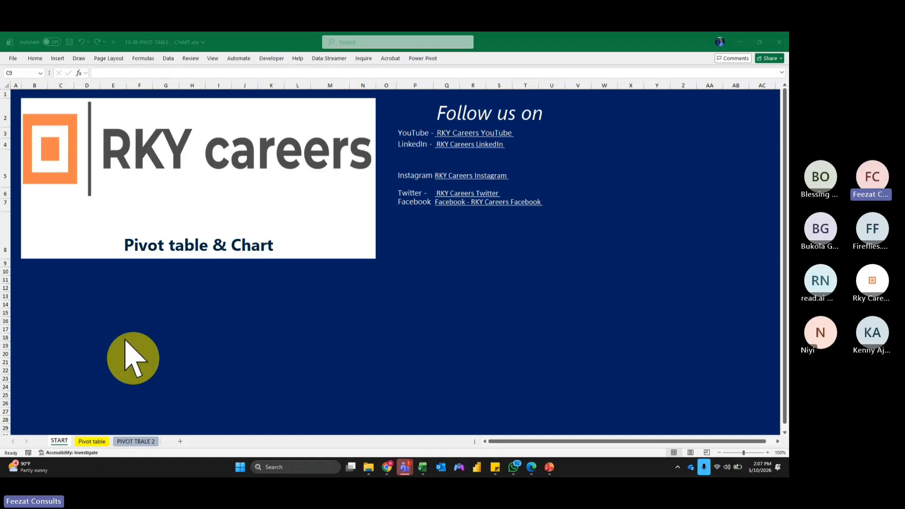
Open the Pivot table sheet and bring the sales data from Salesperson to Sales into readable view.
{"action": "left_click", "coordinate": [87, 443]}
{"action": "left_click", "coordinate": [88, 443]}
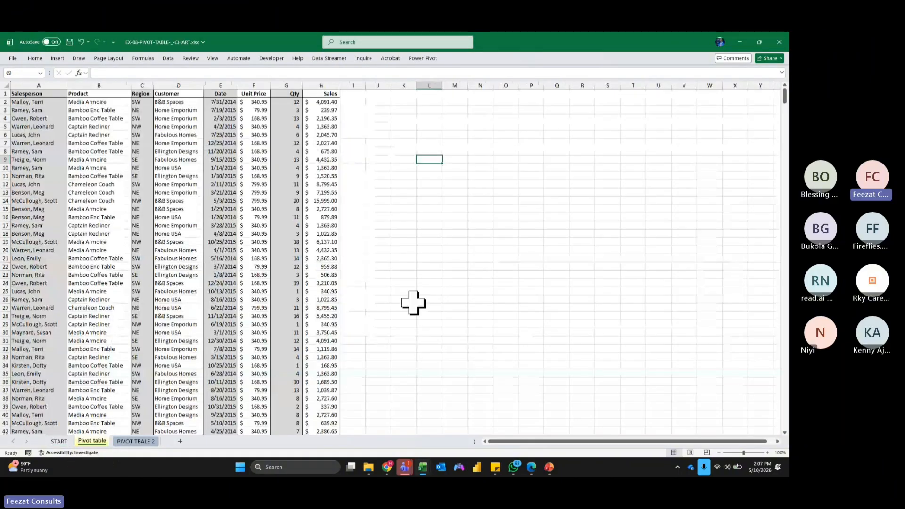
{"action": "scroll", "coordinate": [394, 282], "scroll_direction": "up", "scroll_amount": 6}
{"action": "scroll", "coordinate": [395, 281], "scroll_direction": "up", "scroll_amount": 3}
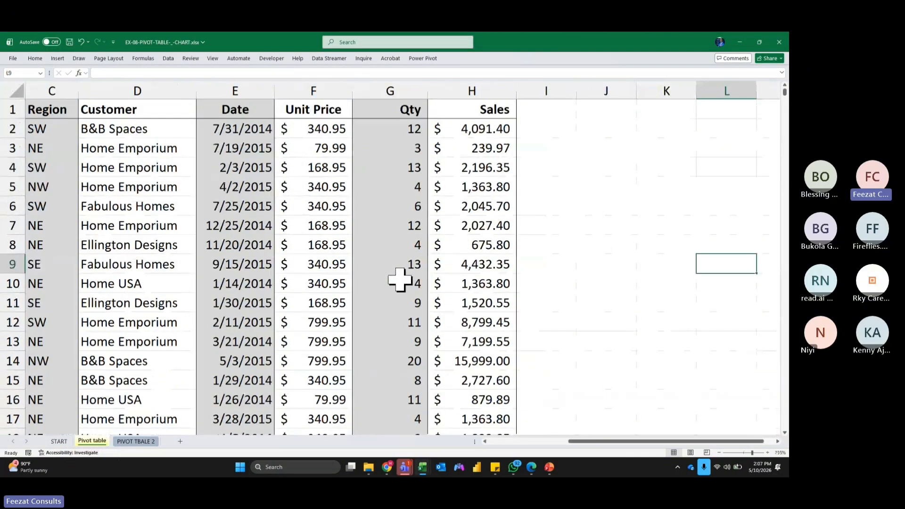
{"action": "left_click_drag", "start_coordinate": [581, 438], "coordinate": [475, 441]}
{"action": "scroll", "coordinate": [487, 382], "scroll_direction": "down", "scroll_amount": 5}
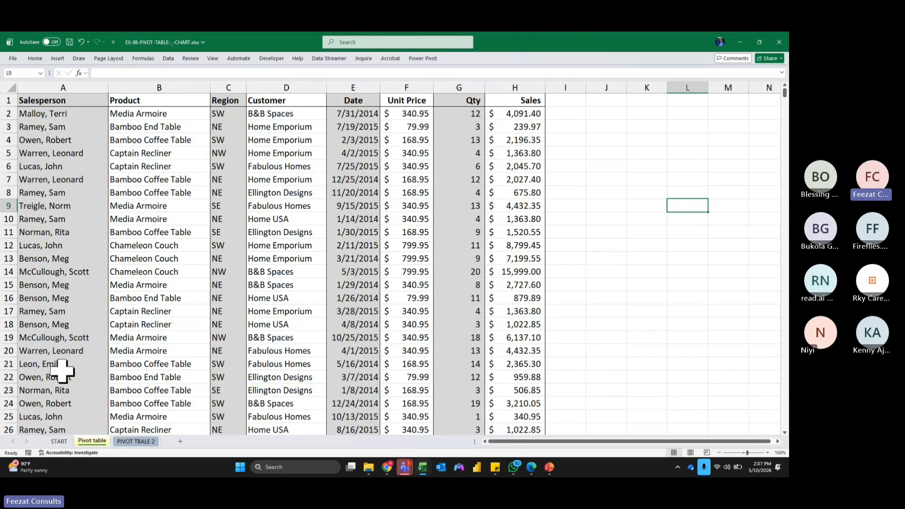
Select the whole sales data range and clear all its formatting.
{"action": "left_click", "coordinate": [337, 281]}
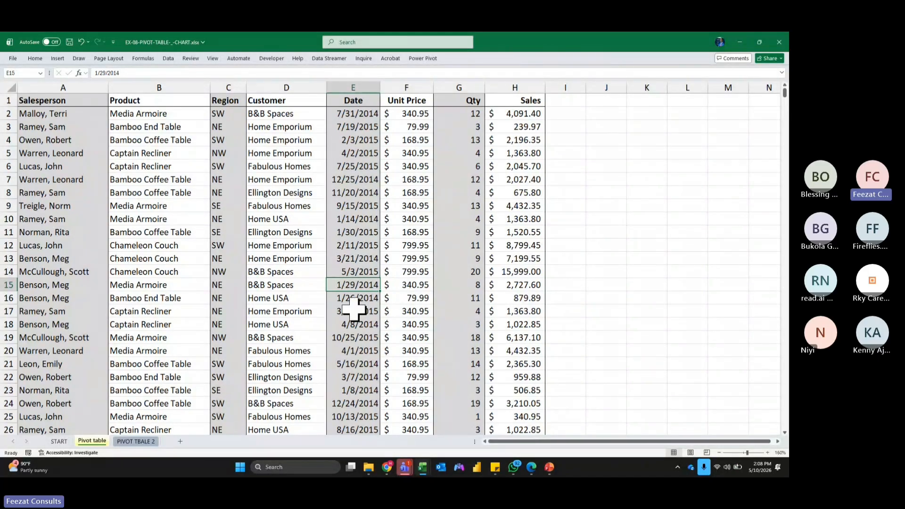
{"action": "left_click", "coordinate": [289, 323]}
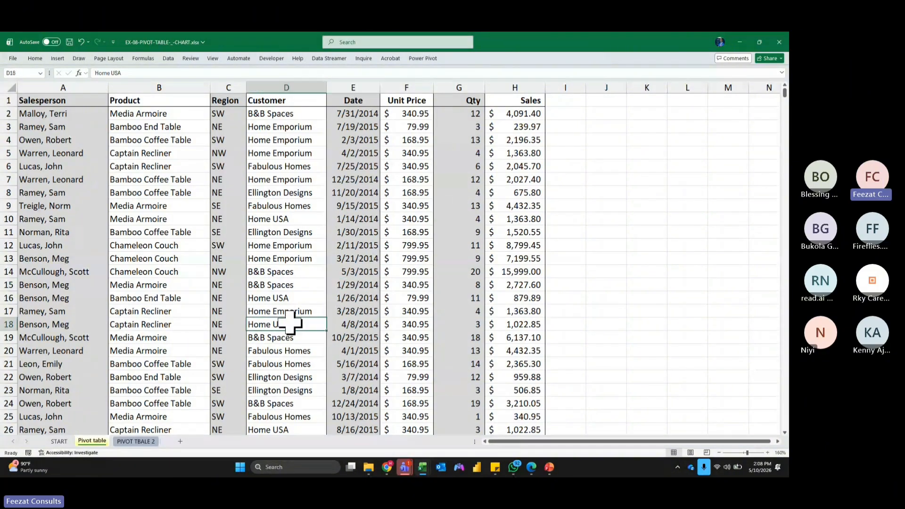
{"action": "key", "text": "ctrl+a"}
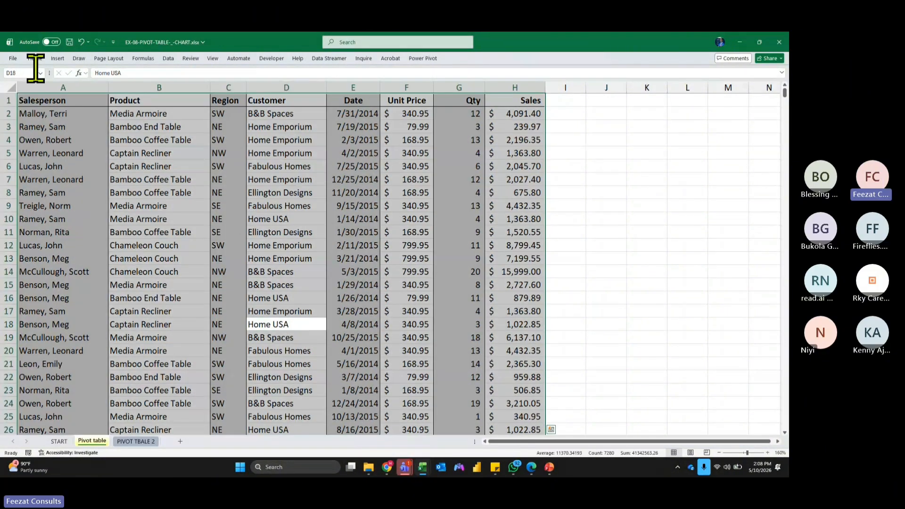
{"action": "left_click", "coordinate": [34, 58]}
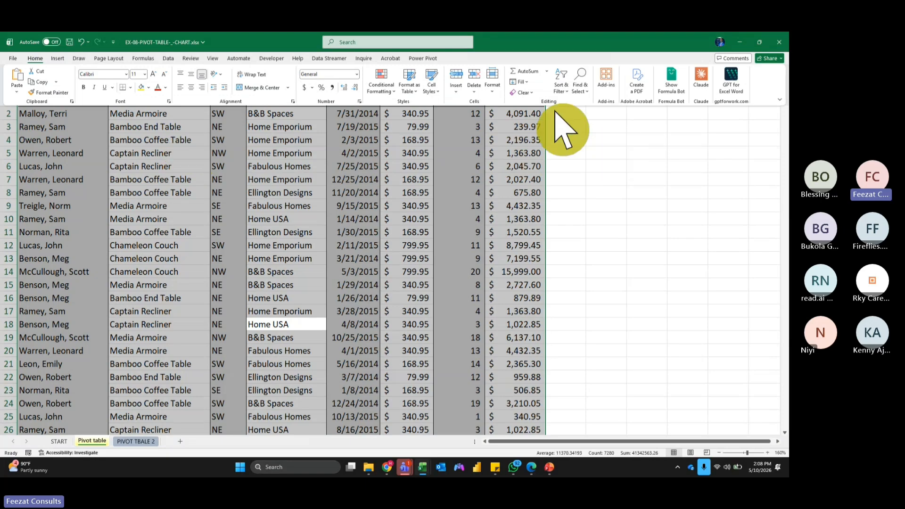
{"action": "left_click", "coordinate": [533, 92]}
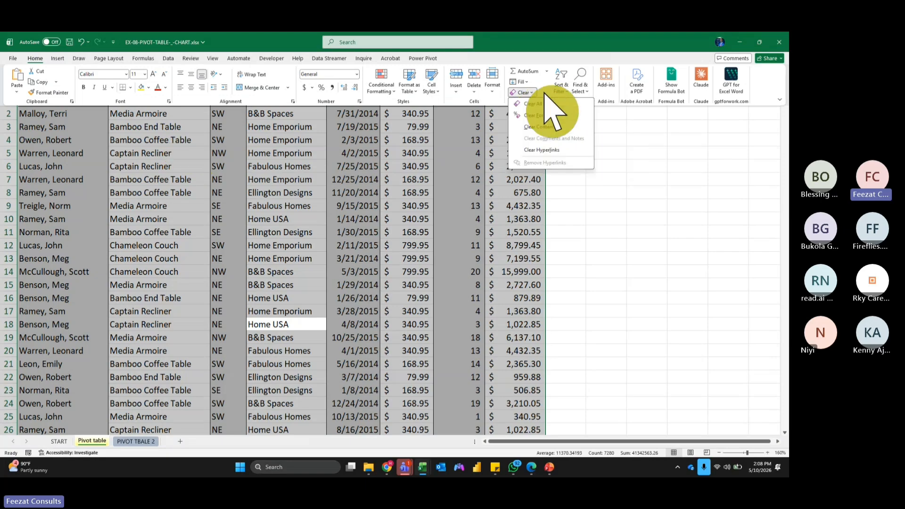
{"action": "left_click", "coordinate": [556, 117]}
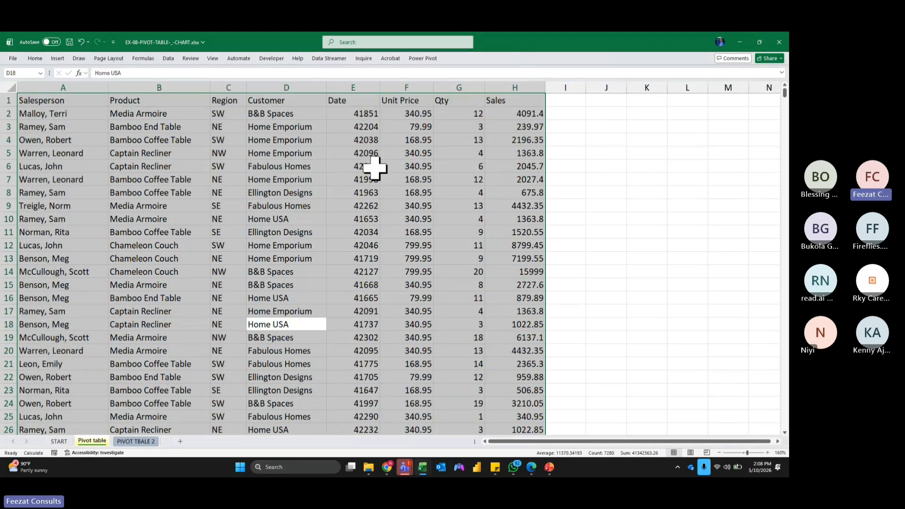
Convert the selected sales range into an Excel table with headers.
{"action": "left_click", "coordinate": [58, 59]}
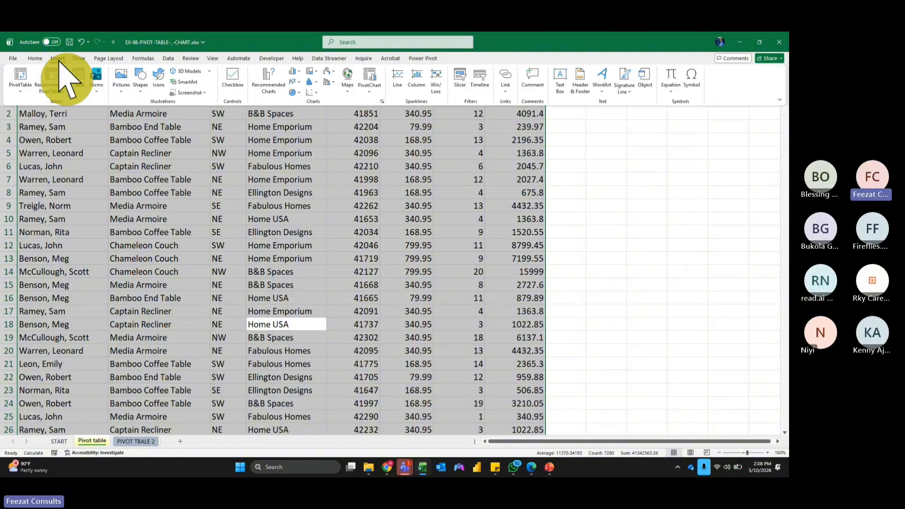
{"action": "left_click", "coordinate": [78, 79]}
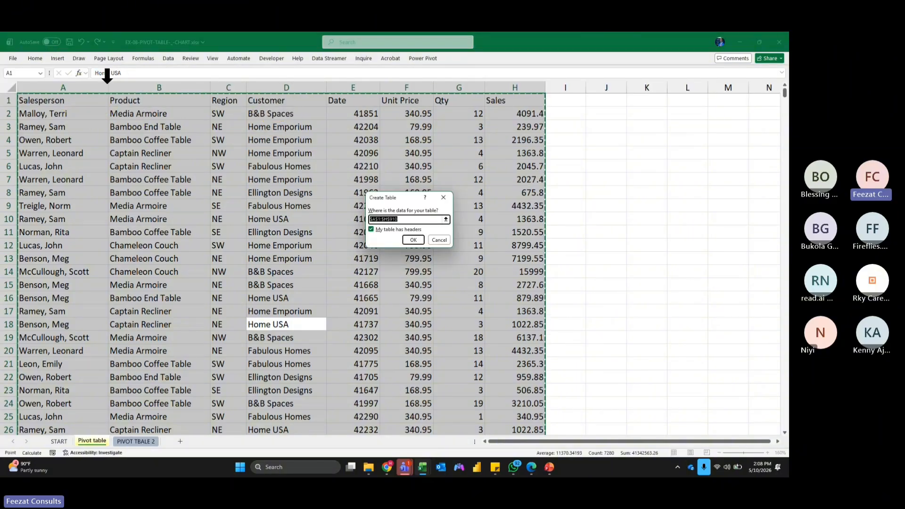
{"action": "left_click", "coordinate": [412, 240]}
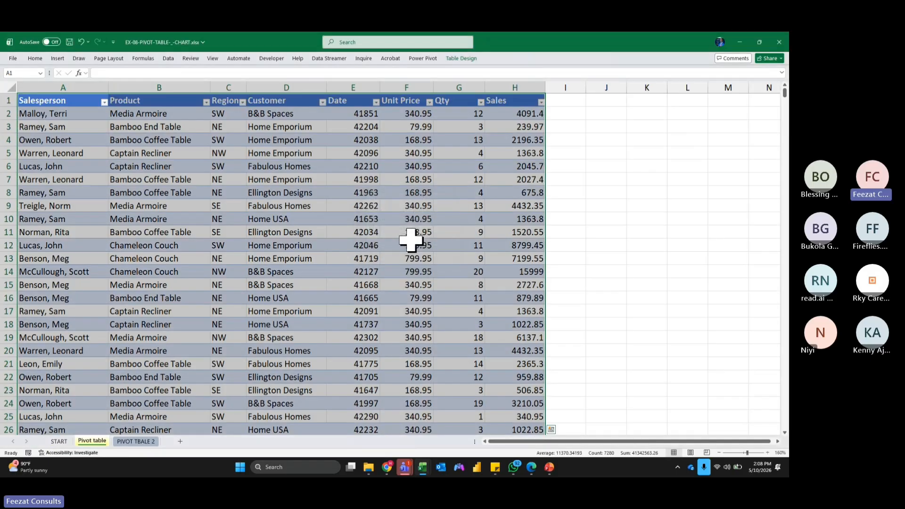
Apply the plain, unformatted Light table style to the sales table.
{"action": "left_click", "coordinate": [462, 59]}
{"action": "left_click", "coordinate": [585, 87]}
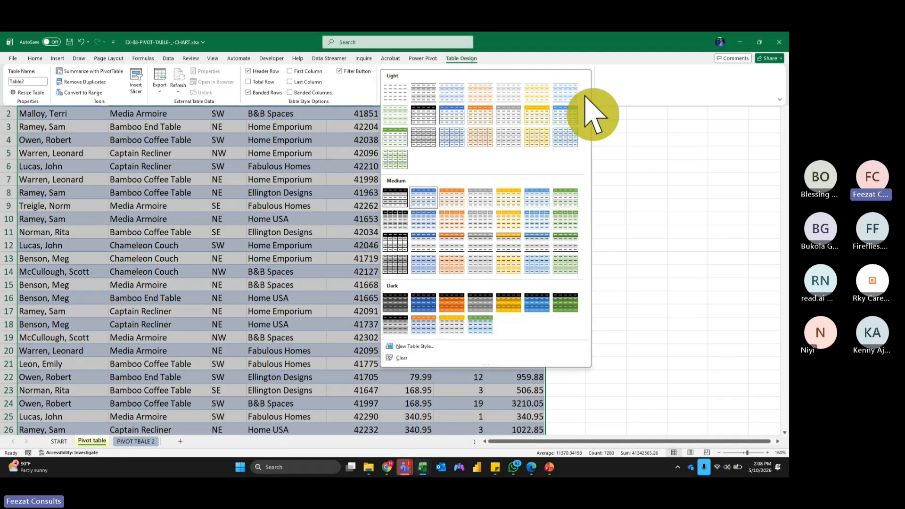
{"action": "left_click", "coordinate": [395, 94]}
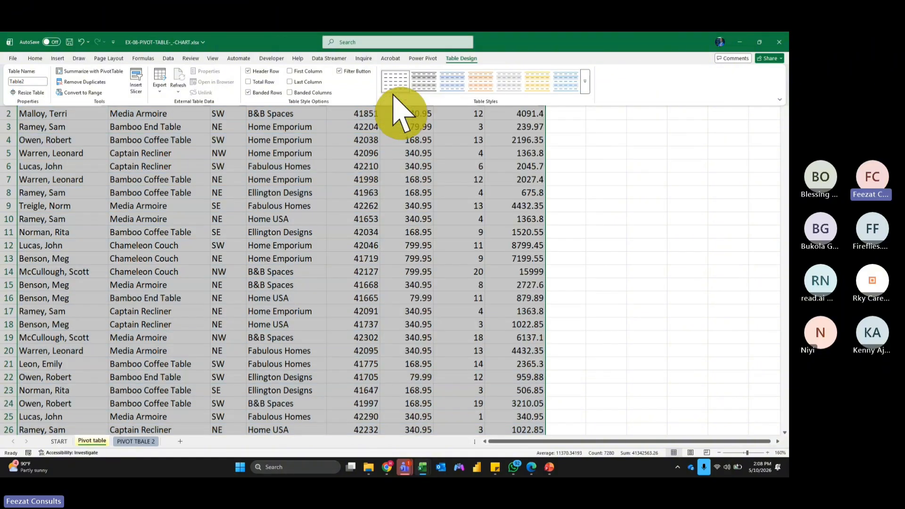
Make the table's header row from Salesperson to Sales bold and give it a light blue-grey fill.
{"action": "left_click_drag", "start_coordinate": [65, 97], "coordinate": [525, 96]}
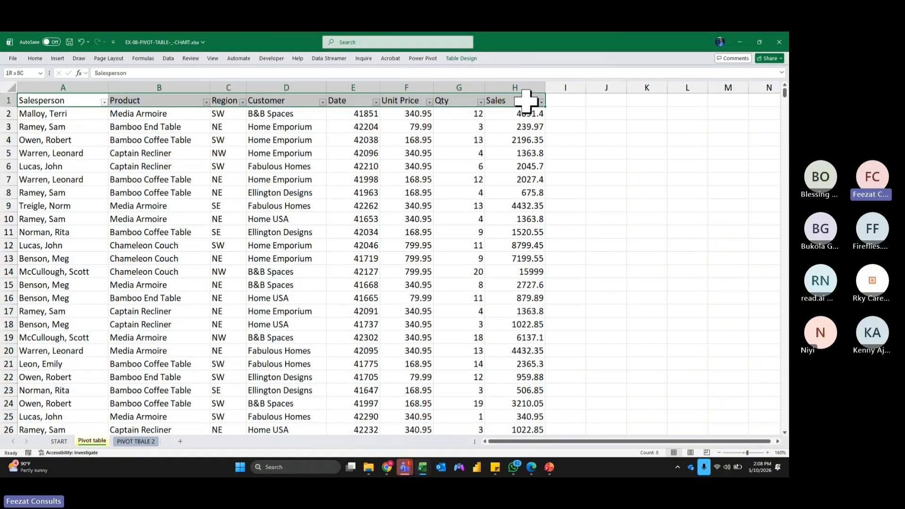
{"action": "left_click", "coordinate": [35, 58]}
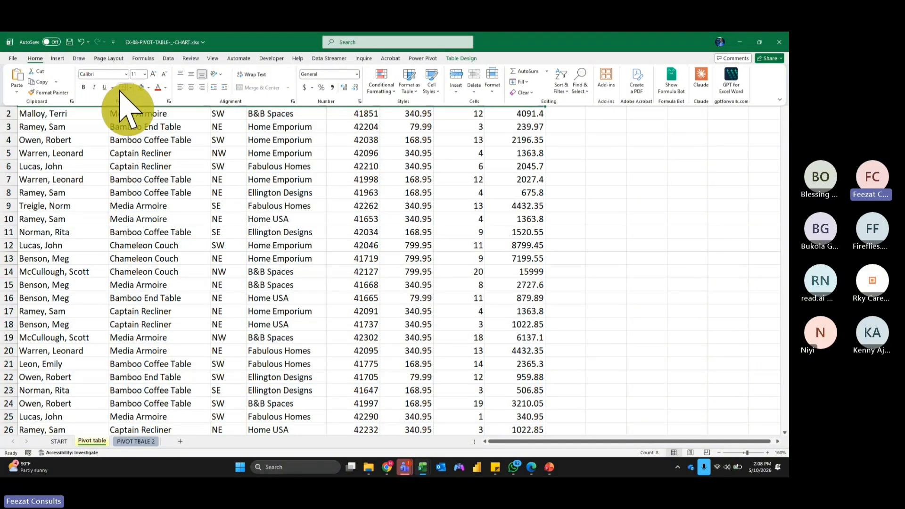
{"action": "left_click", "coordinate": [84, 88]}
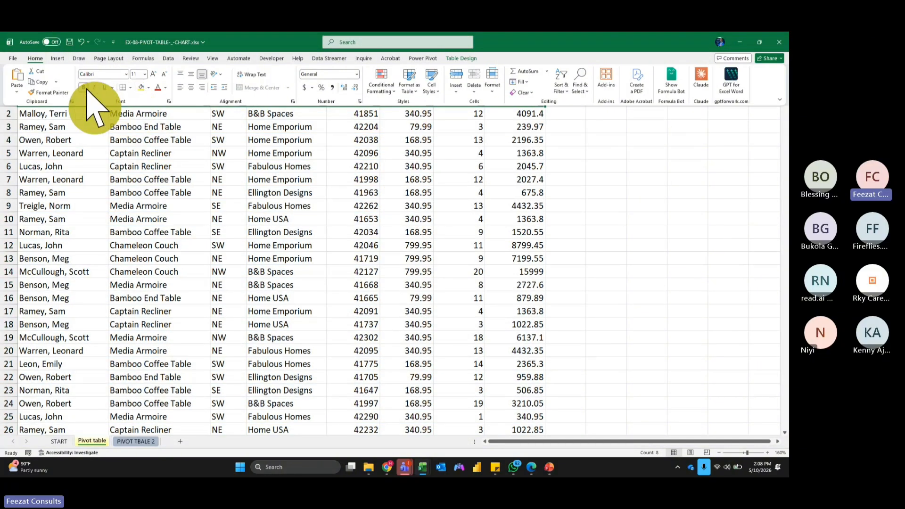
{"action": "left_click", "coordinate": [149, 87]}
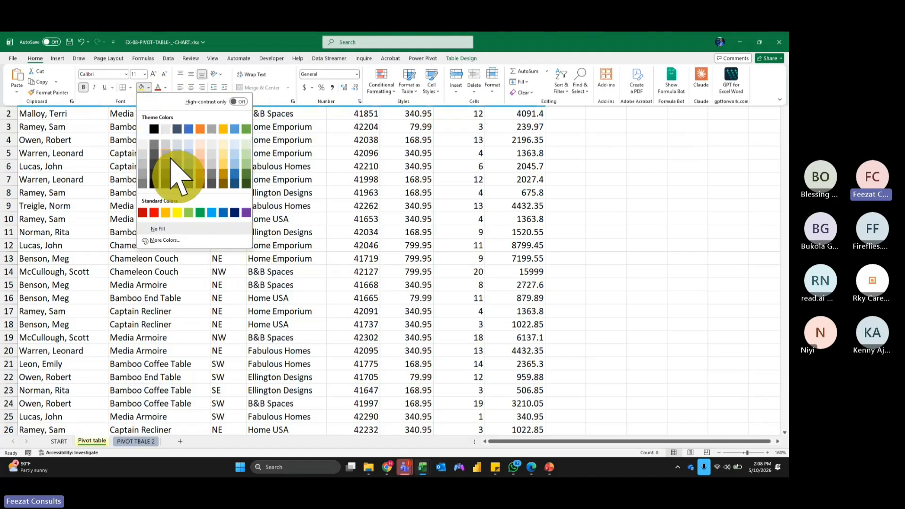
{"action": "left_click", "coordinate": [188, 150]}
{"action": "left_click", "coordinate": [165, 88]}
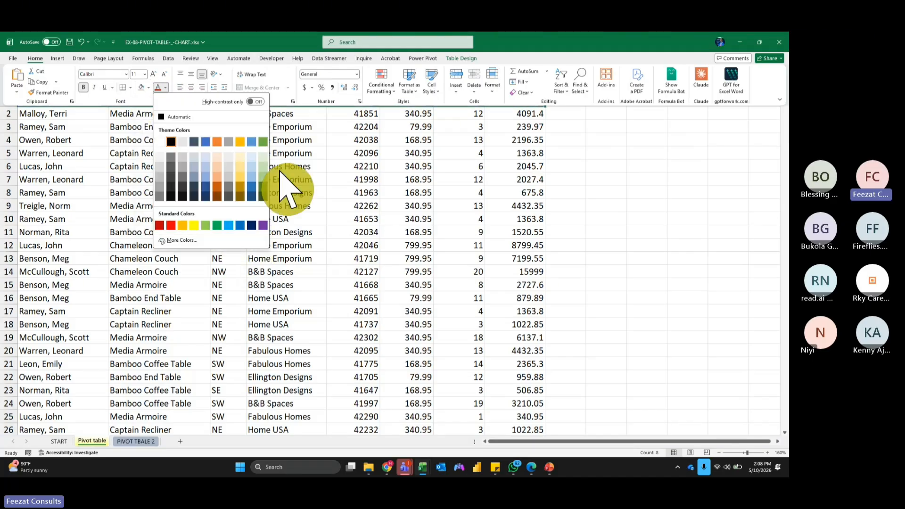
{"action": "left_click", "coordinate": [290, 177]}
{"action": "left_click", "coordinate": [359, 191]}
{"action": "left_click", "coordinate": [425, 195]}
{"action": "left_click_drag", "start_coordinate": [461, 200], "coordinate": [566, 220]}
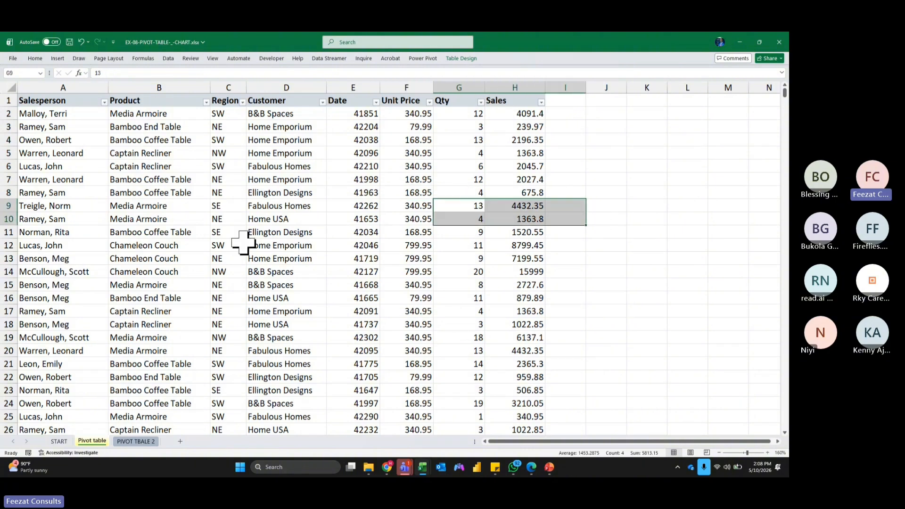
Select all values in the Date column and format them as dates of the type 03/14/12.
{"action": "left_click", "coordinate": [348, 116]}
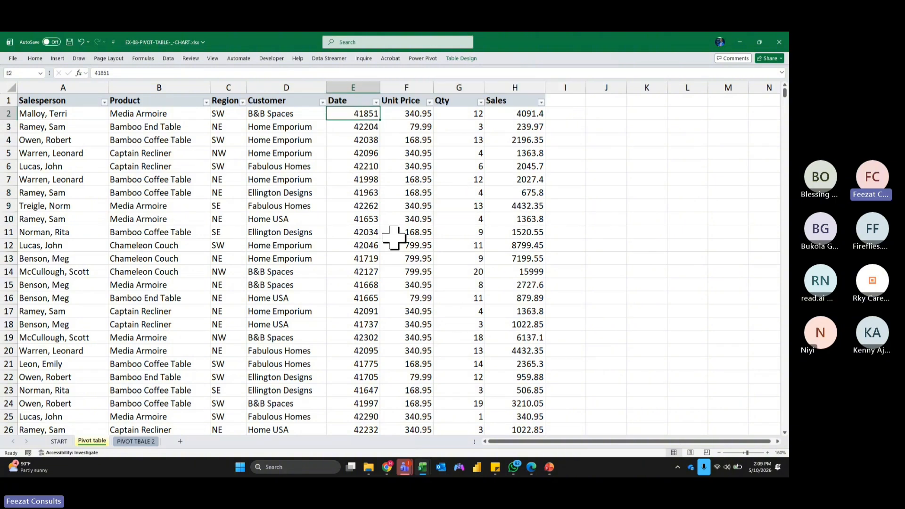
{"action": "scroll", "coordinate": [393, 238], "scroll_direction": "up", "scroll_amount": 2}
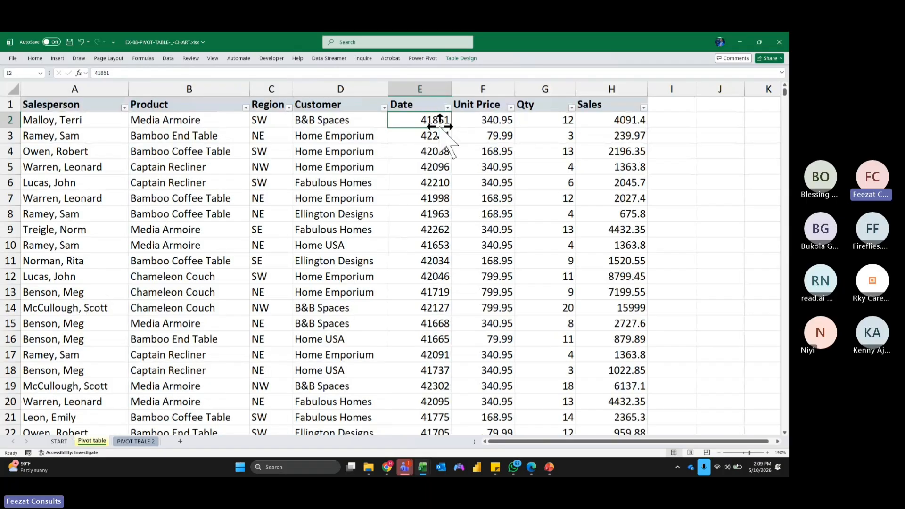
{"action": "key", "text": "ctrl+shift+Down"}
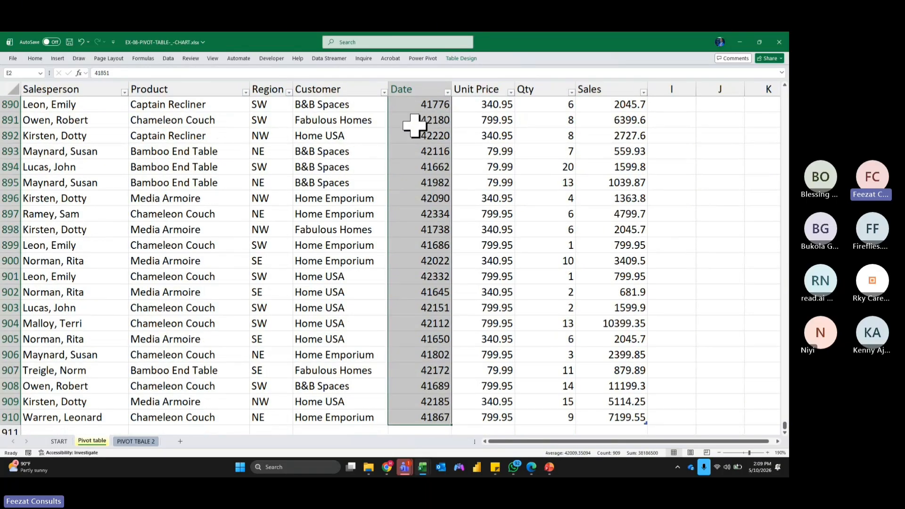
{"action": "left_click", "coordinate": [38, 59]}
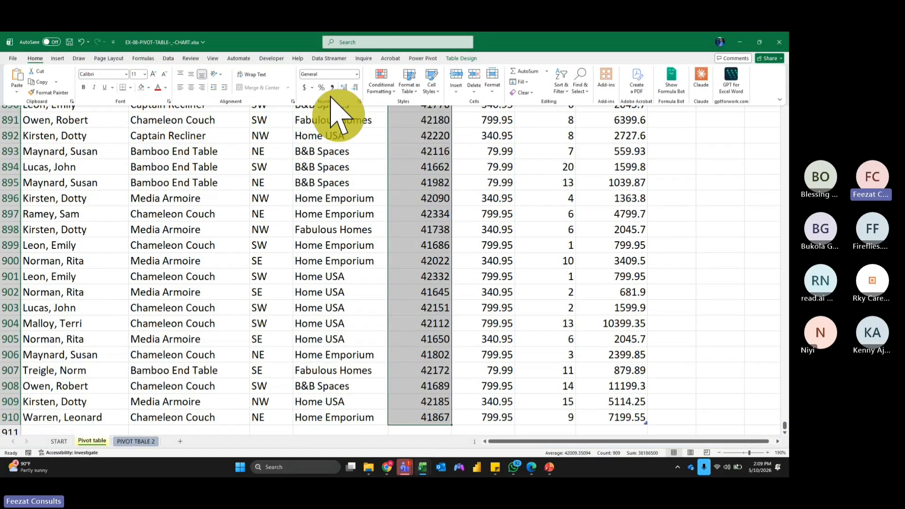
{"action": "left_click", "coordinate": [360, 101]}
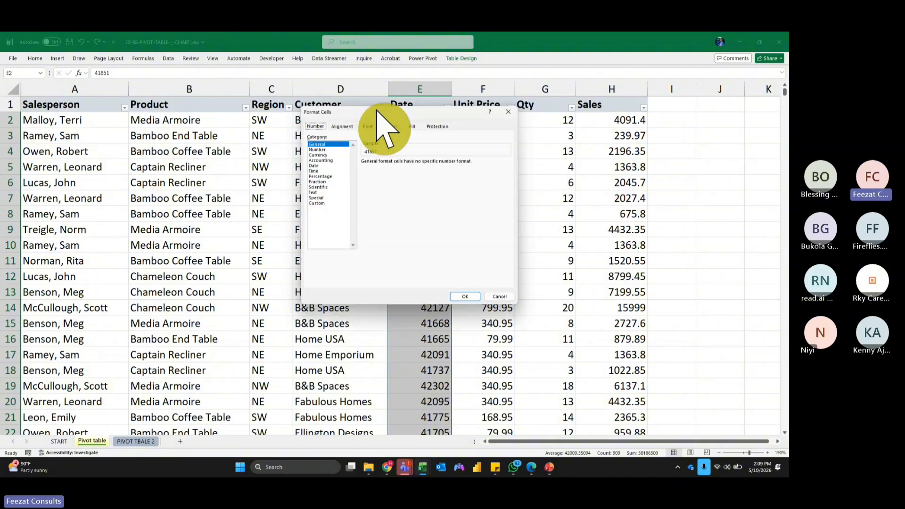
{"action": "left_click", "coordinate": [315, 166]}
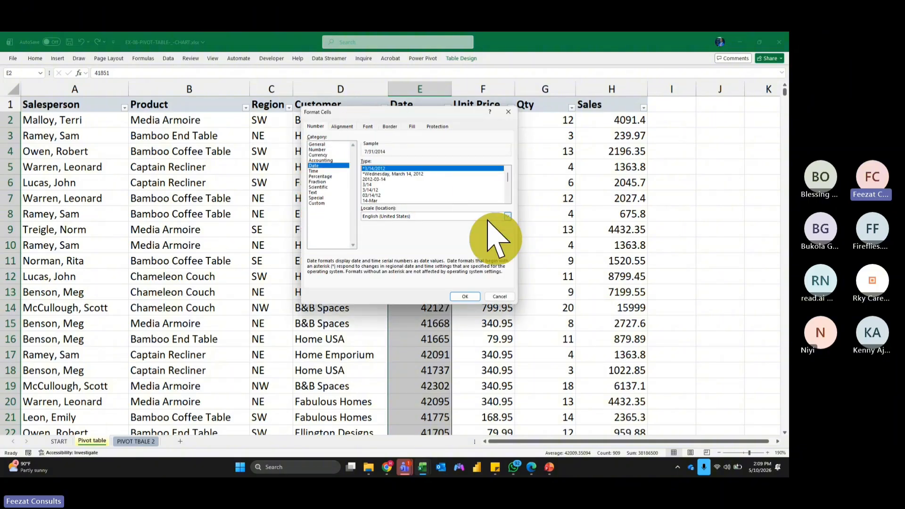
{"action": "left_click", "coordinate": [370, 195]}
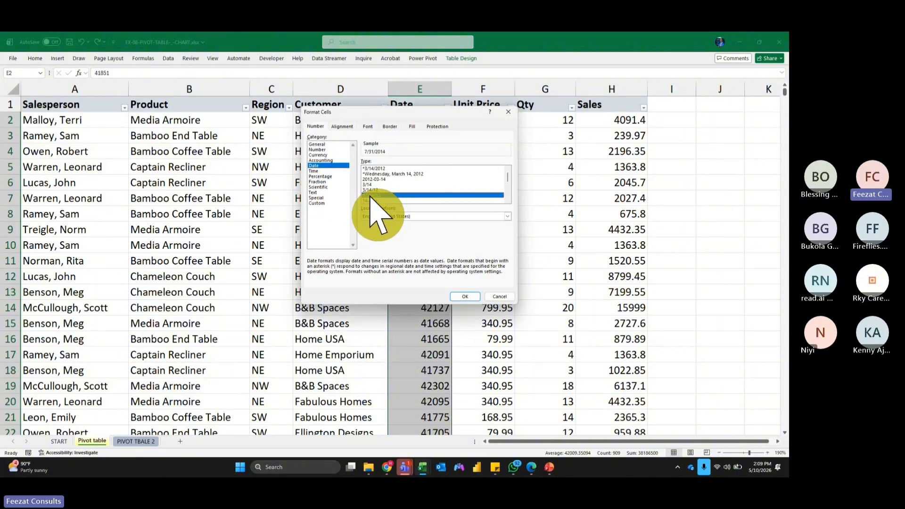
{"action": "left_click", "coordinate": [464, 296]}
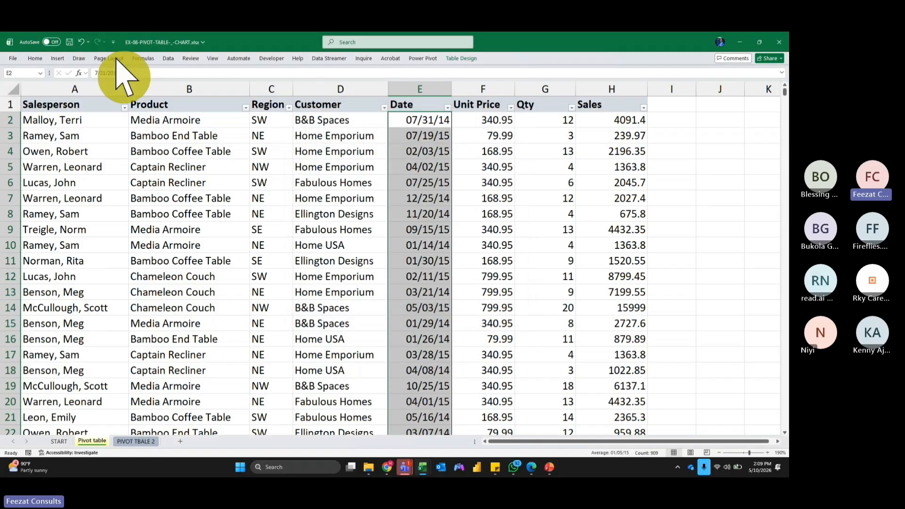
Apply the Short Date number format to the selected Date column values.
{"action": "left_click", "coordinate": [35, 58]}
{"action": "left_click", "coordinate": [356, 74]}
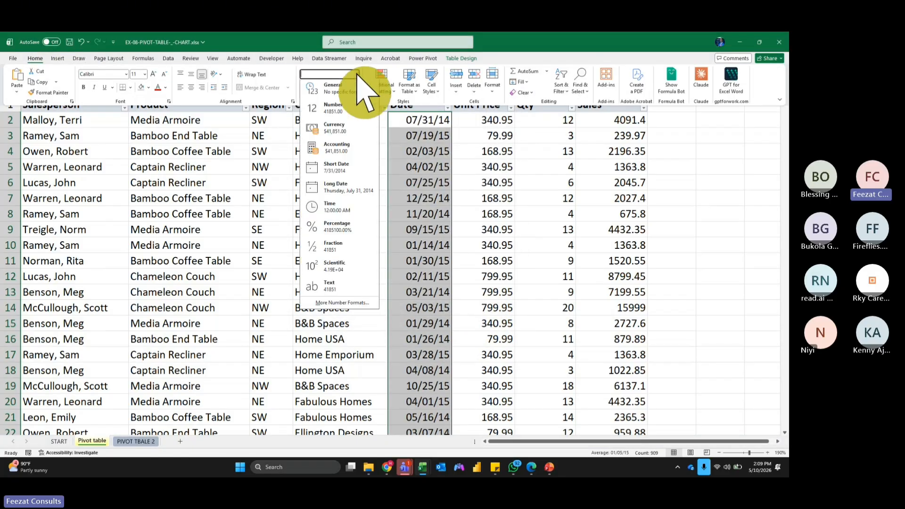
{"action": "left_click", "coordinate": [343, 177]}
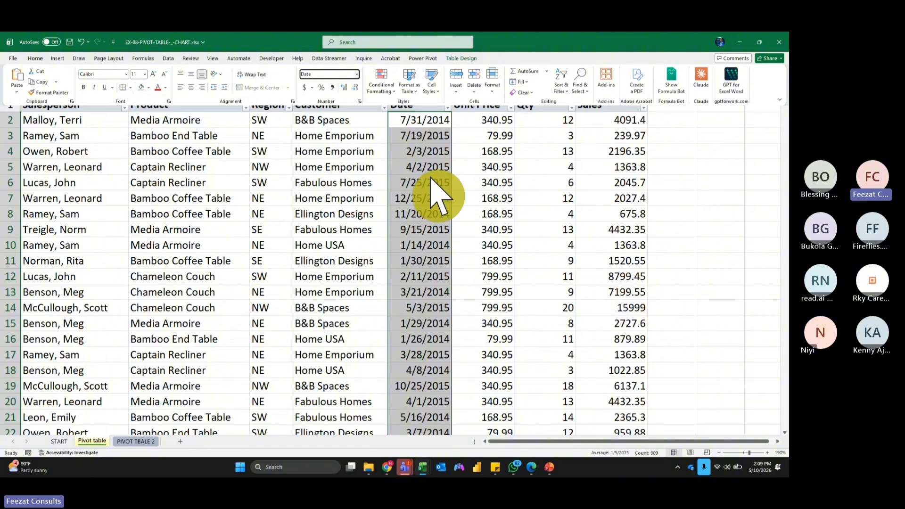
Review the Unit Price and Qty cells, and open the formula in Sales cell H2 to inspect its references.
{"action": "left_click_drag", "start_coordinate": [496, 121], "coordinate": [507, 136]}
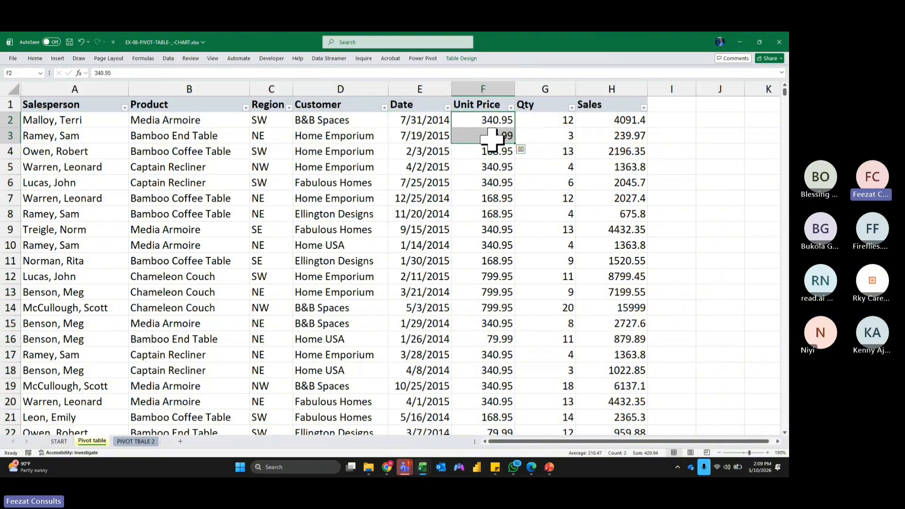
{"action": "left_click", "coordinate": [542, 139]}
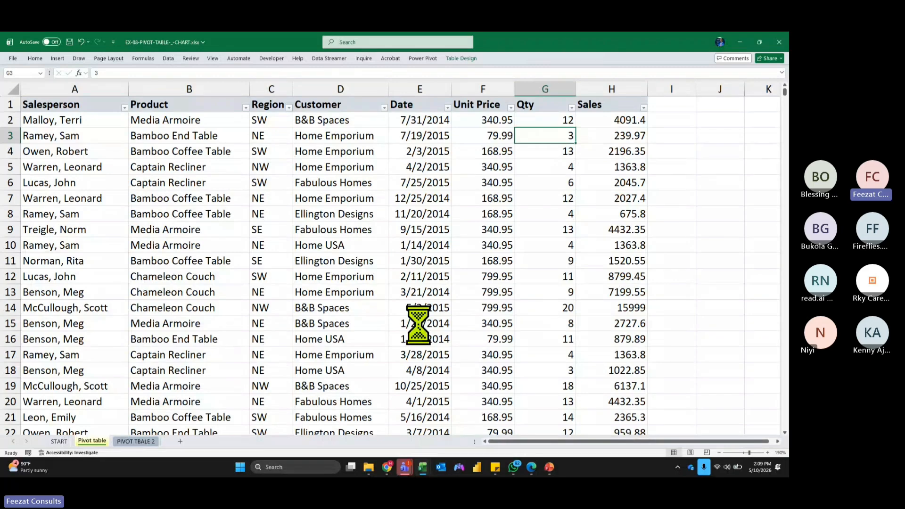
{"action": "scroll", "coordinate": [510, 325], "scroll_direction": "up", "scroll_amount": 1}
{"action": "scroll", "coordinate": [510, 325], "scroll_direction": "up", "scroll_amount": 1}
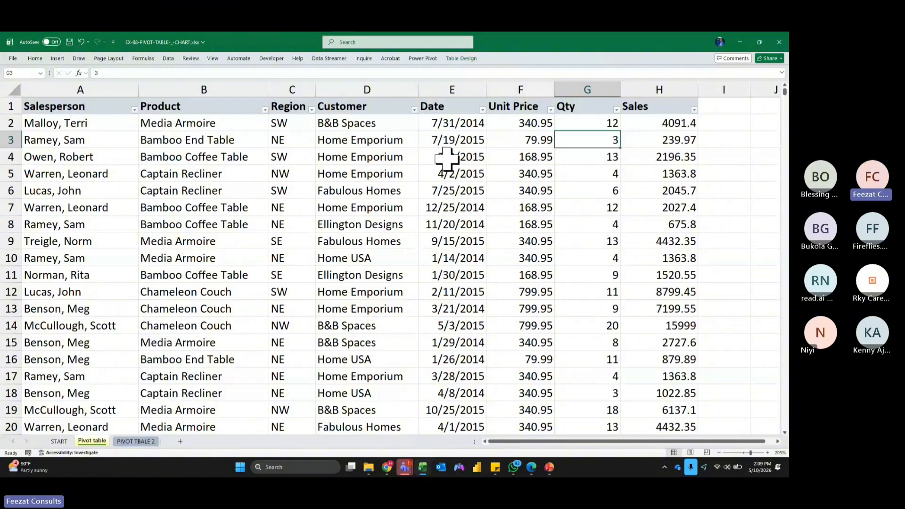
{"action": "left_click", "coordinate": [665, 124]}
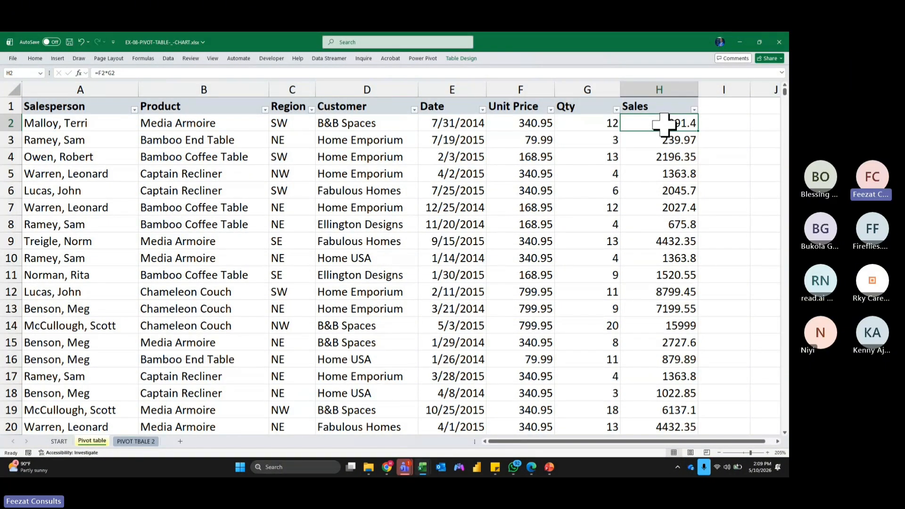
{"action": "double_click", "coordinate": [664, 124]}
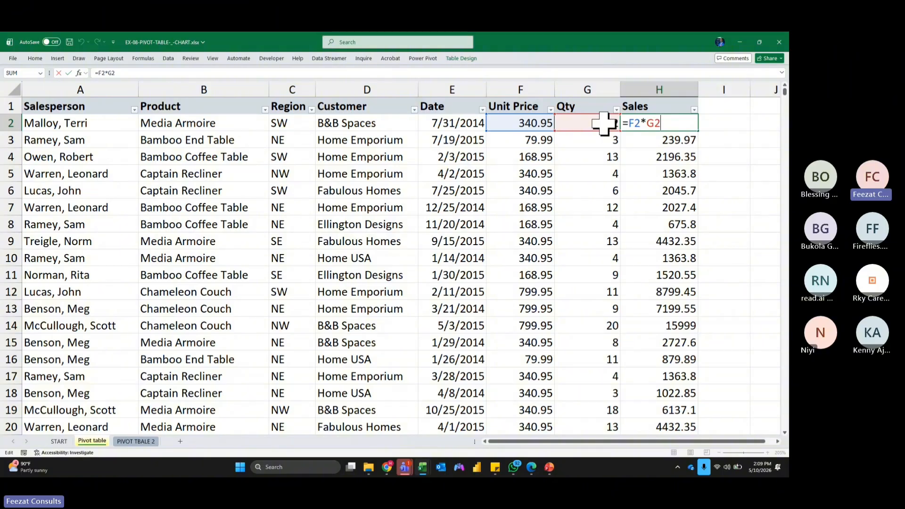
{"action": "key", "text": "ctrl+Return"}
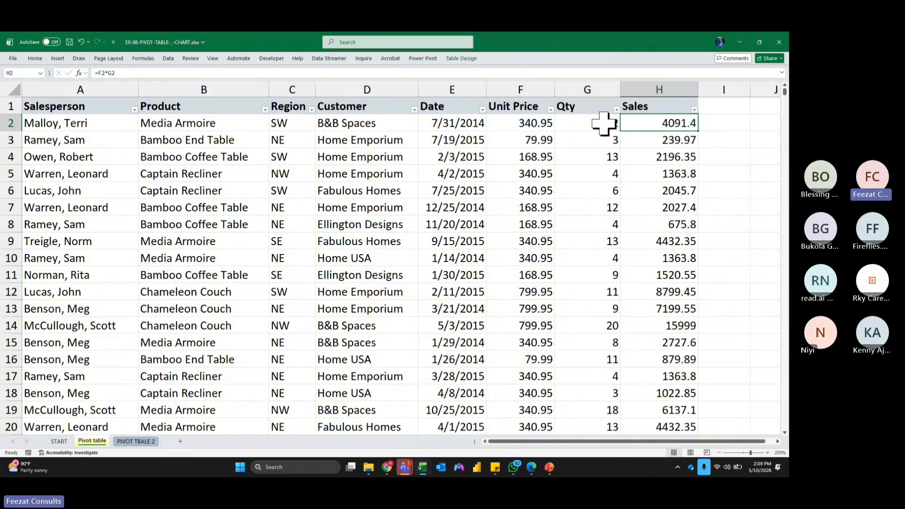
{"action": "type", "text": "="}
{"action": "left_click", "coordinate": [540, 121]}
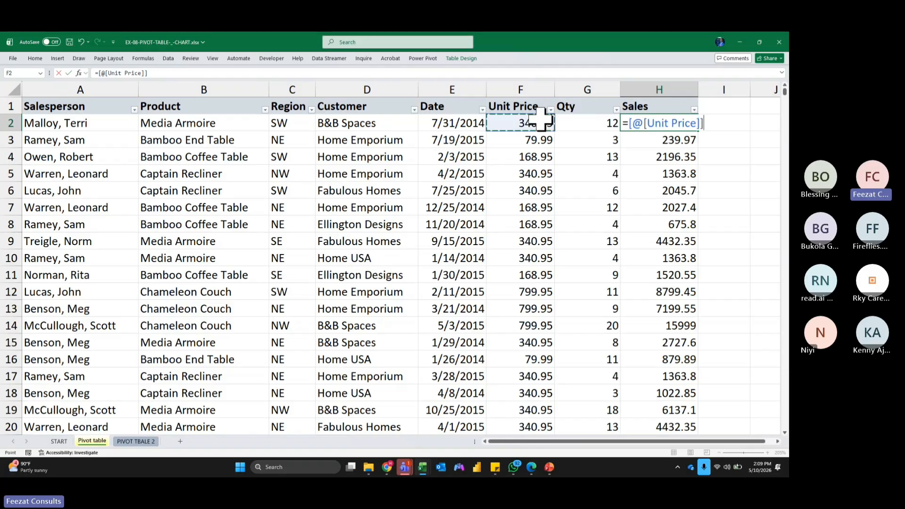
{"action": "type", "text": "*"}
{"action": "left_click", "coordinate": [604, 121]}
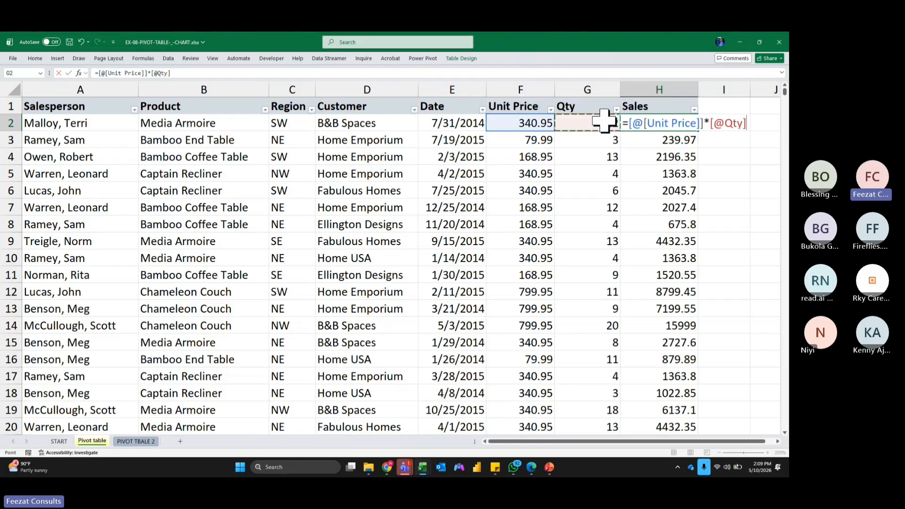
{"action": "key", "text": "Return"}
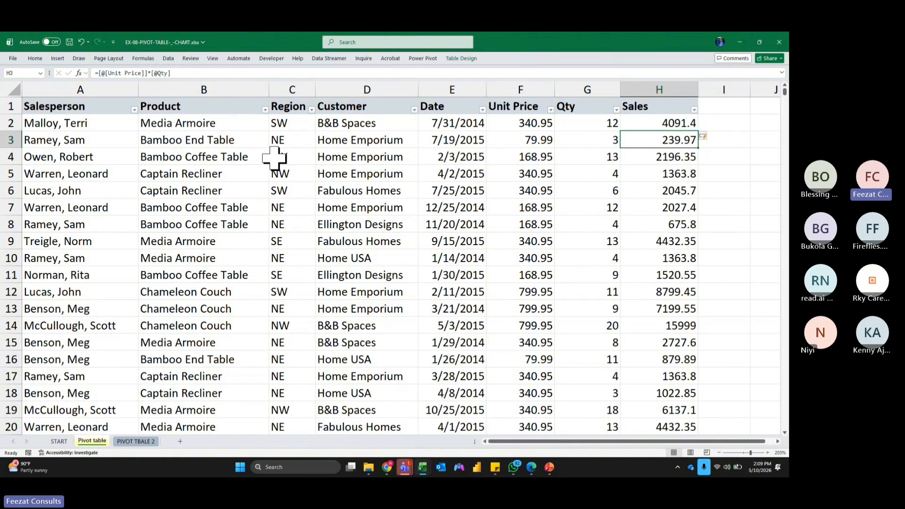
Examine the distinct entries in the filter lists of the Salesperson, Product, Region and Customer columns.
{"action": "left_click", "coordinate": [317, 311]}
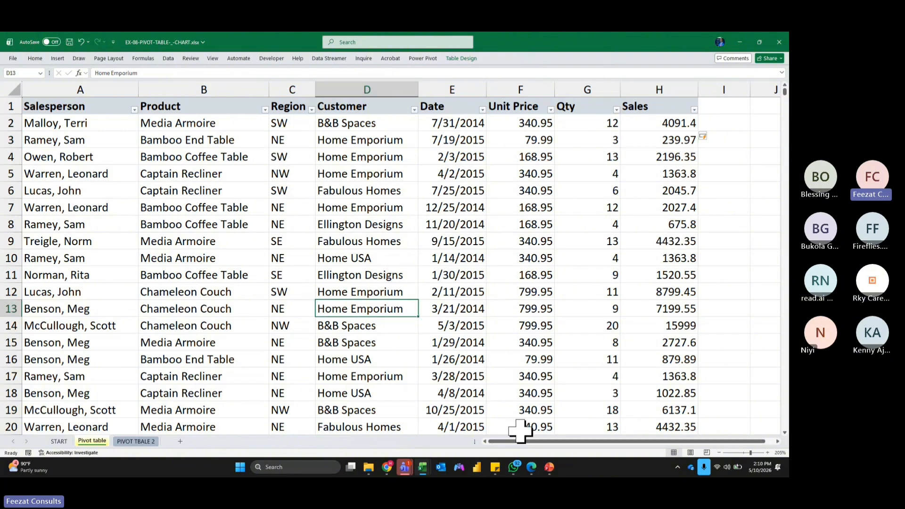
{"action": "left_click", "coordinate": [319, 177]}
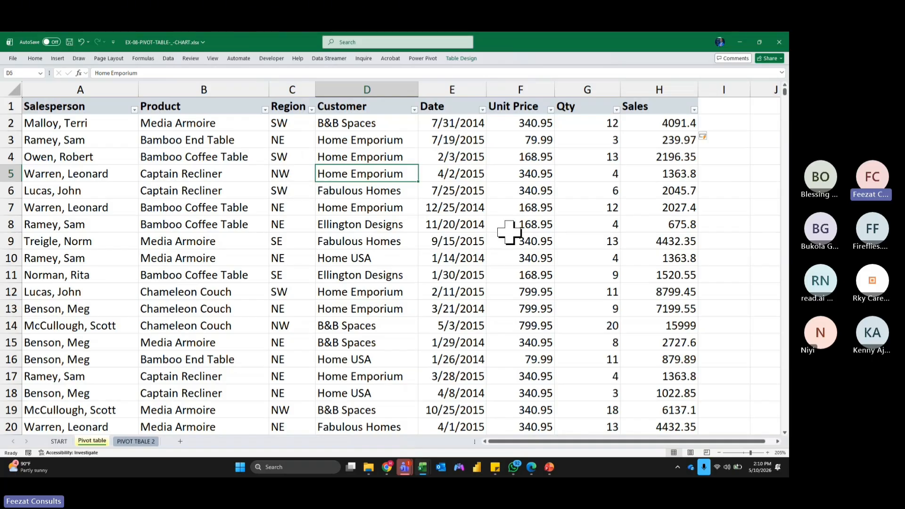
{"action": "left_click", "coordinate": [135, 110]}
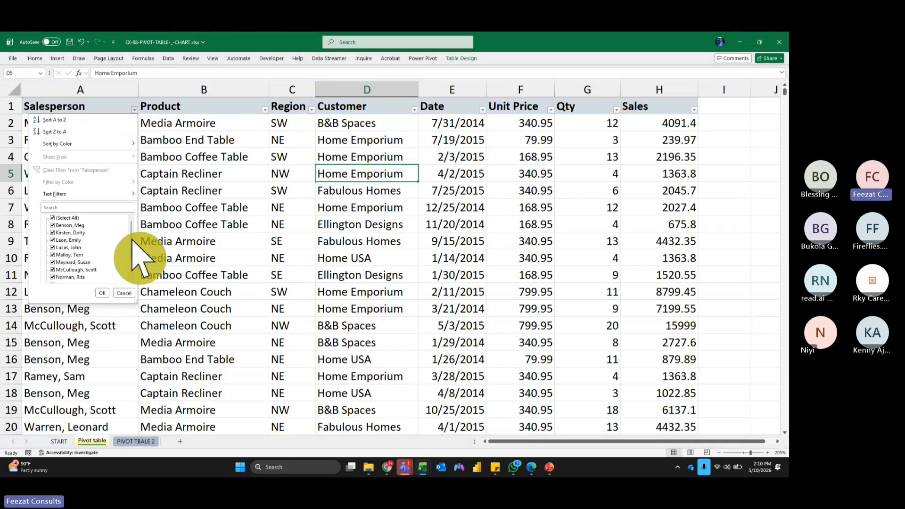
{"action": "scroll", "coordinate": [131, 256], "scroll_direction": "down", "scroll_amount": 2}
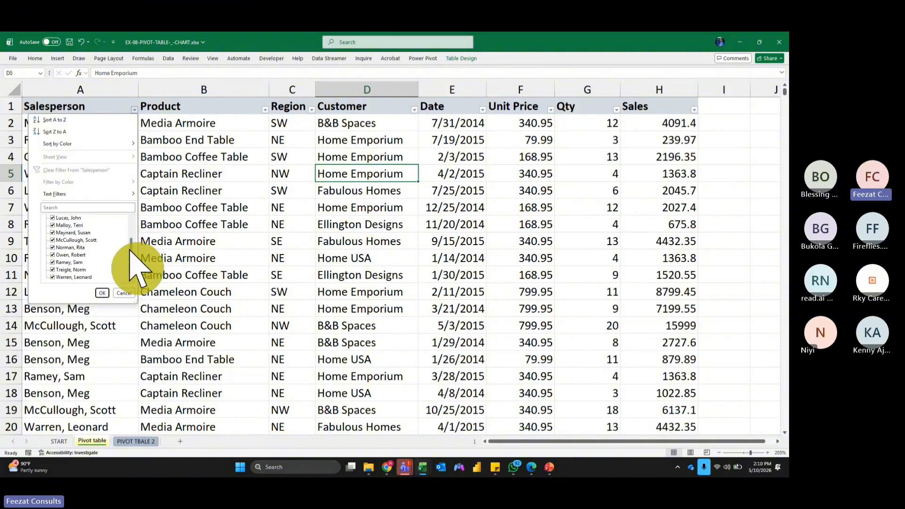
{"action": "left_click", "coordinate": [264, 110]}
{"action": "left_click", "coordinate": [265, 109]}
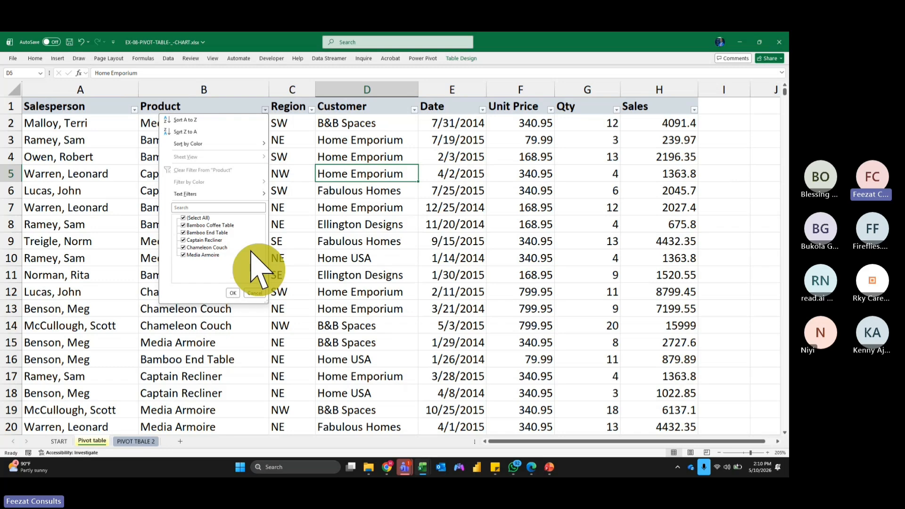
{"action": "key", "text": "Escape"}
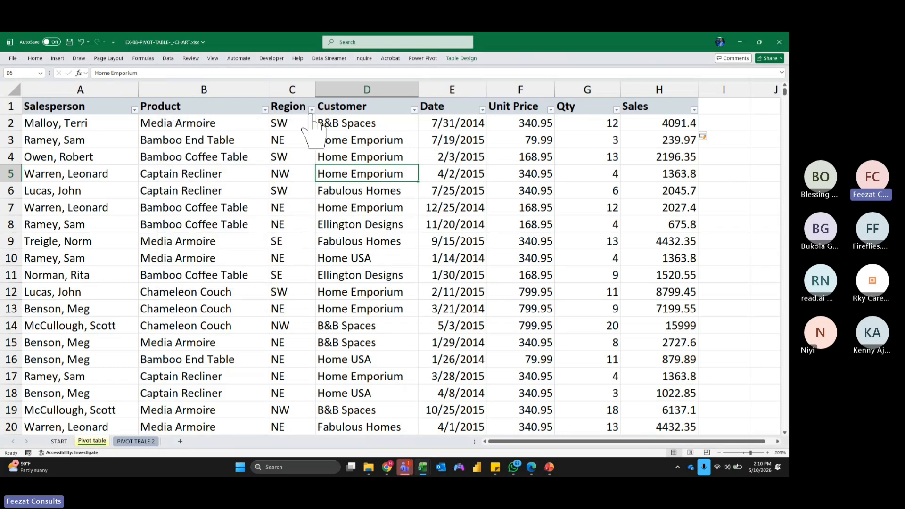
{"action": "left_click", "coordinate": [311, 109]}
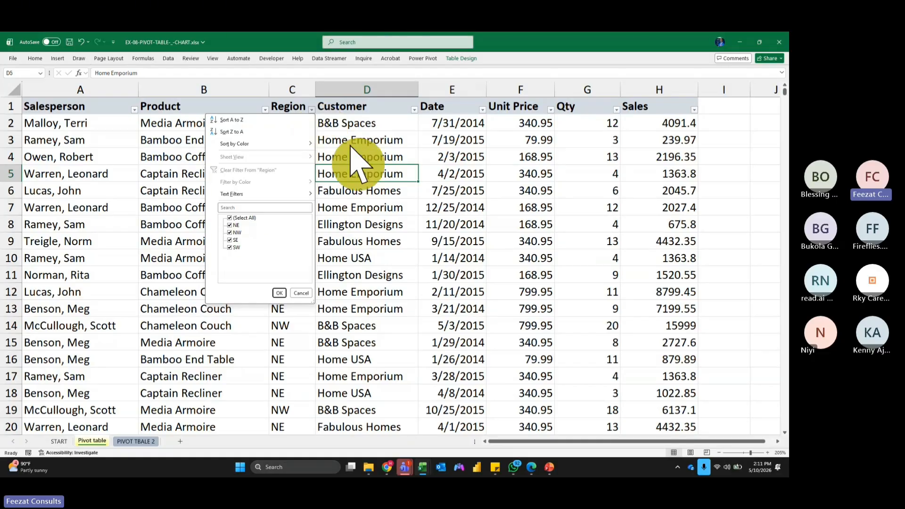
{"action": "left_click", "coordinate": [414, 110]}
{"action": "left_click", "coordinate": [413, 109]}
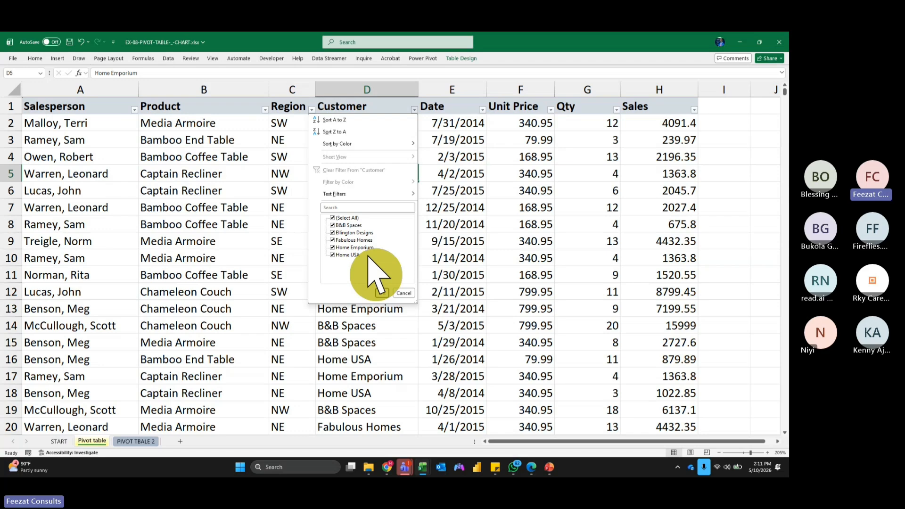
Examine the years in the Date column's filter list and check the filter controls of Unit Price, Qty and Sales.
{"action": "left_click", "coordinate": [481, 110]}
{"action": "left_click", "coordinate": [482, 109]}
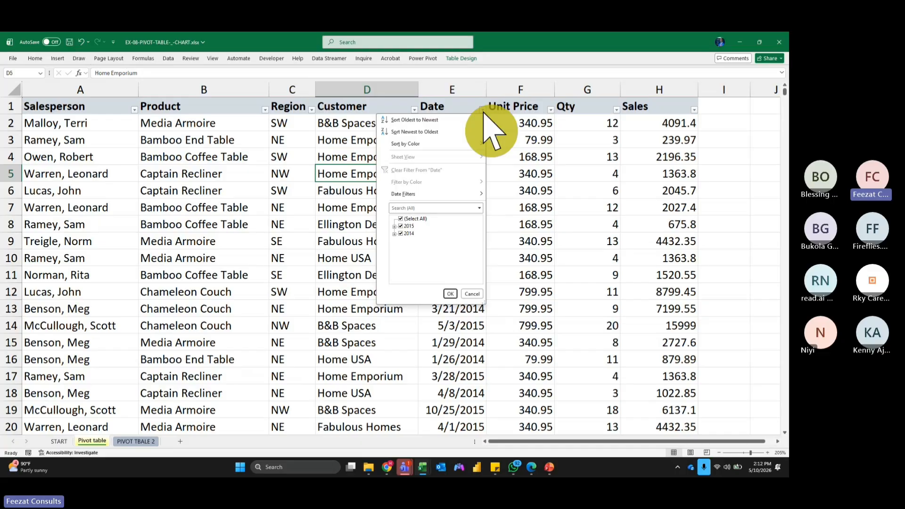
{"action": "left_click", "coordinate": [578, 174]}
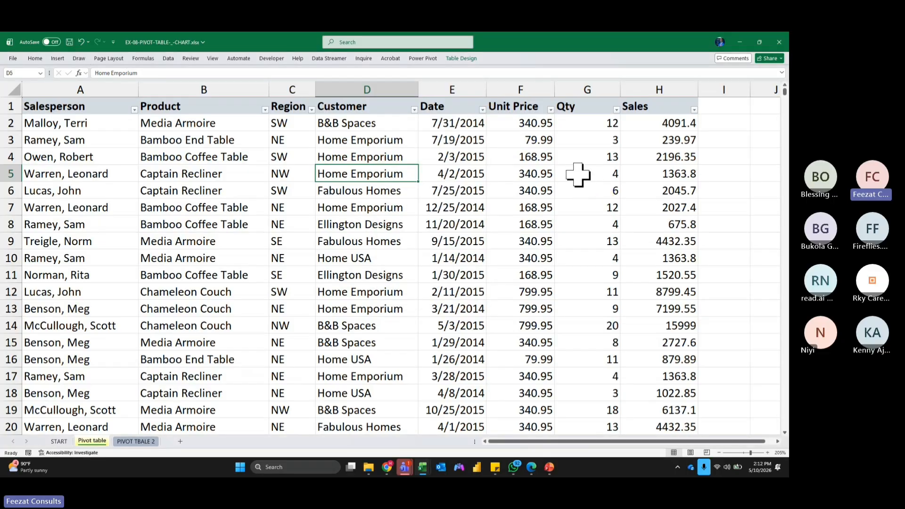
{"action": "left_click", "coordinate": [551, 109]}
{"action": "left_click", "coordinate": [617, 109]}
{"action": "left_click", "coordinate": [617, 110]}
{"action": "left_click", "coordinate": [662, 112]}
{"action": "left_click", "coordinate": [694, 113]}
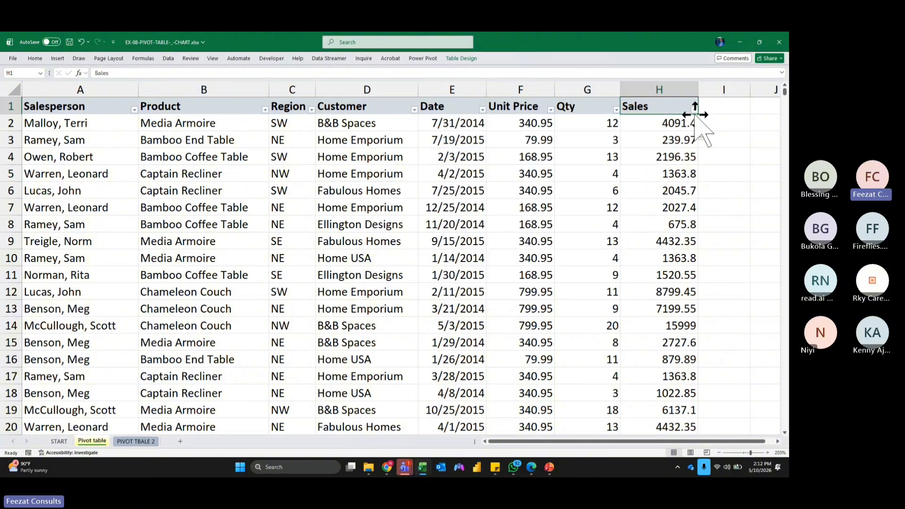
{"action": "left_click", "coordinate": [764, 193]}
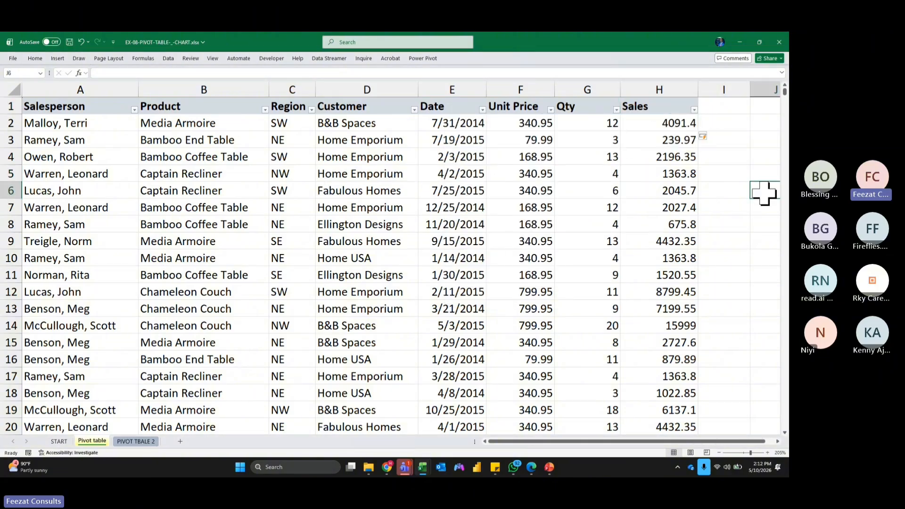
Insert a blank row above the table's header row.
{"action": "left_click", "coordinate": [11, 105]}
{"action": "right_click", "coordinate": [10, 105]}
{"action": "left_click", "coordinate": [71, 182]}
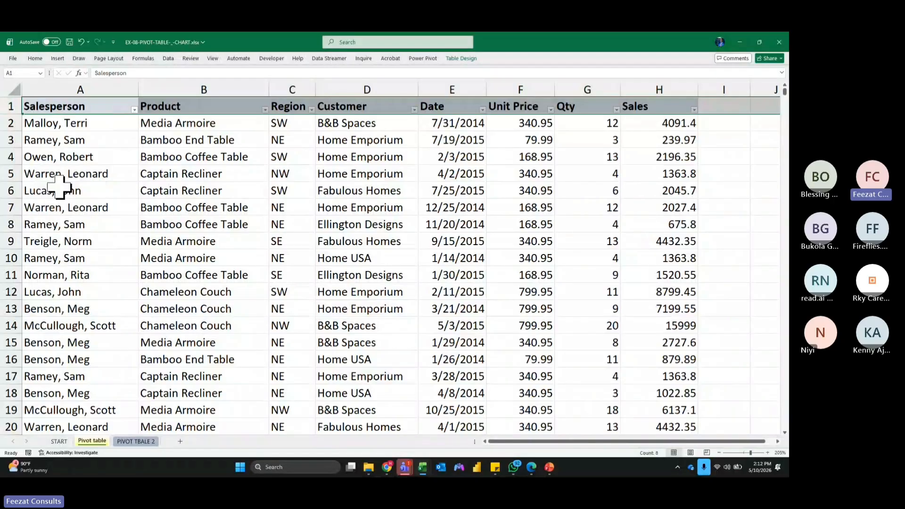
{"action": "left_click", "coordinate": [74, 189]}
{"action": "left_click", "coordinate": [726, 204]}
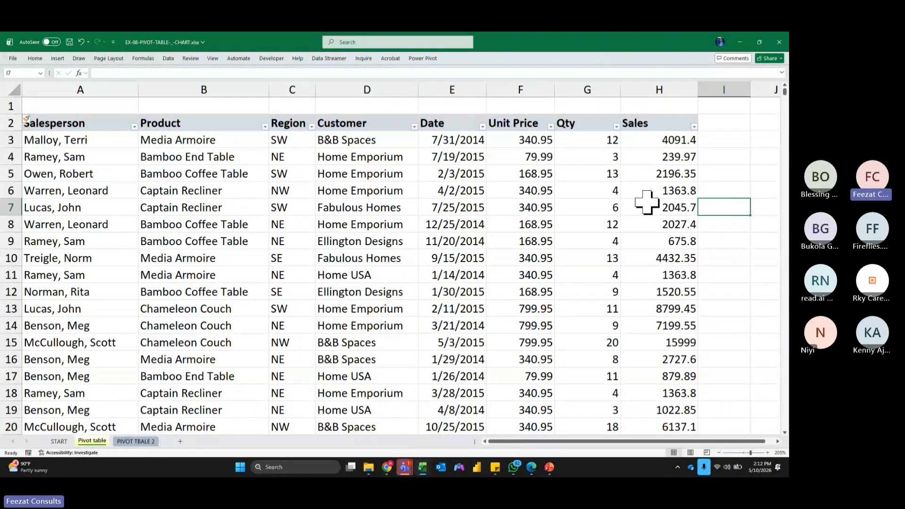
{"action": "left_click", "coordinate": [511, 203]}
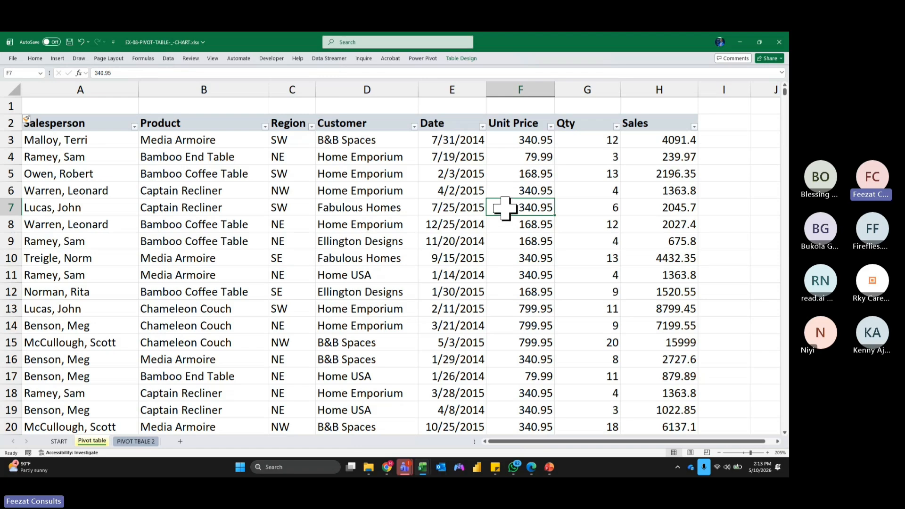
Start a numbered analysis list beside the table with 1 in J2 and "Salesperson by sales" in K2.
{"action": "left_click", "coordinate": [89, 89]}
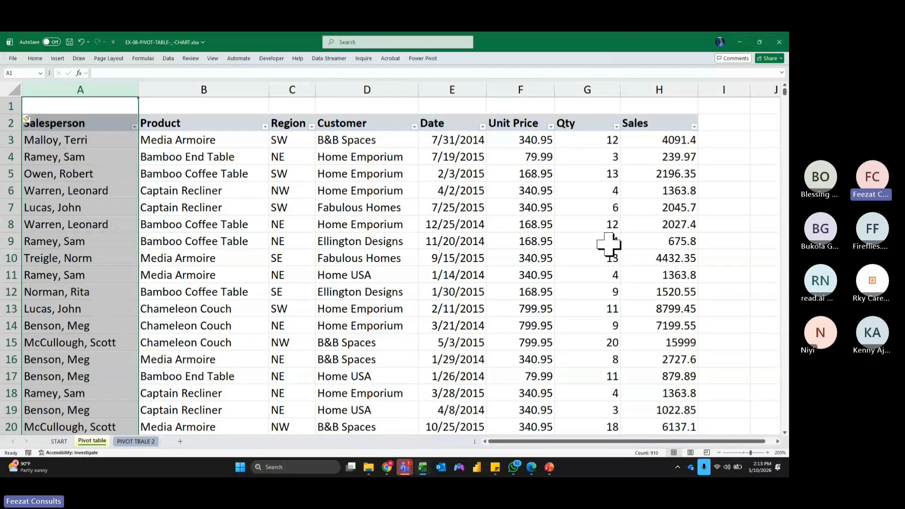
{"action": "left_click_drag", "start_coordinate": [524, 441], "coordinate": [777, 454]}
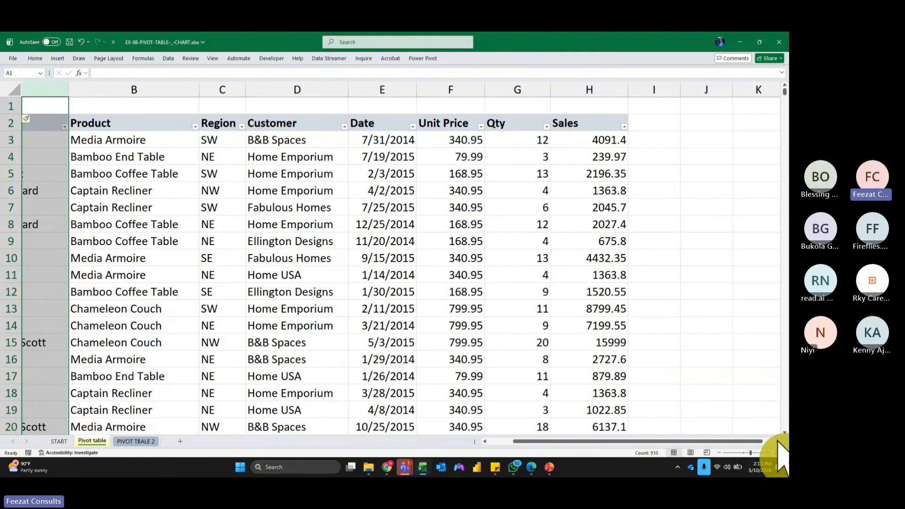
{"action": "left_click", "coordinate": [470, 122]}
{"action": "type", "text": "1."}
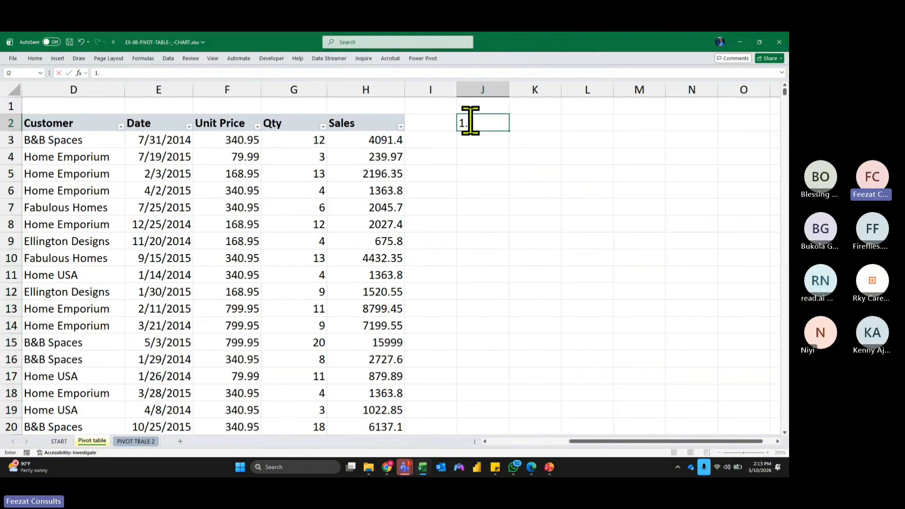
{"action": "key", "text": "Tab"}
{"action": "type", "text": "Sa"}
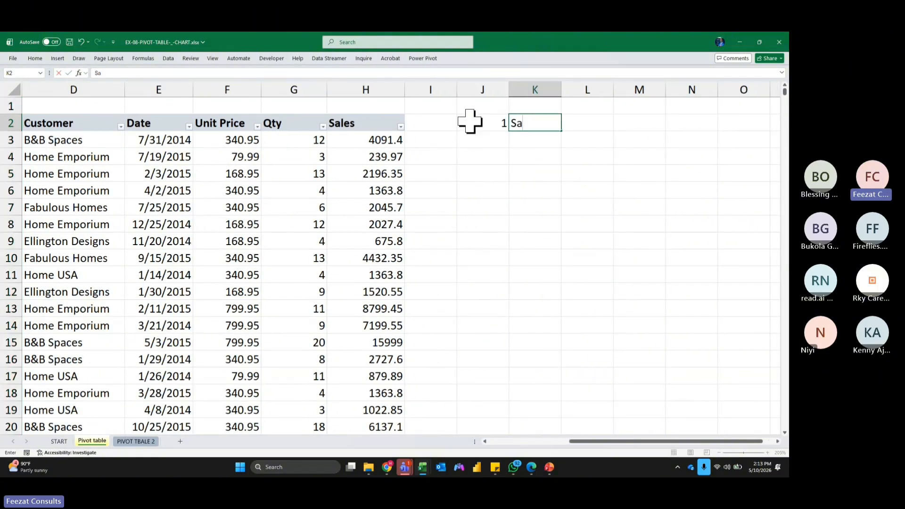
{"action": "type", "text": "lesperson"}
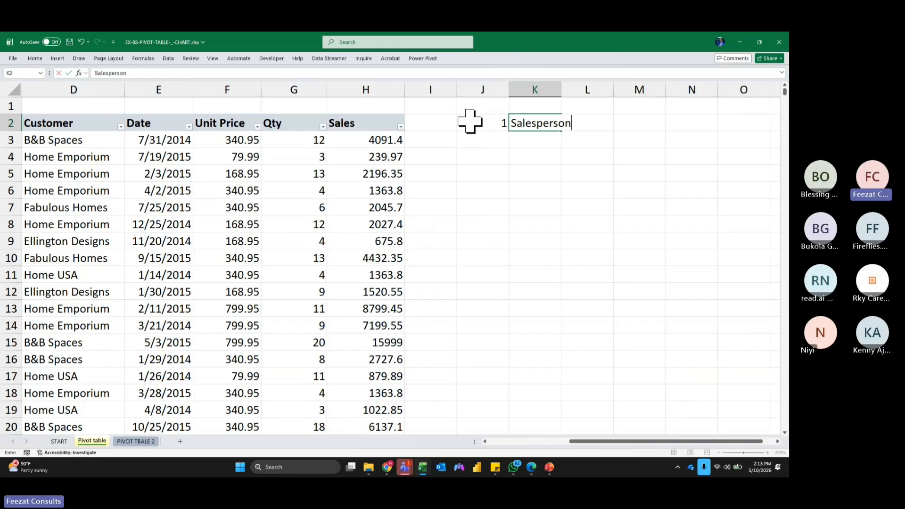
{"action": "type", "text": " by sales"}
{"action": "key", "text": "Return"}
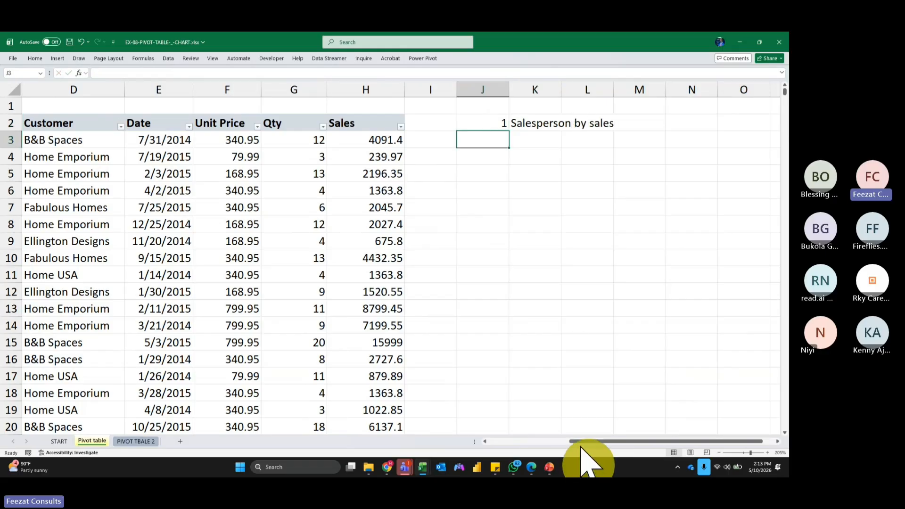
{"action": "left_click_drag", "start_coordinate": [581, 446], "coordinate": [478, 442]}
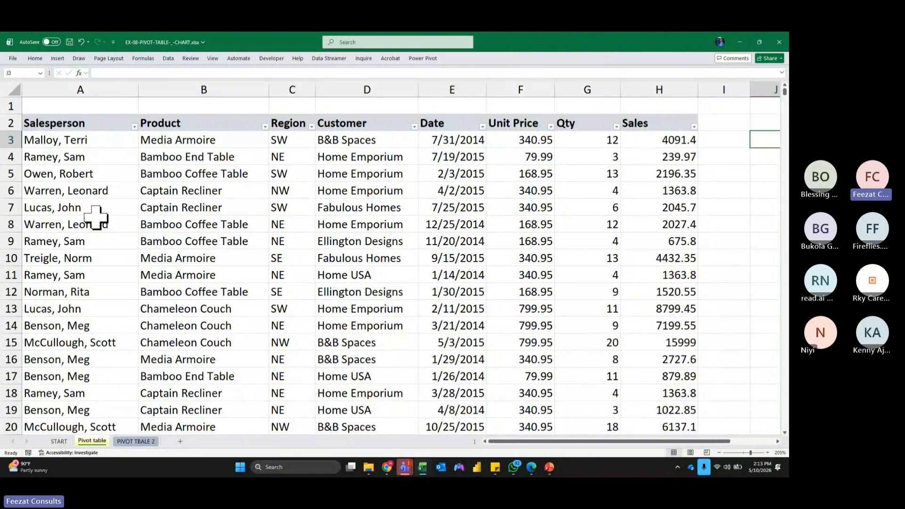
Add a second item to the analysis list with 2 in J3 and "Product by sales" in K3.
{"action": "left_click", "coordinate": [683, 173]}
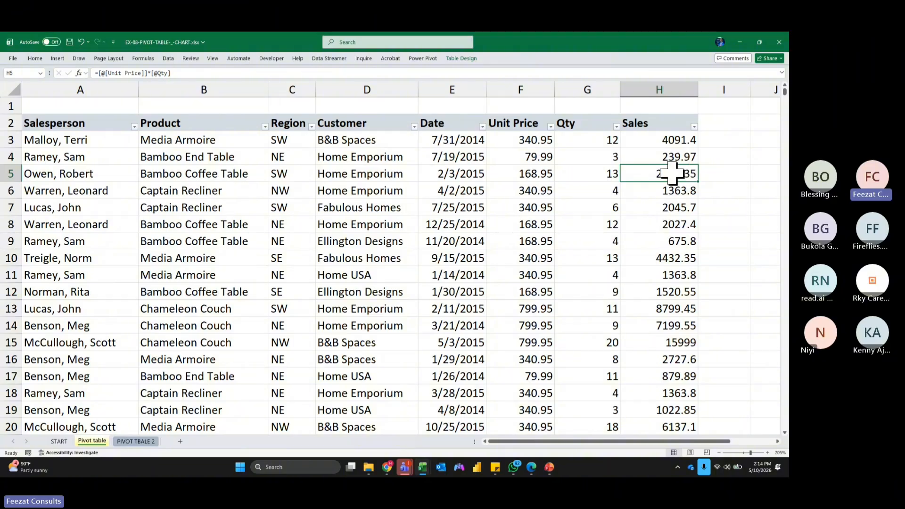
{"action": "left_click", "coordinate": [204, 167]}
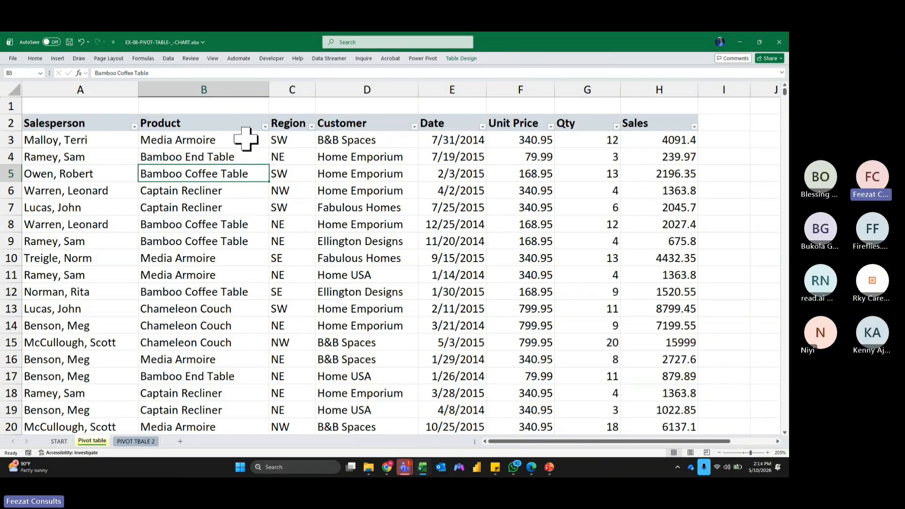
{"action": "left_click", "coordinate": [218, 89]}
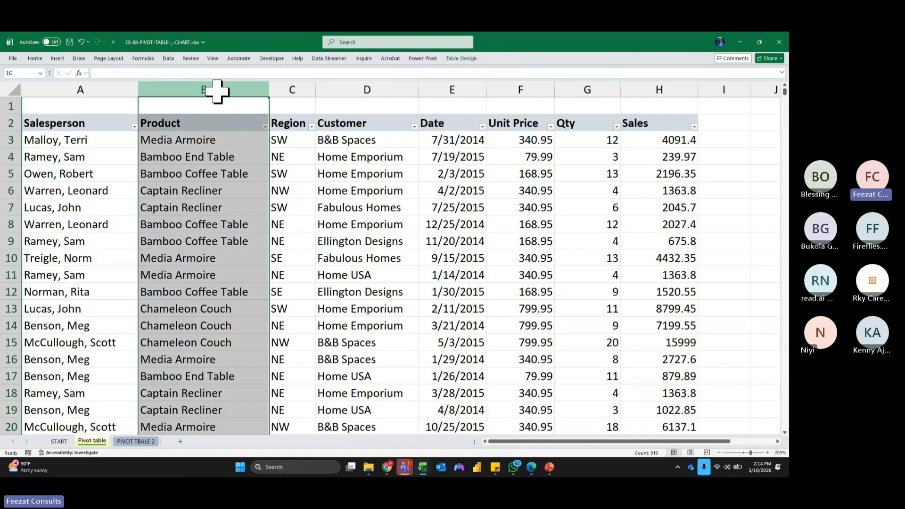
{"action": "left_click", "coordinate": [672, 86]}
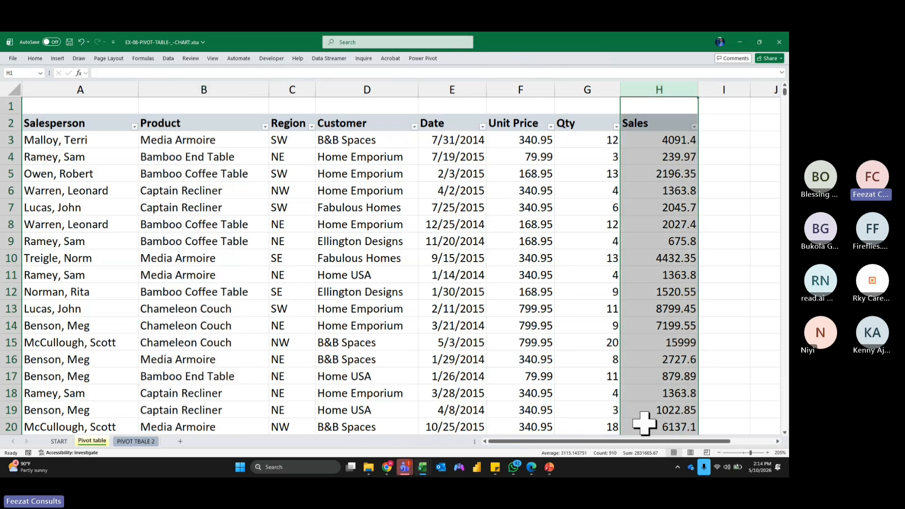
{"action": "scroll", "coordinate": [726, 455], "scroll_direction": "right", "scroll_amount": 2}
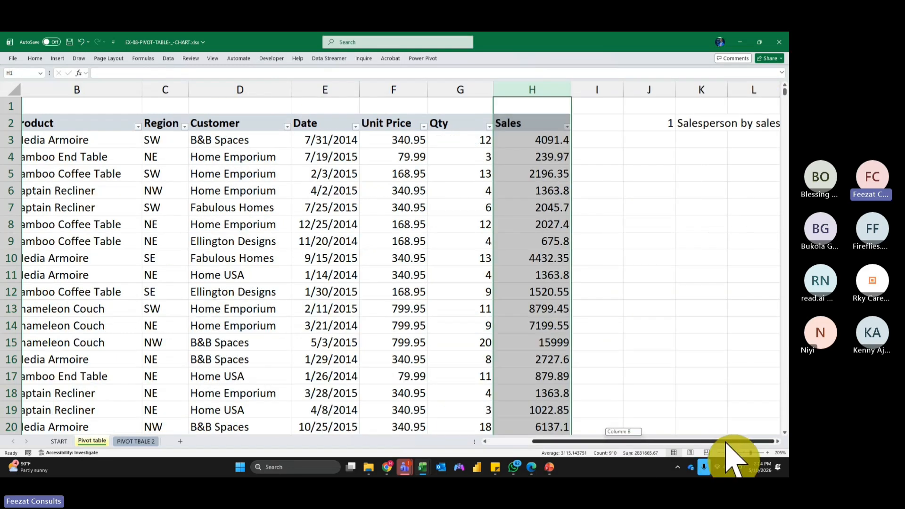
{"action": "left_click", "coordinate": [672, 142]}
{"action": "type", "text": "2"}
{"action": "left_click", "coordinate": [675, 141]}
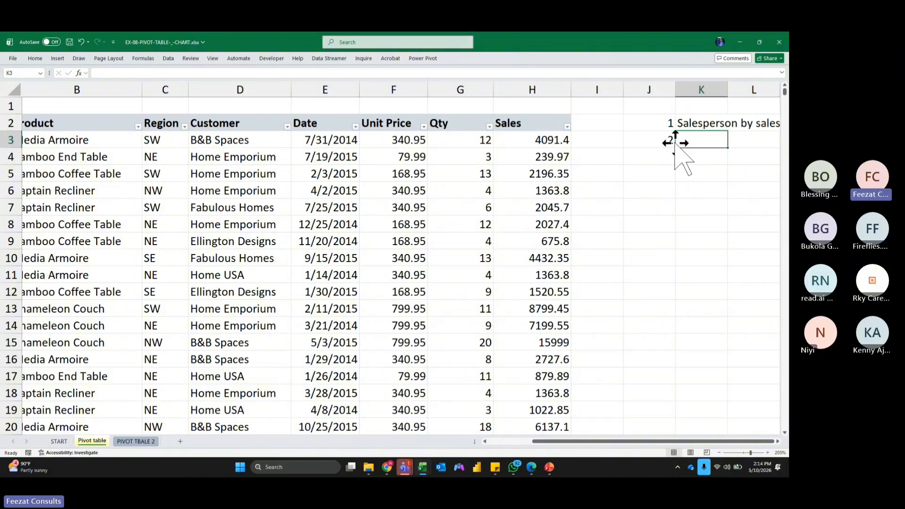
{"action": "type", "text": "Prod"}
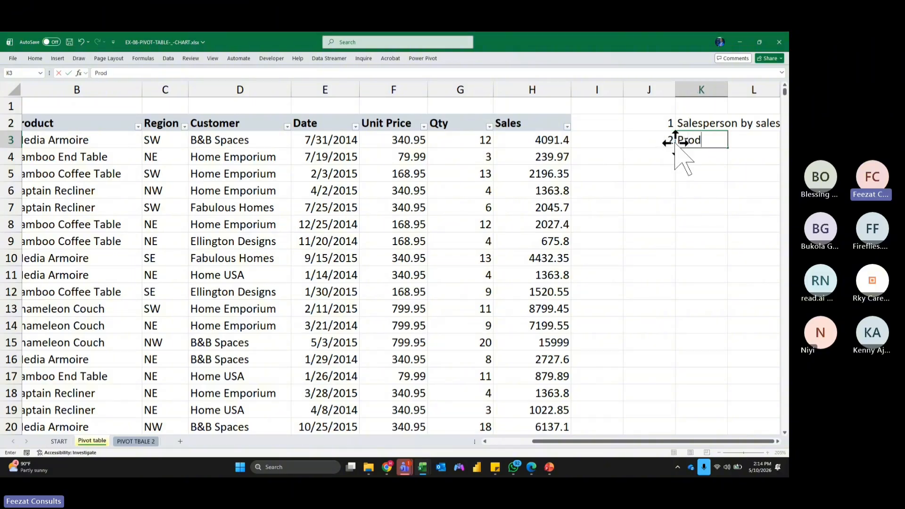
{"action": "type", "text": "uct by sales"}
{"action": "left_click", "coordinate": [673, 150]}
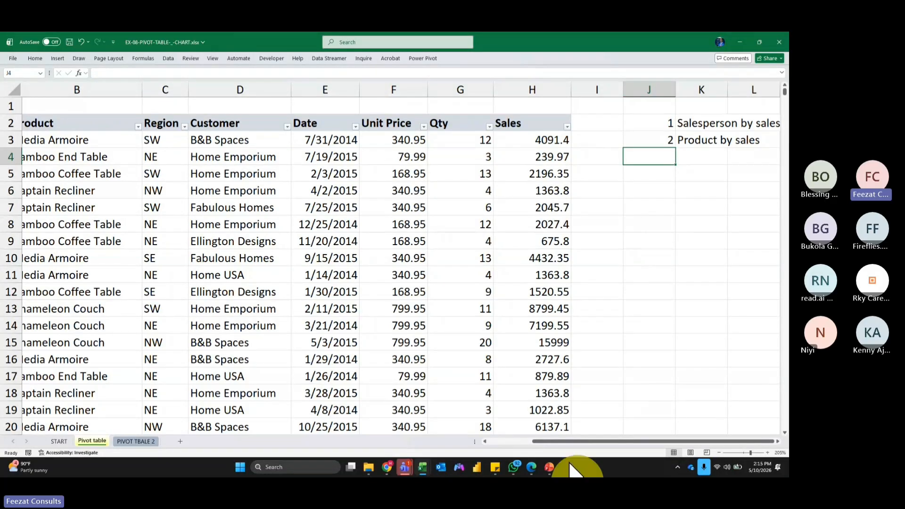
{"action": "left_click_drag", "start_coordinate": [568, 443], "coordinate": [440, 455]}
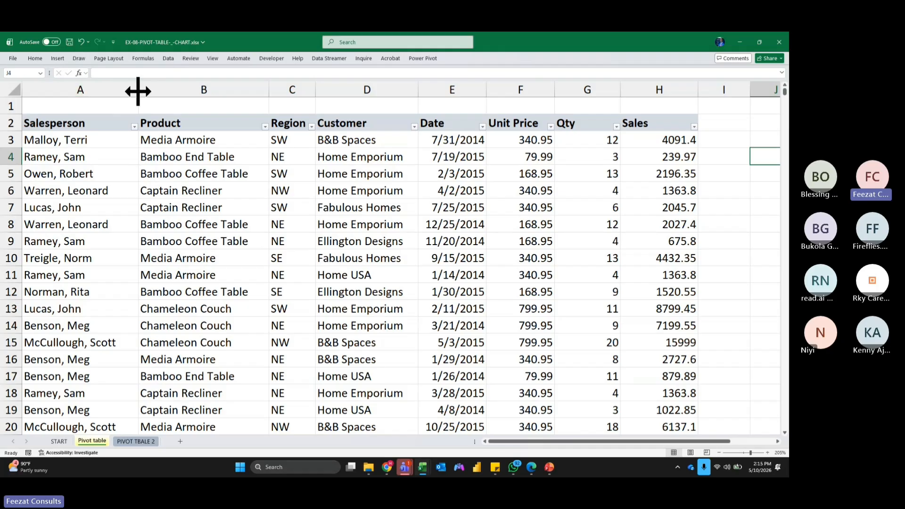
Narrow the Salesperson column so it fits its entries more closely.
{"action": "left_click_drag", "start_coordinate": [138, 91], "coordinate": [124, 96]}
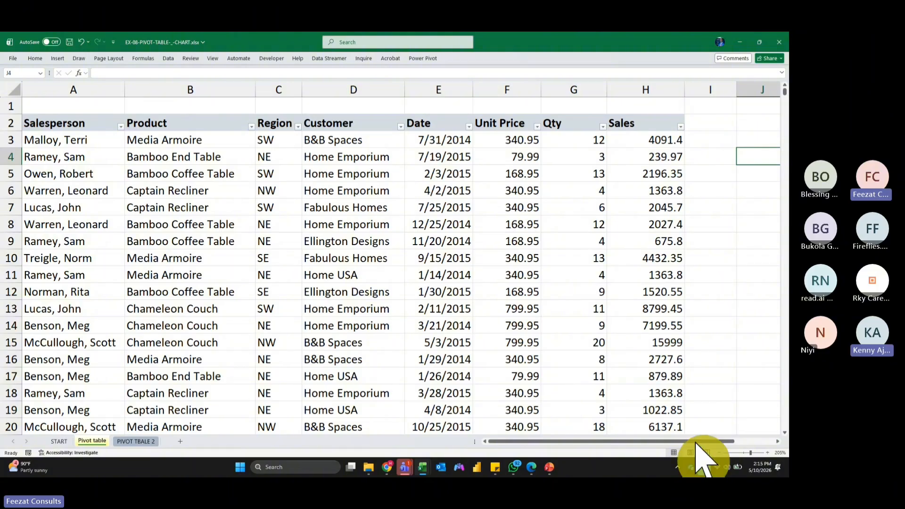
{"action": "left_click", "coordinate": [731, 471]}
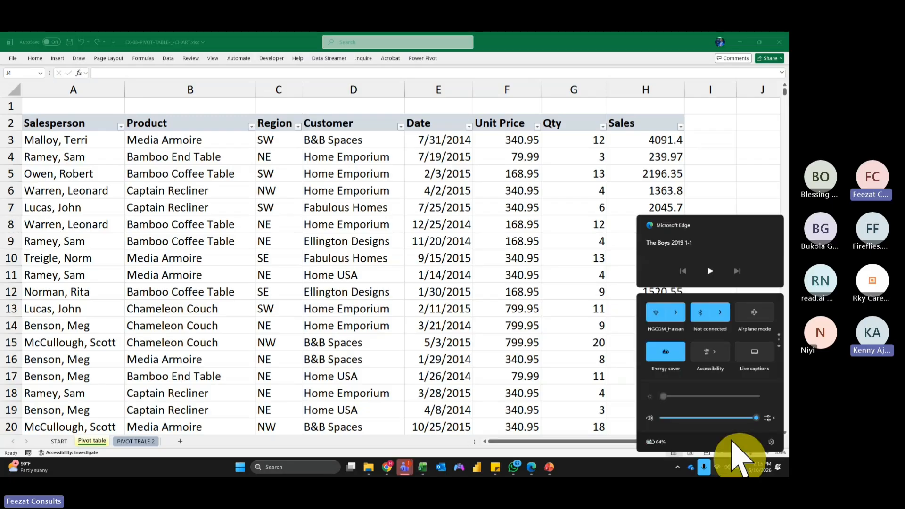
{"action": "left_click", "coordinate": [478, 347]}
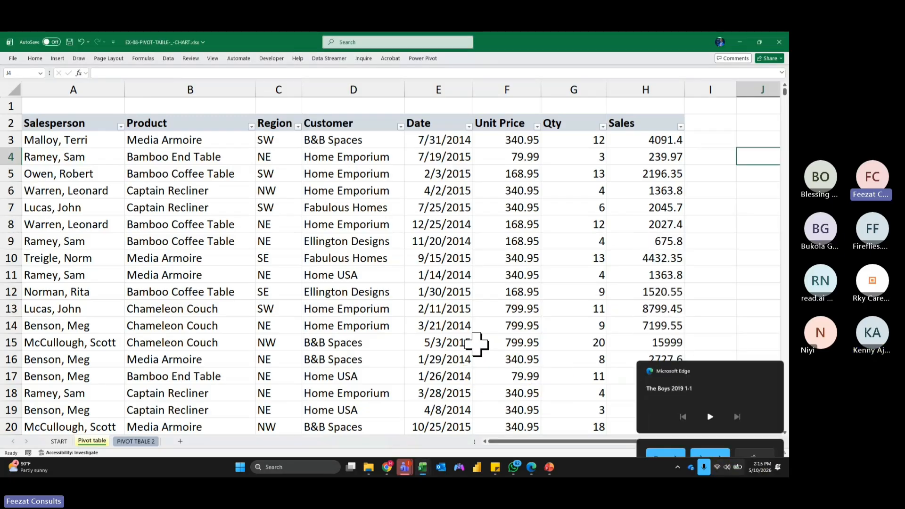
Add a third item to the analysis list with 3 in J4 and "Region by Sales" in K4.
{"action": "left_click", "coordinate": [508, 442]}
{"action": "left_click_drag", "start_coordinate": [508, 443], "coordinate": [554, 444]}
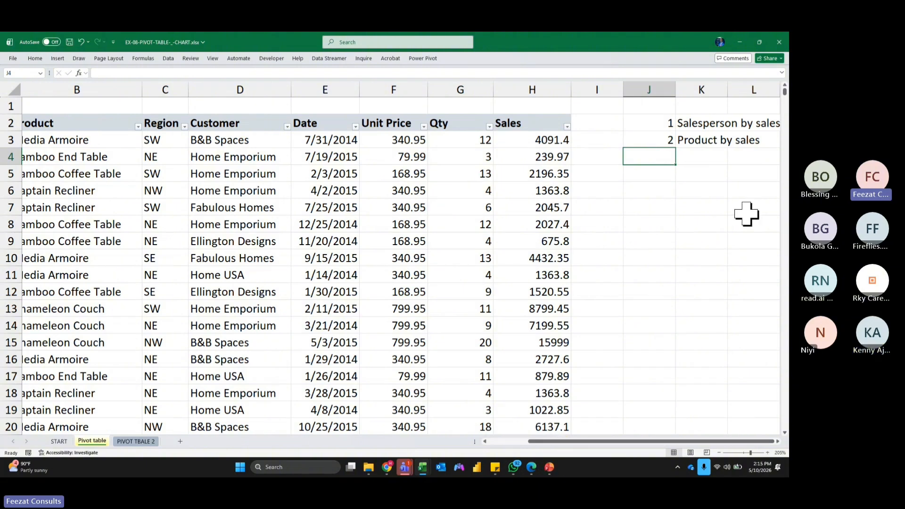
{"action": "type", "text": "3"}
{"action": "key", "text": "Tab"}
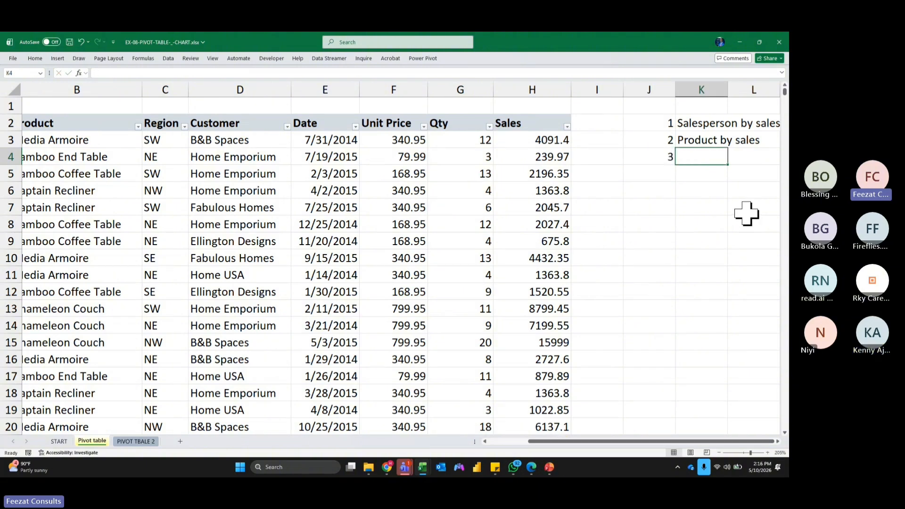
{"action": "type", "text": "Reg"}
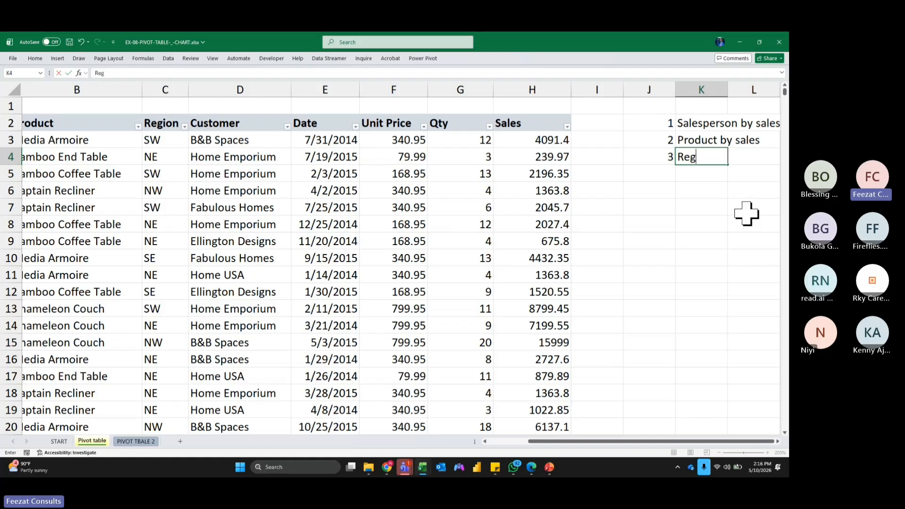
{"action": "type", "text": "ion by Sales"}
{"action": "key", "text": "Return"}
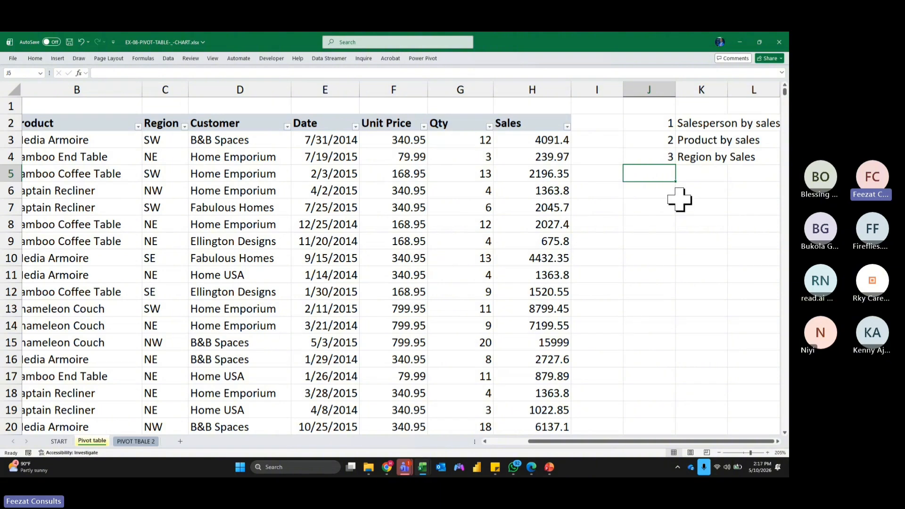
Add a fourth item to the analysis list with 4 in J5 and "Customer by Sales" in K5.
{"action": "type", "text": "4"}
{"action": "key", "text": "Tab"}
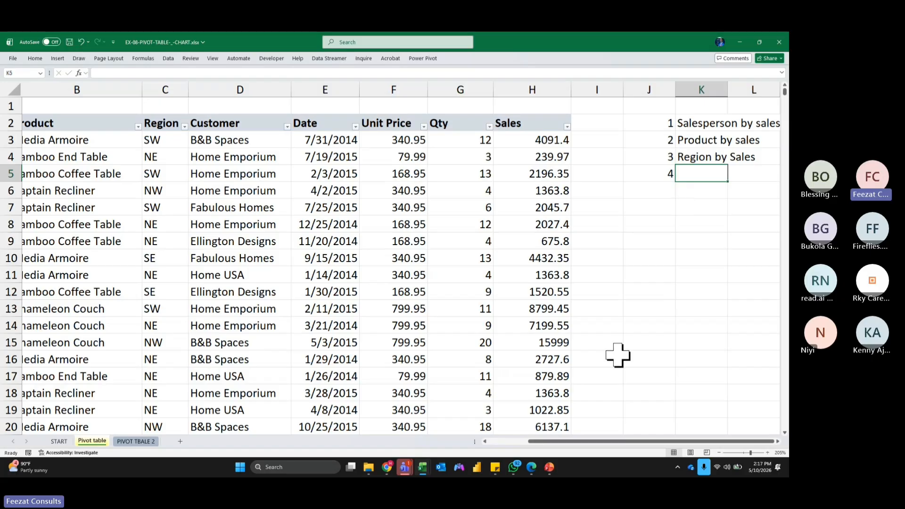
{"action": "left_click", "coordinate": [529, 89]}
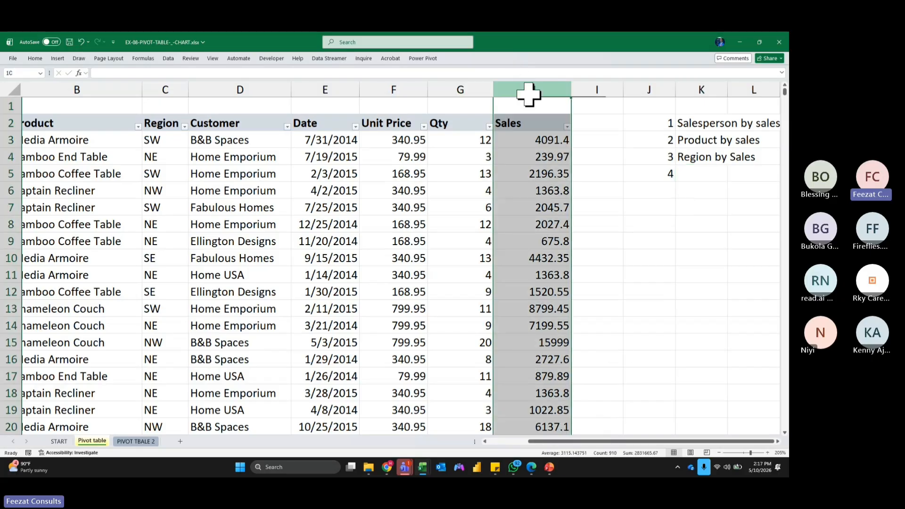
{"action": "left_click", "coordinate": [464, 89]}
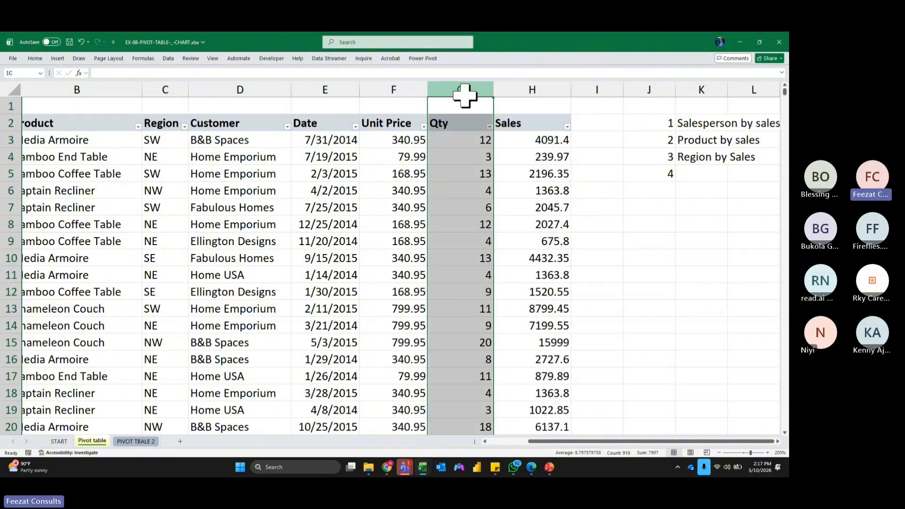
{"action": "left_click", "coordinate": [518, 87]}
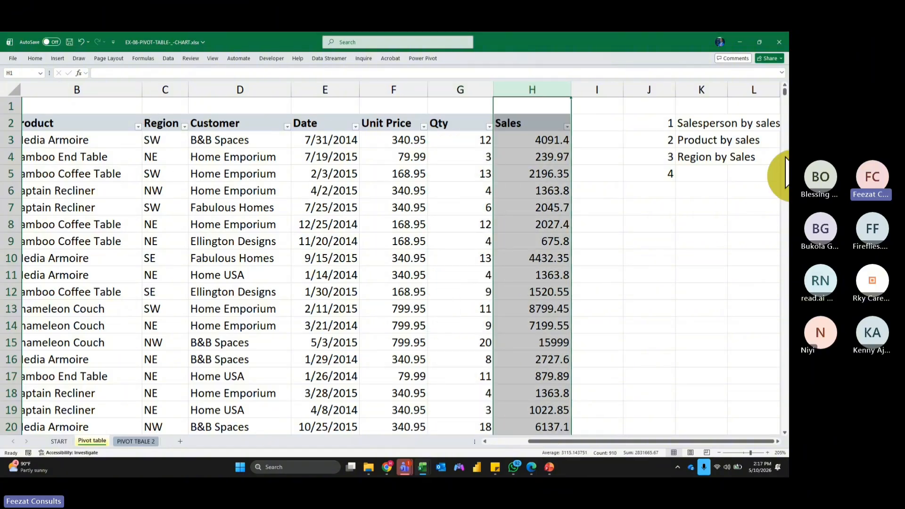
{"action": "left_click", "coordinate": [710, 172]}
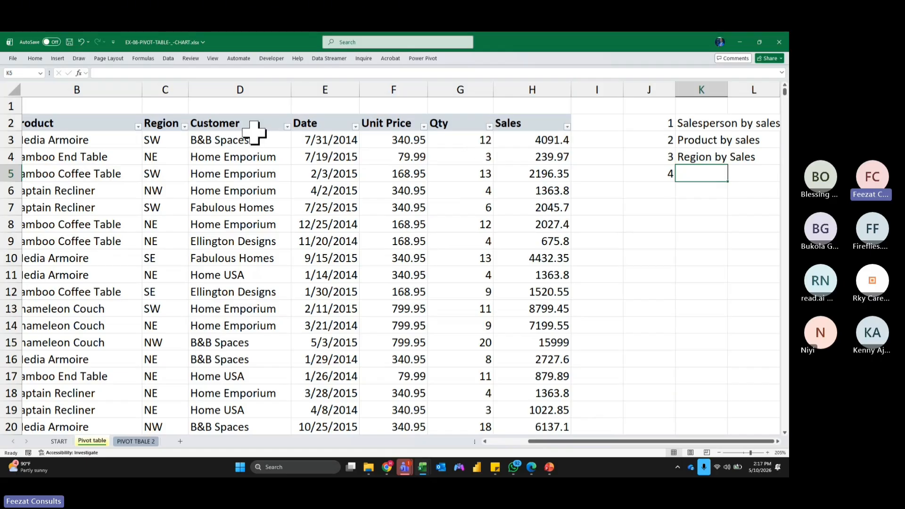
{"action": "left_click", "coordinate": [236, 89]}
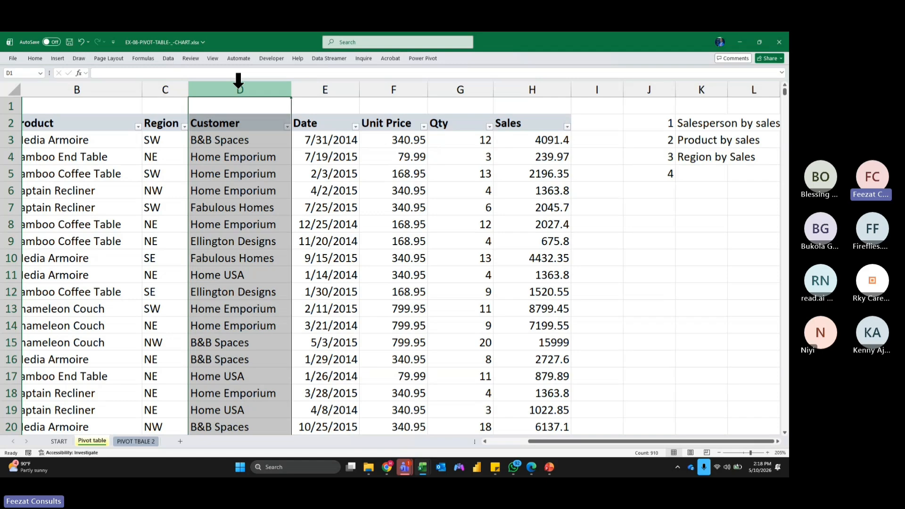
{"action": "left_click", "coordinate": [692, 175]}
{"action": "type", "text": "Cu"}
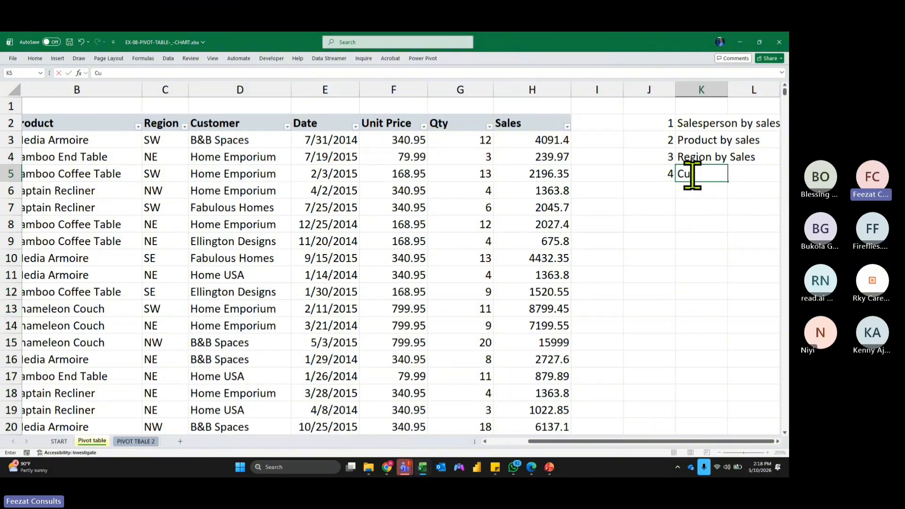
{"action": "type", "text": "s"}
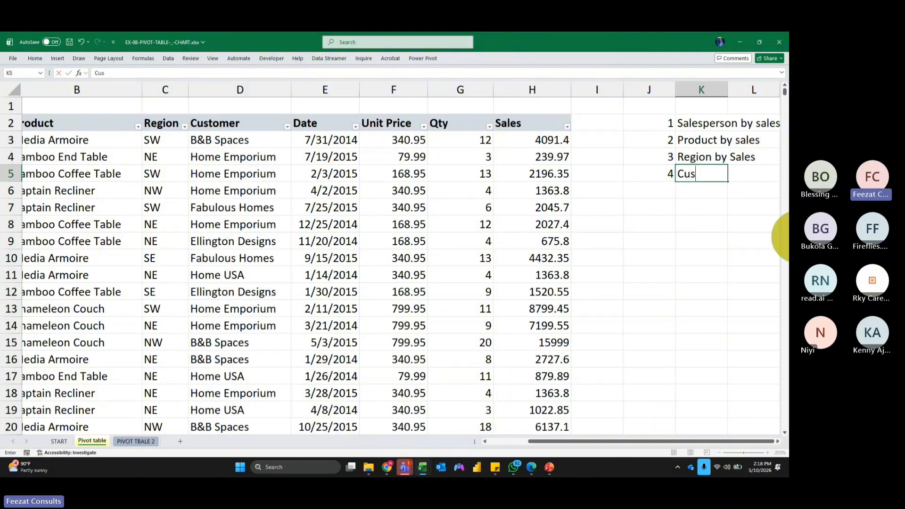
{"action": "type", "text": "tomer by Sales"}
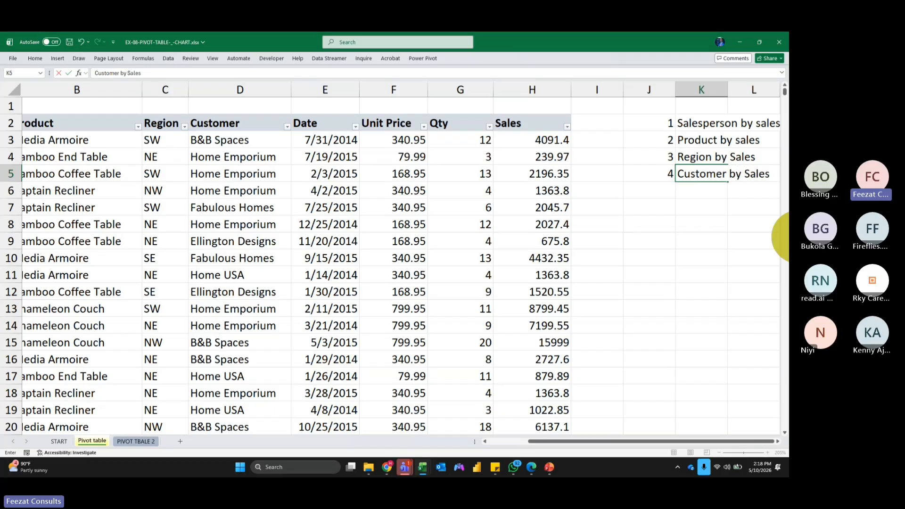
{"action": "key", "text": "Return"}
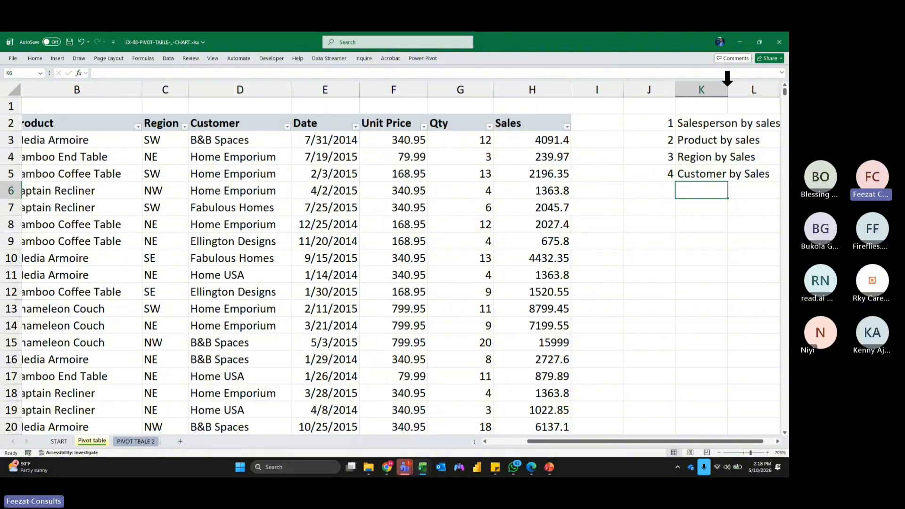
Autofit column K and add a fifth item to the list with 5 in J6 and "Sales Trend" in K6.
{"action": "double_click", "coordinate": [727, 85]}
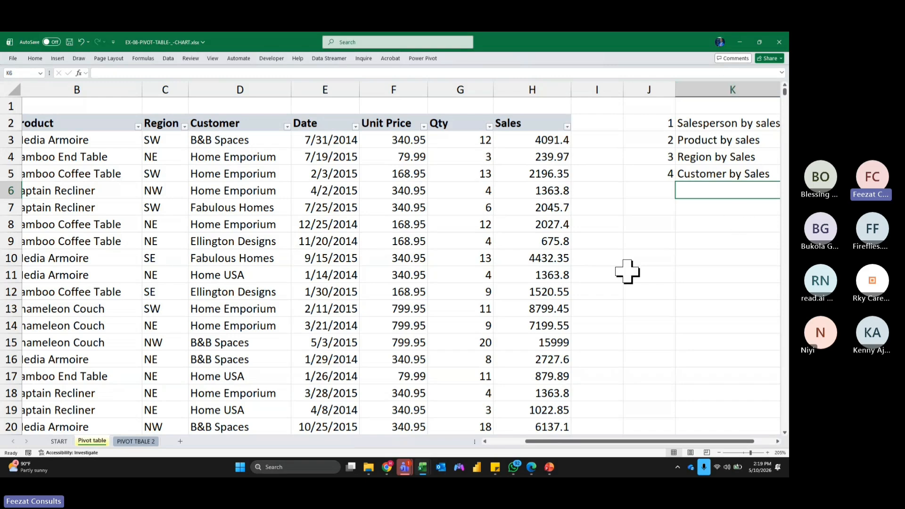
{"action": "left_click", "coordinate": [652, 196]}
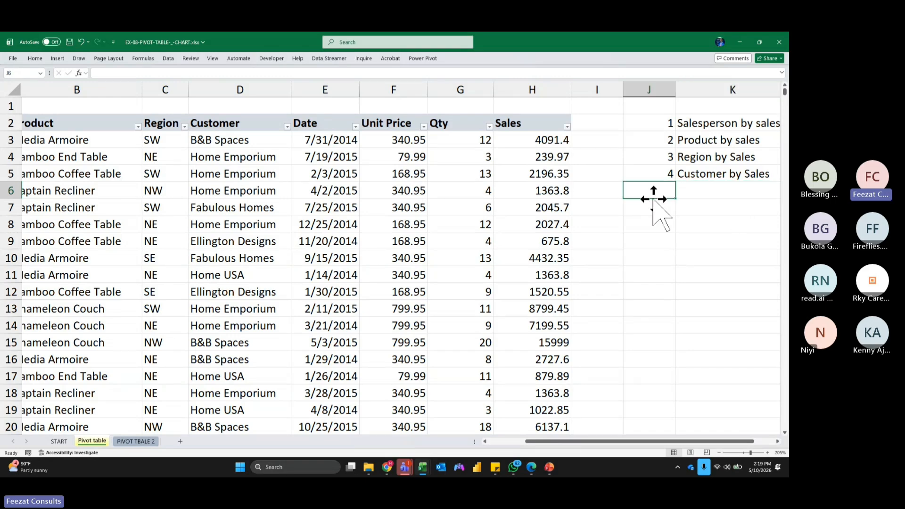
{"action": "type", "text": "5"}
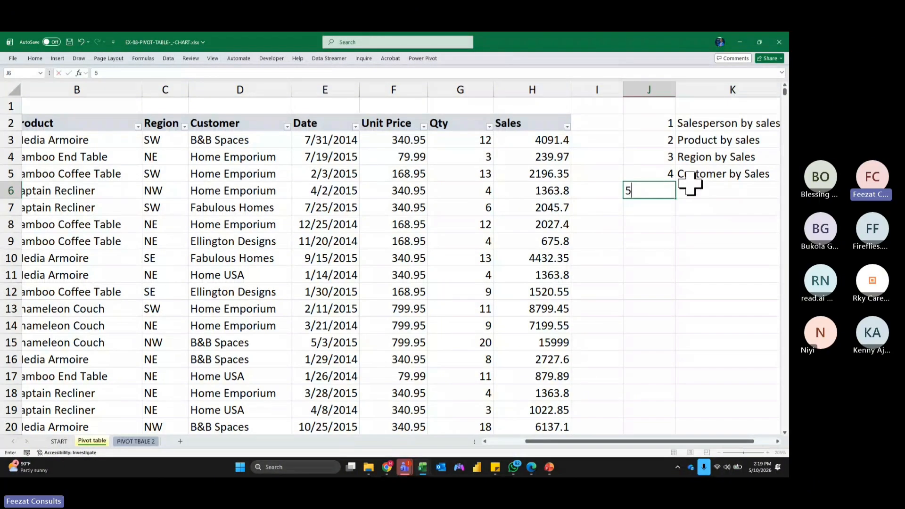
{"action": "left_click", "coordinate": [705, 191]}
{"action": "type", "text": "Sal"}
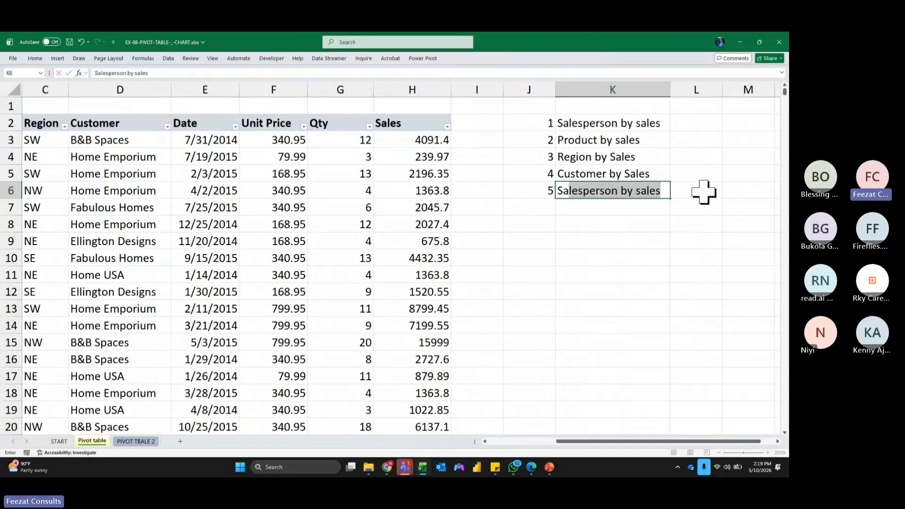
{"action": "type", "text": "es "}
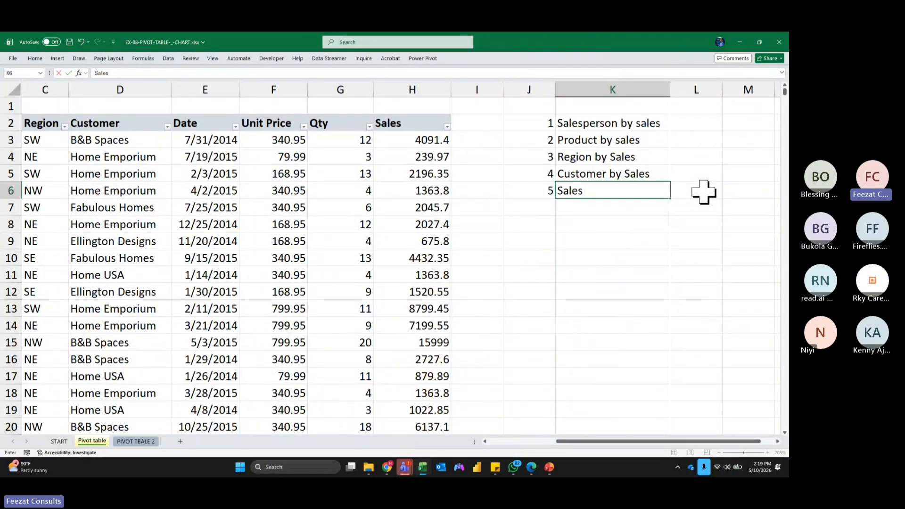
{"action": "type", "text": "TRend"}
{"action": "key", "text": "Return"}
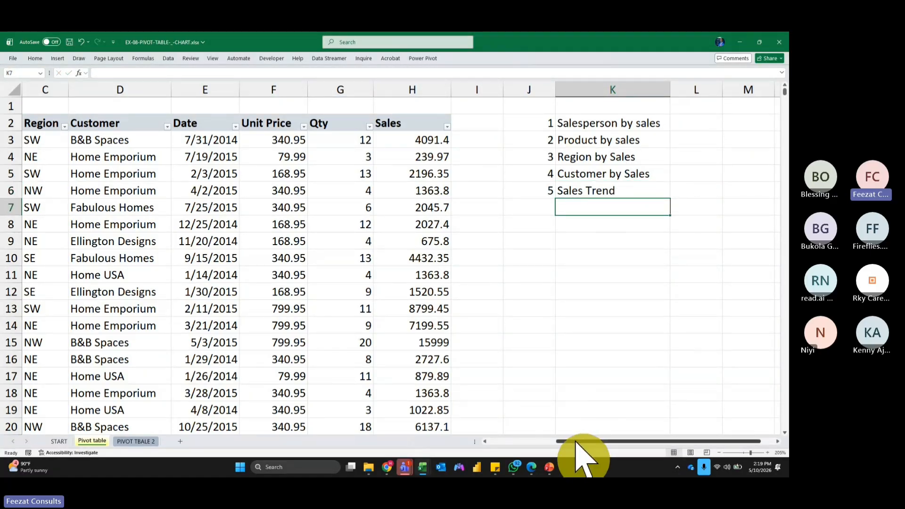
Narrow column J around the list numbers and the empty column I between the table and the list.
{"action": "left_click_drag", "start_coordinate": [576, 442], "coordinate": [537, 442]}
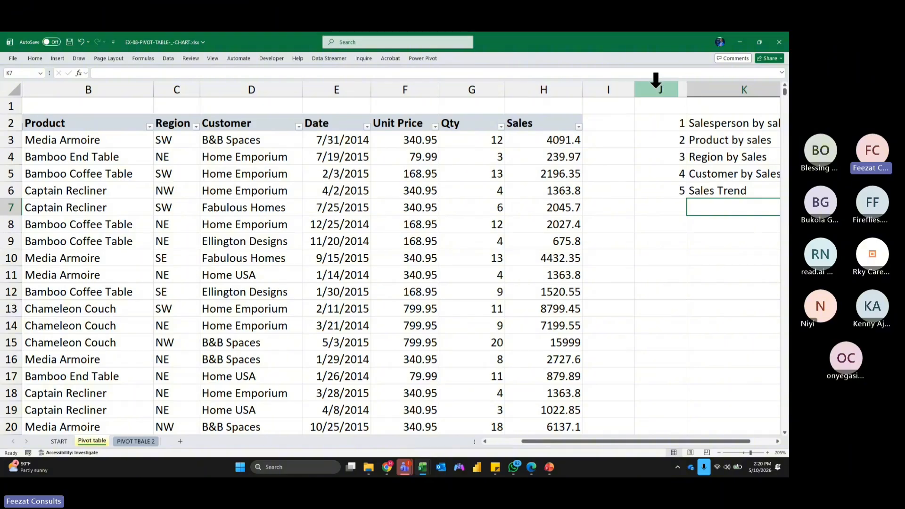
{"action": "left_click_drag", "start_coordinate": [687, 88], "coordinate": [652, 88]}
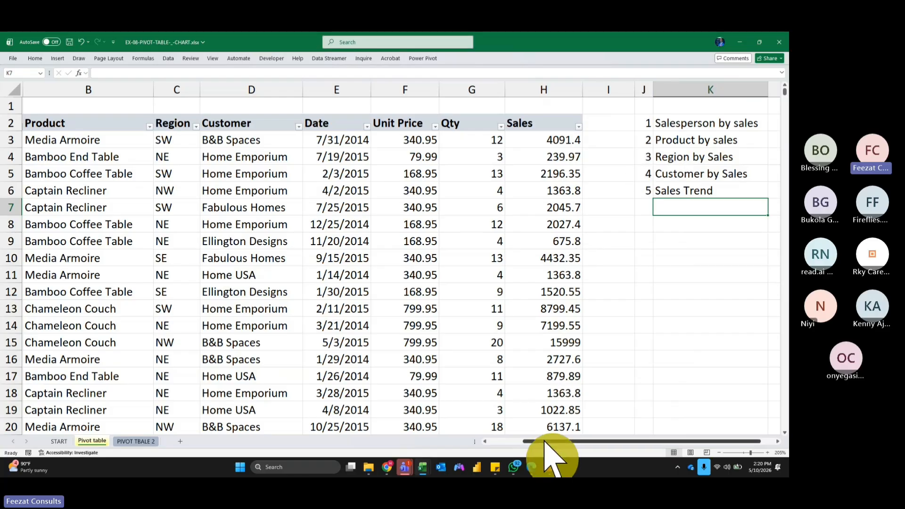
{"action": "left_click_drag", "start_coordinate": [545, 442], "coordinate": [535, 441]}
{"action": "left_click_drag", "start_coordinate": [716, 124], "coordinate": [615, 188]}
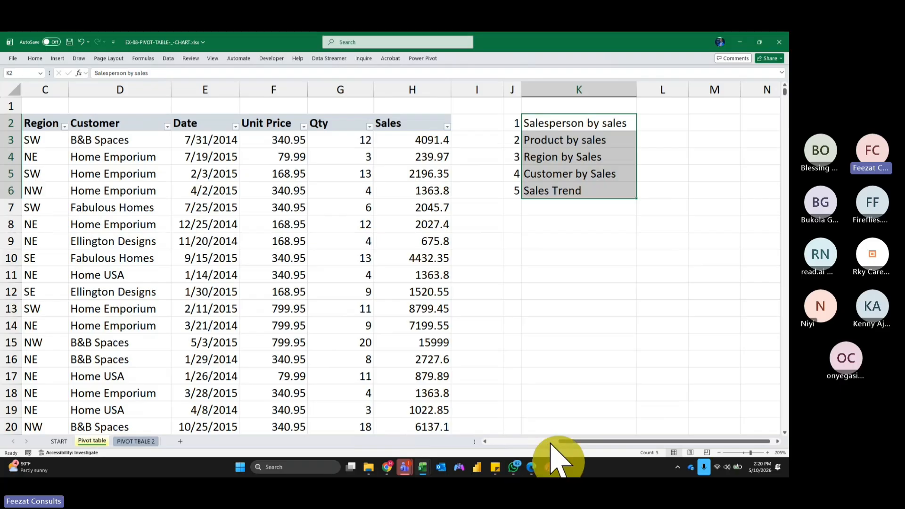
{"action": "left_click_drag", "start_coordinate": [565, 441], "coordinate": [515, 444]}
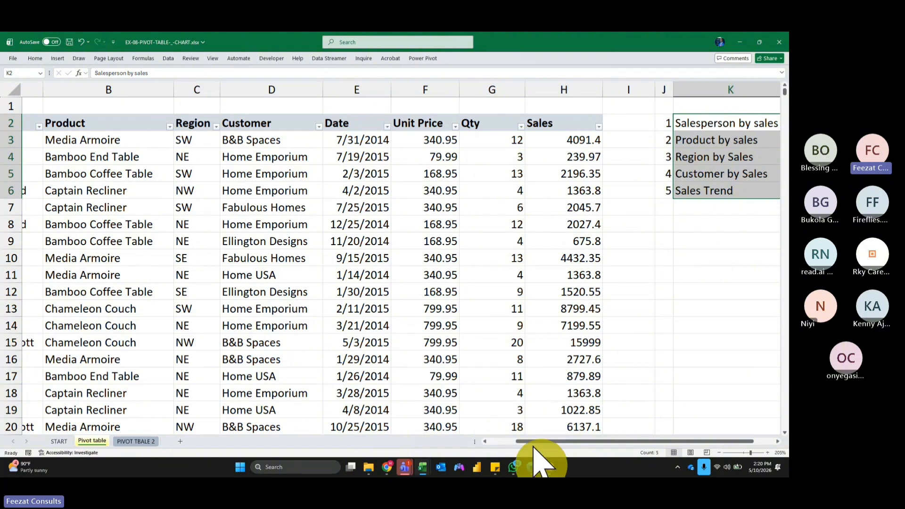
{"action": "left_click_drag", "start_coordinate": [523, 441], "coordinate": [495, 443]}
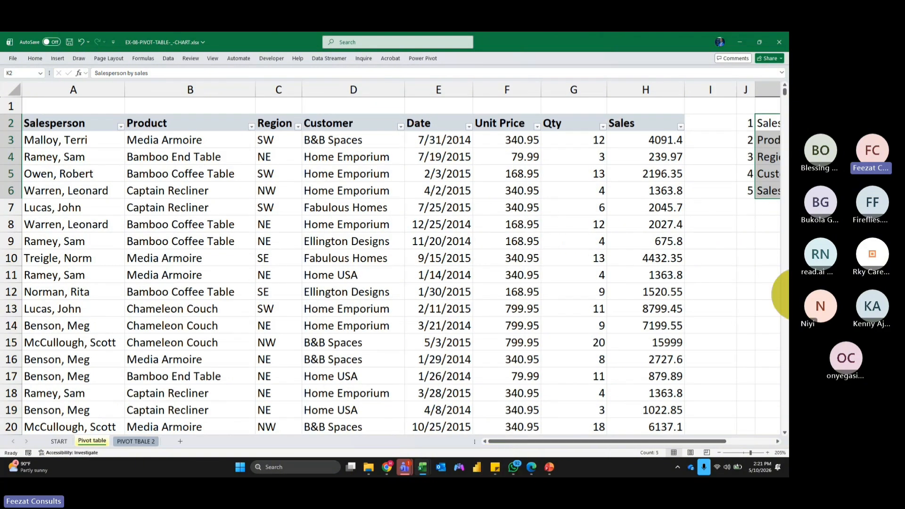
{"action": "left_click_drag", "start_coordinate": [736, 89], "coordinate": [704, 92]}
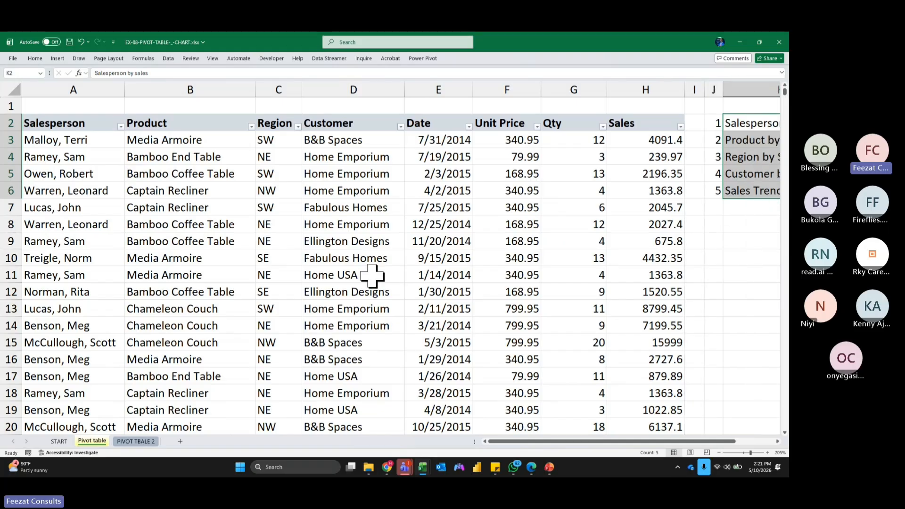
Turn off the gridlines on the Pivot table worksheet.
{"action": "left_click", "coordinate": [307, 235]}
{"action": "left_click", "coordinate": [136, 107]}
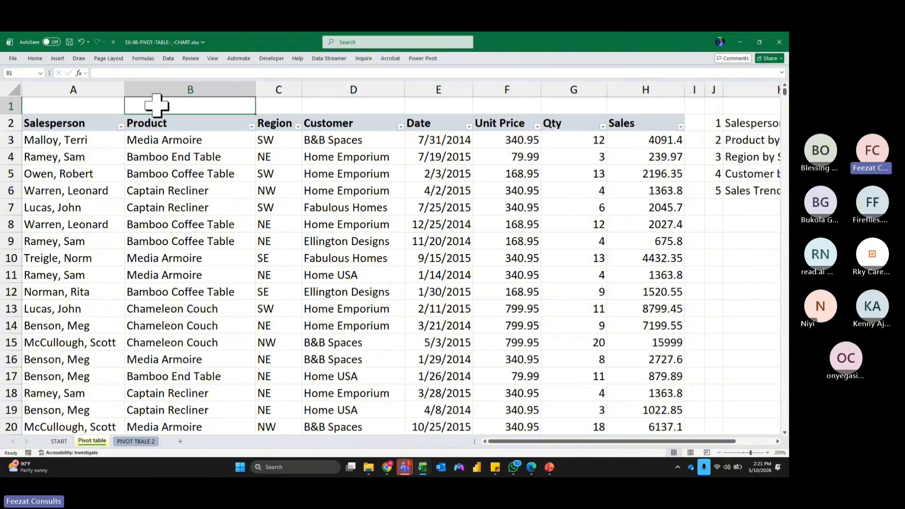
{"action": "left_click", "coordinate": [212, 58]}
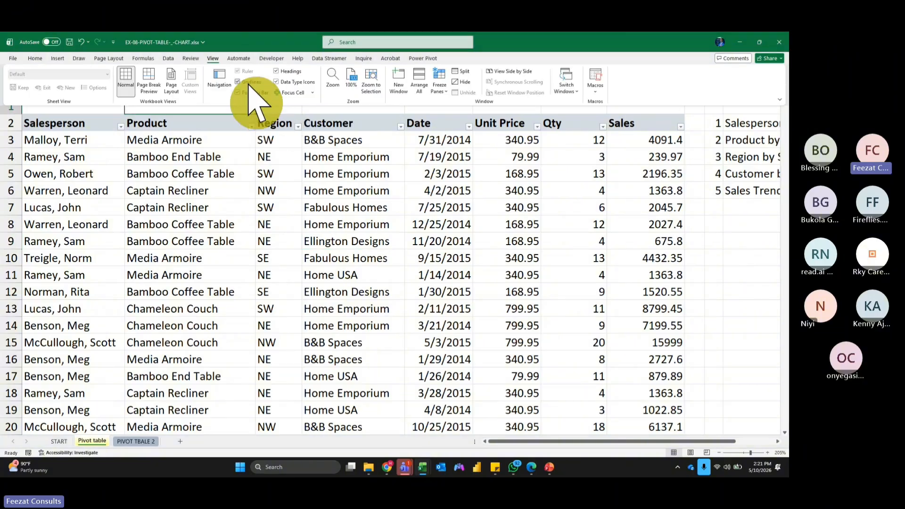
{"action": "left_click", "coordinate": [384, 256]}
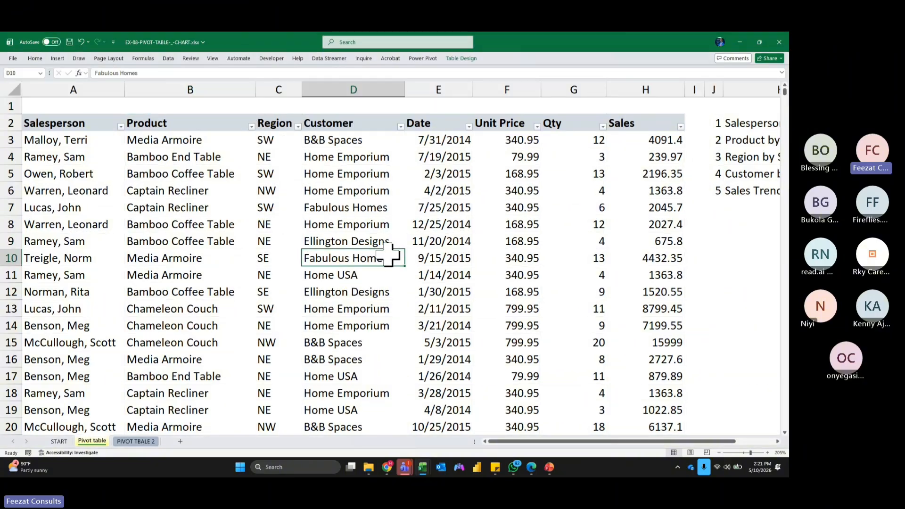
Create a PivotTable from Table2 on a new worksheet.
{"action": "left_click", "coordinate": [214, 58]}
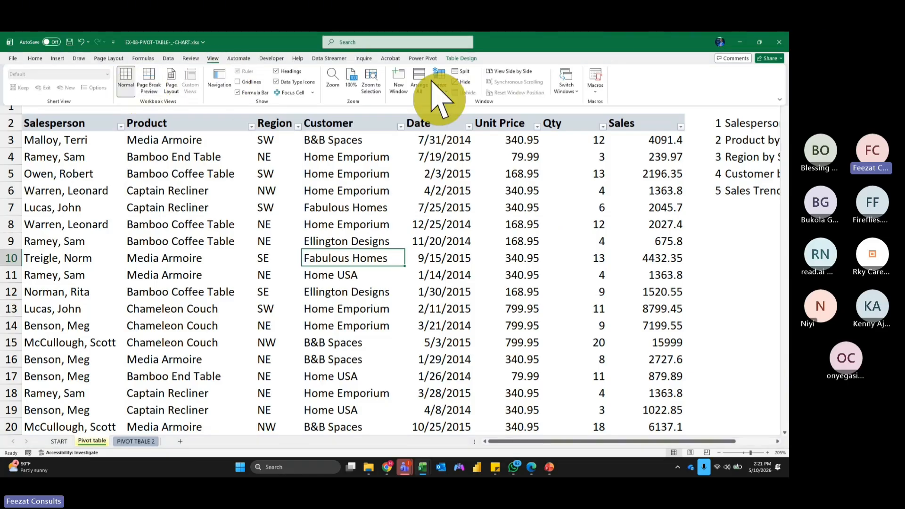
{"action": "left_click", "coordinate": [461, 58]}
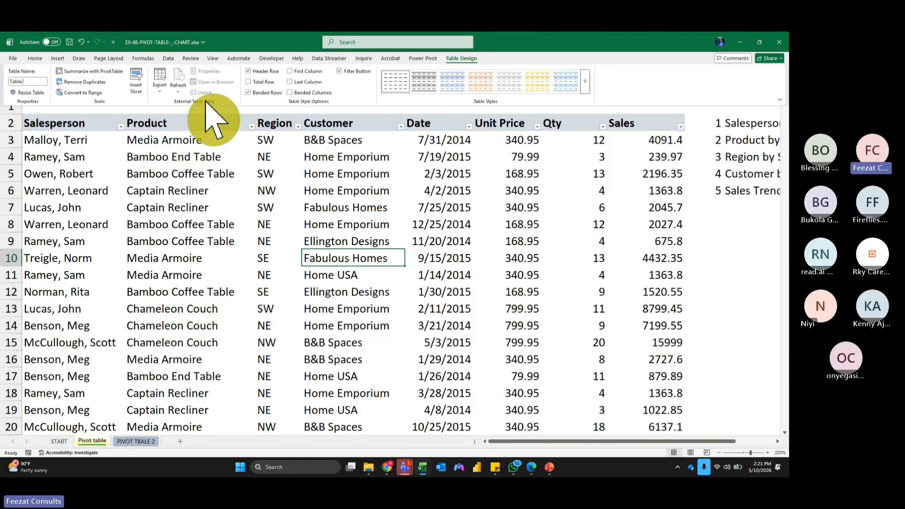
{"action": "left_click", "coordinate": [90, 72]}
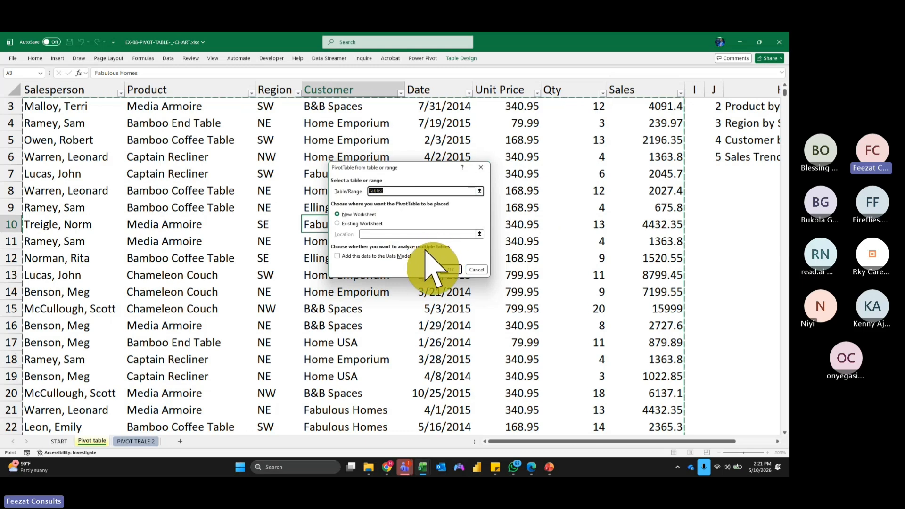
{"action": "left_click", "coordinate": [450, 270]}
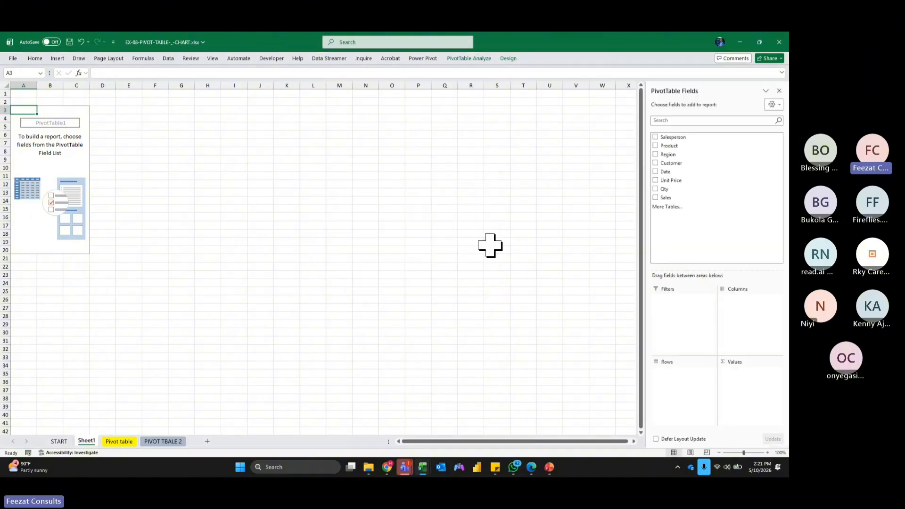
{"action": "scroll", "coordinate": [490, 245], "scroll_direction": "up", "scroll_amount": 10, "text": "ctrl"}
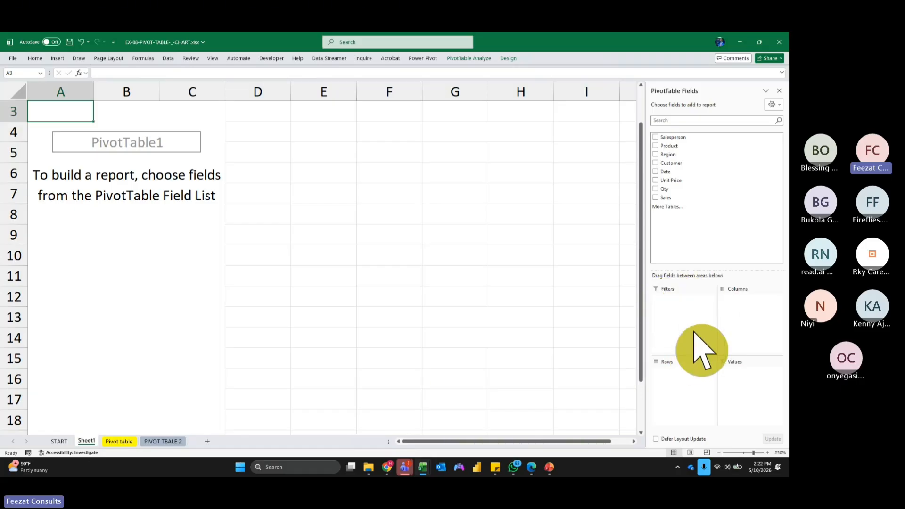
Add the Salesperson field to the PivotTable's Filters area.
{"action": "left_click_drag", "start_coordinate": [673, 136], "coordinate": [682, 318]}
{"action": "scroll", "coordinate": [269, 259], "scroll_direction": "up", "scroll_amount": 1}
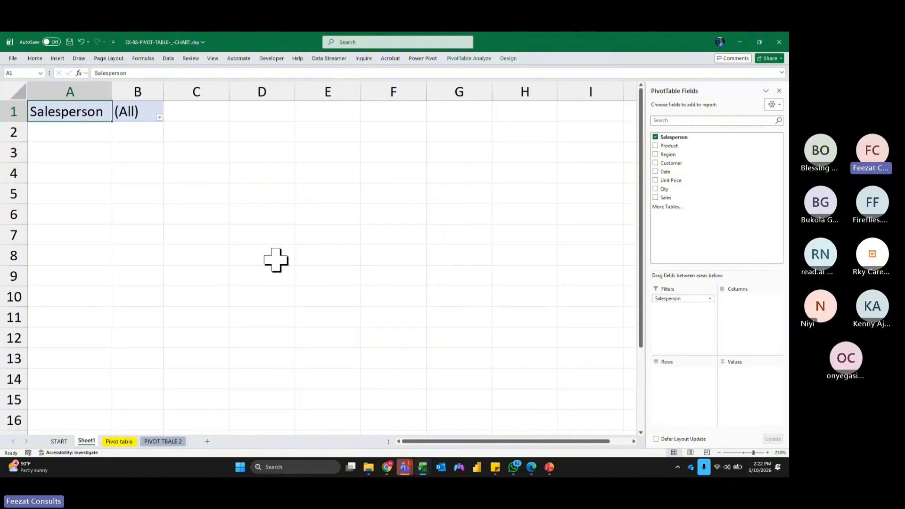
{"action": "scroll", "coordinate": [254, 263], "scroll_direction": "up", "scroll_amount": 1}
{"action": "scroll", "coordinate": [254, 263], "scroll_direction": "up", "scroll_amount": 4}
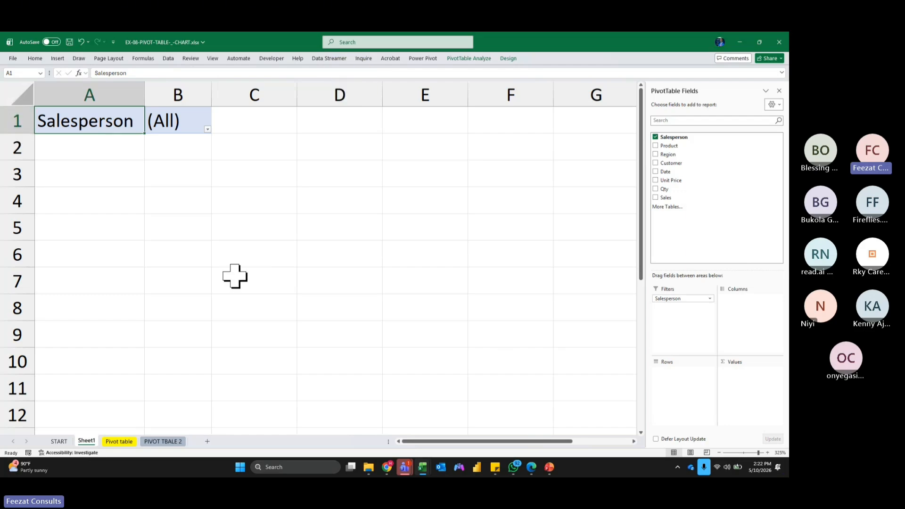
Insert a blank row above the Salesperson filter in row 1.
{"action": "left_click", "coordinate": [235, 261]}
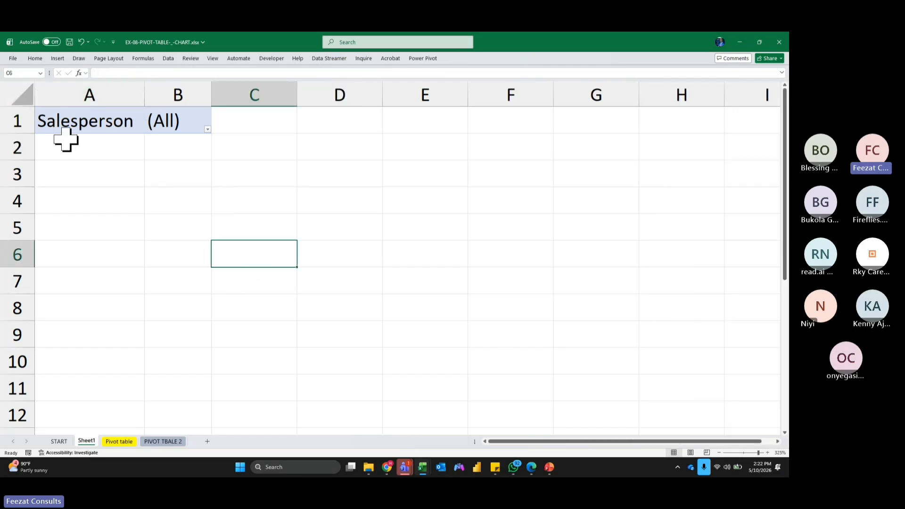
{"action": "left_click", "coordinate": [11, 124]}
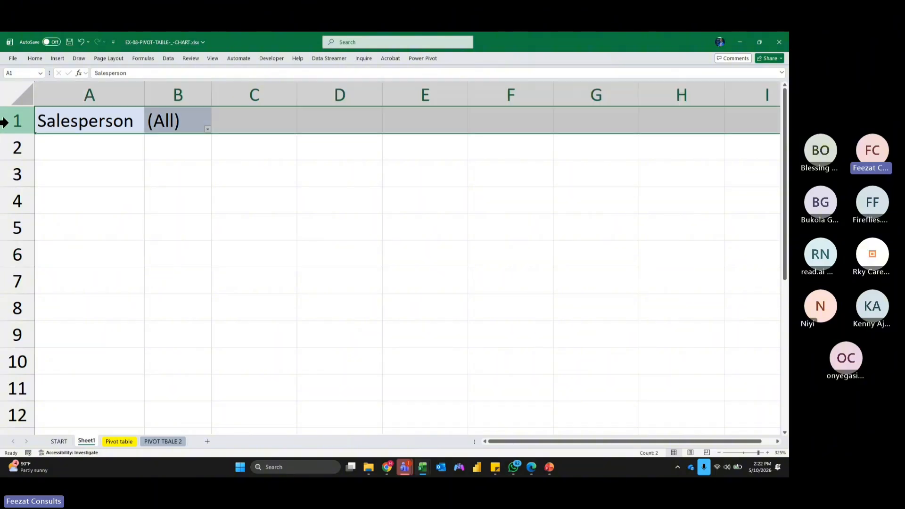
{"action": "right_click", "coordinate": [11, 124]}
{"action": "left_click", "coordinate": [57, 204]}
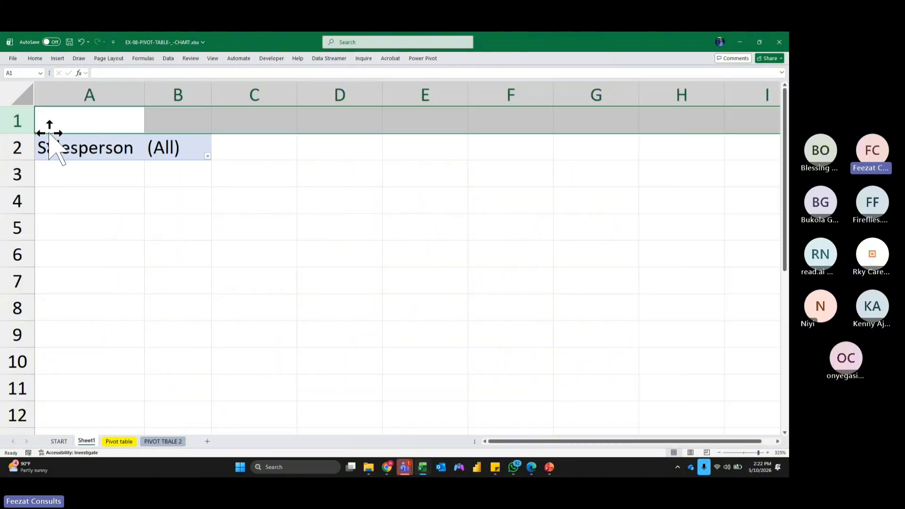
Remove the Salesperson filter and try the Region field in the Columns, Rows and Values areas, leaving the PivotTable empty.
{"action": "left_click", "coordinate": [140, 154]}
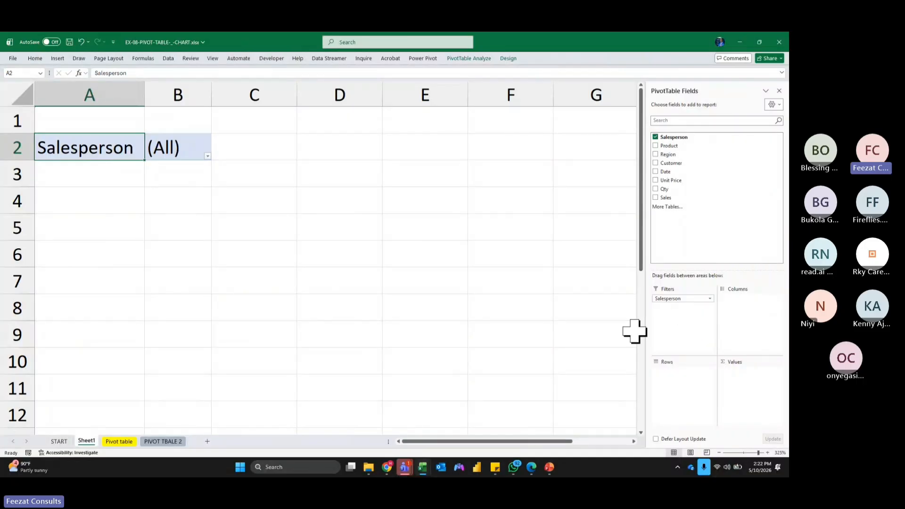
{"action": "left_click_drag", "start_coordinate": [683, 299], "coordinate": [524, 236]}
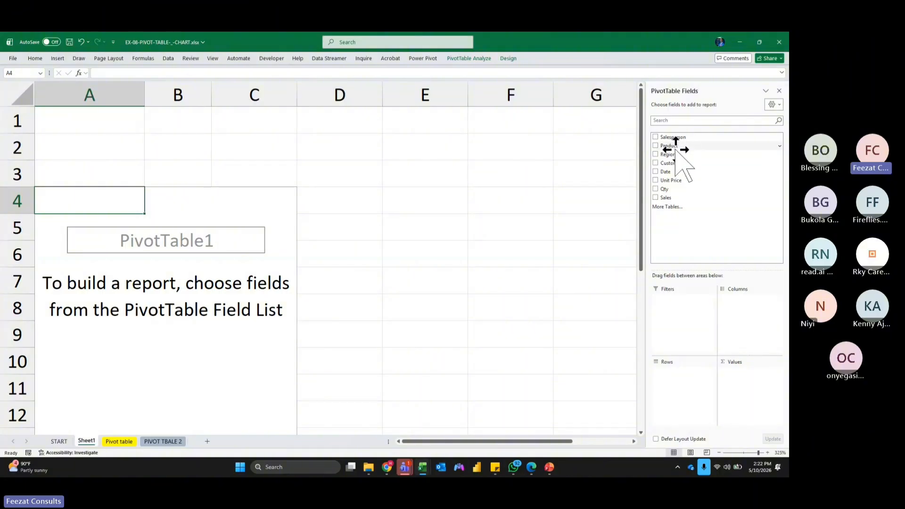
{"action": "left_click_drag", "start_coordinate": [672, 156], "coordinate": [743, 311]}
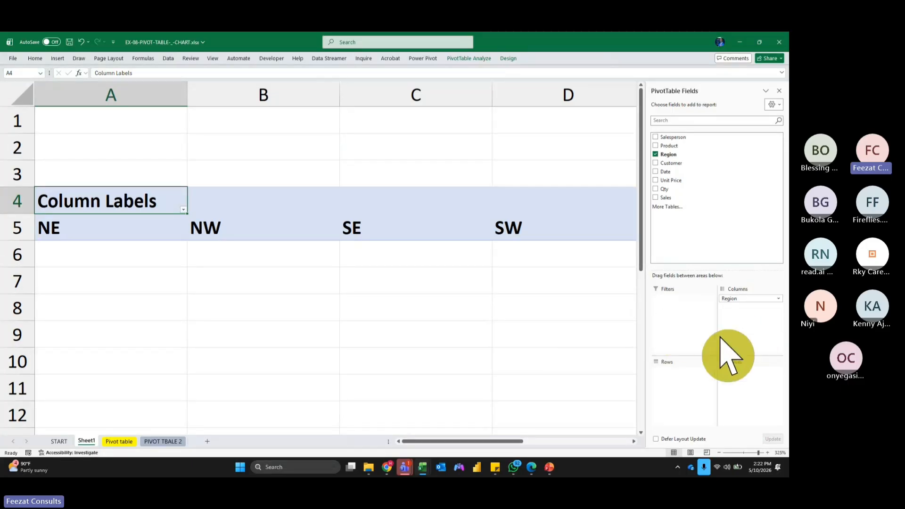
{"action": "left_click_drag", "start_coordinate": [751, 301], "coordinate": [689, 382]}
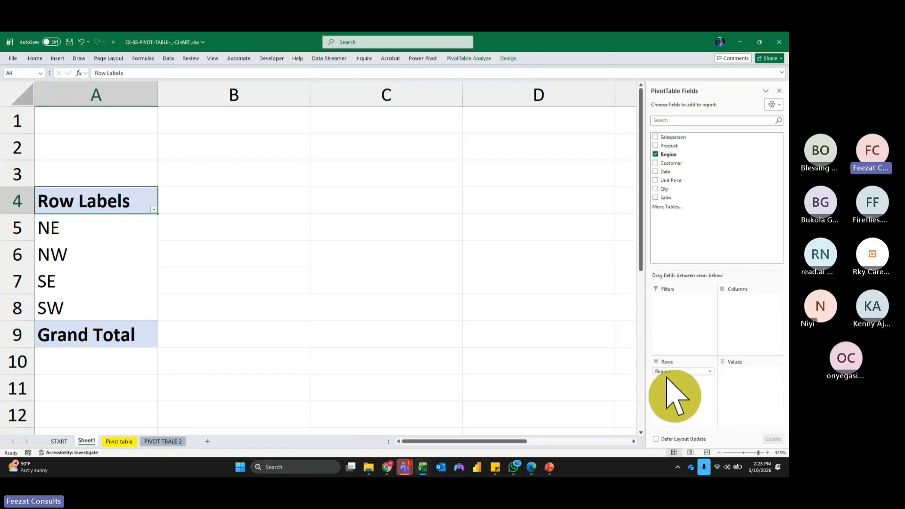
{"action": "left_click_drag", "start_coordinate": [672, 372], "coordinate": [737, 377]}
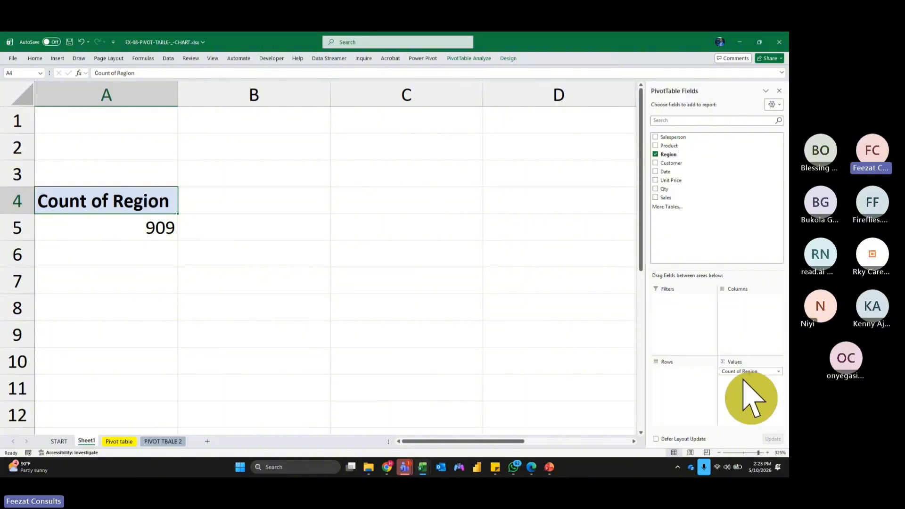
{"action": "left_click_drag", "start_coordinate": [752, 371], "coordinate": [569, 333]}
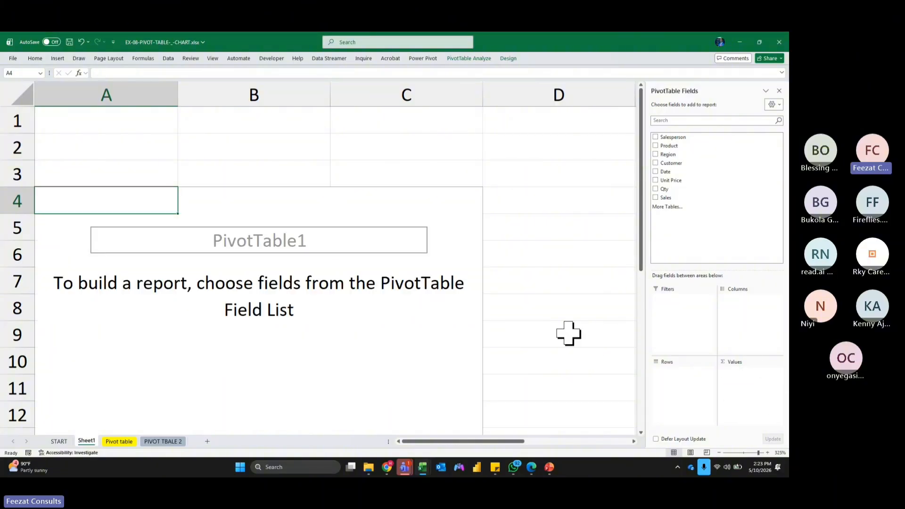
Add Sales as a summed value to the PivotTable and format the total in A5 with the dollar Accounting format.
{"action": "left_click", "coordinate": [656, 197]}
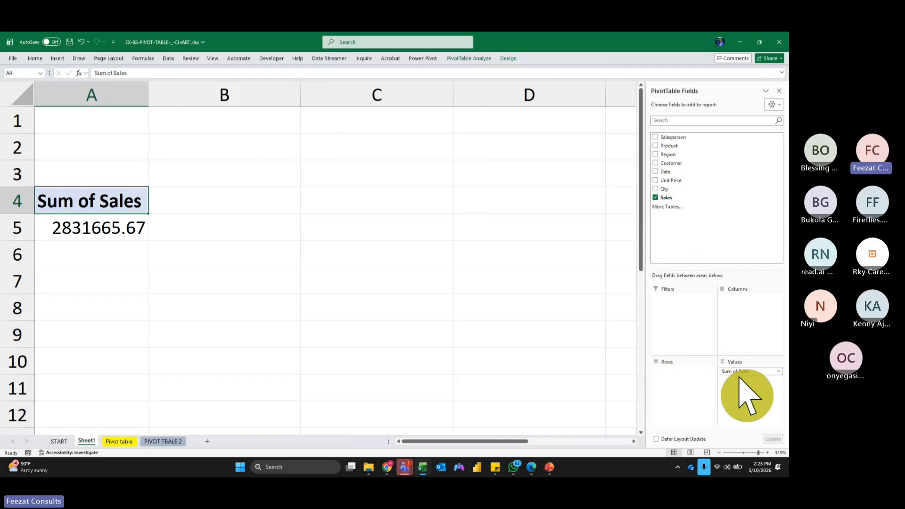
{"action": "left_click", "coordinate": [84, 228]}
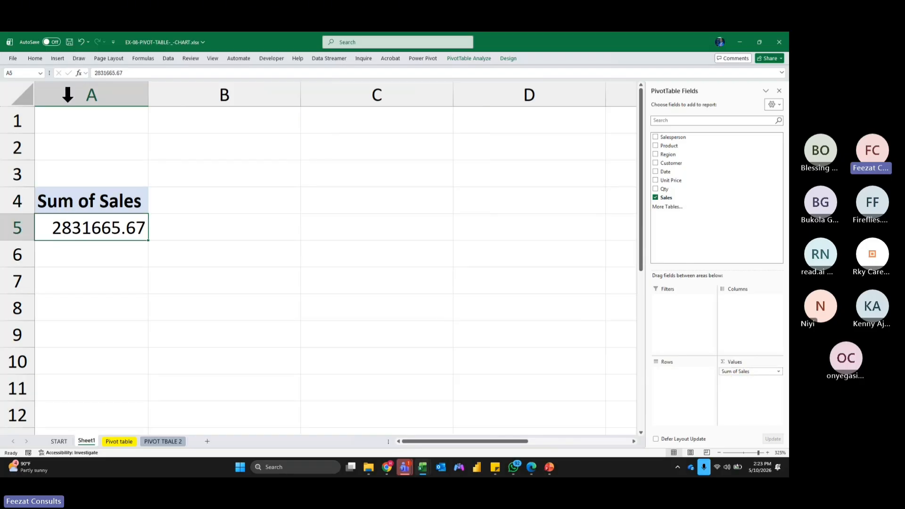
{"action": "left_click", "coordinate": [35, 58]}
{"action": "left_click", "coordinate": [304, 87]}
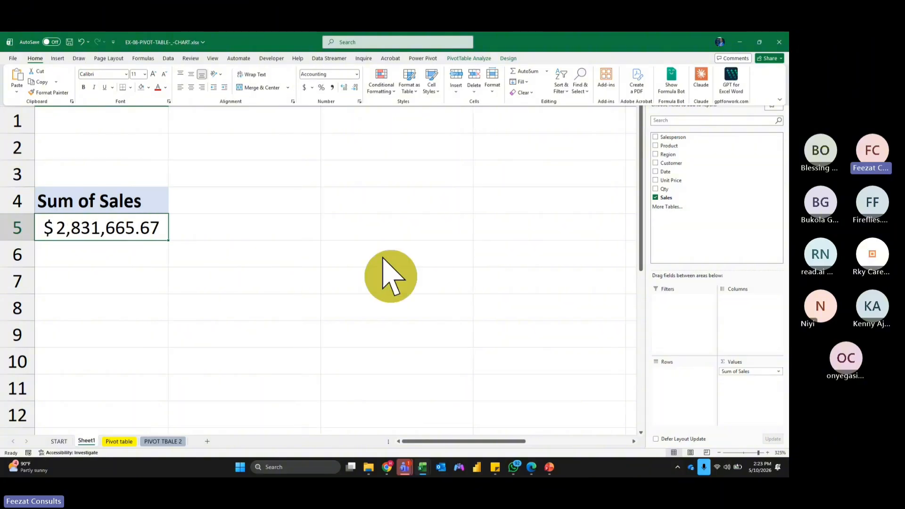
Delete the empty row 2 above the PivotTable.
{"action": "left_click", "coordinate": [16, 161]}
{"action": "left_click", "coordinate": [13, 147]}
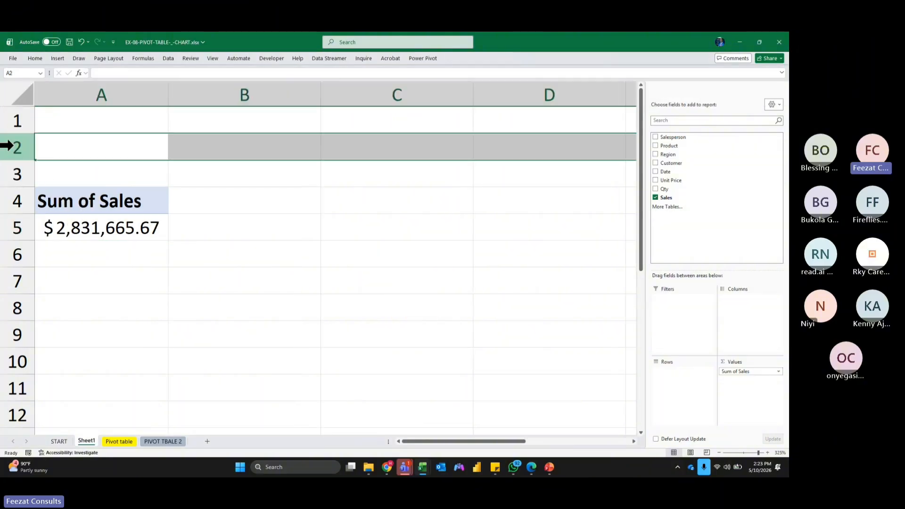
{"action": "right_click", "coordinate": [13, 147]}
{"action": "left_click", "coordinate": [54, 240]}
{"action": "left_click", "coordinate": [353, 244]}
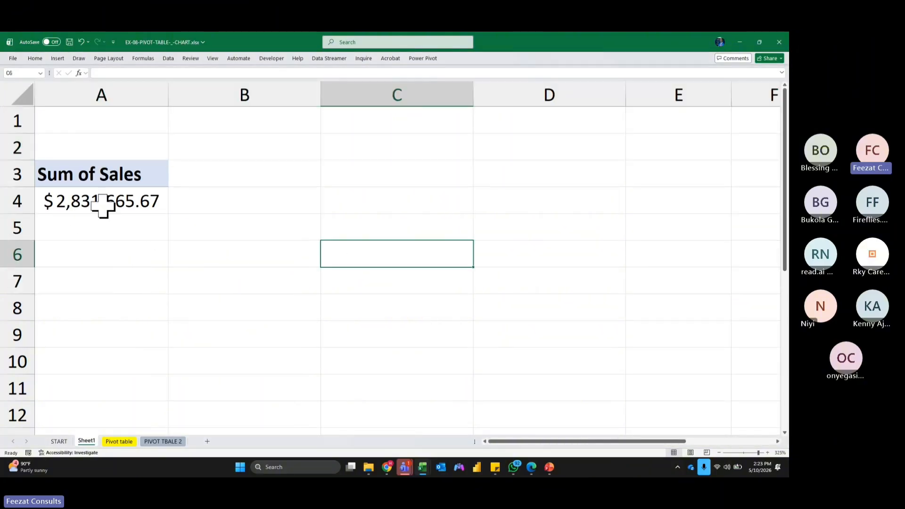
Insert a blank column before the PivotTable and narrow the new column A to a slim margin.
{"action": "left_click", "coordinate": [104, 206]}
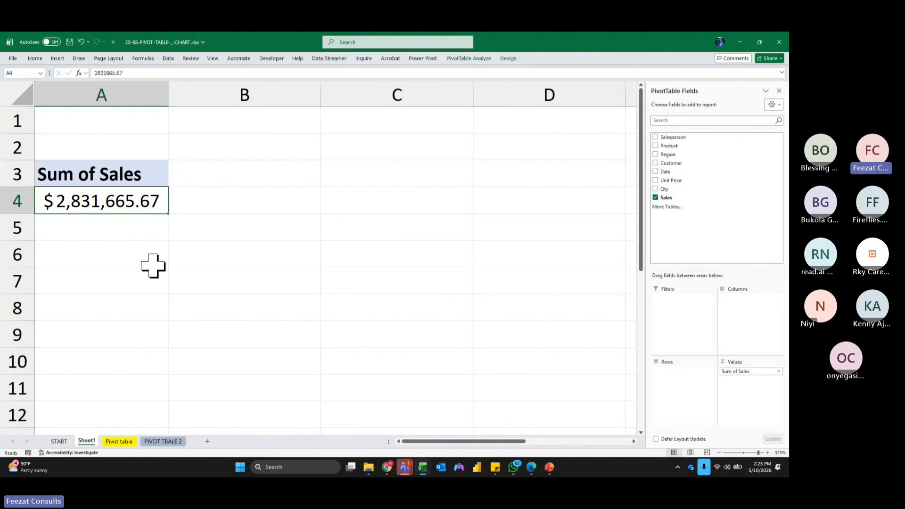
{"action": "scroll", "coordinate": [144, 285], "scroll_direction": "up", "scroll_amount": 3}
{"action": "left_click", "coordinate": [119, 94]}
{"action": "right_click", "coordinate": [124, 96]}
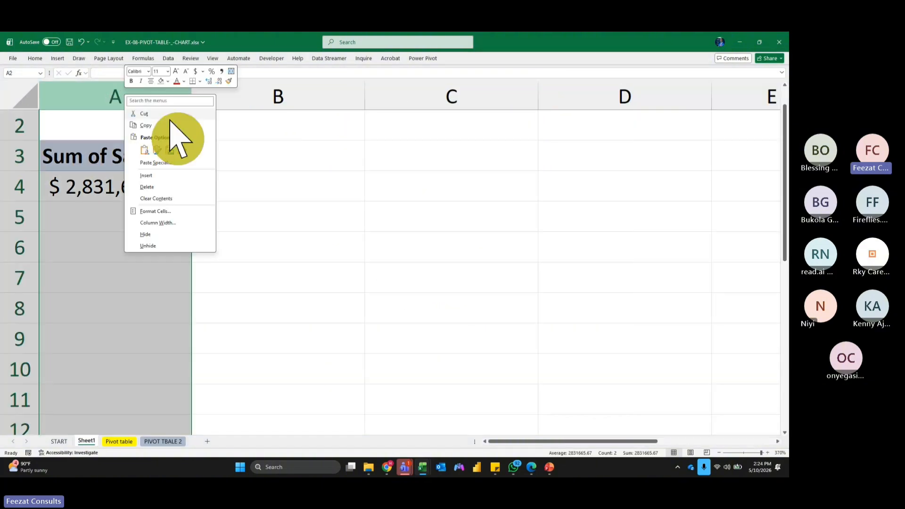
{"action": "left_click", "coordinate": [161, 176]}
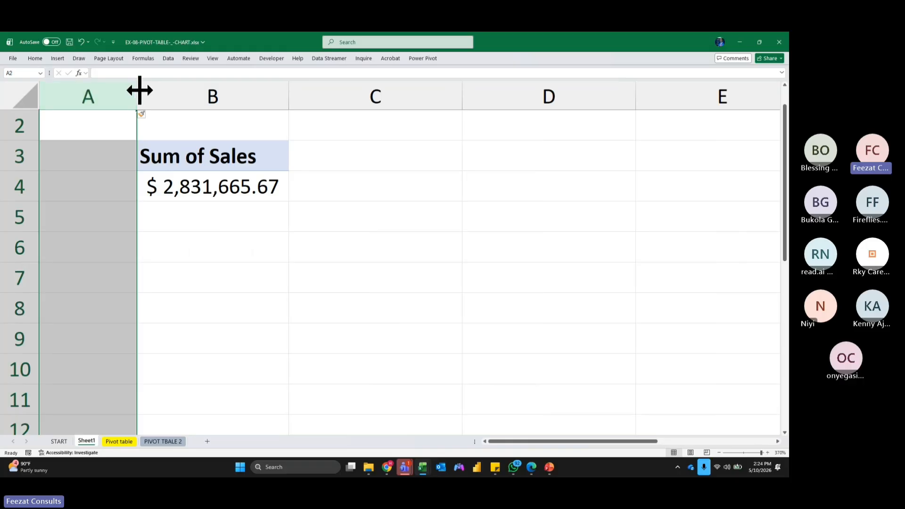
{"action": "left_click_drag", "start_coordinate": [137, 92], "coordinate": [60, 98]}
{"action": "left_click", "coordinate": [217, 209]}
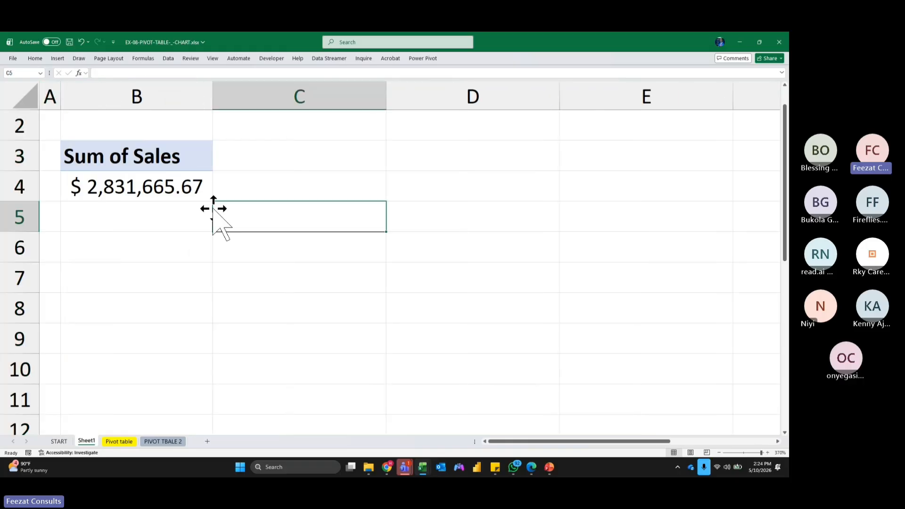
{"action": "left_click", "coordinate": [168, 180]}
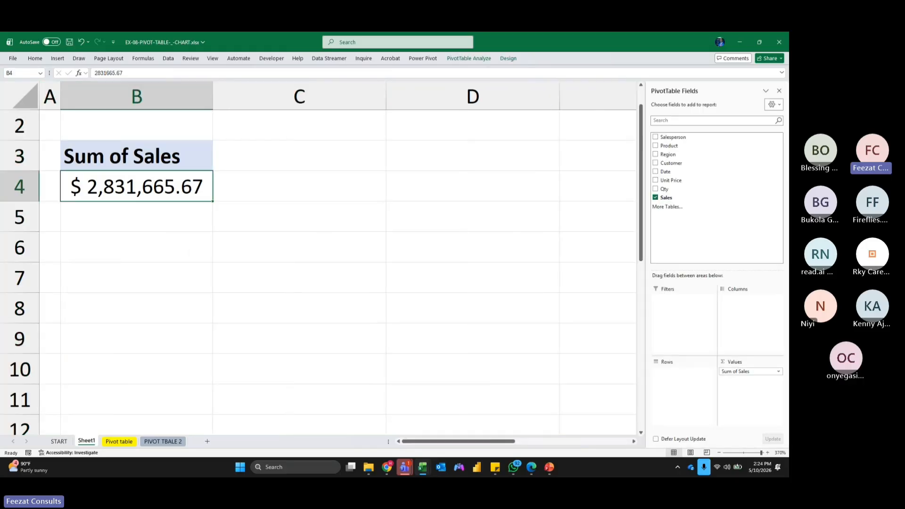
{"action": "key", "text": "alt+Tab"}
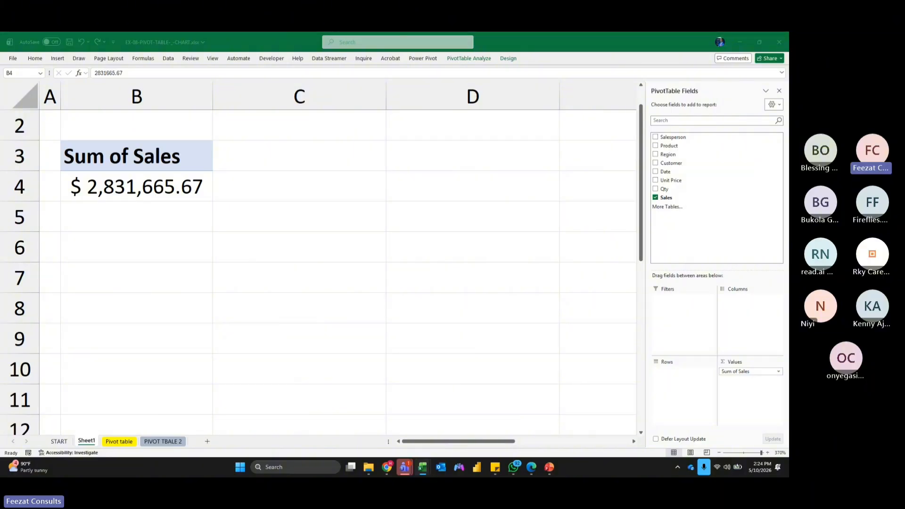
{"action": "left_click", "coordinate": [189, 184]}
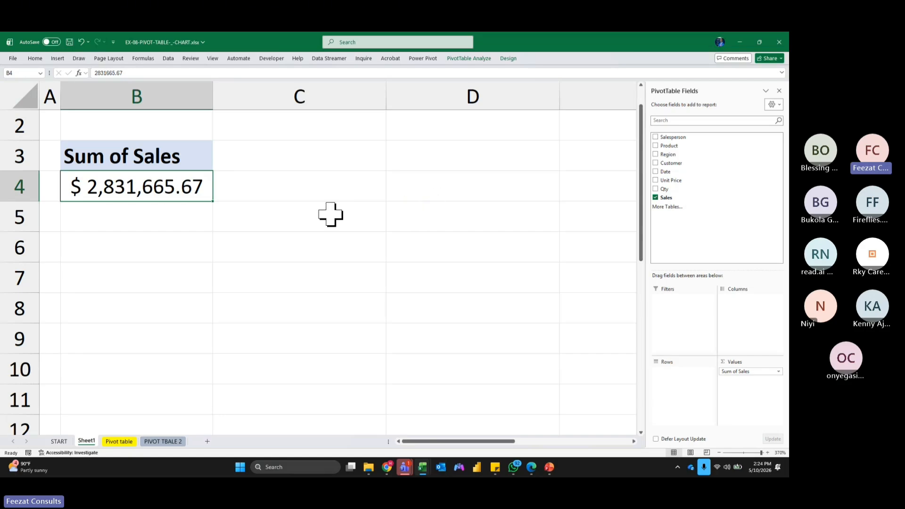
{"action": "left_click", "coordinate": [261, 191]}
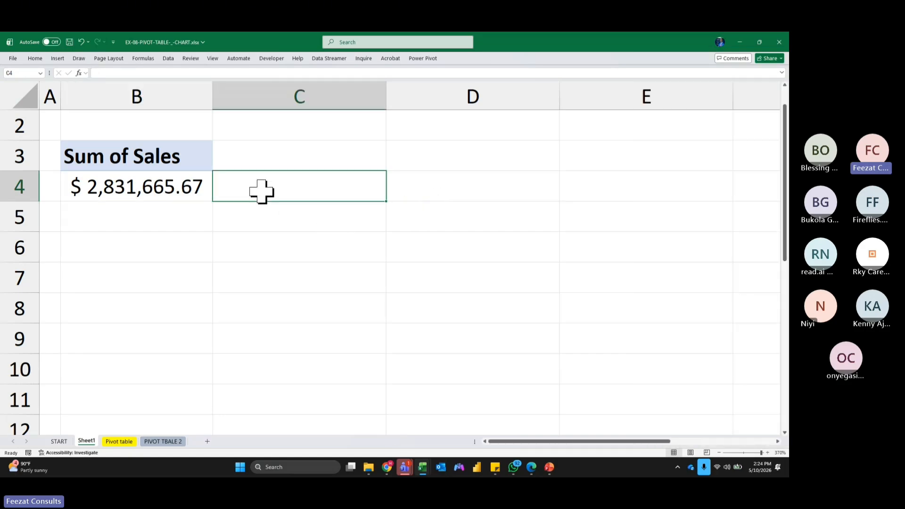
{"action": "key", "text": "Down"}
{"action": "key", "text": "Up"}
{"action": "key", "text": "Page_Down"}
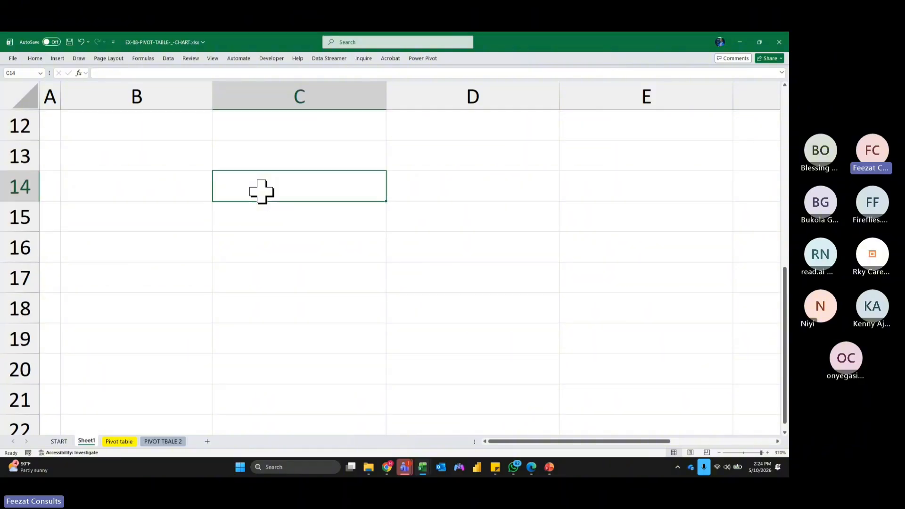
{"action": "scroll", "coordinate": [262, 191], "scroll_direction": "up", "scroll_amount": 4}
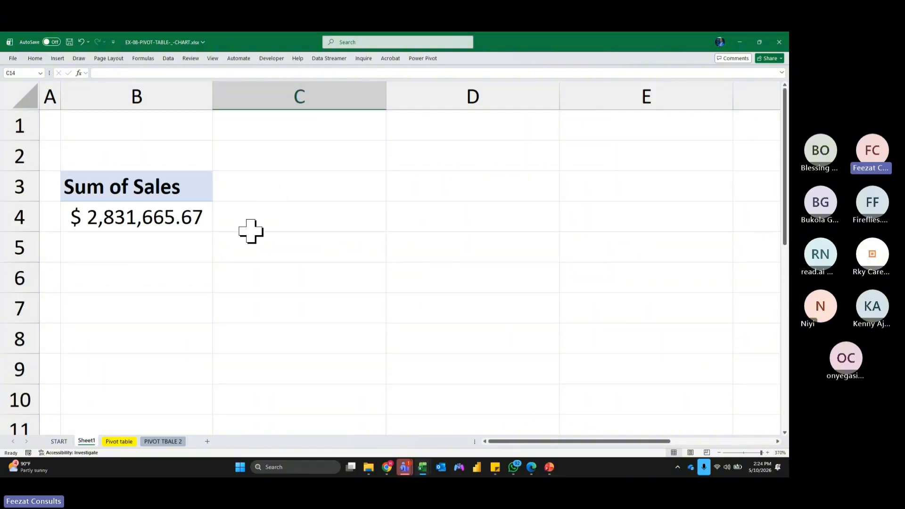
Enter "2.83m" in C4 beside the Sum of Sales total as an example of the abbreviated format.
{"action": "left_click", "coordinate": [260, 216]}
{"action": "type", "text": "2.83m"}
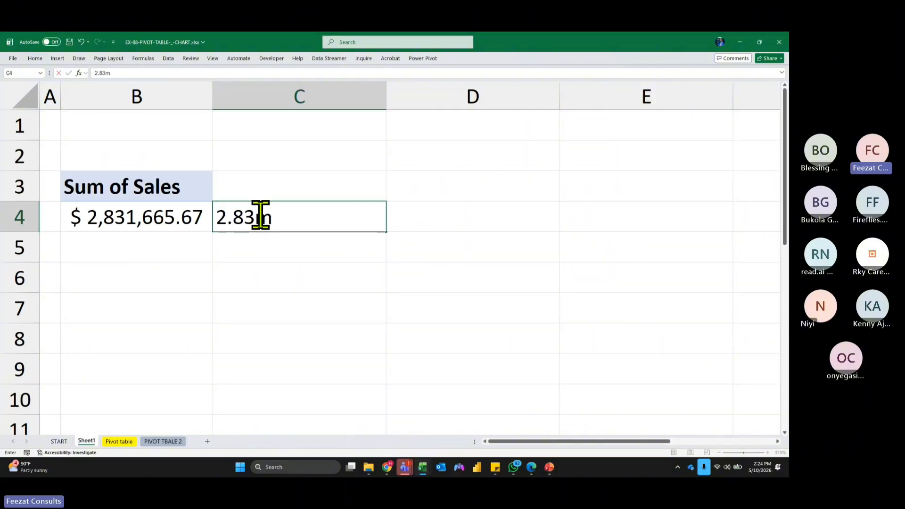
{"action": "key", "text": "Return"}
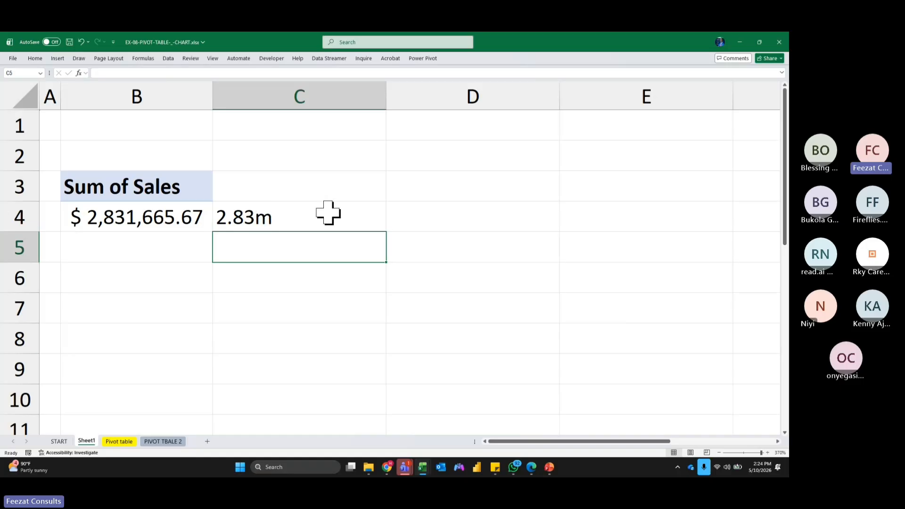
Put the custom number format code [>=1000000]\$0.00,,"M";[>=1000]\$0.0,"K";0 in cell C1.
{"action": "left_click", "coordinate": [330, 130]}
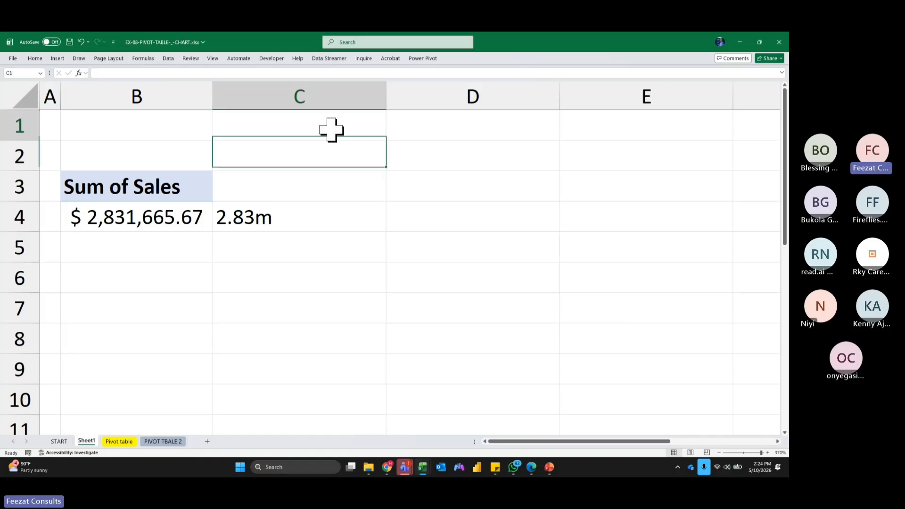
{"action": "type", "text": "[>=1000000]\\$0.00,,\"M\";[>=1000]\\$0.0,\"K\";0"}
{"action": "left_click", "coordinate": [603, 283]}
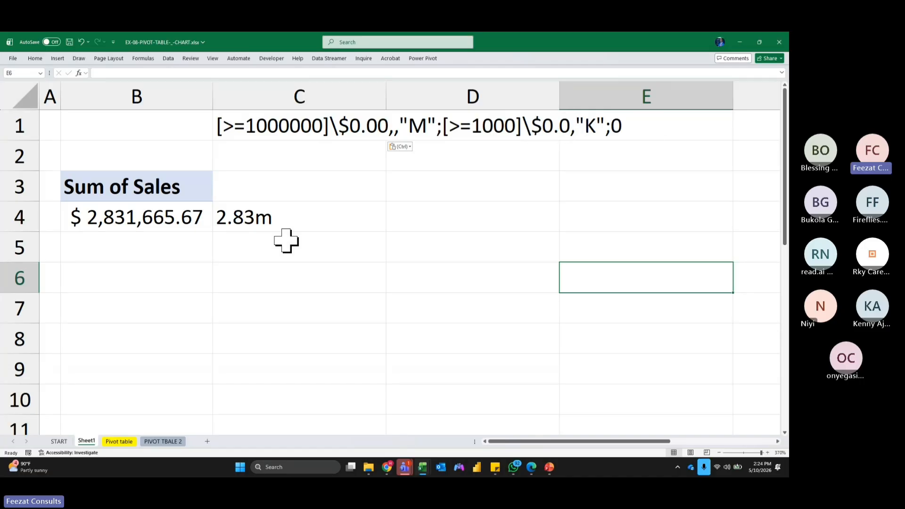
Apply the custom number format [>=1000000]\$0.00,,"M";[>=1000]\$0.0,"K";0 to the Sum of Sales total in B4.
{"action": "left_click", "coordinate": [162, 216]}
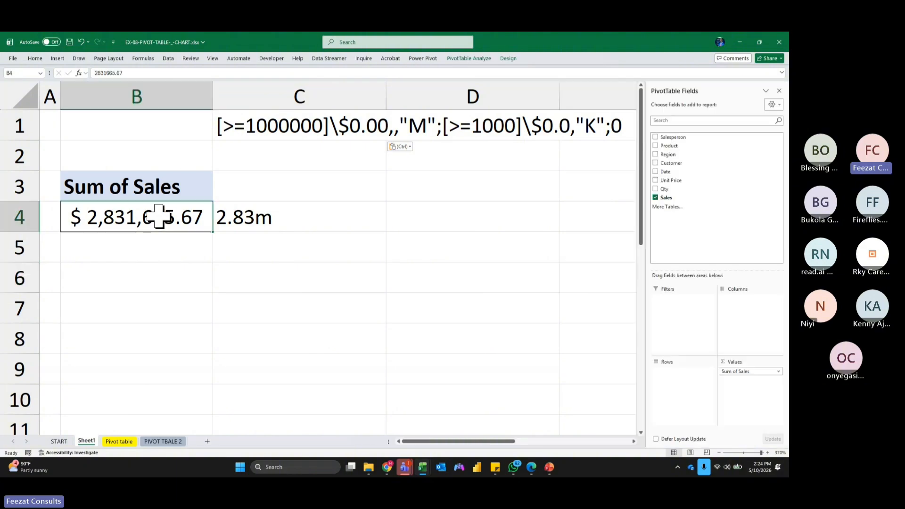
{"action": "left_click", "coordinate": [34, 58]}
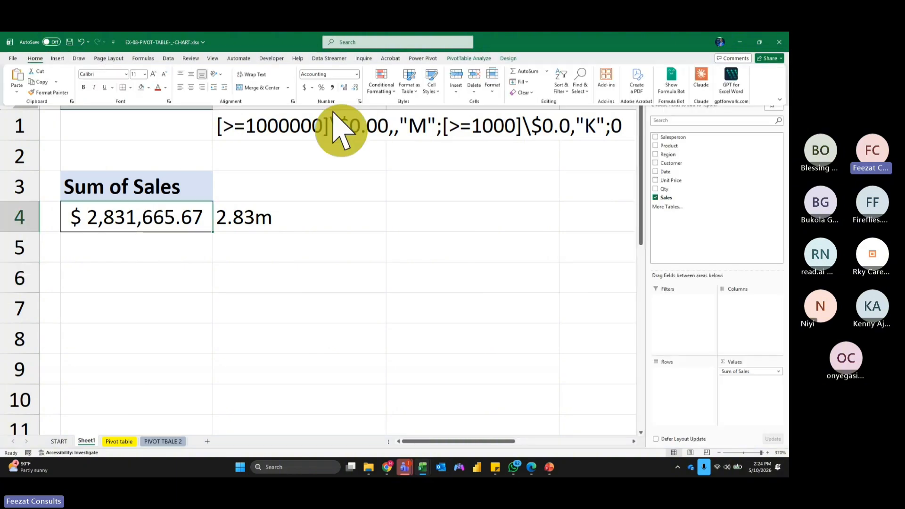
{"action": "key", "text": "ctrl+1"}
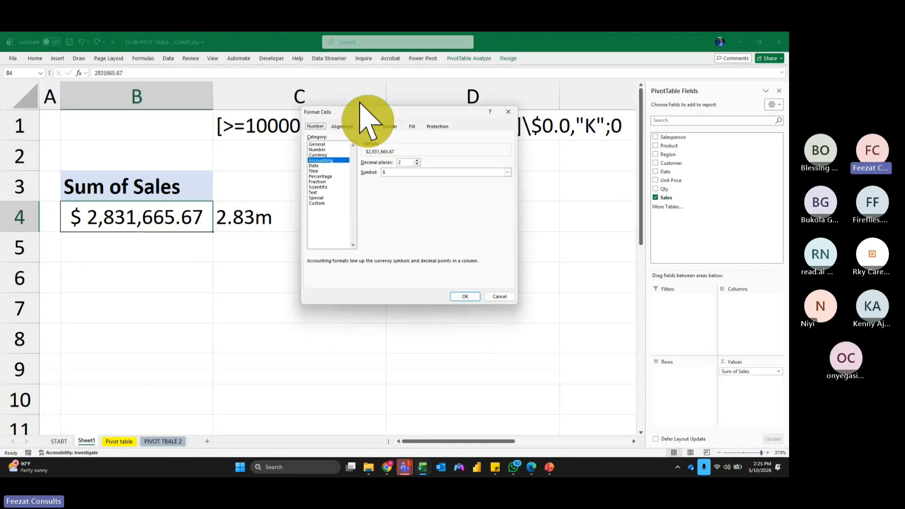
{"action": "left_click", "coordinate": [321, 203]}
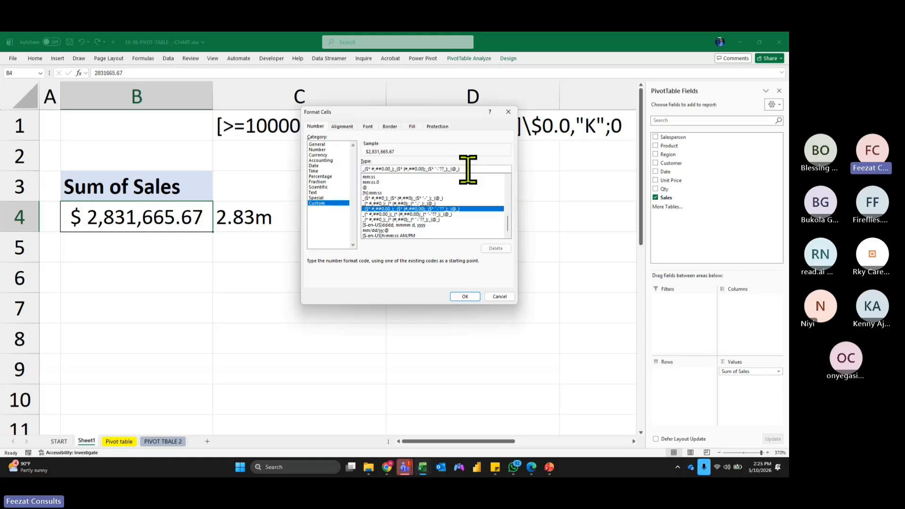
{"action": "left_click_drag", "start_coordinate": [466, 169], "coordinate": [362, 169]}
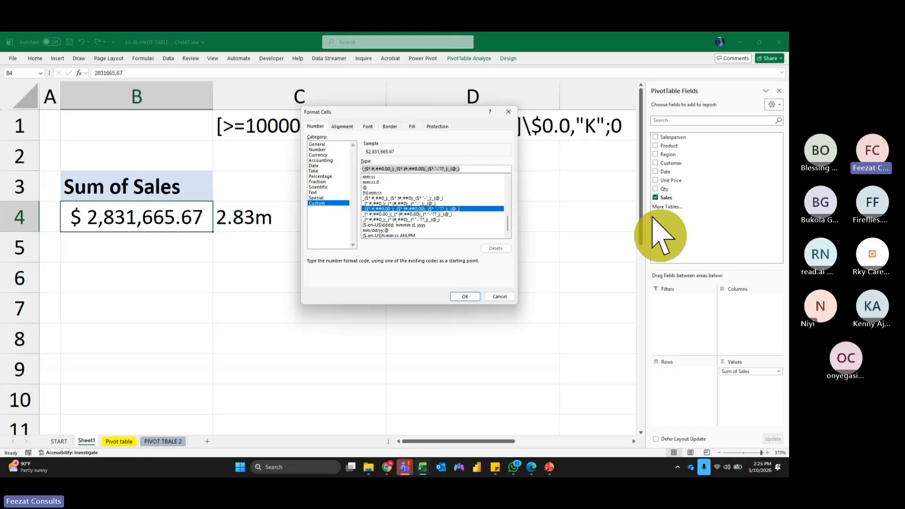
{"action": "type", "text": "[>=1000000]\\$0.00,,\"M\";[>=1000]\\$0.0,\"K\";0"}
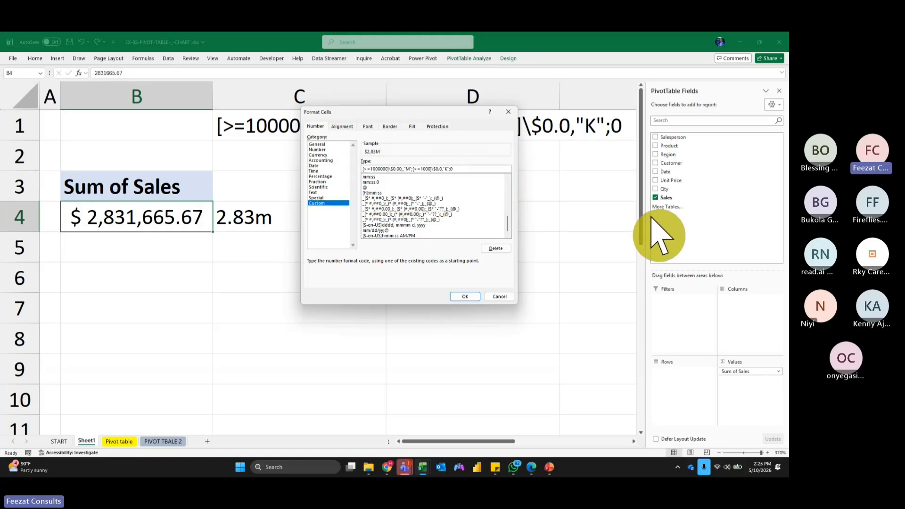
{"action": "left_click", "coordinate": [465, 296]}
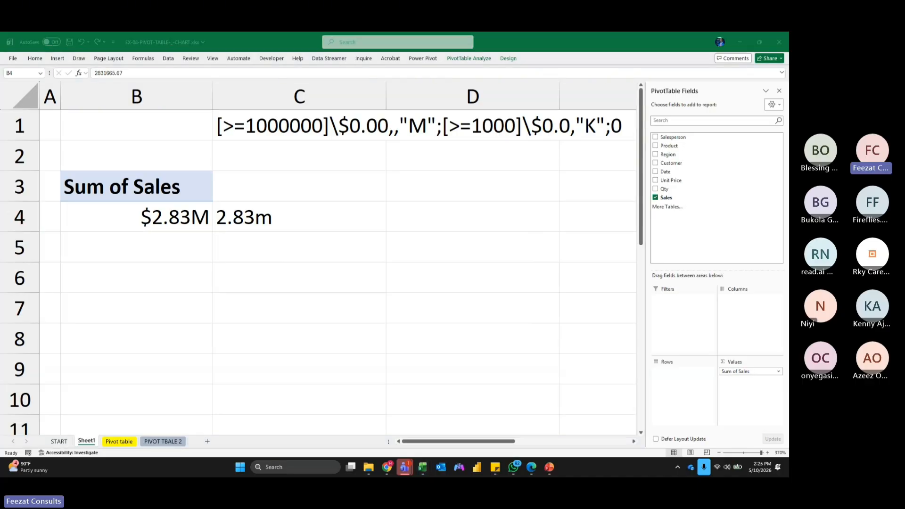
Clear the example value in C4 and the format code text in C1.
{"action": "left_click", "coordinate": [286, 222]}
{"action": "key", "text": "Delete"}
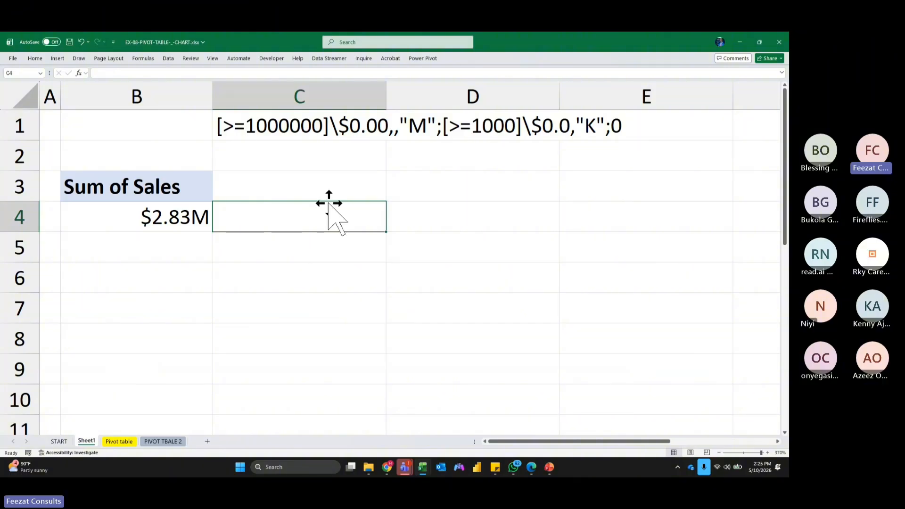
{"action": "left_click", "coordinate": [238, 131]}
{"action": "key", "text": "Delete"}
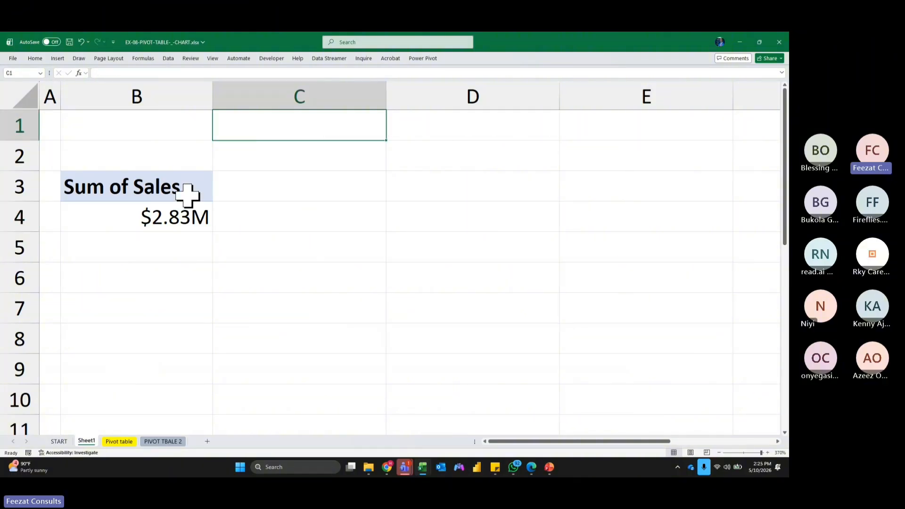
Add the Salesperson field to the PivotTable's rows to break sales down by salesperson.
{"action": "left_click", "coordinate": [176, 212]}
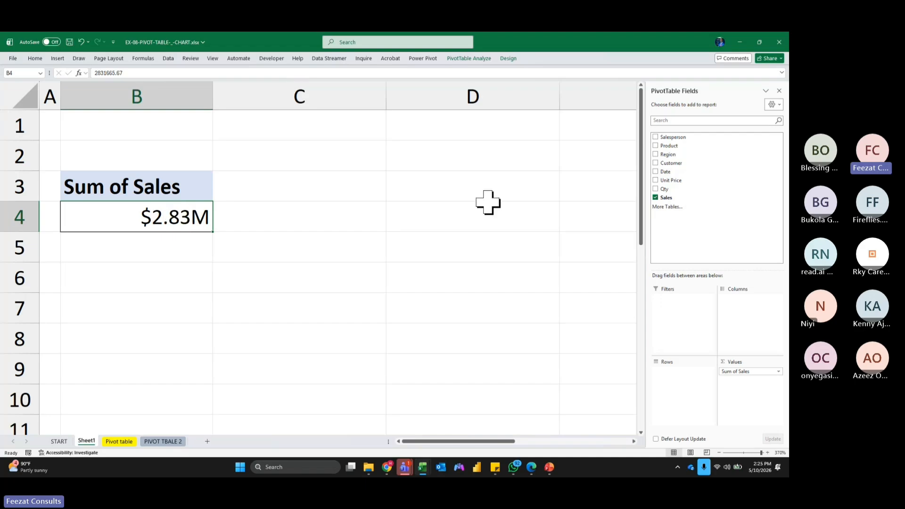
{"action": "left_click_drag", "start_coordinate": [677, 136], "coordinate": [690, 398]}
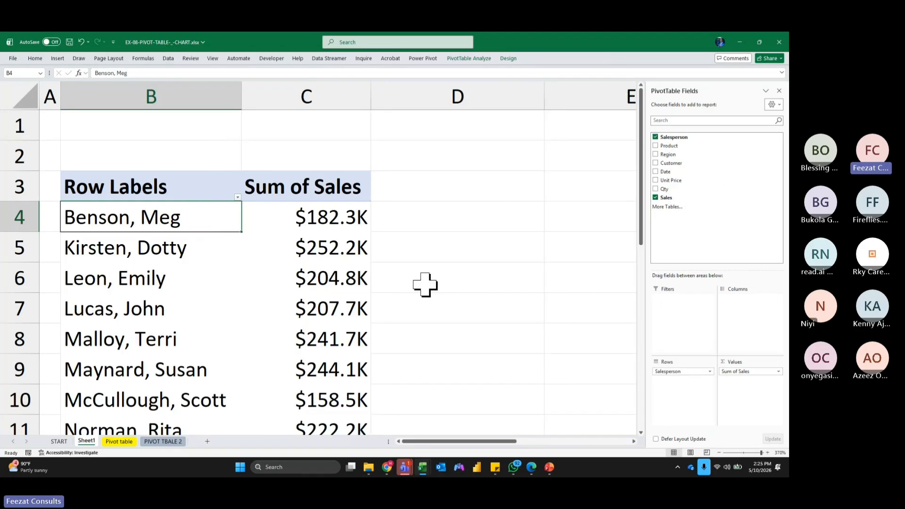
{"action": "scroll", "coordinate": [427, 282], "scroll_direction": "down", "scroll_amount": 2}
{"action": "scroll", "coordinate": [427, 281], "scroll_direction": "down", "scroll_amount": 5}
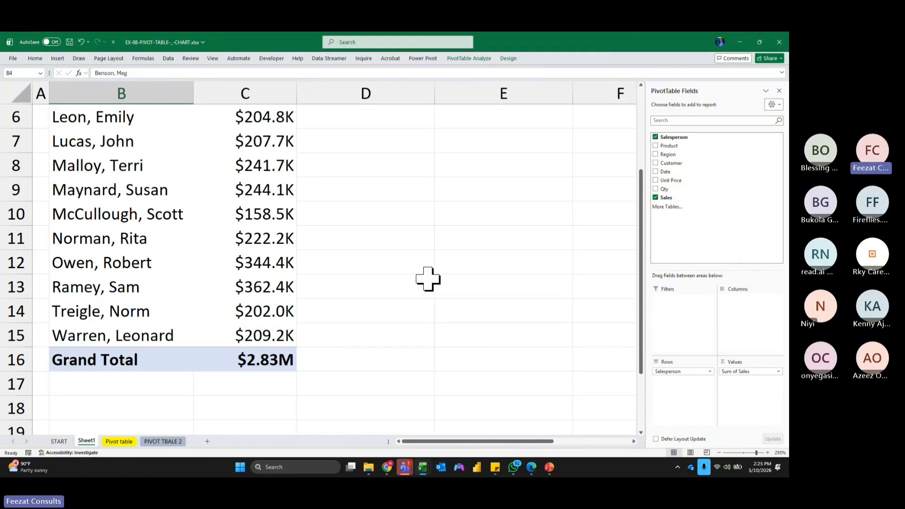
{"action": "scroll", "coordinate": [427, 281], "scroll_direction": "up", "scroll_amount": 2}
{"action": "scroll", "coordinate": [427, 282], "scroll_direction": "down", "scroll_amount": 4}
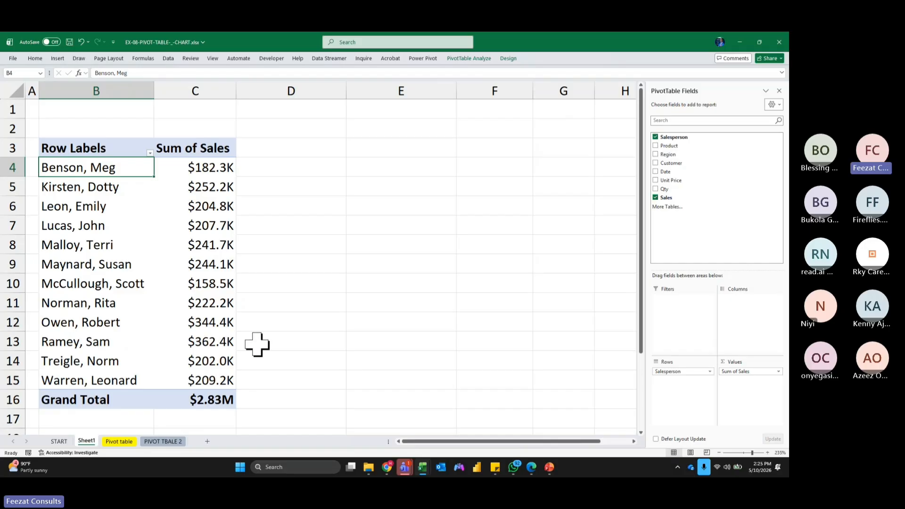
{"action": "left_click", "coordinate": [116, 185]}
{"action": "left_click", "coordinate": [114, 207]}
{"action": "left_click", "coordinate": [96, 255]}
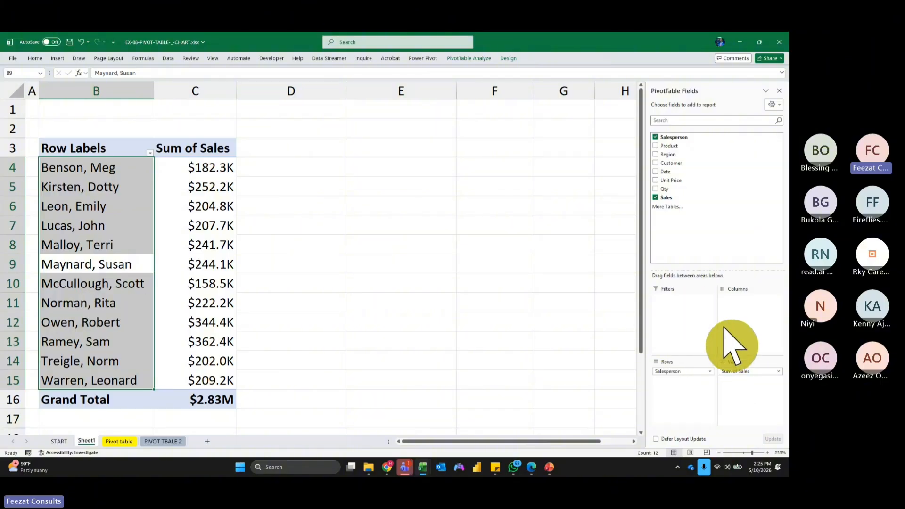
{"action": "left_click", "coordinate": [438, 297]}
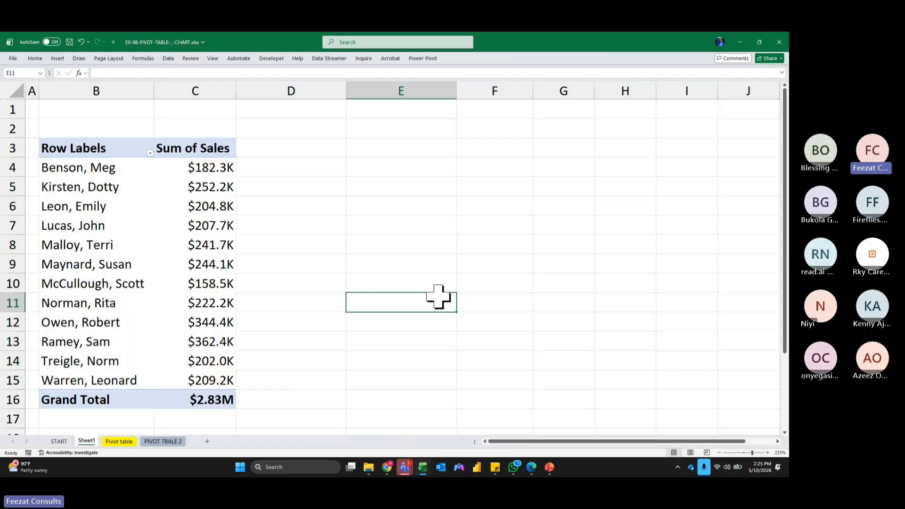
Apply a light PivotTable style with thin dark borders and no header fill to the salesperson PivotTable.
{"action": "left_click", "coordinate": [199, 257]}
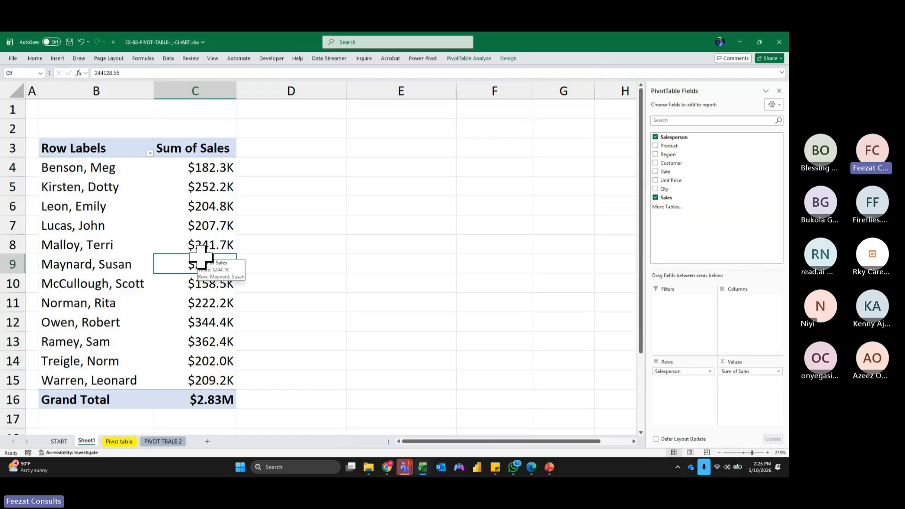
{"action": "left_click", "coordinate": [504, 59]}
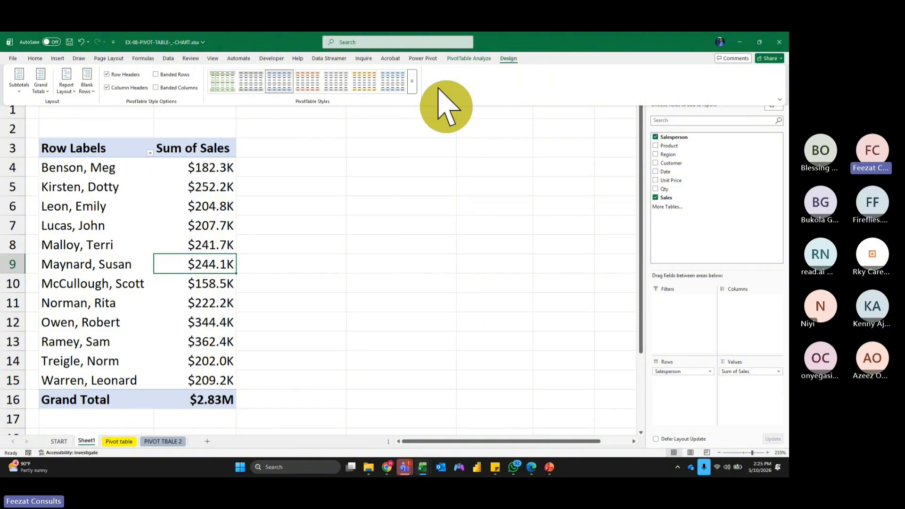
{"action": "left_click", "coordinate": [412, 84]}
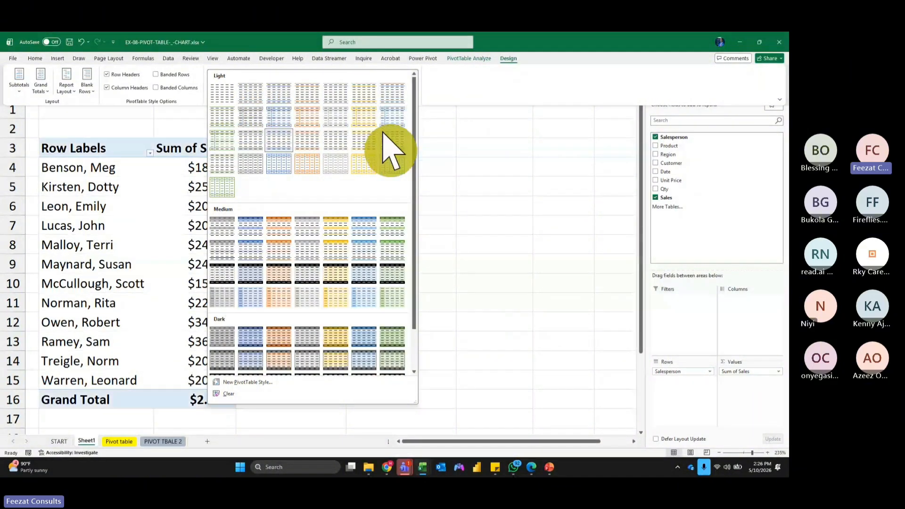
{"action": "scroll", "coordinate": [389, 151], "scroll_direction": "down", "scroll_amount": 2}
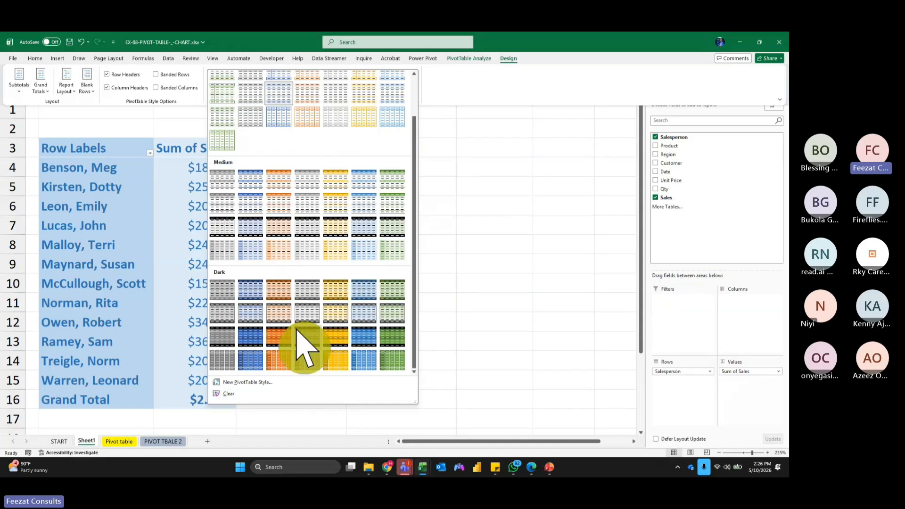
{"action": "scroll", "coordinate": [364, 217], "scroll_direction": "up", "scroll_amount": 2}
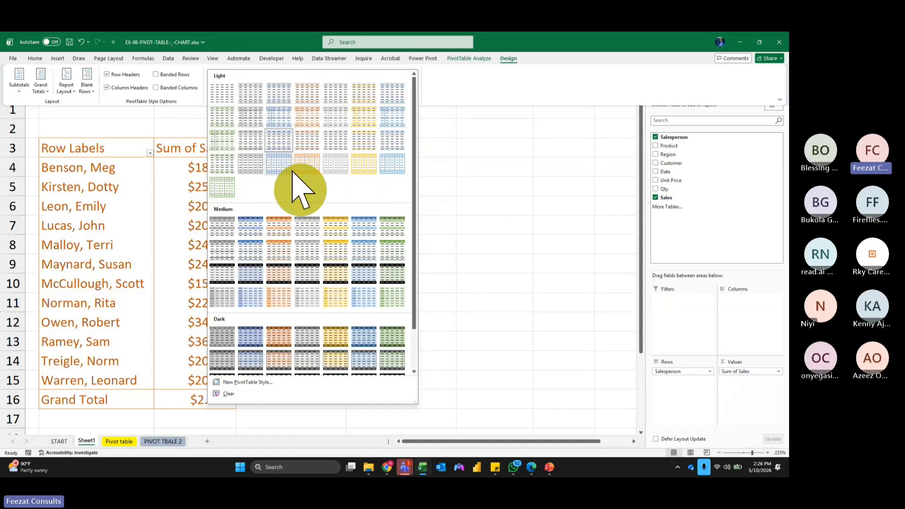
{"action": "left_click", "coordinate": [269, 138]}
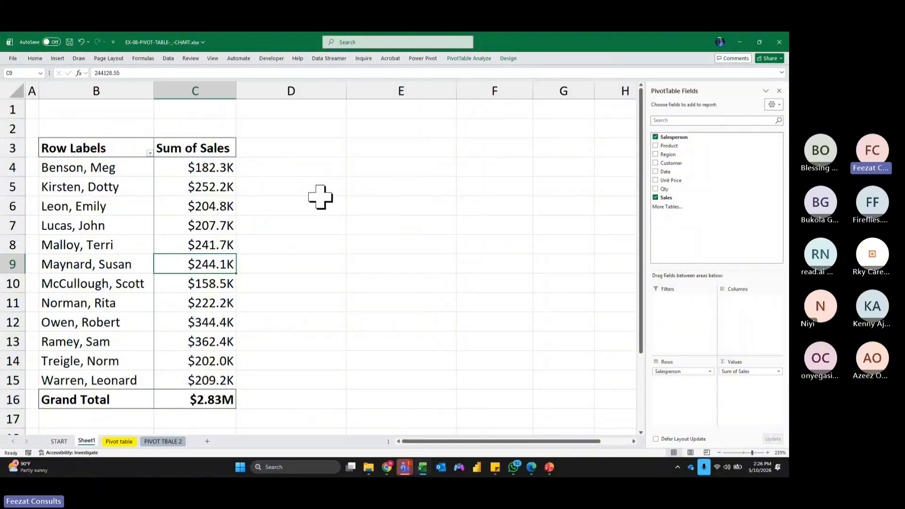
Turn the PivotTable's grand totals off for rows and columns.
{"action": "left_click", "coordinate": [509, 58]}
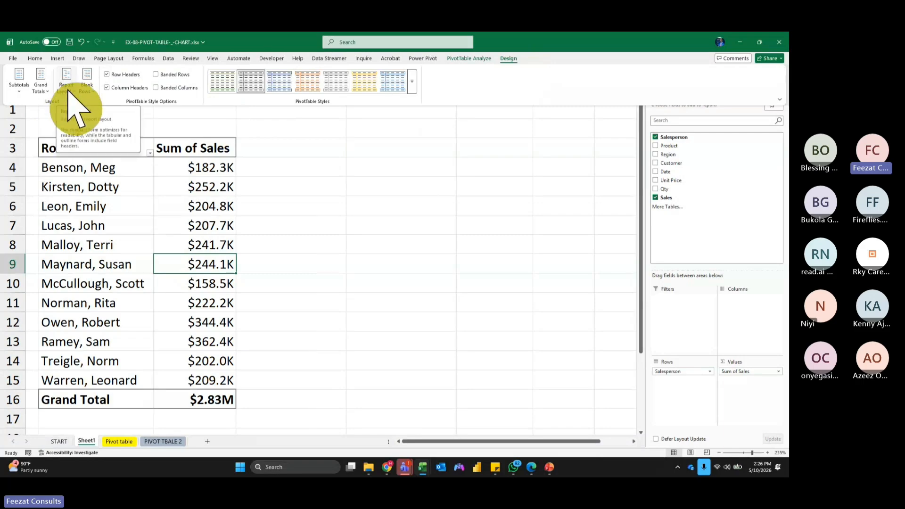
{"action": "left_click", "coordinate": [40, 85]}
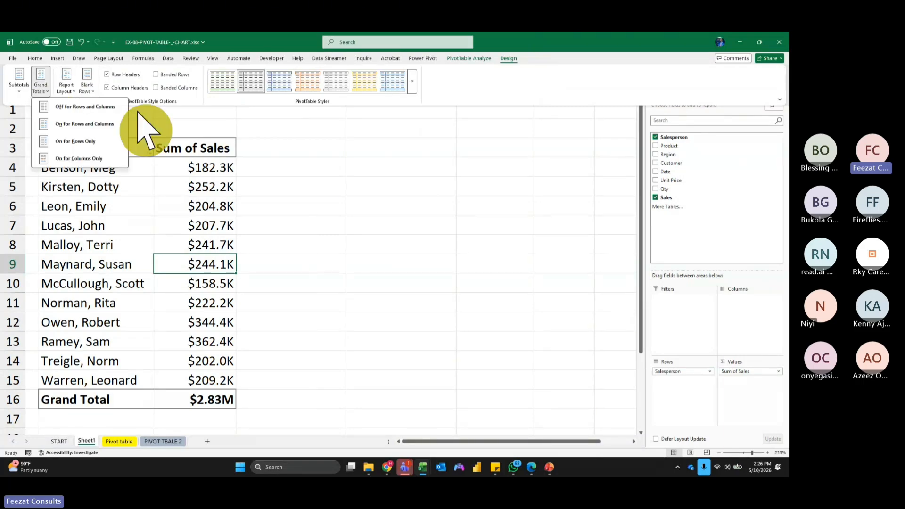
{"action": "left_click", "coordinate": [79, 110]}
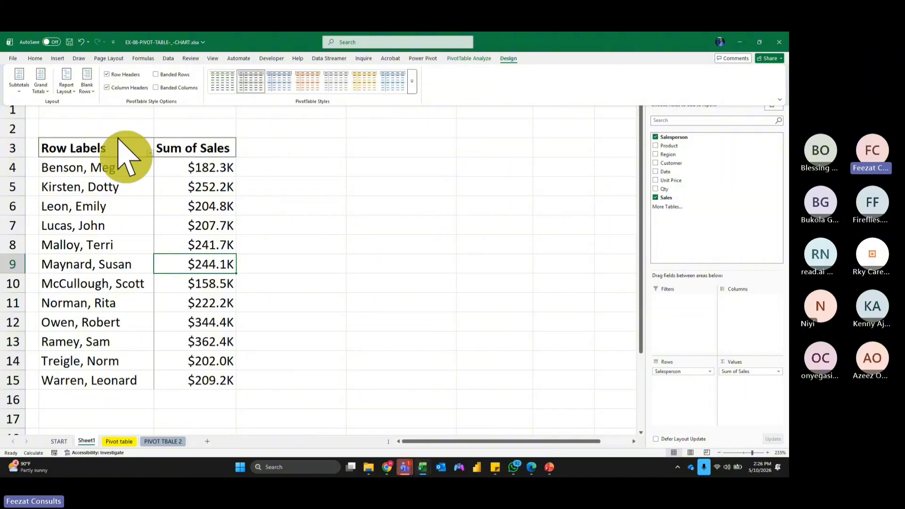
{"action": "left_click", "coordinate": [19, 84]}
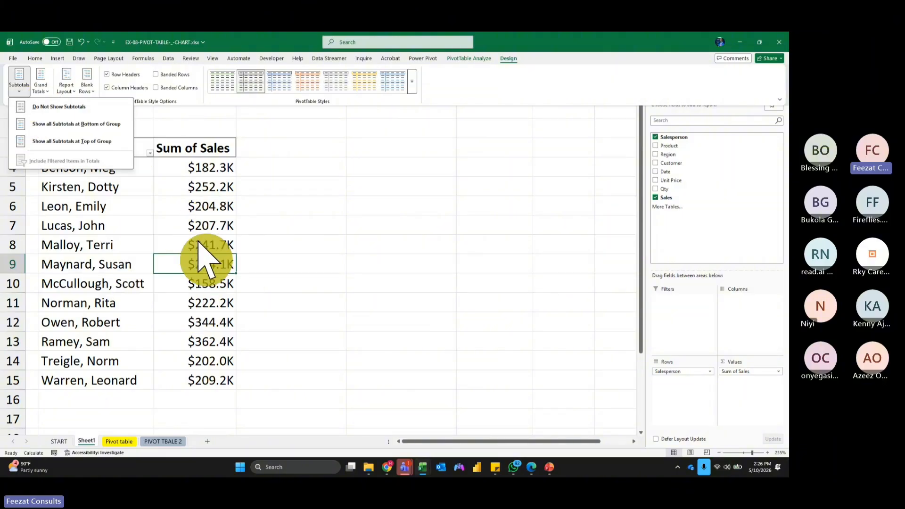
{"action": "left_click", "coordinate": [162, 318]}
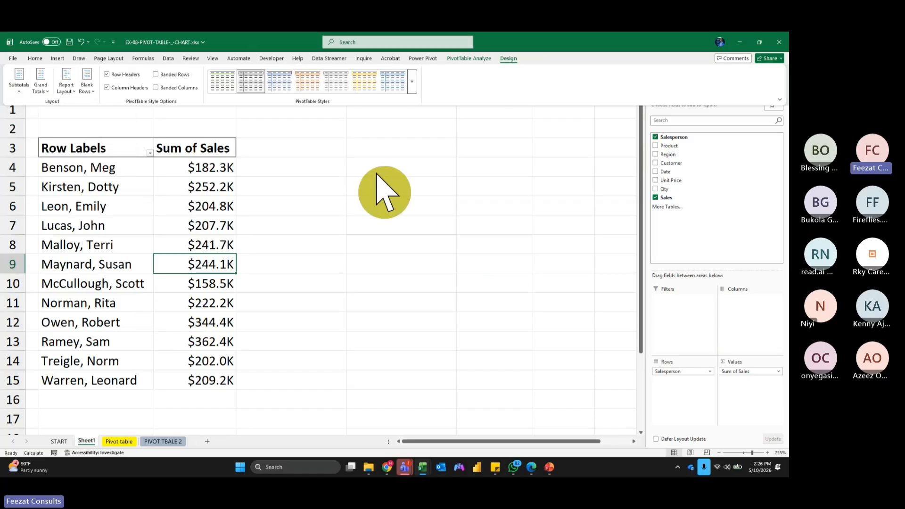
{"action": "left_click", "coordinate": [468, 59]}
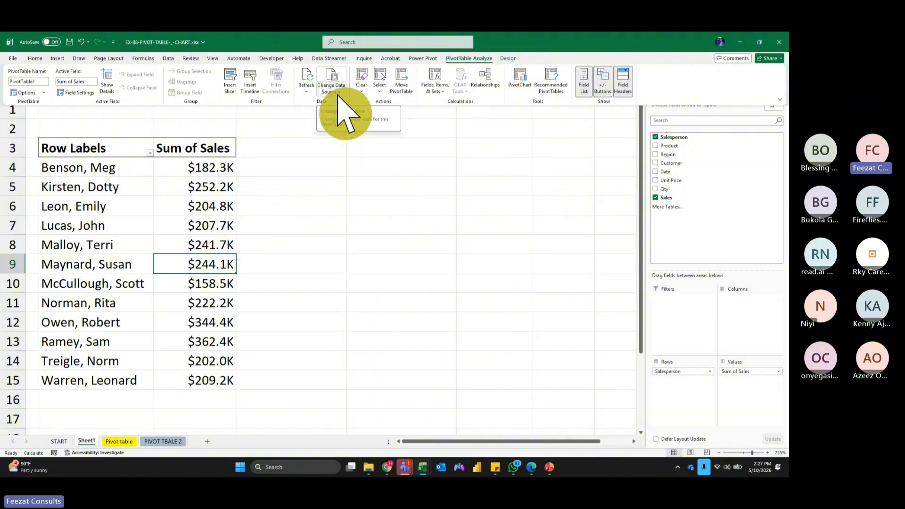
{"action": "left_click", "coordinate": [531, 249]}
{"action": "left_click", "coordinate": [523, 234]}
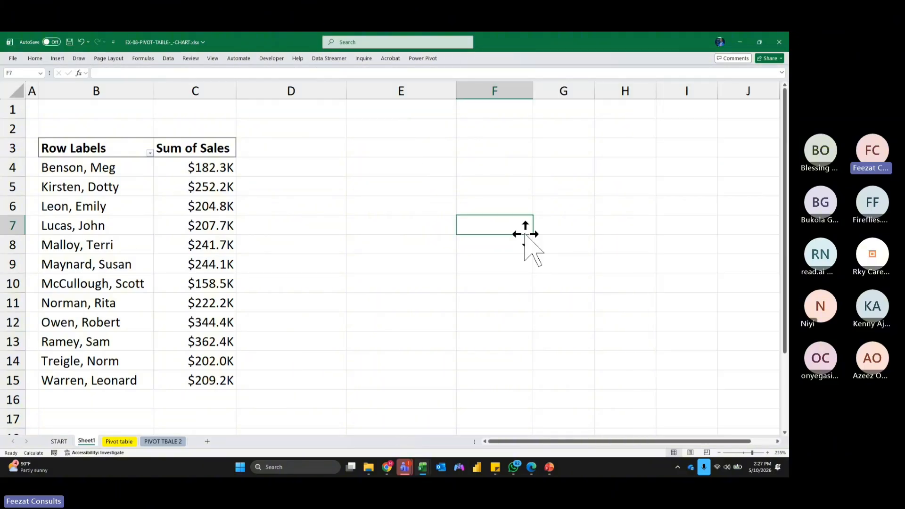
{"action": "left_click", "coordinate": [208, 221]}
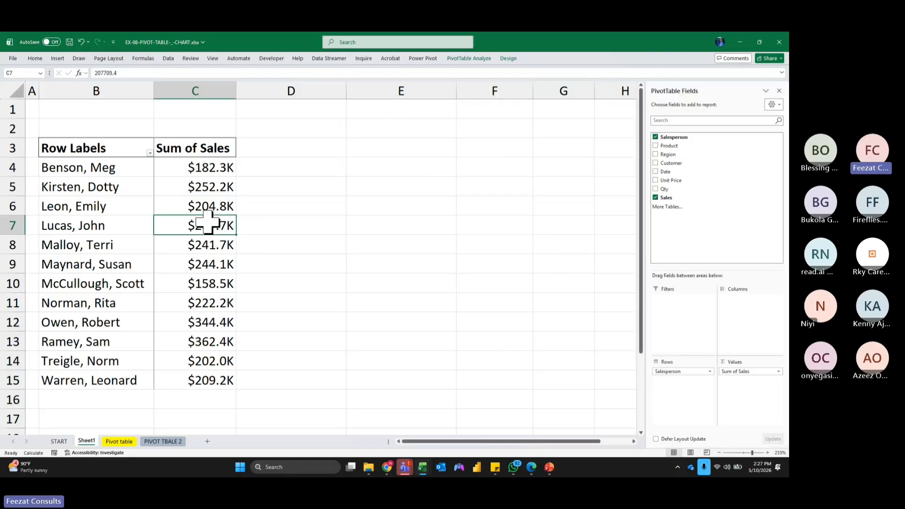
{"action": "right_click", "coordinate": [208, 222]}
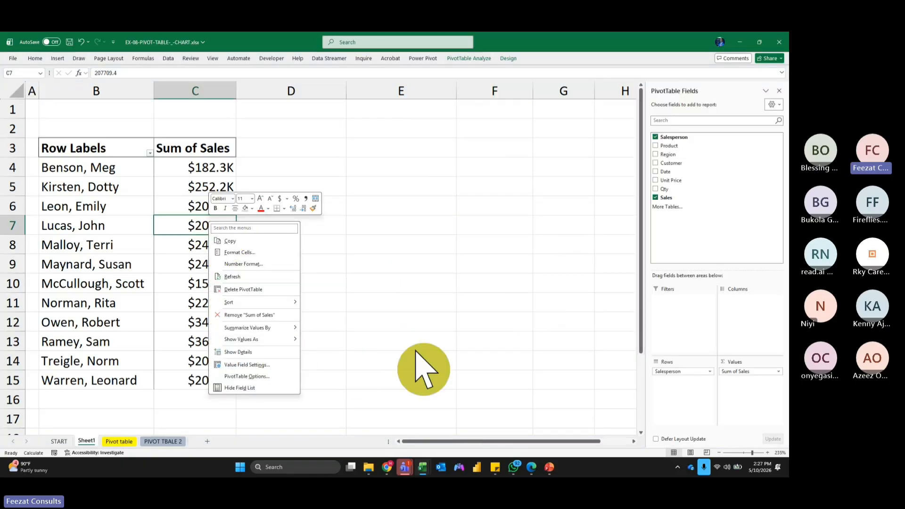
{"action": "mouse_move", "coordinate": [256, 339]}
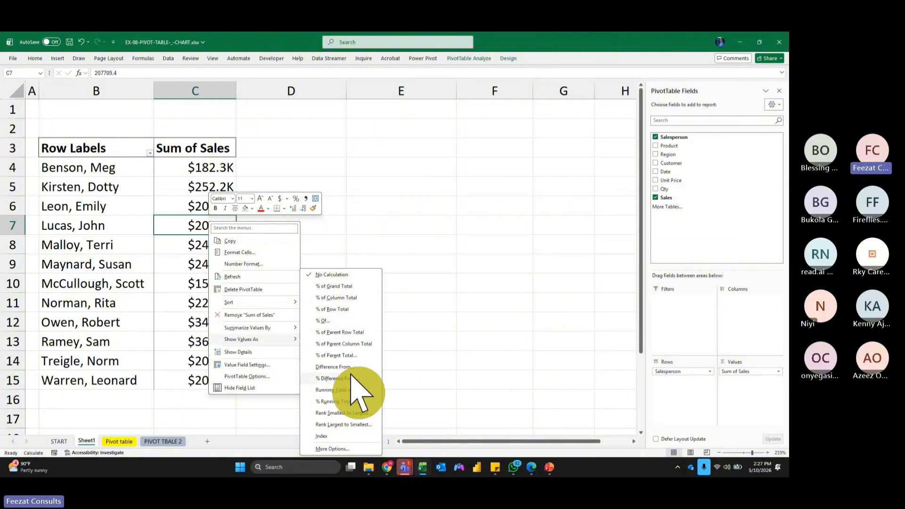
{"action": "left_click", "coordinate": [476, 316]}
Add Sales to the PivotTable's values a second time and show the new column as % of Grand Total.
{"action": "left_click_drag", "start_coordinate": [664, 197], "coordinate": [748, 391]}
{"action": "left_click", "coordinate": [291, 170]}
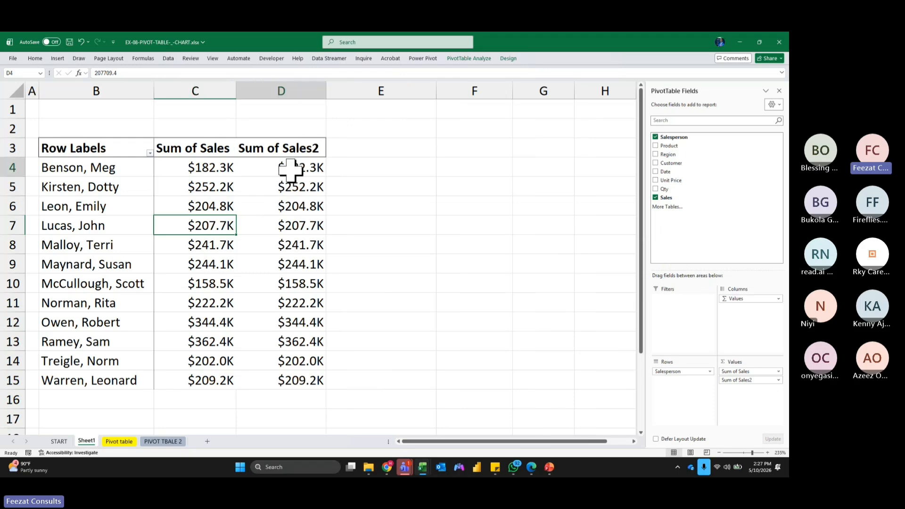
{"action": "right_click", "coordinate": [287, 170]}
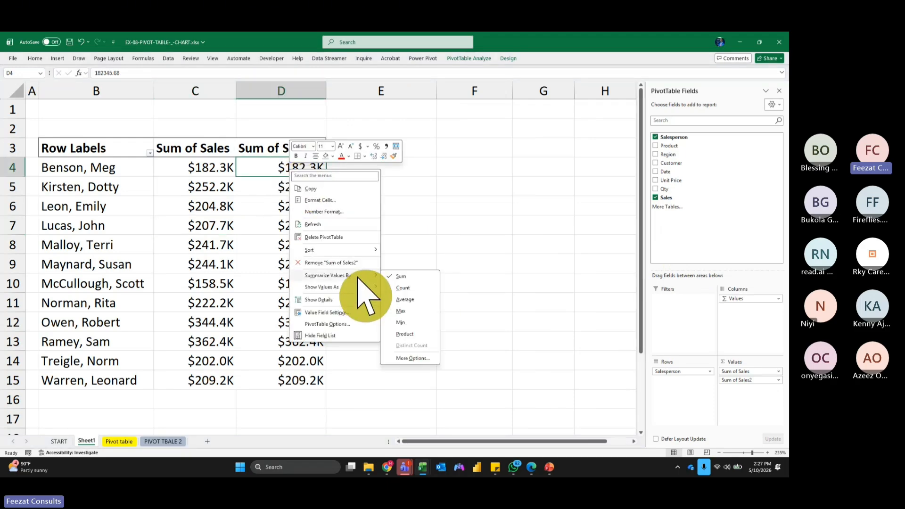
{"action": "mouse_move", "coordinate": [330, 288]}
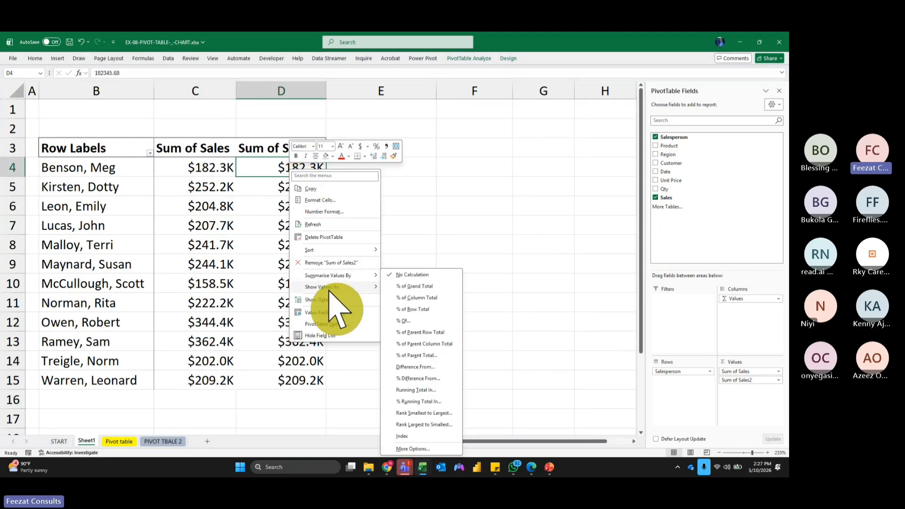
{"action": "left_click", "coordinate": [414, 287]}
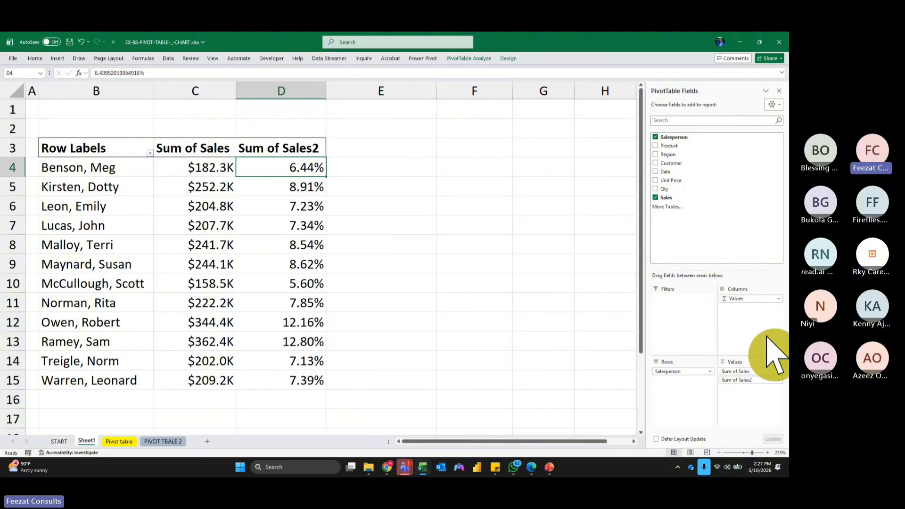
Add Sales to the PivotTable's values a third time and summarize the new column by Count.
{"action": "left_click_drag", "start_coordinate": [666, 198], "coordinate": [747, 414]}
{"action": "left_click", "coordinate": [391, 188]}
{"action": "right_click", "coordinate": [390, 189]}
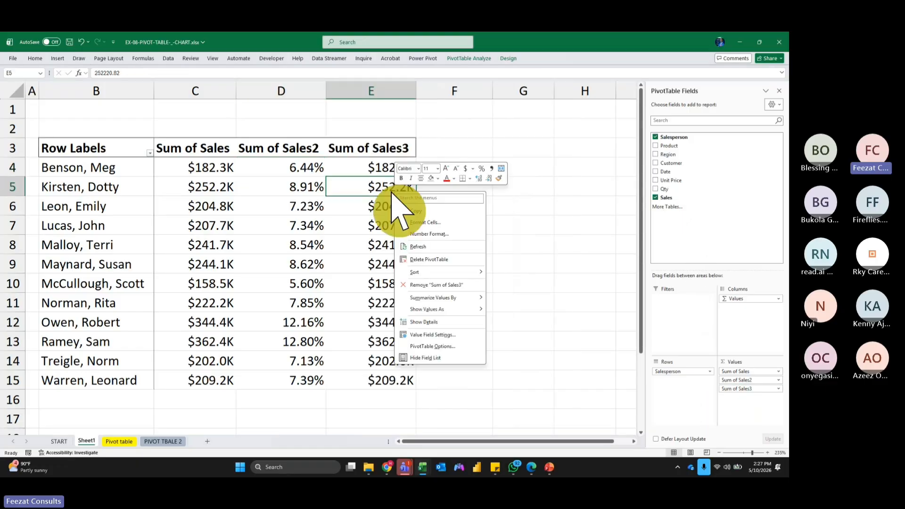
{"action": "mouse_move", "coordinate": [455, 311]}
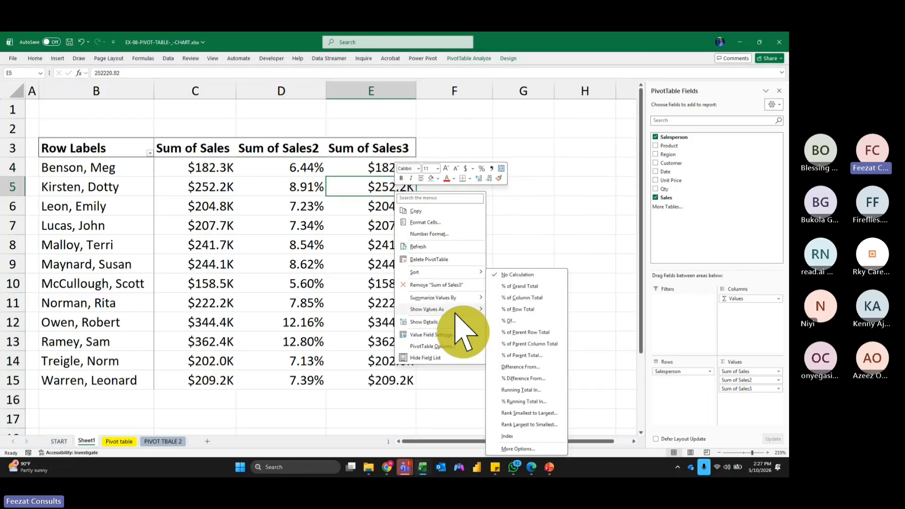
{"action": "mouse_move", "coordinate": [425, 299]}
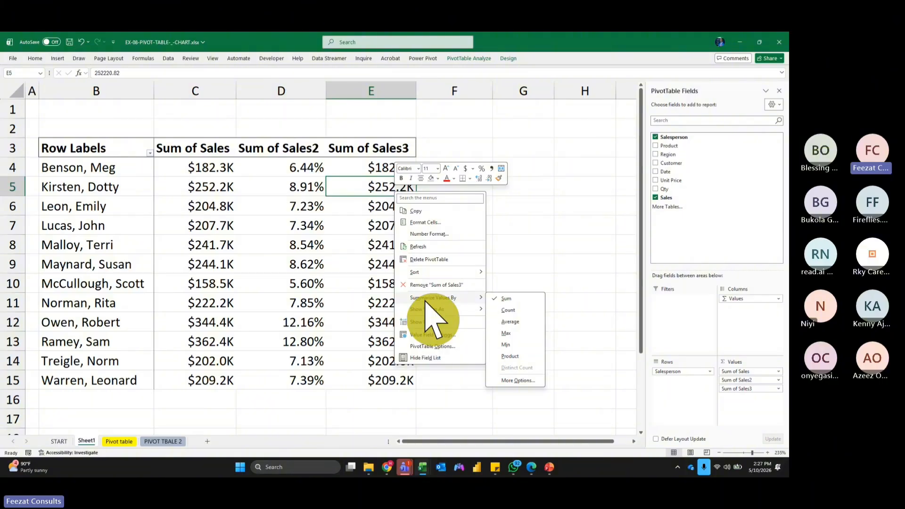
{"action": "left_click", "coordinate": [516, 309]}
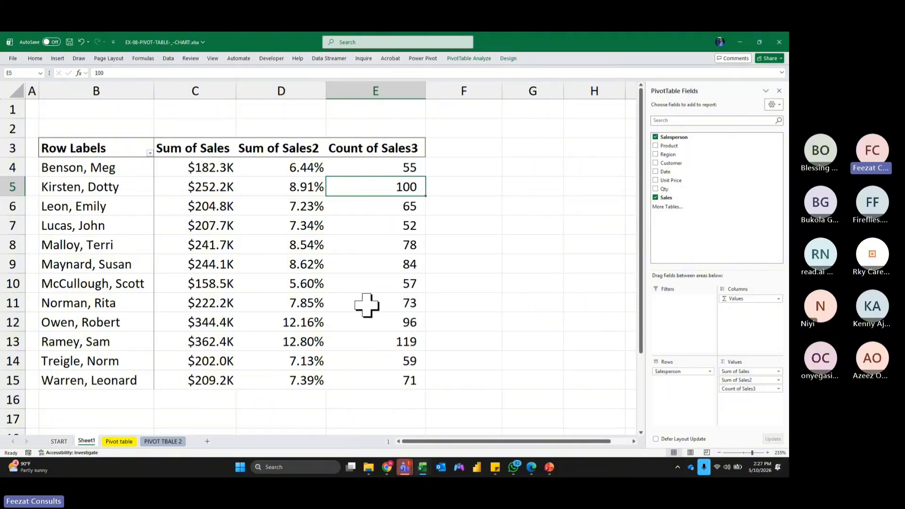
Remove the sales count column and the percentage of grand total column from the PivotTable's values.
{"action": "mouse_move", "coordinate": [366, 306]}
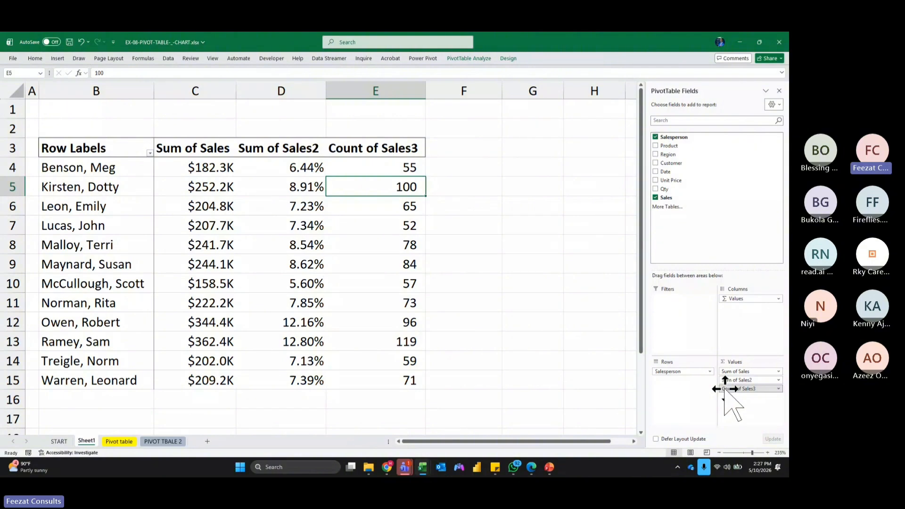
{"action": "left_click_drag", "start_coordinate": [725, 389], "coordinate": [561, 375]}
{"action": "left_click_drag", "start_coordinate": [731, 379], "coordinate": [554, 367]}
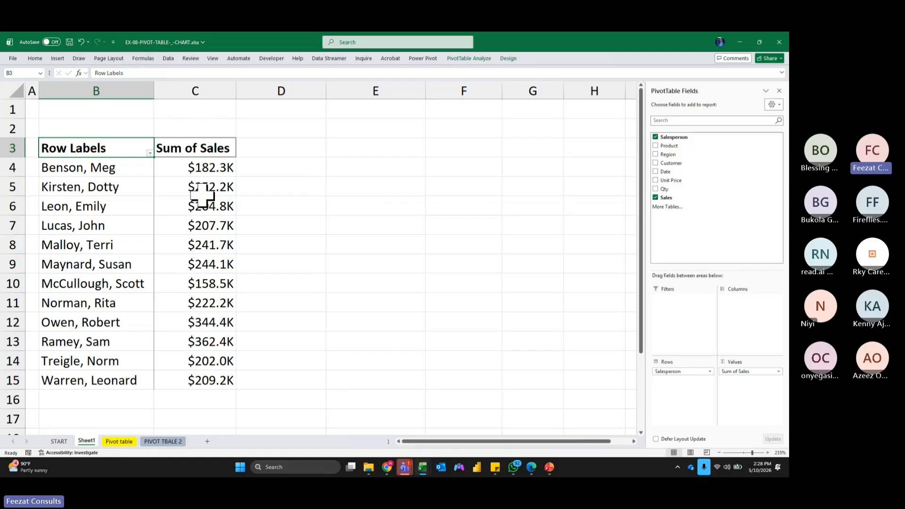
Sort the salespeople in the PivotTable by Sum of Sales from largest to smallest.
{"action": "right_click", "coordinate": [175, 167]}
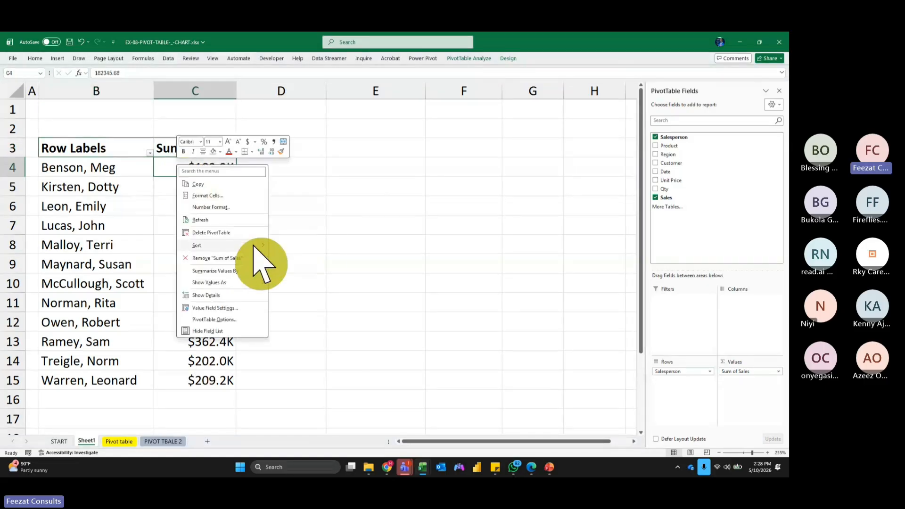
{"action": "mouse_move", "coordinate": [255, 246]}
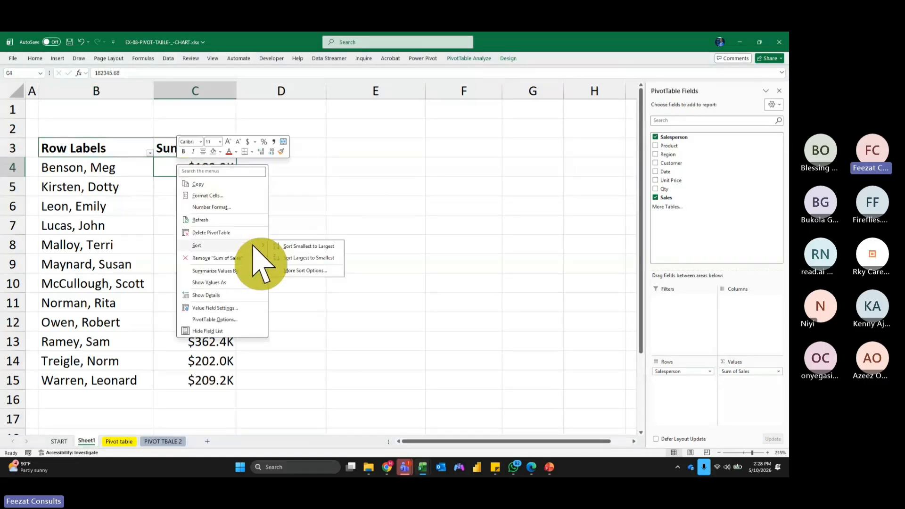
{"action": "left_click", "coordinate": [326, 259]}
{"action": "left_click", "coordinate": [494, 263]}
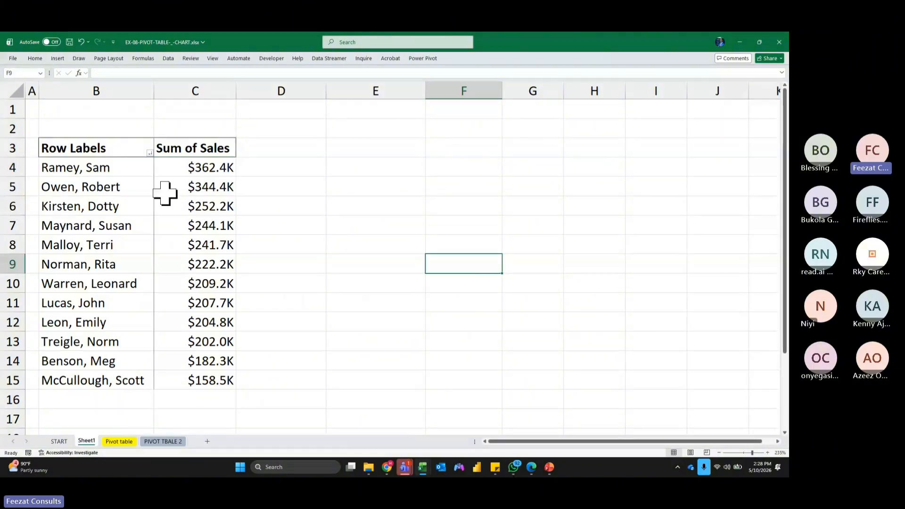
{"action": "left_click", "coordinate": [111, 172]}
{"action": "left_click", "coordinate": [201, 166]}
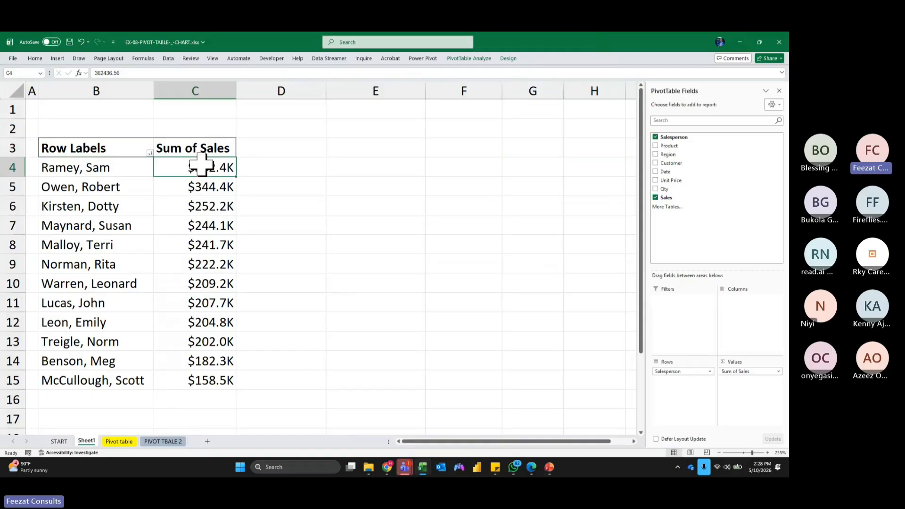
{"action": "left_click", "coordinate": [123, 156]}
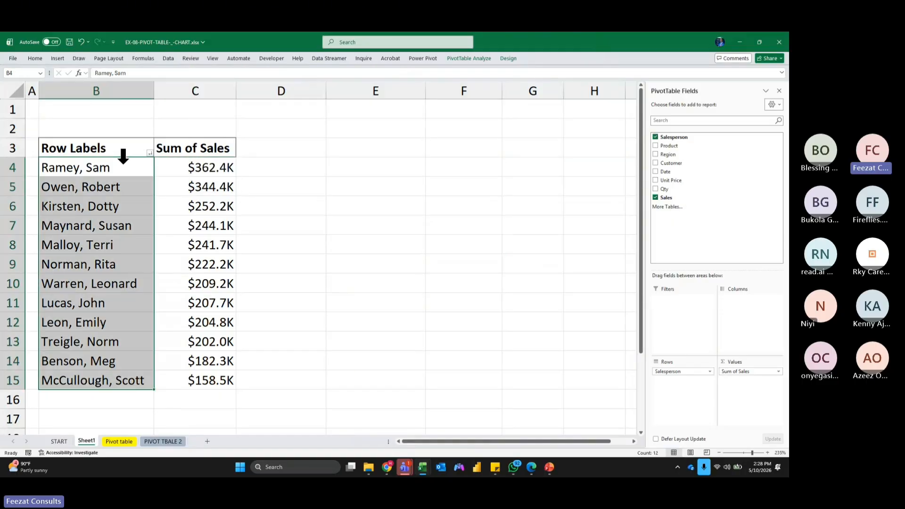
Add Date to the PivotTable's rows below Salesperson and remove its Months and Quarters groupings, keeping only Years.
{"action": "left_click", "coordinate": [207, 221]}
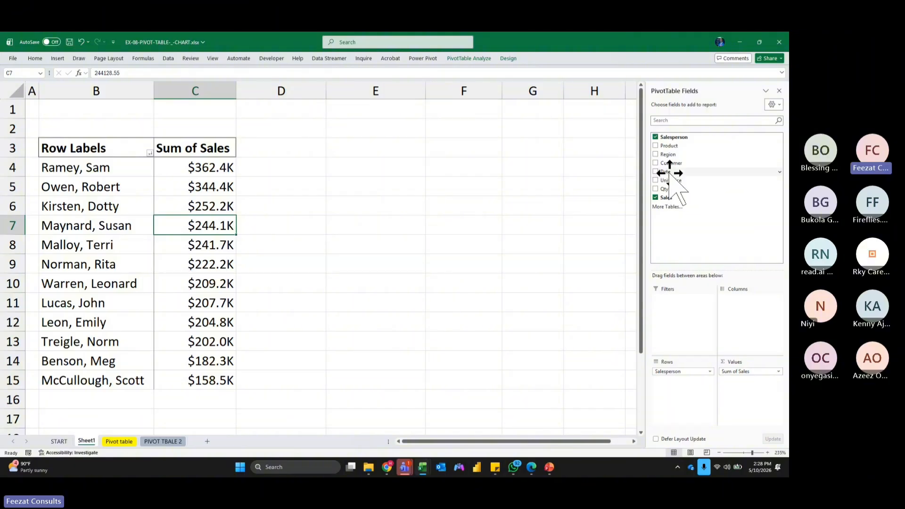
{"action": "left_click_drag", "start_coordinate": [672, 172], "coordinate": [681, 389]}
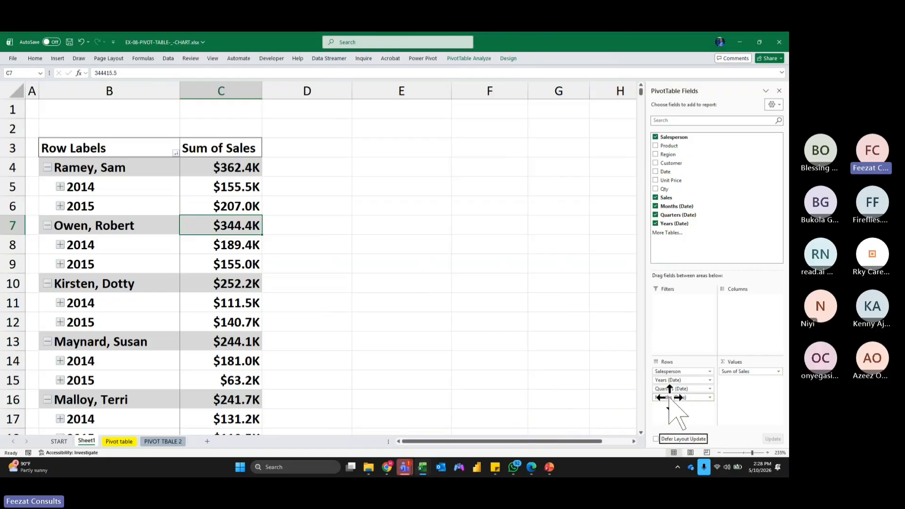
{"action": "left_click_drag", "start_coordinate": [666, 406], "coordinate": [524, 393]}
{"action": "left_click_drag", "start_coordinate": [660, 388], "coordinate": [575, 392]}
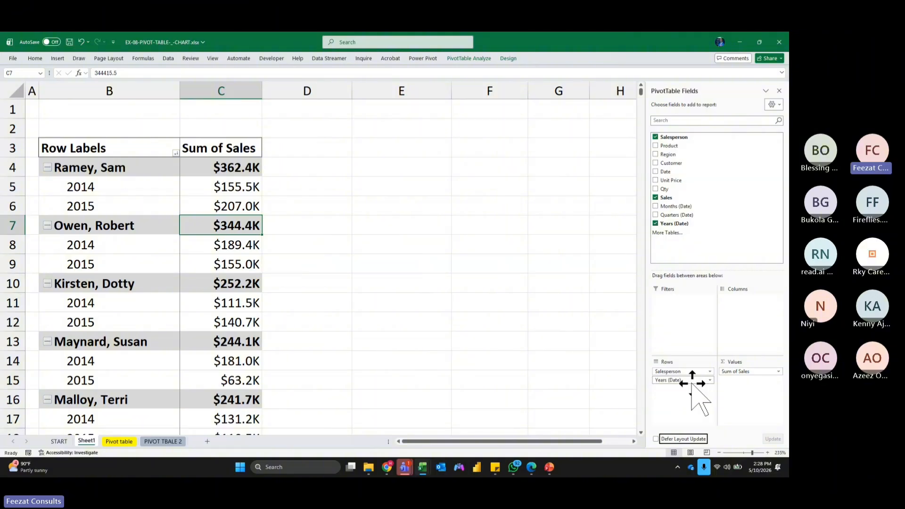
Move Years (Date) from the PivotTable's rows to its columns to compare each salesperson's sales by year.
{"action": "left_click_drag", "start_coordinate": [689, 379], "coordinate": [754, 313]}
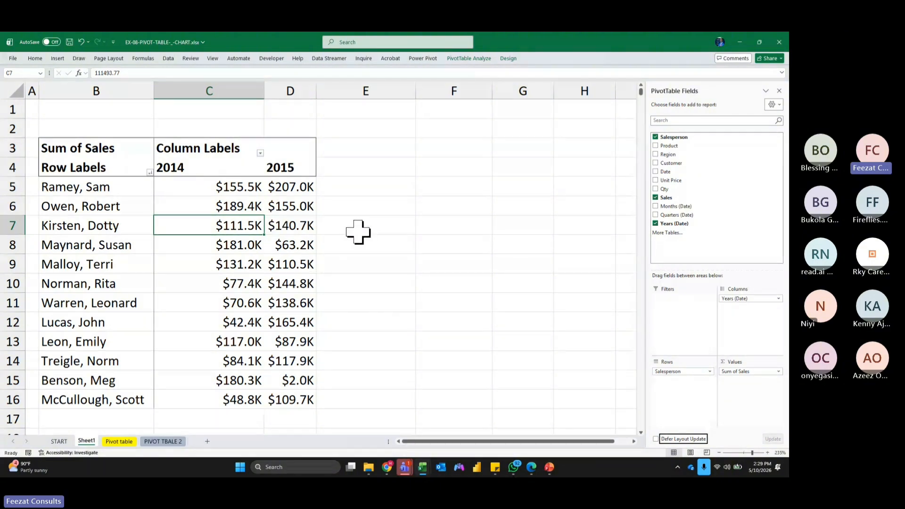
{"action": "left_click", "coordinate": [237, 187]}
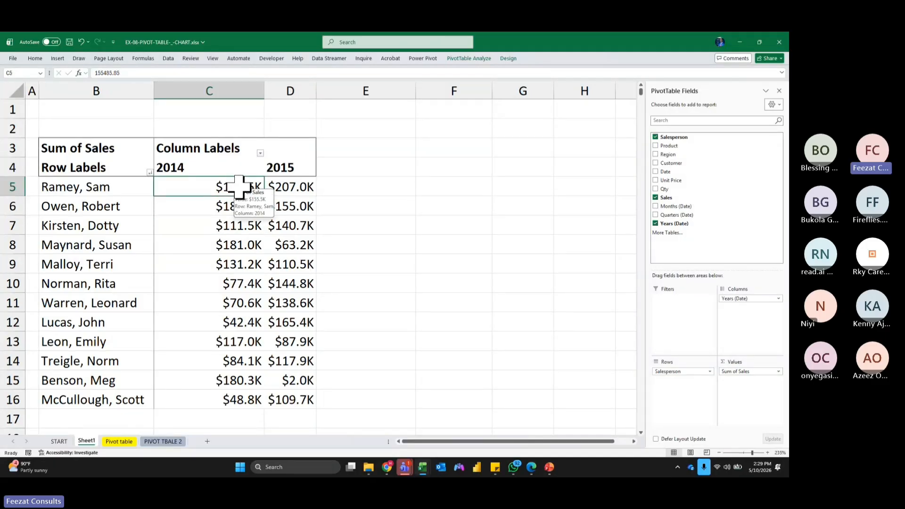
{"action": "left_click", "coordinate": [298, 184]}
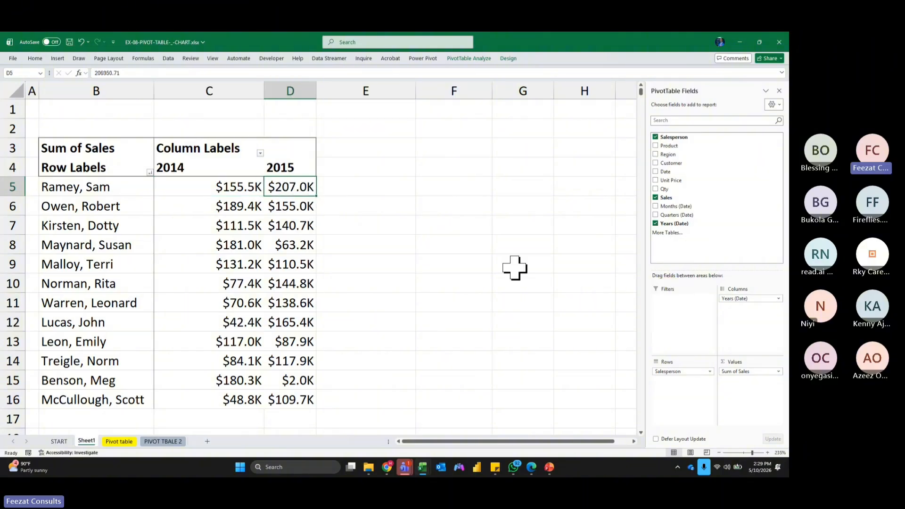
{"action": "left_click", "coordinate": [514, 250]}
{"action": "left_click", "coordinate": [254, 250]}
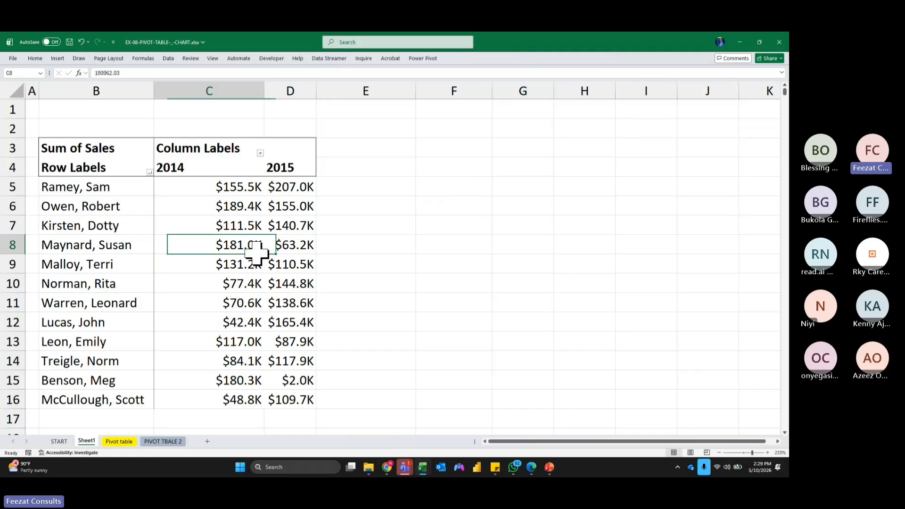
Insert a blank sheet row above the PivotTable at row 3.
{"action": "left_click", "coordinate": [436, 302]}
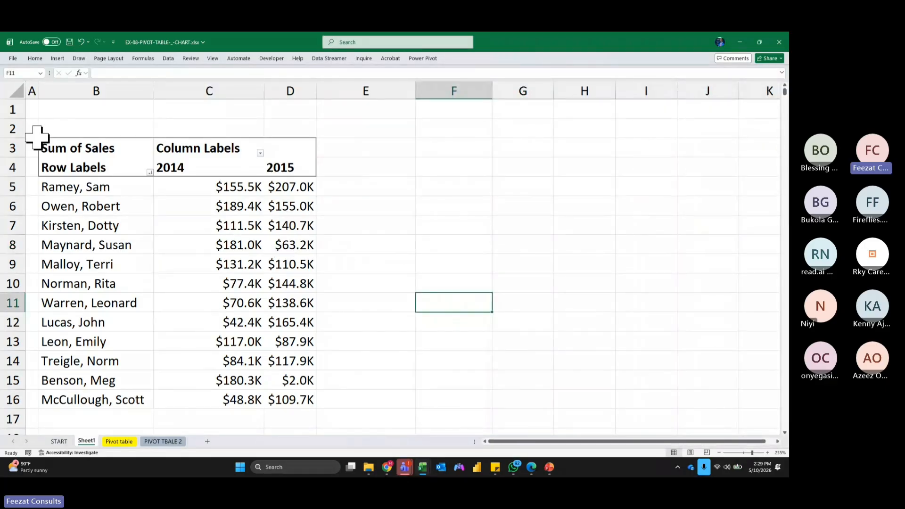
{"action": "right_click", "coordinate": [8, 148]}
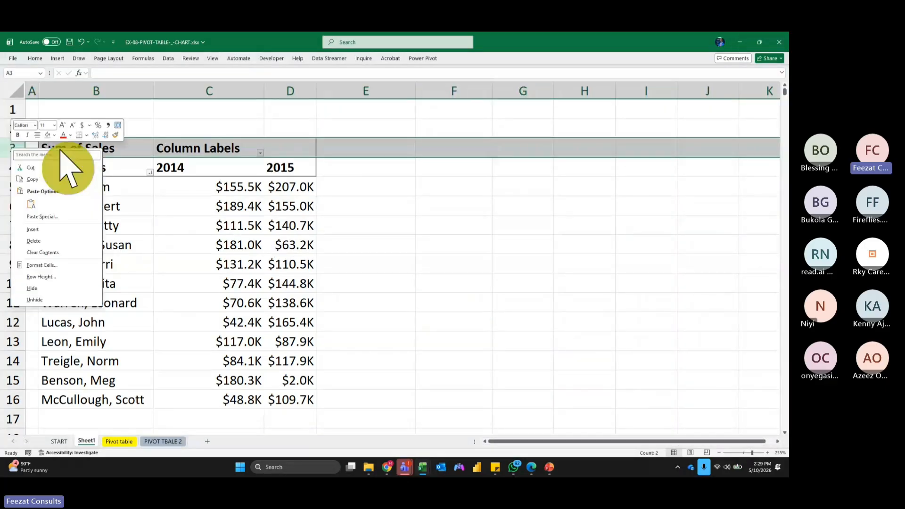
{"action": "left_click", "coordinate": [50, 231]}
{"action": "left_click", "coordinate": [365, 245]}
Fill cells B3:D3 above the PivotTable with dark blue and set their font color to white.
{"action": "left_click_drag", "start_coordinate": [64, 144], "coordinate": [301, 149]}
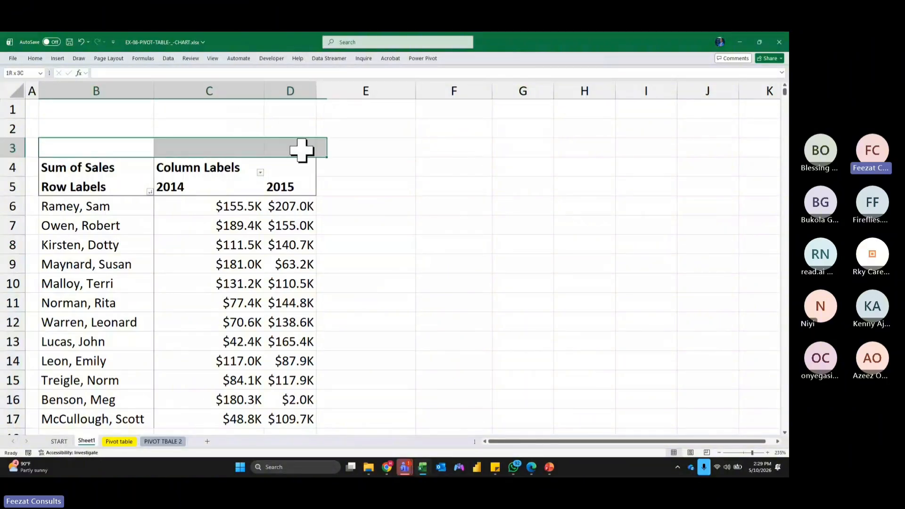
{"action": "left_click", "coordinate": [38, 58]}
{"action": "left_click", "coordinate": [149, 88]}
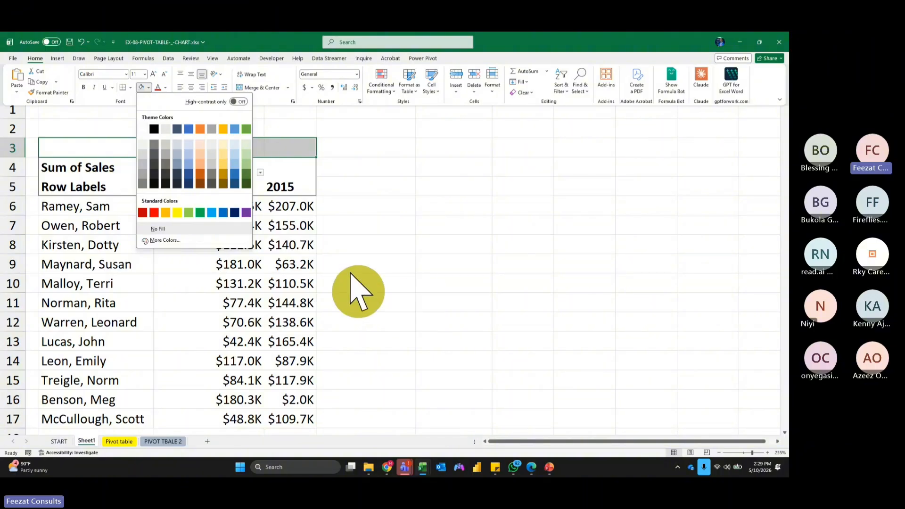
{"action": "left_click", "coordinate": [235, 184]}
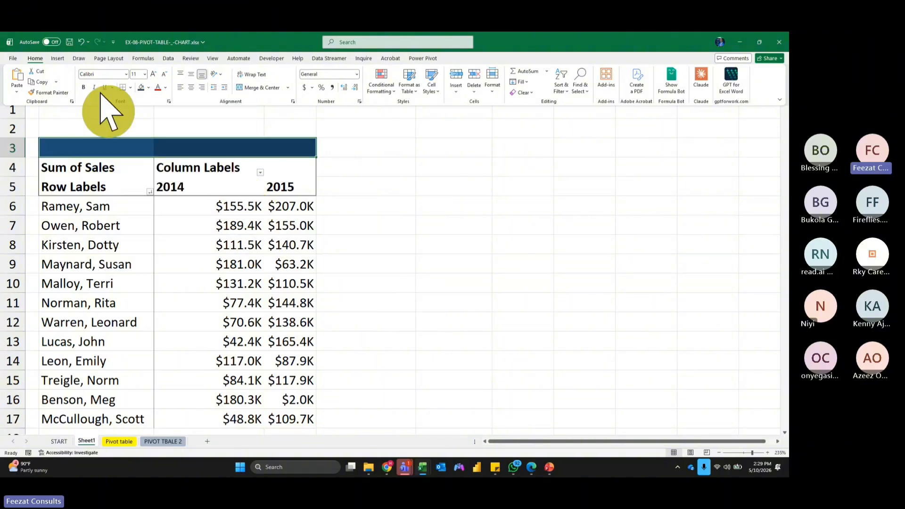
{"action": "left_click", "coordinate": [166, 88]}
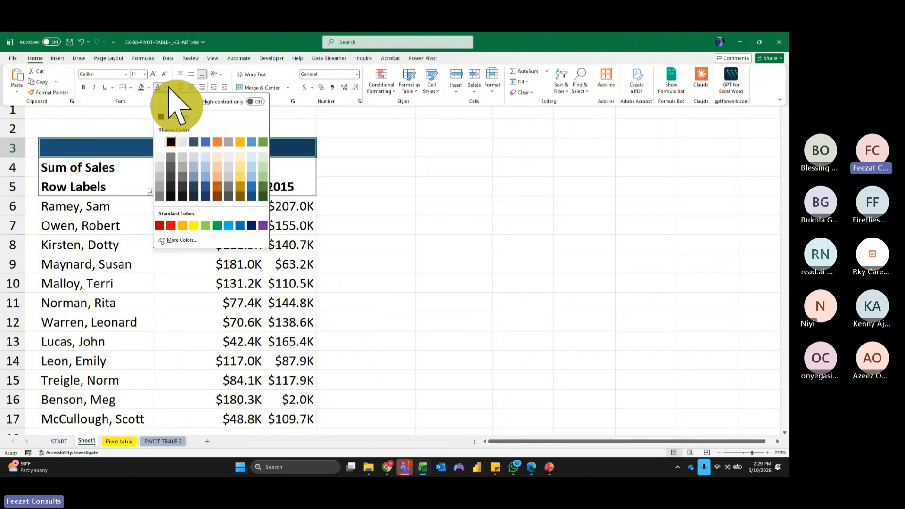
{"action": "left_click", "coordinate": [160, 141]}
{"action": "left_click", "coordinate": [309, 147]}
{"action": "left_click", "coordinate": [455, 151]}
{"action": "left_click", "coordinate": [526, 167]}
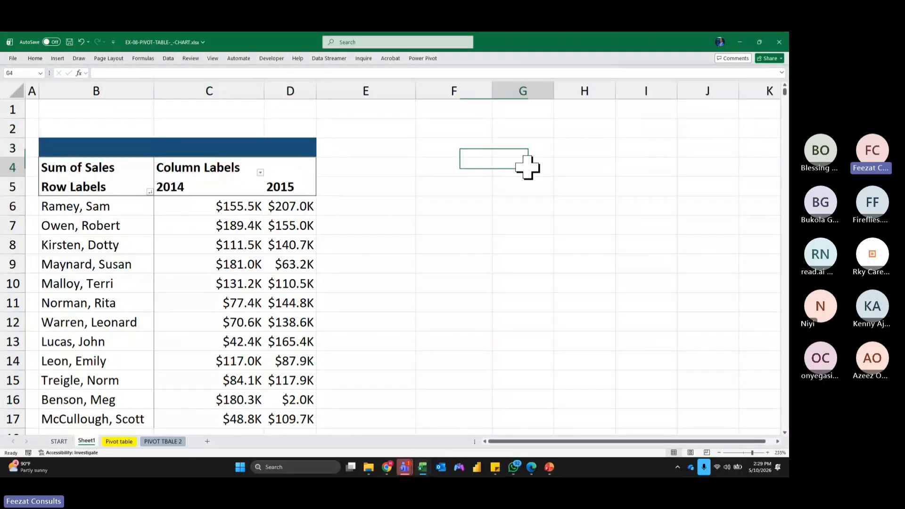
Enter the title "1. Salesperson By sales" in cell B3 of the dark blue header band.
{"action": "left_click", "coordinate": [91, 151]}
{"action": "type", "text": "1"}
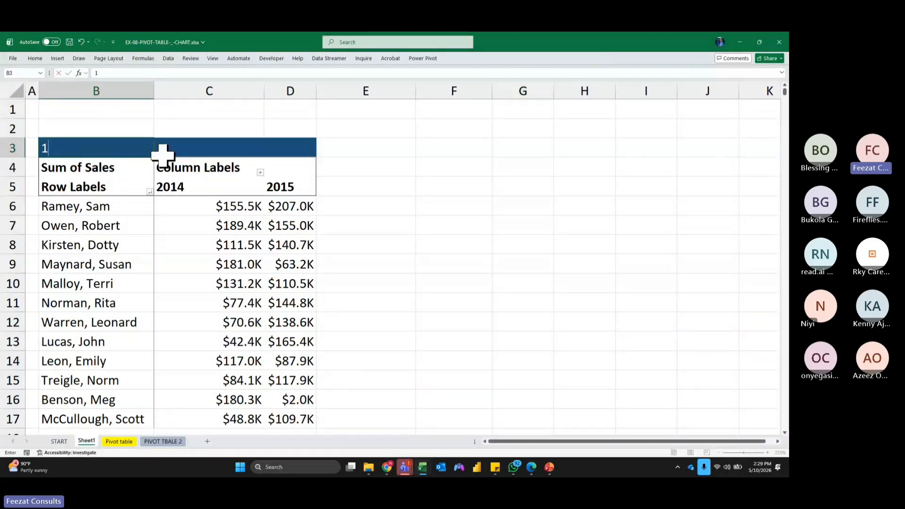
{"action": "type", "text": "."}
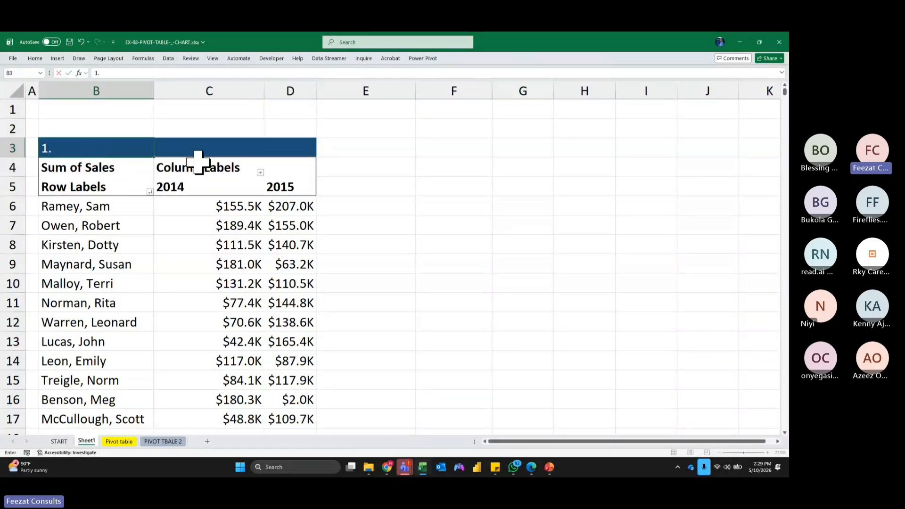
{"action": "type", "text": " Salesperson"}
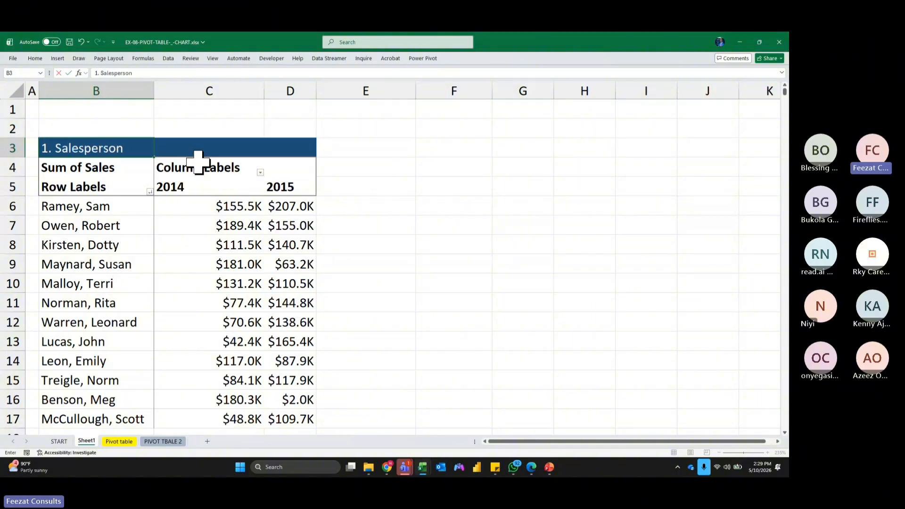
{"action": "type", "text": " By sales"}
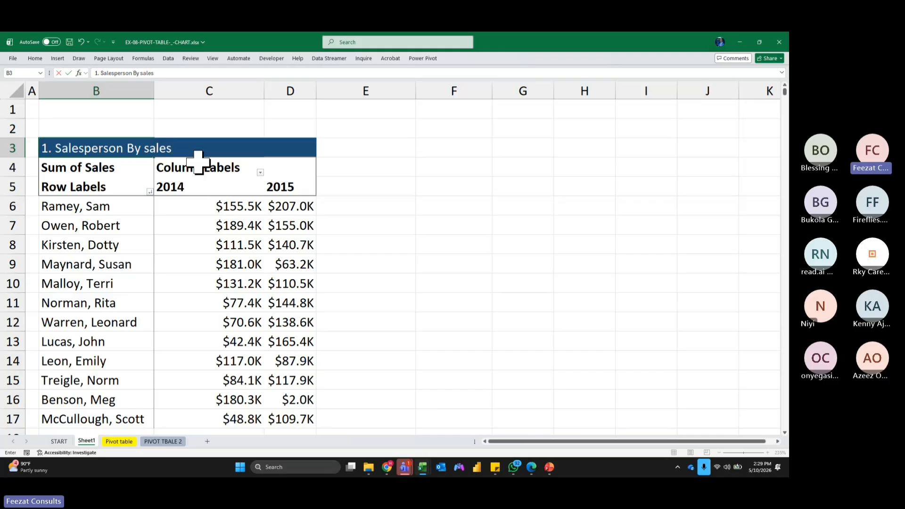
{"action": "key", "text": "Return"}
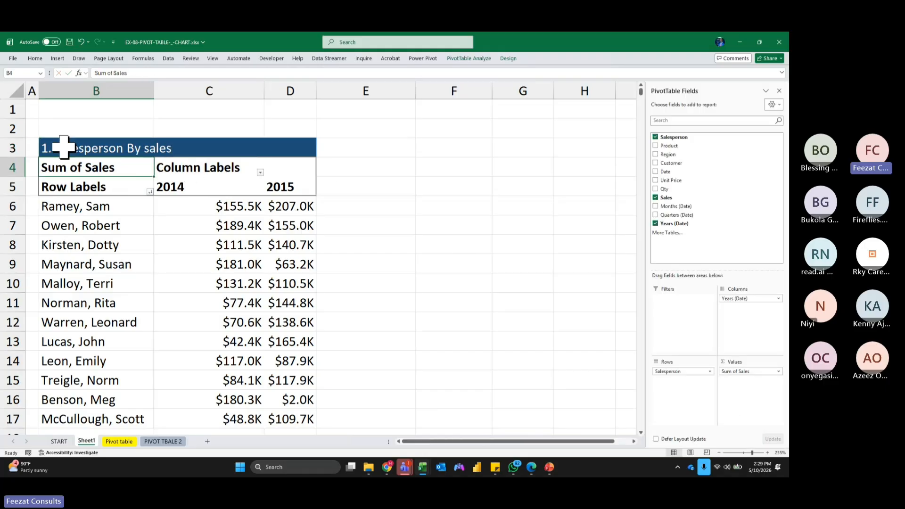
{"action": "scroll", "coordinate": [283, 216], "scroll_direction": "down", "scroll_amount": 1}
{"action": "scroll", "coordinate": [282, 221], "scroll_direction": "up", "scroll_amount": 1}
{"action": "left_click", "coordinate": [448, 208]}
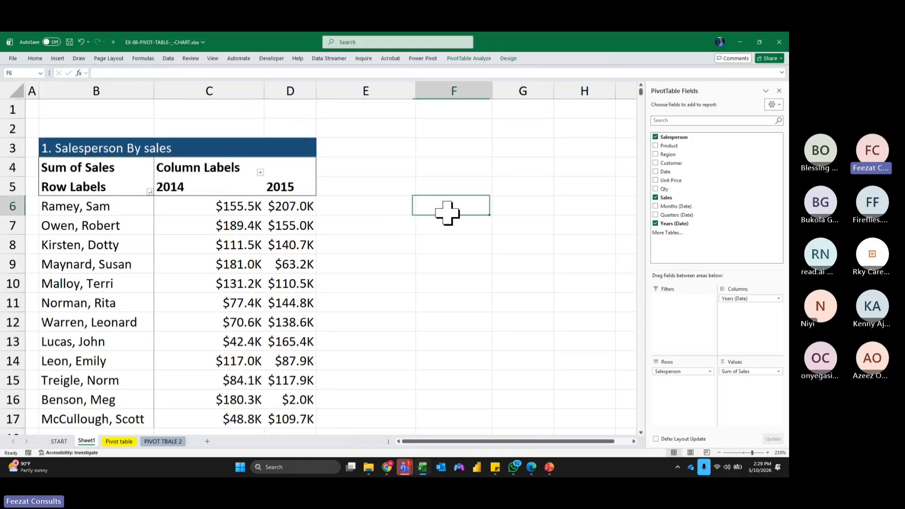
{"action": "left_click", "coordinate": [194, 148]}
{"action": "left_click", "coordinate": [425, 210]}
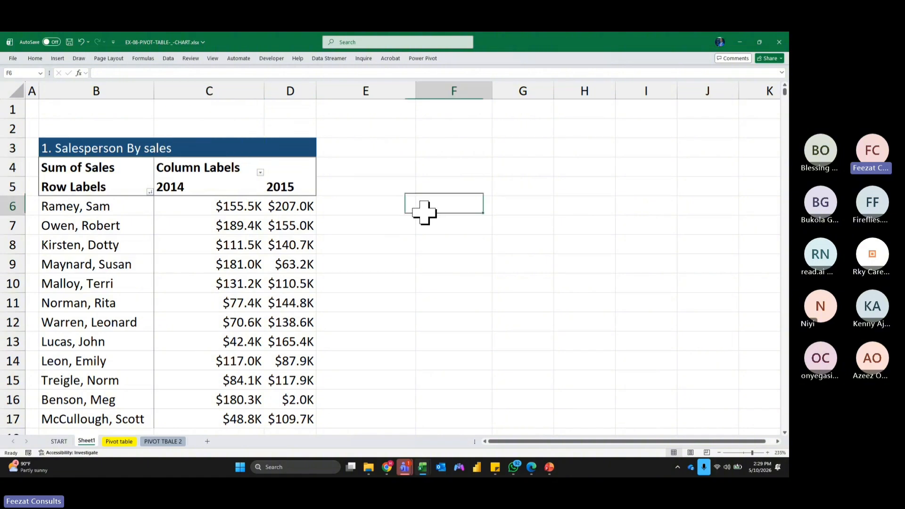
Copy the titled PivotTable in B3:D17 to F3 and narrow the separating column E to a width of about 5.86.
{"action": "left_click_drag", "start_coordinate": [52, 146], "coordinate": [284, 416]}
{"action": "key", "text": "ctrl+c"}
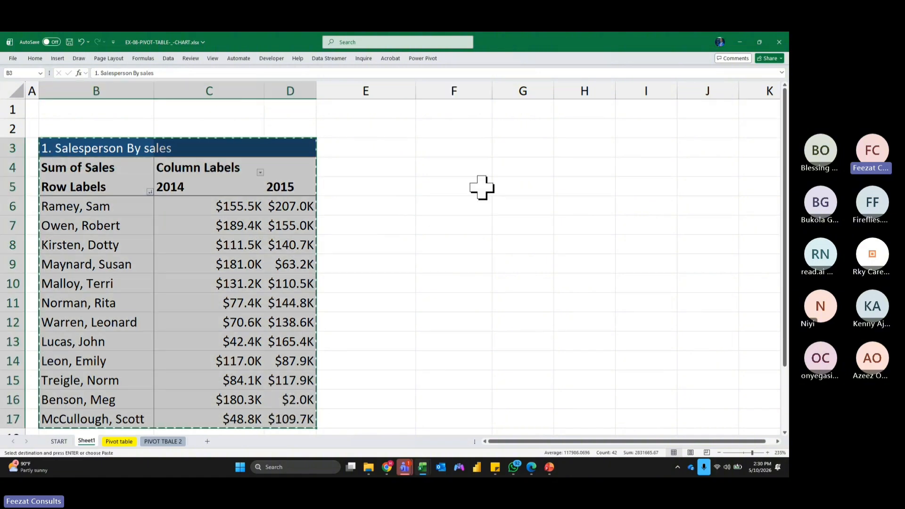
{"action": "left_click", "coordinate": [455, 147]}
{"action": "key", "text": "ctrl+v"}
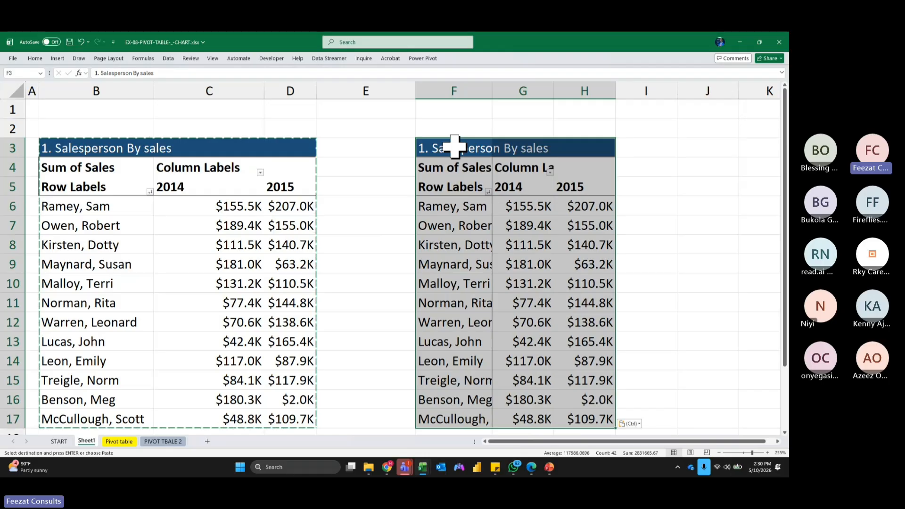
{"action": "left_click_drag", "start_coordinate": [415, 89], "coordinate": [359, 95]}
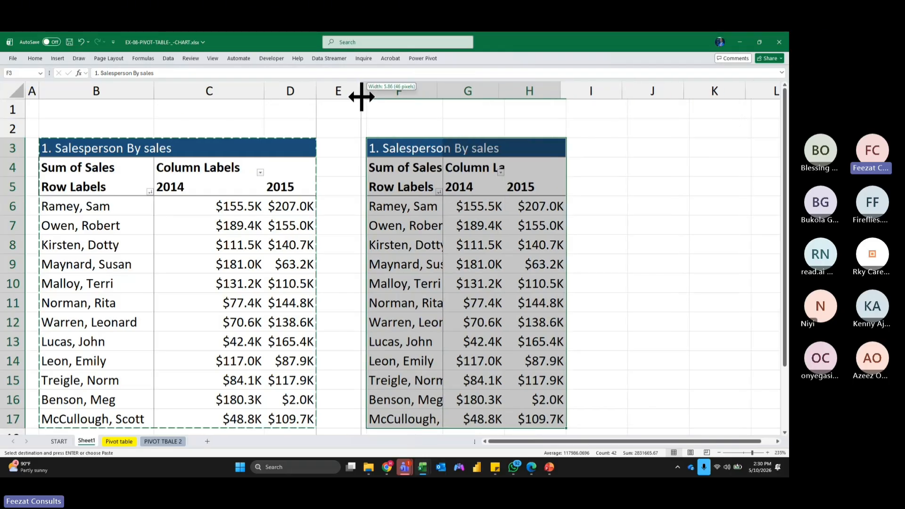
End the copy mode and narrow column C of the salesperson PivotTable.
{"action": "left_click", "coordinate": [407, 227]}
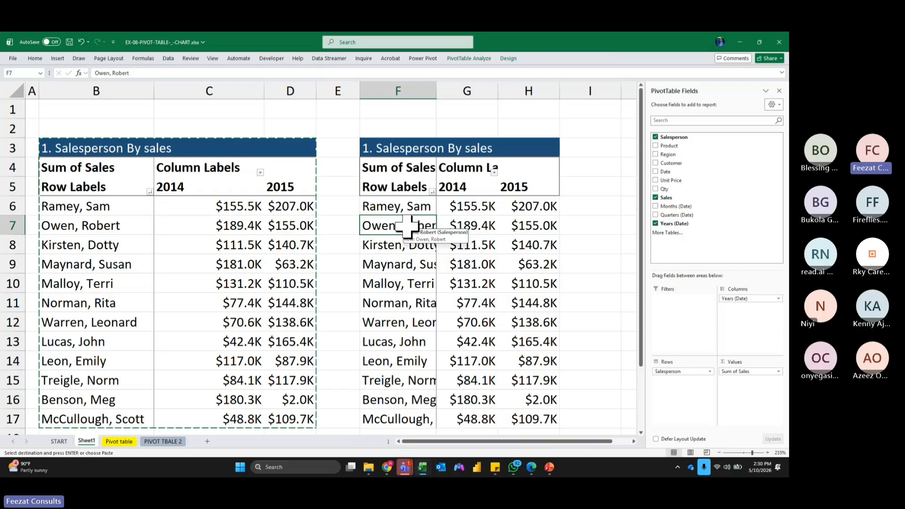
{"action": "key", "text": "Escape"}
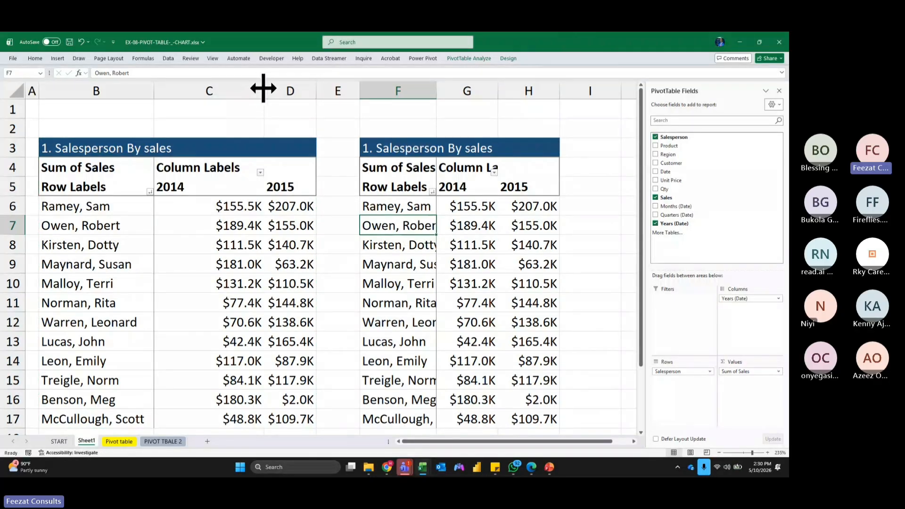
{"action": "left_click_drag", "start_coordinate": [263, 88], "coordinate": [226, 88]}
Replace Salesperson with Product as the row field of the copied PivotTable under the F3 title.
{"action": "left_click", "coordinate": [385, 295]}
{"action": "left_click", "coordinate": [374, 270]}
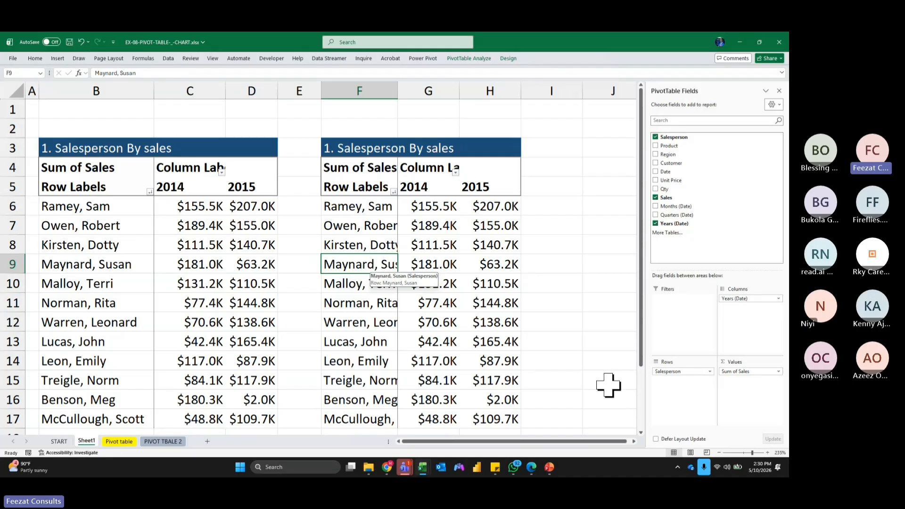
{"action": "left_click_drag", "start_coordinate": [668, 371], "coordinate": [572, 340]}
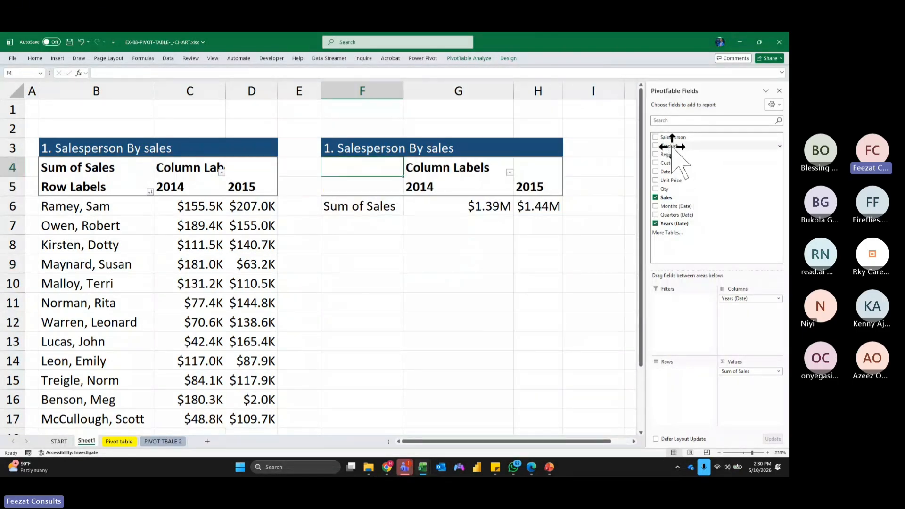
{"action": "left_click_drag", "start_coordinate": [671, 146], "coordinate": [683, 384]}
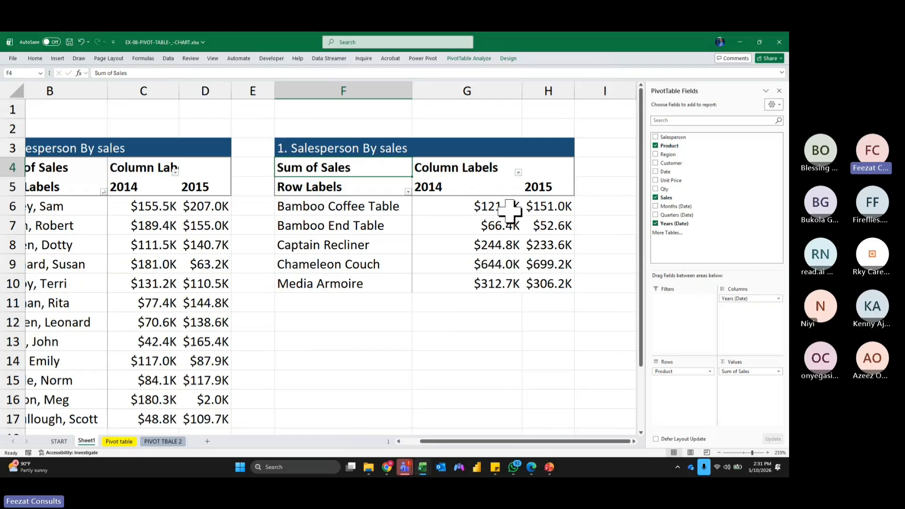
Change the title in cell F3 to "2. Sales By Products".
{"action": "left_click", "coordinate": [360, 149]}
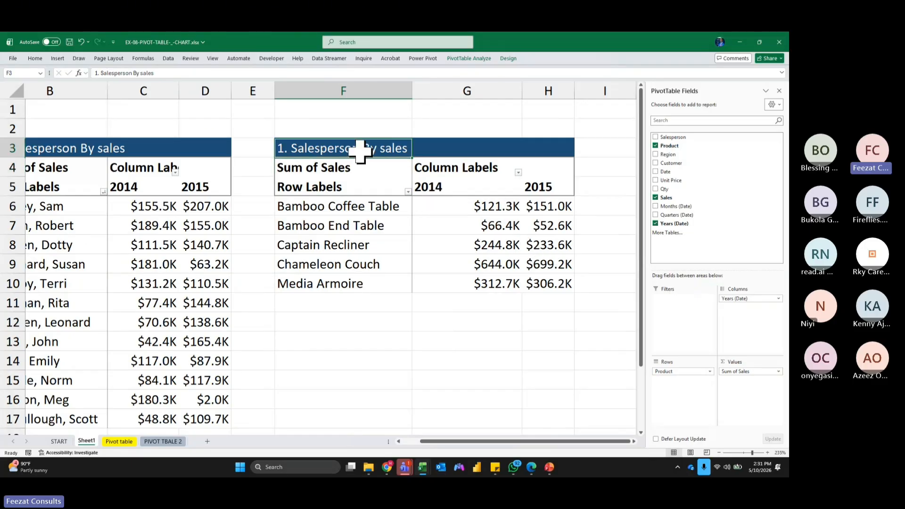
{"action": "left_click", "coordinate": [157, 73]}
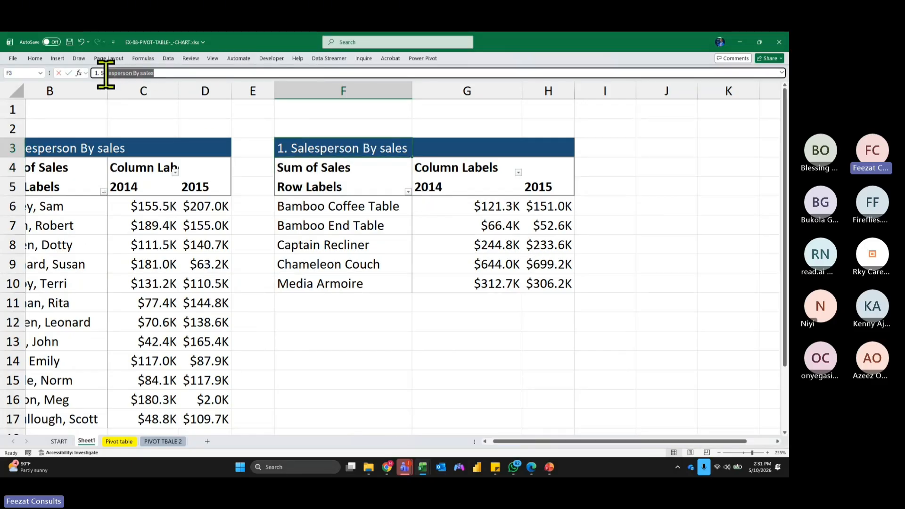
{"action": "left_click_drag", "start_coordinate": [100, 74], "coordinate": [244, 75]}
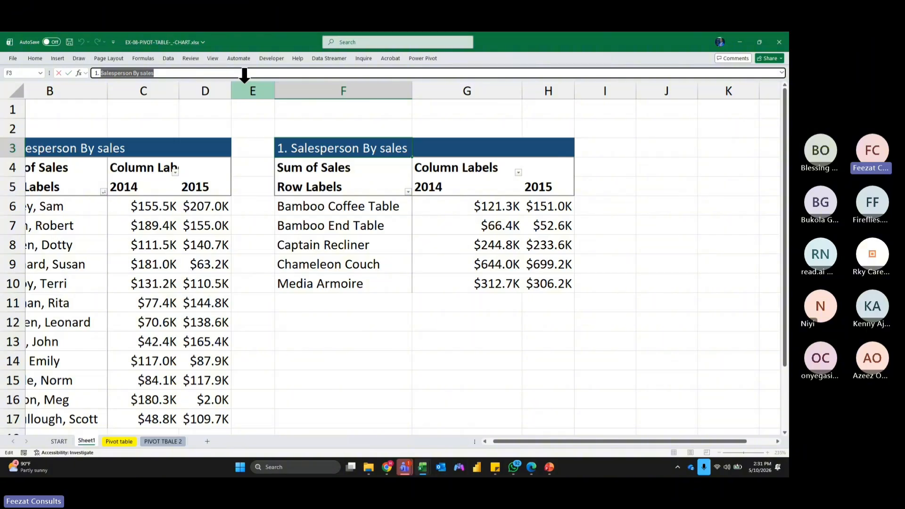
{"action": "type", "text": "Sa"}
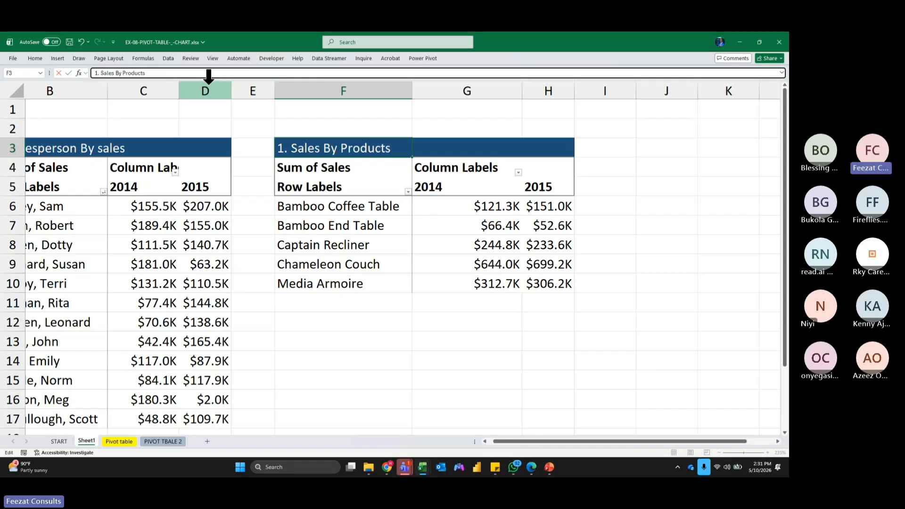
{"action": "left_click", "coordinate": [98, 72]}
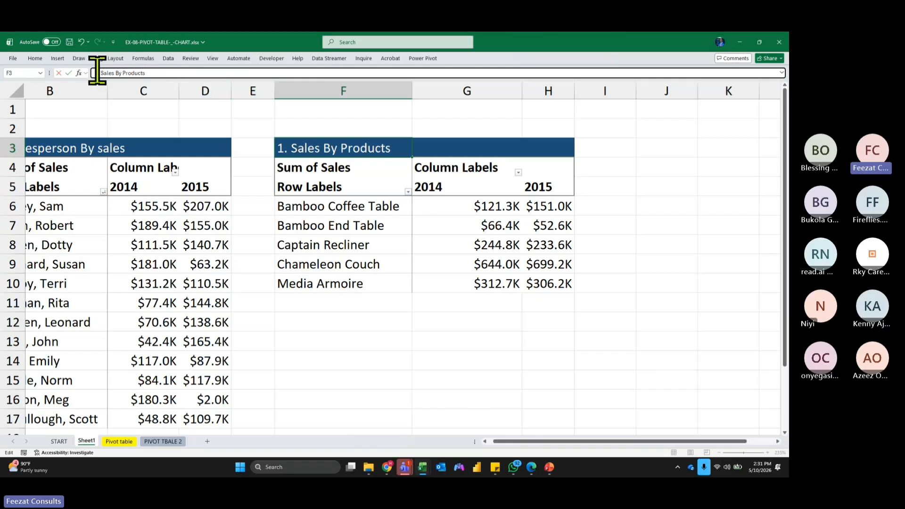
{"action": "key", "text": "BackSpace"}
{"action": "type", "text": "2"}
{"action": "key", "text": "Return"}
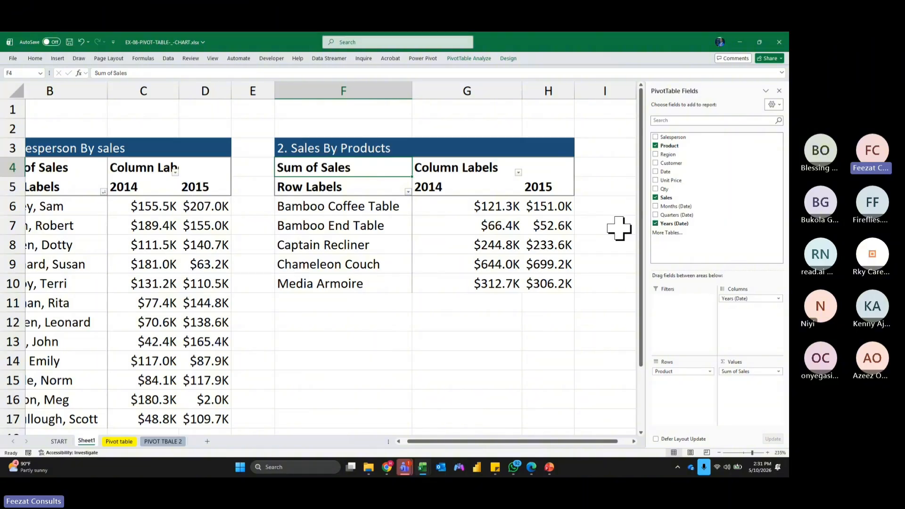
Narrow column G, which holds the 2014 values of the product PivotTable.
{"action": "left_click", "coordinate": [473, 207]}
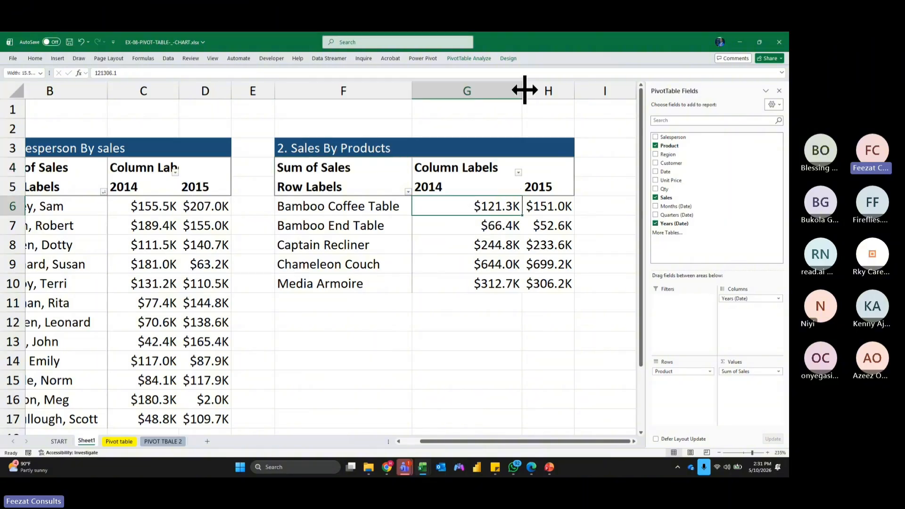
{"action": "left_click_drag", "start_coordinate": [522, 92], "coordinate": [491, 94]}
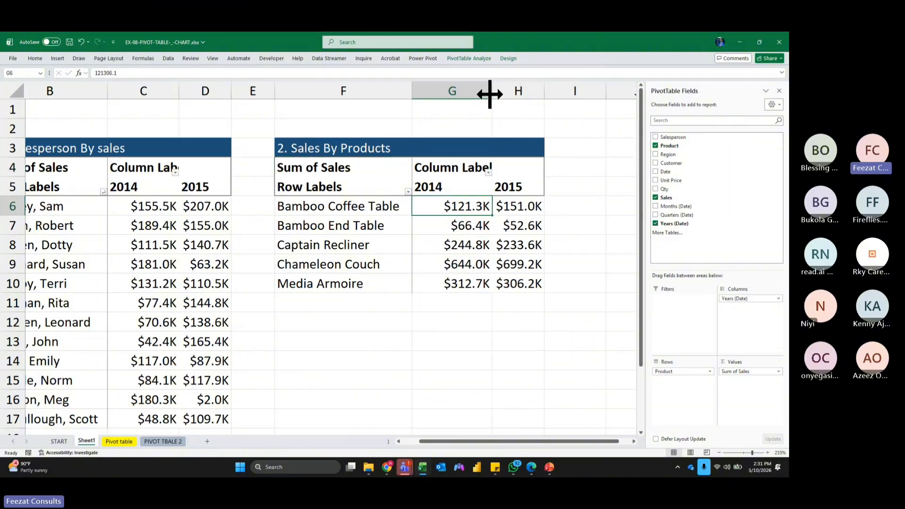
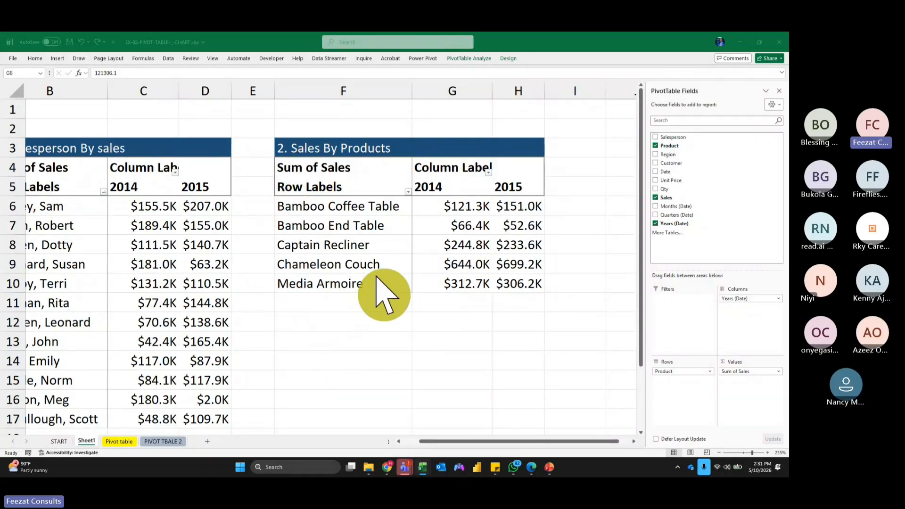
{"action": "left_click", "coordinate": [431, 374]}
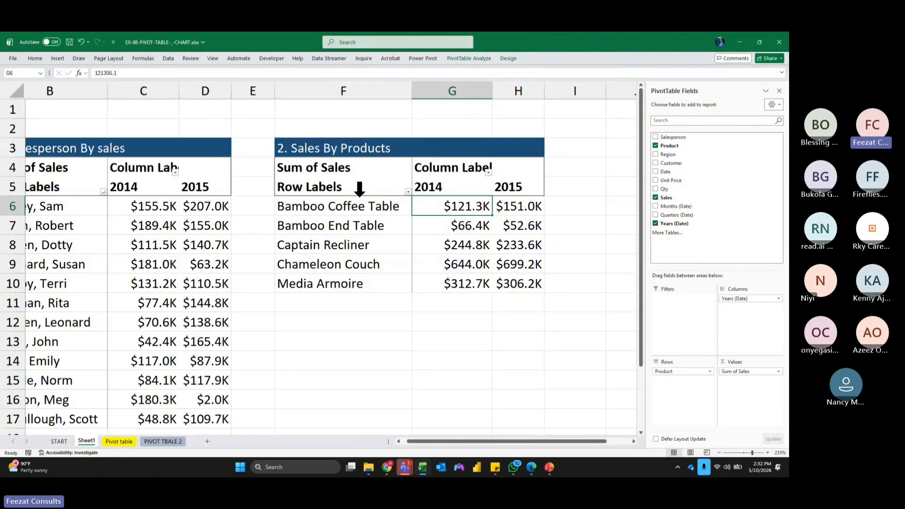
Copy the titled product PivotTable in F3:H10 to cell F13 below it.
{"action": "left_click_drag", "start_coordinate": [285, 149], "coordinate": [390, 222]}
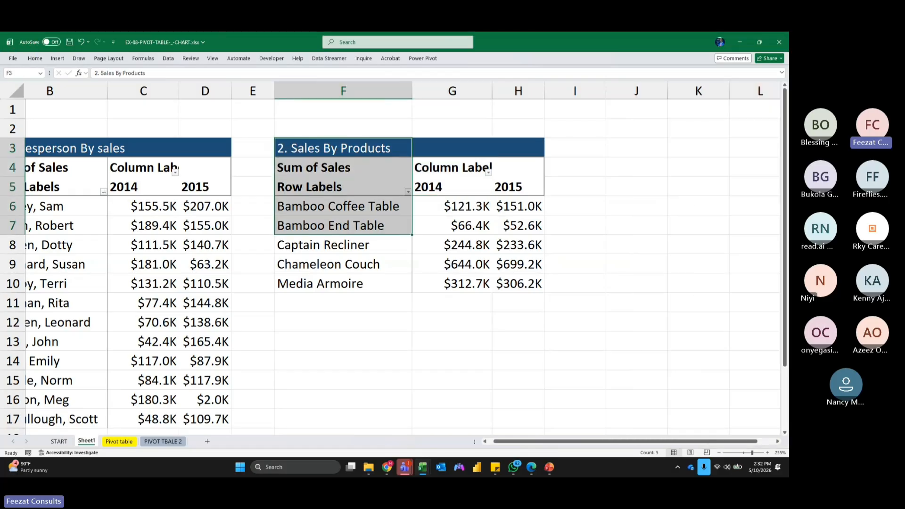
{"action": "left_click", "coordinate": [605, 283]}
{"action": "left_click_drag", "start_coordinate": [299, 155], "coordinate": [525, 288]}
{"action": "key", "text": "ctrl+c"}
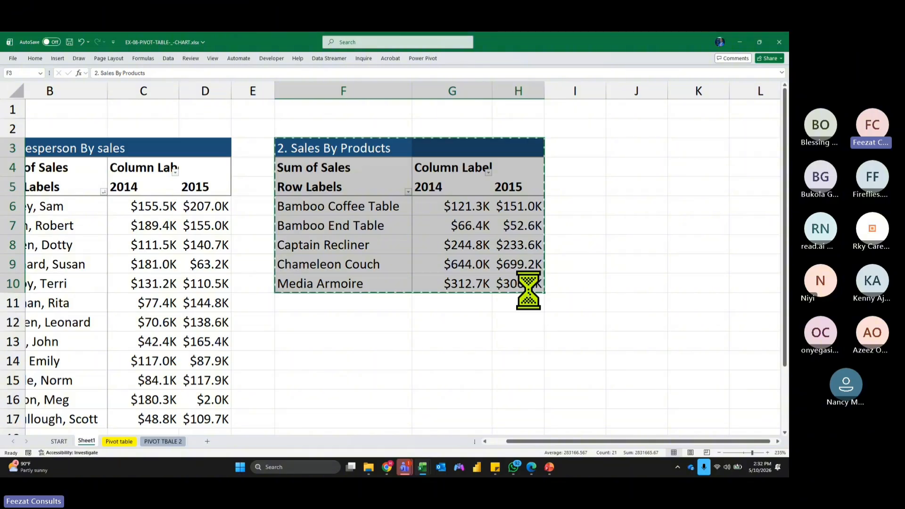
{"action": "left_click", "coordinate": [312, 341]}
{"action": "key", "text": "ctrl+v"}
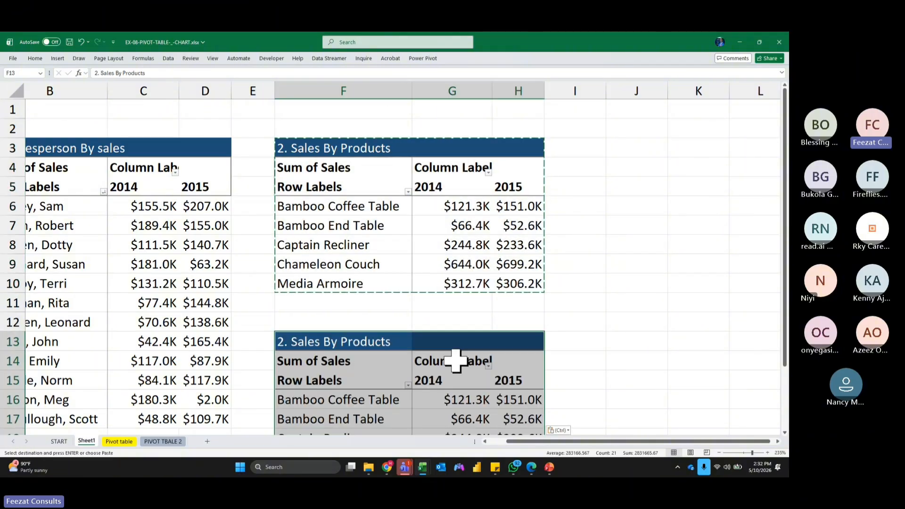
Remove the Years (Date) field from the columns of the copied PivotTable below F13.
{"action": "scroll", "coordinate": [580, 348], "scroll_direction": "down", "scroll_amount": 2}
{"action": "left_click", "coordinate": [444, 321]}
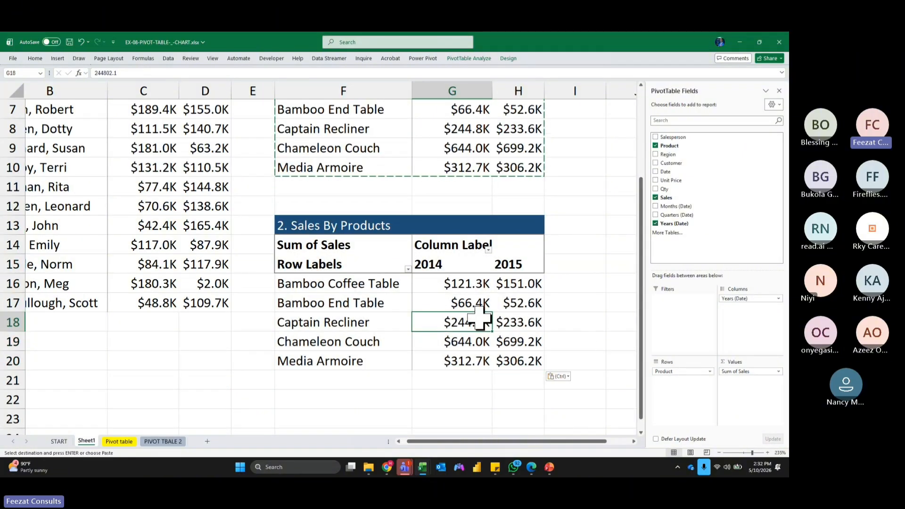
{"action": "left_click_drag", "start_coordinate": [733, 299], "coordinate": [603, 298]}
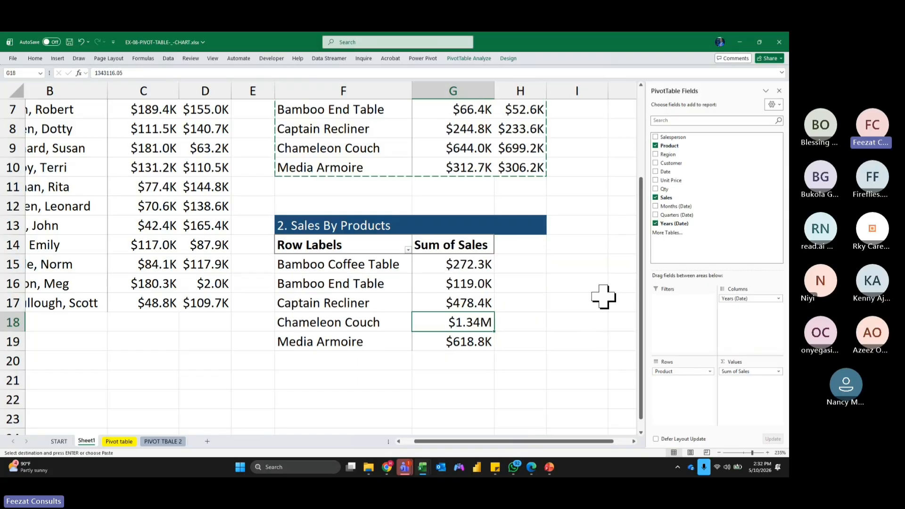
Clear the dark blue fill from the surplus header cell H13.
{"action": "left_click", "coordinate": [523, 225]}
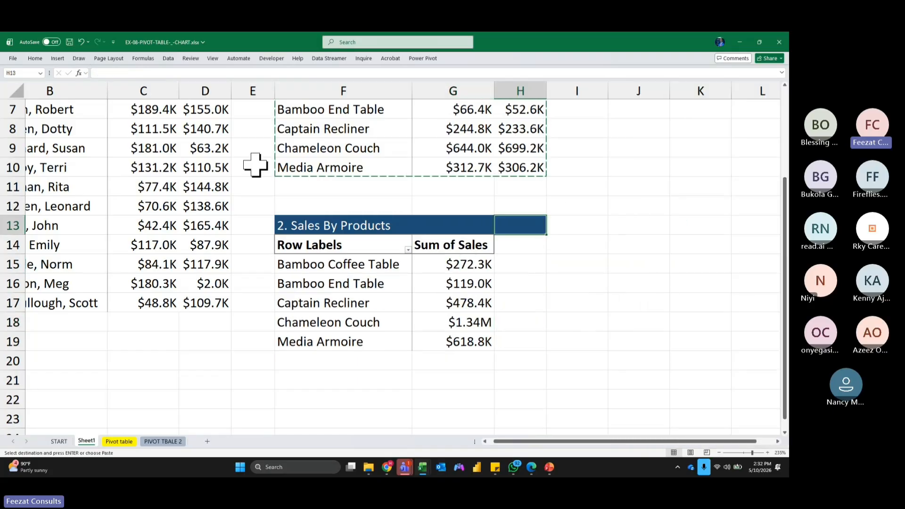
{"action": "left_click", "coordinate": [35, 58]}
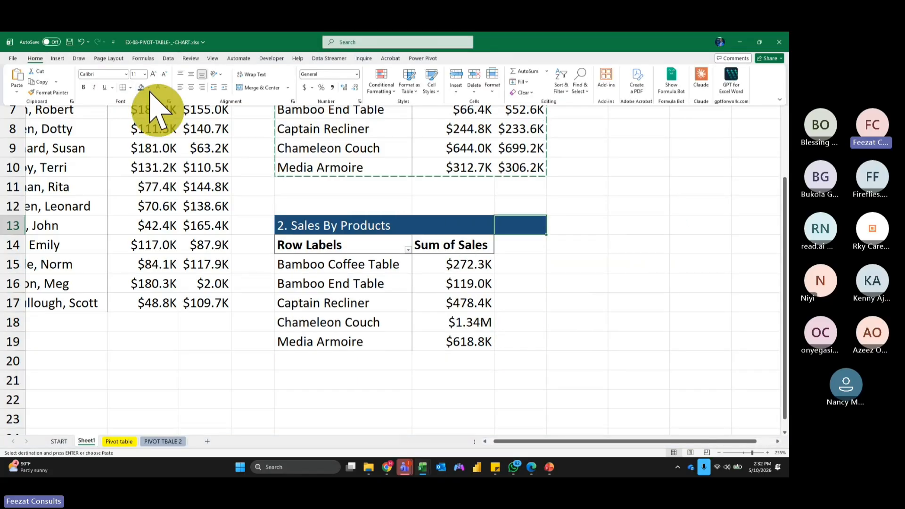
{"action": "left_click", "coordinate": [147, 88]}
{"action": "left_click", "coordinate": [138, 128]}
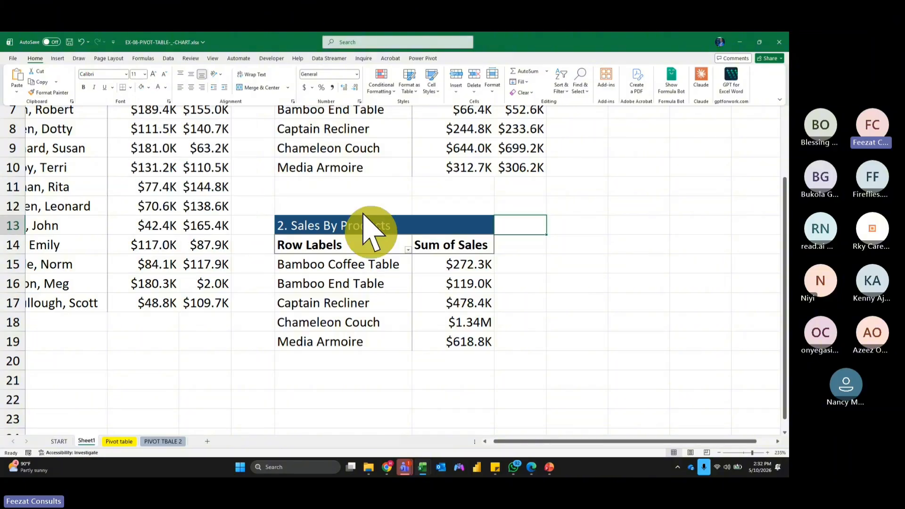
Replace Product with Region as the row field of the PivotTable below F13.
{"action": "left_click", "coordinate": [377, 264]}
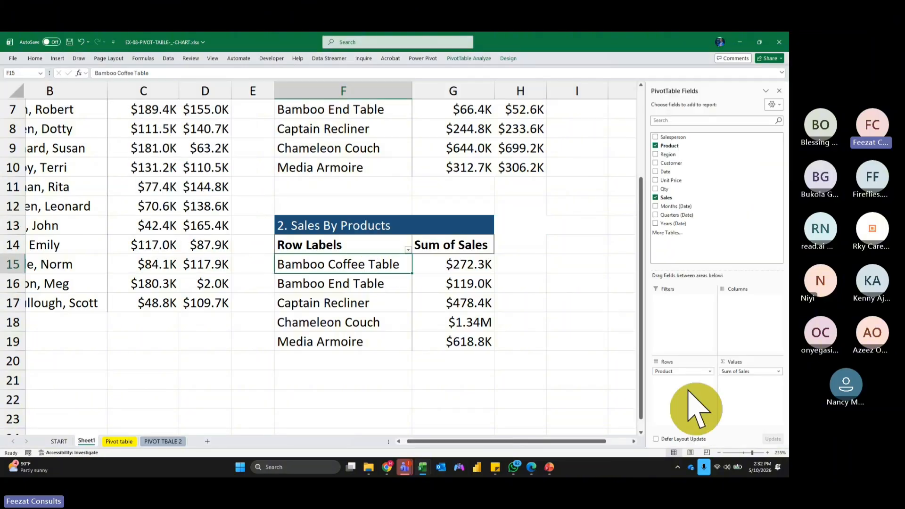
{"action": "left_click_drag", "start_coordinate": [652, 366], "coordinate": [598, 367]}
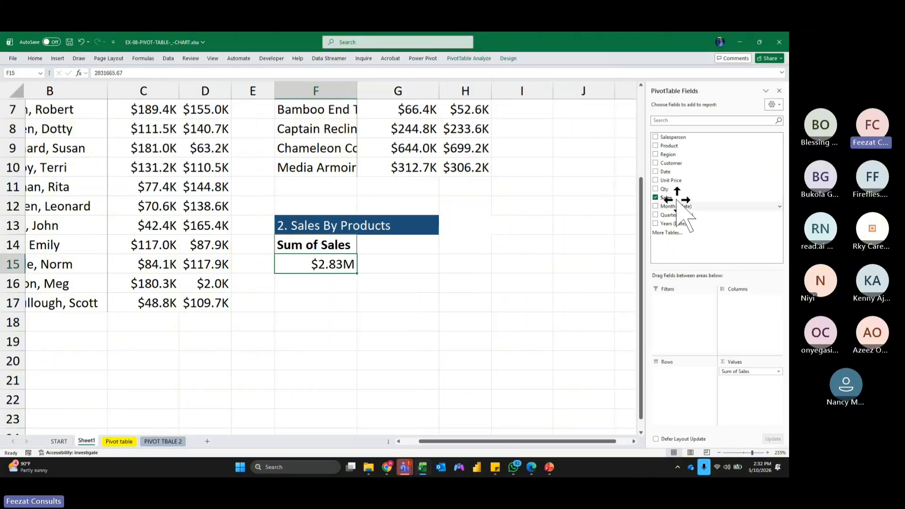
{"action": "left_click_drag", "start_coordinate": [676, 156], "coordinate": [690, 406]}
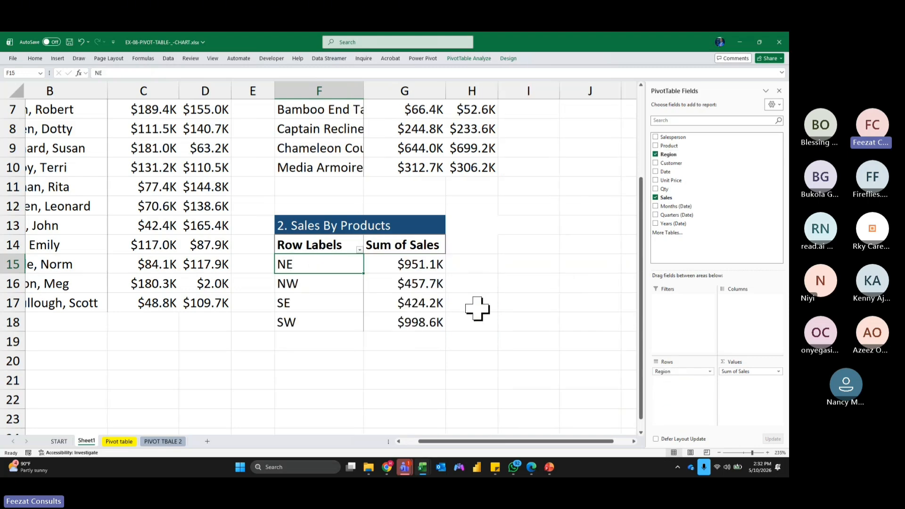
Sort the region PivotTable by Sum of Sales from largest to smallest.
{"action": "scroll", "coordinate": [513, 329], "scroll_direction": "up", "scroll_amount": 2}
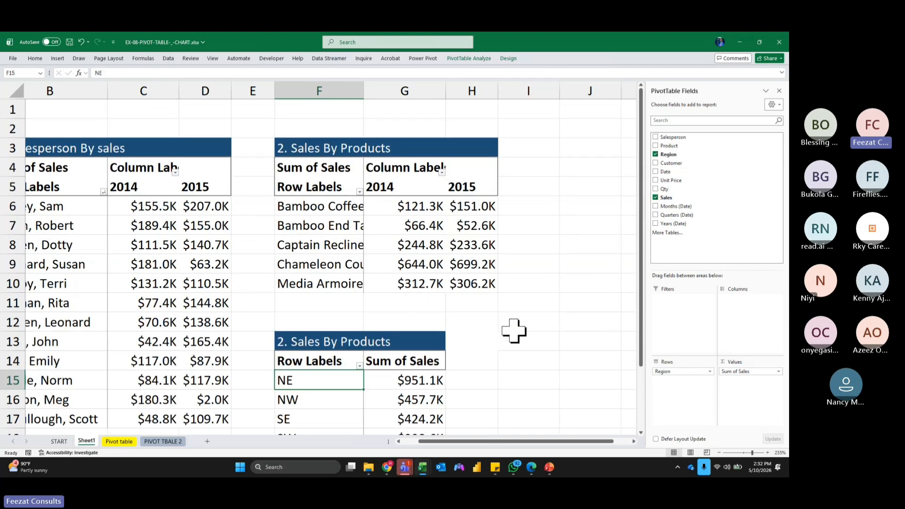
{"action": "scroll", "coordinate": [515, 325], "scroll_direction": "down", "scroll_amount": 1}
{"action": "left_click", "coordinate": [422, 322]}
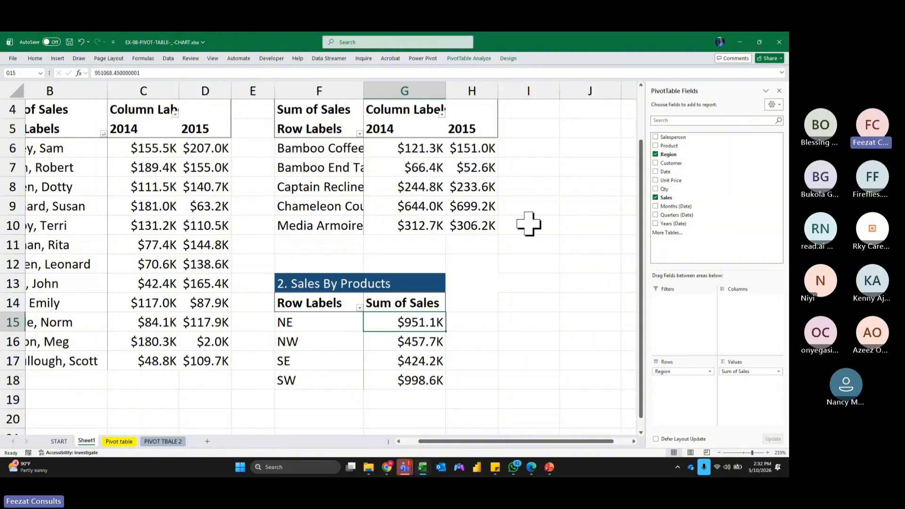
{"action": "right_click", "coordinate": [428, 324]}
{"action": "mouse_move", "coordinate": [499, 227]}
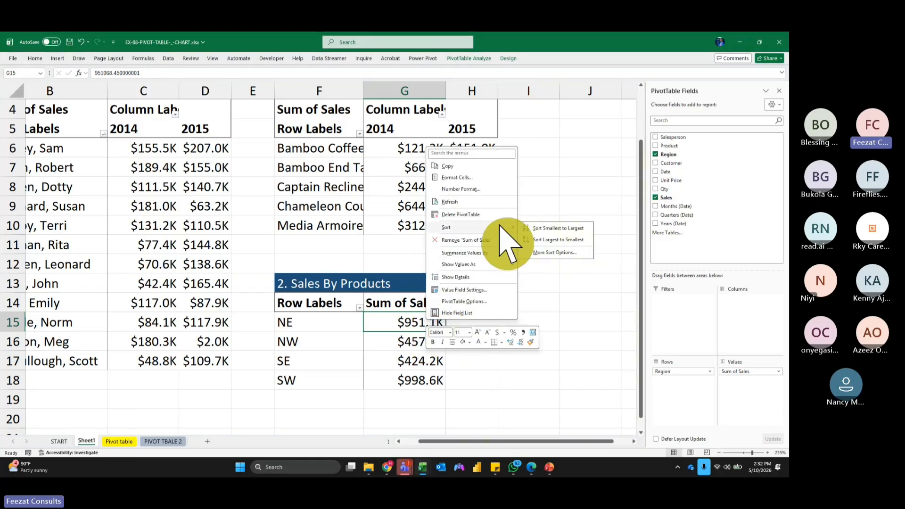
{"action": "left_click", "coordinate": [554, 240]}
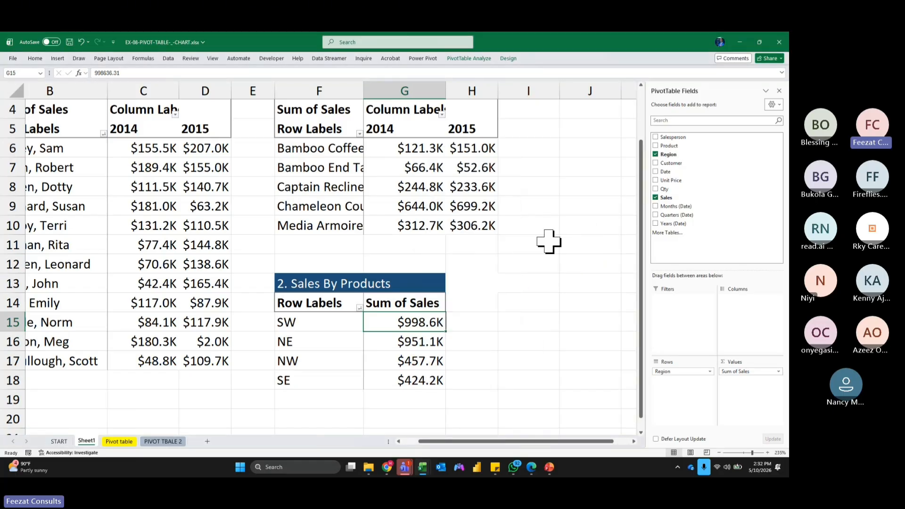
AutoFit column F so the product names fit its width.
{"action": "left_click", "coordinate": [589, 283]}
{"action": "scroll", "coordinate": [542, 358], "scroll_direction": "up", "scroll_amount": 1}
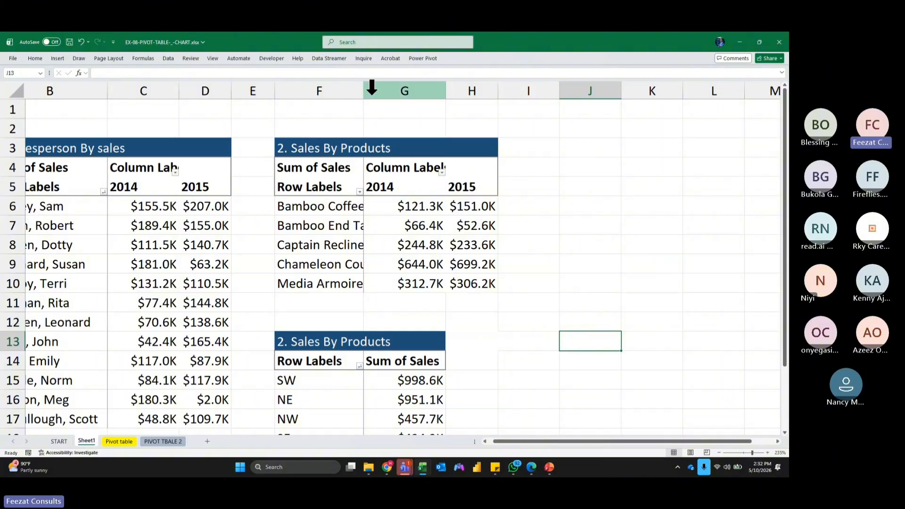
{"action": "double_click", "coordinate": [363, 89]}
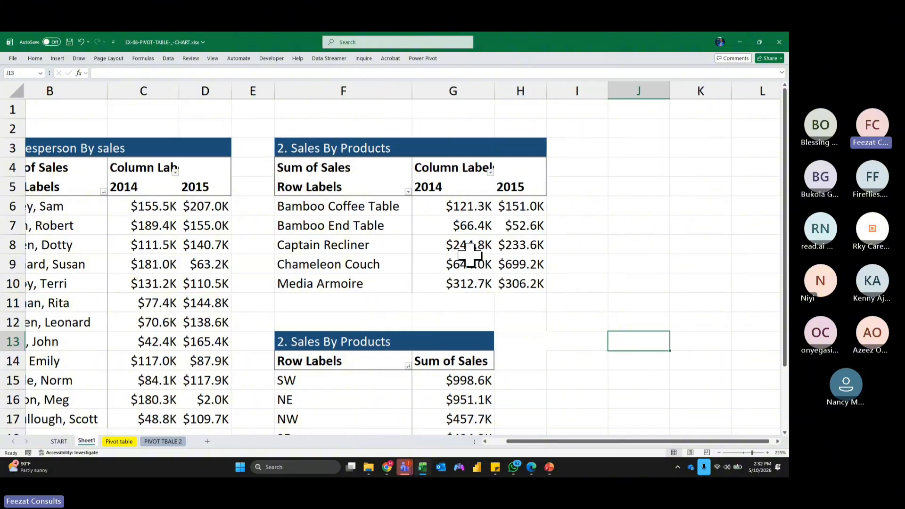
Copy the titled region PivotTable in F13:G18 to J3 and slightly narrow the separating column I.
{"action": "scroll", "coordinate": [550, 309], "scroll_direction": "down", "scroll_amount": 2}
{"action": "left_click_drag", "start_coordinate": [292, 226], "coordinate": [474, 324]}
{"action": "key", "text": "ctrl+c"}
{"action": "left_click", "coordinate": [692, 323]}
{"action": "scroll", "coordinate": [692, 323], "scroll_direction": "up", "scroll_amount": 1}
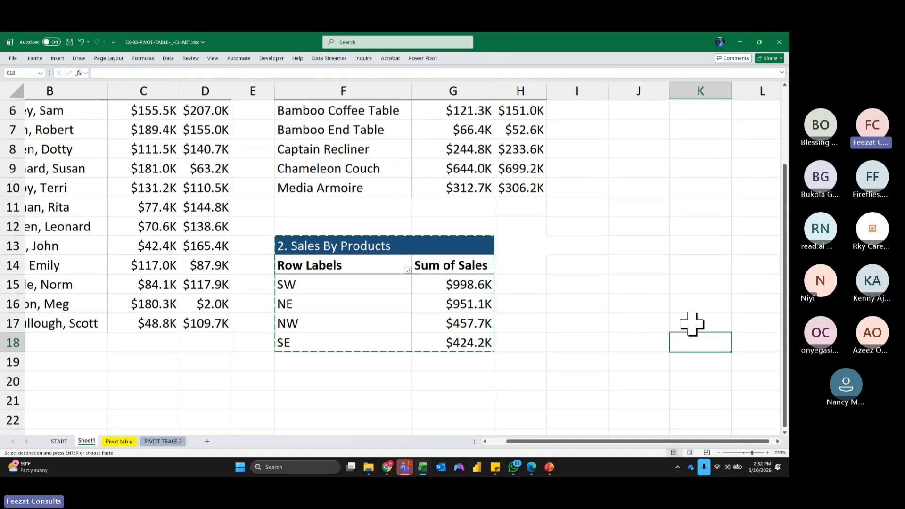
{"action": "scroll", "coordinate": [691, 323], "scroll_direction": "up", "scroll_amount": 2}
{"action": "left_click", "coordinate": [626, 147]}
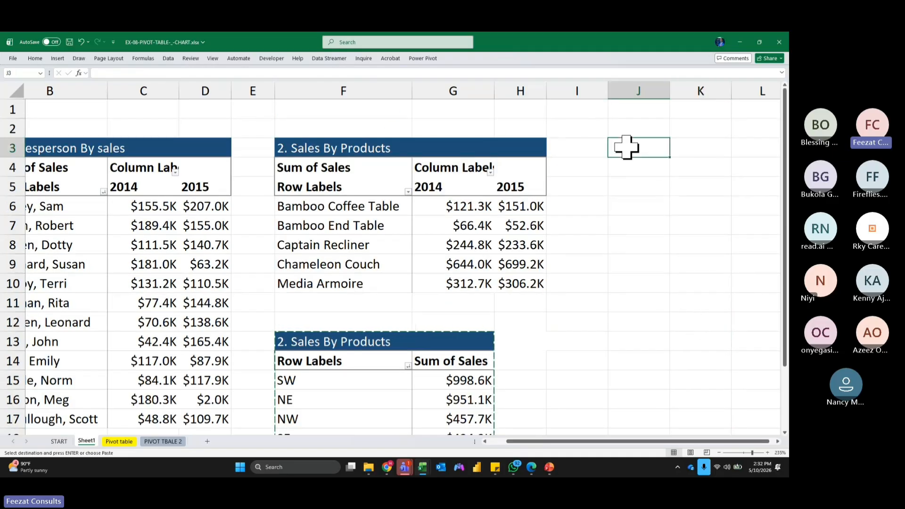
{"action": "key", "text": "ctrl+v"}
{"action": "left_click_drag", "start_coordinate": [607, 91], "coordinate": [599, 91]}
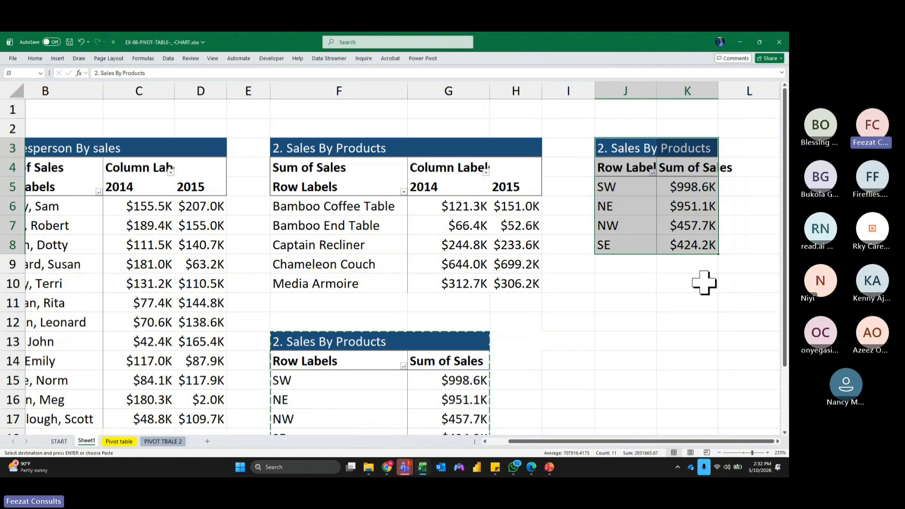
Replace Region with Customer as the row field of the PivotTable under the J3 title.
{"action": "left_click", "coordinate": [683, 221]}
{"action": "left_click_drag", "start_coordinate": [687, 372], "coordinate": [605, 370]}
{"action": "left_click_drag", "start_coordinate": [671, 163], "coordinate": [688, 375]}
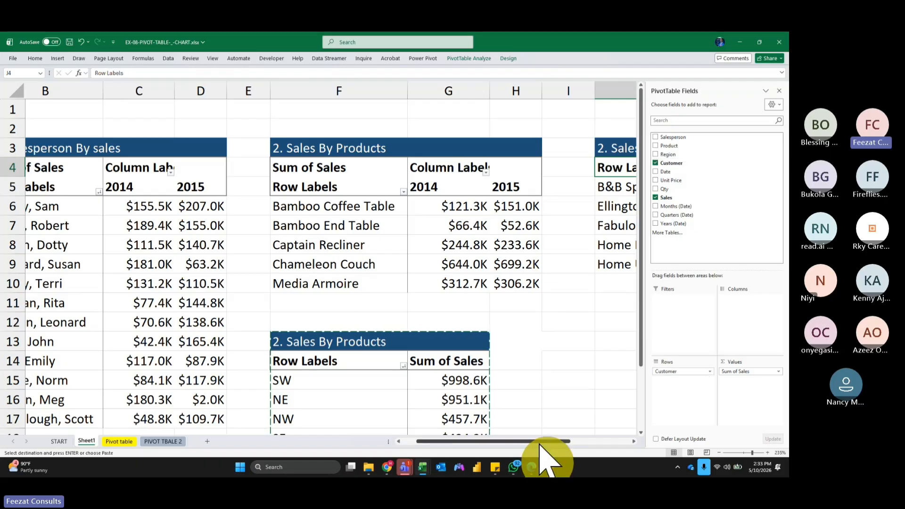
{"action": "left_click_drag", "start_coordinate": [536, 442], "coordinate": [643, 444]}
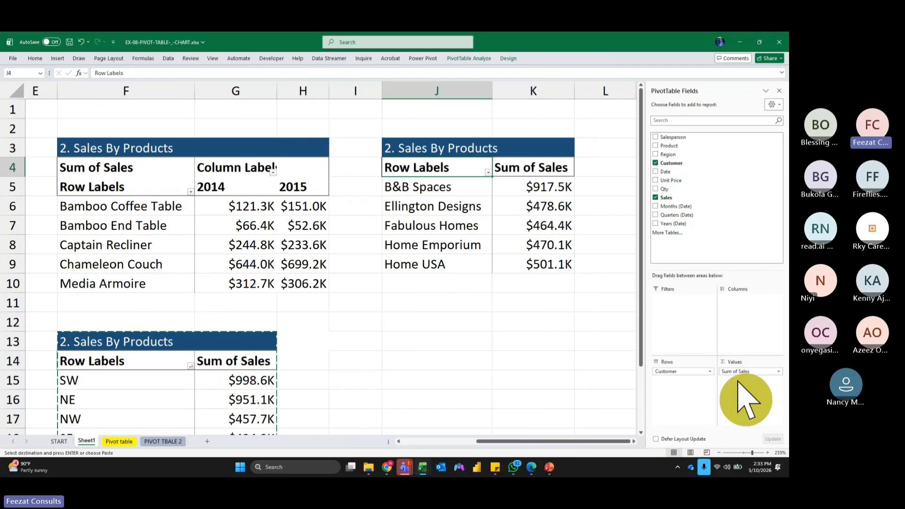
Change the title in F13 to "3. Sales By Region".
{"action": "left_click", "coordinate": [440, 143]}
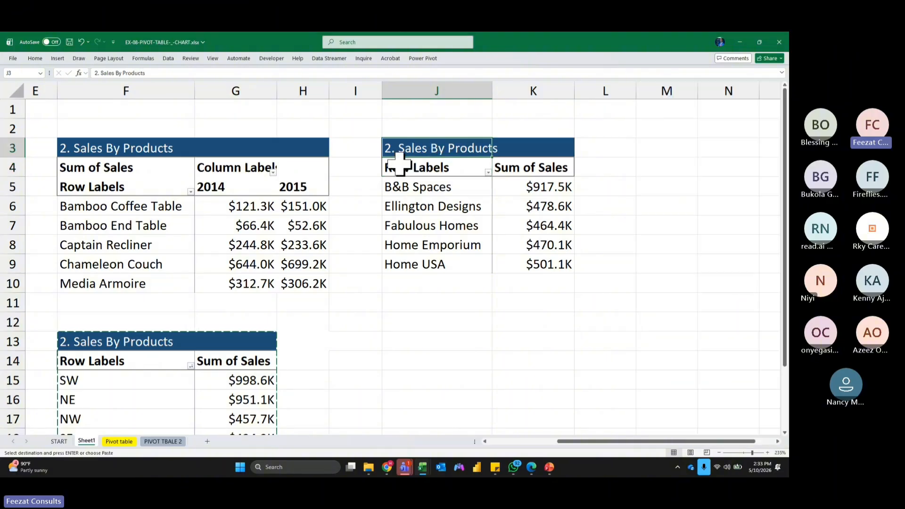
{"action": "left_click", "coordinate": [137, 343]}
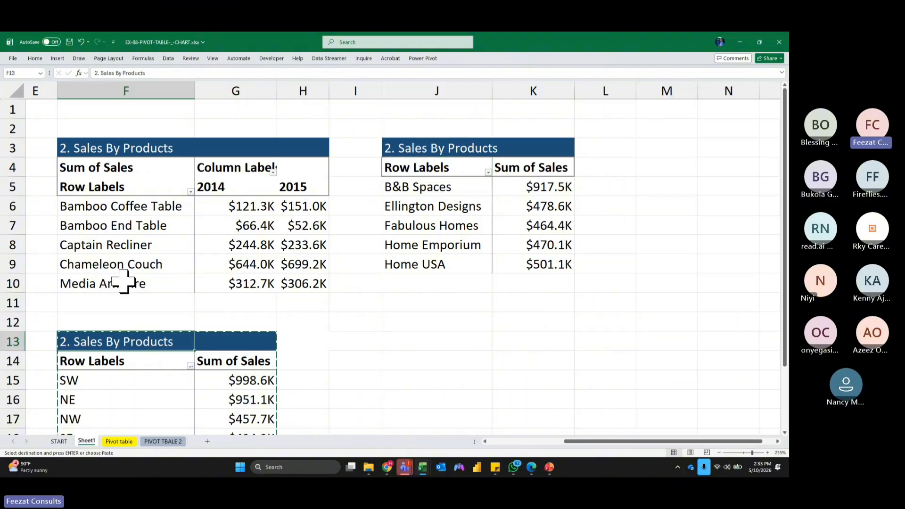
{"action": "left_click", "coordinate": [96, 73]}
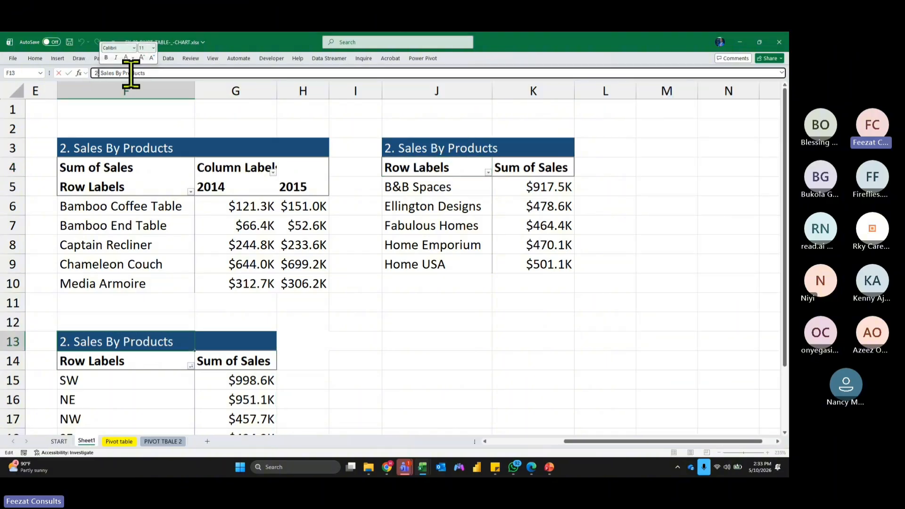
{"action": "key", "text": "BackSpace"}
{"action": "type", "text": "3"}
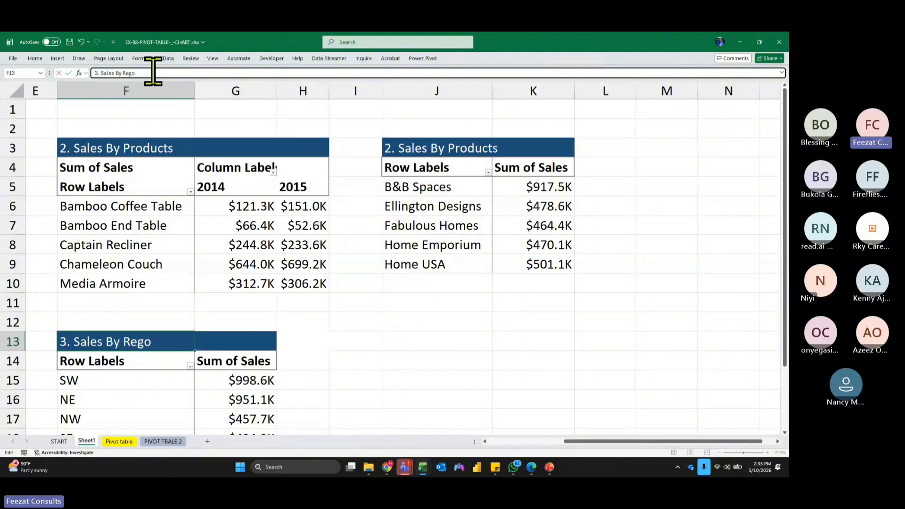
{"action": "type", "text": "n"}
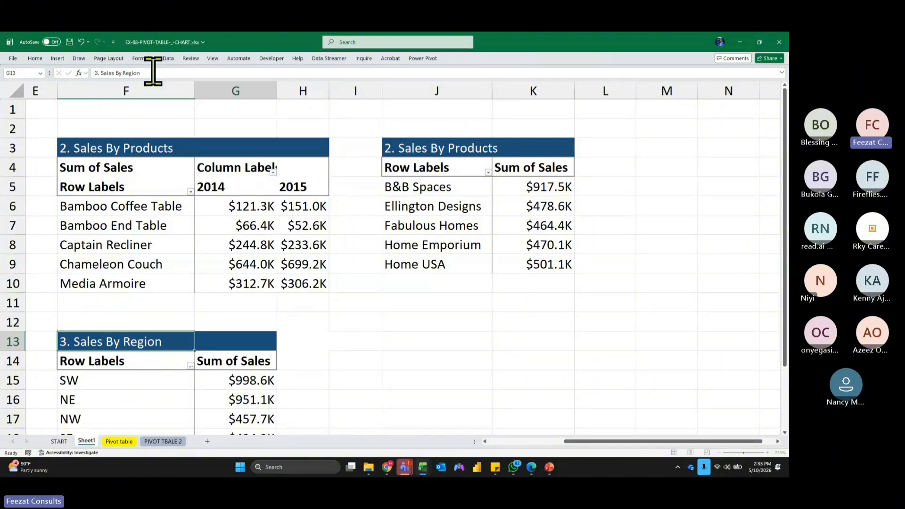
{"action": "key", "text": "Return"}
Change the title in J3 to "4. Sales By Customers" and close the PivotTable field list.
{"action": "left_click_drag", "start_coordinate": [477, 210], "coordinate": [471, 226]}
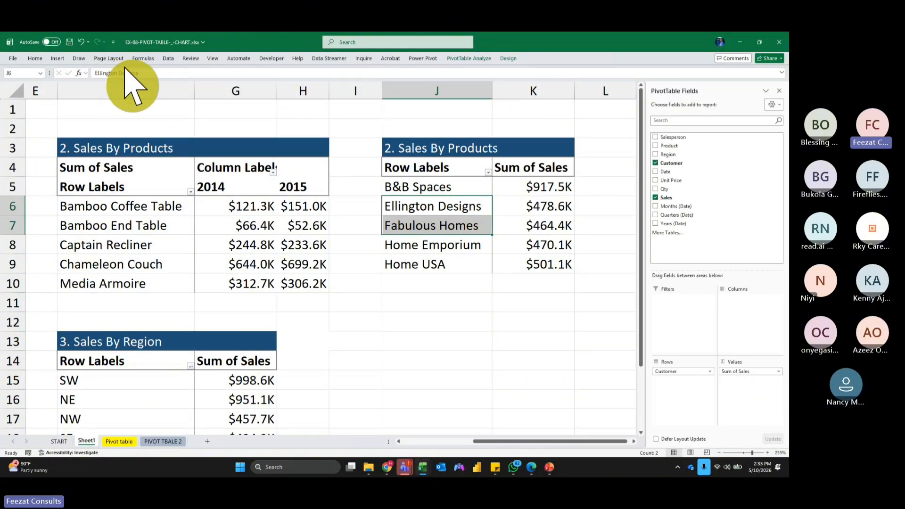
{"action": "left_click", "coordinate": [434, 148]}
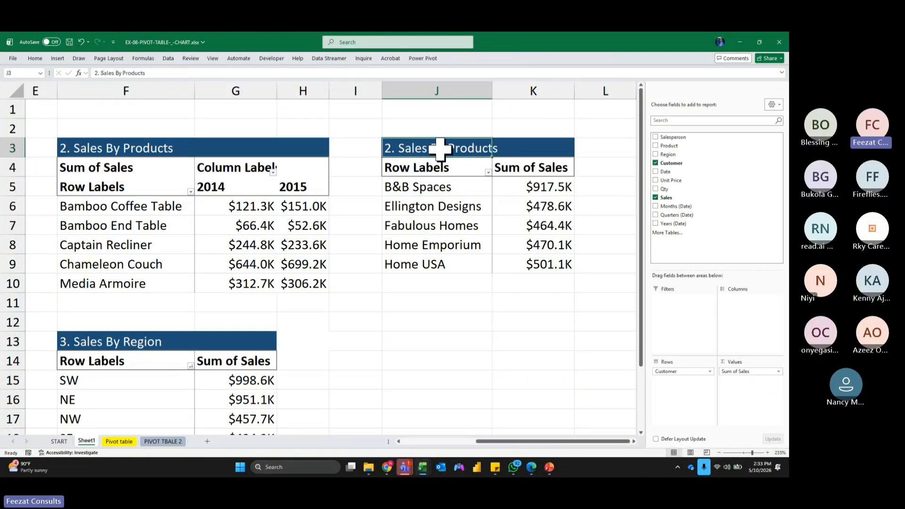
{"action": "left_click", "coordinate": [97, 73]}
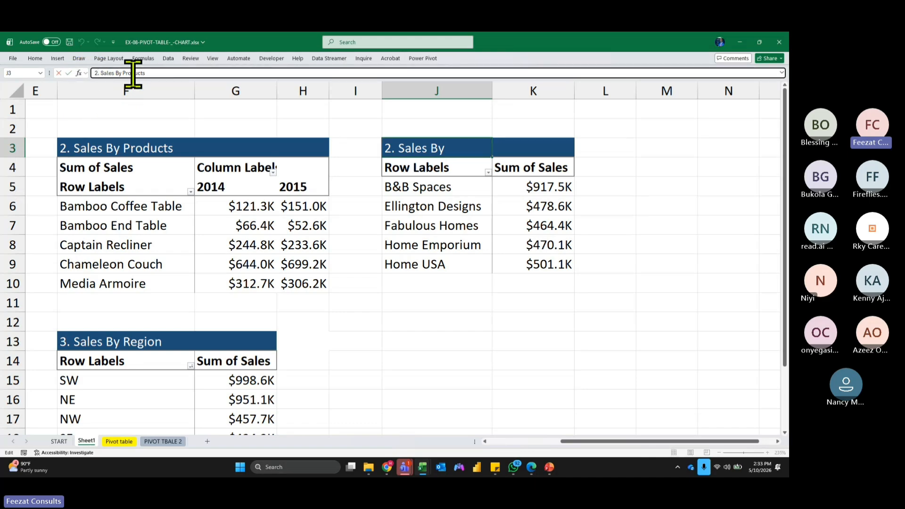
{"action": "key", "text": "BackSpace"}
{"action": "type", "text": "4"}
{"action": "left_click", "coordinate": [150, 73]}
{"action": "key", "text": "BackSpace"}
{"action": "key", "text": "BackSpace"}
{"action": "key", "text": "BackSpace"}
{"action": "key", "text": "BackSpace"}
{"action": "key", "text": "BackSpace"}
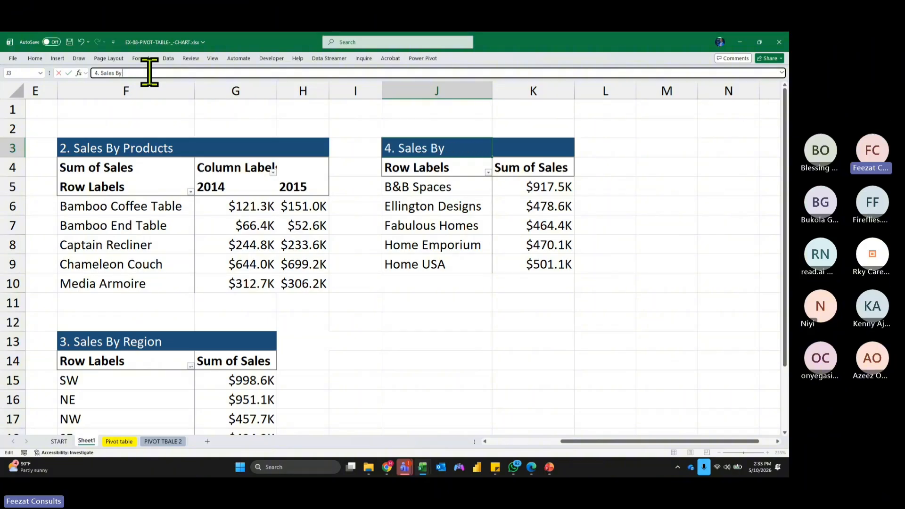
{"action": "type", "text": "Customer"}
{"action": "type", "text": "s"}
{"action": "key", "text": "Return"}
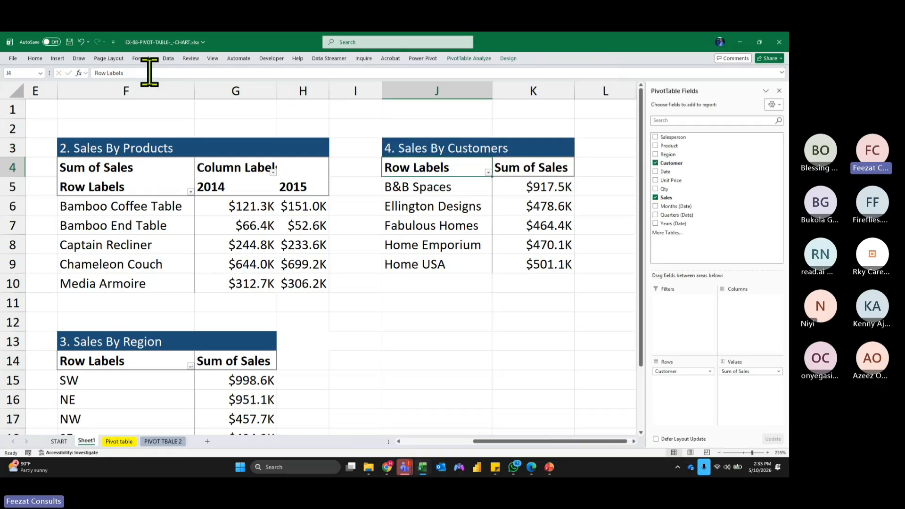
{"action": "left_click", "coordinate": [779, 90]}
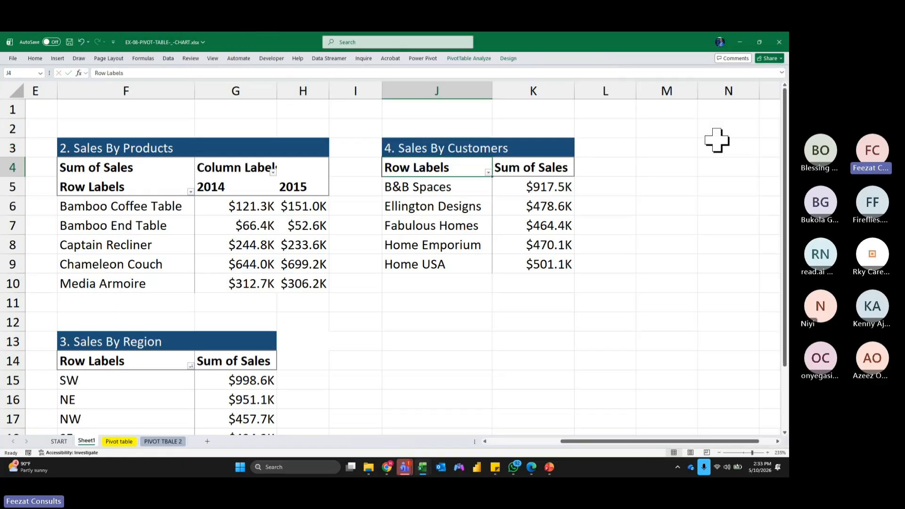
{"action": "left_click", "coordinate": [649, 342]}
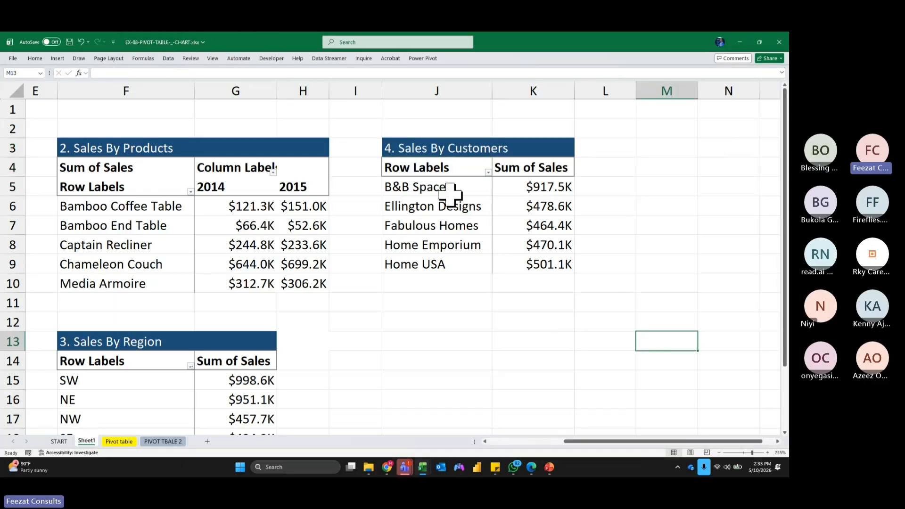
Copy the titled customer PivotTable in J3:K9 to M3.
{"action": "left_click_drag", "start_coordinate": [424, 148], "coordinate": [527, 259]}
{"action": "key", "text": "ctrl+c"}
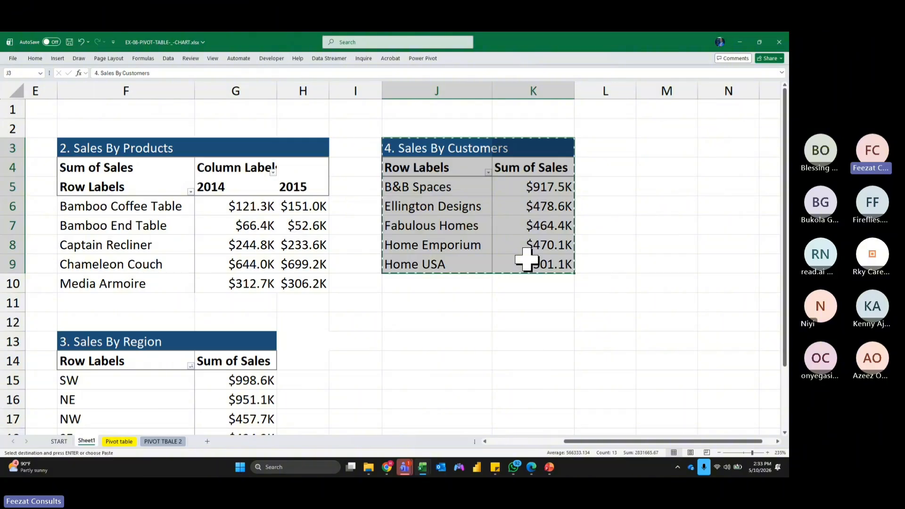
{"action": "left_click", "coordinate": [659, 147]}
{"action": "key", "text": "ctrl+v"}
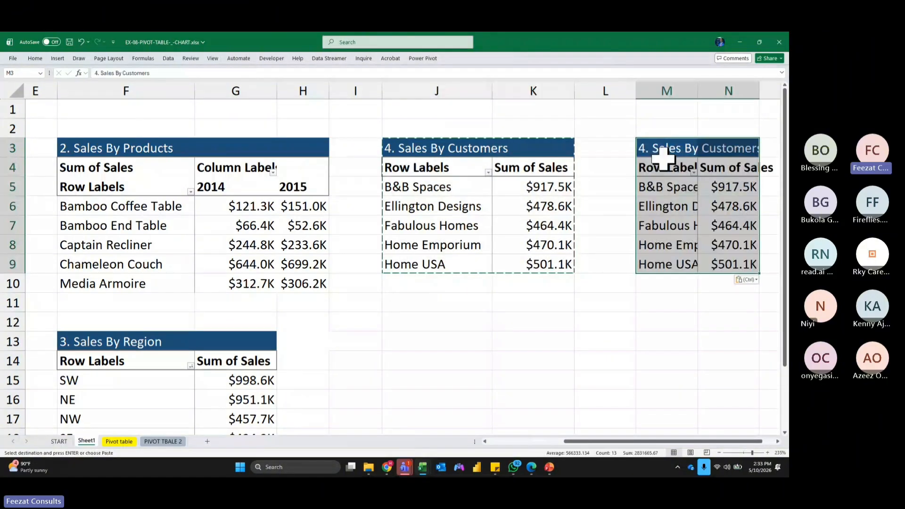
{"action": "scroll", "coordinate": [620, 441], "scroll_direction": "right", "scroll_amount": 1}
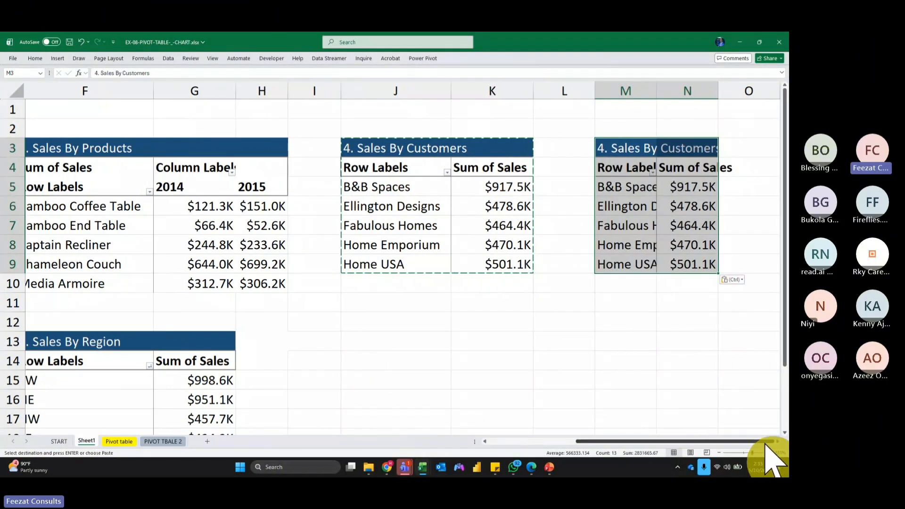
{"action": "scroll", "coordinate": [778, 445], "scroll_direction": "right", "scroll_amount": 2}
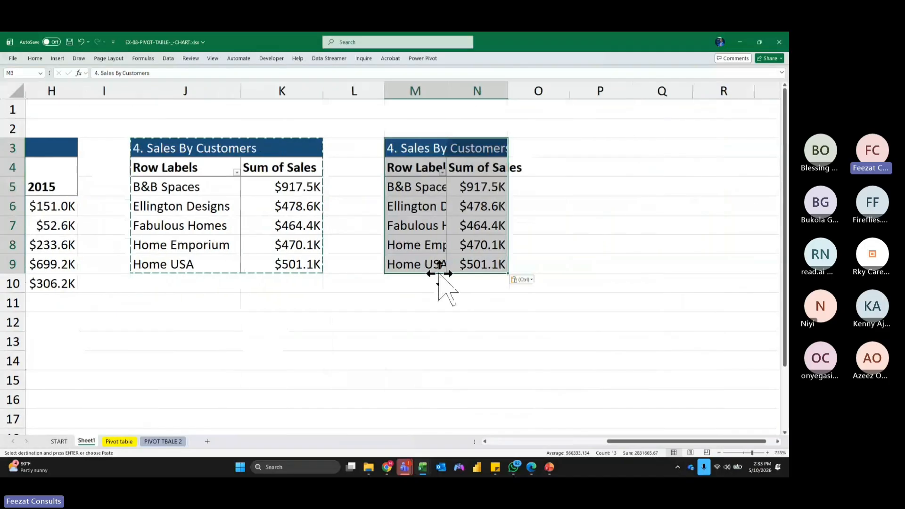
{"action": "left_click", "coordinate": [432, 244]}
{"action": "right_click", "coordinate": [421, 205]}
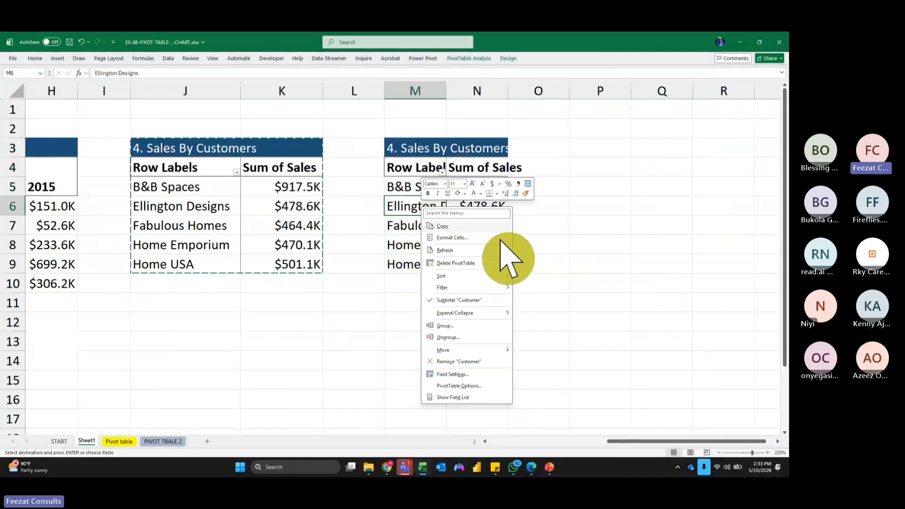
{"action": "key", "text": "Escape"}
{"action": "key", "text": "Escape"}
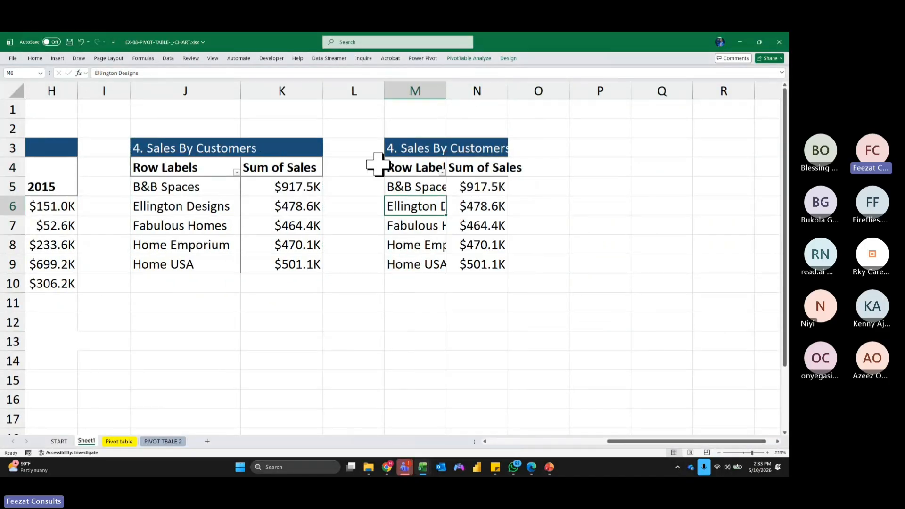
{"action": "left_click_drag", "start_coordinate": [394, 147], "coordinate": [479, 256]}
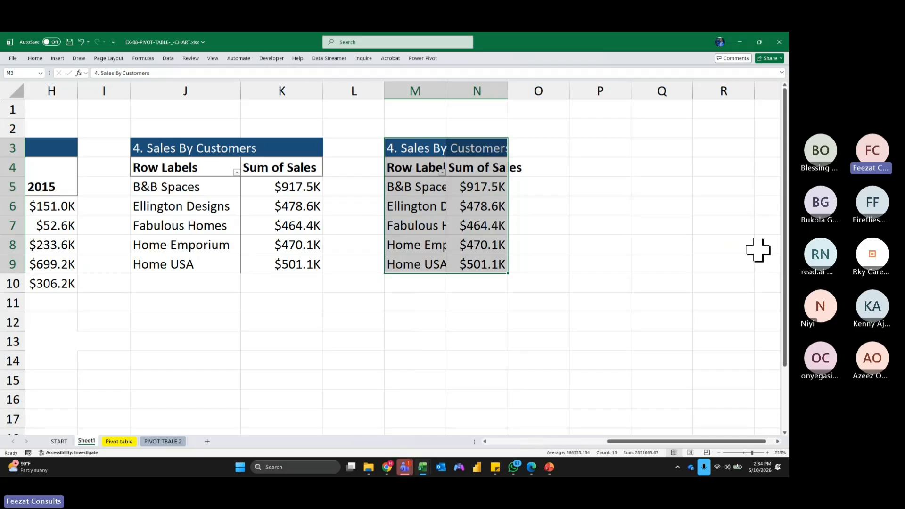
Rebuild the PivotTable at M4 with Months (Date) instead of Customer as rows and Years (Date) as columns, and narrow column N.
{"action": "left_click", "coordinate": [415, 208]}
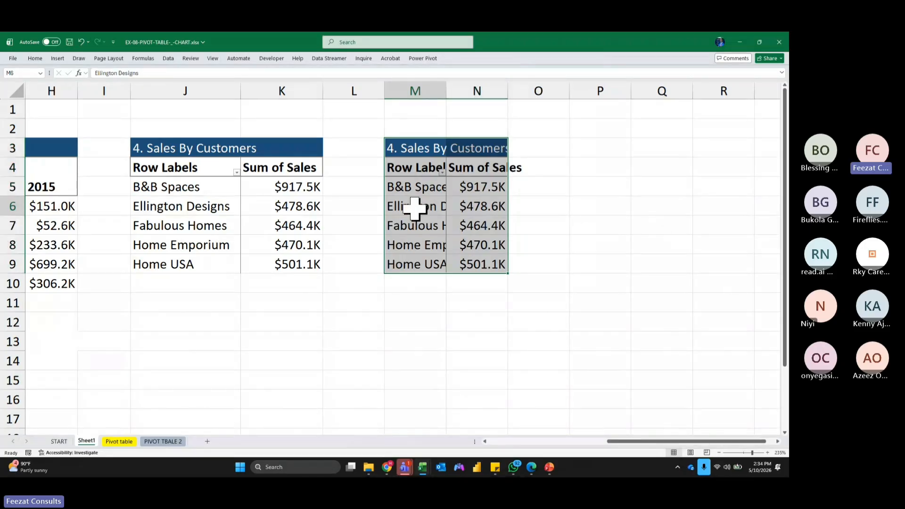
{"action": "right_click", "coordinate": [415, 208]}
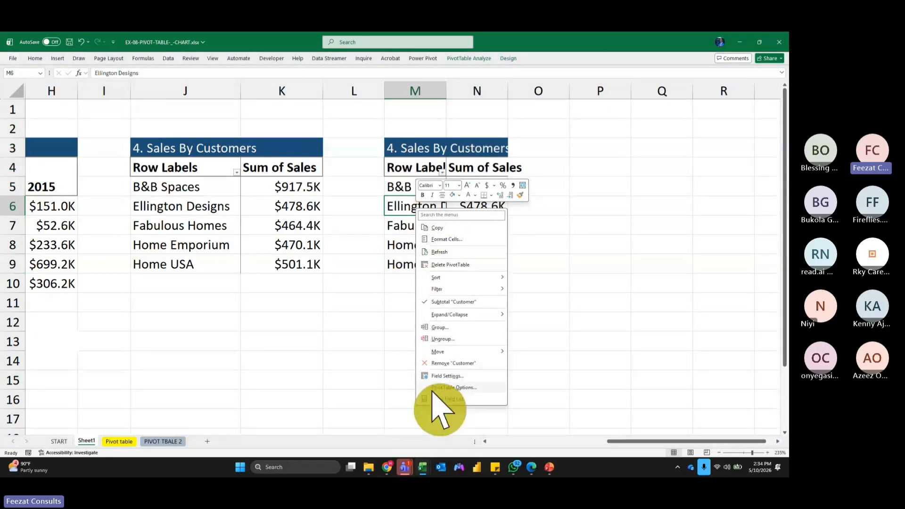
{"action": "left_click", "coordinate": [464, 399]}
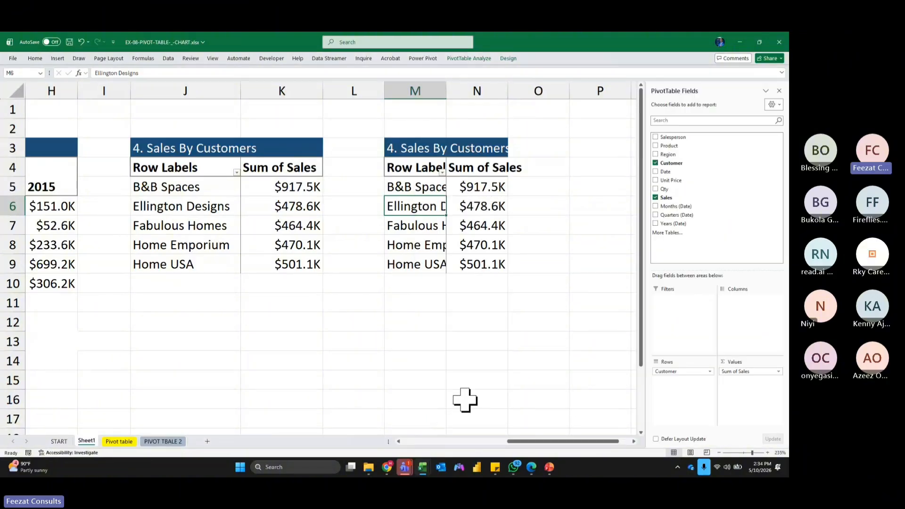
{"action": "left_click_drag", "start_coordinate": [683, 372], "coordinate": [567, 369]}
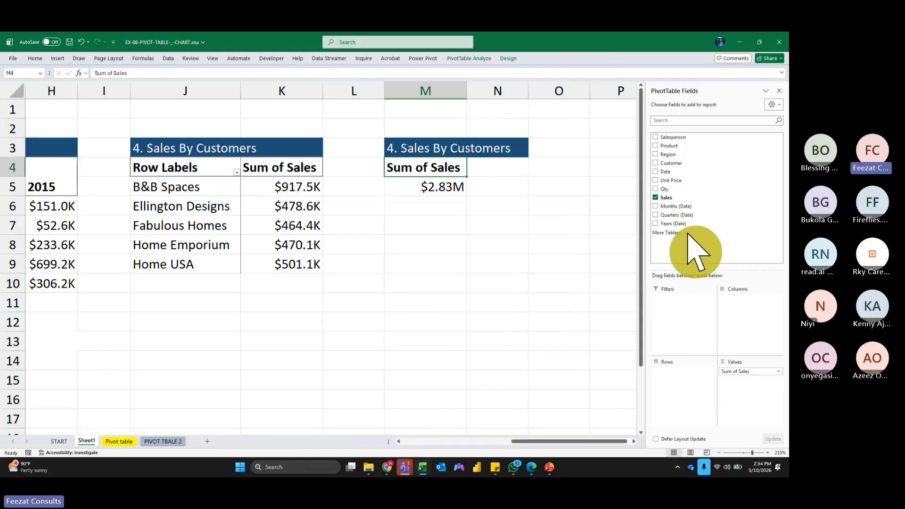
{"action": "left_click_drag", "start_coordinate": [673, 206], "coordinate": [673, 380]}
{"action": "left_click_drag", "start_coordinate": [663, 231], "coordinate": [752, 316]}
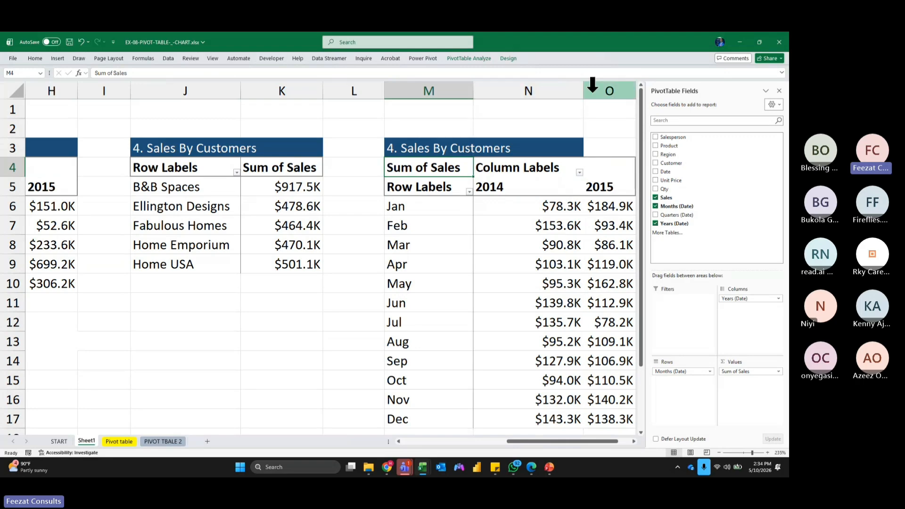
{"action": "left_click_drag", "start_coordinate": [583, 90], "coordinate": [553, 94]}
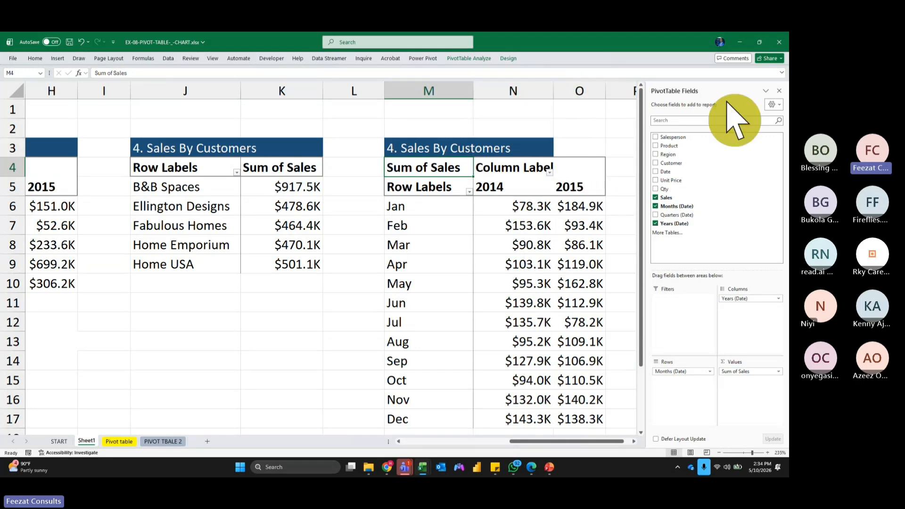
{"action": "left_click", "coordinate": [778, 90]}
Change the title in M3 to "5. Sales Trend".
{"action": "left_click", "coordinate": [431, 147]}
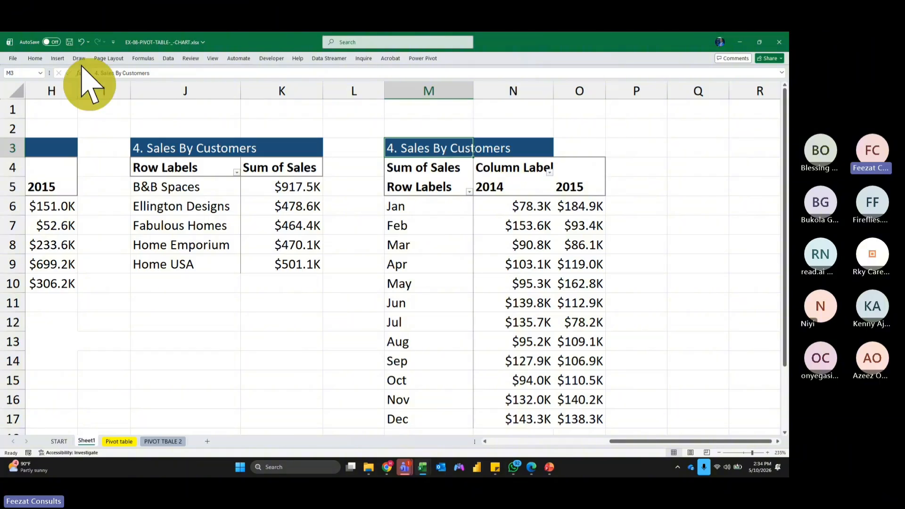
{"action": "left_click_drag", "start_coordinate": [98, 74], "coordinate": [80, 75]}
{"action": "type", "text": "5"}
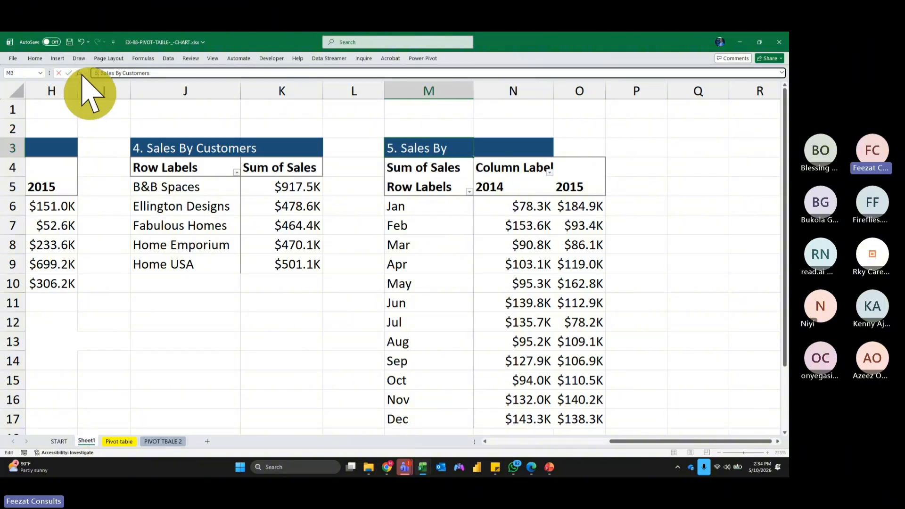
{"action": "left_click_drag", "start_coordinate": [196, 74], "coordinate": [115, 74]}
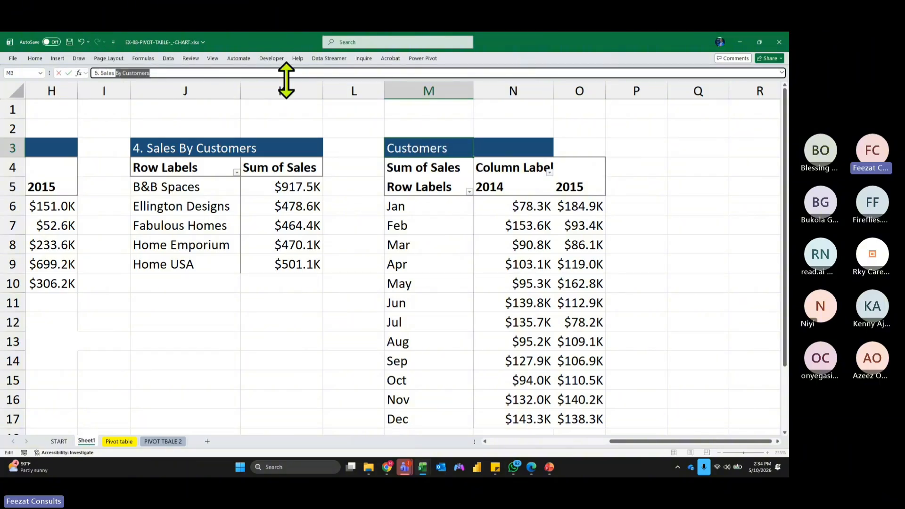
{"action": "type", "text": "Trend"}
{"action": "key", "text": "Return"}
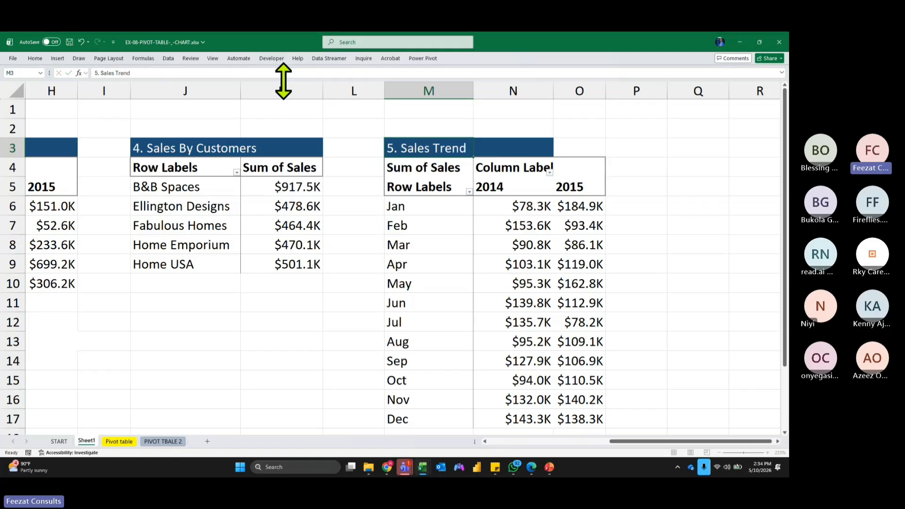
Review all five titled pivot tables together on Sheet1.
{"action": "left_click", "coordinate": [680, 296]}
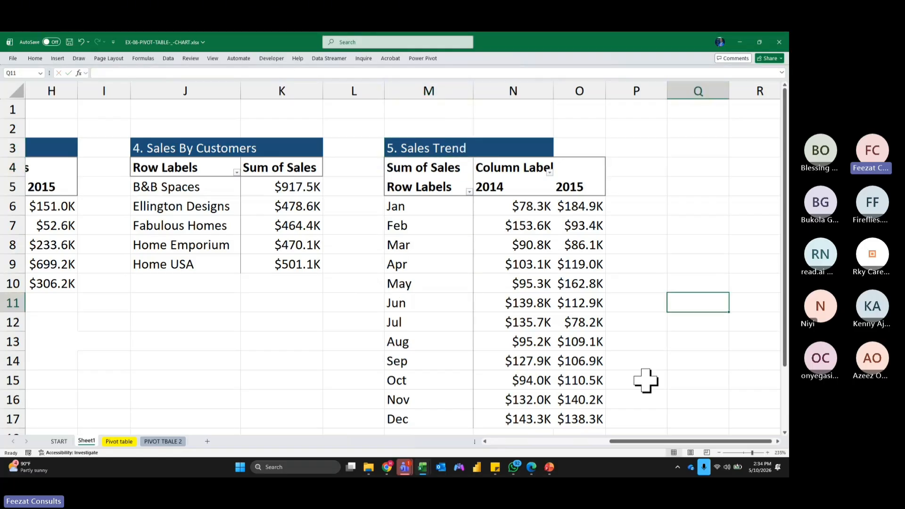
{"action": "left_click_drag", "start_coordinate": [624, 441], "coordinate": [492, 439]}
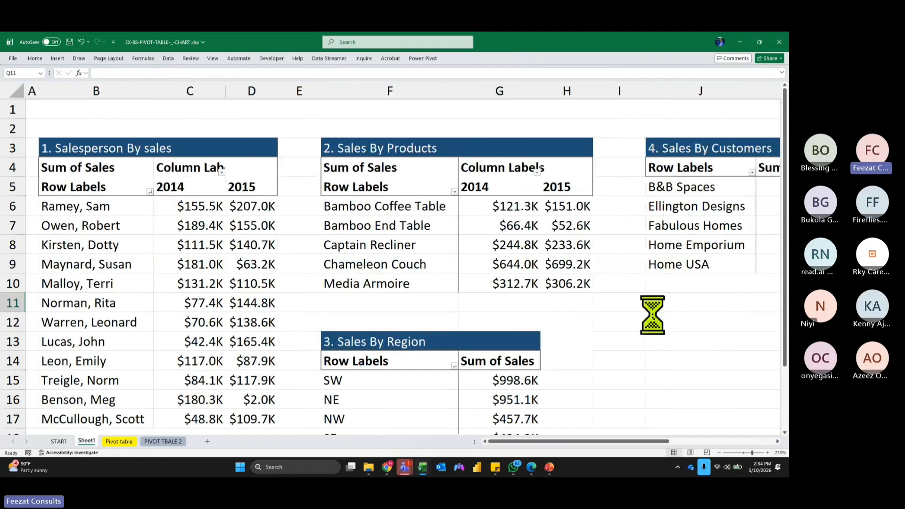
{"action": "scroll", "coordinate": [652, 316], "scroll_direction": "down", "scroll_amount": 5}
{"action": "scroll", "coordinate": [651, 317], "scroll_direction": "down", "scroll_amount": 2}
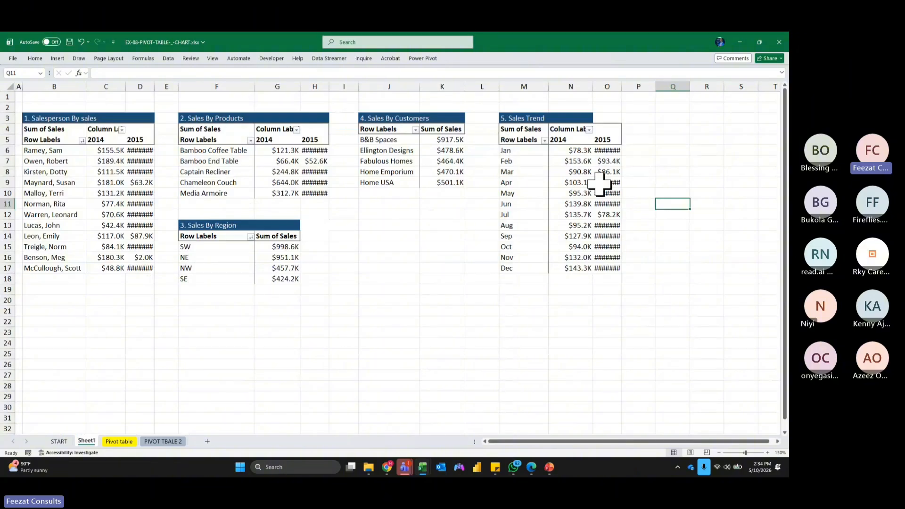
{"action": "scroll", "coordinate": [681, 250], "scroll_direction": "up", "scroll_amount": 1}
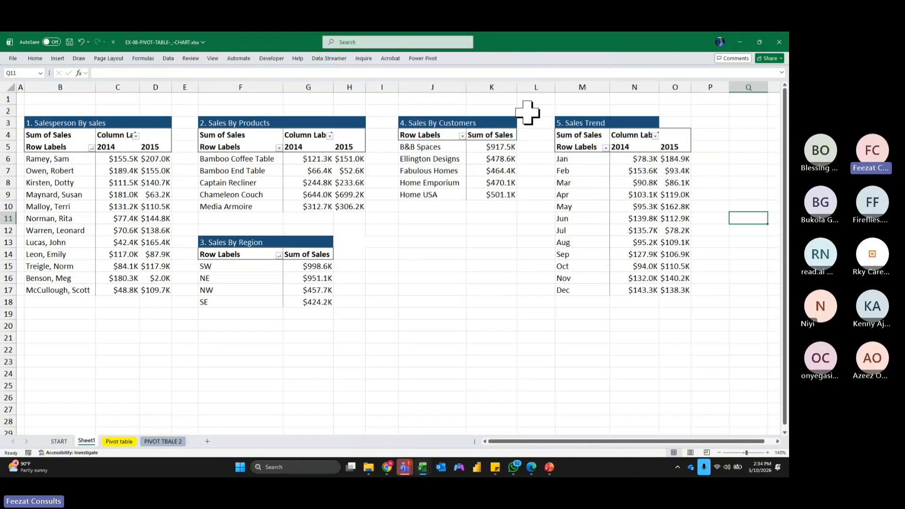
Move the titled Sales Trend PivotTable from M3:O17 to J13, below the customer PivotTable.
{"action": "left_click_drag", "start_coordinate": [558, 122], "coordinate": [664, 293]}
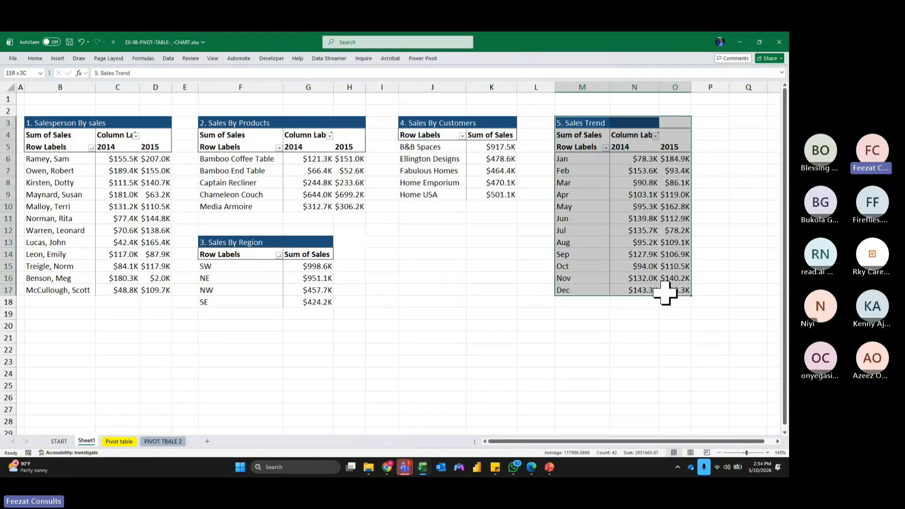
{"action": "key", "text": "ctrl+c"}
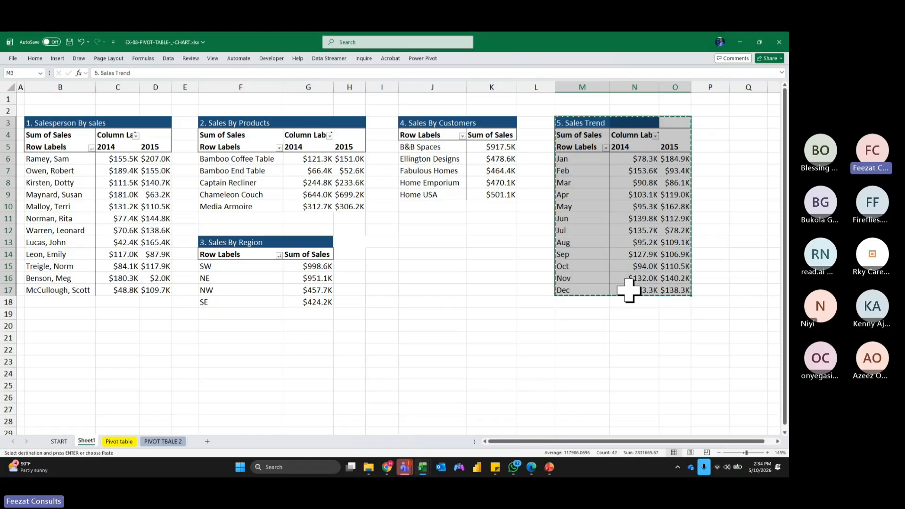
{"action": "left_click", "coordinate": [409, 230]}
{"action": "left_click", "coordinate": [410, 241]}
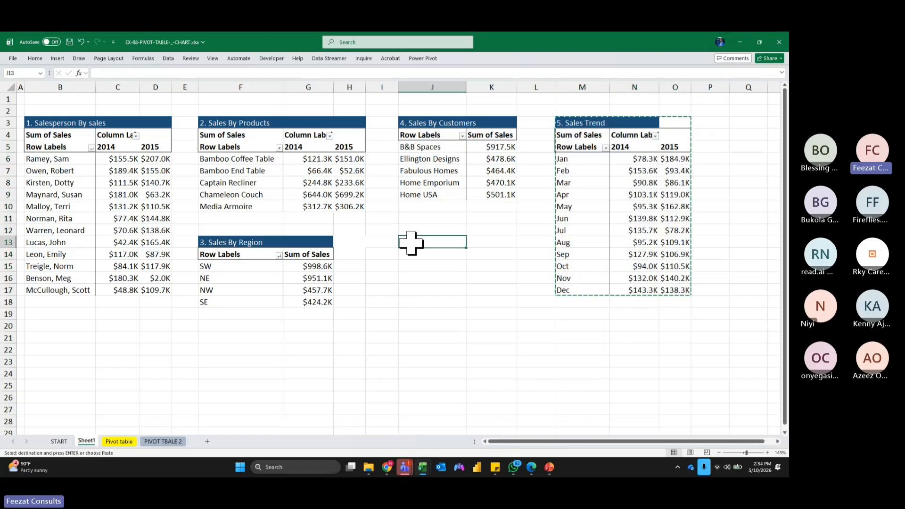
{"action": "key", "text": "ctrl+v"}
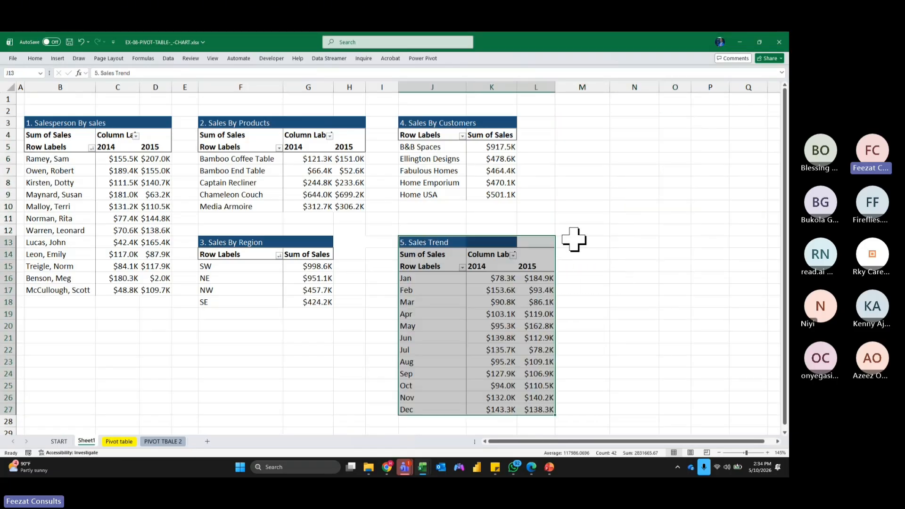
Fill the Sales Trend title row J13:L13 with the dark blue used for the other titles.
{"action": "left_click", "coordinate": [529, 241]}
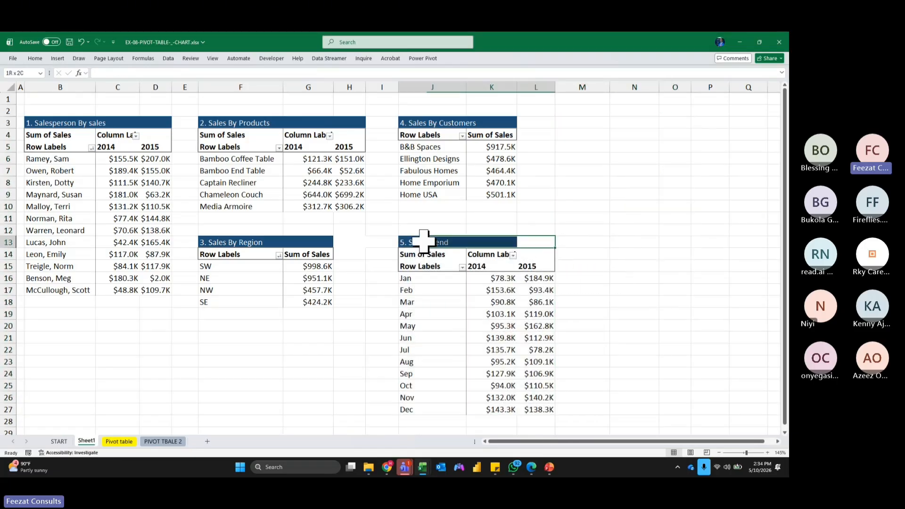
{"action": "left_click", "coordinate": [35, 58]}
{"action": "left_click", "coordinate": [149, 87]}
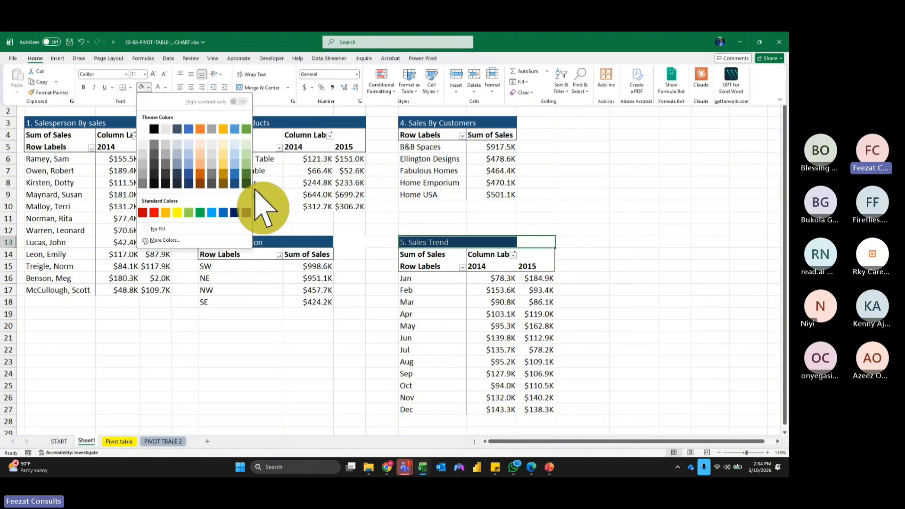
{"action": "left_click", "coordinate": [235, 184]}
{"action": "left_click", "coordinate": [653, 207]}
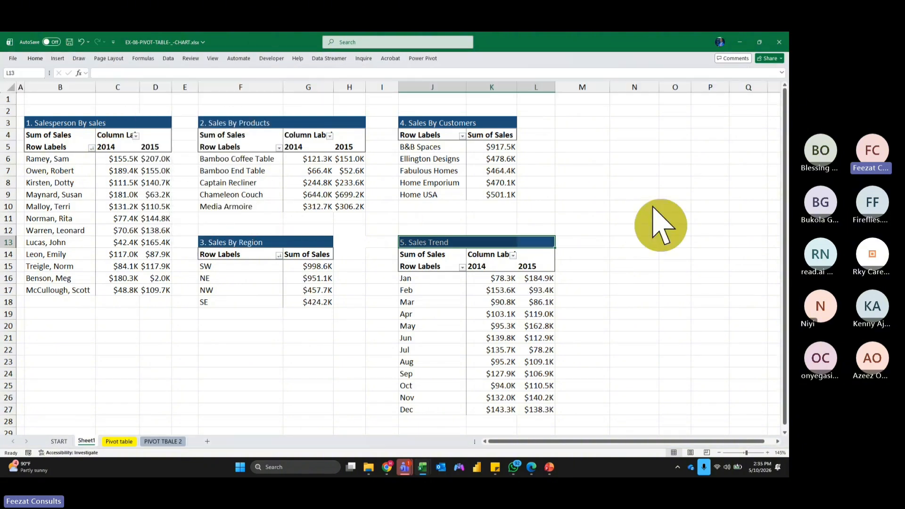
{"action": "left_click", "coordinate": [636, 84]}
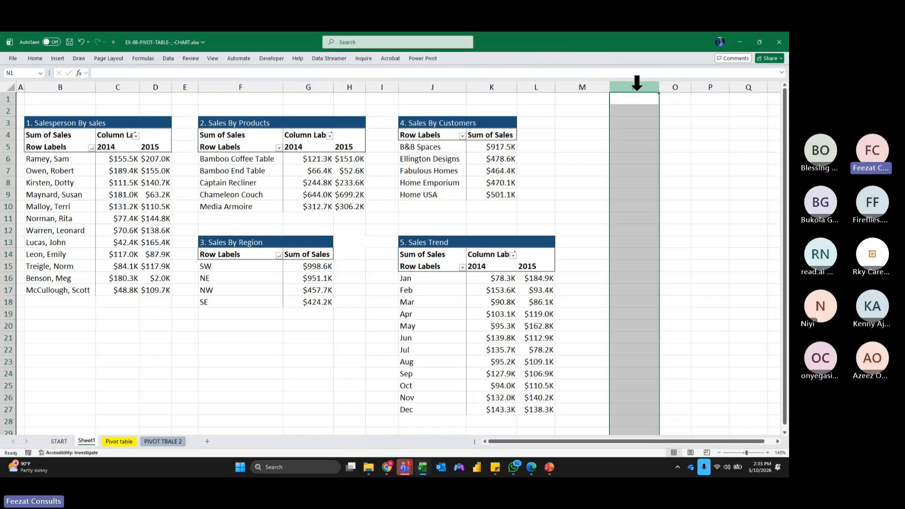
{"action": "left_click", "coordinate": [631, 84]}
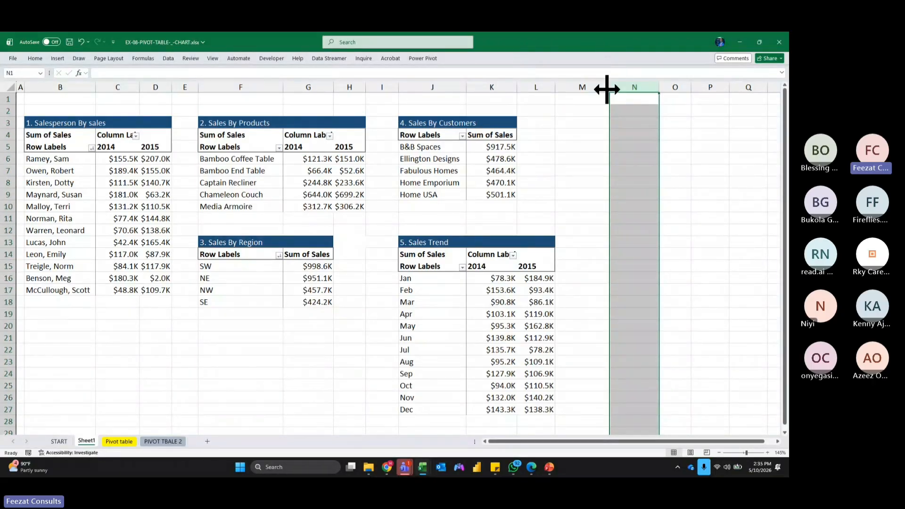
{"action": "left_click", "coordinate": [587, 84]}
Hide the gridlines on Sheet1.
{"action": "left_click", "coordinate": [219, 361]}
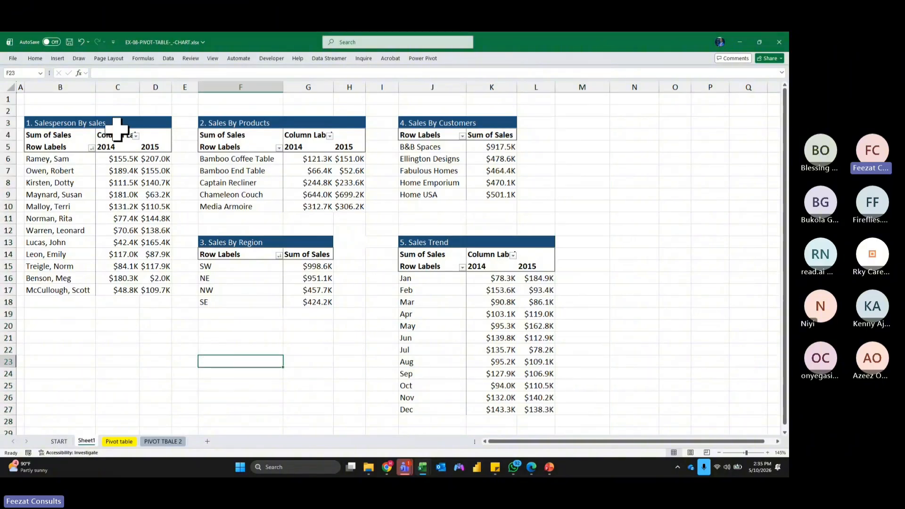
{"action": "left_click", "coordinate": [213, 58]}
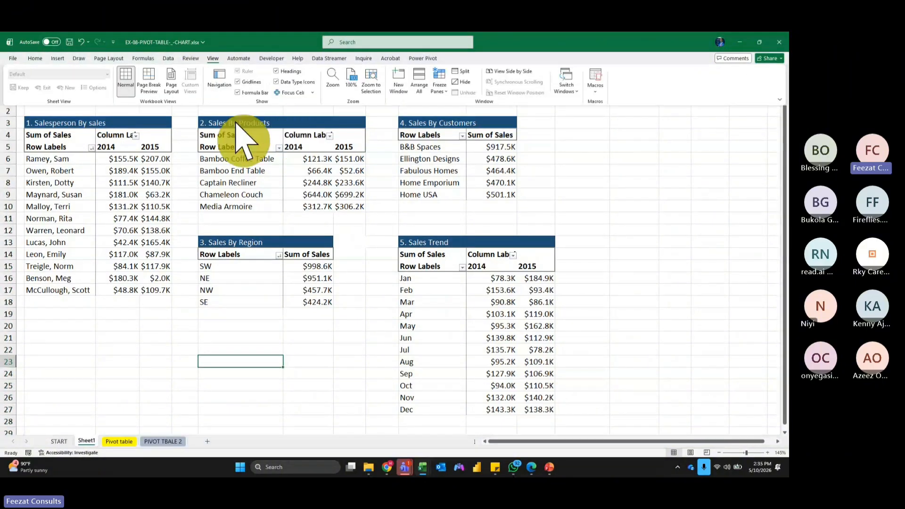
{"action": "left_click", "coordinate": [704, 231]}
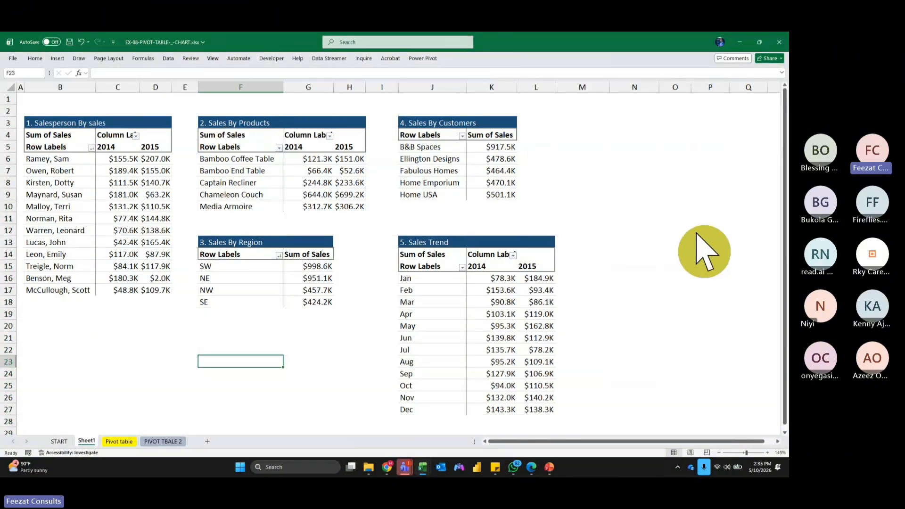
{"action": "left_click", "coordinate": [709, 240]}
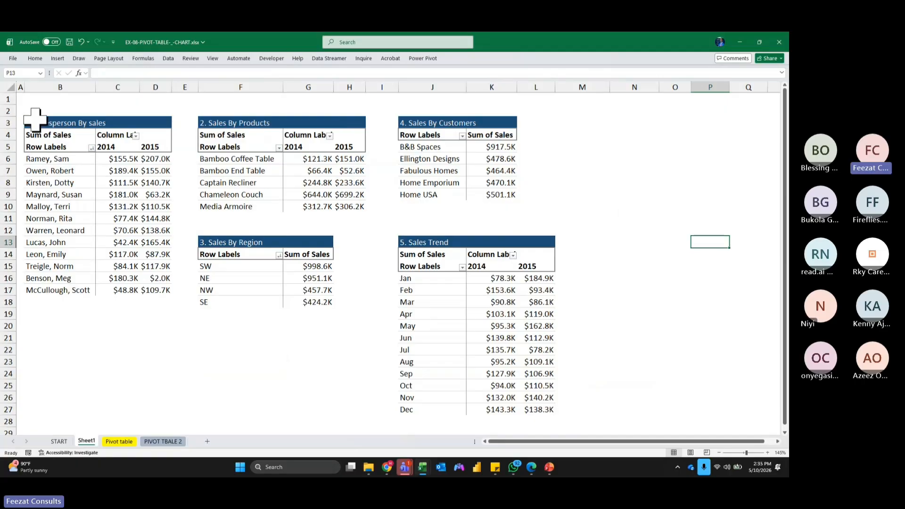
Try all borders on the whole salesperson block B3:D17 including its title, and undo them.
{"action": "left_click_drag", "start_coordinate": [33, 122], "coordinate": [162, 291]}
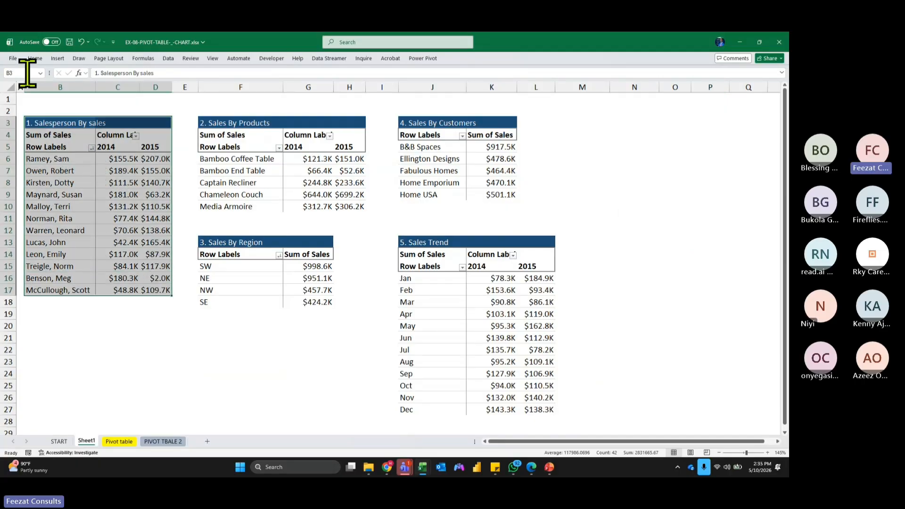
{"action": "left_click", "coordinate": [35, 58]}
{"action": "left_click", "coordinate": [130, 88]}
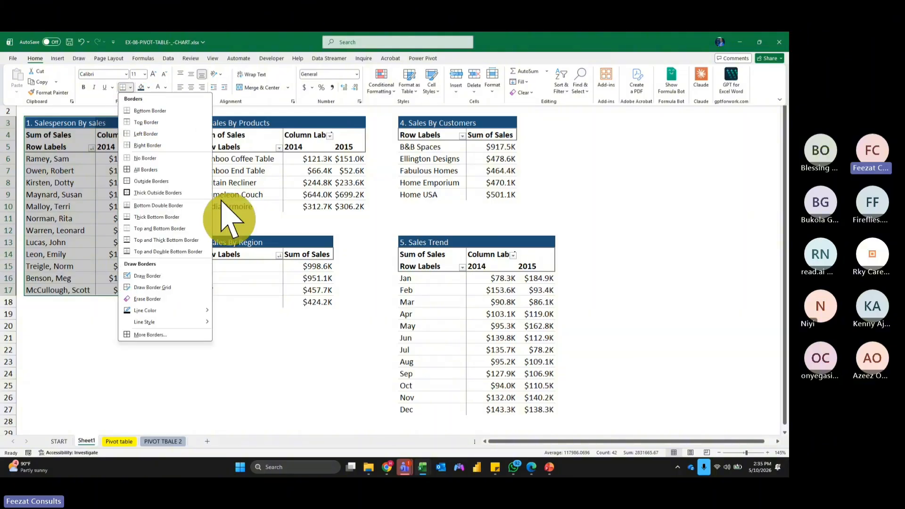
{"action": "left_click", "coordinate": [155, 179]}
{"action": "left_click", "coordinate": [211, 156]}
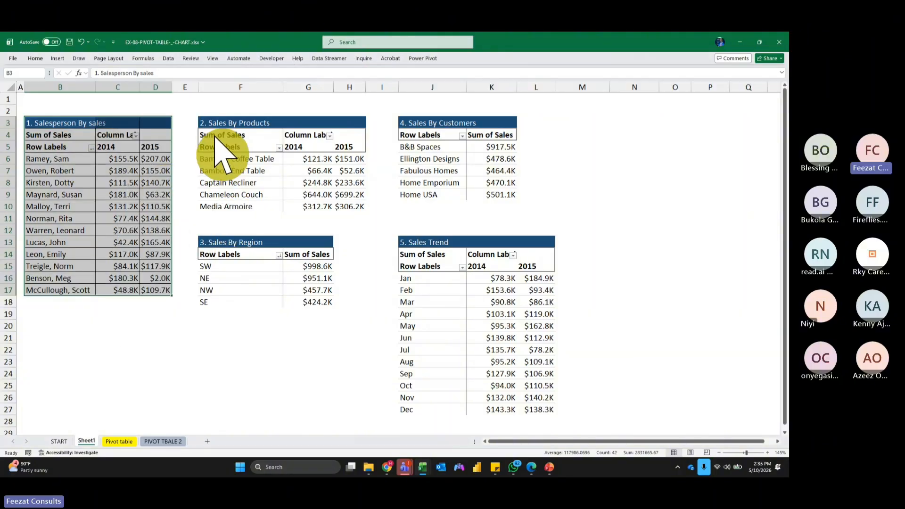
{"action": "left_click_drag", "start_coordinate": [208, 122], "coordinate": [358, 204]}
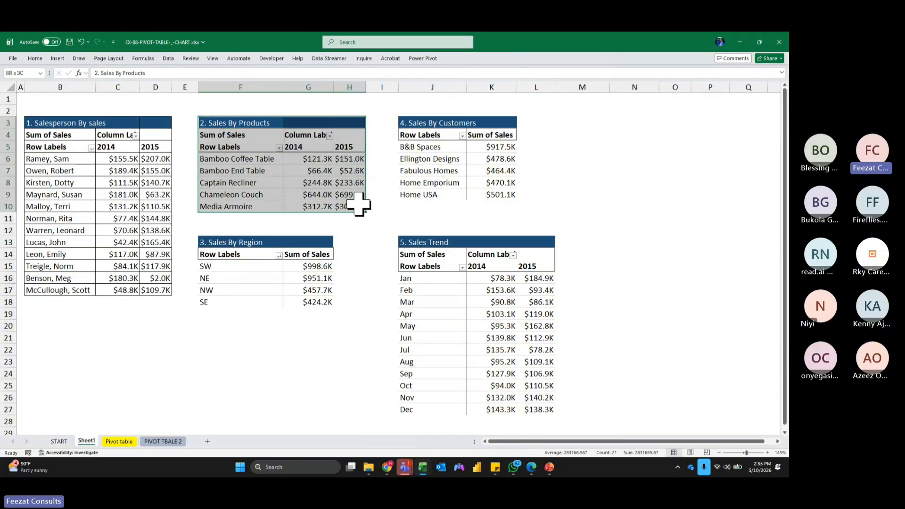
{"action": "key", "text": "ctrl+z"}
{"action": "left_click", "coordinate": [220, 338]}
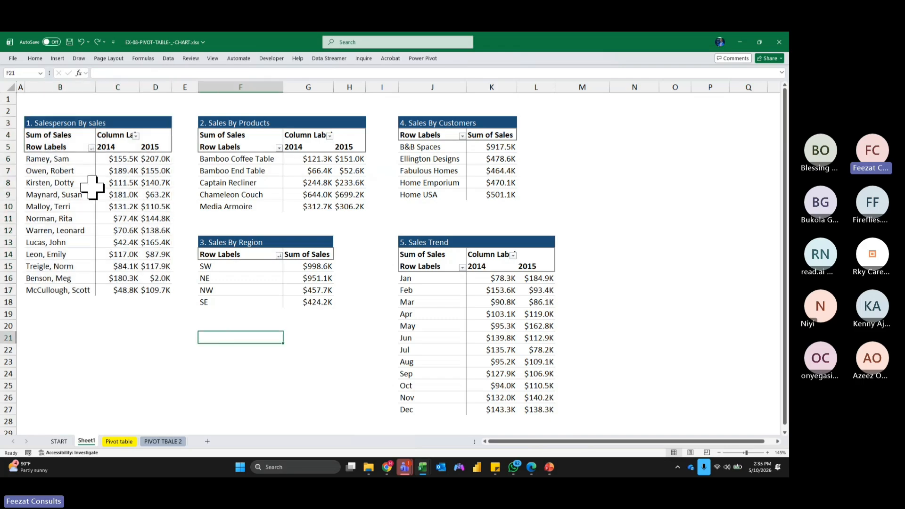
Apply all borders to the salesperson PivotTable's labels and values in B5:D17.
{"action": "left_click_drag", "start_coordinate": [40, 146], "coordinate": [156, 290]}
{"action": "left_click", "coordinate": [35, 58]}
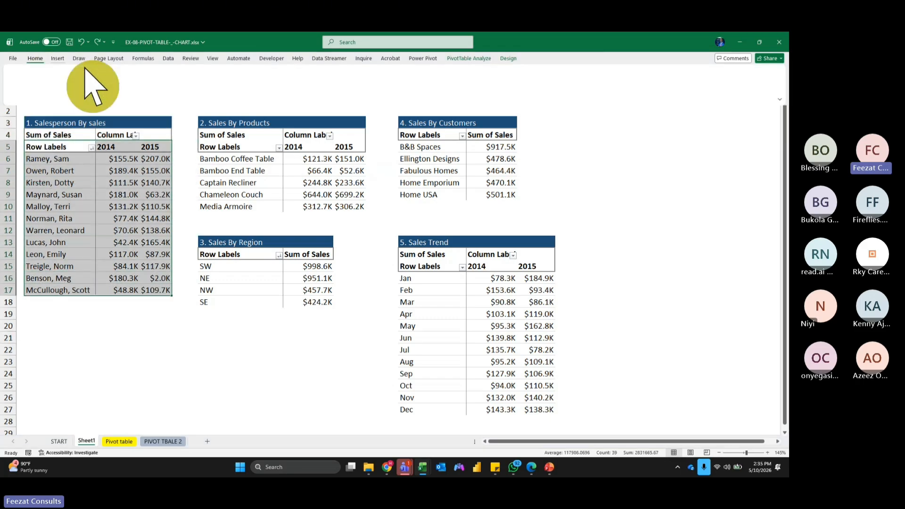
{"action": "left_click", "coordinate": [123, 87]}
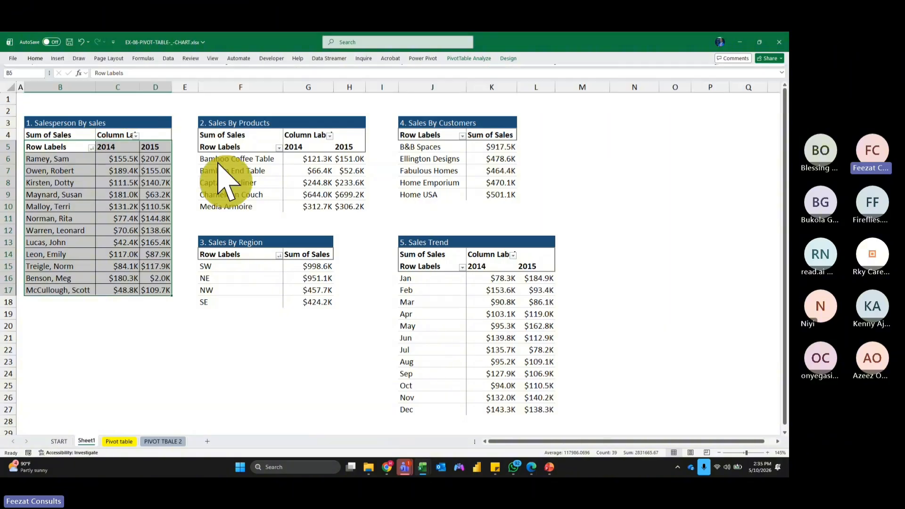
{"action": "left_click", "coordinate": [237, 167]}
Apply all borders to the product rows F6:H10 of the Sales By Products PivotTable.
{"action": "left_click_drag", "start_coordinate": [210, 143], "coordinate": [341, 204]}
{"action": "left_click", "coordinate": [200, 263]}
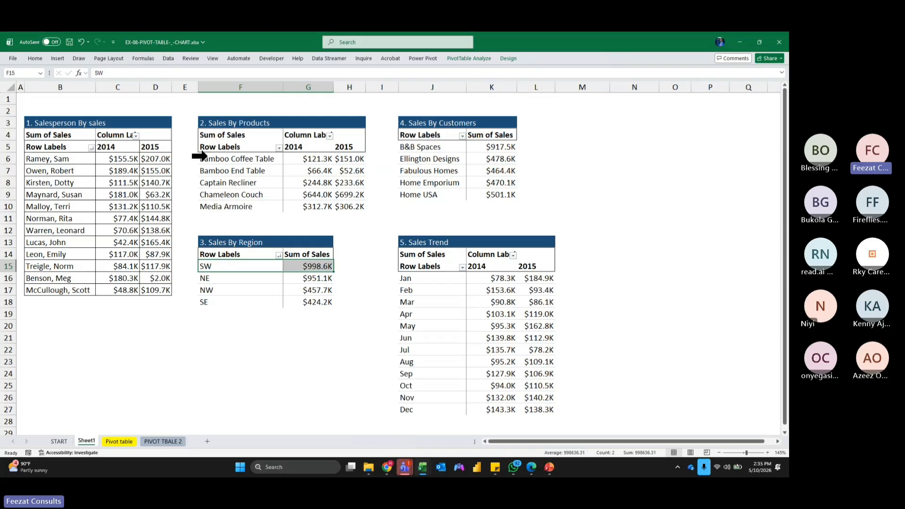
{"action": "left_click_drag", "start_coordinate": [203, 156], "coordinate": [290, 204]}
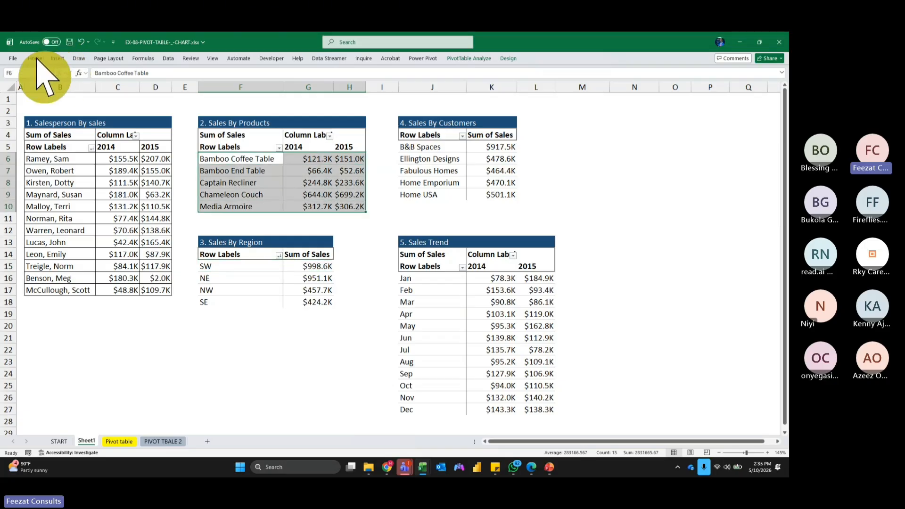
{"action": "left_click", "coordinate": [36, 59]}
{"action": "left_click", "coordinate": [122, 89]}
{"action": "left_click", "coordinate": [438, 143]}
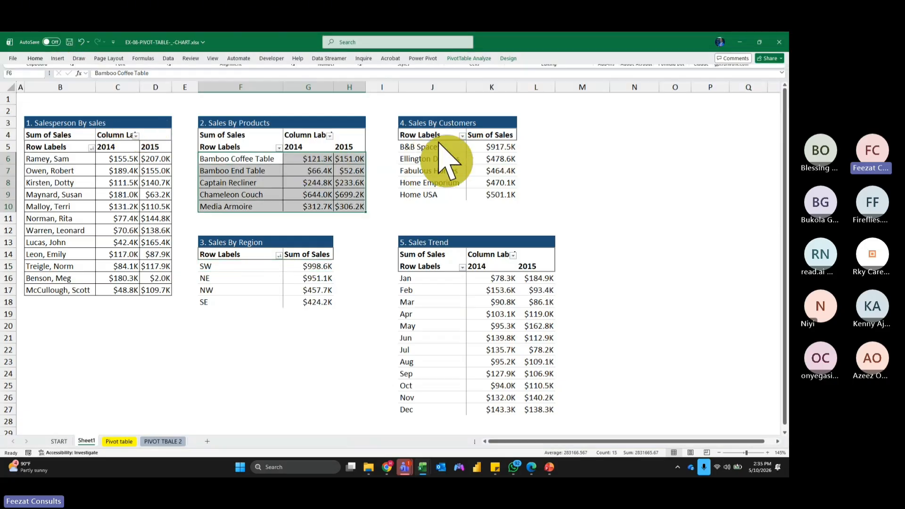
Apply all borders to the customer rows J5:K9 and the monthly Sales Trend rows J16:L27.
{"action": "left_click_drag", "start_coordinate": [422, 147], "coordinate": [499, 195]}
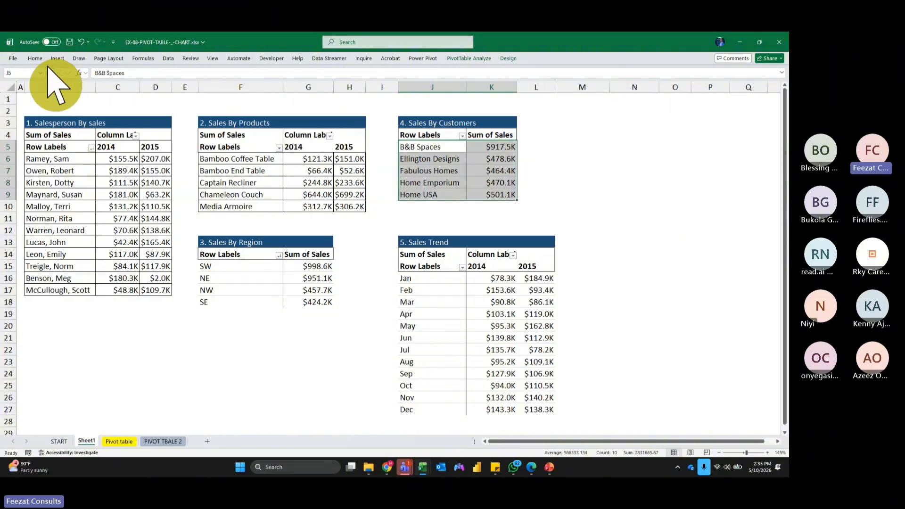
{"action": "left_click", "coordinate": [36, 59]}
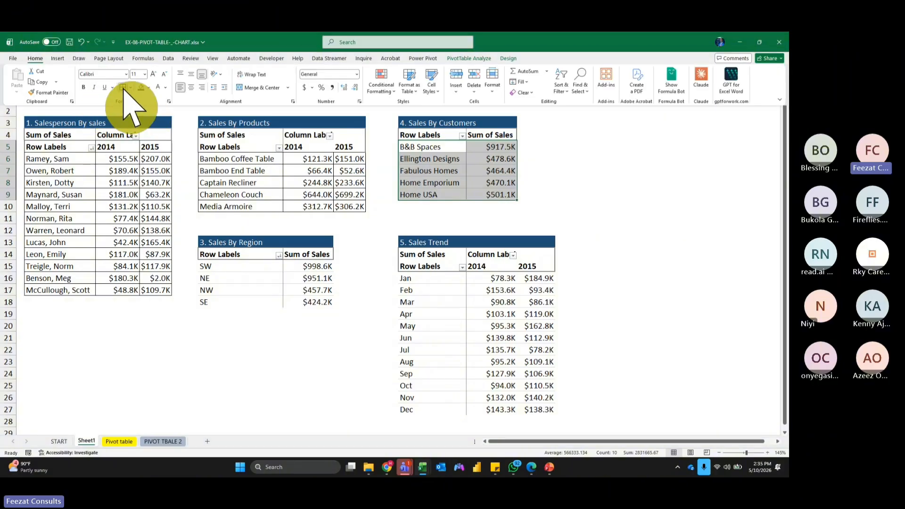
{"action": "left_click", "coordinate": [464, 299]}
{"action": "left_click_drag", "start_coordinate": [409, 282], "coordinate": [548, 409]}
{"action": "left_click", "coordinate": [35, 59]}
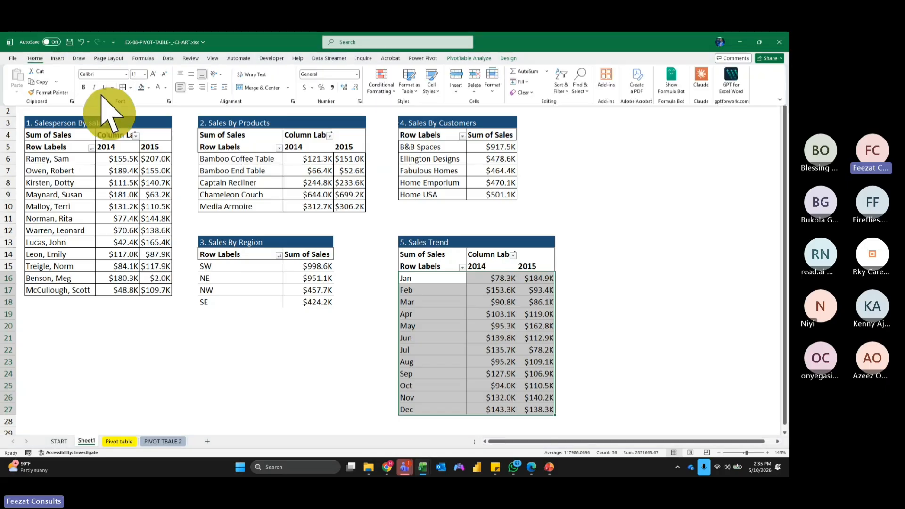
{"action": "left_click", "coordinate": [123, 89]}
Apply all borders to the region rows F15:G18 of the Sales By Region PivotTable.
{"action": "left_click", "coordinate": [271, 288]}
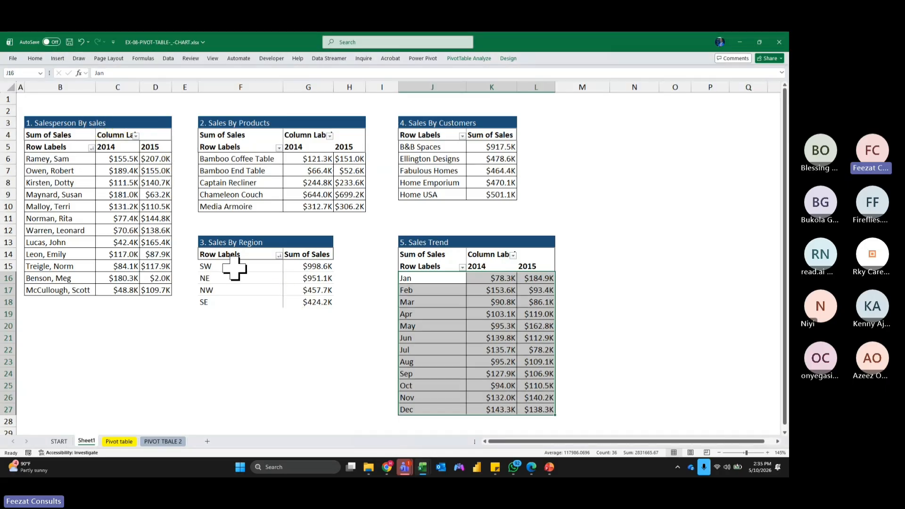
{"action": "left_click_drag", "start_coordinate": [234, 268], "coordinate": [277, 303]}
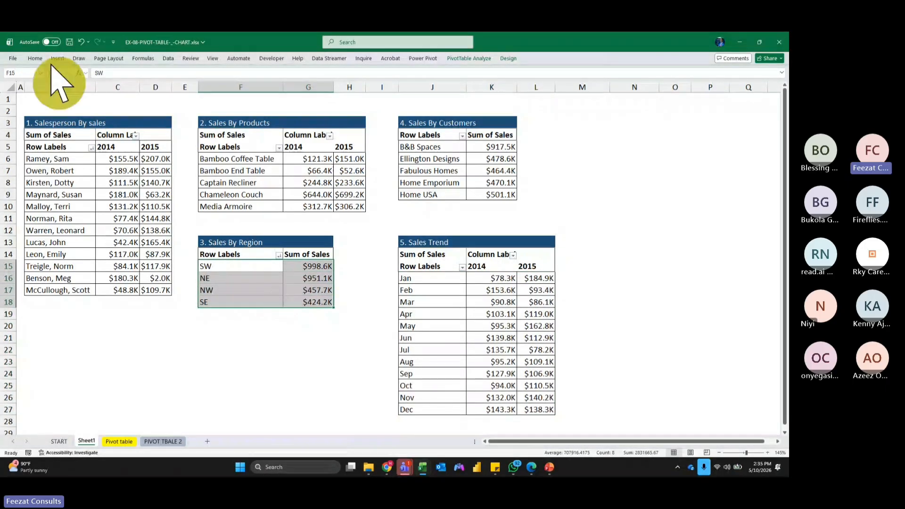
{"action": "left_click", "coordinate": [35, 59]}
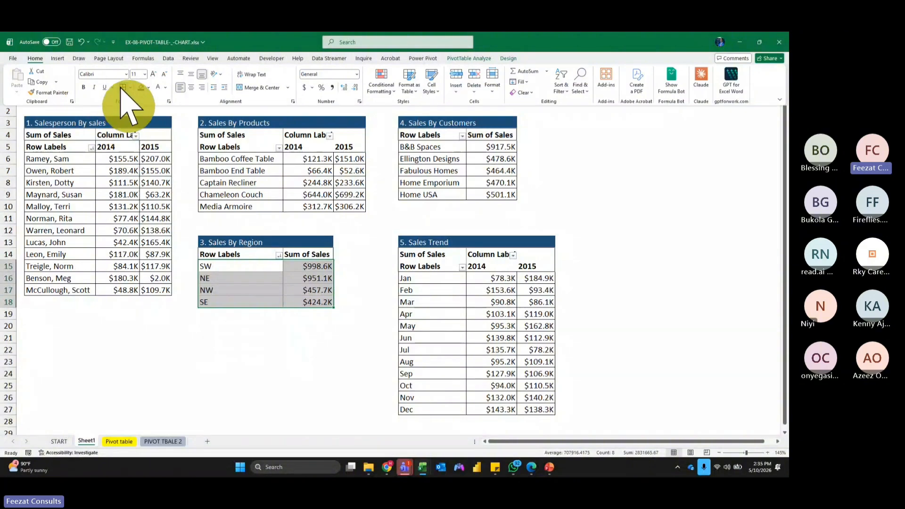
{"action": "left_click", "coordinate": [650, 243]}
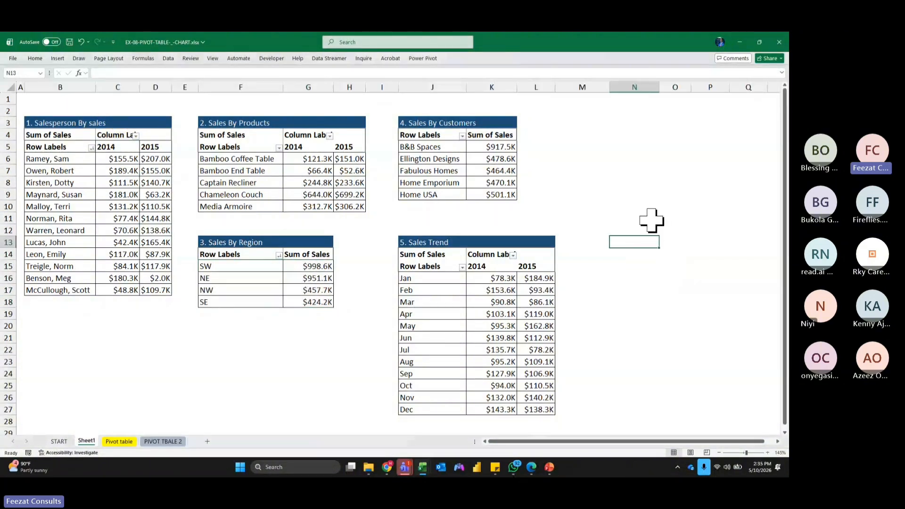
Rename Sheet1 as "Analysis".
{"action": "double_click", "coordinate": [88, 441]}
{"action": "type", "text": "An"}
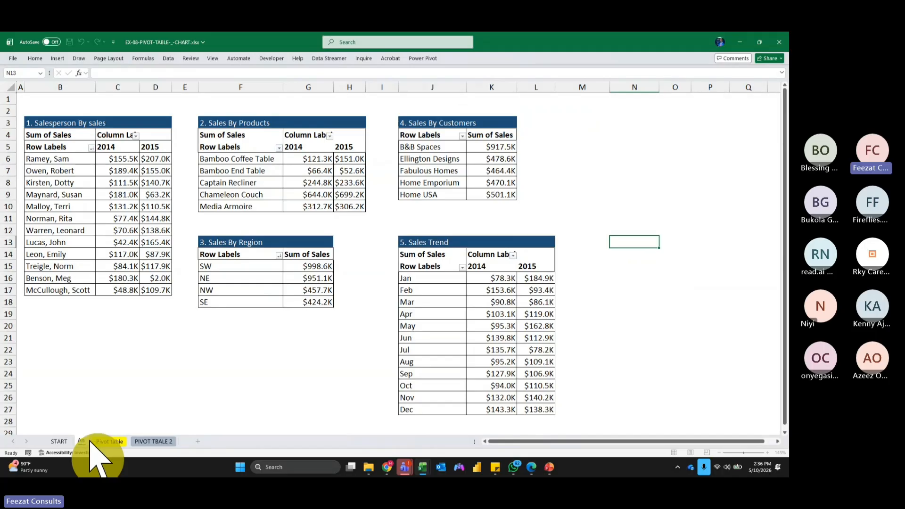
{"action": "type", "text": "alysis"}
{"action": "key", "text": "Return"}
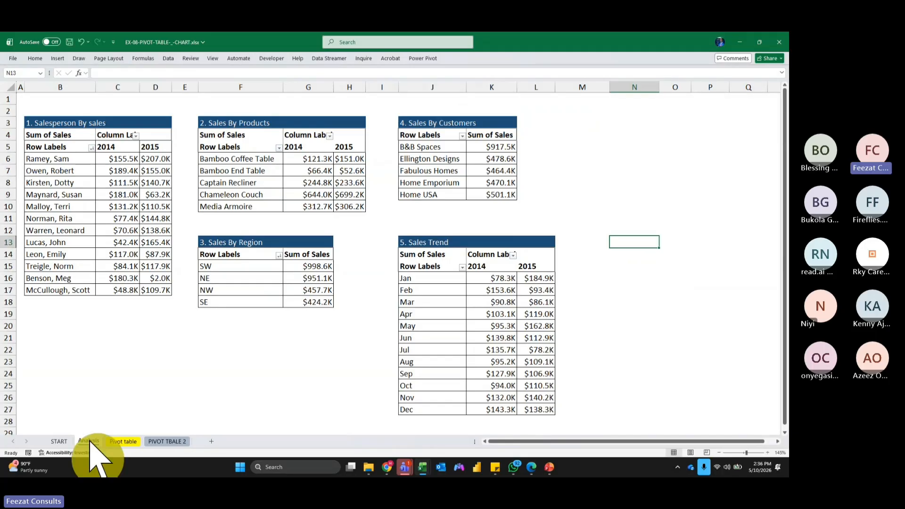
Rename the "Pivot table" sheet holding the source data as "Datasets".
{"action": "double_click", "coordinate": [124, 441]}
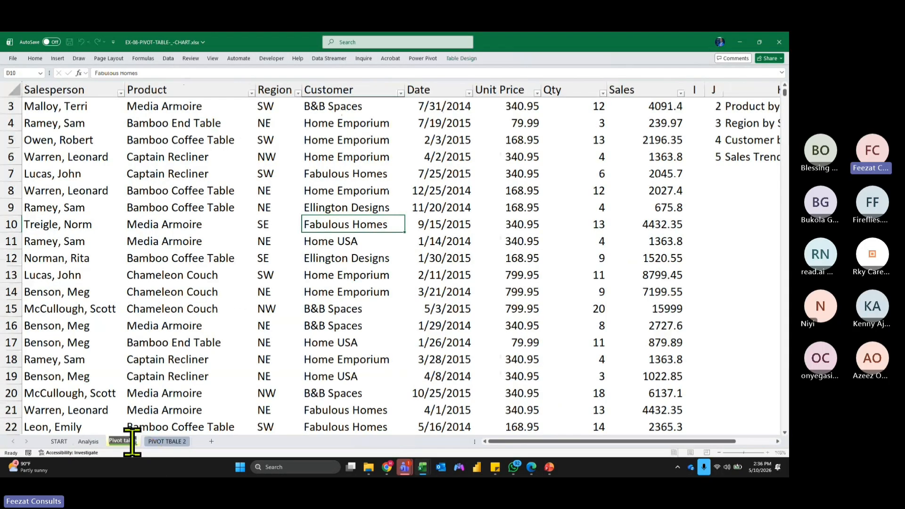
{"action": "type", "text": "Datas"}
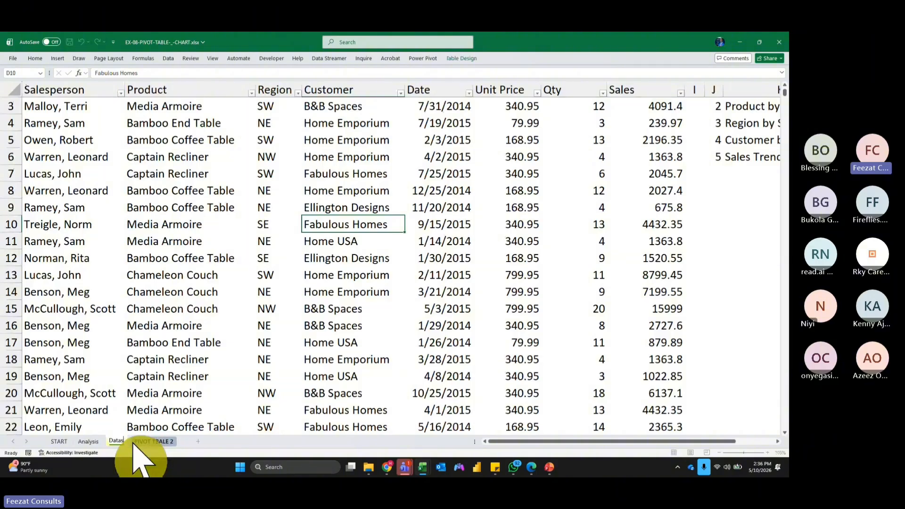
{"action": "type", "text": "ets"}
{"action": "key", "text": "Return"}
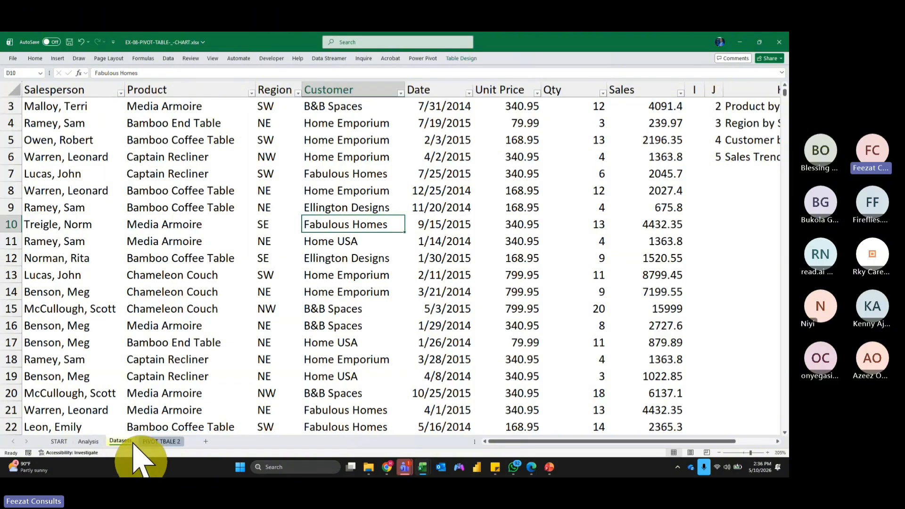
Move the START sheet to the end of the sheet order, after PIVOT TBALE 2, and return to the Analysis sheet.
{"action": "left_click_drag", "start_coordinate": [59, 441], "coordinate": [194, 436]}
{"action": "left_click", "coordinate": [63, 441]}
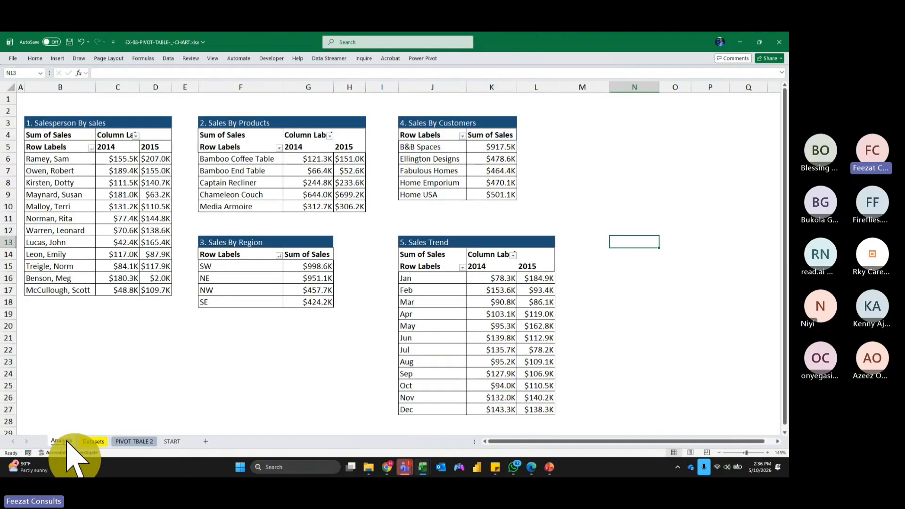
{"action": "left_click", "coordinate": [185, 350]}
Start saving the workbook as a copy and browse to Documents > FEEZAT_CONSULTS > FEEZAT_DATA_ANALYTICS > CLIENTS > RKY_CAREERS.
{"action": "left_click", "coordinate": [13, 58]}
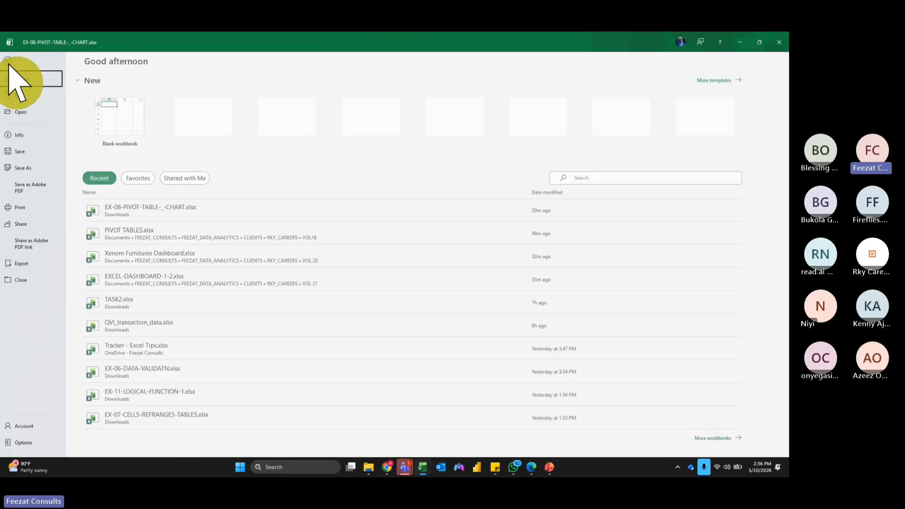
{"action": "left_click", "coordinate": [27, 168]}
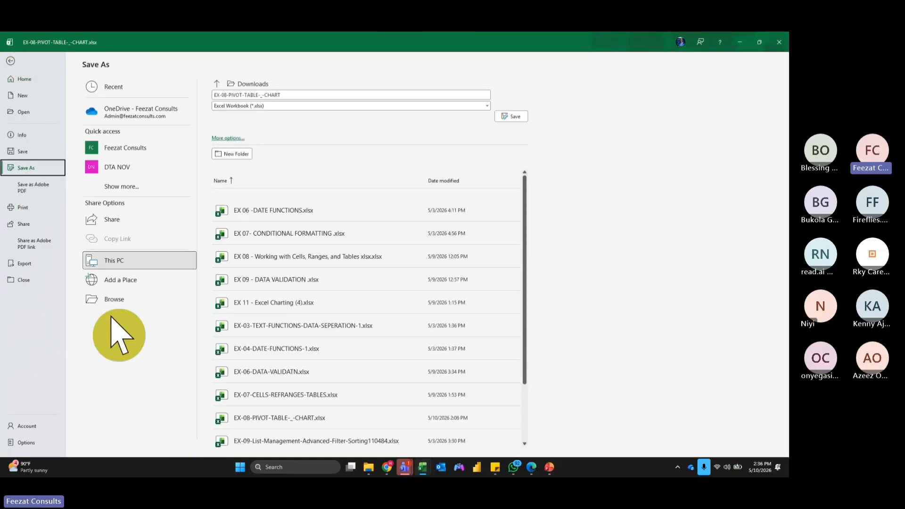
{"action": "left_click", "coordinate": [117, 302]}
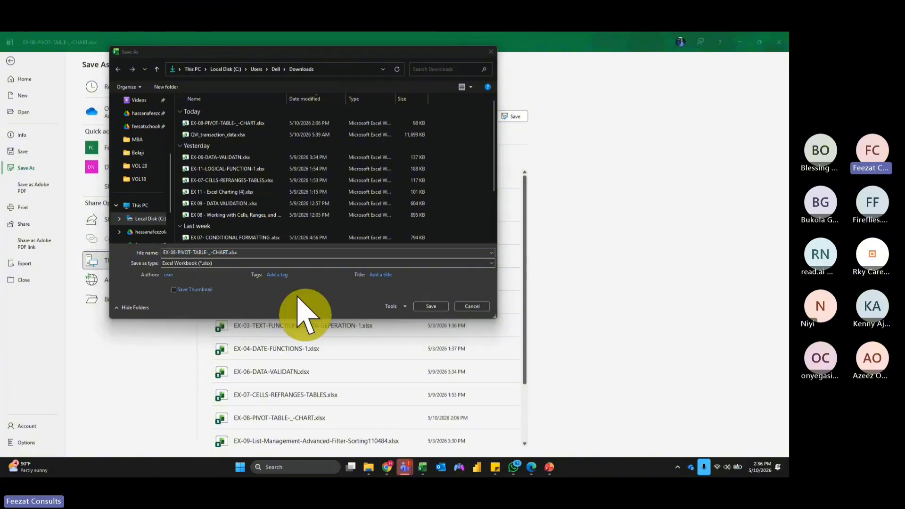
{"action": "left_click_drag", "start_coordinate": [331, 56], "coordinate": [313, 188]}
{"action": "scroll", "coordinate": [136, 325], "scroll_direction": "up", "scroll_amount": 3}
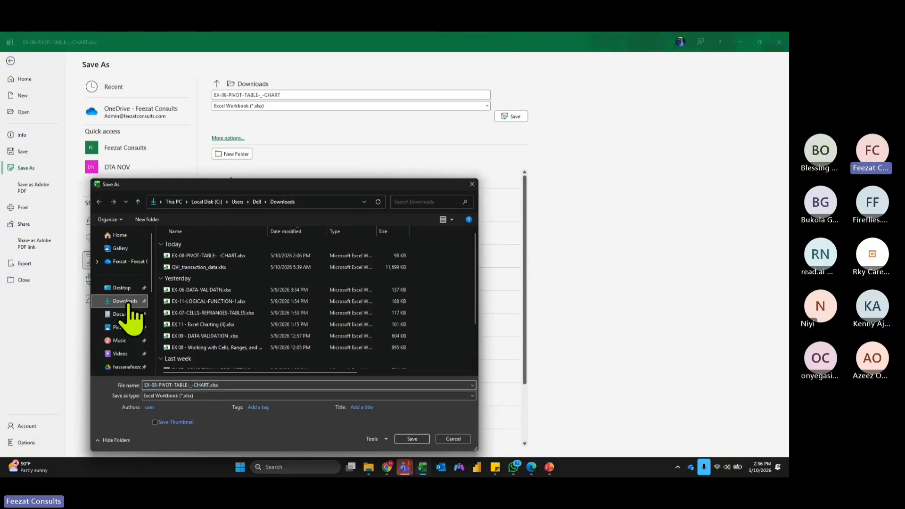
{"action": "left_click", "coordinate": [126, 301]}
{"action": "left_click", "coordinate": [138, 314]}
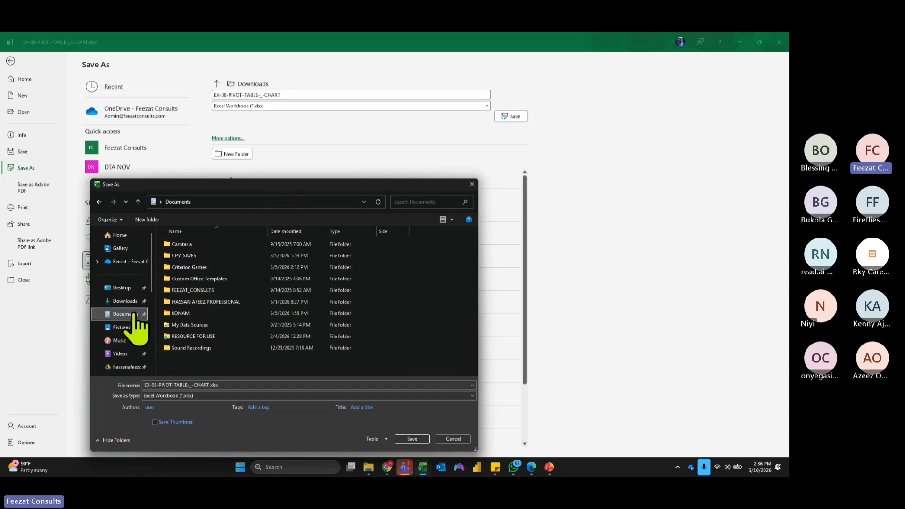
{"action": "double_click", "coordinate": [219, 295]}
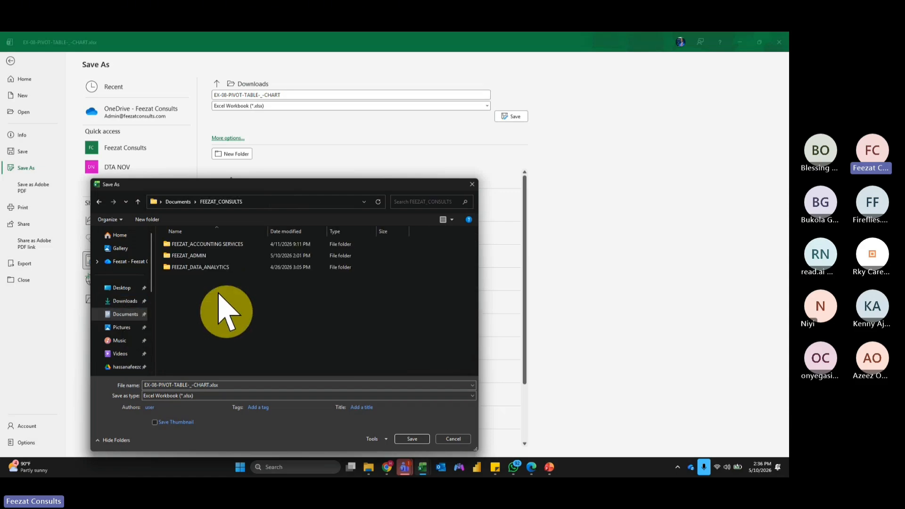
{"action": "double_click", "coordinate": [202, 266]}
{"action": "left_click", "coordinate": [196, 245]}
{"action": "double_click", "coordinate": [195, 245]}
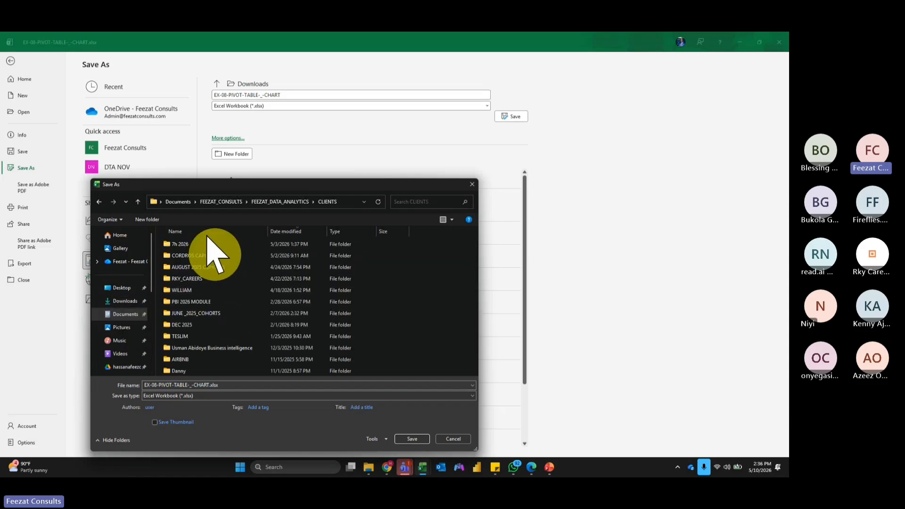
{"action": "double_click", "coordinate": [198, 279]}
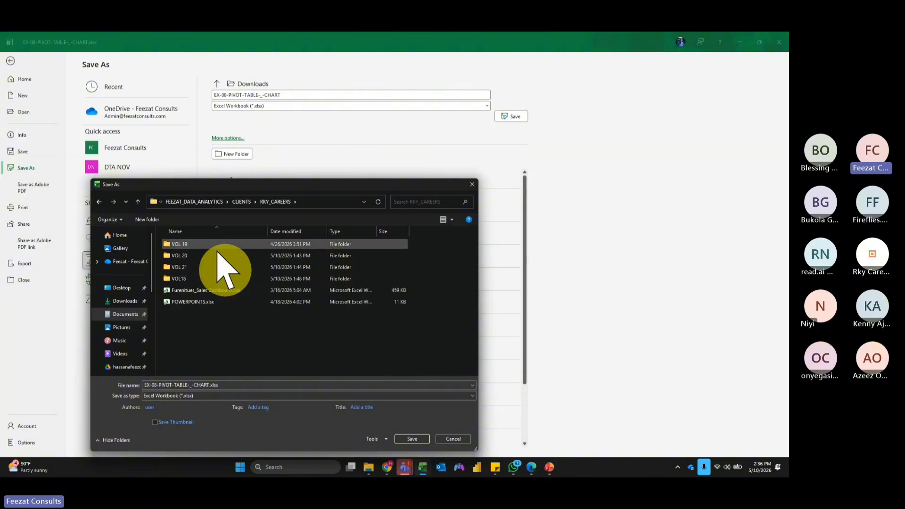
Create a new folder named "VOL 22" inside RKY_CAREERS and open it as the save location.
{"action": "right_click", "coordinate": [211, 331]}
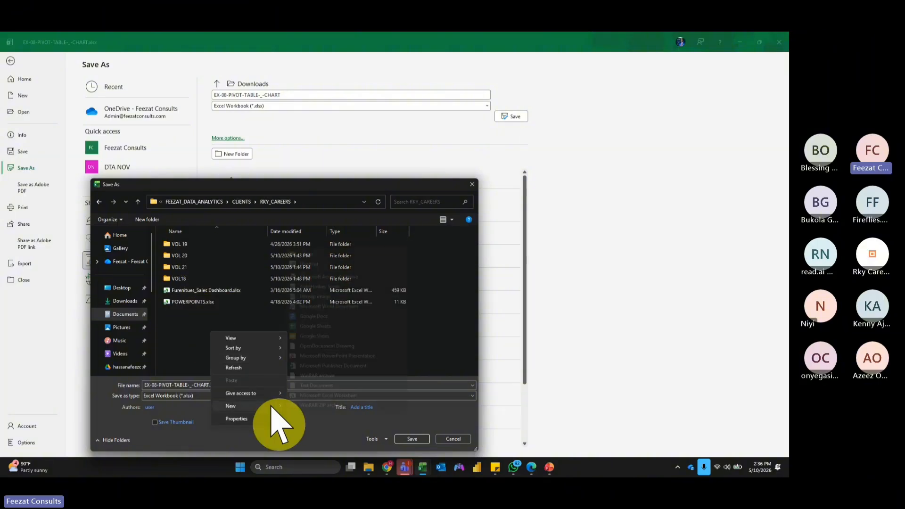
{"action": "mouse_move", "coordinate": [273, 406]}
{"action": "left_click", "coordinate": [319, 258]}
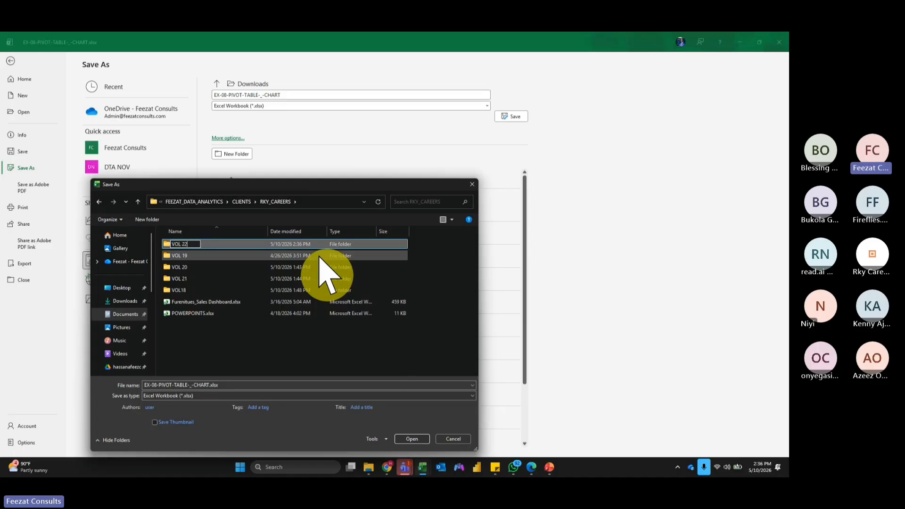
{"action": "key", "text": "Return"}
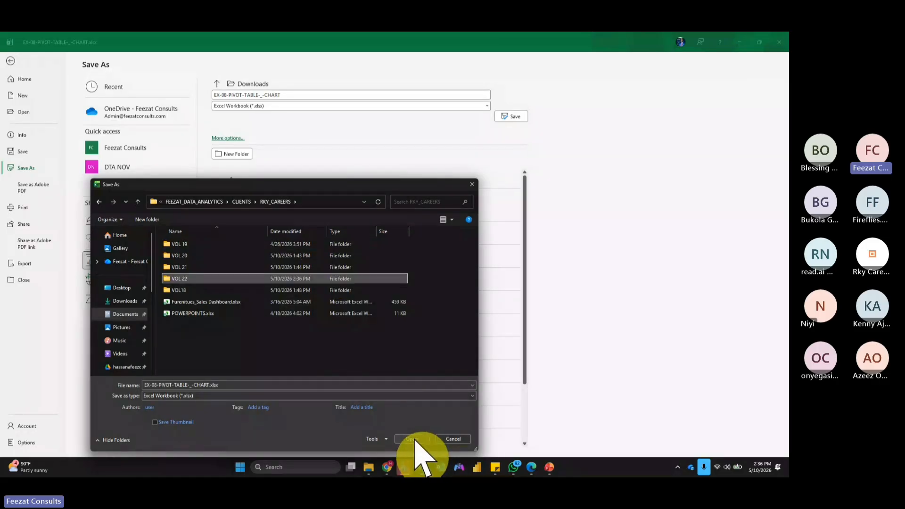
{"action": "left_click", "coordinate": [412, 439]}
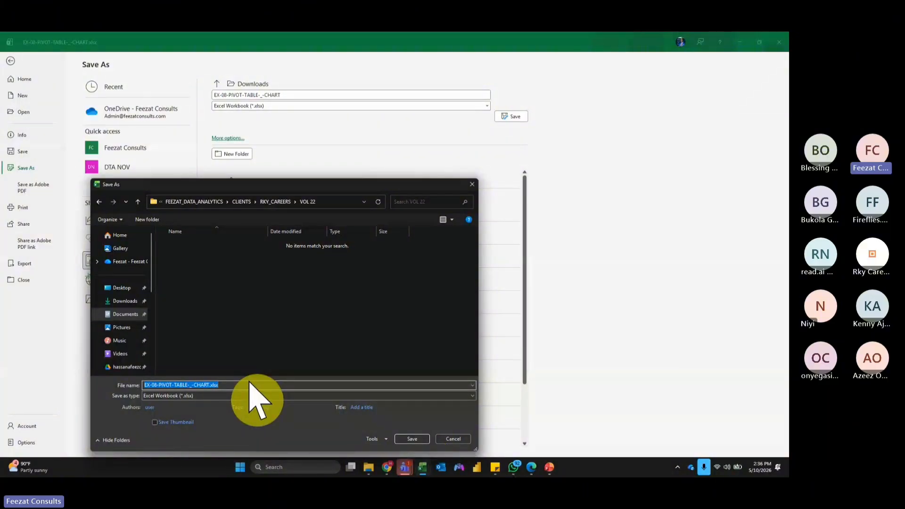
Save the workbook under the file name "ABC Furnitures Dashboard" as an Excel Workbook.
{"action": "type", "text": "ab"}
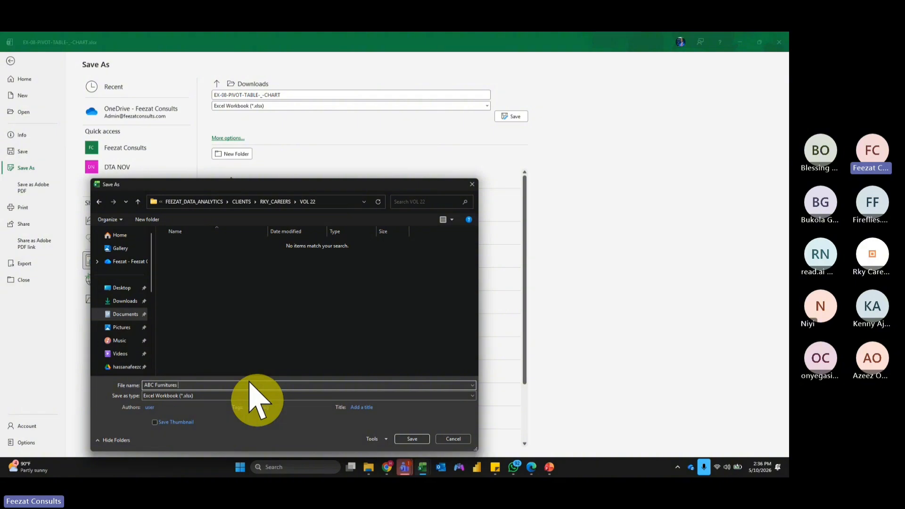
{"action": "type", "text": "Dashboard"}
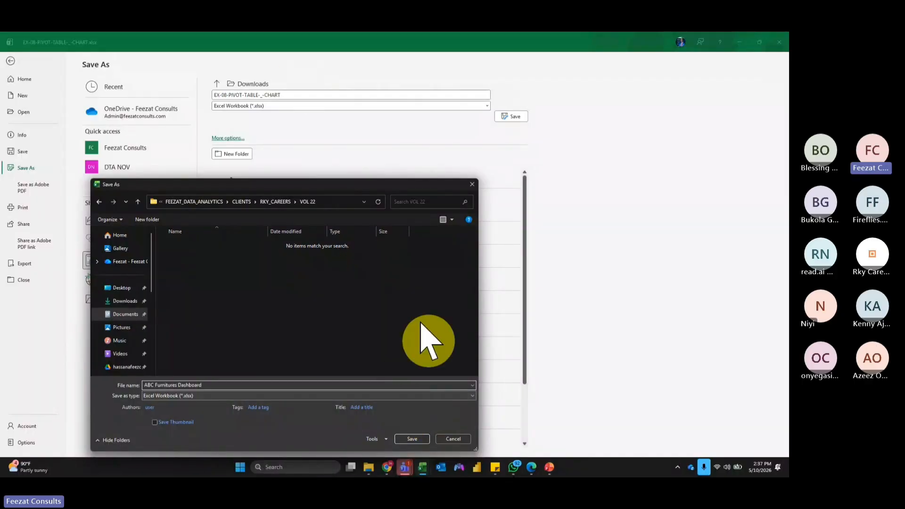
{"action": "left_click", "coordinate": [412, 438]}
{"action": "left_click", "coordinate": [641, 255]}
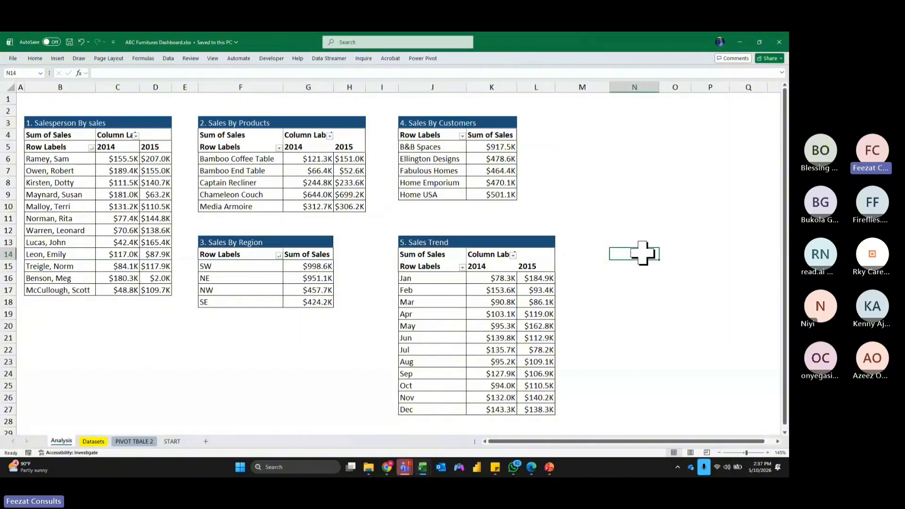
{"action": "key", "text": "super+alt+k"}
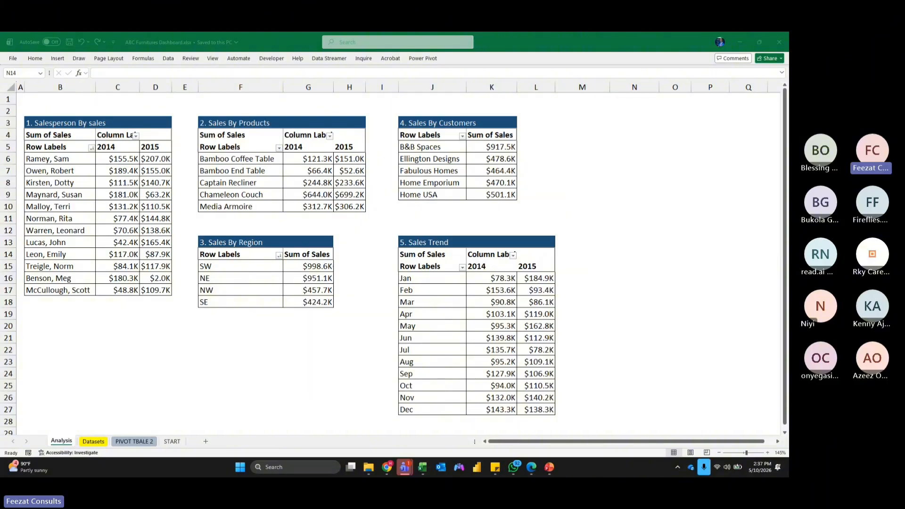
{"action": "left_click", "coordinate": [301, 351]}
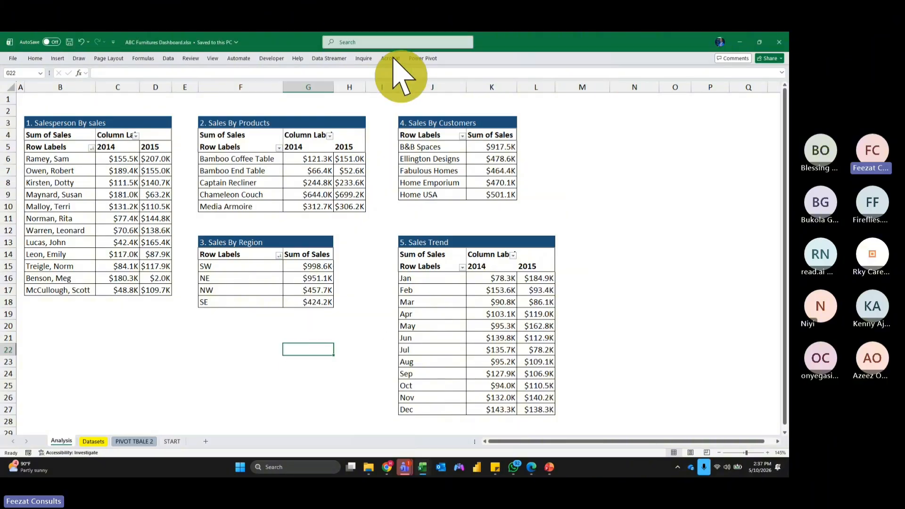
{"action": "left_click", "coordinate": [631, 217]}
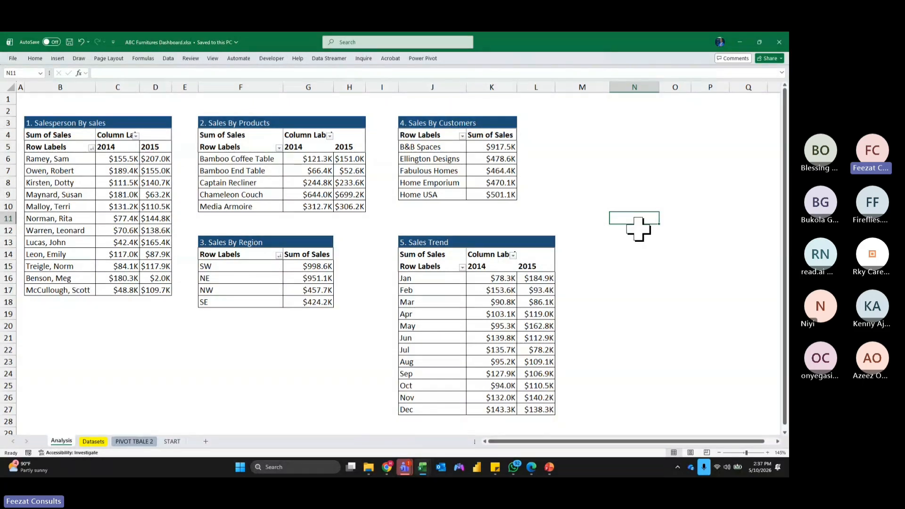
{"action": "left_click", "coordinate": [94, 441]}
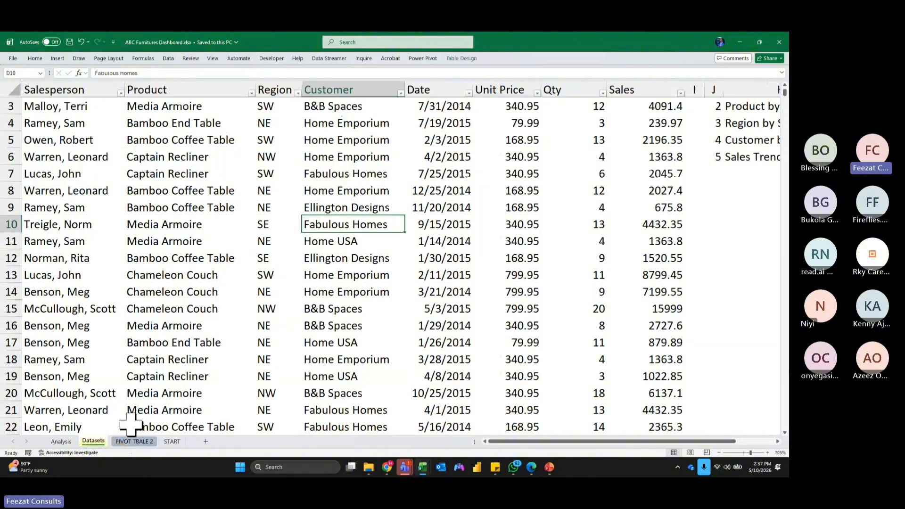
{"action": "scroll", "coordinate": [460, 308], "scroll_direction": "up", "scroll_amount": 1}
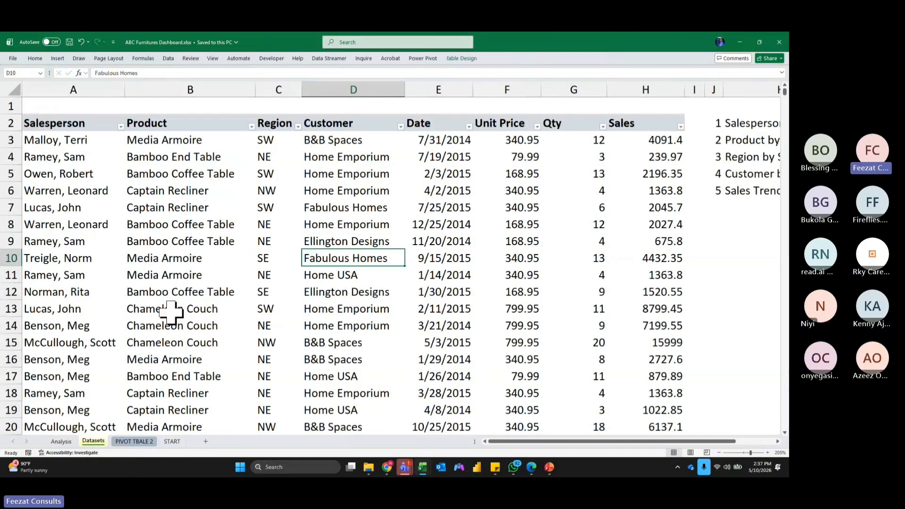
{"action": "left_click", "coordinate": [62, 441]}
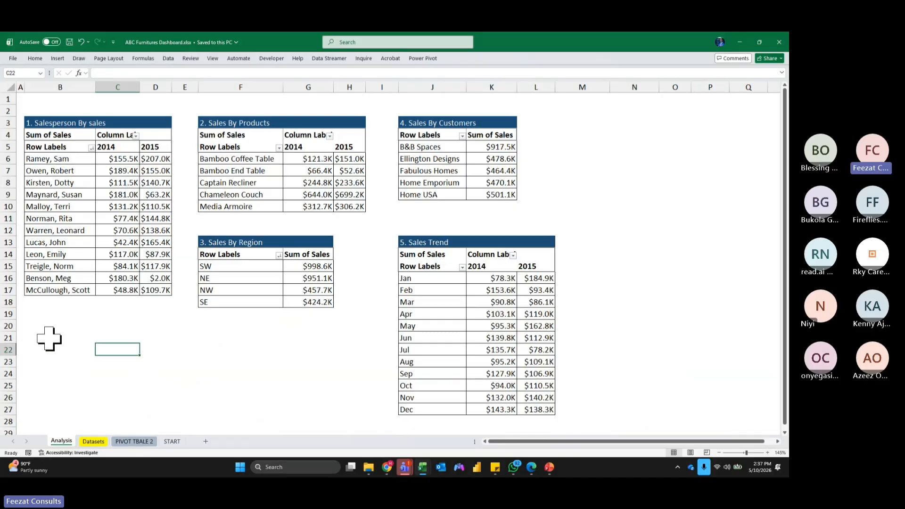
Fill cells B21:H21 of the Analysis sheet with the same dark blue as the table title bars.
{"action": "left_click_drag", "start_coordinate": [45, 338], "coordinate": [354, 340]}
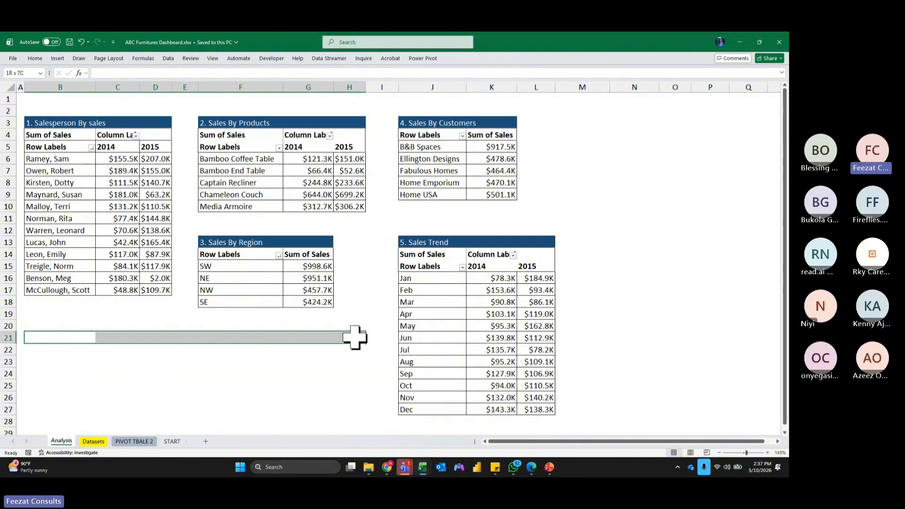
{"action": "left_click", "coordinate": [35, 58]}
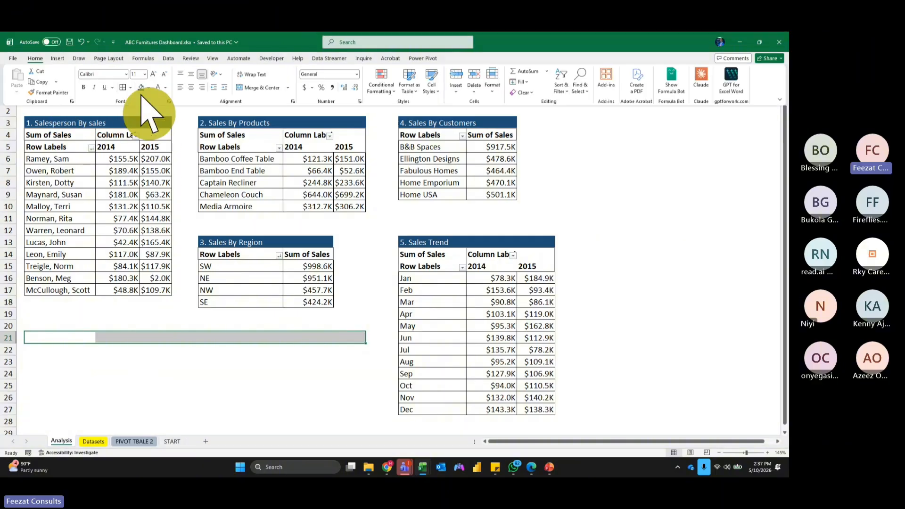
{"action": "left_click", "coordinate": [141, 87]}
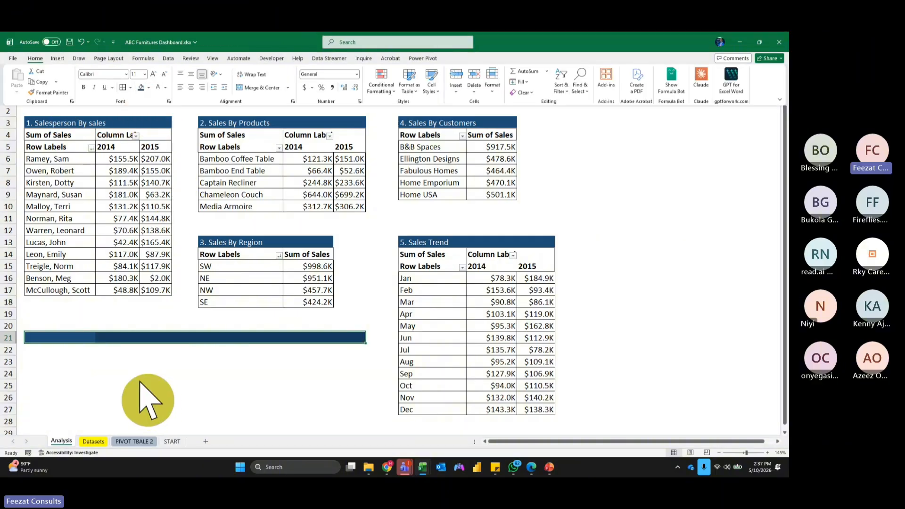
Enter the heading "KPIS" in cell B21 and format the heading bar's text as bold white.
{"action": "type", "text": "KPIS"}
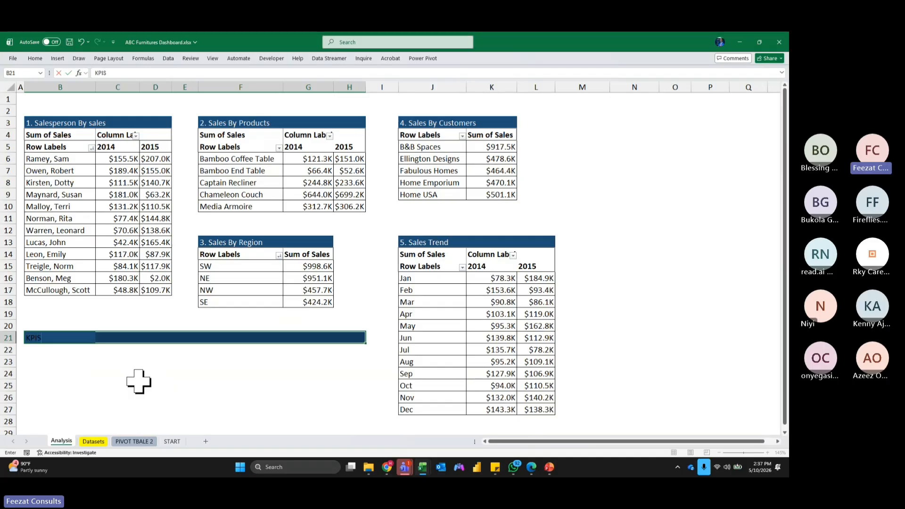
{"action": "key", "text": "Tab"}
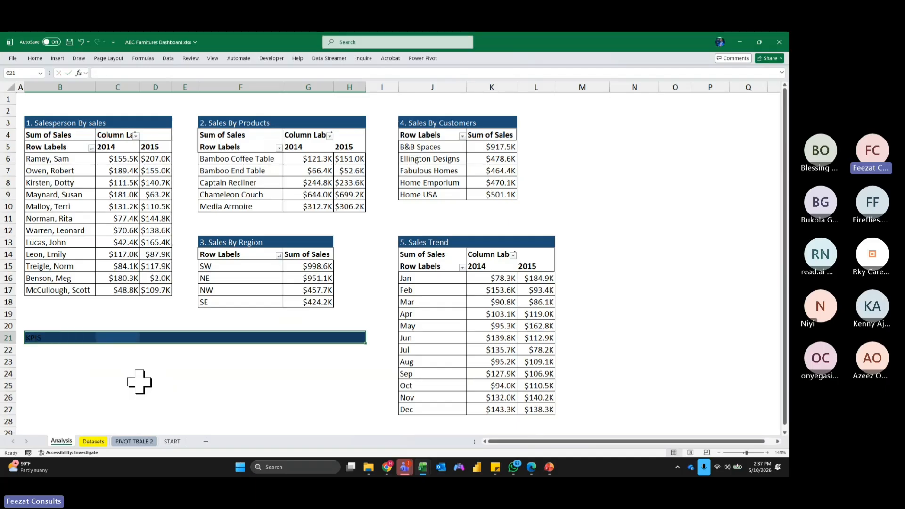
{"action": "left_click", "coordinate": [35, 58]}
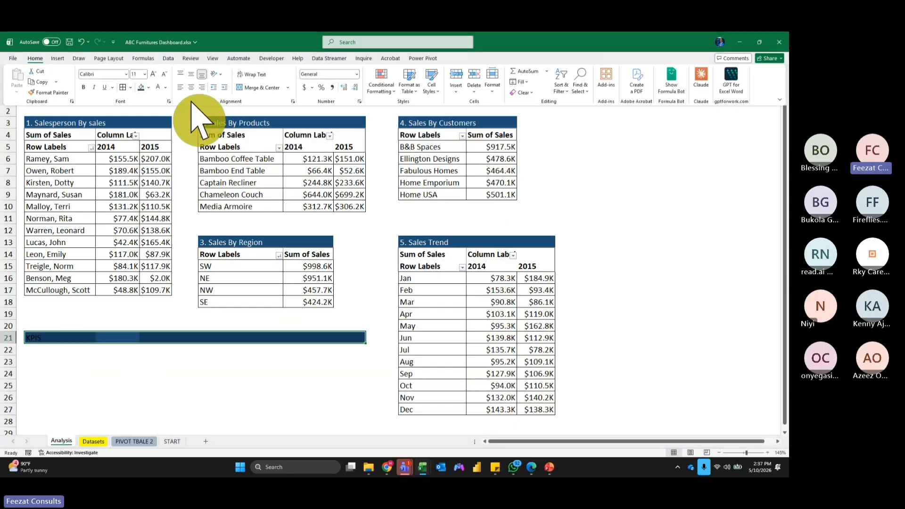
{"action": "left_click", "coordinate": [83, 88]}
{"action": "left_click", "coordinate": [185, 384]}
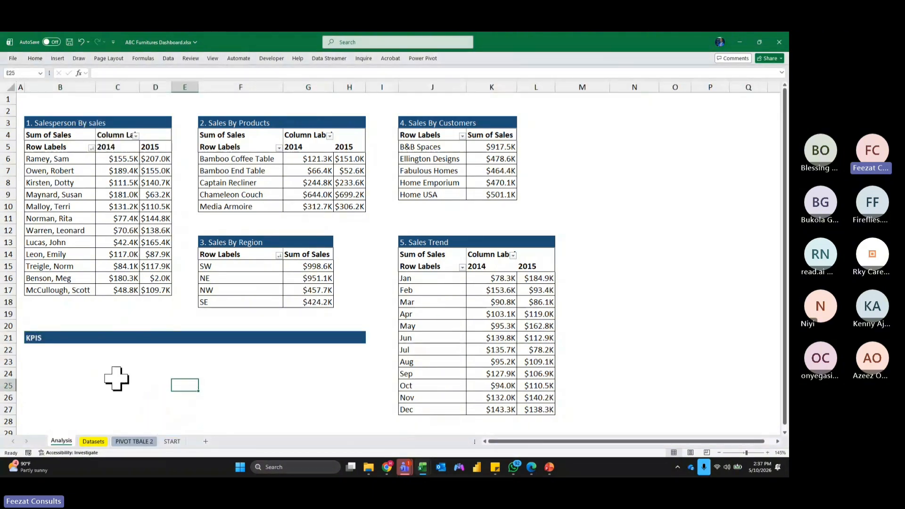
Copy the titled Sales By Region PivotTable in F13:G18 and paste it at B23, below the KPIS heading.
{"action": "left_click", "coordinate": [53, 370]}
{"action": "left_click", "coordinate": [60, 363]}
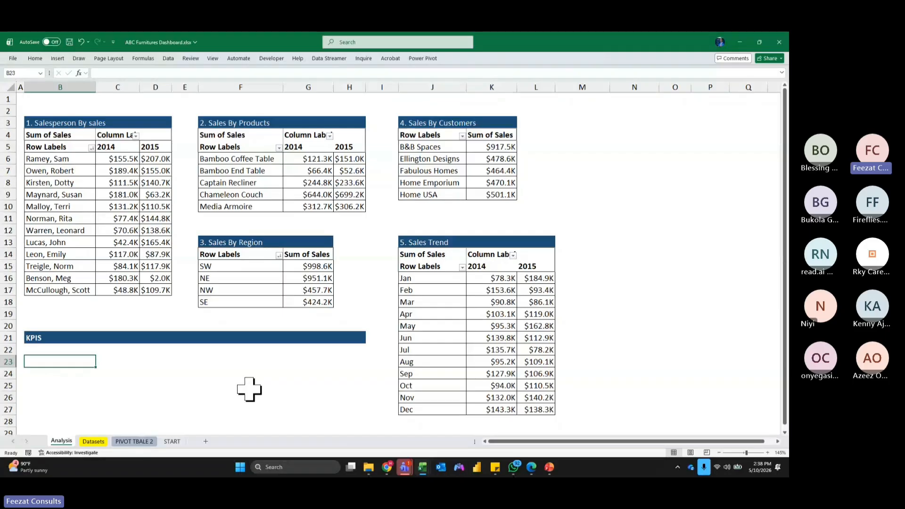
{"action": "scroll", "coordinate": [249, 389], "scroll_direction": "up", "scroll_amount": 1, "text": "ctrl"}
{"action": "scroll", "coordinate": [249, 389], "scroll_direction": "down", "scroll_amount": 1}
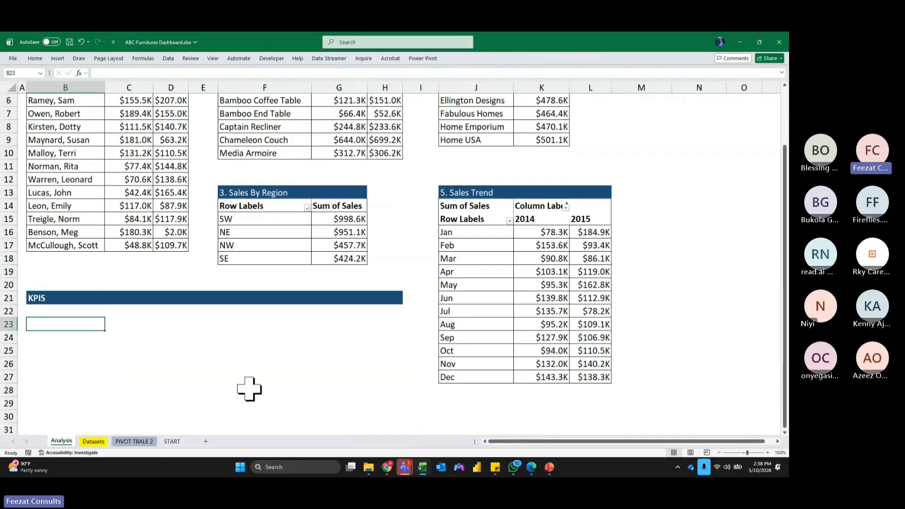
{"action": "left_click", "coordinate": [324, 354]}
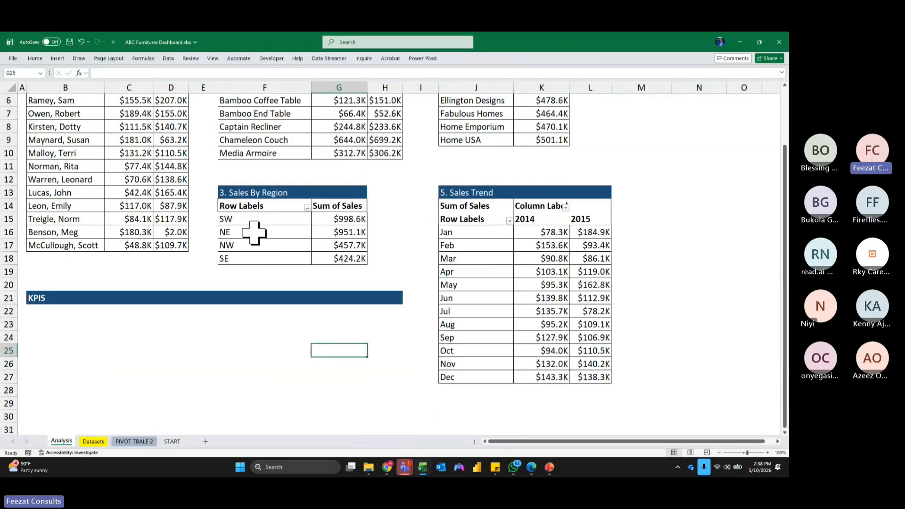
{"action": "left_click_drag", "start_coordinate": [229, 191], "coordinate": [359, 257]}
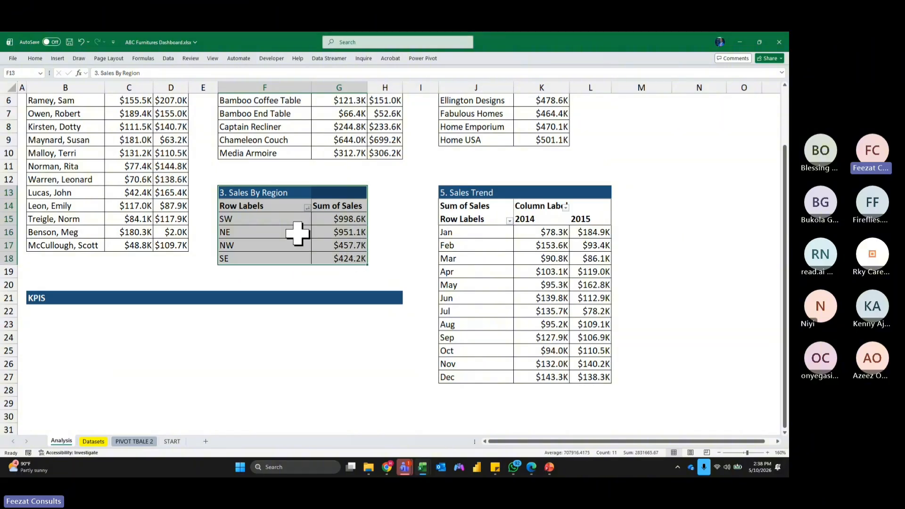
{"action": "key", "text": "ctrl+c"}
{"action": "left_click", "coordinate": [46, 322]}
{"action": "key", "text": "ctrl+v"}
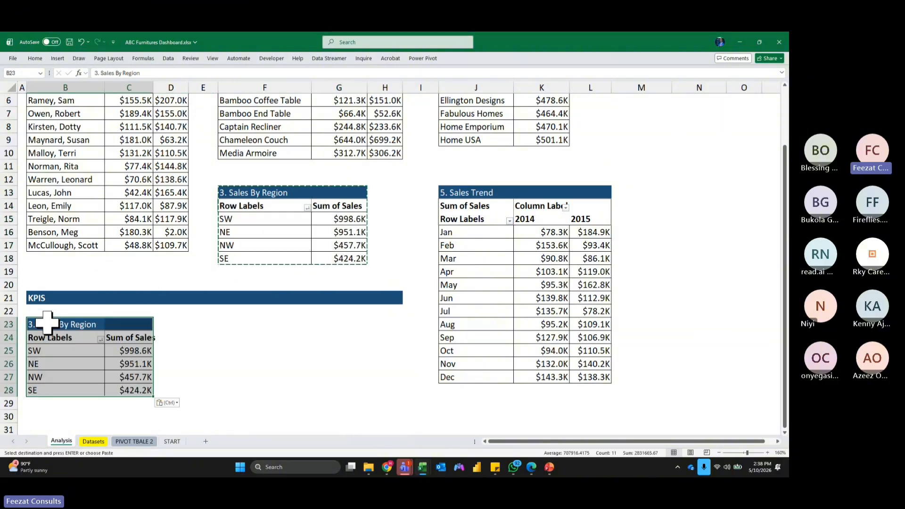
Remove the Region field from the rows of the pasted PivotTable below the KPIS heading.
{"action": "left_click", "coordinate": [69, 349]}
{"action": "right_click", "coordinate": [78, 354]}
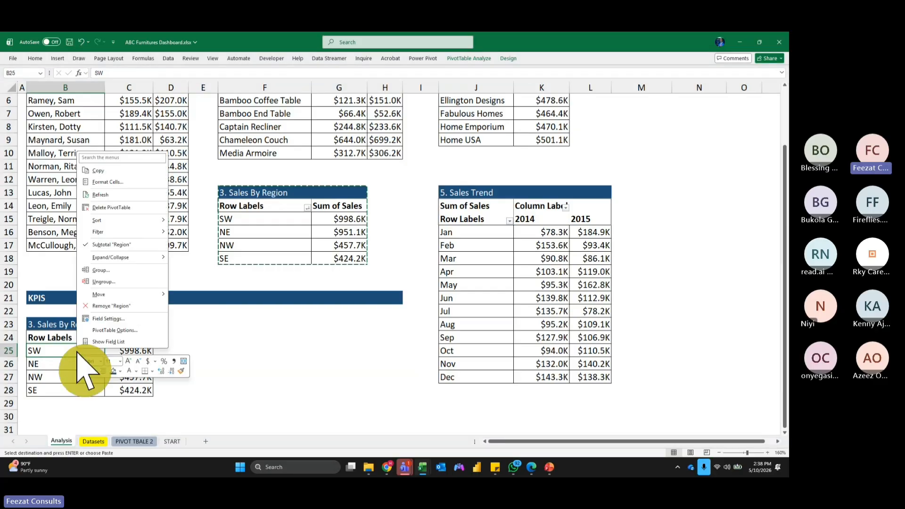
{"action": "left_click", "coordinate": [107, 341]}
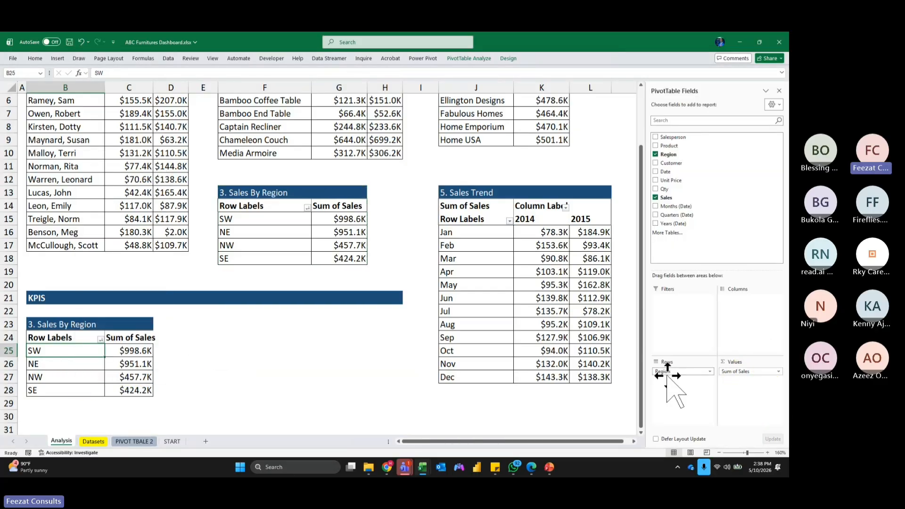
{"action": "left_click_drag", "start_coordinate": [667, 374], "coordinate": [386, 363]}
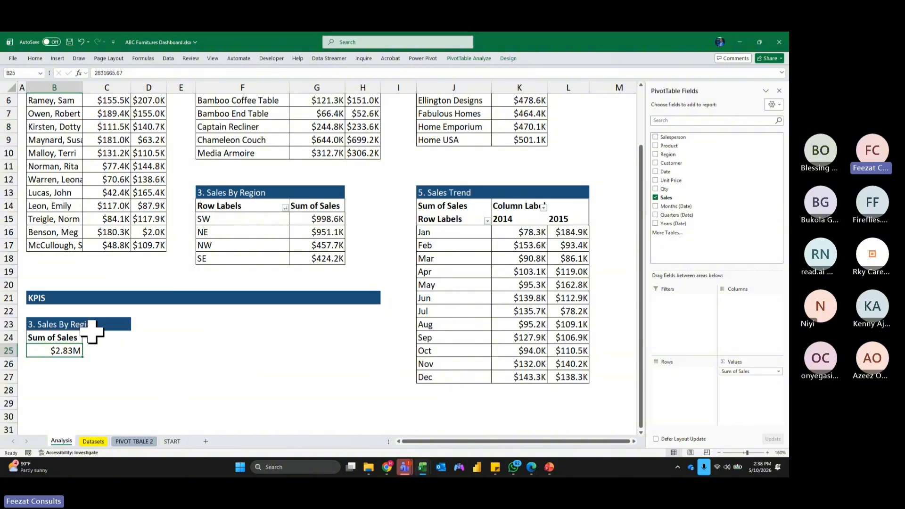
Retitle cell B23 as "1. Total sales".
{"action": "left_click_drag", "start_coordinate": [85, 325], "coordinate": [44, 326]}
{"action": "left_click", "coordinate": [45, 325]}
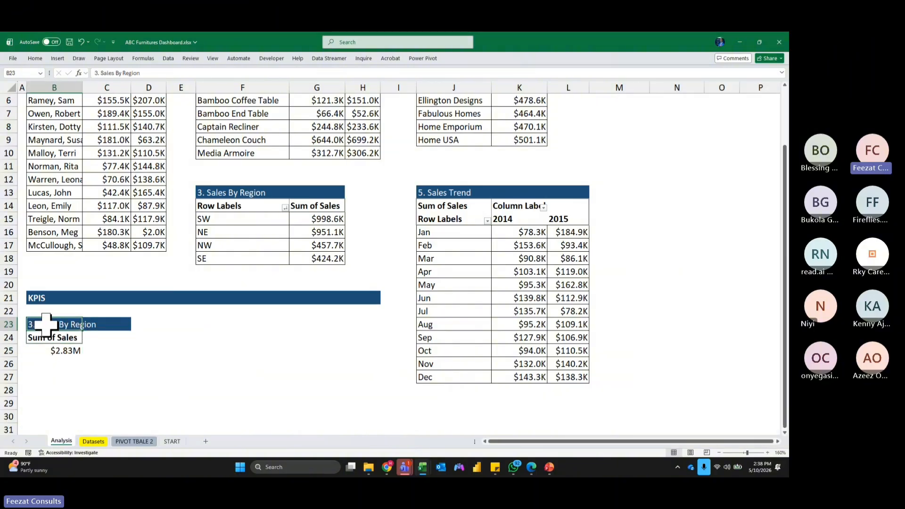
{"action": "type", "text": "1. Total sales"}
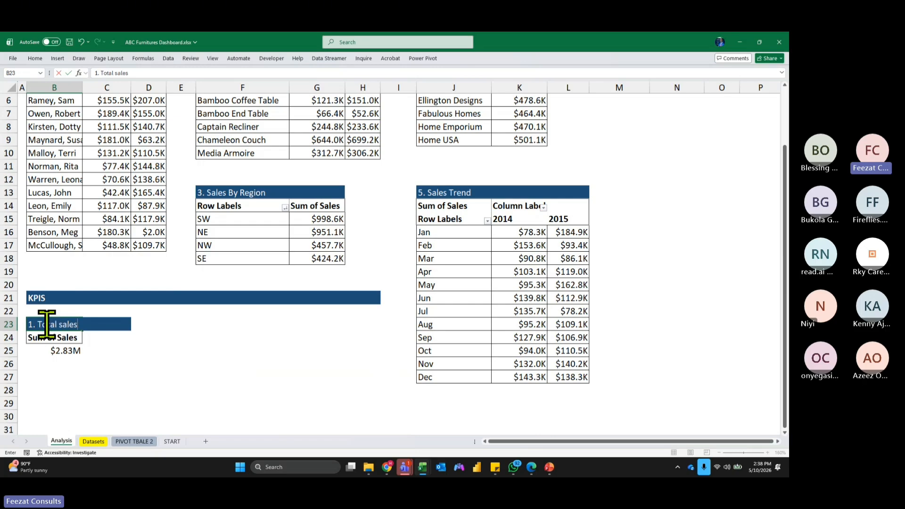
{"action": "key", "text": "Return"}
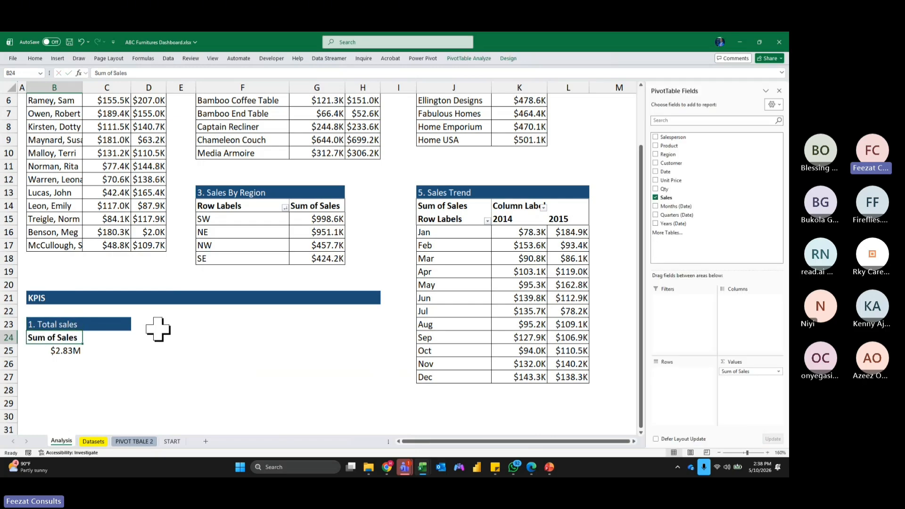
{"action": "left_click", "coordinate": [189, 350]}
{"action": "left_click", "coordinate": [175, 376]}
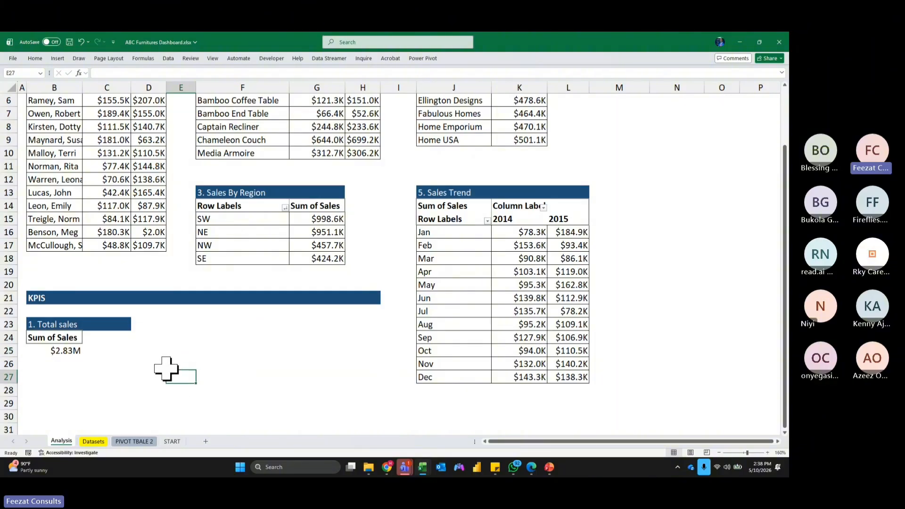
{"action": "left_click", "coordinate": [125, 363]}
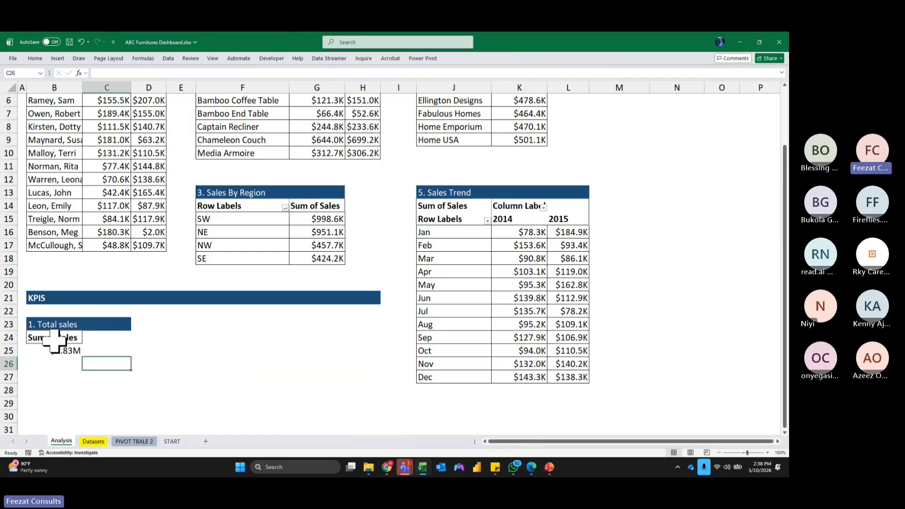
Copy the Total sales title and PivotTable in B23:B25 and paste them at M3.
{"action": "left_click_drag", "start_coordinate": [35, 324], "coordinate": [60, 348]}
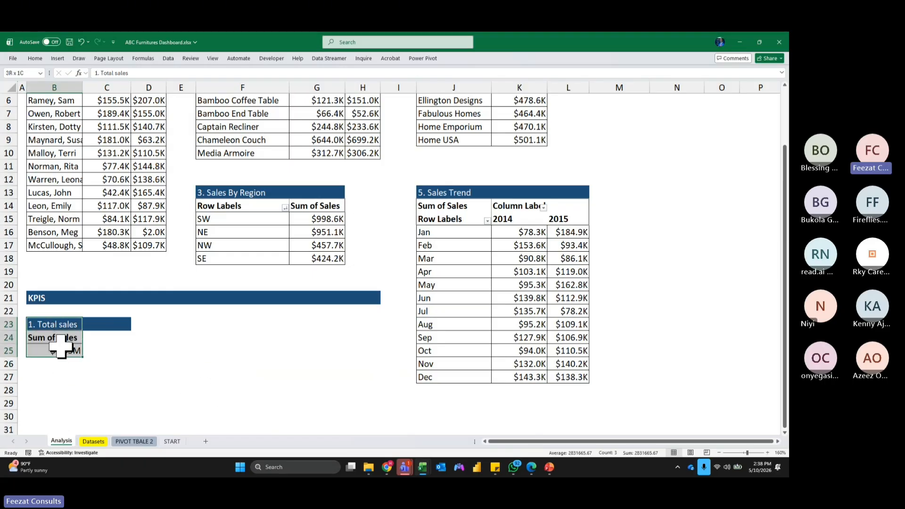
{"action": "key", "text": "ctrl+c"}
{"action": "left_click", "coordinate": [646, 259]}
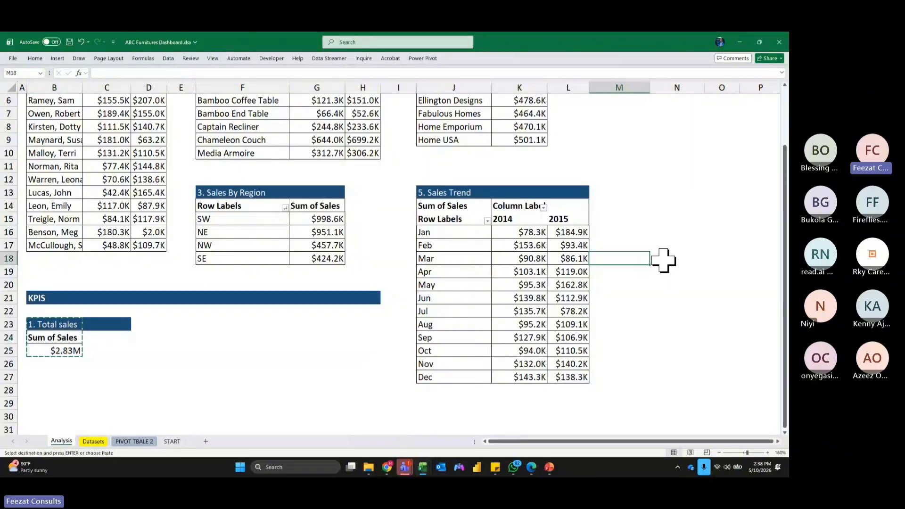
{"action": "scroll", "coordinate": [662, 259], "scroll_direction": "up", "scroll_amount": 1}
{"action": "scroll", "coordinate": [665, 272], "scroll_direction": "up", "scroll_amount": 1}
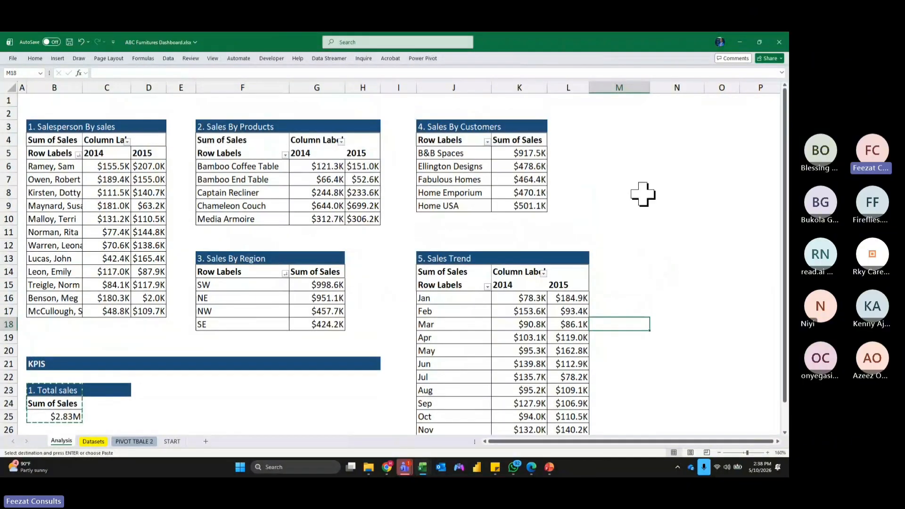
{"action": "left_click", "coordinate": [606, 127]}
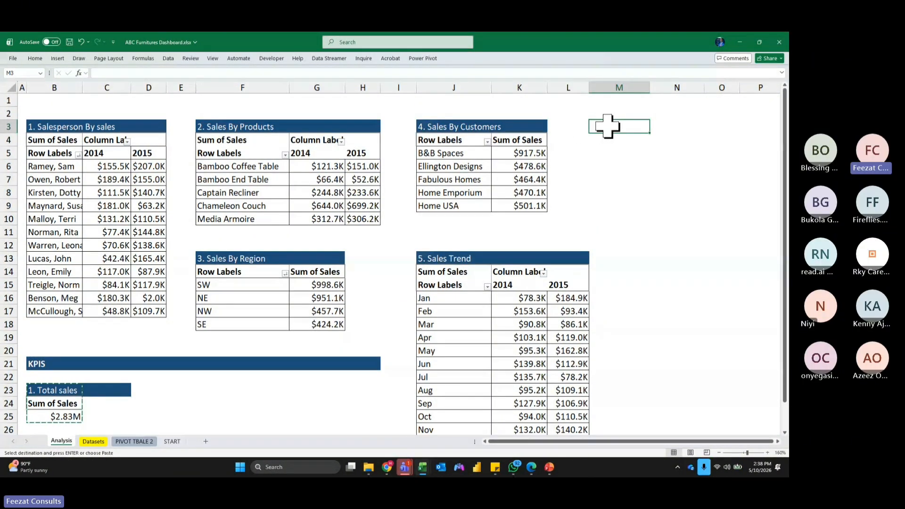
{"action": "key", "text": "ctrl+v"}
Add Years (Date) to the columns of the PivotTable copy below M3 and close its field list.
{"action": "left_click", "coordinate": [621, 141]}
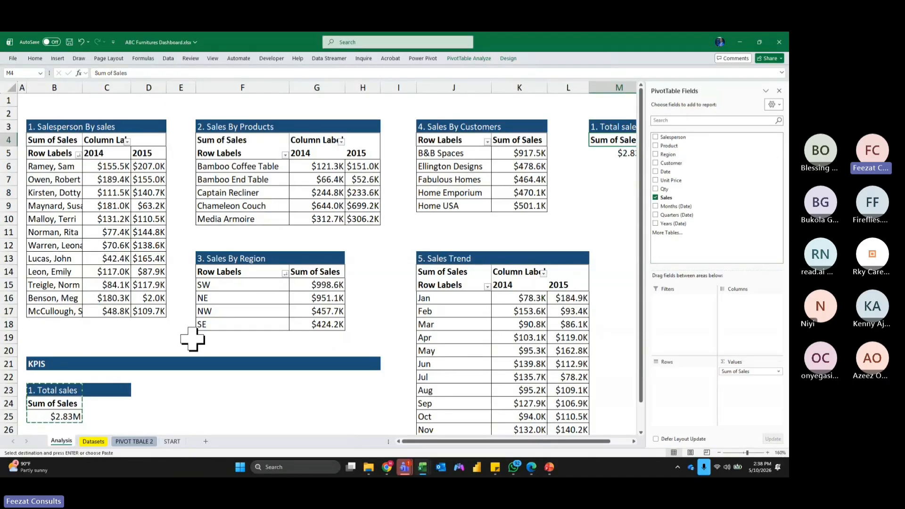
{"action": "left_click_drag", "start_coordinate": [672, 224], "coordinate": [751, 332]}
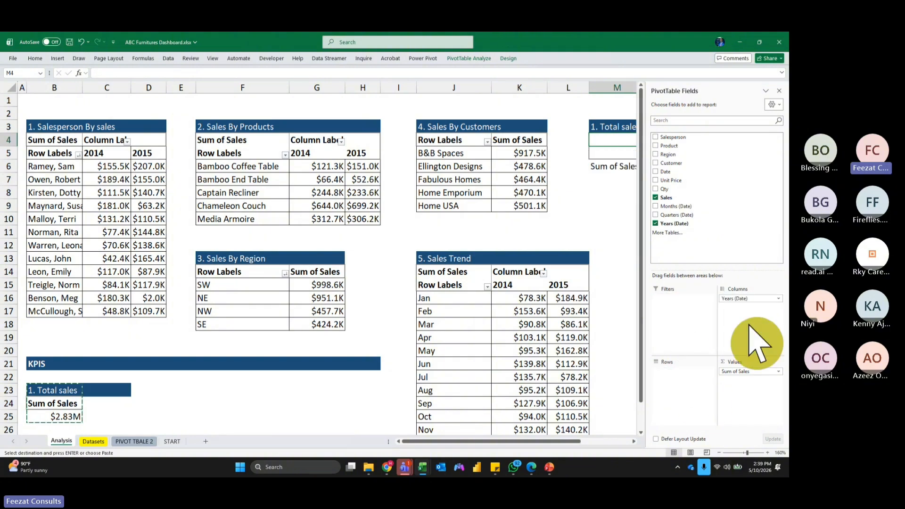
{"action": "left_click", "coordinate": [780, 91]}
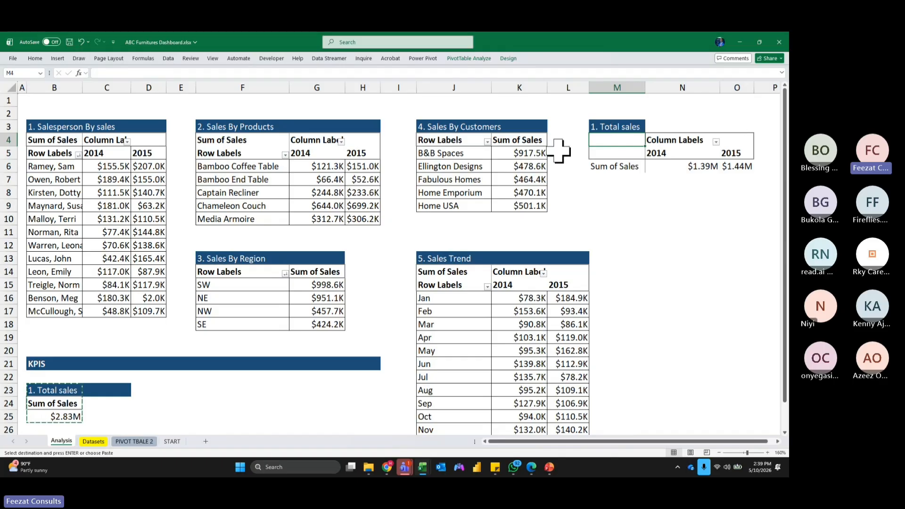
{"action": "left_click", "coordinate": [688, 164]}
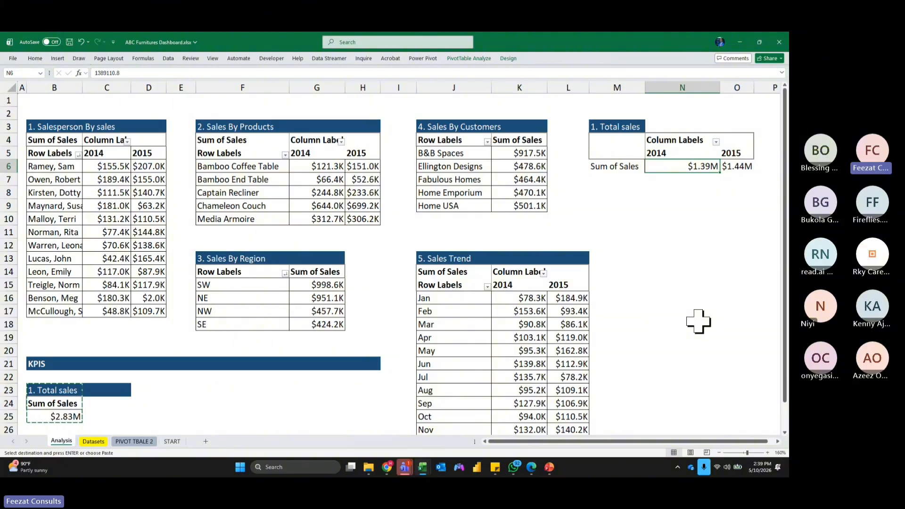
{"action": "left_click", "coordinate": [689, 286]}
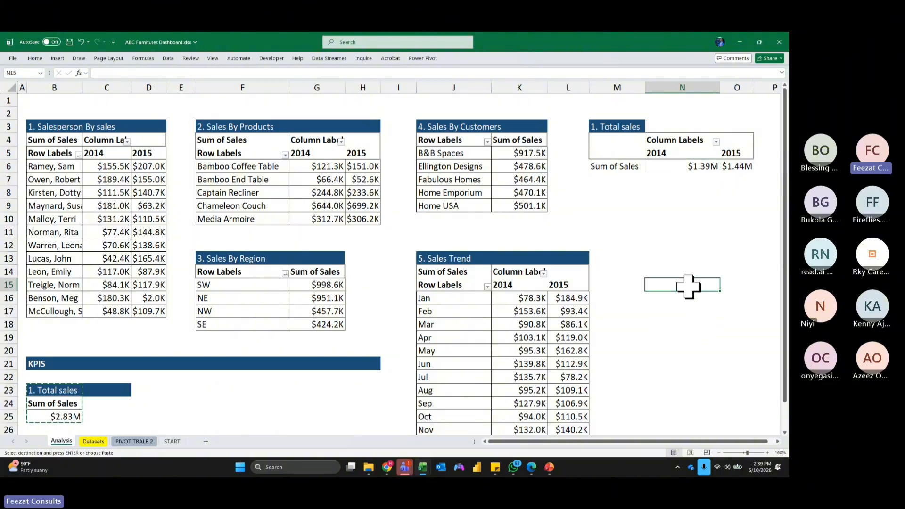
{"action": "key", "text": "Up"}
{"action": "key", "text": "Up"}
{"action": "key", "text": "Up"}
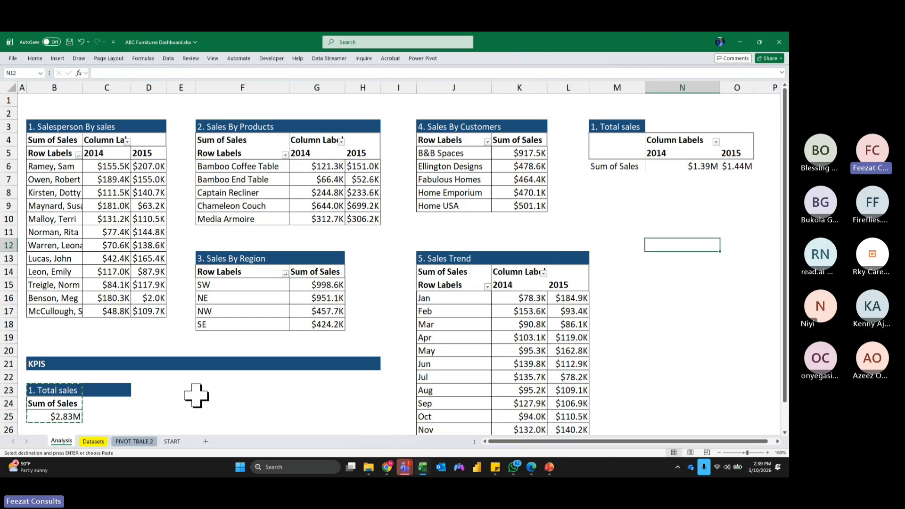
Cancel the pending copy and fill cell C23, beside the Total sales title, with white.
{"action": "scroll", "coordinate": [198, 396], "scroll_direction": "down", "scroll_amount": 1}
{"action": "left_click", "coordinate": [213, 388]}
{"action": "key", "text": "Escape"}
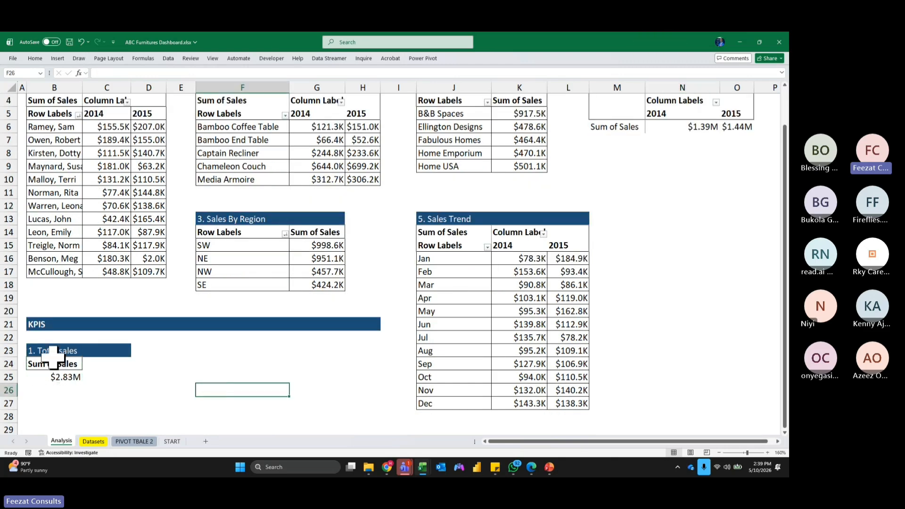
{"action": "left_click", "coordinate": [120, 349]}
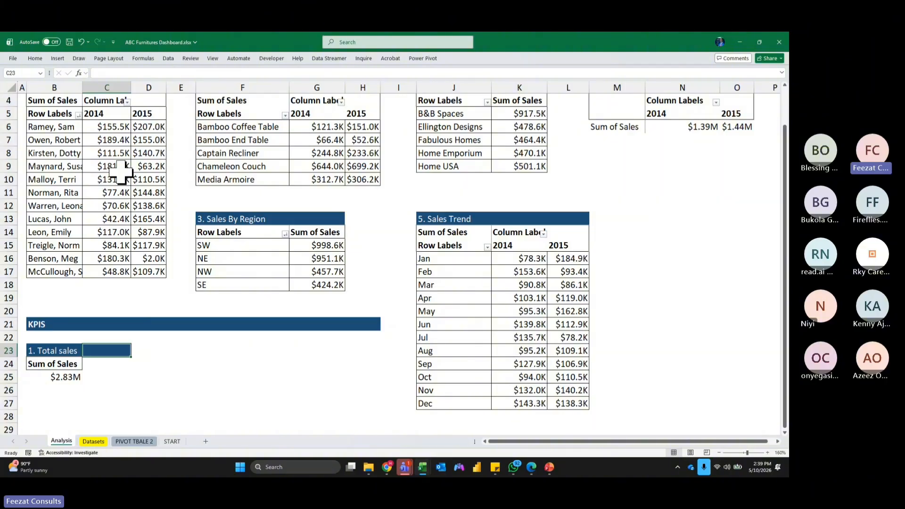
{"action": "left_click", "coordinate": [35, 58]}
{"action": "left_click", "coordinate": [149, 88]}
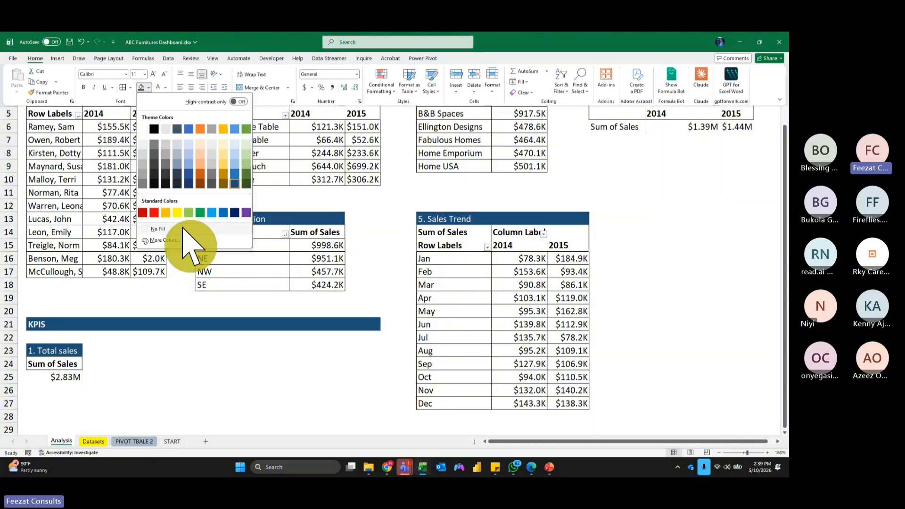
{"action": "left_click", "coordinate": [143, 129]}
{"action": "left_click", "coordinate": [157, 356]}
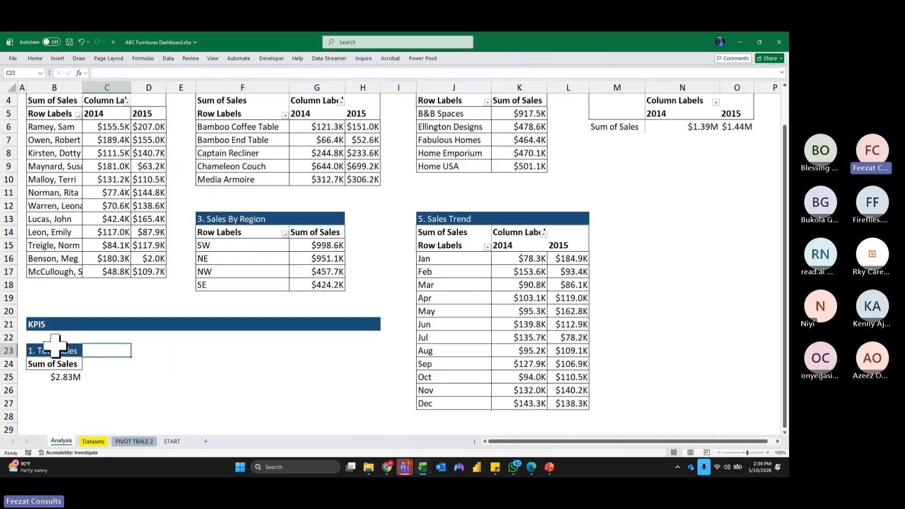
Copy the Total sales block in B23:B25 and paste it at D23.
{"action": "left_click_drag", "start_coordinate": [55, 345], "coordinate": [76, 377]}
{"action": "key", "text": "ctrl+c"}
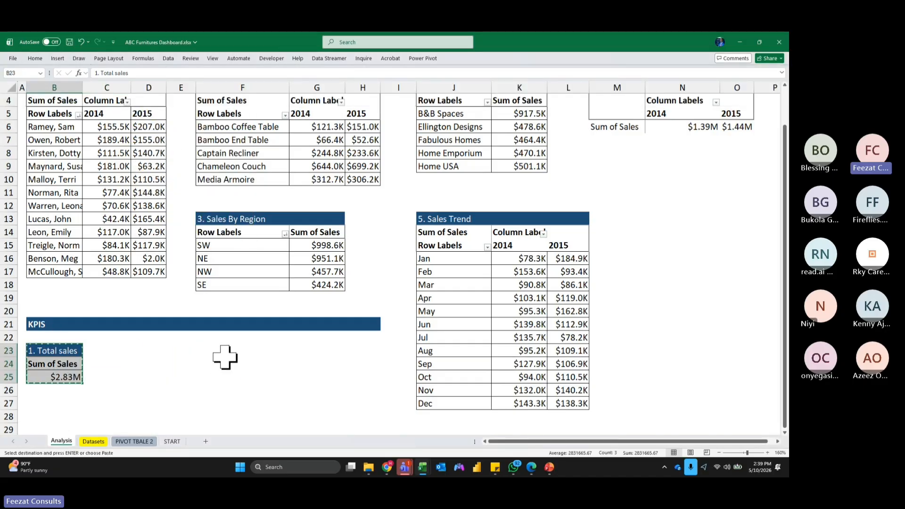
{"action": "left_click", "coordinate": [151, 352]}
{"action": "key", "text": "ctrl+v"}
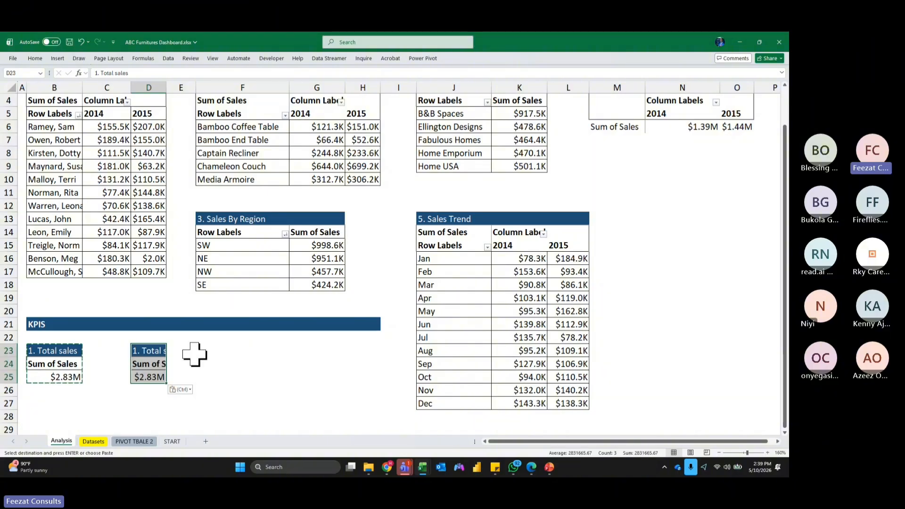
Change the title in D23 to "1. Average sales".
{"action": "left_click", "coordinate": [129, 73]}
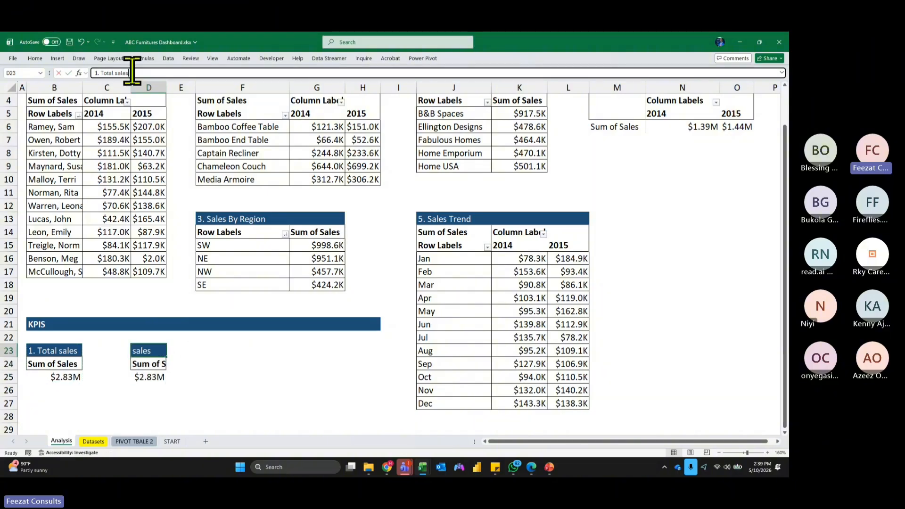
{"action": "left_click_drag", "start_coordinate": [130, 73], "coordinate": [100, 72]}
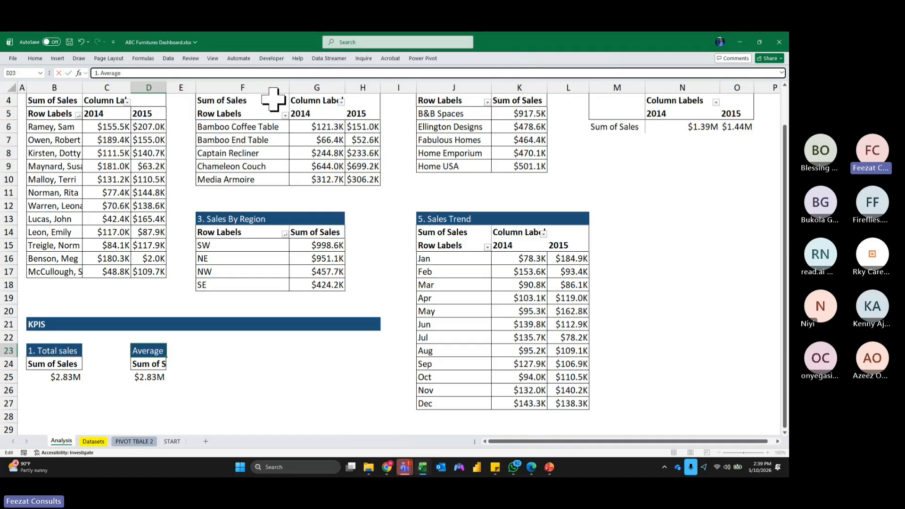
{"action": "type", "text": "Average sales"}
{"action": "key", "text": "Return"}
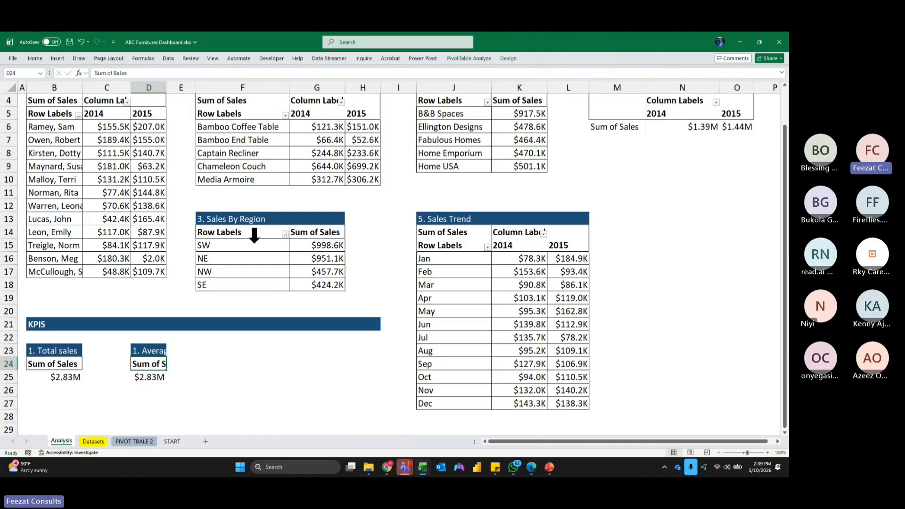
Summarize the Sales values of the PivotTable in D24:D25 by Average.
{"action": "right_click", "coordinate": [152, 377]}
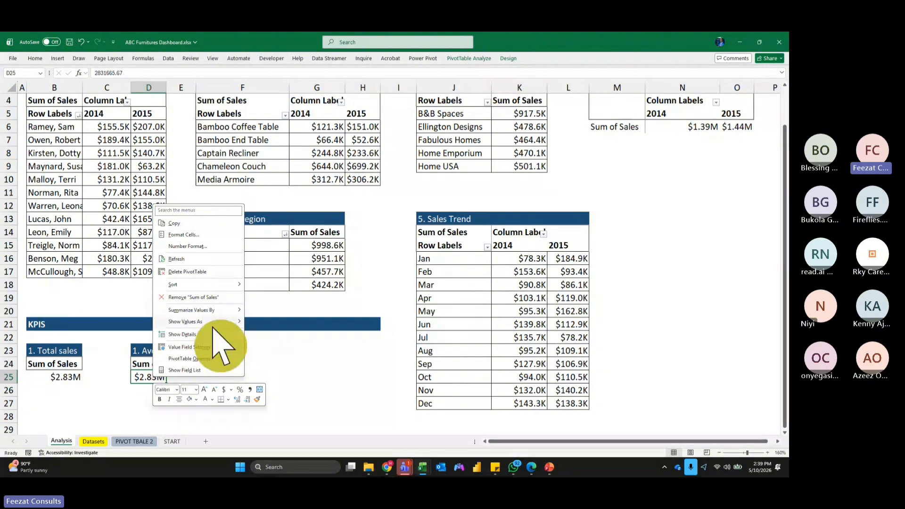
{"action": "mouse_move", "coordinate": [226, 321]}
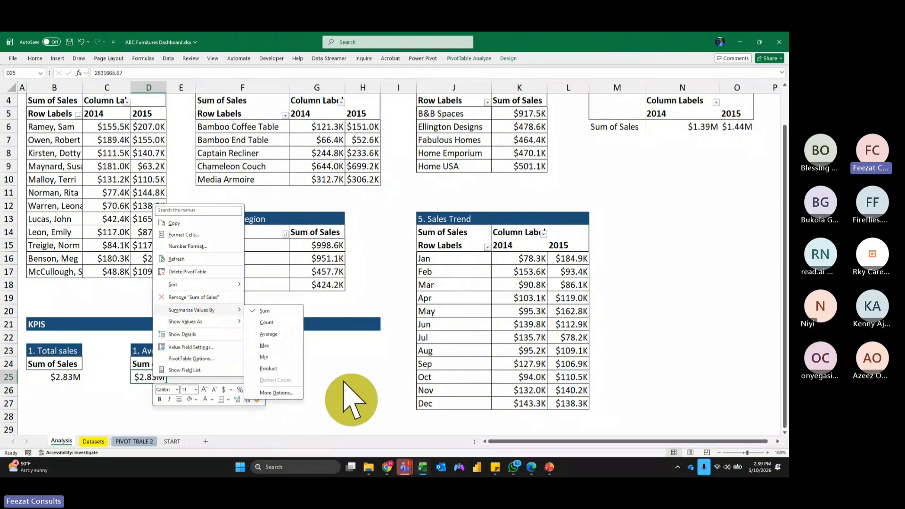
{"action": "scroll", "coordinate": [378, 352], "scroll_direction": "up", "scroll_amount": 8}
{"action": "scroll", "coordinate": [378, 353], "scroll_direction": "down", "scroll_amount": 5}
{"action": "scroll", "coordinate": [378, 353], "scroll_direction": "up", "scroll_amount": 3}
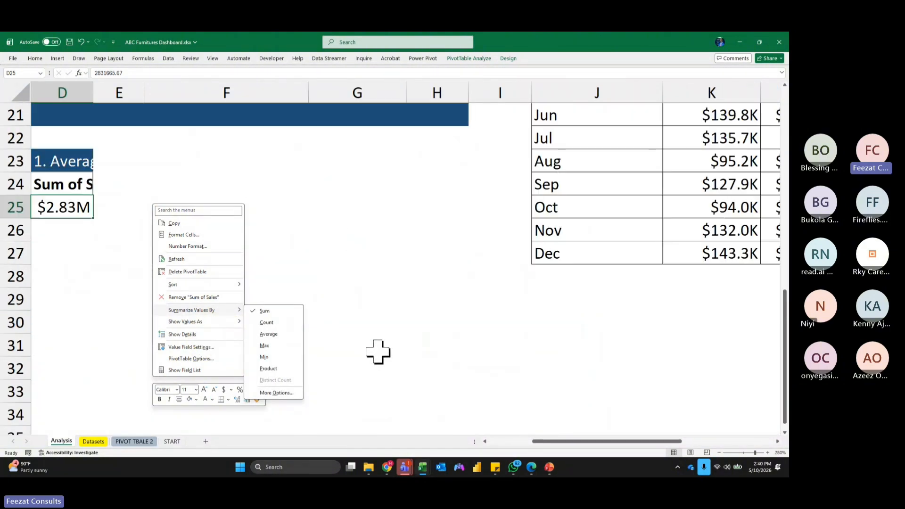
{"action": "left_click_drag", "start_coordinate": [572, 441], "coordinate": [542, 441]}
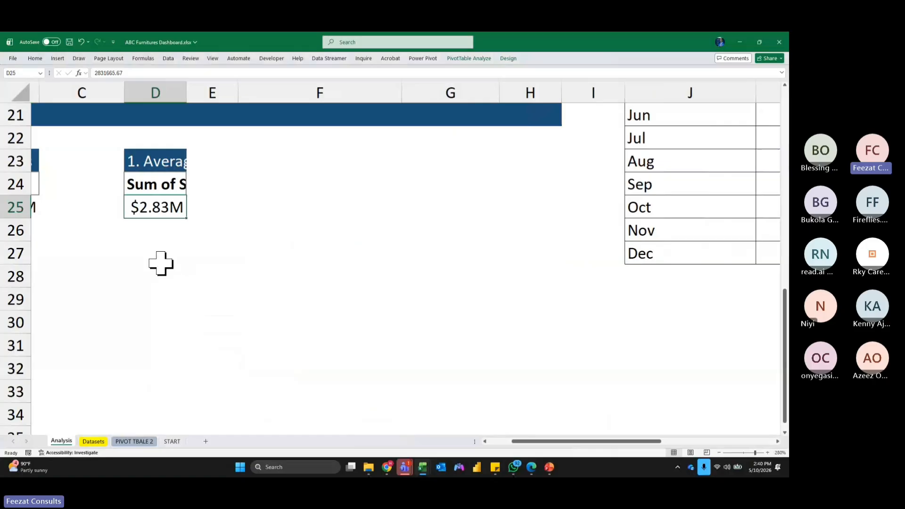
{"action": "right_click", "coordinate": [163, 210]}
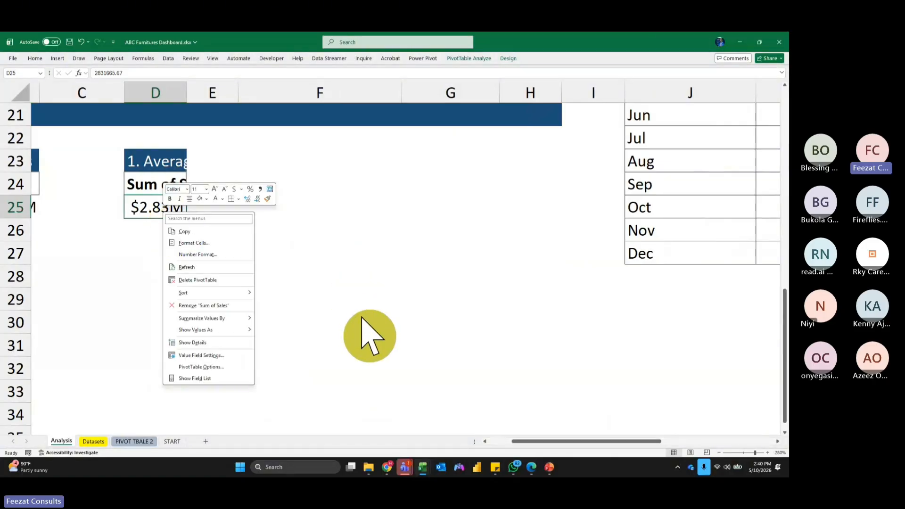
{"action": "mouse_move", "coordinate": [240, 328]}
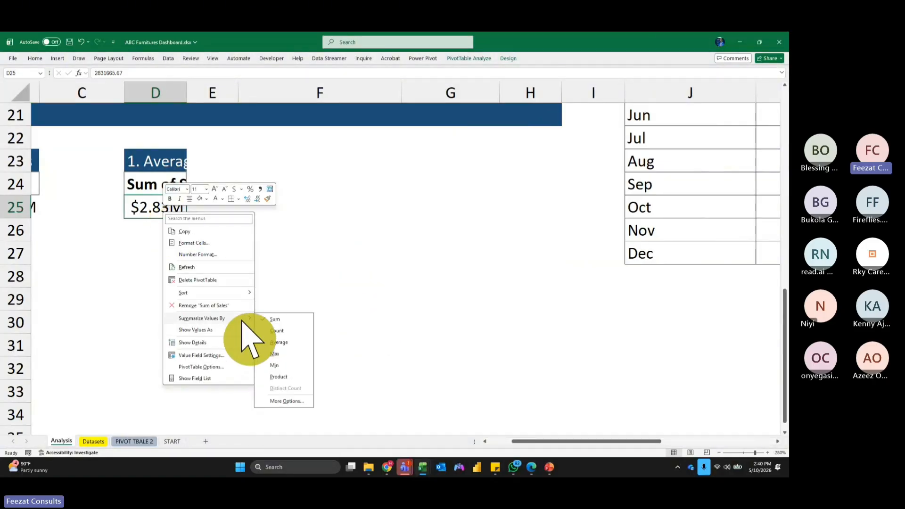
{"action": "left_click", "coordinate": [274, 340]}
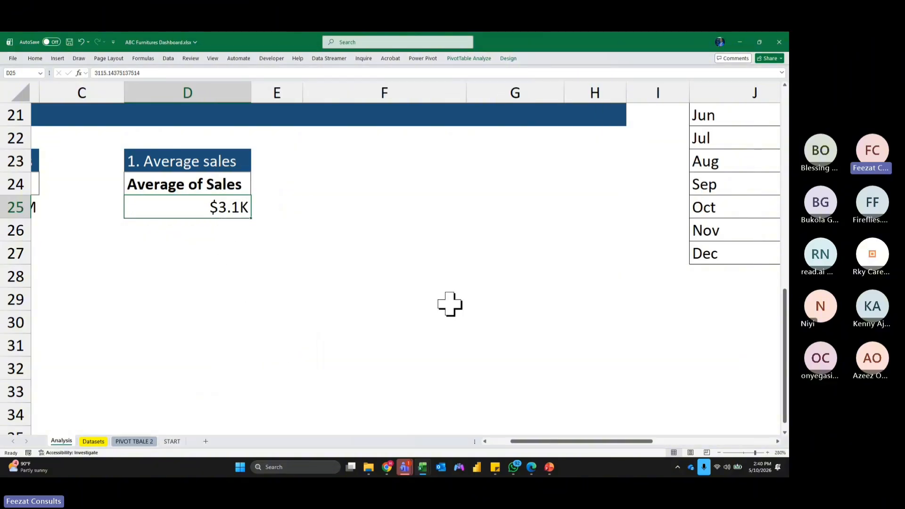
{"action": "scroll", "coordinate": [450, 306], "scroll_direction": "up", "scroll_amount": 3}
{"action": "scroll", "coordinate": [454, 311], "scroll_direction": "down", "scroll_amount": 2}
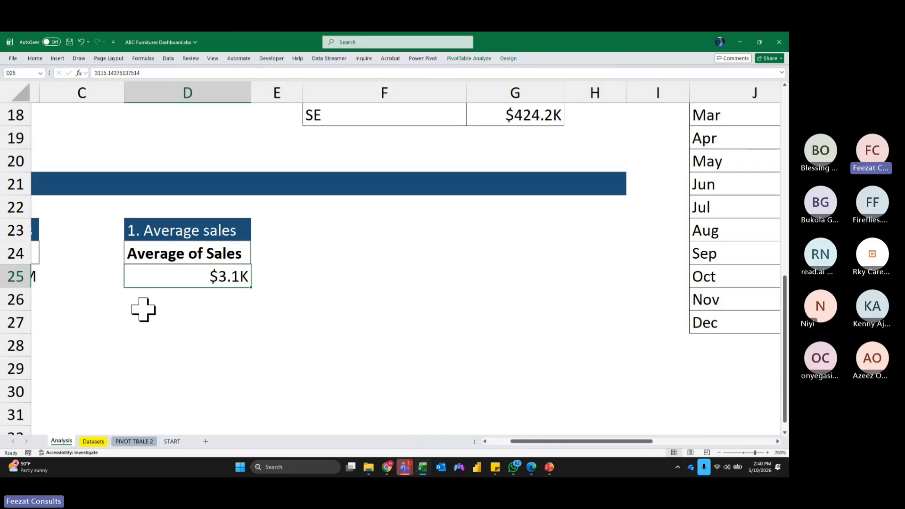
Renumber the title in D23 so that it reads "2. Average sales".
{"action": "double_click", "coordinate": [151, 232]}
{"action": "double_click", "coordinate": [153, 231]}
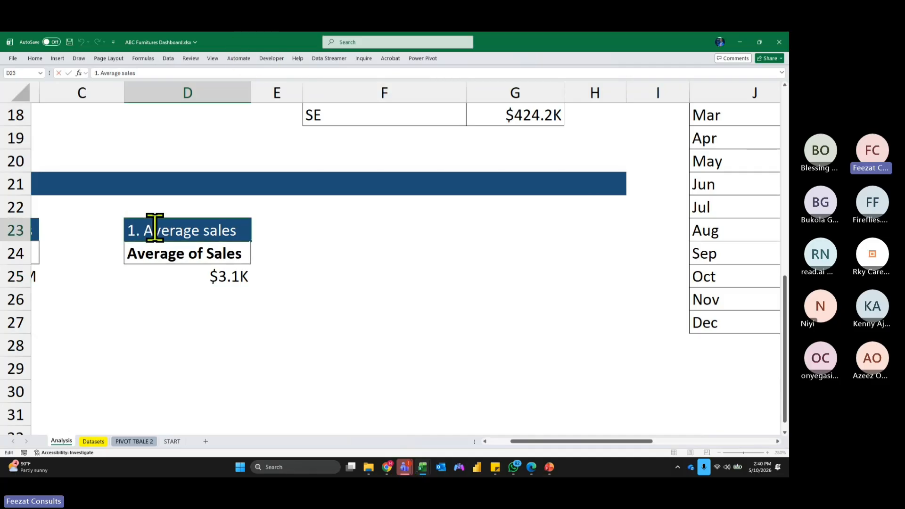
{"action": "key", "text": "BackSpace"}
{"action": "type", "text": "2"}
{"action": "left_click_drag", "start_coordinate": [155, 228], "coordinate": [219, 277]}
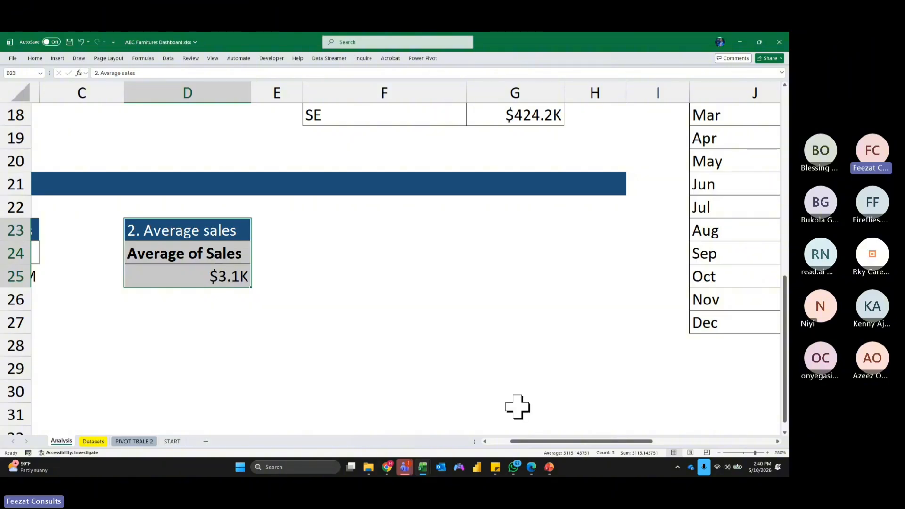
Copy the Total sales block in B23:B25 and paste it at F23 as a third KPI.
{"action": "left_click_drag", "start_coordinate": [533, 442], "coordinate": [511, 442]}
{"action": "left_click_drag", "start_coordinate": [91, 233], "coordinate": [103, 277]}
{"action": "key", "text": "ctrl+c"}
{"action": "left_click", "coordinate": [469, 230]}
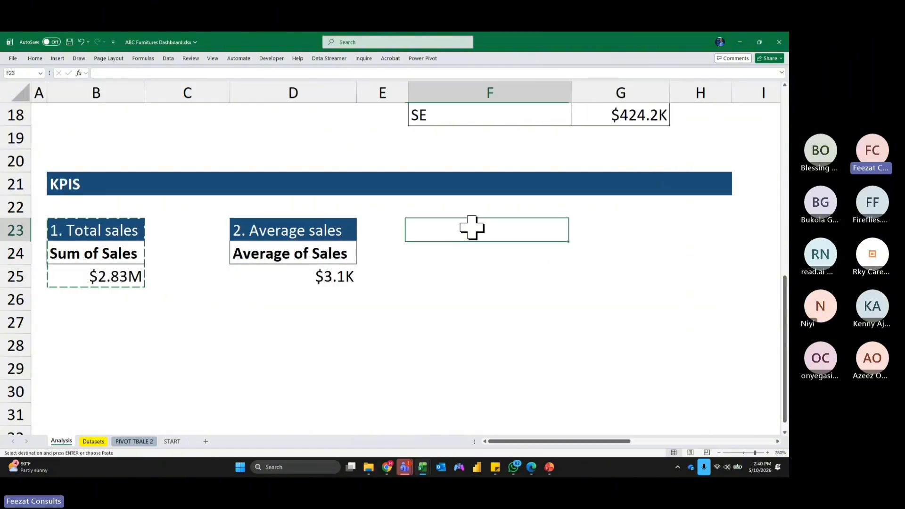
{"action": "key", "text": "ctrl+v"}
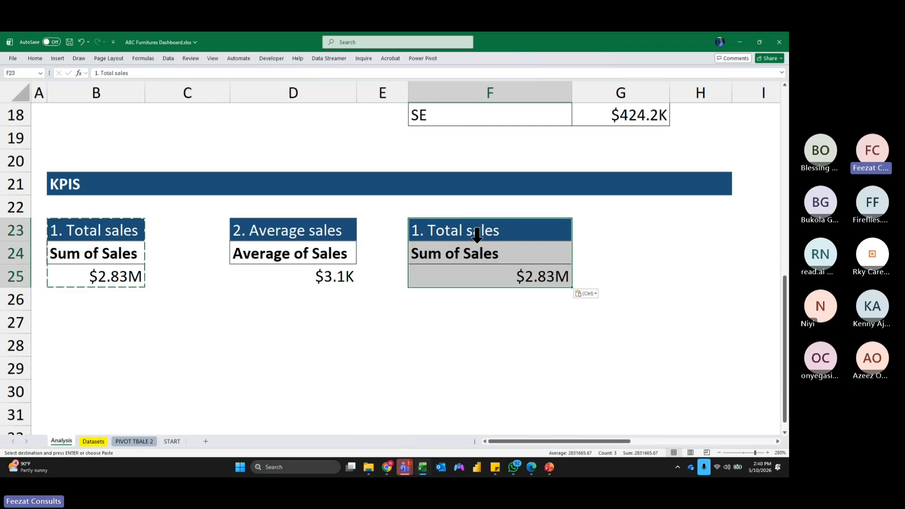
Delete the words "Total sales" from the title in F23, keeping the "1." prefix.
{"action": "double_click", "coordinate": [484, 231]}
{"action": "left_click_drag", "start_coordinate": [503, 231], "coordinate": [524, 231]}
{"action": "left_click", "coordinate": [426, 232]}
{"action": "key", "text": "BackSpace"}
{"action": "key", "text": "BackSpace"}
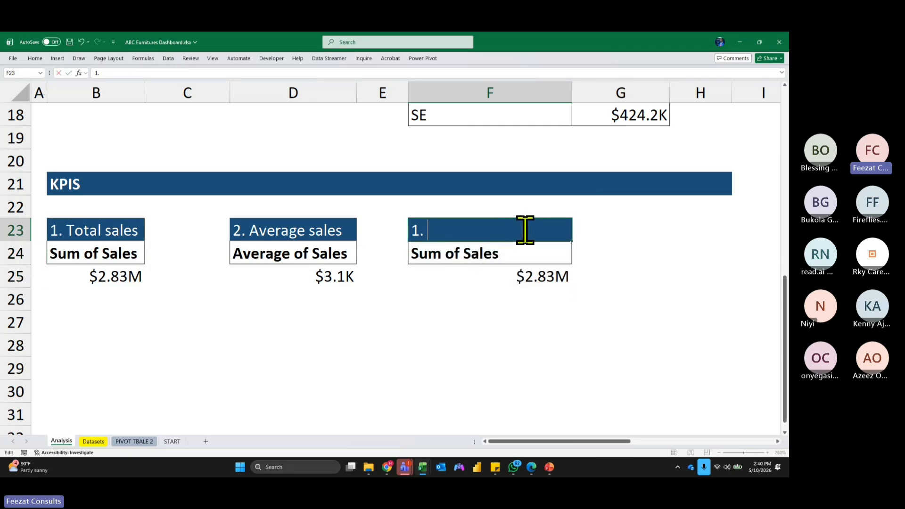
Head the third KPI block "1. QTY Sold" and replace Sales with Qty as its pivot table's summed value.
{"action": "type", "text": "QTY Sold"}
{"action": "key", "text": "Return"}
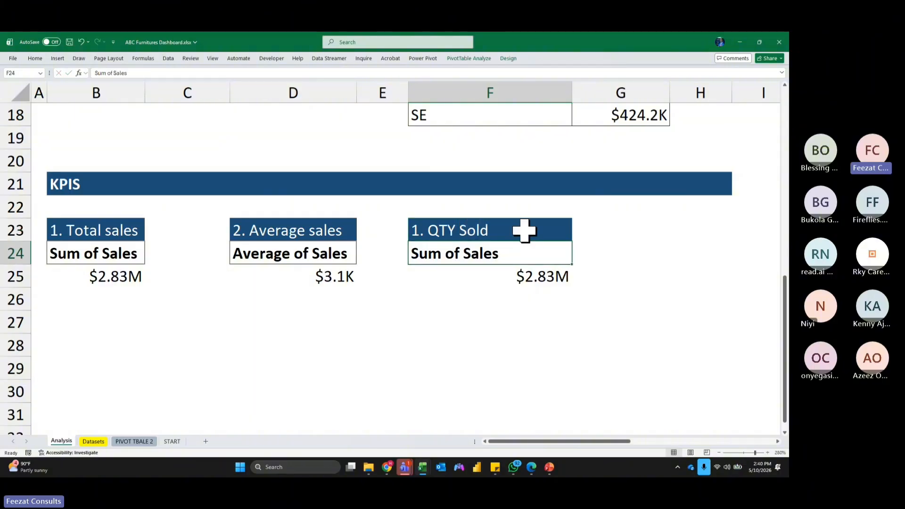
{"action": "left_click", "coordinate": [553, 293]}
{"action": "scroll", "coordinate": [562, 278], "scroll_direction": "down", "scroll_amount": 4}
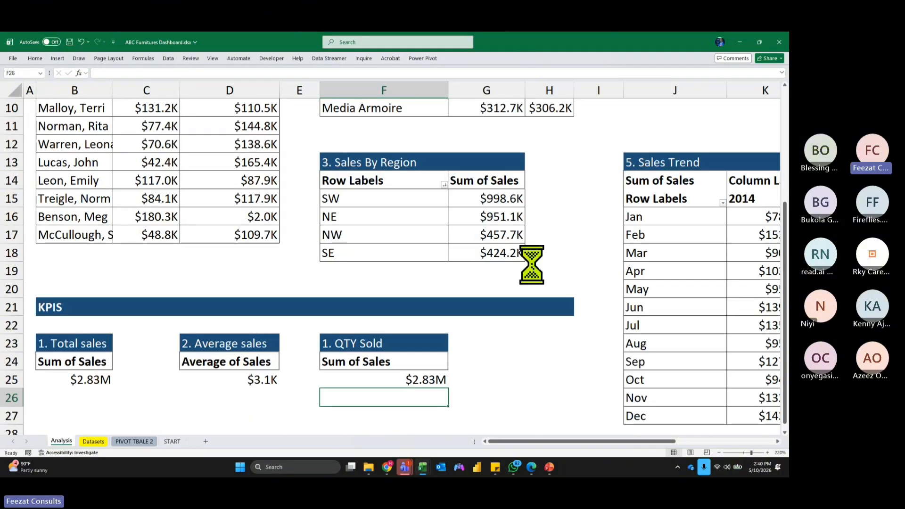
{"action": "scroll", "coordinate": [531, 262], "scroll_direction": "down", "scroll_amount": 4}
{"action": "left_click", "coordinate": [309, 387]}
{"action": "right_click", "coordinate": [308, 389]}
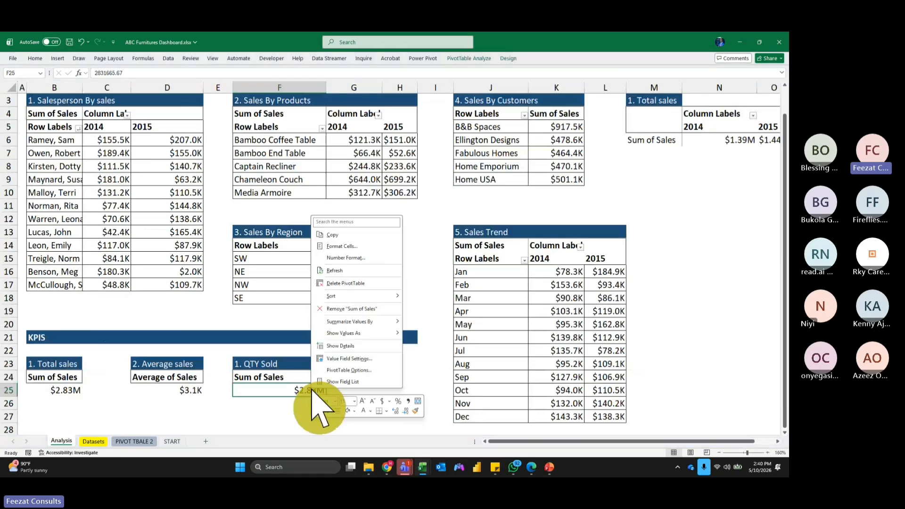
{"action": "left_click", "coordinate": [353, 398]}
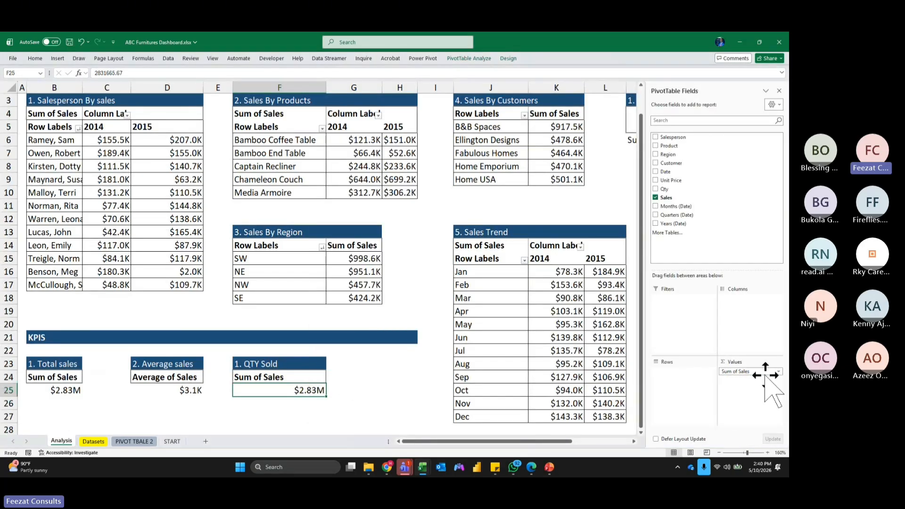
{"action": "left_click_drag", "start_coordinate": [763, 373], "coordinate": [751, 313]}
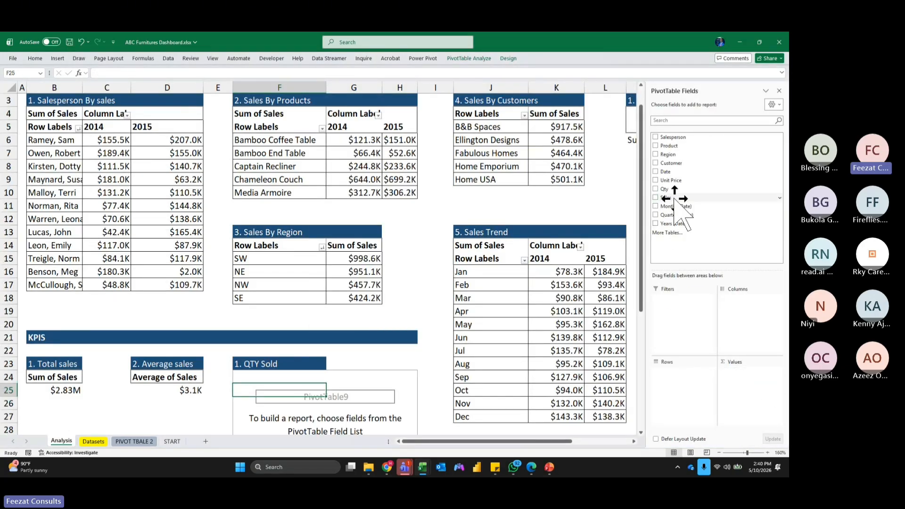
{"action": "left_click_drag", "start_coordinate": [665, 189], "coordinate": [745, 382]}
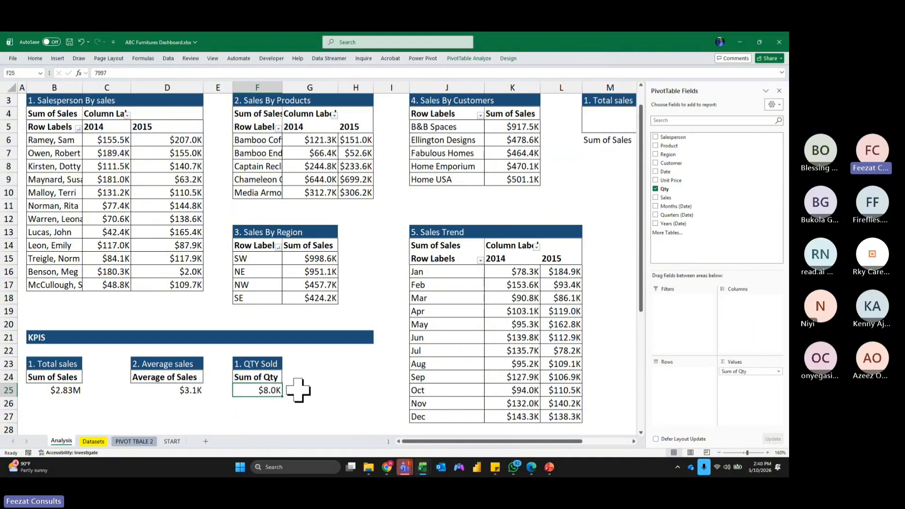
Format the Sum of Qty value in F25 as a number with a thousands separator and no decimals.
{"action": "scroll", "coordinate": [296, 399], "scroll_direction": "up", "scroll_amount": 2, "text": "ctrl"}
{"action": "scroll", "coordinate": [330, 406], "scroll_direction": "down", "scroll_amount": 1}
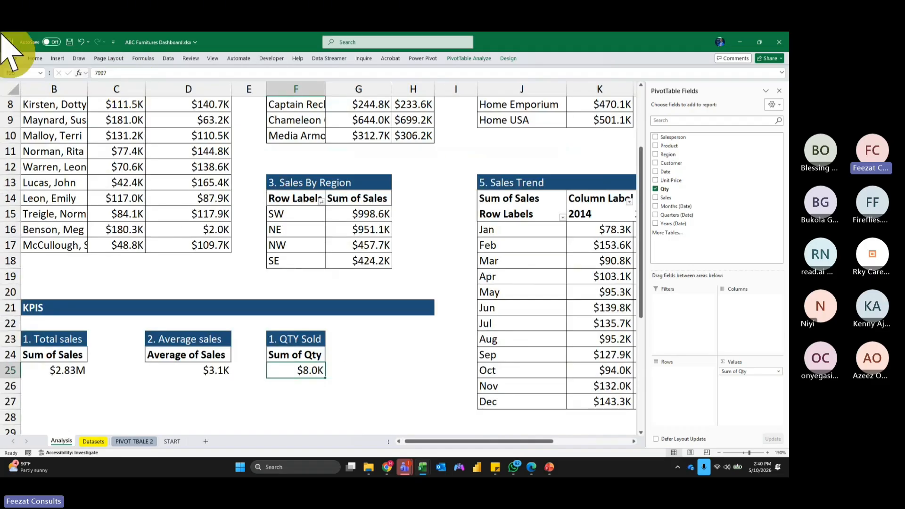
{"action": "left_click", "coordinate": [37, 58]}
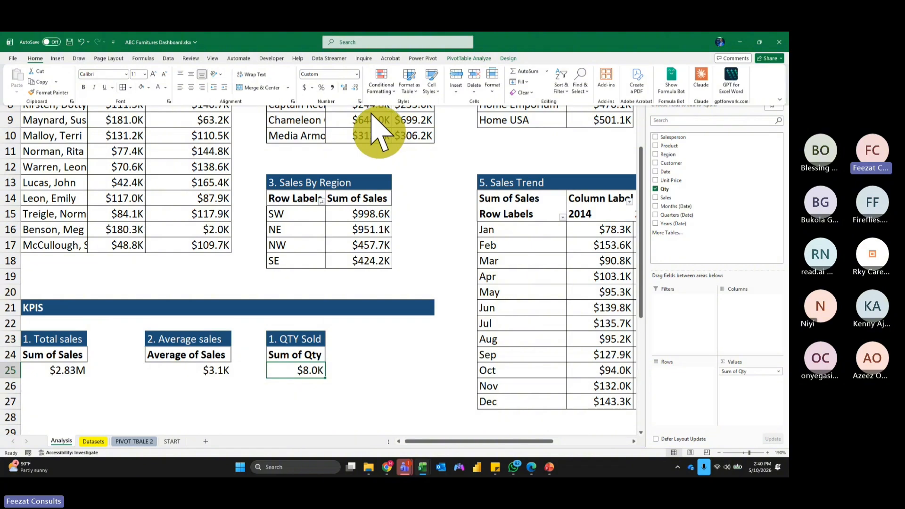
{"action": "left_click", "coordinate": [357, 74]}
{"action": "left_click", "coordinate": [345, 111]}
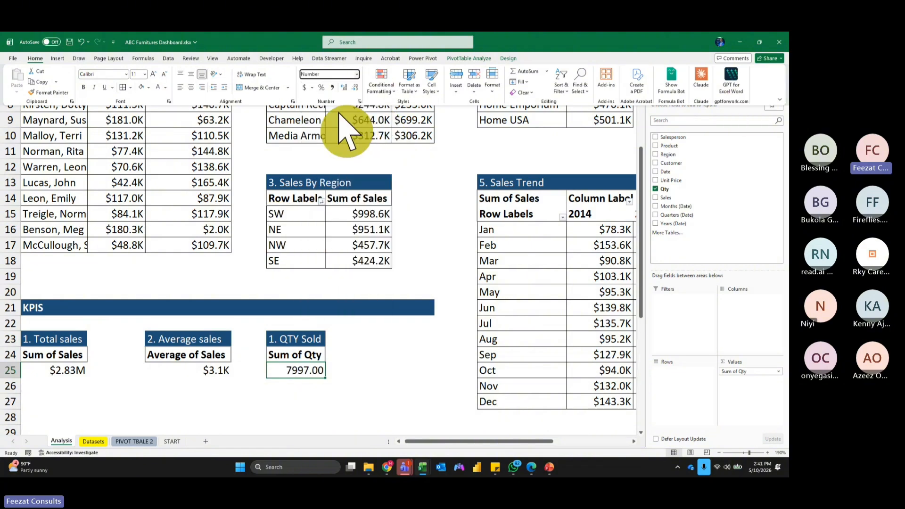
{"action": "left_click", "coordinate": [357, 74]}
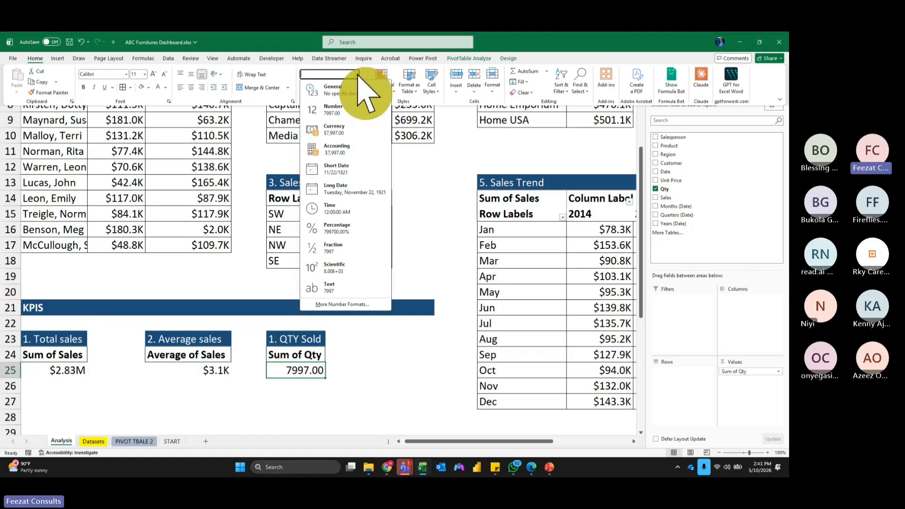
{"action": "left_click", "coordinate": [333, 114]}
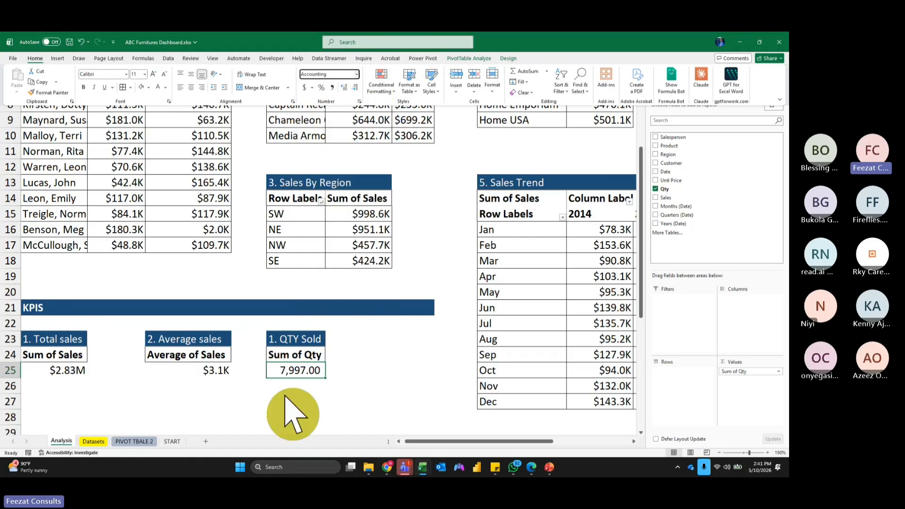
{"action": "left_click", "coordinate": [344, 87]}
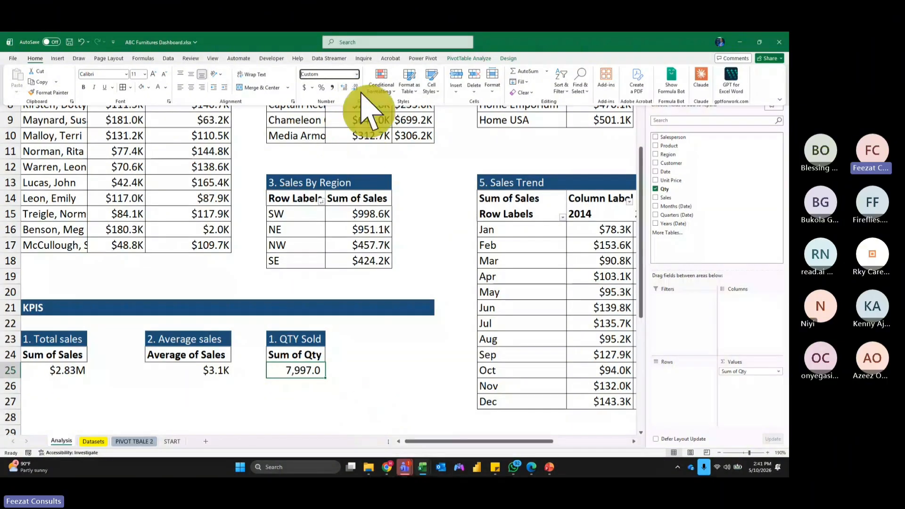
{"action": "left_click", "coordinate": [413, 372]}
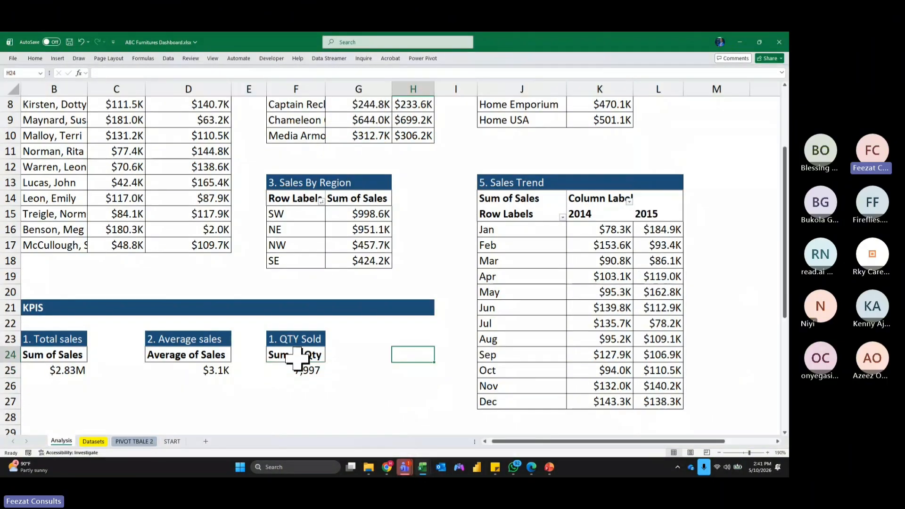
Renumber the quantity KPI heading in F23 so it reads "3. QTY Sold".
{"action": "left_click", "coordinate": [297, 340]}
{"action": "double_click", "coordinate": [277, 339]}
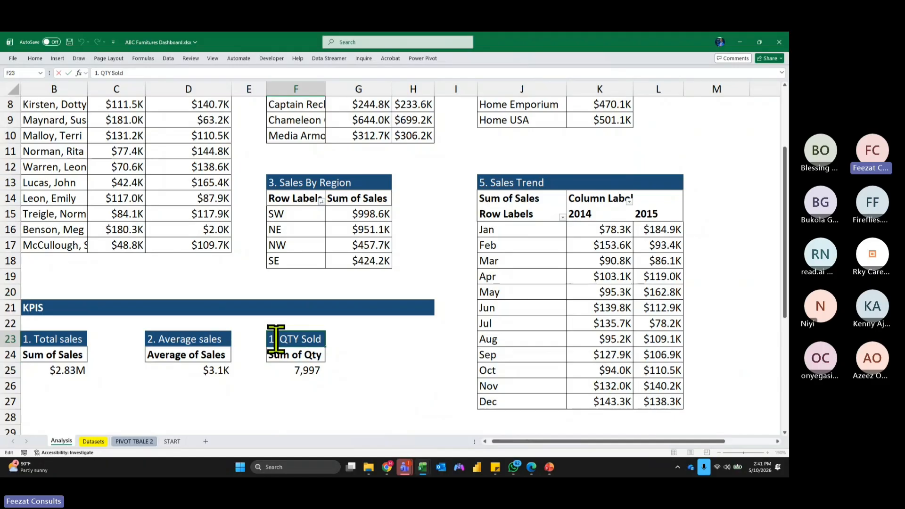
{"action": "key", "text": "BackSpace"}
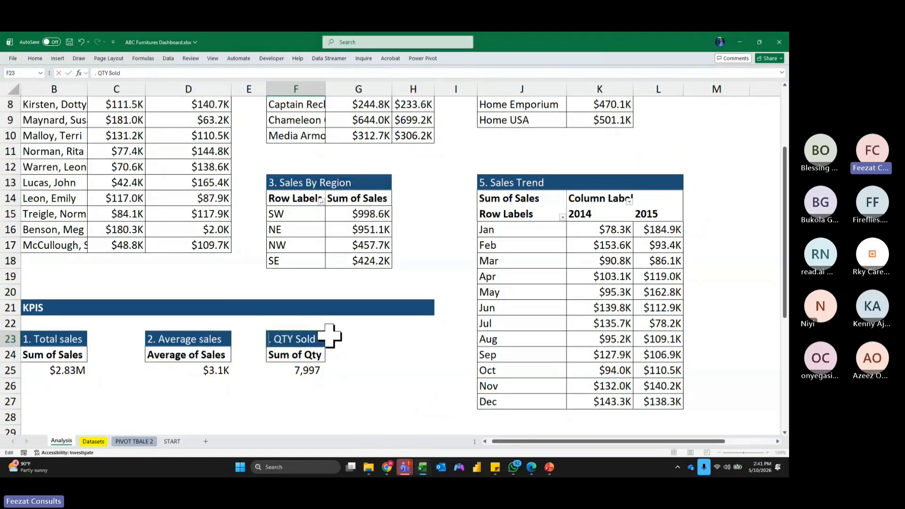
{"action": "type", "text": "3"}
{"action": "key", "text": "Return"}
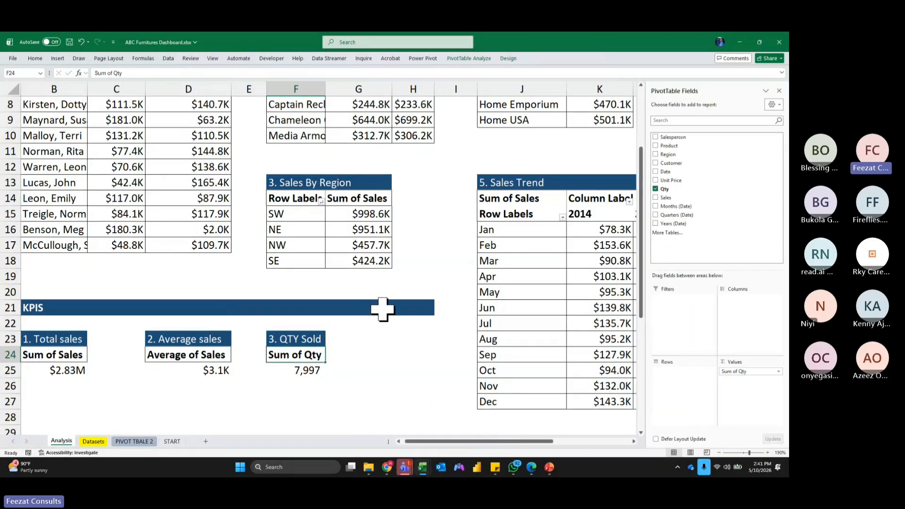
Copy the Total sales KPI block in B23:B25 with its pivot table to B27.
{"action": "scroll", "coordinate": [405, 271], "scroll_direction": "down", "scroll_amount": 1}
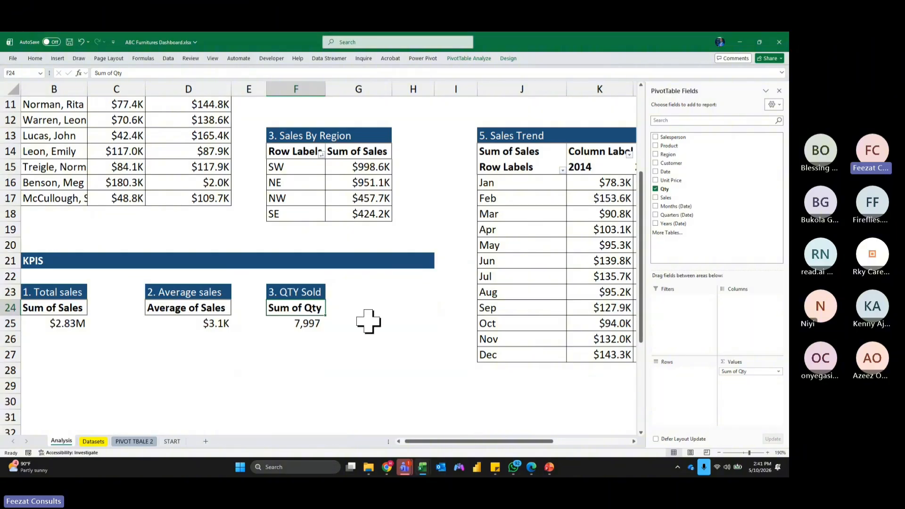
{"action": "left_click_drag", "start_coordinate": [409, 442], "coordinate": [395, 444]}
{"action": "left_click", "coordinate": [343, 392]}
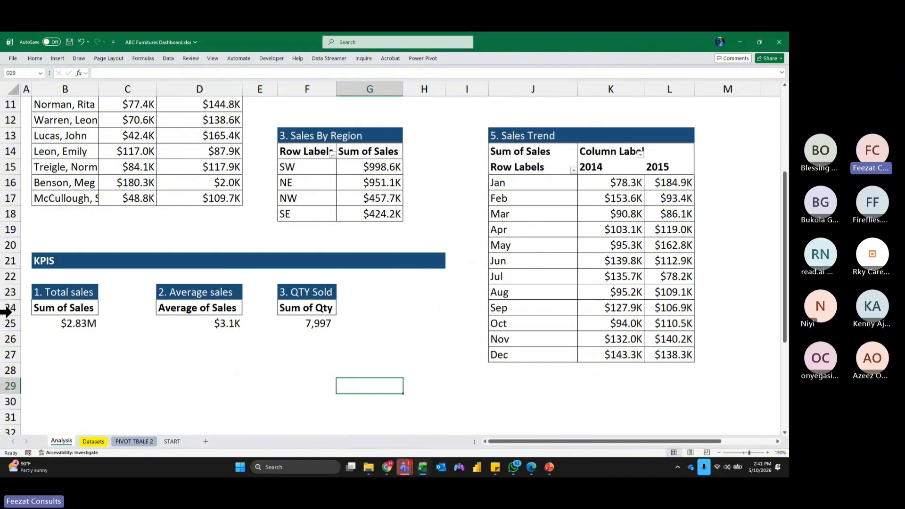
{"action": "left_click", "coordinate": [55, 291]}
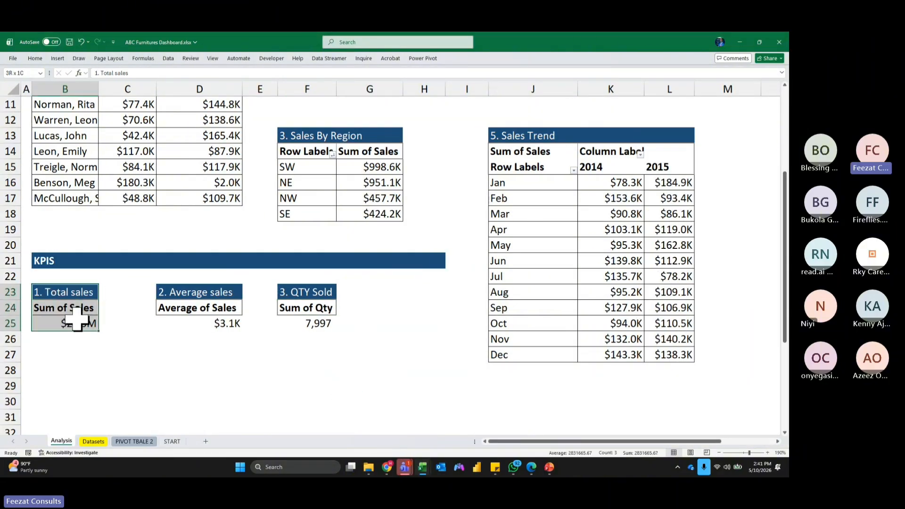
{"action": "key", "text": "ctrl+c"}
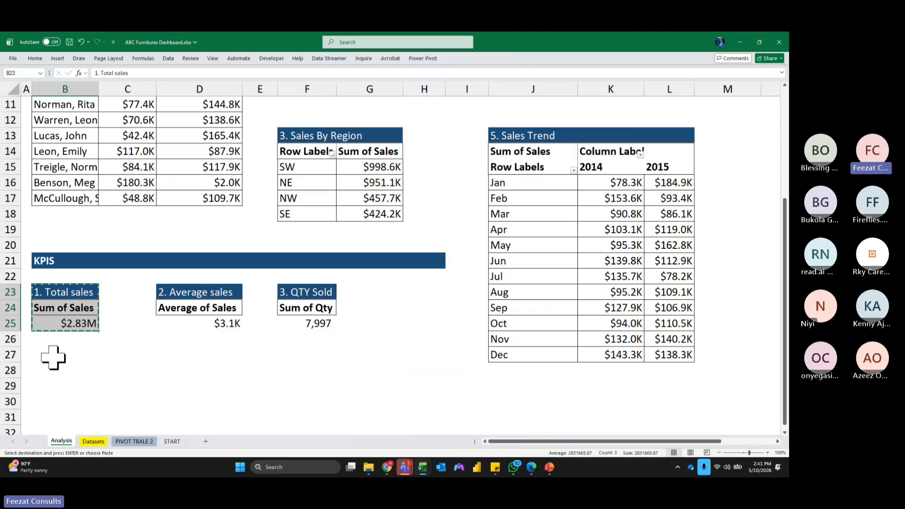
{"action": "left_click", "coordinate": [55, 357]}
{"action": "key", "text": "ctrl+v"}
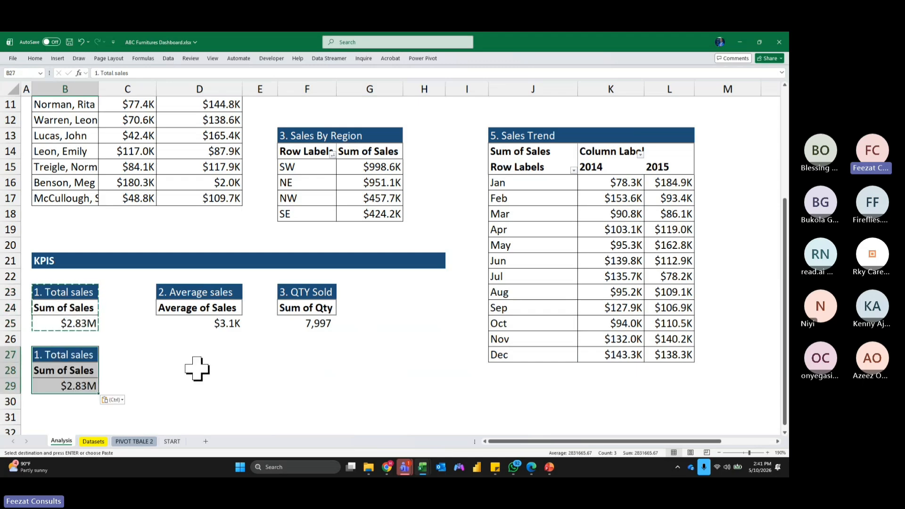
Replace Sales with Customer as the counted value in the copied pivot table at B28.
{"action": "left_click", "coordinate": [216, 368]}
{"action": "left_click", "coordinate": [81, 386]}
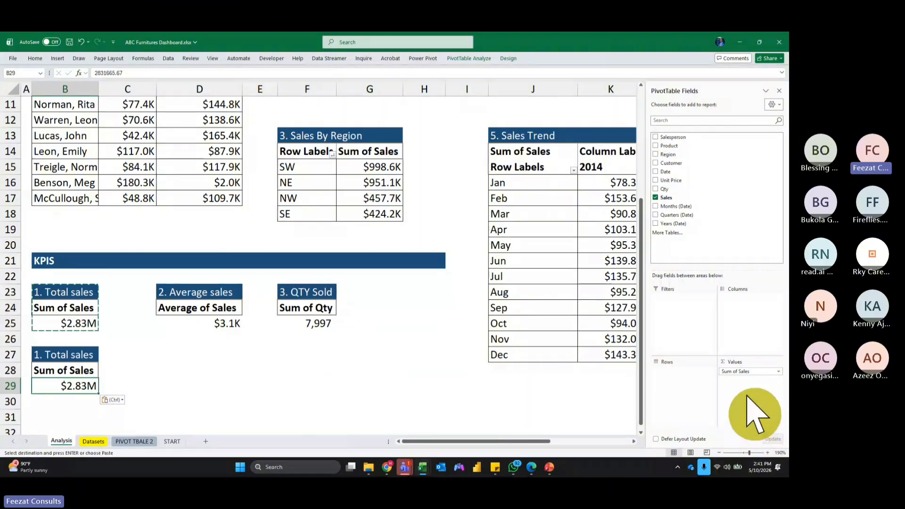
{"action": "left_click_drag", "start_coordinate": [749, 372], "coordinate": [489, 380]}
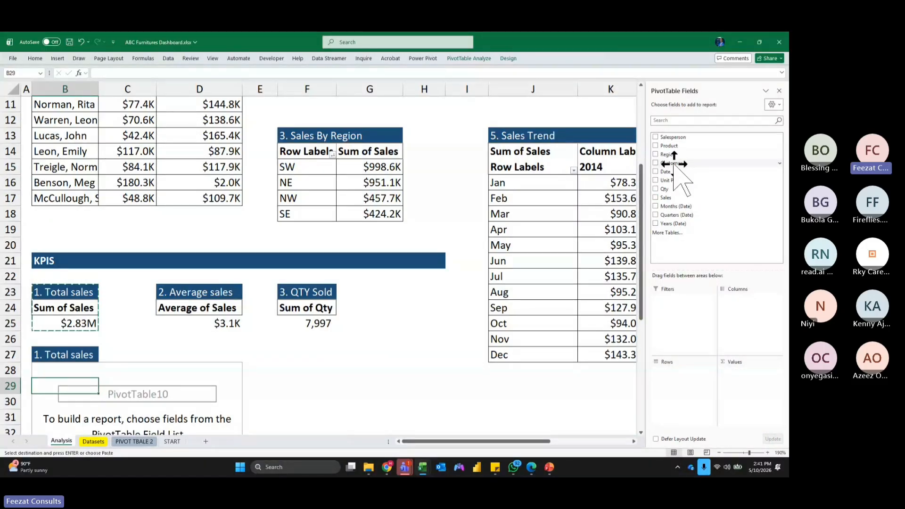
{"action": "left_click_drag", "start_coordinate": [673, 164], "coordinate": [745, 383]}
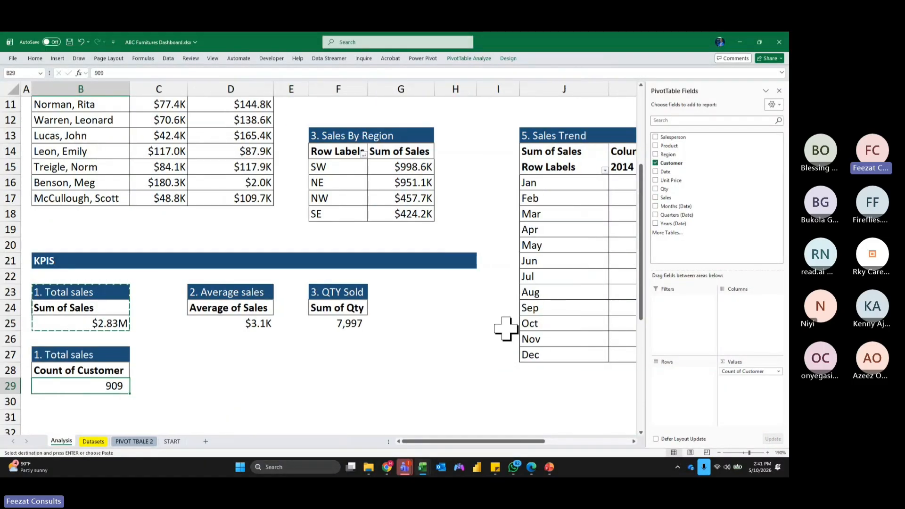
{"action": "scroll", "coordinate": [506, 324], "scroll_direction": "up", "scroll_amount": 3}
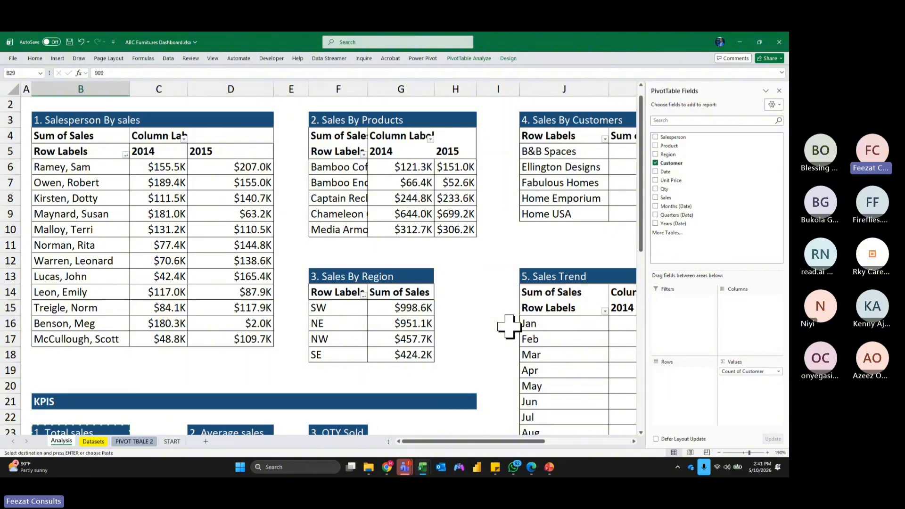
{"action": "scroll", "coordinate": [509, 326], "scroll_direction": "down", "scroll_amount": 3}
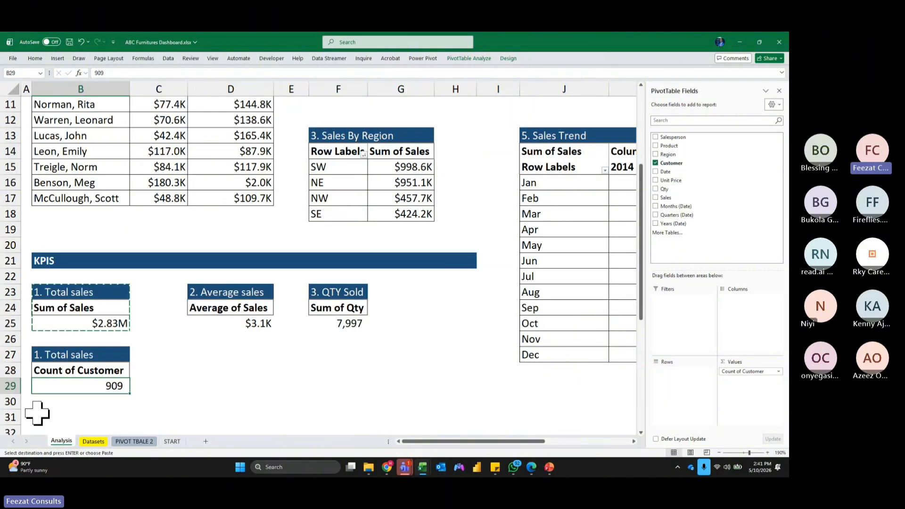
Change the heading of the copied KPI block in B27 to "5. Trans Count".
{"action": "left_click", "coordinate": [90, 354]}
{"action": "double_click", "coordinate": [101, 358]}
{"action": "left_click_drag", "start_coordinate": [94, 354], "coordinate": [4, 357]}
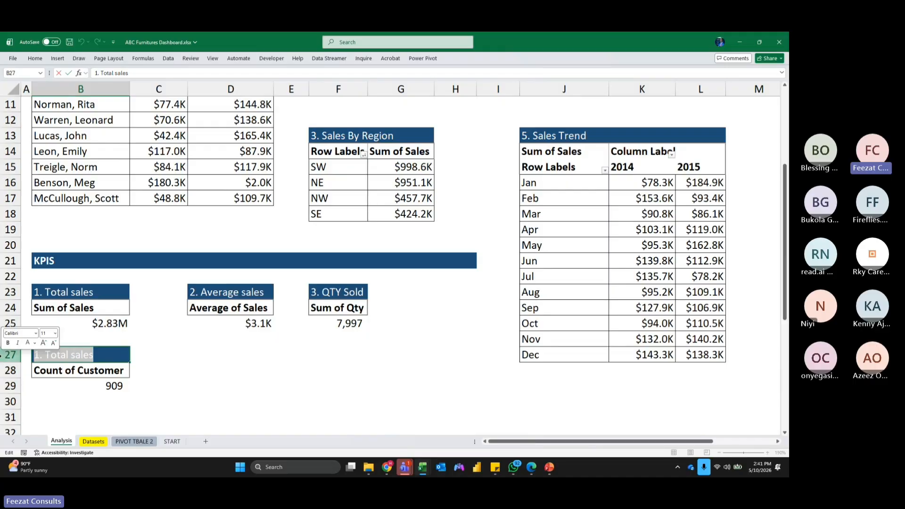
{"action": "type", "text": "5. Trans"}
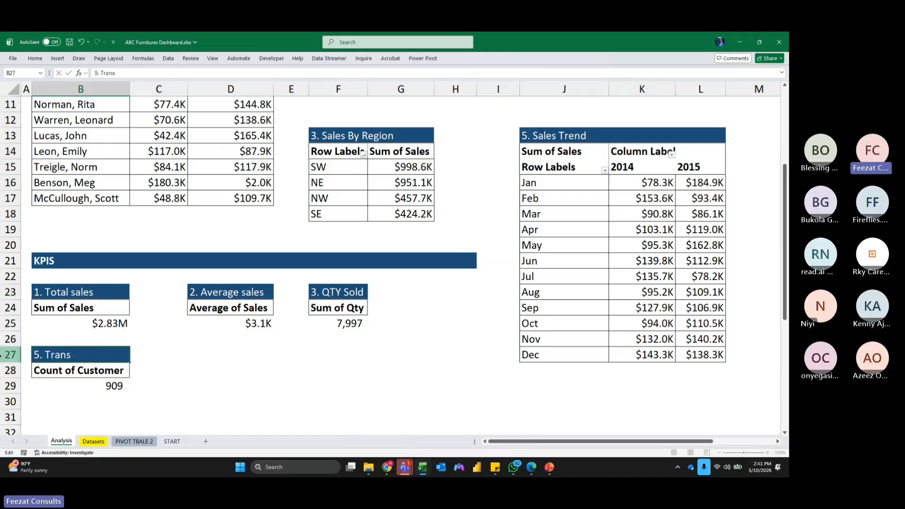
{"action": "type", "text": " Count"}
{"action": "key", "text": "Return"}
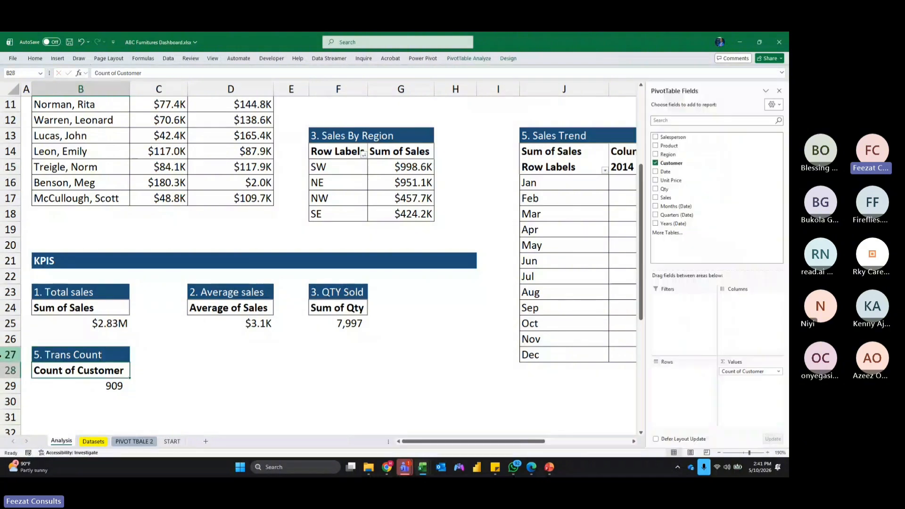
{"action": "scroll", "coordinate": [30, 303], "scroll_direction": "down", "scroll_amount": 1}
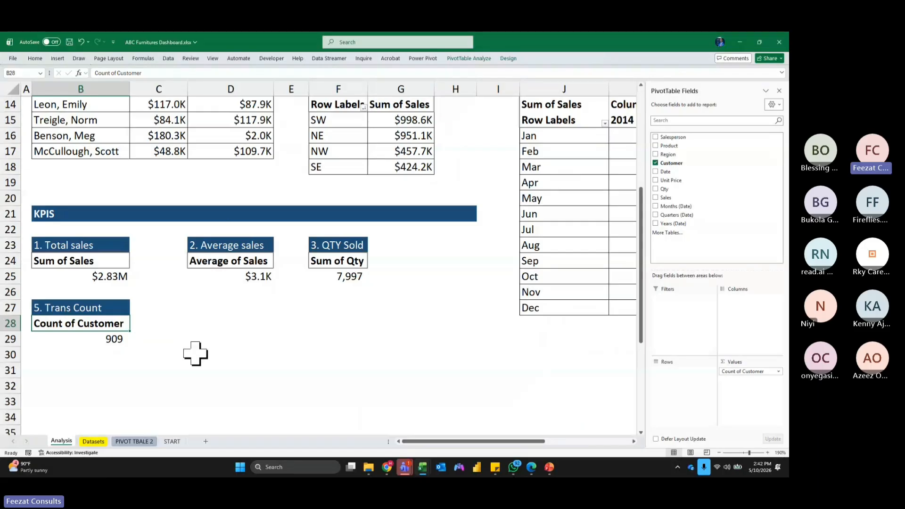
Close the pivot field list and narrow column J to fit the customer names in Sales By Customers.
{"action": "left_click", "coordinate": [779, 90]}
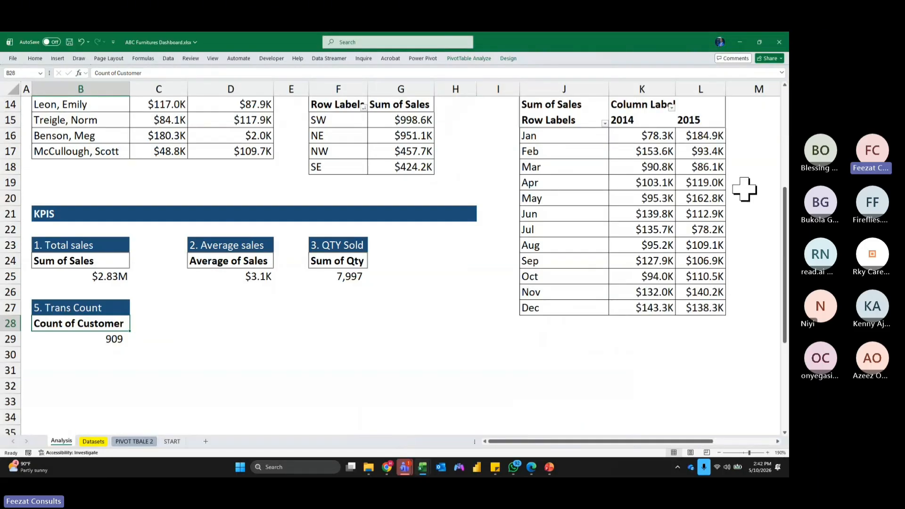
{"action": "left_click", "coordinate": [753, 195]}
{"action": "scroll", "coordinate": [767, 177], "scroll_direction": "up", "scroll_amount": 3}
{"action": "scroll", "coordinate": [771, 172], "scroll_direction": "up", "scroll_amount": 2}
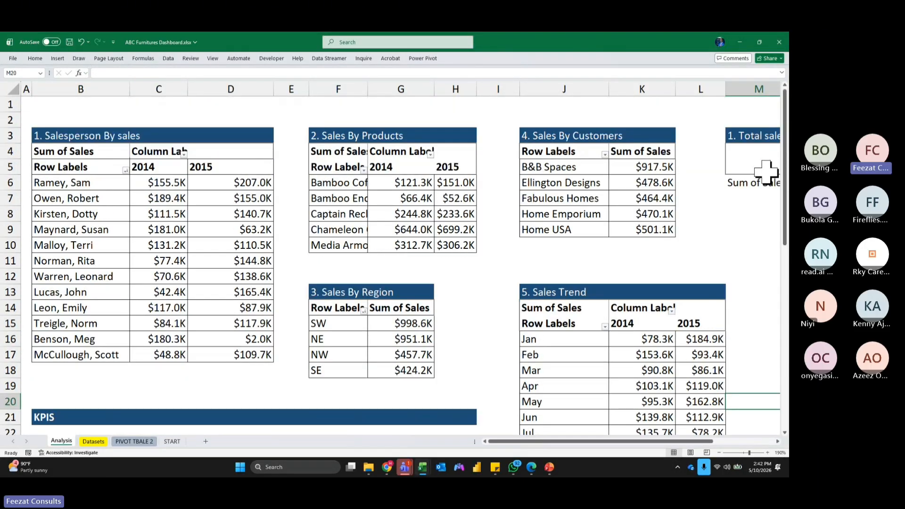
{"action": "double_click", "coordinate": [610, 89]}
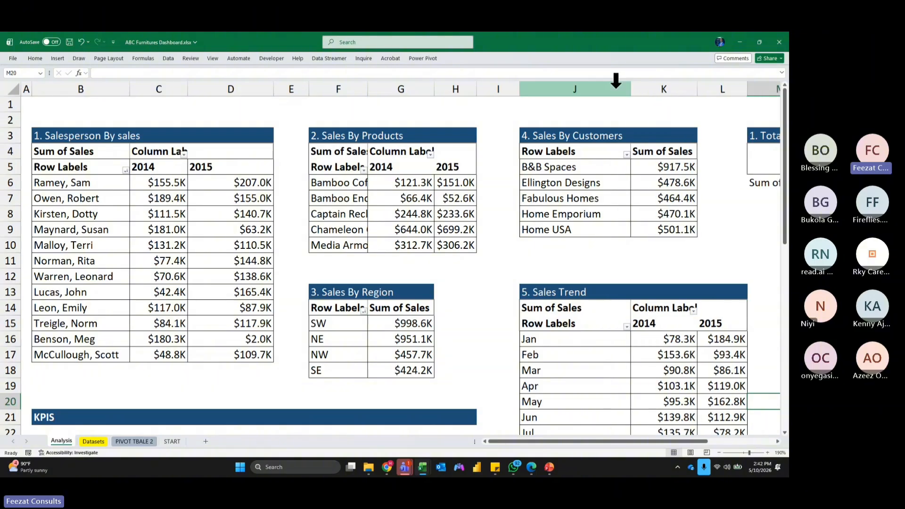
{"action": "left_click_drag", "start_coordinate": [633, 90], "coordinate": [601, 94]}
{"action": "left_click", "coordinate": [483, 323]}
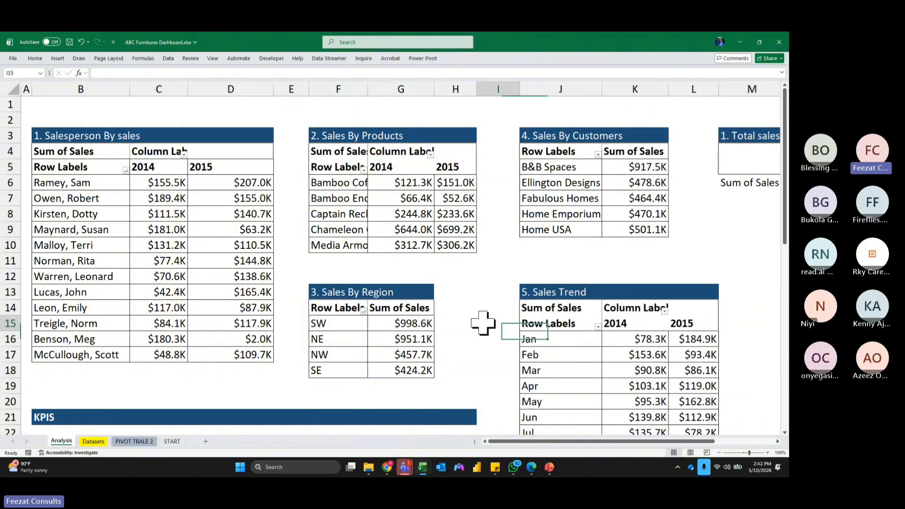
{"action": "scroll", "coordinate": [483, 323], "scroll_direction": "down", "scroll_amount": 2}
{"action": "left_click", "coordinate": [475, 323]}
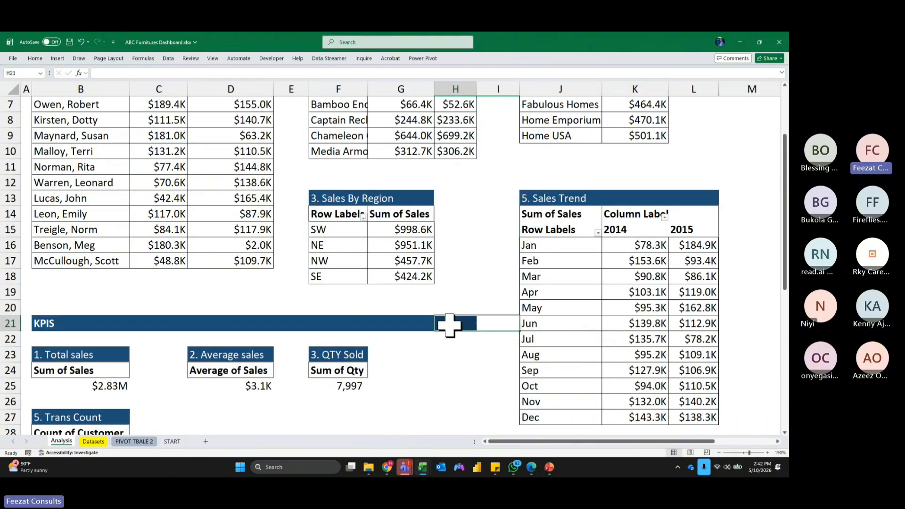
Clear the fill from cell H21 at the end of the KPIS band and save the workbook.
{"action": "left_click", "coordinate": [34, 58]}
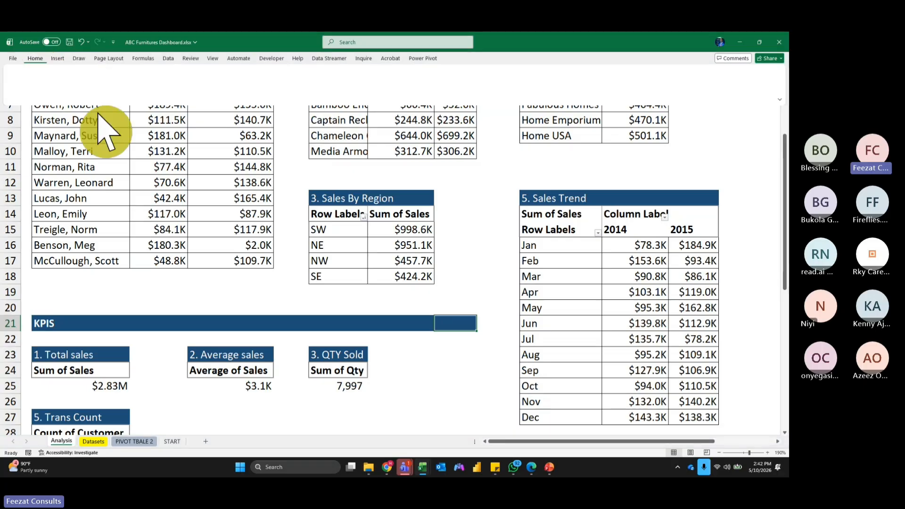
{"action": "left_click", "coordinate": [450, 384]}
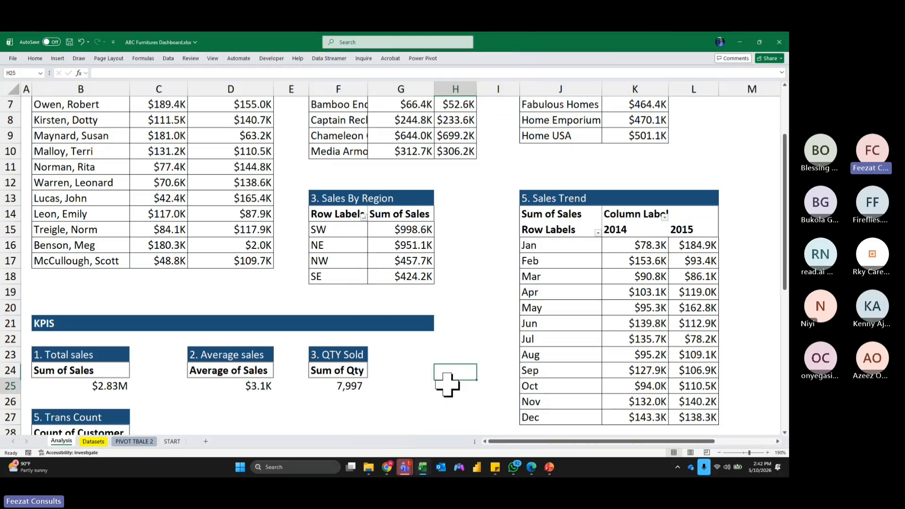
{"action": "key", "text": "ctrl+s"}
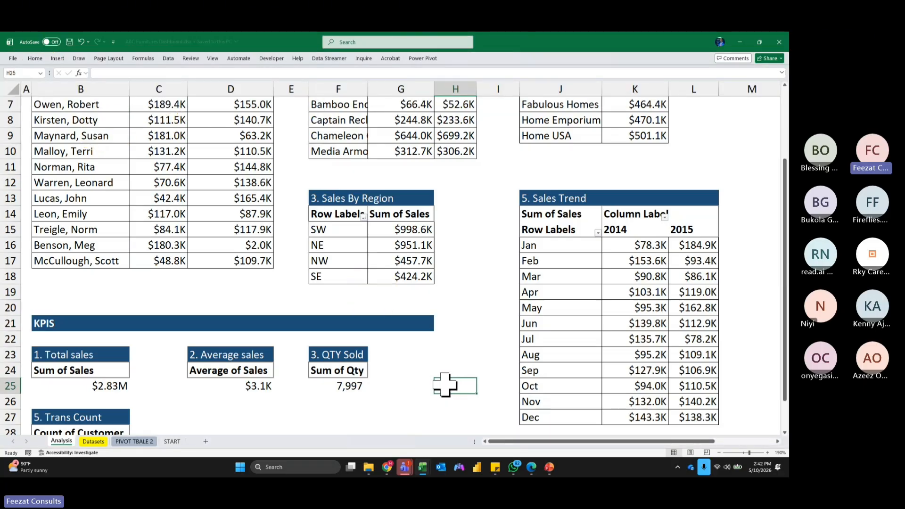
Fill B1:O1 above the pivot tables with the dark blue used for the table headings.
{"action": "scroll", "coordinate": [448, 382], "scroll_direction": "up", "scroll_amount": 2}
{"action": "left_click_drag", "start_coordinate": [42, 103], "coordinate": [633, 103]}
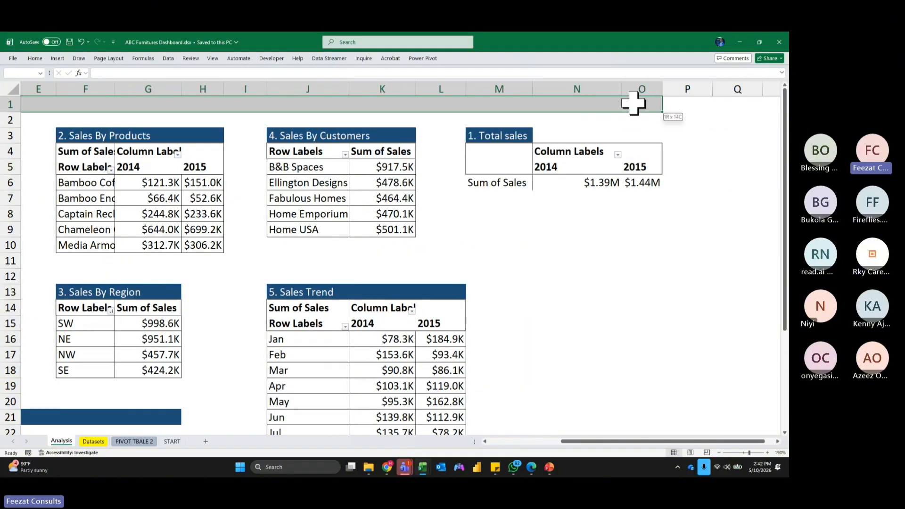
{"action": "left_click", "coordinate": [37, 59]}
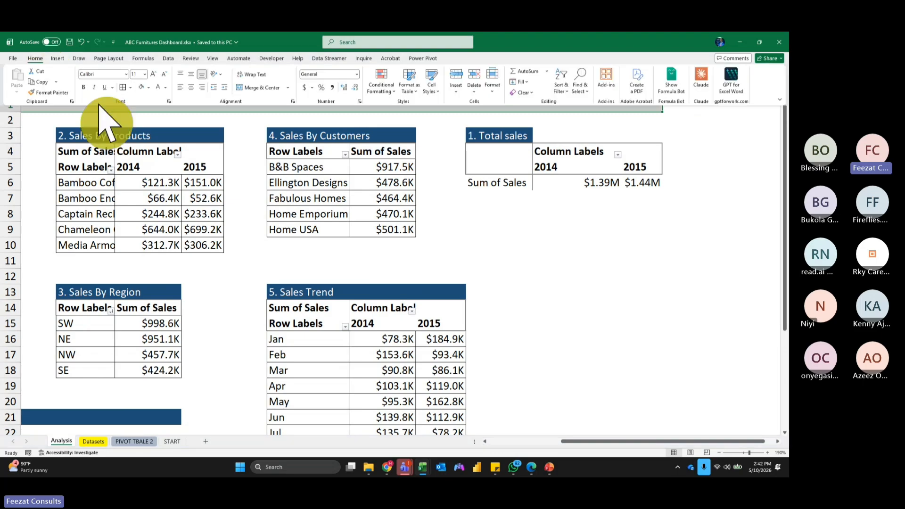
{"action": "left_click", "coordinate": [148, 88]}
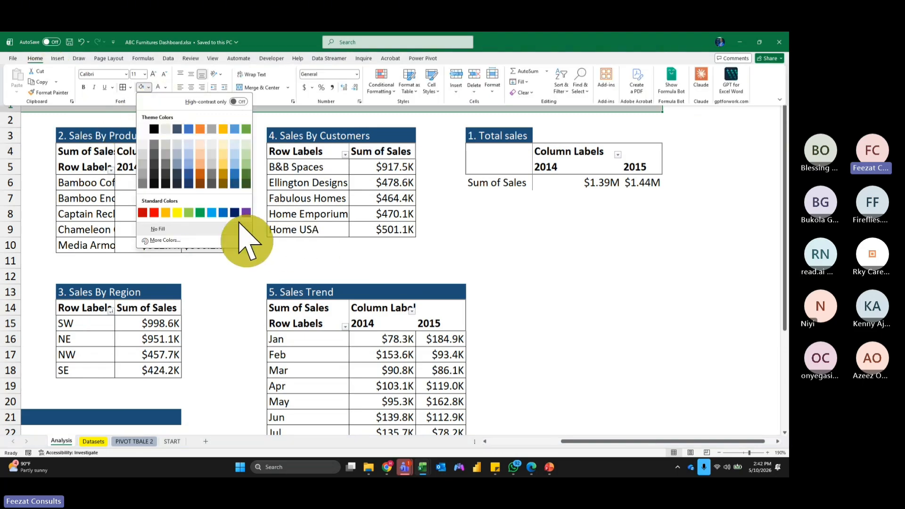
{"action": "left_click", "coordinate": [234, 183]}
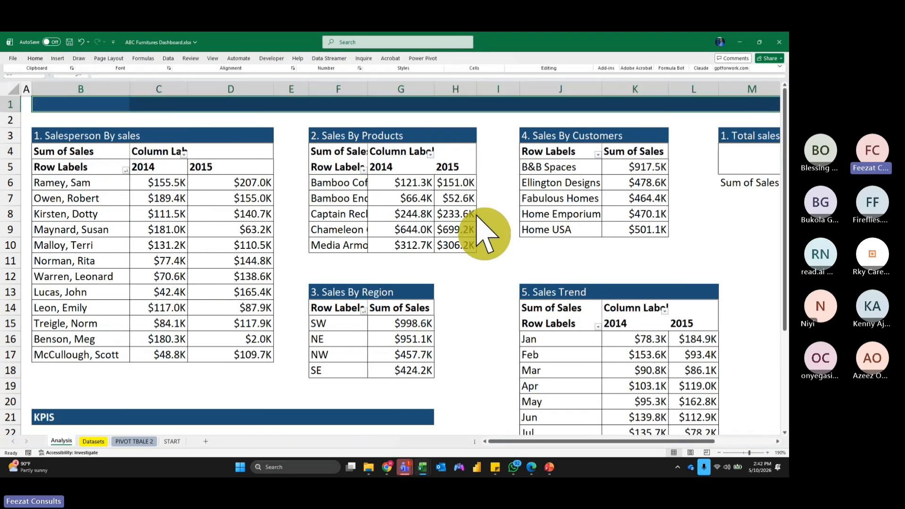
Enter the heading "Insights" in B1 and format it as bold white text.
{"action": "left_click", "coordinate": [75, 103]}
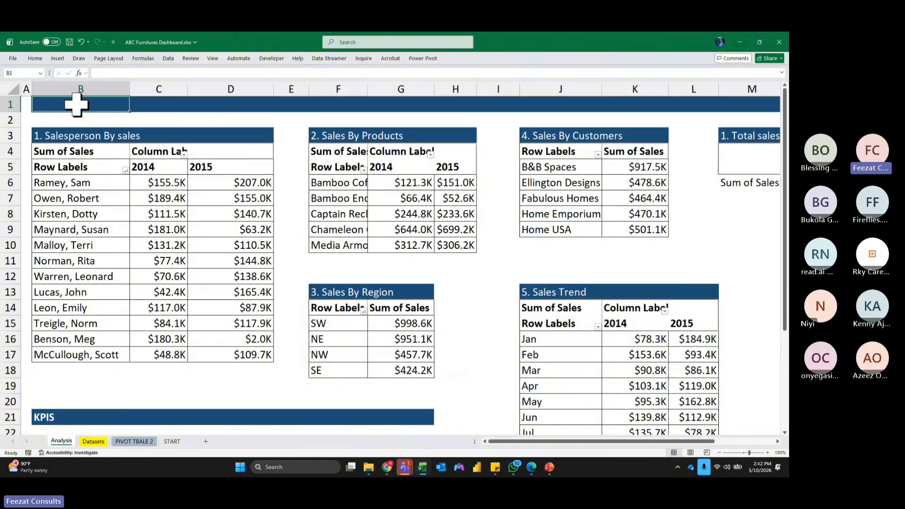
{"action": "type", "text": "A"}
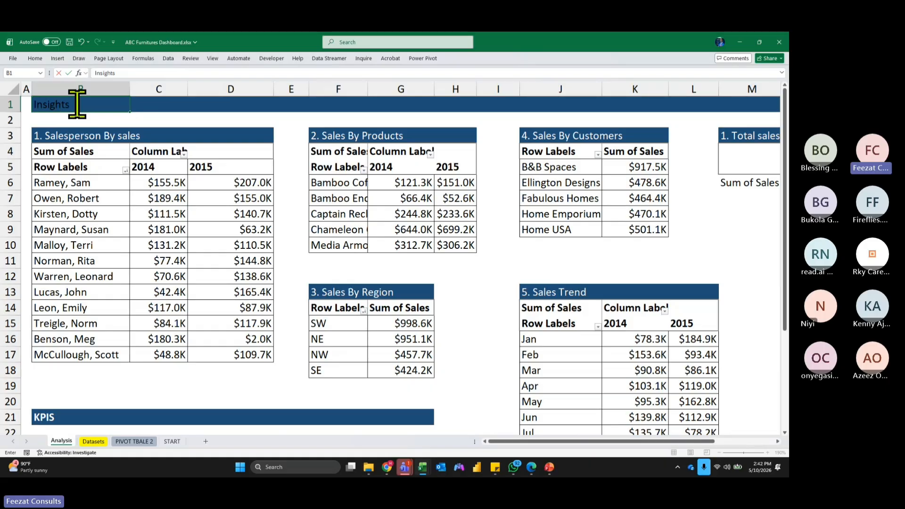
{"action": "key", "text": "Return"}
{"action": "left_click", "coordinate": [68, 104]}
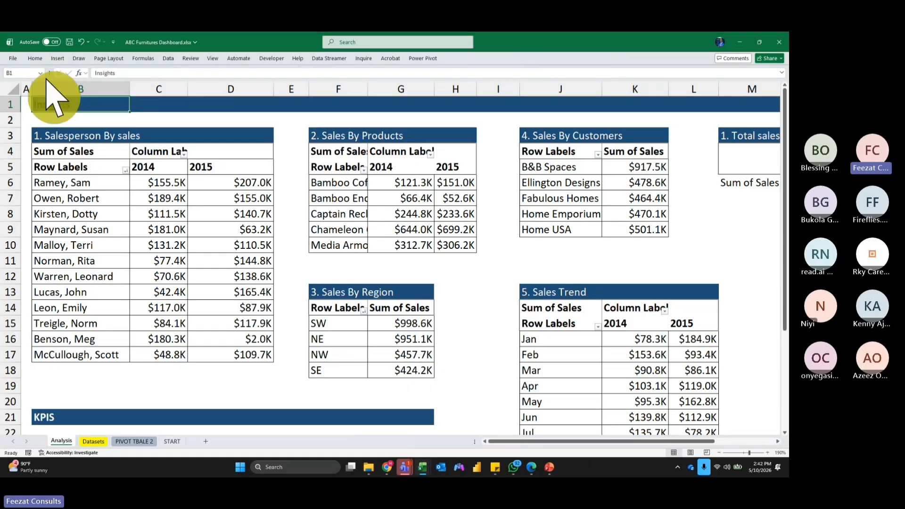
{"action": "left_click", "coordinate": [35, 58]}
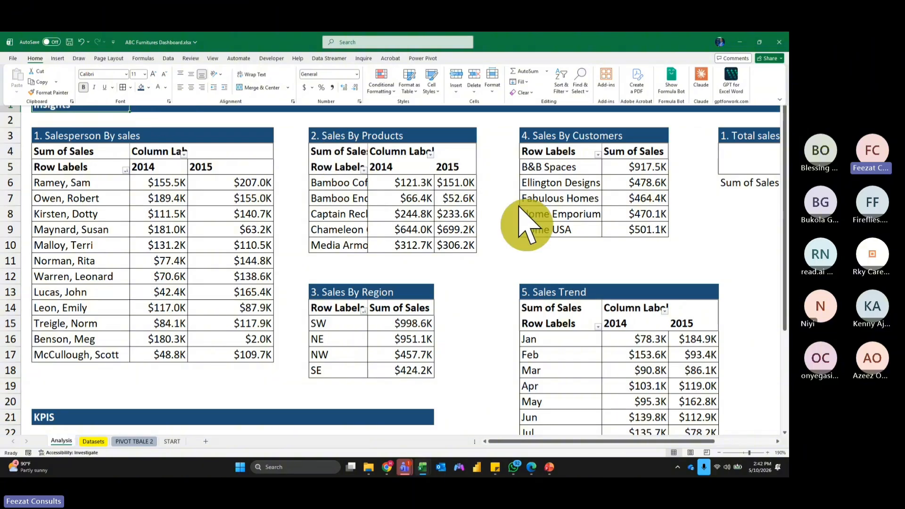
{"action": "left_click", "coordinate": [492, 299]}
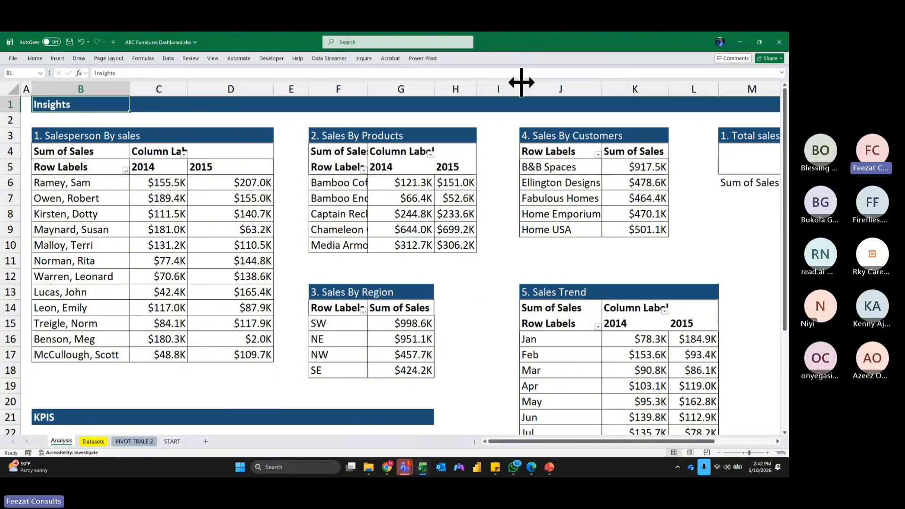
Narrow the empty spacer columns I and E between the pivot tables.
{"action": "left_click_drag", "start_coordinate": [521, 83], "coordinate": [493, 83]}
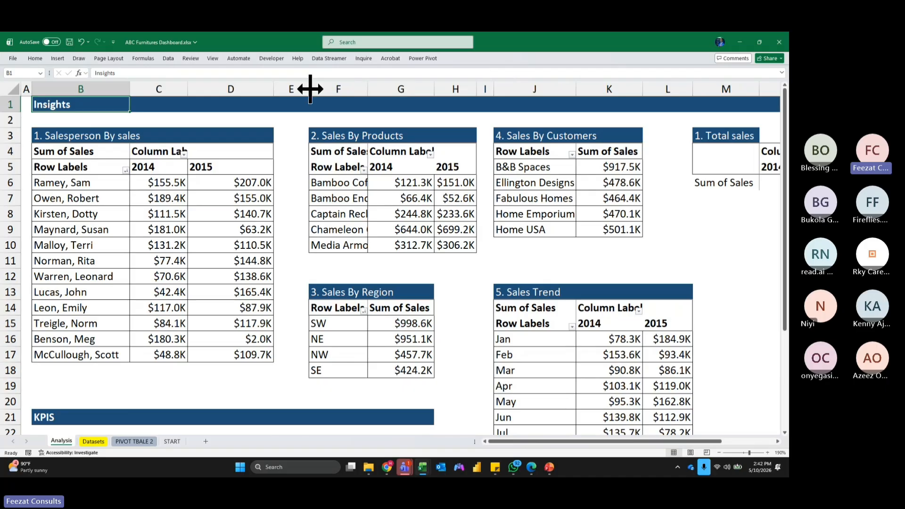
{"action": "left_click_drag", "start_coordinate": [310, 88], "coordinate": [291, 89]}
{"action": "left_click", "coordinate": [769, 243]}
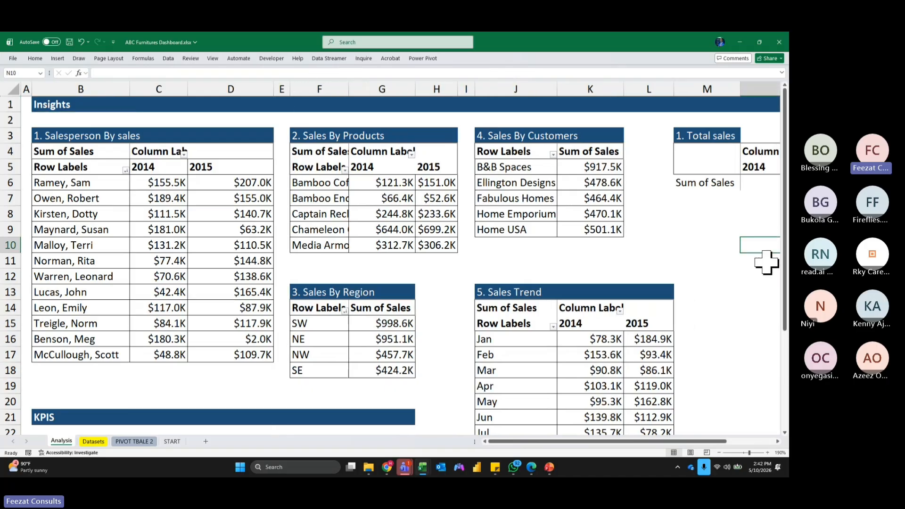
{"action": "scroll", "coordinate": [765, 261], "scroll_direction": "down", "scroll_amount": 3, "text": "ctrl"}
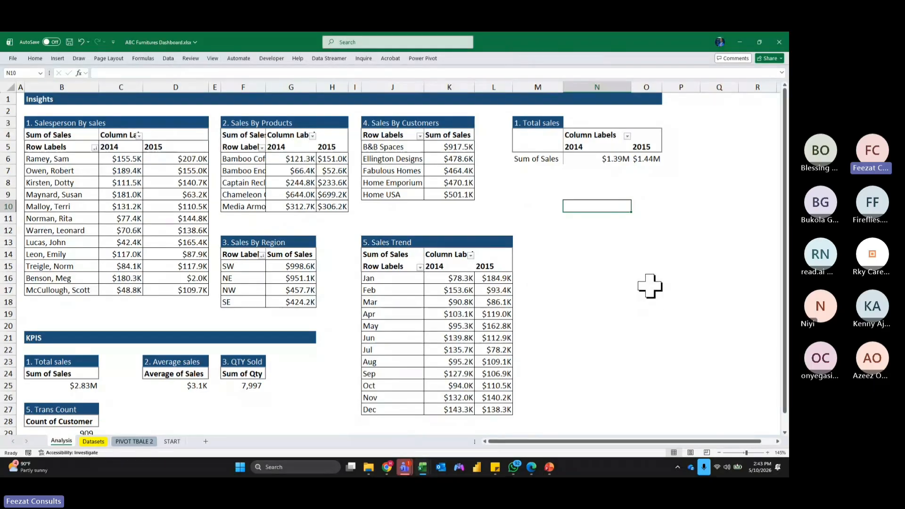
{"action": "left_click", "coordinate": [681, 289]}
Add a new worksheet, place it before the Analysis sheet and rename it "Dashboard".
{"action": "left_click", "coordinate": [206, 441]}
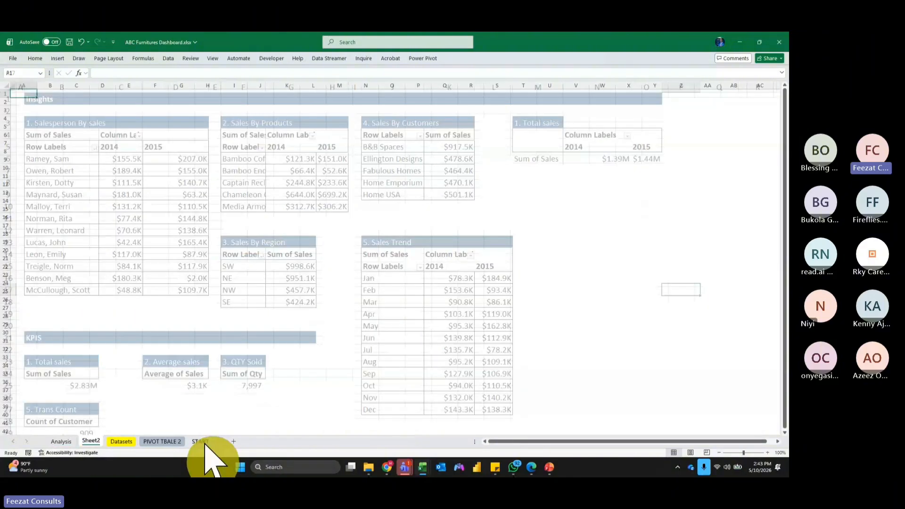
{"action": "left_click_drag", "start_coordinate": [93, 446], "coordinate": [53, 443]}
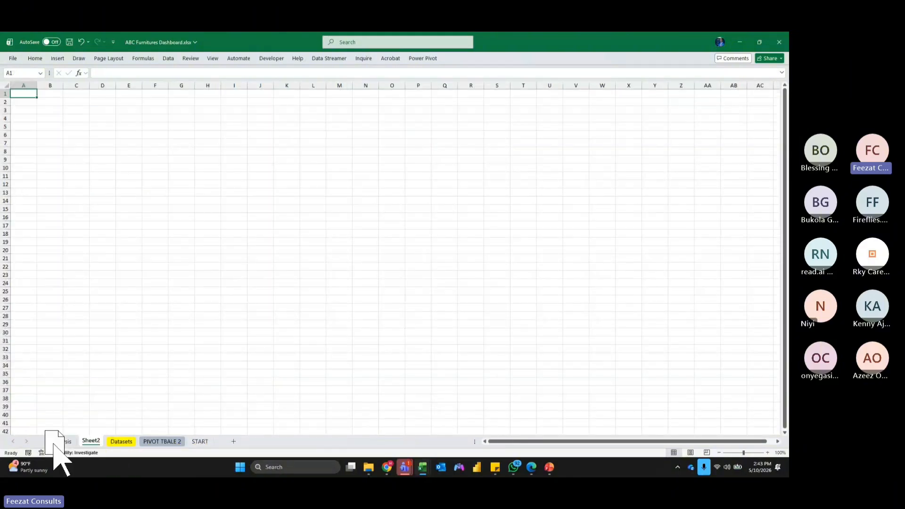
{"action": "double_click", "coordinate": [60, 441]}
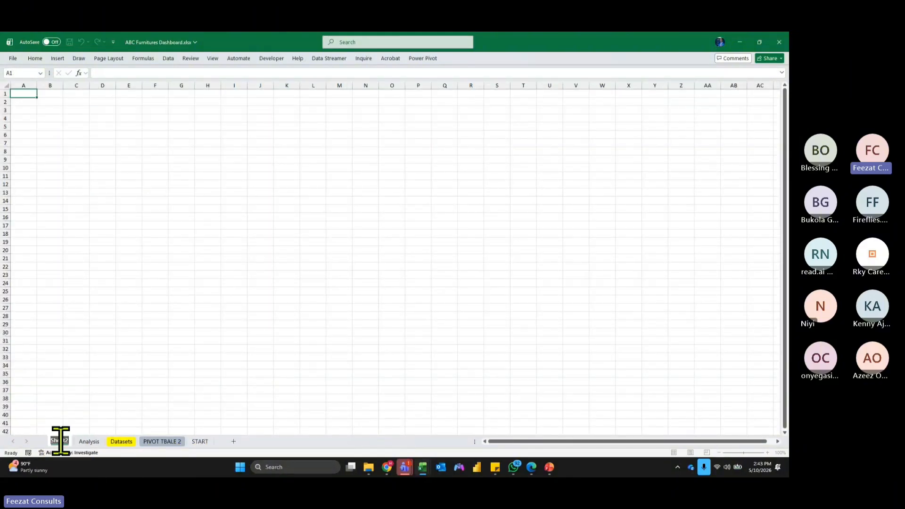
{"action": "type", "text": "Da"}
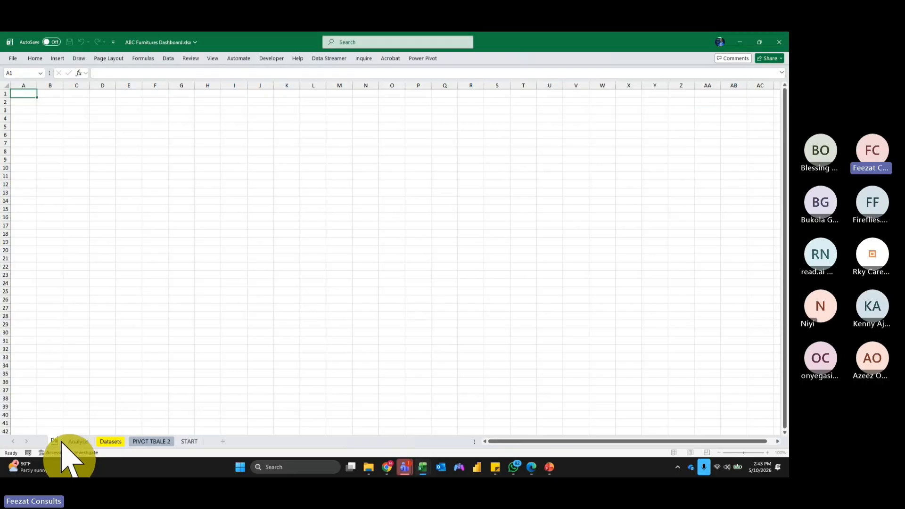
{"action": "type", "text": "shboard"}
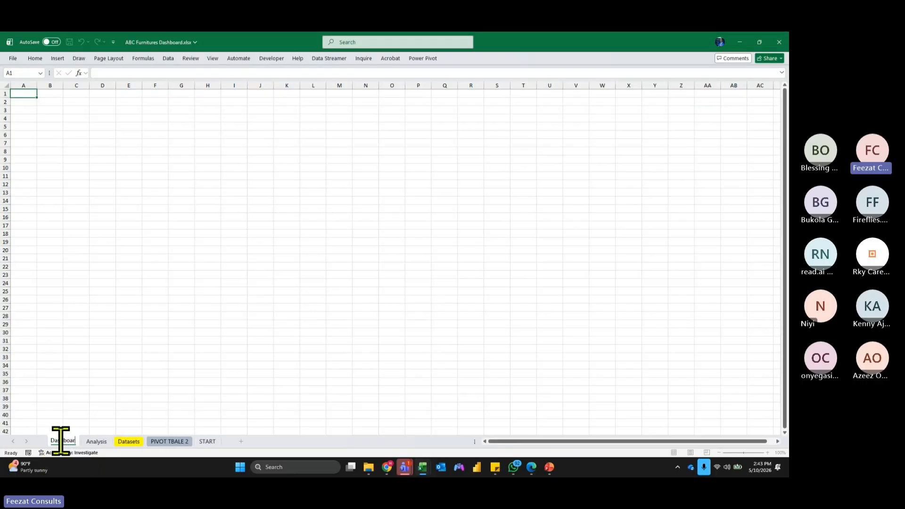
{"action": "key", "text": "Return"}
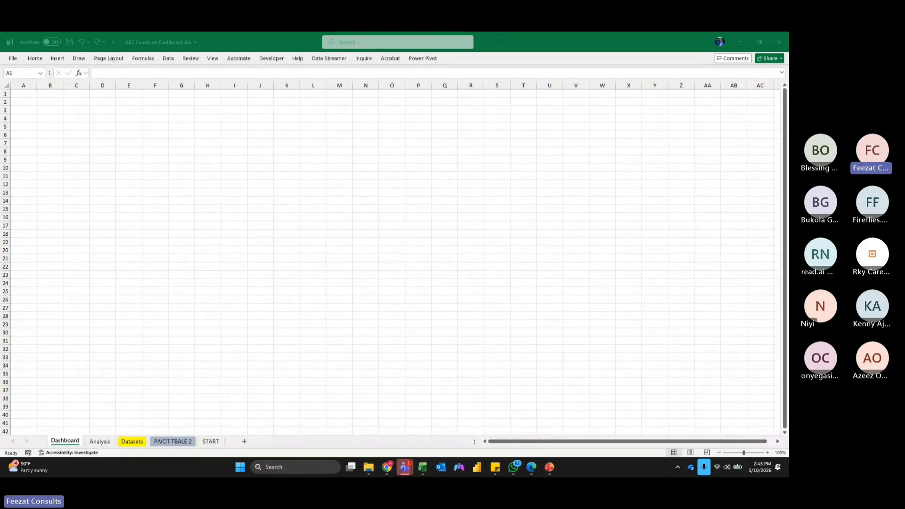
{"action": "left_click", "coordinate": [322, 251]}
{"action": "left_click", "coordinate": [434, 273]}
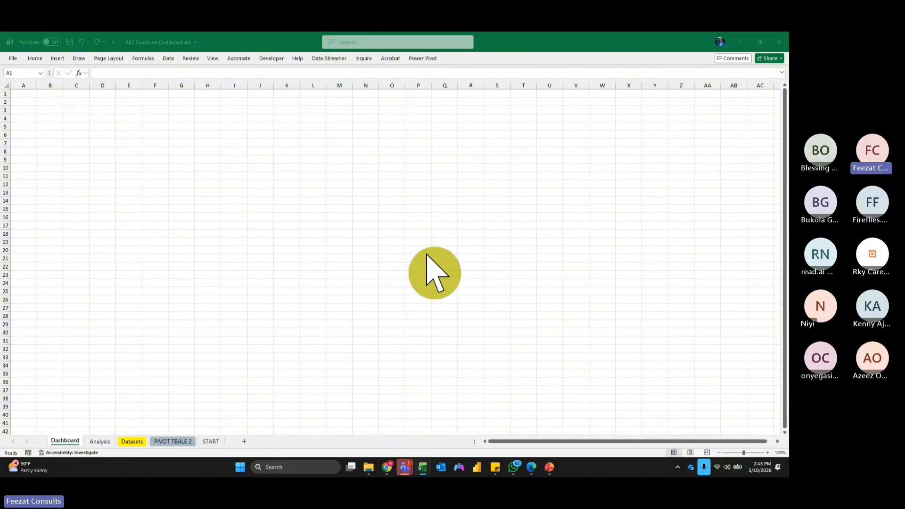
{"action": "left_click", "coordinate": [76, 103]}
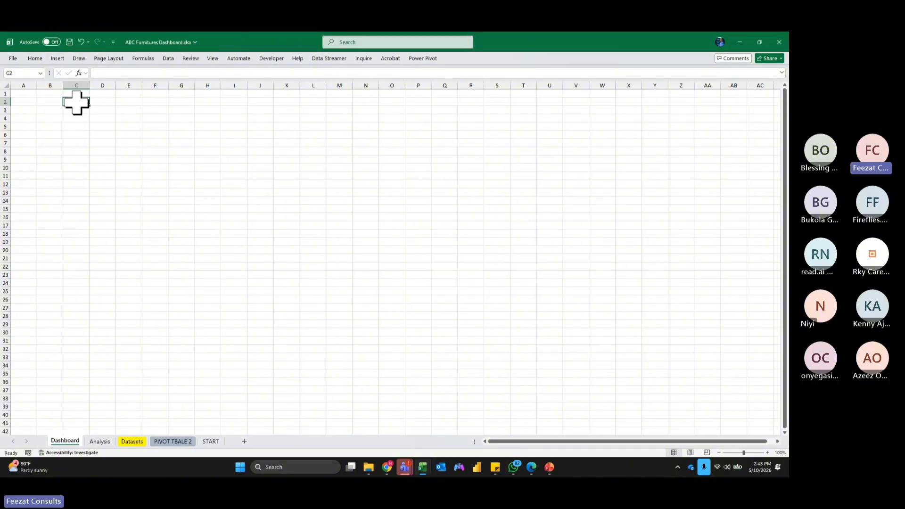
{"action": "left_click_drag", "start_coordinate": [77, 103], "coordinate": [555, 147]}
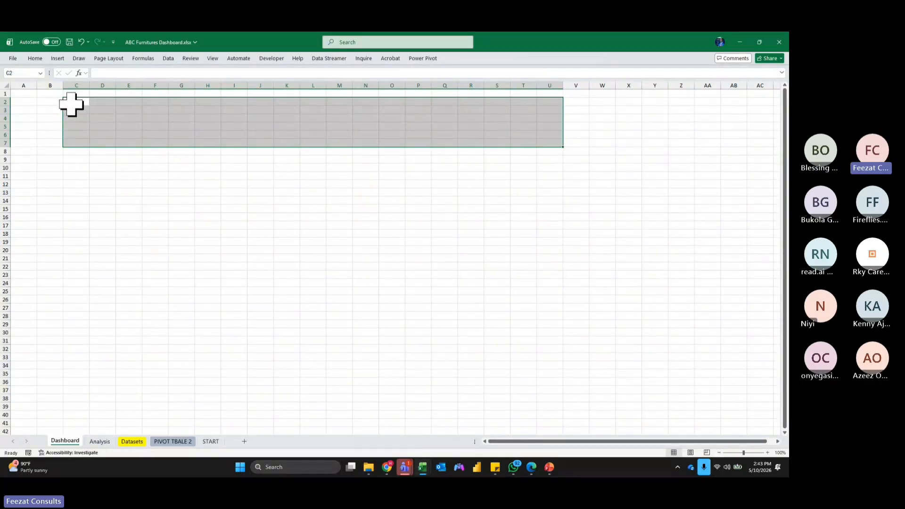
{"action": "left_click_drag", "start_coordinate": [71, 100], "coordinate": [425, 150]}
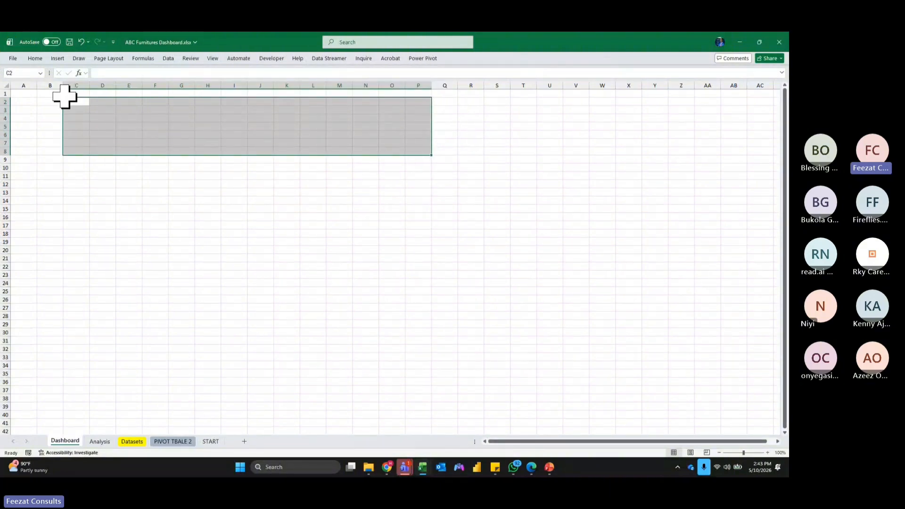
Frame the range C2:W41 on the Dashboard sheet with a thick outside border.
{"action": "left_click_drag", "start_coordinate": [84, 103], "coordinate": [611, 420]}
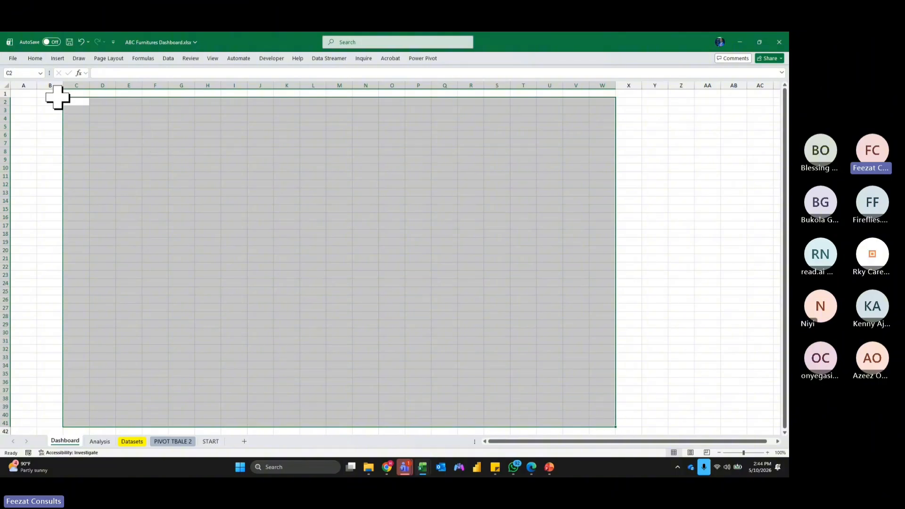
{"action": "left_click", "coordinate": [37, 59]}
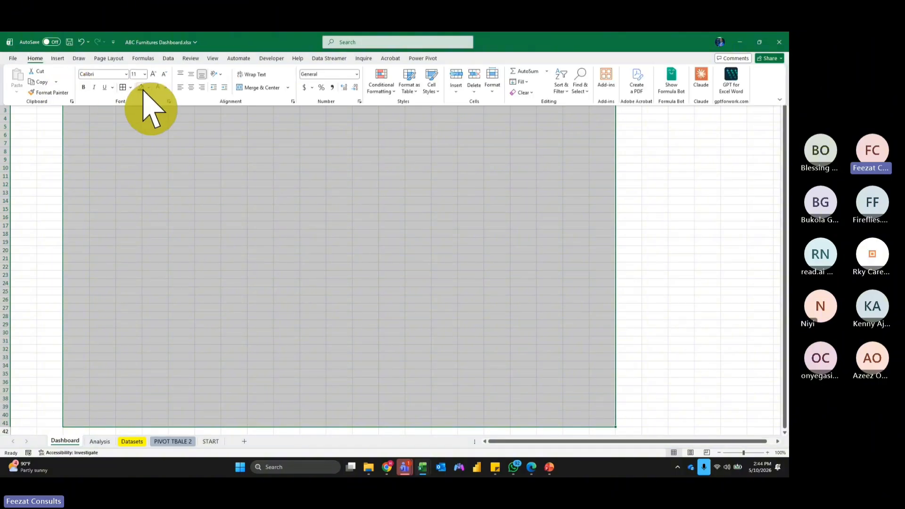
{"action": "left_click", "coordinate": [130, 88]}
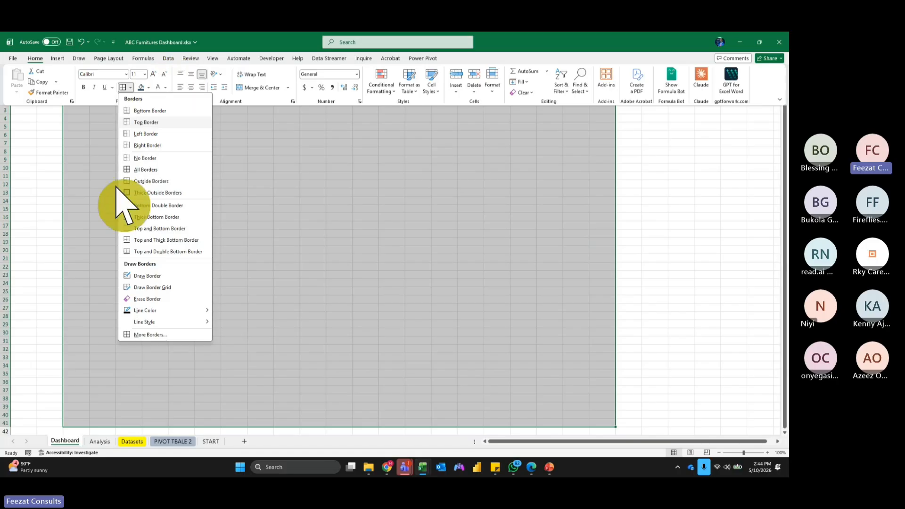
{"action": "left_click", "coordinate": [182, 192]}
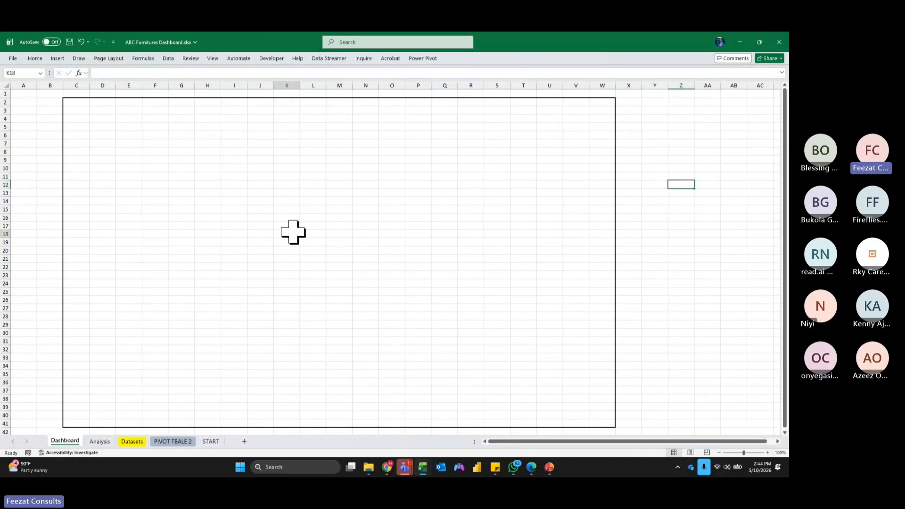
{"action": "left_click", "coordinate": [264, 226]}
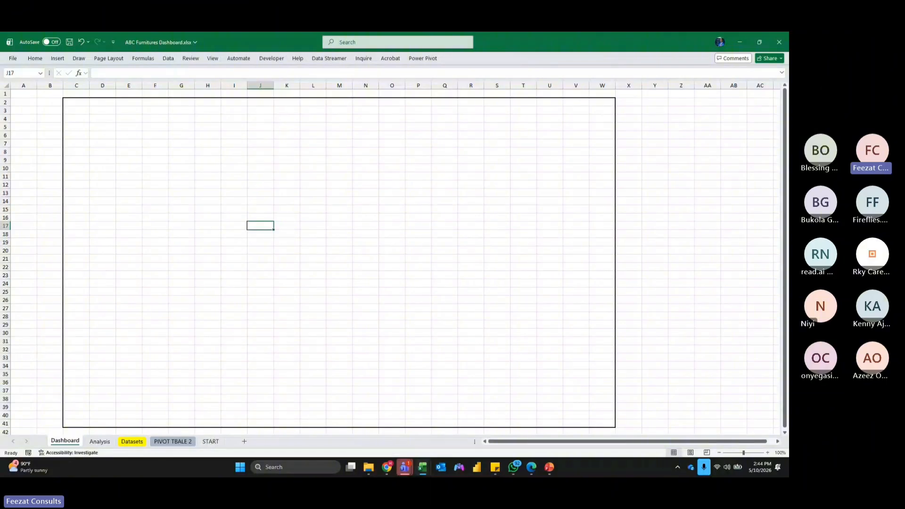
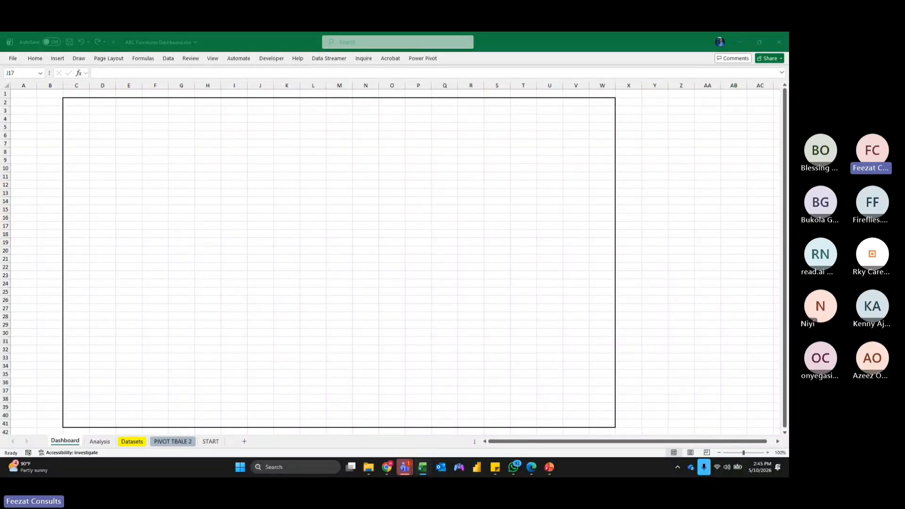
{"action": "left_click", "coordinate": [268, 293]}
{"action": "left_click", "coordinate": [233, 276]}
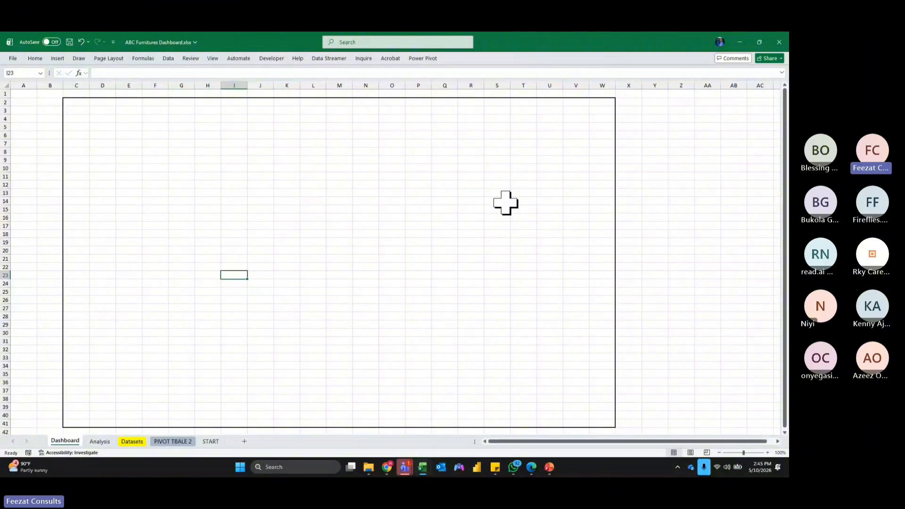
{"action": "left_click", "coordinate": [710, 191]}
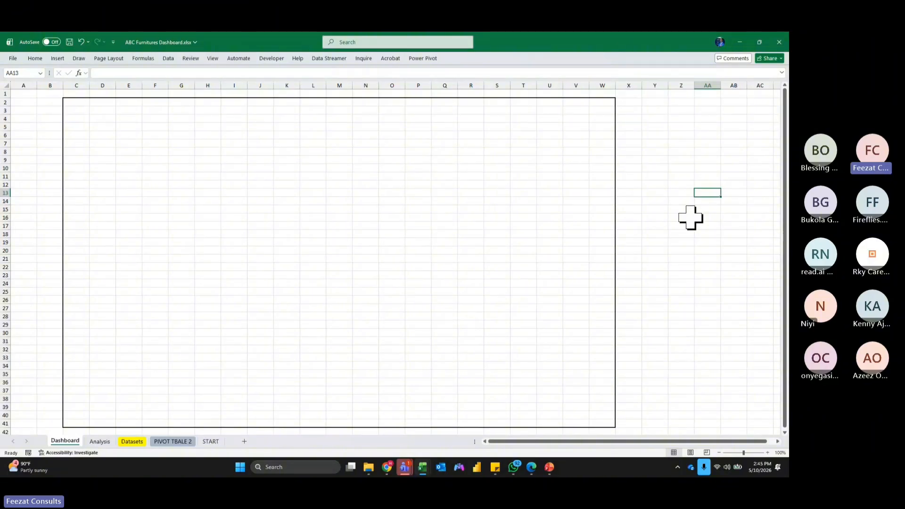
Fill the range C2:D41 on the Dashboard sheet with dark blue as a side band.
{"action": "left_click_drag", "start_coordinate": [79, 103], "coordinate": [102, 363]}
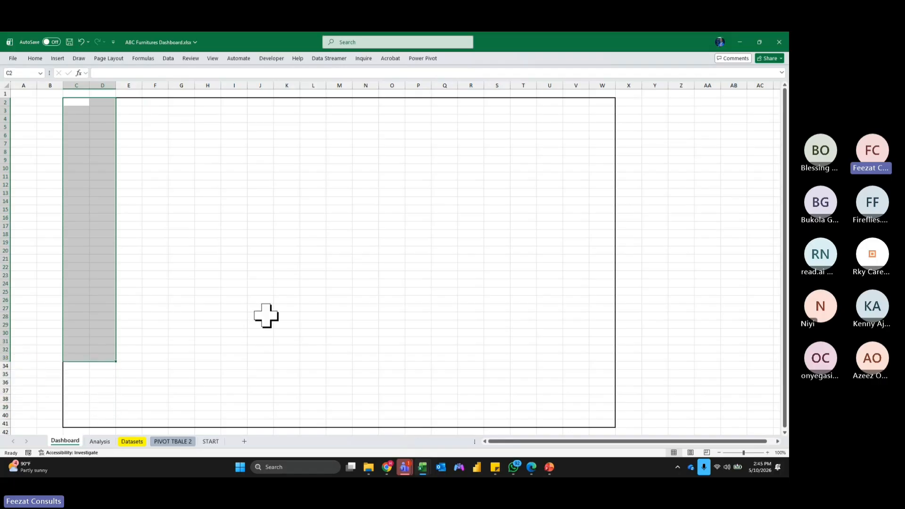
{"action": "left_click", "coordinate": [207, 234]}
{"action": "left_click_drag", "start_coordinate": [76, 102], "coordinate": [102, 326]}
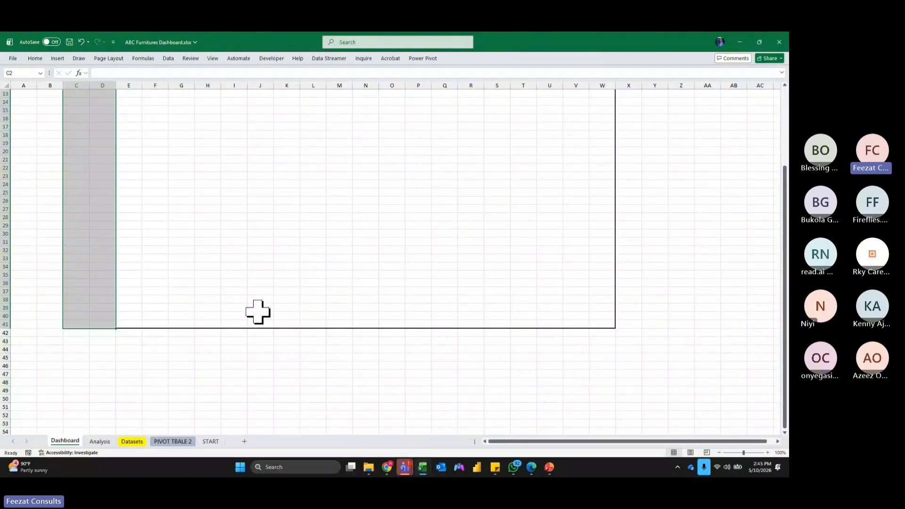
{"action": "scroll", "coordinate": [256, 309], "scroll_direction": "up", "scroll_amount": 4}
{"action": "left_click", "coordinate": [36, 58]}
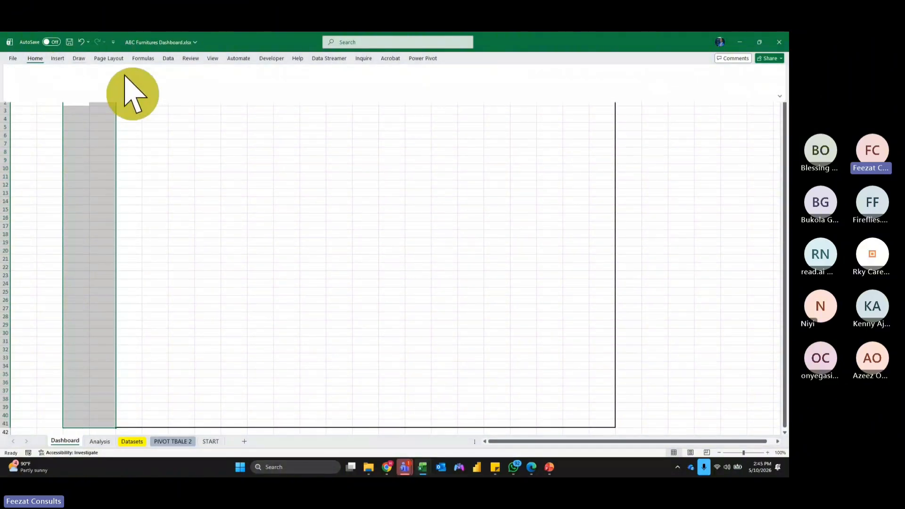
{"action": "left_click", "coordinate": [131, 88]}
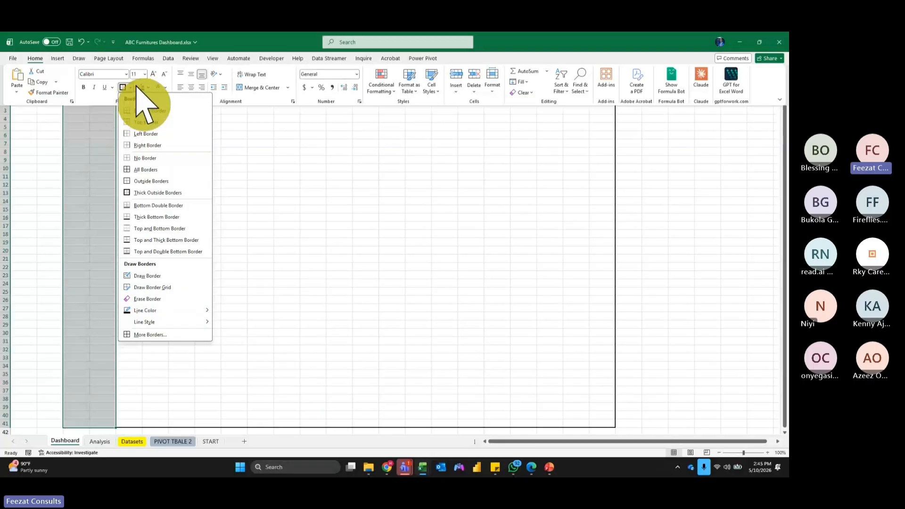
{"action": "left_click", "coordinate": [149, 88]}
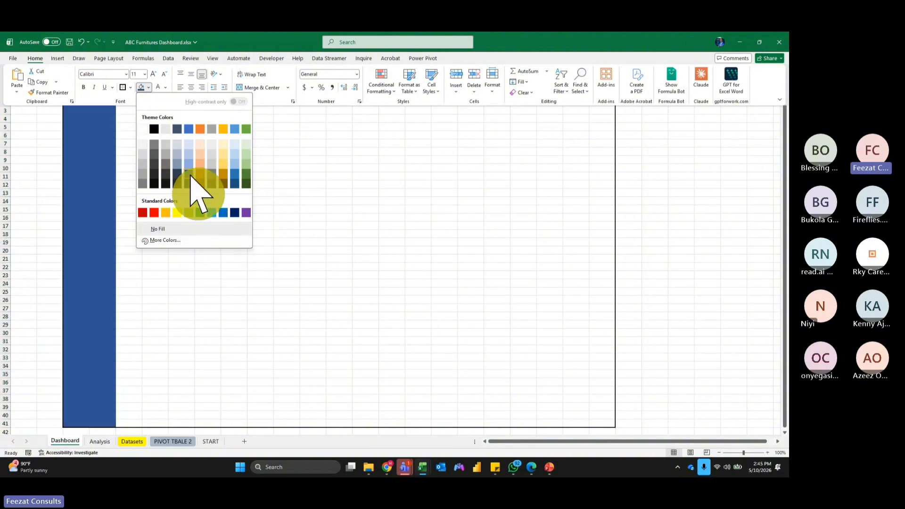
{"action": "left_click", "coordinate": [240, 188]}
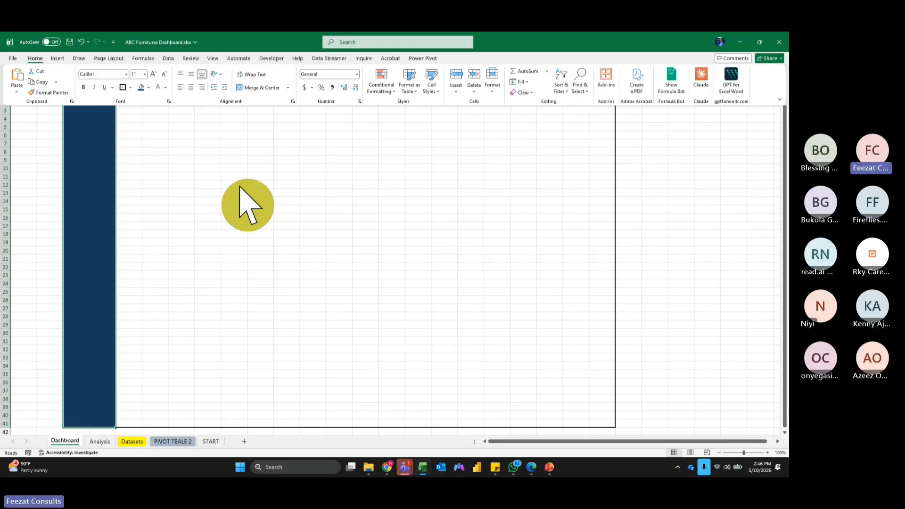
{"action": "left_click", "coordinate": [313, 193]}
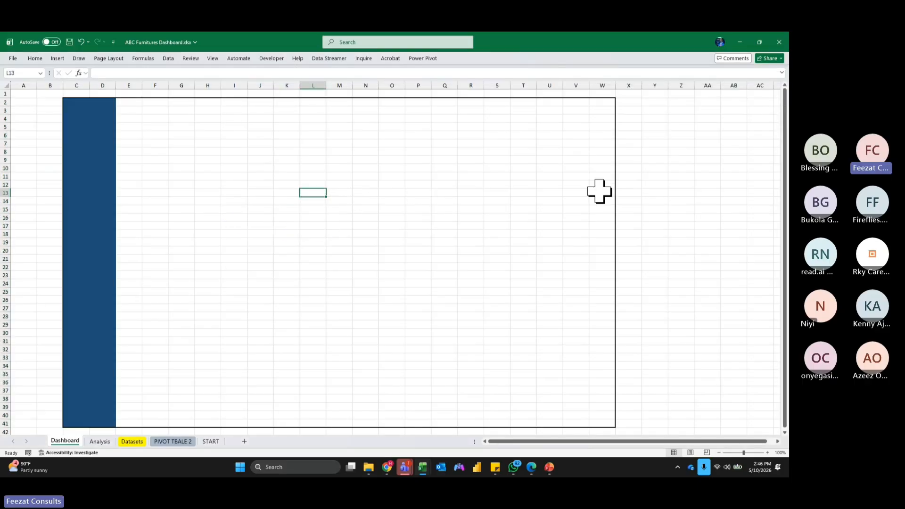
Fill the rest of the framed area, E2:W41, with light gray.
{"action": "left_click_drag", "start_coordinate": [141, 101], "coordinate": [598, 422]}
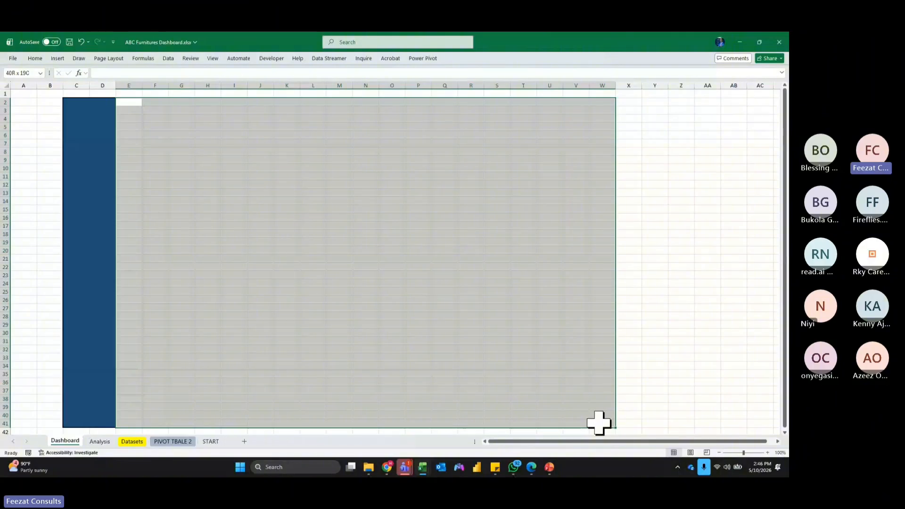
{"action": "left_click", "coordinate": [38, 57]}
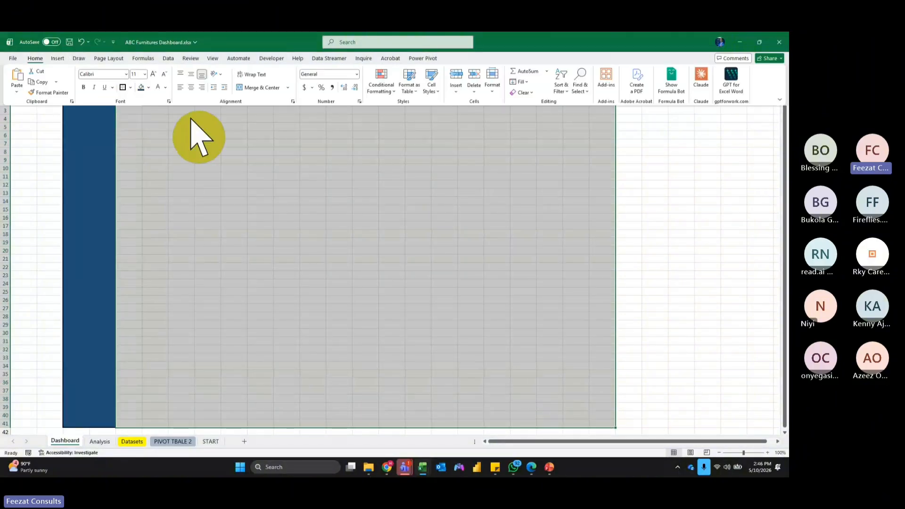
{"action": "left_click", "coordinate": [149, 87]}
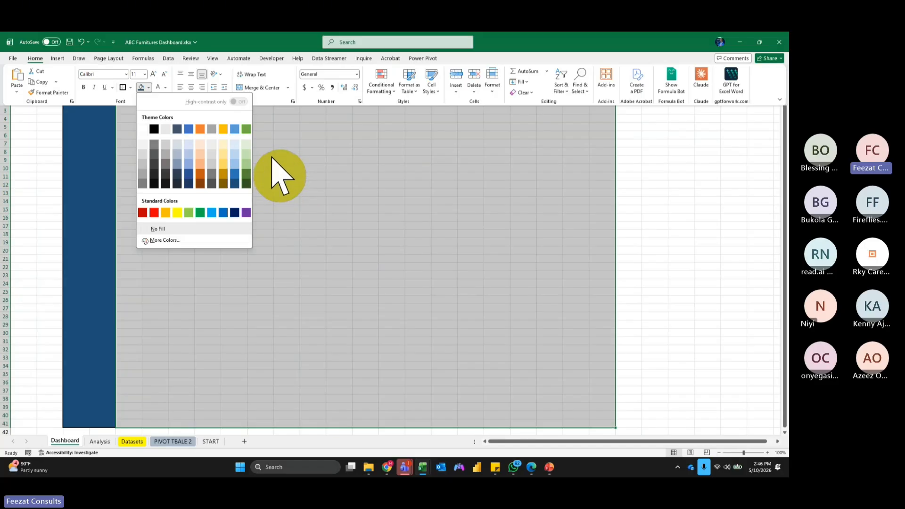
{"action": "left_click", "coordinate": [165, 141]}
{"action": "left_click", "coordinate": [680, 191]}
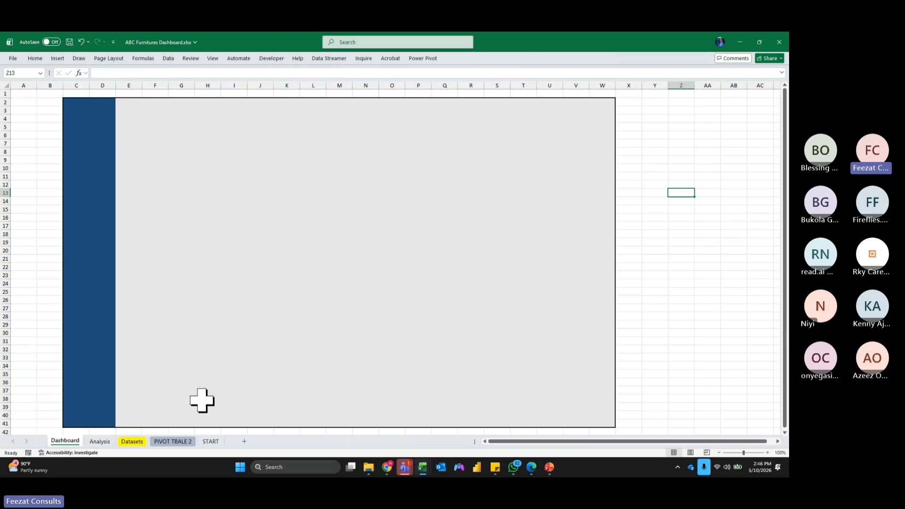
Draw a slightly rounded rectangle card about 2.44" wide and 1.24" high in the upper part of the gray area, across columns F to I.
{"action": "left_click", "coordinate": [104, 443]}
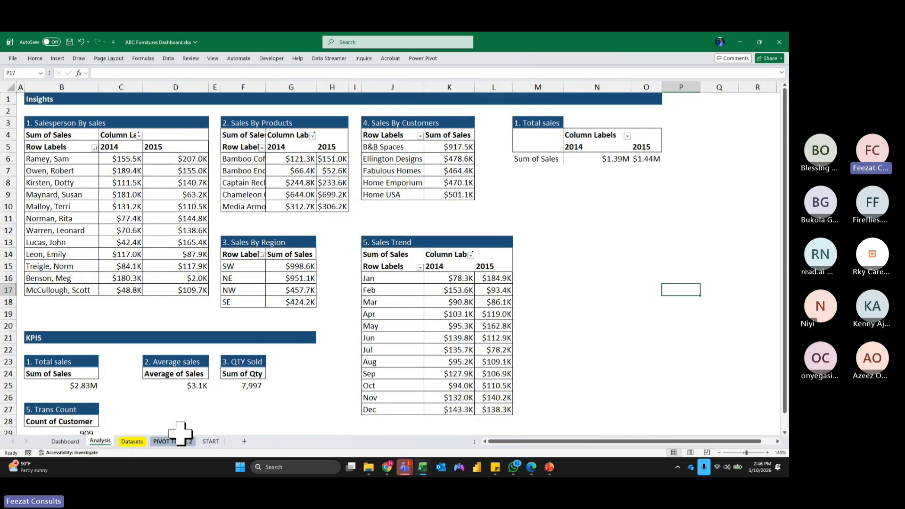
{"action": "left_click", "coordinate": [65, 442]}
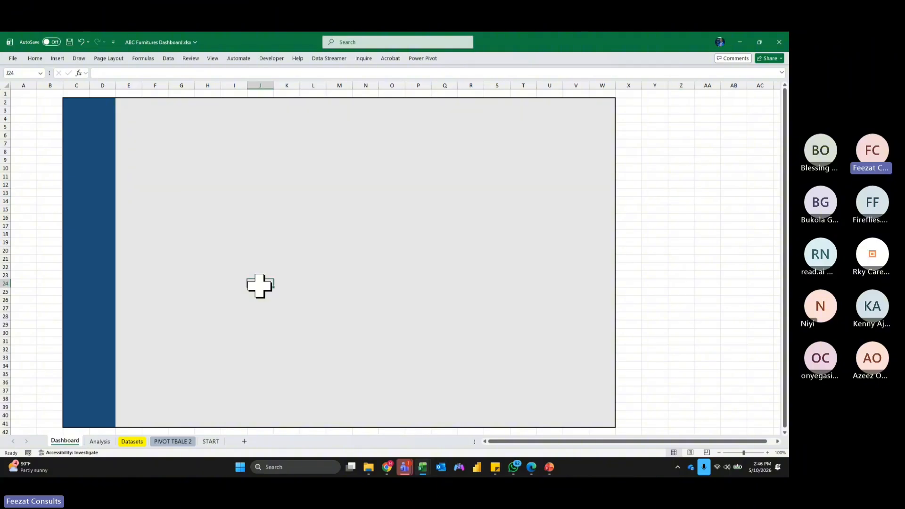
{"action": "left_click", "coordinate": [655, 200]}
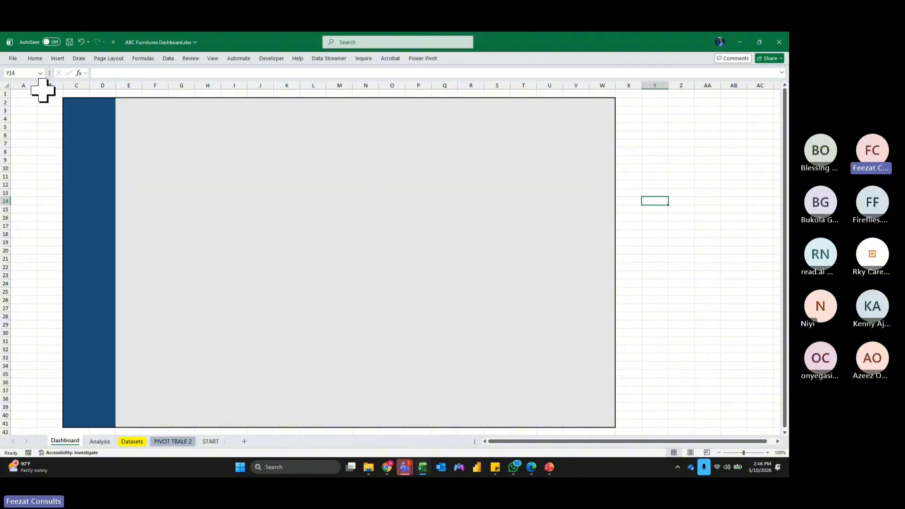
{"action": "left_click", "coordinate": [58, 59]}
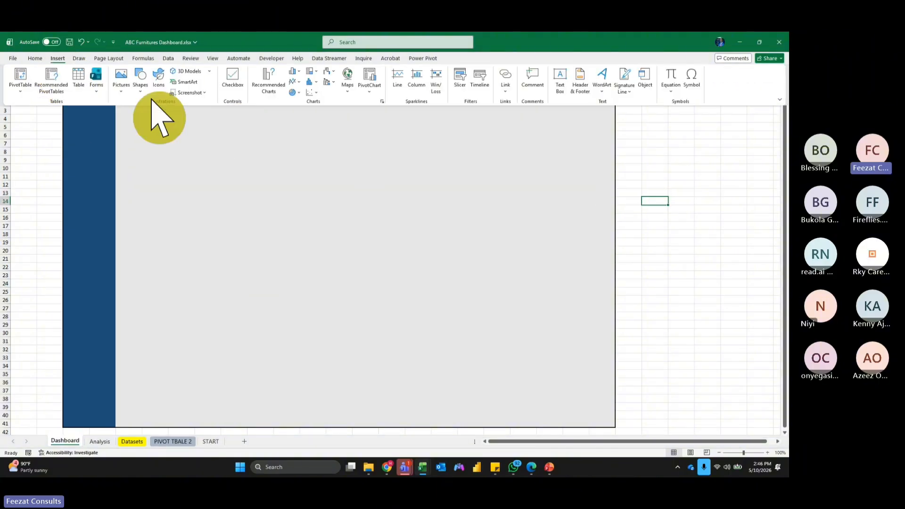
{"action": "left_click", "coordinate": [141, 85]}
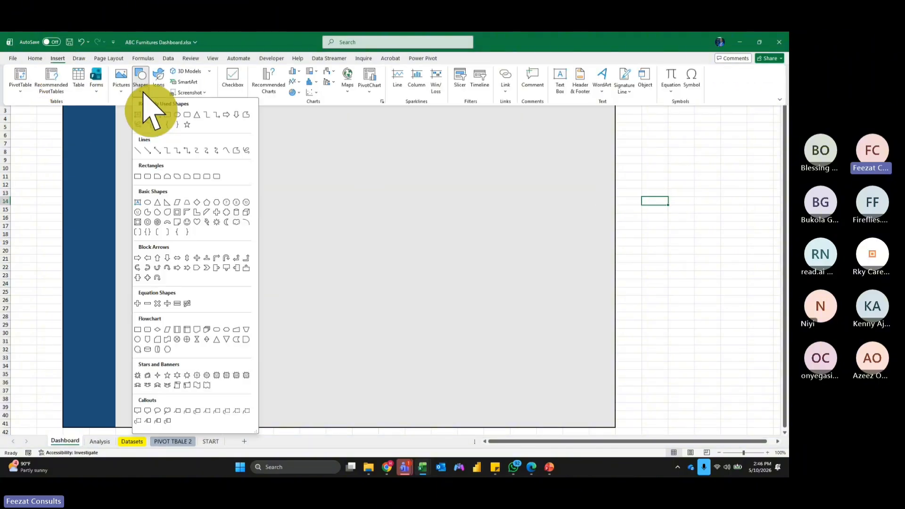
{"action": "left_click", "coordinate": [187, 116]}
{"action": "left_click_drag", "start_coordinate": [151, 137], "coordinate": [247, 179]}
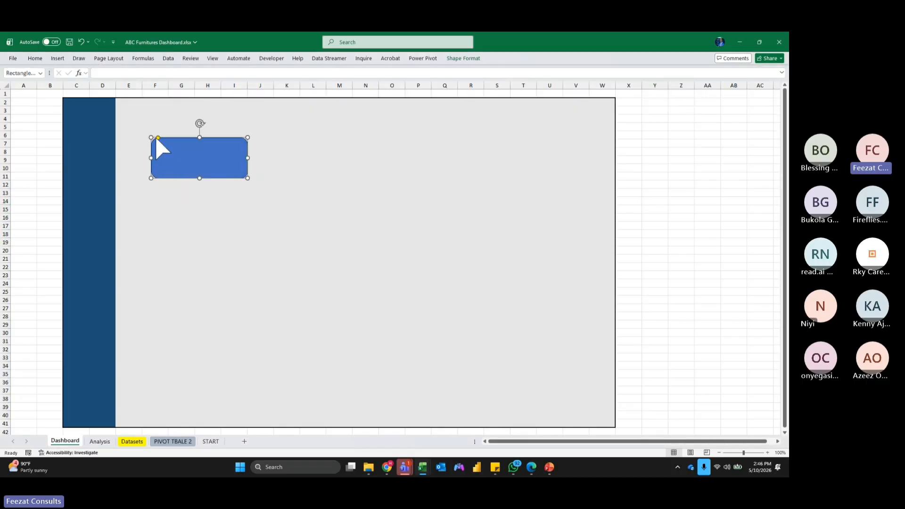
{"action": "left_click_drag", "start_coordinate": [157, 138], "coordinate": [152, 137]}
{"action": "left_click_drag", "start_coordinate": [200, 177], "coordinate": [199, 187]}
{"action": "left_click", "coordinate": [760, 208]}
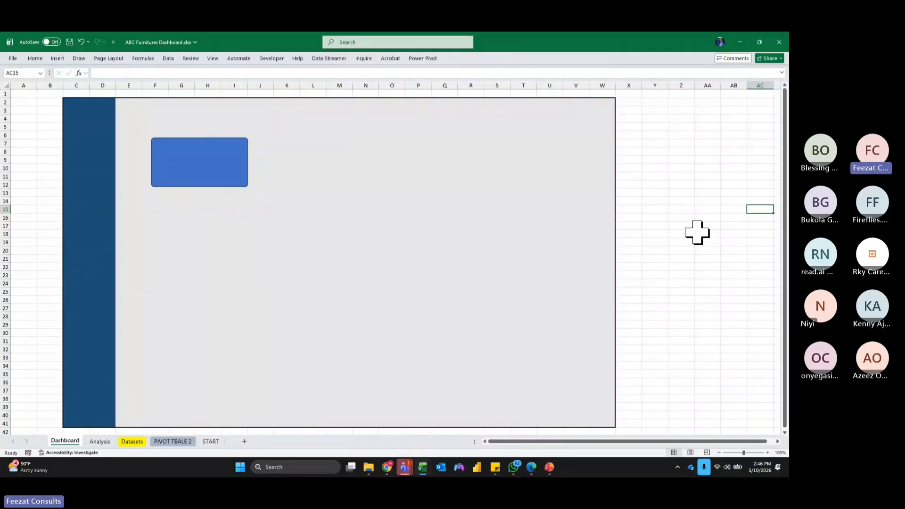
Move the card up and closer to the dark blue band, with its upper edge at about row 6.
{"action": "scroll", "coordinate": [696, 234], "scroll_direction": "up", "scroll_amount": 2, "text": "ctrl"}
{"action": "mouse_move", "coordinate": [601, 443]}
{"action": "left_mouse_down"}
{"action": "mouse_move", "coordinate": [536, 446]}
{"action": "mouse_move", "coordinate": [588, 443]}
{"action": "left_mouse_up"}
{"action": "scroll", "coordinate": [751, 340], "scroll_direction": "up", "scroll_amount": 2}
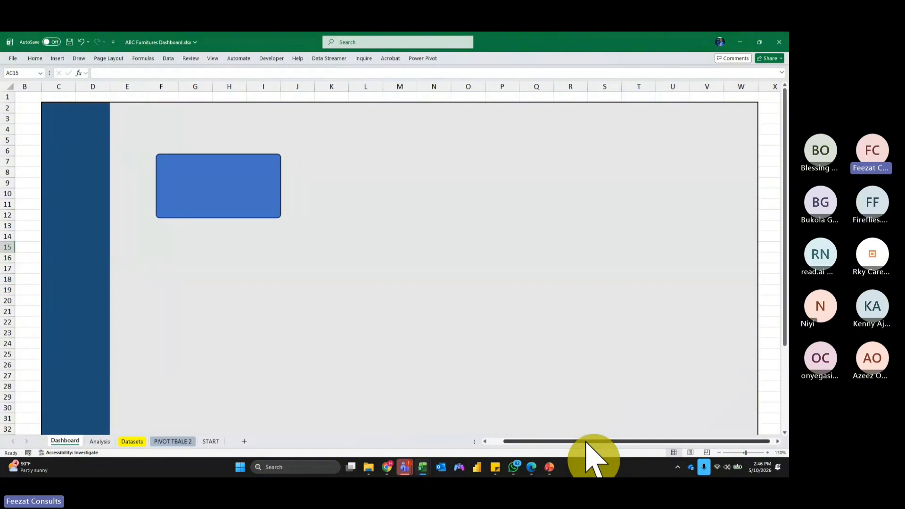
{"action": "left_click", "coordinate": [251, 191]}
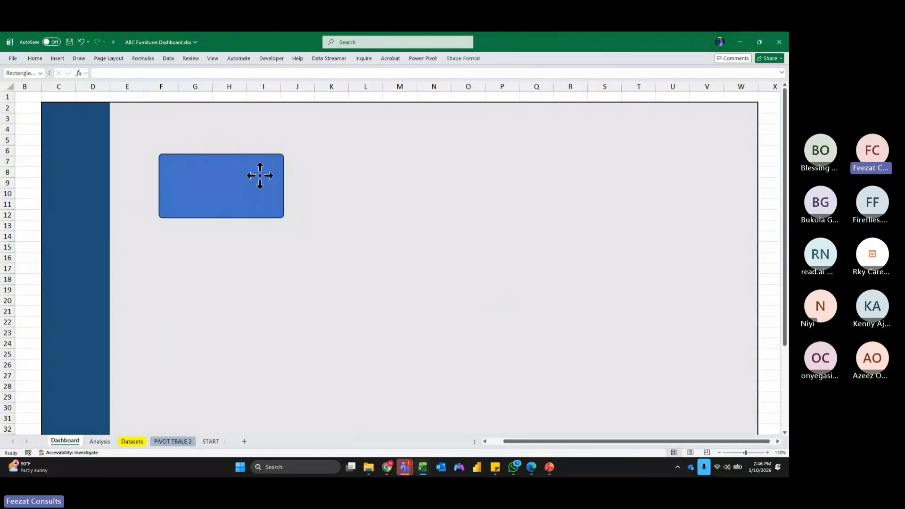
{"action": "left_click_drag", "start_coordinate": [259, 176], "coordinate": [221, 168]}
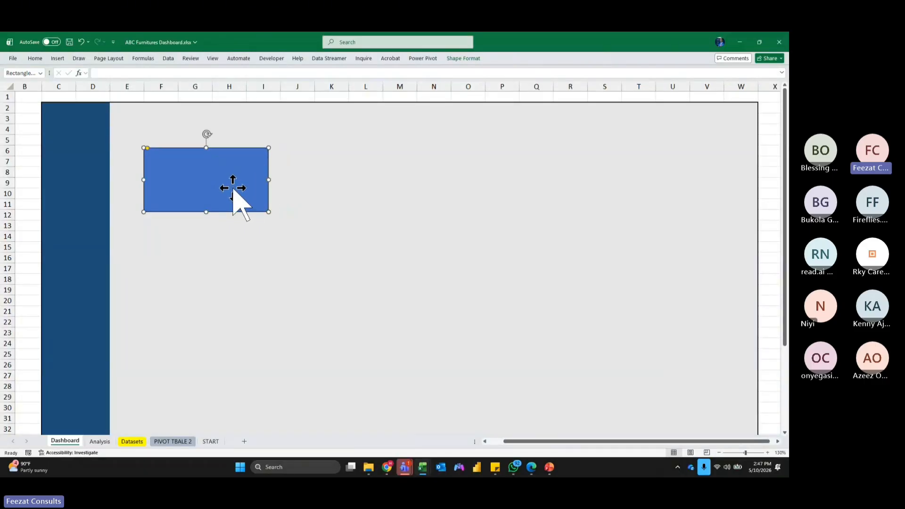
Paste three copies of the card and line them up in a row beside the original.
{"action": "left_click", "coordinate": [400, 165]}
{"action": "key", "text": "ctrl+v"}
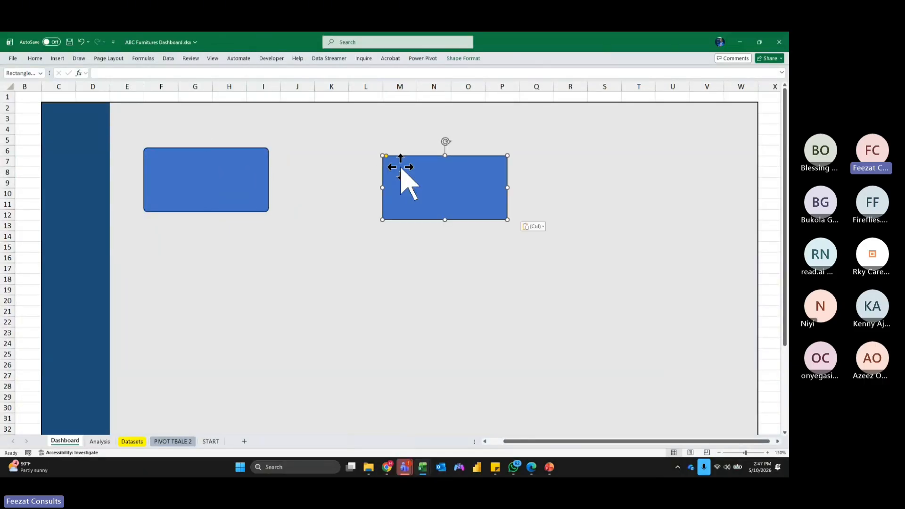
{"action": "left_click_drag", "start_coordinate": [448, 196], "coordinate": [344, 176]}
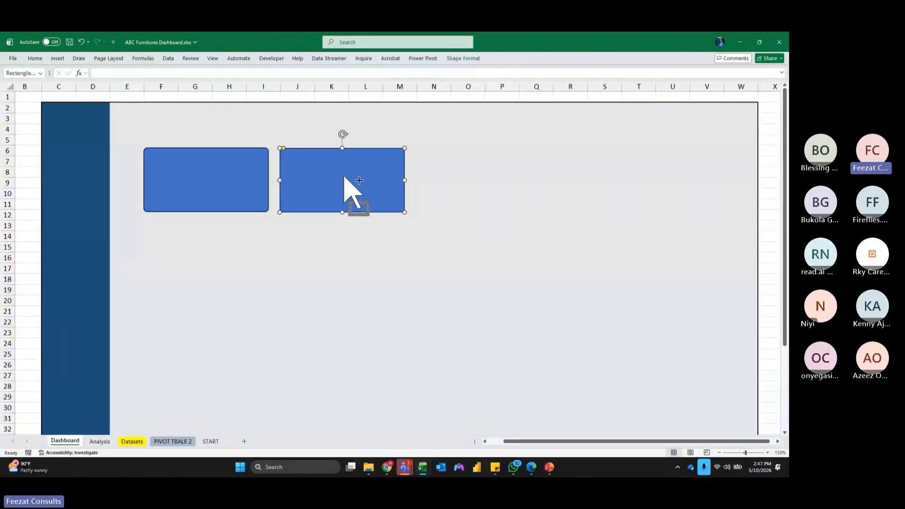
{"action": "left_click", "coordinate": [467, 162]}
{"action": "key", "text": "ctrl+v"}
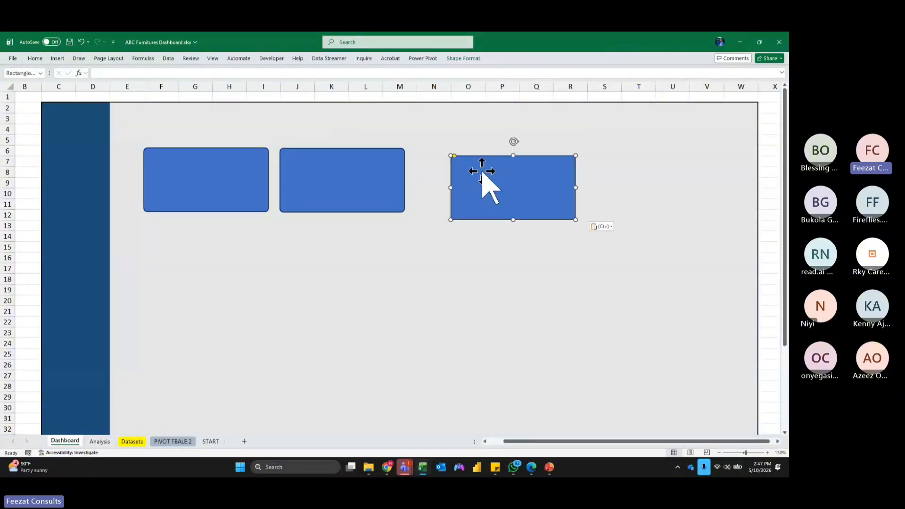
{"action": "left_click_drag", "start_coordinate": [484, 182], "coordinate": [627, 166]}
Shift the four cards toward the dark blue band and leave only narrow gaps between them.
{"action": "left_click_drag", "start_coordinate": [215, 173], "coordinate": [199, 173]}
{"action": "left_click_drag", "start_coordinate": [339, 174], "coordinate": [328, 173]}
{"action": "left_click_drag", "start_coordinate": [485, 178], "coordinate": [459, 178]}
{"action": "left_click_drag", "start_coordinate": [599, 176], "coordinate": [578, 175]}
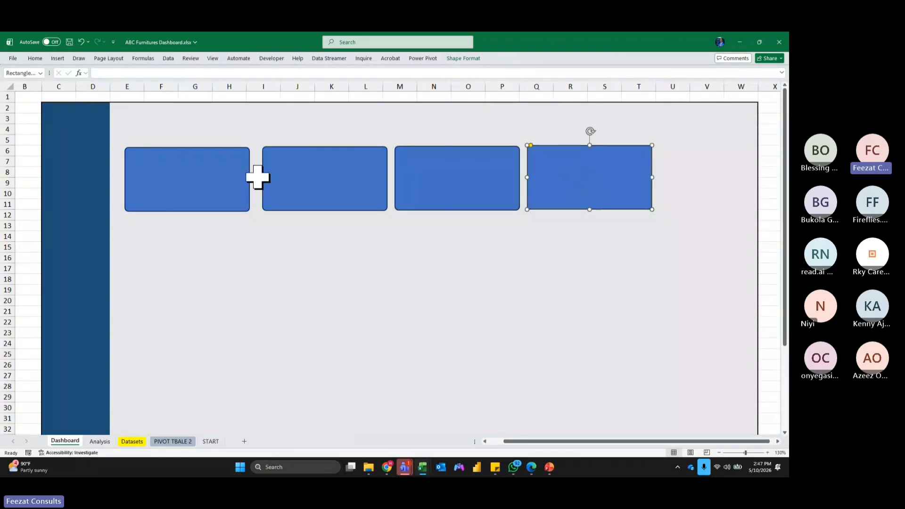
{"action": "left_click_drag", "start_coordinate": [208, 174], "coordinate": [200, 174]}
{"action": "left_click_drag", "start_coordinate": [291, 176], "coordinate": [275, 175]}
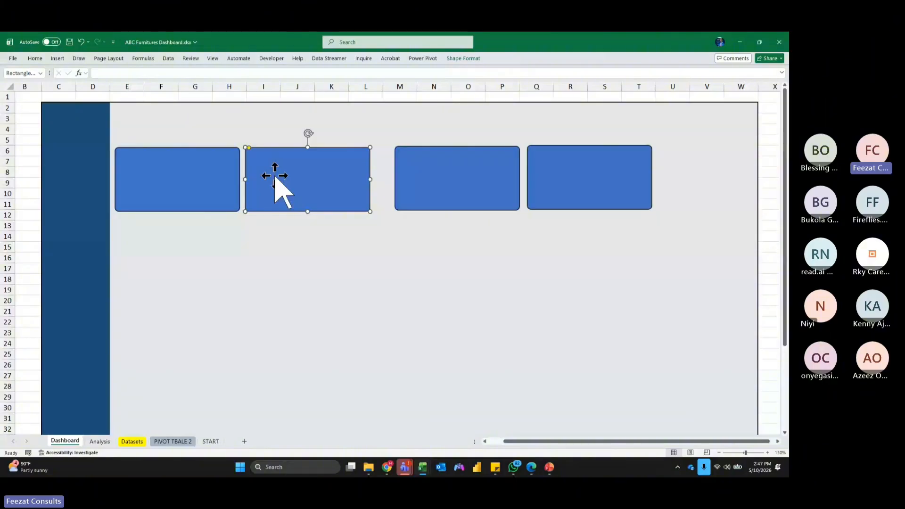
{"action": "left_click_drag", "start_coordinate": [431, 177], "coordinate": [413, 177]}
{"action": "left_click_drag", "start_coordinate": [574, 178], "coordinate": [551, 175]}
{"action": "left_click", "coordinate": [551, 175]}
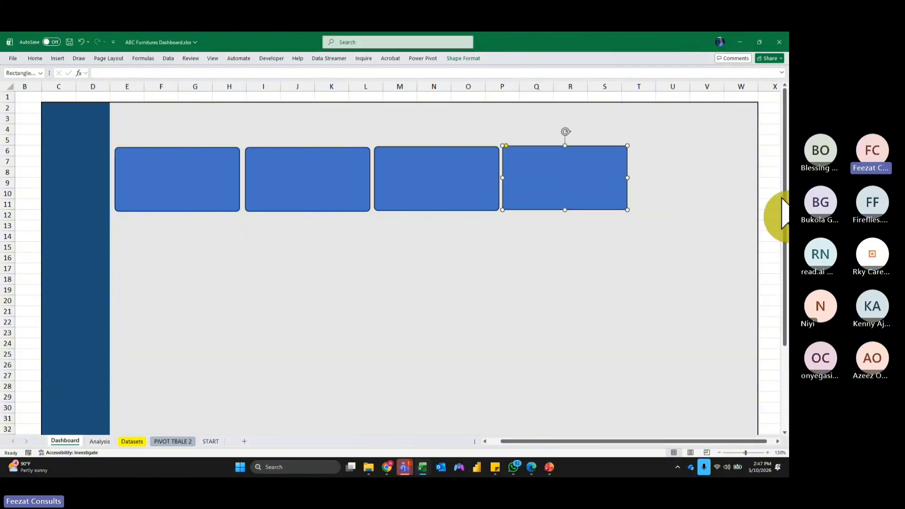
Enlarge the fourth card into a large panel covering about P6:W41 and reduce its corner rounding.
{"action": "scroll", "coordinate": [784, 214], "scroll_direction": "down", "scroll_amount": 3, "text": "ctrl"}
{"action": "scroll", "coordinate": [783, 215], "scroll_direction": "up", "scroll_amount": 1, "text": "ctrl"}
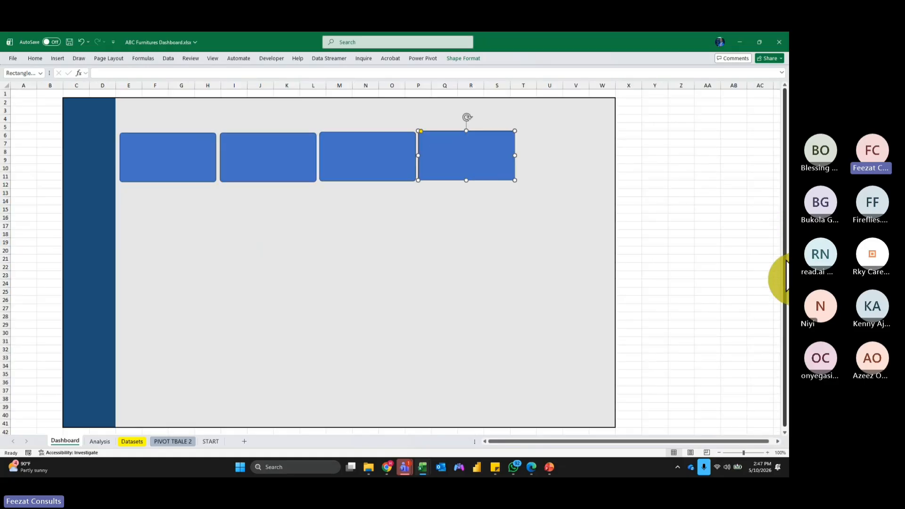
{"action": "left_click", "coordinate": [745, 216]}
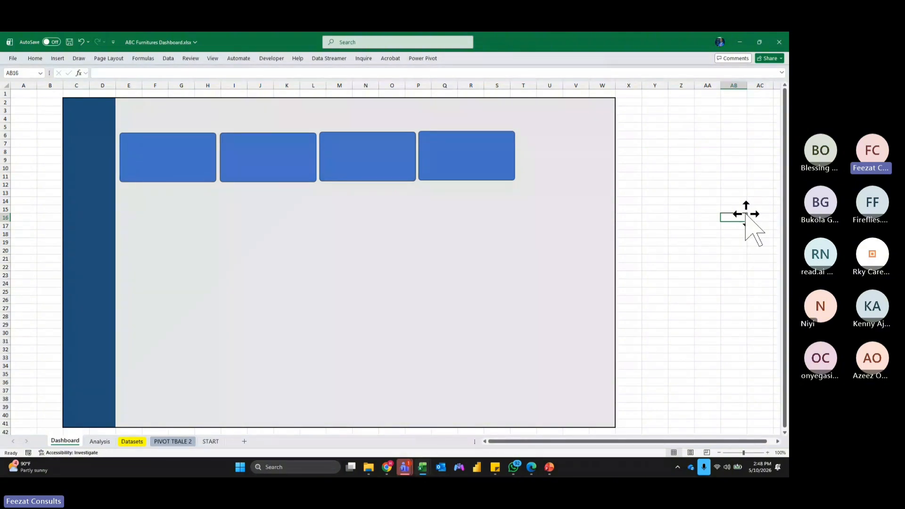
{"action": "left_click", "coordinate": [477, 173]}
{"action": "left_click_drag", "start_coordinate": [514, 157], "coordinate": [609, 160]}
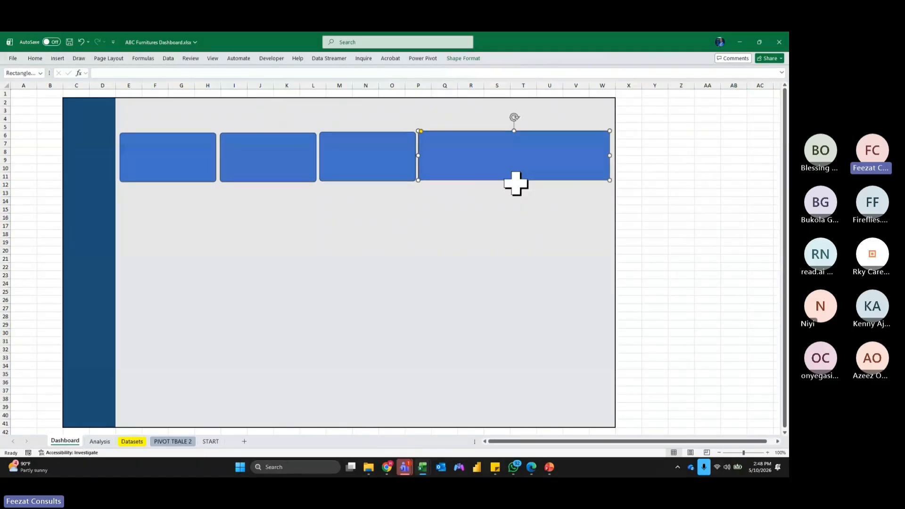
{"action": "left_click_drag", "start_coordinate": [514, 180], "coordinate": [522, 425]}
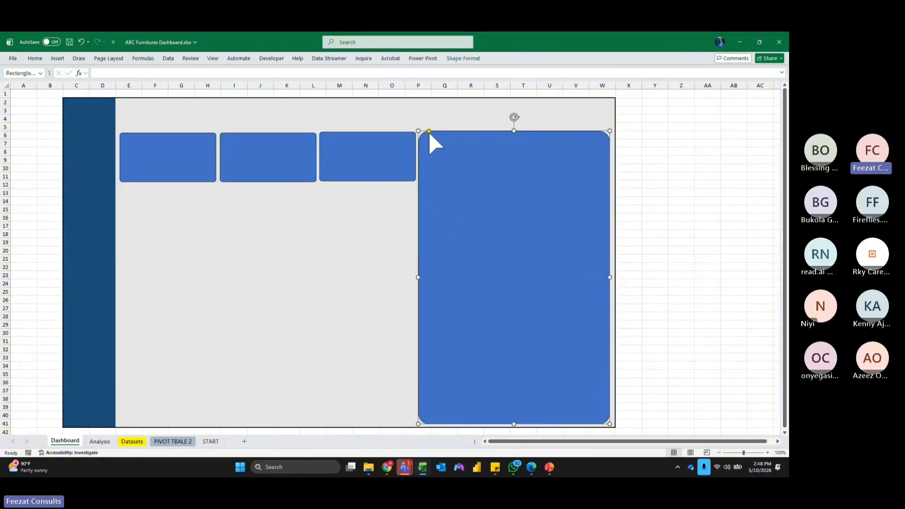
{"action": "left_click_drag", "start_coordinate": [429, 134], "coordinate": [423, 135]}
{"action": "left_click_drag", "start_coordinate": [516, 176], "coordinate": [517, 176]}
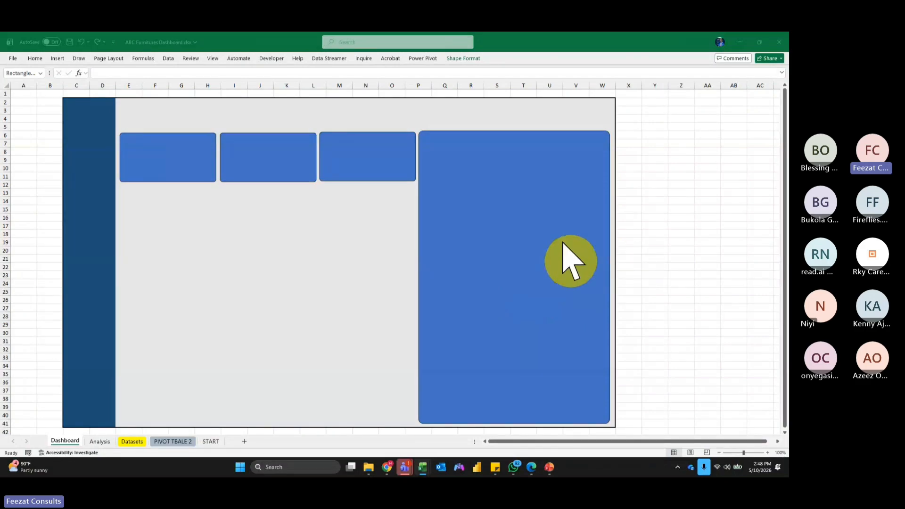
Fill the first card with dark blue to match the side band and remove its outline.
{"action": "left_click", "coordinate": [163, 169]}
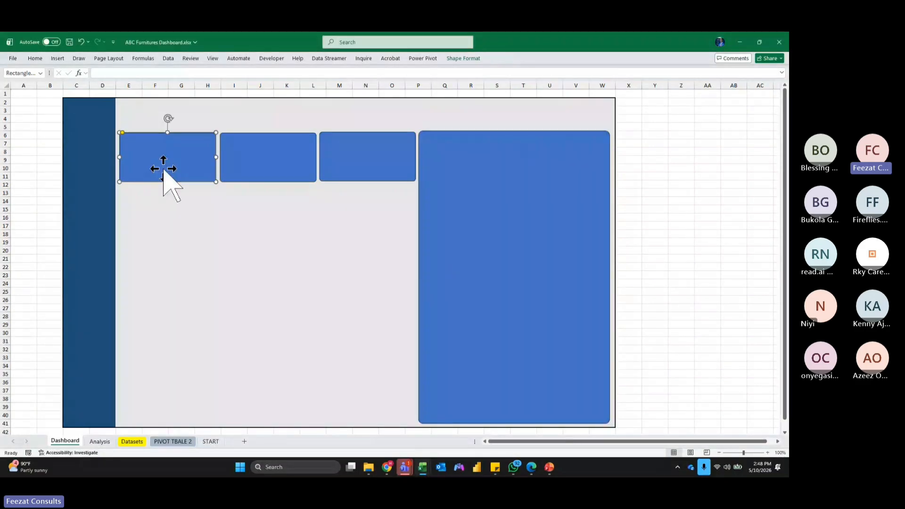
{"action": "left_click", "coordinate": [472, 59]}
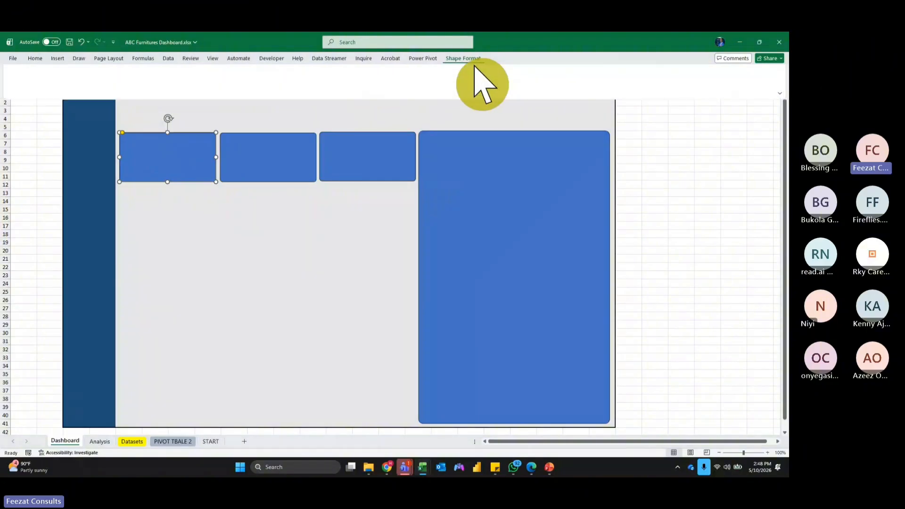
{"action": "left_click", "coordinate": [336, 72]}
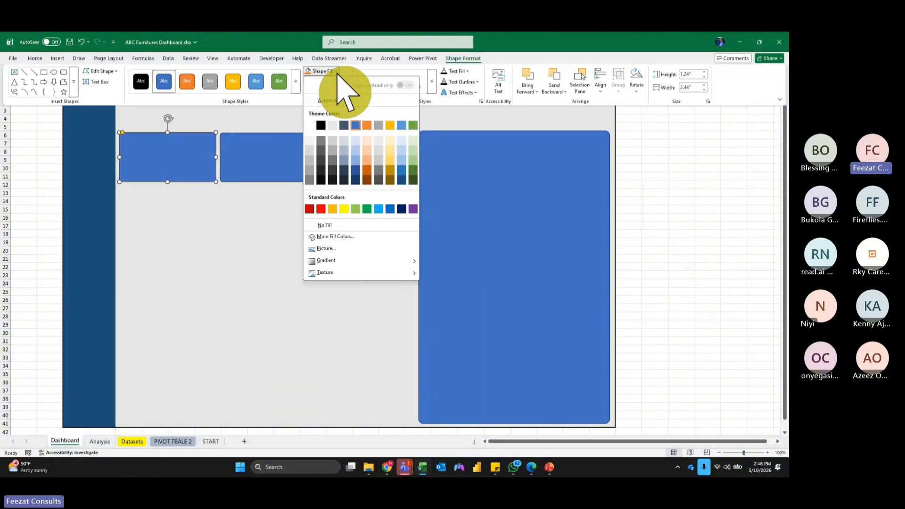
{"action": "left_click", "coordinate": [403, 180]}
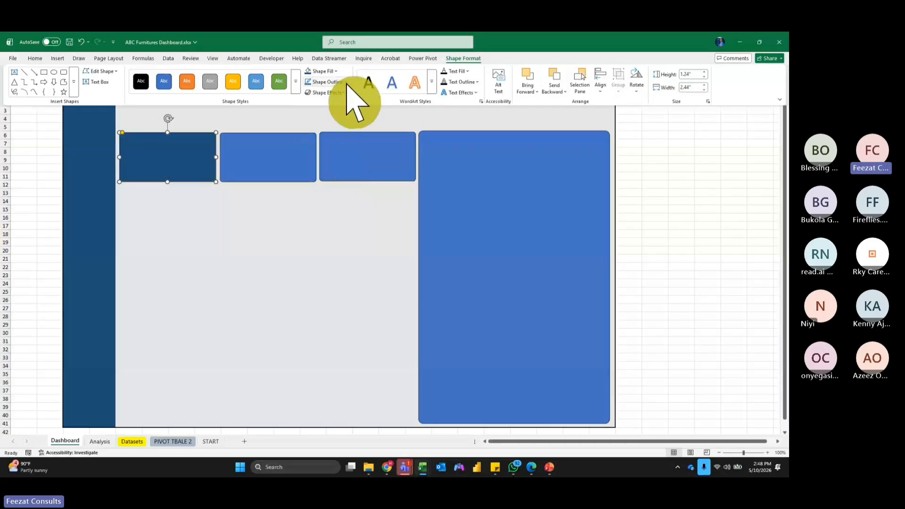
{"action": "left_click", "coordinate": [345, 82]}
{"action": "left_click", "coordinate": [296, 170]}
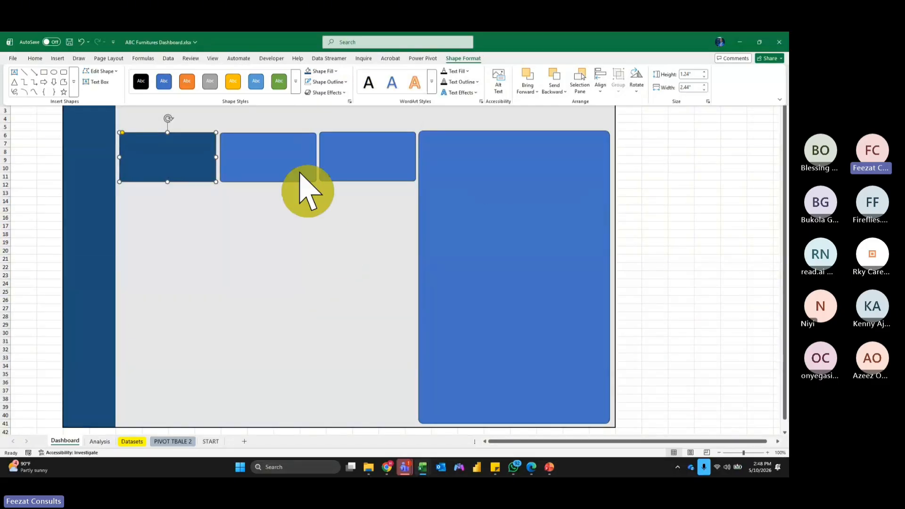
Fill the second and third cards with white and remove their outlines.
{"action": "left_click", "coordinate": [291, 167]}
{"action": "left_click", "coordinate": [389, 163], "text": "ctrl"}
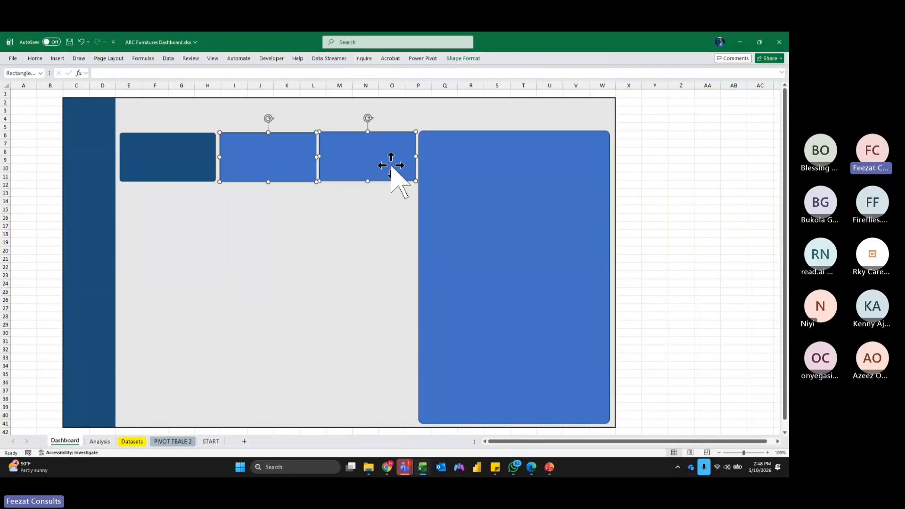
{"action": "left_click", "coordinate": [468, 60]}
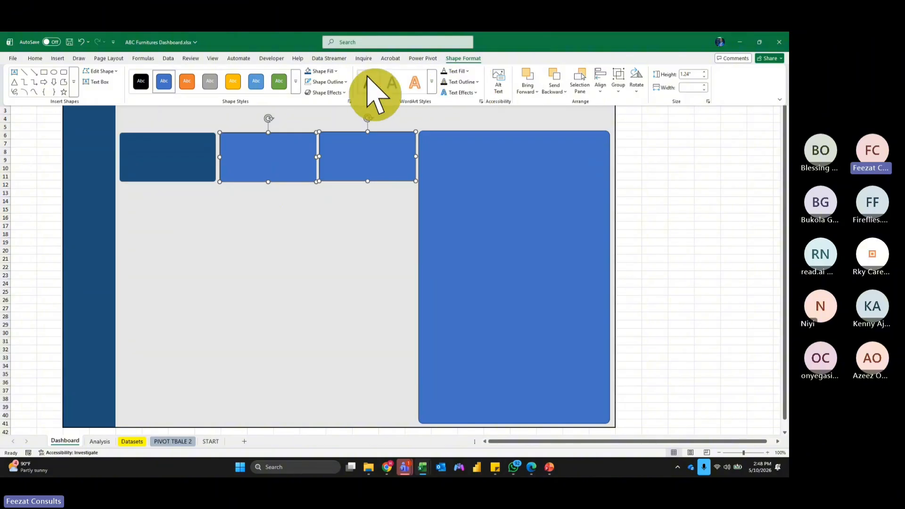
{"action": "left_click", "coordinate": [336, 71]}
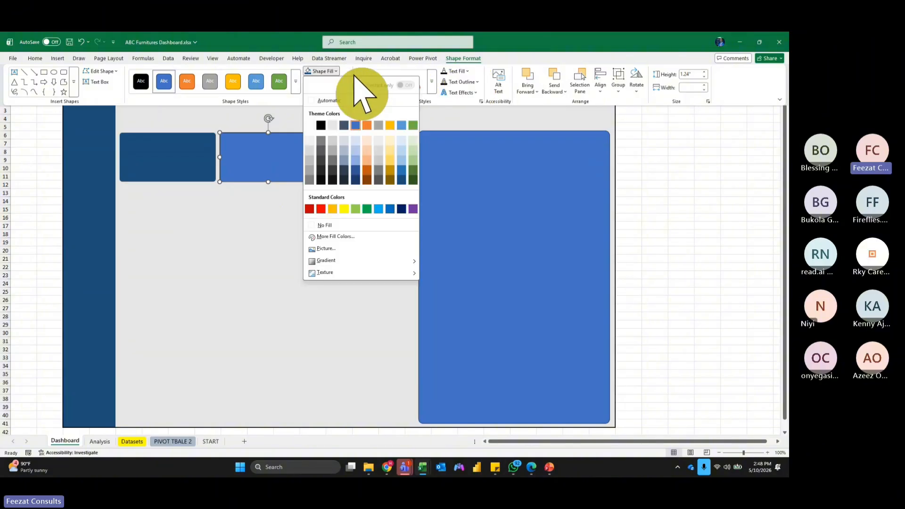
{"action": "left_click", "coordinate": [310, 125]}
{"action": "left_click", "coordinate": [349, 81]}
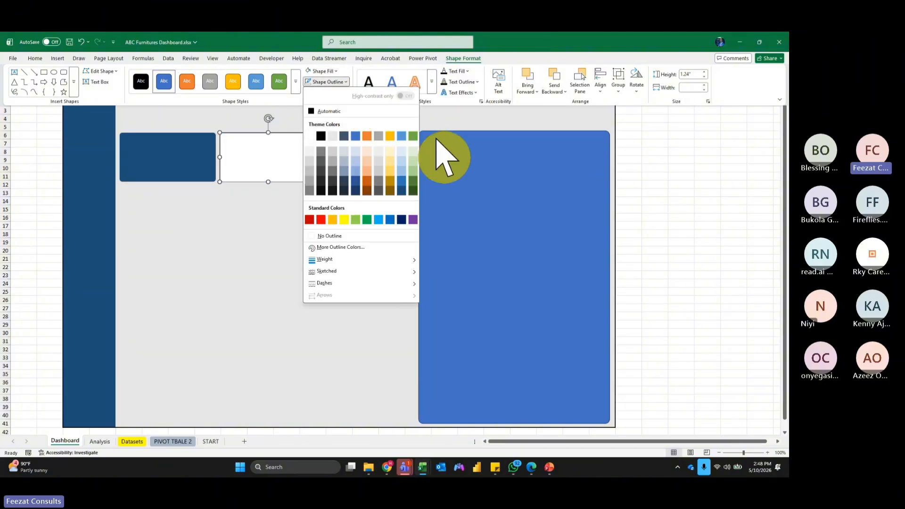
{"action": "left_click", "coordinate": [324, 237]}
{"action": "left_click", "coordinate": [680, 259]}
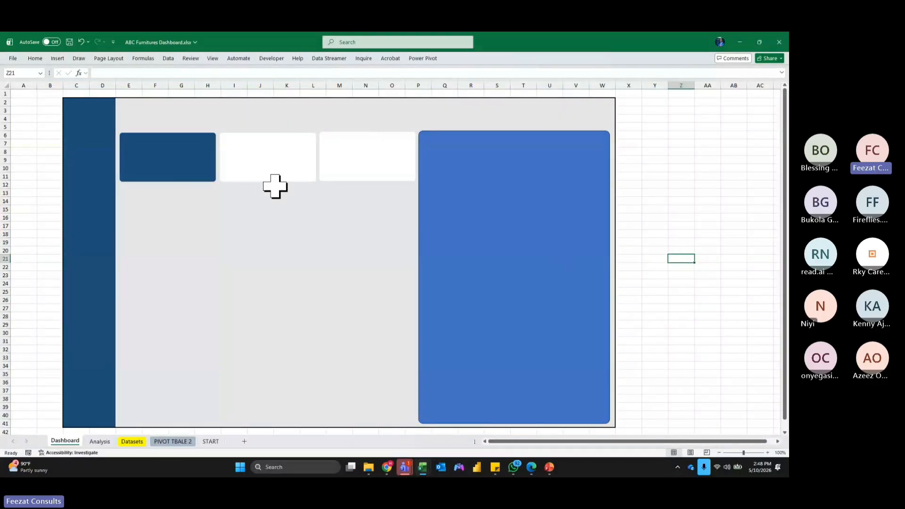
Set the width of all three small cards to 2.3" together.
{"action": "left_click", "coordinate": [193, 171]}
{"action": "left_click", "coordinate": [264, 172], "text": "ctrl"}
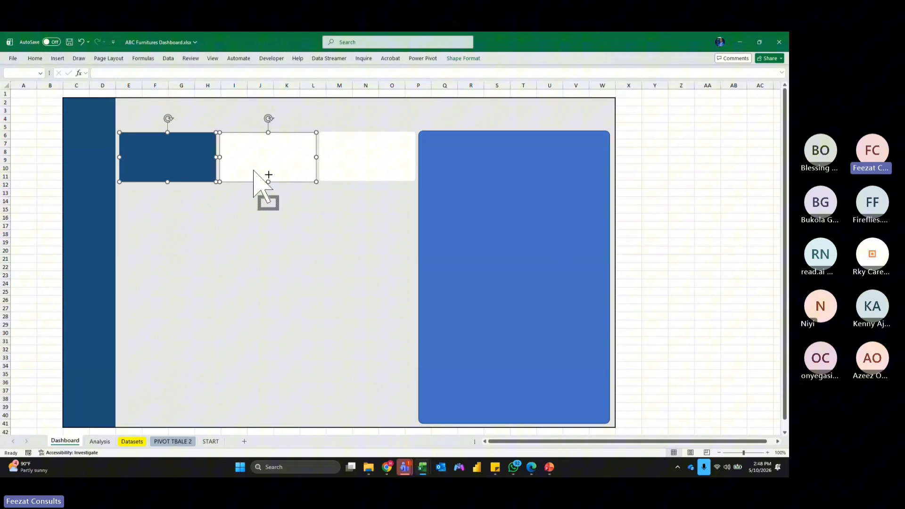
{"action": "left_click", "coordinate": [385, 168], "text": "ctrl"}
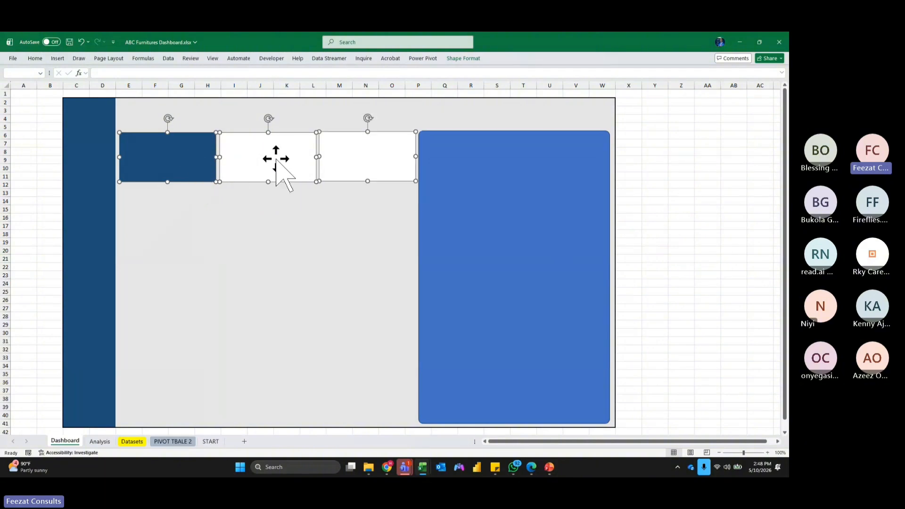
{"action": "left_click", "coordinate": [460, 59]}
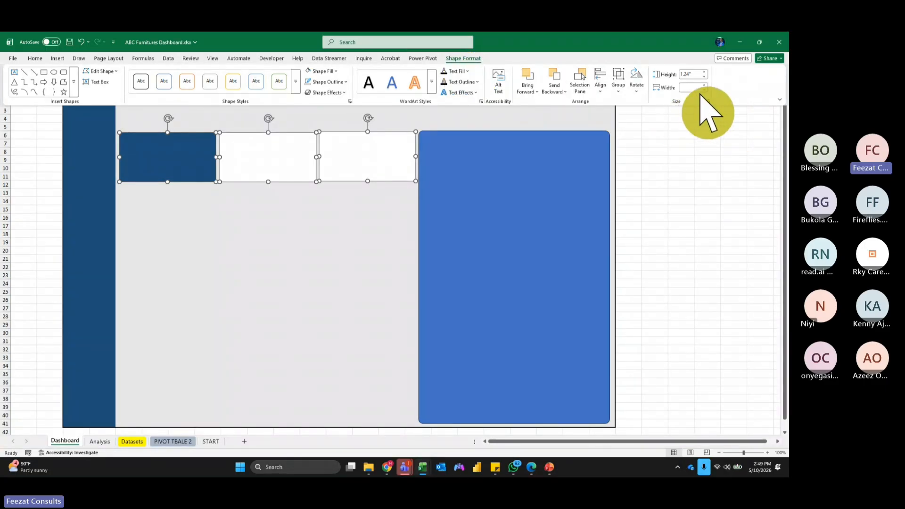
{"action": "type", "text": "0.1"}
{"action": "key", "text": "Return"}
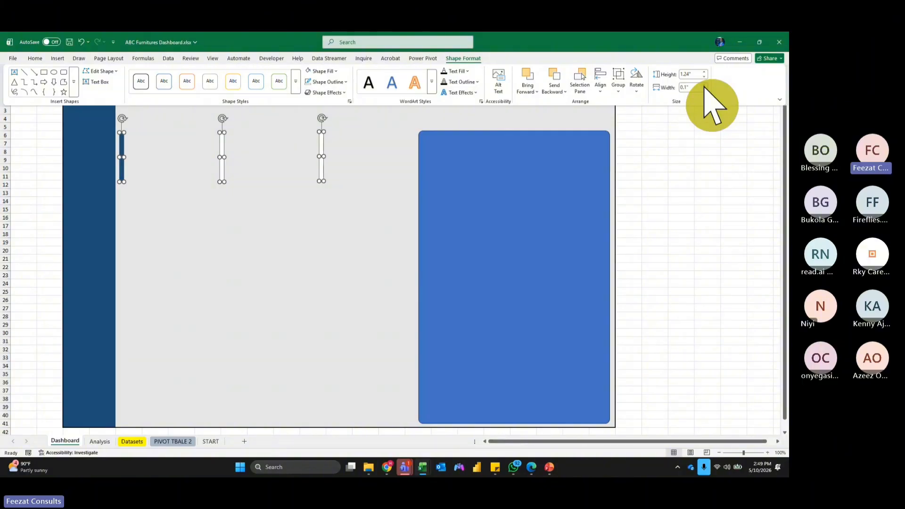
{"action": "left_click", "coordinate": [704, 85]}
{"action": "left_click", "coordinate": [704, 85]}
{"action": "left_click", "coordinate": [704, 85]}
{"action": "left_click", "coordinate": [704, 85]}
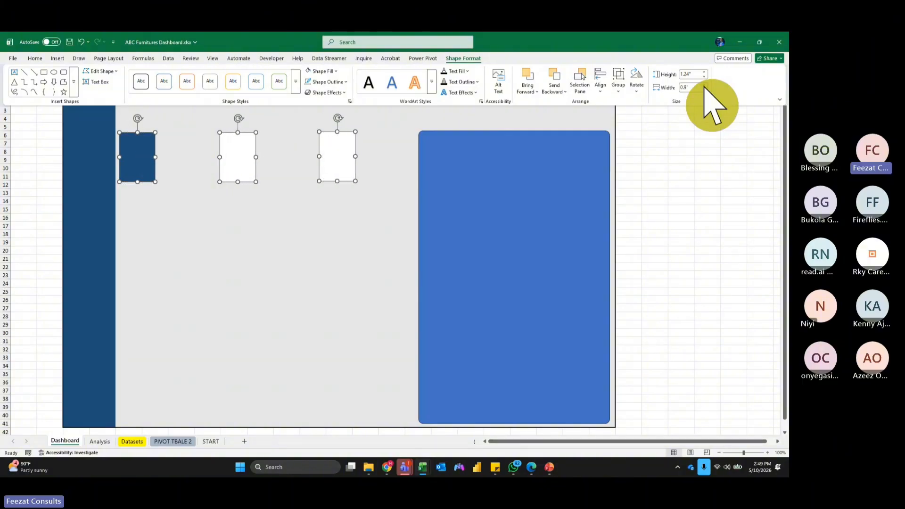
{"action": "left_click", "coordinate": [703, 86]}
{"action": "left_click", "coordinate": [704, 86]}
{"action": "left_click", "coordinate": [704, 85]}
{"action": "left_click", "coordinate": [704, 86]}
{"action": "left_click", "coordinate": [704, 85]}
{"action": "left_click", "coordinate": [704, 85]}
{"action": "left_click", "coordinate": [704, 85]}
{"action": "left_click", "coordinate": [704, 85]}
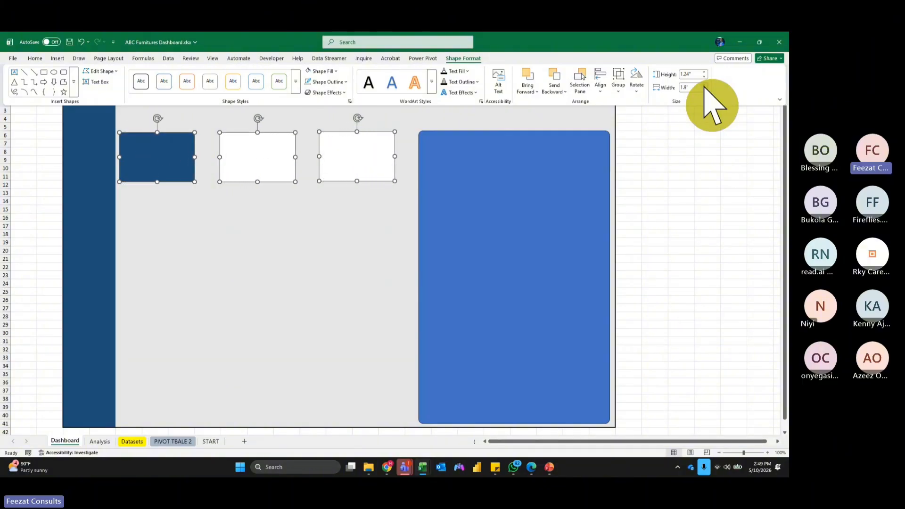
{"action": "left_click", "coordinate": [704, 86]}
{"action": "left_click", "coordinate": [704, 86]}
{"action": "left_click", "coordinate": [704, 85]}
{"action": "left_click", "coordinate": [704, 85]}
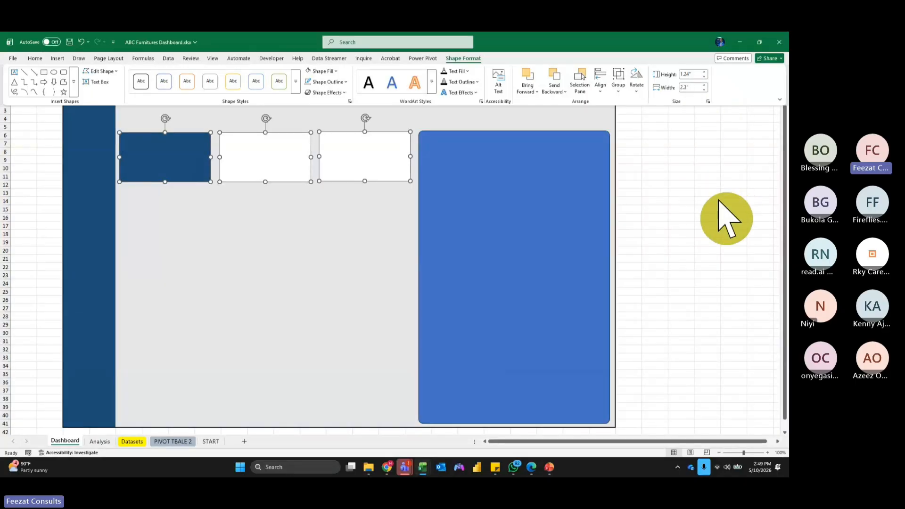
Nudge the three small cards slightly, align them by their tops and distribute them horizontally.
{"action": "left_click_drag", "start_coordinate": [355, 161], "coordinate": [360, 161]}
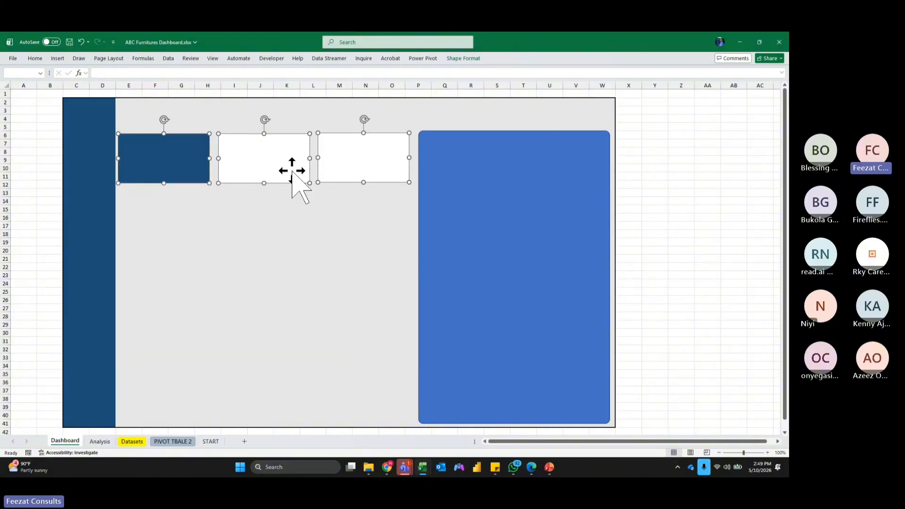
{"action": "left_click_drag", "start_coordinate": [352, 166], "coordinate": [352, 166]}
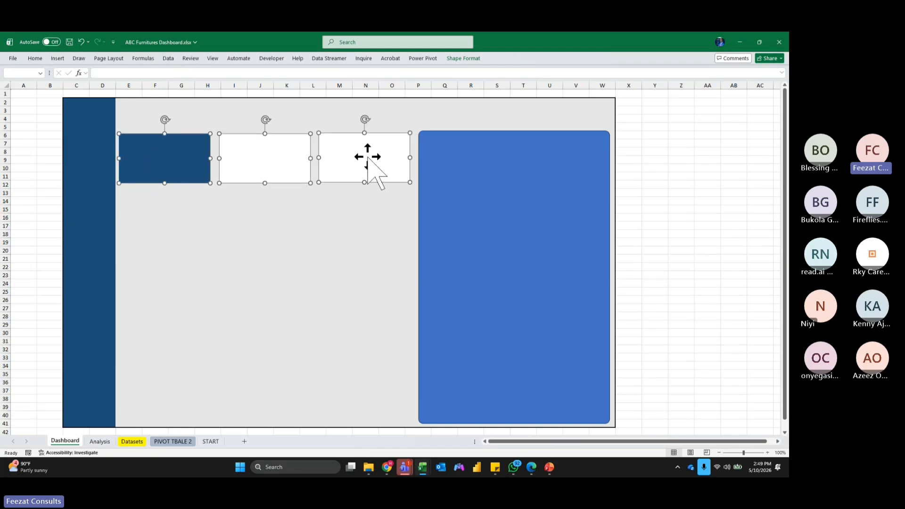
{"action": "left_click", "coordinate": [463, 59]}
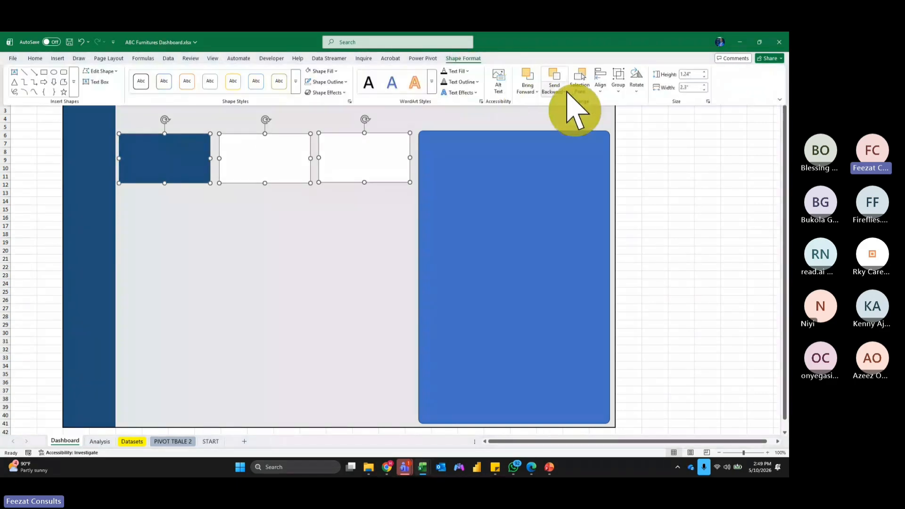
{"action": "left_click", "coordinate": [601, 89]}
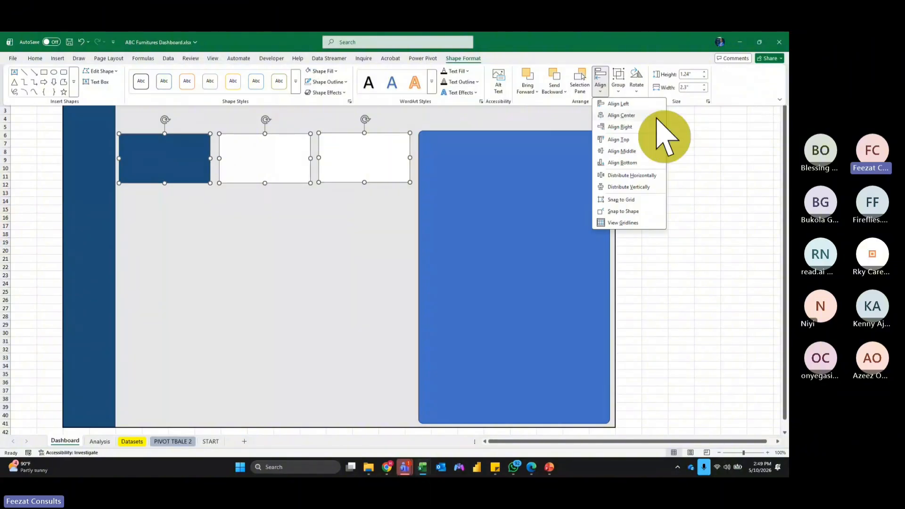
{"action": "left_click", "coordinate": [615, 141]}
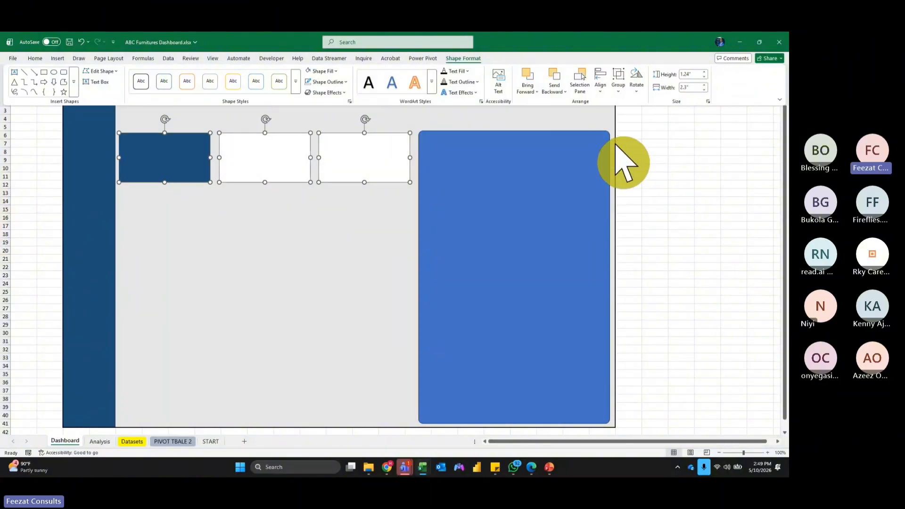
{"action": "left_click", "coordinate": [601, 90]}
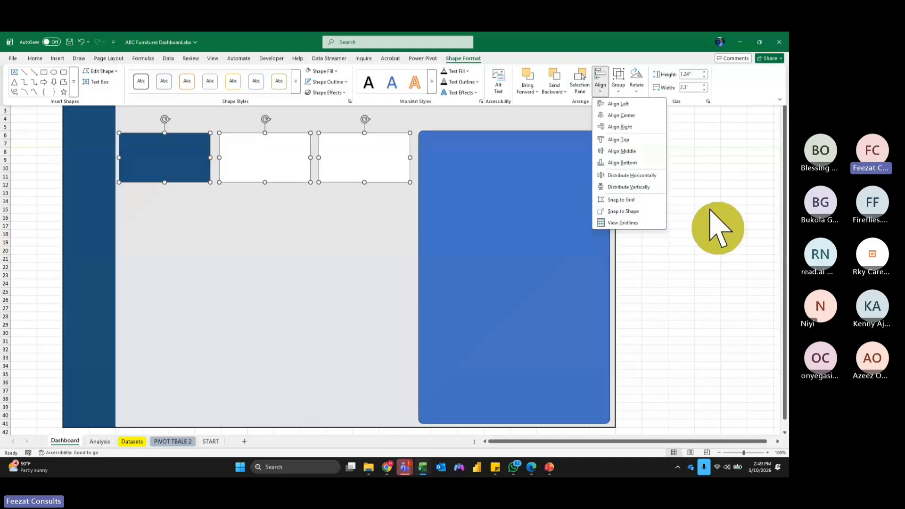
{"action": "left_click", "coordinate": [624, 176]}
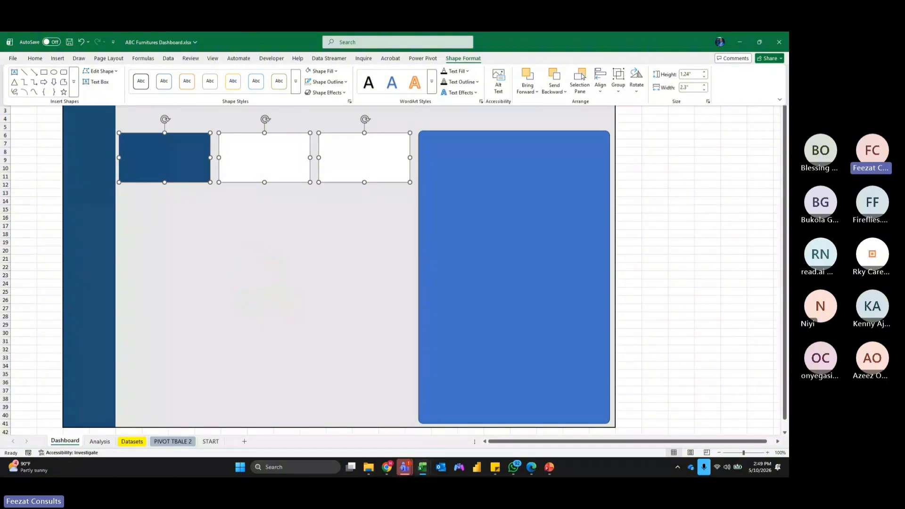
{"action": "left_click", "coordinate": [730, 243]}
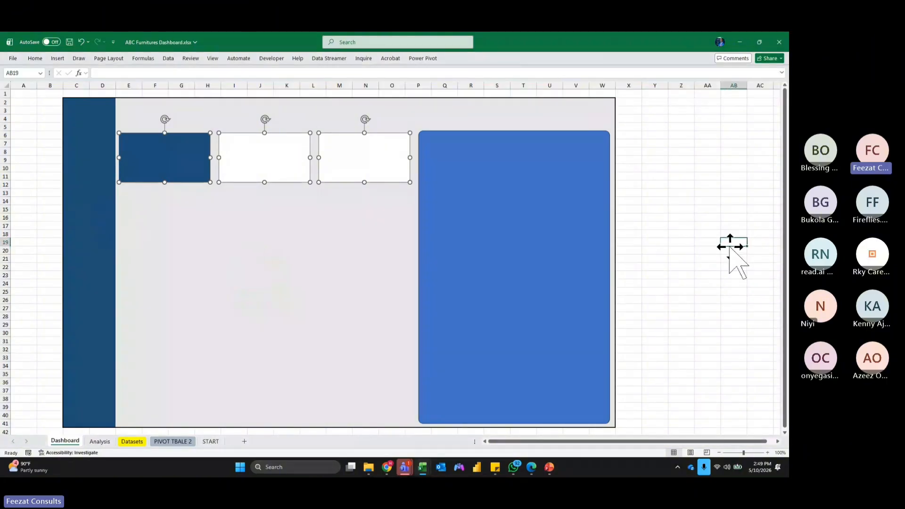
Lower the large panel's upper edge level with the cards and give it a white fill with no outline.
{"action": "left_click", "coordinate": [531, 184]}
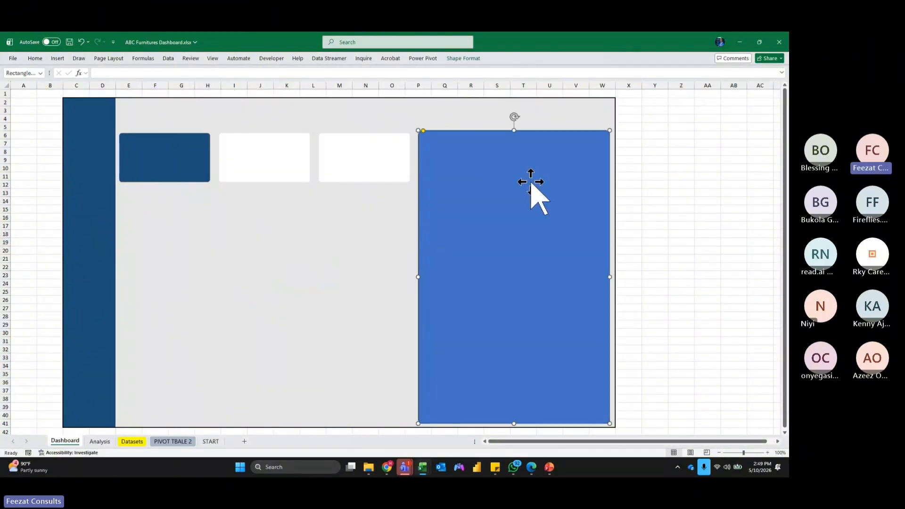
{"action": "left_click_drag", "start_coordinate": [513, 130], "coordinate": [514, 133]}
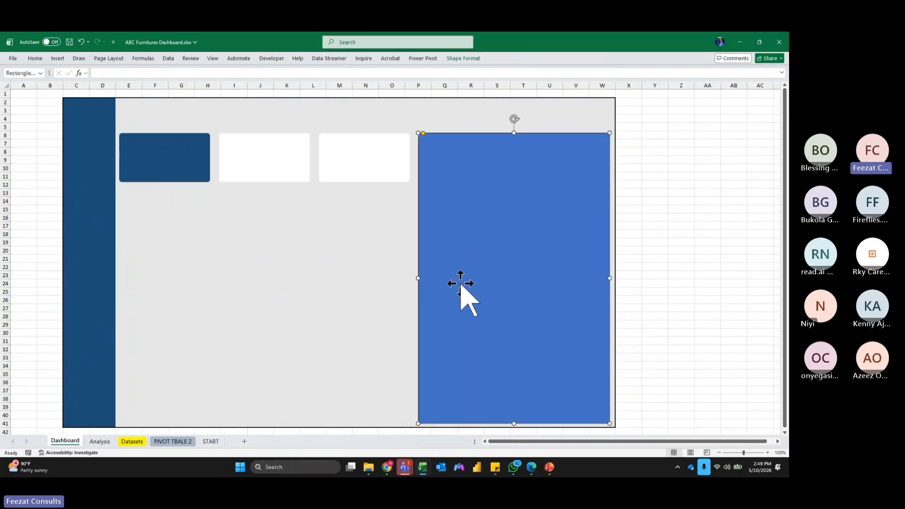
{"action": "left_click", "coordinate": [455, 59]}
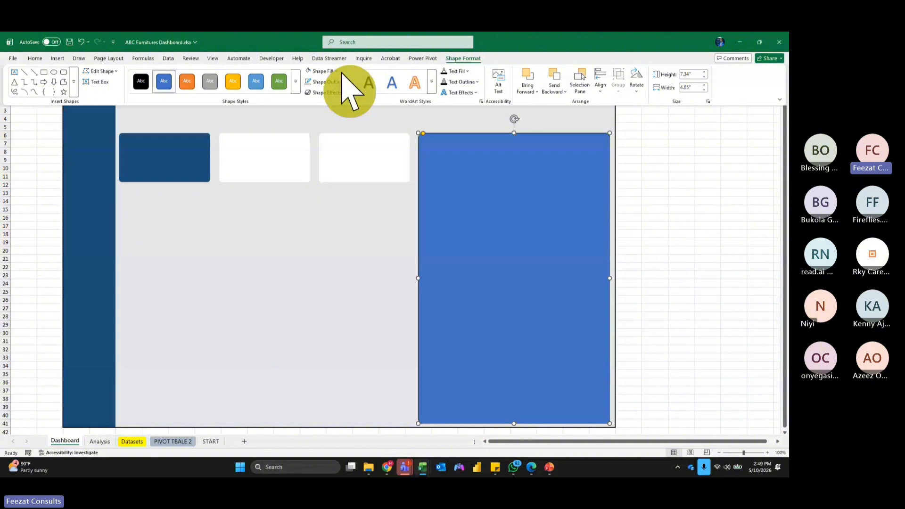
{"action": "left_click", "coordinate": [336, 71]}
{"action": "left_click", "coordinate": [317, 127]}
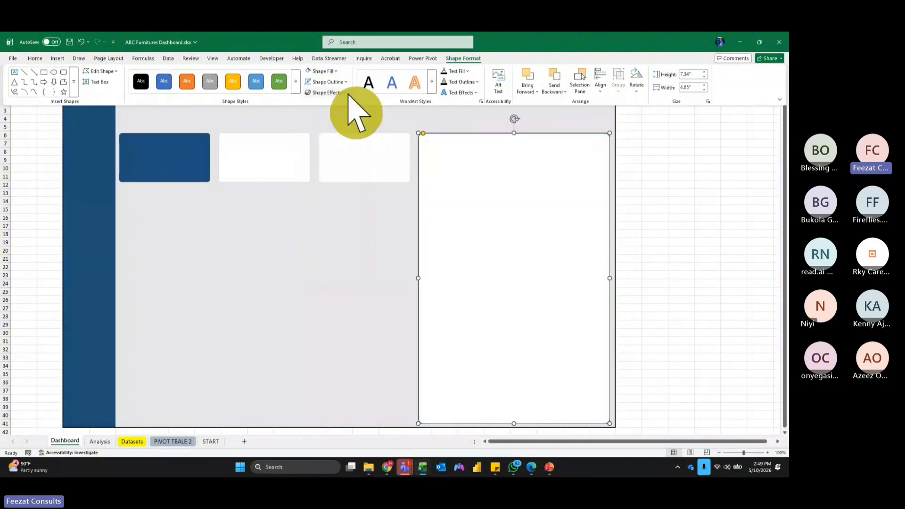
{"action": "left_click", "coordinate": [330, 82]}
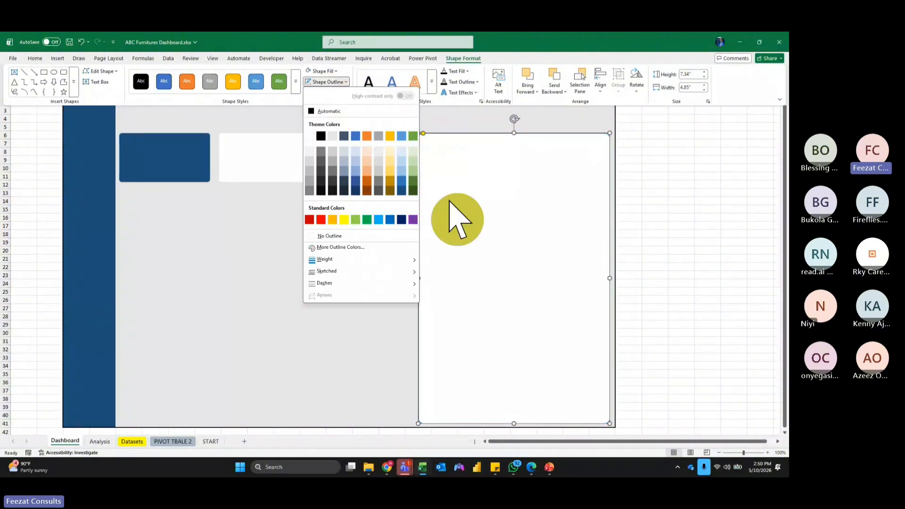
{"action": "left_click", "coordinate": [332, 235]}
{"action": "left_click", "coordinate": [701, 251]}
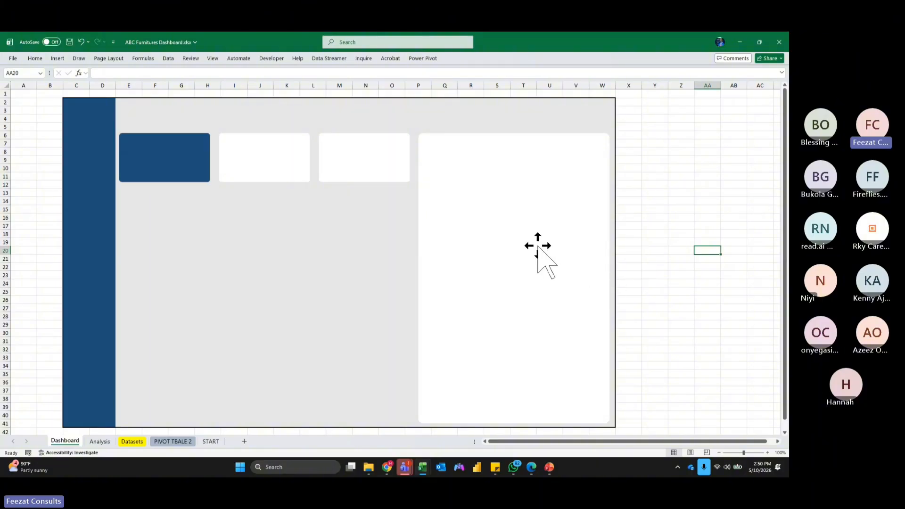
{"action": "left_click", "coordinate": [681, 276]}
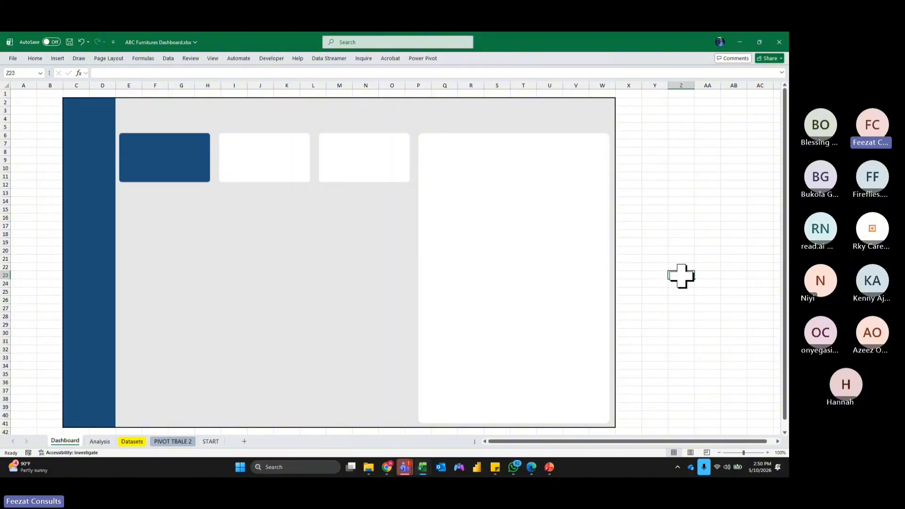
Duplicate the second card as a panel covering about E24:K41 beside the dark blue band and reduce its corner rounding.
{"action": "left_click", "coordinate": [259, 178]}
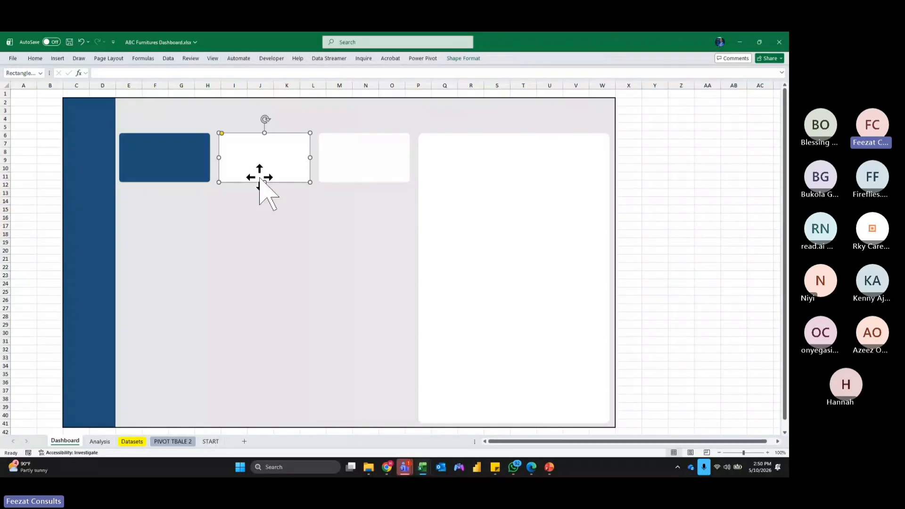
{"action": "key", "text": "ctrl+c"}
{"action": "key", "text": "ctrl+v"}
{"action": "left_click_drag", "start_coordinate": [259, 178], "coordinate": [151, 319]}
{"action": "left_click_drag", "start_coordinate": [208, 334], "coordinate": [290, 423]}
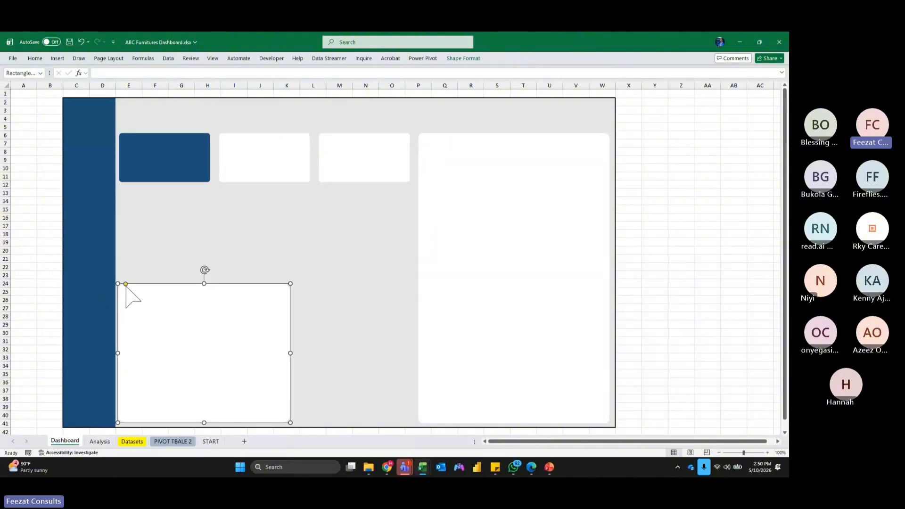
{"action": "left_click_drag", "start_coordinate": [126, 284], "coordinate": [122, 284]}
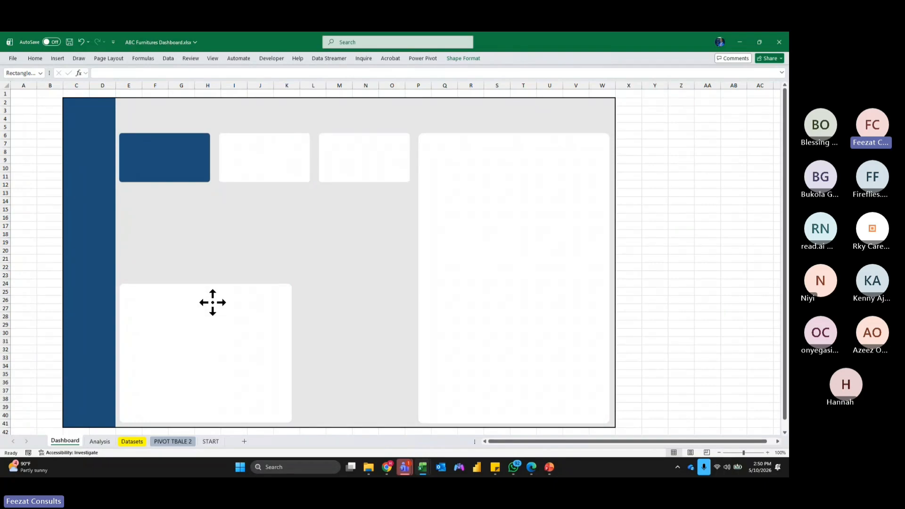
Move the lower white panel up directly beneath the three cards and resize it to span their full width, covering about E12:O24.
{"action": "left_click_drag", "start_coordinate": [212, 303], "coordinate": [212, 302]}
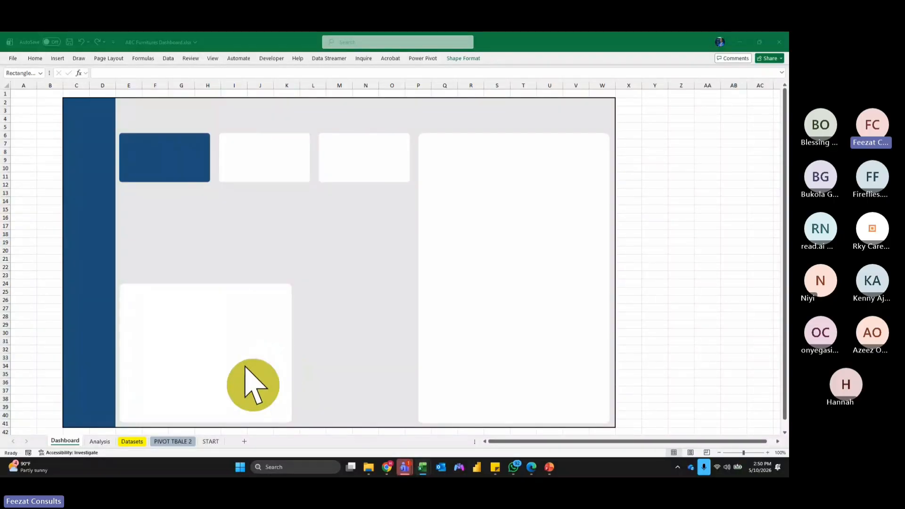
{"action": "left_click", "coordinate": [229, 339]}
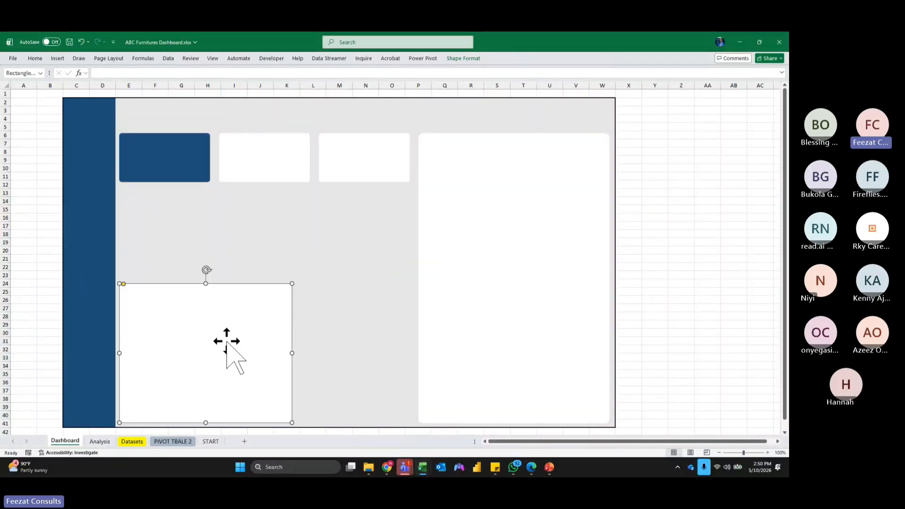
{"action": "left_click_drag", "start_coordinate": [226, 339], "coordinate": [224, 245]}
{"action": "left_click_drag", "start_coordinate": [291, 255], "coordinate": [412, 254]}
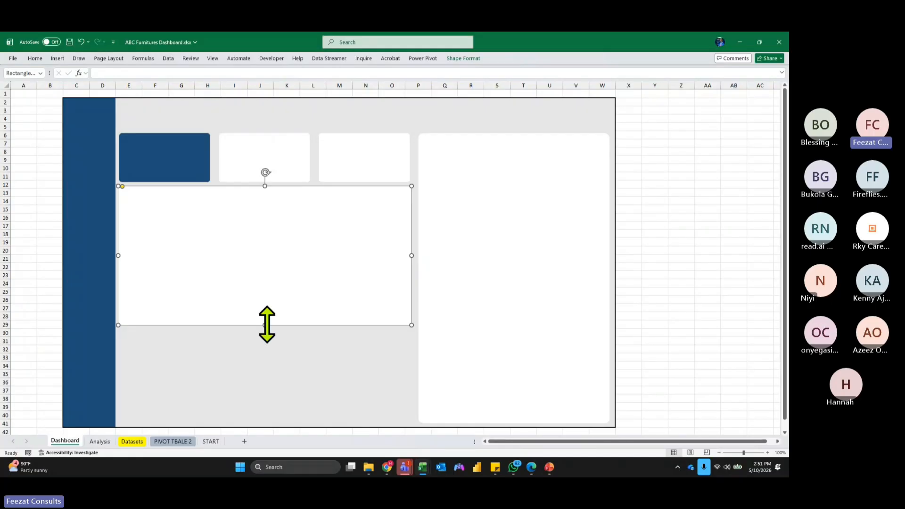
{"action": "left_click_drag", "start_coordinate": [264, 323], "coordinate": [262, 290]}
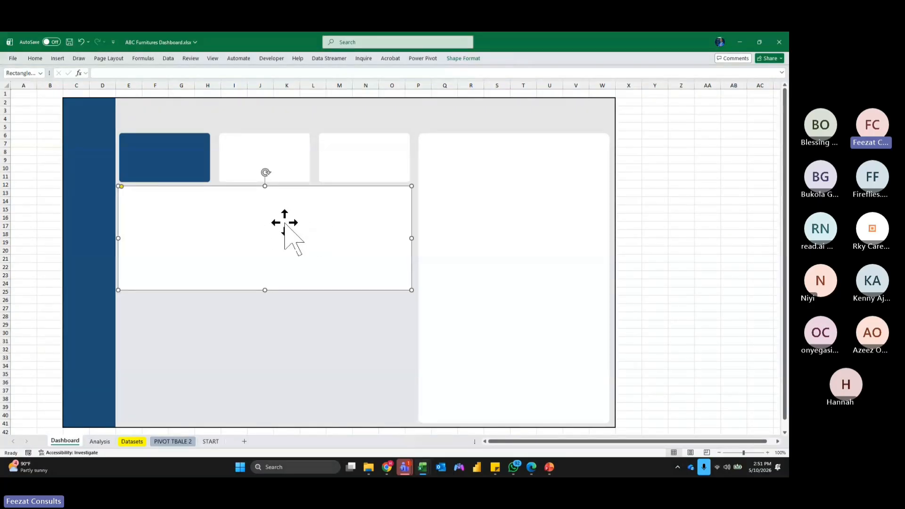
{"action": "left_click", "coordinate": [709, 251]}
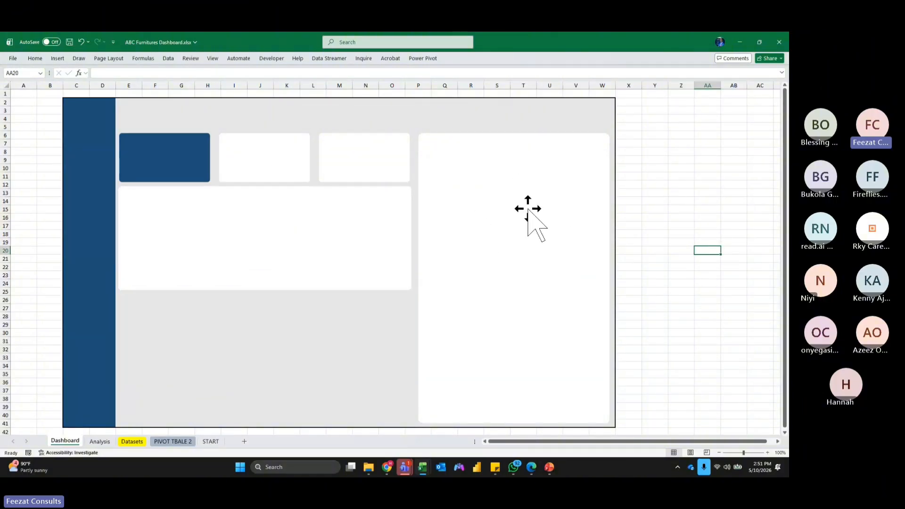
Review the Datasets sheet and the sales pivot tables on the Analysis sheet, and return to the Dashboard sheet.
{"action": "left_click", "coordinate": [132, 442]}
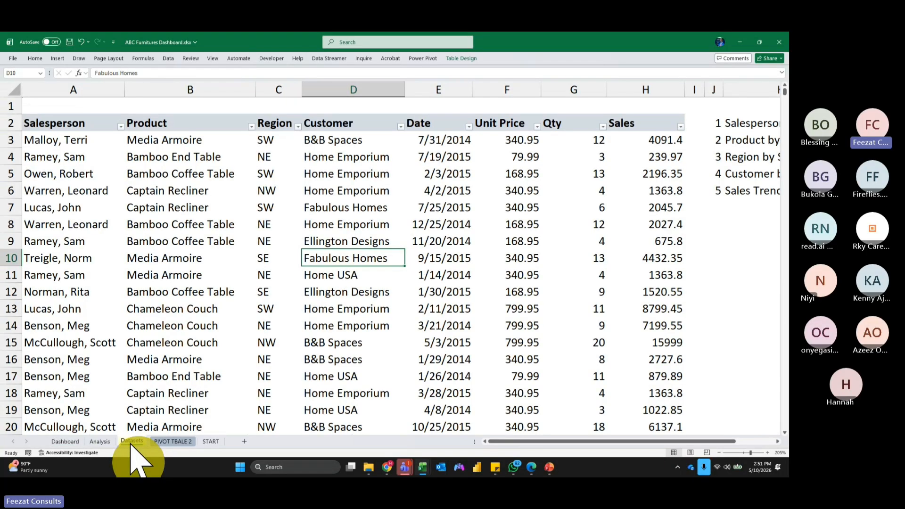
{"action": "left_click", "coordinate": [99, 442]}
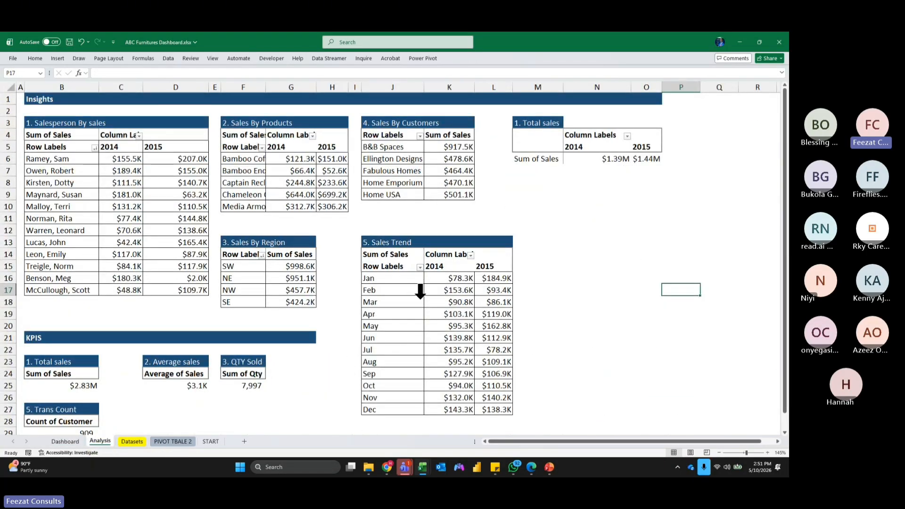
{"action": "left_click", "coordinate": [116, 182]}
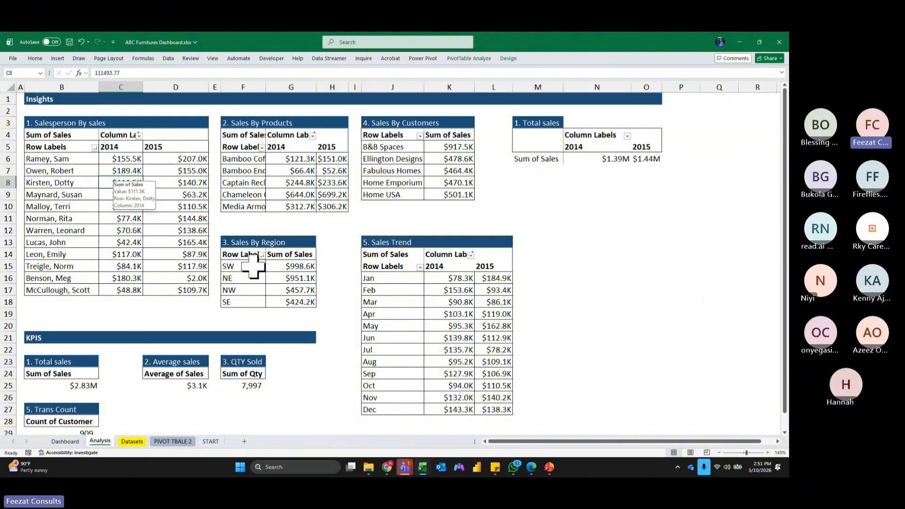
{"action": "left_click", "coordinate": [260, 281]}
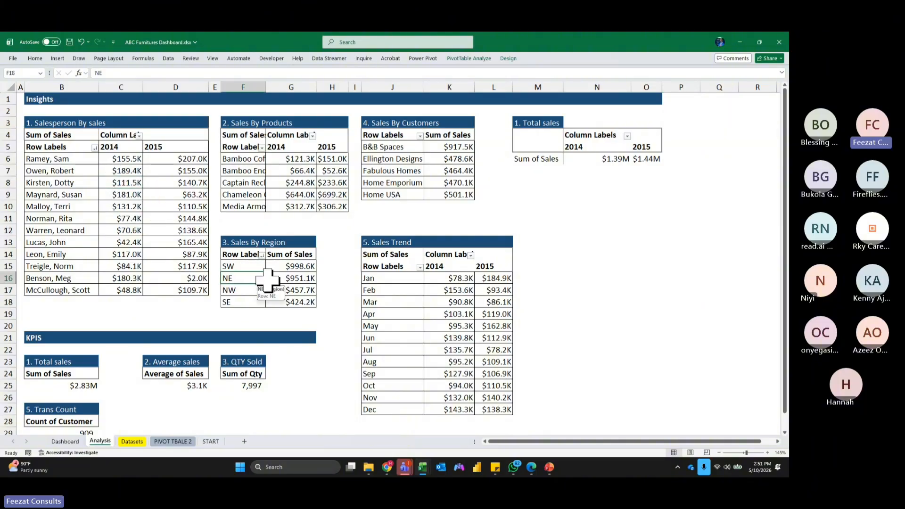
{"action": "left_click", "coordinate": [278, 170]}
{"action": "left_click", "coordinate": [426, 173]}
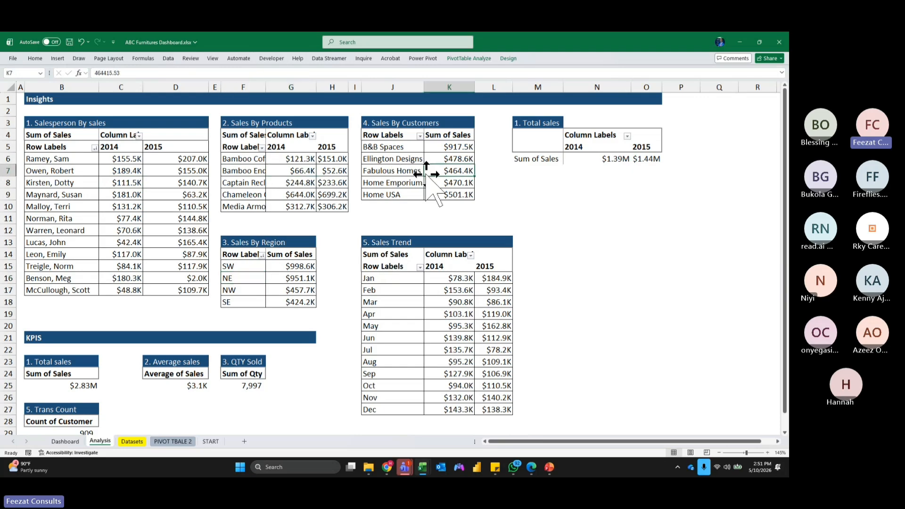
{"action": "left_click", "coordinate": [65, 441]}
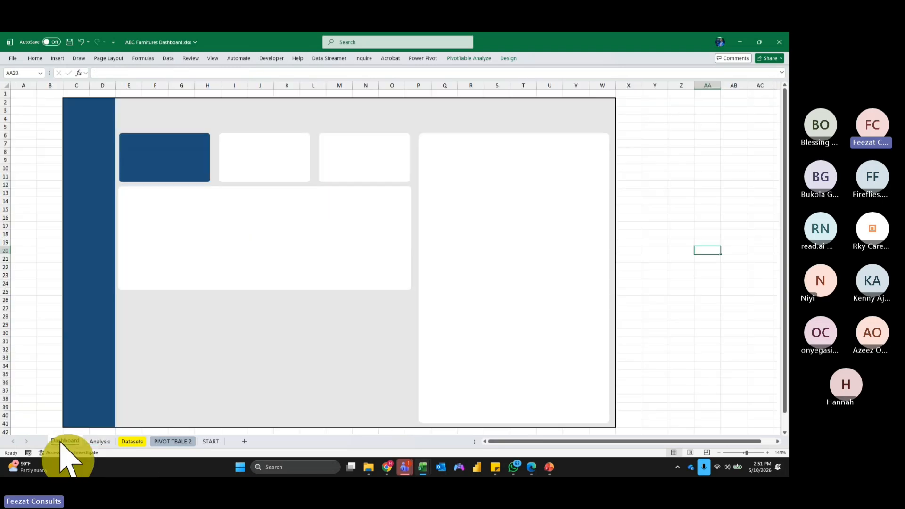
Widen the white panel beneath the cards slightly towards the large panel.
{"action": "left_click", "coordinate": [359, 263]}
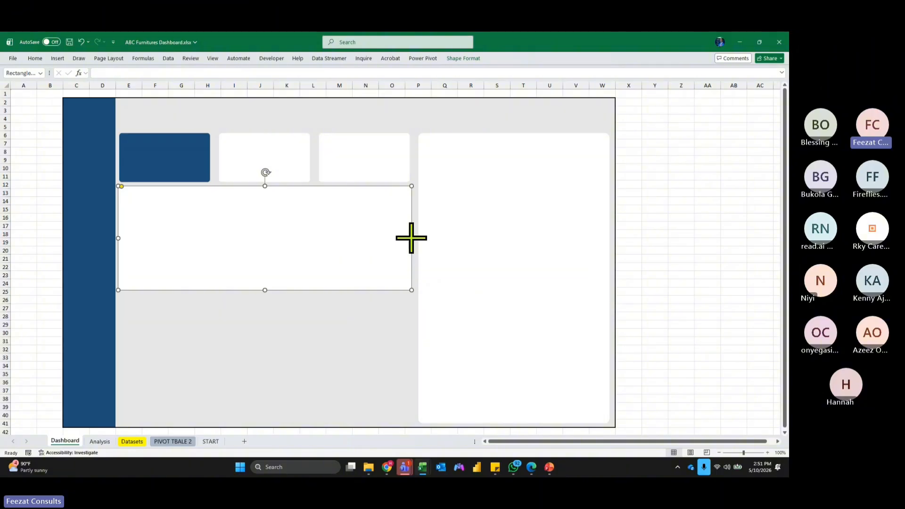
{"action": "left_click_drag", "start_coordinate": [412, 238], "coordinate": [412, 238]}
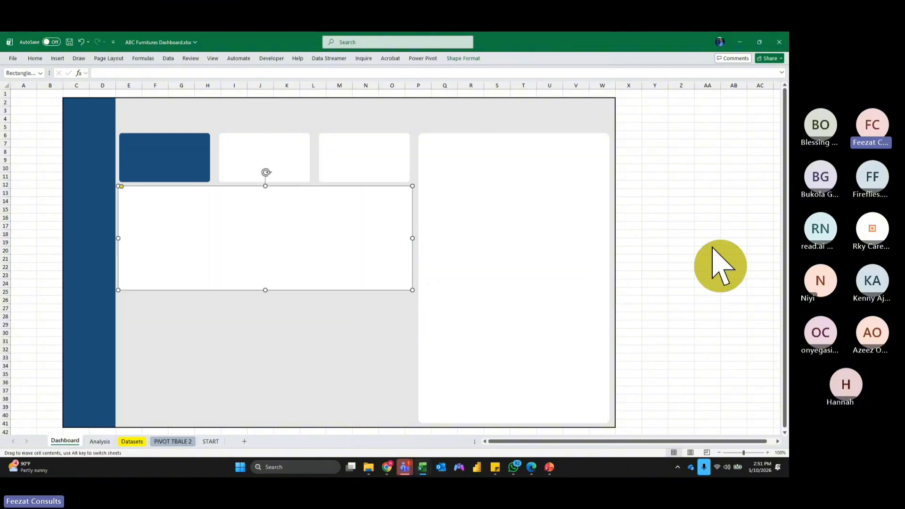
{"action": "left_click", "coordinate": [709, 249]}
Duplicate the wide panel below itself and resize the copy to cover about E26:J41 beside the dark blue band.
{"action": "left_click", "coordinate": [221, 251]}
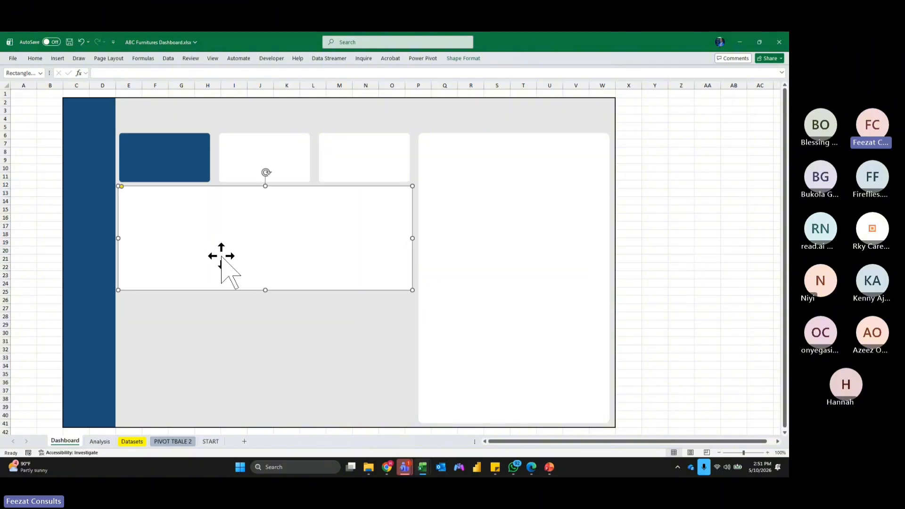
{"action": "left_click_drag", "start_coordinate": [222, 257], "coordinate": [218, 364]}
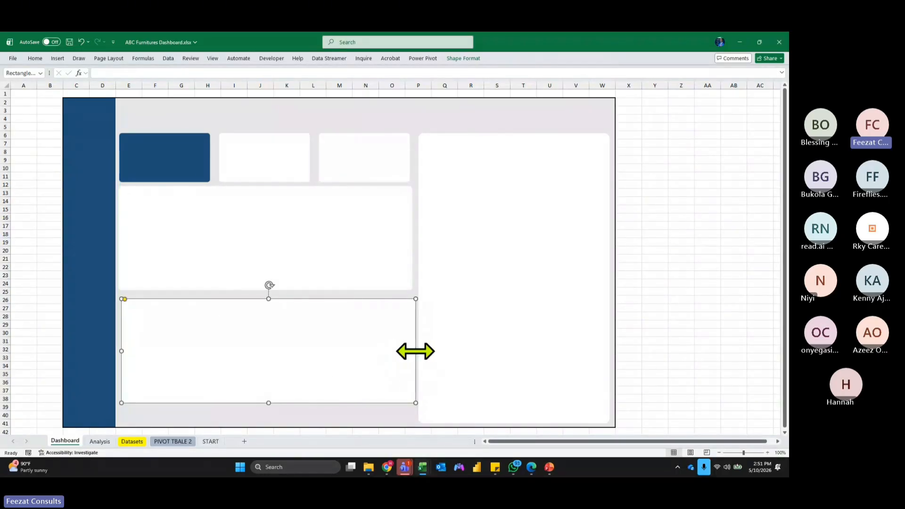
{"action": "left_click_drag", "start_coordinate": [358, 358], "coordinate": [358, 359]}
{"action": "left_click_drag", "start_coordinate": [414, 351], "coordinate": [263, 351]}
{"action": "left_click_drag", "start_coordinate": [192, 403], "coordinate": [192, 423]}
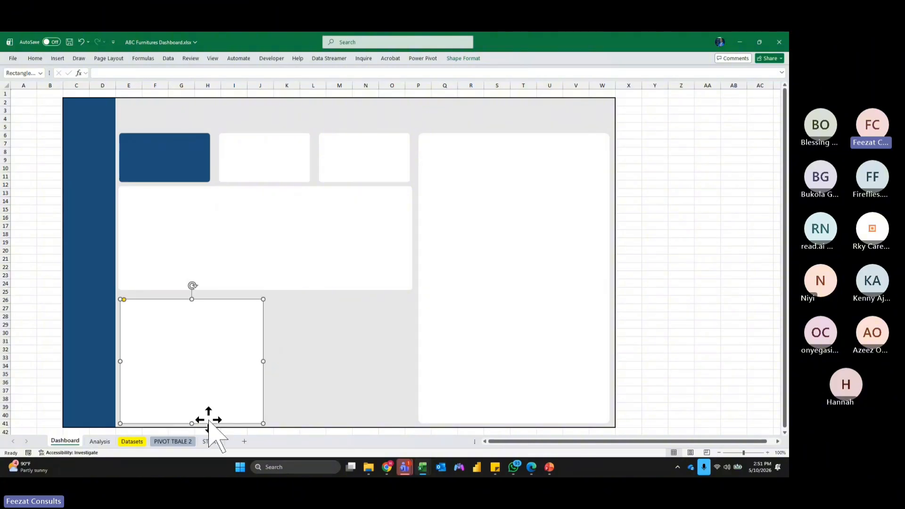
Nudge the new lower panel towards the blue band and duplicate it alongside, covering about K26:O41.
{"action": "left_click", "coordinate": [220, 395]}
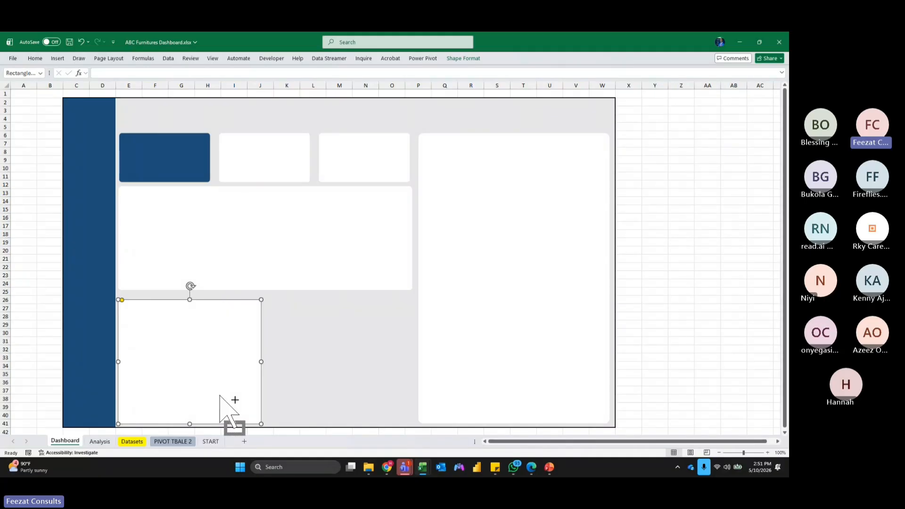
{"action": "left_click_drag", "start_coordinate": [219, 395], "coordinate": [367, 385]}
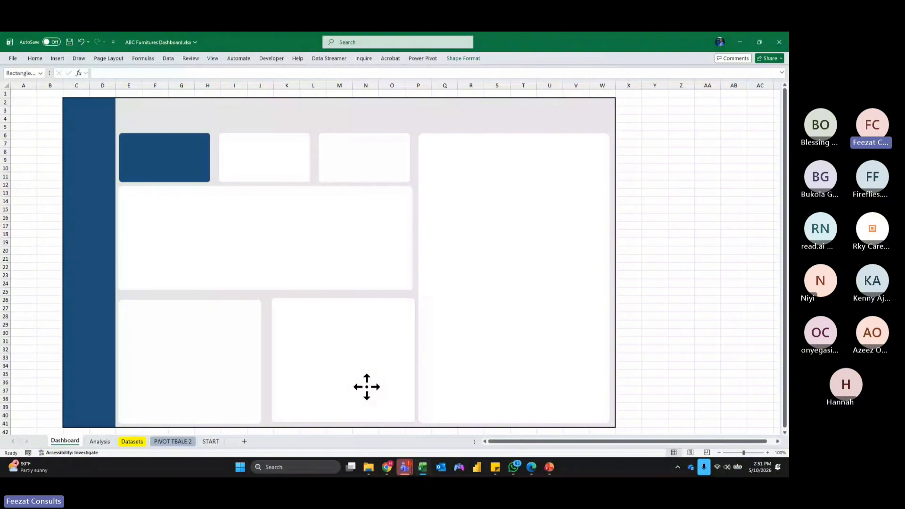
{"action": "left_click_drag", "start_coordinate": [366, 387], "coordinate": [366, 386]}
Set both lower panels to a height of 3.2" and a width of 3.7".
{"action": "left_click", "coordinate": [238, 385], "text": "ctrl"}
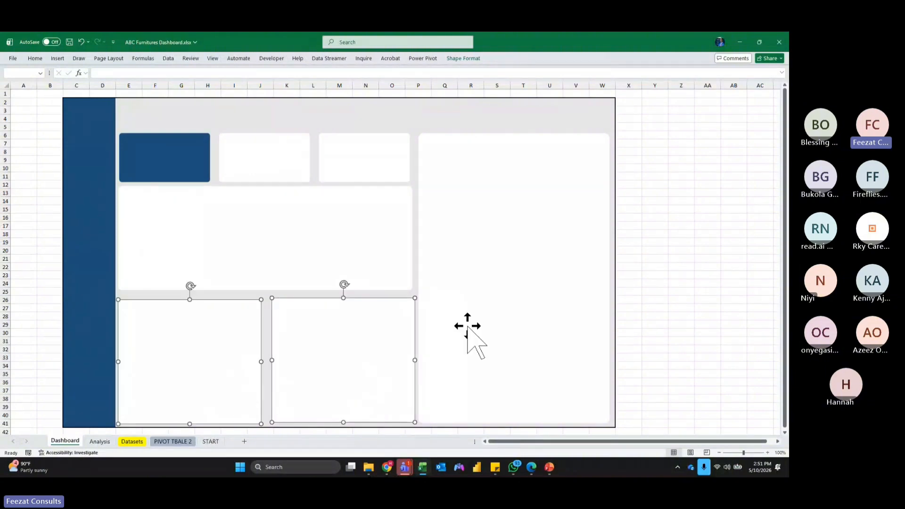
{"action": "left_click", "coordinate": [469, 59]}
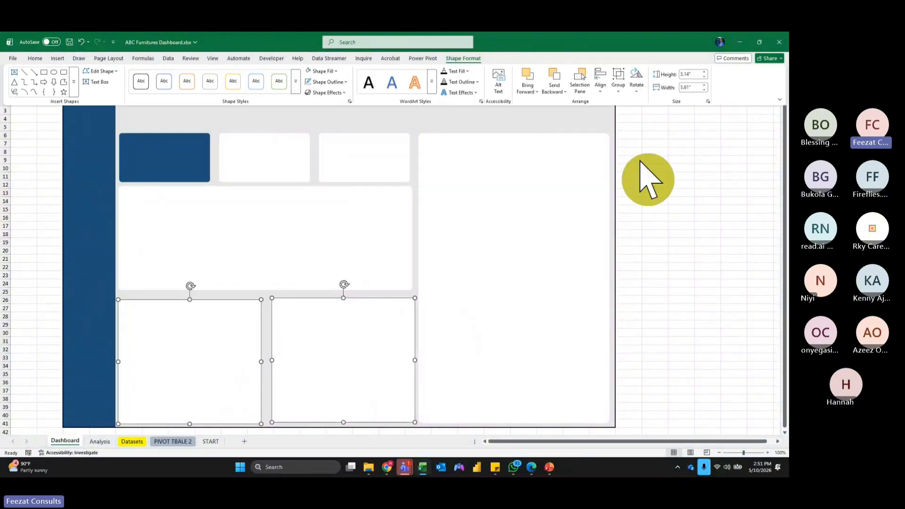
{"action": "left_click", "coordinate": [704, 72]}
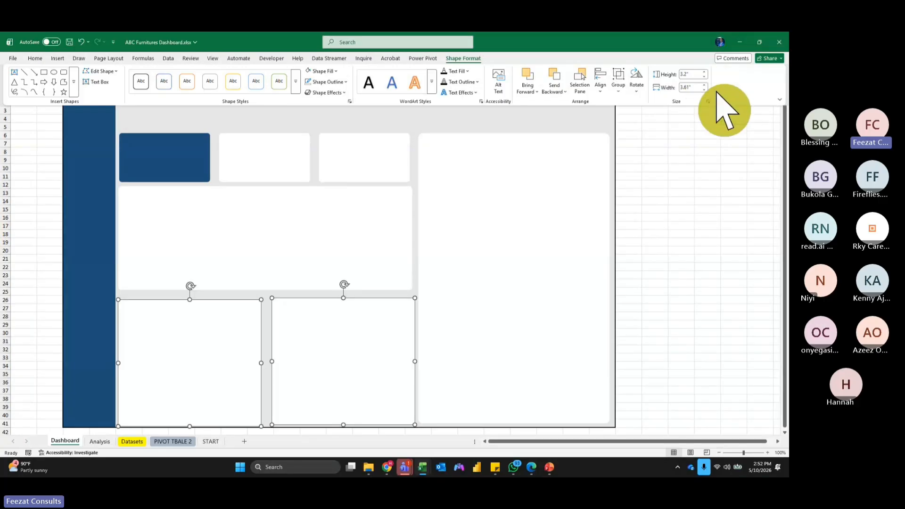
{"action": "left_click", "coordinate": [704, 85]}
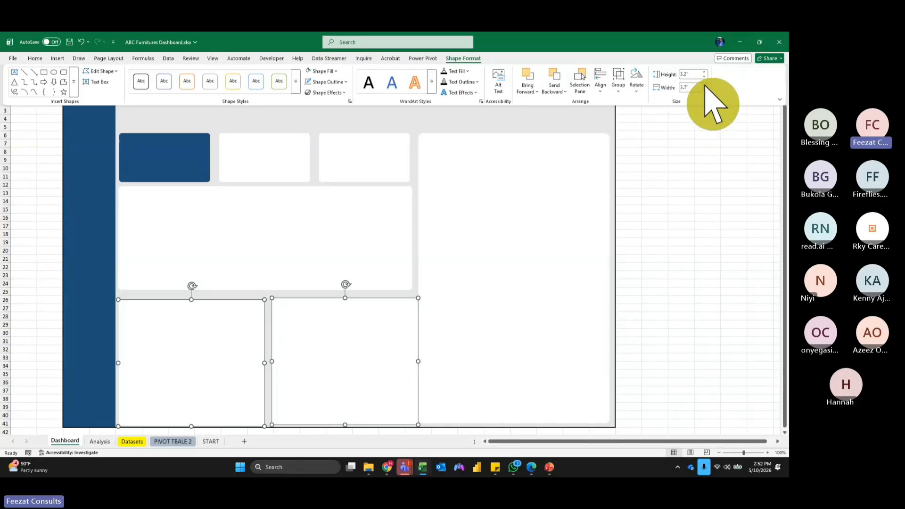
{"action": "left_click", "coordinate": [745, 230]}
Move both lower panels up just beneath the wide panel, leaving narrow gaps between them and the neighbouring panels.
{"action": "left_click_drag", "start_coordinate": [360, 354], "coordinate": [372, 347]}
{"action": "left_click", "coordinate": [775, 301]}
{"action": "left_click_drag", "start_coordinate": [222, 347], "coordinate": [226, 346]}
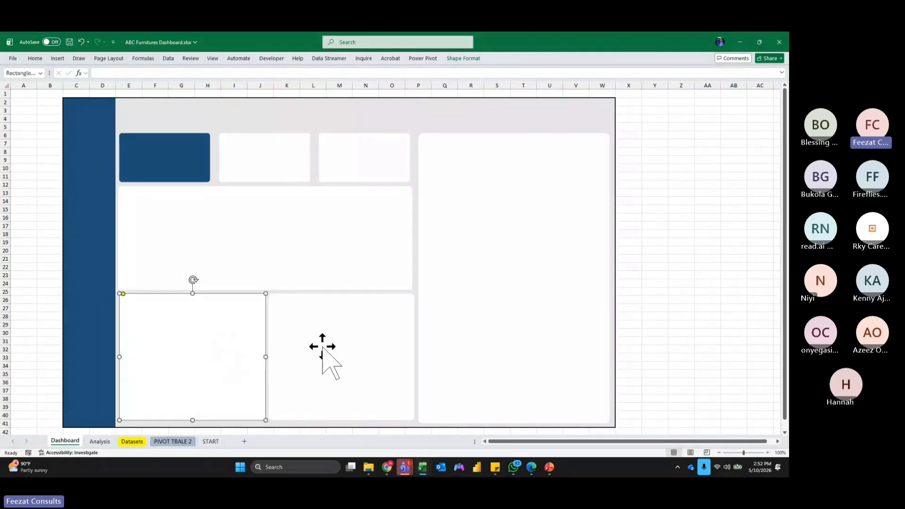
Align the two lower panels by their tops.
{"action": "left_click", "coordinate": [322, 346]}
{"action": "left_click", "coordinate": [232, 355], "text": "shift"}
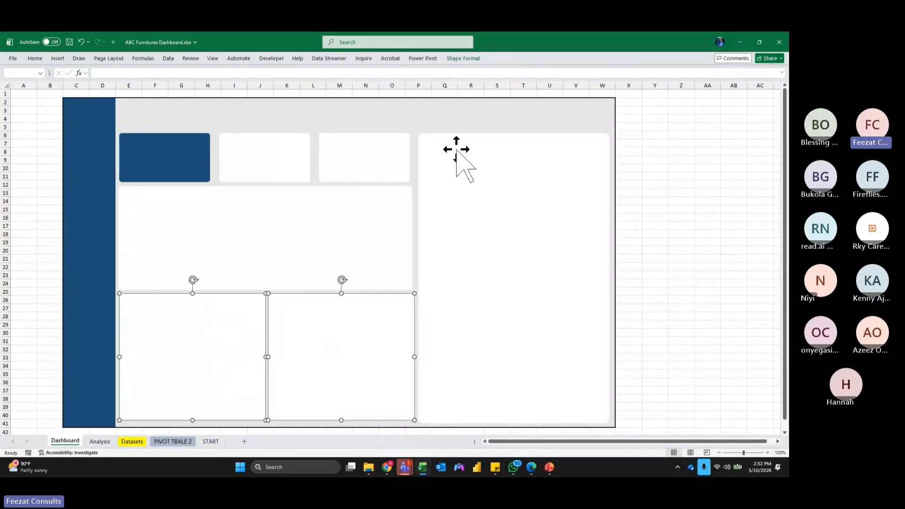
{"action": "left_click", "coordinate": [466, 60]}
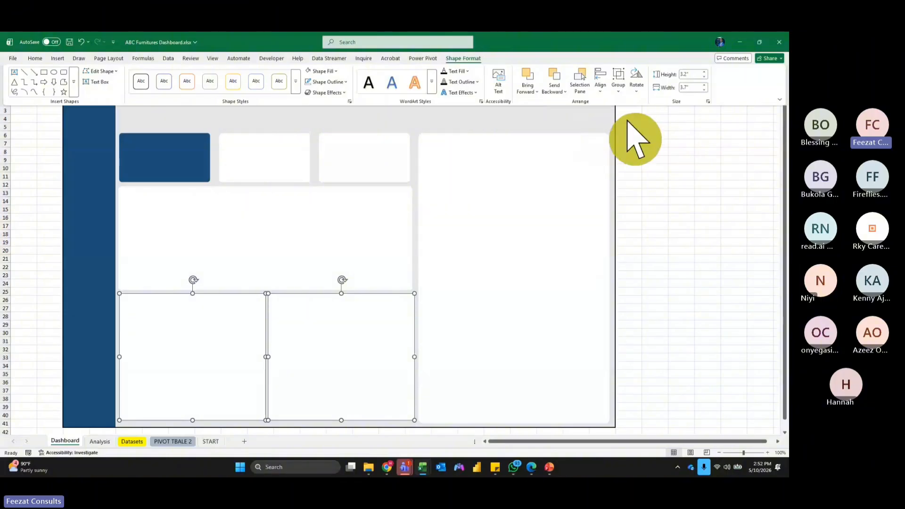
{"action": "left_click", "coordinate": [600, 86]}
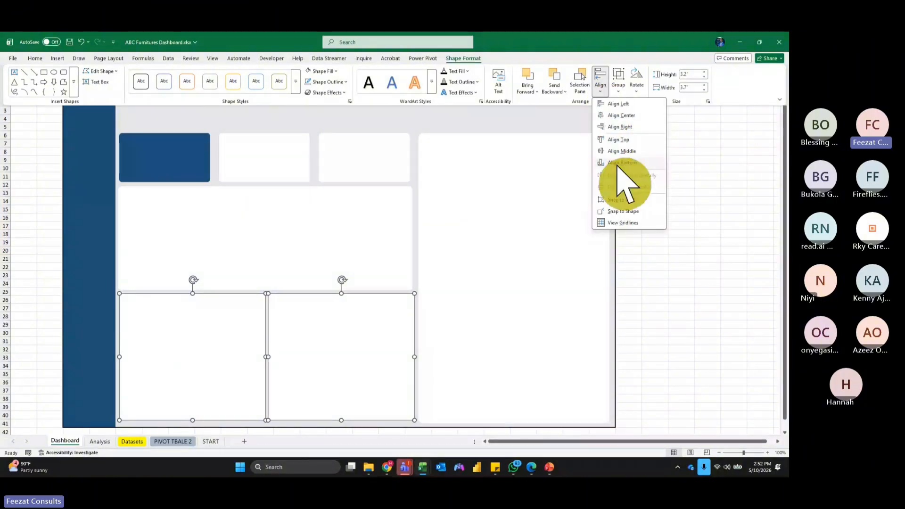
{"action": "left_click", "coordinate": [617, 142]}
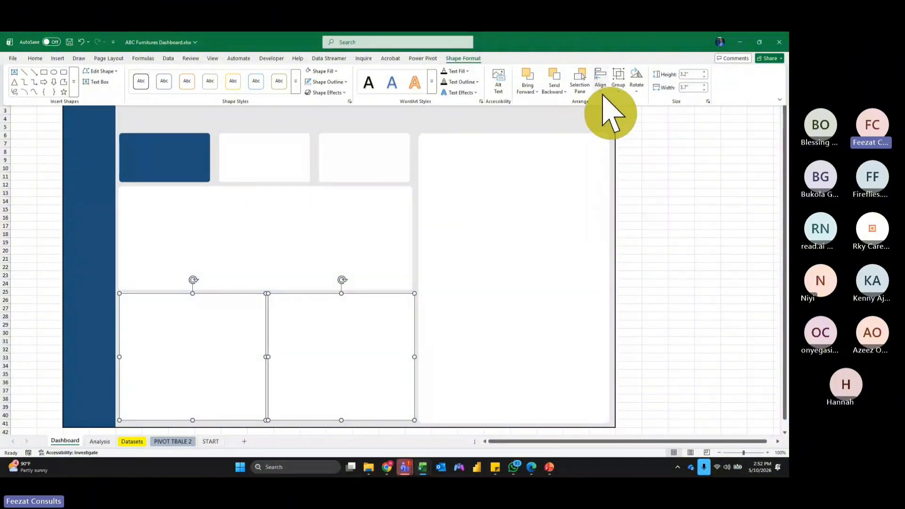
{"action": "left_click", "coordinate": [600, 83]}
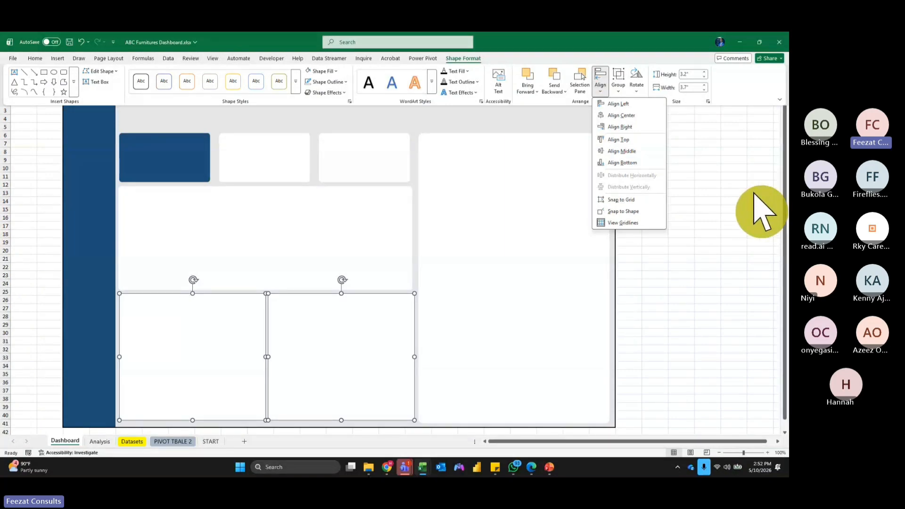
{"action": "left_click", "coordinate": [757, 207]}
{"action": "left_click", "coordinate": [753, 192]}
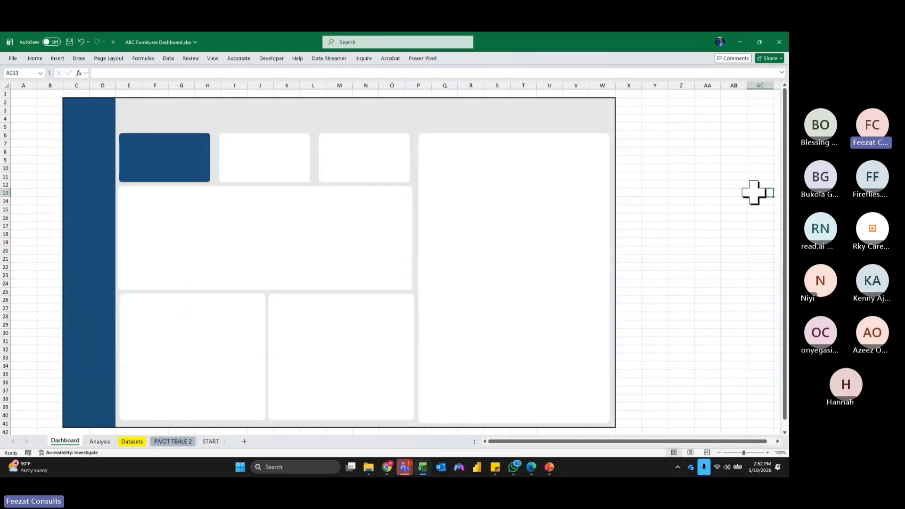
Nudge the wide middle panel slightly upward to even out the gaps around it.
{"action": "left_click", "coordinate": [303, 236]}
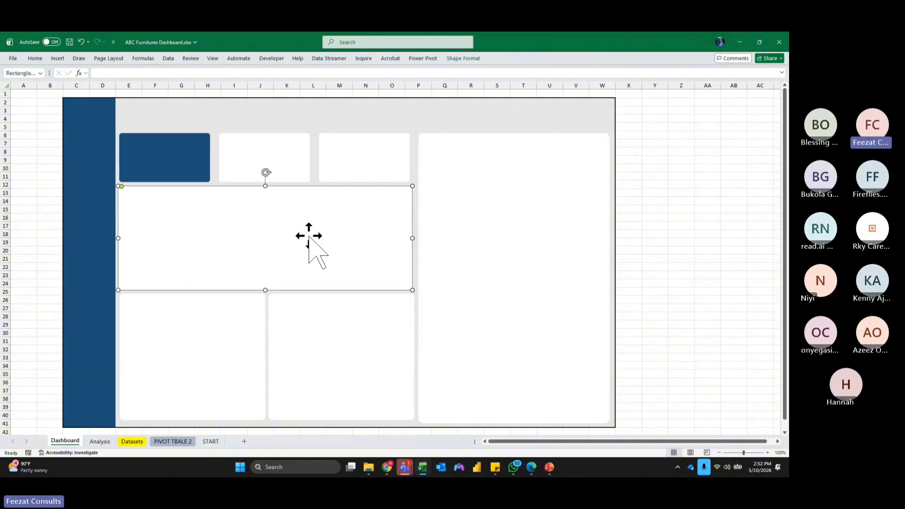
{"action": "left_click_drag", "start_coordinate": [308, 235], "coordinate": [309, 234]}
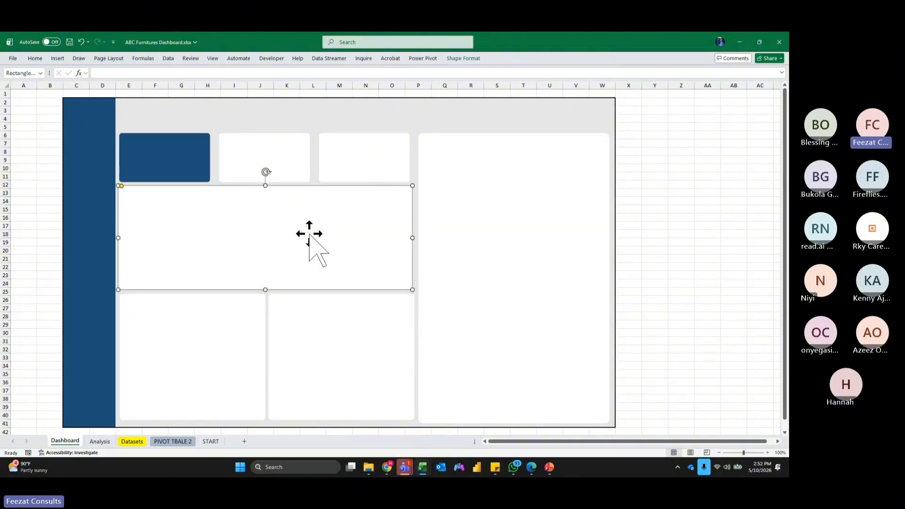
{"action": "left_click", "coordinate": [490, 269]}
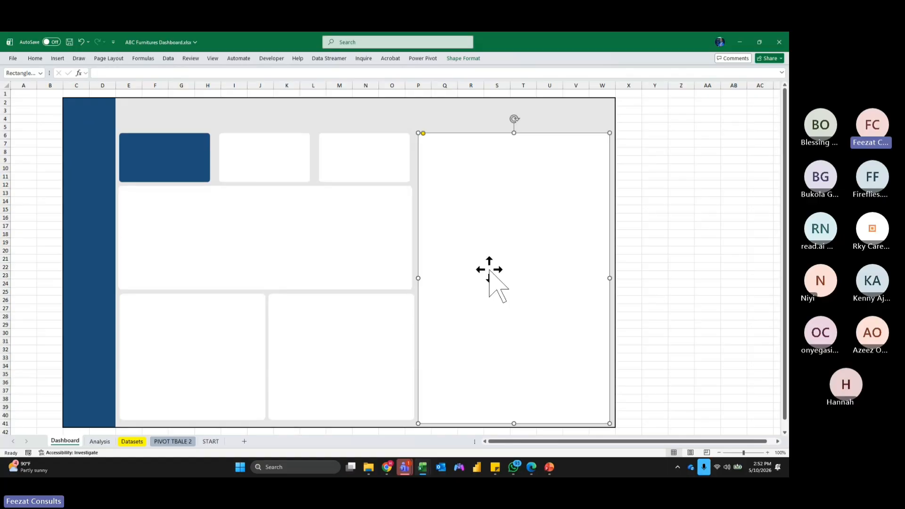
{"action": "left_click", "coordinate": [759, 277]}
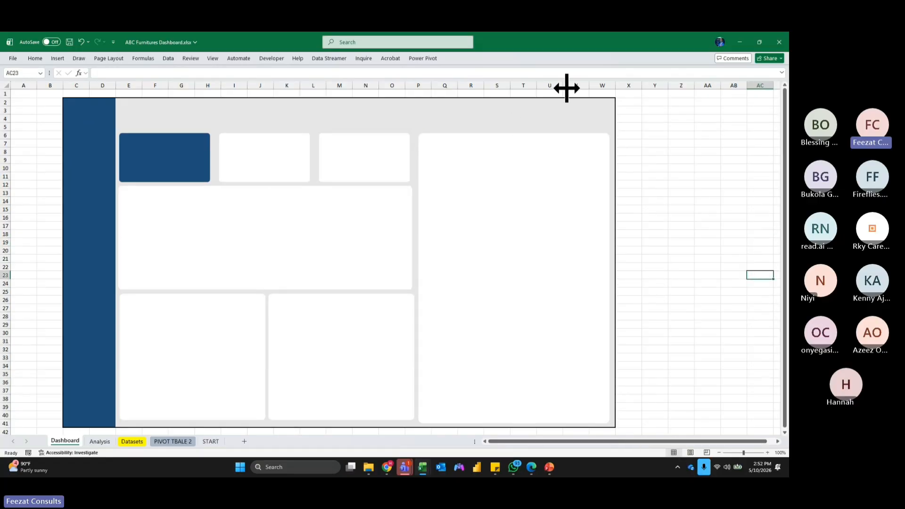
{"action": "left_click_drag", "start_coordinate": [75, 99], "coordinate": [607, 106]}
{"action": "scroll", "coordinate": [656, 264], "scroll_direction": "up", "scroll_amount": 13}
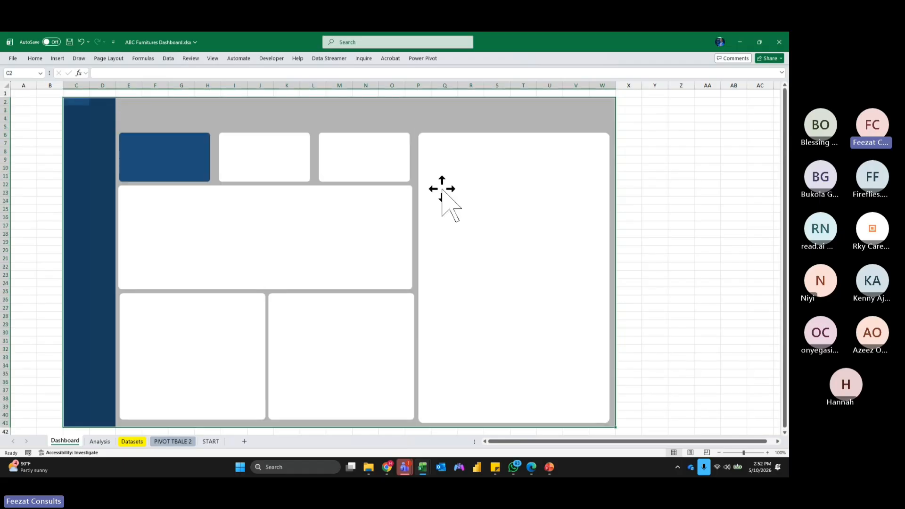
Fill the margins around the dashboard, columns A:B and X:AA plus rows 1 and 42:46, with light blue.
{"action": "left_click_drag", "start_coordinate": [49, 86], "coordinate": [23, 88]}
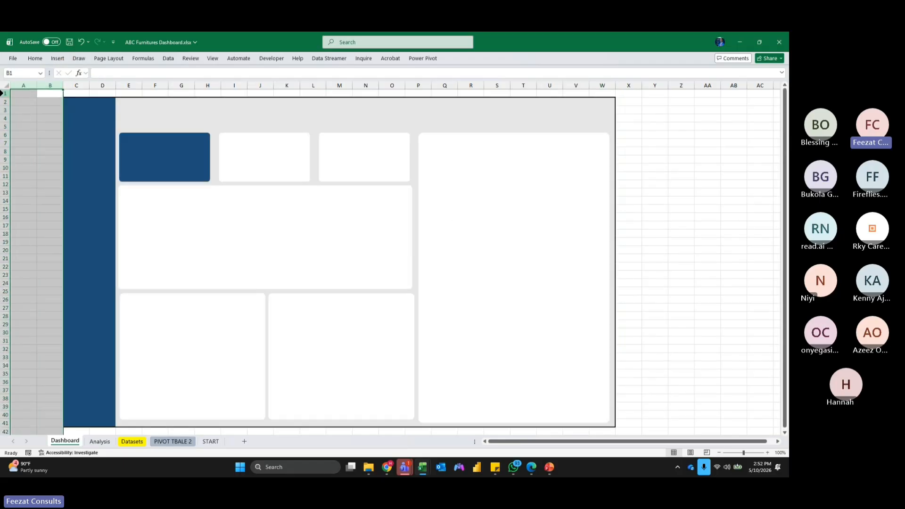
{"action": "left_click", "coordinate": [4, 92], "text": "ctrl"}
{"action": "left_click", "coordinate": [628, 86], "text": "ctrl"}
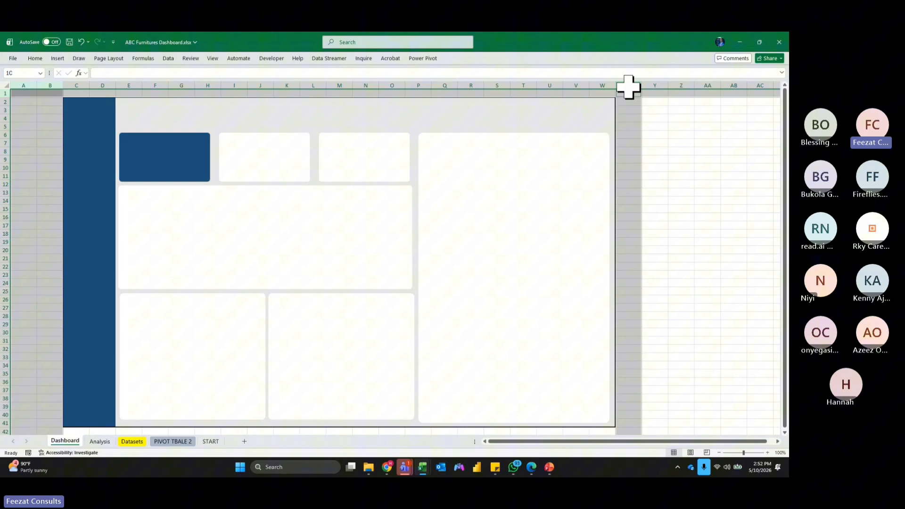
{"action": "left_click", "coordinate": [653, 84], "text": "ctrl"}
{"action": "left_click", "coordinate": [686, 85], "text": "ctrl"}
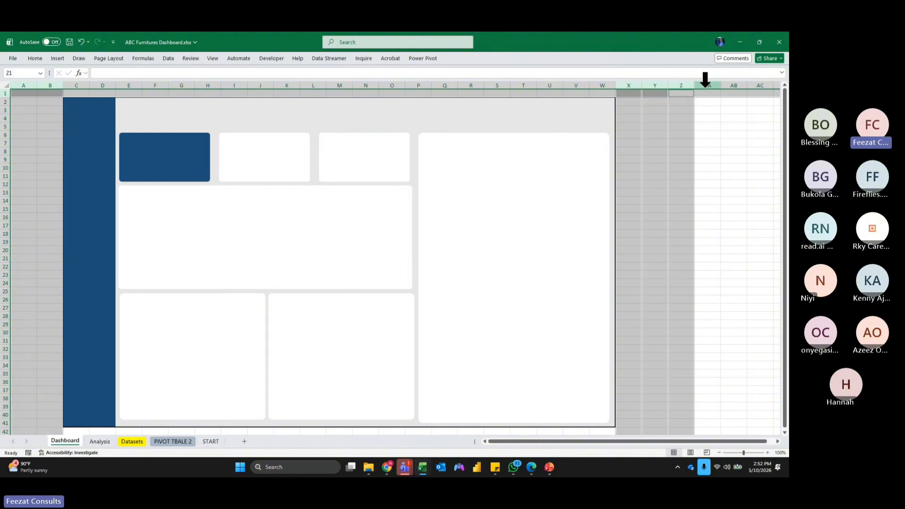
{"action": "left_click", "coordinate": [705, 85], "text": "ctrl"}
{"action": "scroll", "coordinate": [772, 320], "scroll_direction": "down", "scroll_amount": 2}
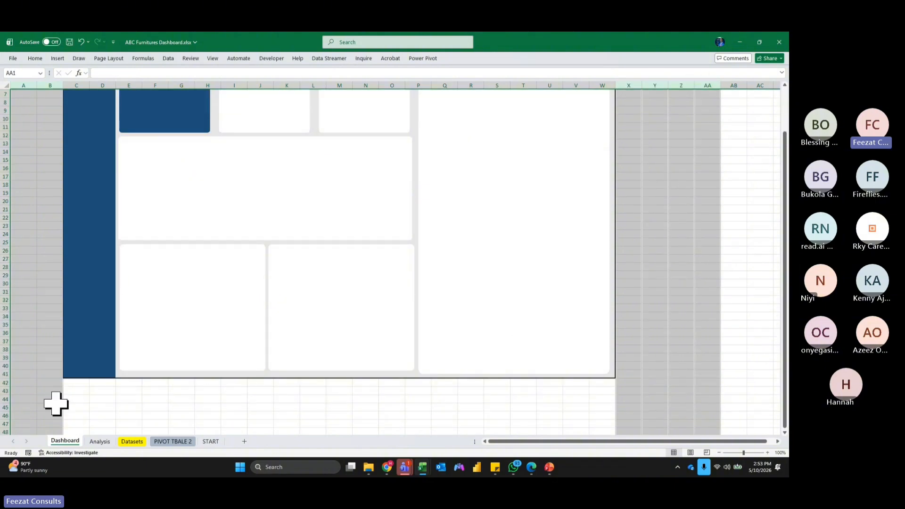
{"action": "left_click", "coordinate": [4, 382], "text": "ctrl"}
{"action": "left_click", "coordinate": [3, 390], "text": "ctrl"}
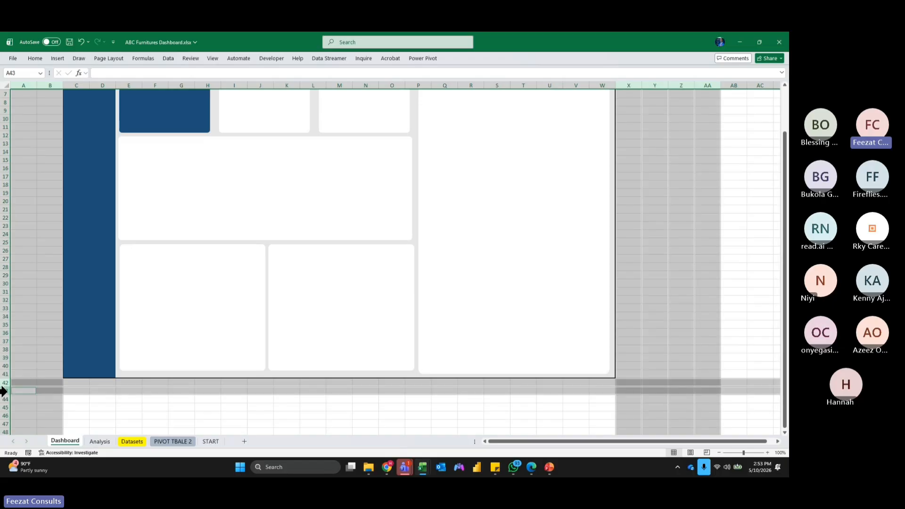
{"action": "left_click", "coordinate": [4, 399], "text": "ctrl"}
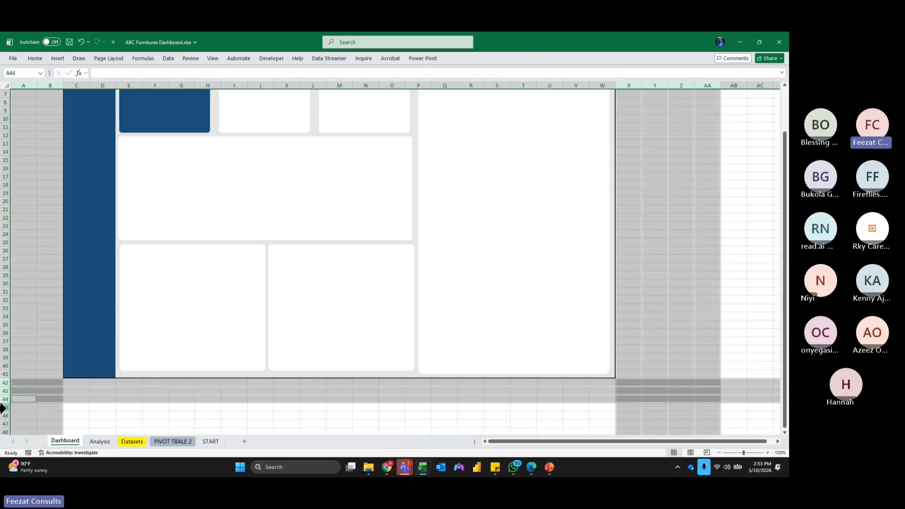
{"action": "left_click", "coordinate": [4, 407], "text": "ctrl"}
{"action": "left_click", "coordinate": [4, 415], "text": "ctrl"}
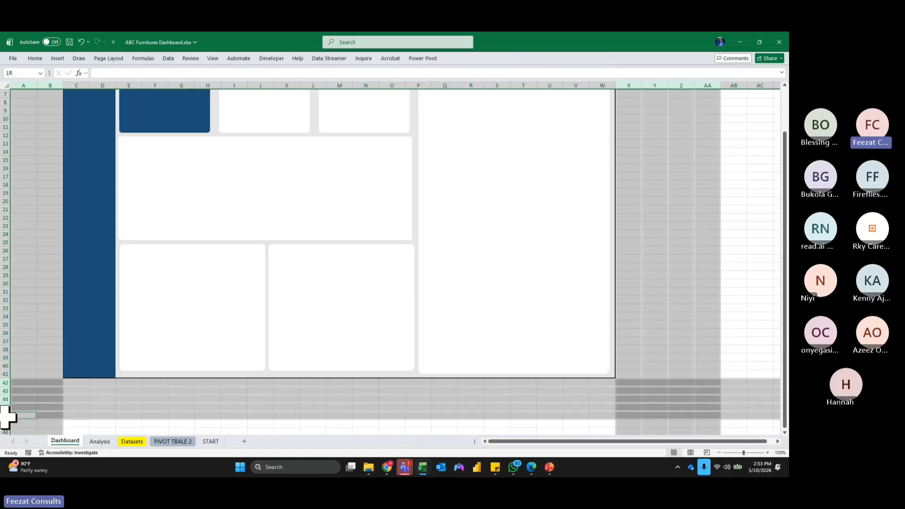
{"action": "scroll", "coordinate": [671, 313], "scroll_direction": "up", "scroll_amount": 2}
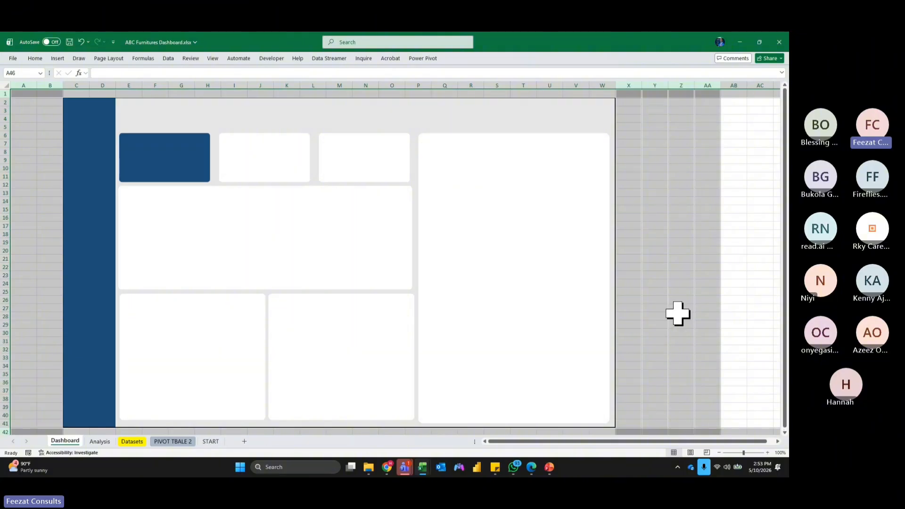
{"action": "left_click", "coordinate": [35, 58]}
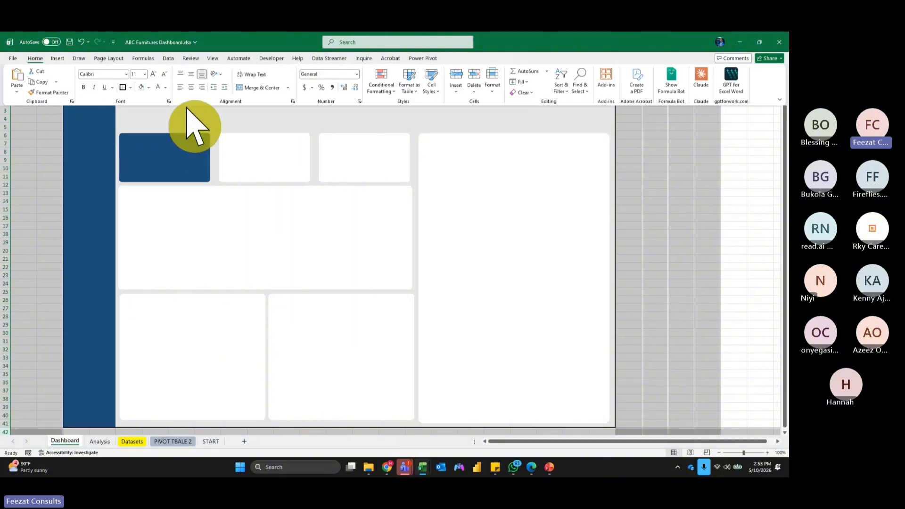
{"action": "left_click", "coordinate": [148, 88]}
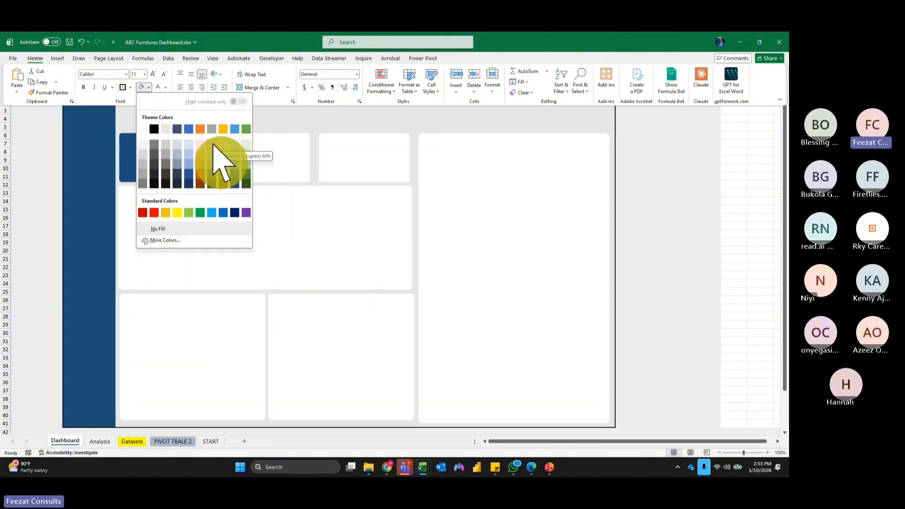
{"action": "left_click", "coordinate": [194, 146]}
{"action": "scroll", "coordinate": [636, 191], "scroll_direction": "down", "scroll_amount": 8}
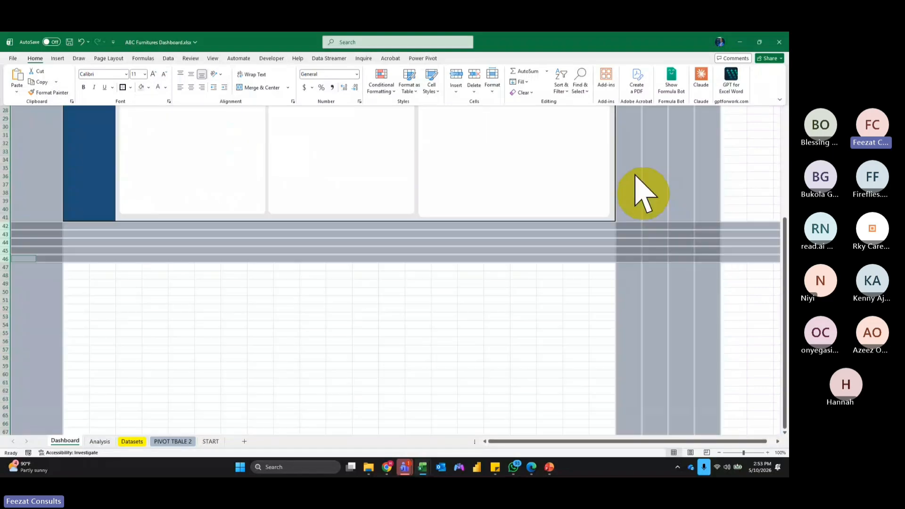
{"action": "key", "text": "ctrl+F1"}
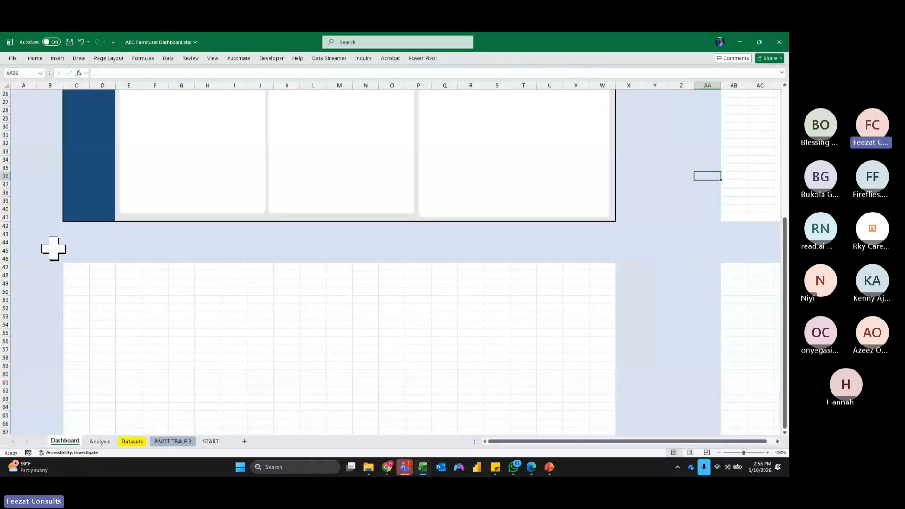
Fill row 47 and every row below it, down to the end of the sheet, with white.
{"action": "left_click_drag", "start_coordinate": [8, 266], "coordinate": [8, 267]}
{"action": "key", "text": "ctrl+shift+Down"}
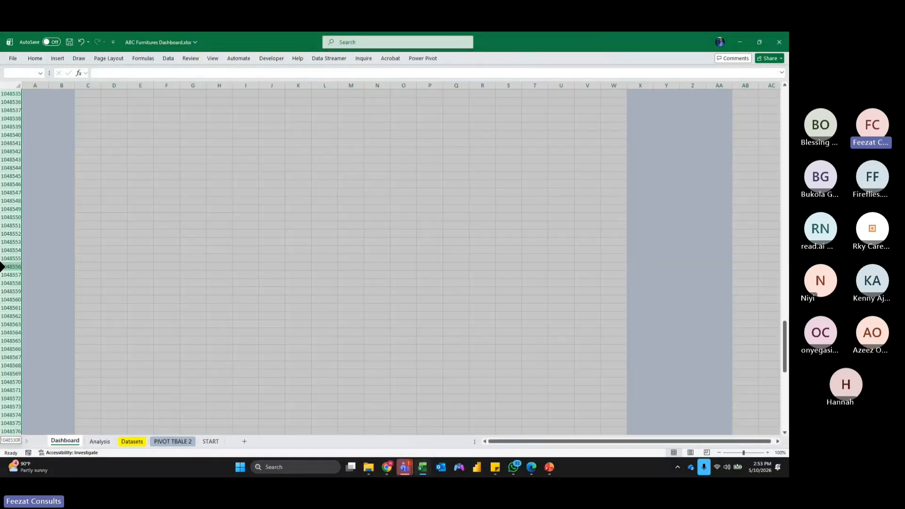
{"action": "left_click", "coordinate": [35, 57]}
{"action": "left_click", "coordinate": [148, 87]}
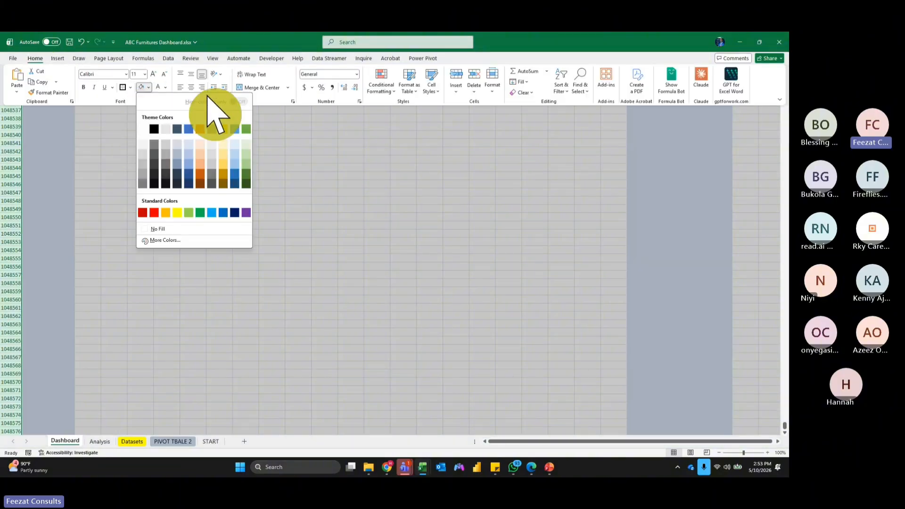
{"action": "left_click", "coordinate": [143, 130]}
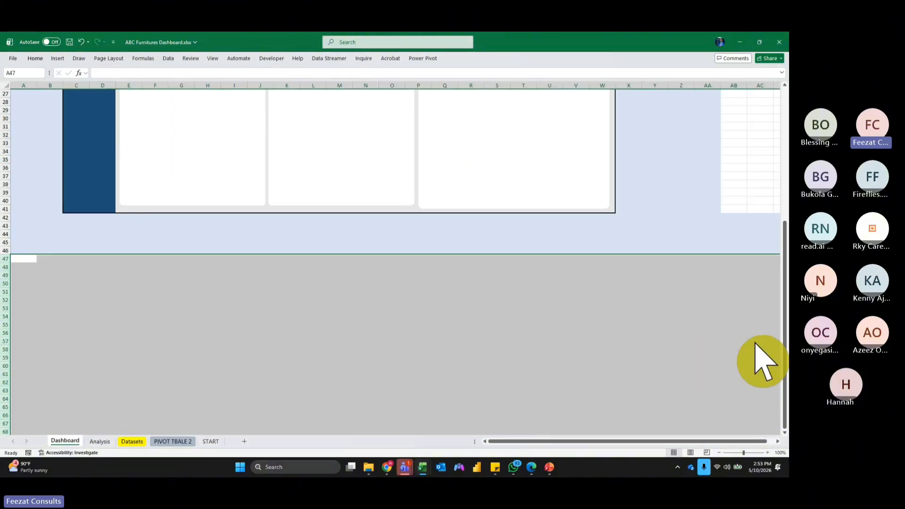
Fill column AB and every column after it, through the last sheet column, with white.
{"action": "left_click_drag", "start_coordinate": [785, 344], "coordinate": [789, 248]}
{"action": "left_click", "coordinate": [738, 84]}
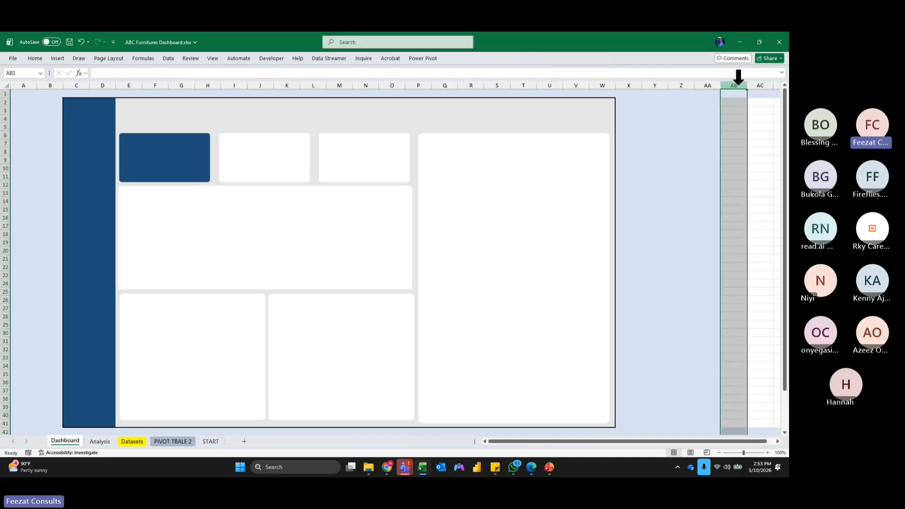
{"action": "key", "text": "ctrl+shift+Right"}
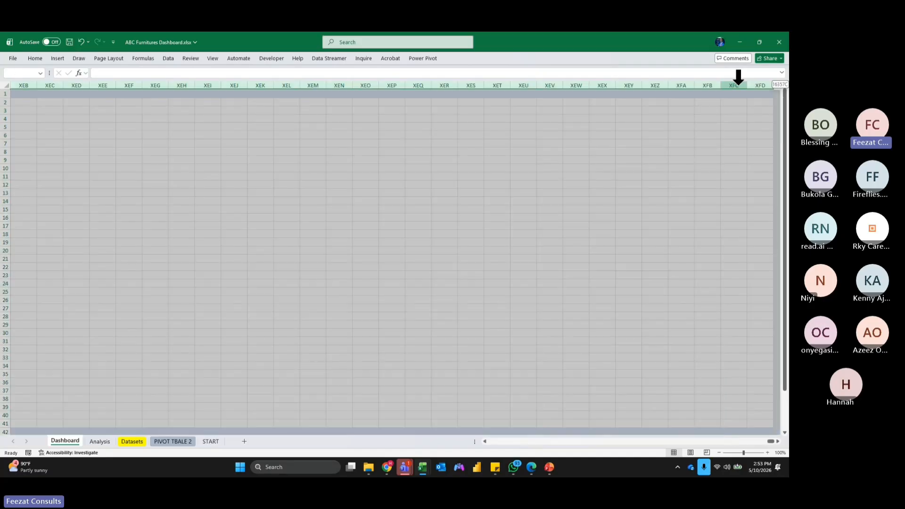
{"action": "left_click", "coordinate": [37, 59]}
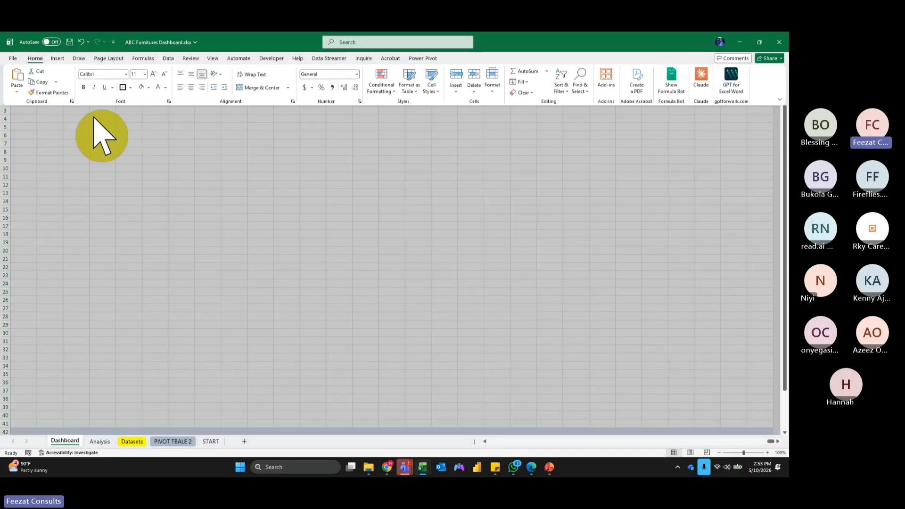
{"action": "left_click", "coordinate": [141, 89]}
{"action": "left_click", "coordinate": [628, 292]}
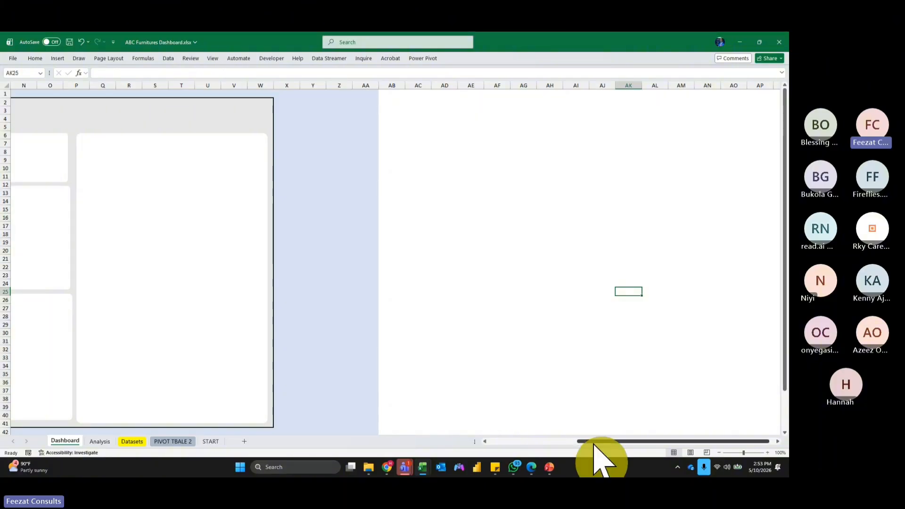
Delete columns Z and AA to narrow the light blue margin beyond the dashboard.
{"action": "left_click_drag", "start_coordinate": [594, 443], "coordinate": [519, 443]}
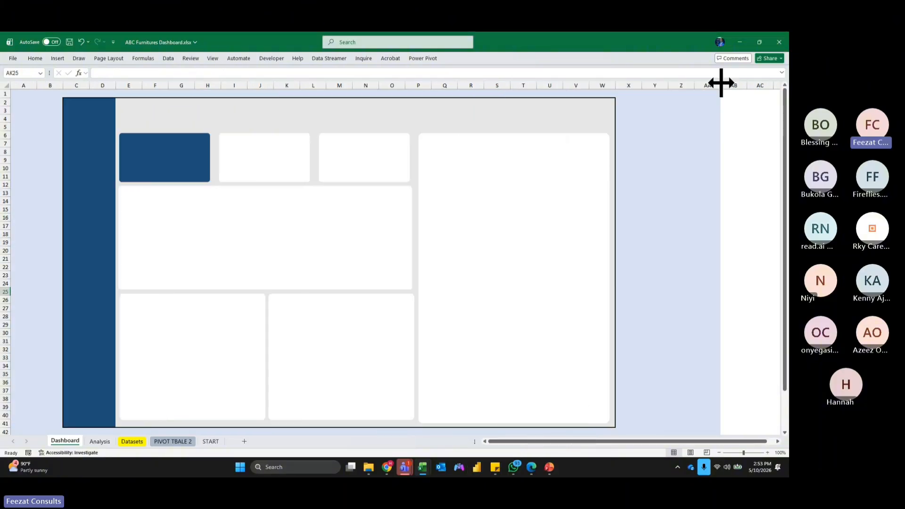
{"action": "left_click_drag", "start_coordinate": [679, 77], "coordinate": [701, 81]}
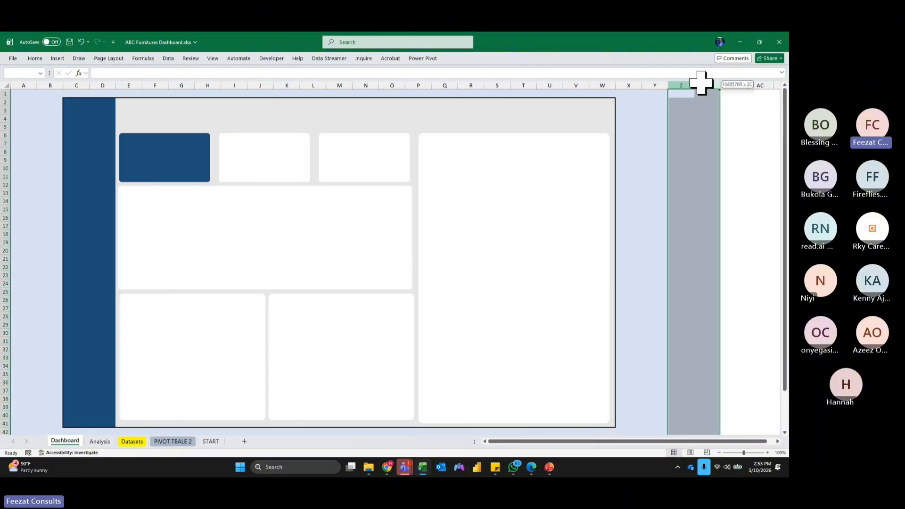
{"action": "right_click", "coordinate": [702, 85]}
{"action": "left_click", "coordinate": [632, 175]}
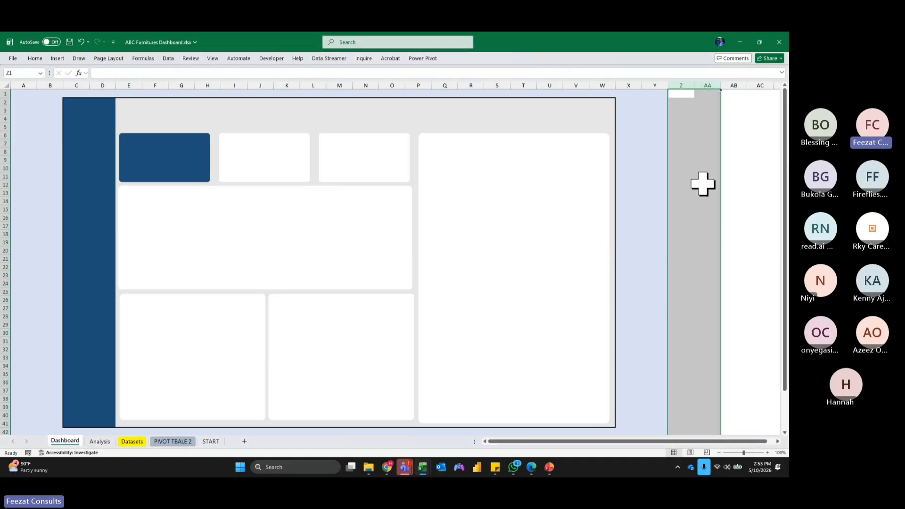
{"action": "left_click", "coordinate": [705, 184]}
Delete column B and column X, leaving a one-column light blue margin on each side of the dashboard.
{"action": "left_click", "coordinate": [49, 87]}
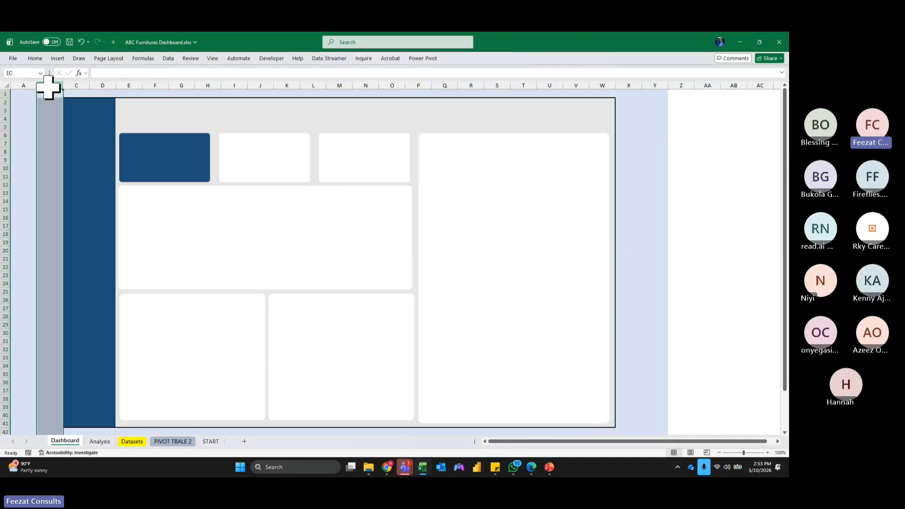
{"action": "right_click", "coordinate": [49, 85]}
{"action": "left_click", "coordinate": [76, 178]}
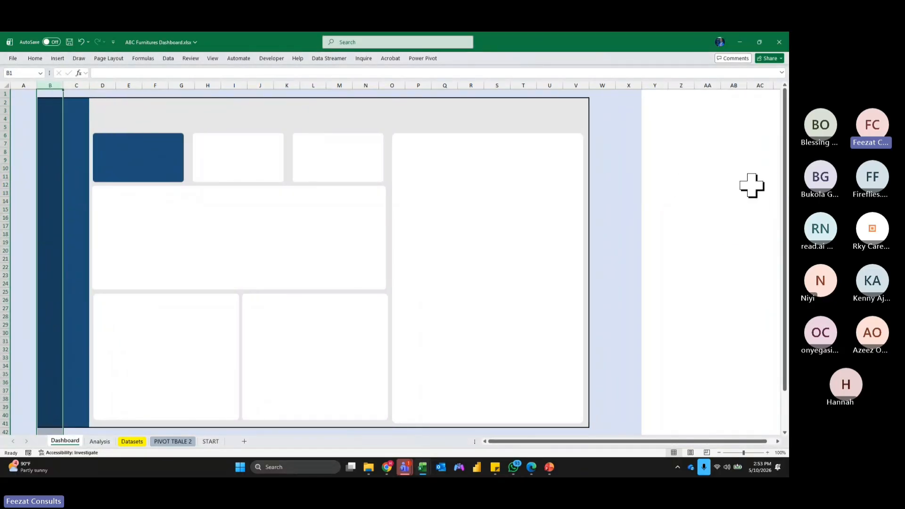
{"action": "right_click", "coordinate": [634, 79]}
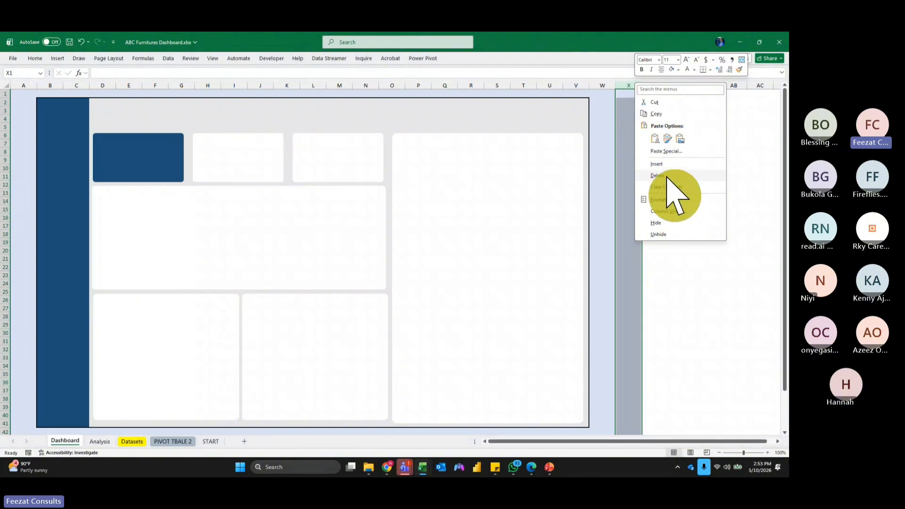
{"action": "left_click", "coordinate": [662, 176]}
{"action": "left_click", "coordinate": [704, 185]}
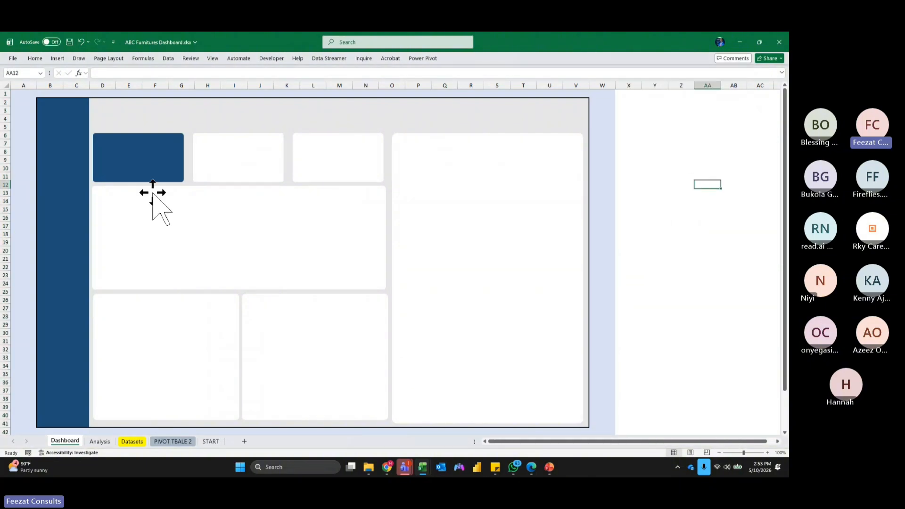
Remove all cell borders from the dashboard area B2:V41.
{"action": "left_click", "coordinate": [50, 103]}
{"action": "left_click_drag", "start_coordinate": [80, 107], "coordinate": [584, 391]}
{"action": "scroll", "coordinate": [418, 333], "scroll_direction": "up", "scroll_amount": 2}
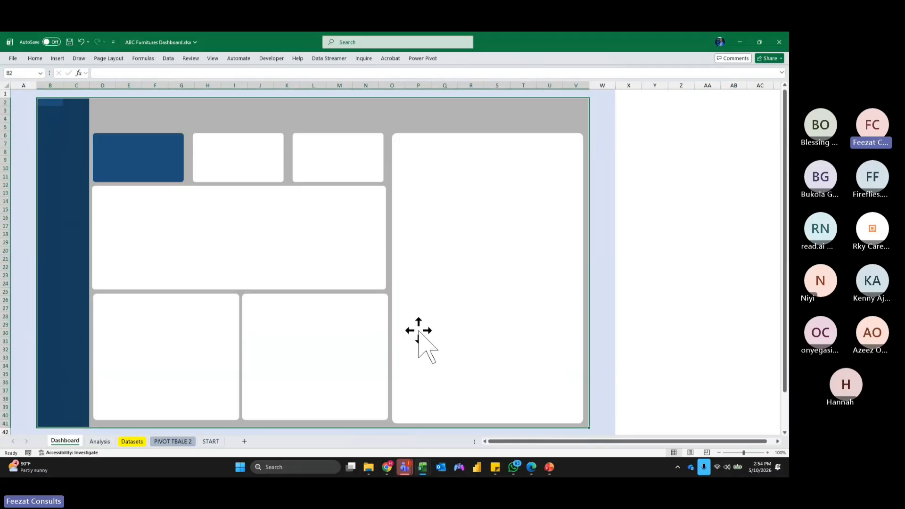
{"action": "left_click", "coordinate": [36, 58]}
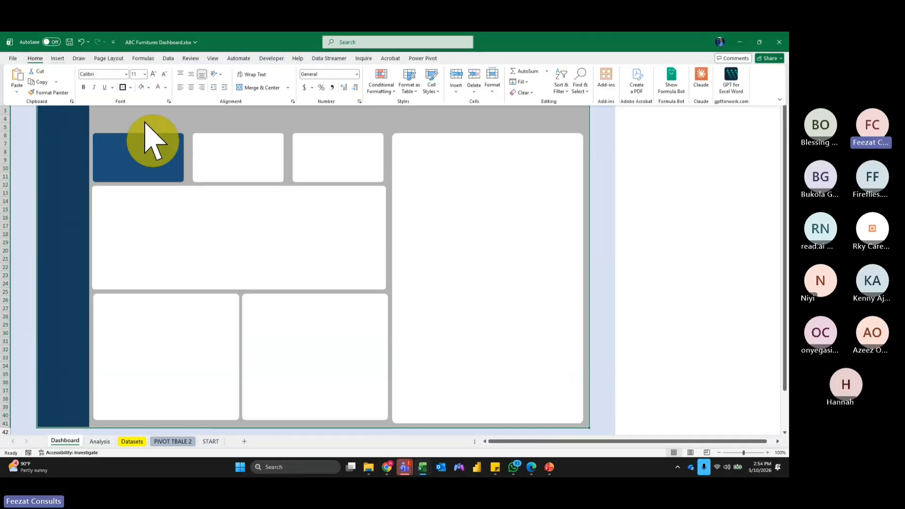
{"action": "left_click", "coordinate": [131, 87]}
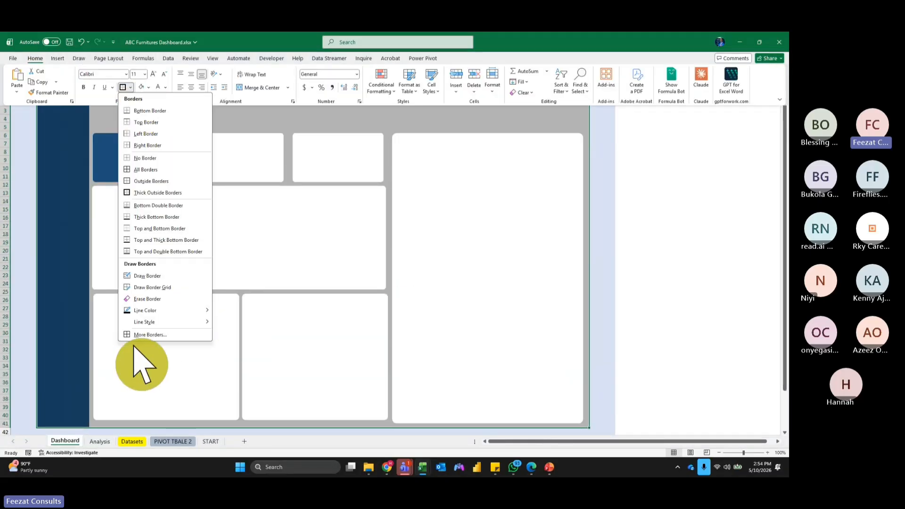
{"action": "left_click", "coordinate": [161, 160]}
{"action": "left_click", "coordinate": [729, 257]}
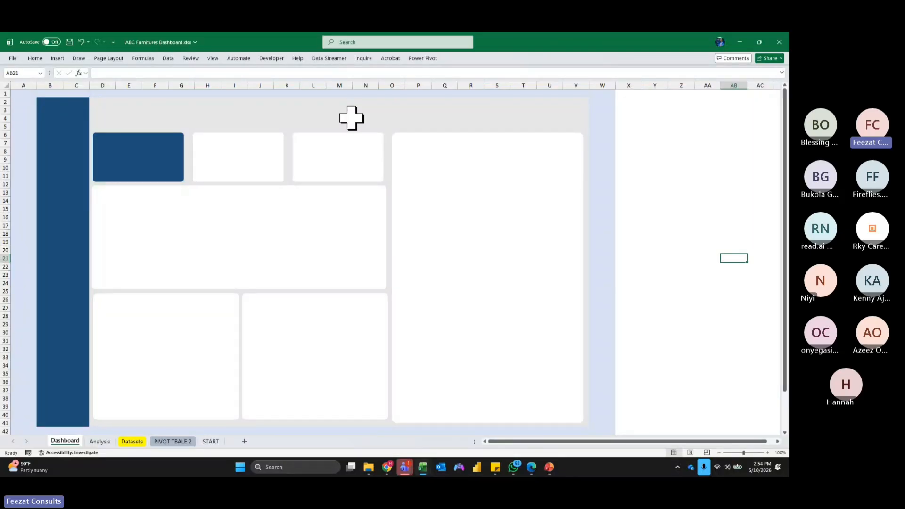
Shorten the tall chart panel slightly so its bottom edge lines up with the two lower panels.
{"action": "left_click", "coordinate": [482, 285]}
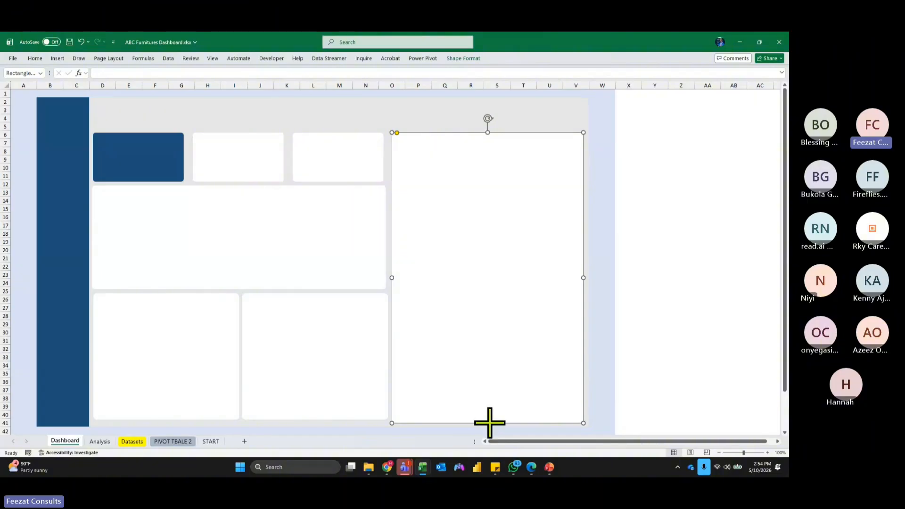
{"action": "left_click_drag", "start_coordinate": [489, 422], "coordinate": [489, 420]}
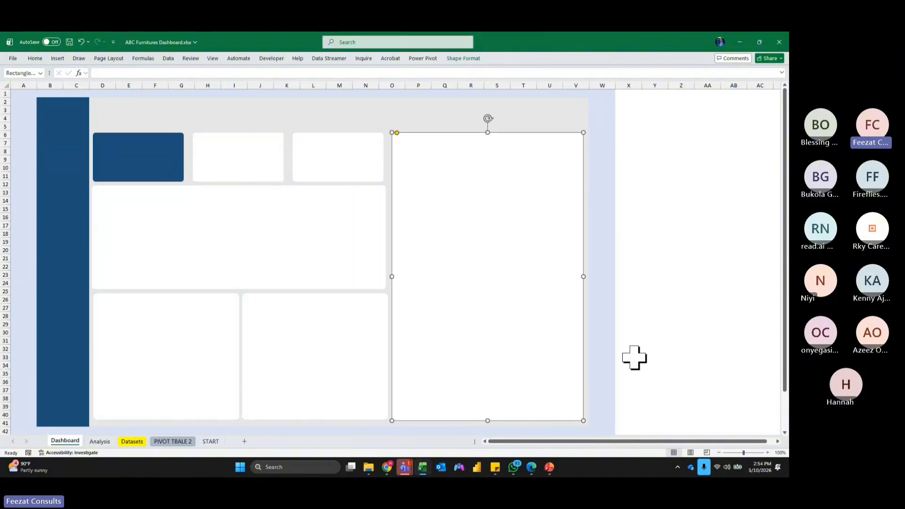
{"action": "left_click", "coordinate": [635, 357]}
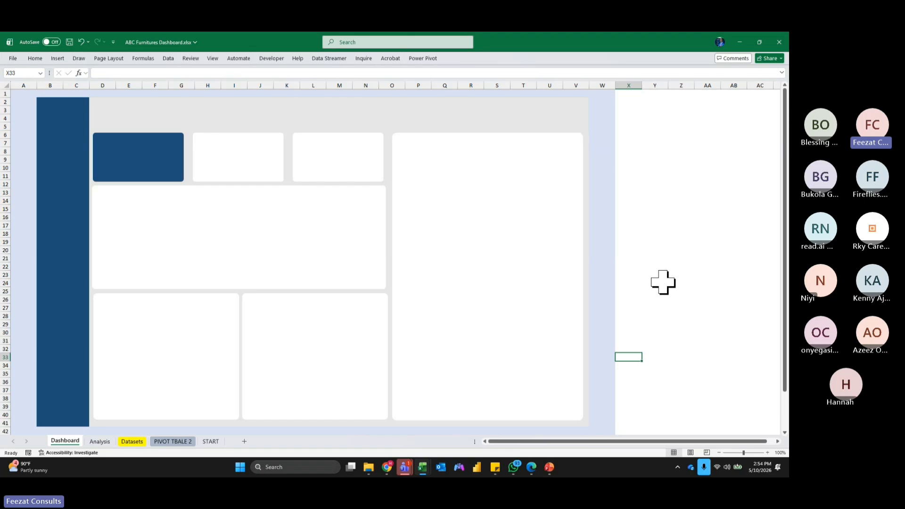
Narrow the lower panel beside the tall one so its right edge lines up with the wide middle panel.
{"action": "left_click", "coordinate": [356, 337]}
{"action": "left_click_drag", "start_coordinate": [390, 348], "coordinate": [387, 355]}
{"action": "left_click", "coordinate": [684, 300]}
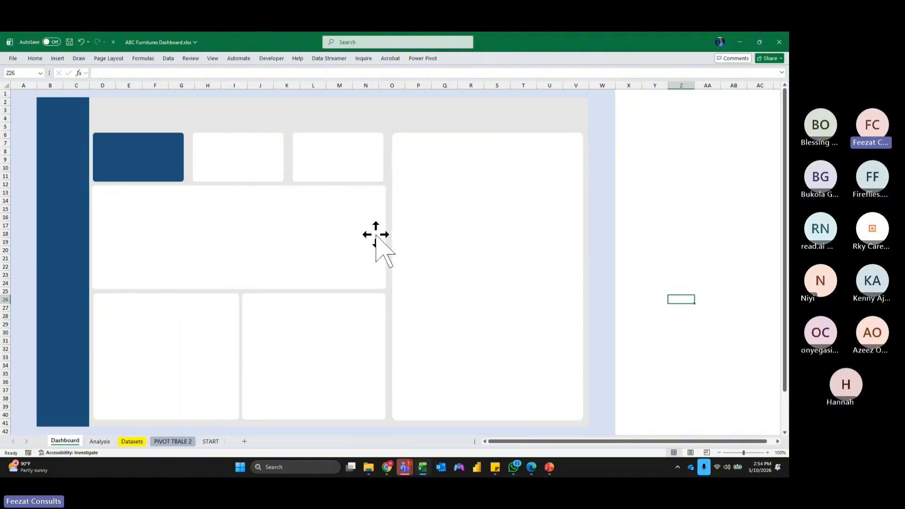
Name the total sales KPI value in cell B25 of the Analysis sheet Total_sales.
{"action": "left_click", "coordinate": [671, 226]}
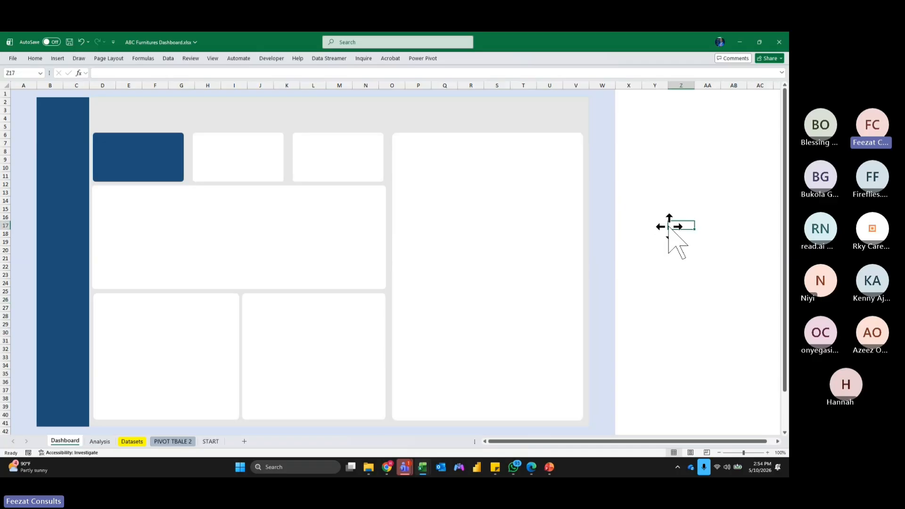
{"action": "left_click", "coordinate": [99, 442]}
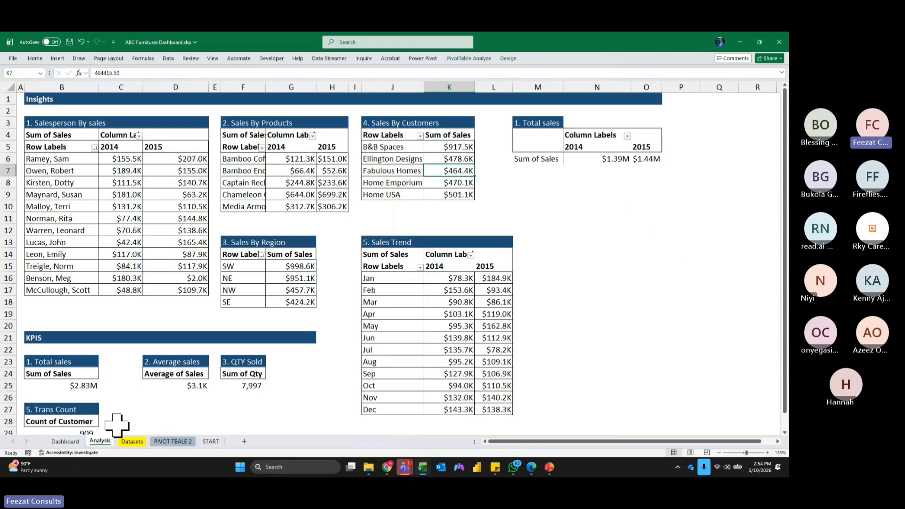
{"action": "left_click", "coordinate": [181, 424]}
{"action": "scroll", "coordinate": [178, 394], "scroll_direction": "up", "scroll_amount": 5}
{"action": "scroll", "coordinate": [178, 393], "scroll_direction": "up", "scroll_amount": 4}
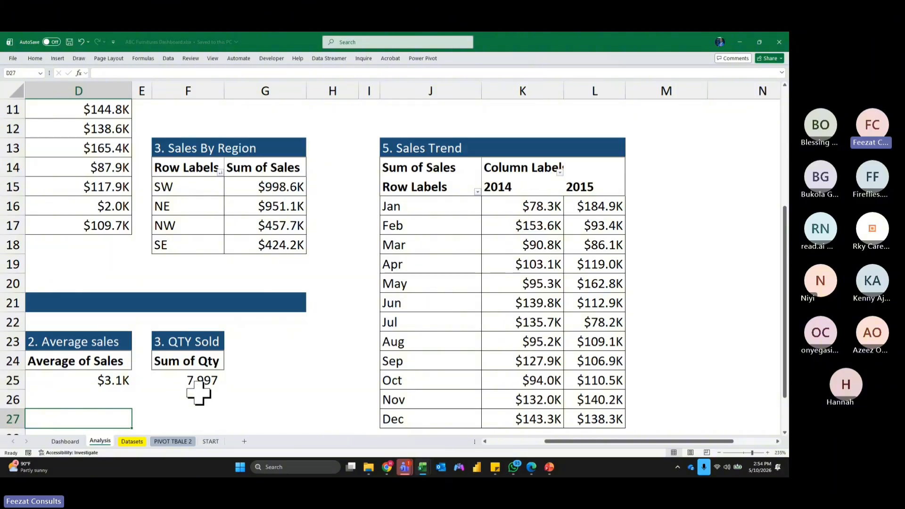
{"action": "left_click_drag", "start_coordinate": [552, 441], "coordinate": [468, 453]}
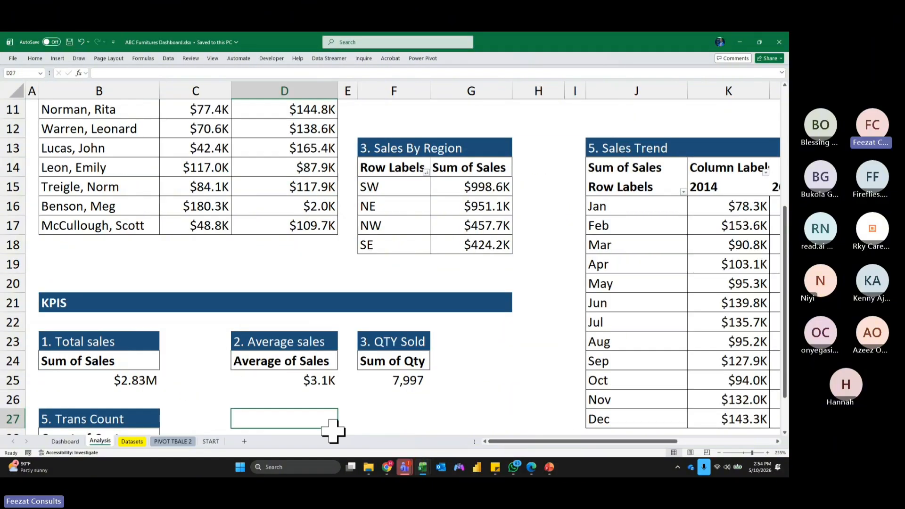
{"action": "scroll", "coordinate": [449, 406], "scroll_direction": "down", "scroll_amount": 1}
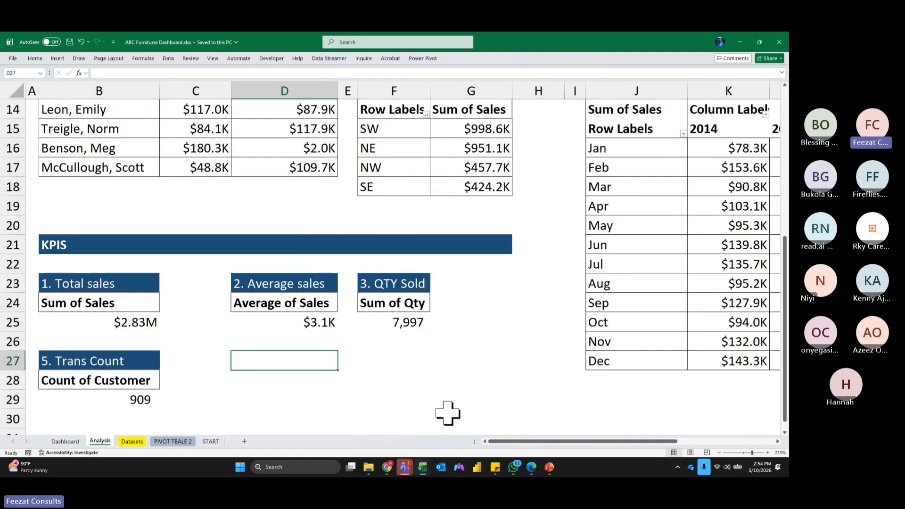
{"action": "left_click", "coordinate": [137, 324]}
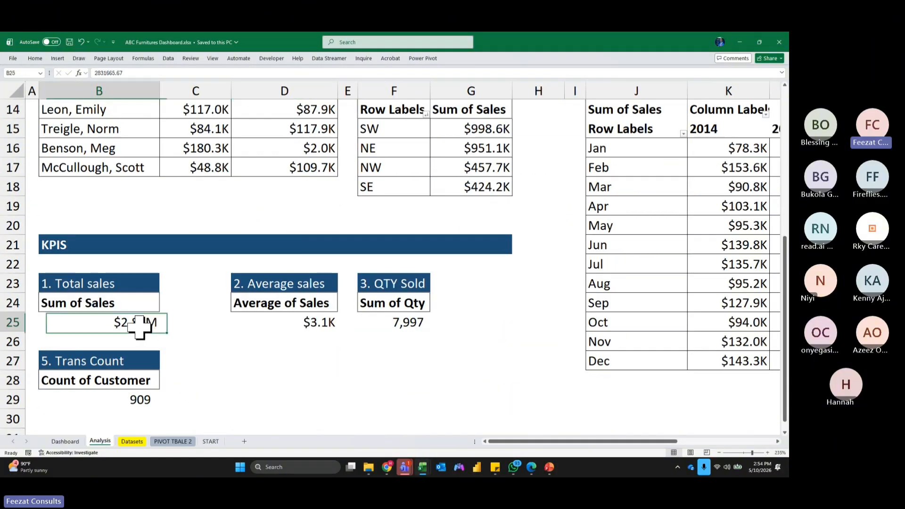
{"action": "left_click", "coordinate": [23, 73]}
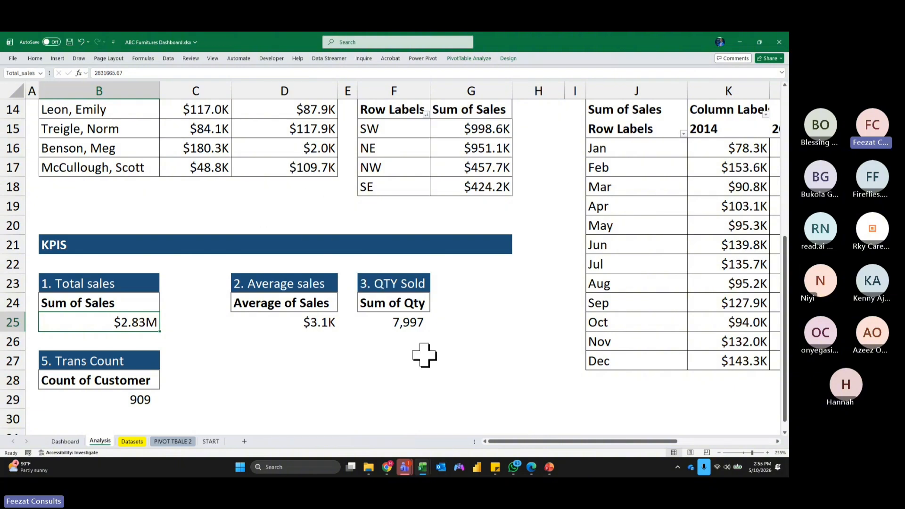
Name the quantity sold value cell F25 QTY_Sold and enter a count name for the Trans Count value cell B29.
{"action": "left_click", "coordinate": [394, 320]}
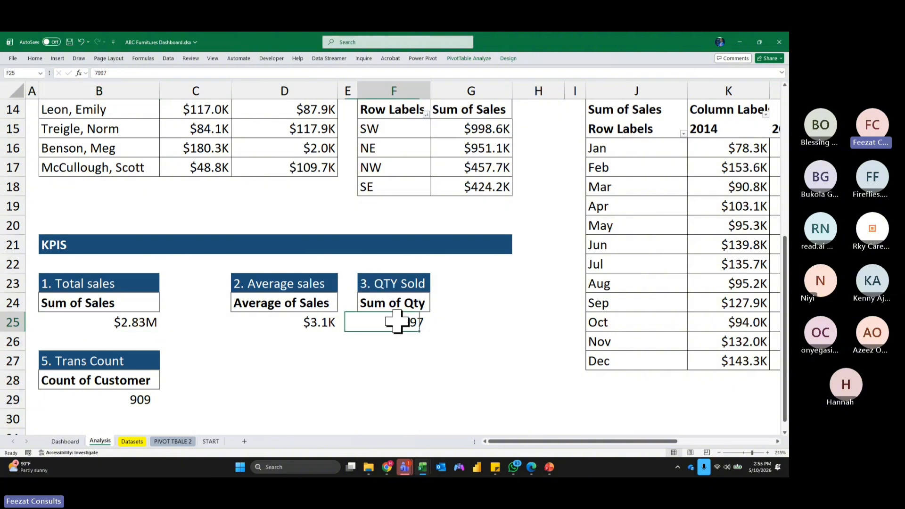
{"action": "left_click", "coordinate": [26, 73]}
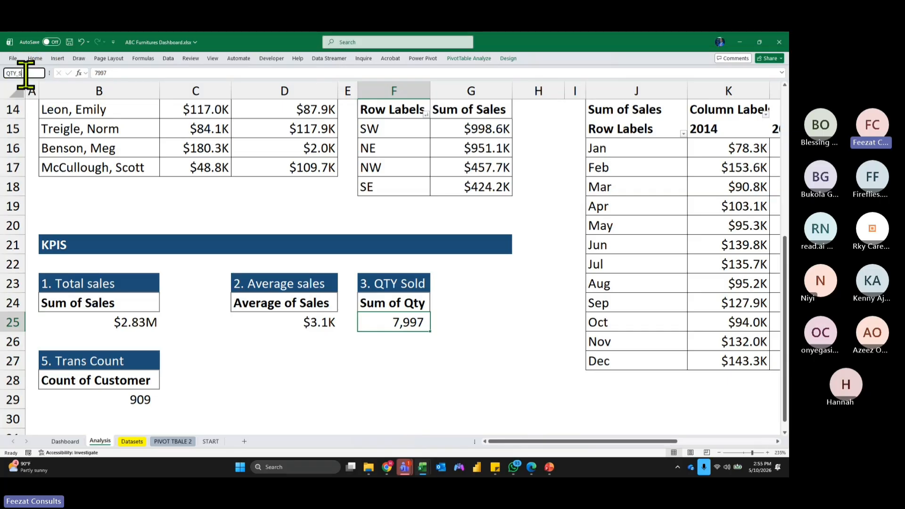
{"action": "type", "text": "QTY_Sold"}
{"action": "key", "text": "Return"}
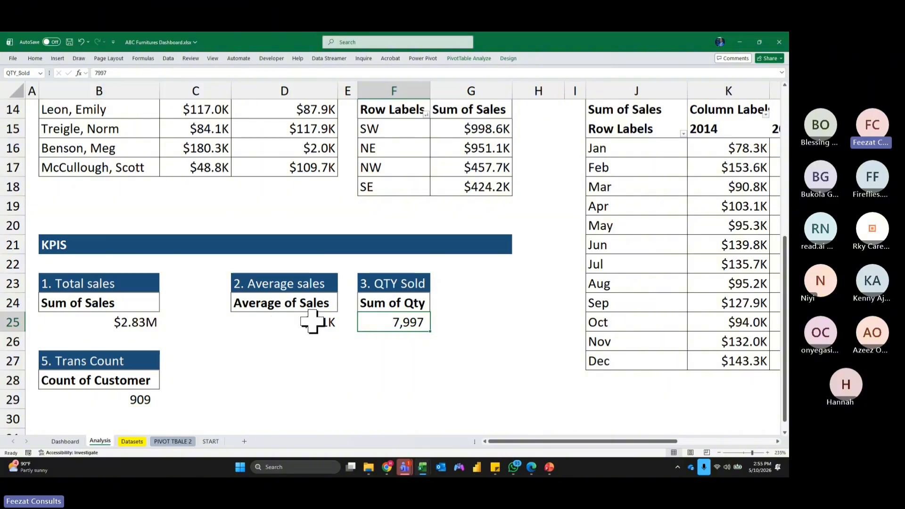
{"action": "left_click", "coordinate": [145, 400]}
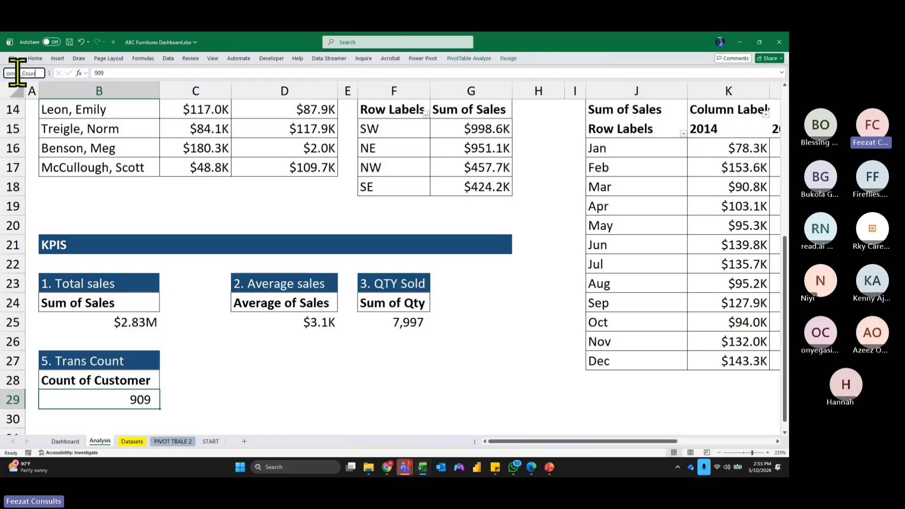
{"action": "left_click", "coordinate": [263, 358]}
Draw a text box about 1.92" wide and 0.81" high inside the dark blue KPI card on the Dashboard sheet.
{"action": "left_click", "coordinate": [65, 441]}
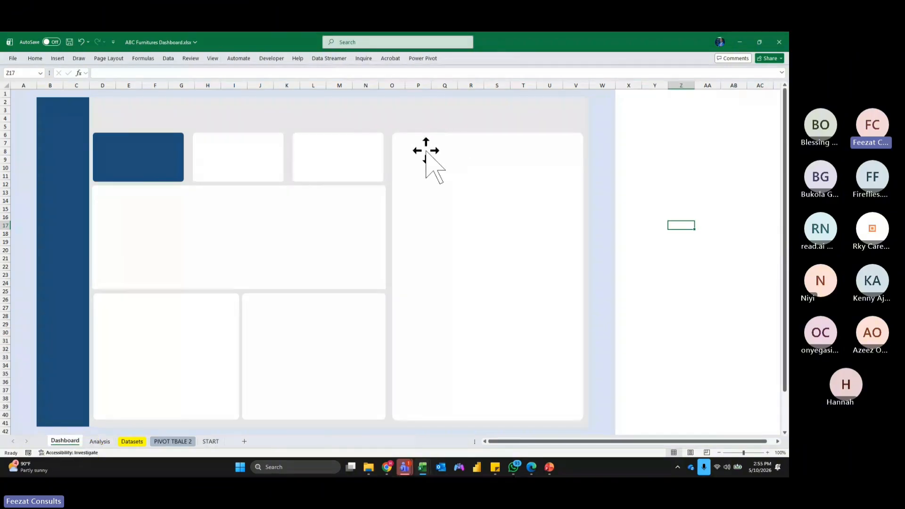
{"action": "scroll", "coordinate": [384, 290], "scroll_direction": "up", "scroll_amount": 8}
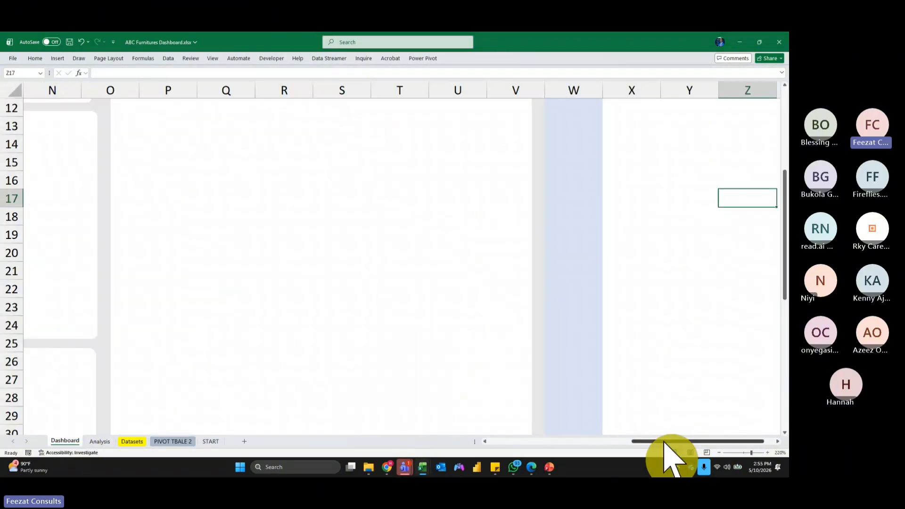
{"action": "left_click_drag", "start_coordinate": [662, 442], "coordinate": [516, 456]}
{"action": "scroll", "coordinate": [556, 395], "scroll_direction": "up", "scroll_amount": 4}
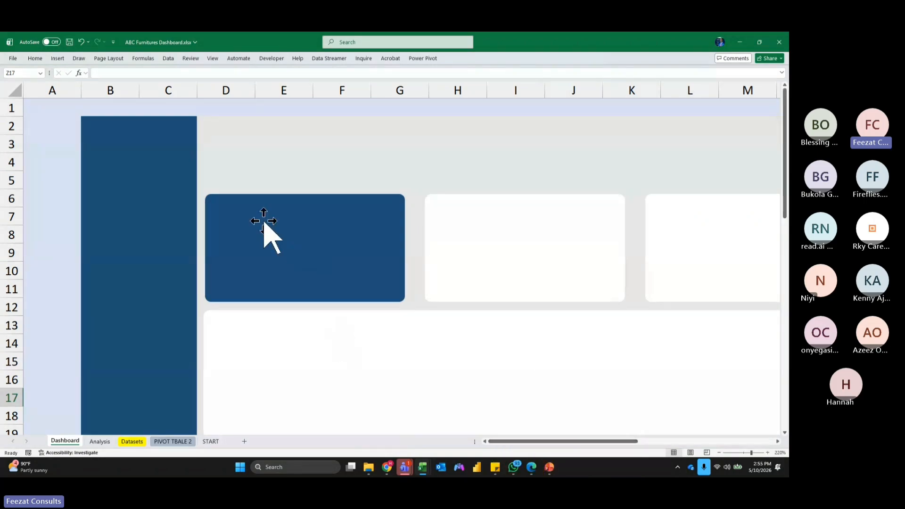
{"action": "left_click", "coordinate": [61, 59]}
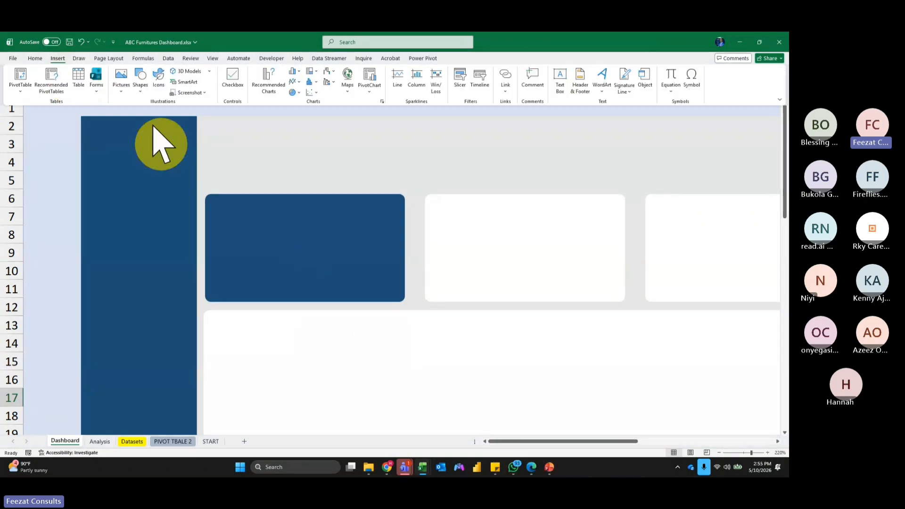
{"action": "left_click", "coordinate": [562, 81]}
{"action": "left_click_drag", "start_coordinate": [228, 217], "coordinate": [394, 287]}
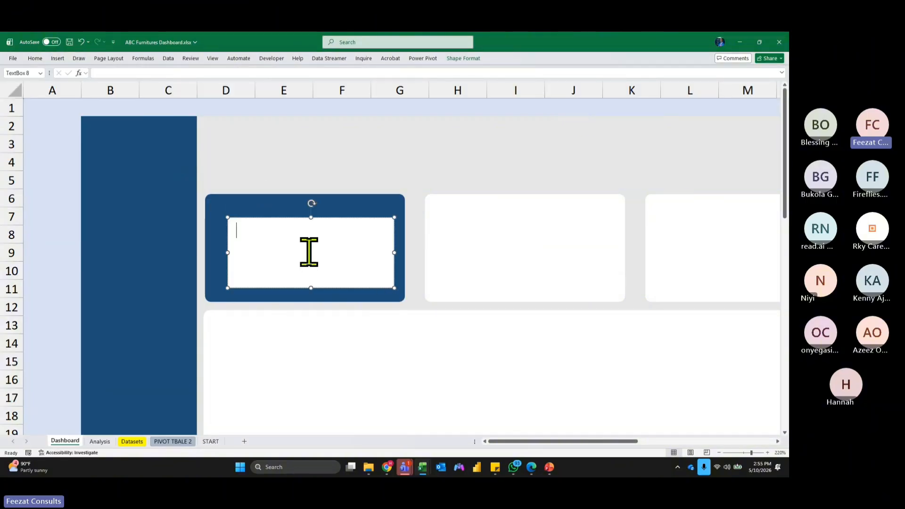
Link the new text box to the total sales value with the formula =Total_sales.
{"action": "left_click", "coordinate": [106, 73]}
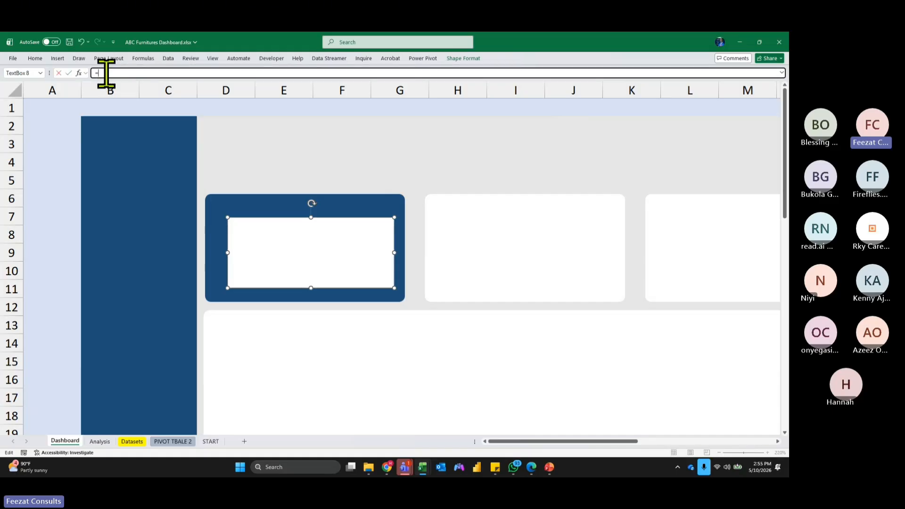
{"action": "type", "text": "=tot"}
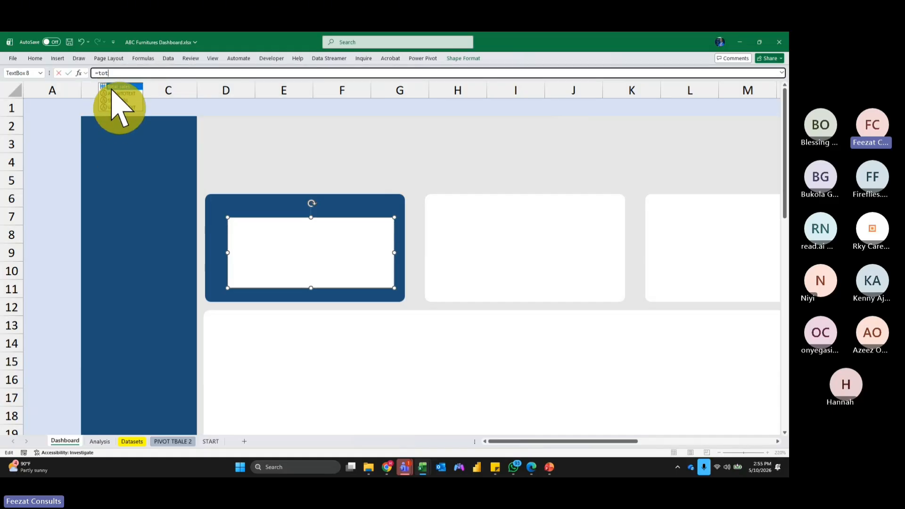
{"action": "double_click", "coordinate": [116, 87]}
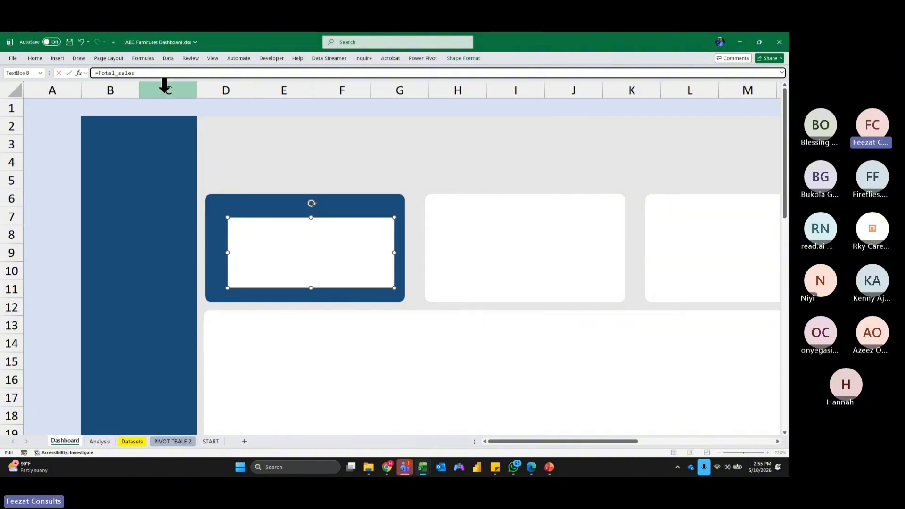
{"action": "key", "text": "Return"}
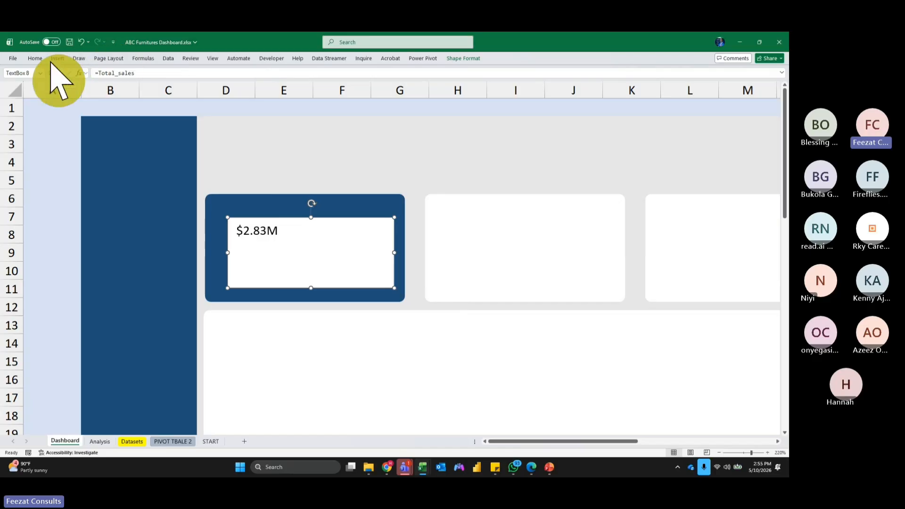
Set the font of the total sales text box to Aptos ExtraBold.
{"action": "left_click", "coordinate": [34, 59]}
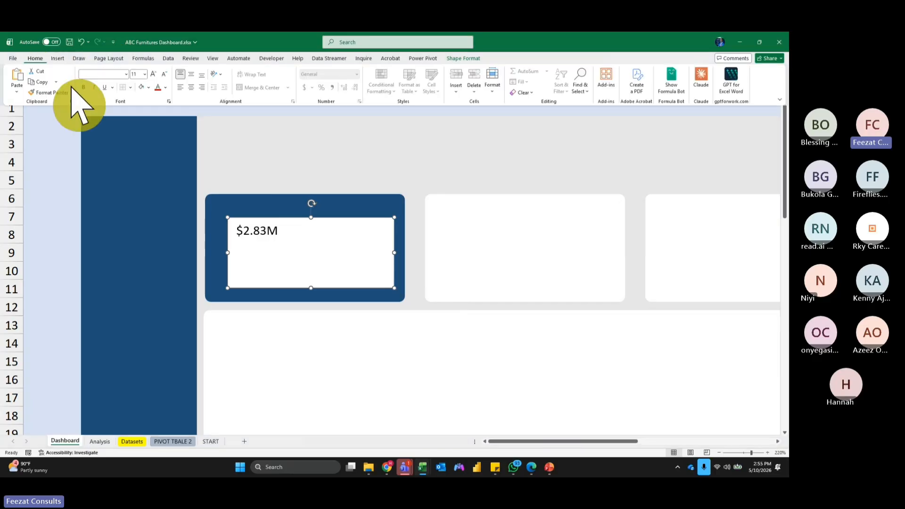
{"action": "left_click", "coordinate": [126, 74]}
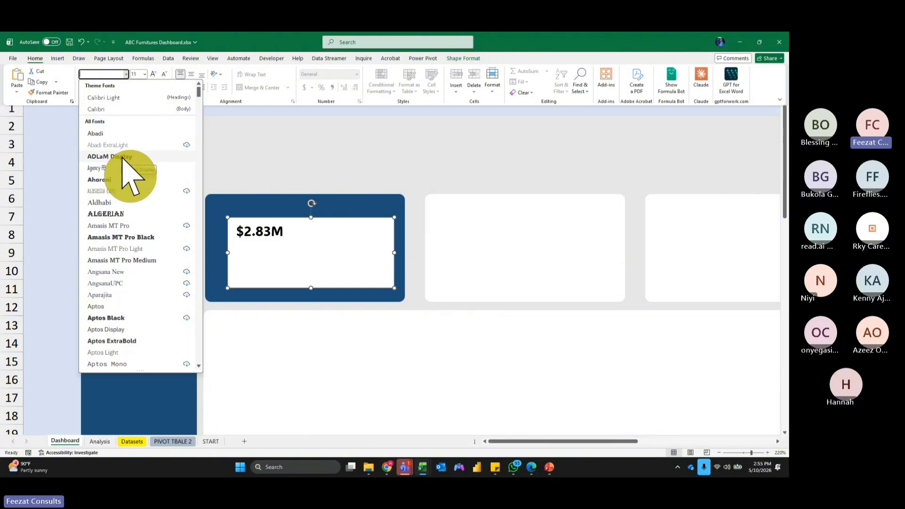
{"action": "key", "text": "Escape"}
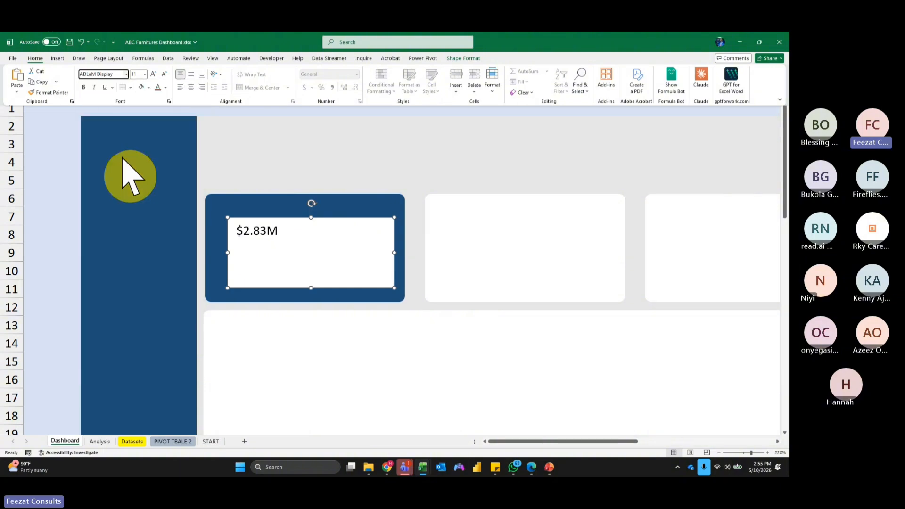
{"action": "left_click", "coordinate": [126, 74]}
{"action": "scroll", "coordinate": [168, 138], "scroll_direction": "up", "scroll_amount": 15}
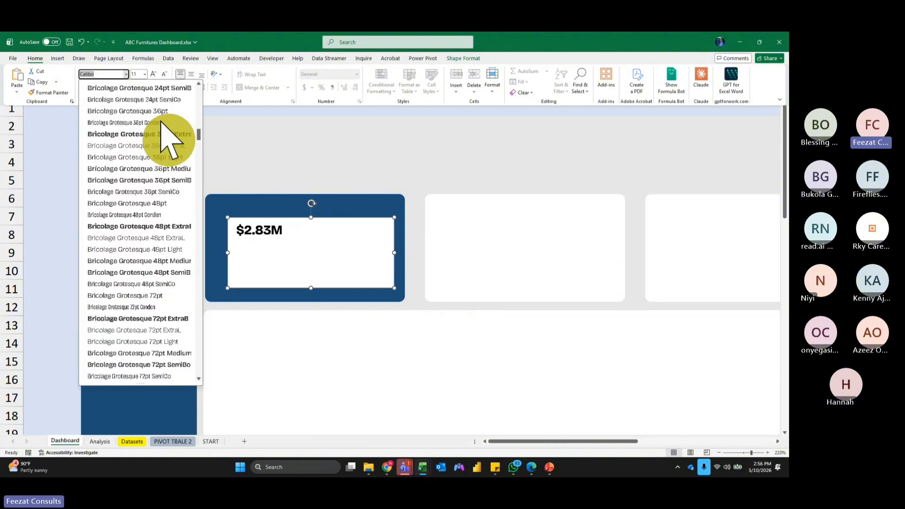
{"action": "scroll", "coordinate": [168, 137], "scroll_direction": "up", "scroll_amount": 20}
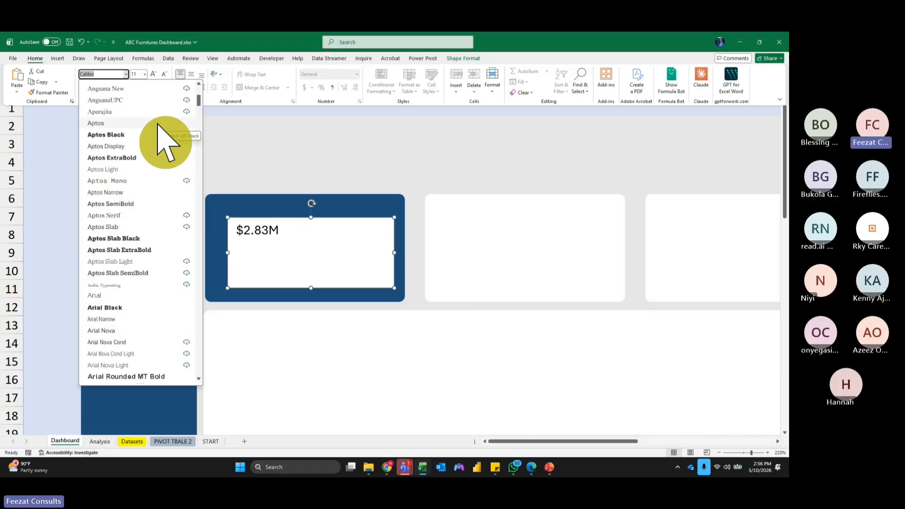
{"action": "left_click", "coordinate": [118, 158]}
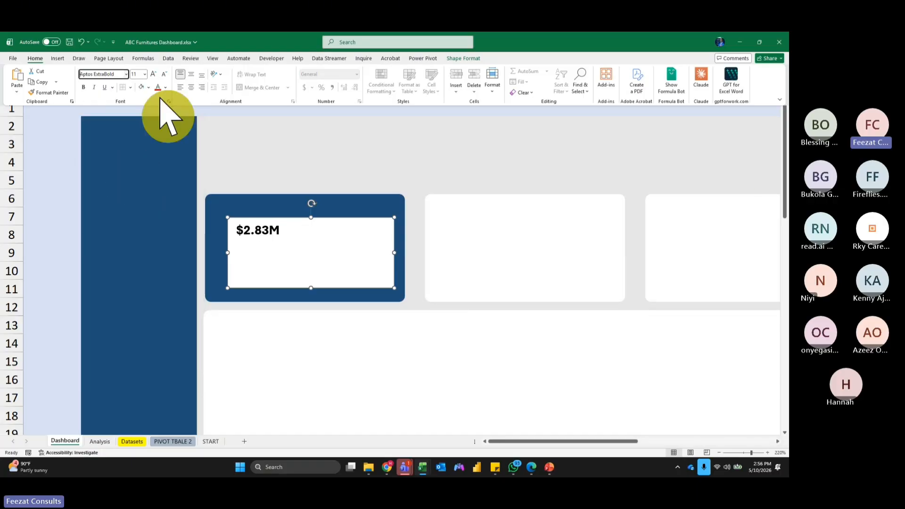
Increase the font size of the total sales text box to 20.
{"action": "left_click", "coordinate": [157, 74]}
{"action": "left_click", "coordinate": [156, 74]}
{"action": "left_click", "coordinate": [156, 74]}
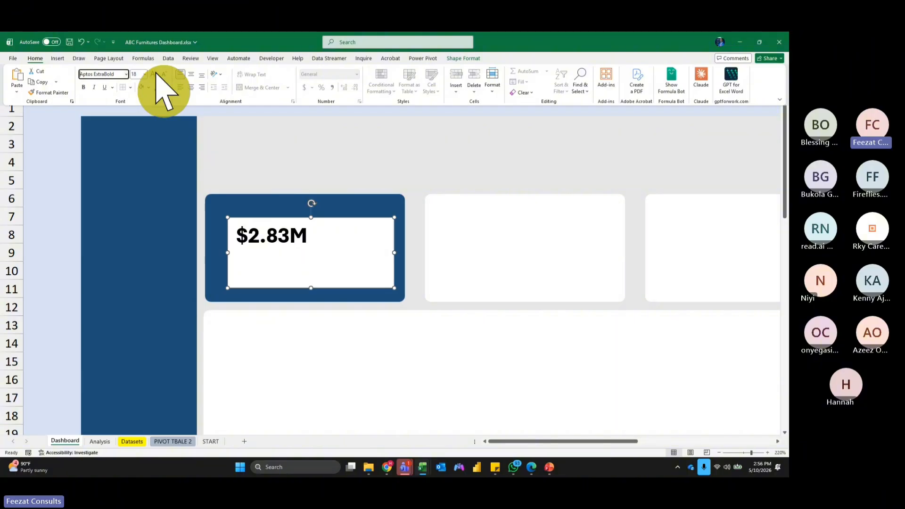
{"action": "left_click", "coordinate": [156, 75]}
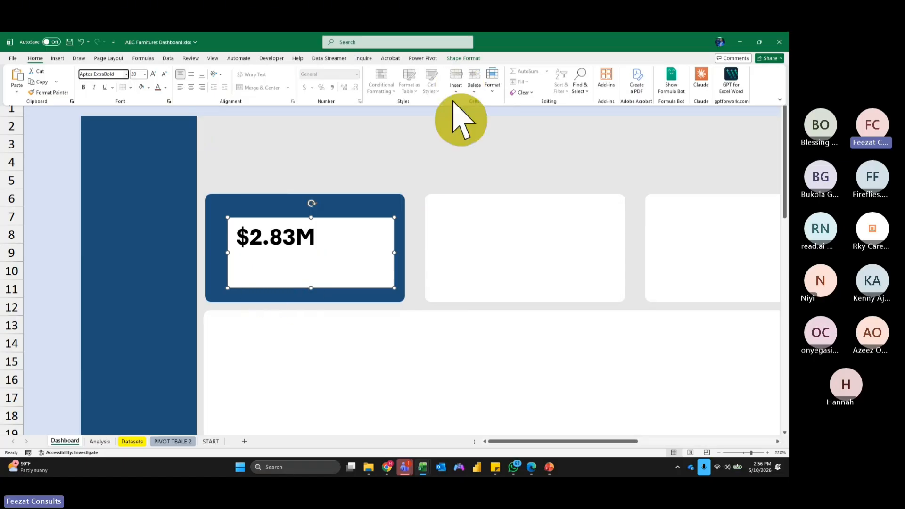
Remove the fill and the outline of the total sales text box so the blue card shows through.
{"action": "left_click", "coordinate": [462, 59]}
{"action": "left_click", "coordinate": [337, 72]}
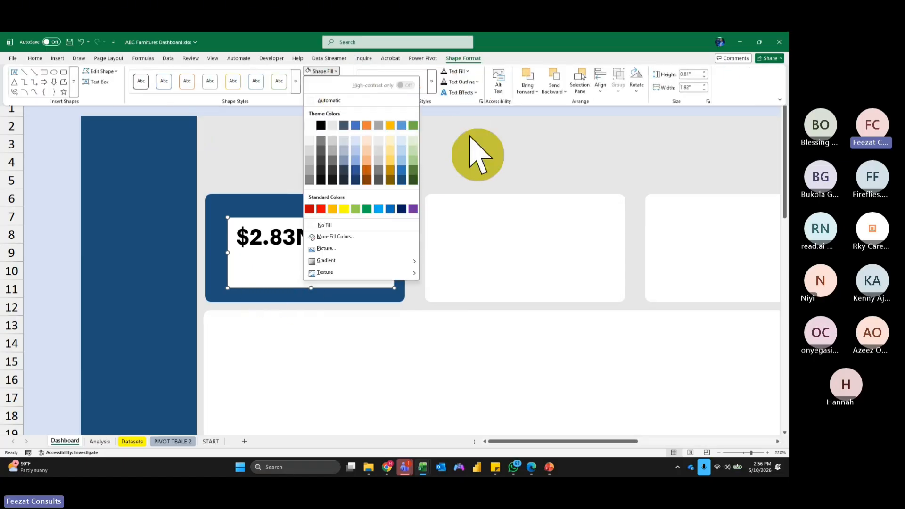
{"action": "left_click", "coordinate": [317, 225]}
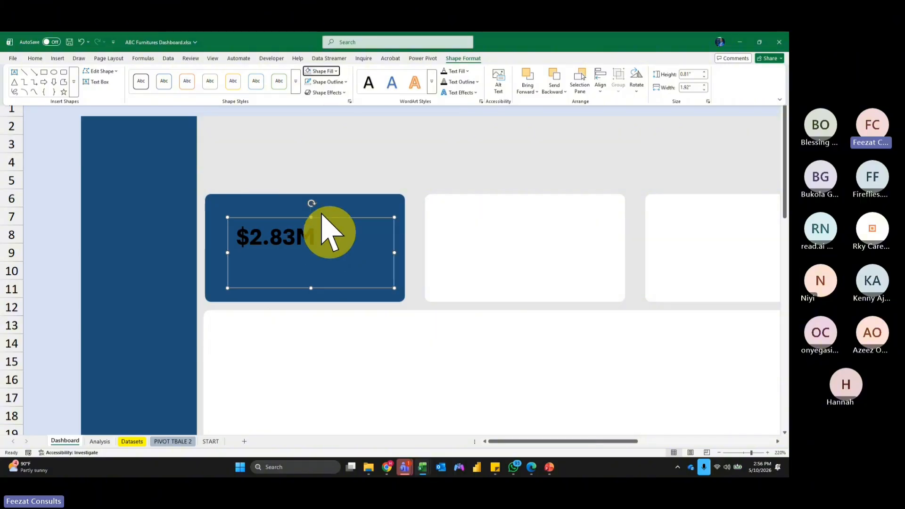
{"action": "left_click", "coordinate": [338, 82]}
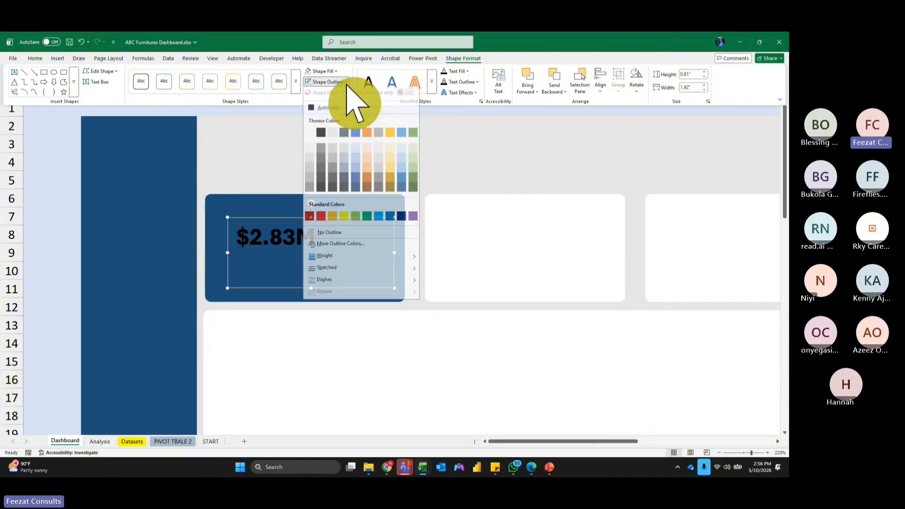
{"action": "left_click", "coordinate": [328, 236]}
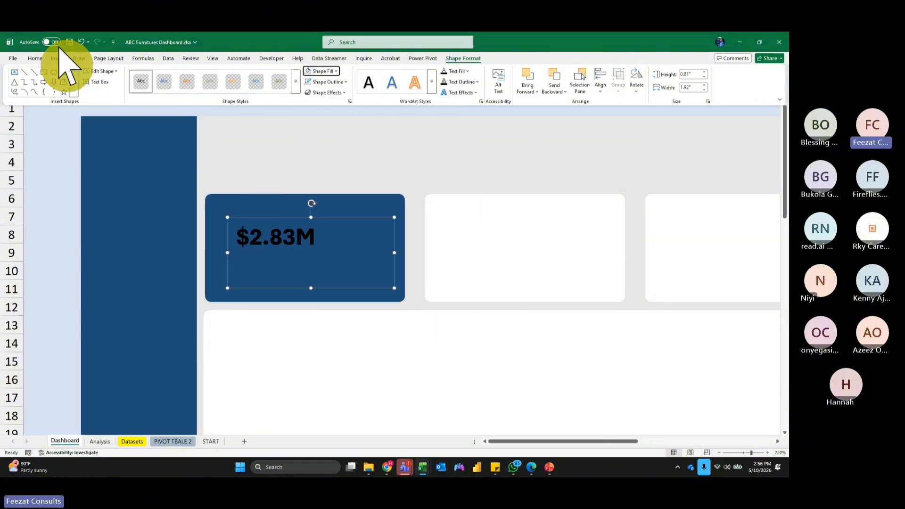
Reduce the font size of the total sales text box to 18 and set its font colour to white.
{"action": "left_click", "coordinate": [35, 58]}
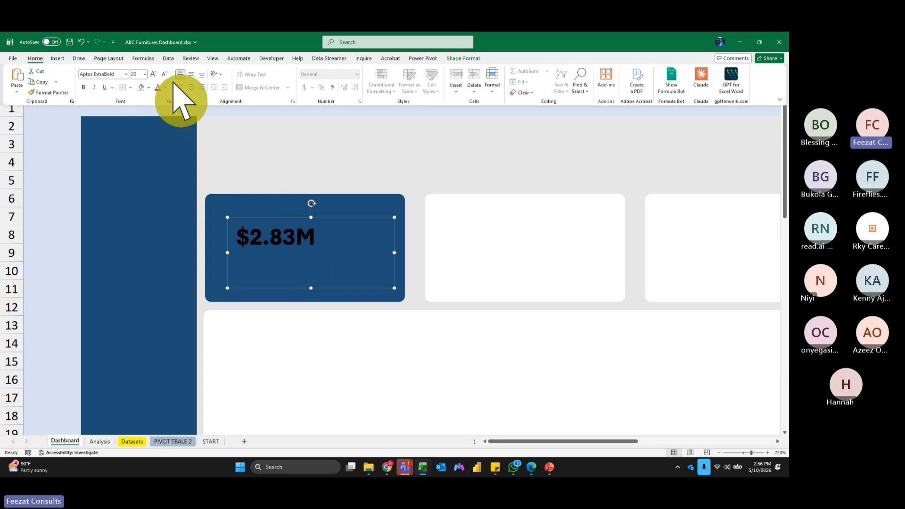
{"action": "left_click", "coordinate": [165, 74]}
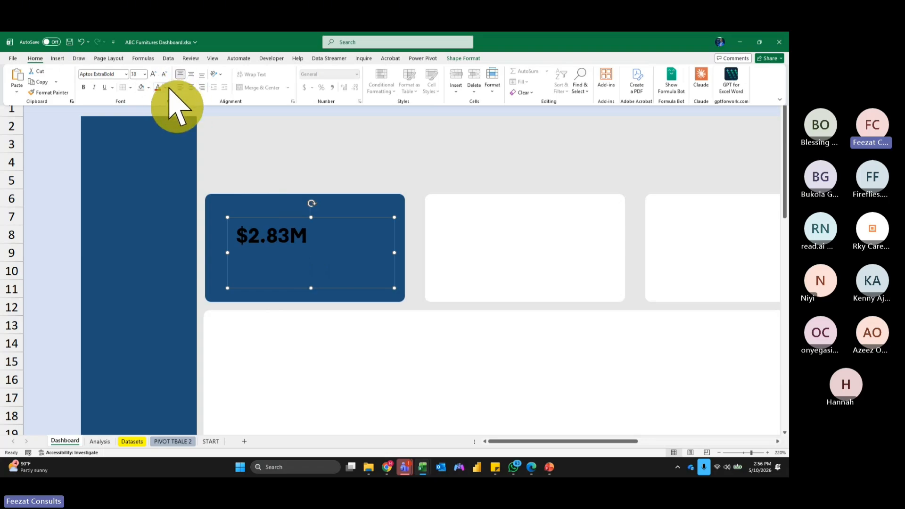
{"action": "left_click", "coordinate": [165, 88]}
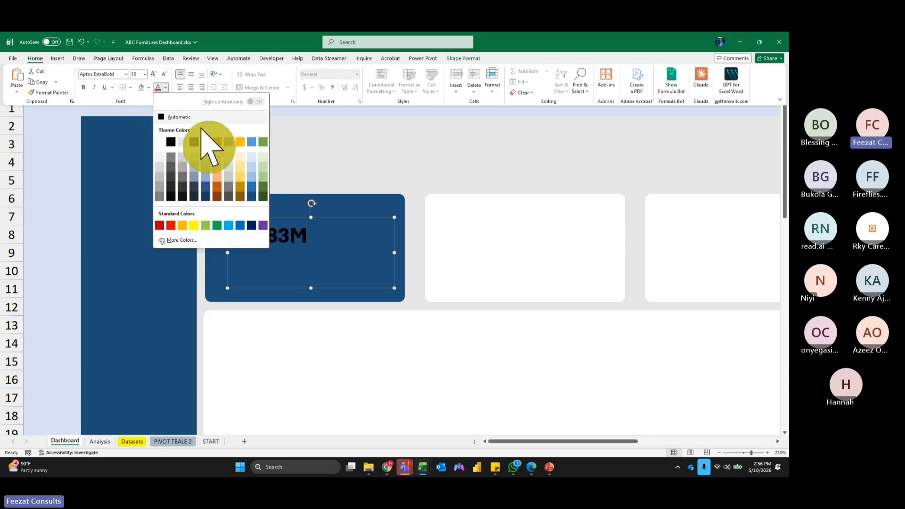
{"action": "left_click", "coordinate": [167, 141]}
{"action": "key", "text": "ctrl+F1"}
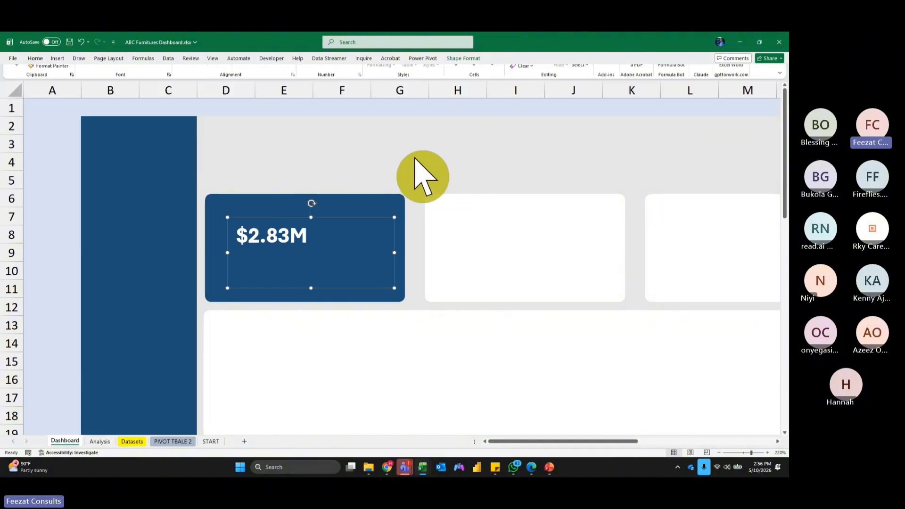
{"action": "left_click", "coordinate": [415, 112]}
Shrink the total sales text box closely around its value and place it in the upper-left corner of the blue card.
{"action": "left_click", "coordinate": [300, 235]}
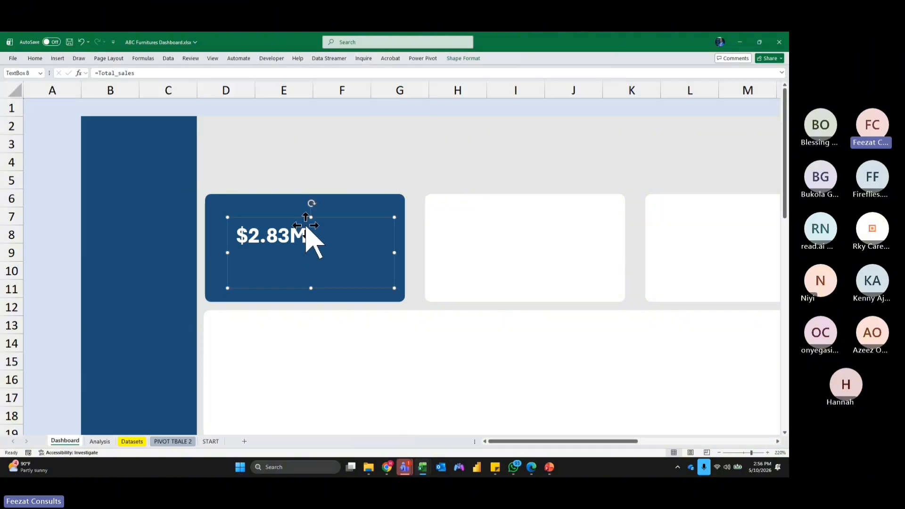
{"action": "left_click_drag", "start_coordinate": [307, 208], "coordinate": [289, 204]}
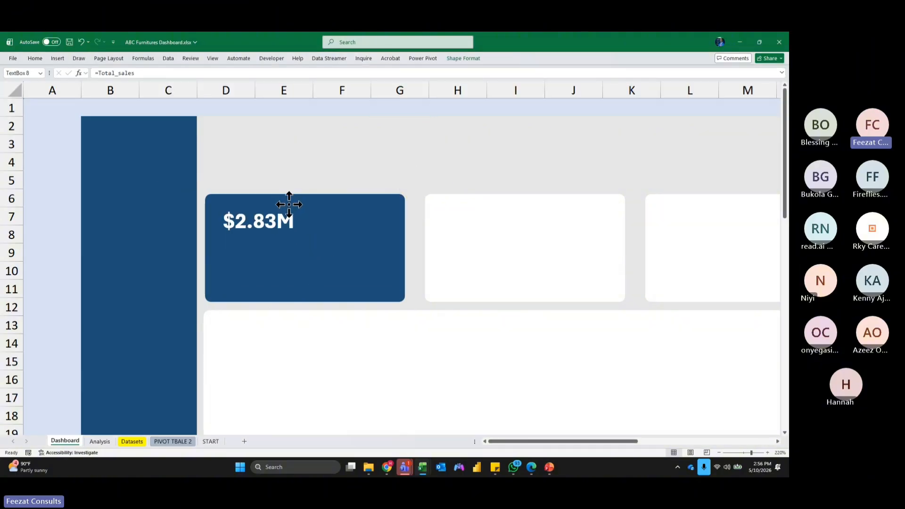
{"action": "left_click_drag", "start_coordinate": [299, 272], "coordinate": [287, 252]}
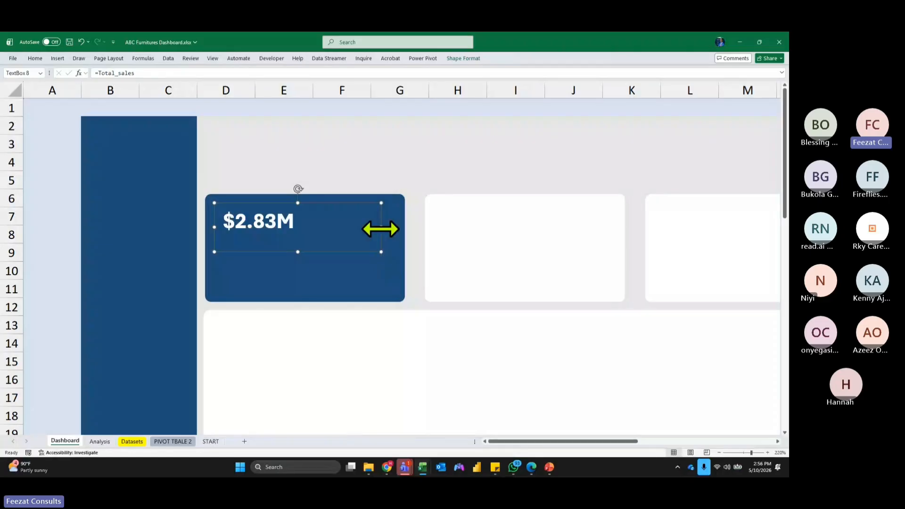
{"action": "left_click_drag", "start_coordinate": [381, 229], "coordinate": [326, 229]}
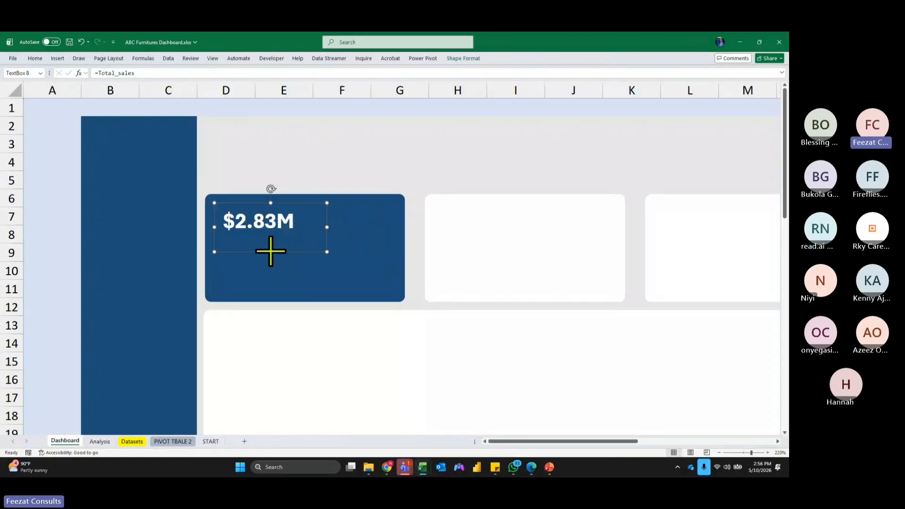
{"action": "mouse_move", "coordinate": [271, 251]}
{"action": "left_mouse_down"}
{"action": "mouse_move", "coordinate": [271, 238]}
{"action": "mouse_move", "coordinate": [279, 239]}
{"action": "mouse_move", "coordinate": [260, 244]}
{"action": "left_mouse_up"}
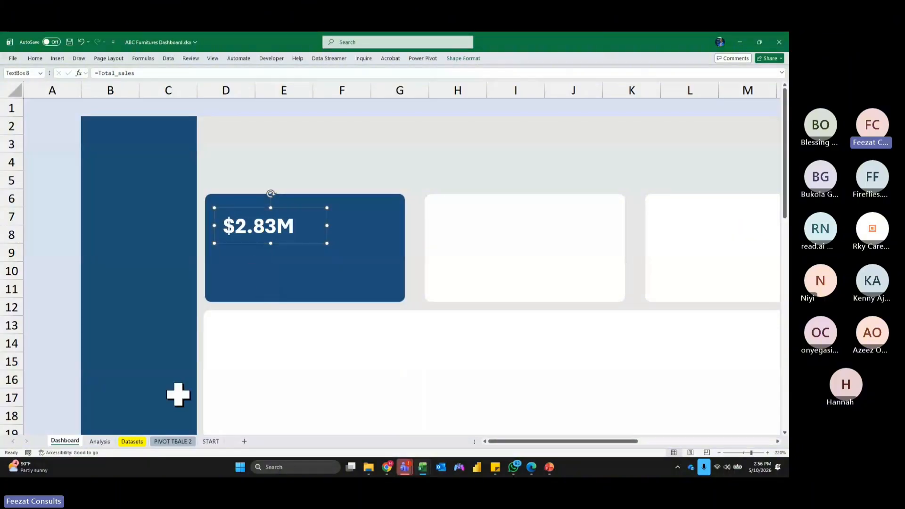
Insert a stacked bar PivotChart from the Total sales pivot table split by 2014 and 2015 on the Analysis sheet.
{"action": "left_click", "coordinate": [107, 443]}
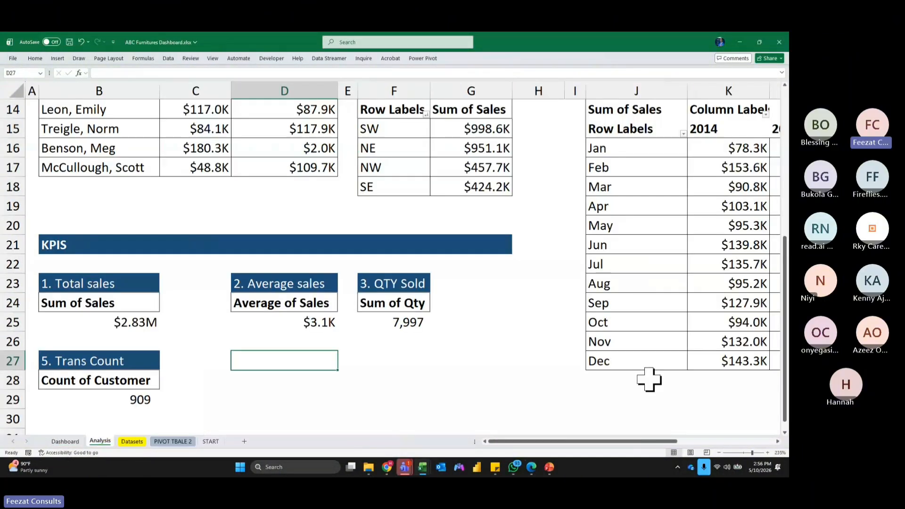
{"action": "scroll", "coordinate": [649, 379], "scroll_direction": "up", "scroll_amount": 4}
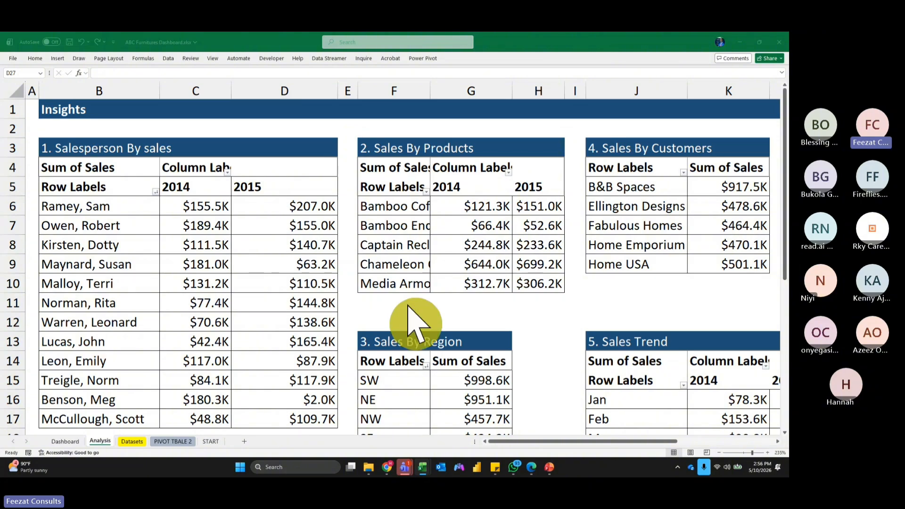
{"action": "left_click_drag", "start_coordinate": [492, 441], "coordinate": [518, 441]}
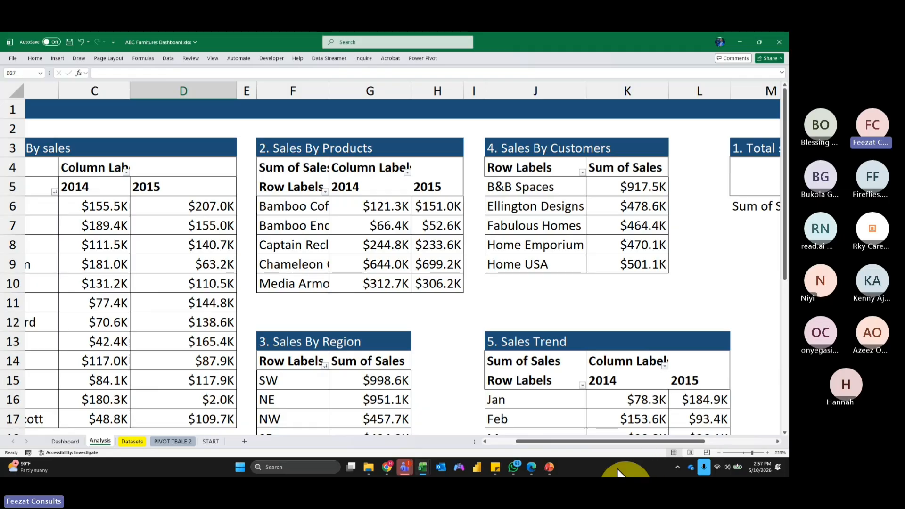
{"action": "left_click_drag", "start_coordinate": [622, 442], "coordinate": [693, 443]}
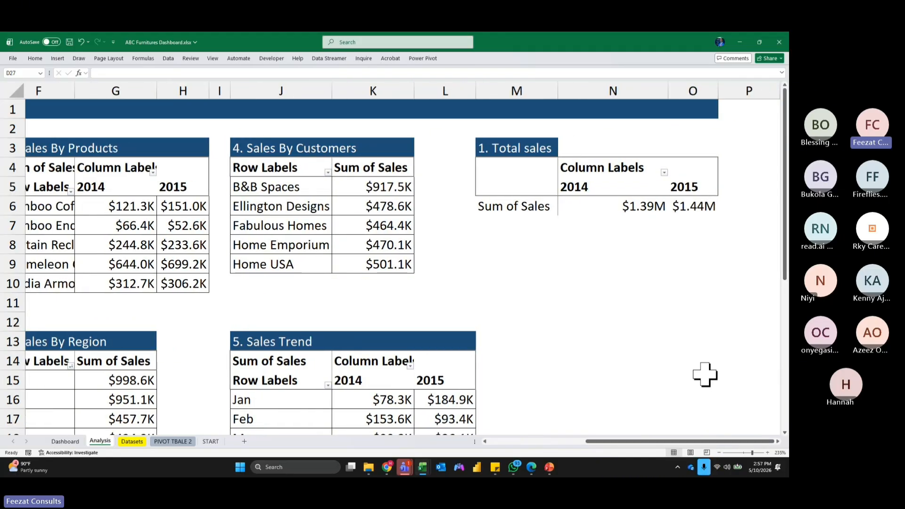
{"action": "left_click", "coordinate": [637, 223]}
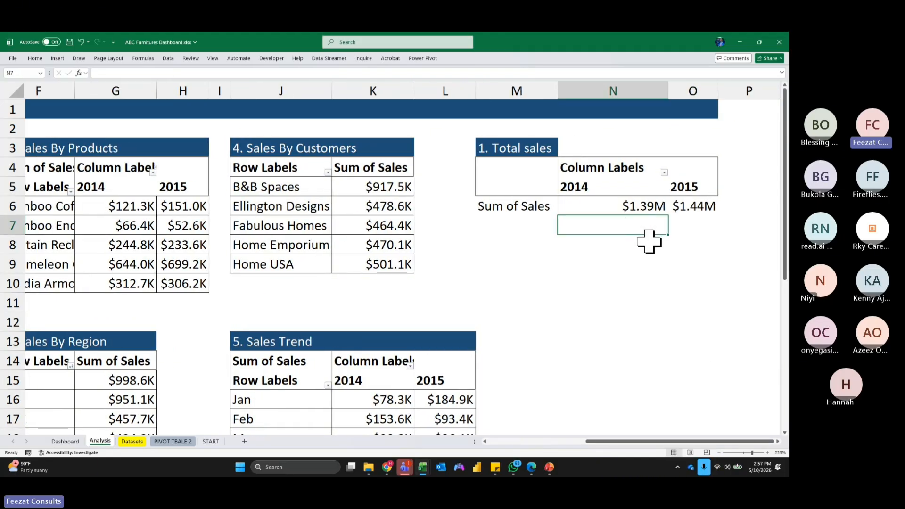
{"action": "left_click", "coordinate": [642, 205]}
{"action": "left_click", "coordinate": [508, 58]}
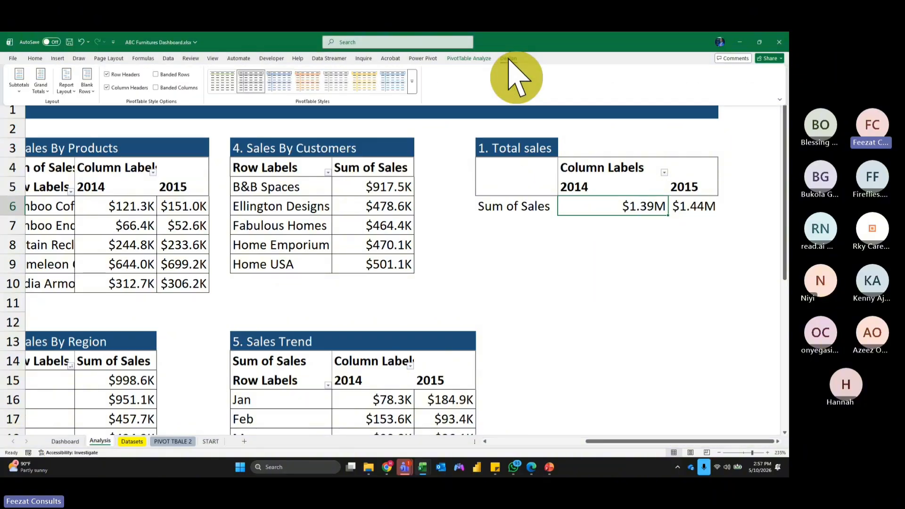
{"action": "left_click", "coordinate": [476, 59]}
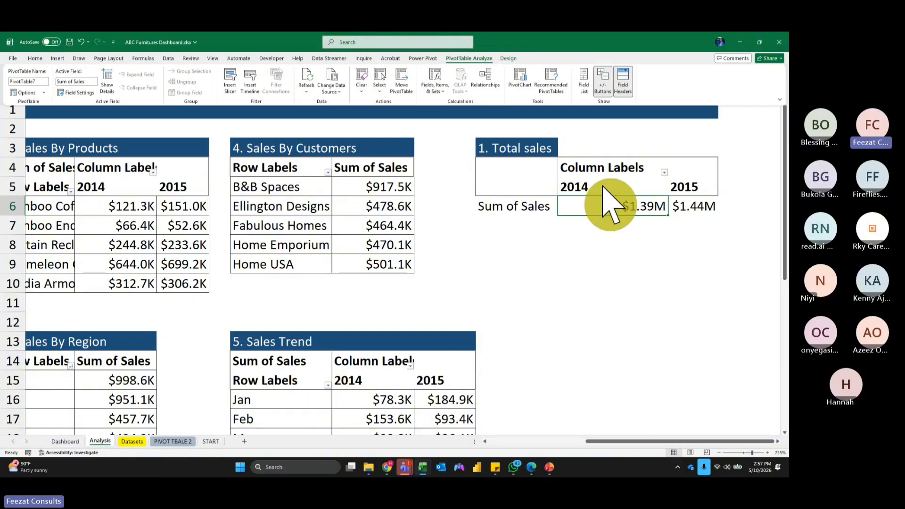
{"action": "left_click", "coordinate": [526, 84]}
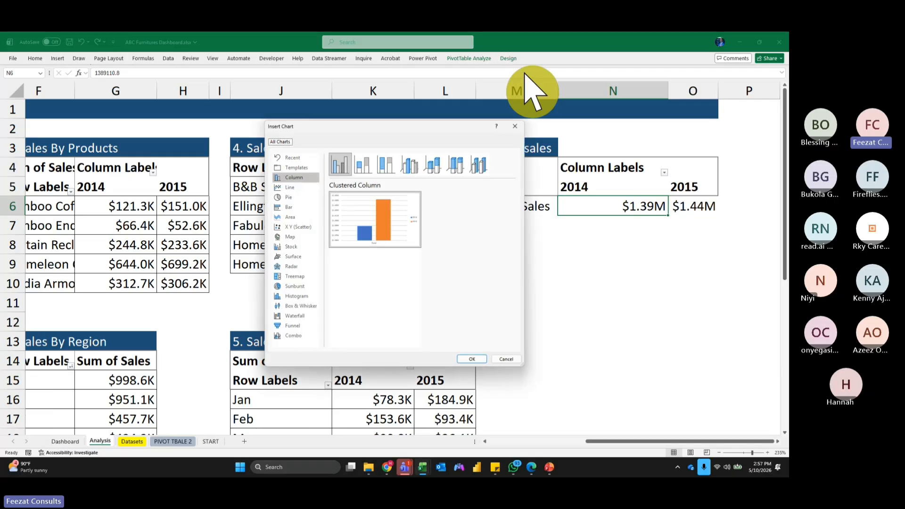
{"action": "left_click", "coordinate": [294, 207]}
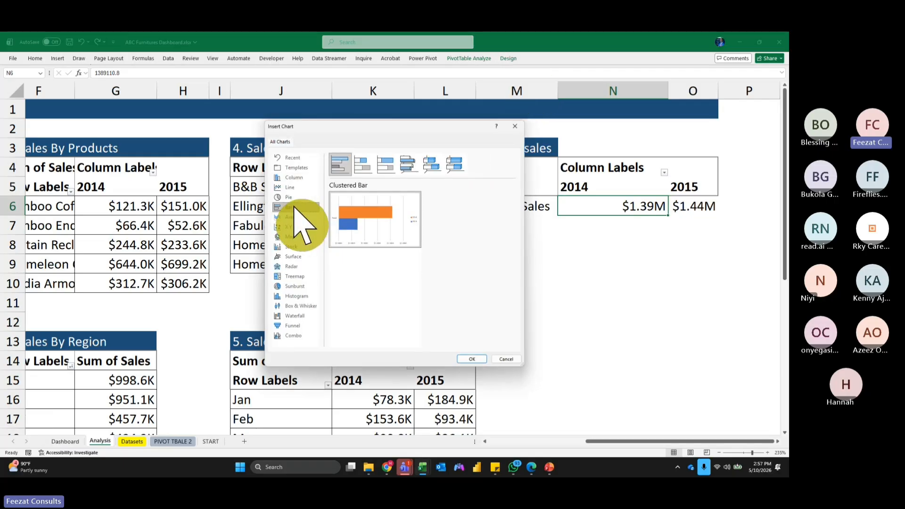
{"action": "left_click", "coordinate": [362, 164]}
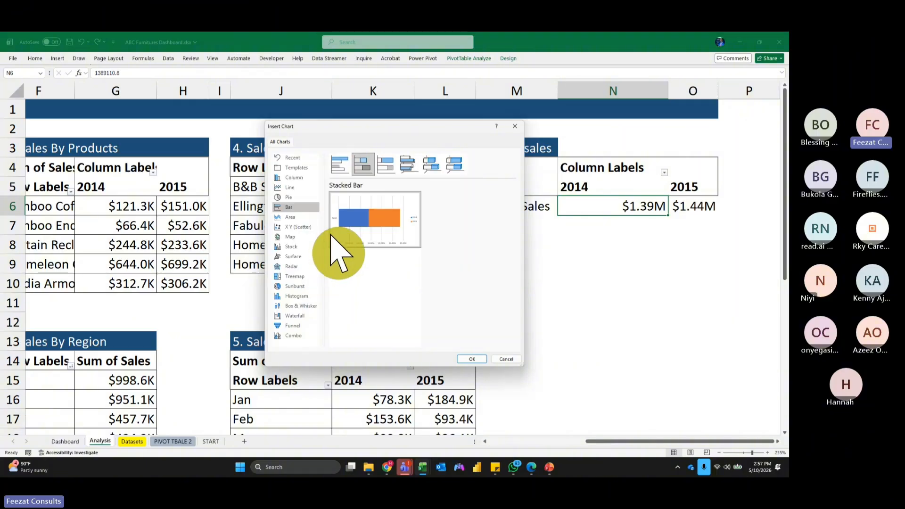
{"action": "mouse_move", "coordinate": [350, 228]}
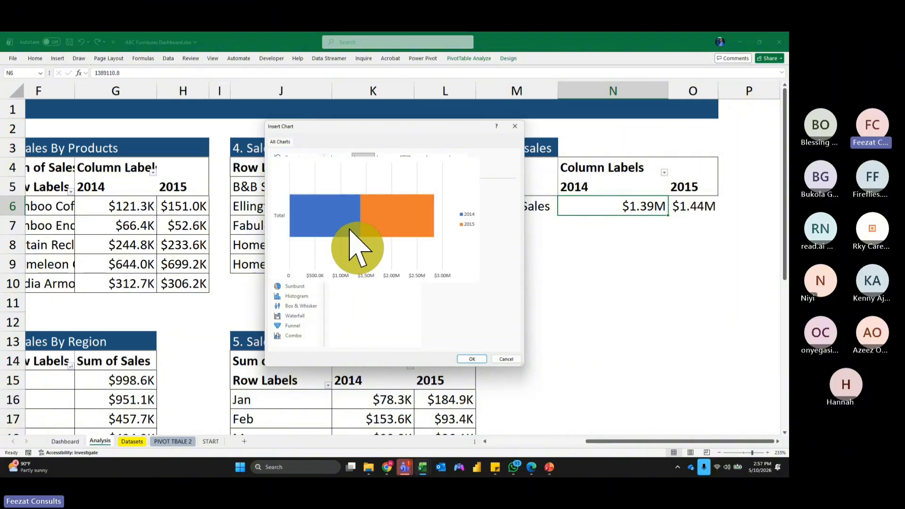
{"action": "left_click", "coordinate": [474, 359]}
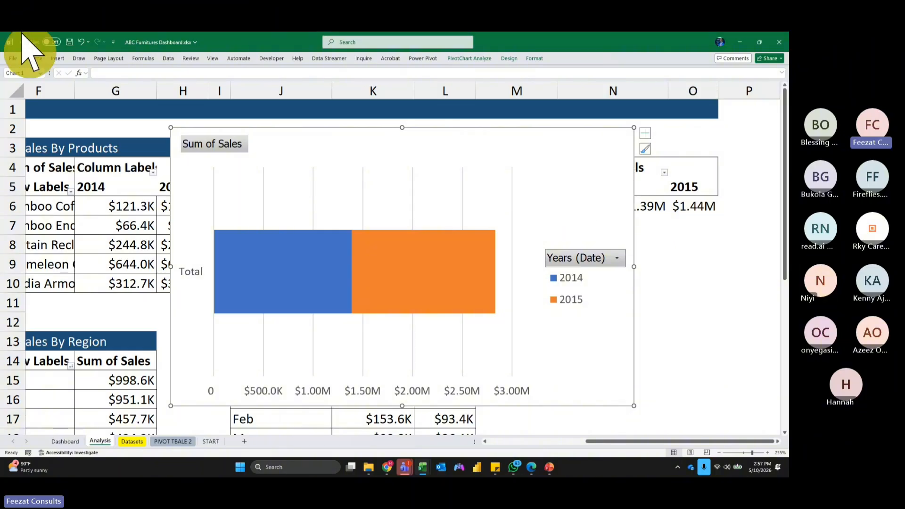
Remove the legend, the Sum of Sales field button, both axes and the gridlines from the stacked bar chart.
{"action": "left_click", "coordinate": [575, 287]}
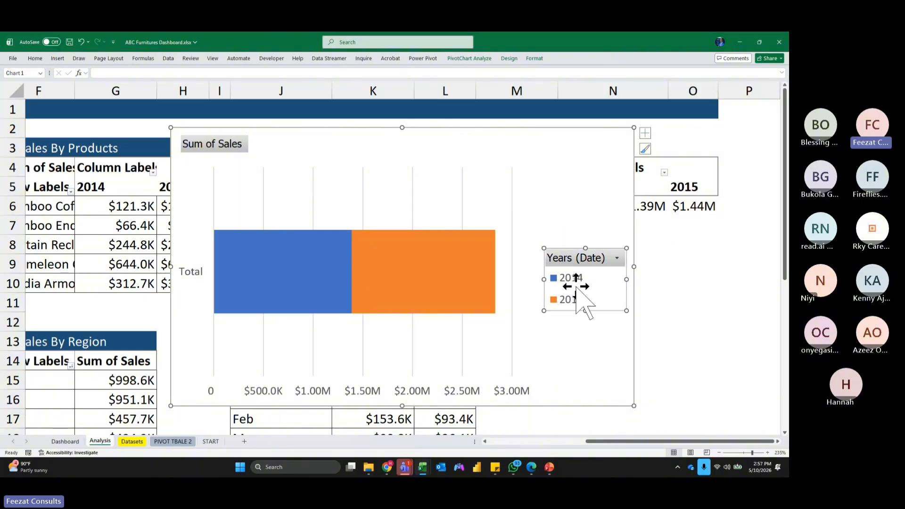
{"action": "key", "text": "Delete"}
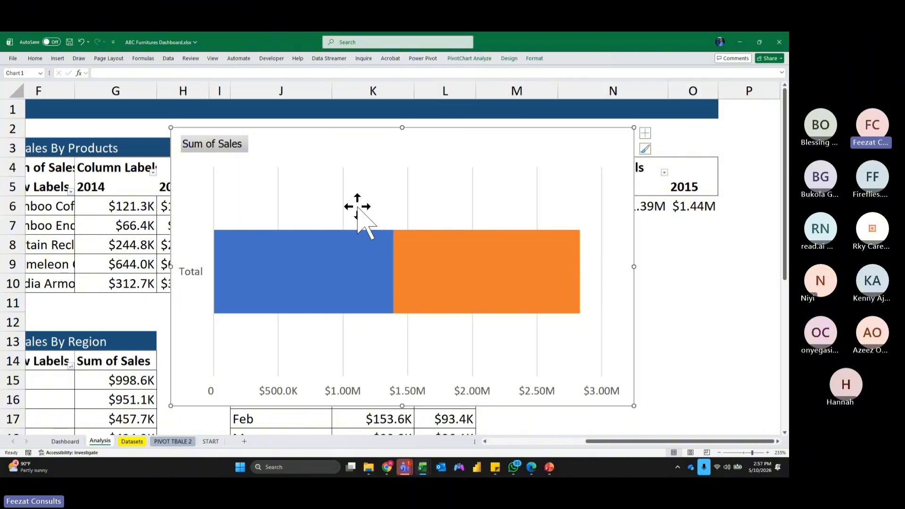
{"action": "right_click", "coordinate": [243, 146]}
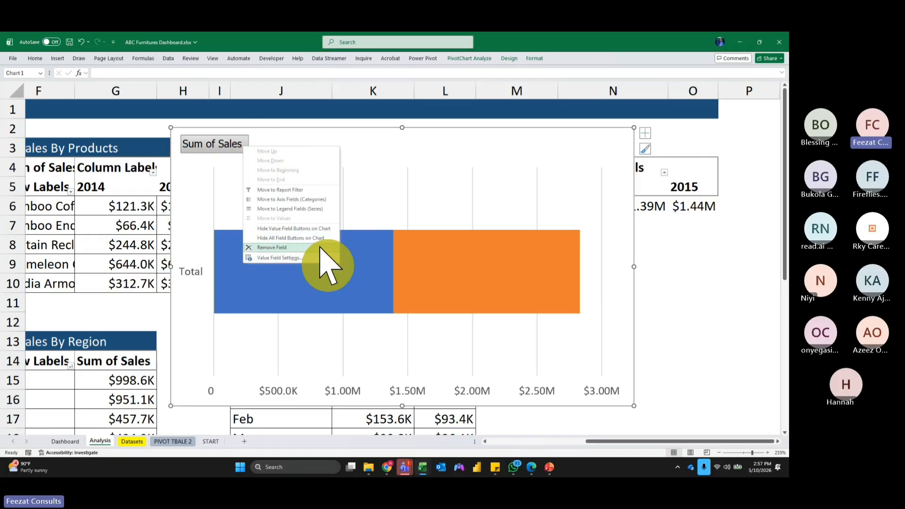
{"action": "left_click", "coordinate": [287, 247]}
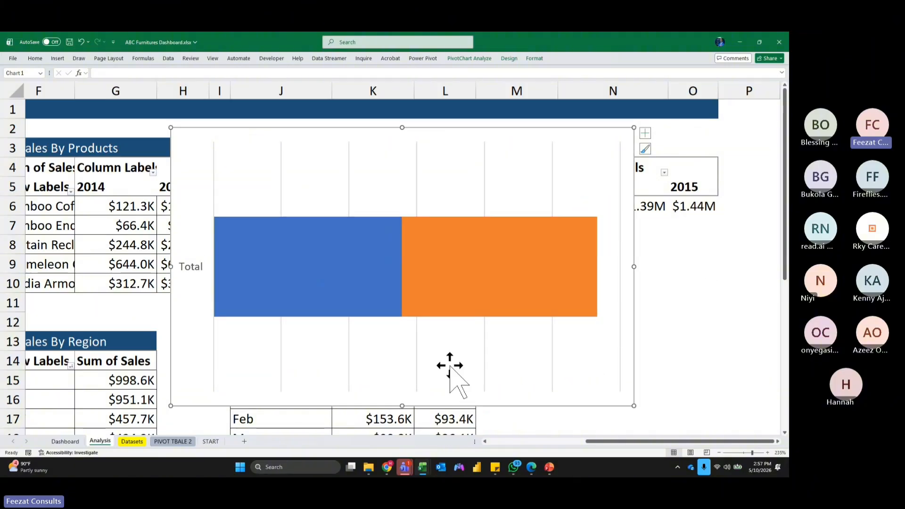
{"action": "left_click", "coordinate": [419, 345]}
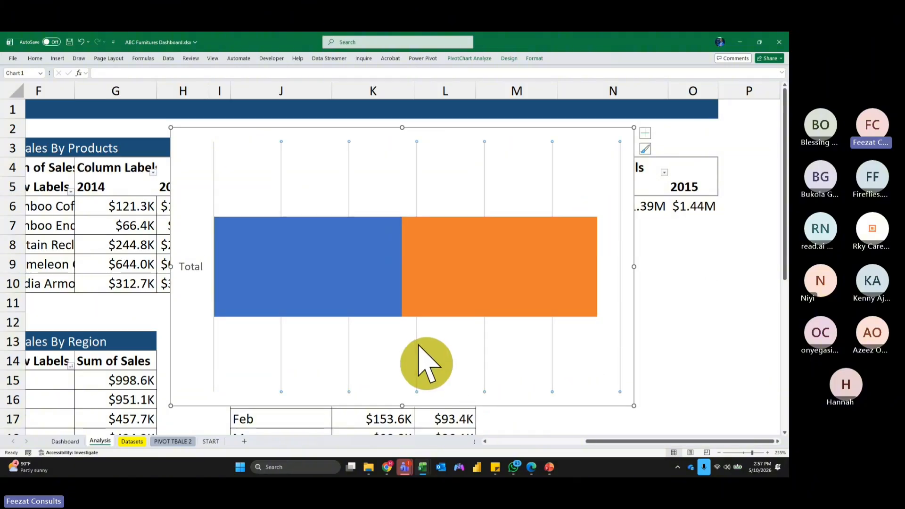
{"action": "key", "text": "Delete"}
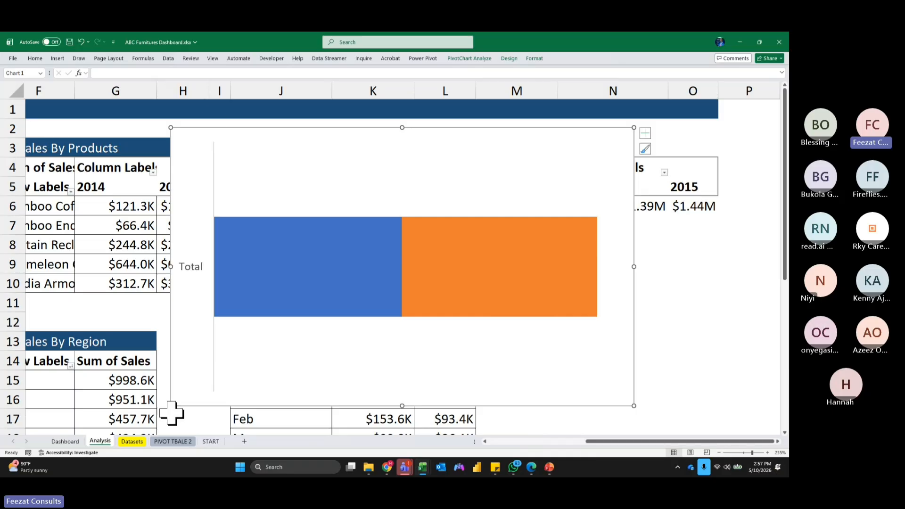
{"action": "left_click", "coordinate": [189, 266]}
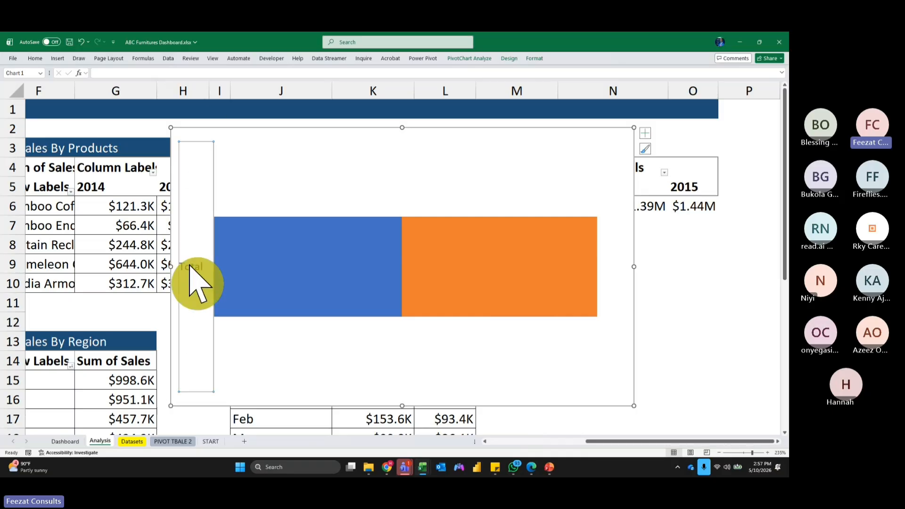
{"action": "key", "text": "Delete"}
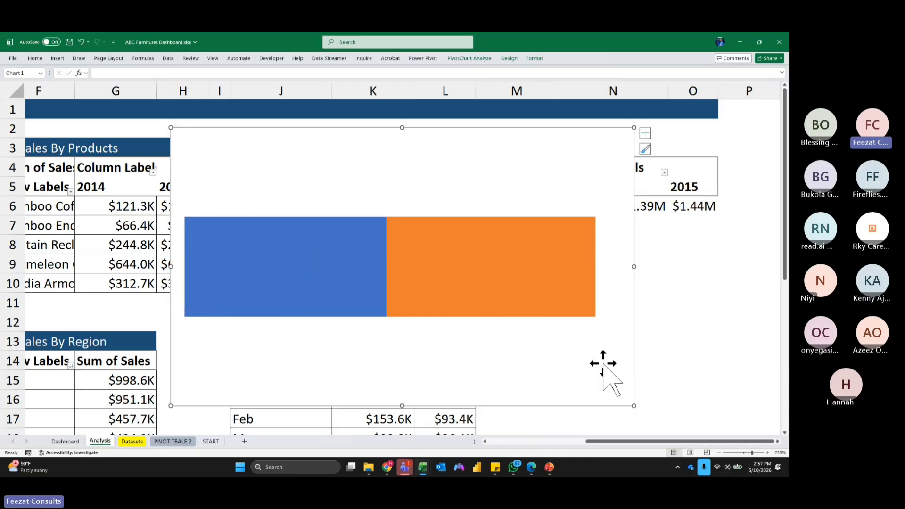
Reduce the height and width of the stacked bar chart to a compact frame around the bar.
{"action": "left_click_drag", "start_coordinate": [403, 405], "coordinate": [388, 298]}
{"action": "left_click_drag", "start_coordinate": [404, 128], "coordinate": [411, 177]}
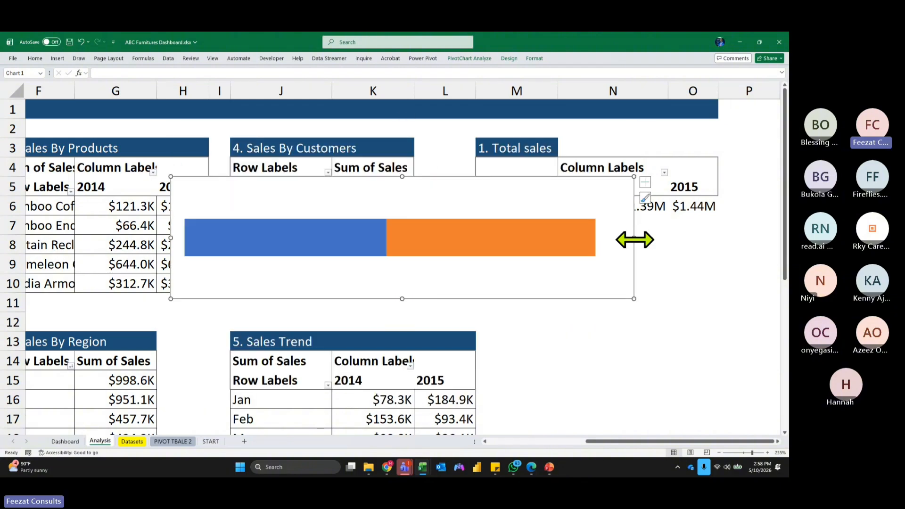
{"action": "left_click_drag", "start_coordinate": [634, 240], "coordinate": [559, 236]}
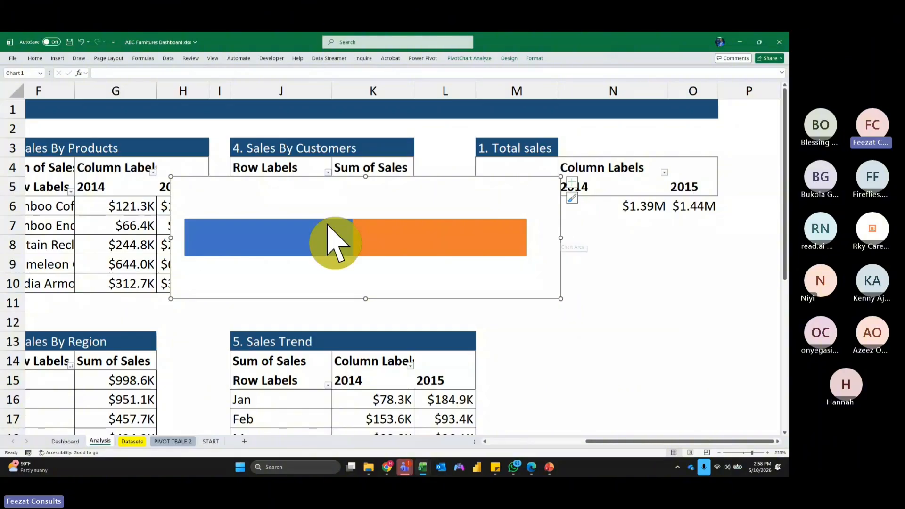
Add data labels to both year segments of the stacked bar chart.
{"action": "left_click", "coordinate": [572, 183]}
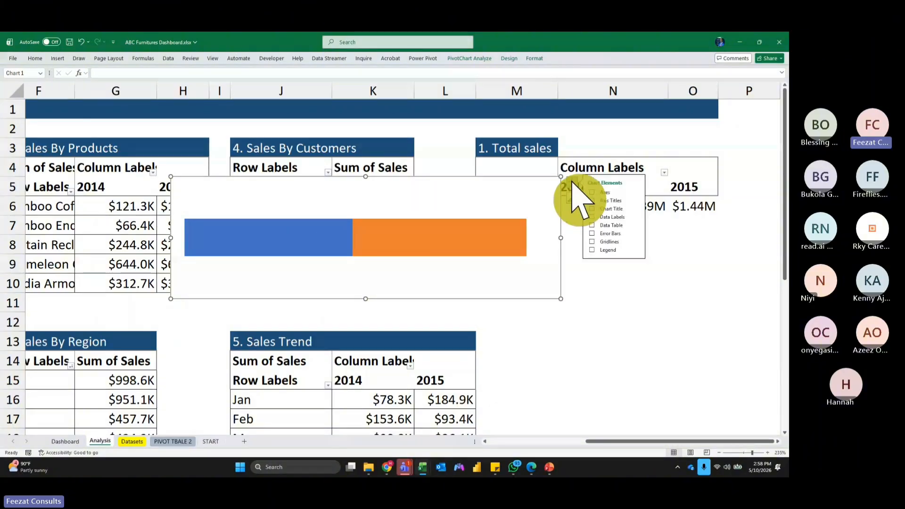
{"action": "left_click", "coordinate": [592, 217]}
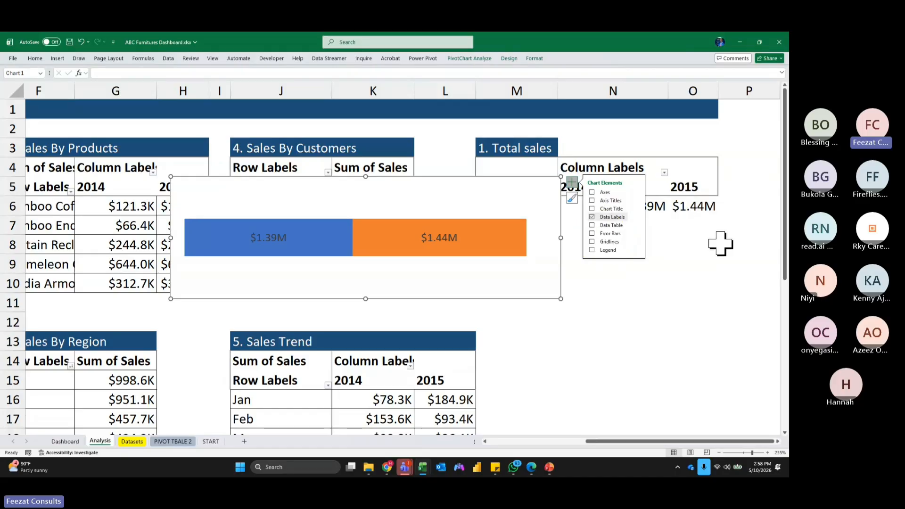
{"action": "left_click", "coordinate": [723, 263]}
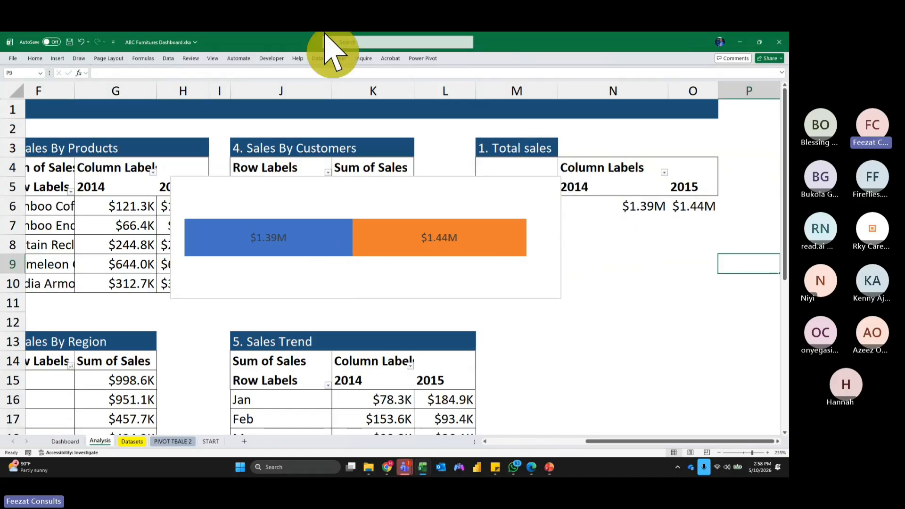
Fill the 2015 segment of the stacked bar chart with dark blue and the 2014 segment with light blue.
{"action": "left_click", "coordinate": [481, 229]}
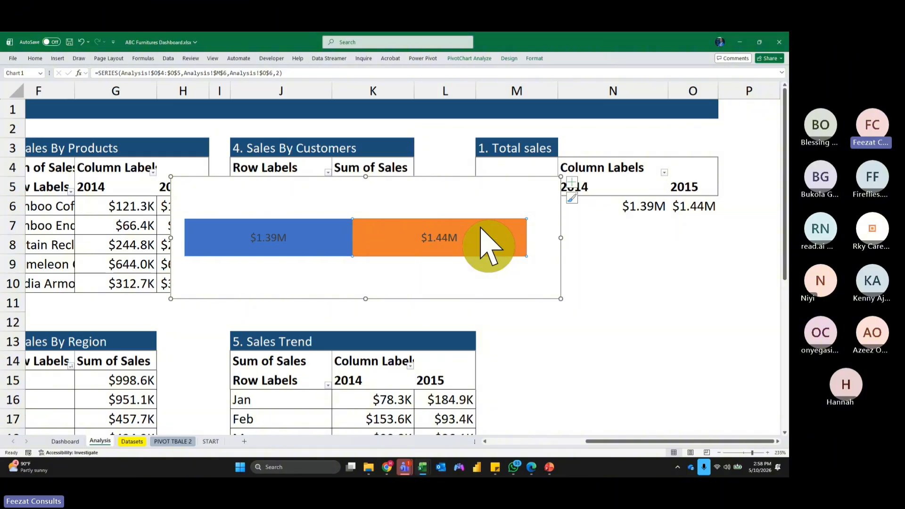
{"action": "left_click", "coordinate": [534, 58]}
{"action": "left_click", "coordinate": [346, 72]}
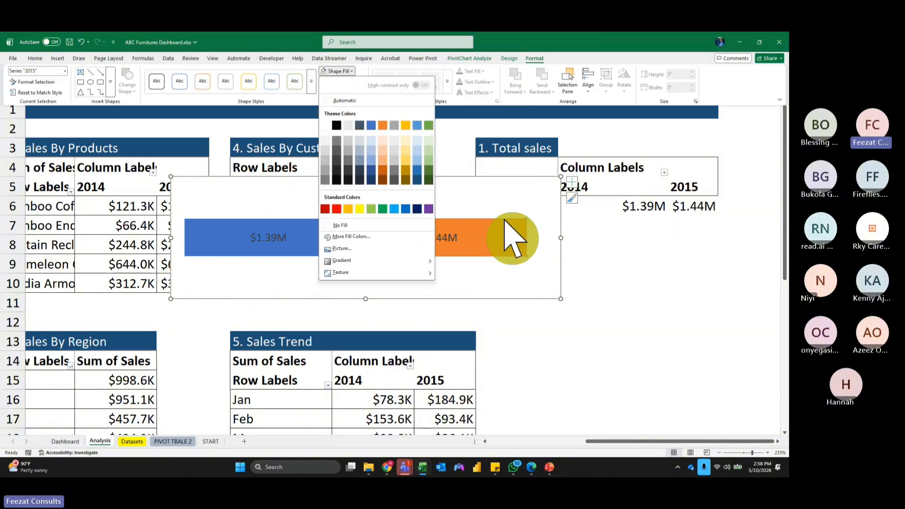
{"action": "left_click", "coordinate": [416, 182]}
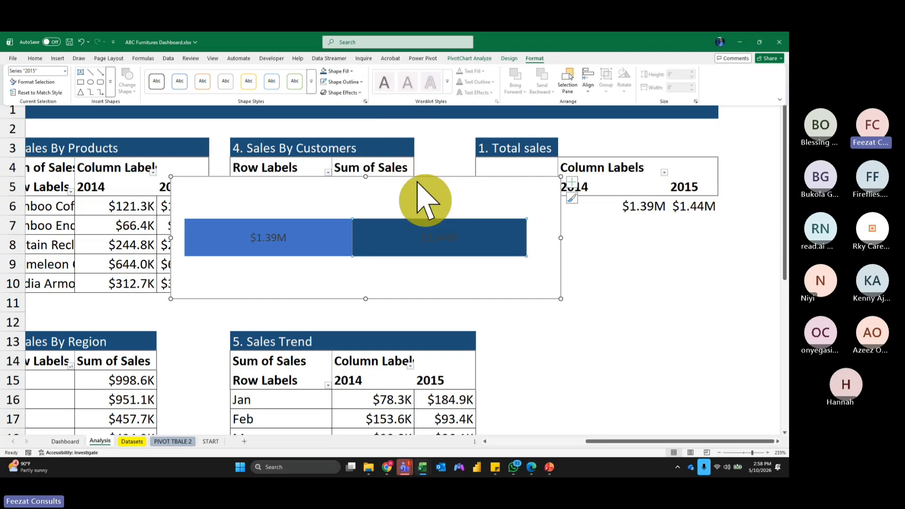
{"action": "left_click", "coordinate": [331, 228]}
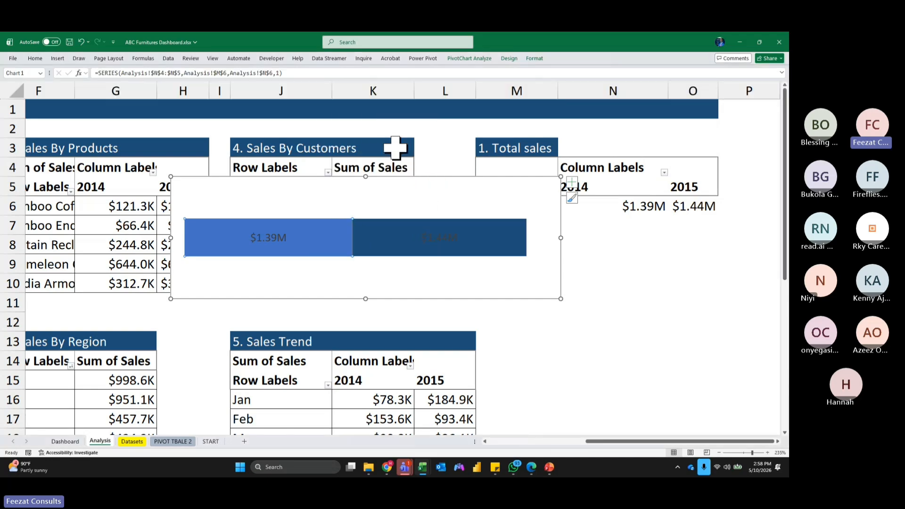
{"action": "left_click", "coordinate": [534, 59]}
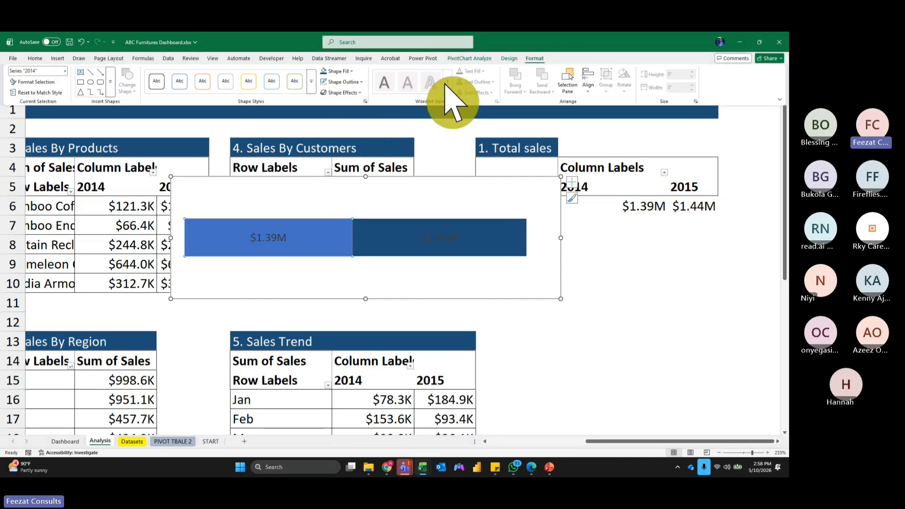
{"action": "left_click", "coordinate": [351, 71]}
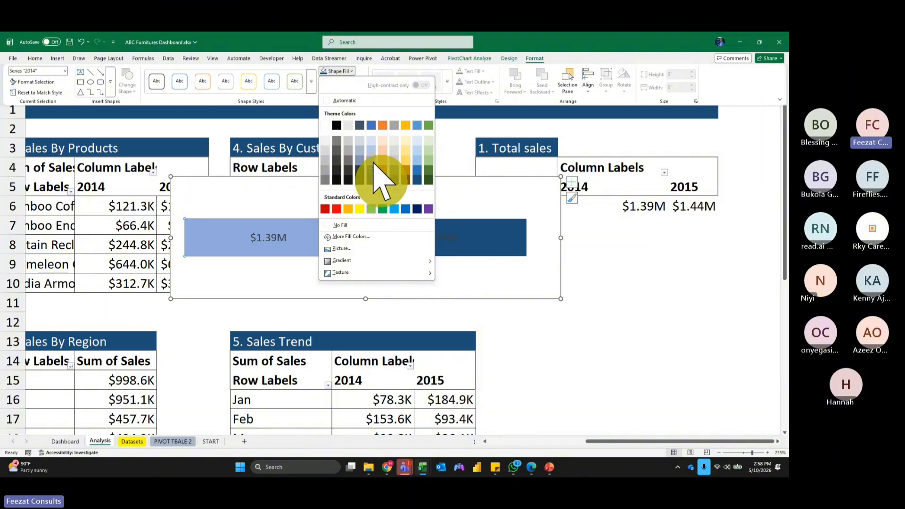
{"action": "left_click", "coordinate": [421, 156]}
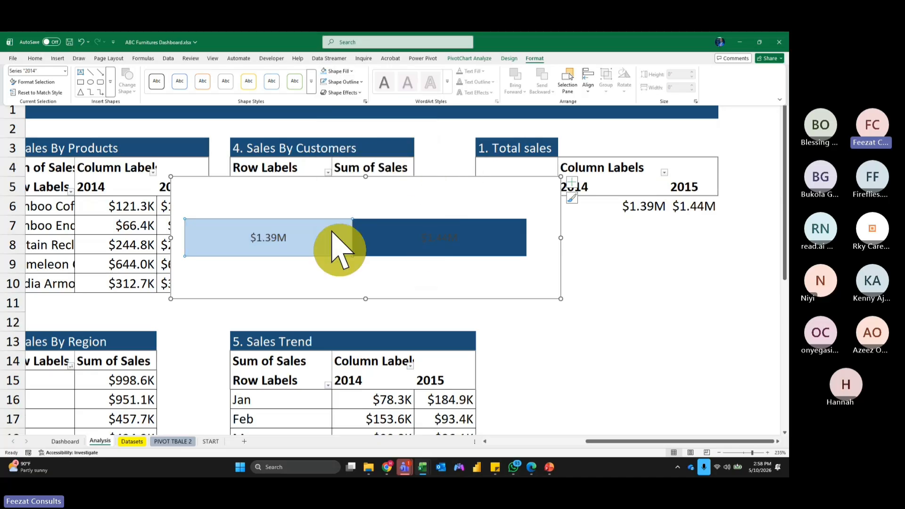
Set the font color of the 2015 and 2014 data labels on the stacked bar chart to white.
{"action": "left_click", "coordinate": [572, 182]}
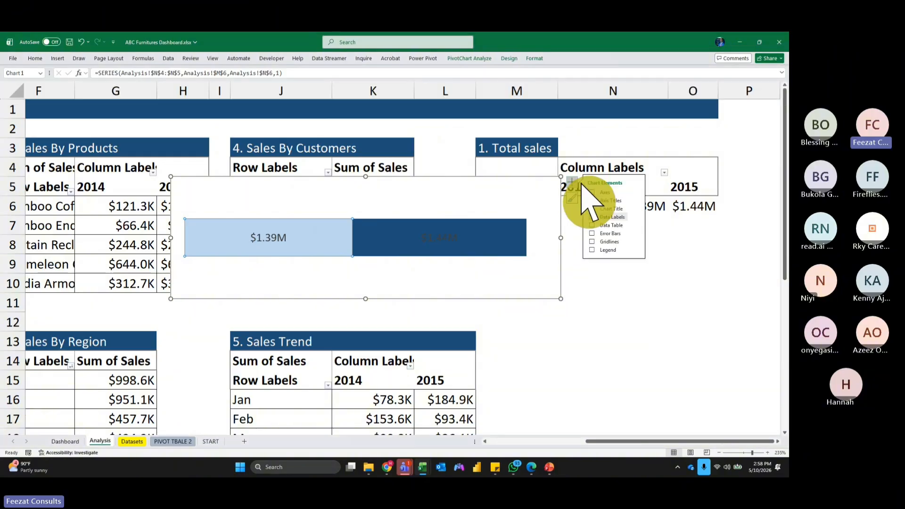
{"action": "left_click", "coordinate": [390, 249]}
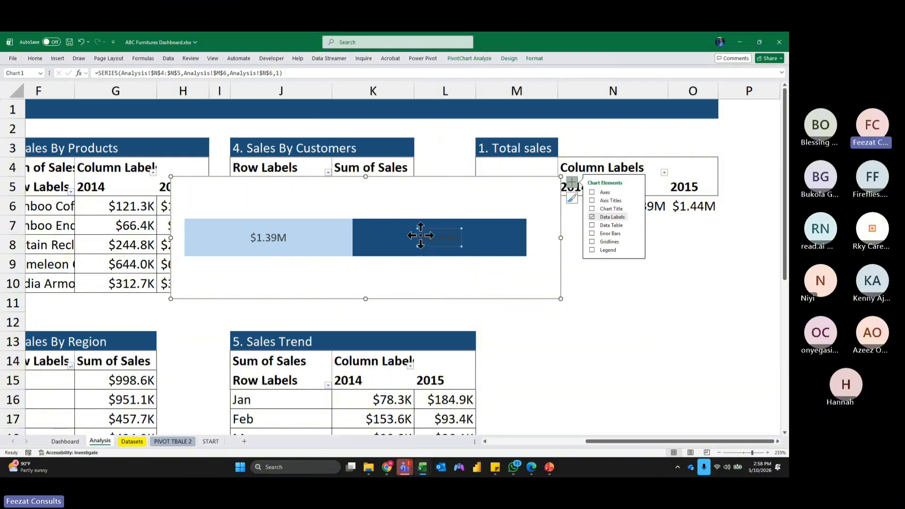
{"action": "left_click", "coordinate": [615, 299]}
{"action": "left_click", "coordinate": [432, 238]}
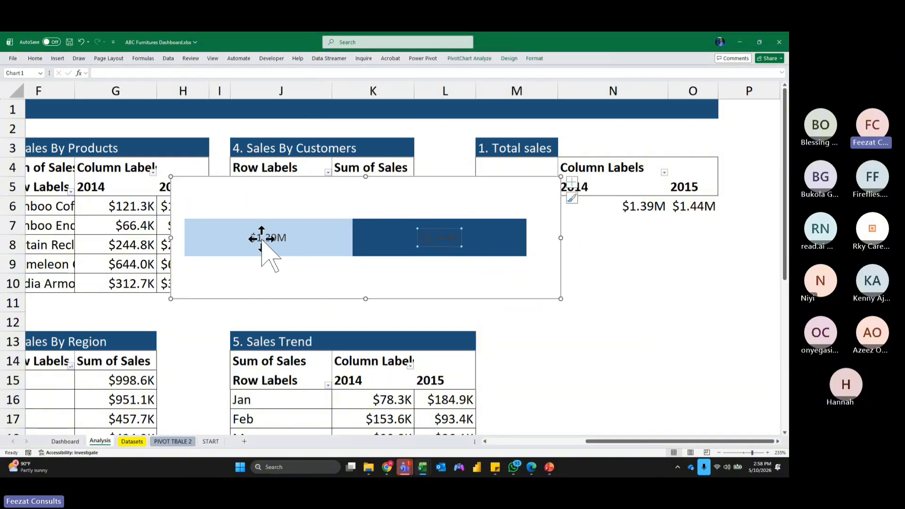
{"action": "left_click", "coordinate": [35, 58]}
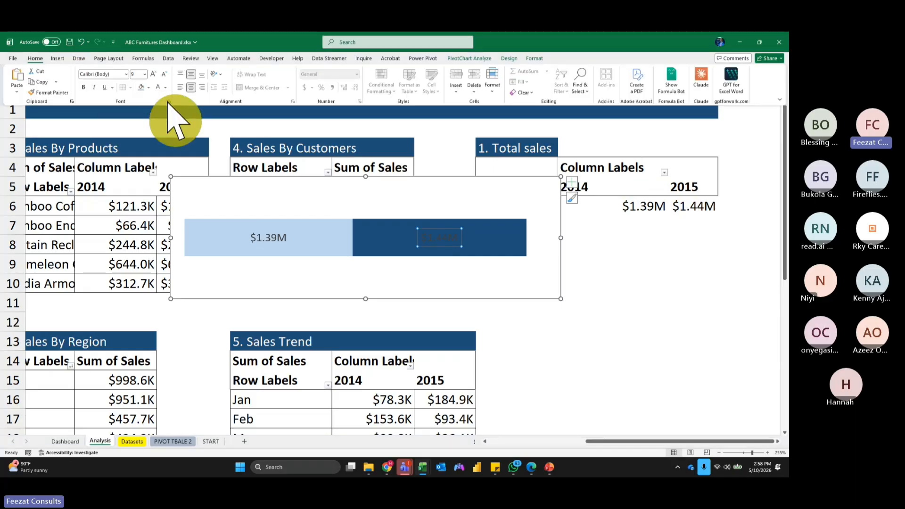
{"action": "left_click", "coordinate": [166, 88]}
{"action": "left_click", "coordinate": [162, 142]}
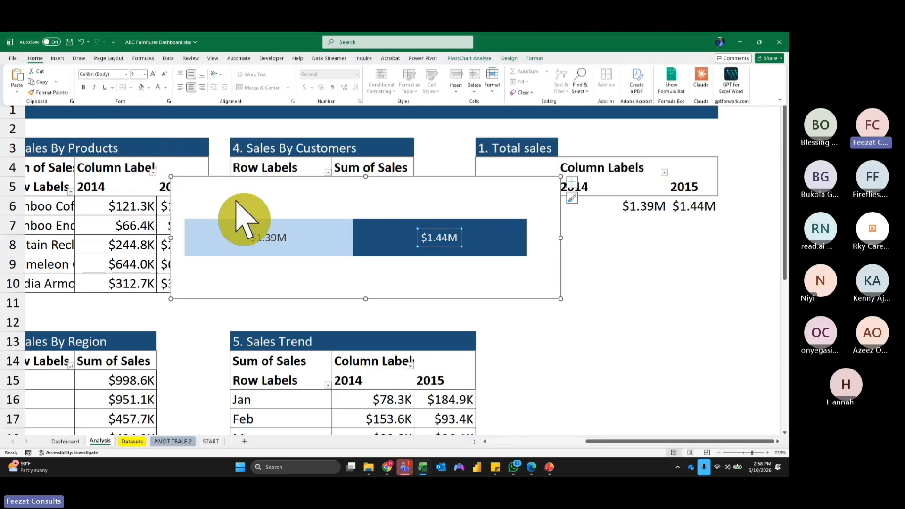
{"action": "left_click", "coordinate": [271, 237]}
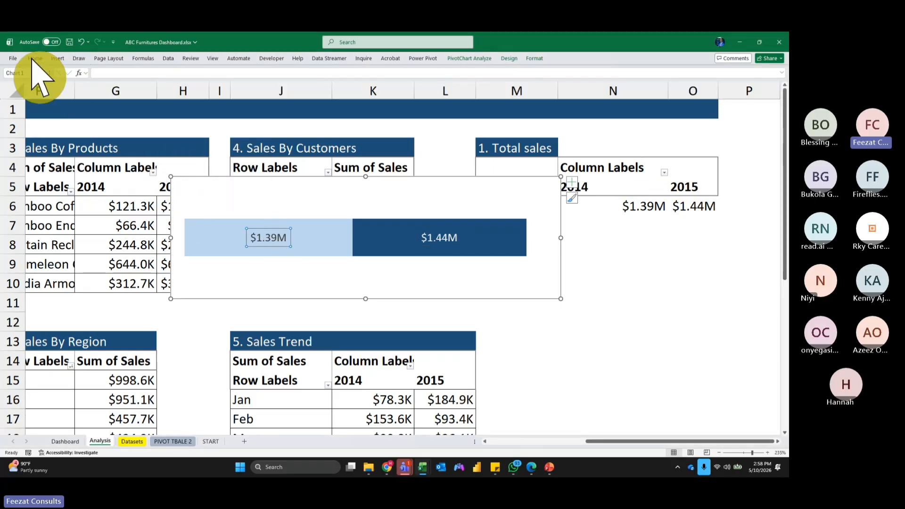
{"action": "left_click", "coordinate": [159, 88]}
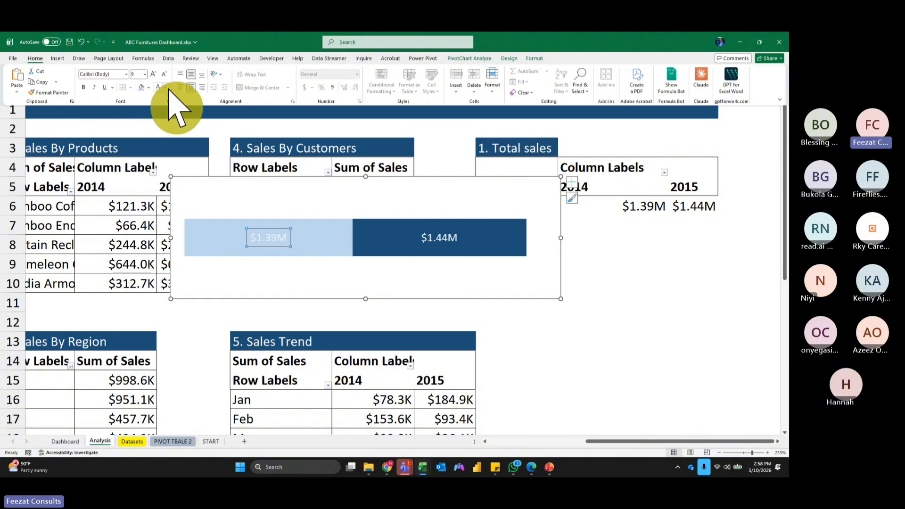
{"action": "left_click", "coordinate": [653, 287]}
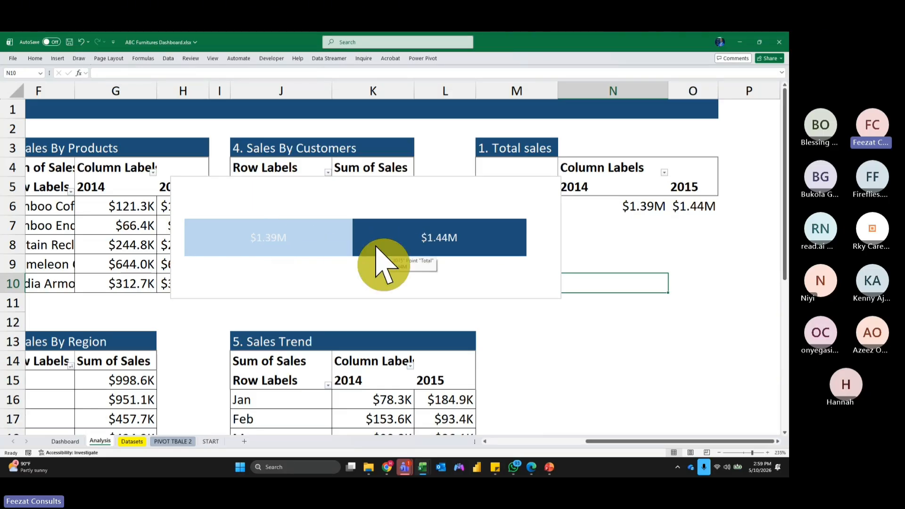
Include the series name alongside the value in the 2014 and 2015 data labels.
{"action": "left_click", "coordinate": [561, 249]}
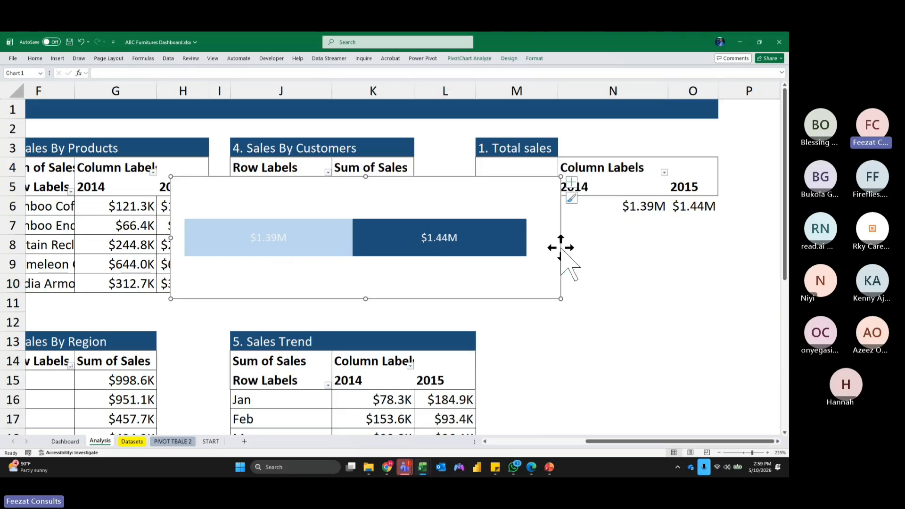
{"action": "left_click", "coordinate": [572, 181]}
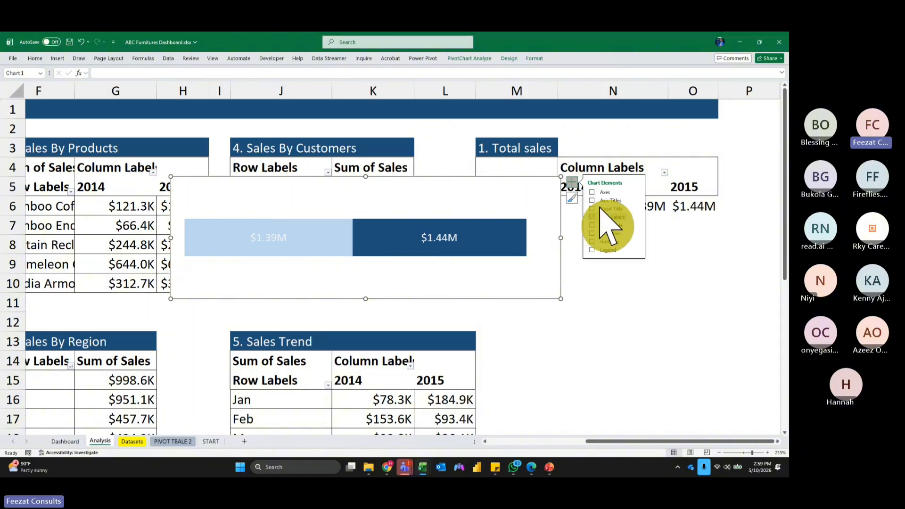
{"action": "left_click", "coordinate": [636, 218]}
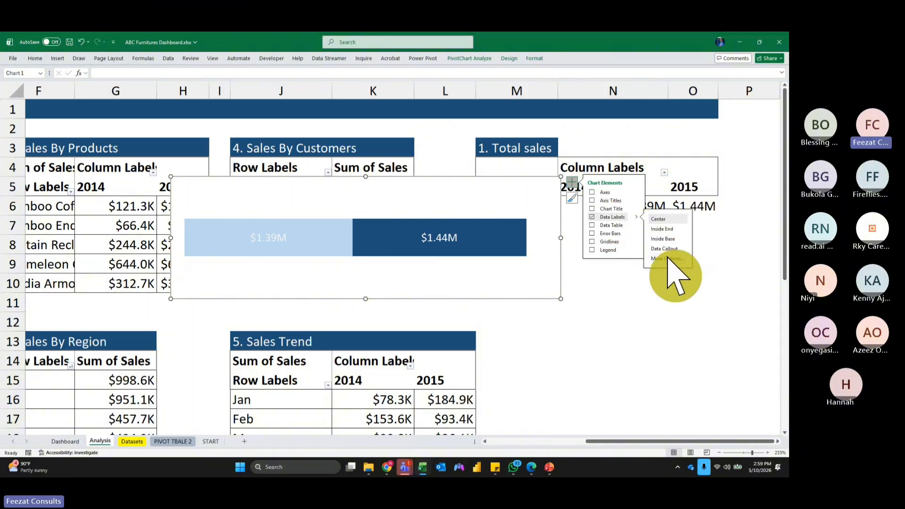
{"action": "left_click", "coordinate": [668, 258]}
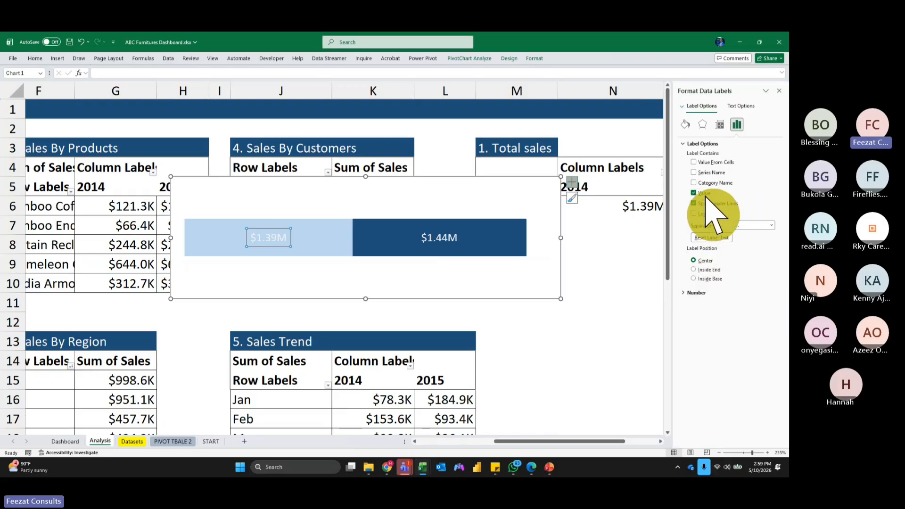
{"action": "left_click", "coordinate": [693, 183]}
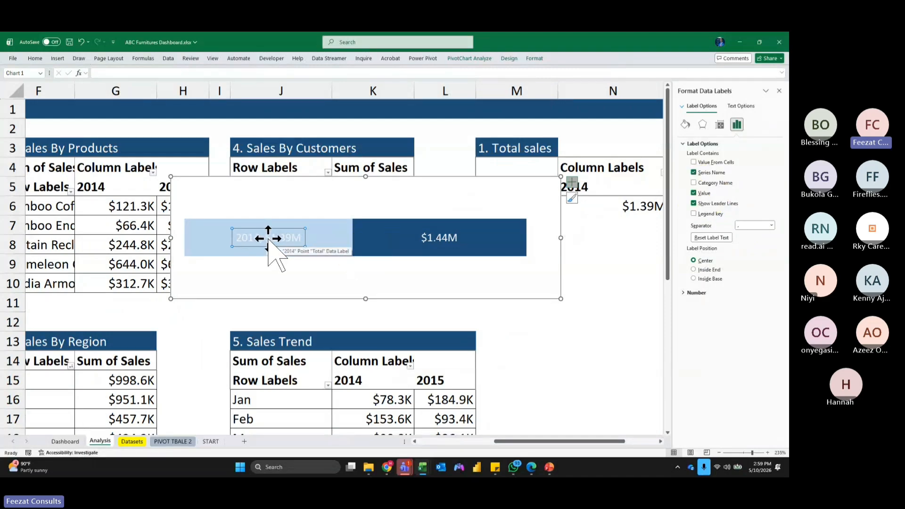
{"action": "left_click", "coordinate": [448, 238]}
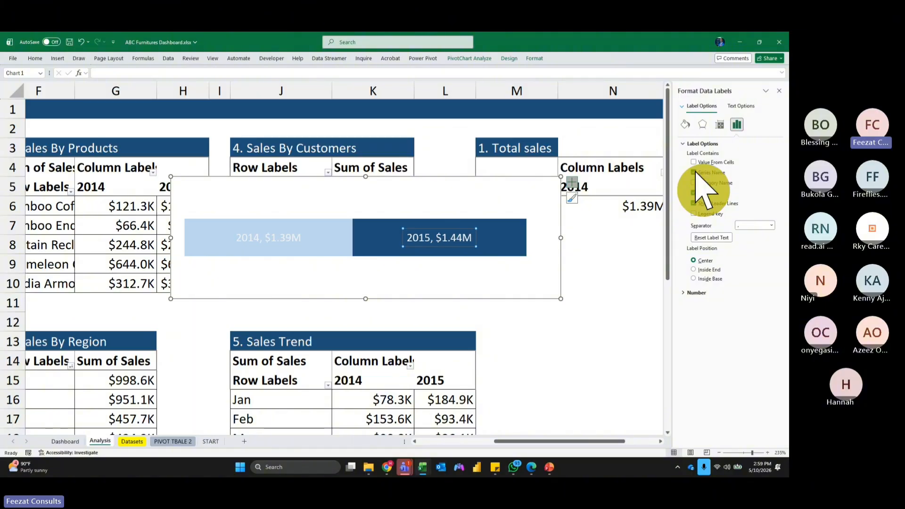
Set the separator of the 2015 and 2014 data labels to (New Line).
{"action": "left_click", "coordinate": [771, 226]}
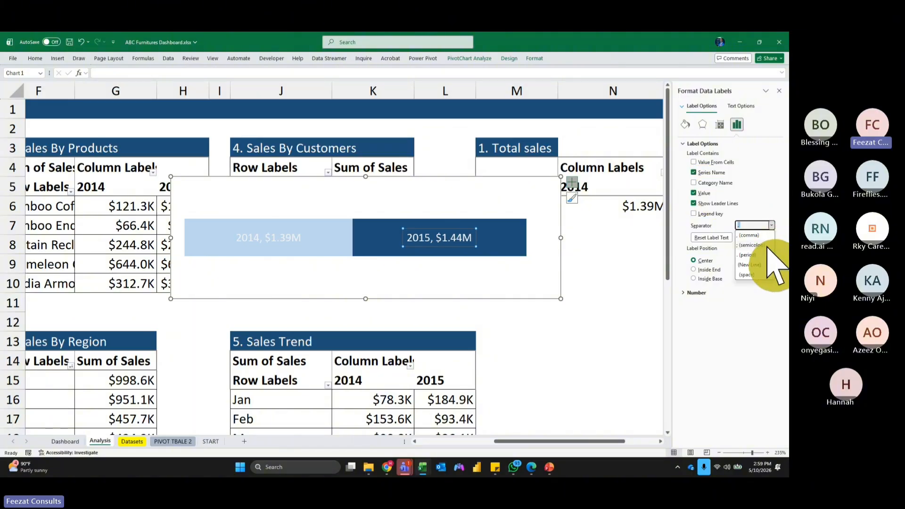
{"action": "left_click", "coordinate": [768, 246]}
{"action": "left_click", "coordinate": [770, 226]}
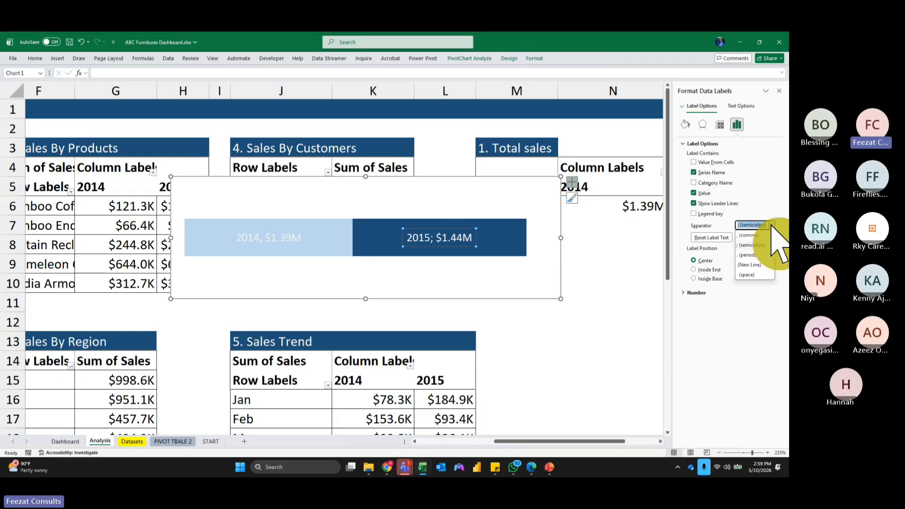
{"action": "left_click", "coordinate": [752, 266]}
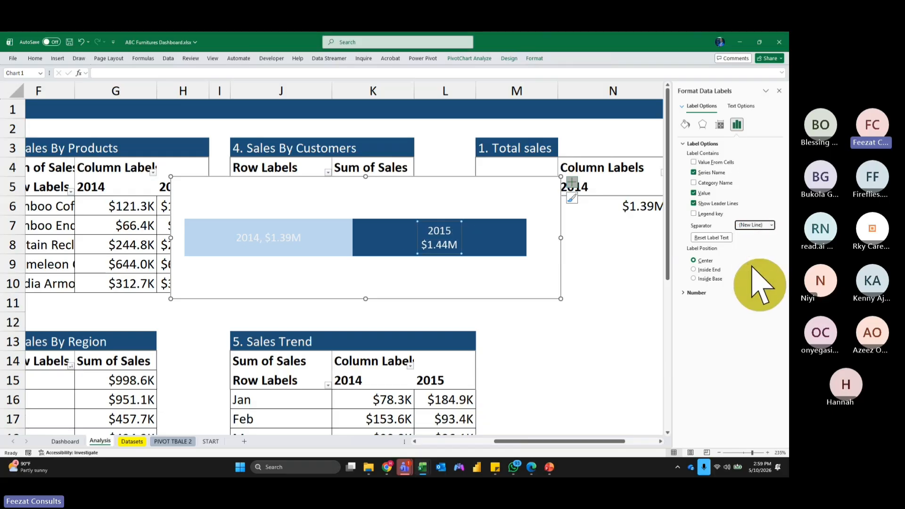
{"action": "left_click", "coordinate": [266, 236]}
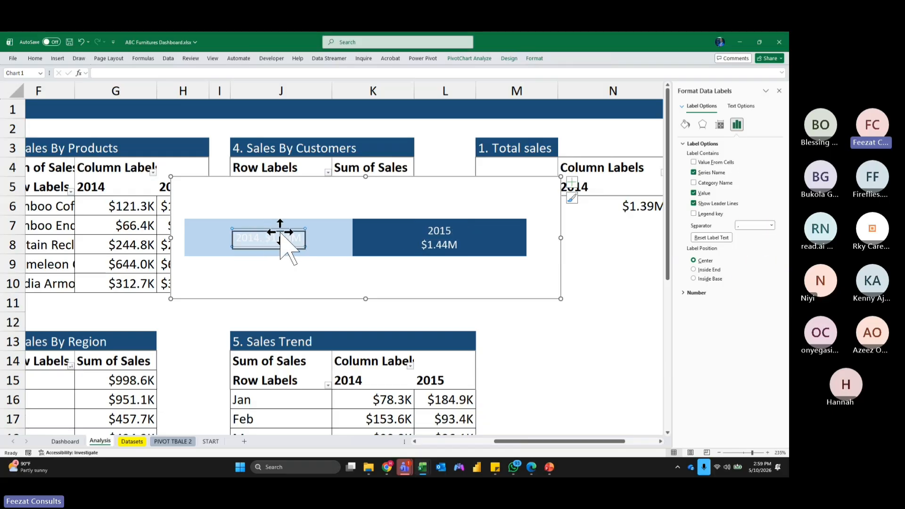
{"action": "left_click", "coordinate": [757, 226]}
{"action": "left_click", "coordinate": [772, 225]}
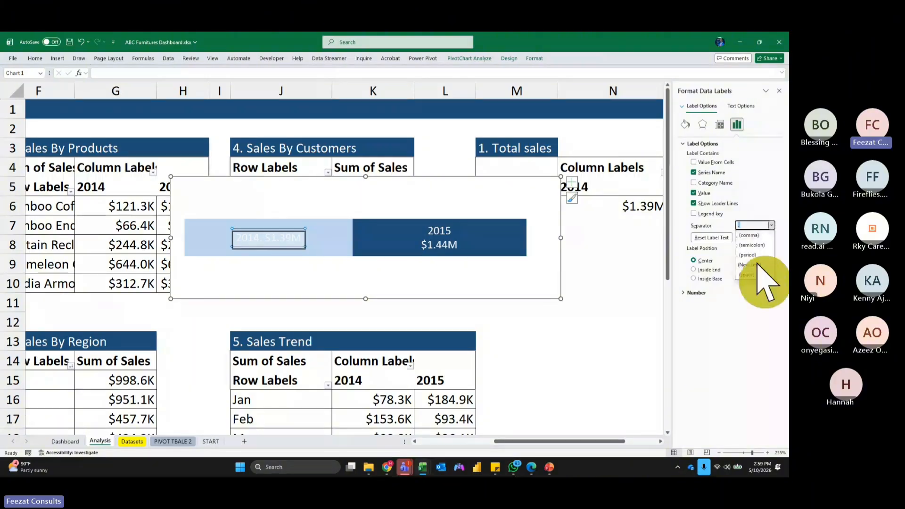
{"action": "left_click", "coordinate": [761, 277]}
{"action": "left_click", "coordinate": [629, 305]}
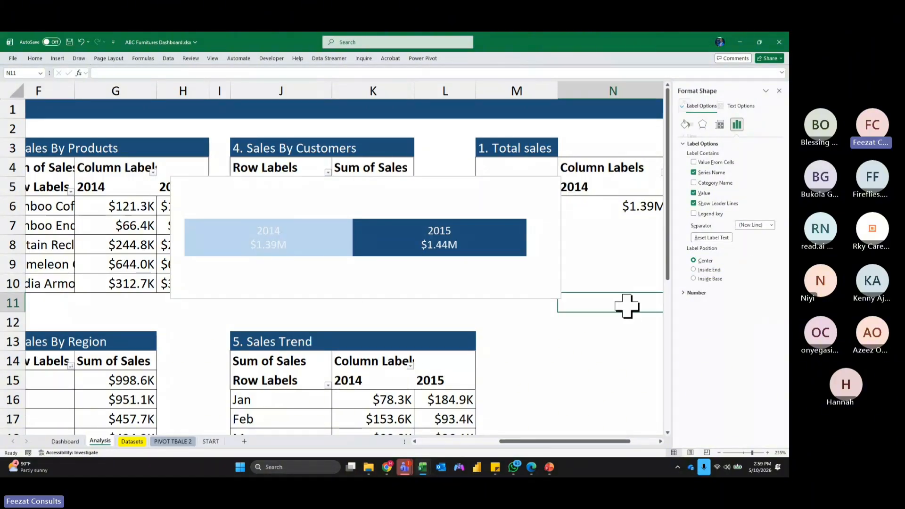
Move the stacked bar chart from the Analysis sheet to the Dashboard sheet and position it over the first KPI card.
{"action": "left_click", "coordinate": [531, 297]}
{"action": "key", "text": "Delete"}
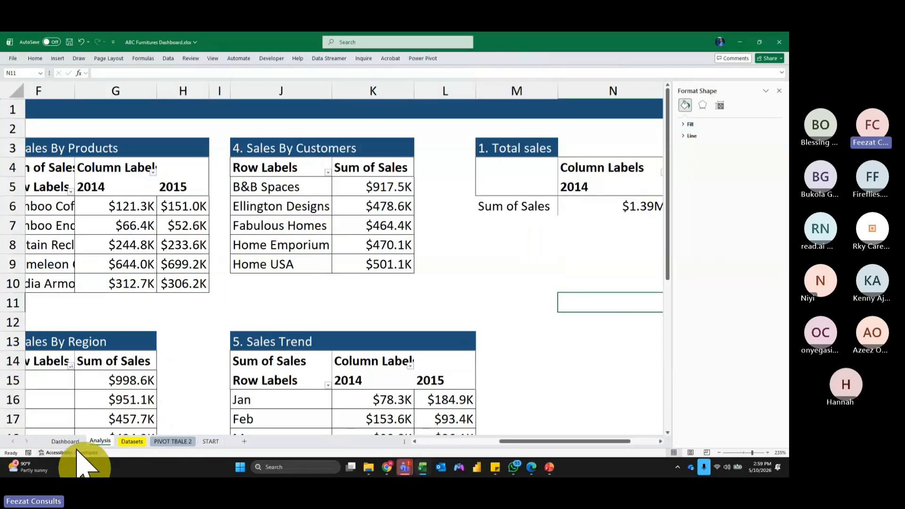
{"action": "left_click", "coordinate": [65, 441]}
{"action": "left_click", "coordinate": [243, 266]}
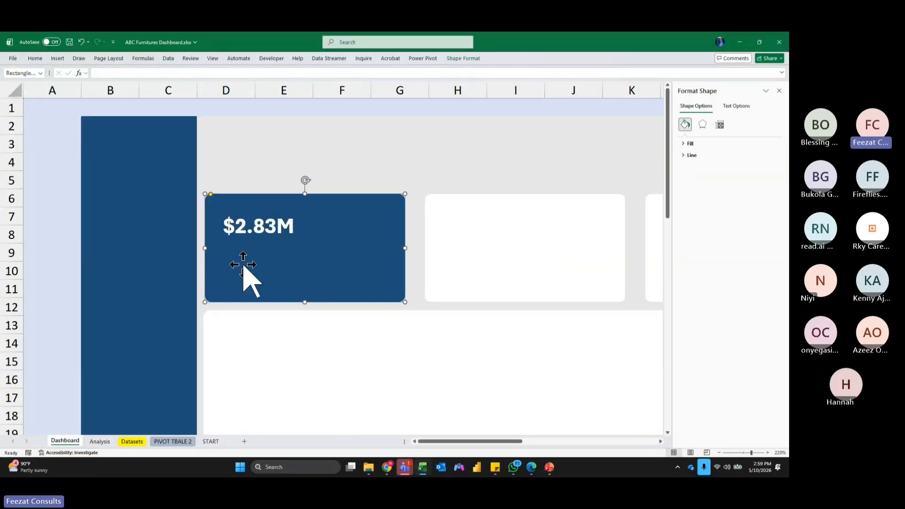
{"action": "key", "text": "ctrl+v"}
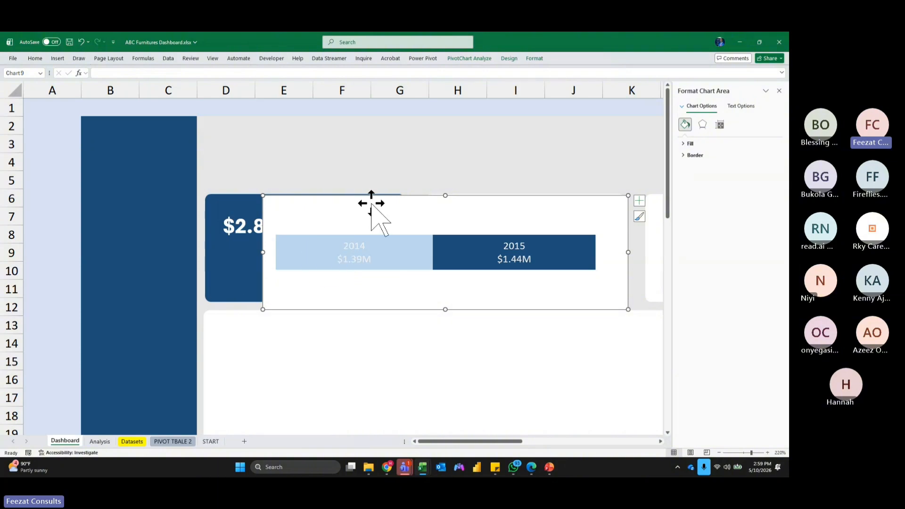
{"action": "left_click_drag", "start_coordinate": [372, 198], "coordinate": [330, 216]}
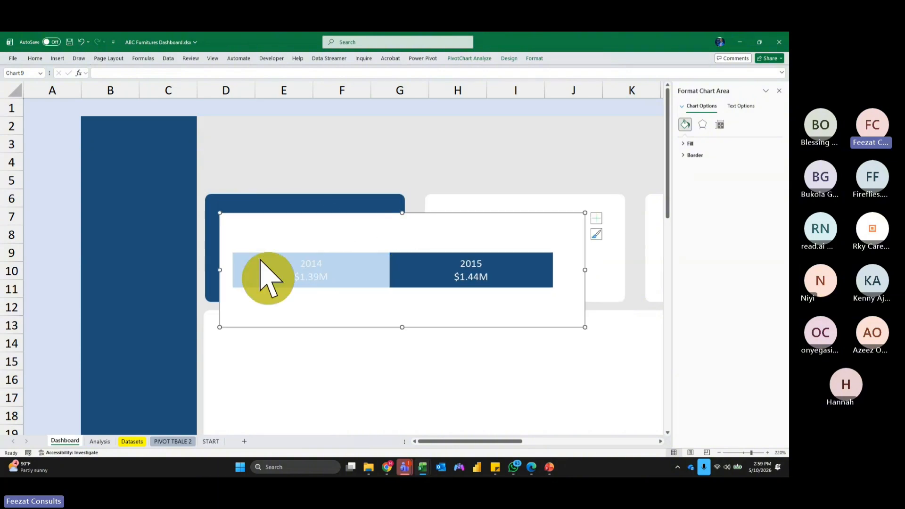
Remove the fill and outline of the stacked bar chart's area over the first KPI card.
{"action": "left_click", "coordinate": [301, 258]}
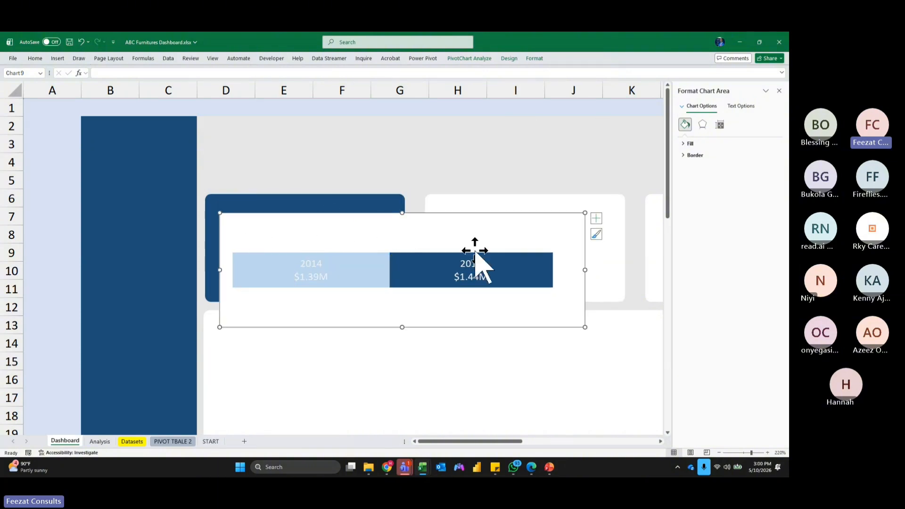
{"action": "left_click", "coordinate": [779, 90]}
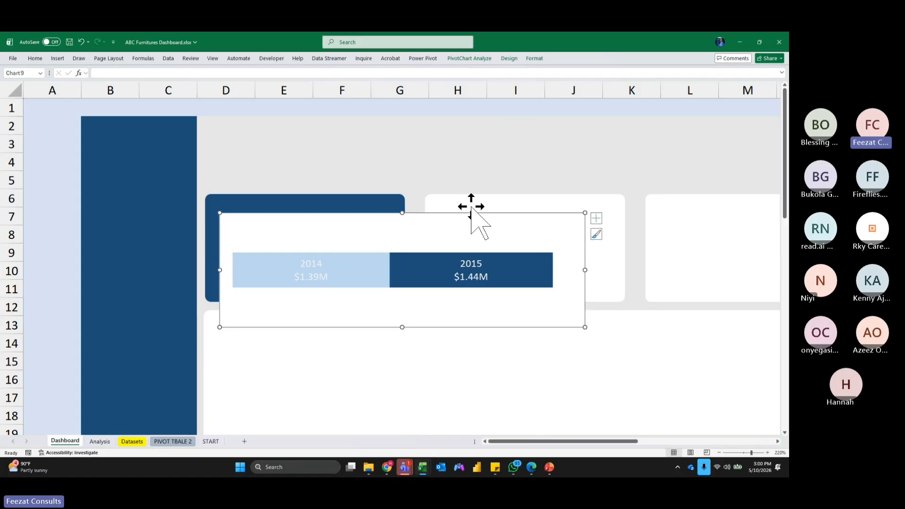
{"action": "left_click", "coordinate": [534, 59]}
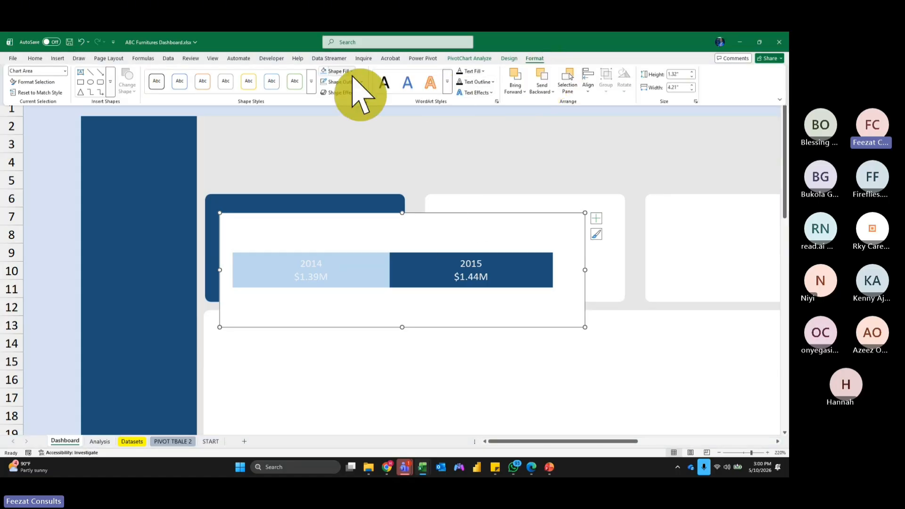
{"action": "left_click", "coordinate": [351, 71]}
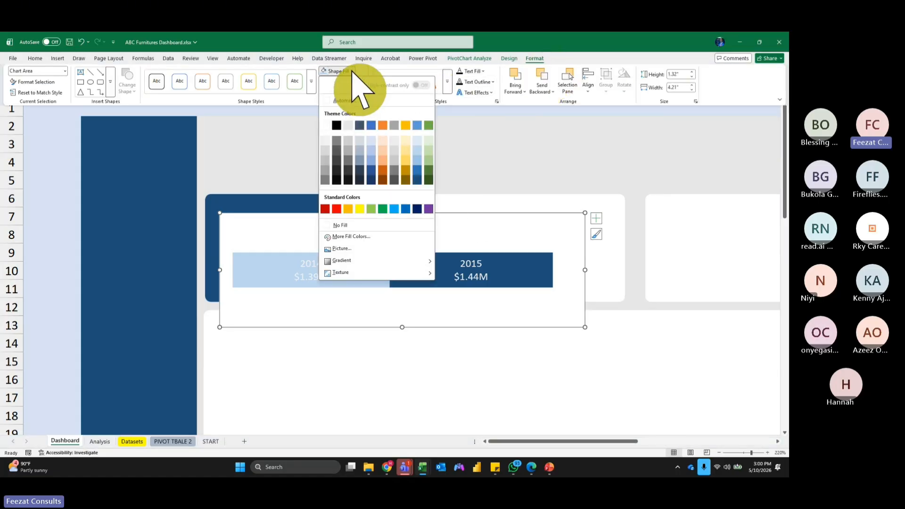
{"action": "left_click", "coordinate": [357, 226]}
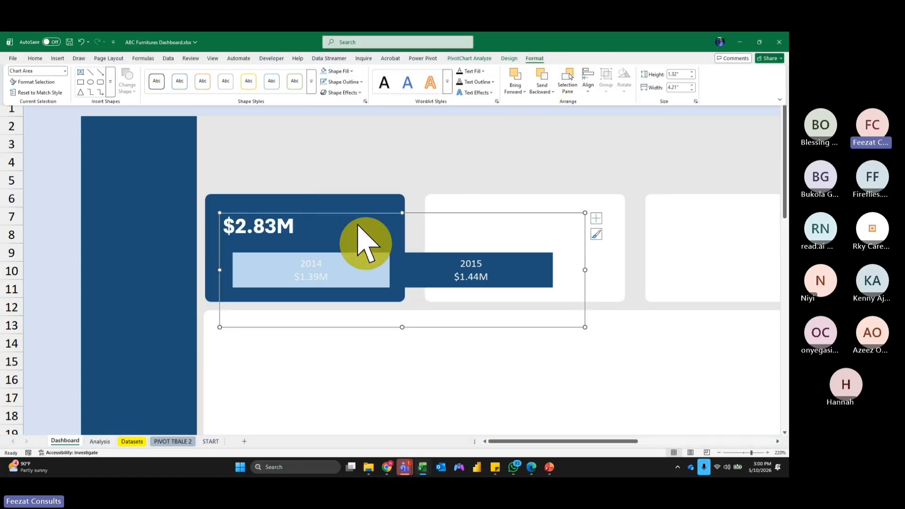
{"action": "left_click", "coordinate": [361, 83]}
{"action": "left_click", "coordinate": [367, 239]}
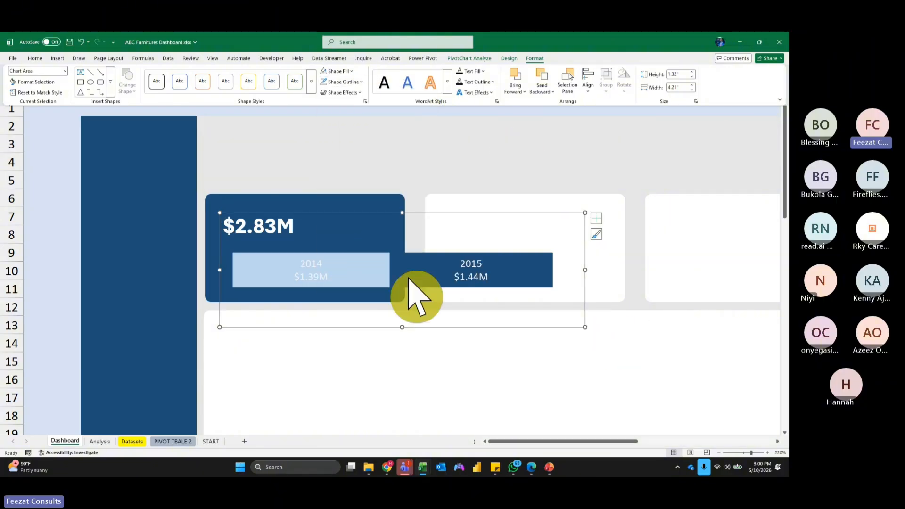
{"action": "left_click", "coordinate": [287, 212]}
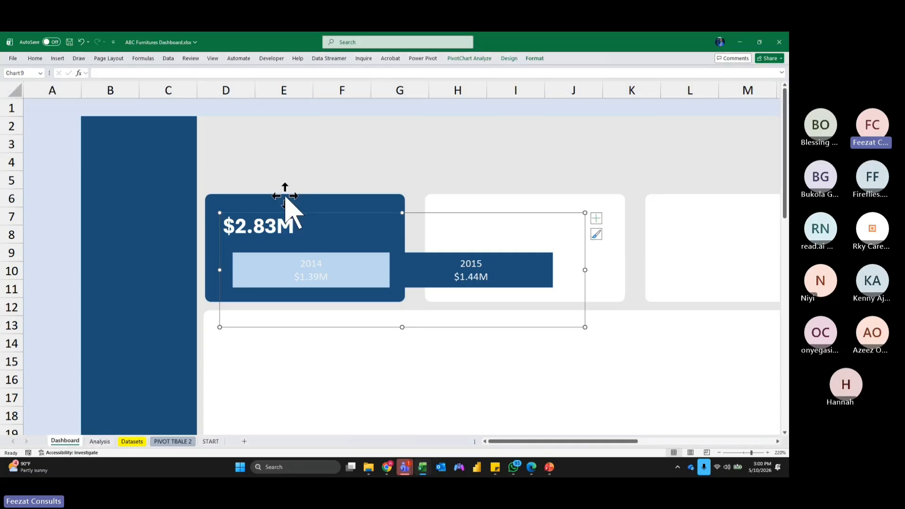
Recolor the 2015 bar of the stacked bar chart with a darker shade of the blue theme color.
{"action": "left_click", "coordinate": [518, 266]}
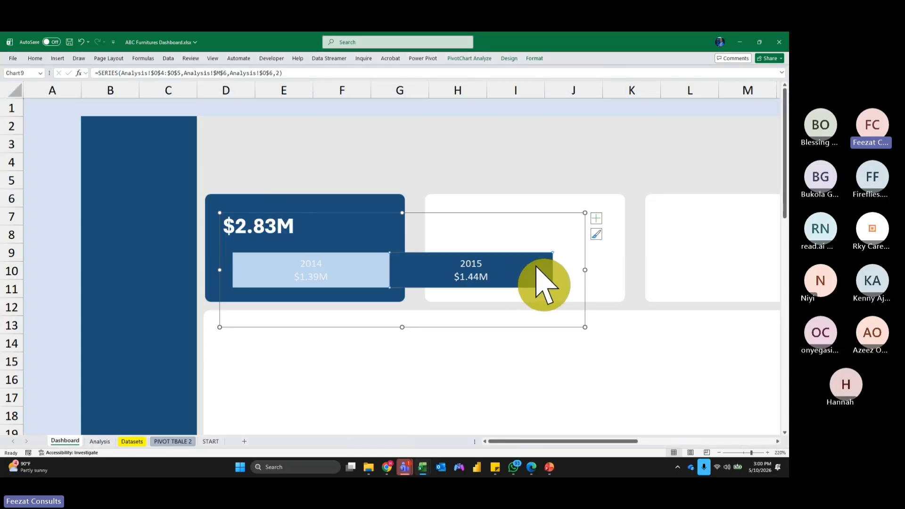
{"action": "left_click", "coordinate": [535, 57]}
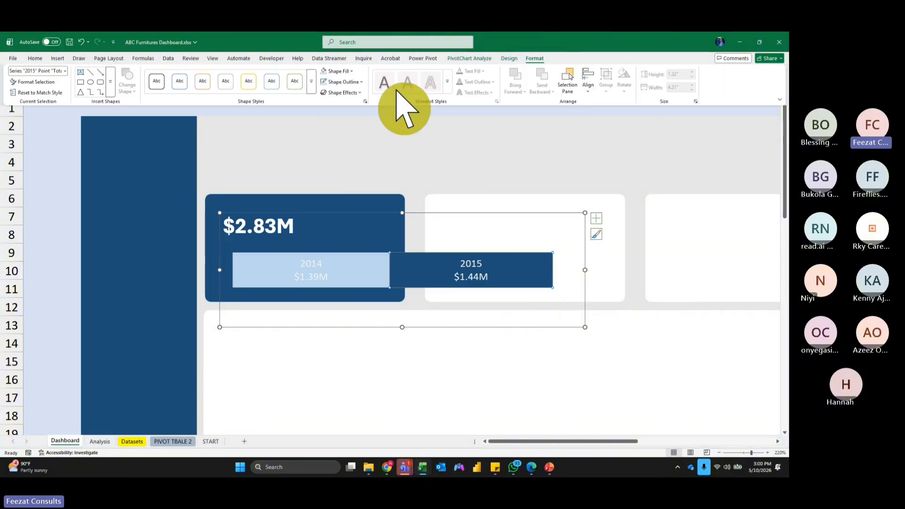
{"action": "left_click", "coordinate": [353, 70]}
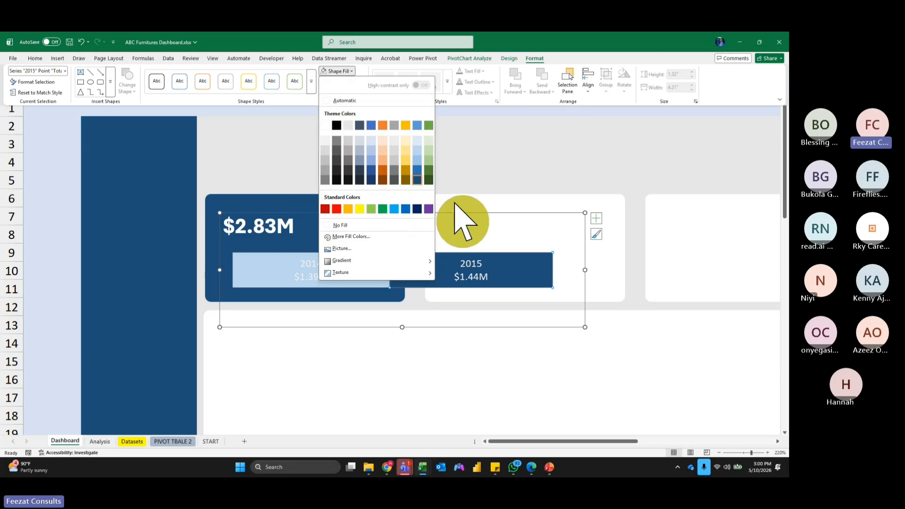
{"action": "left_click", "coordinate": [418, 170]}
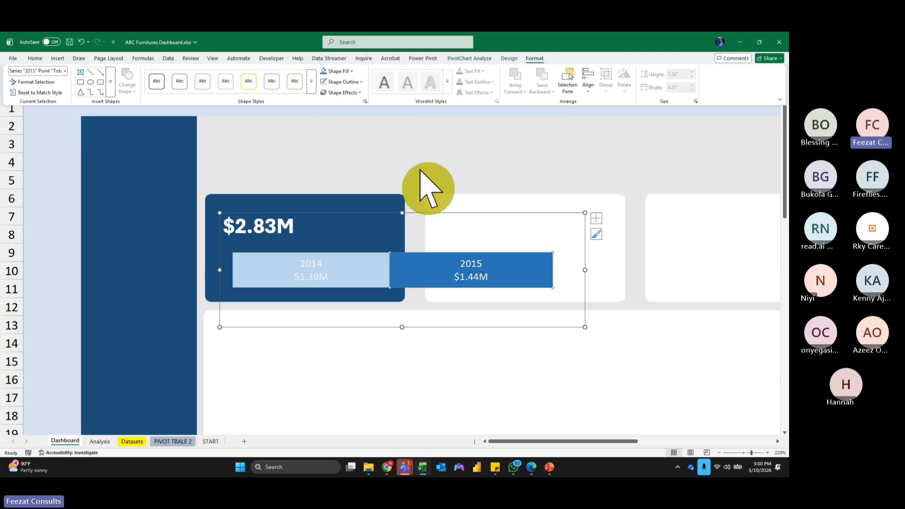
{"action": "left_click", "coordinate": [351, 71]}
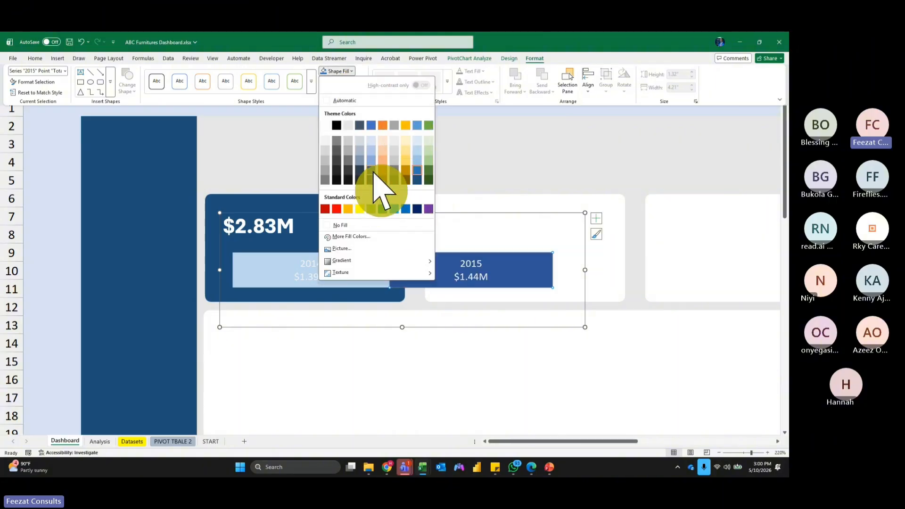
{"action": "left_click", "coordinate": [373, 172]}
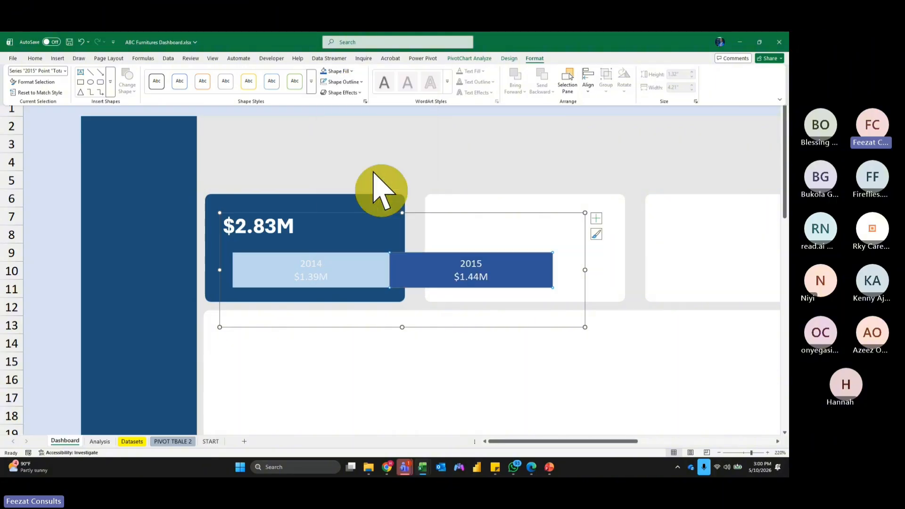
Shrink the stacked bar chart and position it in the lower half of the first KPI card, beneath the $2.83M text.
{"action": "left_click", "coordinate": [220, 326]}
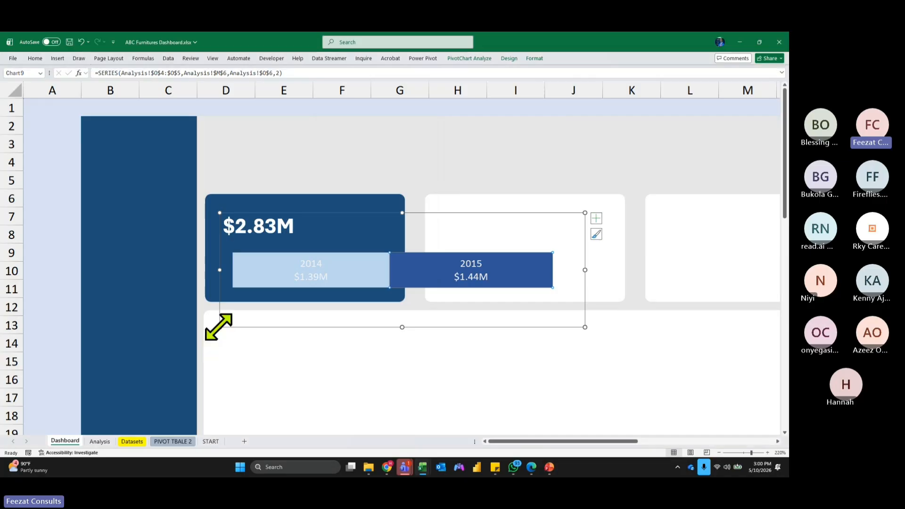
{"action": "left_click_drag", "start_coordinate": [219, 326], "coordinate": [304, 287]}
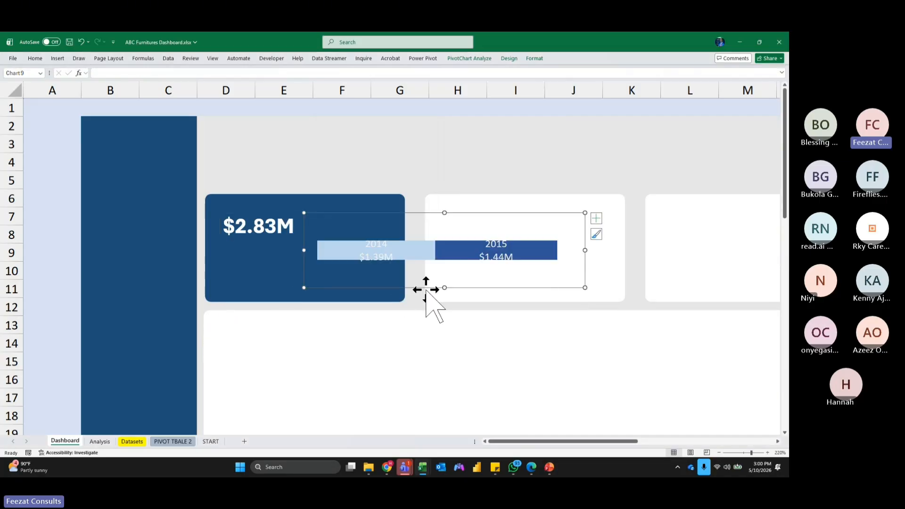
{"action": "left_click_drag", "start_coordinate": [428, 284], "coordinate": [348, 295]}
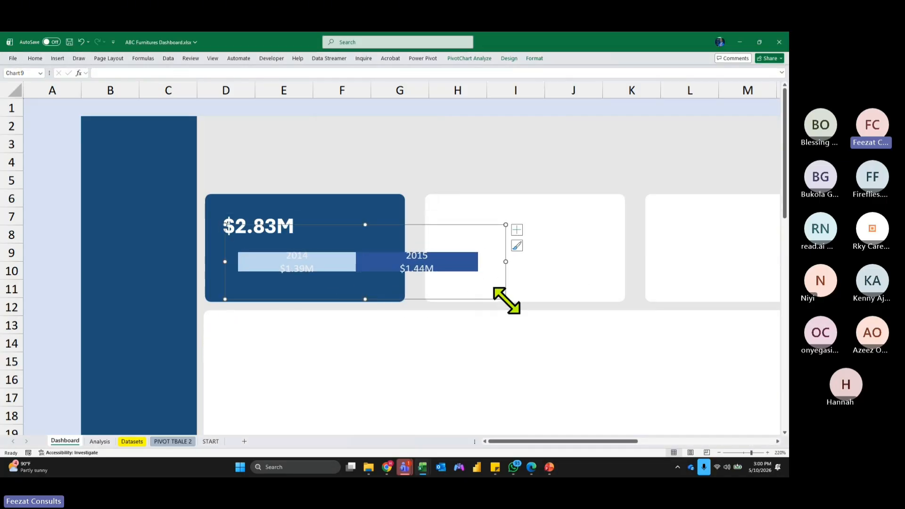
{"action": "left_click_drag", "start_coordinate": [506, 299], "coordinate": [410, 309]}
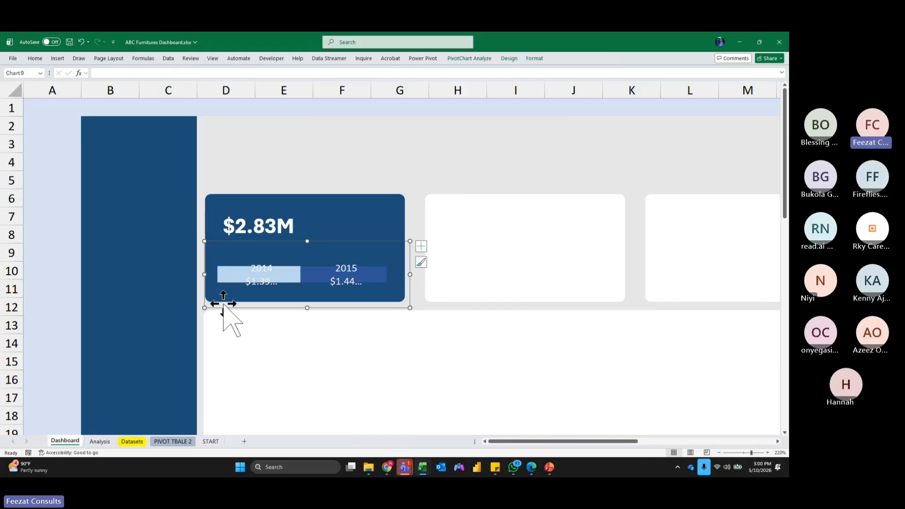
{"action": "left_click_drag", "start_coordinate": [203, 308], "coordinate": [199, 308]}
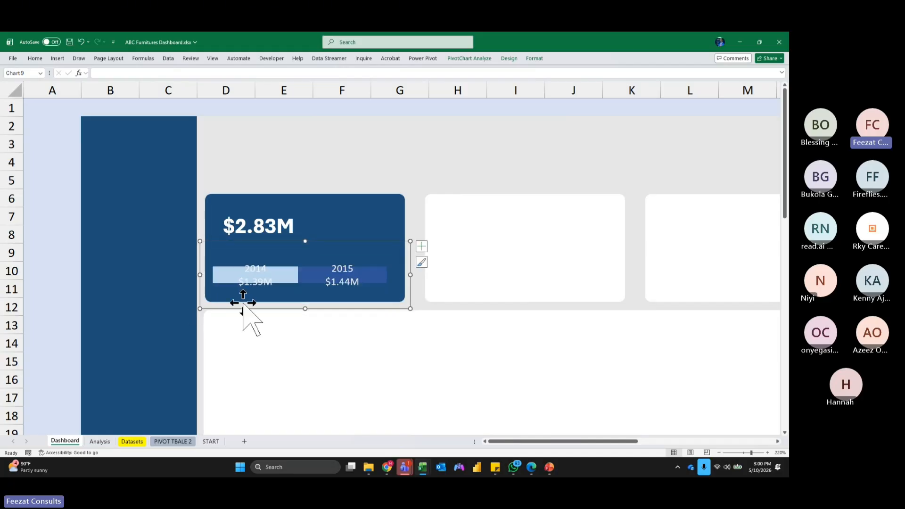
Set the font size of the 2014 and 2015 data labels to 5.
{"action": "left_click", "coordinate": [252, 269]}
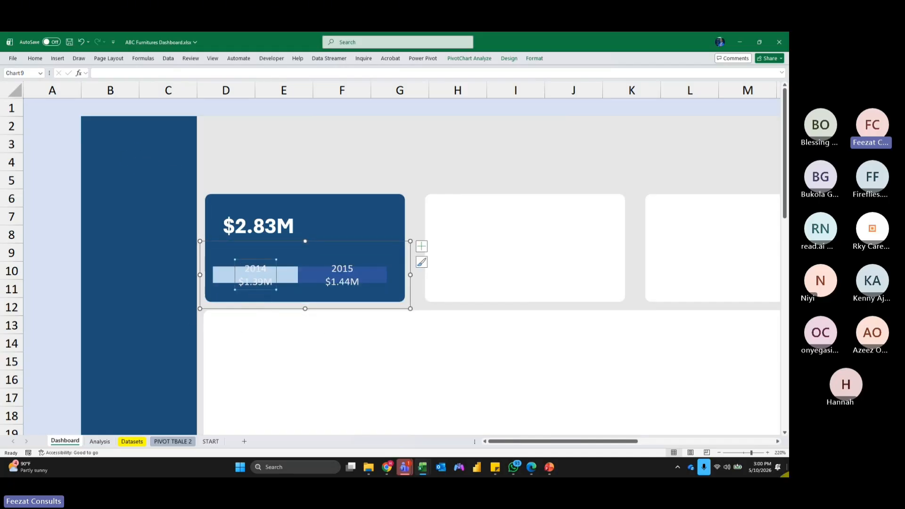
{"action": "left_click", "coordinate": [35, 58]}
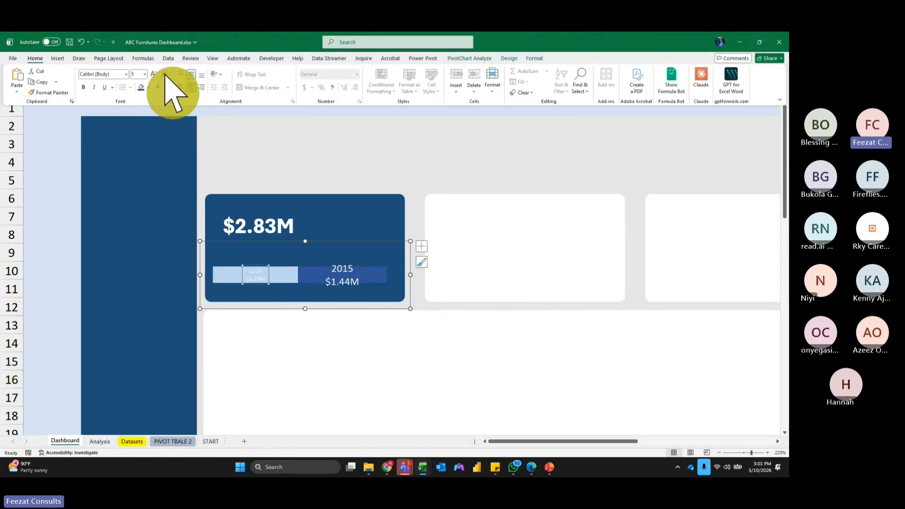
{"action": "left_click", "coordinate": [341, 275]}
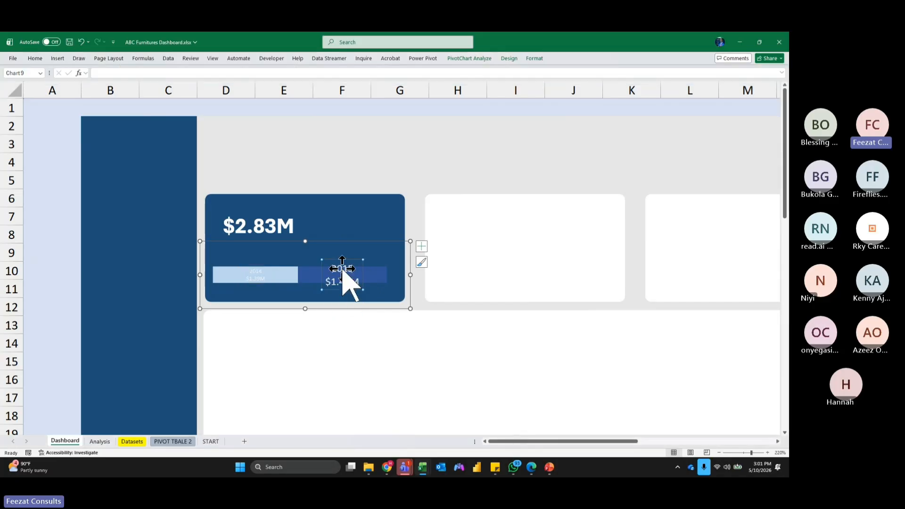
{"action": "left_click", "coordinate": [346, 278]}
{"action": "left_click", "coordinate": [34, 58]}
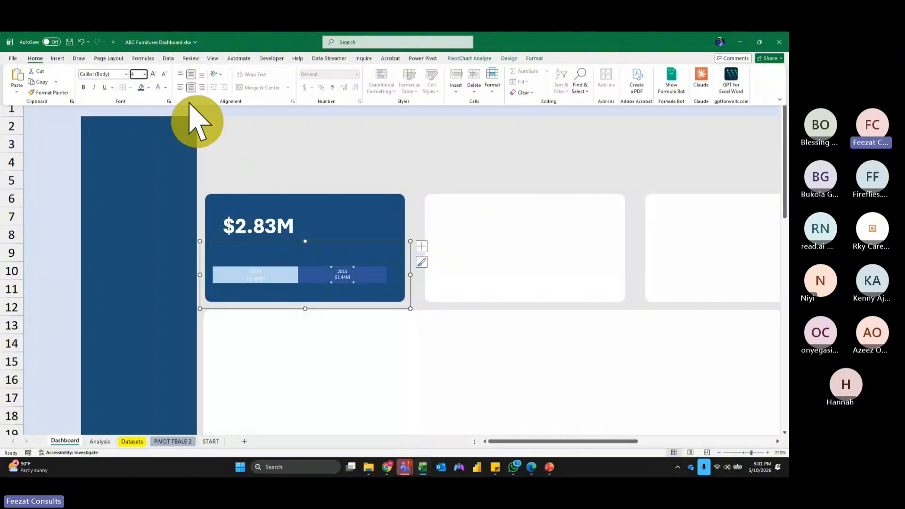
{"action": "key", "text": "Return"}
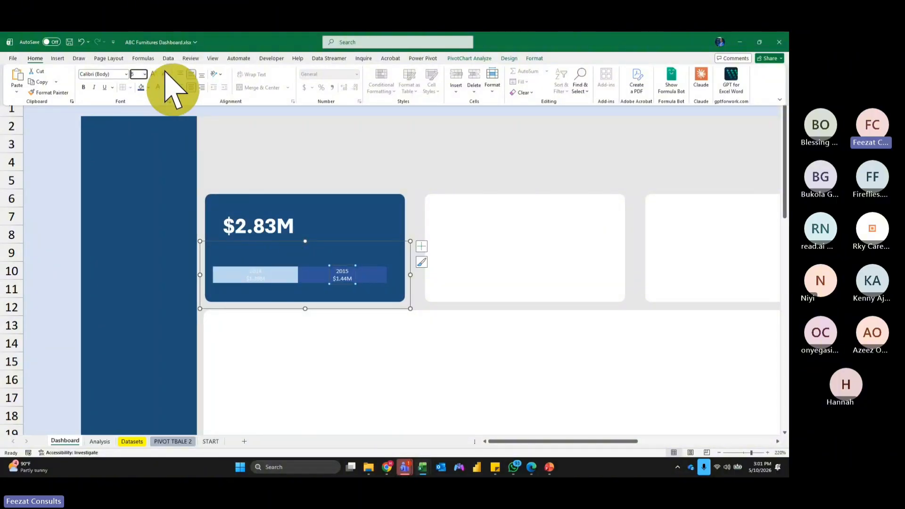
{"action": "left_click", "coordinate": [165, 73]}
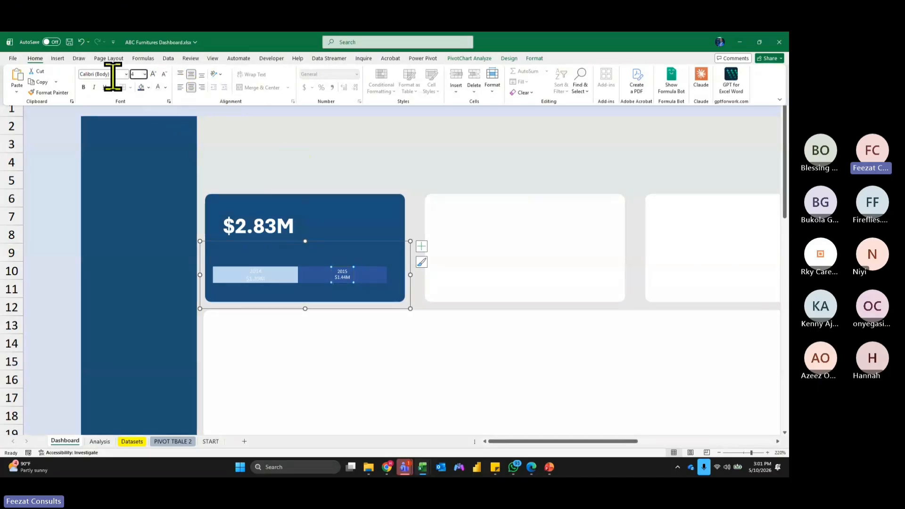
{"action": "left_click", "coordinate": [255, 275]}
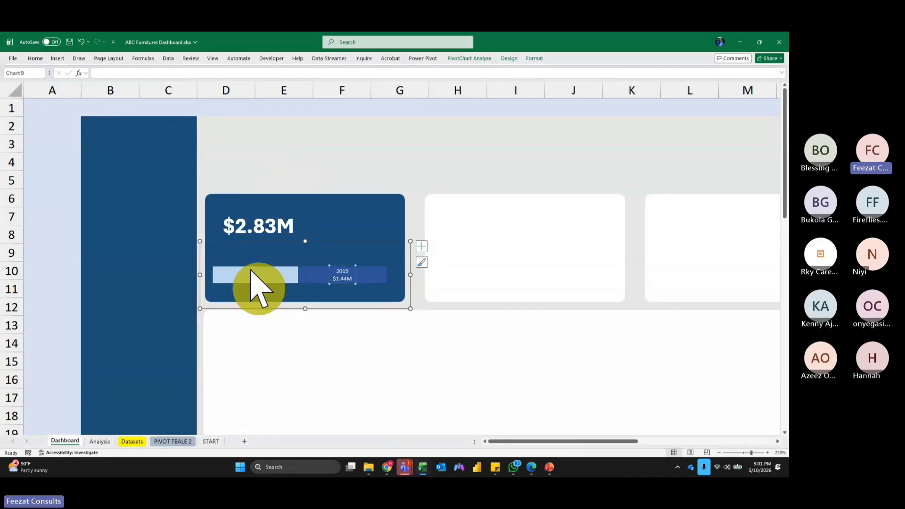
{"action": "left_click", "coordinate": [284, 293]}
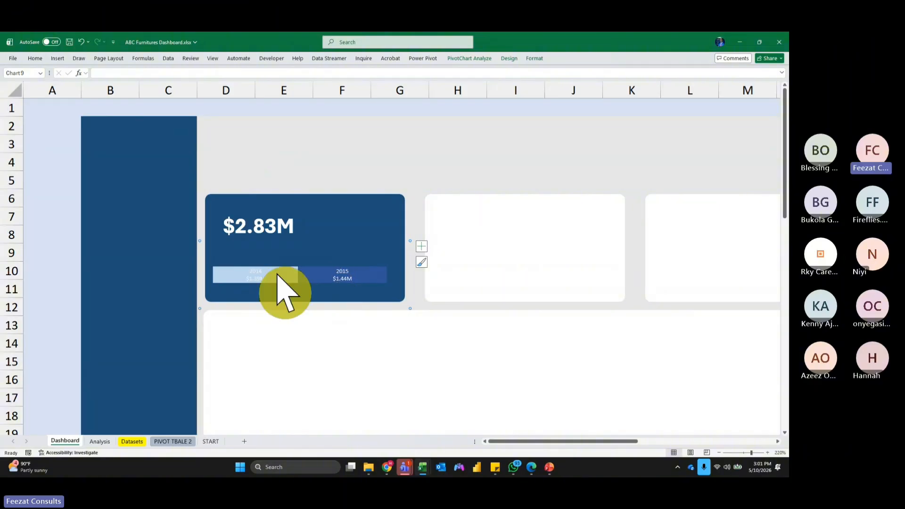
{"action": "left_click", "coordinate": [375, 289]}
{"action": "left_click", "coordinate": [440, 160]}
Change the font of the 2014 and 2015 data labels to Abadi.
{"action": "left_click", "coordinate": [260, 275]}
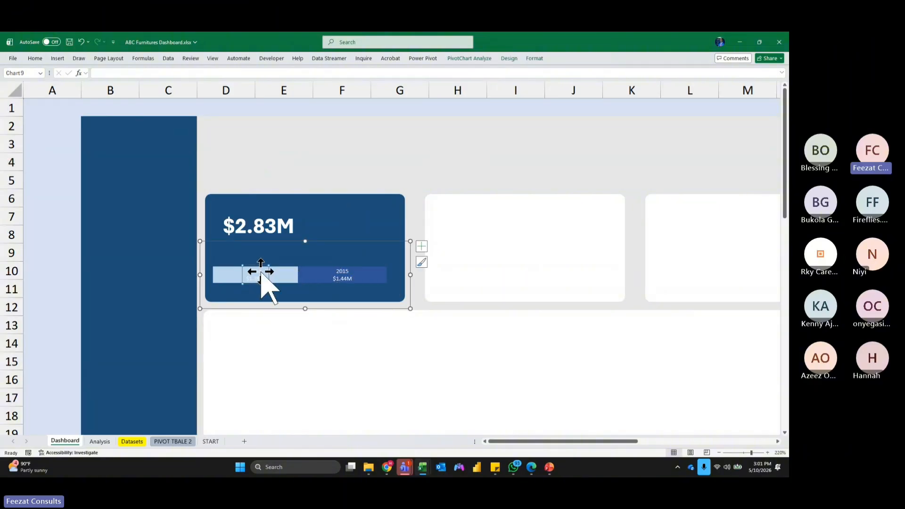
{"action": "left_click", "coordinate": [35, 58]}
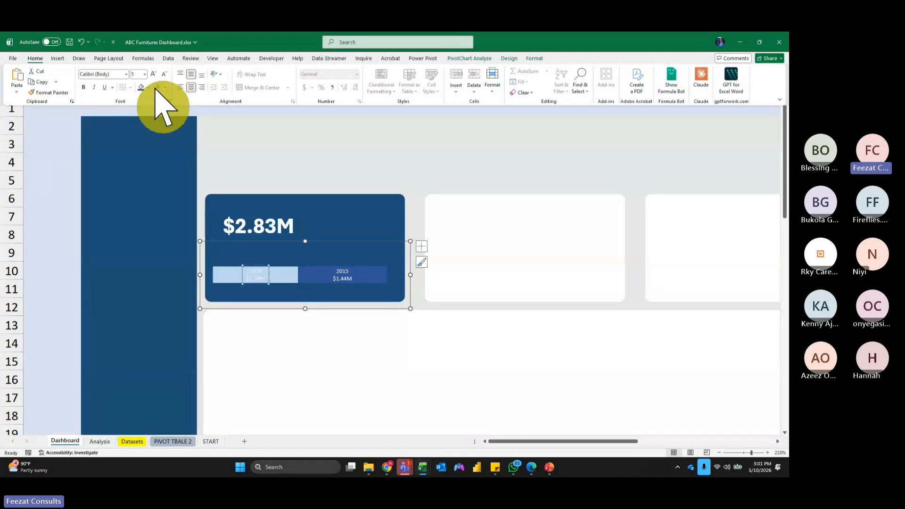
{"action": "left_click", "coordinate": [125, 74]}
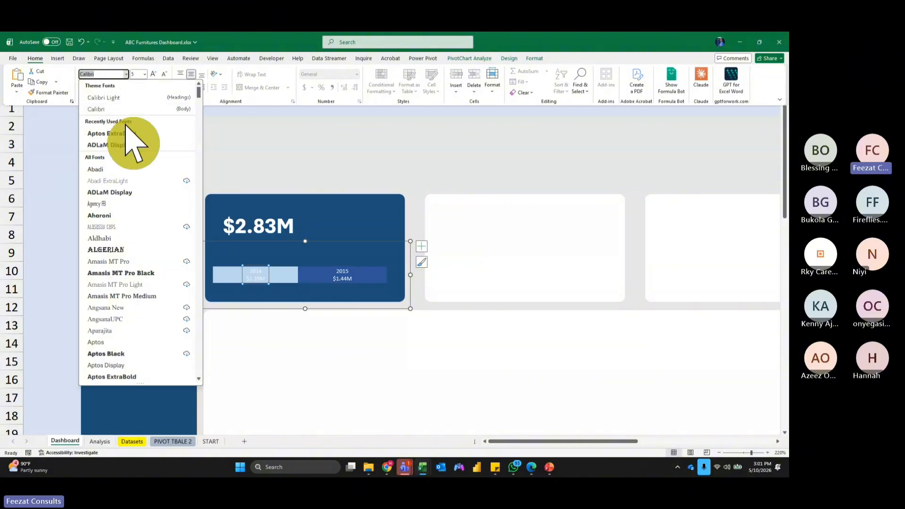
{"action": "left_click", "coordinate": [98, 170]}
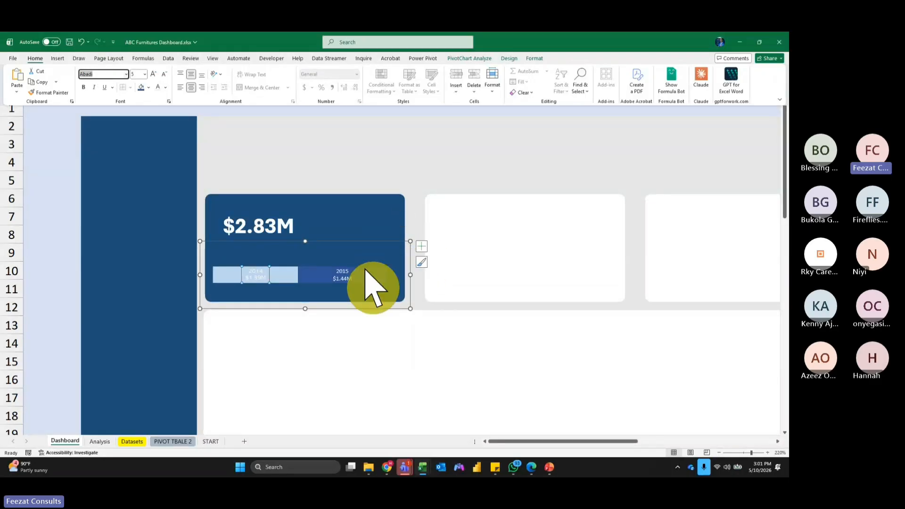
{"action": "left_click", "coordinate": [347, 279]}
{"action": "left_click", "coordinate": [346, 278]}
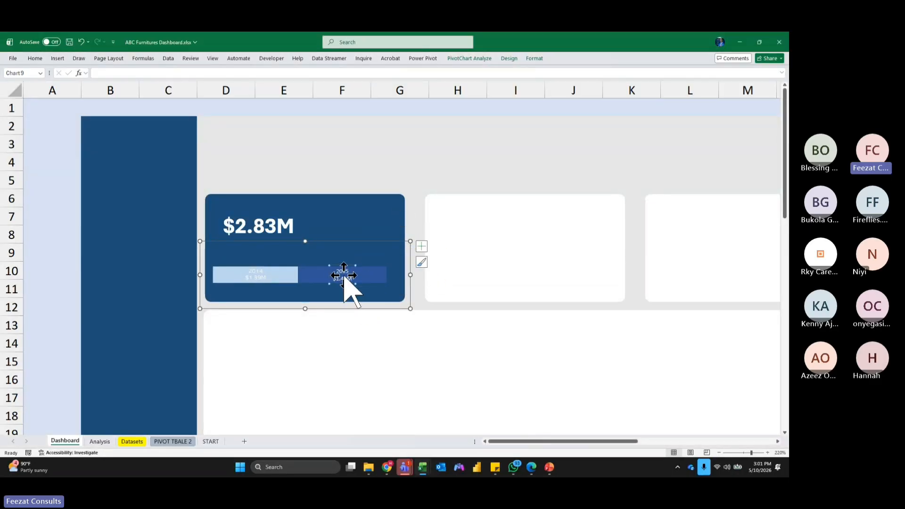
{"action": "left_click", "coordinate": [35, 58]}
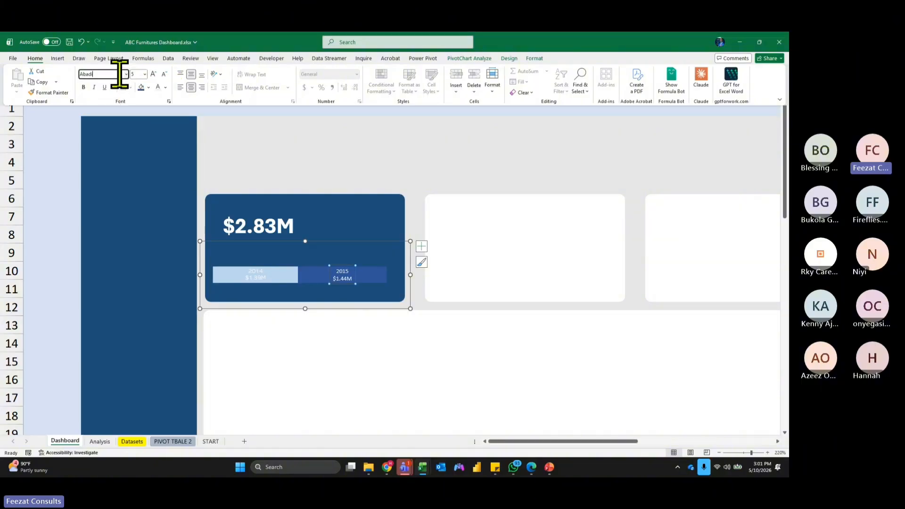
{"action": "key", "text": "Tab"}
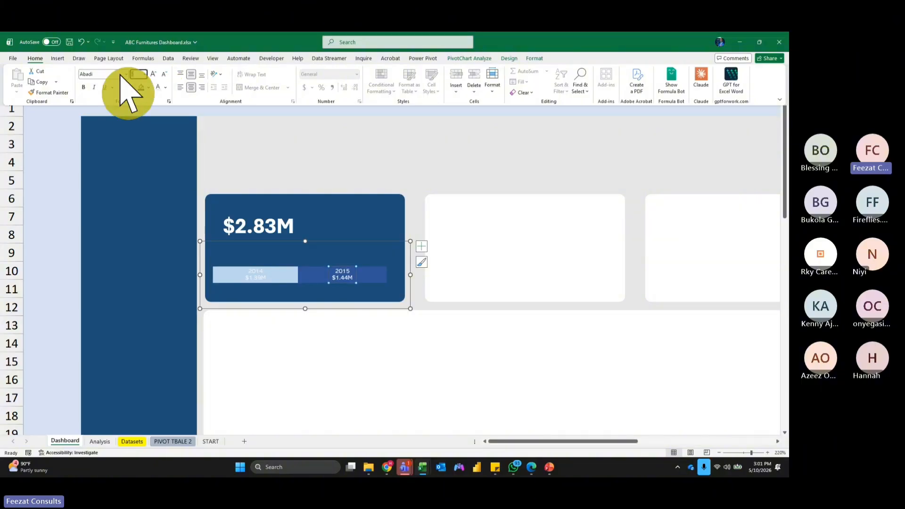
Make the 2014 and 2015 data labels of the stacked bar chart bold.
{"action": "left_click", "coordinate": [256, 278]}
{"action": "left_click", "coordinate": [325, 279]}
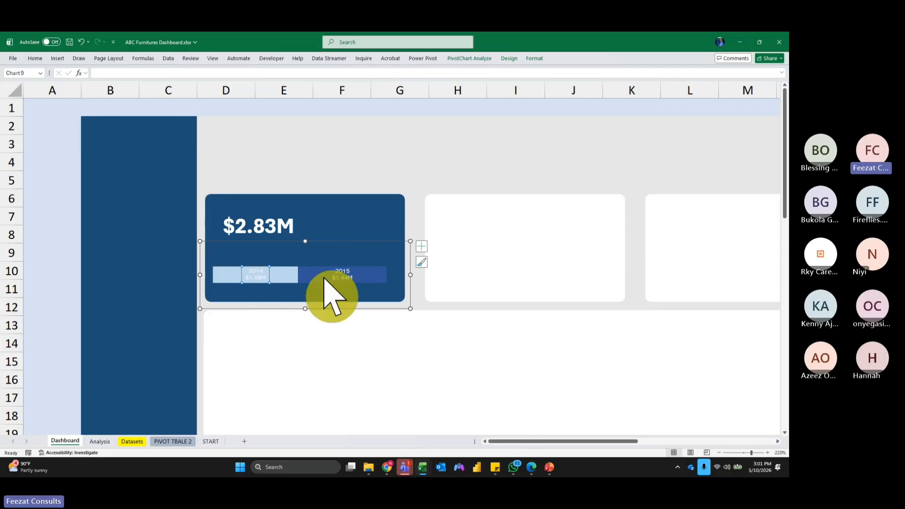
{"action": "left_click", "coordinate": [250, 271]}
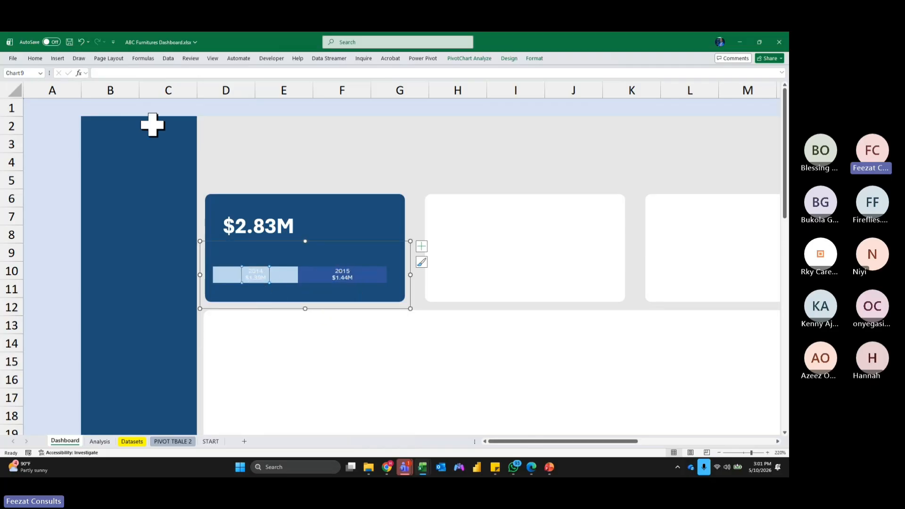
{"action": "left_click", "coordinate": [36, 58]}
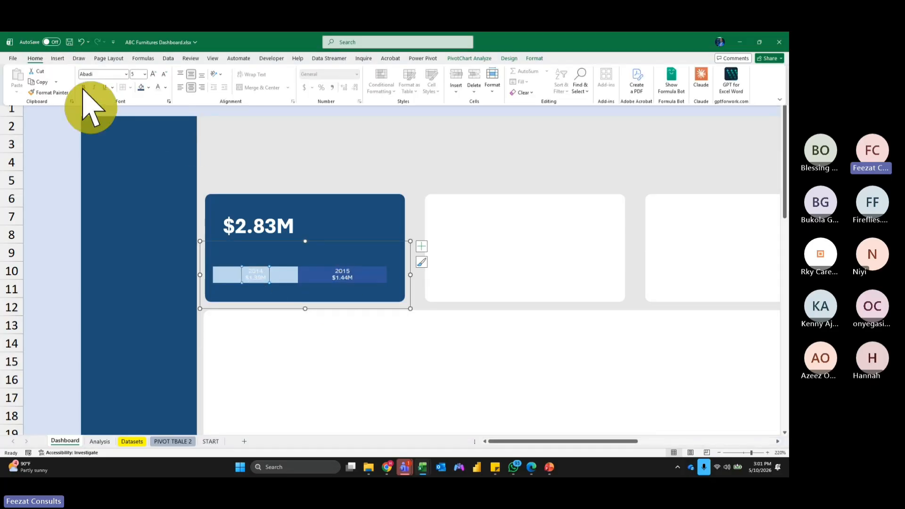
{"action": "left_click", "coordinate": [165, 87]}
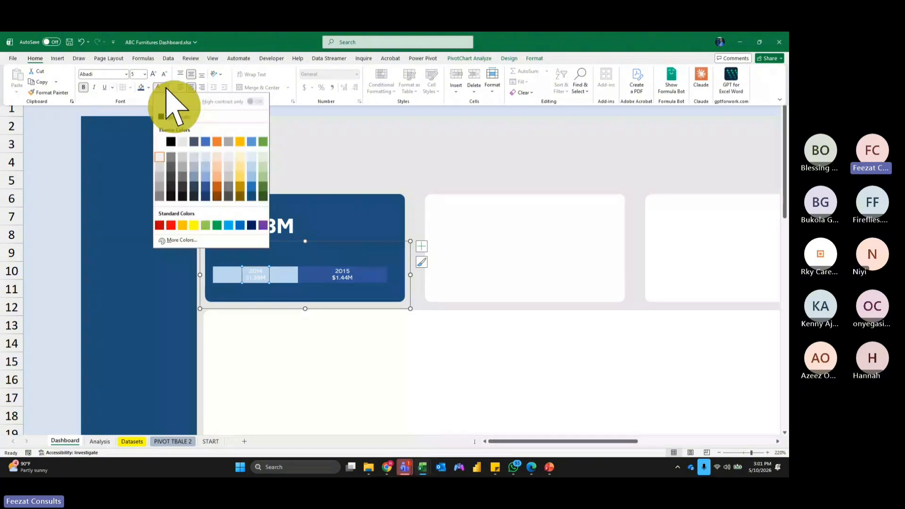
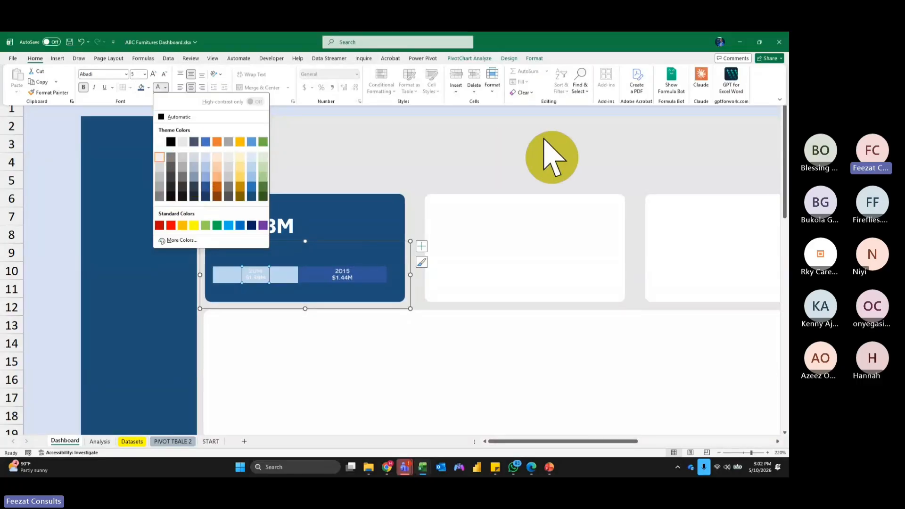
{"action": "left_click", "coordinate": [579, 141]}
{"action": "left_click", "coordinate": [580, 109]}
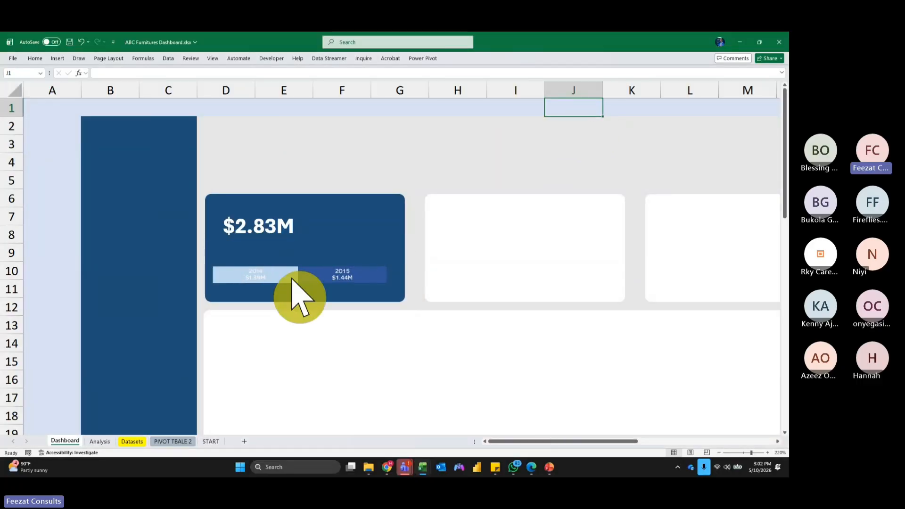
{"action": "left_click", "coordinate": [383, 282]}
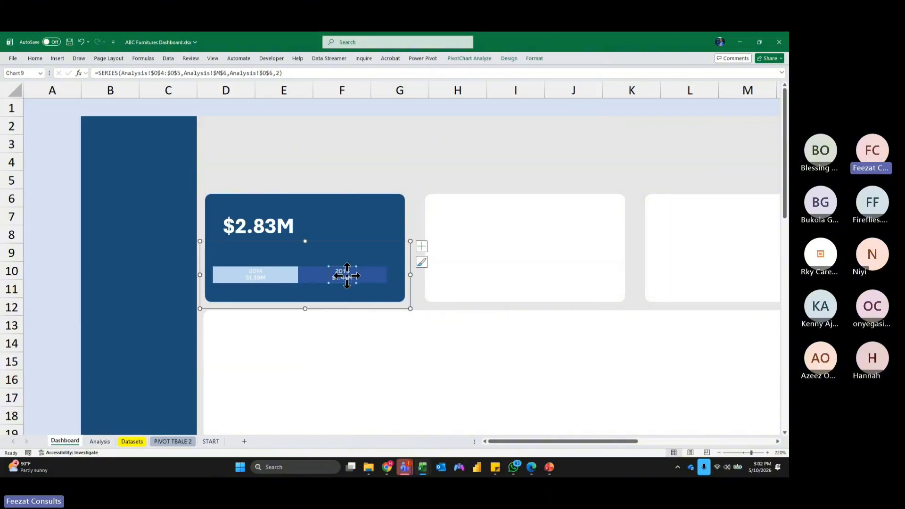
{"action": "left_click", "coordinate": [348, 277]}
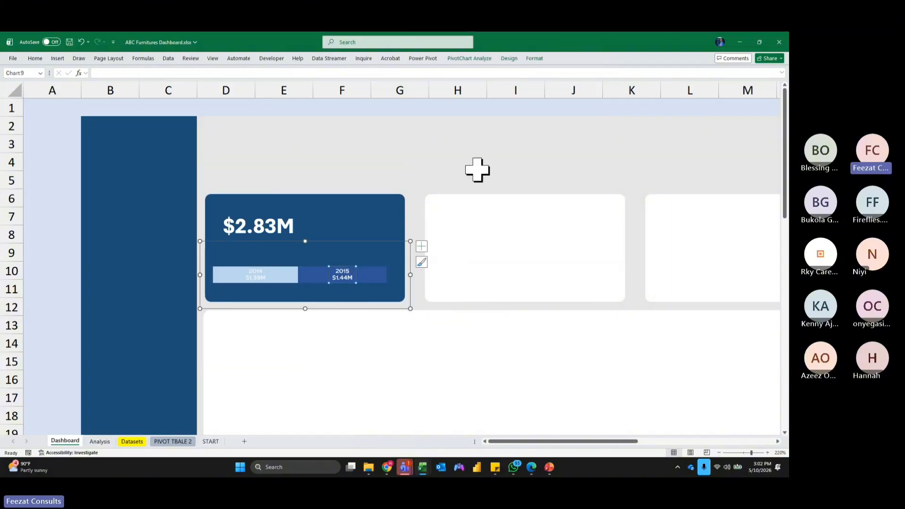
{"action": "left_click", "coordinate": [502, 127]}
Enlarge the stacked bar chart slightly and shift it down within the first KPI card.
{"action": "left_click", "coordinate": [369, 254]}
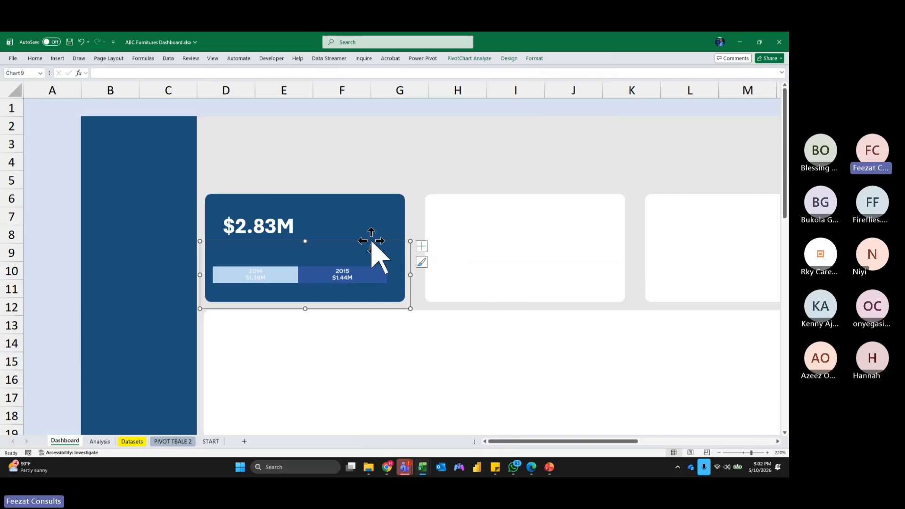
{"action": "left_click_drag", "start_coordinate": [410, 240], "coordinate": [418, 232]}
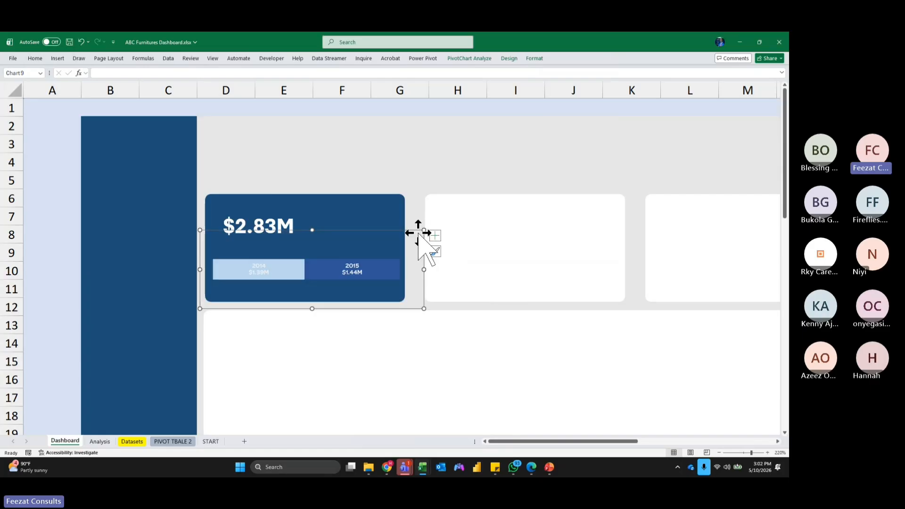
{"action": "left_click_drag", "start_coordinate": [340, 307], "coordinate": [340, 316]}
{"action": "left_click", "coordinate": [490, 143]}
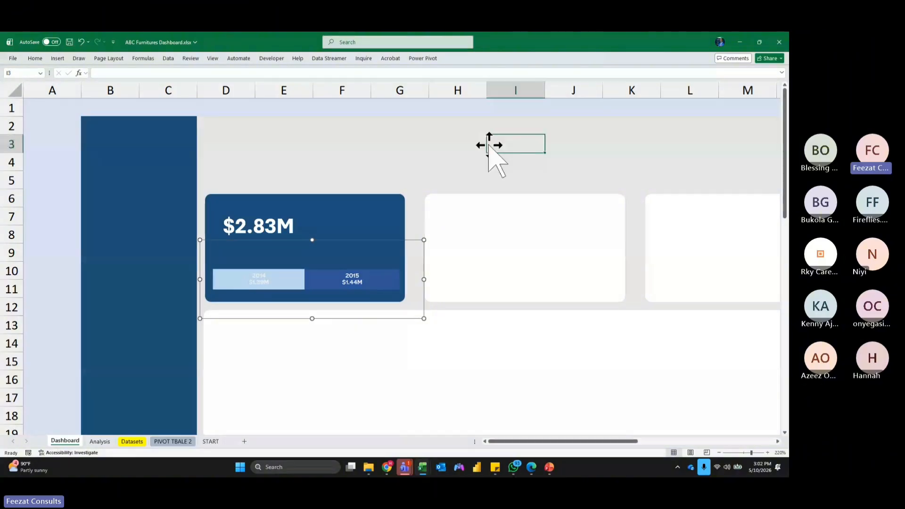
Enlarge the $2.83M text box with font size 24 and nudge it slightly lower in the first KPI card.
{"action": "left_click", "coordinate": [281, 239]}
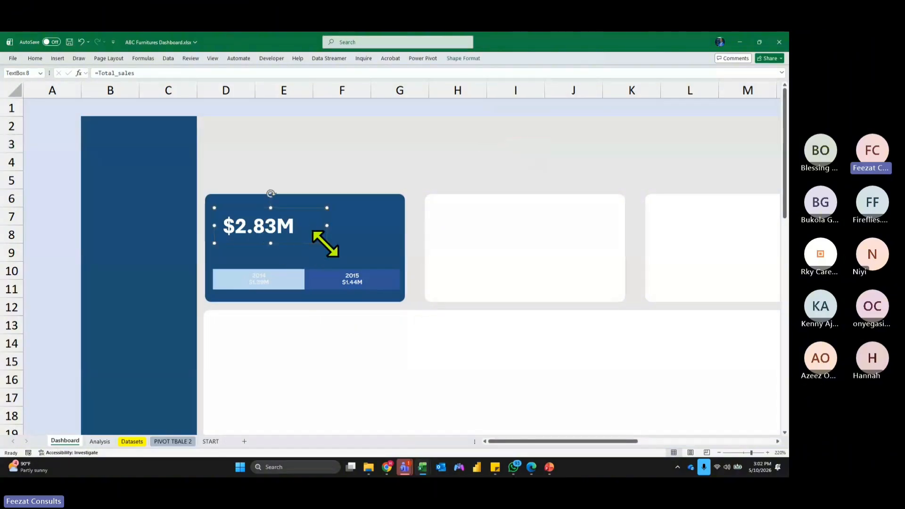
{"action": "left_click_drag", "start_coordinate": [326, 243], "coordinate": [340, 255]}
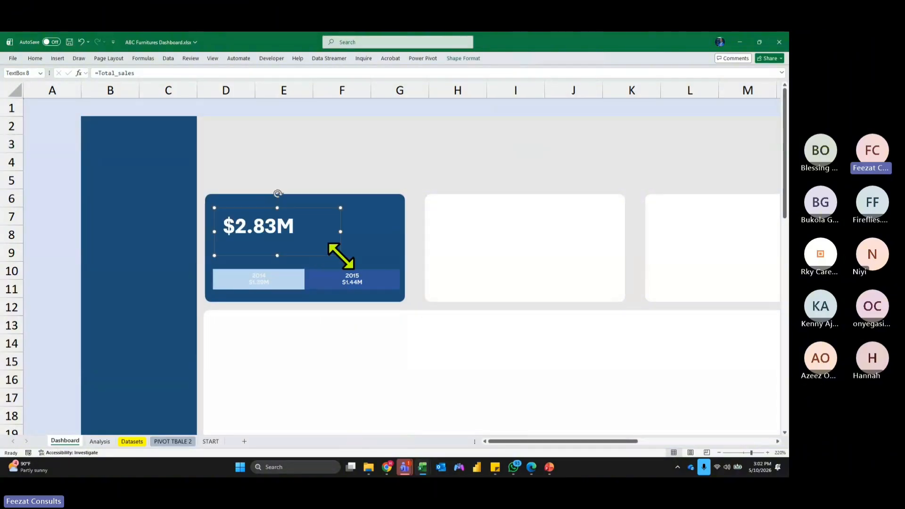
{"action": "left_click", "coordinate": [36, 59]}
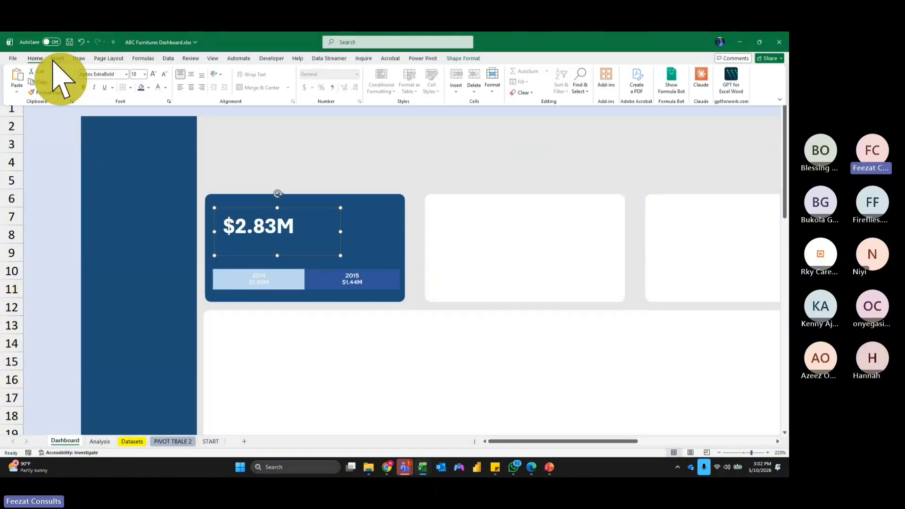
{"action": "left_click", "coordinate": [155, 74]}
{"action": "left_click", "coordinate": [155, 74]}
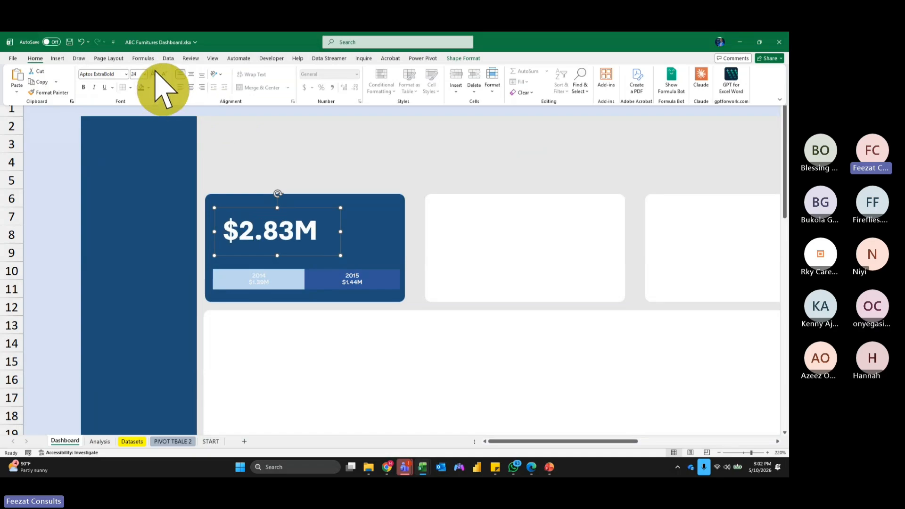
{"action": "left_click", "coordinate": [398, 138]}
{"action": "left_click", "coordinate": [391, 140]}
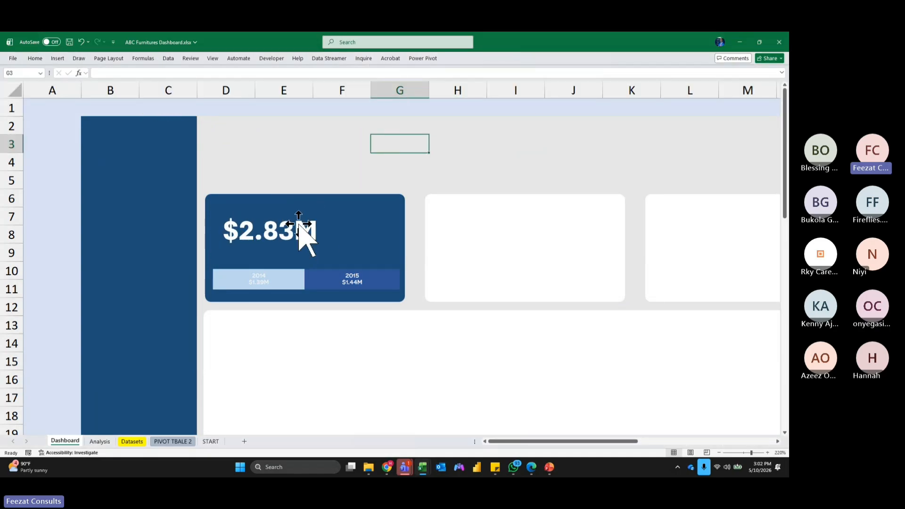
{"action": "left_click_drag", "start_coordinate": [299, 223], "coordinate": [300, 229]}
{"action": "left_click", "coordinate": [446, 141]}
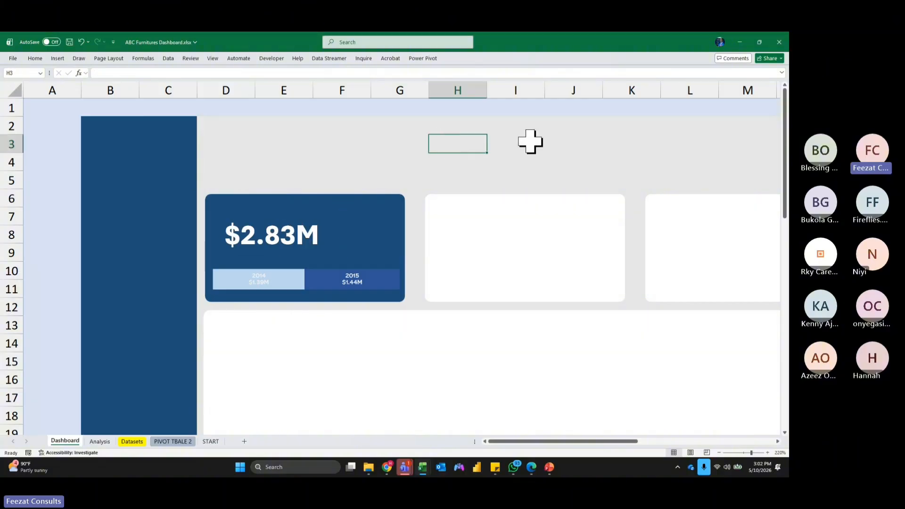
Add a text box reading "Revenue YTD" above the $2.83M figure in the first KPI card, tall enough for its text.
{"action": "scroll", "coordinate": [530, 141], "scroll_direction": "down", "scroll_amount": 1}
{"action": "scroll", "coordinate": [531, 142], "scroll_direction": "down", "scroll_amount": 2}
{"action": "scroll", "coordinate": [531, 141], "scroll_direction": "down", "scroll_amount": 3}
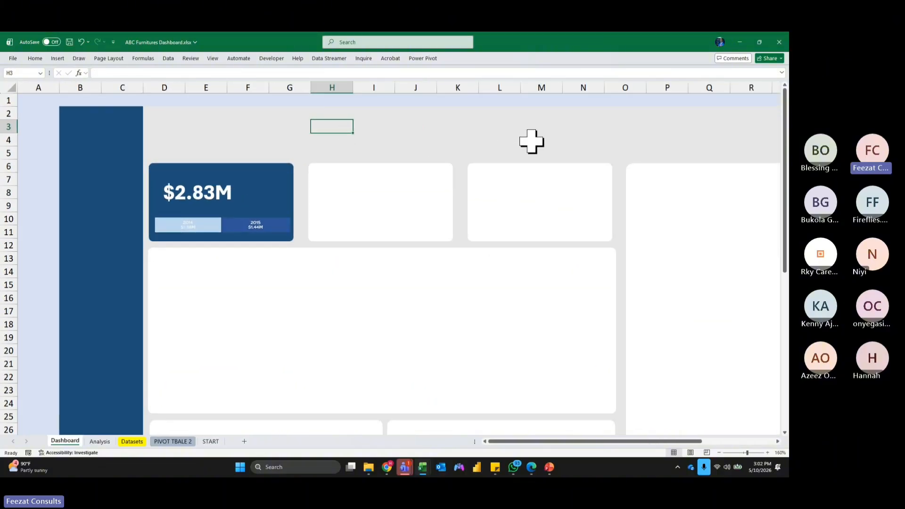
{"action": "scroll", "coordinate": [531, 141], "scroll_direction": "down", "scroll_amount": 1}
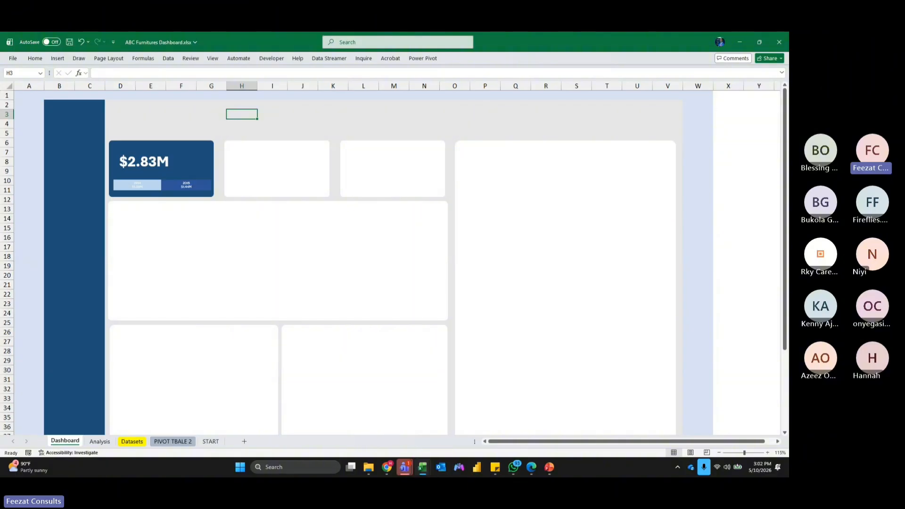
{"action": "scroll", "coordinate": [268, 121], "scroll_direction": "up", "scroll_amount": 3}
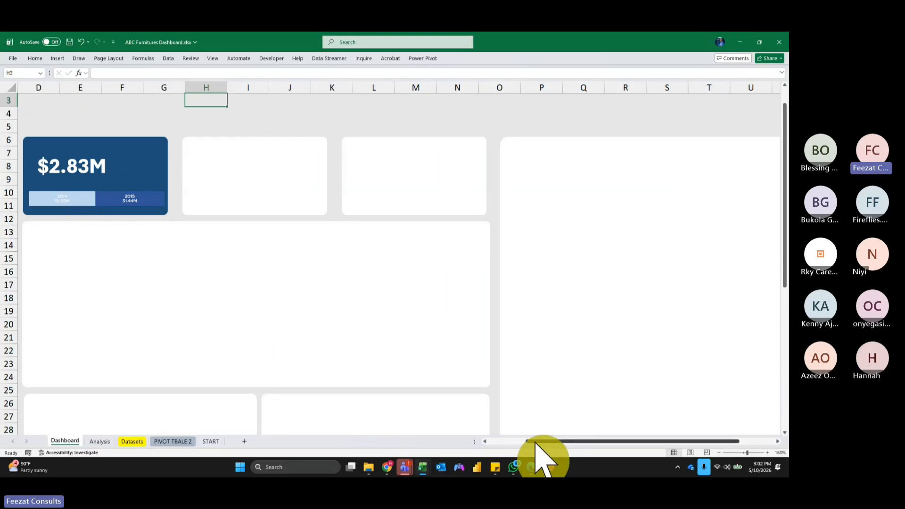
{"action": "left_click_drag", "start_coordinate": [536, 442], "coordinate": [481, 450]}
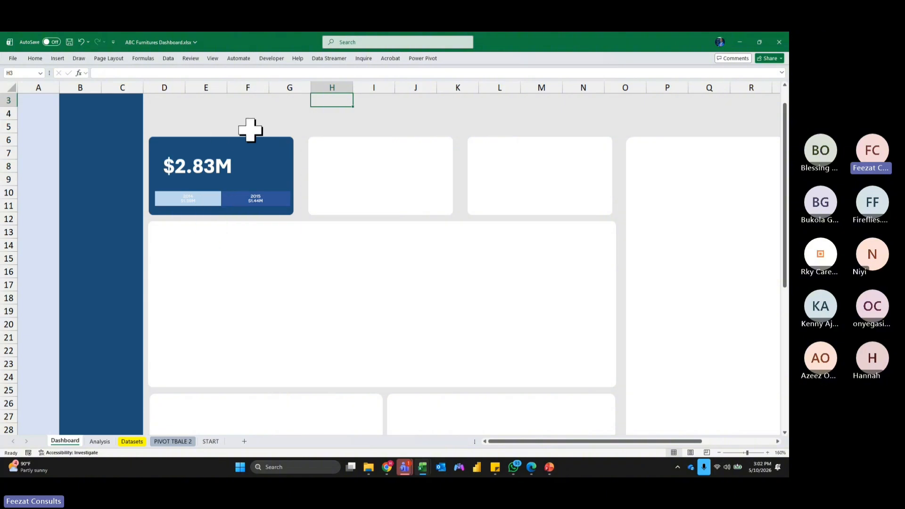
{"action": "left_click", "coordinate": [58, 59]}
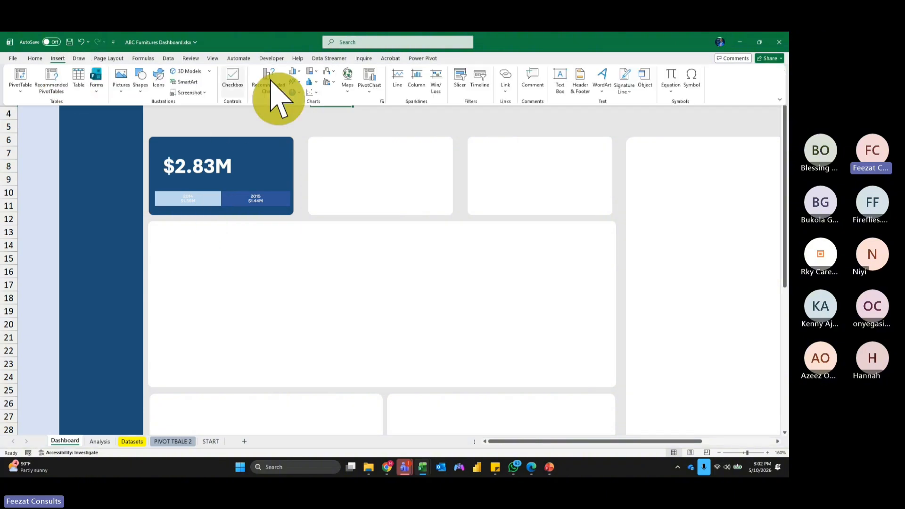
{"action": "left_click", "coordinate": [559, 77]}
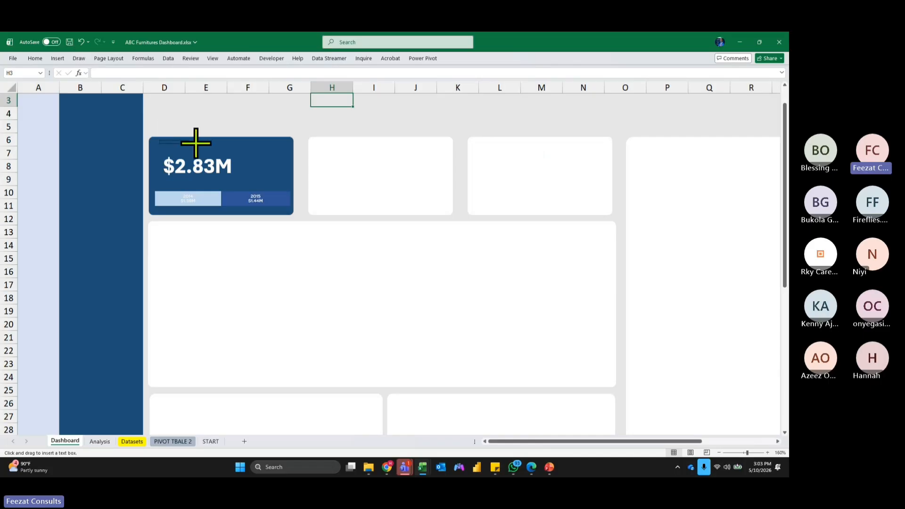
{"action": "left_click_drag", "start_coordinate": [196, 143], "coordinate": [229, 151]}
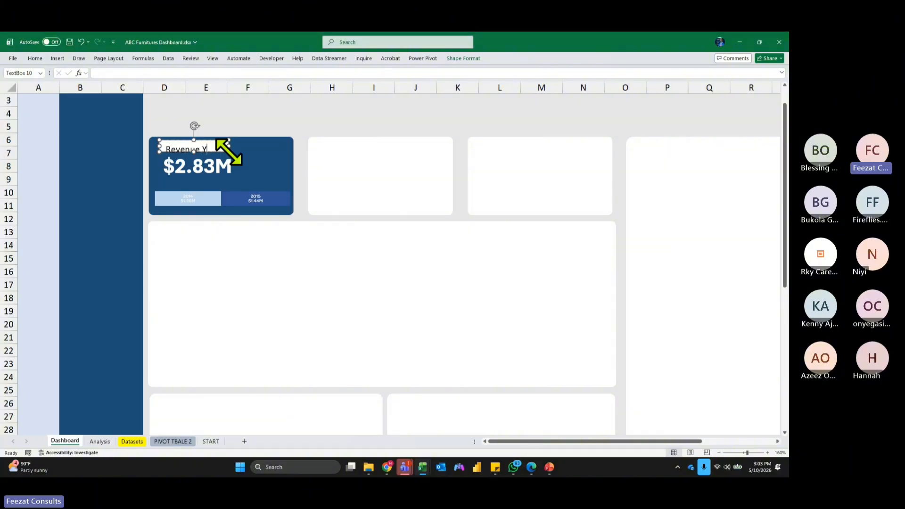
{"action": "left_click_drag", "start_coordinate": [194, 151], "coordinate": [197, 158]}
Format the "Revenue YTD" text in Abadi, size 10.5, with a very light font color.
{"action": "triple_click", "coordinate": [197, 148]}
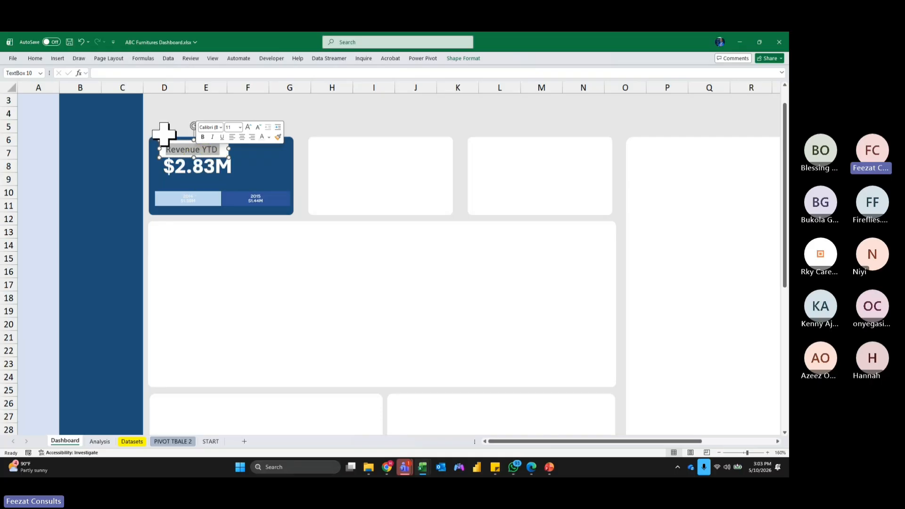
{"action": "left_click", "coordinate": [36, 58]}
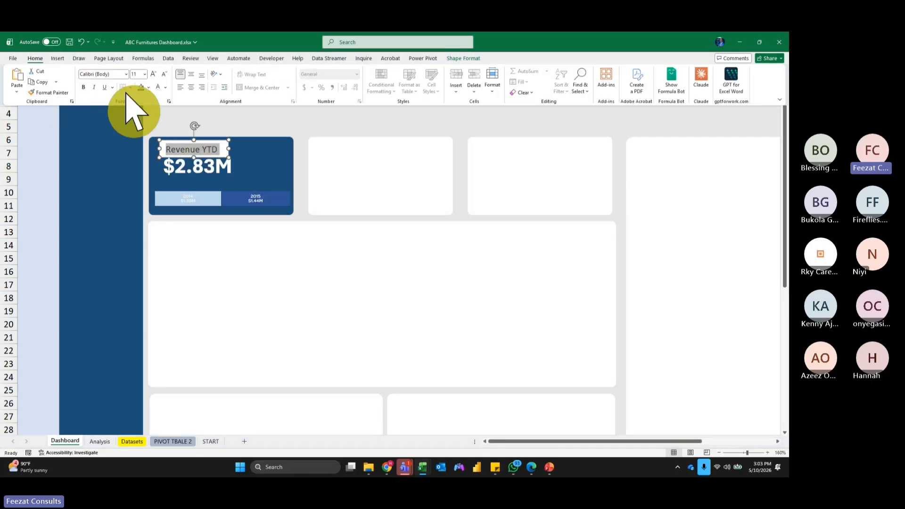
{"action": "left_click", "coordinate": [126, 76]}
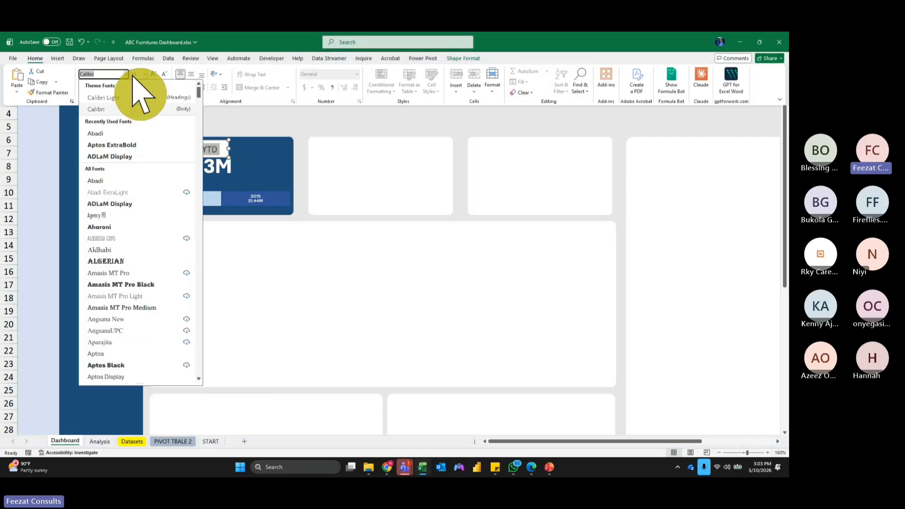
{"action": "left_click", "coordinate": [103, 134]}
{"action": "left_click", "coordinate": [165, 74]}
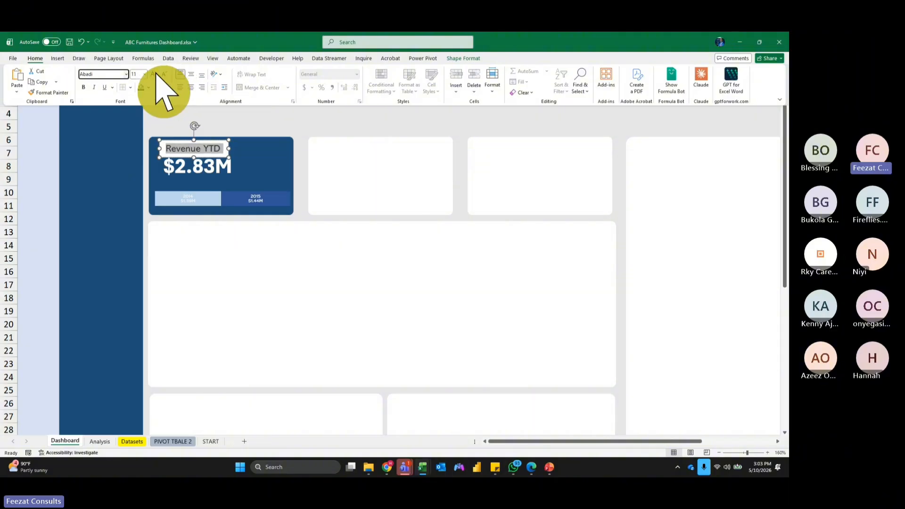
{"action": "left_click", "coordinate": [165, 87]}
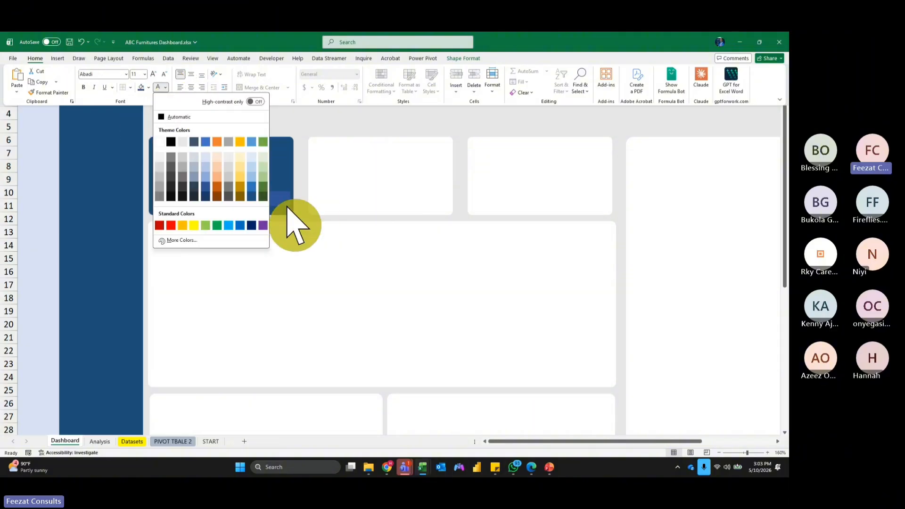
{"action": "left_click", "coordinate": [207, 158]}
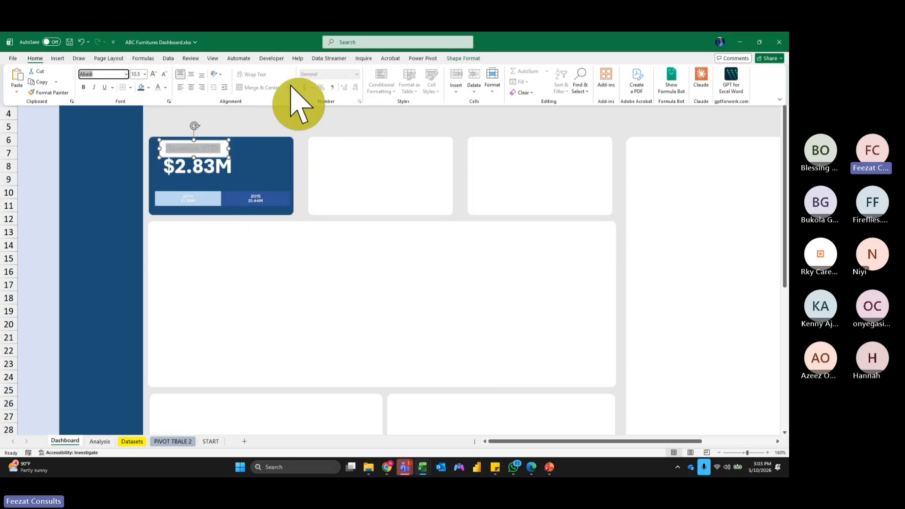
Remove the fill and outline from the "Revenue YTD" text box.
{"action": "left_click", "coordinate": [462, 58]}
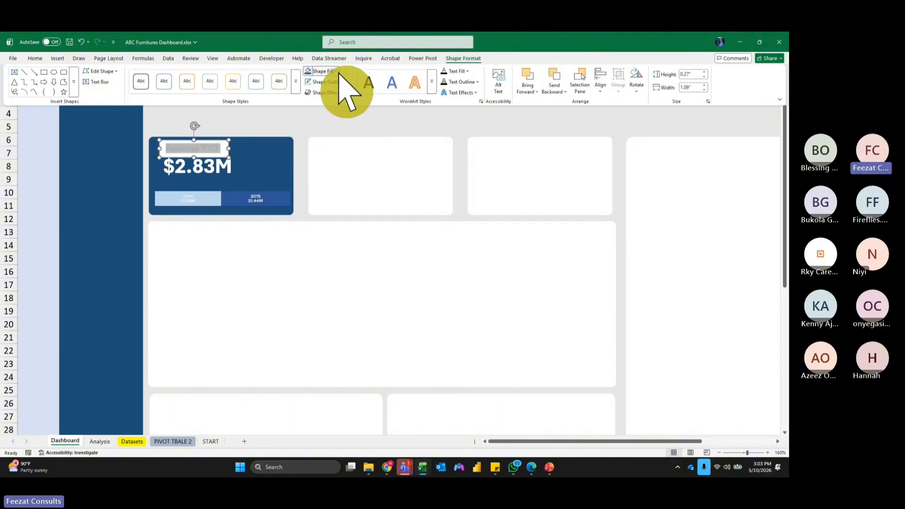
{"action": "left_click", "coordinate": [330, 71]}
{"action": "left_click", "coordinate": [337, 225]}
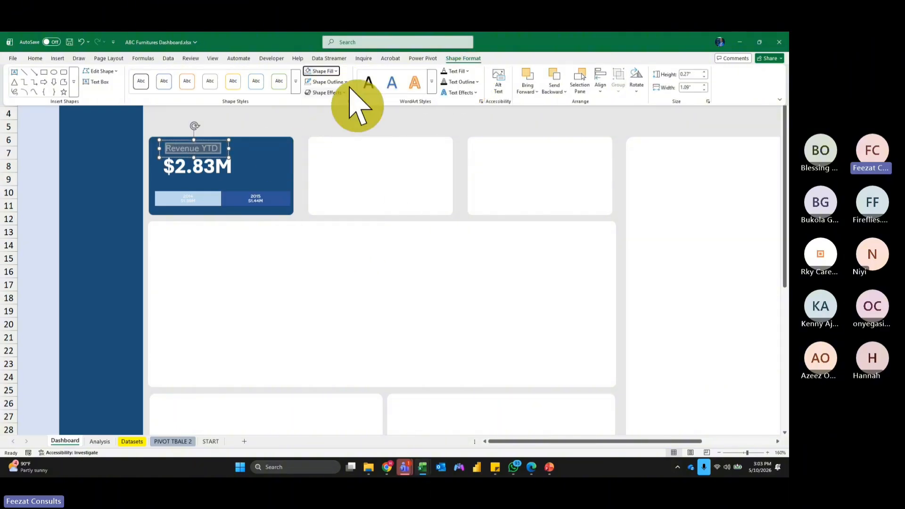
{"action": "left_click", "coordinate": [340, 82]}
{"action": "left_click", "coordinate": [333, 236]}
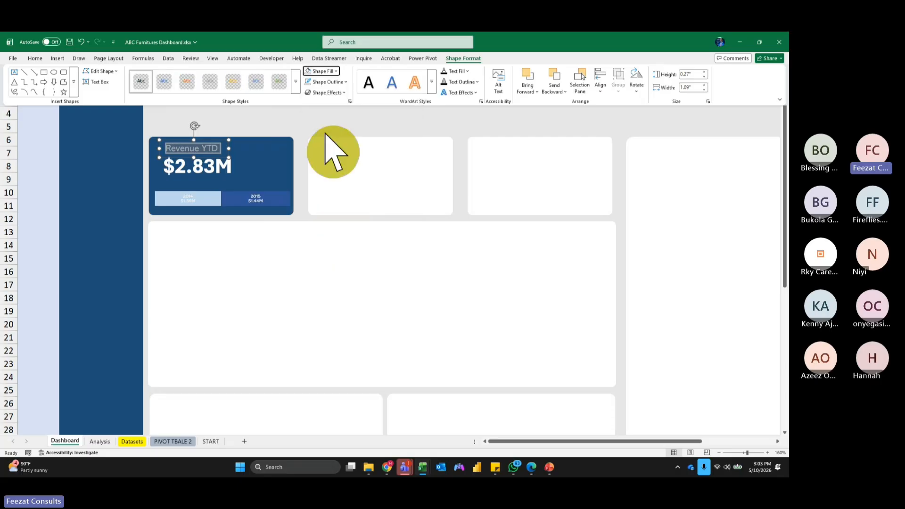
{"action": "key", "text": "Escape"}
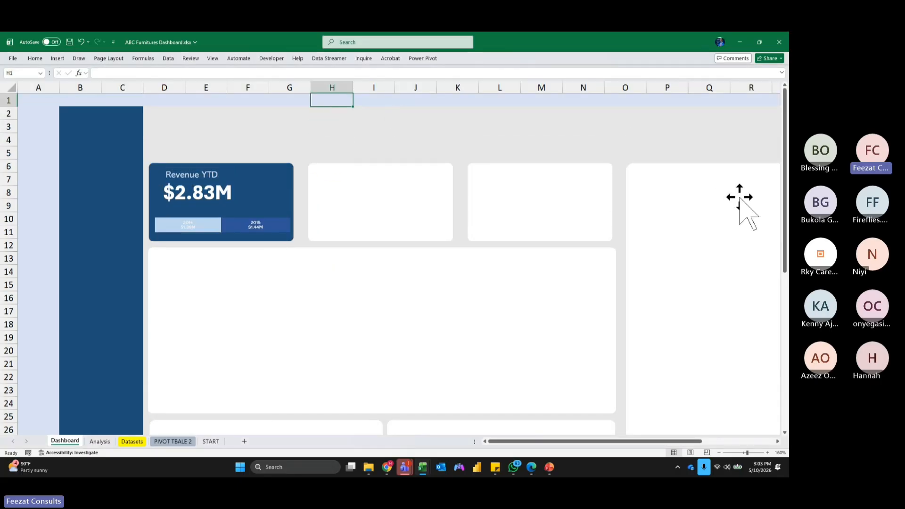
Move the "Revenue YTD" title up and left and the $2.83M text box slightly down and left in the first KPI card.
{"action": "left_click", "coordinate": [192, 172]}
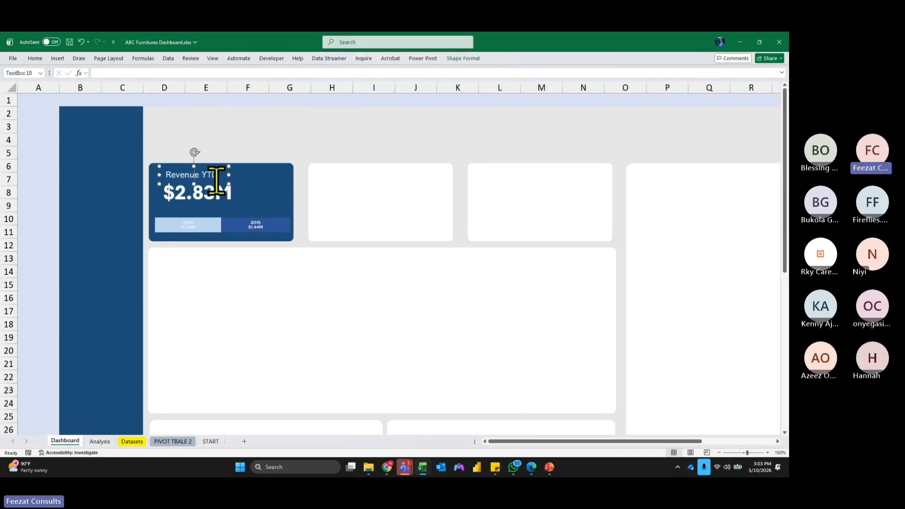
{"action": "left_click_drag", "start_coordinate": [216, 185], "coordinate": [213, 183]}
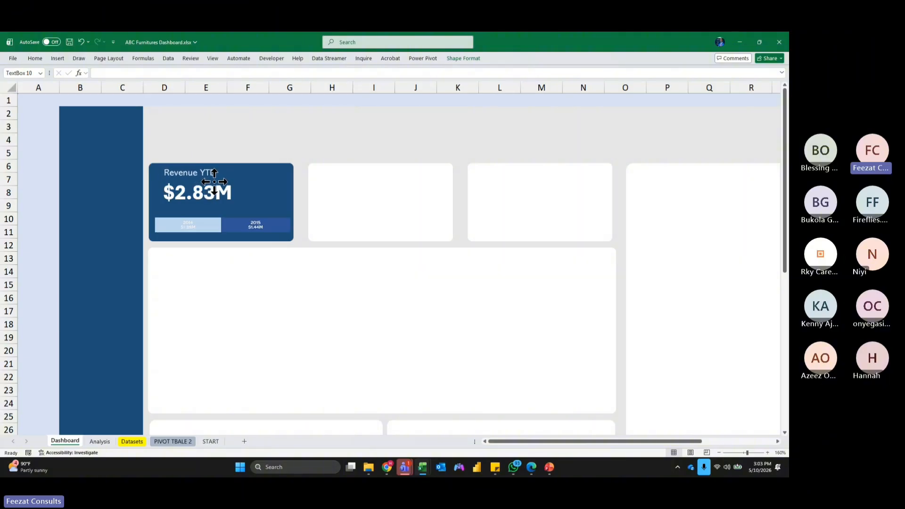
{"action": "left_click_drag", "start_coordinate": [215, 181], "coordinate": [213, 198]}
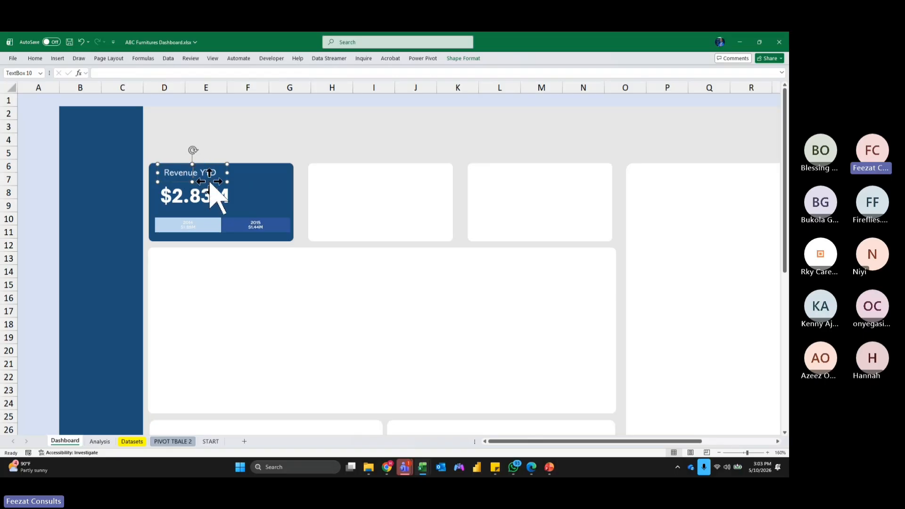
{"action": "left_click", "coordinate": [203, 181]}
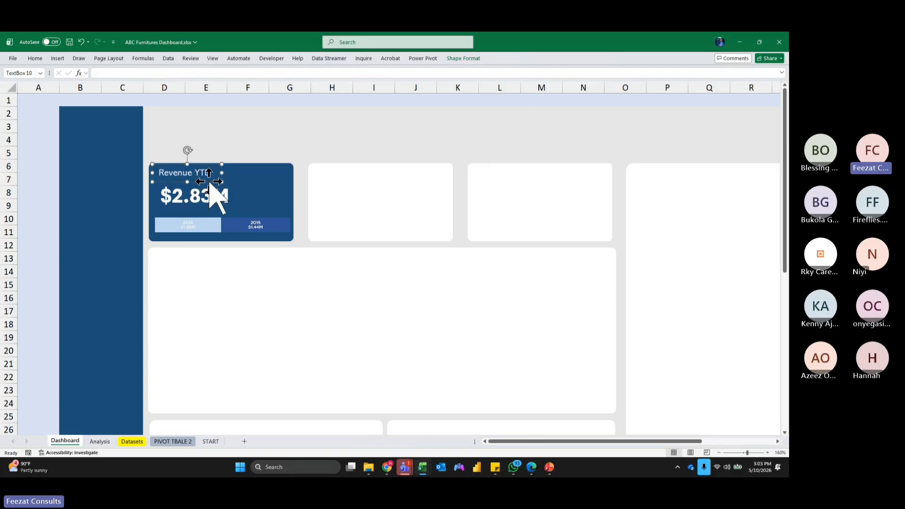
{"action": "left_click", "coordinate": [349, 116]}
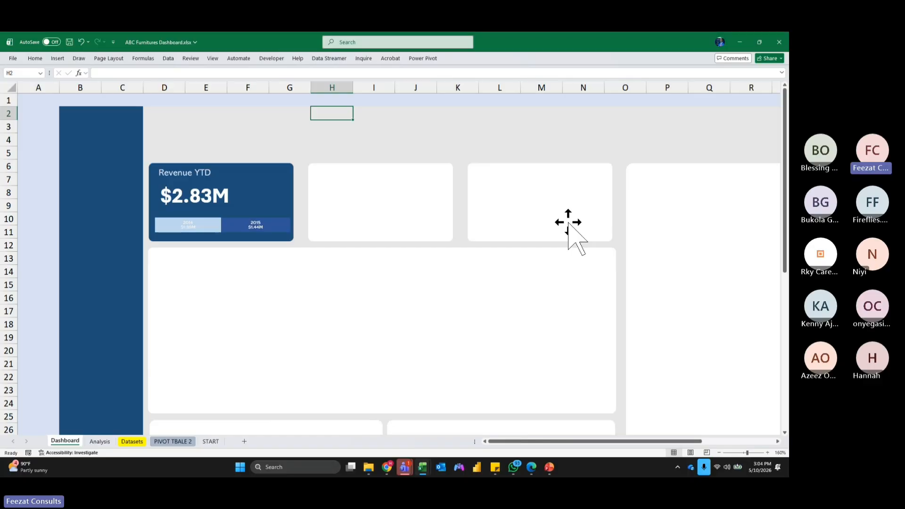
Copy the "Revenue YTD" title and $2.83M text boxes together into the second and third KPI cards.
{"action": "left_click", "coordinate": [180, 173]}
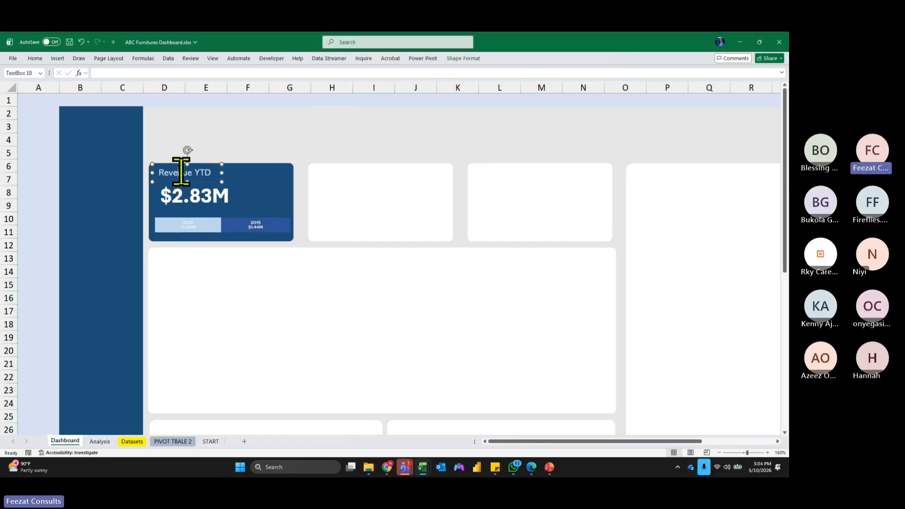
{"action": "left_click", "coordinate": [209, 200], "text": "shift"}
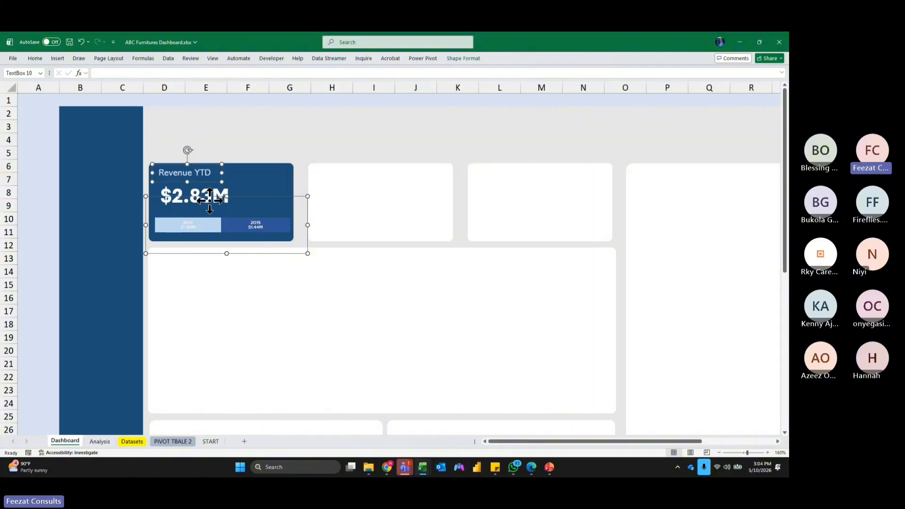
{"action": "left_click", "coordinate": [200, 196]}
{"action": "left_click", "coordinate": [183, 173], "text": "shift"}
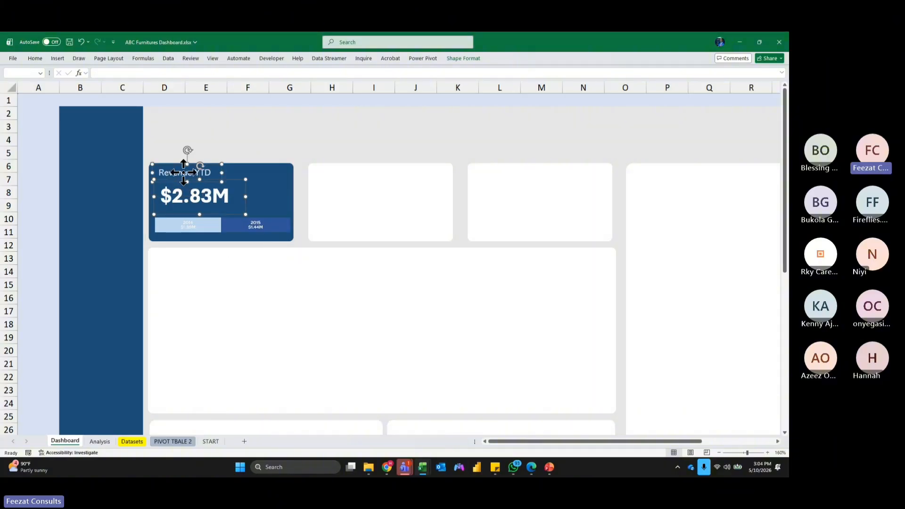
{"action": "left_click_drag", "start_coordinate": [218, 181], "coordinate": [540, 187]}
{"action": "left_click_drag", "start_coordinate": [541, 187], "coordinate": [542, 187]}
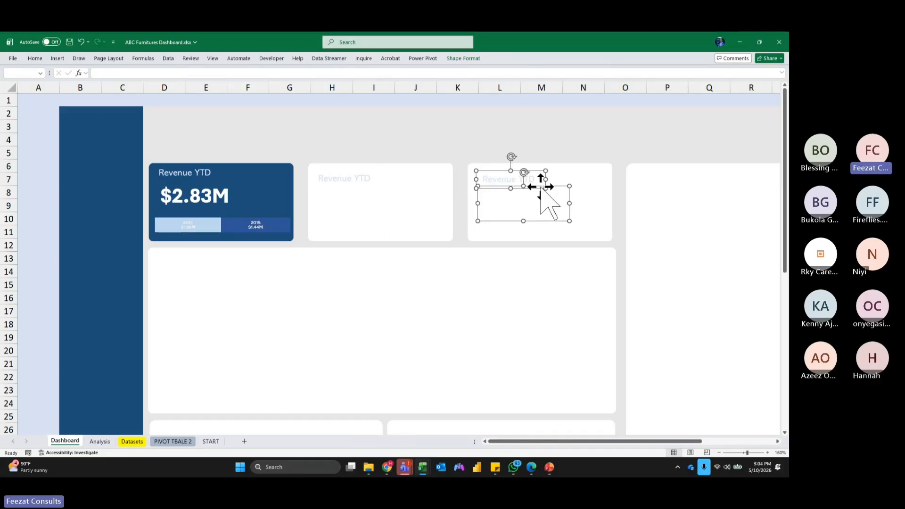
Set the font color of the copied titles and values in both white KPI cards to dark blue and nudge them slightly higher.
{"action": "left_click", "coordinate": [346, 178], "text": "shift"}
{"action": "left_click", "coordinate": [346, 200], "text": "shift"}
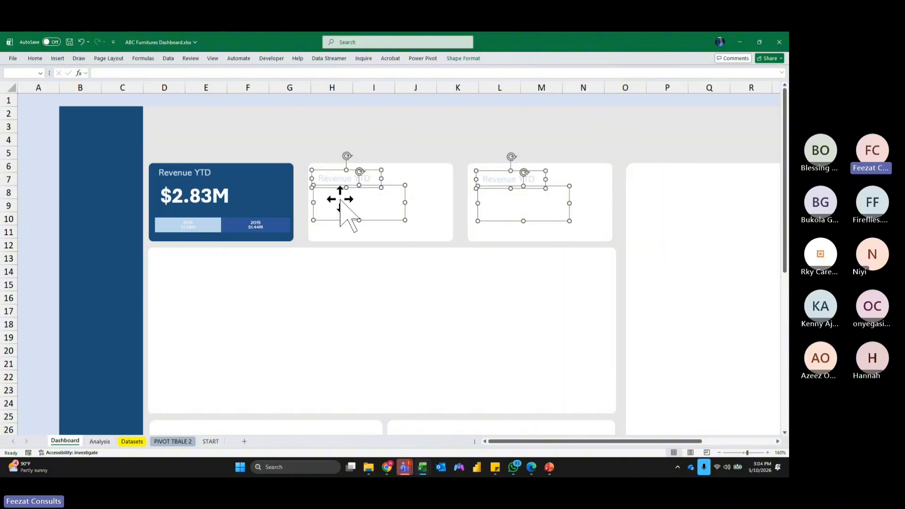
{"action": "left_click", "coordinate": [35, 58]}
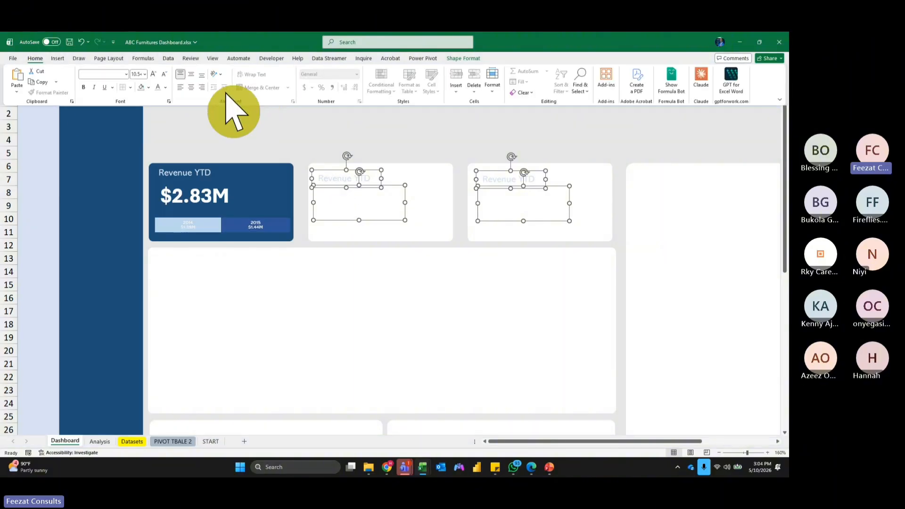
{"action": "left_click", "coordinate": [164, 88]}
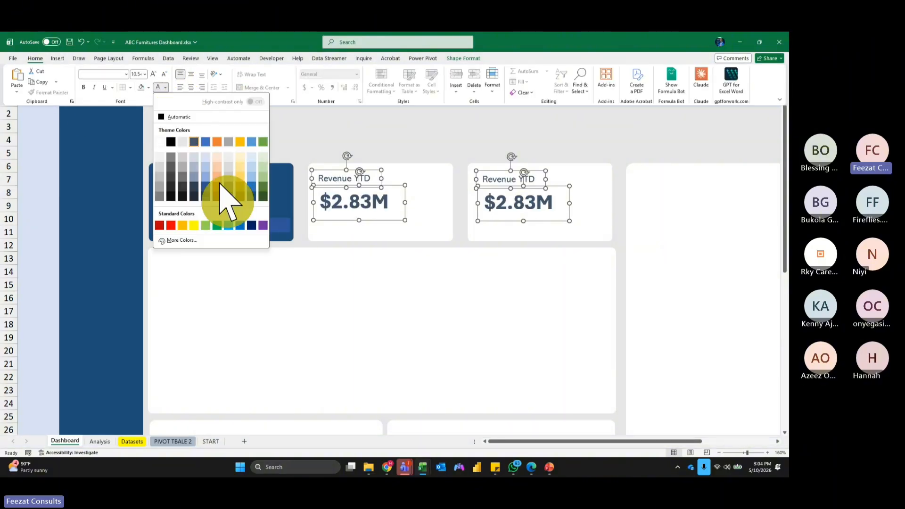
{"action": "left_click", "coordinate": [254, 198]}
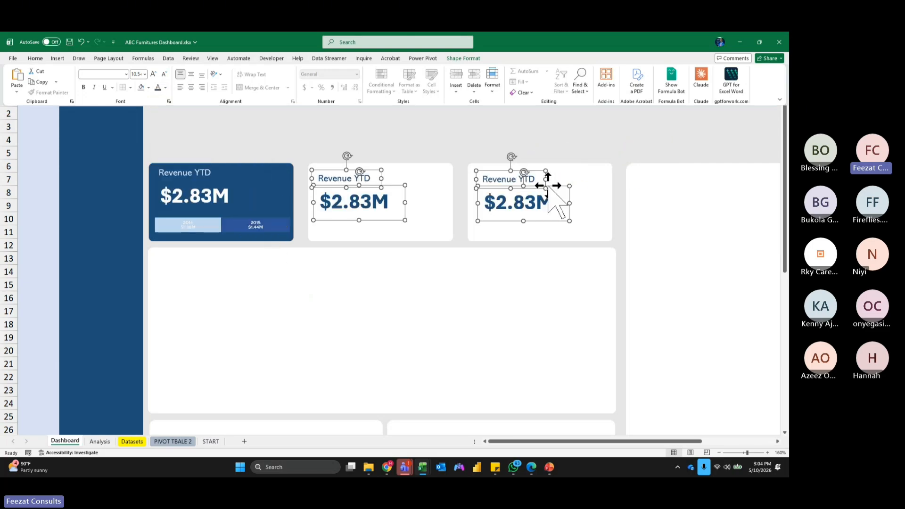
{"action": "left_click_drag", "start_coordinate": [548, 185], "coordinate": [547, 182]}
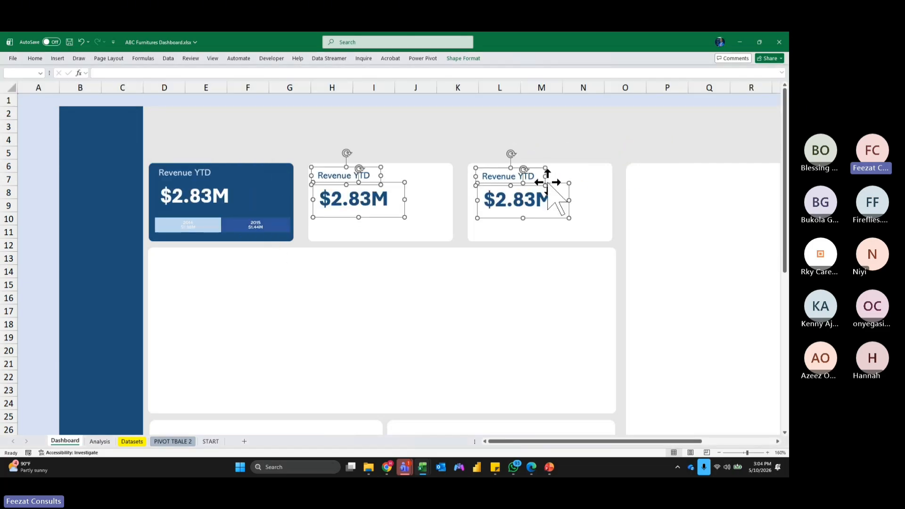
{"action": "left_click", "coordinate": [597, 128]}
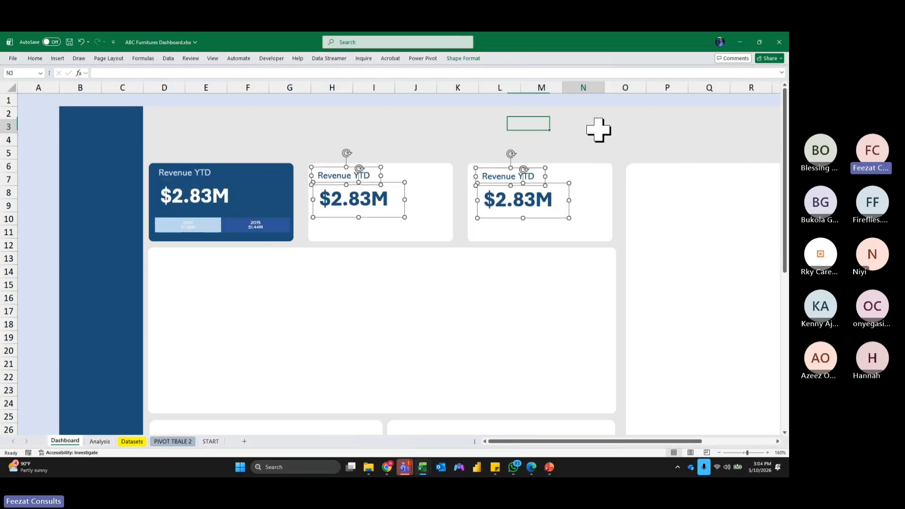
Replace the title text in the second KPI card with "Qty Sold".
{"action": "left_click", "coordinate": [345, 172]}
{"action": "double_click", "coordinate": [350, 176]}
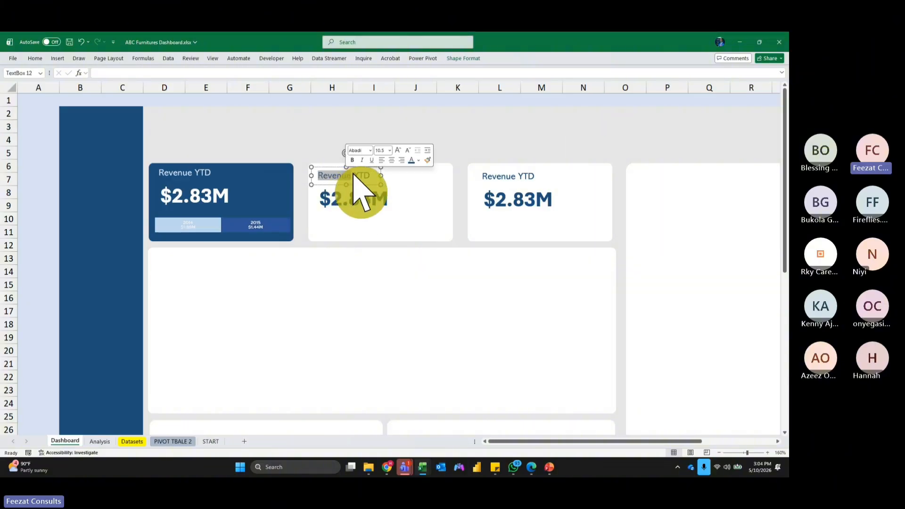
{"action": "triple_click", "coordinate": [353, 174]}
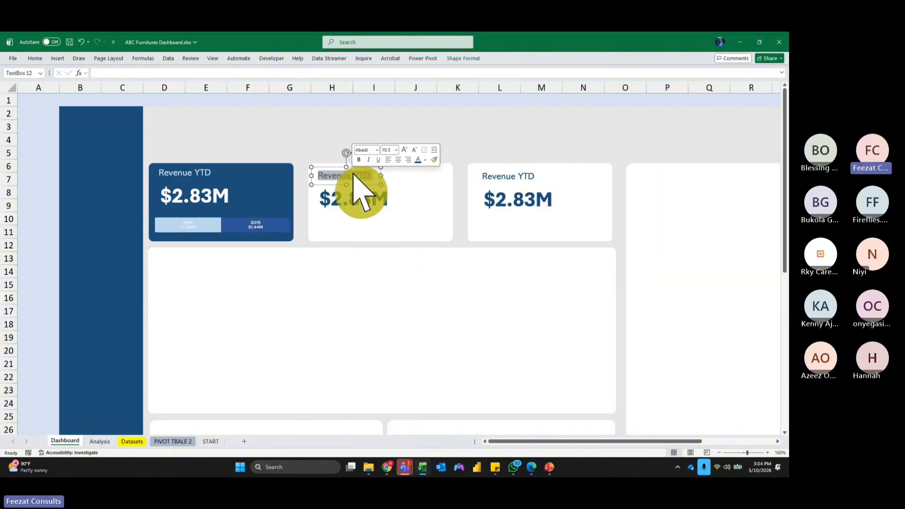
{"action": "type", "text": "q"}
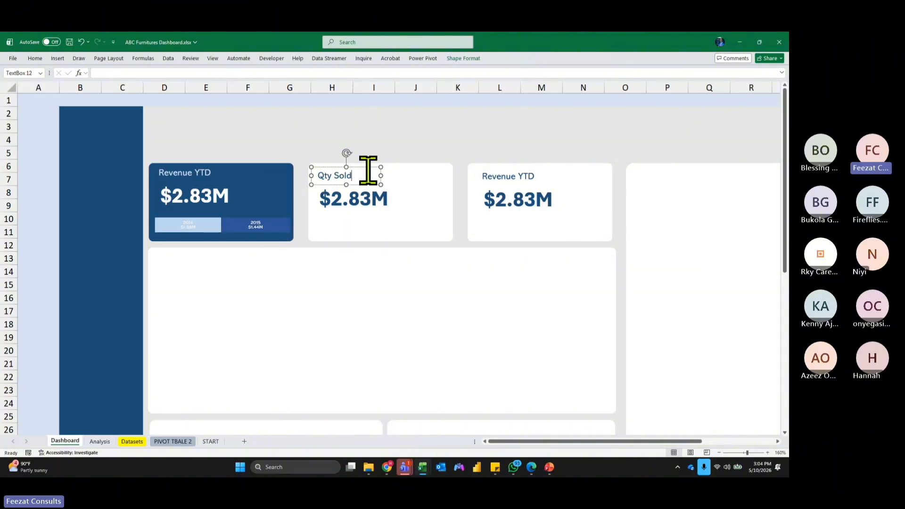
{"action": "left_click", "coordinate": [365, 113]}
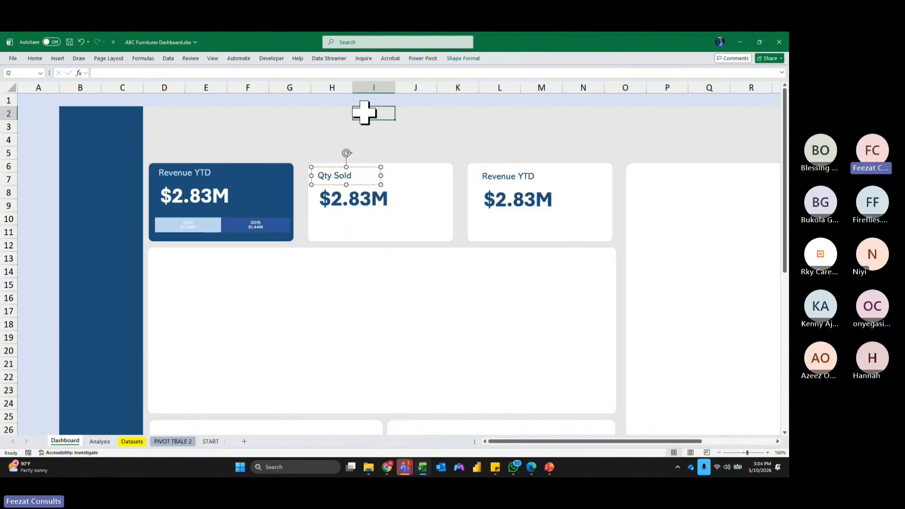
Open the linked formula of the value text box in the second KPI card for editing.
{"action": "left_click", "coordinate": [358, 198]}
{"action": "left_click", "coordinate": [141, 73]}
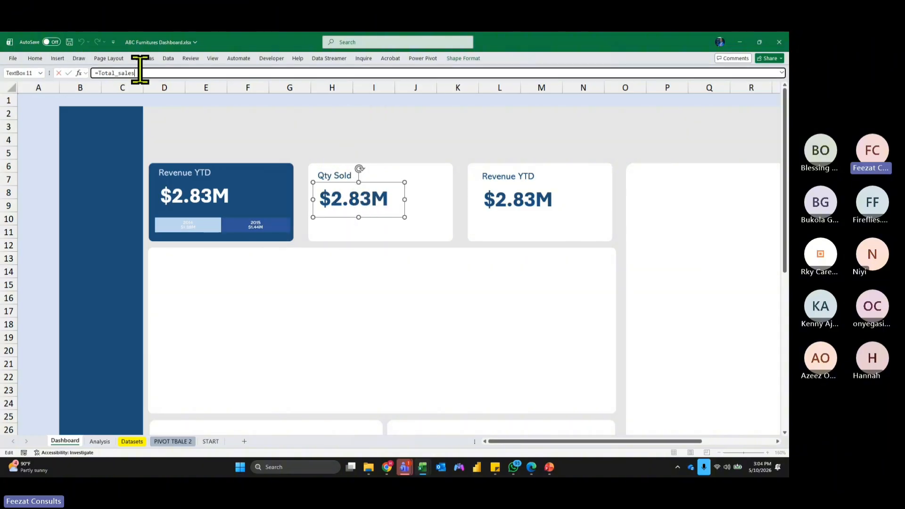
Replace the formula of the Qty Sold card's value text box with =QTY_Sold.
{"action": "key", "text": "BackSpace"}
{"action": "key", "text": "BackSpace"}
{"action": "key", "text": "BackSpace"}
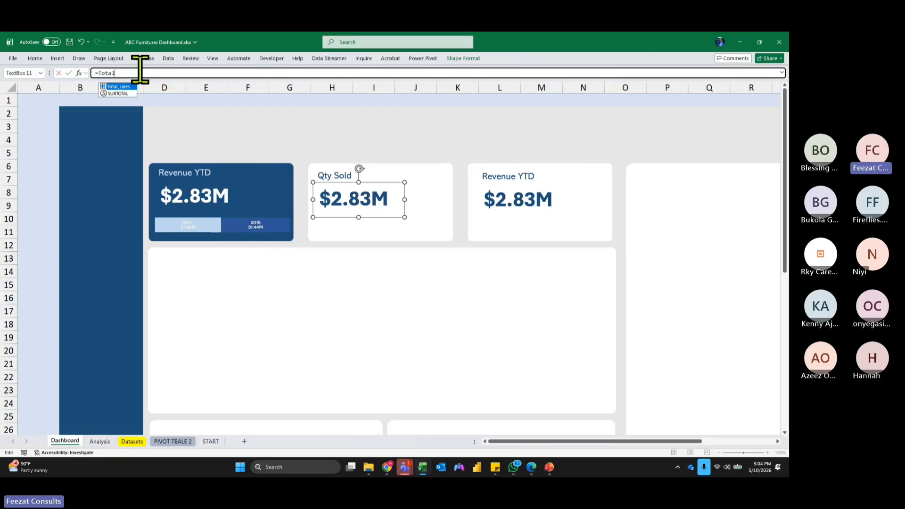
{"action": "key", "text": "BackSpace"}
{"action": "key", "text": "BackSpace"}
{"action": "key", "text": "BackSpace"}
{"action": "key", "text": "BackSpace"}
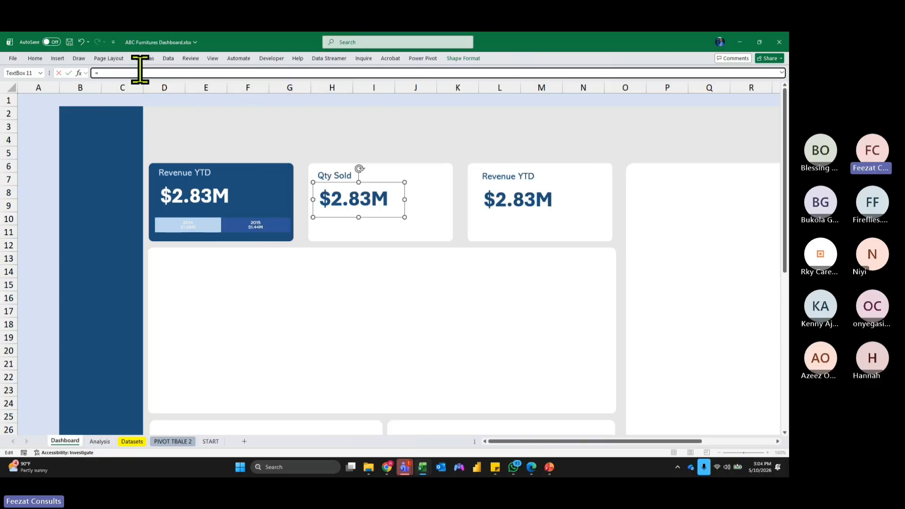
{"action": "type", "text": "q"}
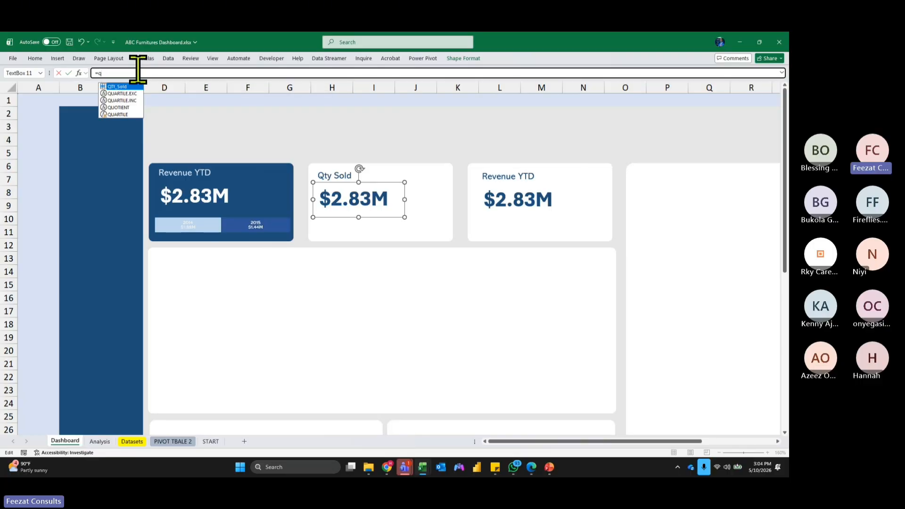
{"action": "double_click", "coordinate": [119, 86]}
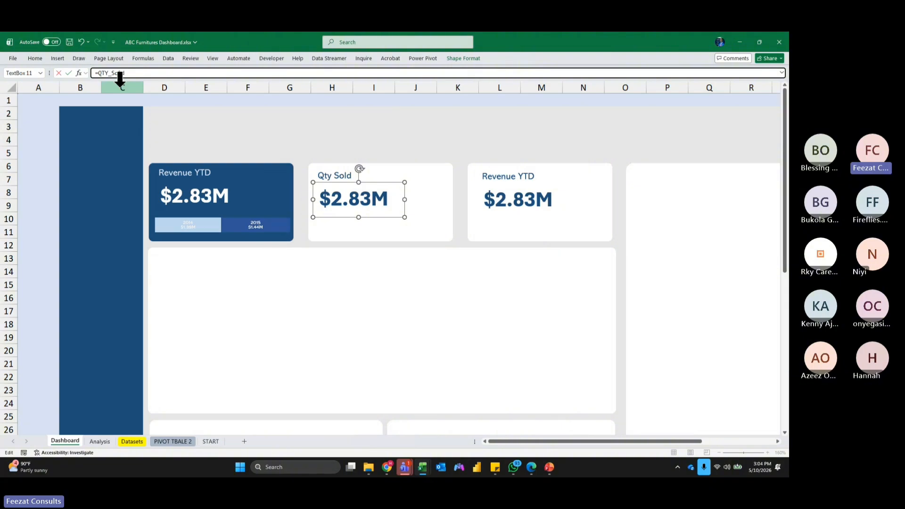
{"action": "key", "text": "Return"}
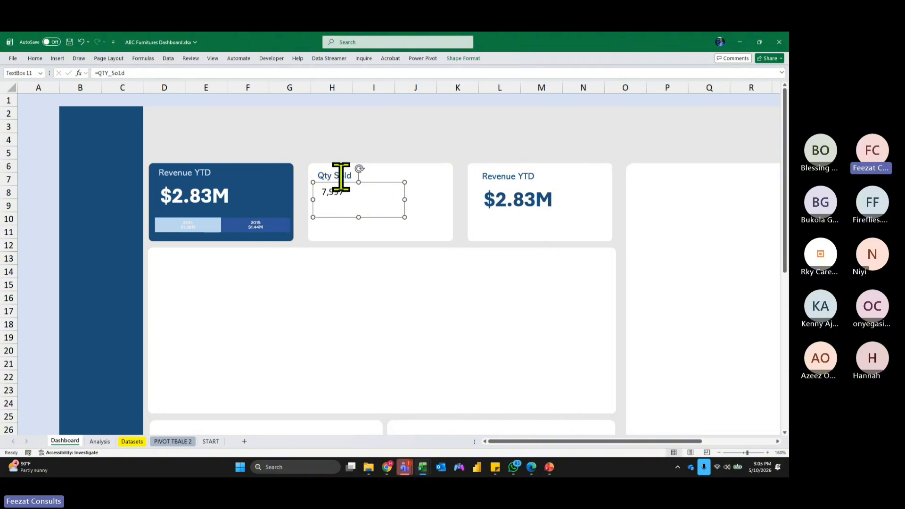
Copy the third card's value formatting onto the Qty Sold value and nudge that value into line beneath its title.
{"action": "left_click", "coordinate": [526, 207]}
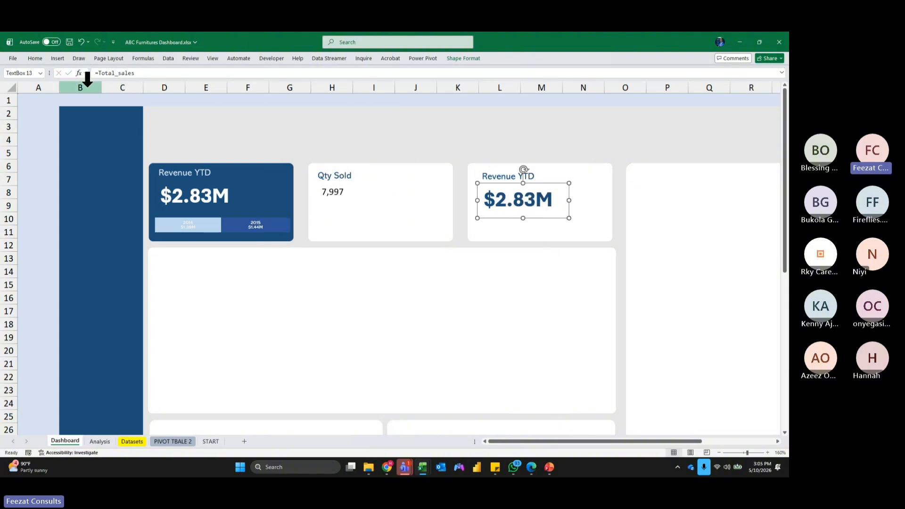
{"action": "left_click", "coordinate": [36, 58]}
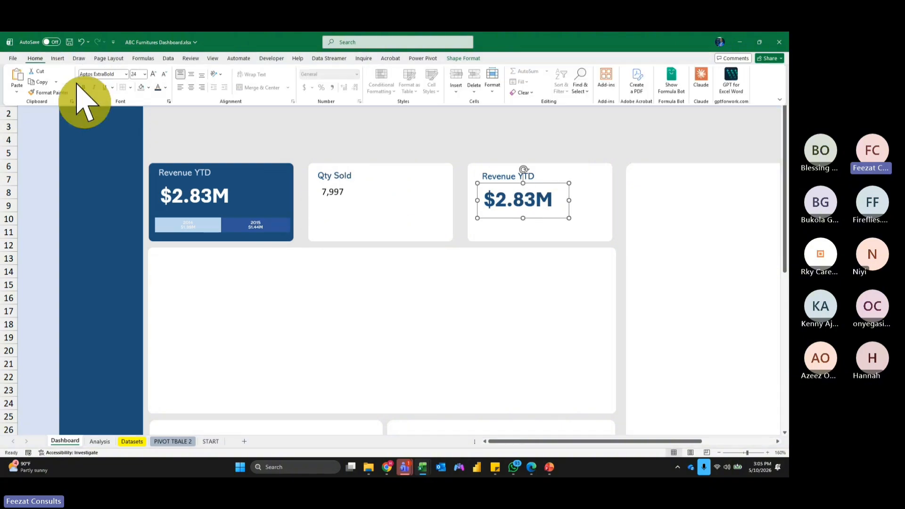
{"action": "left_click", "coordinate": [52, 92]}
{"action": "left_click", "coordinate": [333, 194]}
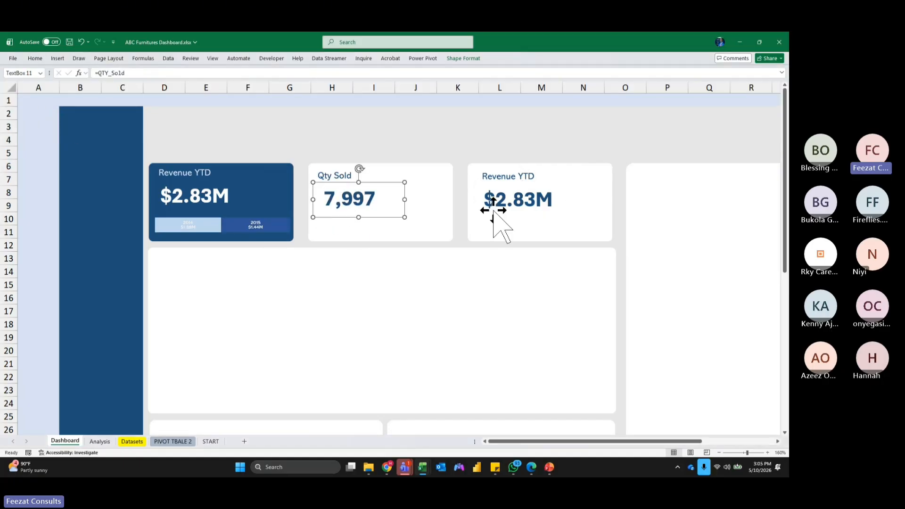
{"action": "left_click_drag", "start_coordinate": [378, 217], "coordinate": [372, 215]}
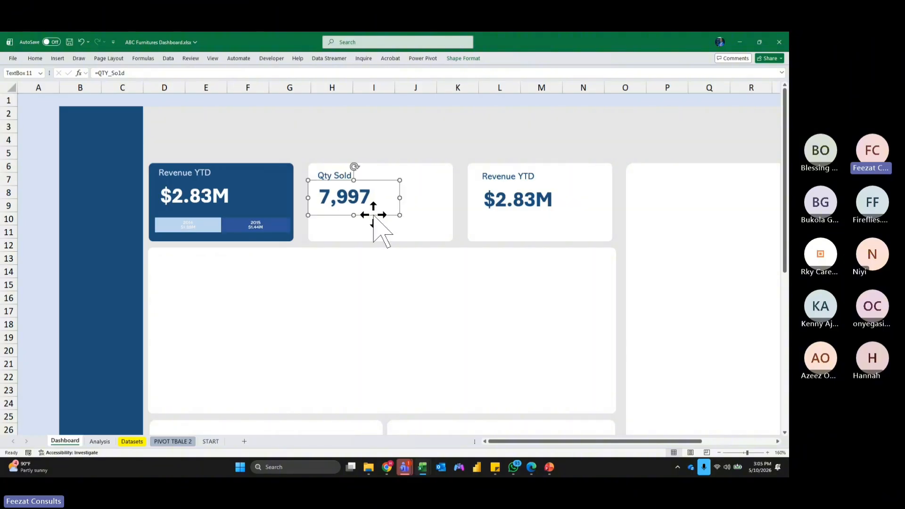
Change the third card's title to "Trans Count".
{"action": "left_click", "coordinate": [514, 202]}
{"action": "left_click", "coordinate": [495, 177]}
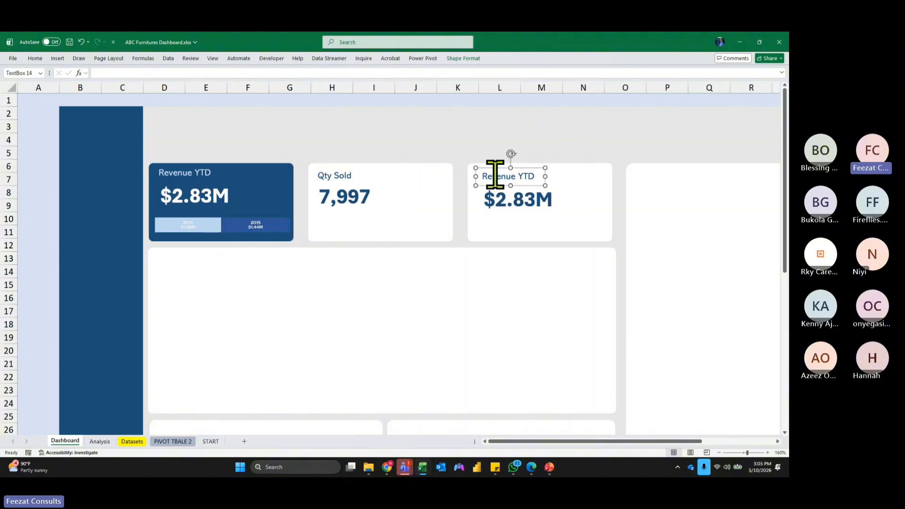
{"action": "triple_click", "coordinate": [495, 175]}
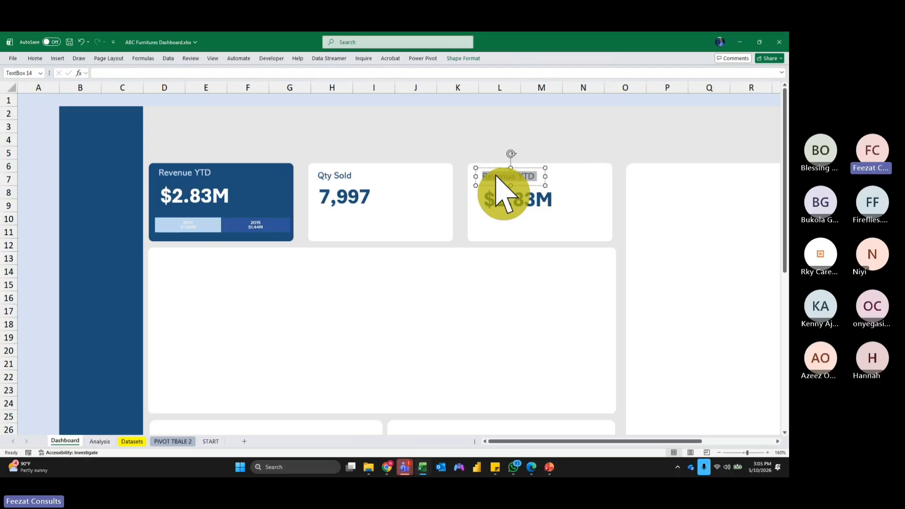
{"action": "type", "text": "Trans Count"}
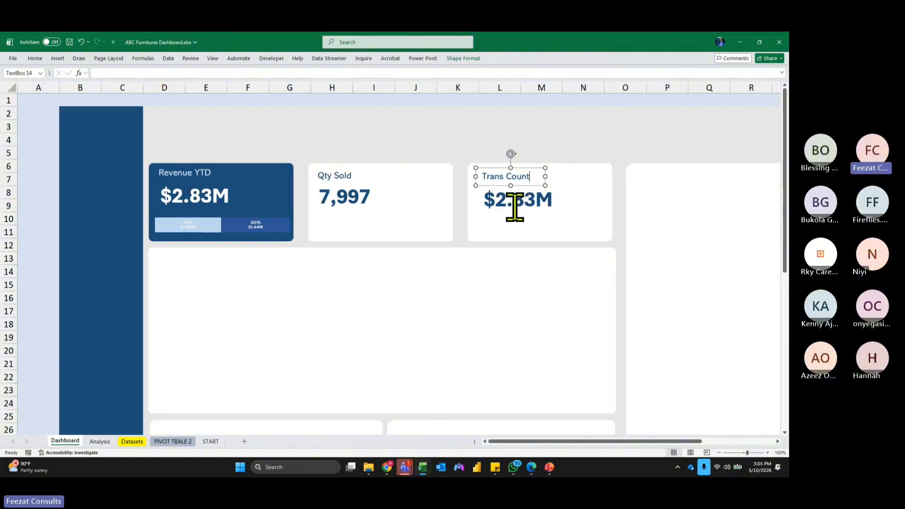
{"action": "left_click", "coordinate": [450, 132]}
Link the Trans Count card's value text box to the named range with =Customer_Count.
{"action": "left_click", "coordinate": [501, 196]}
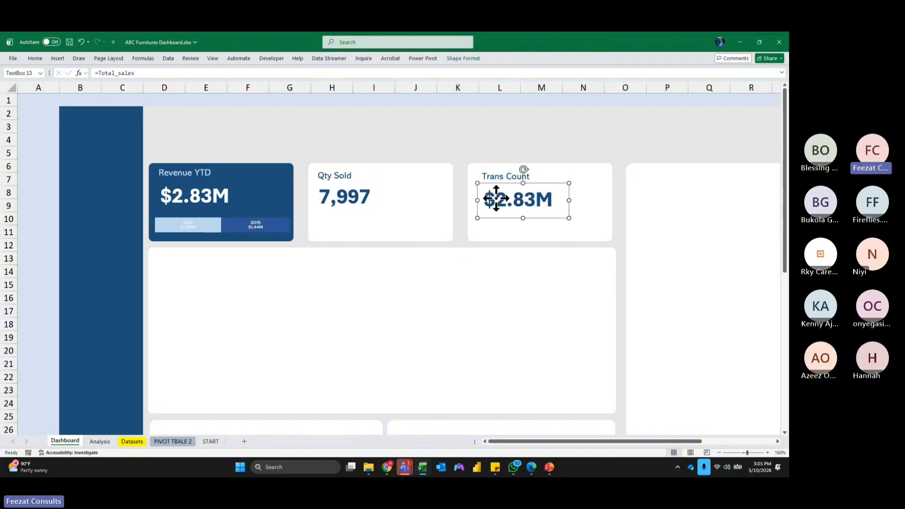
{"action": "double_click", "coordinate": [145, 73]}
{"action": "type", "text": "tra"}
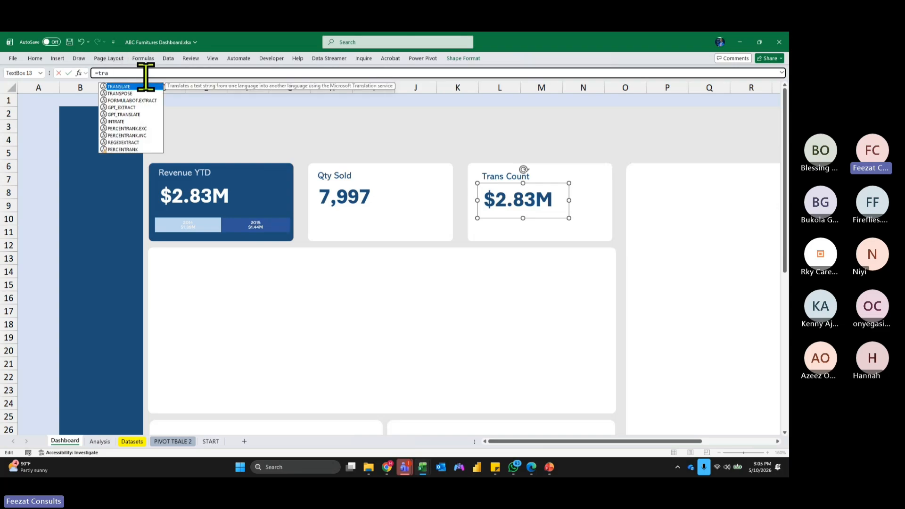
{"action": "type", "text": "ns"}
{"action": "key", "text": "BackSpace"}
{"action": "key", "text": "BackSpace"}
{"action": "key", "text": "BackSpace"}
{"action": "key", "text": "BackSpace"}
{"action": "key", "text": "BackSpace"}
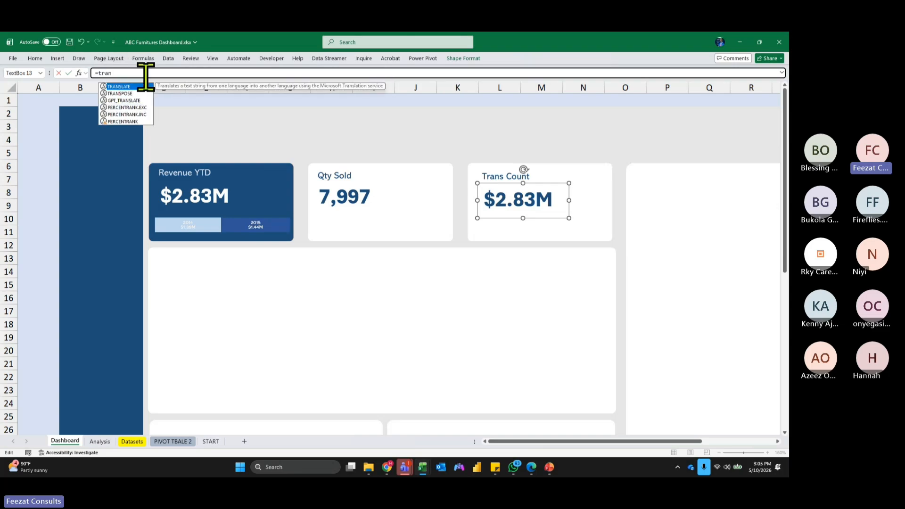
{"action": "type", "text": "cus"}
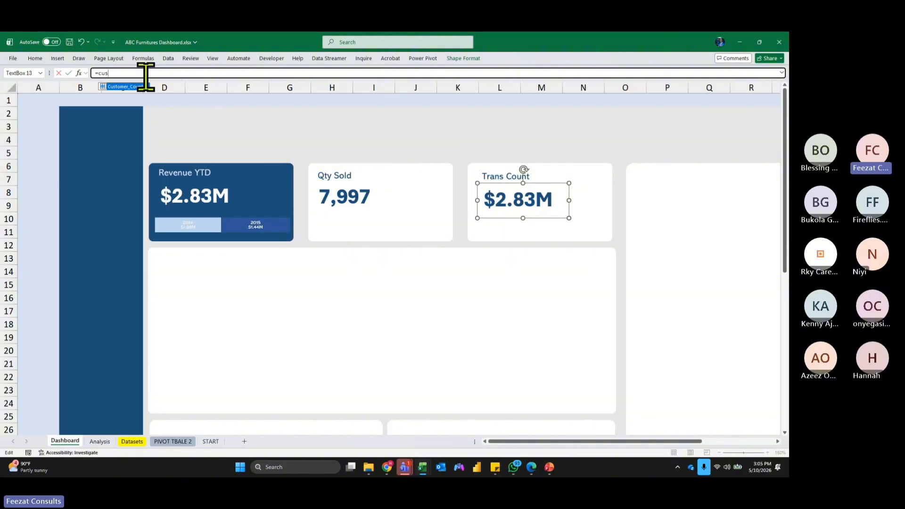
{"action": "double_click", "coordinate": [132, 86]}
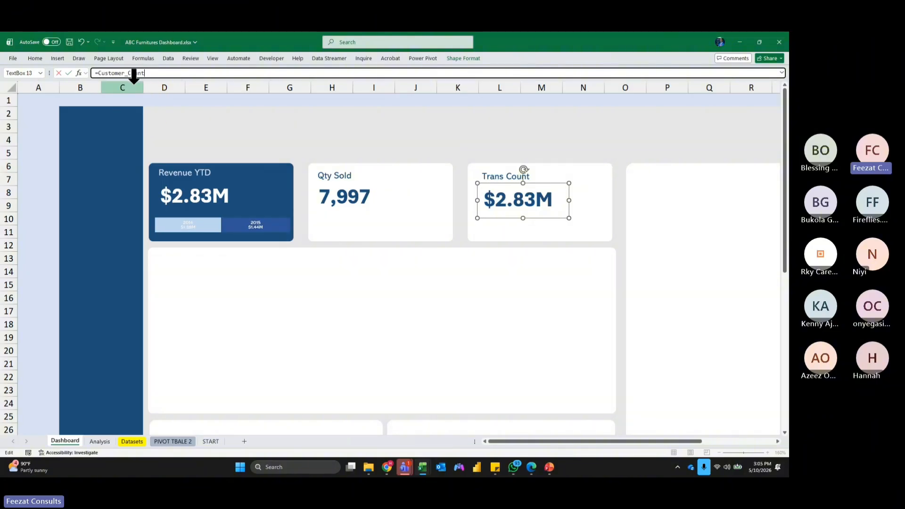
{"action": "key", "text": "Return"}
Copy the Qty Sold value's text formatting onto the Trans Count value.
{"action": "left_click", "coordinate": [344, 196]}
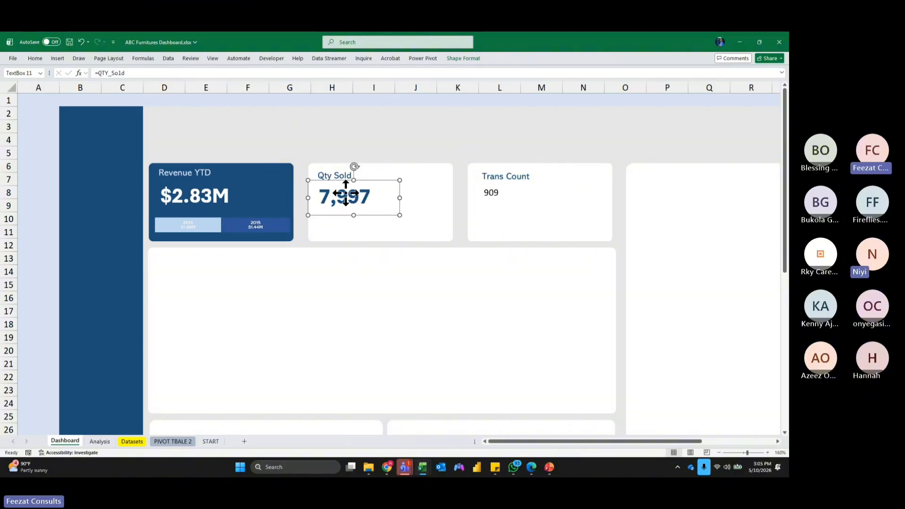
{"action": "left_click", "coordinate": [34, 57]}
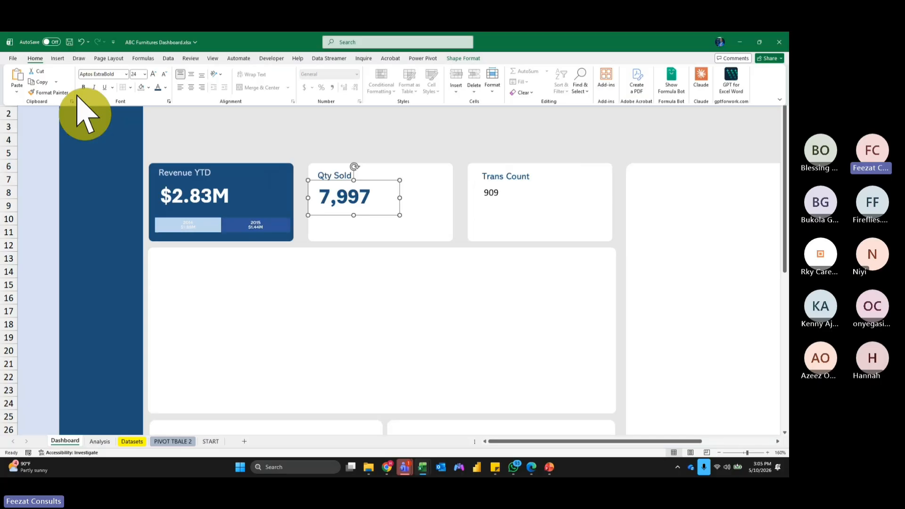
{"action": "left_click", "coordinate": [51, 93]}
{"action": "left_click", "coordinate": [493, 198]}
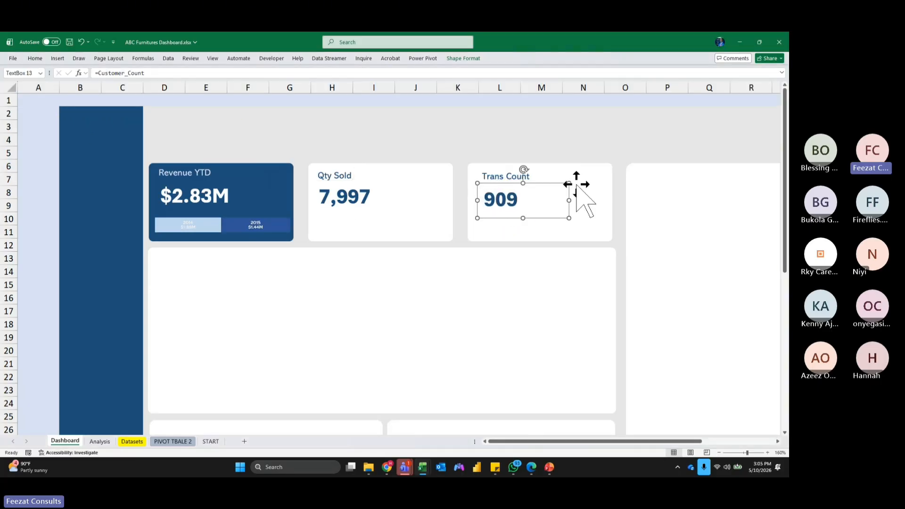
Nudge the Trans Count title and value slightly so they line up with each other inside the card.
{"action": "key", "text": "Escape"}
{"action": "left_click", "coordinate": [499, 199]}
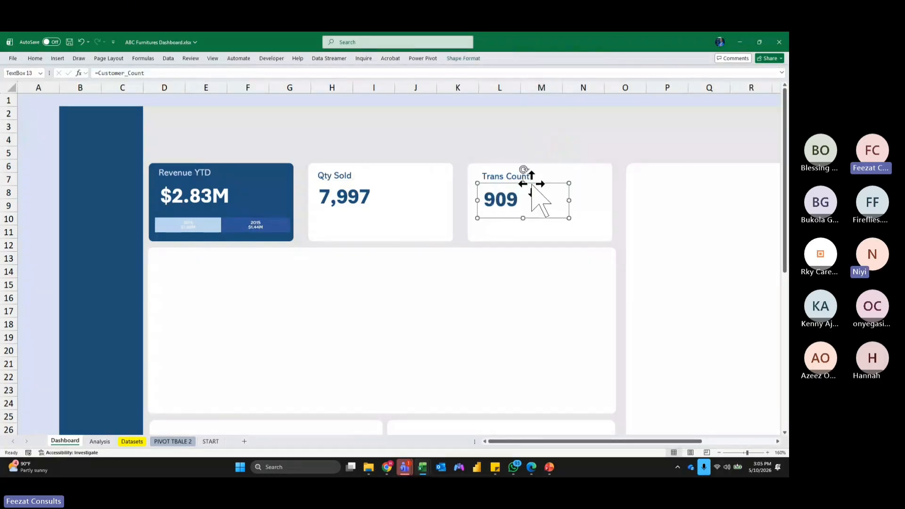
{"action": "left_click_drag", "start_coordinate": [531, 183], "coordinate": [530, 182]}
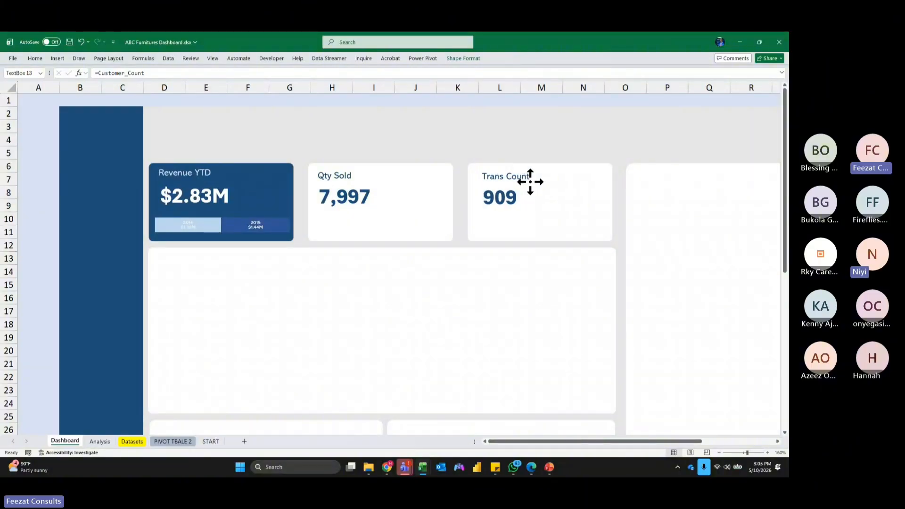
{"action": "left_click", "coordinate": [509, 177]}
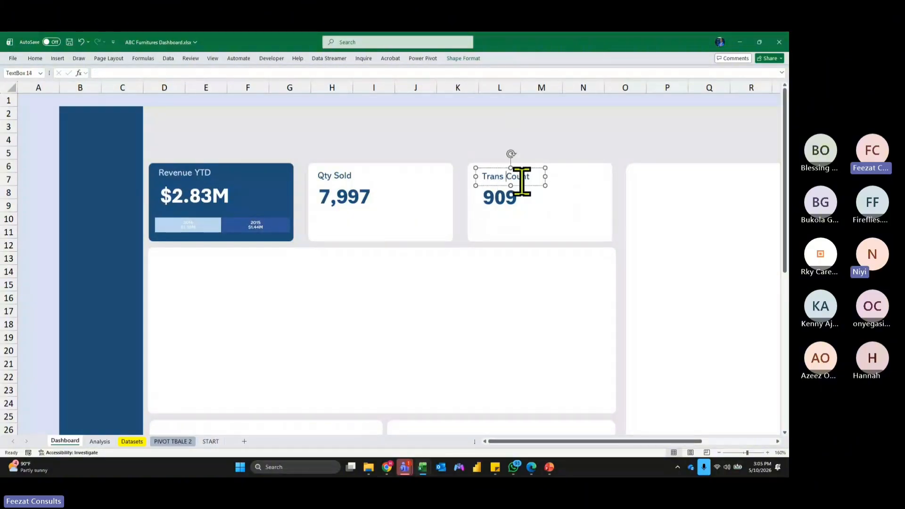
{"action": "left_click_drag", "start_coordinate": [522, 185], "coordinate": [507, 211]}
{"action": "left_click", "coordinate": [513, 195]}
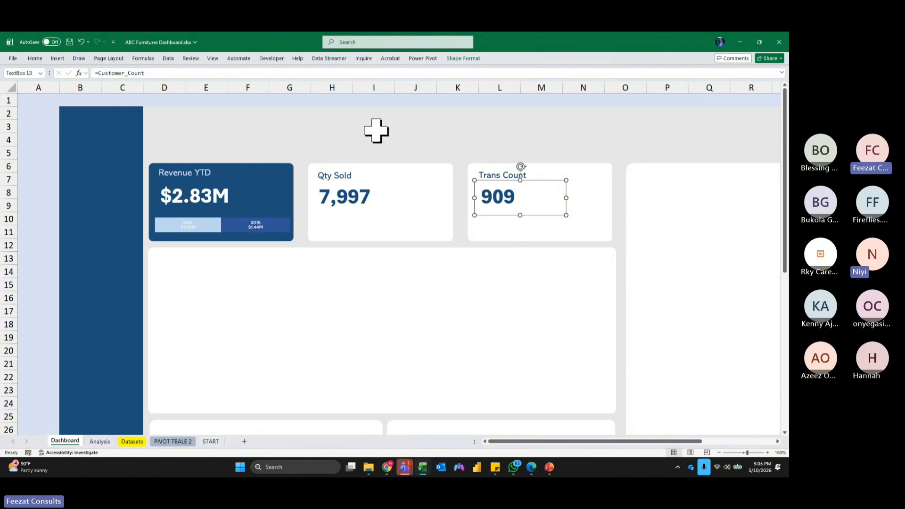
{"action": "left_click", "coordinate": [354, 101]}
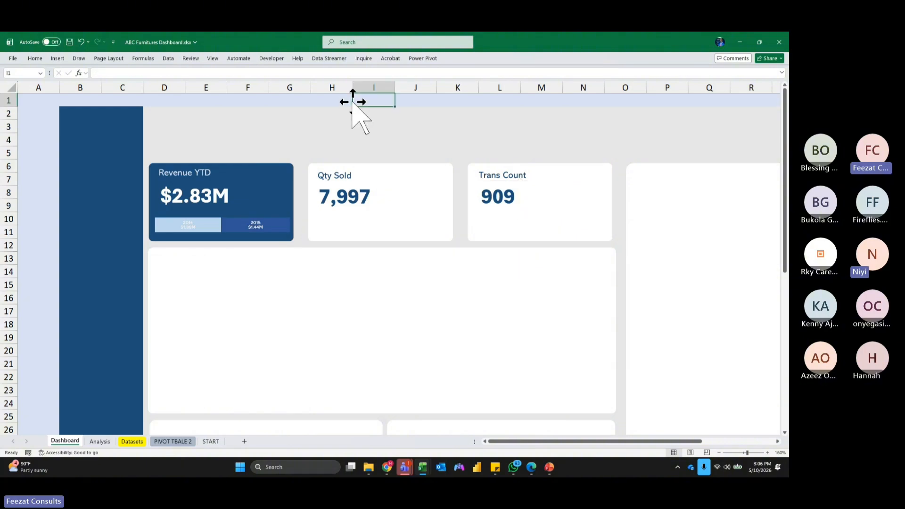
{"action": "scroll", "coordinate": [353, 101], "scroll_direction": "down", "scroll_amount": 3}
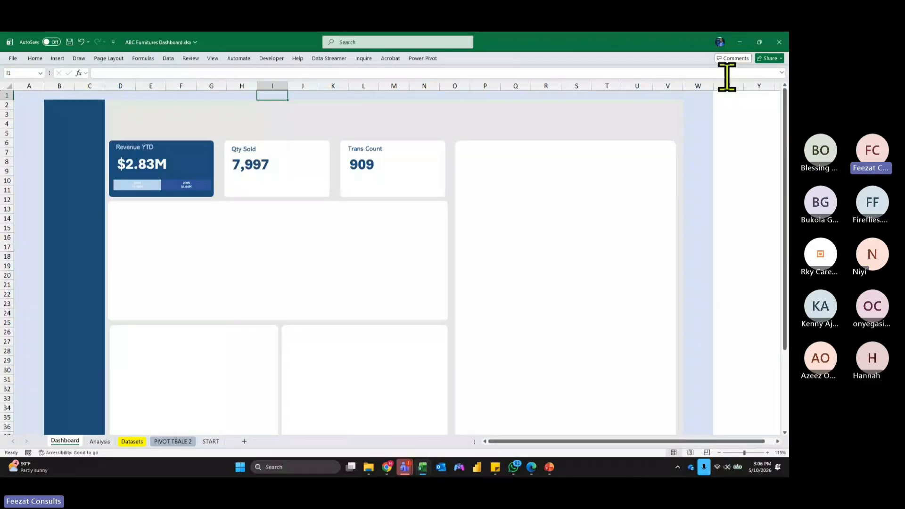
{"action": "left_click", "coordinate": [764, 207]}
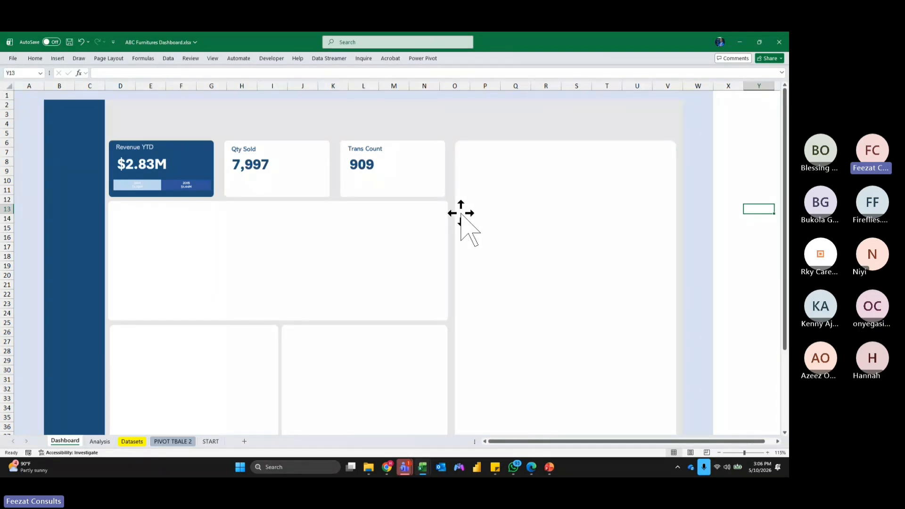
{"action": "left_click", "coordinate": [763, 276]}
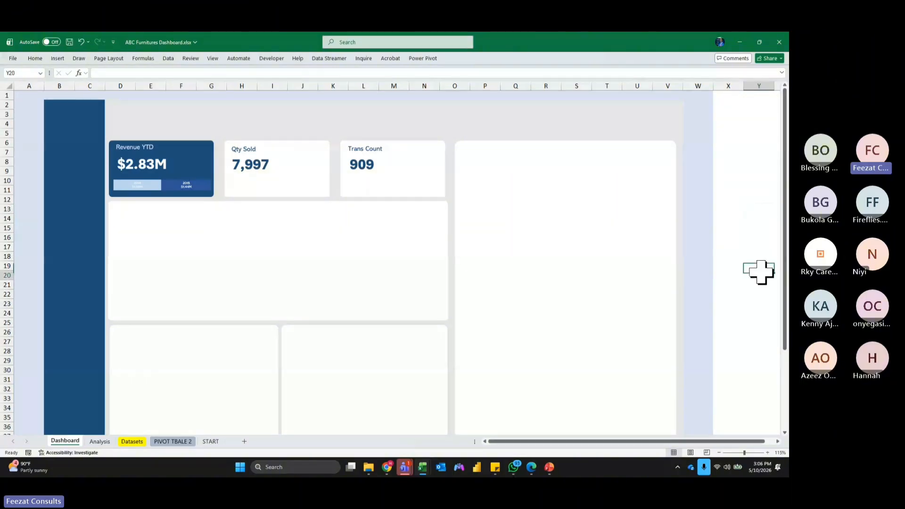
{"action": "scroll", "coordinate": [766, 282], "scroll_direction": "up", "scroll_amount": 1}
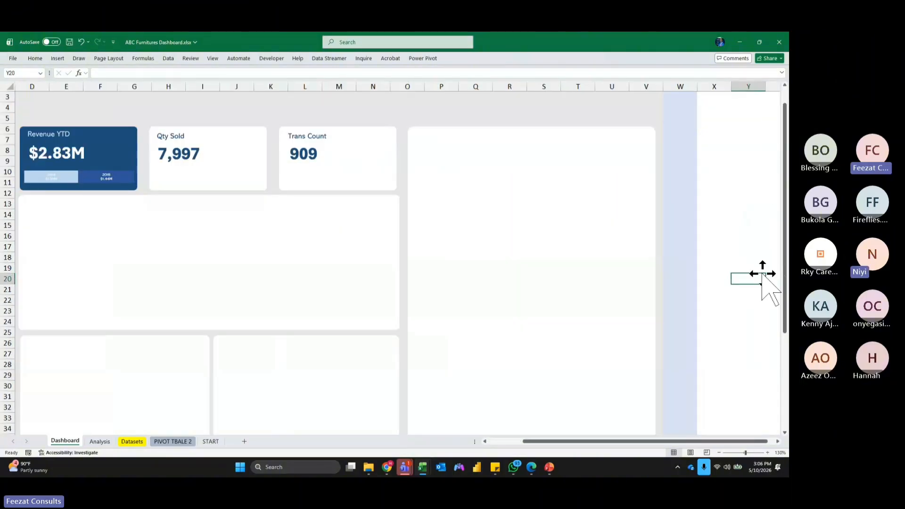
{"action": "left_click_drag", "start_coordinate": [555, 439], "coordinate": [533, 442]}
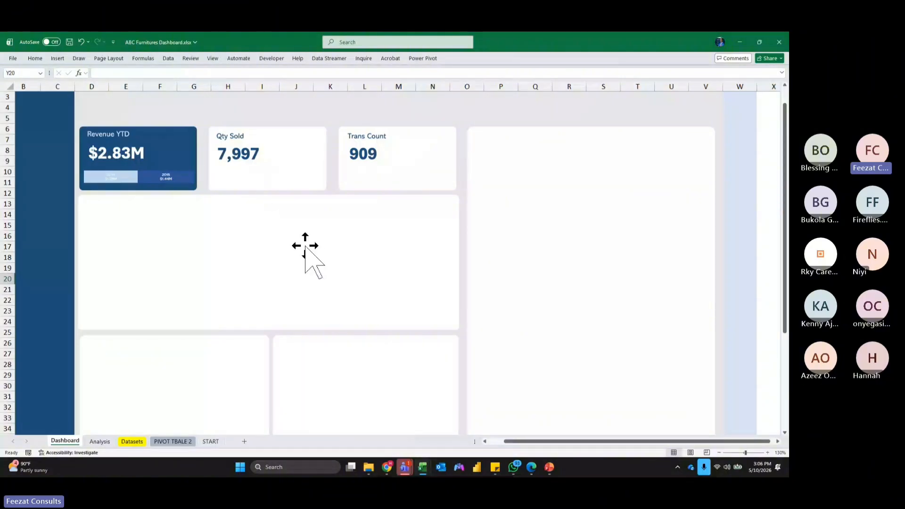
{"action": "left_click", "coordinate": [158, 184]}
Duplicate the Total sales block M3:O6 on the Analysis sheet, placing the copy at M9.
{"action": "left_click", "coordinate": [121, 445]}
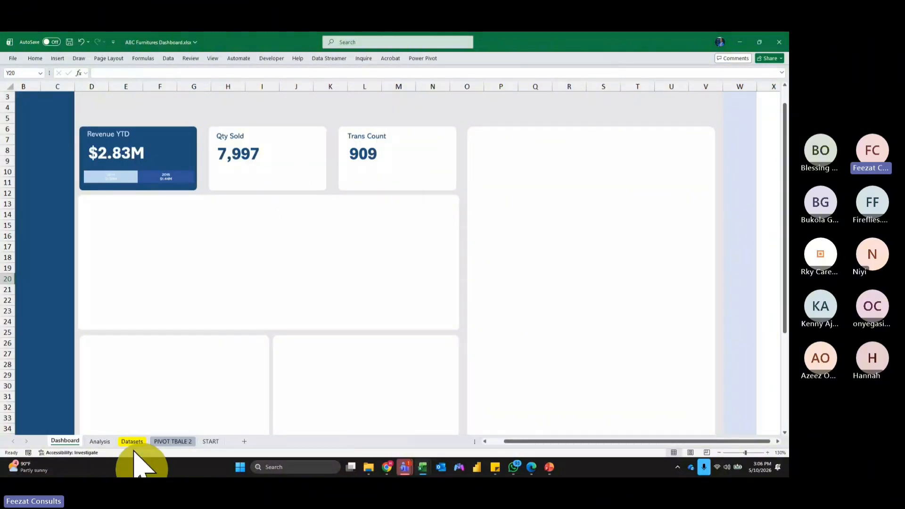
{"action": "left_click", "coordinate": [106, 443]}
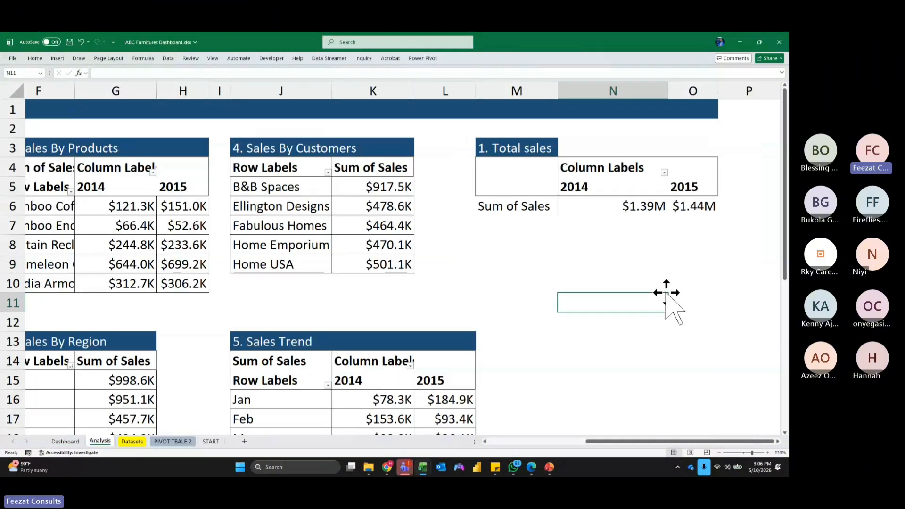
{"action": "left_click", "coordinate": [657, 226]}
{"action": "left_click_drag", "start_coordinate": [490, 148], "coordinate": [712, 202]}
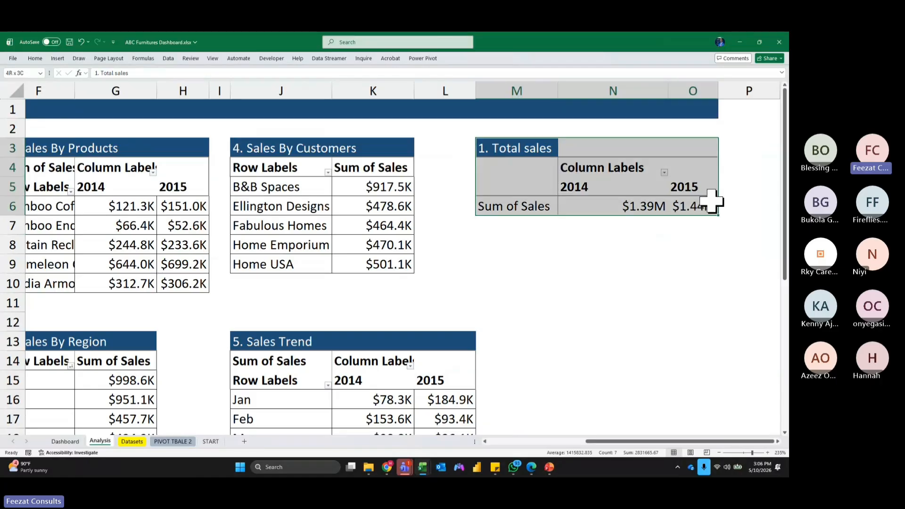
{"action": "key", "text": "ctrl+c"}
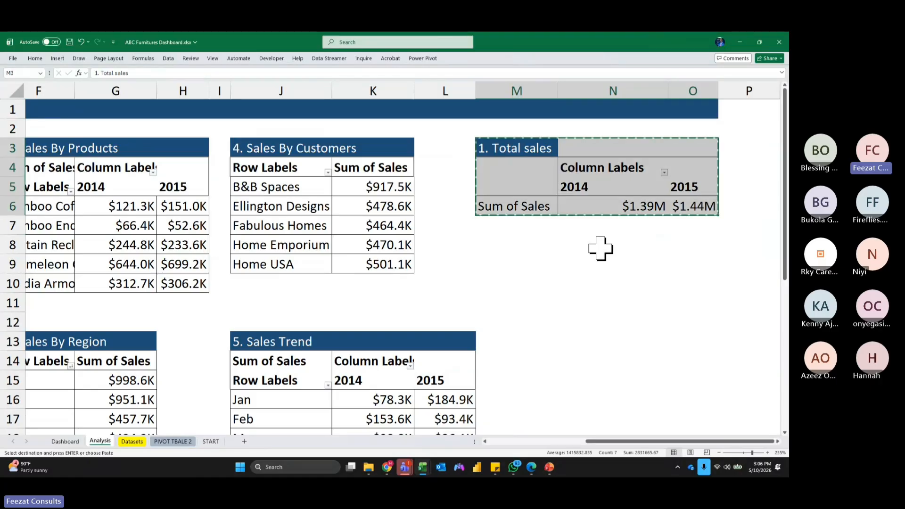
{"action": "left_click", "coordinate": [520, 263]}
{"action": "key", "text": "ctrl+v"}
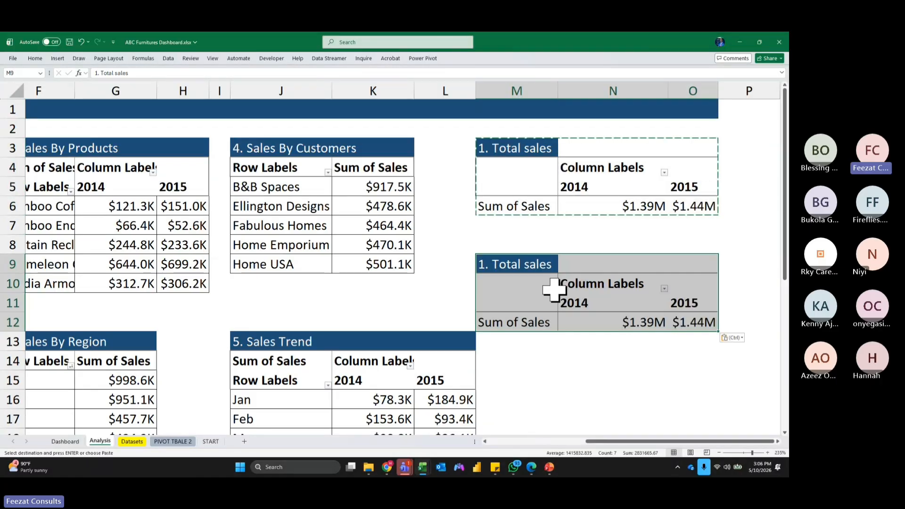
Replace Sum of Sales with Sum of Qty in the values of the copied pivot table at M10 and close the field list.
{"action": "left_click", "coordinate": [539, 323]}
{"action": "right_click", "coordinate": [539, 323]}
{"action": "left_click", "coordinate": [561, 308]}
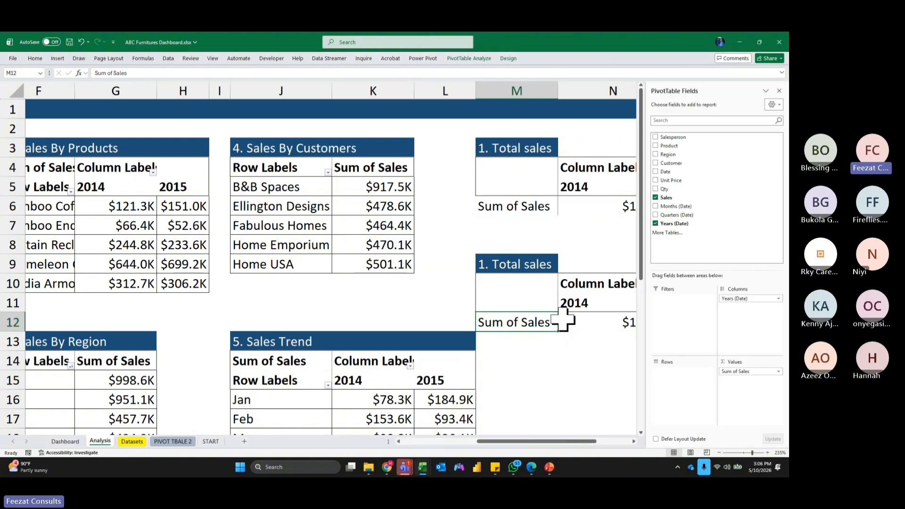
{"action": "left_click_drag", "start_coordinate": [735, 371], "coordinate": [591, 370]}
{"action": "left_click_drag", "start_coordinate": [664, 189], "coordinate": [748, 383]}
{"action": "left_click_drag", "start_coordinate": [585, 441], "coordinate": [632, 442]}
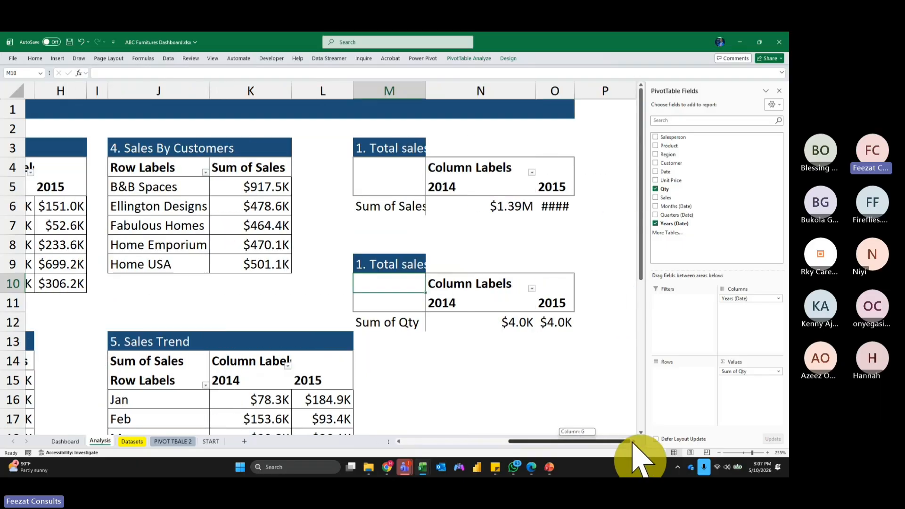
{"action": "left_click", "coordinate": [779, 91]}
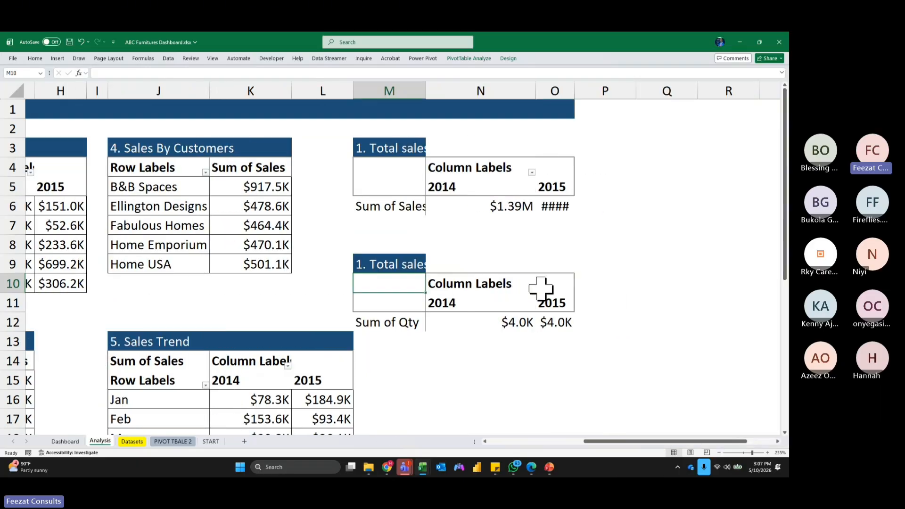
Try to remove the dollar sign from the thousands part of the custom number format on N12:O12.
{"action": "left_click_drag", "start_coordinate": [470, 322], "coordinate": [558, 322]}
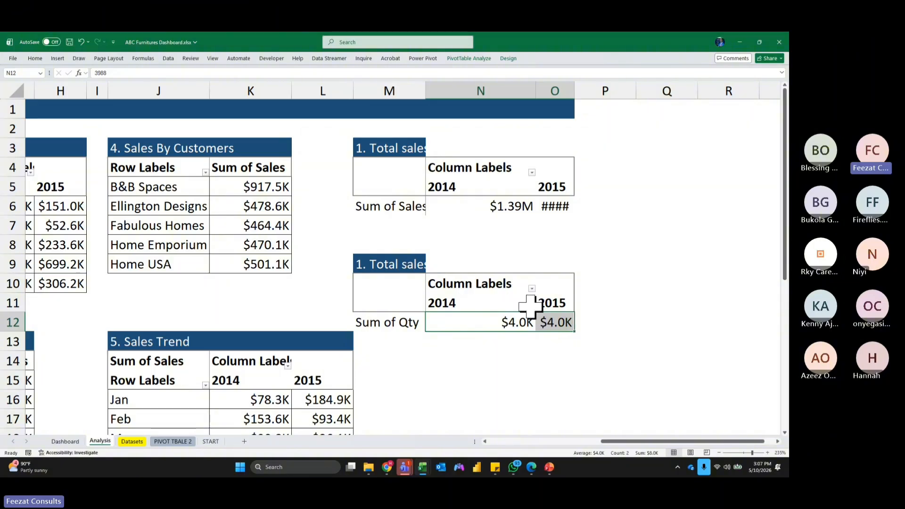
{"action": "key", "text": "ctrl+1"}
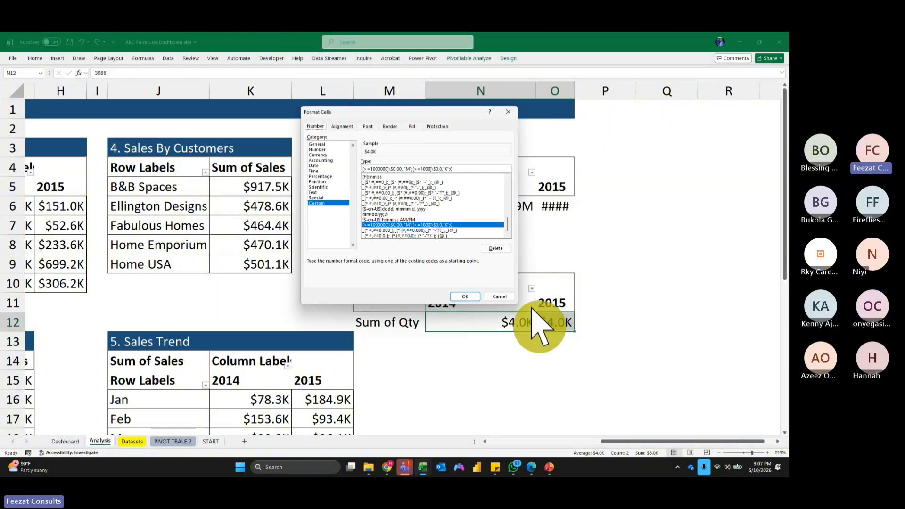
{"action": "left_click", "coordinate": [450, 168]}
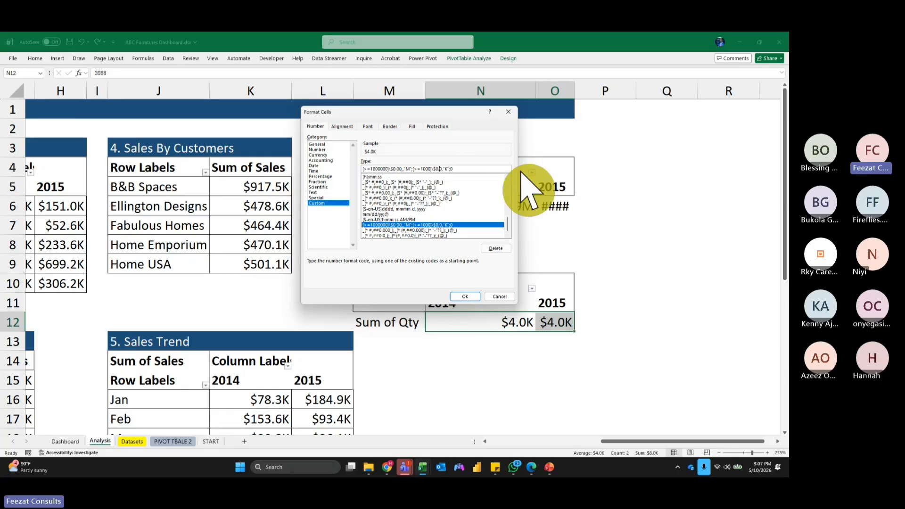
{"action": "key", "text": "BackSpace"}
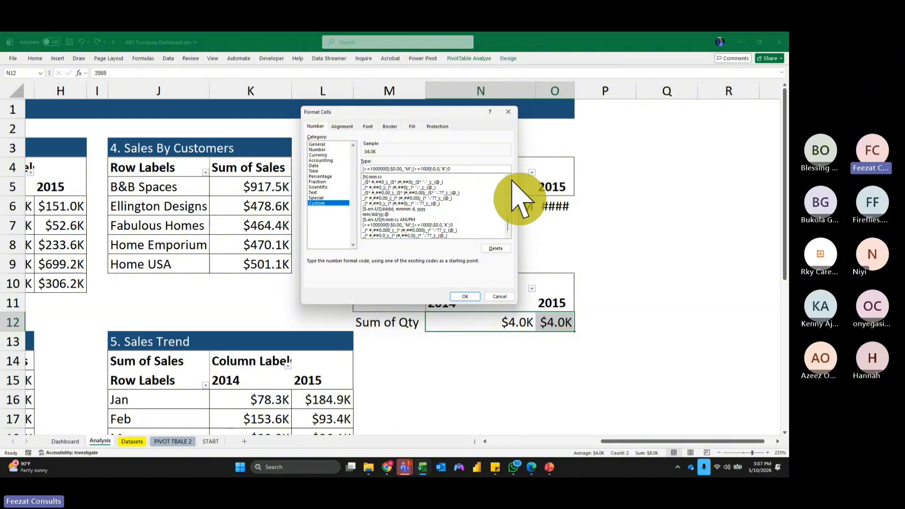
{"action": "left_click", "coordinate": [465, 296]}
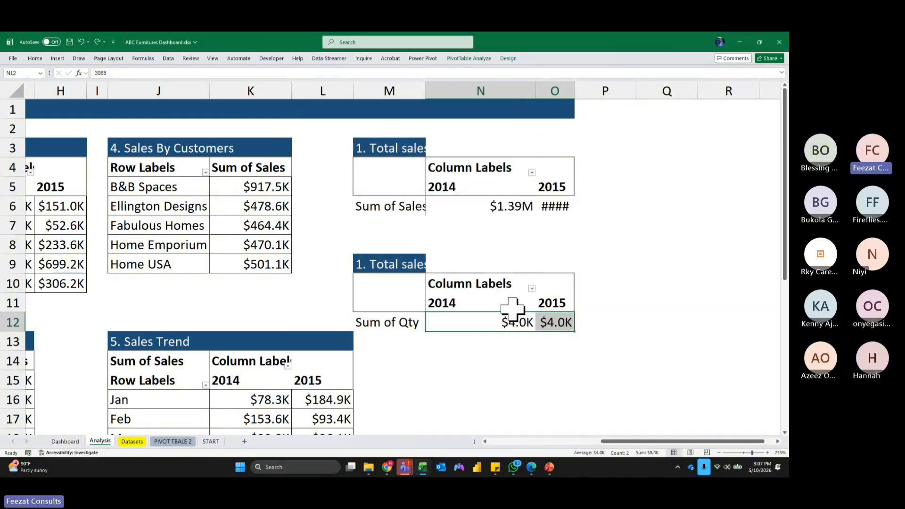
Copy the custom number format code of N12:O12 and switch to a maximized ChatGPT window in the browser.
{"action": "key", "text": "ctrl+1"}
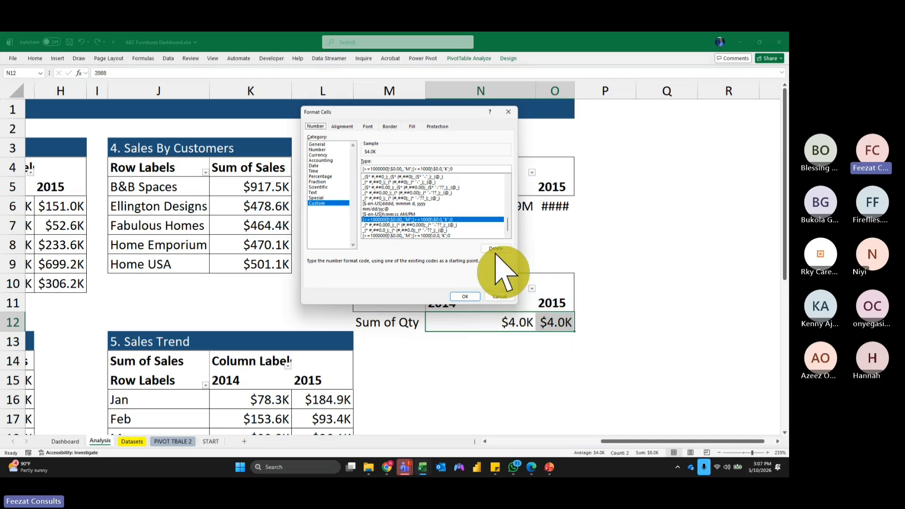
{"action": "double_click", "coordinate": [431, 169]}
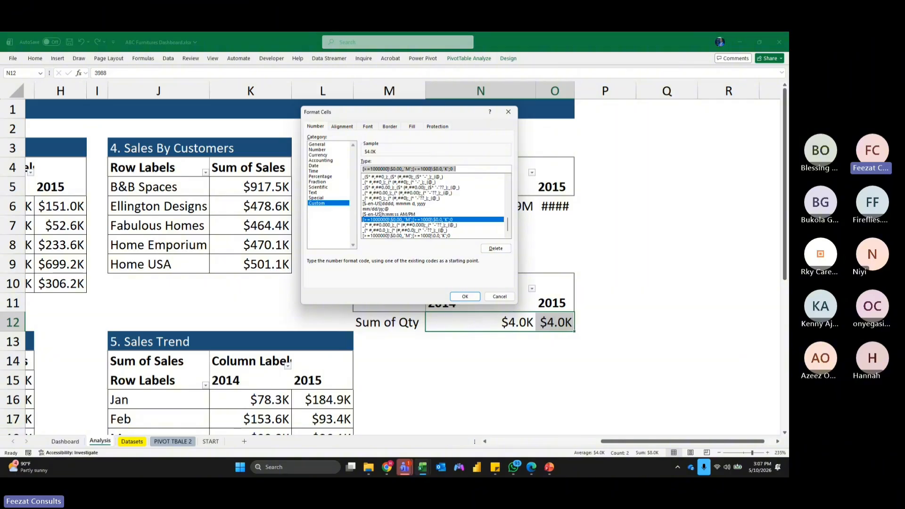
{"action": "key", "text": "alt+Tab"}
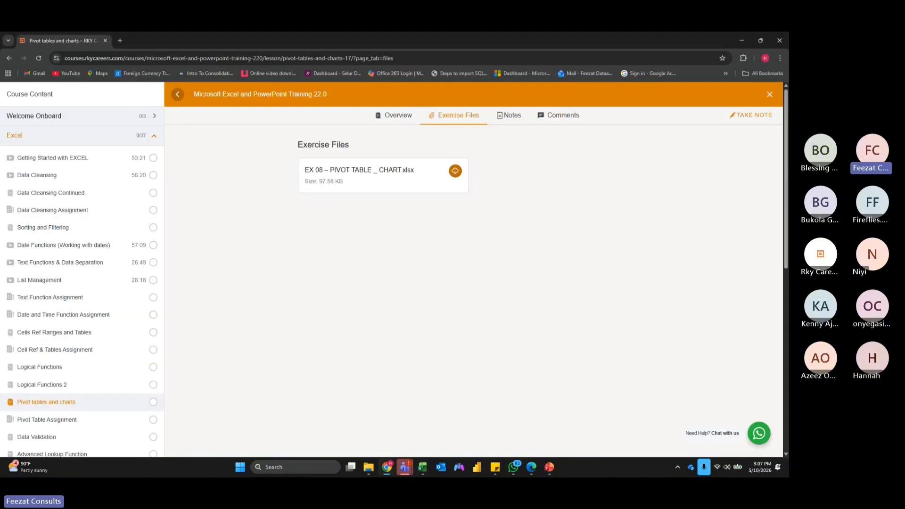
{"action": "key", "text": "alt+Tab"}
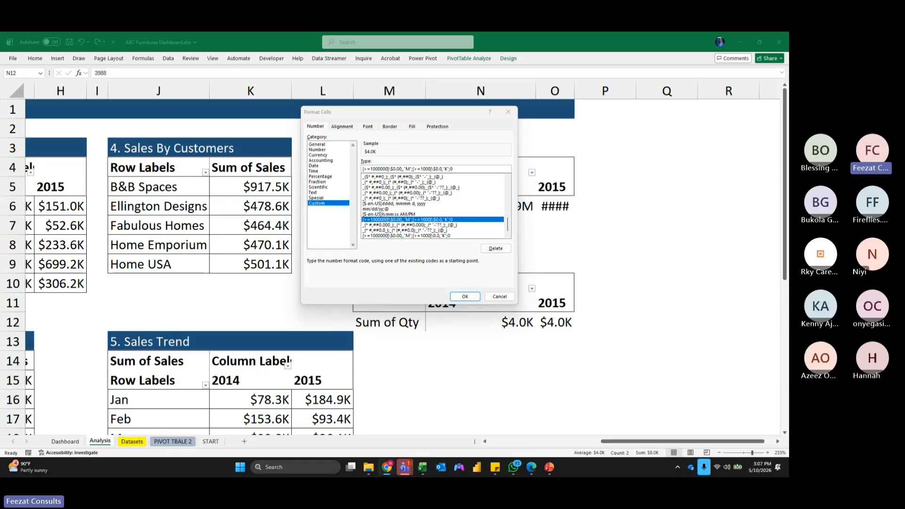
{"action": "left_click_drag", "start_coordinate": [218, 476], "coordinate": [214, 232]}
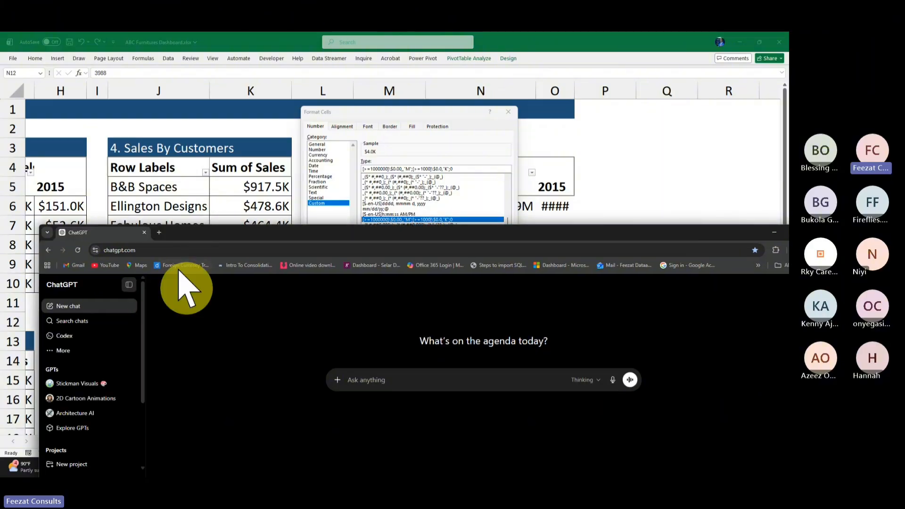
{"action": "left_click", "coordinate": [136, 284]}
{"action": "left_click_drag", "start_coordinate": [727, 232], "coordinate": [642, 217]}
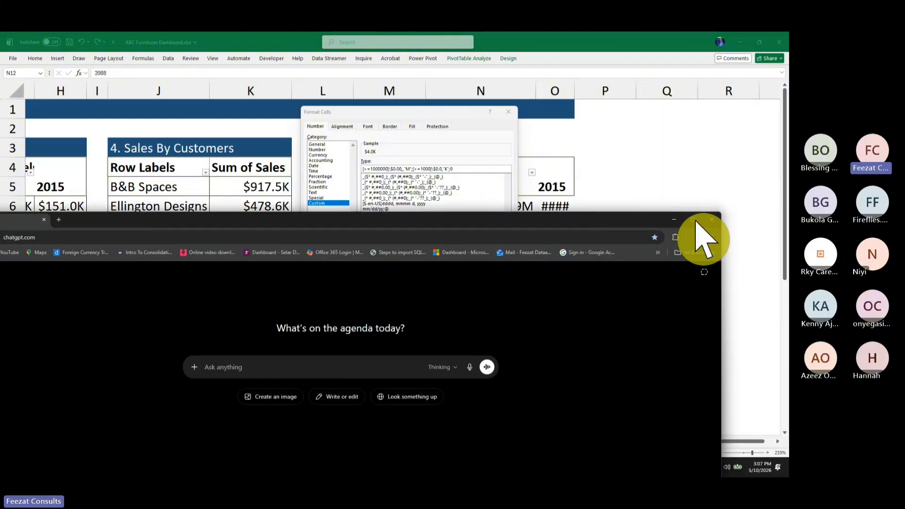
{"action": "left_click", "coordinate": [698, 218]}
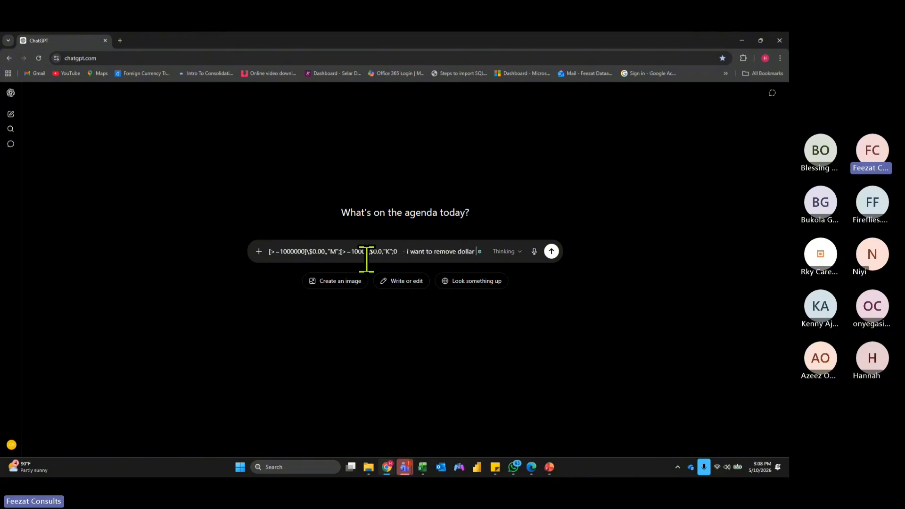
Ask ChatGPT to remove the dollar sign from the pasted number format code and achieve the same format.
{"action": "type", "text": "sign and achieve the same fo"}
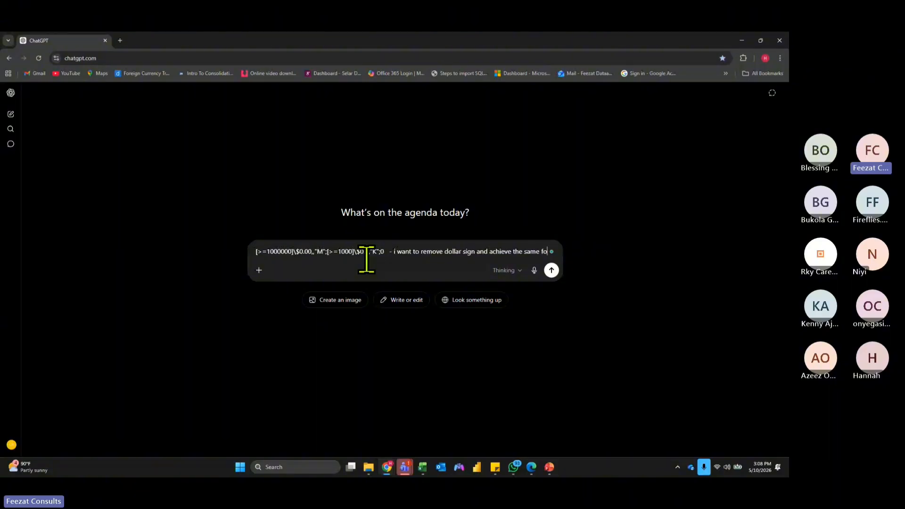
{"action": "type", "text": "mat"}
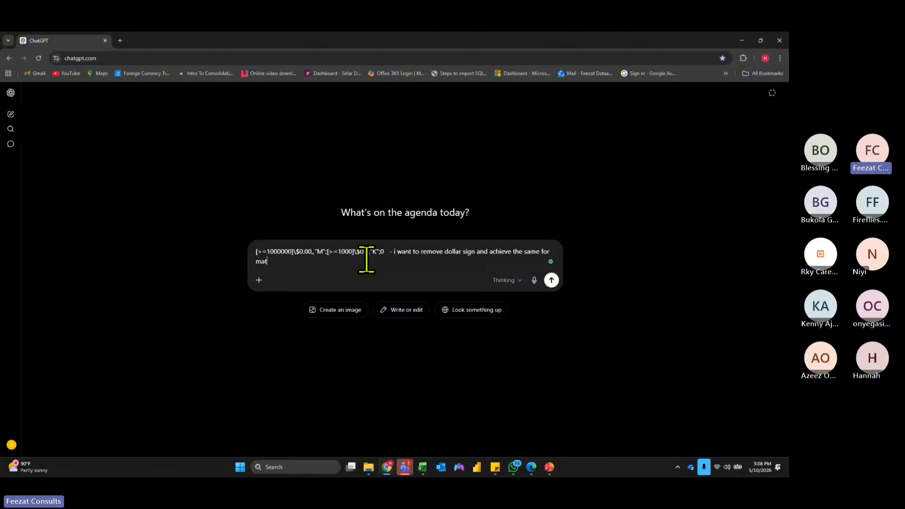
{"action": "key", "text": "BackSpace"}
{"action": "key", "text": "BackSpace"}
{"action": "key", "text": "BackSpace"}
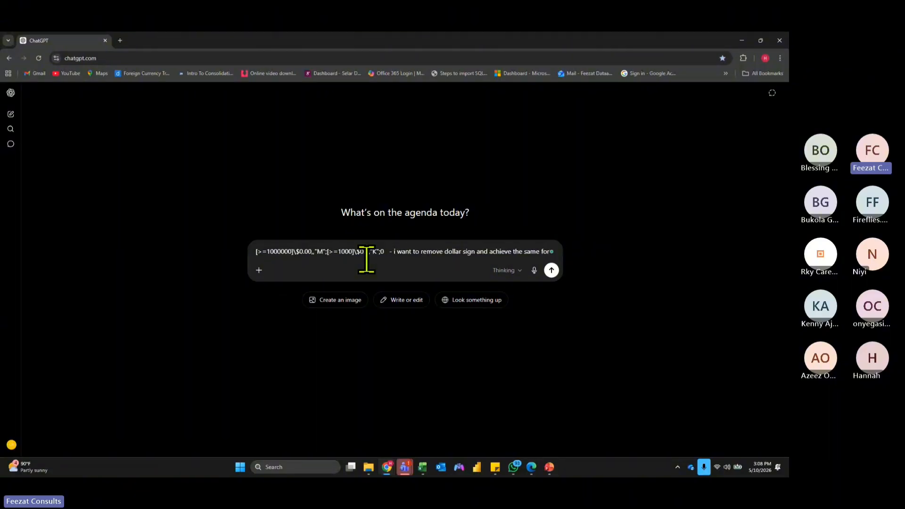
{"action": "type", "text": "mat"}
{"action": "key", "text": "Return"}
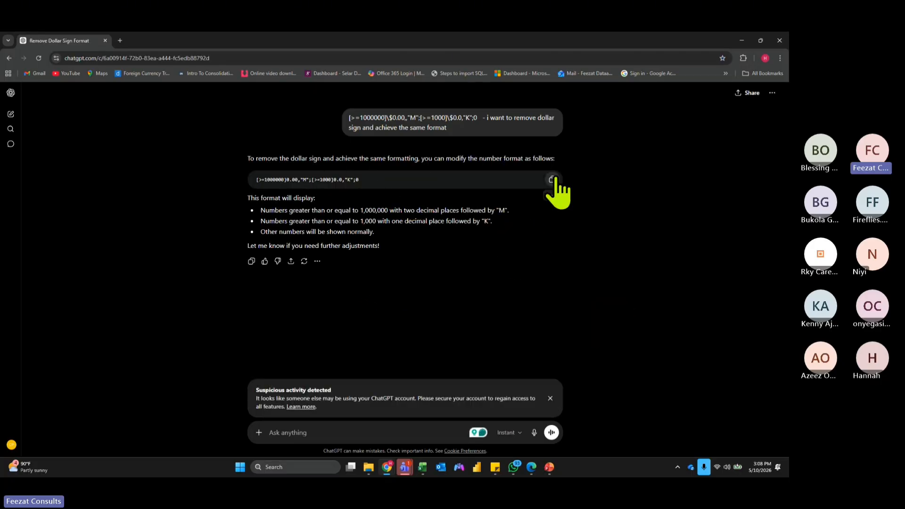
Return to Excel and apply ChatGPT's custom number format [>=1000000]0.00,,"M";[>=1000]0.0,"K";0 to the Sum of Qty values N12:O12.
{"action": "left_click", "coordinate": [741, 40]}
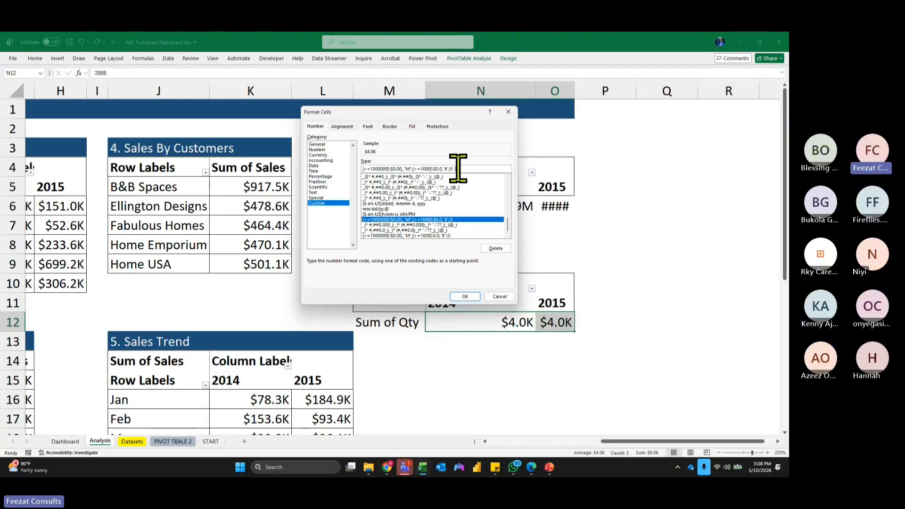
{"action": "left_click", "coordinate": [370, 171]}
{"action": "key", "text": "ctrl+v"}
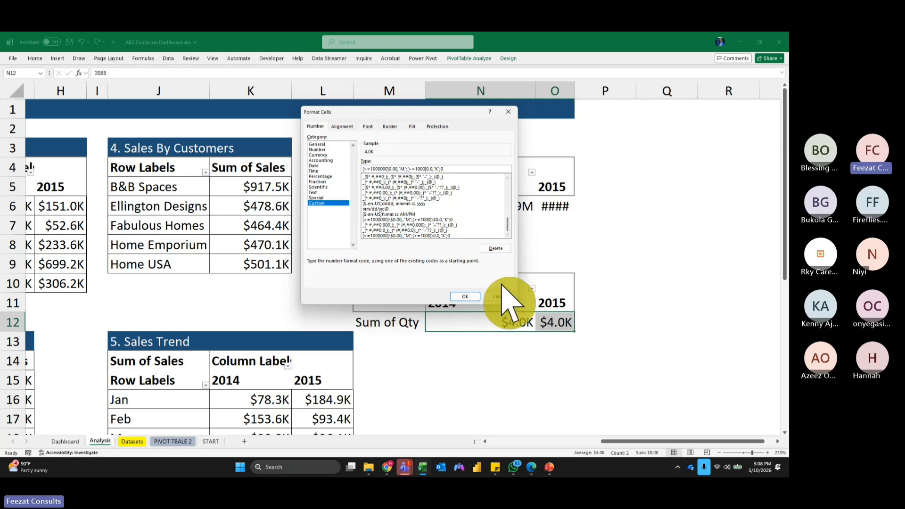
{"action": "left_click", "coordinate": [465, 296]}
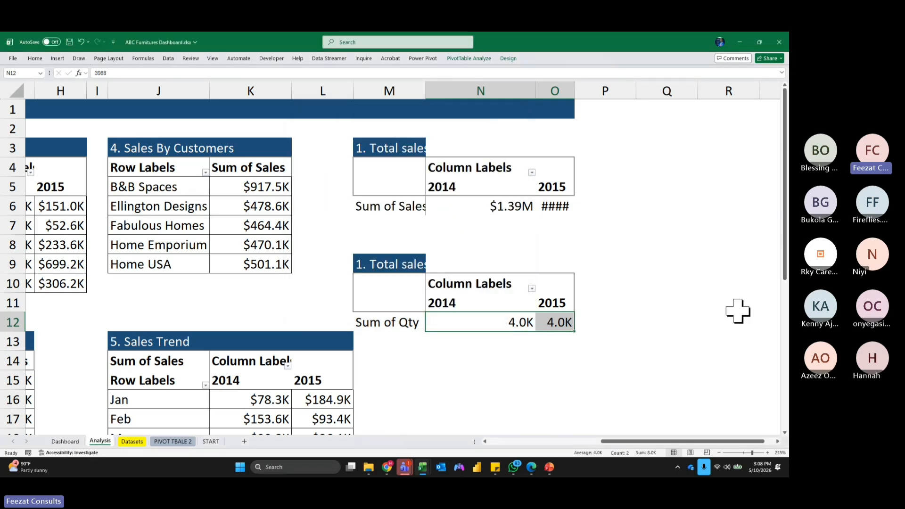
AutoFit the width of column O on the Analysis sheet.
{"action": "left_click", "coordinate": [655, 307]}
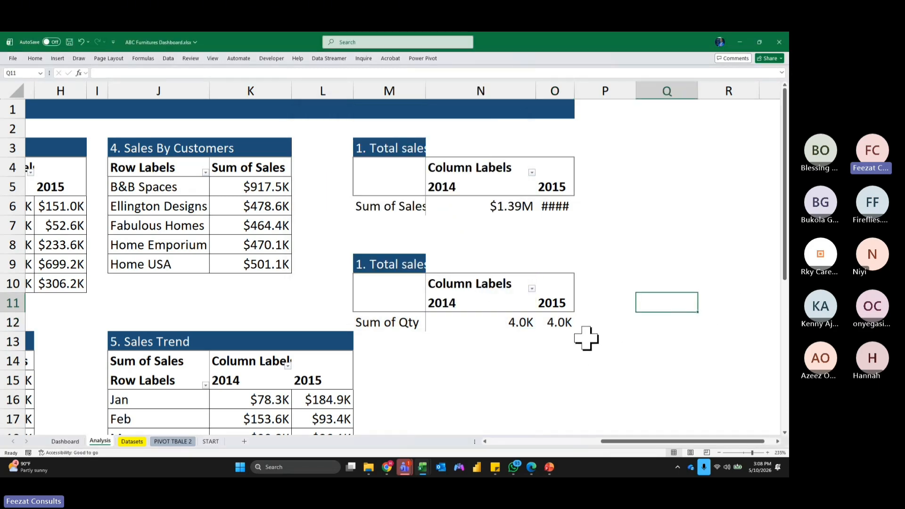
{"action": "left_click_drag", "start_coordinate": [628, 441], "coordinate": [613, 441]}
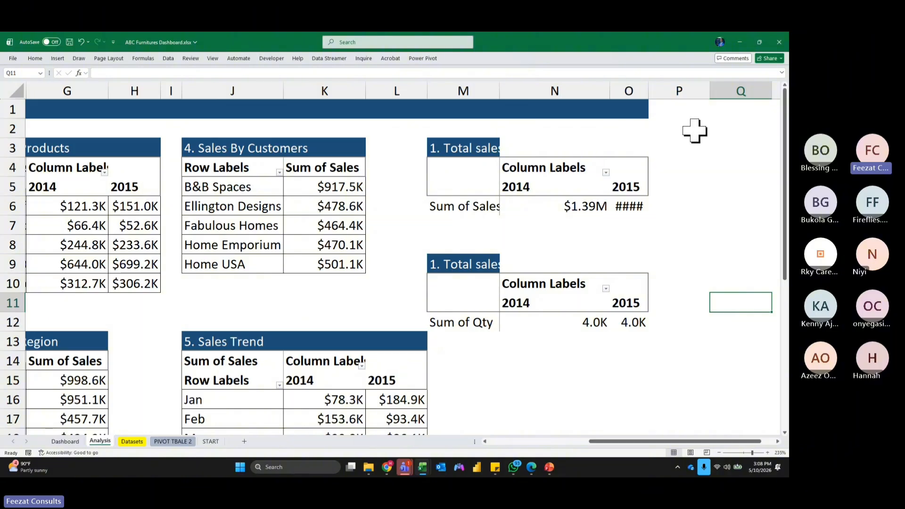
{"action": "double_click", "coordinate": [647, 90]}
{"action": "left_click", "coordinate": [699, 230]}
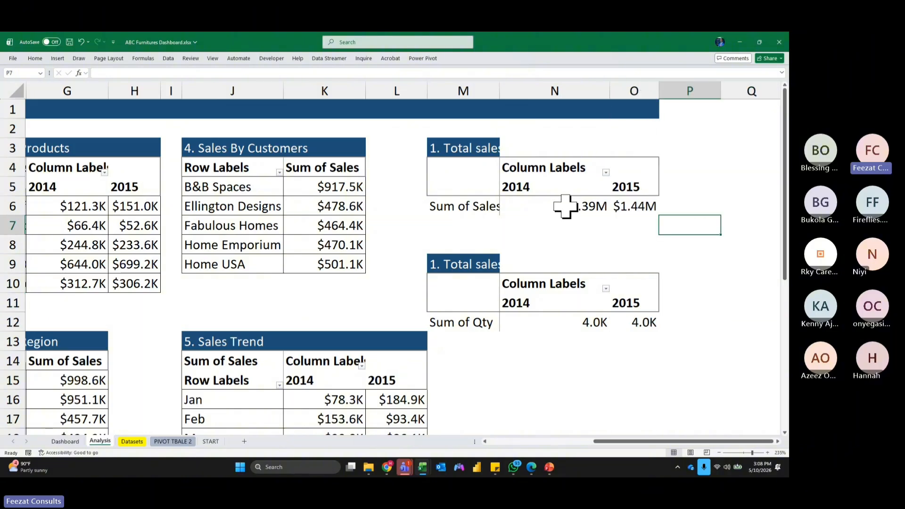
{"action": "left_click", "coordinate": [485, 208]}
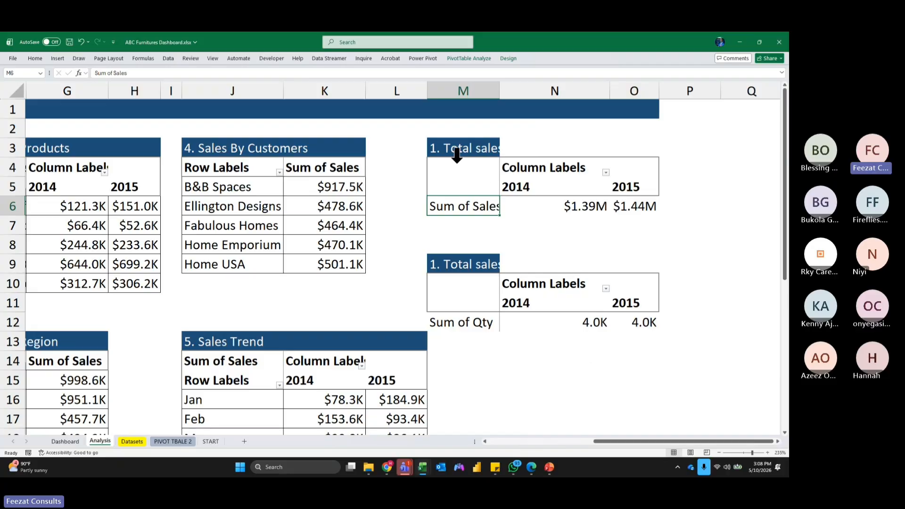
{"action": "left_click_drag", "start_coordinate": [464, 172], "coordinate": [644, 200]}
{"action": "key", "text": "ctrl+c"}
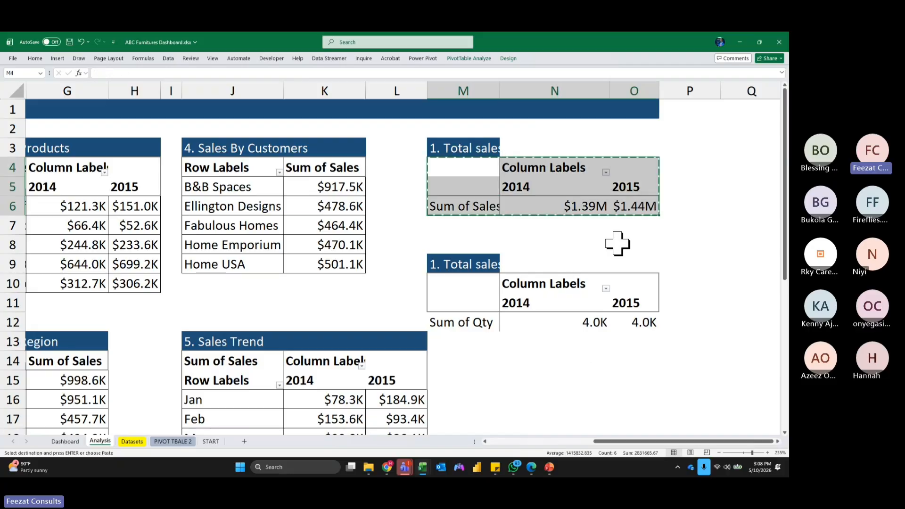
{"action": "left_click", "coordinate": [485, 380]}
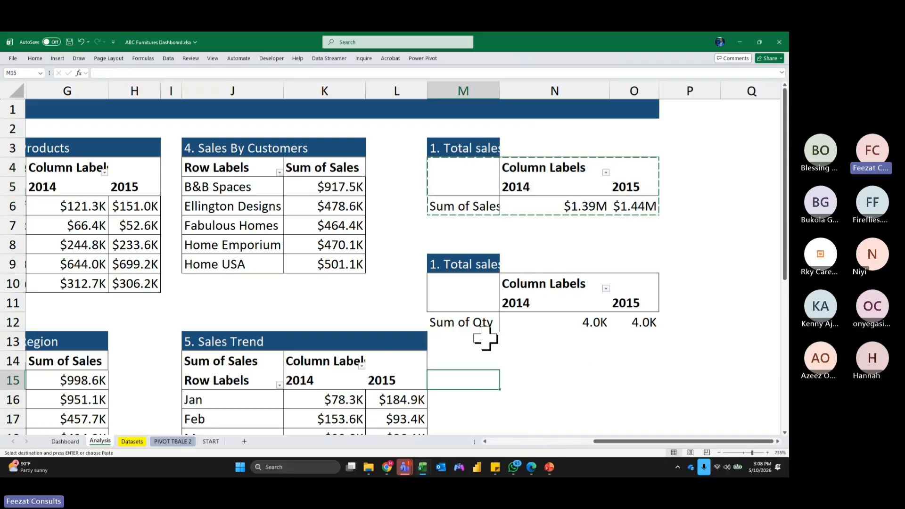
Duplicate the Sum of Qty pivot table M10:O12, placing the copy at M15.
{"action": "left_click_drag", "start_coordinate": [454, 283], "coordinate": [661, 333]}
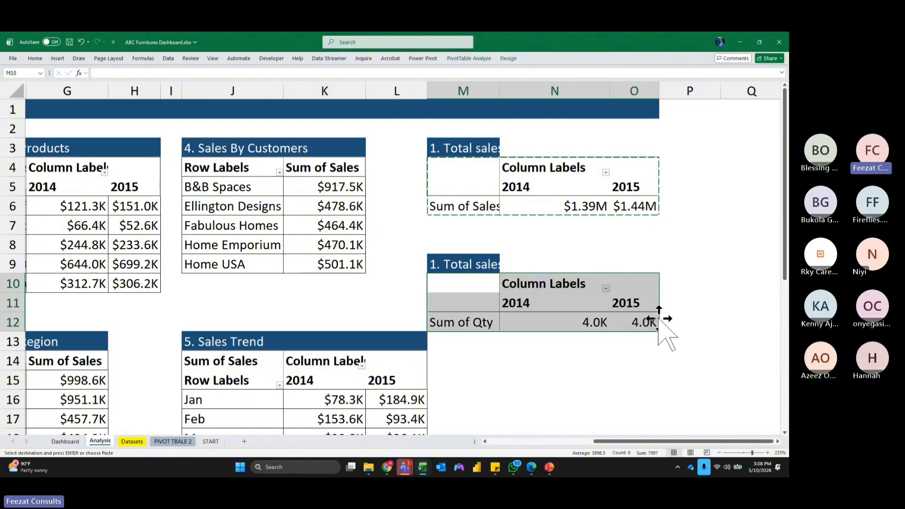
{"action": "key", "text": "ctrl+c"}
{"action": "left_click", "coordinate": [471, 377]}
{"action": "key", "text": "ctrl+v"}
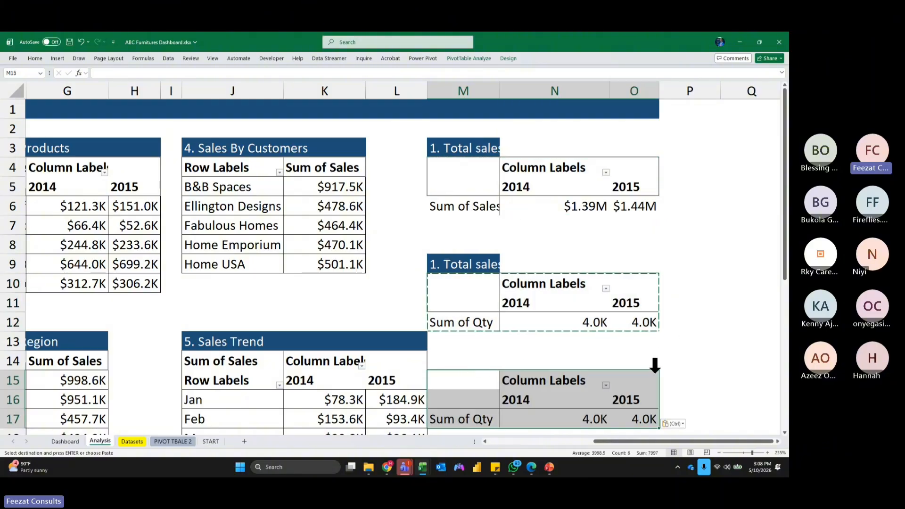
Replace Sum of Qty with Count of Customer in the values of the new pivot table at M15.
{"action": "scroll", "coordinate": [749, 344], "scroll_direction": "down", "scroll_amount": 1}
{"action": "left_click", "coordinate": [605, 364]}
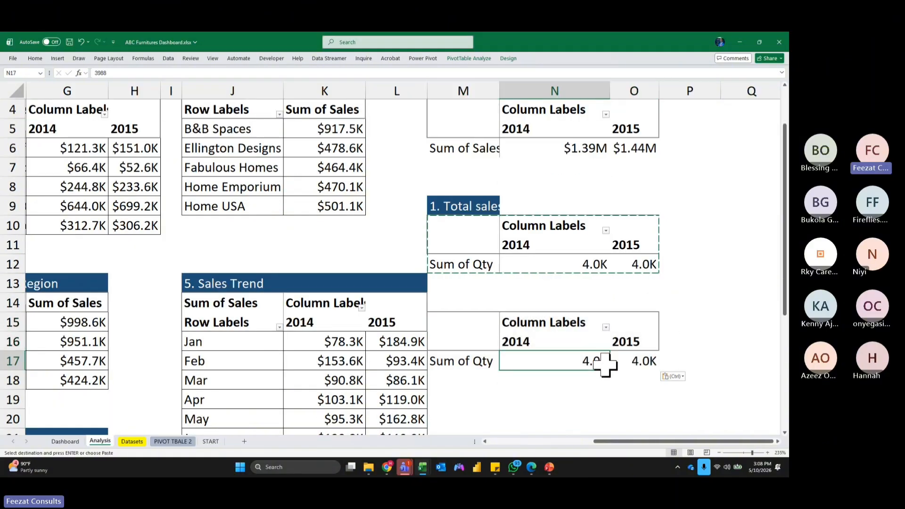
{"action": "right_click", "coordinate": [603, 373]}
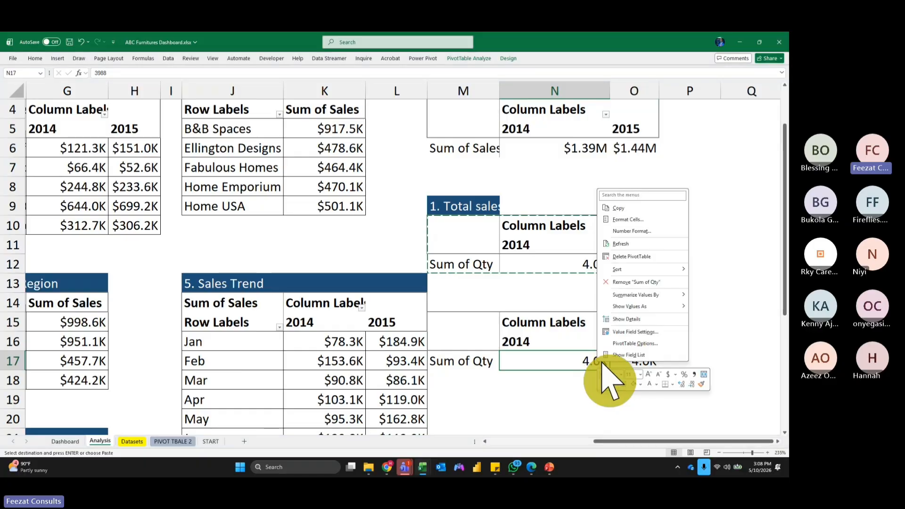
{"action": "left_click", "coordinate": [627, 356]}
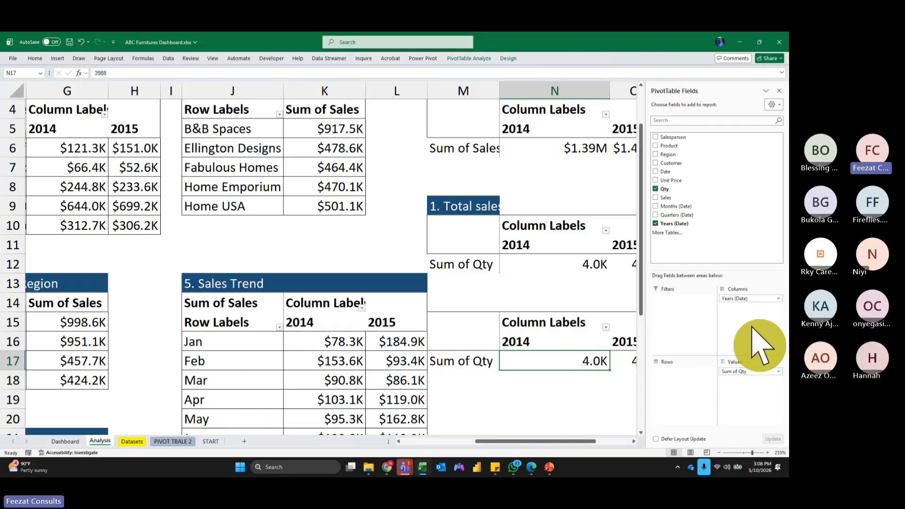
{"action": "left_click_drag", "start_coordinate": [572, 388], "coordinate": [575, 389]}
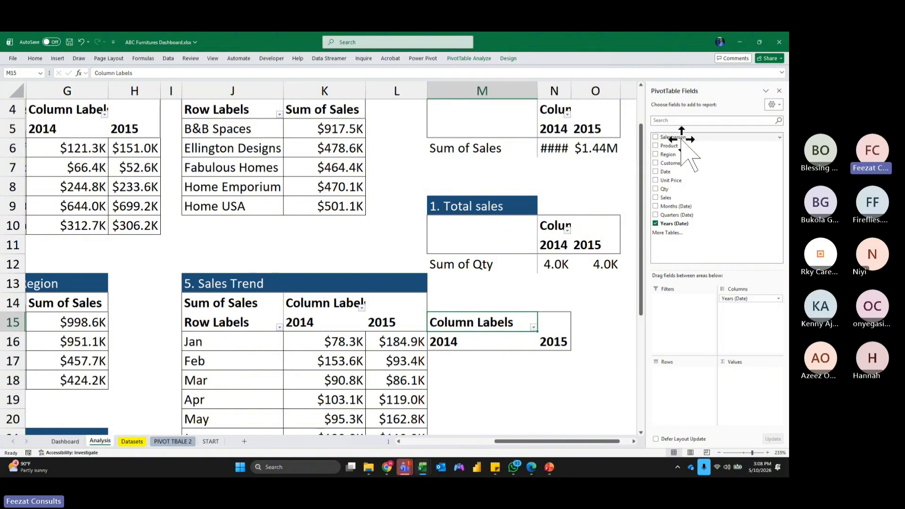
{"action": "left_click_drag", "start_coordinate": [697, 162], "coordinate": [756, 391]}
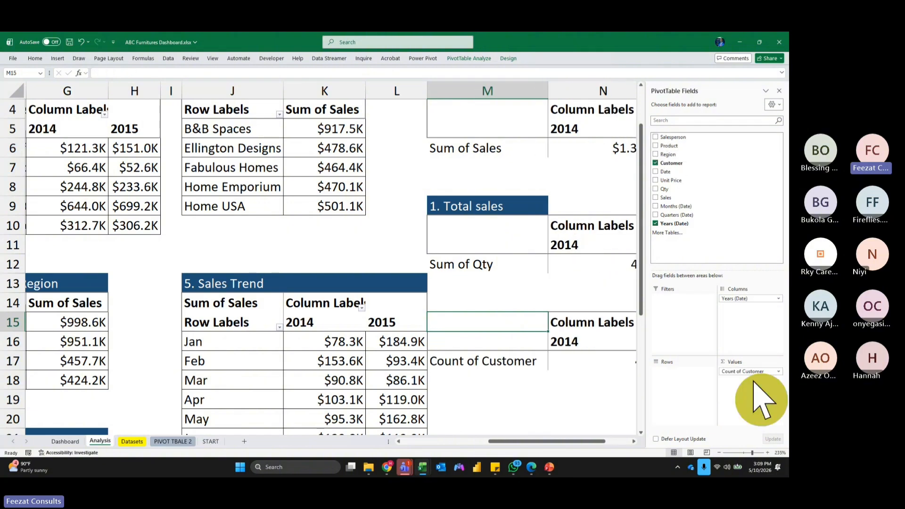
Close the PivotTable field list and AutoFit column O so the 2015 Sum of Sales value fits.
{"action": "left_click_drag", "start_coordinate": [500, 441], "coordinate": [568, 443]}
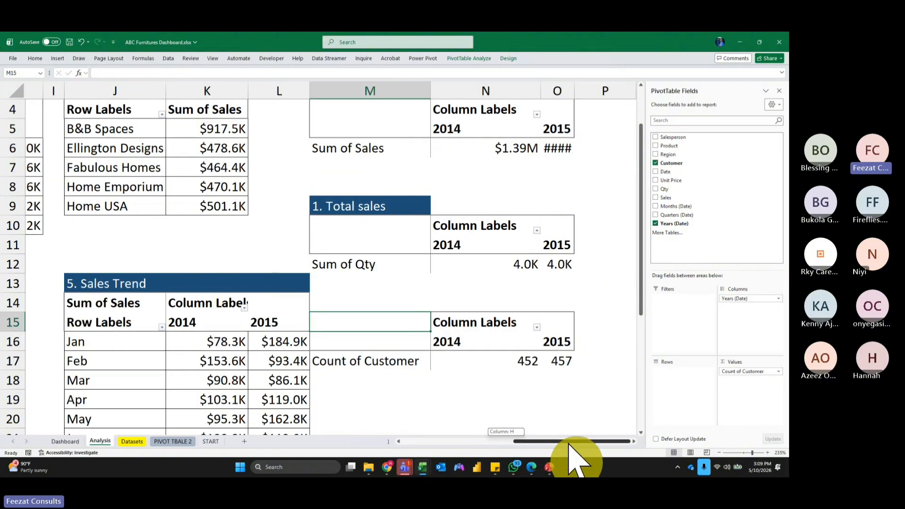
{"action": "left_click", "coordinate": [779, 91]}
{"action": "left_click", "coordinate": [691, 305]}
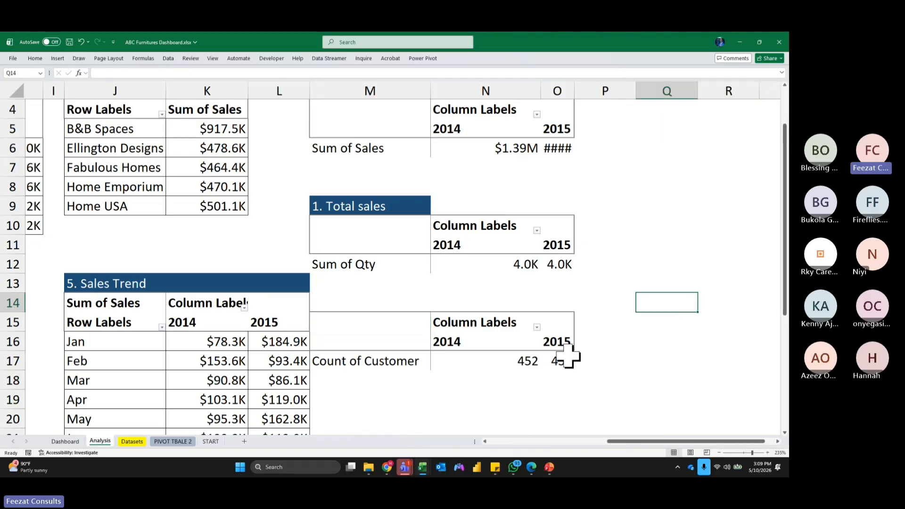
{"action": "scroll", "coordinate": [505, 347], "scroll_direction": "up", "scroll_amount": 1}
{"action": "double_click", "coordinate": [575, 91]}
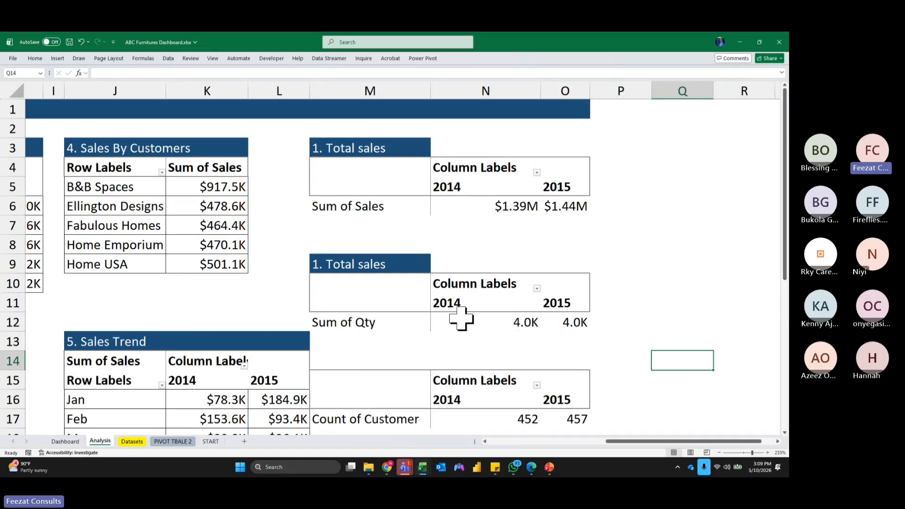
Insert a Stacked Bar PivotChart from the yearly Sum of Qty pivot table.
{"action": "left_click", "coordinate": [459, 303]}
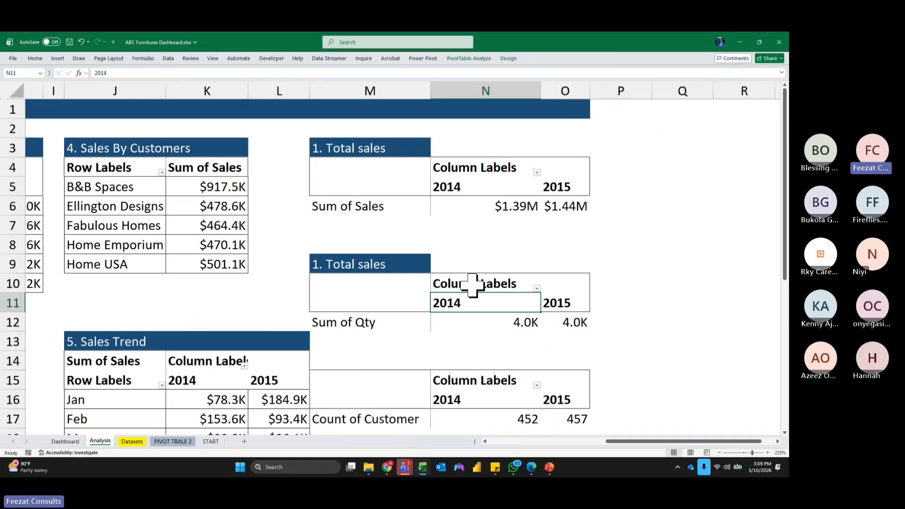
{"action": "left_click", "coordinate": [469, 58]}
{"action": "left_click", "coordinate": [522, 86]}
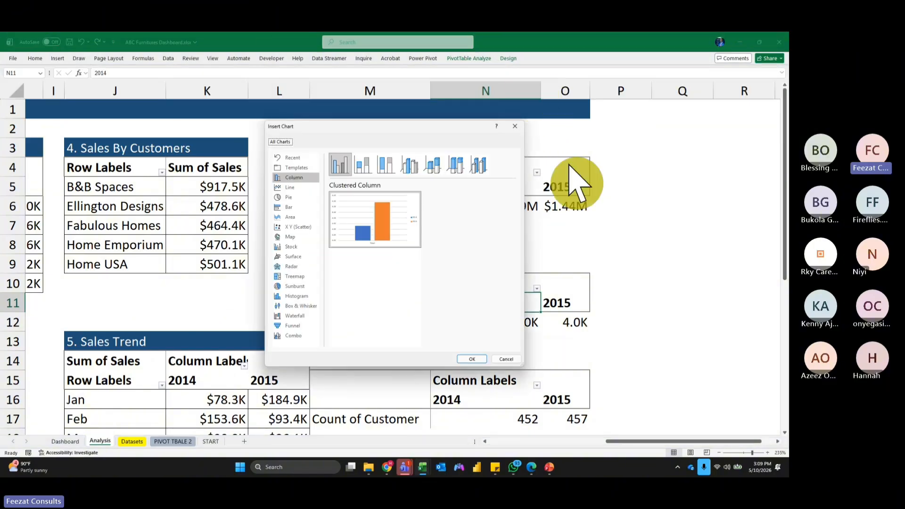
{"action": "left_click", "coordinate": [292, 207]}
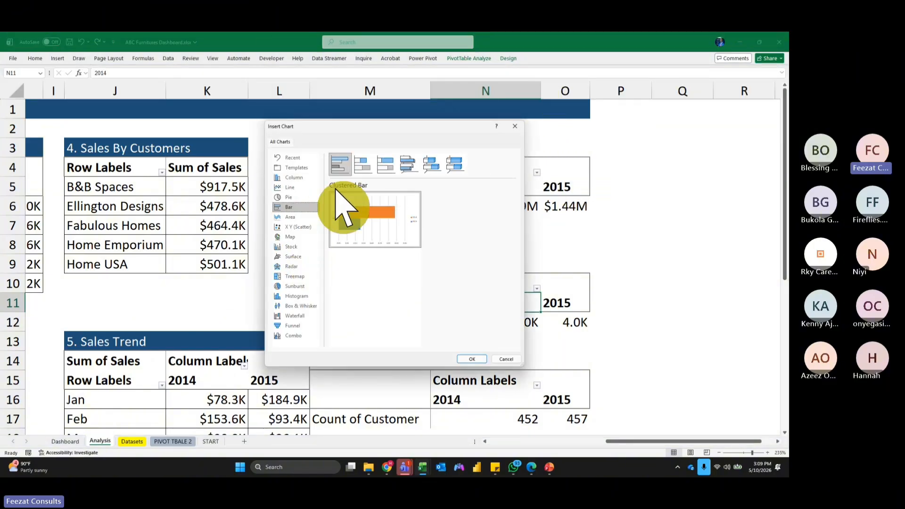
{"action": "left_click", "coordinate": [362, 164]}
{"action": "left_click", "coordinate": [472, 359]}
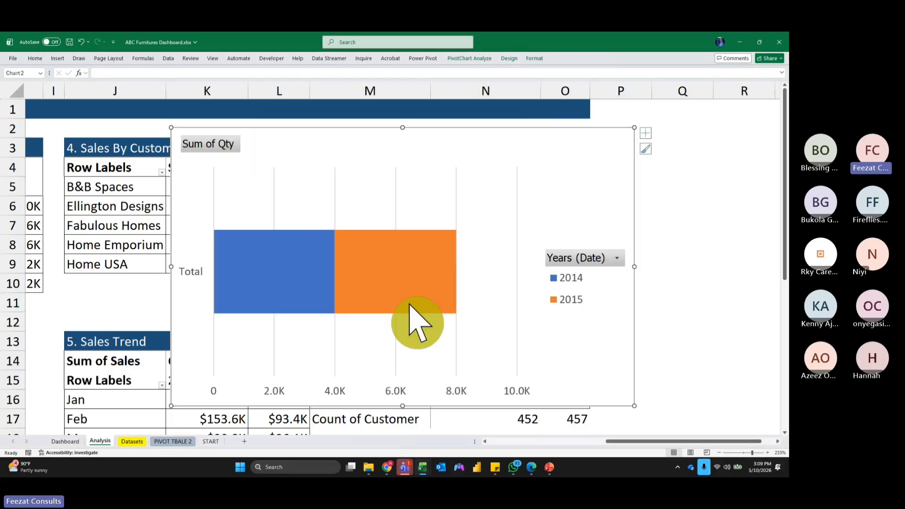
Hide all field buttons on the Sum of Qty chart and delete its legend.
{"action": "right_click", "coordinate": [209, 159]}
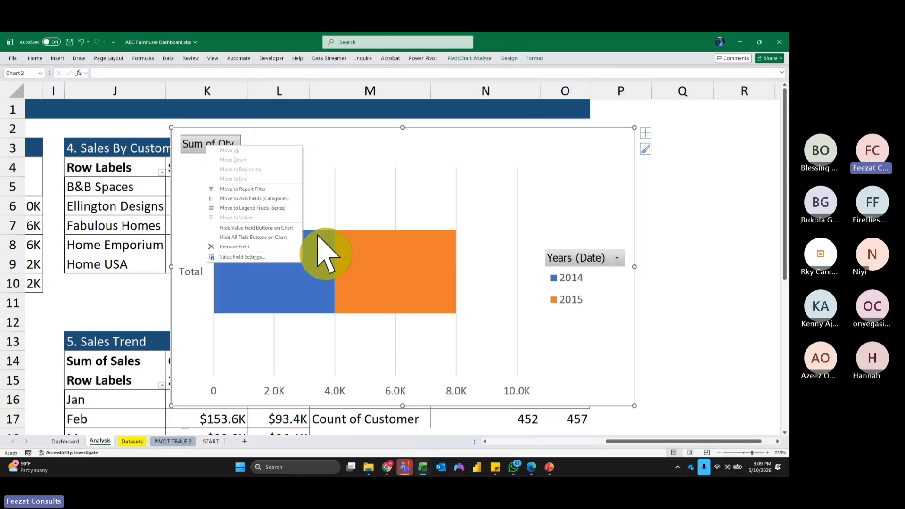
{"action": "left_click", "coordinate": [277, 252]}
{"action": "left_click", "coordinate": [606, 270]}
{"action": "key", "text": "Delete"}
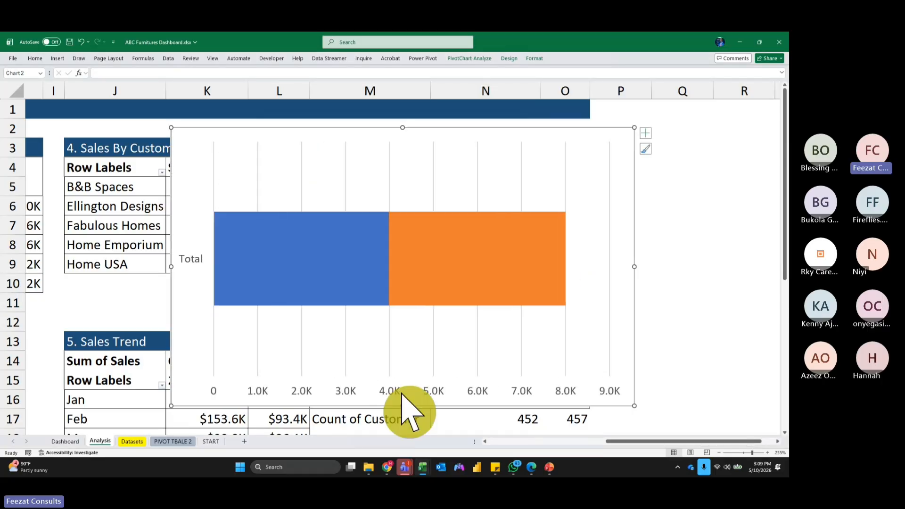
Delete the value axis, the gridlines and the Total category axis from the Sum of Qty chart.
{"action": "left_click", "coordinate": [394, 392]}
{"action": "key", "text": "Delete"}
{"action": "left_click", "coordinate": [394, 369]}
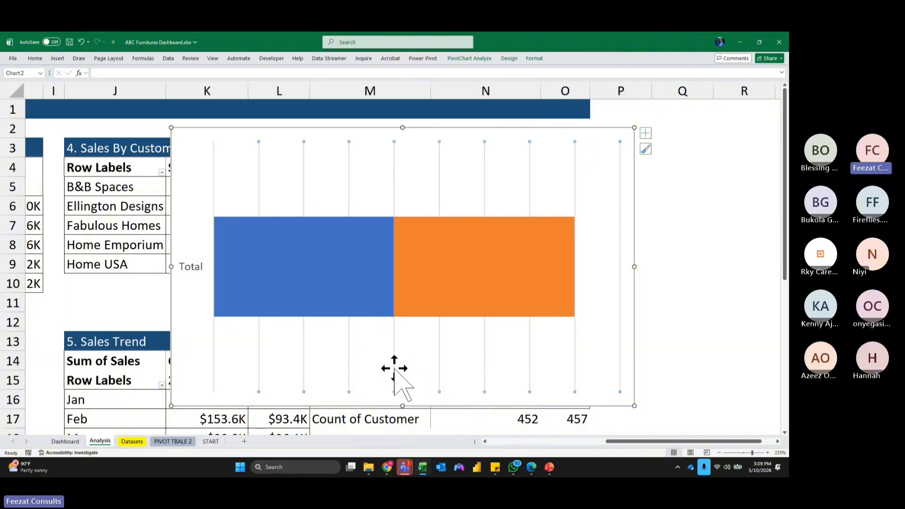
{"action": "key", "text": "Delete"}
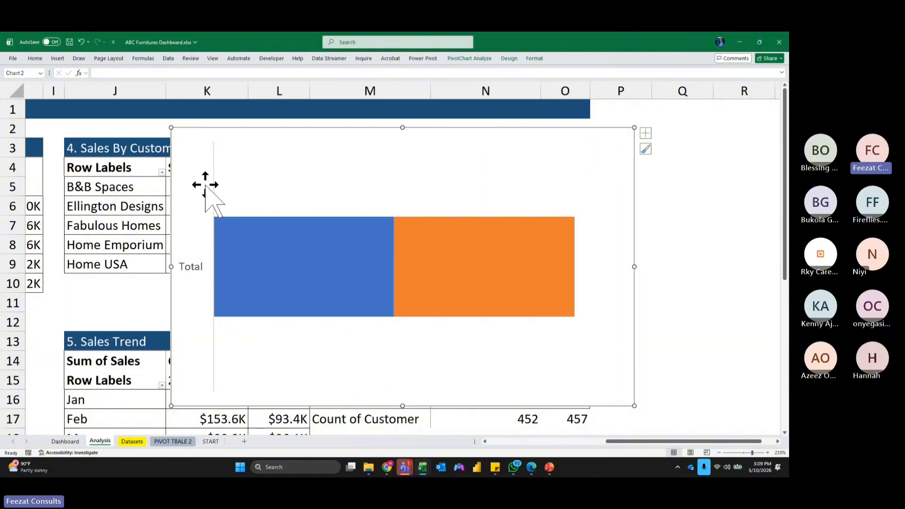
{"action": "key", "text": "Delete"}
{"action": "key", "text": "ctrl+z"}
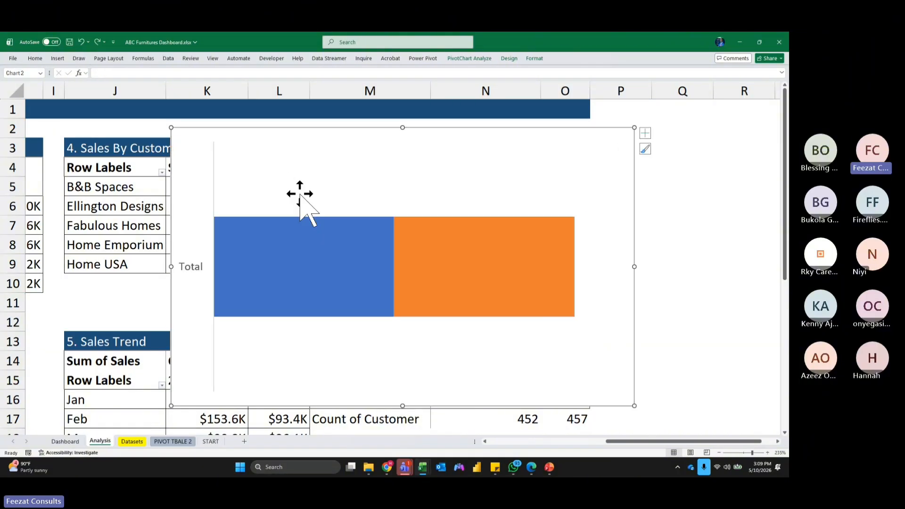
{"action": "left_click", "coordinate": [409, 287]}
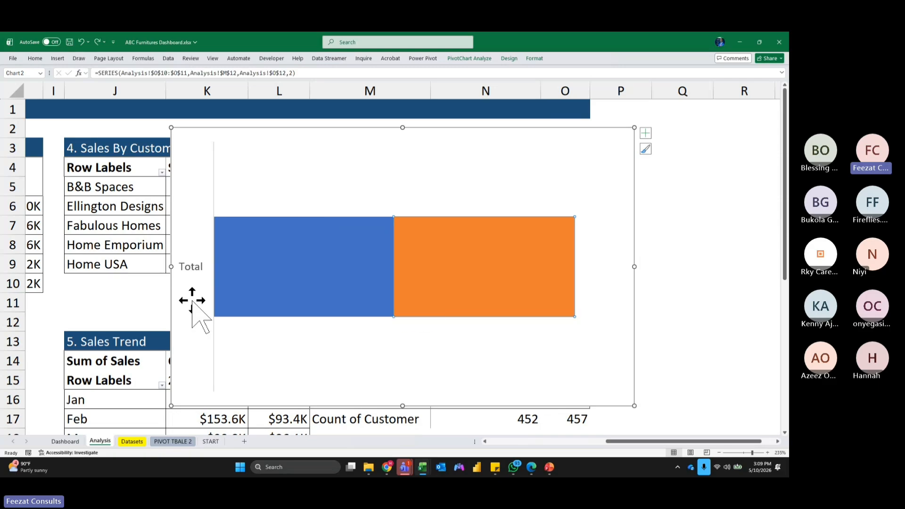
{"action": "left_click", "coordinate": [193, 269]}
{"action": "key", "text": "Delete"}
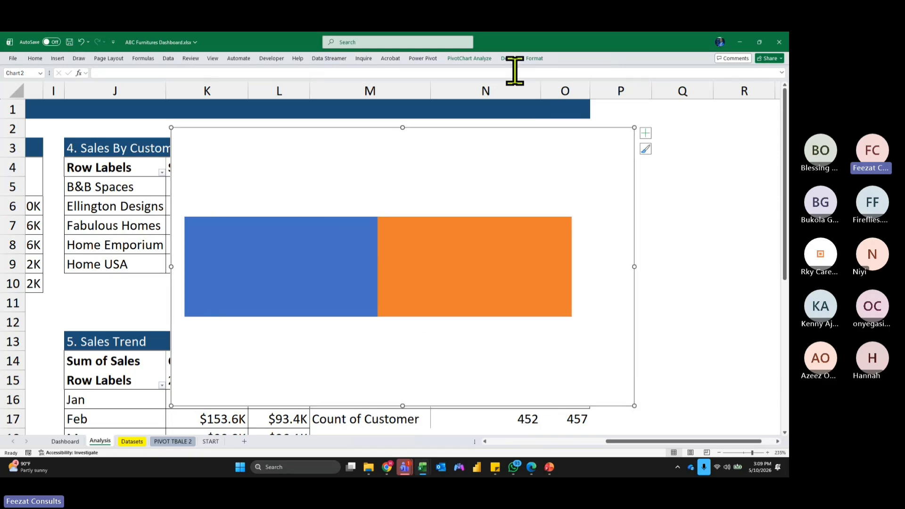
Set the Sum of Qty chart area's shape fill to No Fill.
{"action": "left_click", "coordinate": [534, 58]}
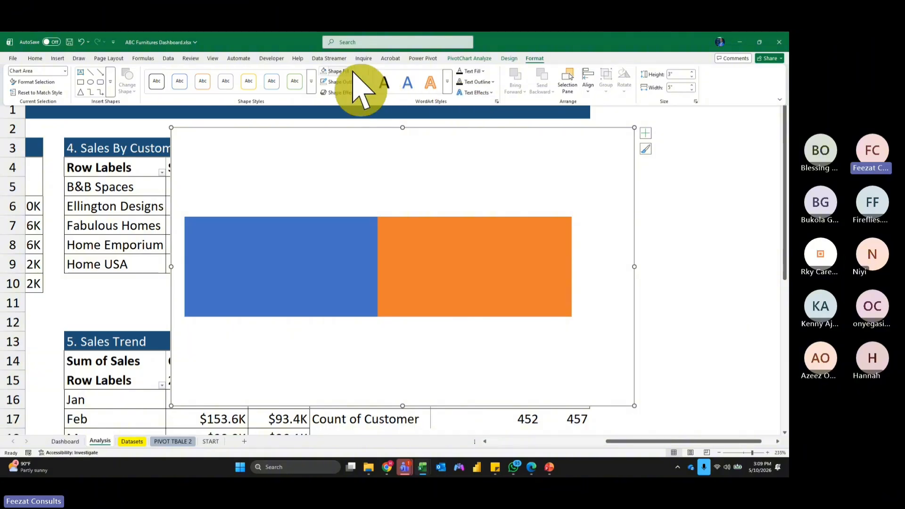
{"action": "left_click", "coordinate": [337, 71]}
{"action": "left_click", "coordinate": [340, 224]}
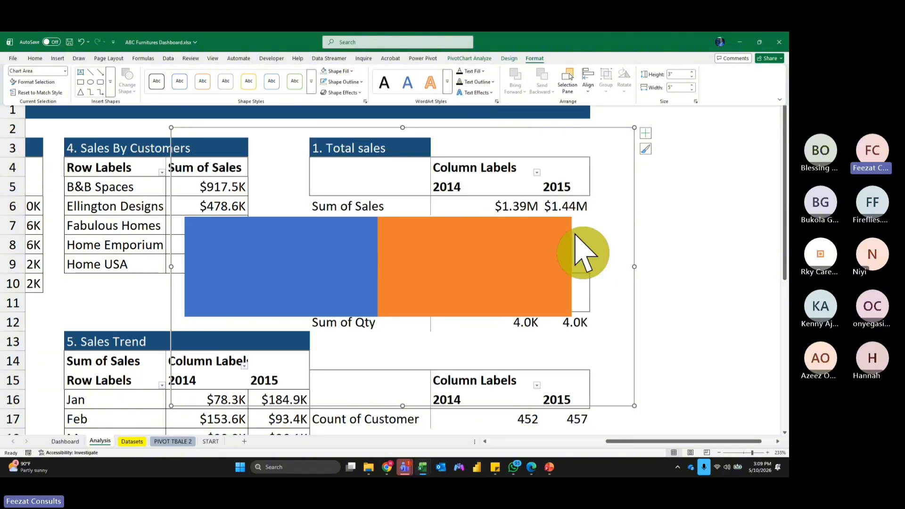
Add data labels to the chart and make the 2014 label show series name and value separated by a semicolon.
{"action": "left_click", "coordinate": [645, 133]}
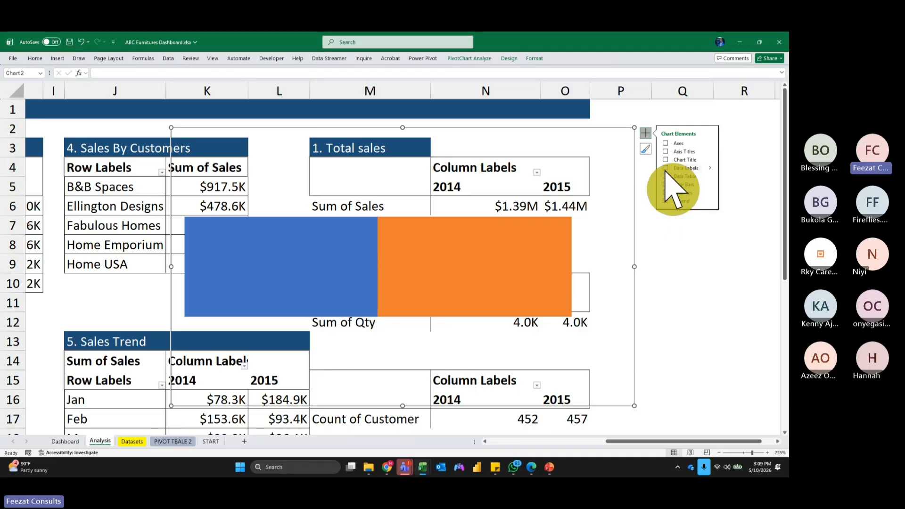
{"action": "left_click", "coordinate": [666, 168]}
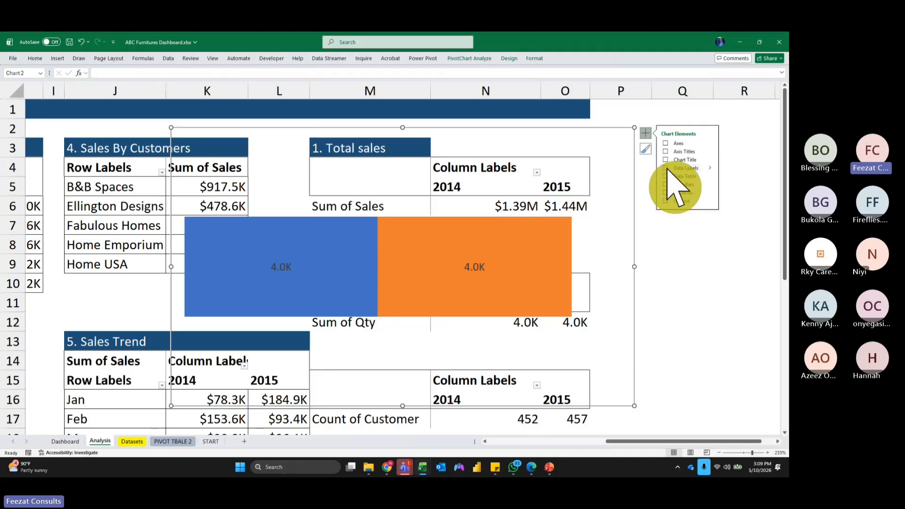
{"action": "left_click", "coordinate": [714, 168]}
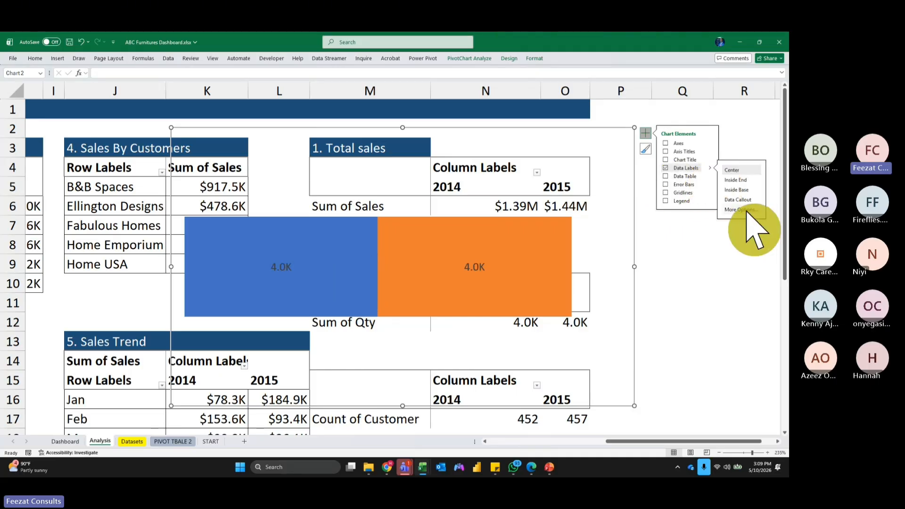
{"action": "left_click", "coordinate": [750, 212]}
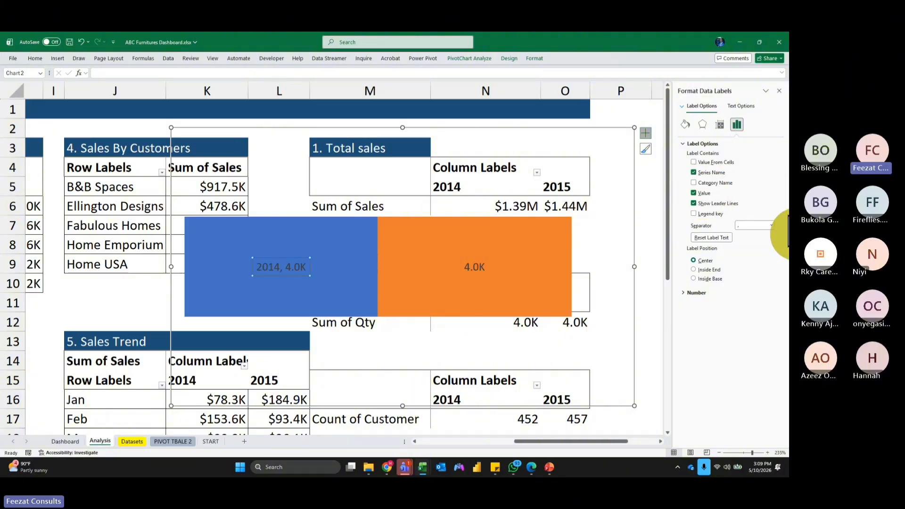
{"action": "left_click", "coordinate": [770, 225]}
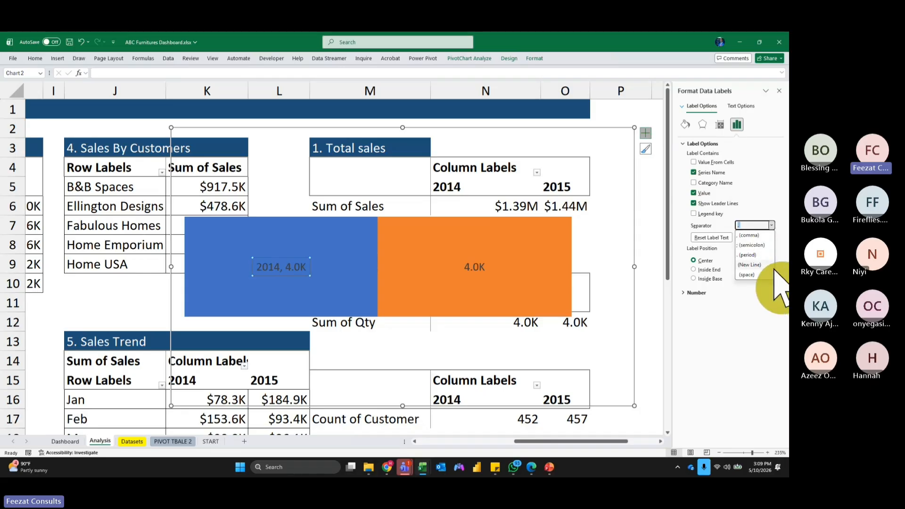
{"action": "left_click", "coordinate": [757, 245]}
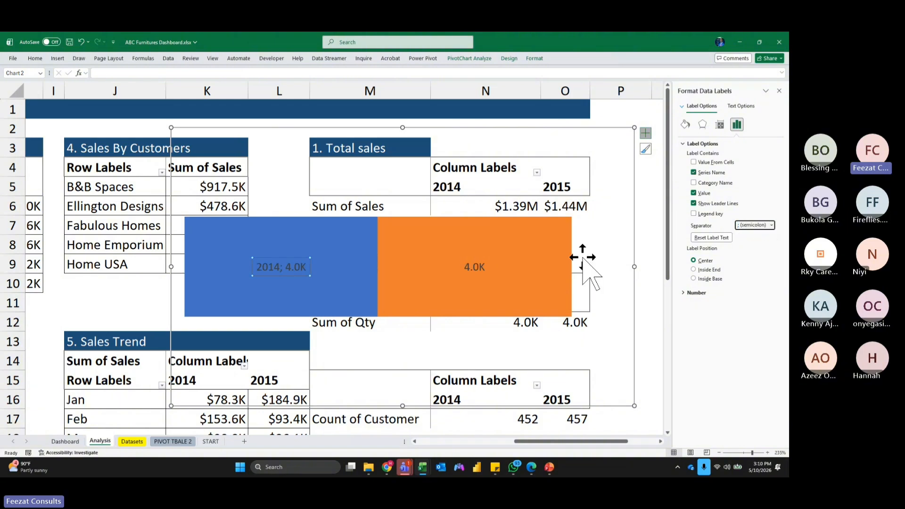
Include the series name in the 2015 data label with a semicolon separator, and close the label formatting pane.
{"action": "left_click", "coordinate": [474, 267]}
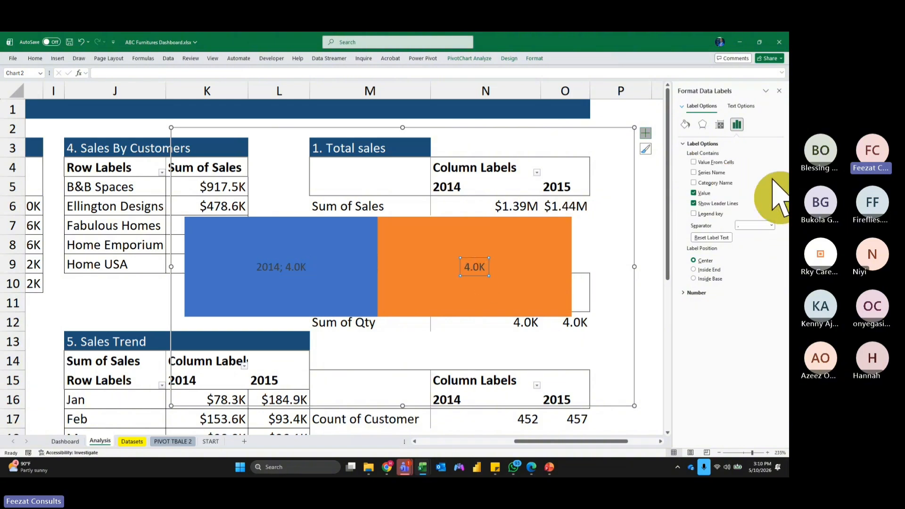
{"action": "left_click", "coordinate": [694, 172]}
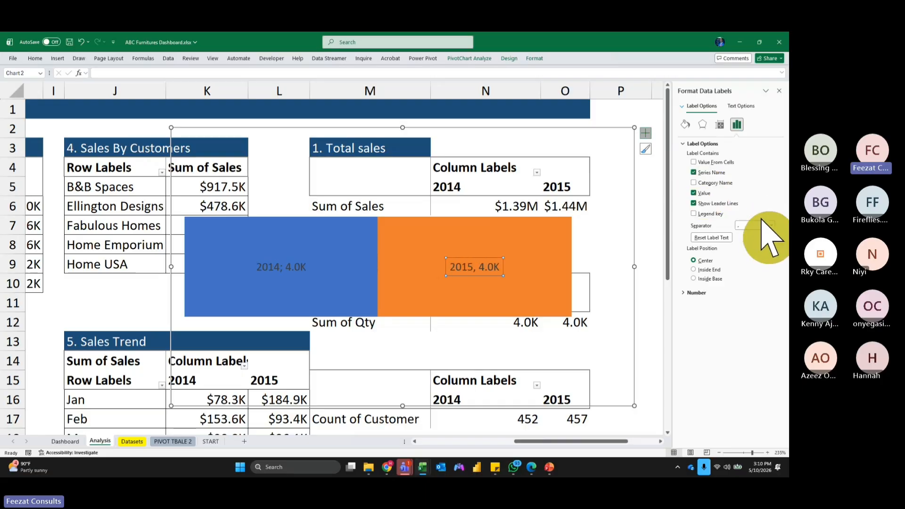
{"action": "left_click", "coordinate": [753, 225]}
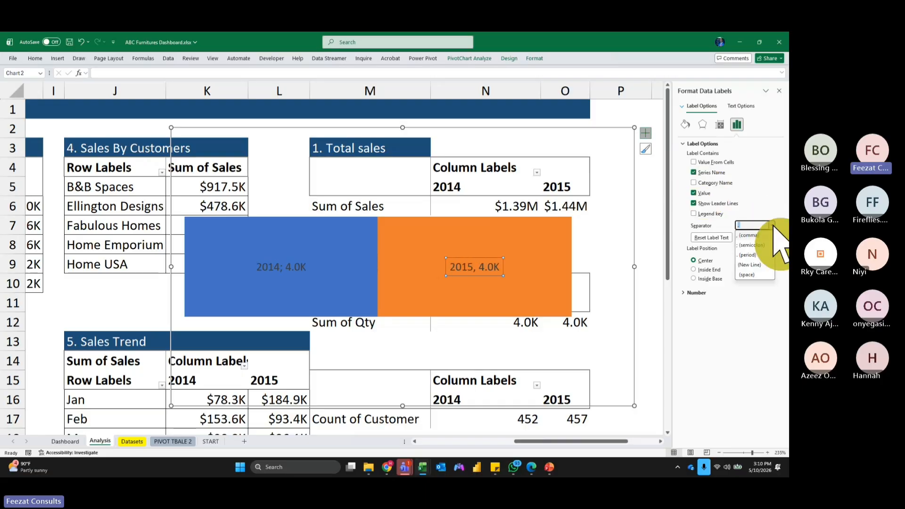
{"action": "left_click", "coordinate": [752, 245]}
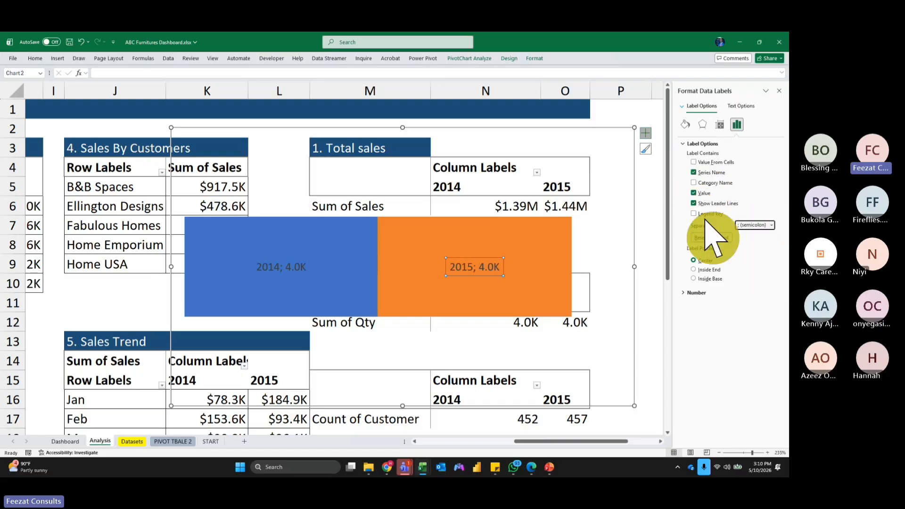
{"action": "left_click", "coordinate": [779, 90]}
{"action": "left_click", "coordinate": [678, 243]}
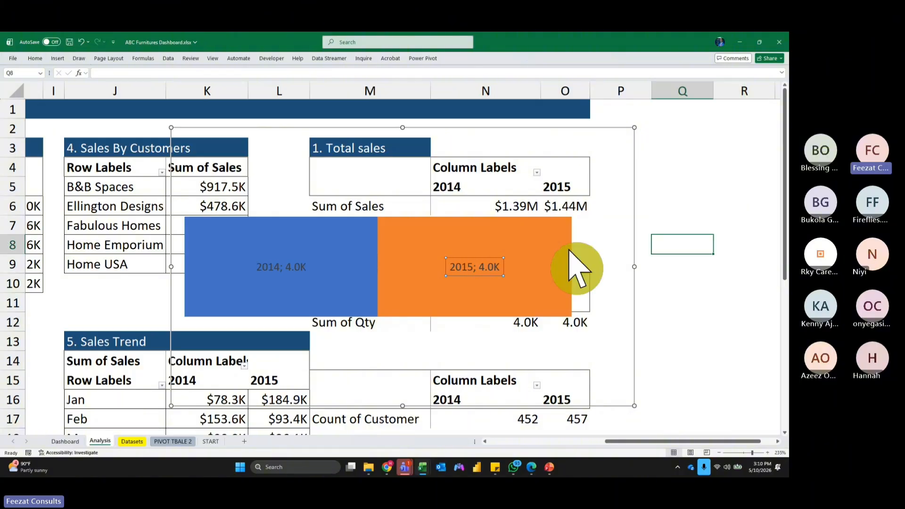
Fill the 2015 series of the Sum of Qty chart with a darker shade of the theme blue.
{"action": "left_click", "coordinate": [558, 260]}
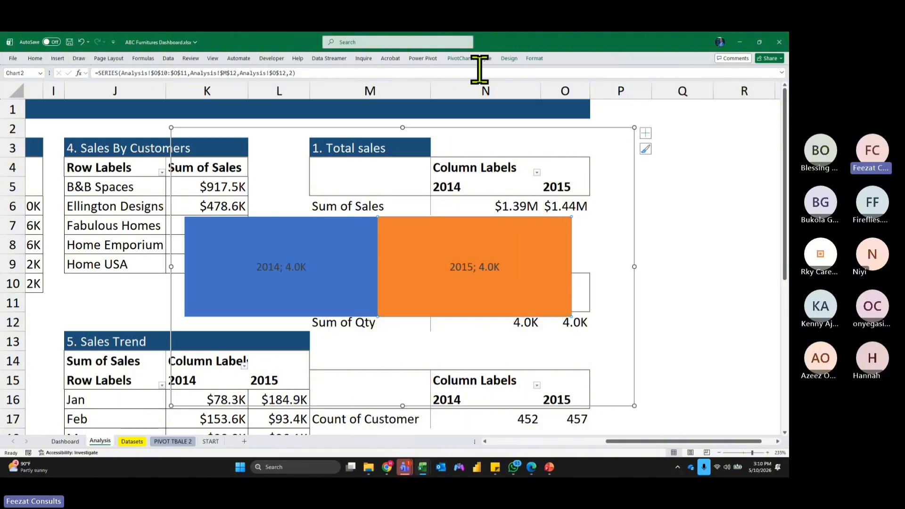
{"action": "left_click", "coordinate": [534, 58]}
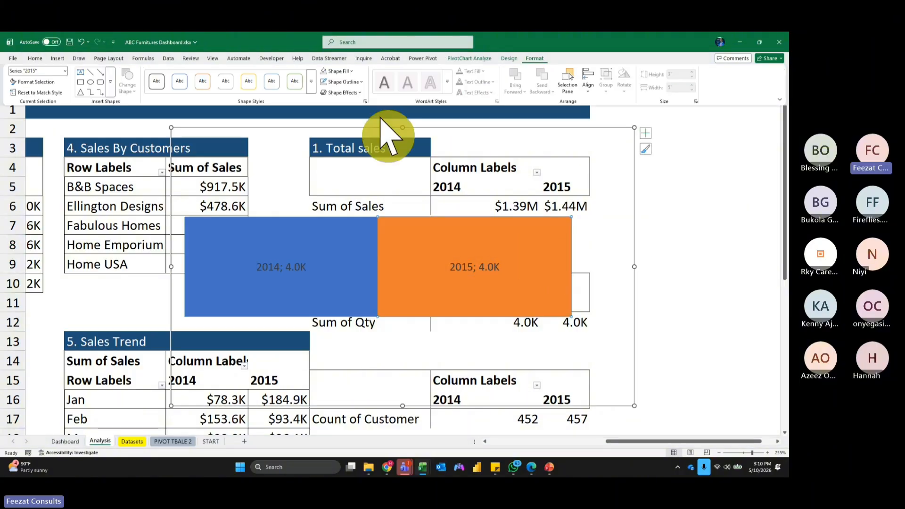
{"action": "left_click", "coordinate": [343, 71]}
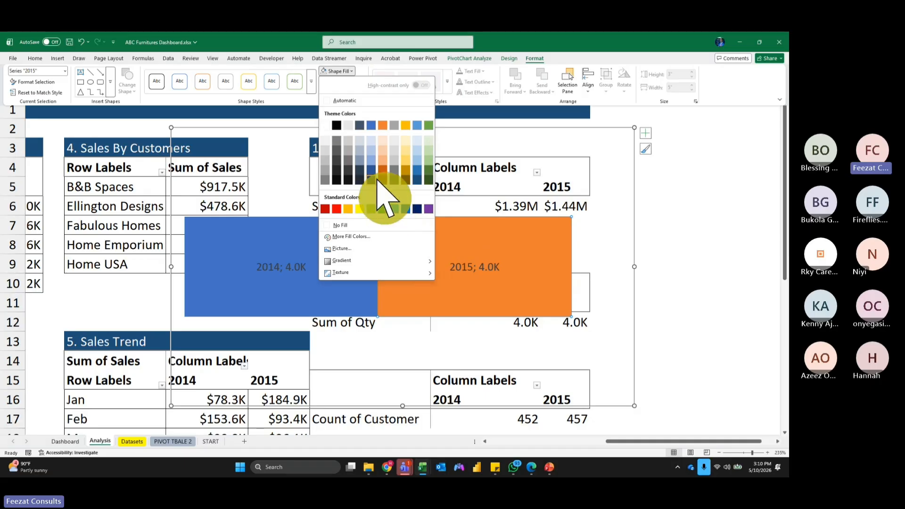
{"action": "left_click", "coordinate": [372, 174]}
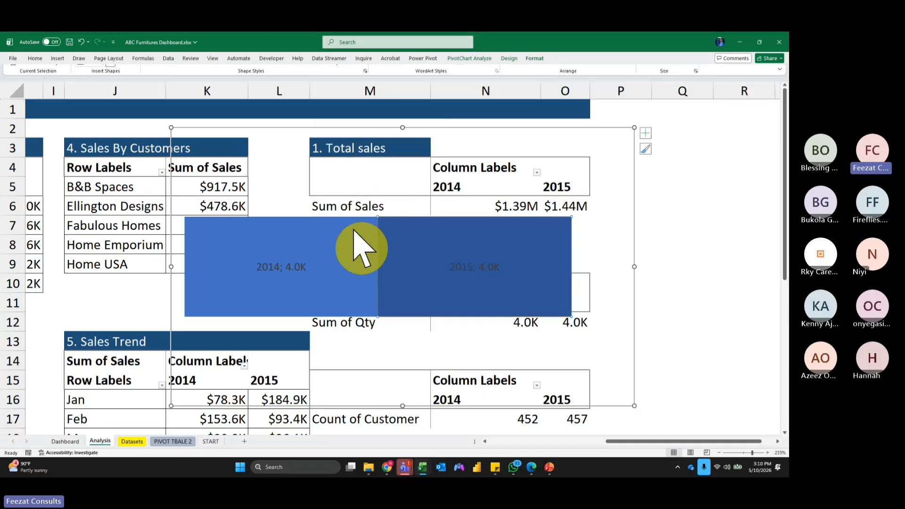
Fill the 2014 series of the Sum of Qty chart with the theme blue Accent 1, Lighter 60%.
{"action": "left_click", "coordinate": [534, 58]}
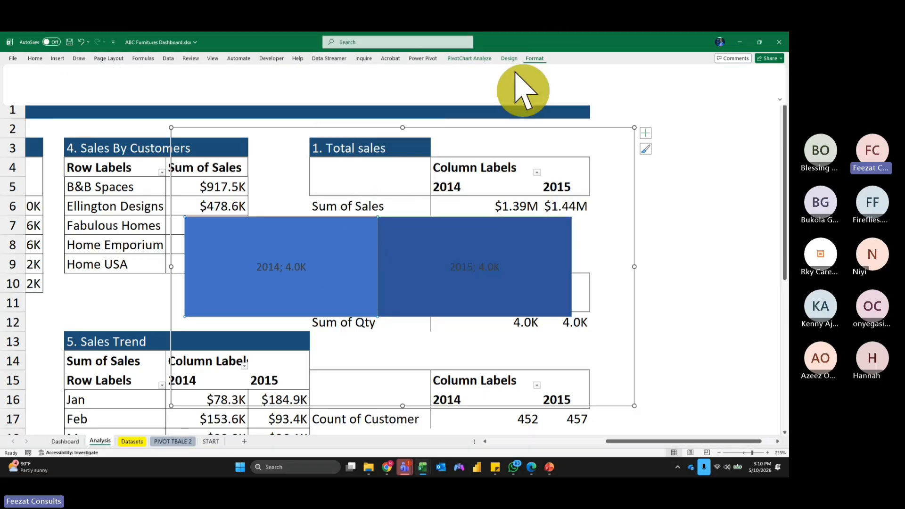
{"action": "left_click", "coordinate": [351, 71]}
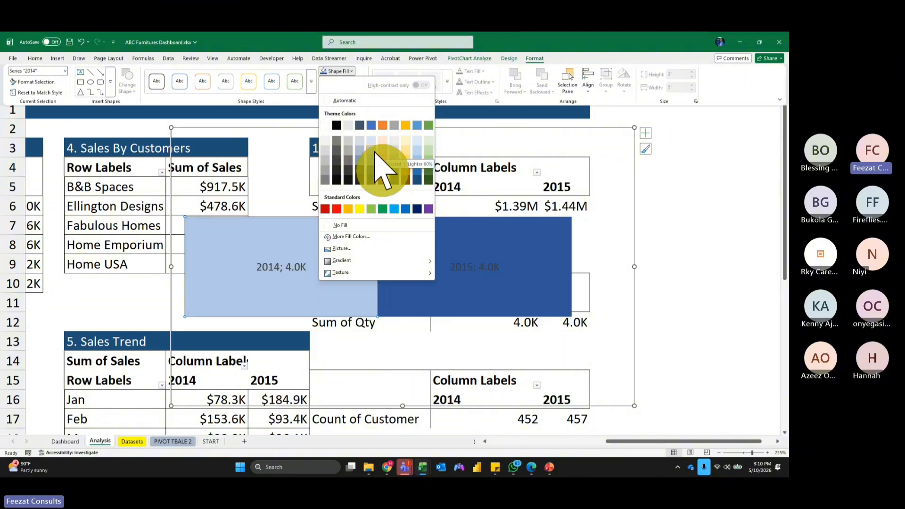
{"action": "left_click", "coordinate": [381, 170]}
{"action": "left_click", "coordinate": [740, 226]}
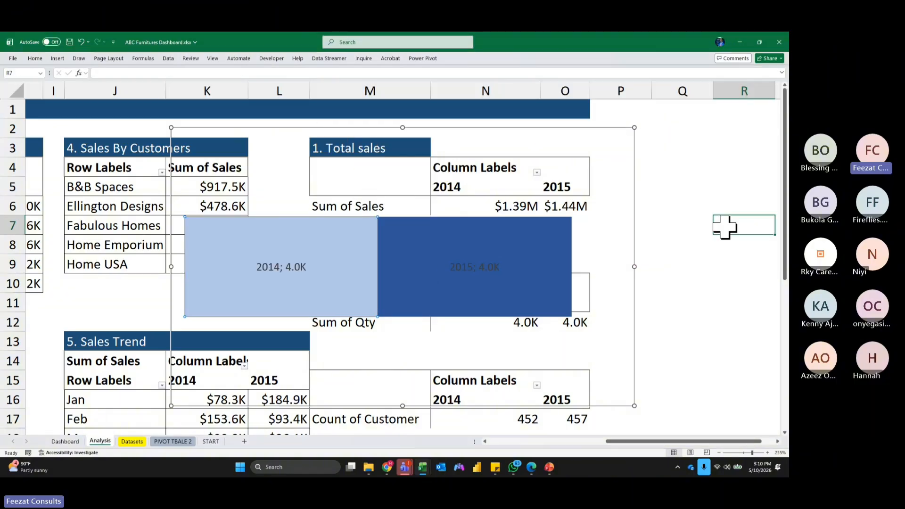
Change the font colour of the 2015 and 2014 data labels in the Sum of Qty chart to white.
{"action": "left_click", "coordinate": [478, 275]}
{"action": "left_click", "coordinate": [416, 282]}
{"action": "left_click", "coordinate": [330, 289]}
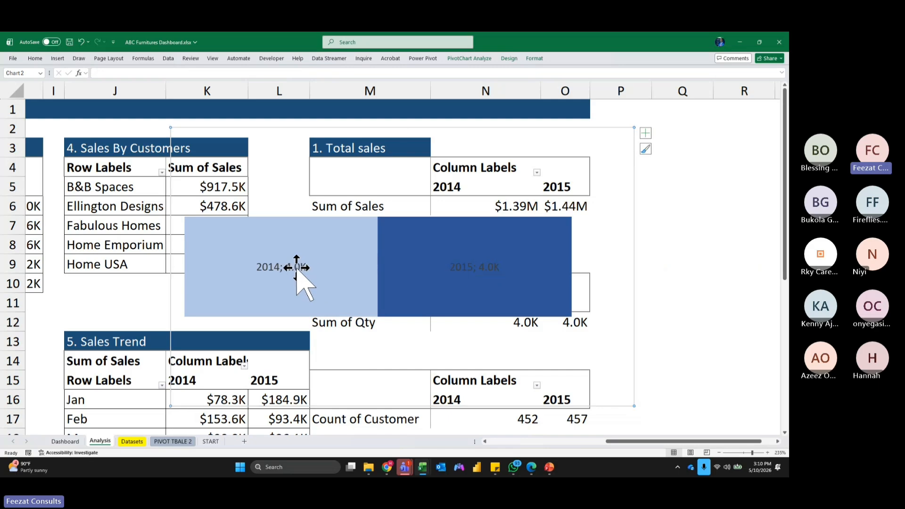
{"action": "left_click", "coordinate": [471, 267]}
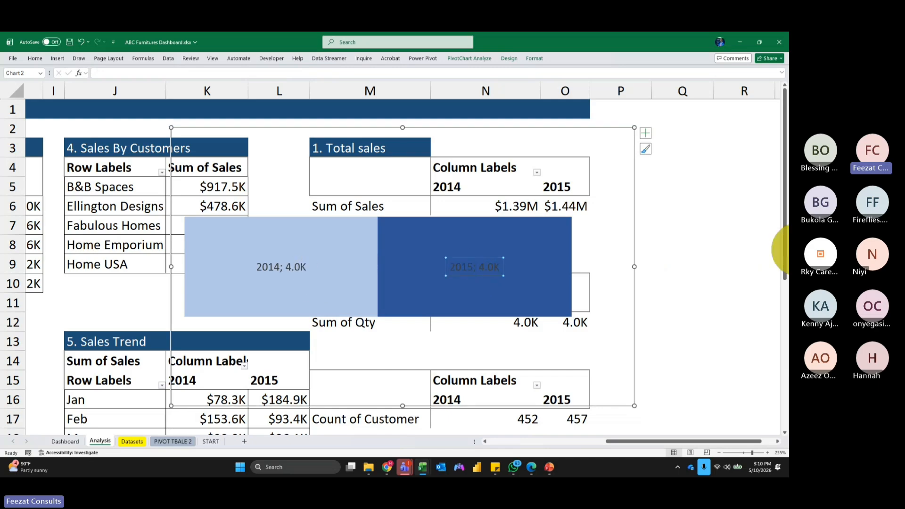
{"action": "left_click", "coordinate": [37, 58]}
{"action": "left_click", "coordinate": [165, 88]}
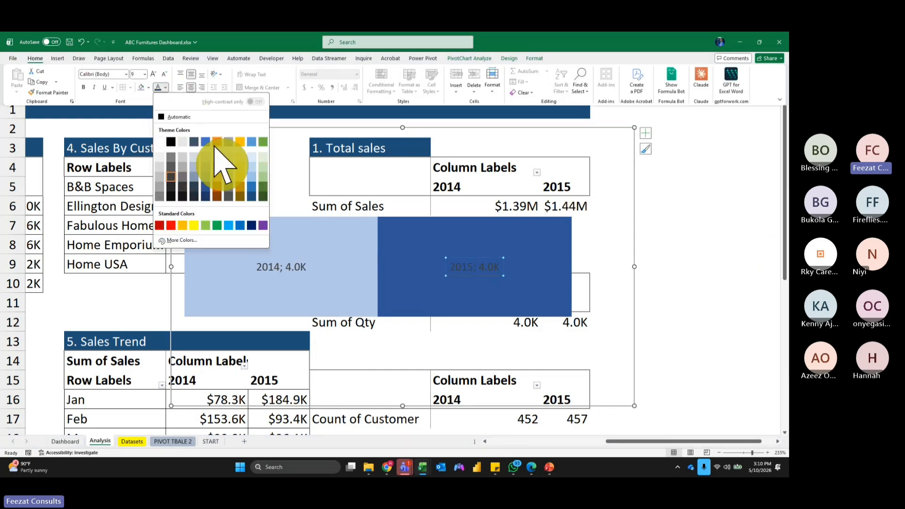
{"action": "left_click", "coordinate": [161, 163]}
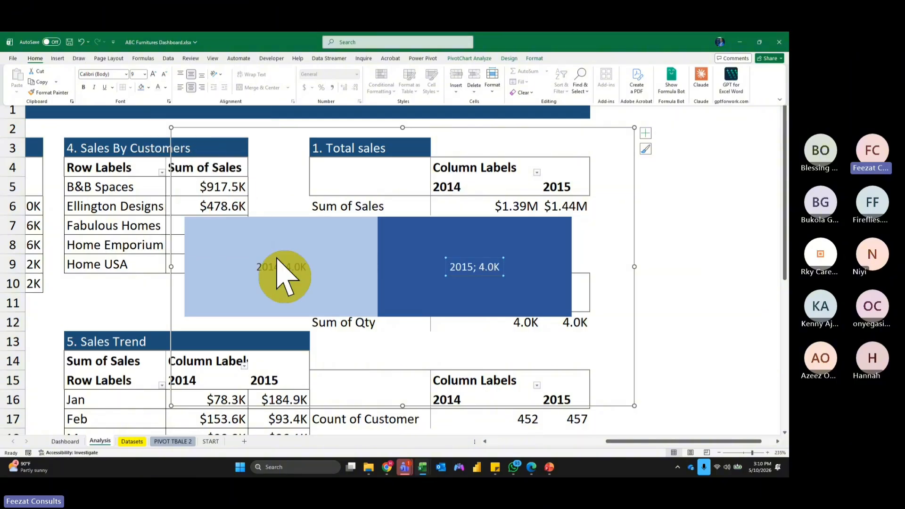
{"action": "left_click", "coordinate": [282, 267]}
{"action": "left_click", "coordinate": [35, 58]}
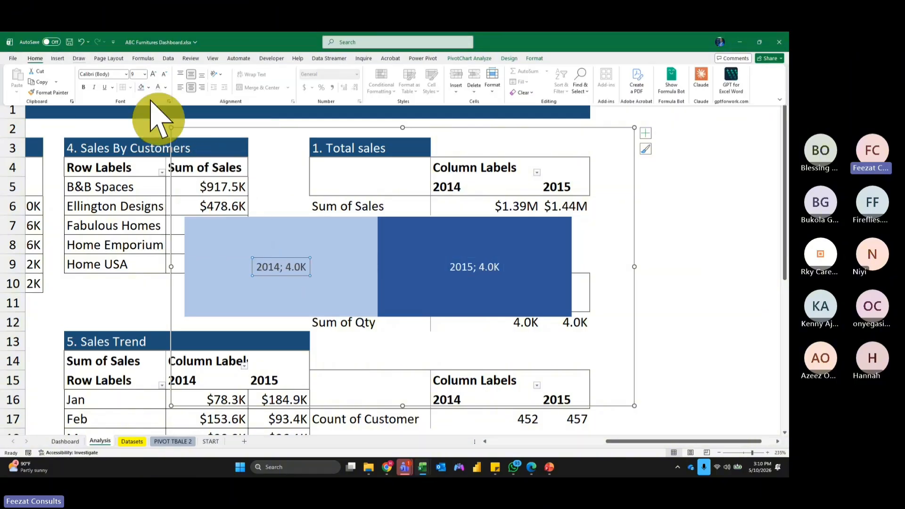
{"action": "left_click", "coordinate": [158, 88]}
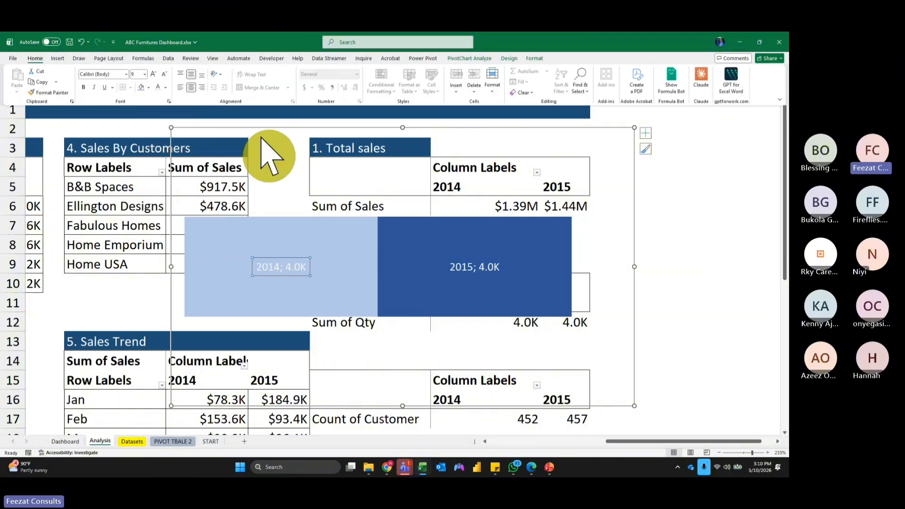
Cut the Sum of Qty chart from the Analysis sheet and paste a single copy below the KPI cards on the Dashboard sheet.
{"action": "left_click", "coordinate": [306, 220]}
{"action": "left_click", "coordinate": [303, 128]}
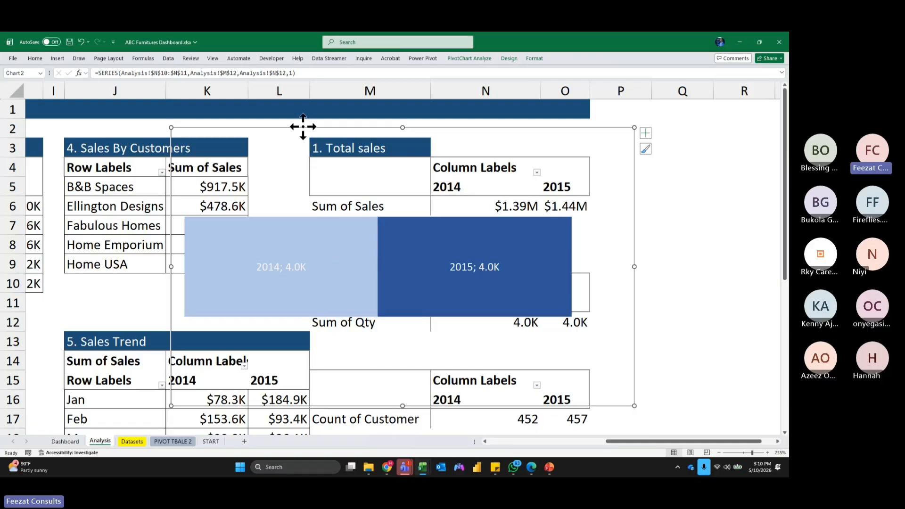
{"action": "key", "text": "ctrl+x"}
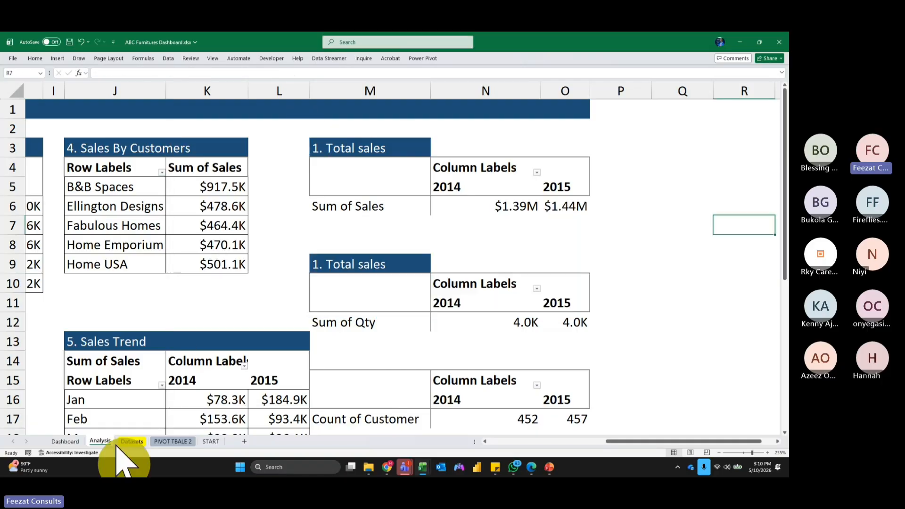
{"action": "left_click", "coordinate": [70, 442]}
{"action": "scroll", "coordinate": [231, 262], "scroll_direction": "up", "scroll_amount": 7}
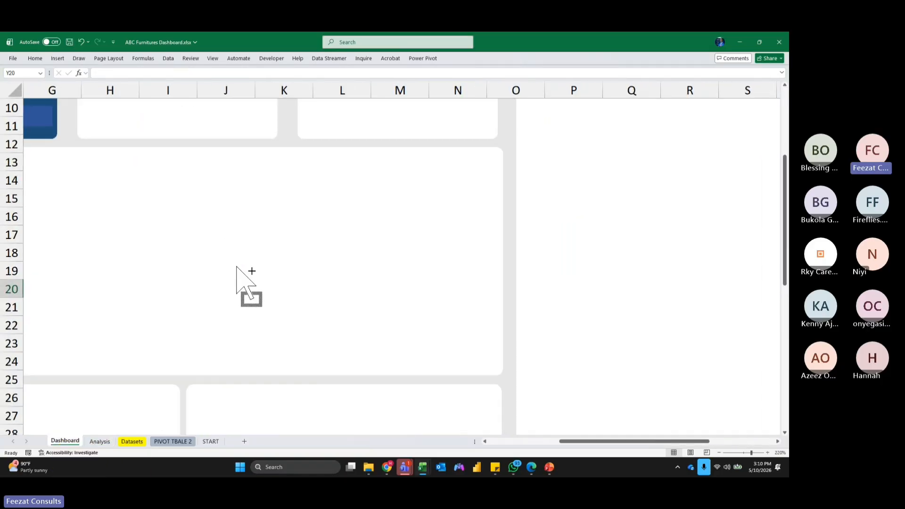
{"action": "left_click_drag", "start_coordinate": [598, 442], "coordinate": [516, 441]}
{"action": "scroll", "coordinate": [578, 384], "scroll_direction": "up", "scroll_amount": 4}
{"action": "left_click", "coordinate": [149, 367]}
{"action": "key", "text": "ctrl+v"}
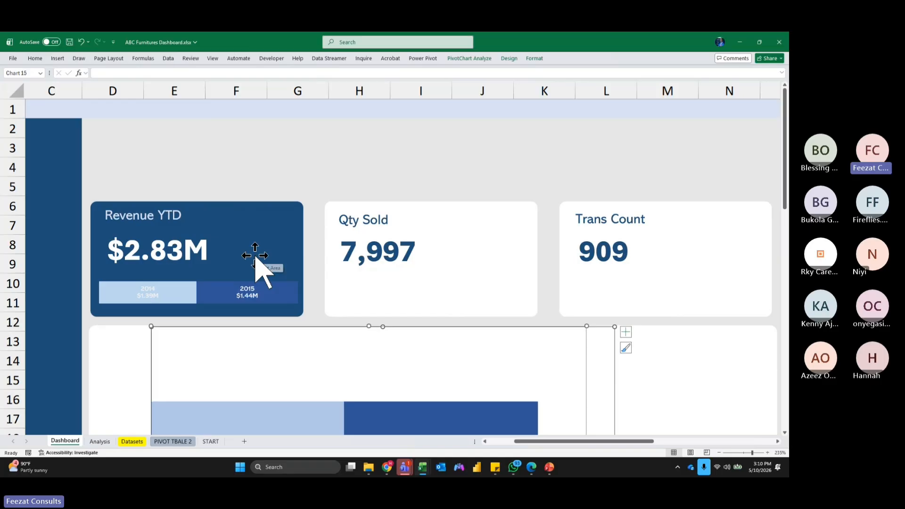
{"action": "key", "text": "ctrl+z"}
{"action": "double_click", "coordinate": [313, 326]}
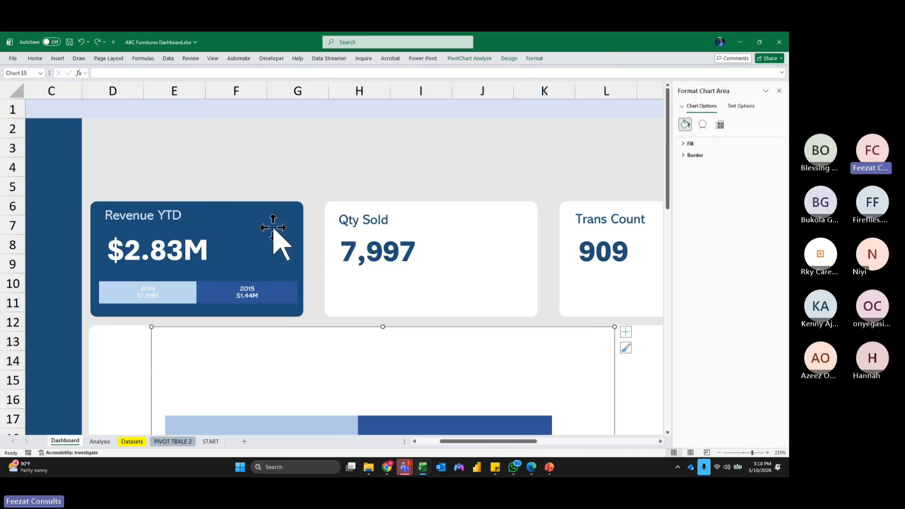
{"action": "left_click", "coordinate": [779, 90]}
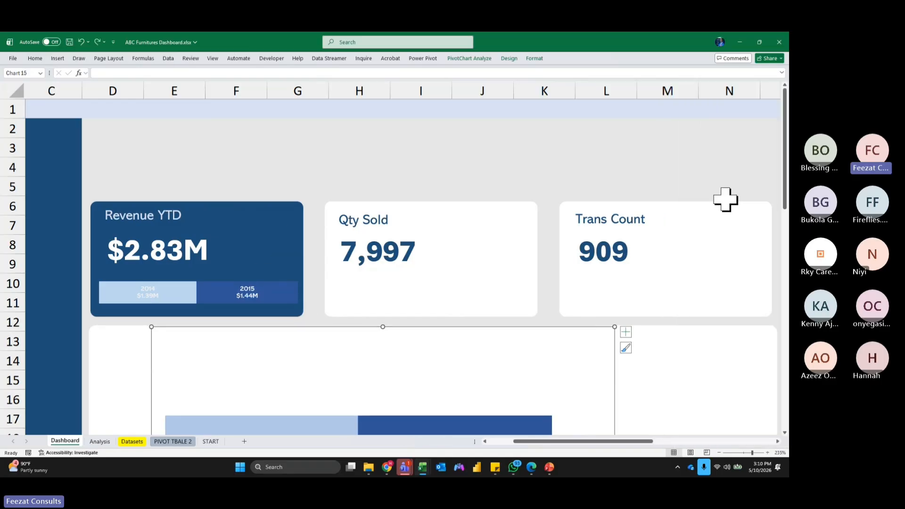
Move the pasted quantity chart up over the KPI cards and reduce its height and width.
{"action": "left_click_drag", "start_coordinate": [612, 327], "coordinate": [581, 154]}
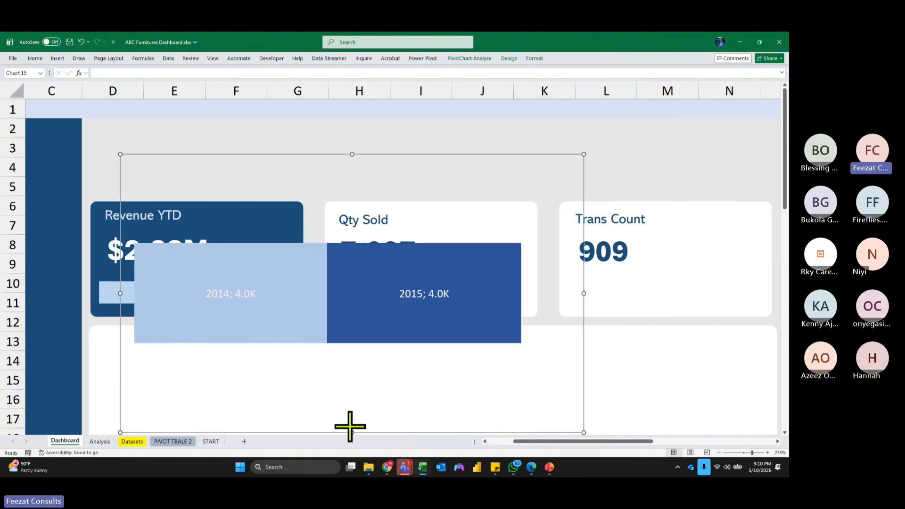
{"action": "left_click_drag", "start_coordinate": [350, 426], "coordinate": [350, 364]}
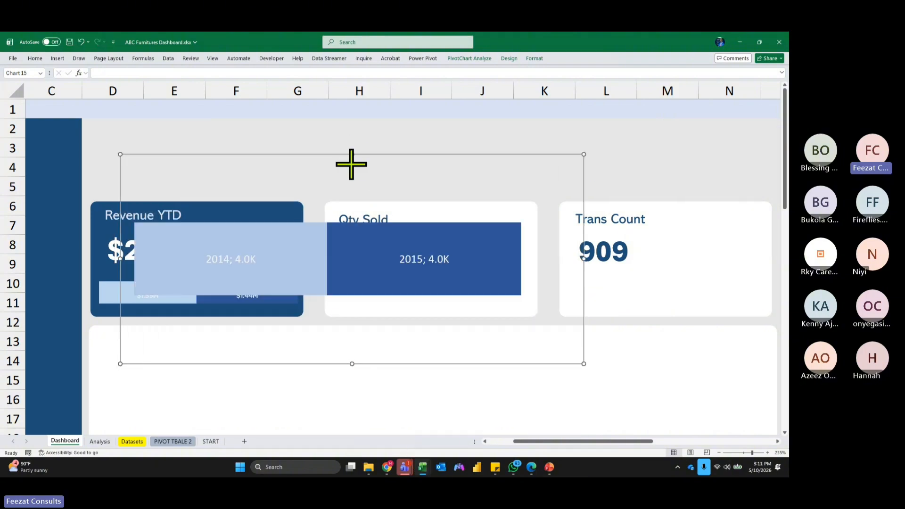
{"action": "left_click_drag", "start_coordinate": [351, 163], "coordinate": [351, 197]}
{"action": "left_click_drag", "start_coordinate": [584, 280], "coordinate": [425, 280]}
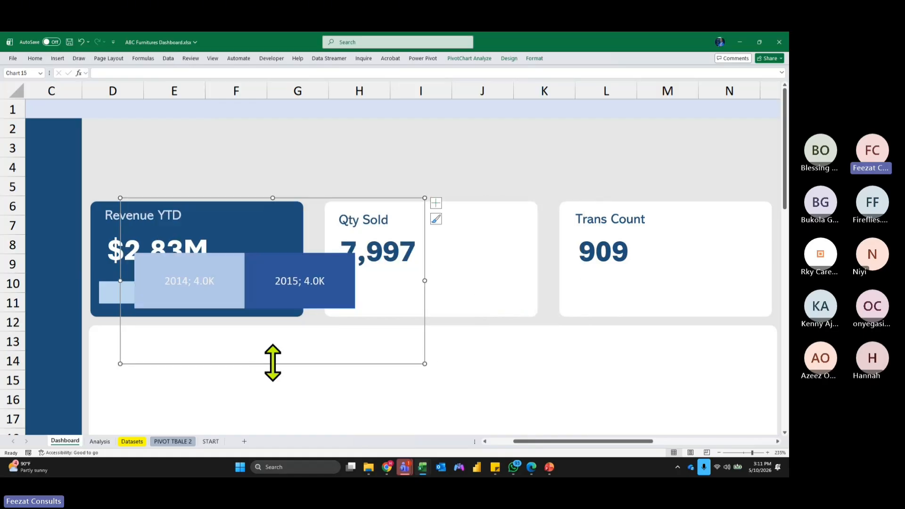
{"action": "left_click_drag", "start_coordinate": [272, 363], "coordinate": [273, 329]}
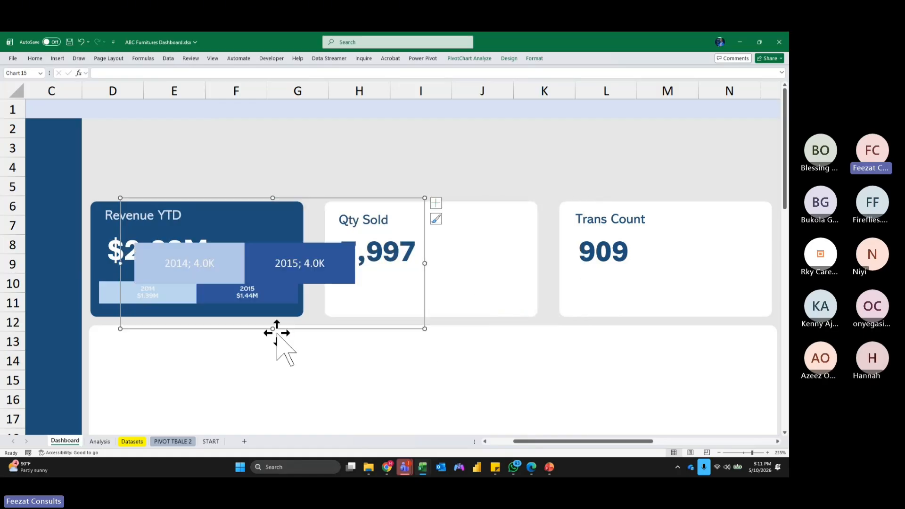
Shrink the quantity chart to about 1.07" high by 2.99" wide and place its bars under the figure in the Qty Sold card.
{"action": "left_click", "coordinate": [329, 334]}
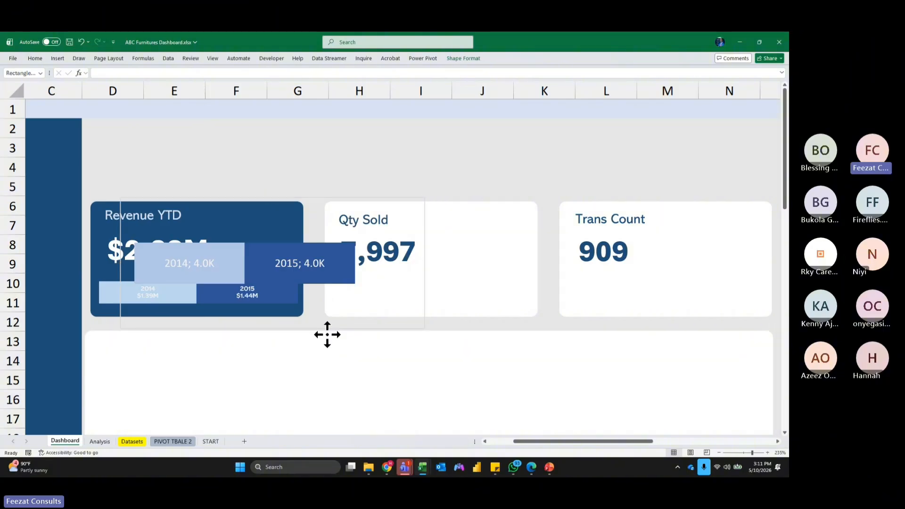
{"action": "left_click", "coordinate": [346, 189]}
{"action": "left_click_drag", "start_coordinate": [335, 198], "coordinate": [302, 221]}
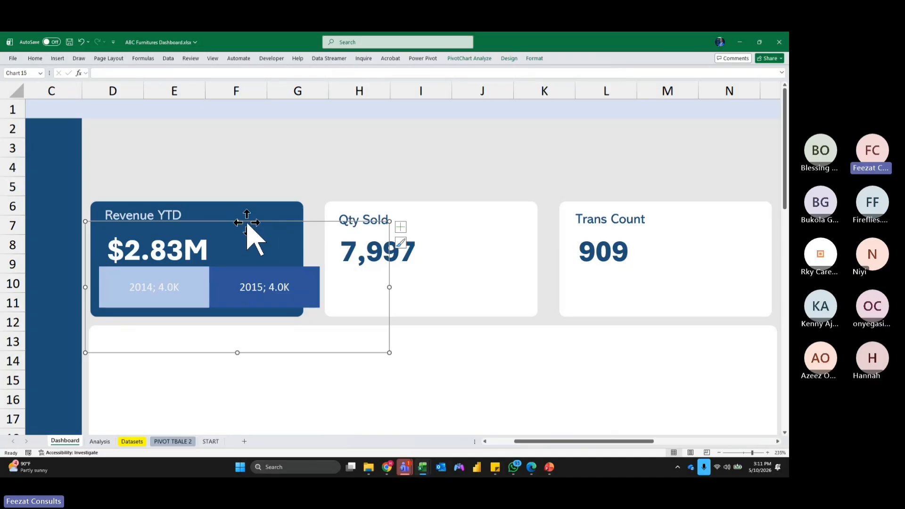
{"action": "left_click_drag", "start_coordinate": [237, 221], "coordinate": [237, 232]}
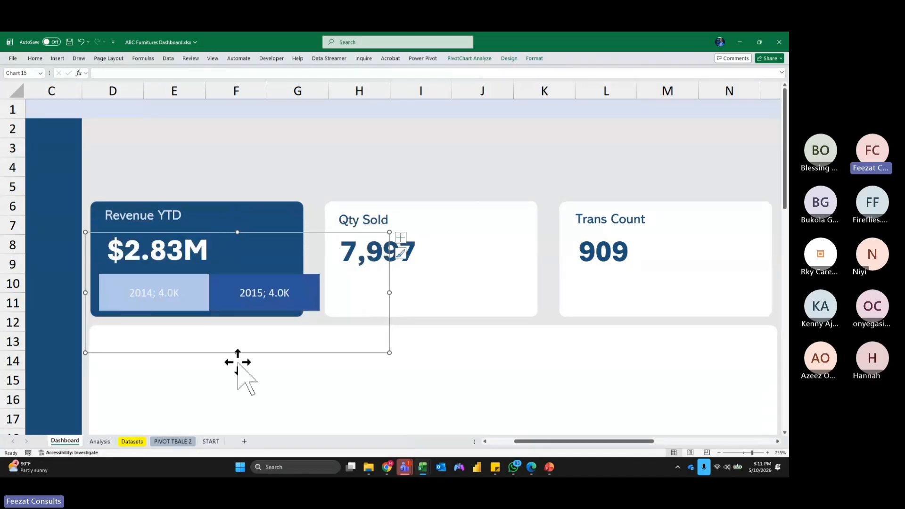
{"action": "left_click_drag", "start_coordinate": [237, 352], "coordinate": [238, 331]}
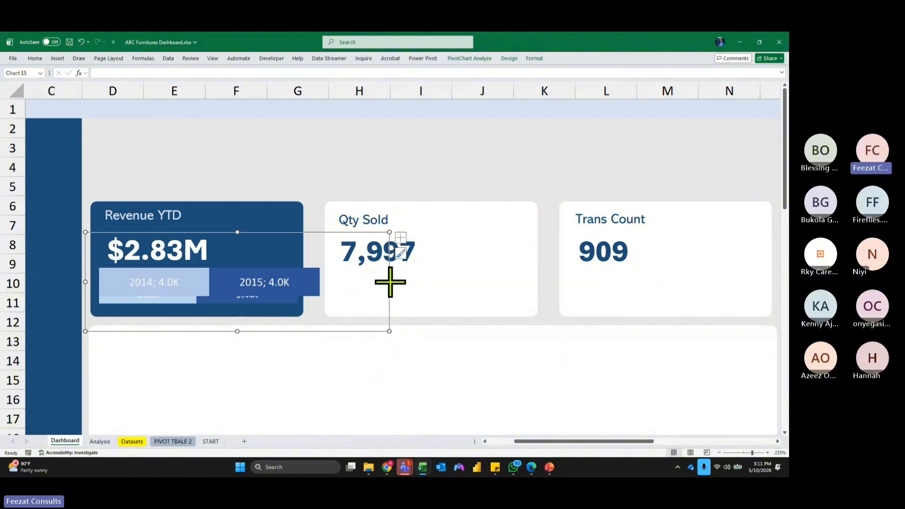
{"action": "left_click_drag", "start_coordinate": [390, 282], "coordinate": [590, 288]}
{"action": "left_click", "coordinate": [424, 151]}
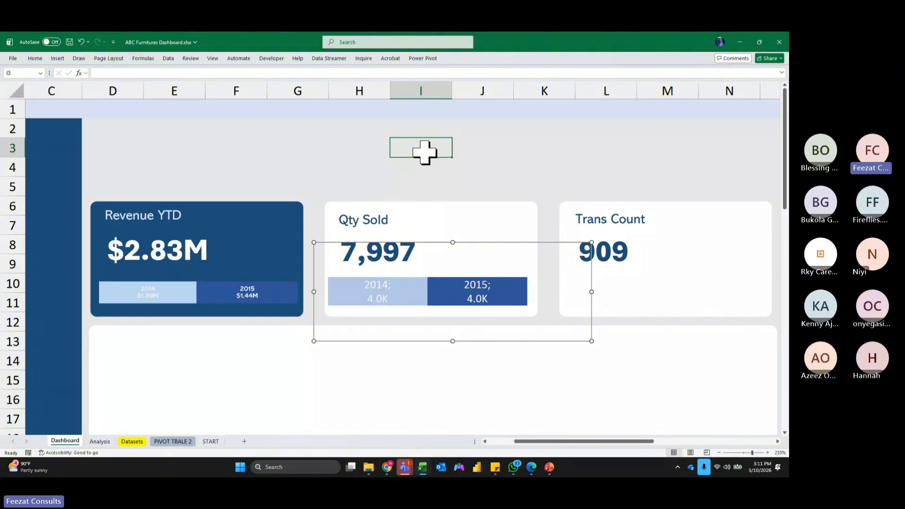
Remove the quantity chart's outline and nudge the chart slightly to centre its bars in the Qty Sold card.
{"action": "left_click", "coordinate": [475, 236]}
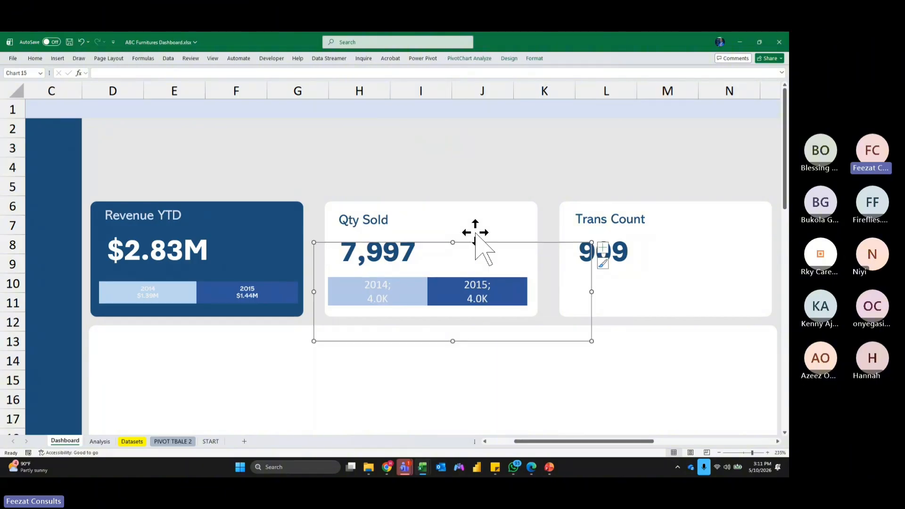
{"action": "left_click", "coordinate": [535, 58]}
{"action": "left_click", "coordinate": [342, 82]}
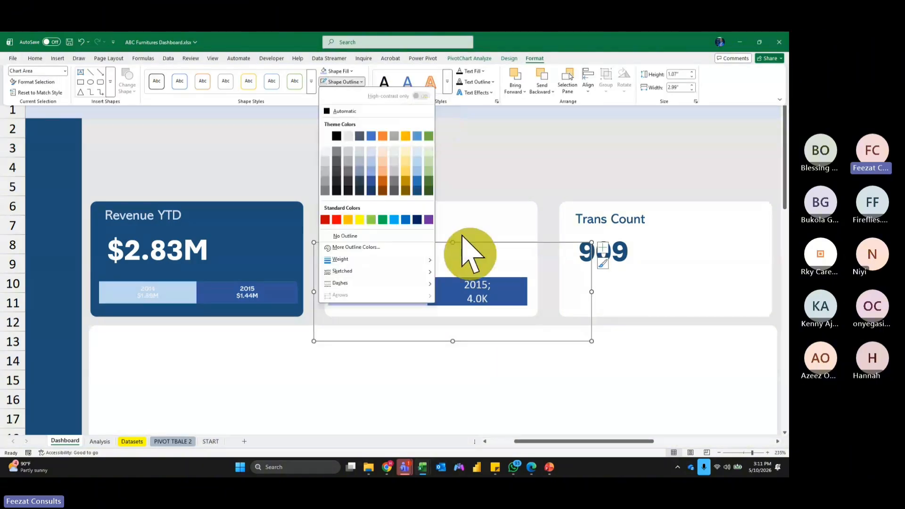
{"action": "left_click", "coordinate": [351, 237]}
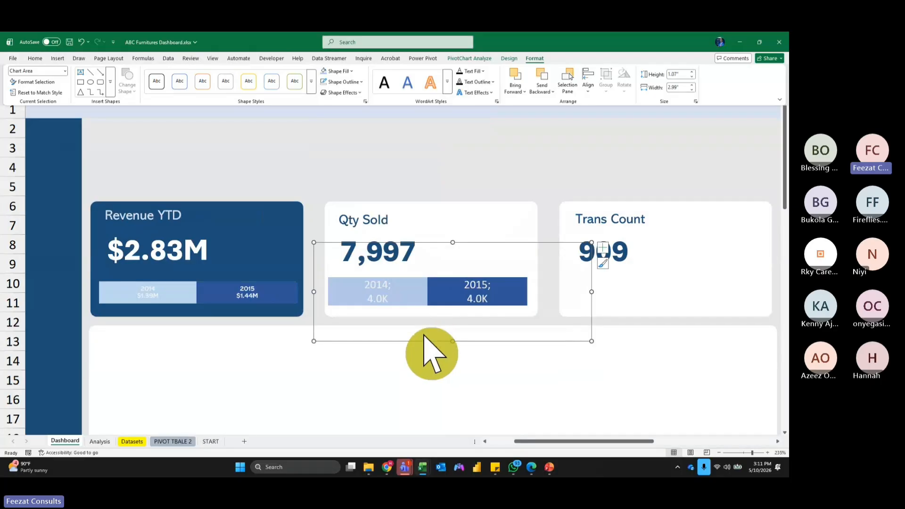
{"action": "left_click", "coordinate": [387, 339]}
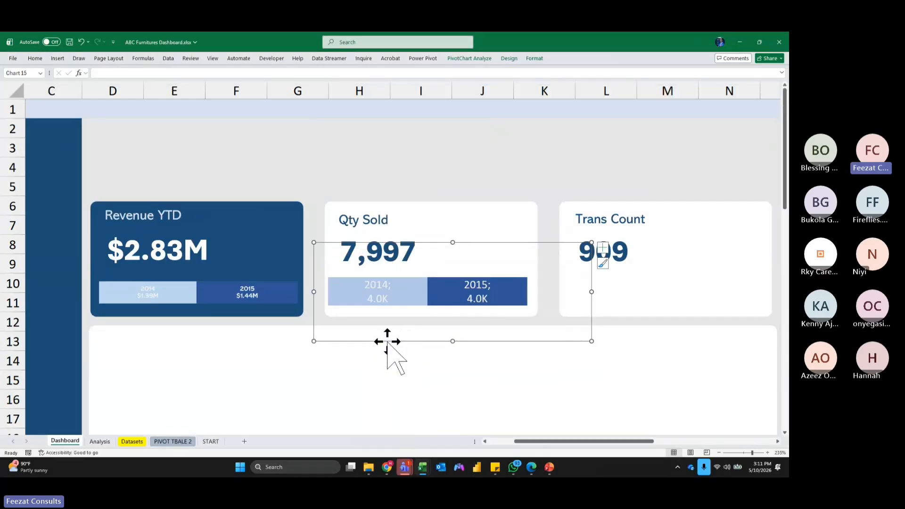
{"action": "left_click_drag", "start_coordinate": [386, 342], "coordinate": [391, 344]}
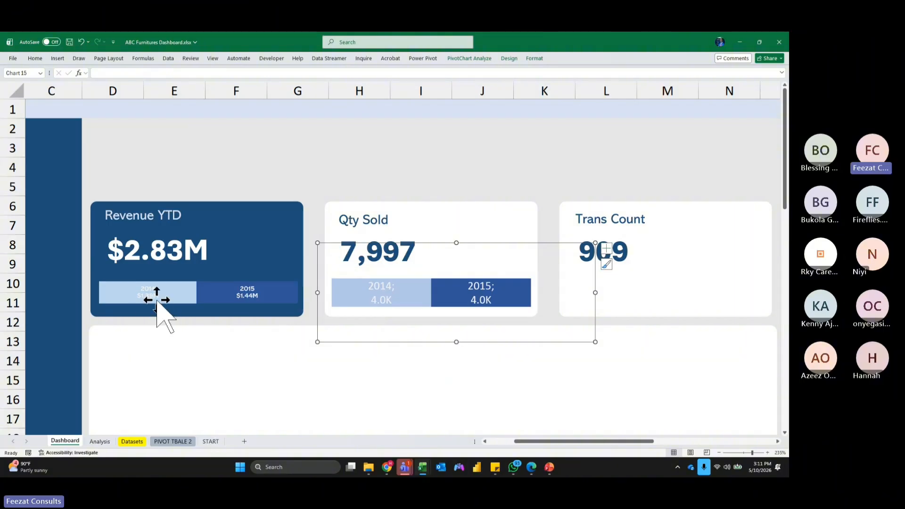
Compare the theme fill colours of the 2014 series in the Qty Sold chart and the Revenue YTD chart.
{"action": "left_click", "coordinate": [382, 299]}
{"action": "left_click", "coordinate": [405, 301]}
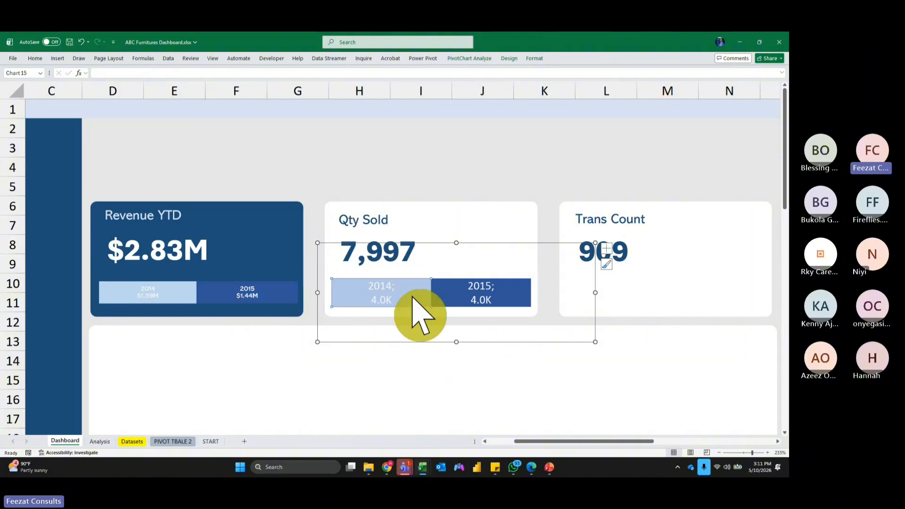
{"action": "left_click", "coordinate": [533, 59]}
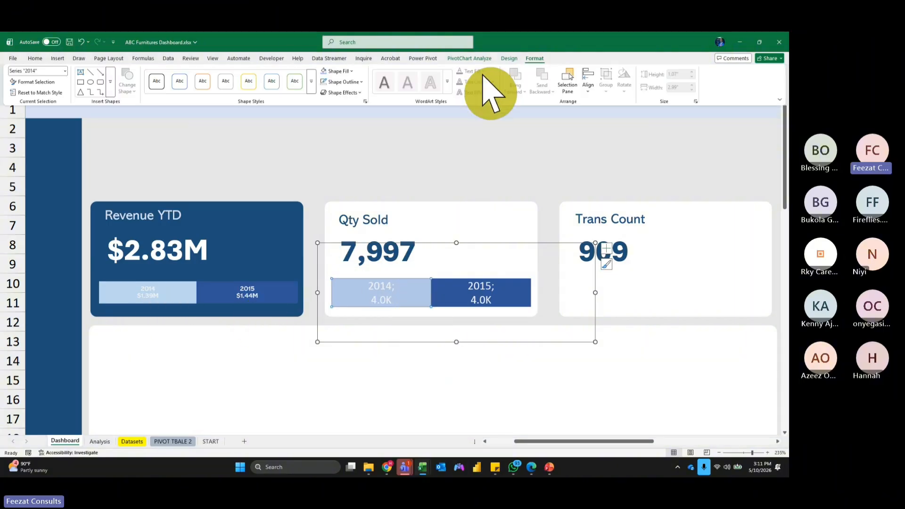
{"action": "left_click", "coordinate": [351, 71]}
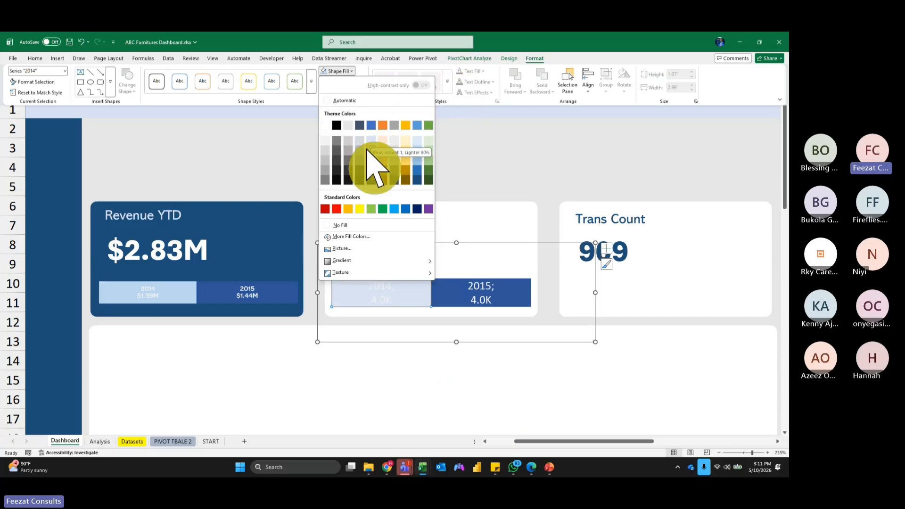
{"action": "left_click", "coordinate": [210, 312]}
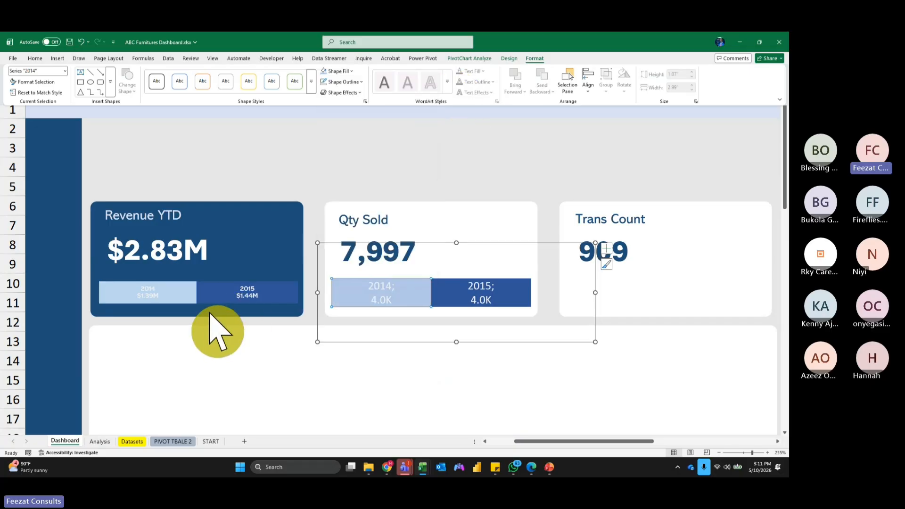
{"action": "left_click", "coordinate": [190, 296]}
{"action": "left_click", "coordinate": [197, 306]}
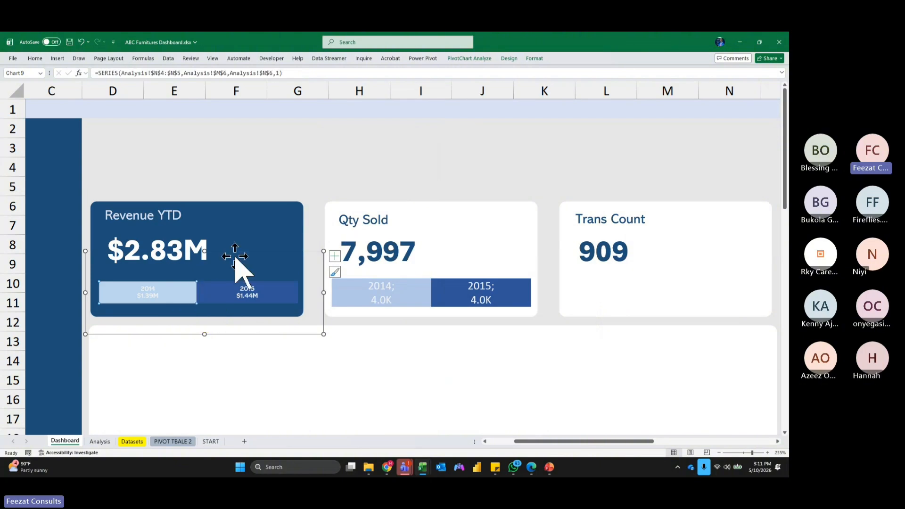
{"action": "left_click", "coordinate": [534, 59]}
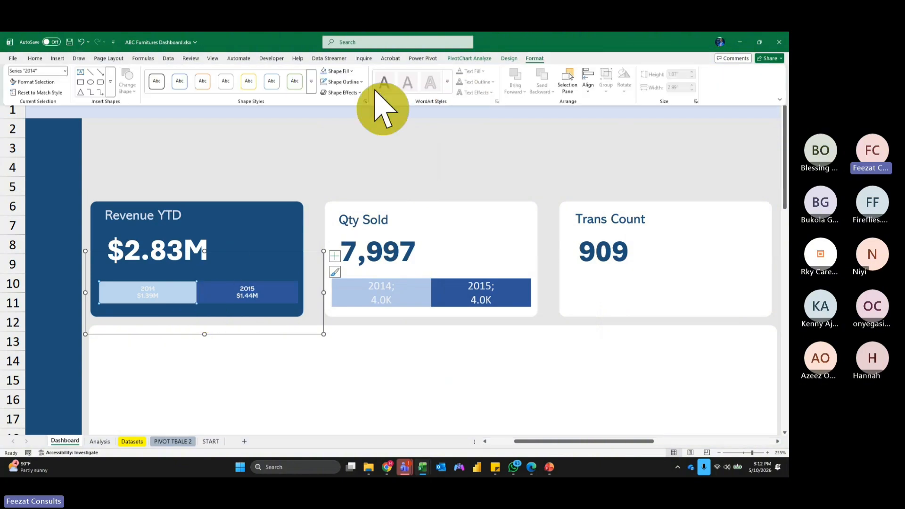
{"action": "left_click", "coordinate": [349, 71]}
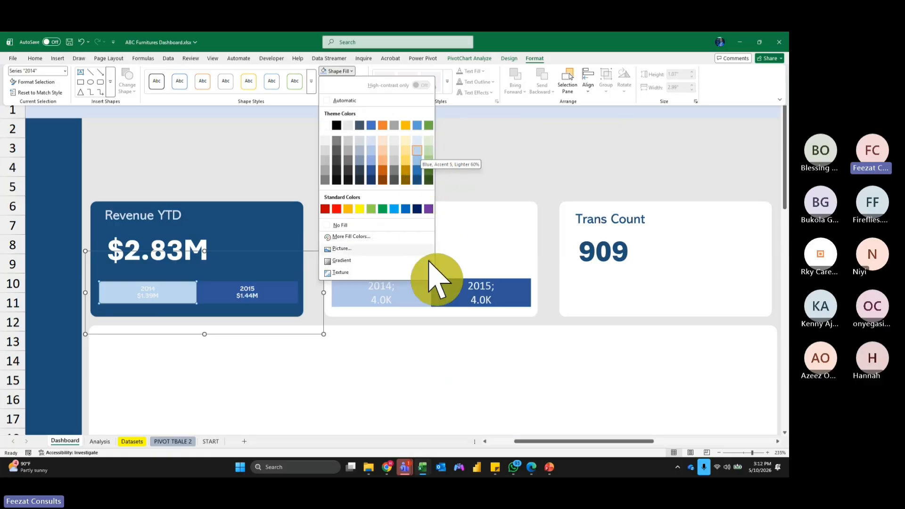
Fill the 2014 series of the Qty Sold chart with Blue, Accent 5, Lighter 60% to match the Revenue YTD chart.
{"action": "left_click", "coordinate": [424, 304]}
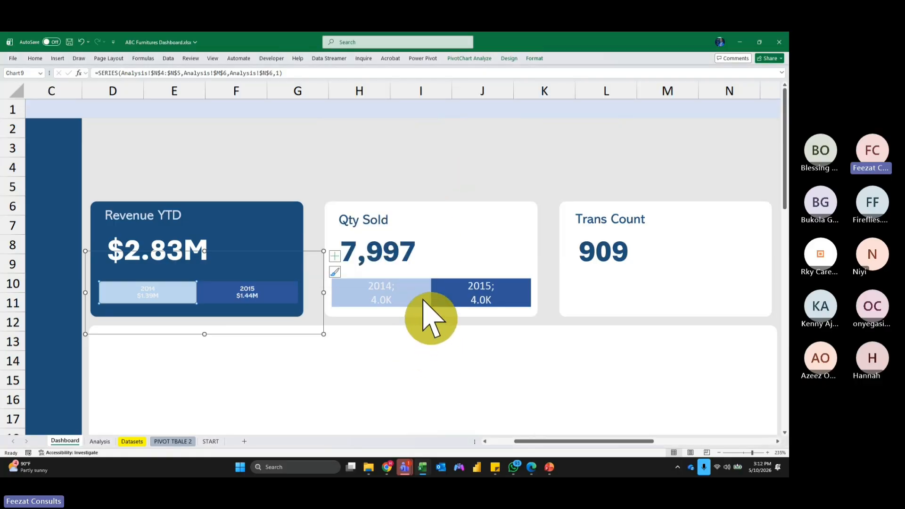
{"action": "left_click", "coordinate": [423, 302]}
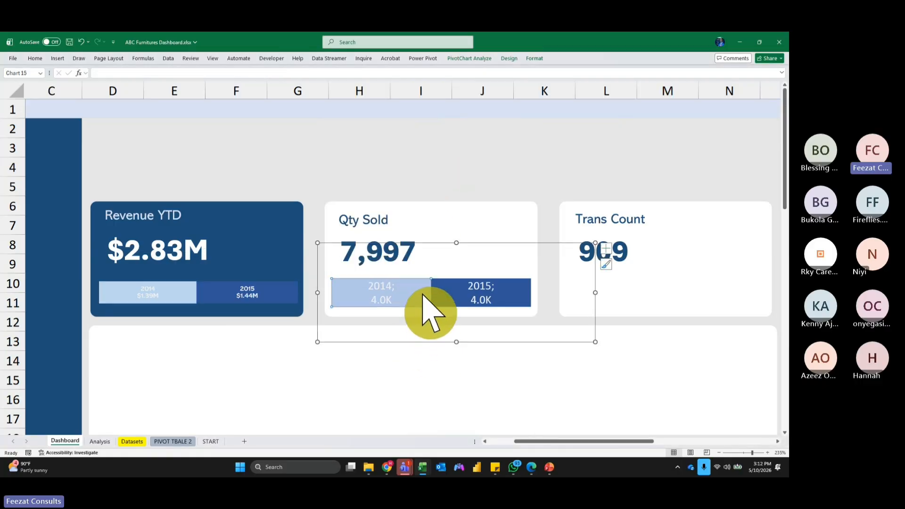
{"action": "left_click", "coordinate": [534, 58]}
{"action": "left_click", "coordinate": [353, 71]}
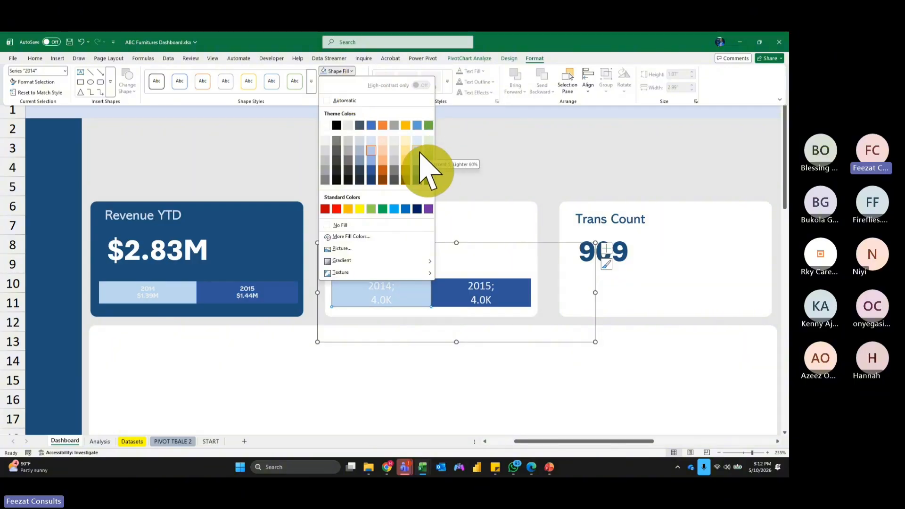
{"action": "left_click", "coordinate": [419, 153]}
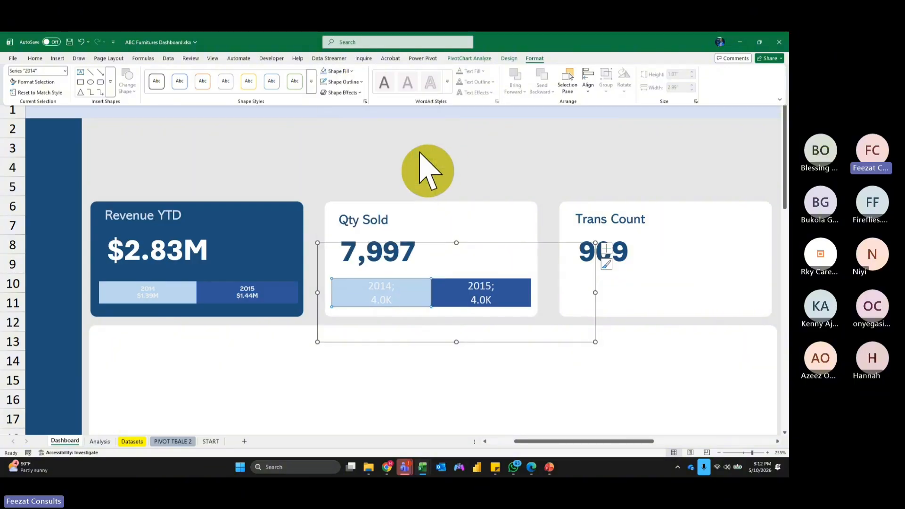
{"action": "left_click", "coordinate": [549, 148]}
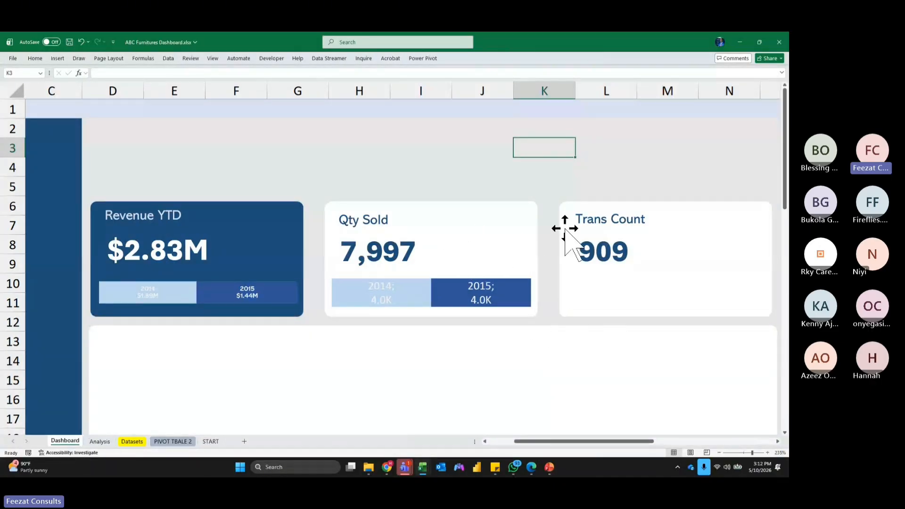
On the Analysis sheet, insert a column before the Total sales pivots in column M and narrow it to a slim spacer.
{"action": "left_click", "coordinate": [107, 442]}
{"action": "left_click", "coordinate": [718, 265]}
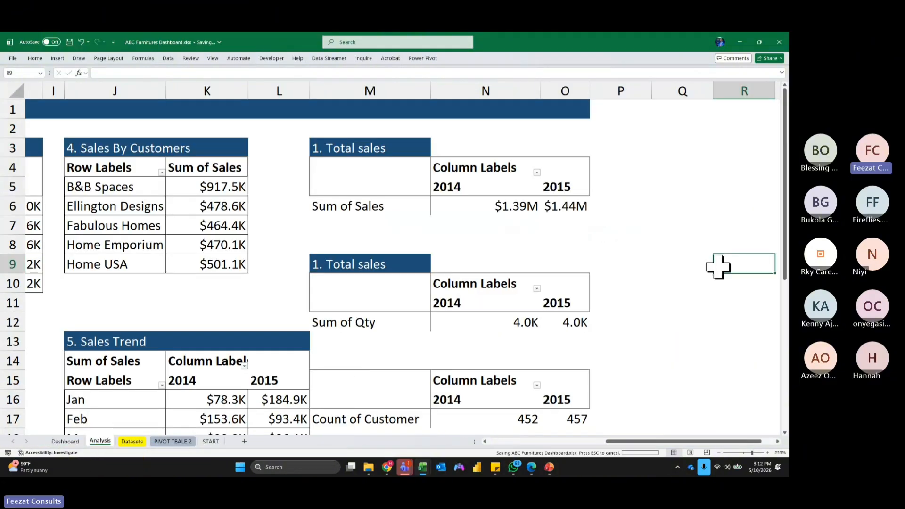
{"action": "scroll", "coordinate": [417, 291], "scroll_direction": "down", "scroll_amount": 2}
{"action": "scroll", "coordinate": [335, 124], "scroll_direction": "up", "scroll_amount": 2}
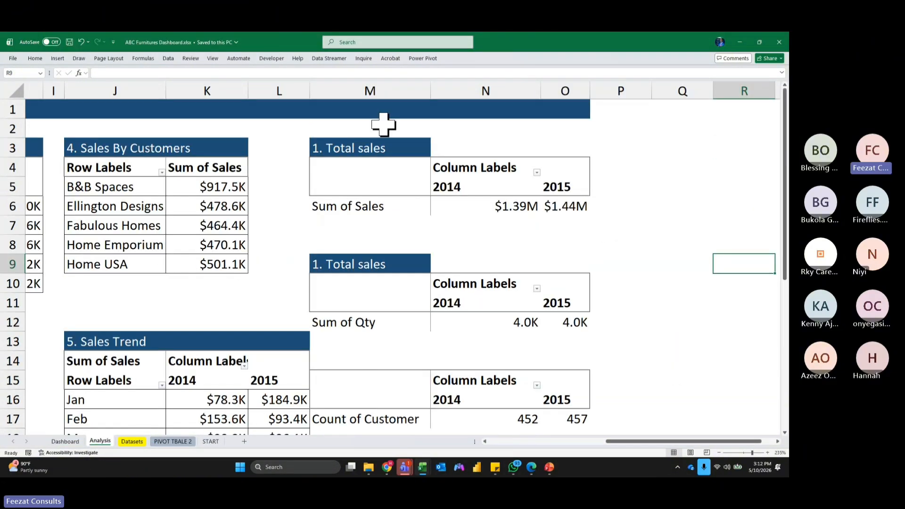
{"action": "left_click", "coordinate": [357, 90]}
{"action": "right_click", "coordinate": [356, 90]}
{"action": "left_click", "coordinate": [388, 191]}
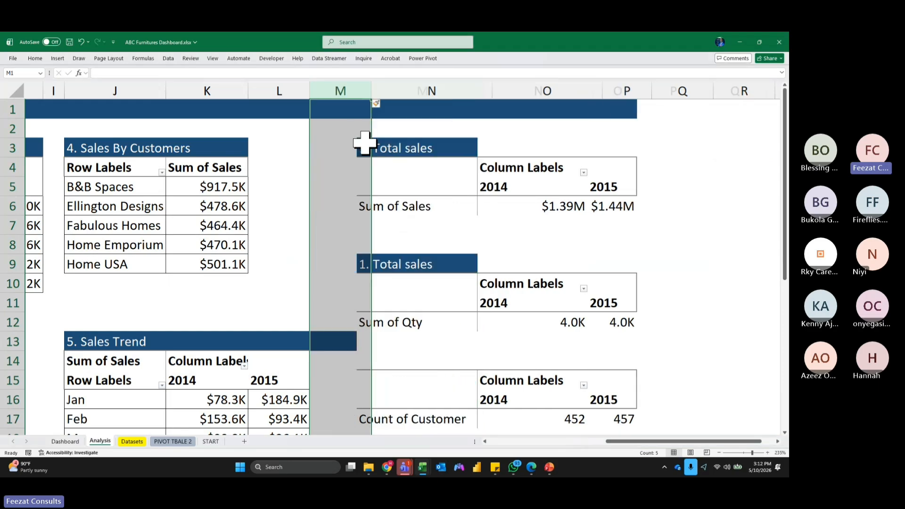
{"action": "left_click_drag", "start_coordinate": [366, 93], "coordinate": [339, 95]}
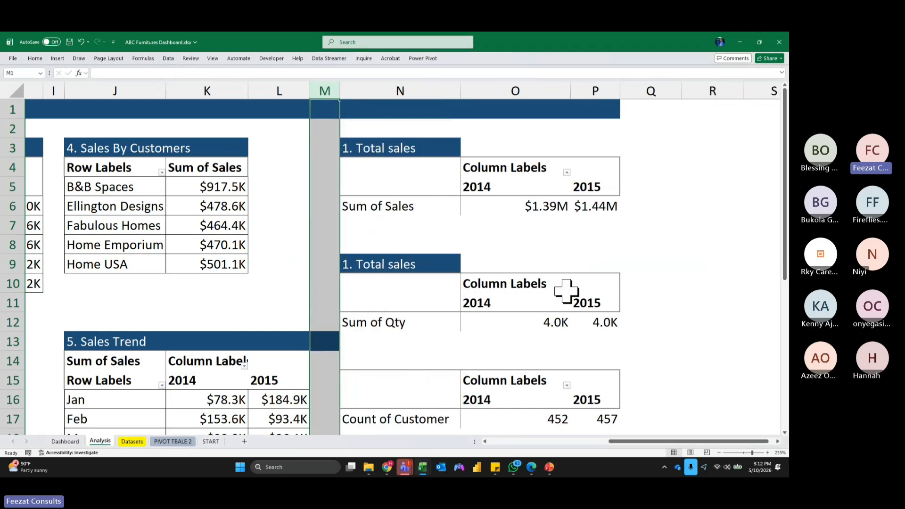
Insert a stacked bar PivotChart from the Count of Customer pivot.
{"action": "scroll", "coordinate": [572, 297], "scroll_direction": "down", "scroll_amount": 2}
{"action": "left_click", "coordinate": [503, 335]}
{"action": "left_click", "coordinate": [434, 303]}
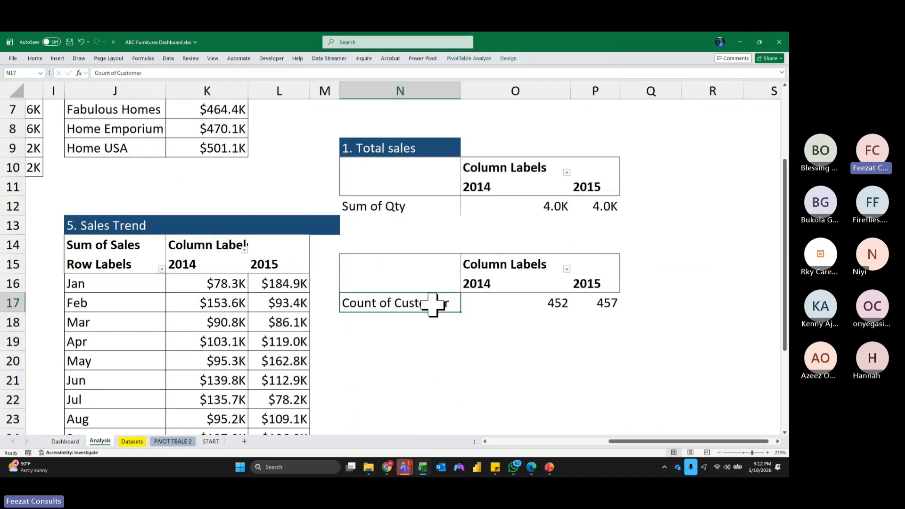
{"action": "left_click", "coordinate": [482, 59]}
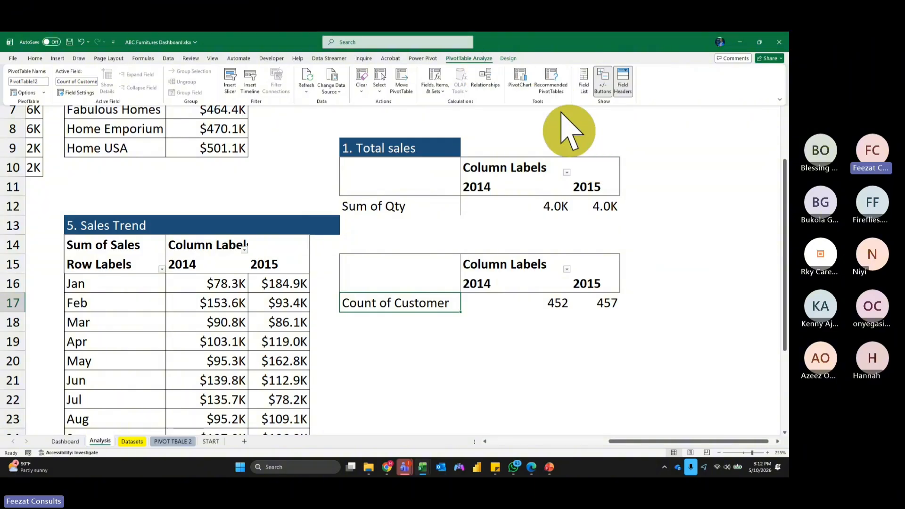
{"action": "left_click", "coordinate": [526, 90]}
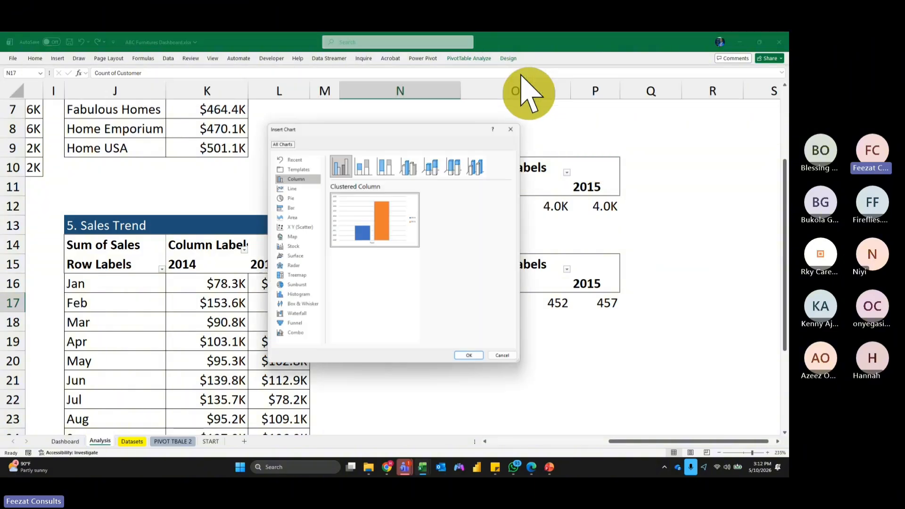
{"action": "left_click", "coordinate": [293, 207]}
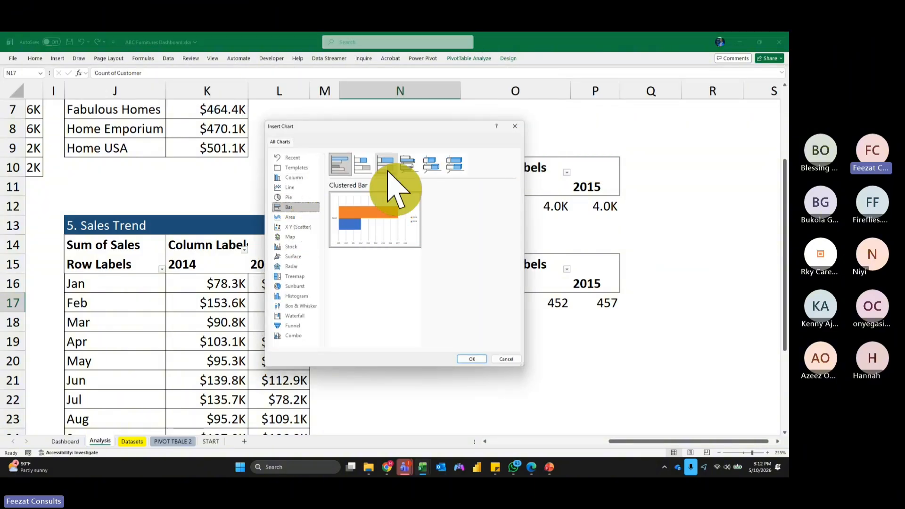
{"action": "left_click", "coordinate": [364, 165]}
{"action": "left_click", "coordinate": [471, 358]}
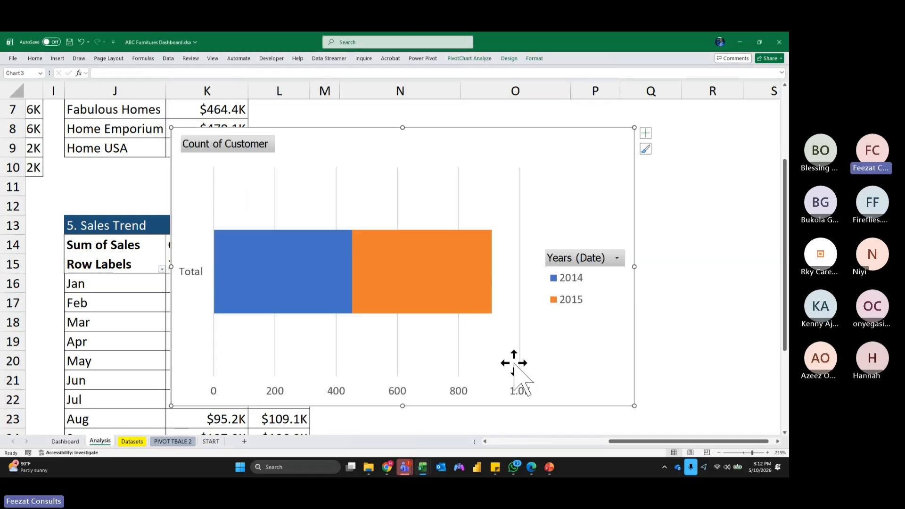
Strip the customer count chart of its field buttons, both axes, legend and gridlines.
{"action": "right_click", "coordinate": [218, 143]}
{"action": "left_click", "coordinate": [259, 233]}
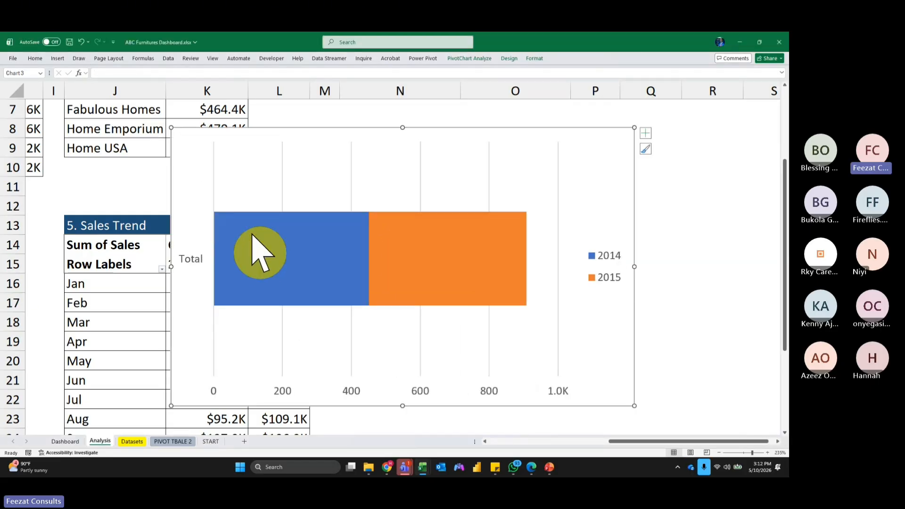
{"action": "left_click", "coordinate": [189, 260]}
{"action": "key", "text": "Delete"}
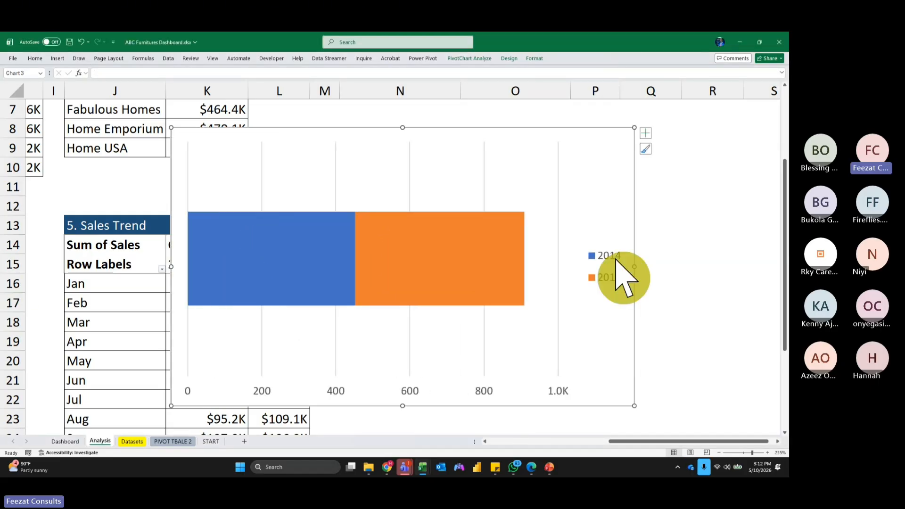
{"action": "left_click", "coordinate": [613, 276]}
{"action": "key", "text": "Delete"}
{"action": "left_click", "coordinate": [441, 392]}
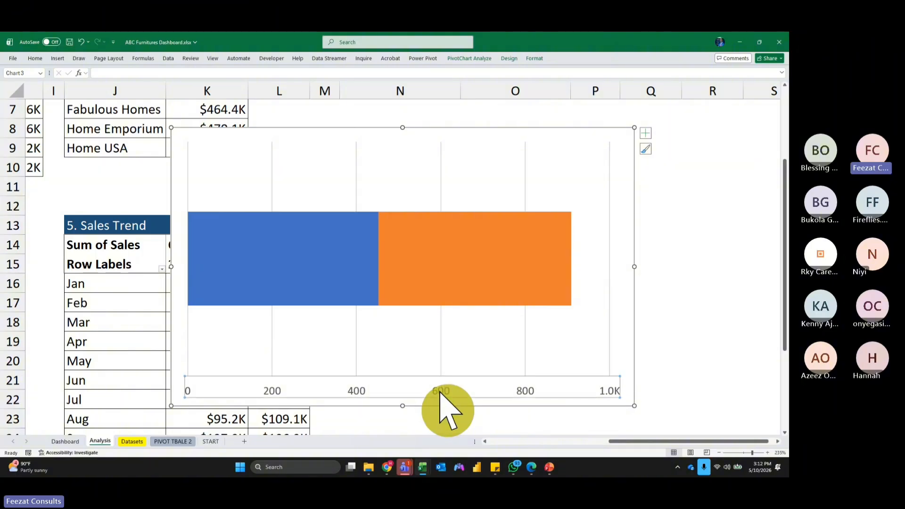
{"action": "key", "text": "Delete"}
{"action": "left_click", "coordinate": [361, 364]}
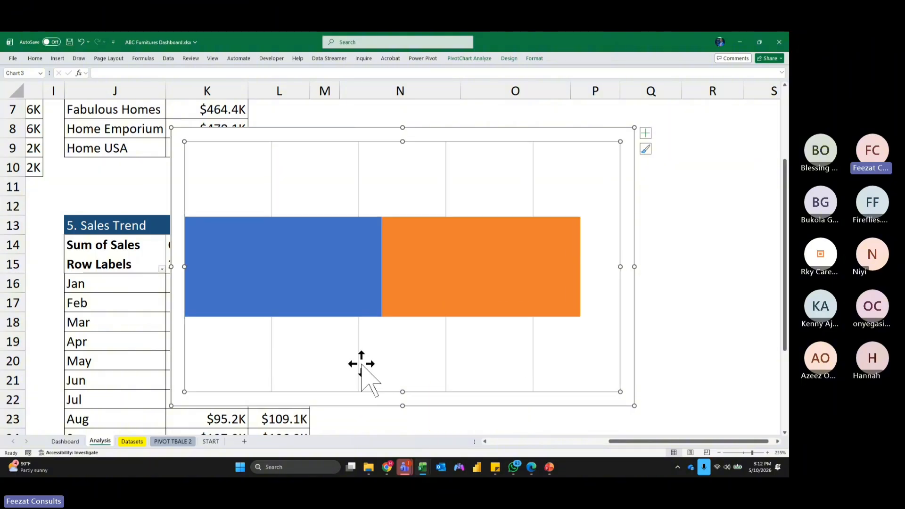
{"action": "left_click", "coordinate": [360, 373]}
{"action": "key", "text": "Delete"}
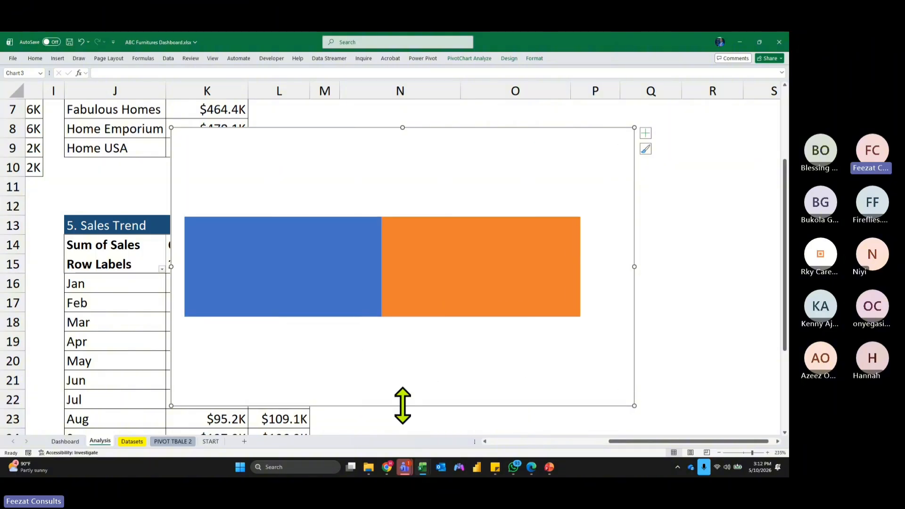
Reduce the customer count chart's height and move it below the Sum of Qty pivot.
{"action": "left_click_drag", "start_coordinate": [401, 405], "coordinate": [401, 327]}
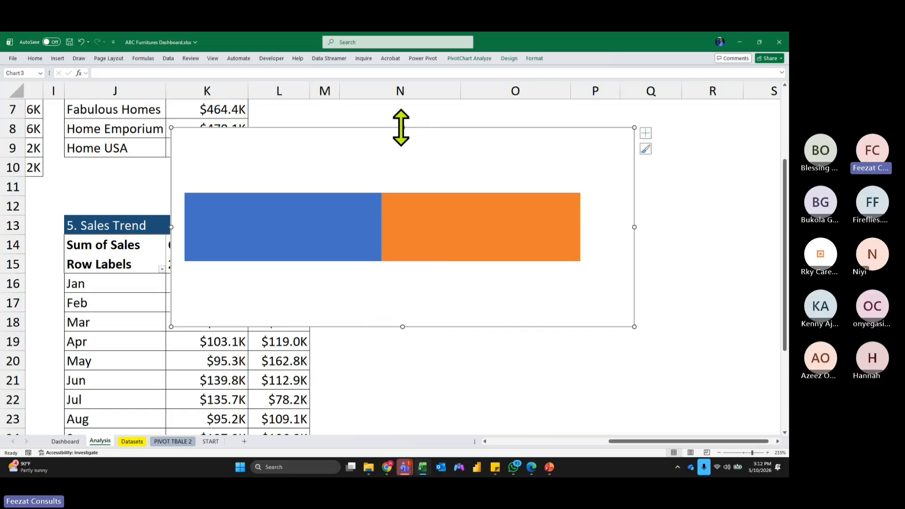
{"action": "left_click_drag", "start_coordinate": [401, 127], "coordinate": [404, 172]}
{"action": "left_click_drag", "start_coordinate": [468, 178], "coordinate": [574, 228]}
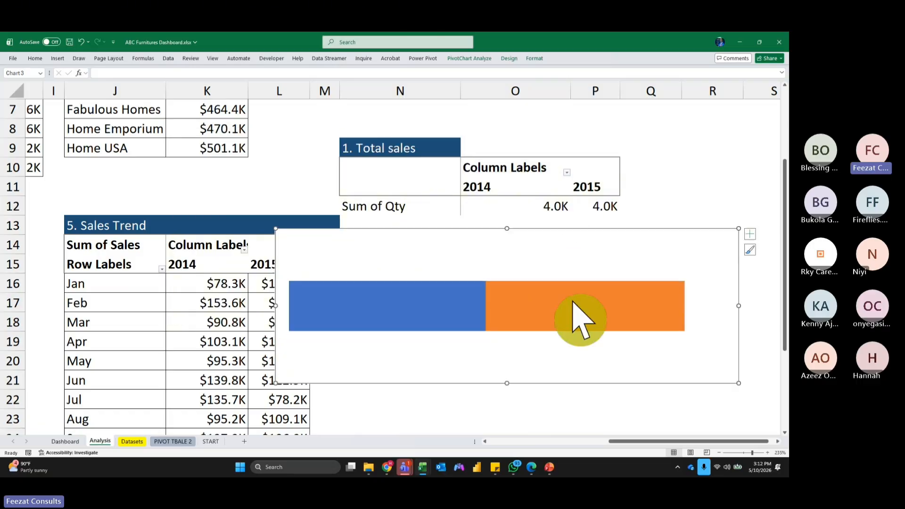
Fill the 2015 series of the customer count chart with Blue, Accent 1, Darker 25%.
{"action": "left_click", "coordinate": [535, 58]}
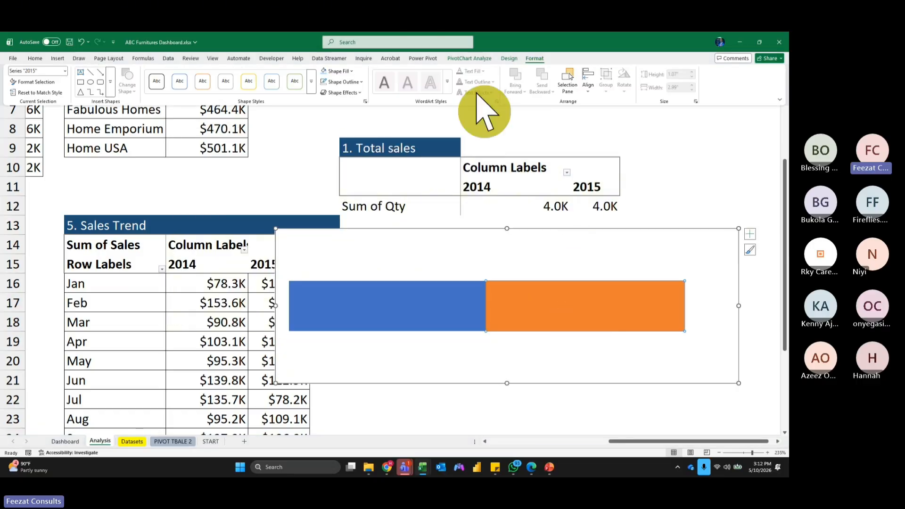
{"action": "left_click", "coordinate": [351, 71]}
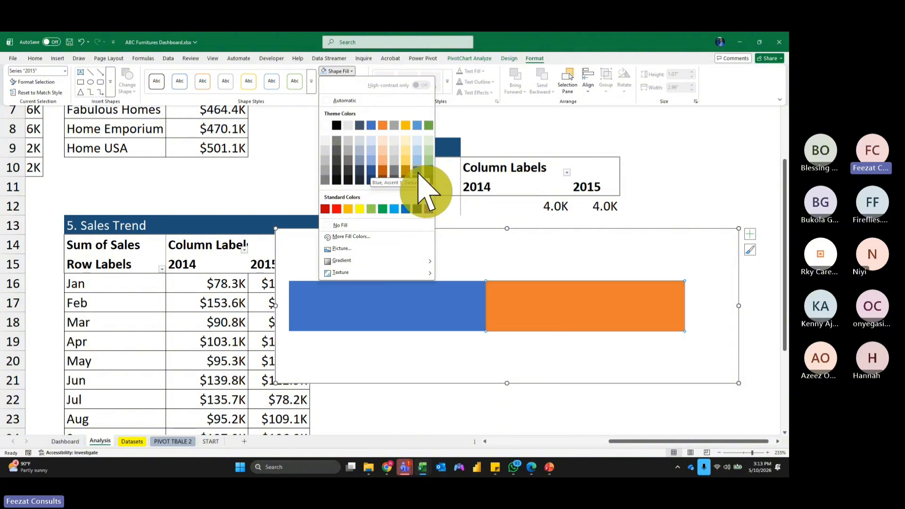
{"action": "left_click", "coordinate": [372, 170]}
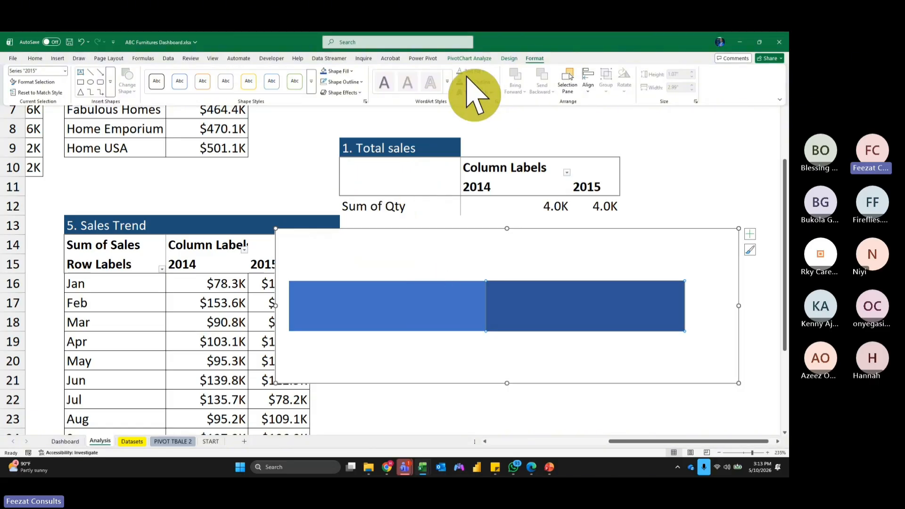
{"action": "left_click", "coordinate": [337, 72]}
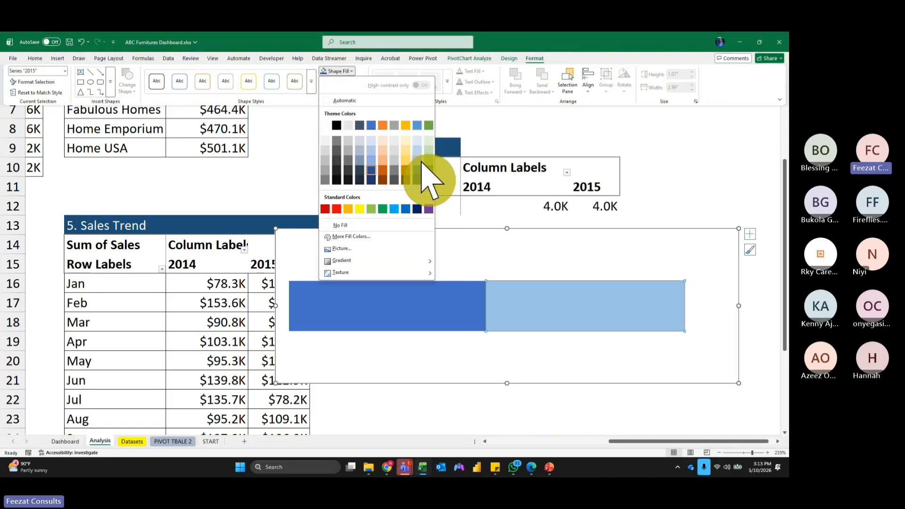
{"action": "left_click", "coordinate": [601, 318]}
Fill the 2014 series of the customer count chart with Blue, Accent 5, Lighter 60%.
{"action": "left_click", "coordinate": [421, 312]}
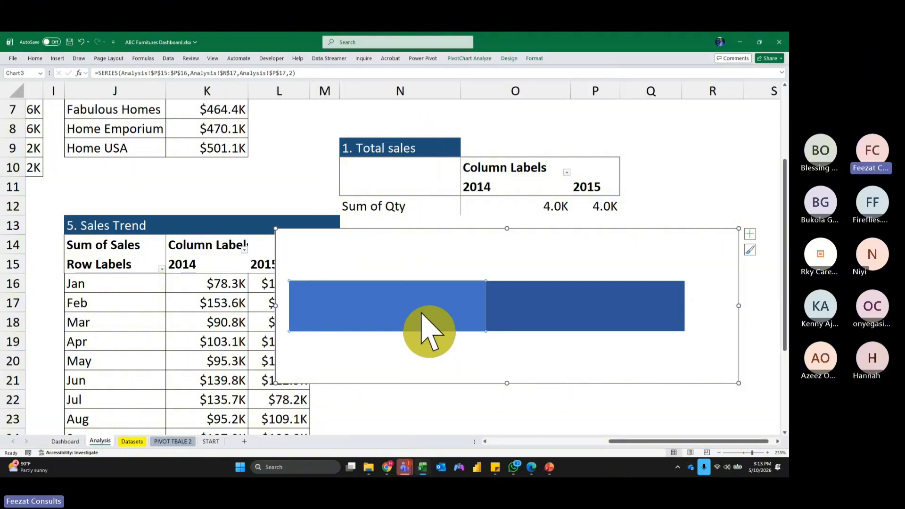
{"action": "left_click", "coordinate": [410, 347]}
{"action": "left_click", "coordinate": [376, 315]}
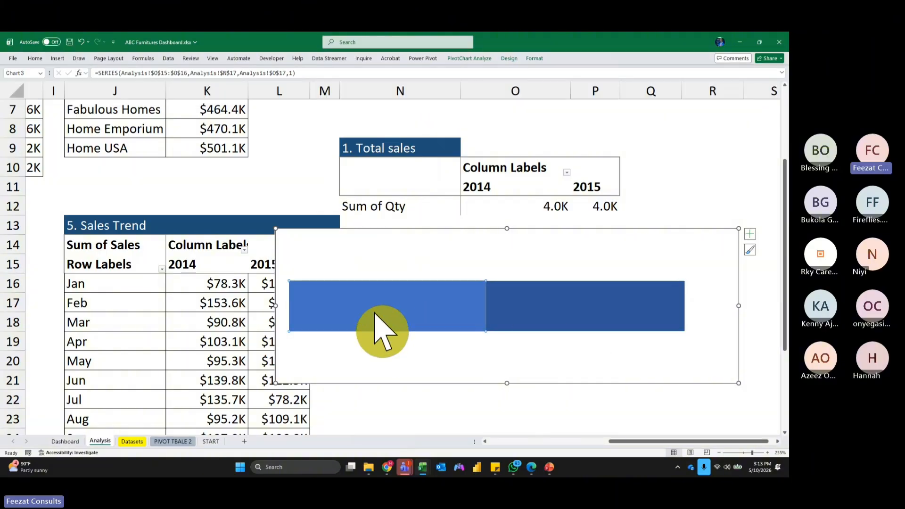
{"action": "left_click", "coordinate": [534, 58]}
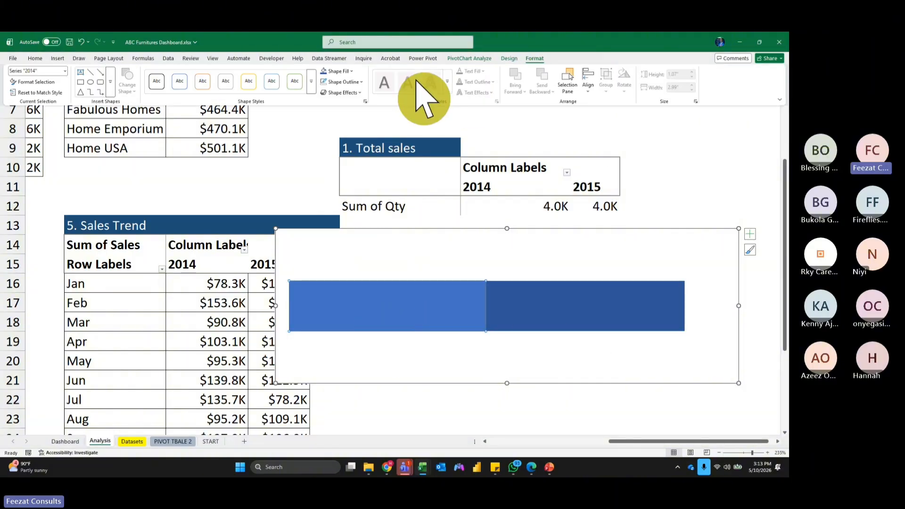
{"action": "left_click", "coordinate": [339, 71]}
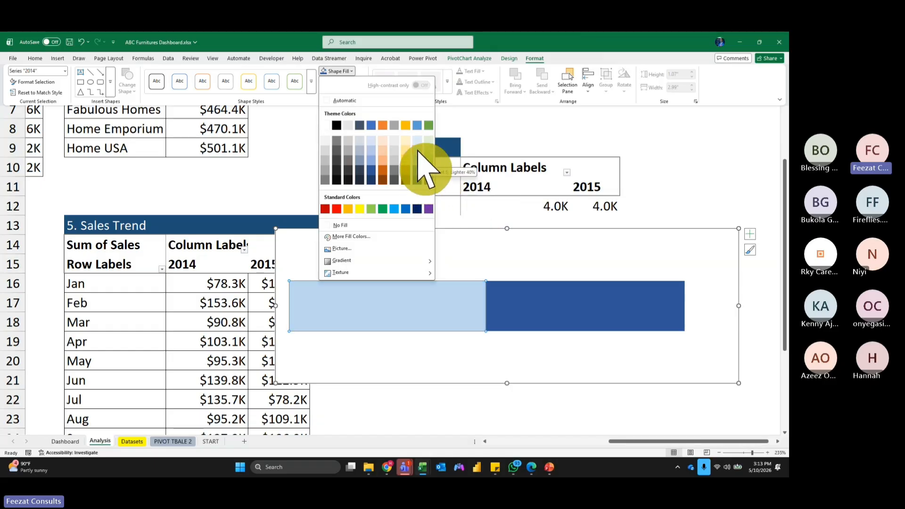
{"action": "left_click", "coordinate": [417, 160]}
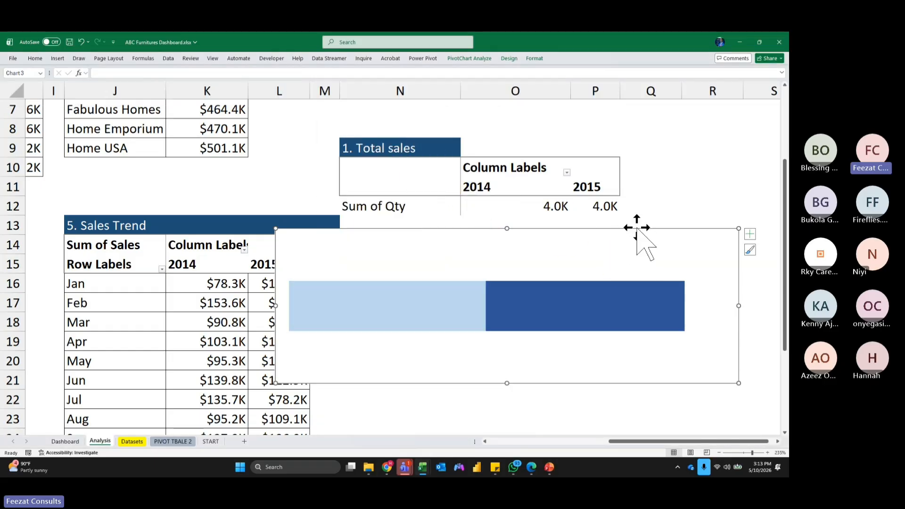
Add centred data labels to the customer count chart and include the series name with the value in the 2014 label.
{"action": "left_click_drag", "start_coordinate": [634, 227], "coordinate": [618, 224]}
{"action": "left_click", "coordinate": [734, 231]}
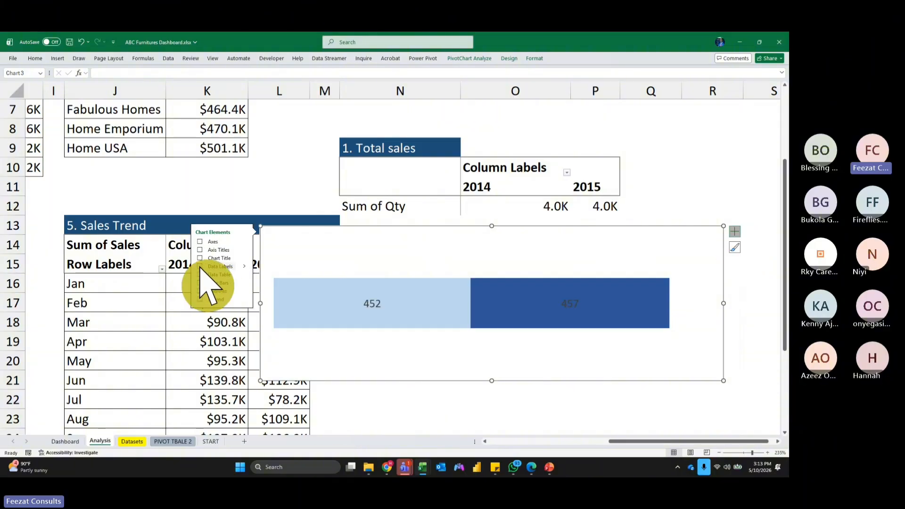
{"action": "left_click", "coordinate": [244, 266]}
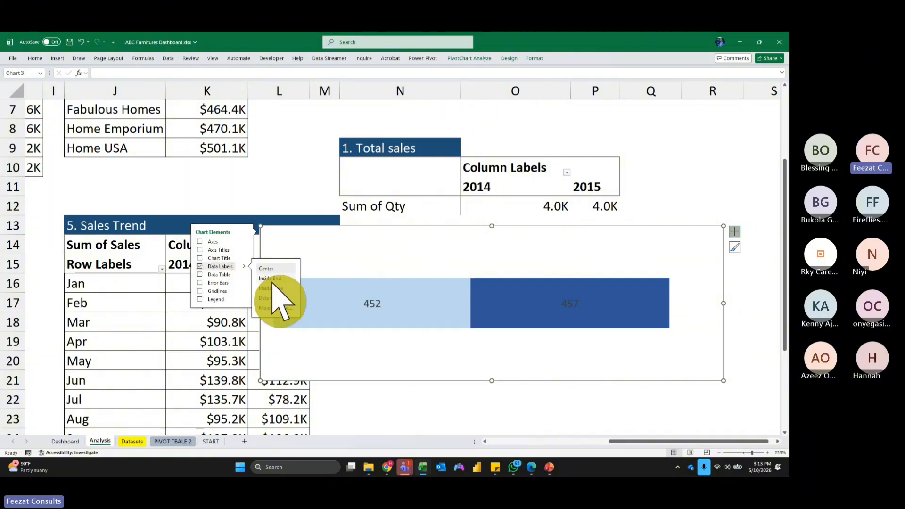
{"action": "left_click", "coordinate": [283, 309]}
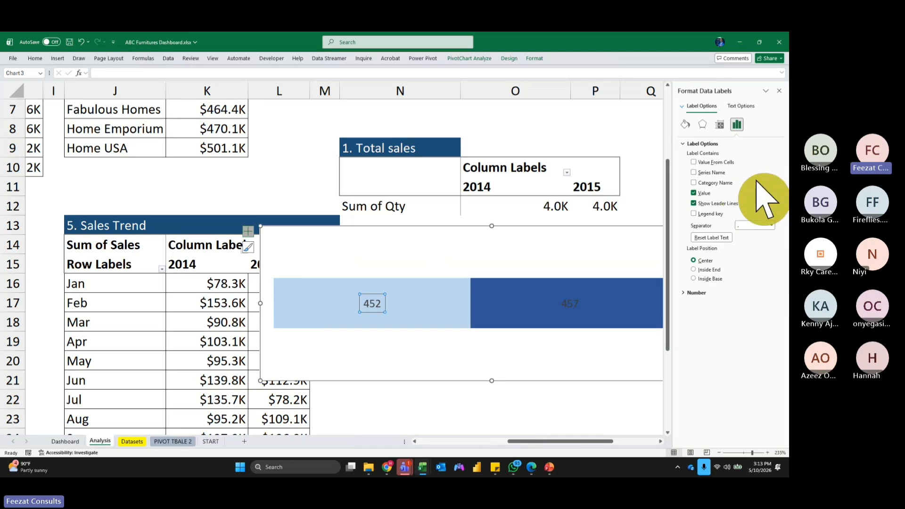
{"action": "left_click", "coordinate": [720, 162]}
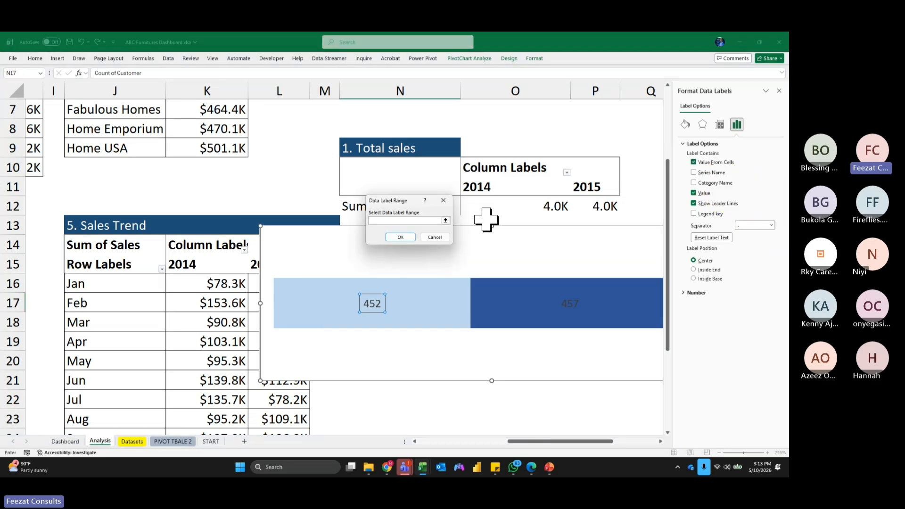
{"action": "left_click", "coordinate": [438, 236]}
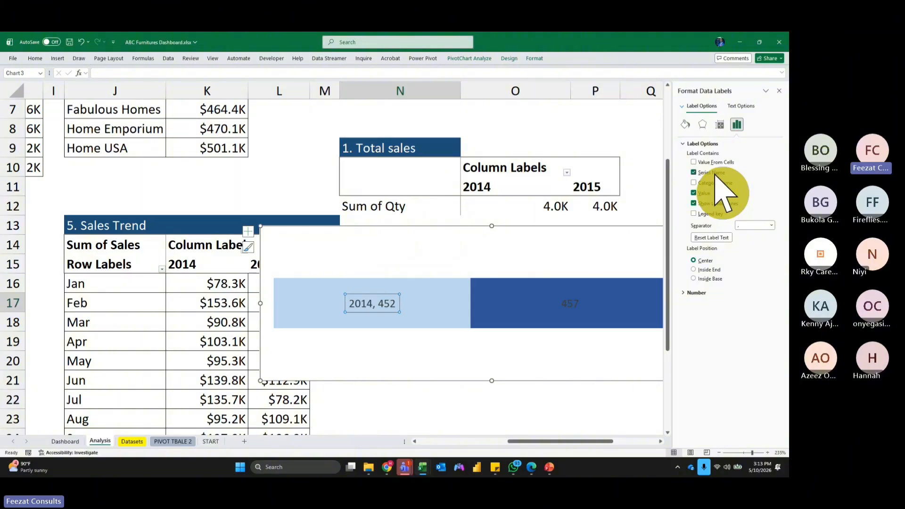
Separate the 2014 label's series name and value with a semicolon, and add the series name to the 2015 label of the customer count chart.
{"action": "left_click", "coordinate": [772, 226]}
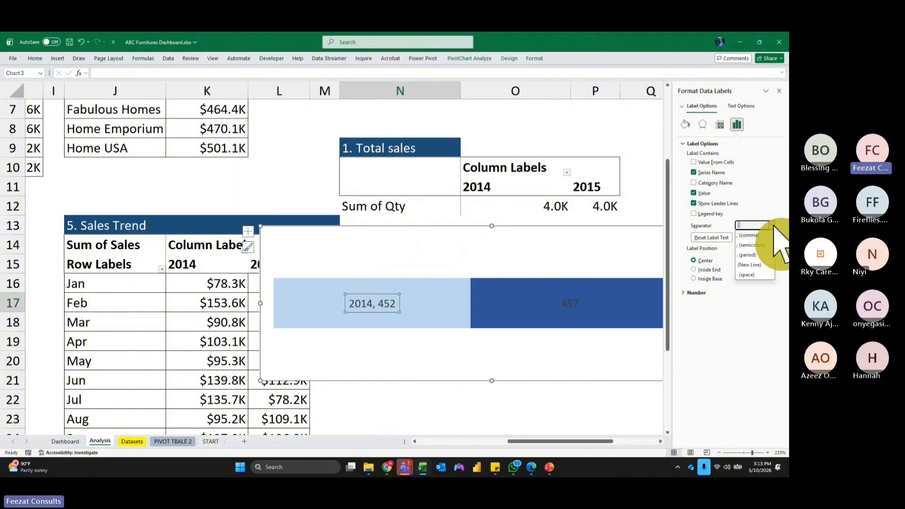
{"action": "left_click", "coordinate": [751, 241]}
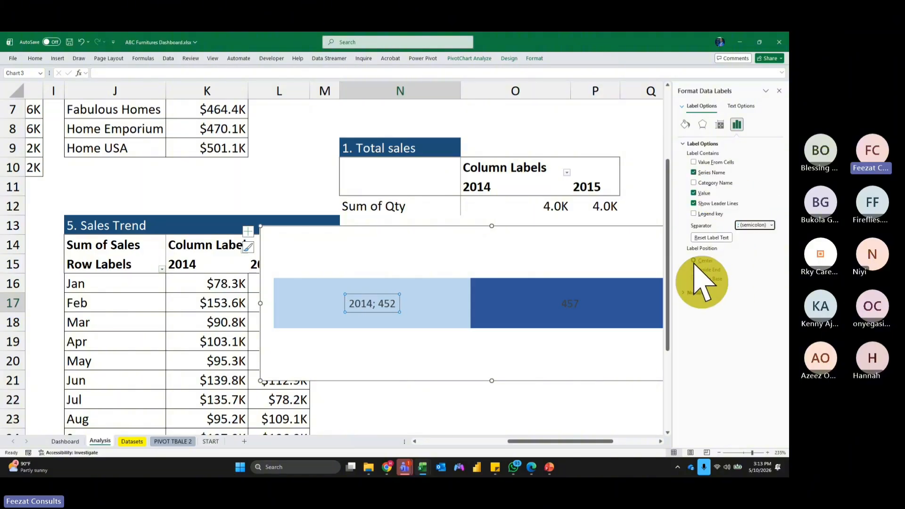
{"action": "left_click", "coordinate": [568, 303]}
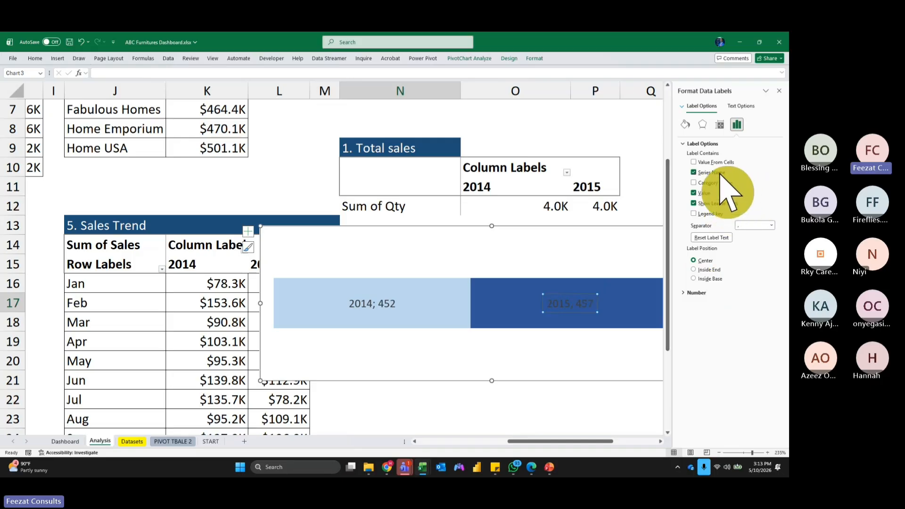
{"action": "left_click", "coordinate": [779, 90]}
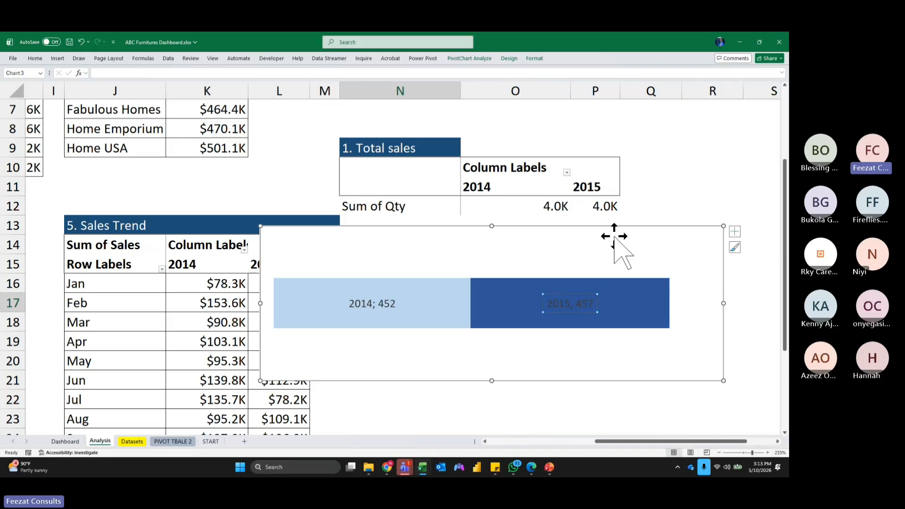
Format the customer count chart's 2015 label in bold white Abadi at a smaller font size.
{"action": "left_click", "coordinate": [33, 59]}
{"action": "left_click", "coordinate": [129, 74]}
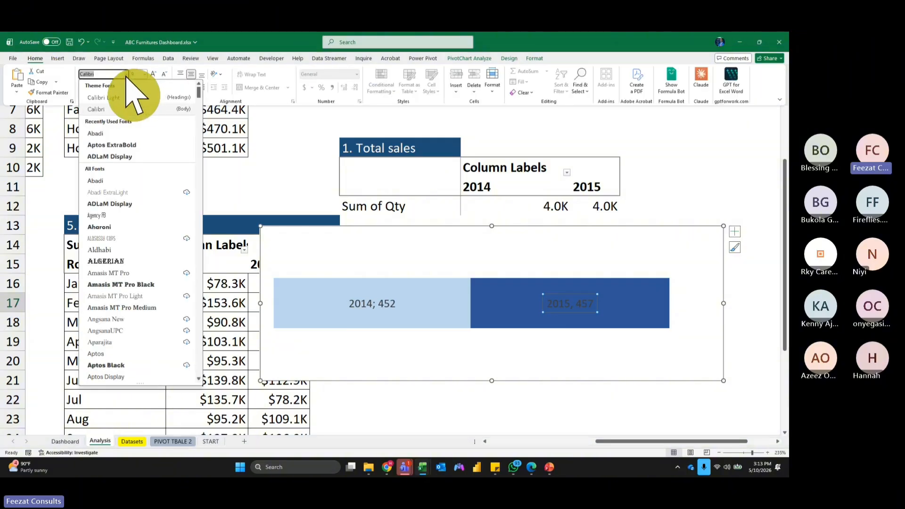
{"action": "left_click", "coordinate": [100, 134]}
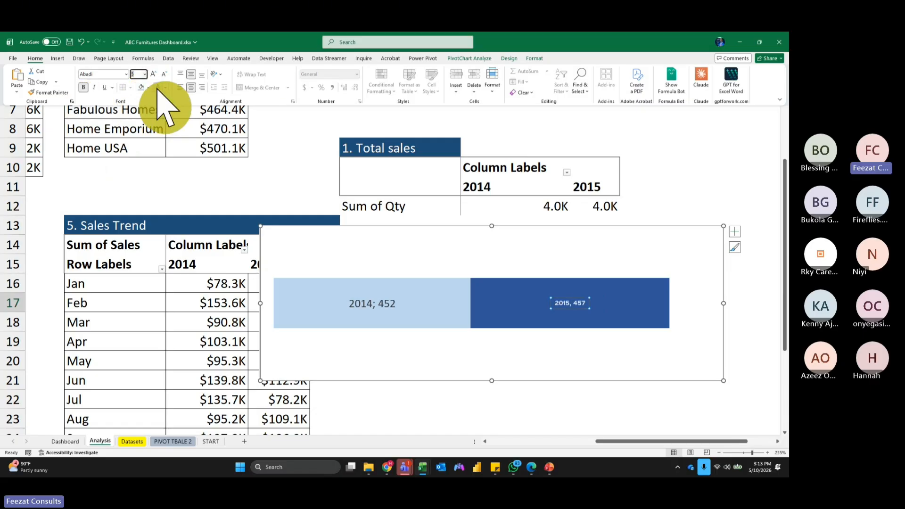
Format the 2014 label of the customer count chart in bold white Abadi at the same small size as the 2015 label.
{"action": "left_click", "coordinate": [388, 305]}
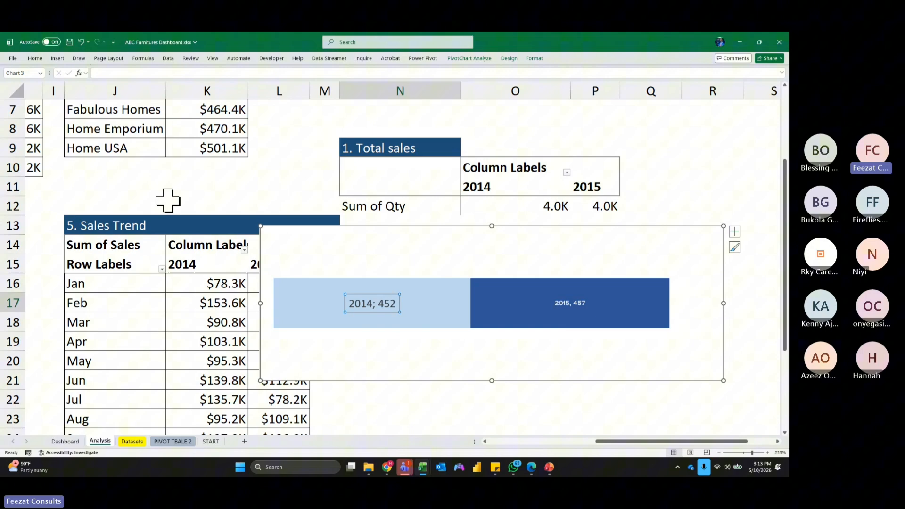
{"action": "left_click", "coordinate": [35, 58]}
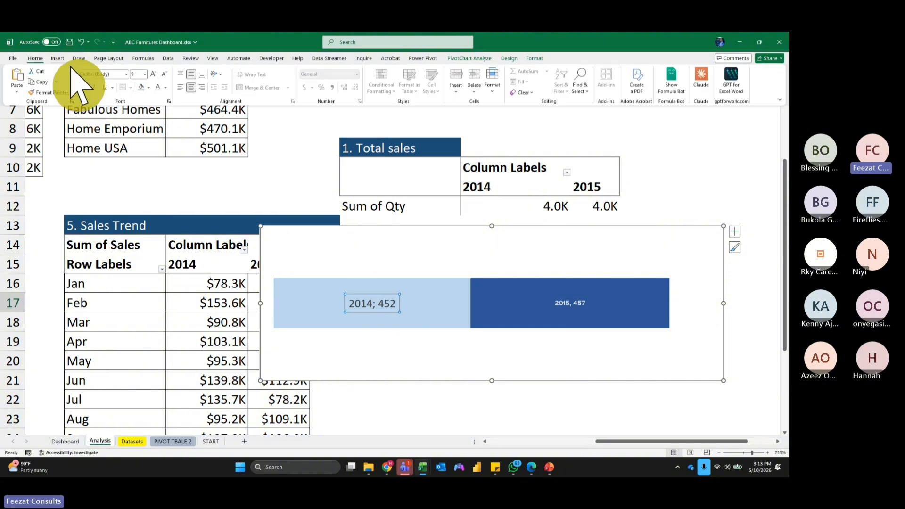
{"action": "left_click", "coordinate": [159, 89]}
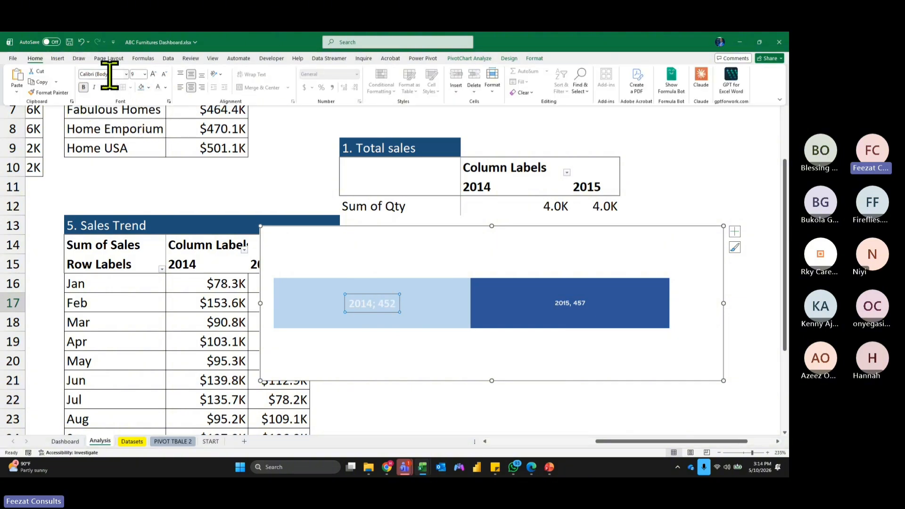
{"action": "left_click", "coordinate": [126, 75]}
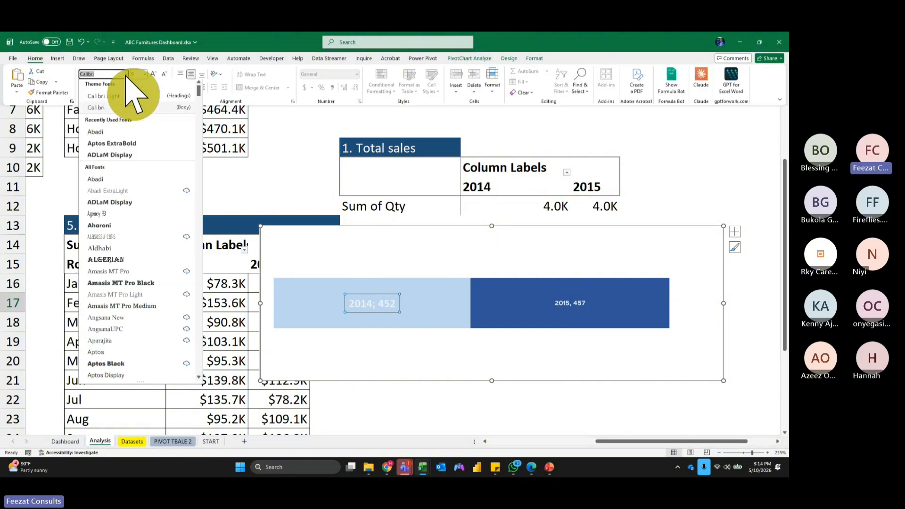
{"action": "left_click", "coordinate": [111, 133]}
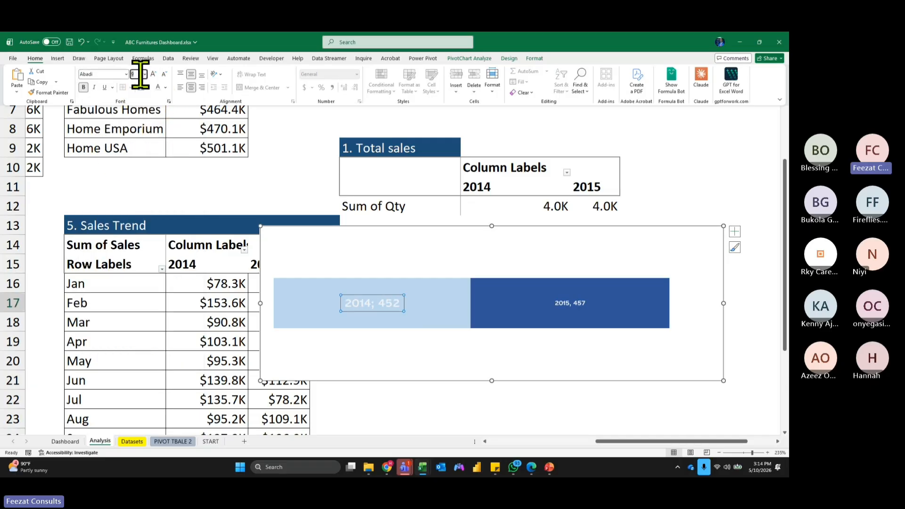
Remove the fill and the outline from the customer count chart's area.
{"action": "left_click", "coordinate": [496, 381]}
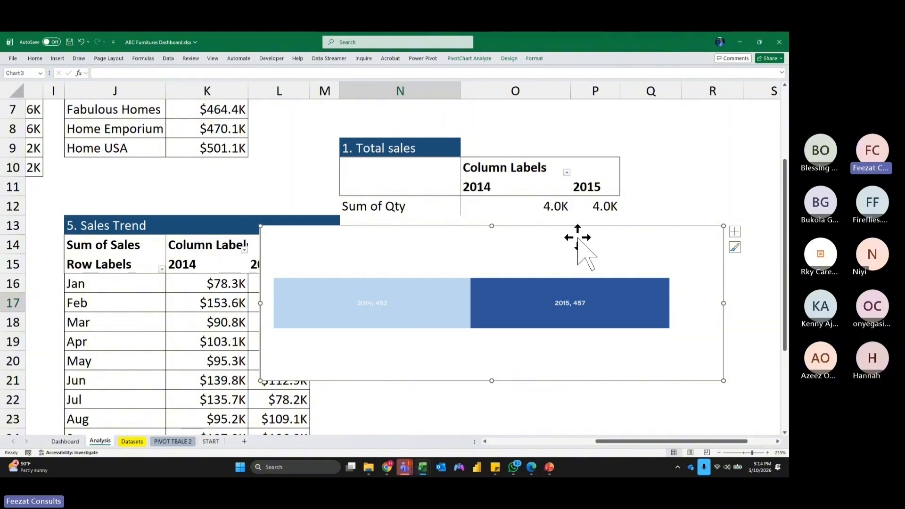
{"action": "left_click", "coordinate": [534, 58]}
{"action": "left_click", "coordinate": [353, 72]}
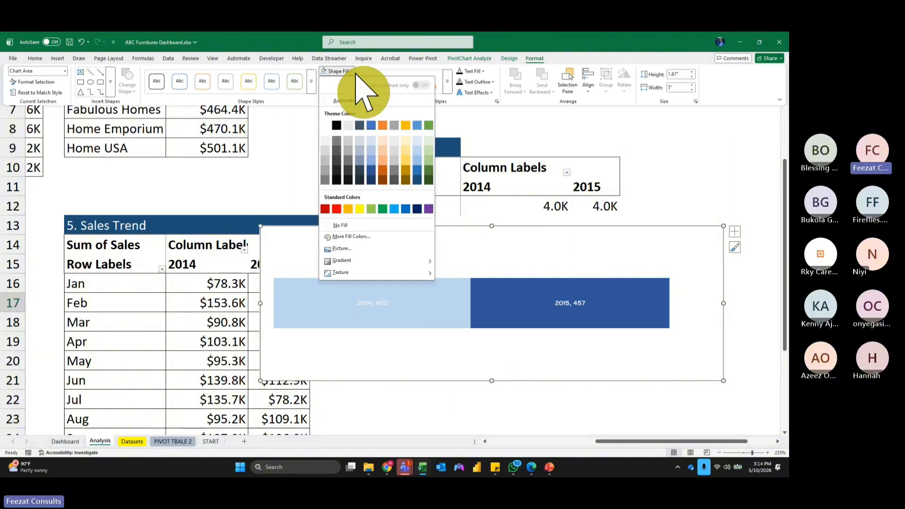
{"action": "left_click", "coordinate": [358, 225]}
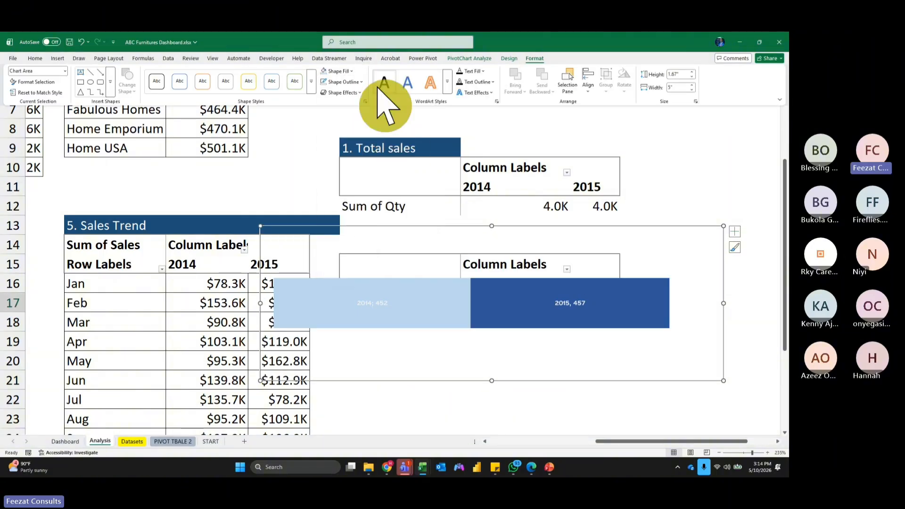
{"action": "left_click", "coordinate": [361, 81]}
{"action": "left_click", "coordinate": [357, 237]}
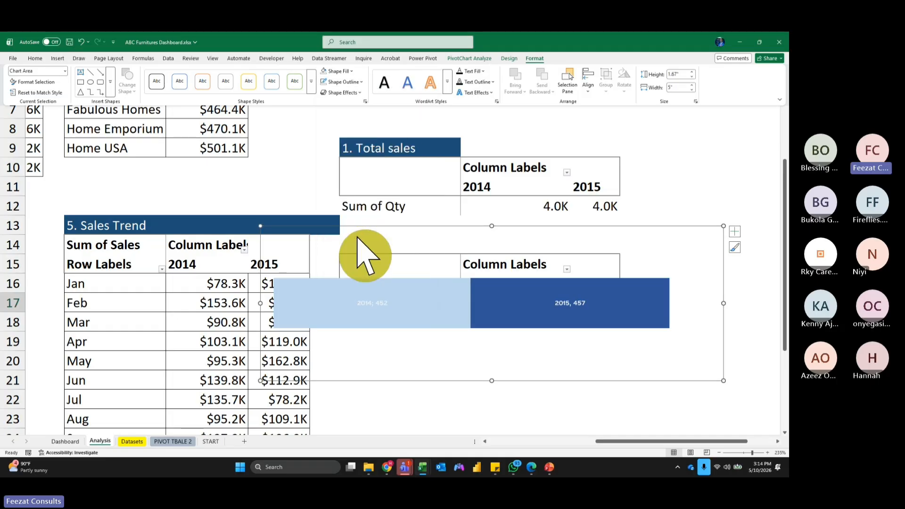
Move the customer count chart from the Analysis sheet to the Dashboard sheet near the Trans Count card.
{"action": "left_click", "coordinate": [609, 238]}
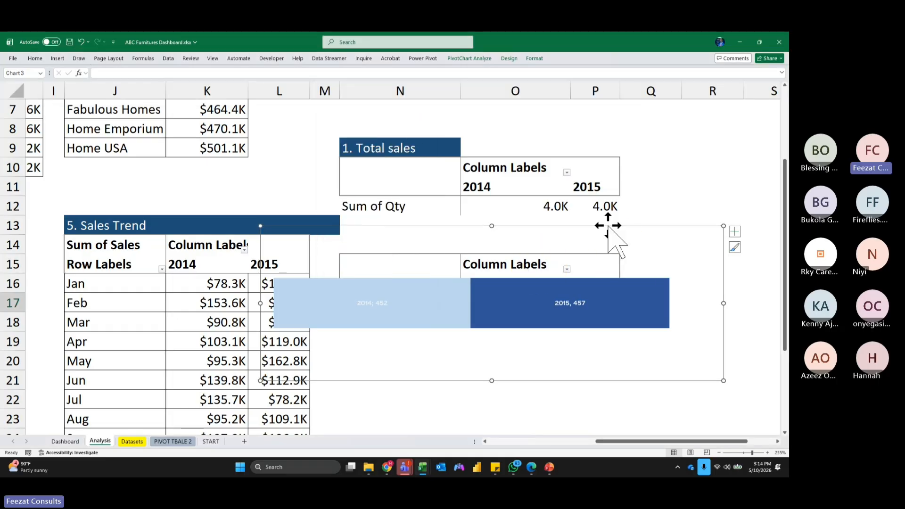
{"action": "left_click", "coordinate": [758, 283]}
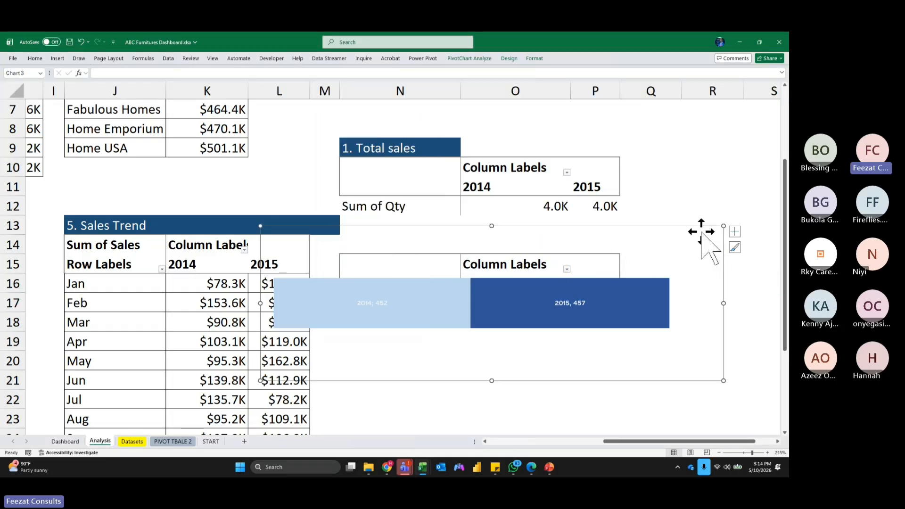
{"action": "key", "text": "ctrl+x"}
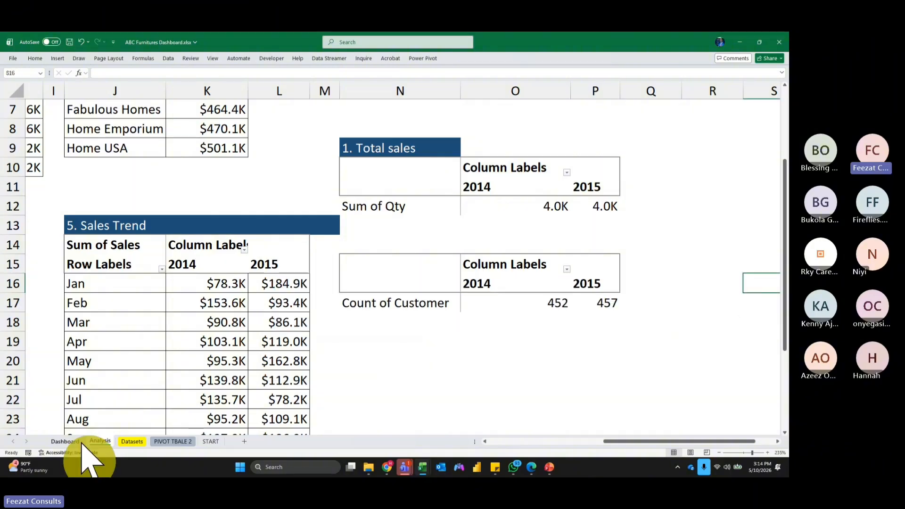
{"action": "left_click", "coordinate": [65, 441]}
{"action": "scroll", "coordinate": [617, 413], "scroll_direction": "up", "scroll_amount": 3}
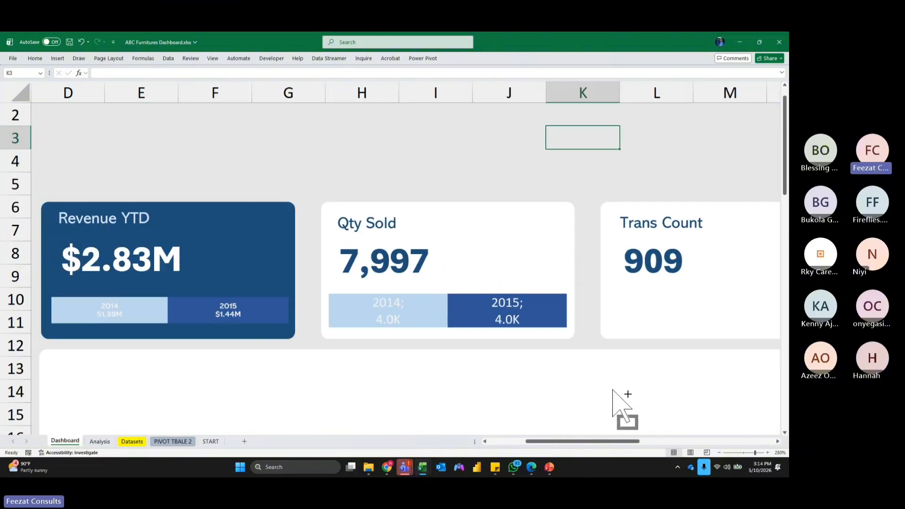
{"action": "left_click_drag", "start_coordinate": [556, 441], "coordinate": [629, 443]}
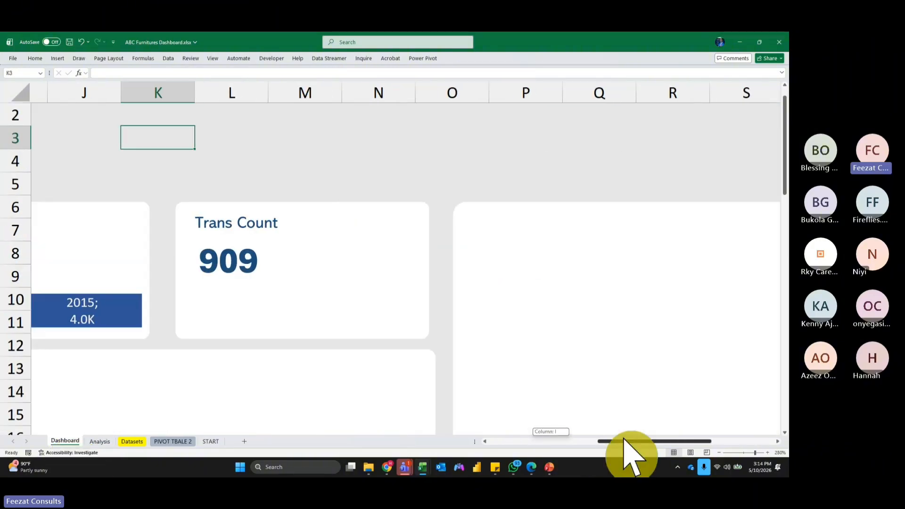
{"action": "left_click", "coordinate": [247, 160]}
{"action": "key", "text": "ctrl+v"}
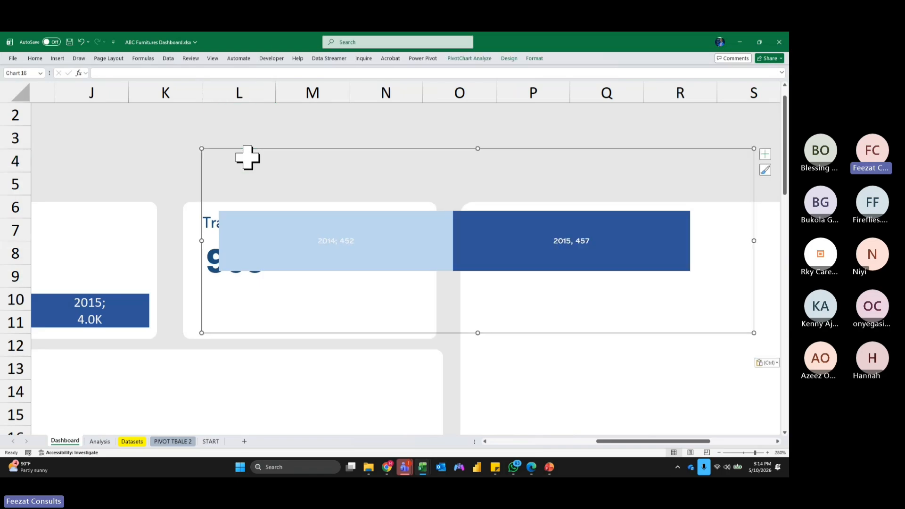
Shrink the customer count chart and position it so its bar fits along the lower part of the Trans Count card.
{"action": "left_click_drag", "start_coordinate": [755, 241], "coordinate": [606, 241]}
{"action": "left_click_drag", "start_coordinate": [402, 332], "coordinate": [404, 285]}
{"action": "left_click_drag", "start_coordinate": [410, 147], "coordinate": [403, 171]}
{"action": "left_click_drag", "start_coordinate": [606, 231], "coordinate": [517, 229]}
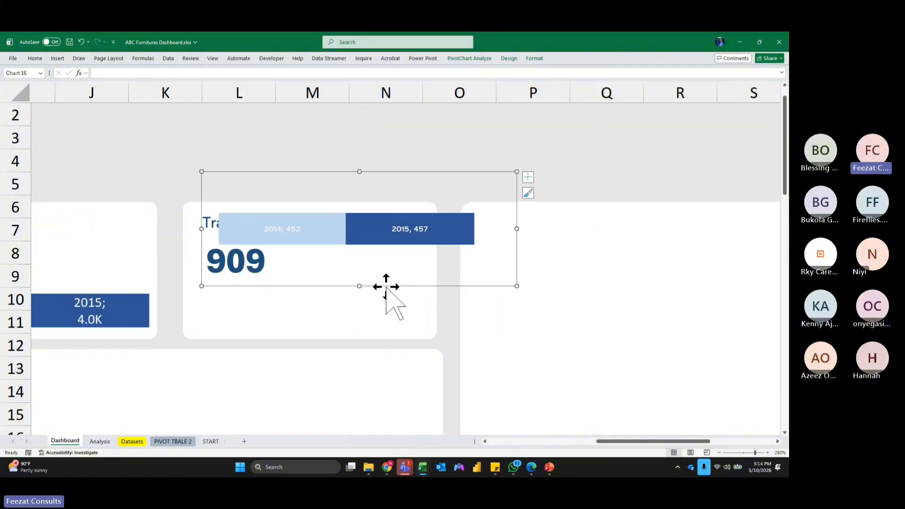
{"action": "left_click_drag", "start_coordinate": [386, 286], "coordinate": [353, 370]}
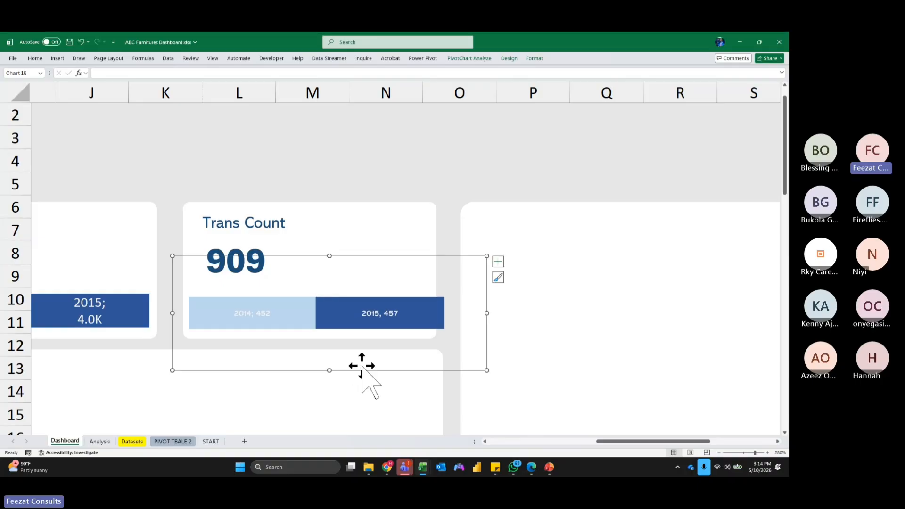
{"action": "left_click_drag", "start_coordinate": [488, 314], "coordinate": [471, 312]}
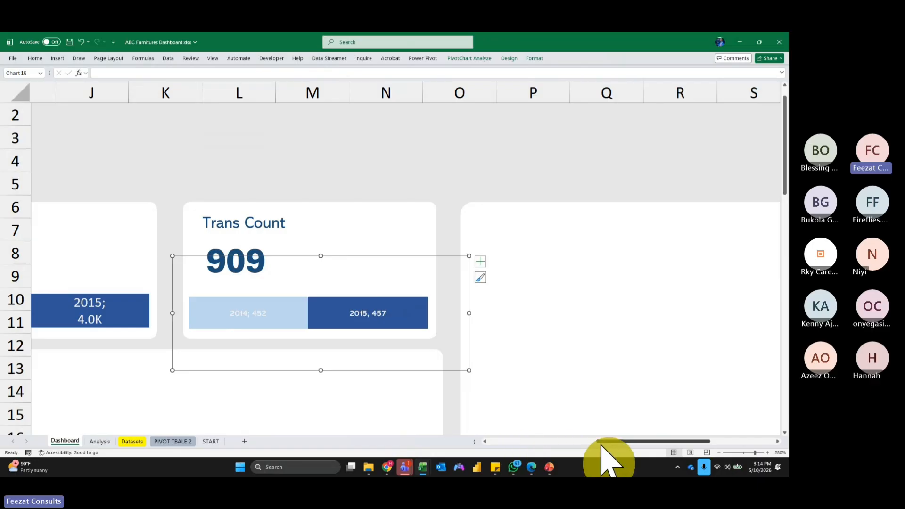
Set the 2014 label of the Qty Sold card's chart to Abadi, size 5.
{"action": "left_click_drag", "start_coordinate": [602, 443], "coordinate": [552, 445]}
{"action": "left_click", "coordinate": [319, 290]}
{"action": "left_click", "coordinate": [254, 304]}
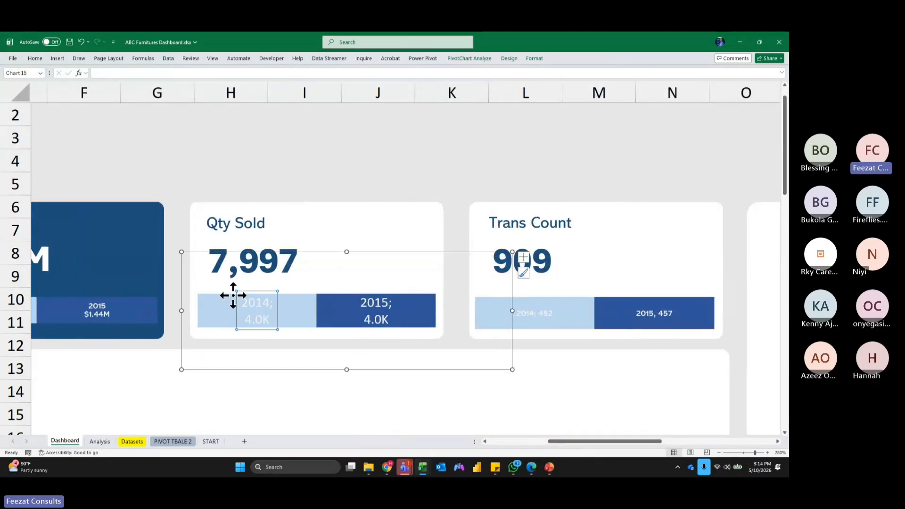
{"action": "left_click", "coordinate": [35, 58]}
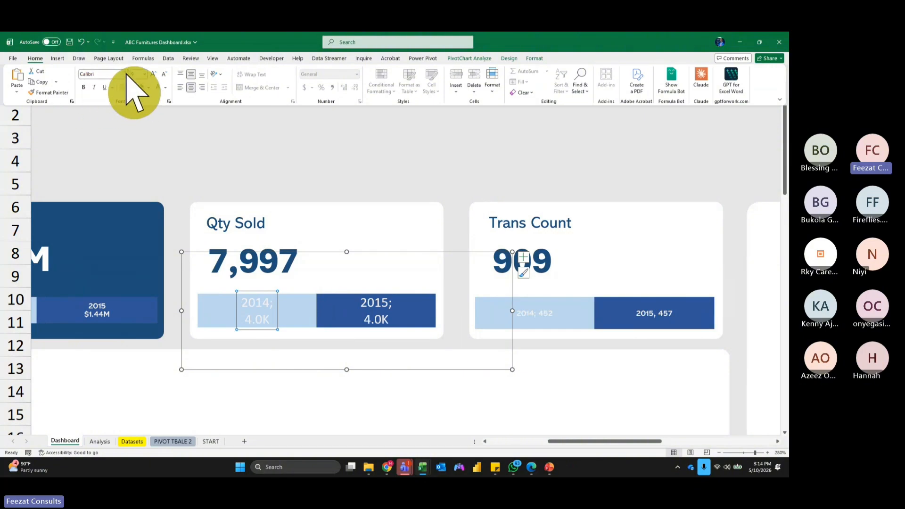
{"action": "left_click", "coordinate": [127, 74]}
{"action": "left_click", "coordinate": [99, 136]}
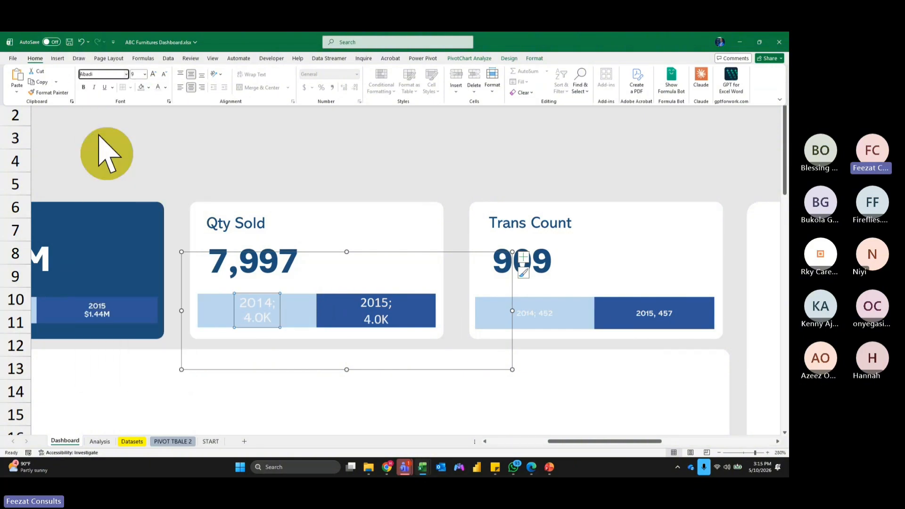
{"action": "left_click", "coordinate": [138, 74]}
{"action": "type", "text": "5"}
{"action": "key", "text": "Return"}
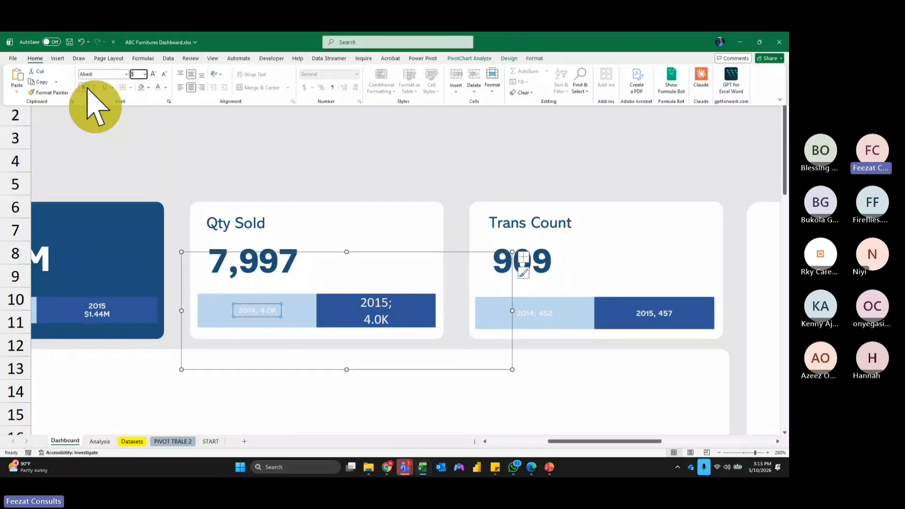
Set the 2015 label of the Qty Sold card's chart to bold Abadi, size 5.
{"action": "left_click", "coordinate": [377, 317]}
{"action": "left_click", "coordinate": [380, 318]}
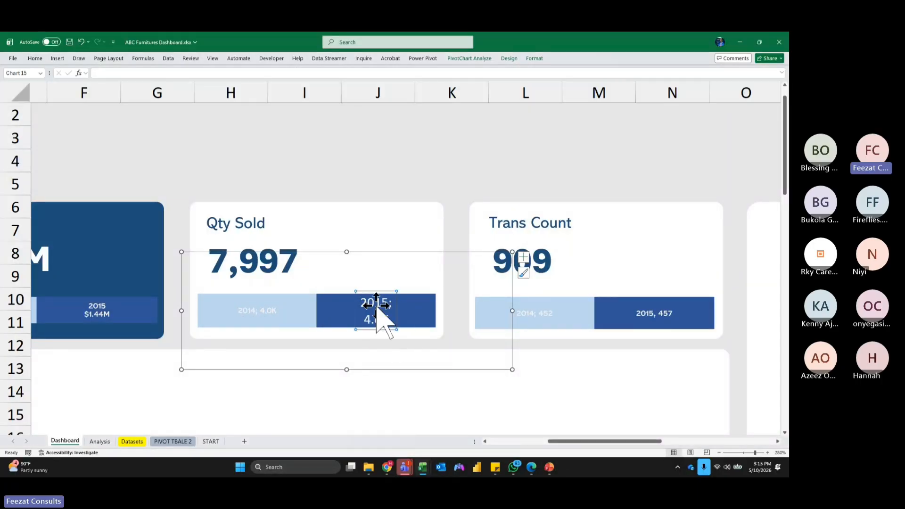
{"action": "left_click", "coordinate": [37, 58]}
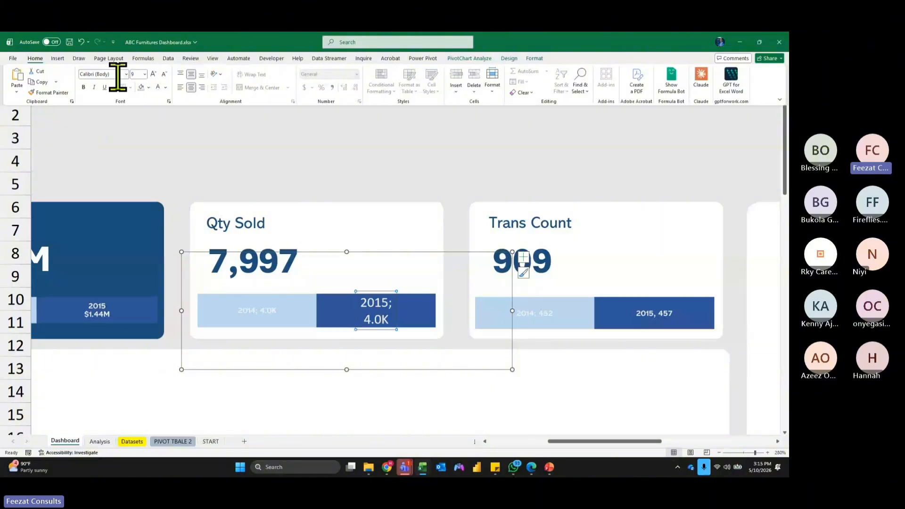
{"action": "left_click", "coordinate": [126, 74]}
{"action": "left_click", "coordinate": [117, 198]}
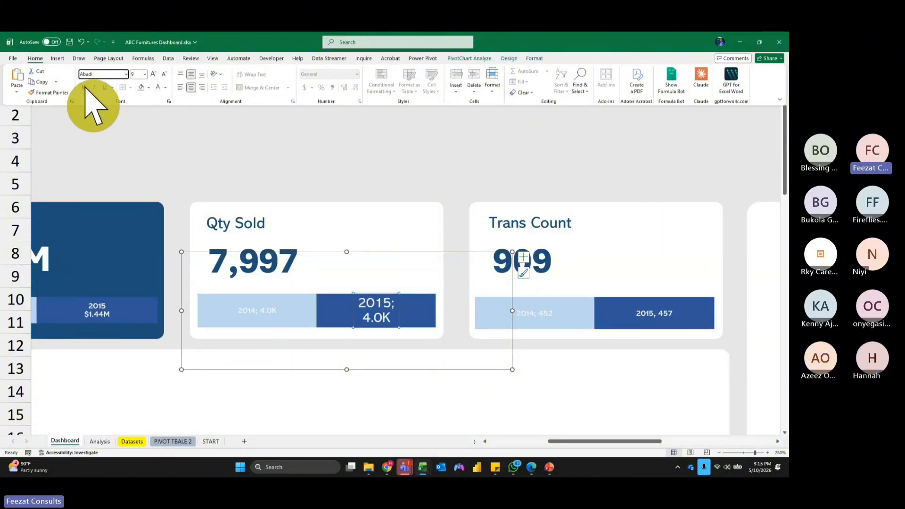
{"action": "left_click", "coordinate": [137, 74]}
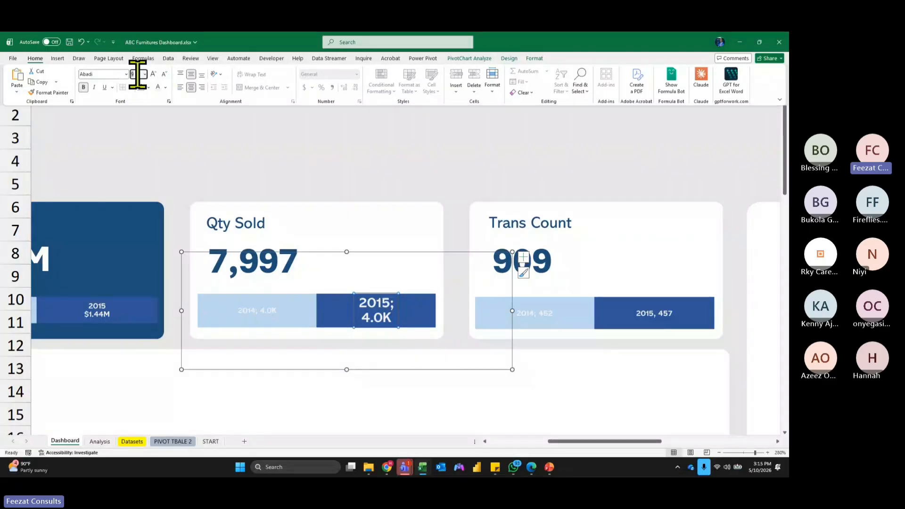
{"action": "type", "text": "5"}
{"action": "key", "text": "Return"}
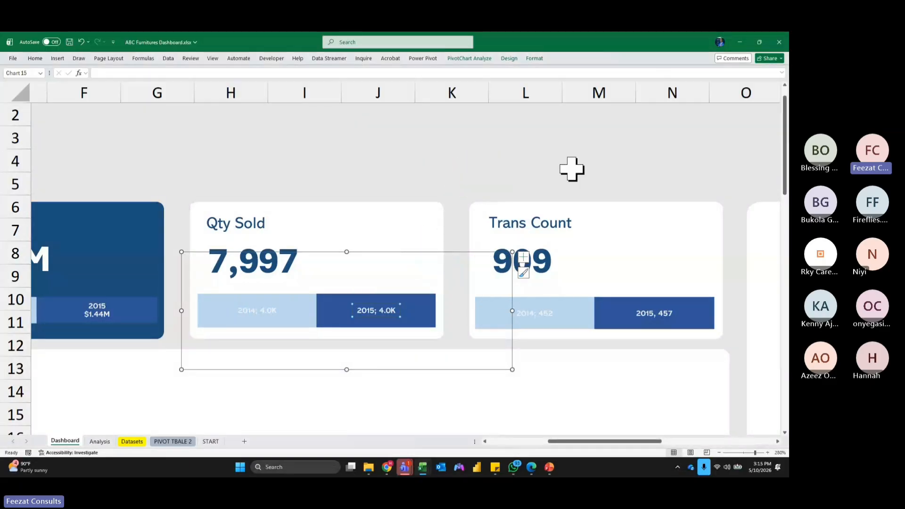
{"action": "left_click", "coordinate": [576, 156]}
{"action": "scroll", "coordinate": [592, 156], "scroll_direction": "down", "scroll_amount": 3, "text": "ctrl"}
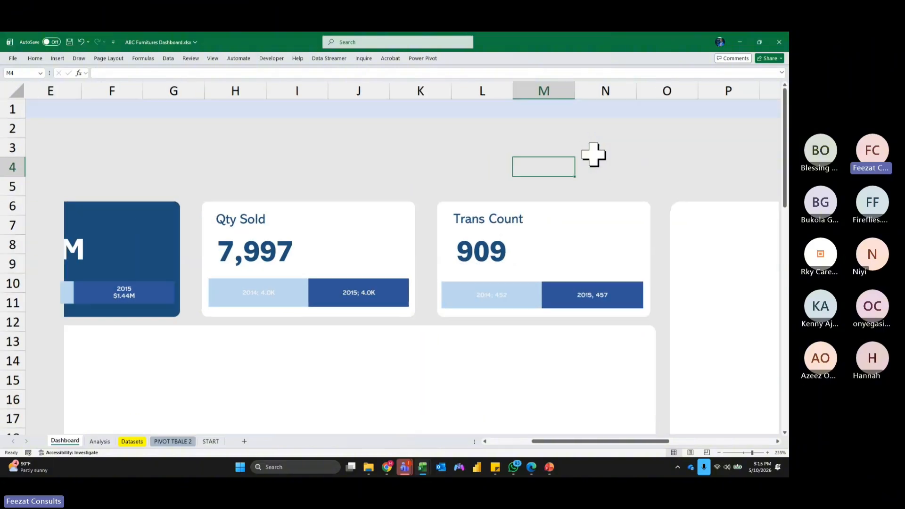
{"action": "scroll", "coordinate": [593, 154], "scroll_direction": "down", "scroll_amount": 1, "text": "ctrl"}
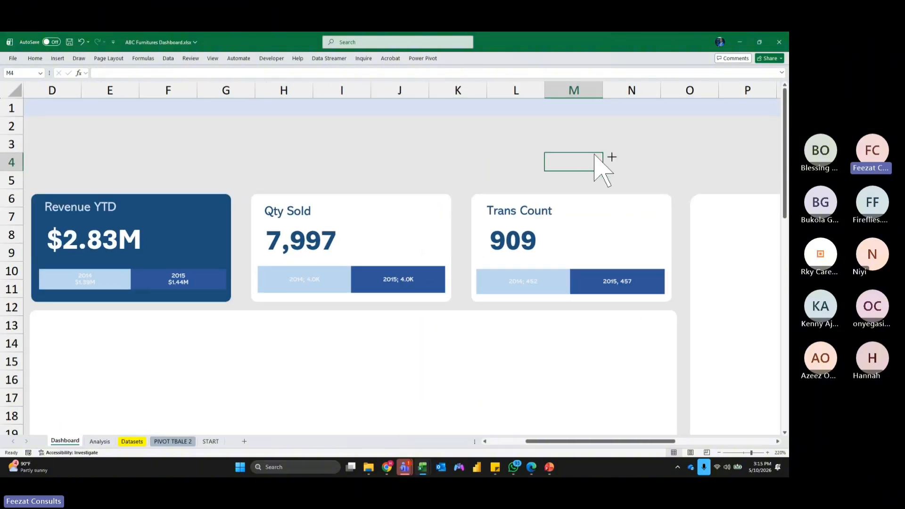
Nudge the total value text in the Revenue YTD card slightly left and up.
{"action": "scroll", "coordinate": [594, 155], "scroll_direction": "down", "scroll_amount": 2, "text": "ctrl"}
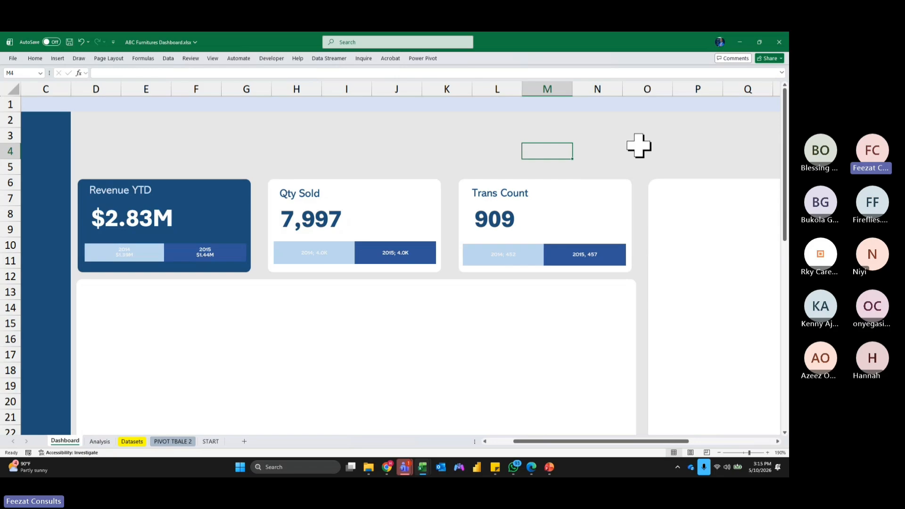
{"action": "scroll", "coordinate": [638, 144], "scroll_direction": "down", "scroll_amount": 1, "text": "ctrl"}
{"action": "scroll", "coordinate": [637, 145], "scroll_direction": "down", "scroll_amount": 3, "text": "ctrl"}
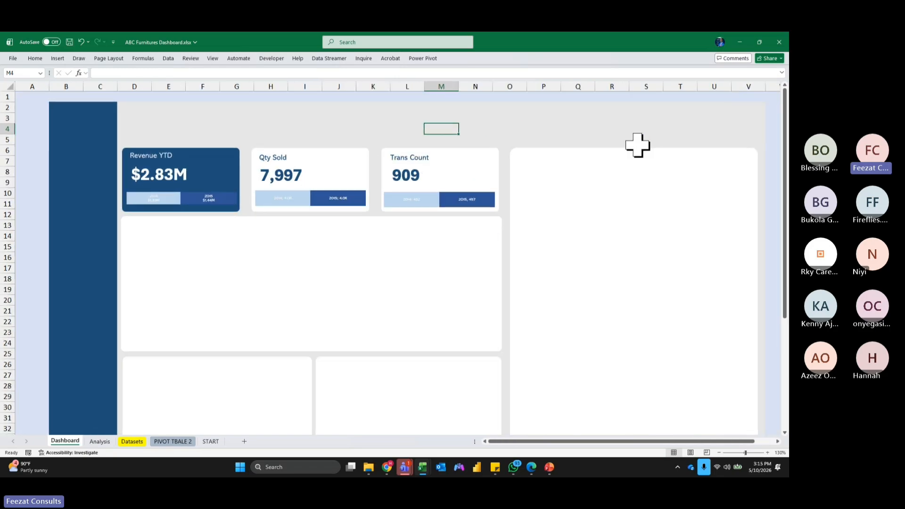
{"action": "scroll", "coordinate": [675, 139], "scroll_direction": "up", "scroll_amount": 1, "text": "ctrl"}
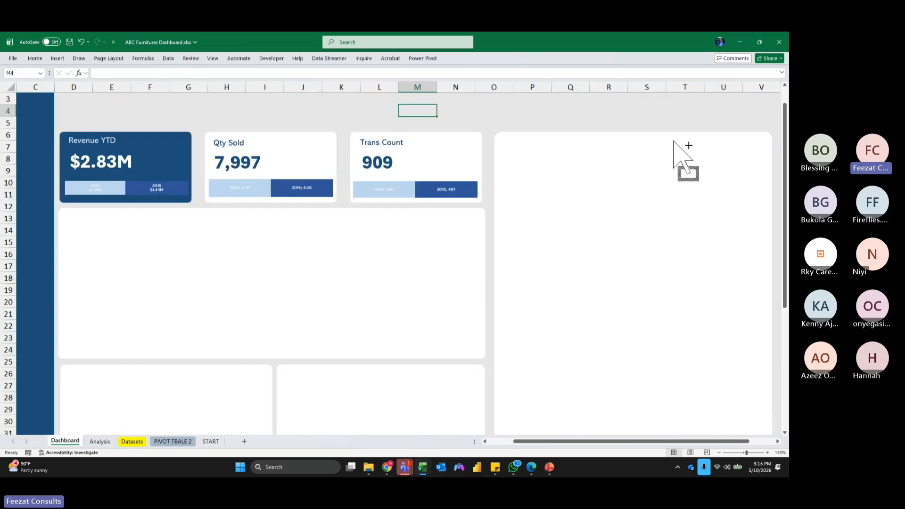
{"action": "left_click", "coordinate": [100, 159]}
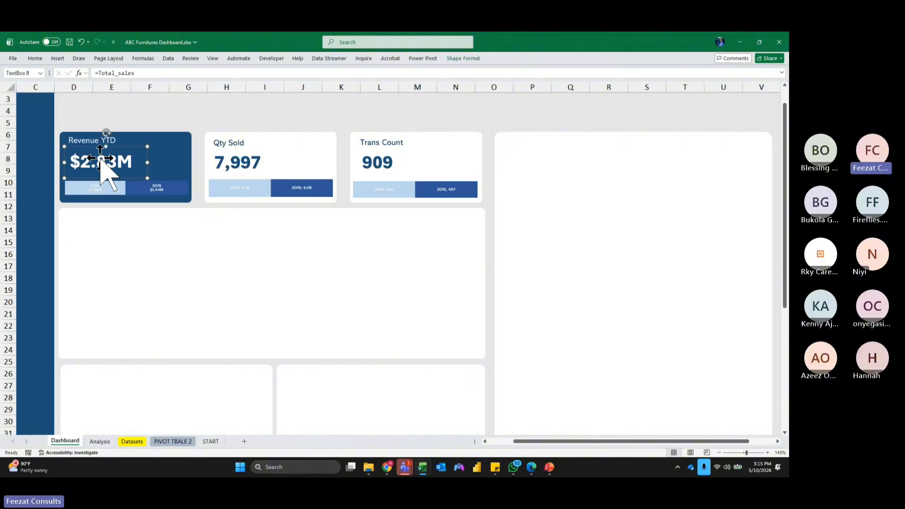
{"action": "left_click_drag", "start_coordinate": [100, 160], "coordinate": [97, 158]}
{"action": "left_click", "coordinate": [494, 110]}
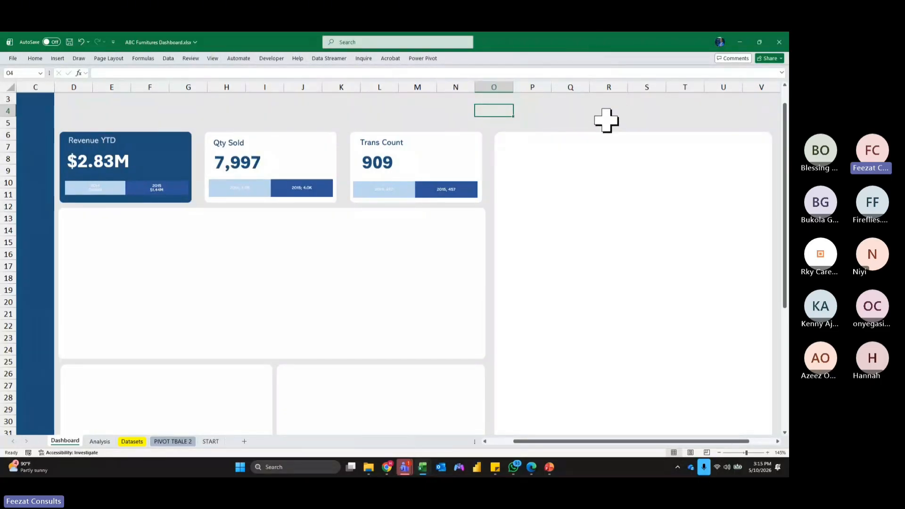
Open the stock icon library, search for money and select the solid piggy bank icon.
{"action": "scroll", "coordinate": [609, 118], "scroll_direction": "up", "scroll_amount": 4}
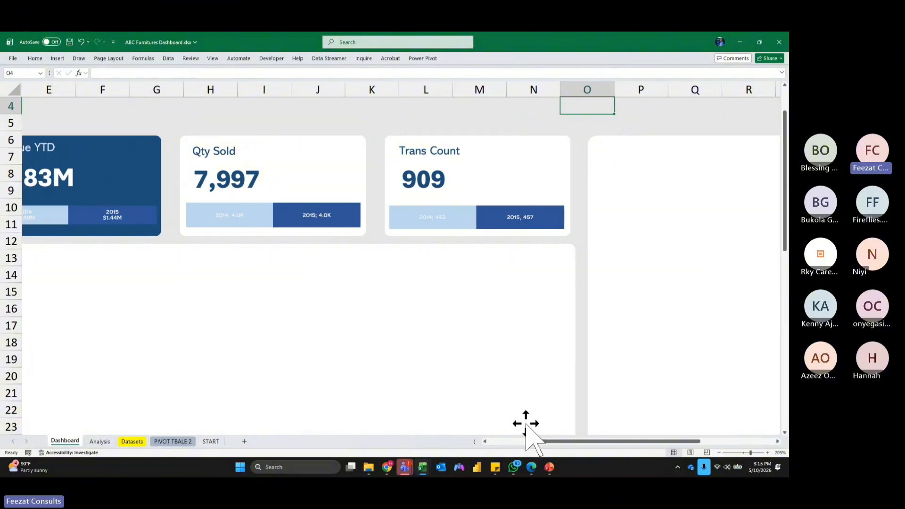
{"action": "left_click_drag", "start_coordinate": [540, 438], "coordinate": [516, 442]}
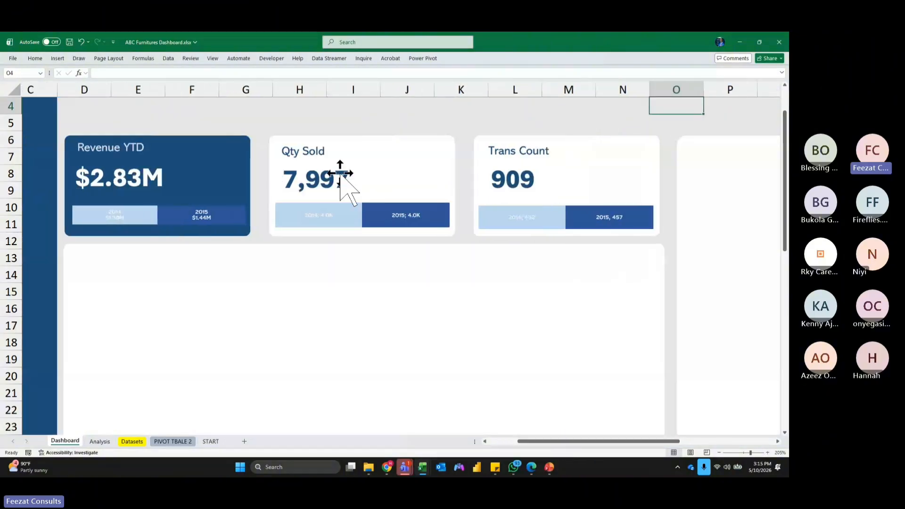
{"action": "left_click", "coordinate": [297, 121]}
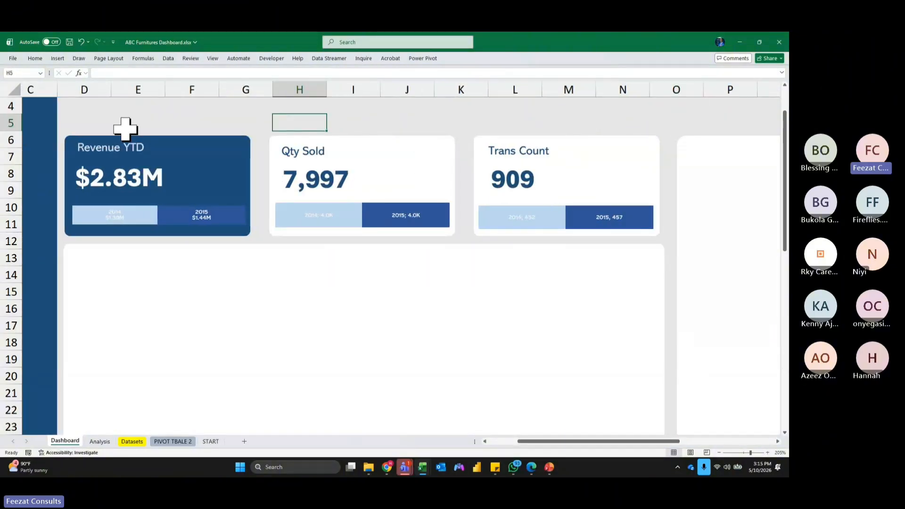
{"action": "left_click", "coordinate": [60, 58]}
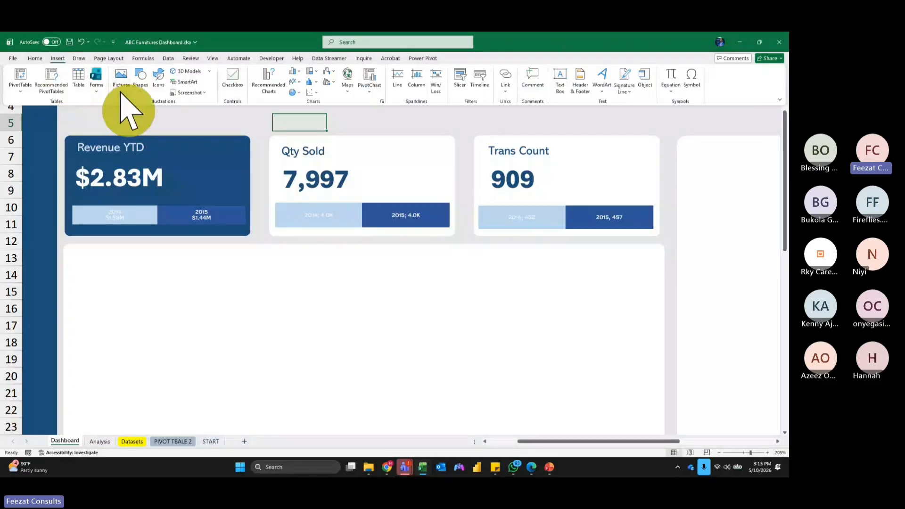
{"action": "left_click", "coordinate": [162, 78]}
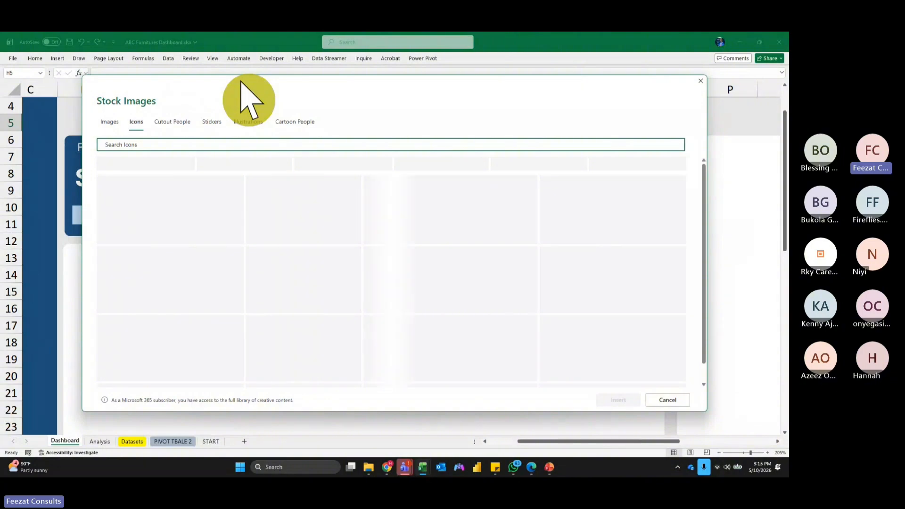
{"action": "left_click_drag", "start_coordinate": [246, 97], "coordinate": [354, 226]}
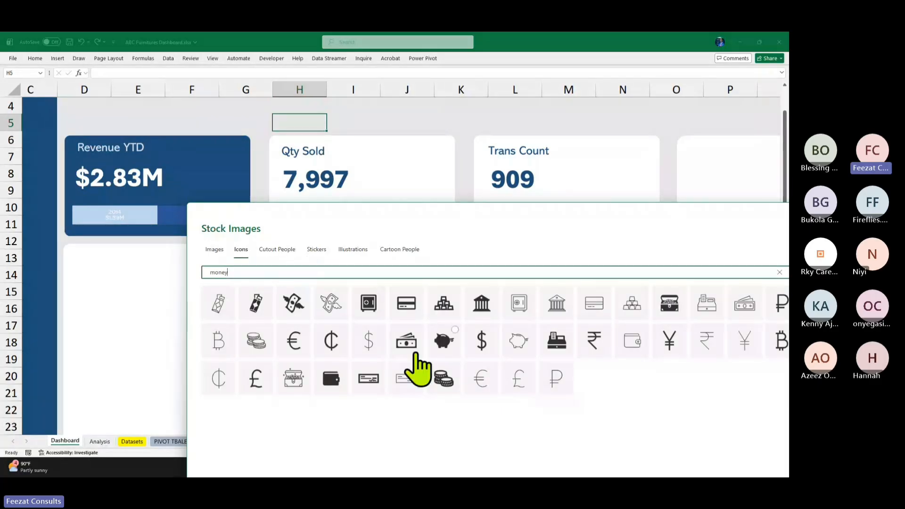
{"action": "left_click", "coordinate": [438, 346]}
Search the stock icons for qty, then clear the search.
{"action": "left_click", "coordinate": [253, 273]}
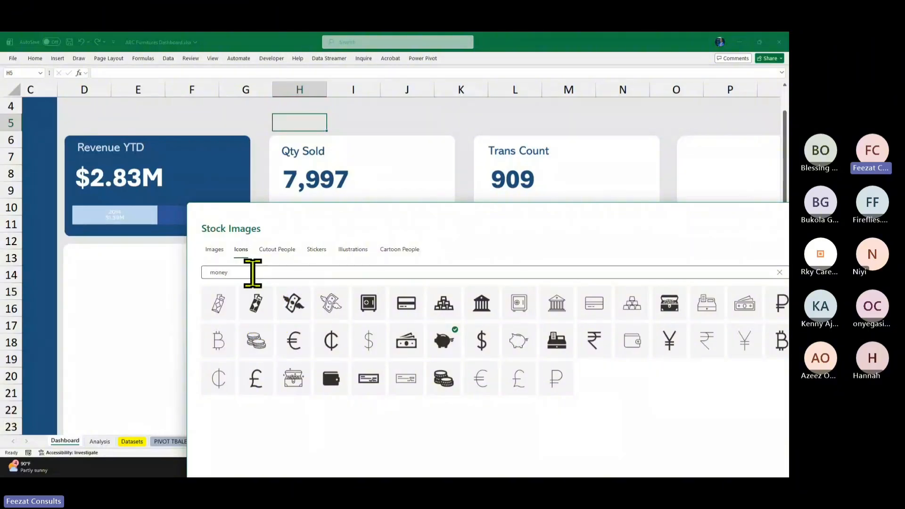
{"action": "double_click", "coordinate": [254, 272]}
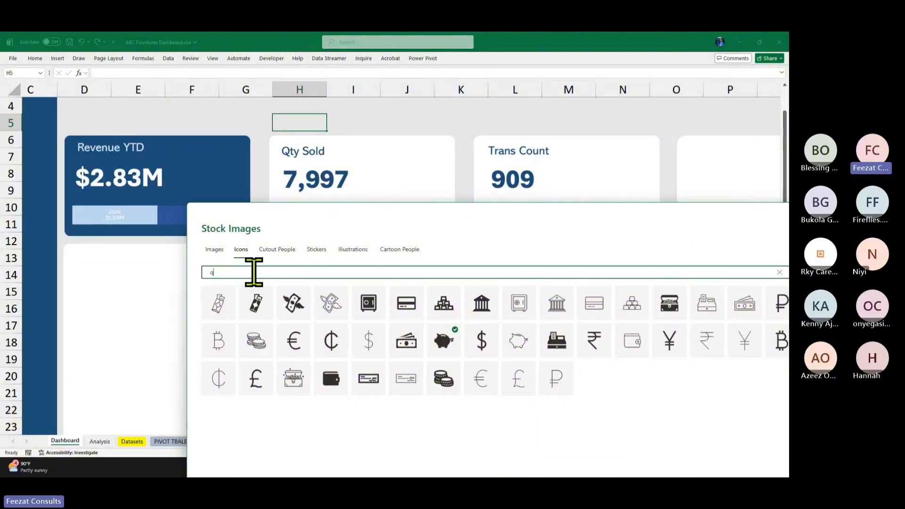
{"action": "type", "text": "qty"}
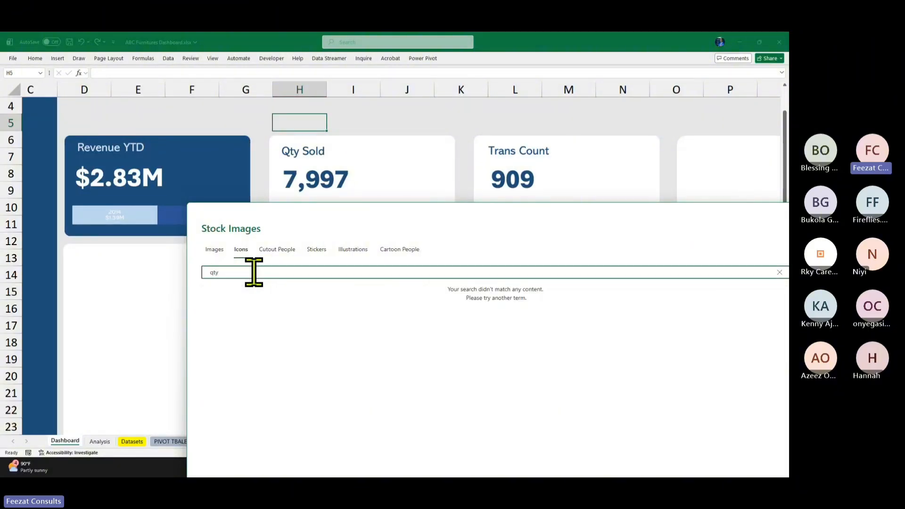
{"action": "key", "text": "BackSpace"}
{"action": "key", "text": "BackSpace"}
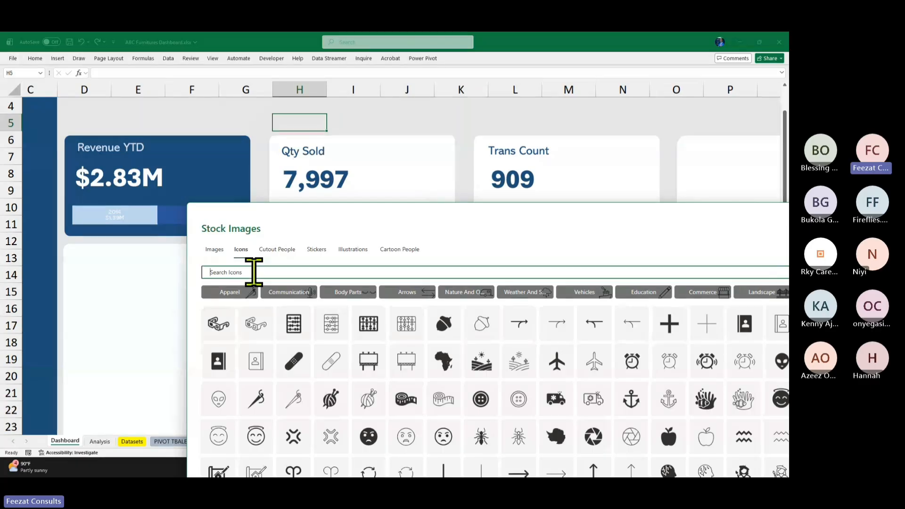
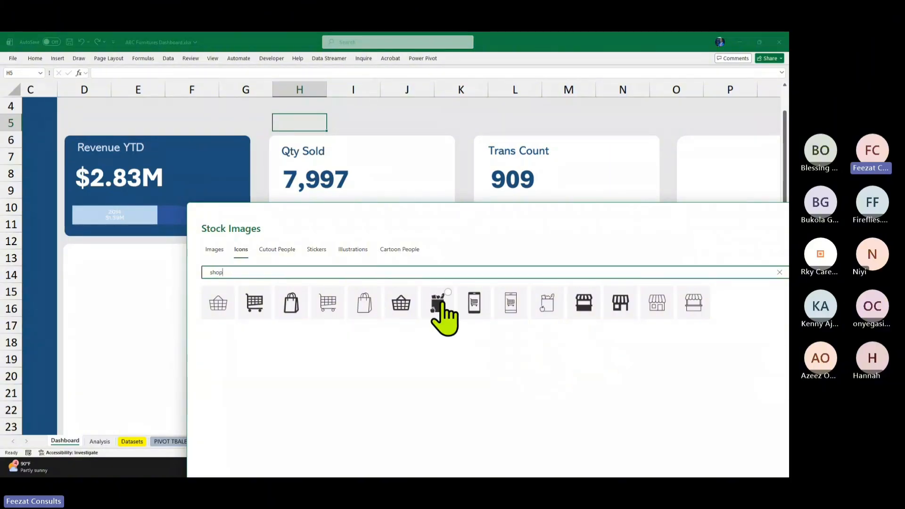
Search the icons for shop, add the solid grocery bag and shopping cart to the selection, and insert all three icons.
{"action": "left_click", "coordinate": [441, 306]}
{"action": "left_click", "coordinate": [441, 304]}
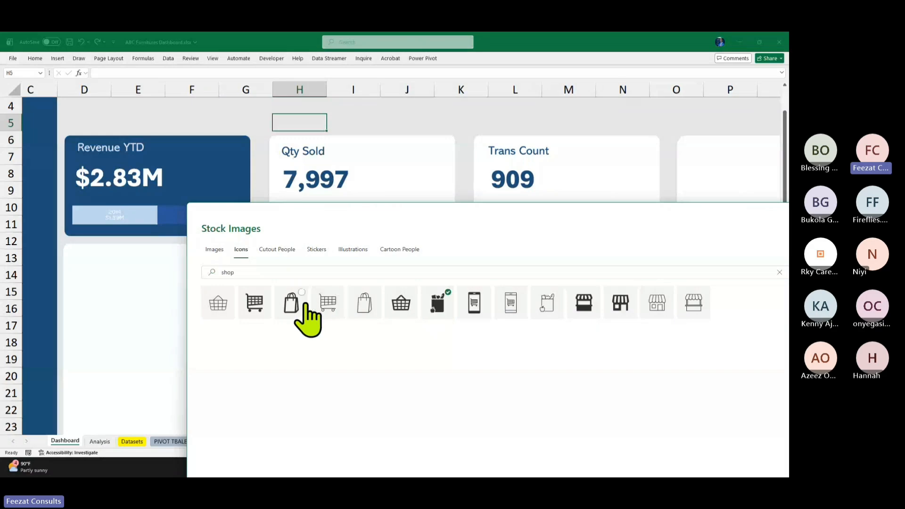
{"action": "left_click", "coordinate": [260, 306]}
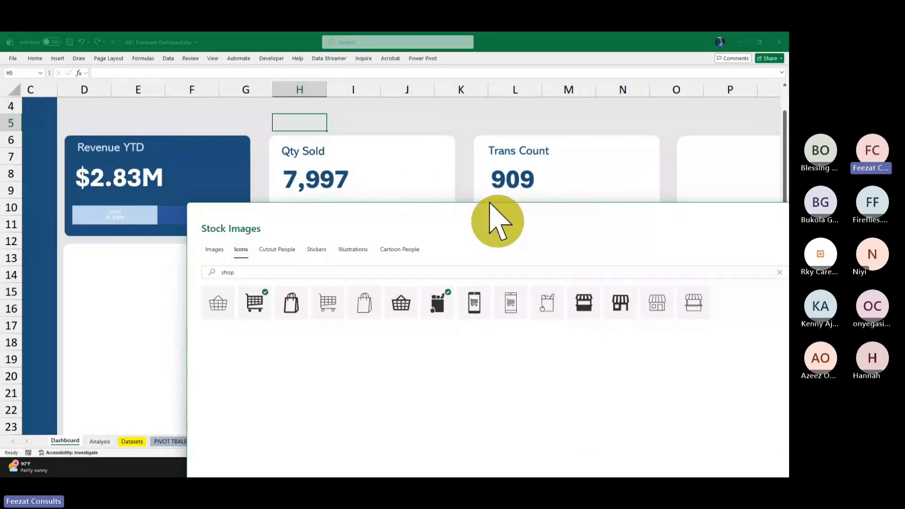
{"action": "left_click_drag", "start_coordinate": [491, 212], "coordinate": [403, 175]}
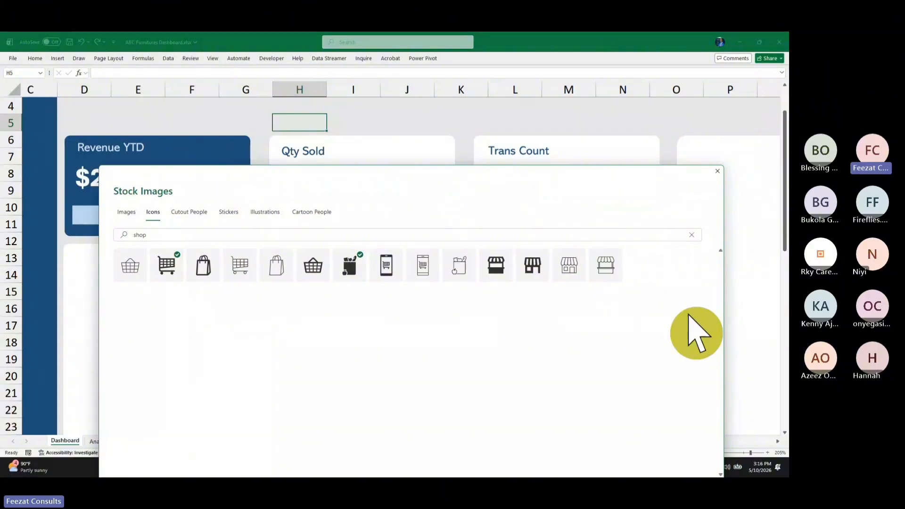
{"action": "left_click_drag", "start_coordinate": [596, 187], "coordinate": [580, 117]}
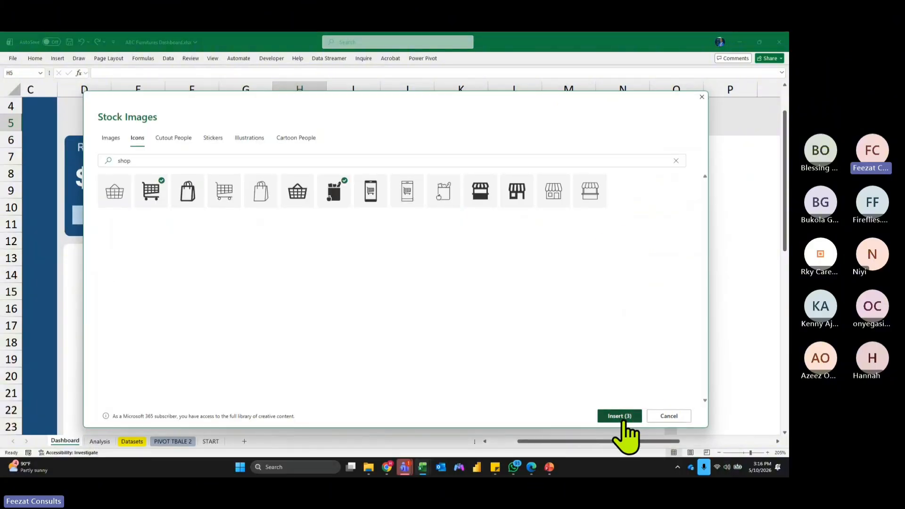
{"action": "left_click", "coordinate": [620, 416]}
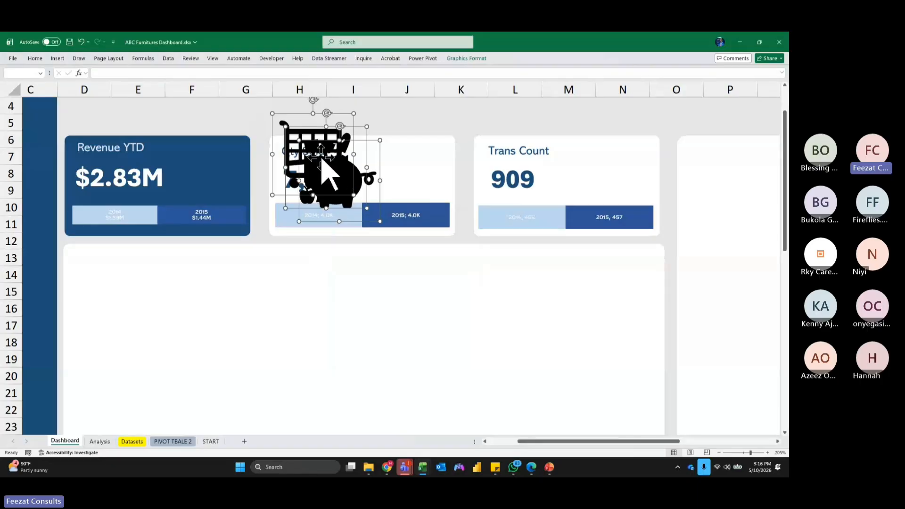
Move the three inserted icons together off the dashboard to the blank cells beyond column W.
{"action": "left_click_drag", "start_coordinate": [322, 163], "coordinate": [698, 151]}
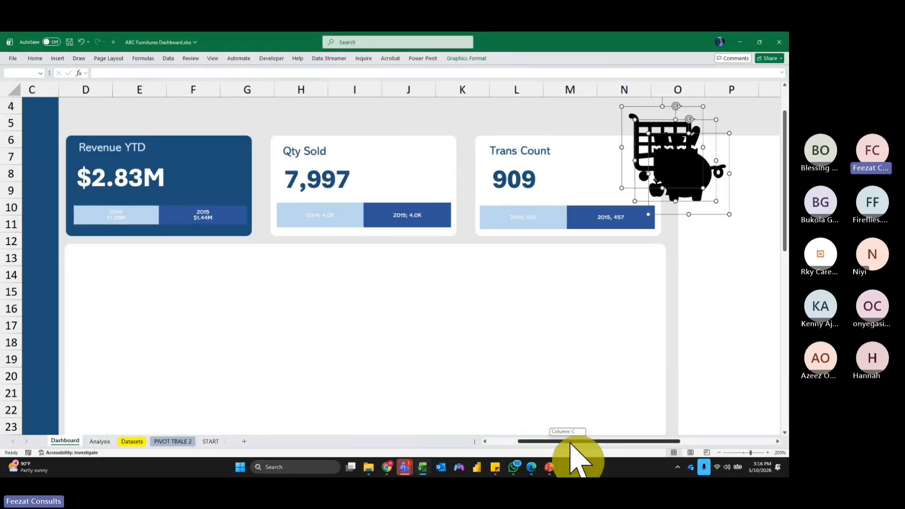
{"action": "left_click_drag", "start_coordinate": [571, 443], "coordinate": [778, 442]}
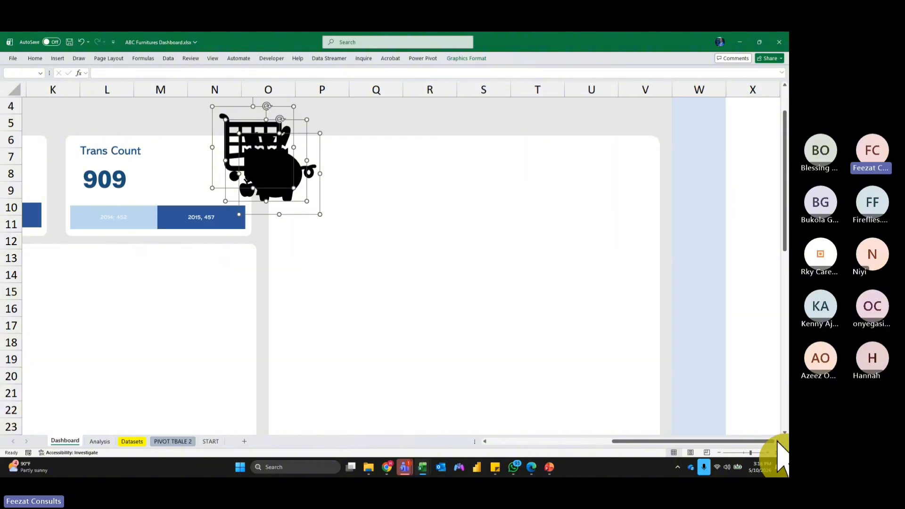
{"action": "left_click", "coordinate": [778, 441]}
{"action": "left_click_drag", "start_coordinate": [101, 172], "coordinate": [731, 183]}
Spread the icons apart so the shopping cart, piggy bank and grocery bag no longer overlap.
{"action": "left_click", "coordinate": [652, 297]}
{"action": "left_click_drag", "start_coordinate": [612, 230], "coordinate": [672, 275]}
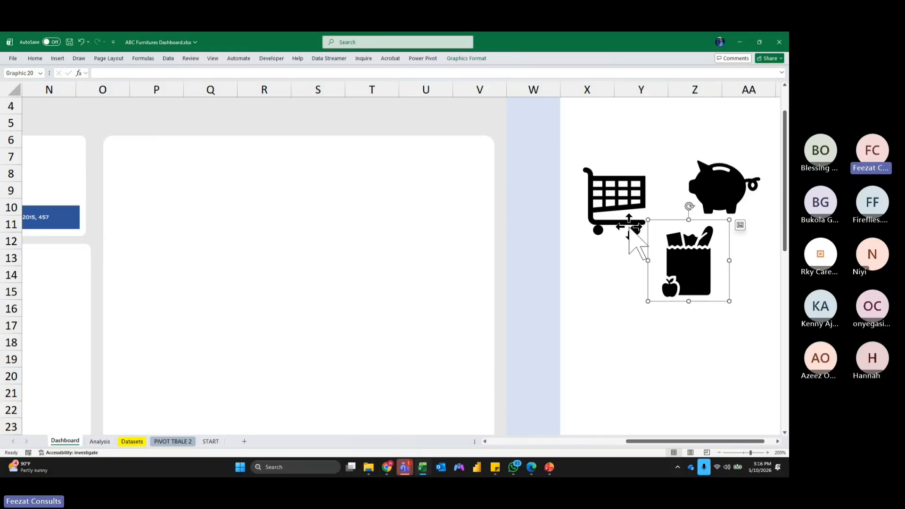
{"action": "left_click_drag", "start_coordinate": [630, 230], "coordinate": [619, 202]}
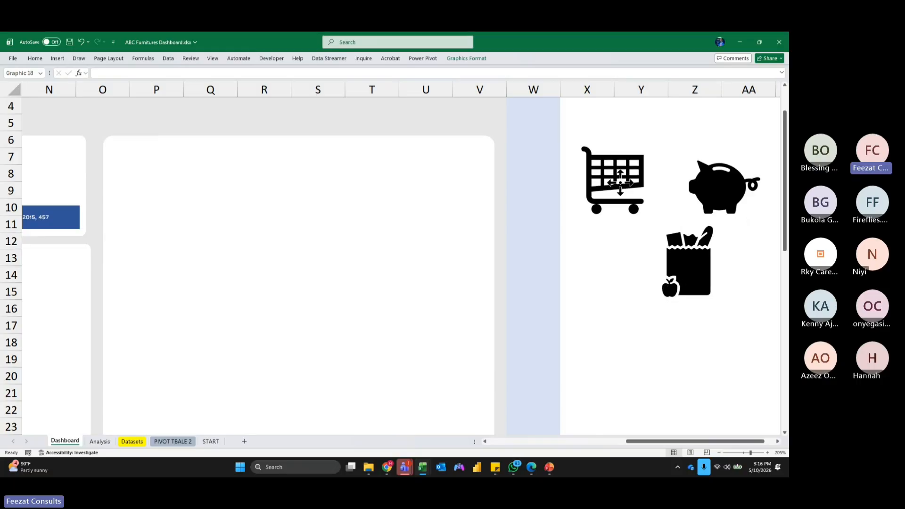
{"action": "left_click", "coordinate": [634, 384]}
Draw a circle about 0.36" across in the upper-right corner of the Revenue YTD card.
{"action": "left_click_drag", "start_coordinate": [642, 442], "coordinate": [513, 448]}
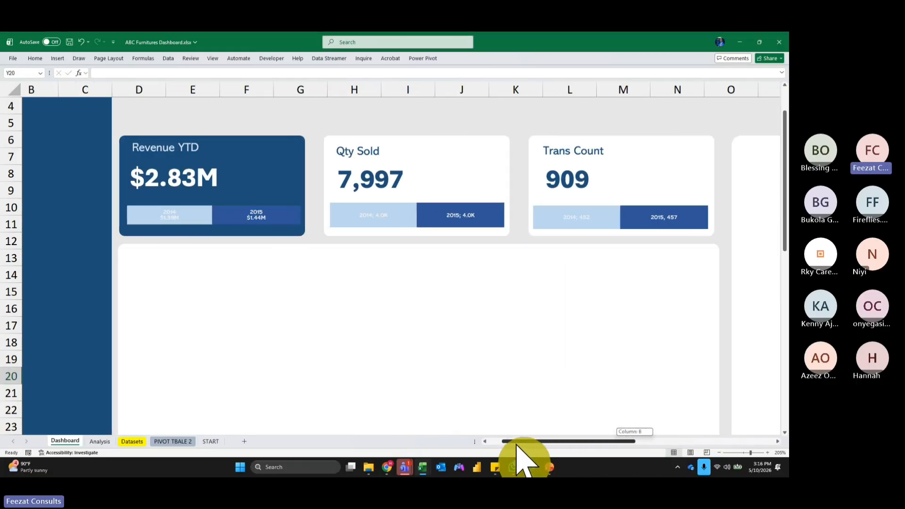
{"action": "left_click", "coordinate": [55, 58]}
{"action": "left_click", "coordinate": [140, 79]}
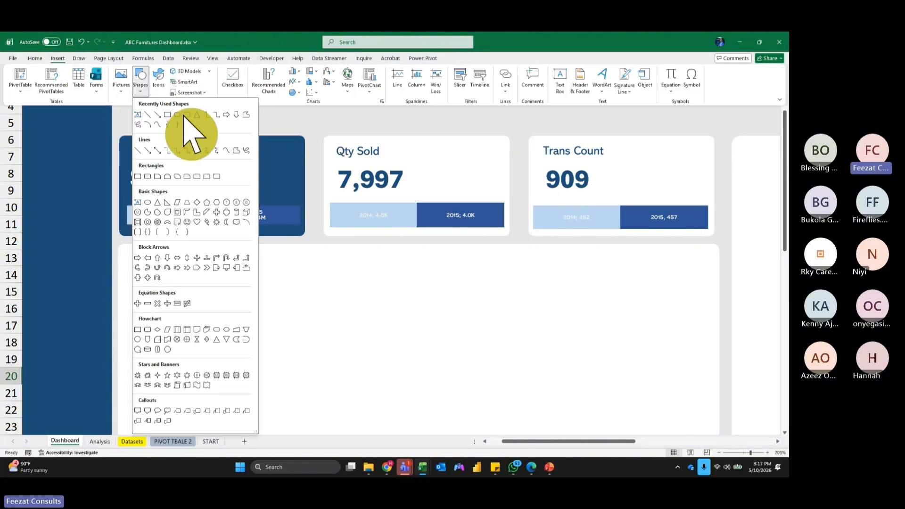
{"action": "left_click", "coordinate": [179, 115]}
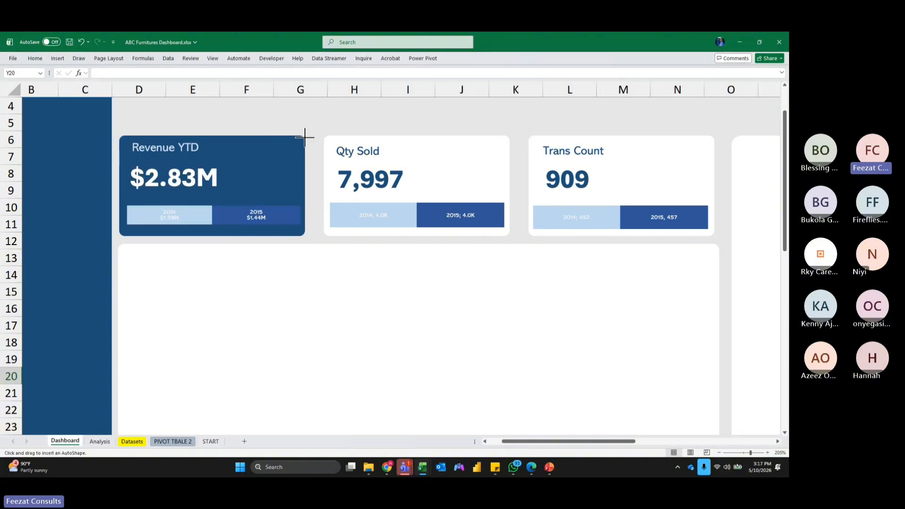
{"action": "mouse_move", "coordinate": [266, 114]}
{"action": "left_mouse_down"}
{"action": "mouse_move", "coordinate": [296, 135]}
{"action": "mouse_move", "coordinate": [287, 157]}
{"action": "left_mouse_up"}
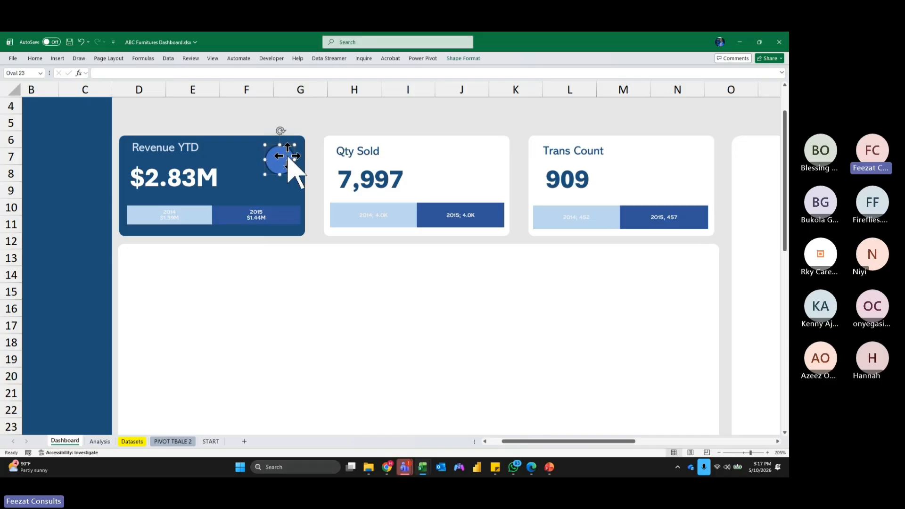
Fill the circle in the Revenue YTD card with light blue and remove its outline.
{"action": "left_click", "coordinate": [463, 58]}
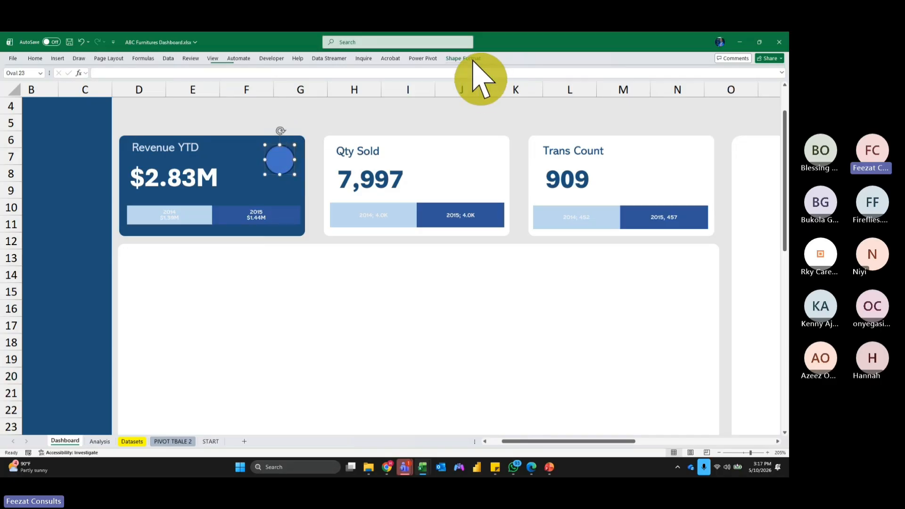
{"action": "left_click", "coordinate": [337, 71]}
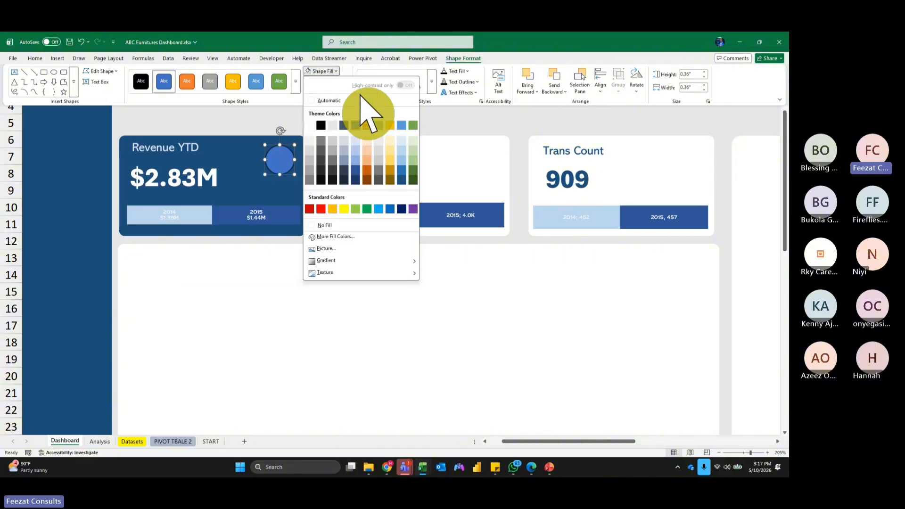
{"action": "left_click", "coordinate": [335, 227]}
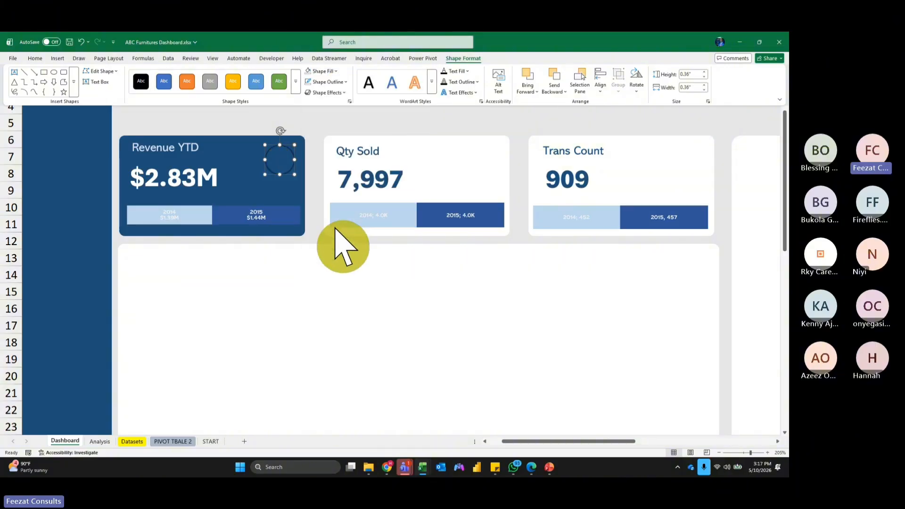
{"action": "left_click", "coordinate": [337, 72]}
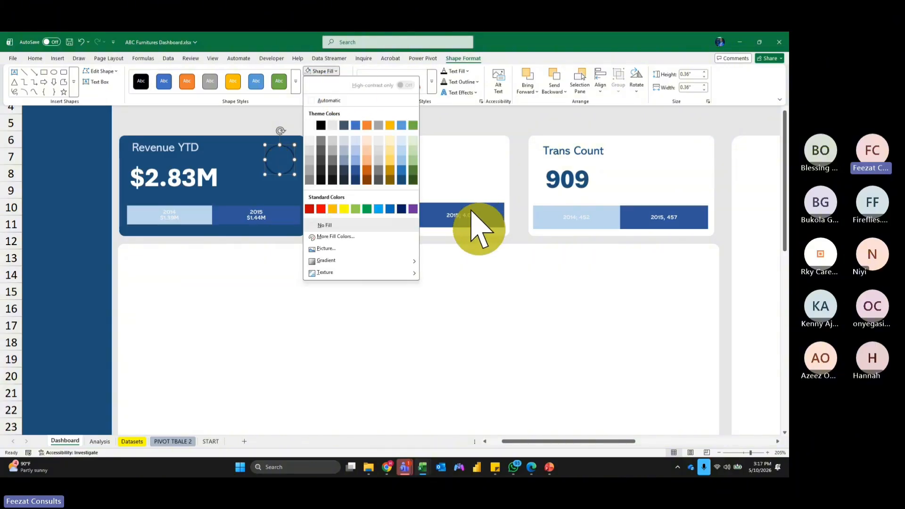
{"action": "left_click", "coordinate": [354, 151]}
{"action": "left_click", "coordinate": [332, 82]}
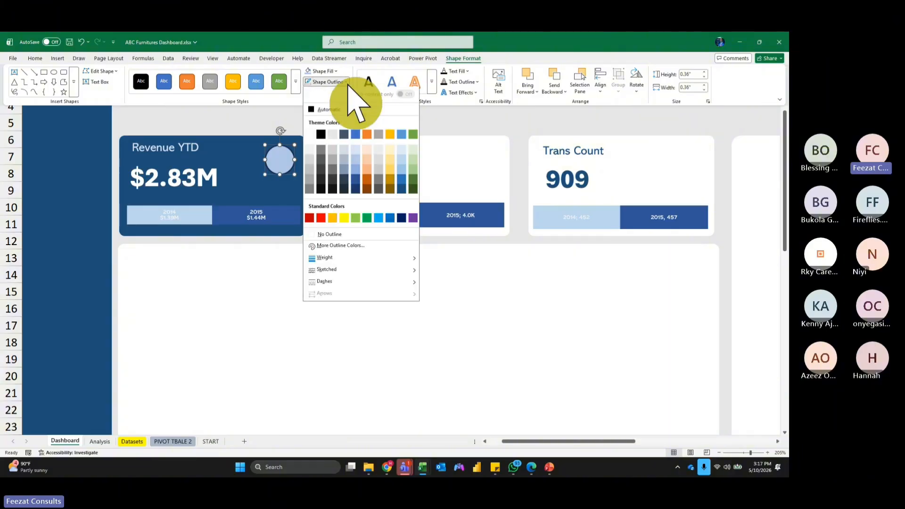
{"action": "left_click", "coordinate": [335, 235]}
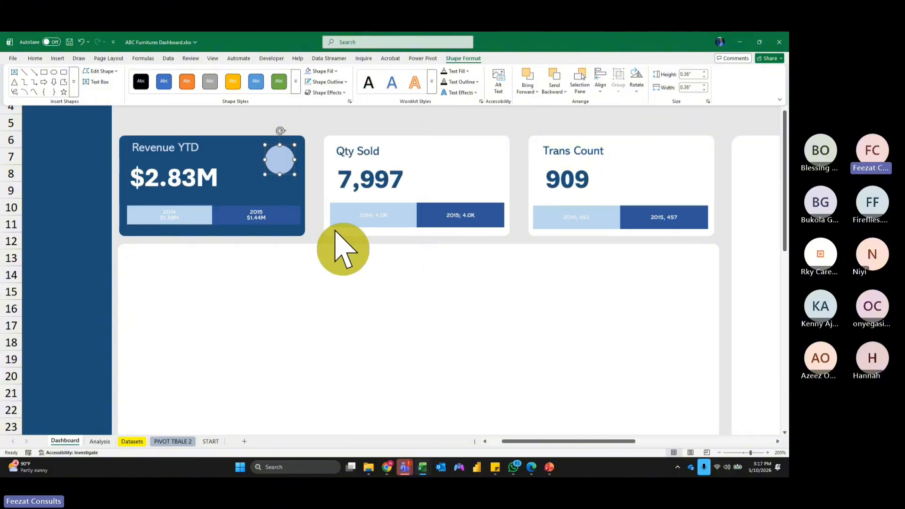
Move the light-blue circle from the Revenue YTD card to the blank cells below the shopping cart and enlarge it to about 0.46" by 0.44".
{"action": "left_click", "coordinate": [282, 161]}
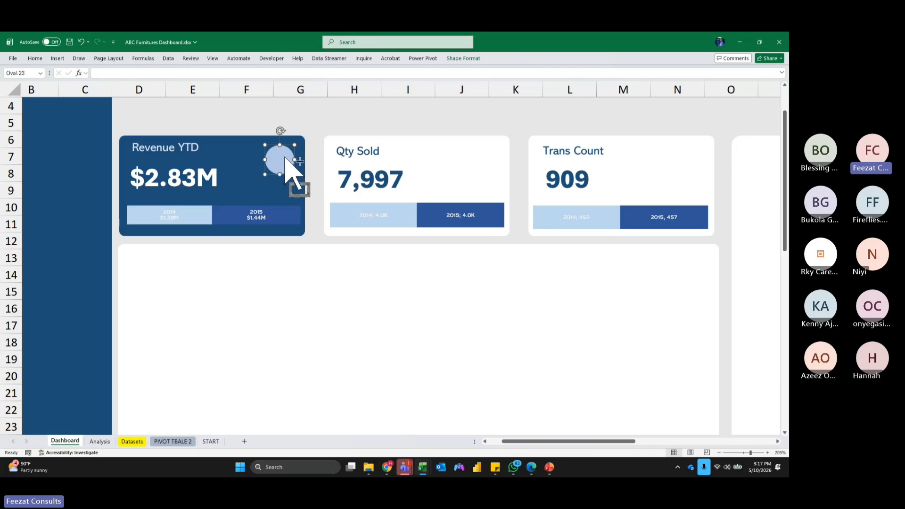
{"action": "key", "text": "Delete"}
{"action": "left_click_drag", "start_coordinate": [522, 441], "coordinate": [731, 466]}
{"action": "left_click", "coordinate": [716, 172]}
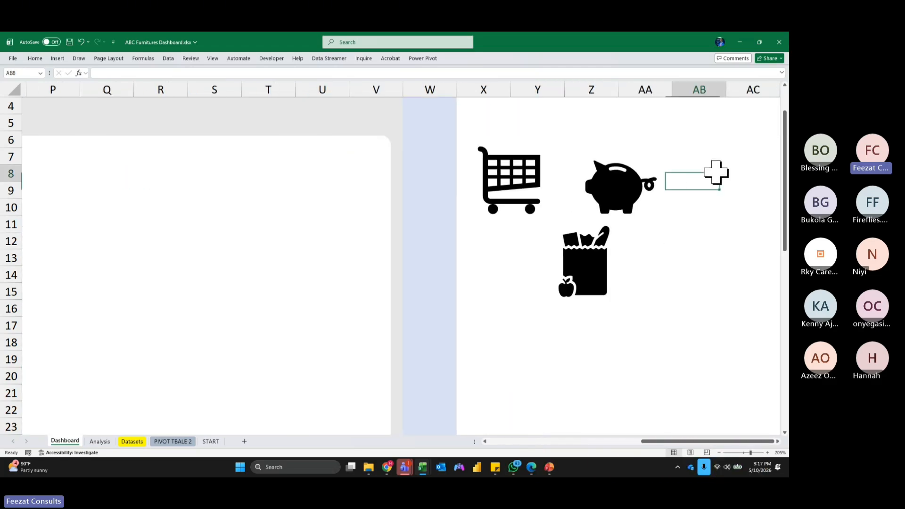
{"action": "key", "text": "ctrl+v"}
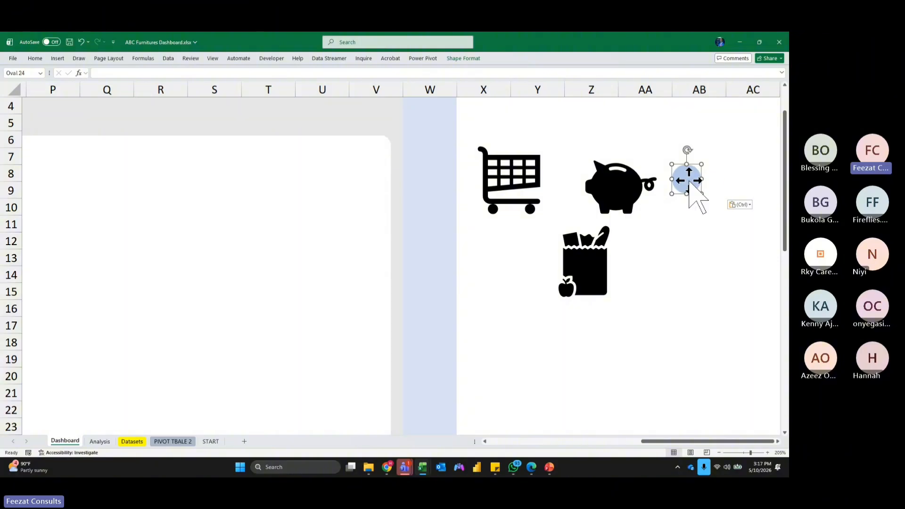
{"action": "left_click_drag", "start_coordinate": [688, 181], "coordinate": [530, 273]}
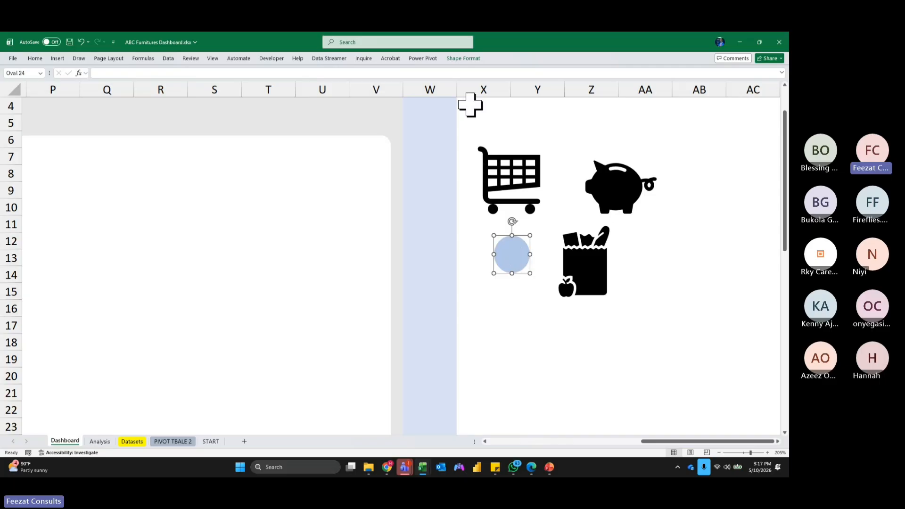
Fill the shopping cart, grocery bag and piggy bank icons together with the darkest blue theme shade.
{"action": "left_click", "coordinate": [514, 191]}
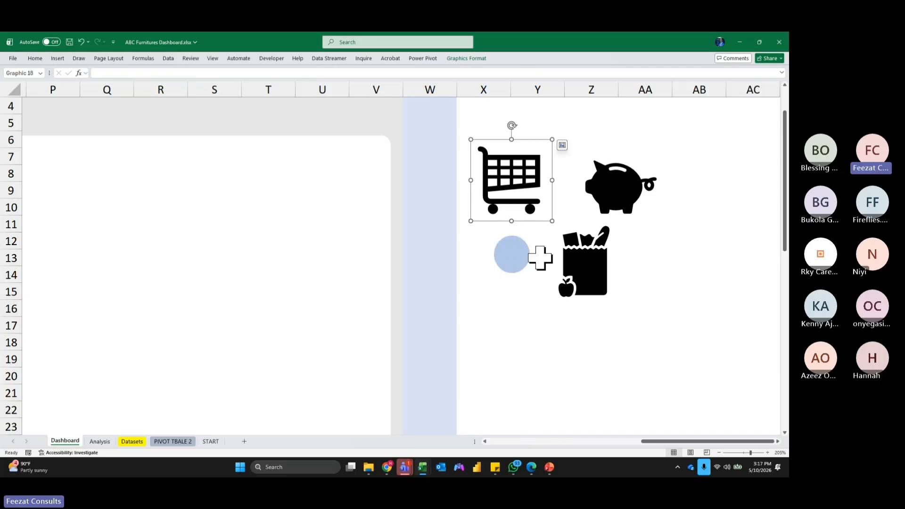
{"action": "left_click", "coordinate": [580, 269], "text": "ctrl"}
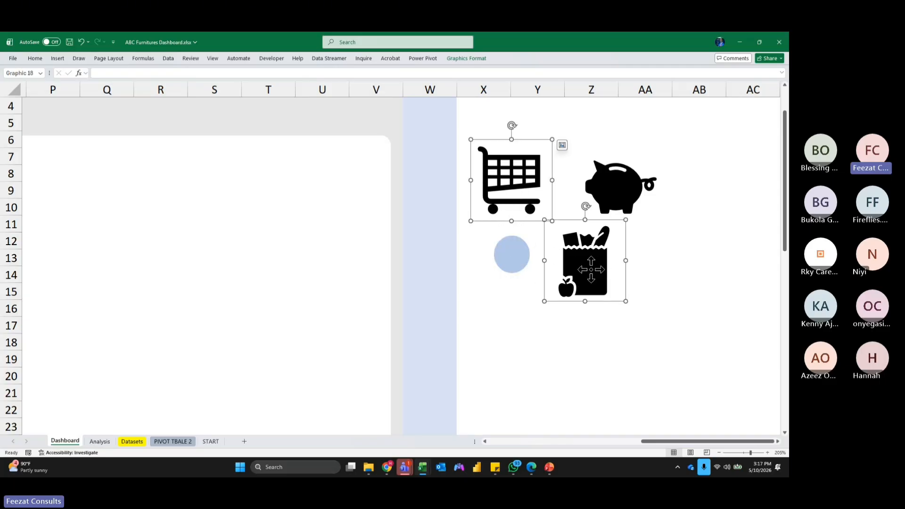
{"action": "left_click", "coordinate": [619, 195], "text": "ctrl"}
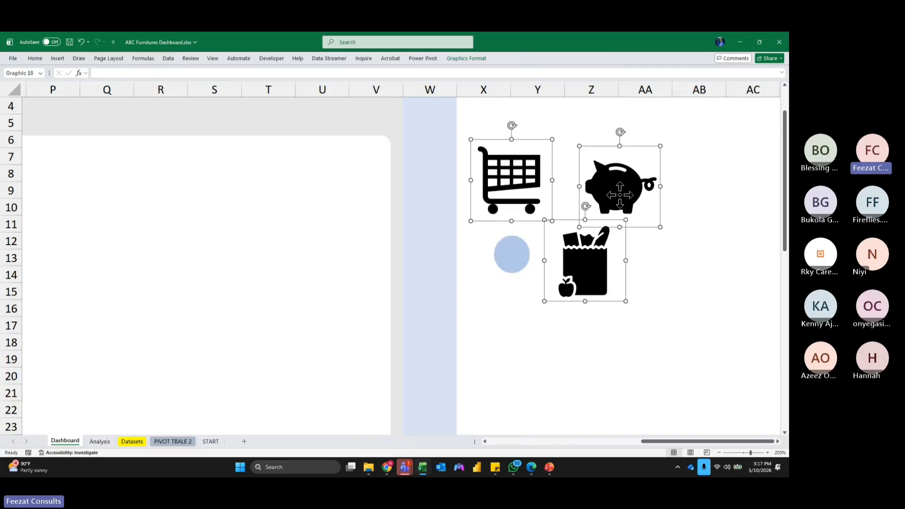
{"action": "left_click", "coordinate": [473, 59]}
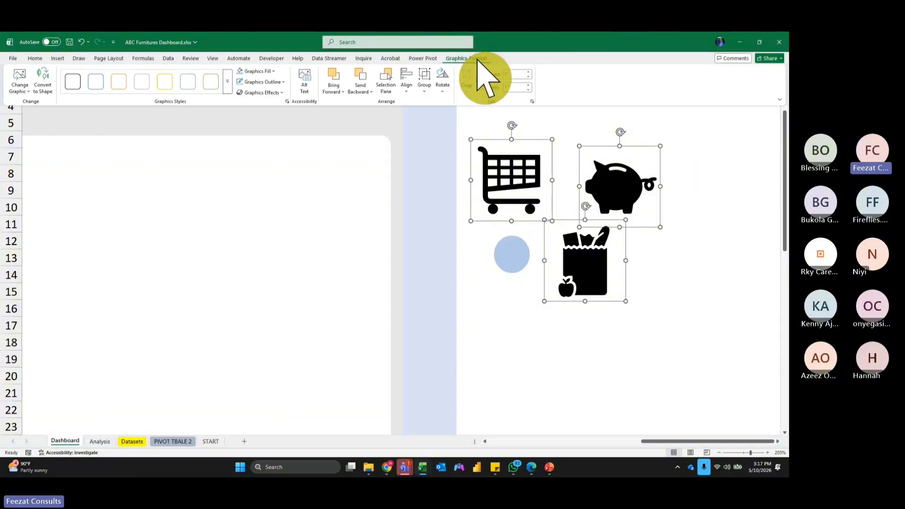
{"action": "left_click", "coordinate": [274, 71]}
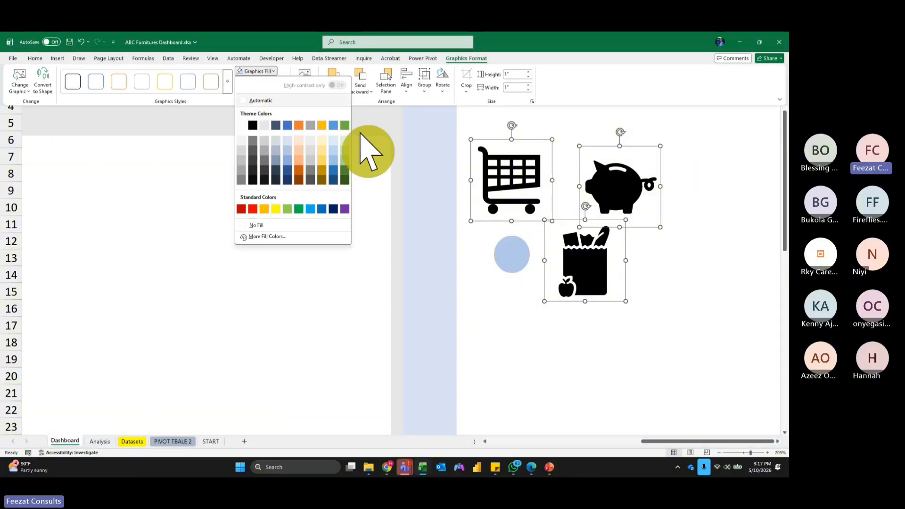
{"action": "left_click", "coordinate": [335, 180]}
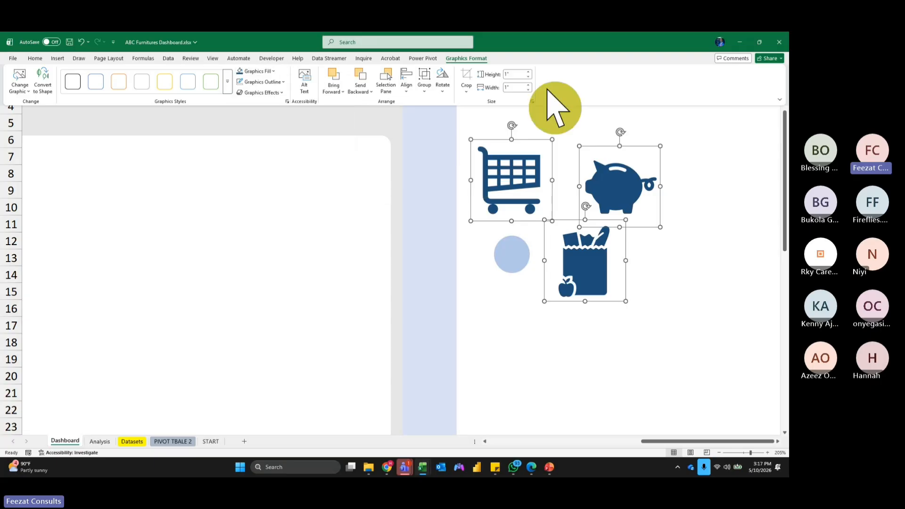
Shrink the three selected icons together to 0.2" high and 0.2" wide.
{"action": "left_click", "coordinate": [529, 89]}
{"action": "left_click", "coordinate": [528, 90]}
{"action": "left_click", "coordinate": [528, 90]}
{"action": "left_click", "coordinate": [528, 89]}
{"action": "left_click", "coordinate": [528, 90]}
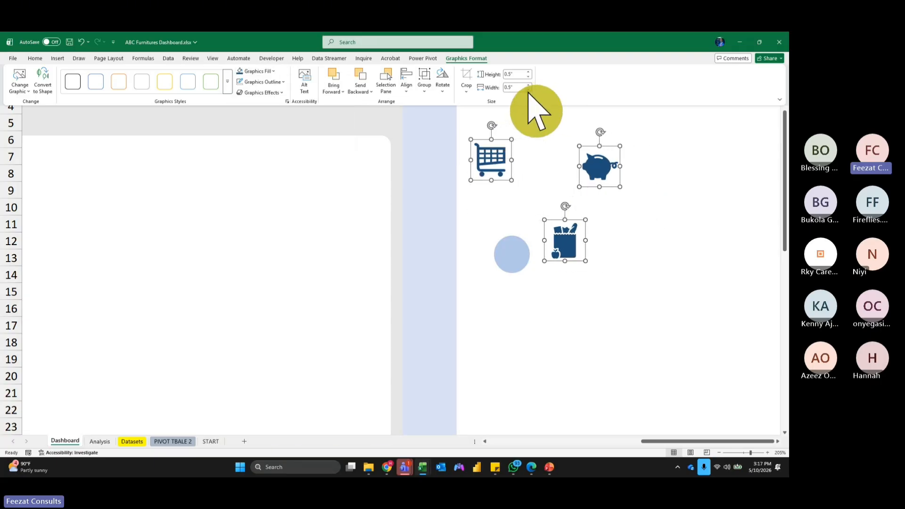
{"action": "left_click", "coordinate": [528, 89]}
{"action": "left_click", "coordinate": [528, 90]}
{"action": "left_click", "coordinate": [697, 225]}
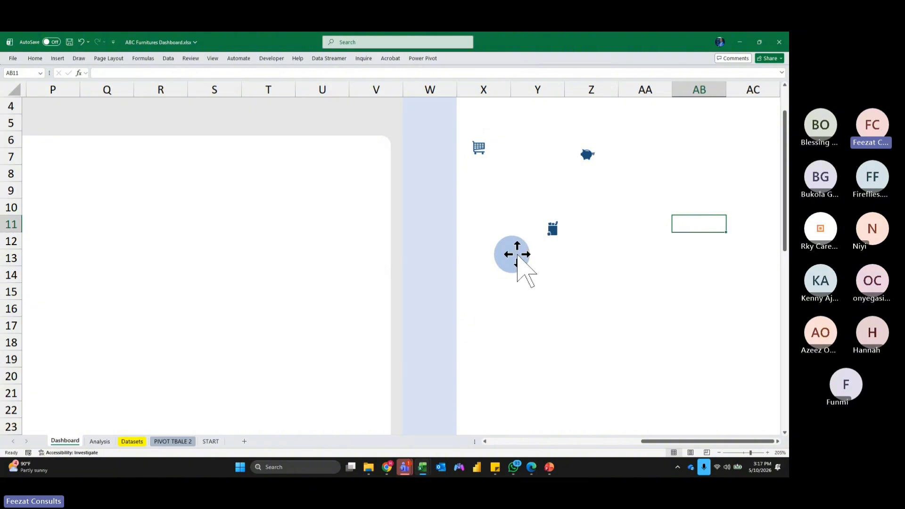
Shift the light-blue circle slightly down and move the piggy bank icon right beside it.
{"action": "left_click", "coordinate": [517, 255]}
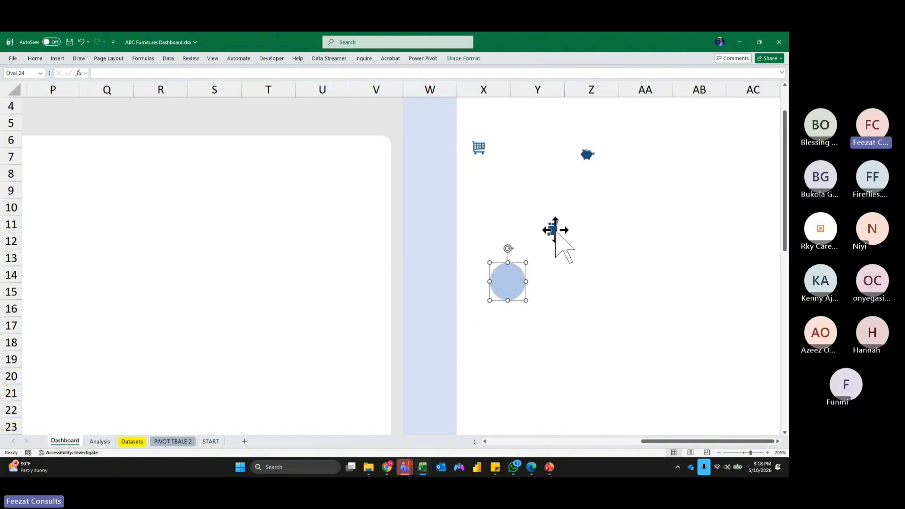
{"action": "left_click_drag", "start_coordinate": [632, 225], "coordinate": [637, 240]}
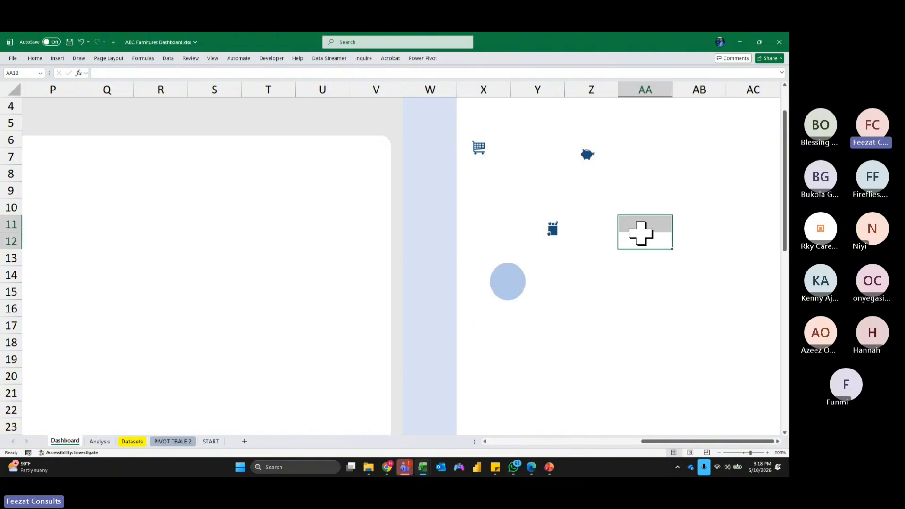
{"action": "left_click", "coordinate": [478, 148]}
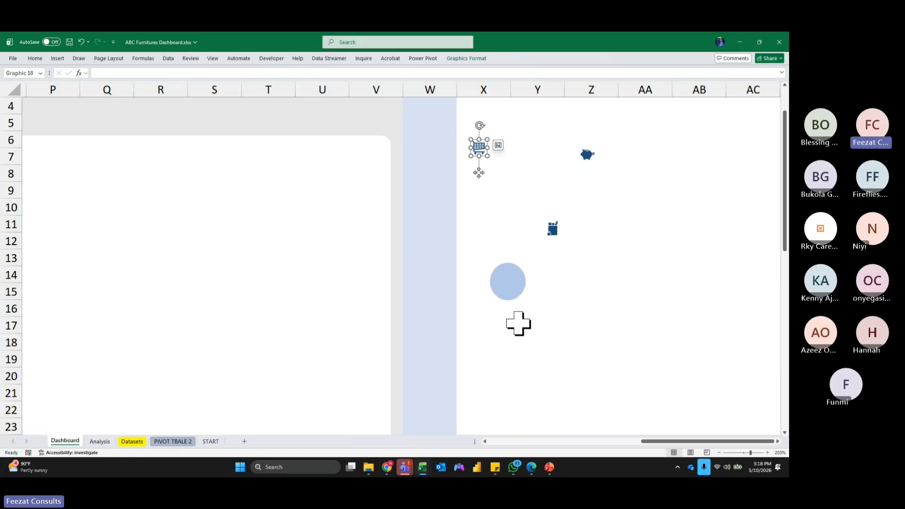
{"action": "left_click", "coordinate": [587, 155]}
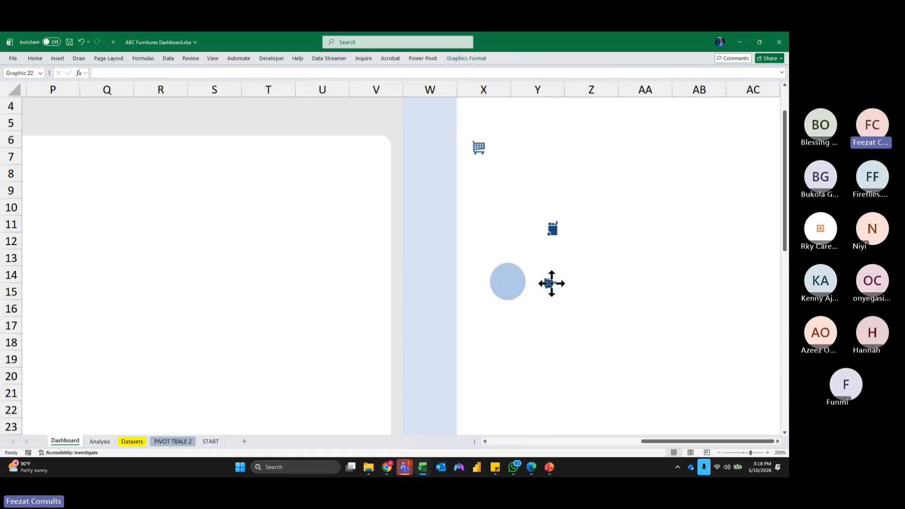
{"action": "scroll", "coordinate": [633, 283], "scroll_direction": "up", "scroll_amount": 5}
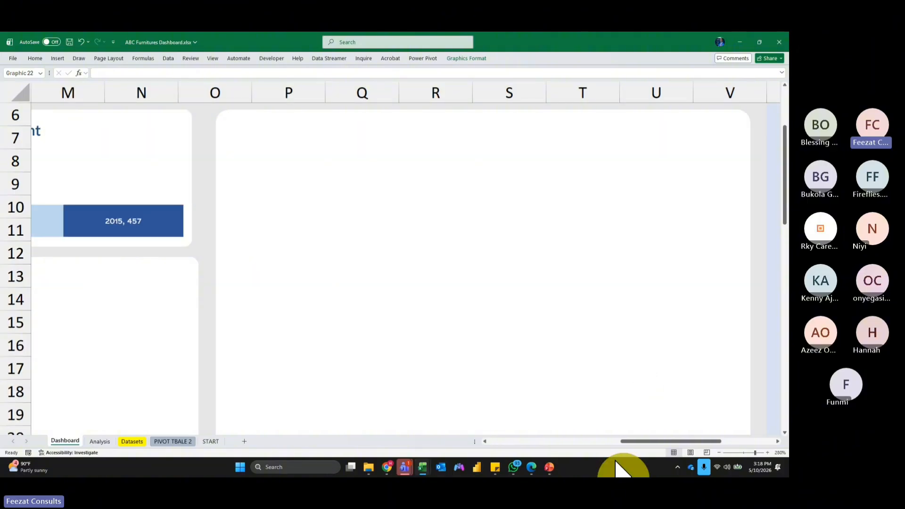
{"action": "left_click_drag", "start_coordinate": [637, 441], "coordinate": [702, 441]}
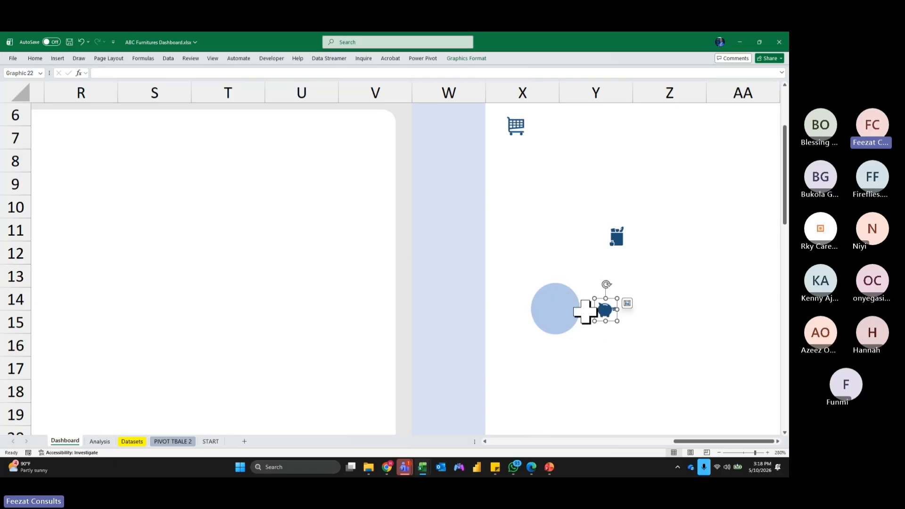
Bring the piggy bank icon to the front and place it on the light-blue circle.
{"action": "left_click", "coordinate": [466, 58]}
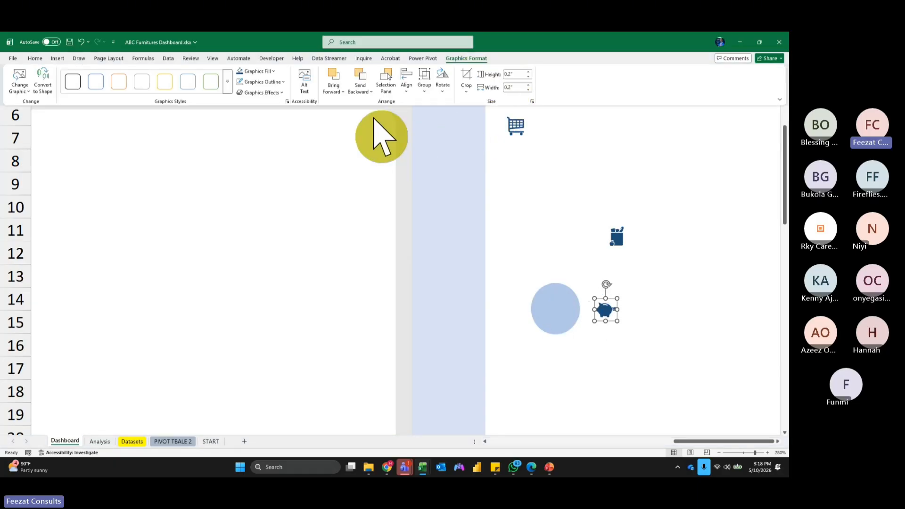
{"action": "left_click", "coordinate": [336, 89]}
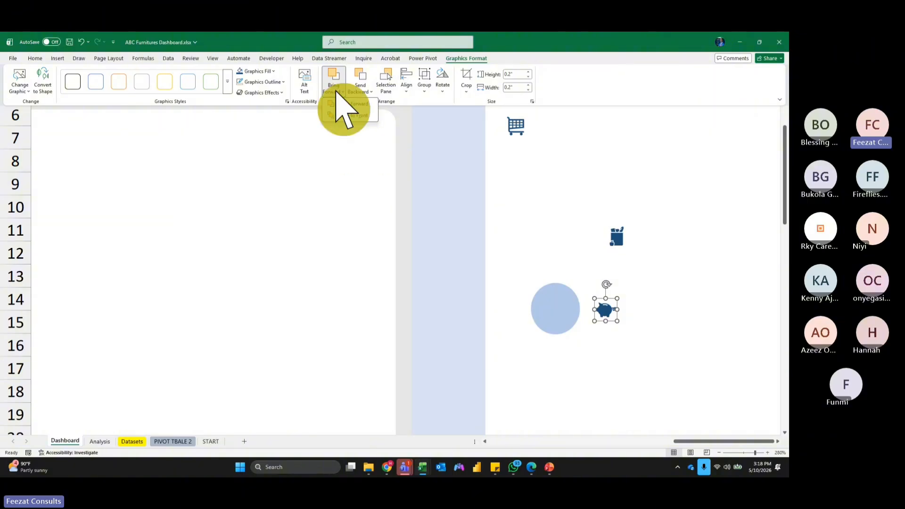
{"action": "left_click", "coordinate": [363, 117]}
{"action": "left_click", "coordinate": [605, 310]}
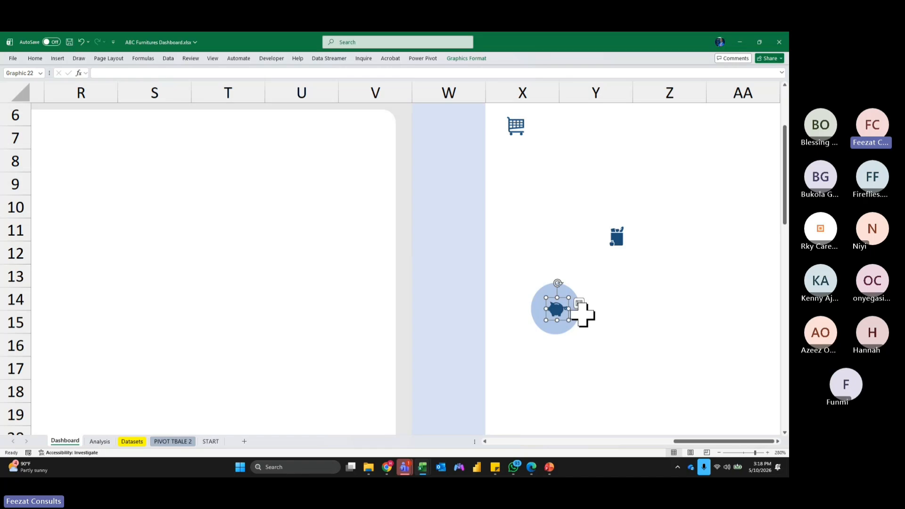
Enlarge the piggy bank icon to 0.4" by 0.4" and center it on the circle.
{"action": "left_click", "coordinate": [476, 60]}
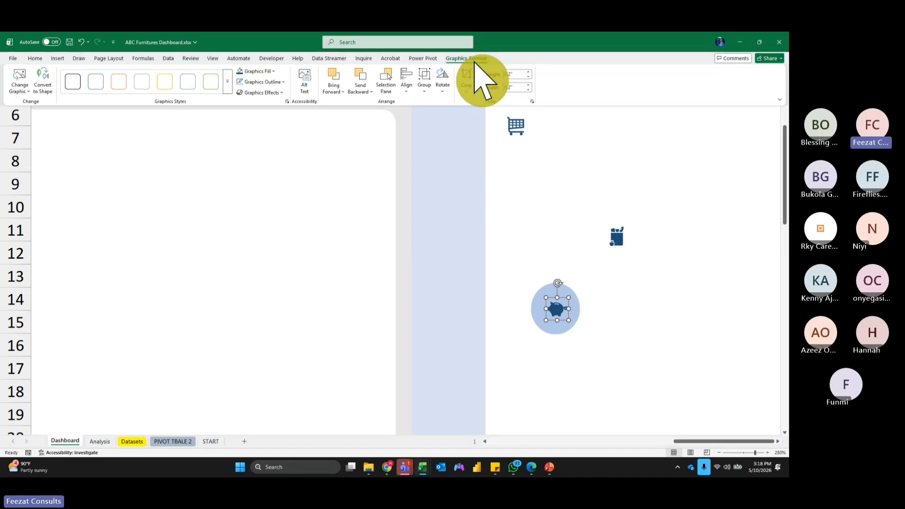
{"action": "left_click", "coordinate": [528, 85]}
{"action": "left_click", "coordinate": [528, 86]}
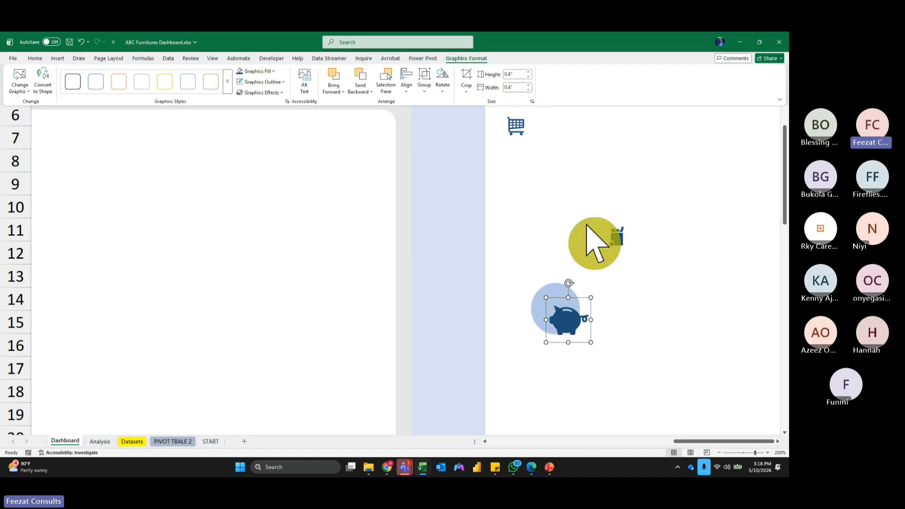
{"action": "left_click", "coordinate": [568, 317]}
{"action": "left_click_drag", "start_coordinate": [568, 317], "coordinate": [563, 306]}
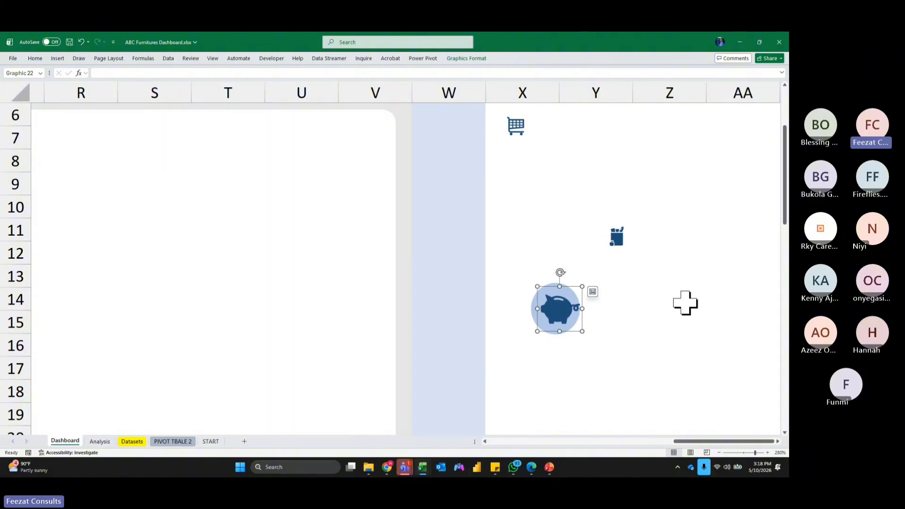
{"action": "left_click", "coordinate": [662, 295]}
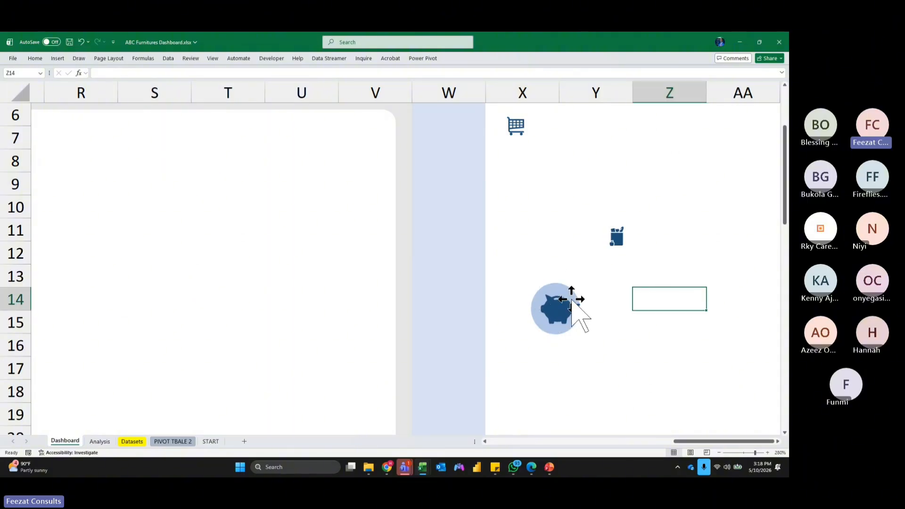
Change the fill of the circle behind the piggy bank to the Lighter 60% shade of the brighter blue theme color.
{"action": "left_click", "coordinate": [568, 288]}
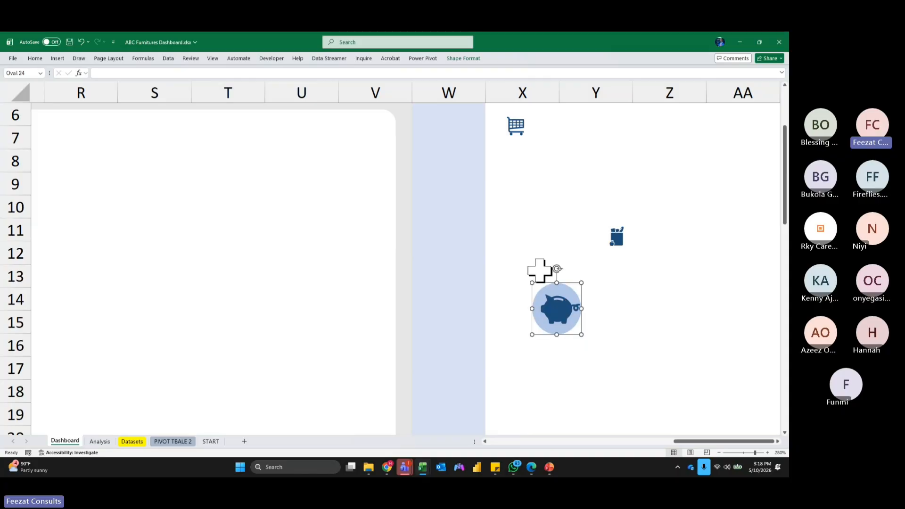
{"action": "left_click", "coordinate": [463, 59]}
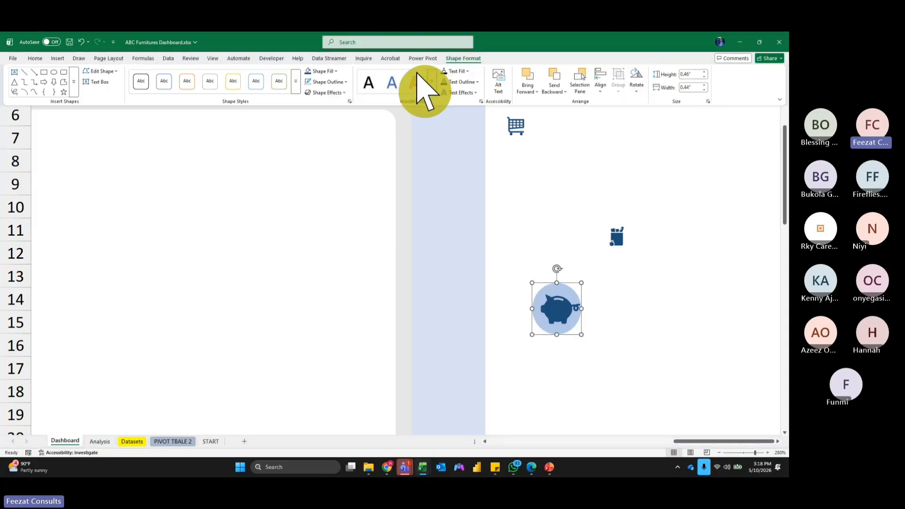
{"action": "left_click", "coordinate": [337, 71]}
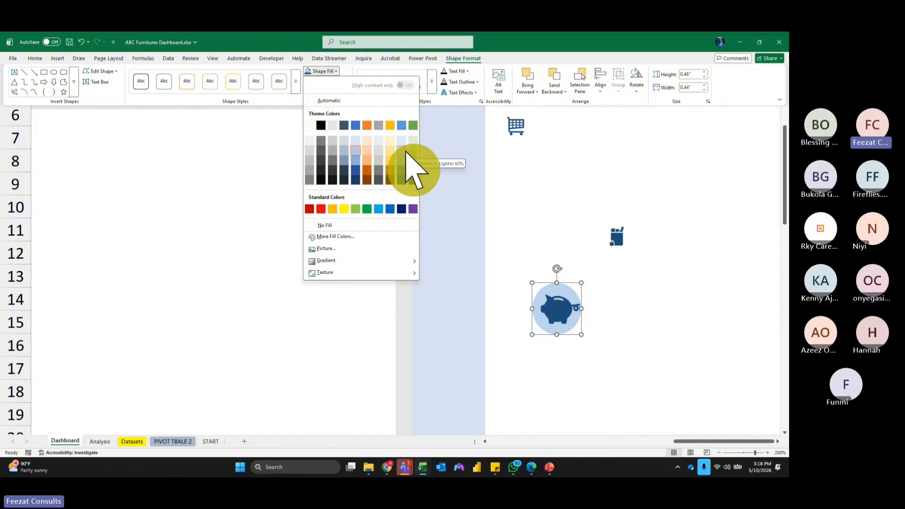
{"action": "left_click", "coordinate": [678, 302]}
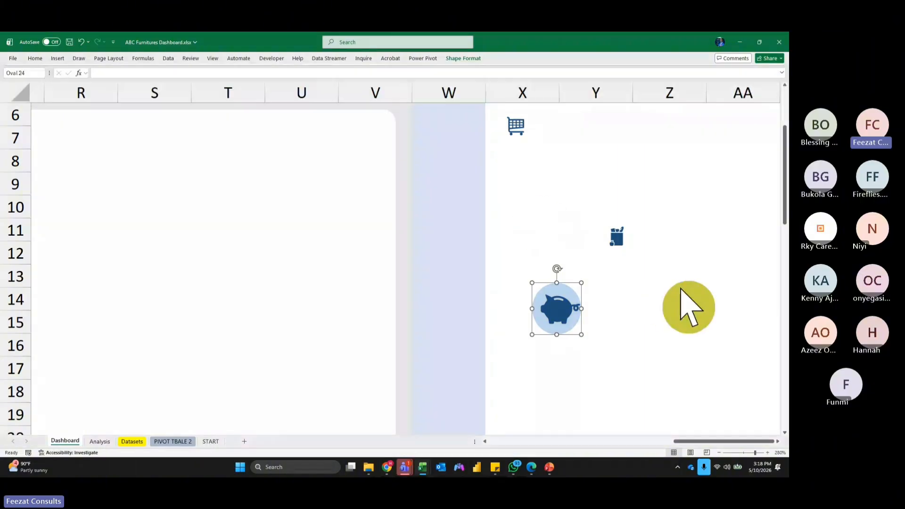
{"action": "left_click", "coordinate": [554, 297]}
{"action": "left_click", "coordinate": [669, 292]}
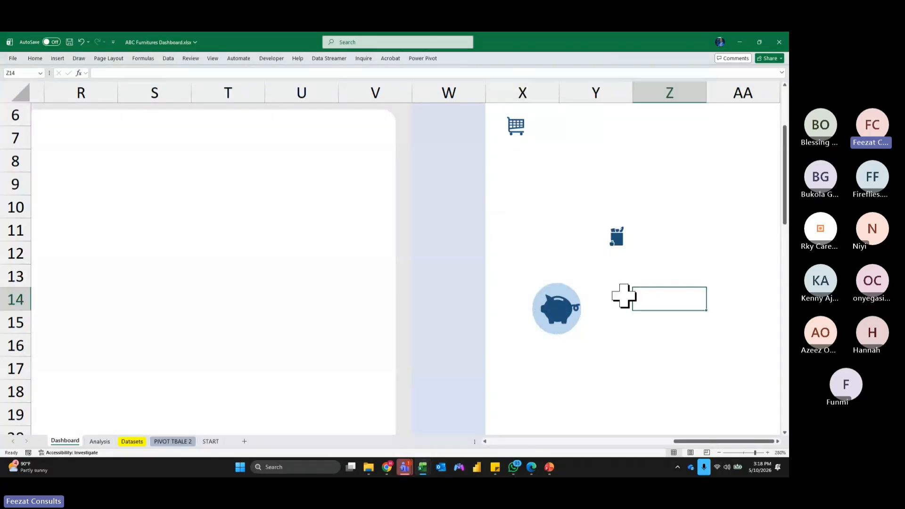
Duplicate the circle twice and place the copies between the shopping cart and grocery bag icons.
{"action": "left_click", "coordinate": [565, 303]}
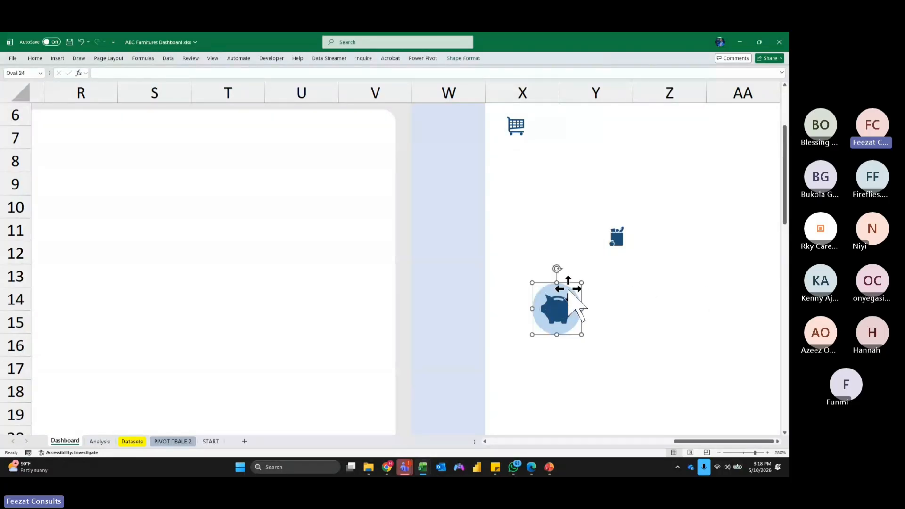
{"action": "key", "text": "ctrl+d"}
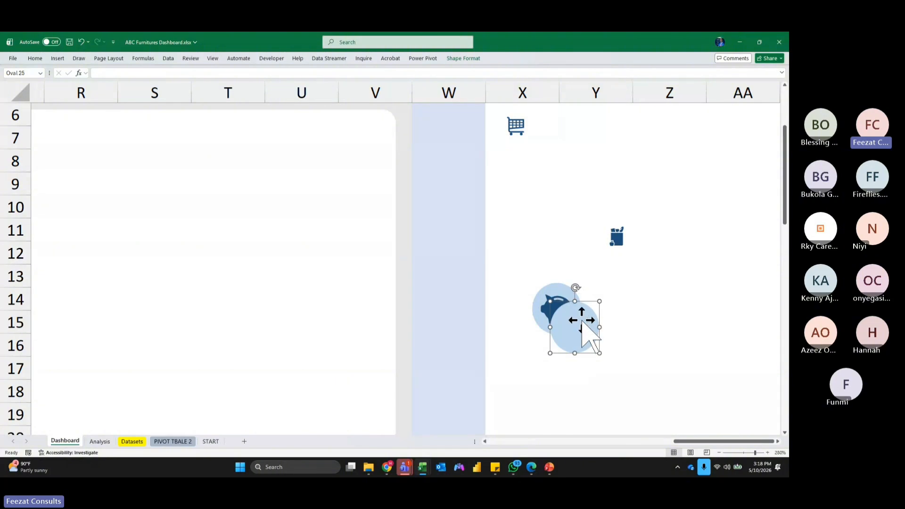
{"action": "left_click_drag", "start_coordinate": [581, 321], "coordinate": [613, 142]}
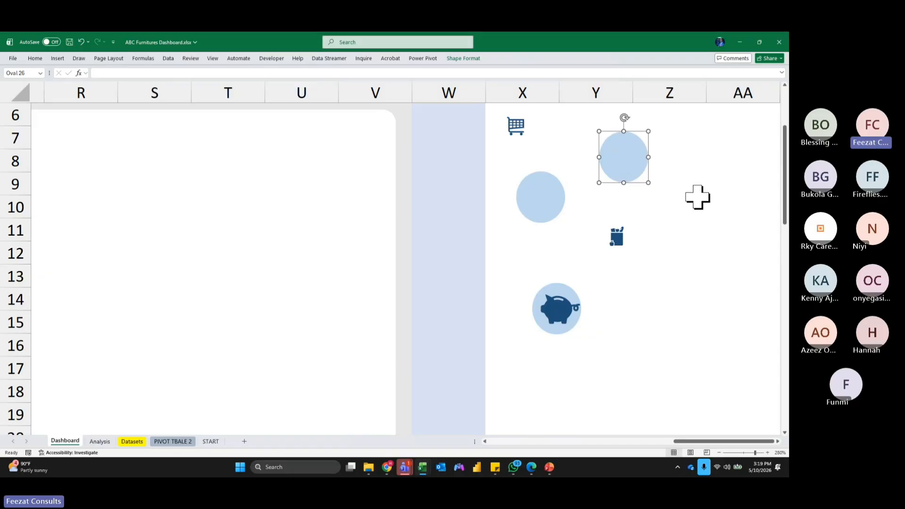
{"action": "left_click", "coordinate": [697, 197]}
Bring the shopping cart icon to the front and place it on the empty light-blue circle in column X.
{"action": "left_click", "coordinate": [514, 124]}
{"action": "left_click", "coordinate": [466, 58]}
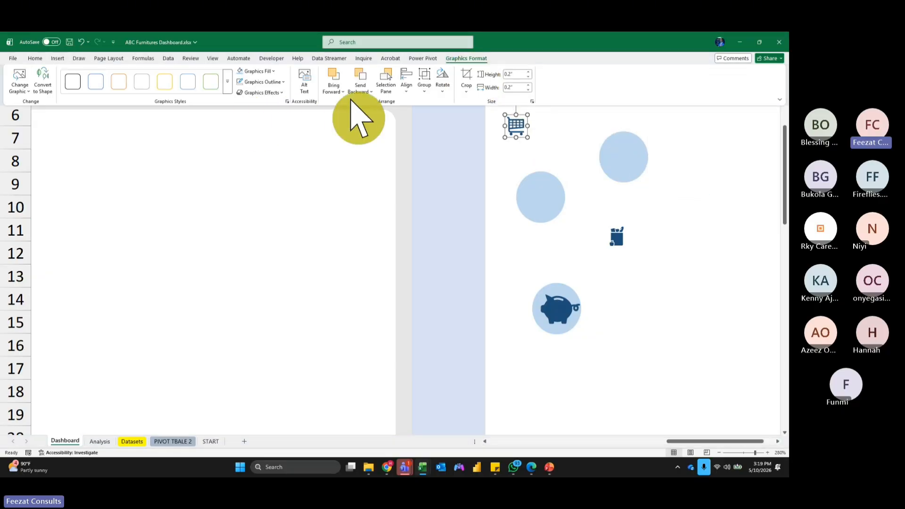
{"action": "left_click", "coordinate": [348, 92]}
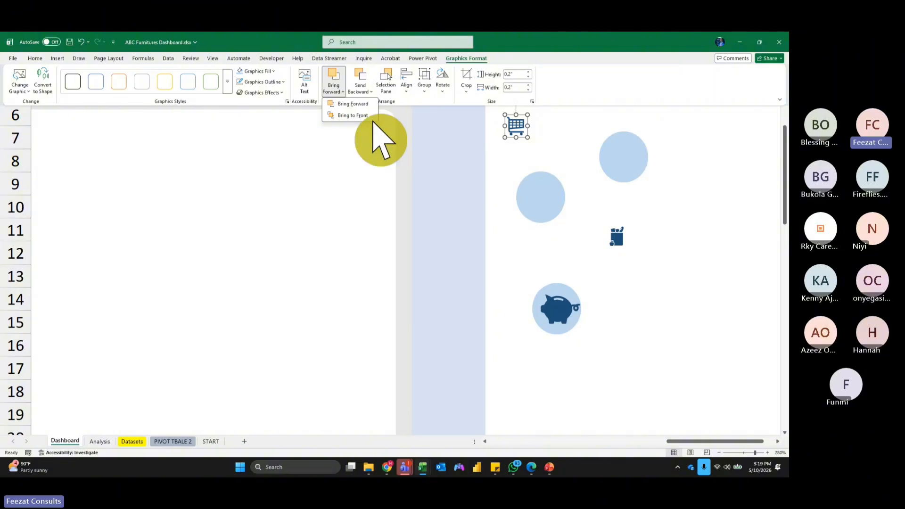
{"action": "left_click", "coordinate": [517, 123]}
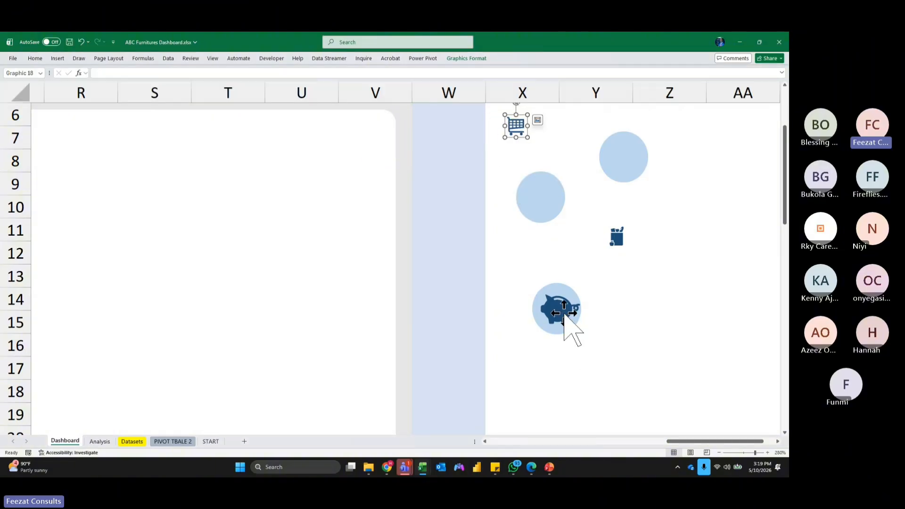
{"action": "left_click", "coordinate": [563, 316]}
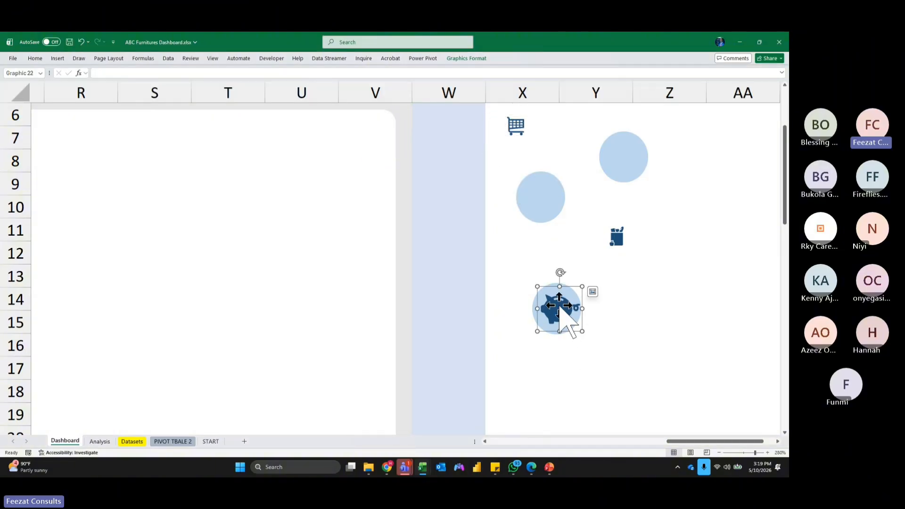
{"action": "left_click", "coordinate": [466, 60]}
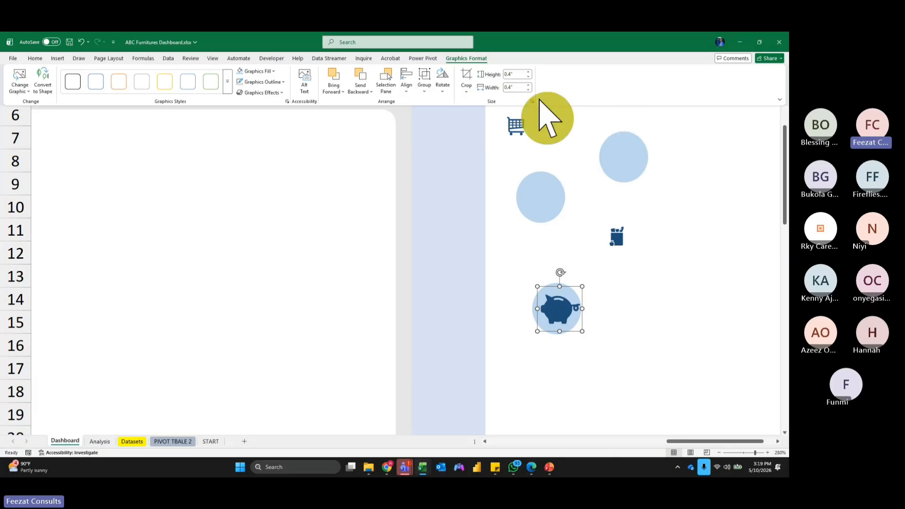
{"action": "left_click", "coordinate": [542, 151]}
{"action": "left_click", "coordinate": [515, 124]}
{"action": "left_click_drag", "start_coordinate": [516, 124], "coordinate": [552, 192]}
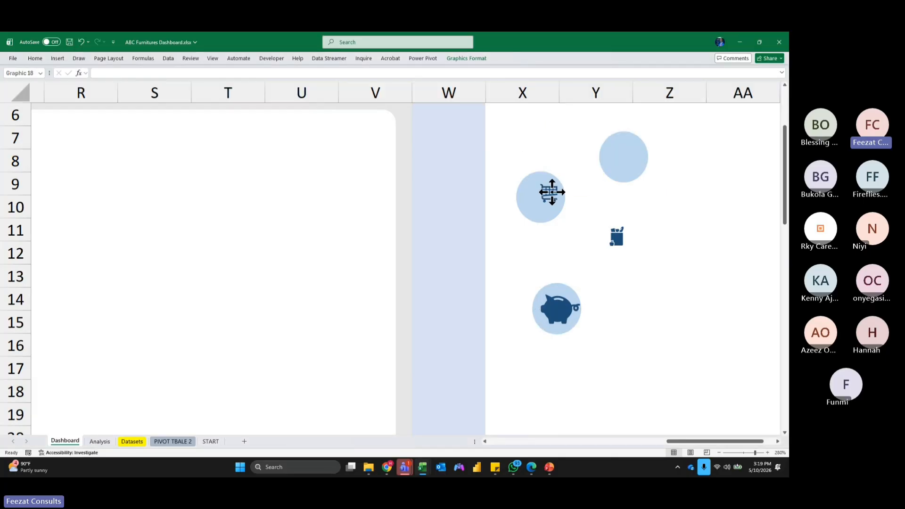
Enlarge the shopping cart icon to 0.4" by 0.4" and center it on its circle.
{"action": "left_click", "coordinate": [465, 58]}
{"action": "left_click", "coordinate": [528, 86]}
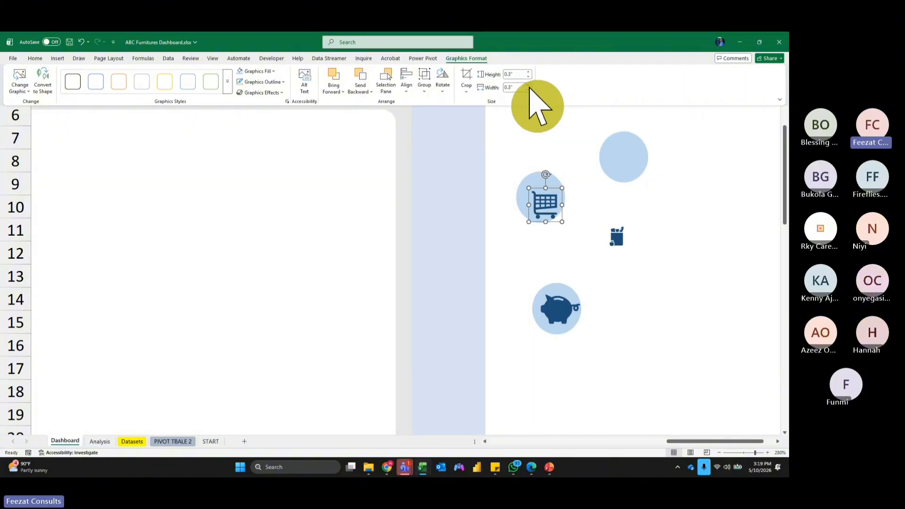
{"action": "left_click", "coordinate": [528, 86]}
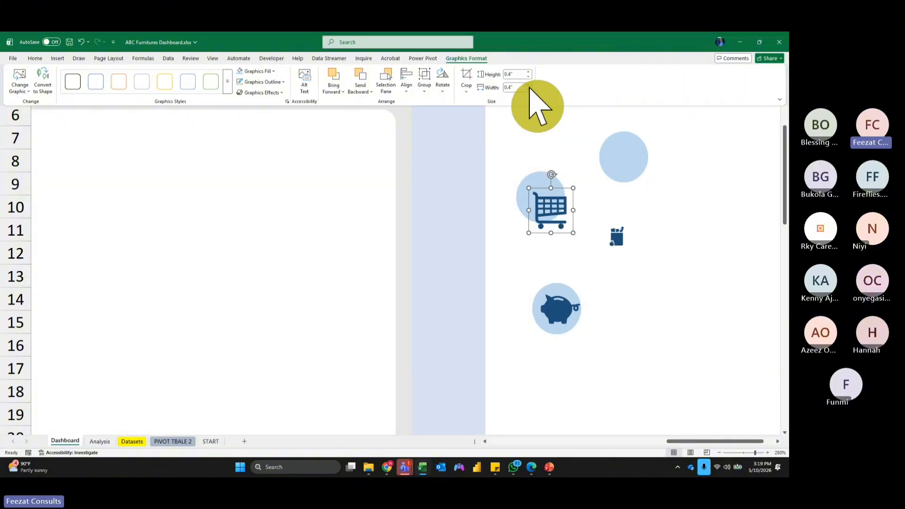
{"action": "left_click", "coordinate": [556, 219]}
{"action": "left_click_drag", "start_coordinate": [551, 209], "coordinate": [544, 194]}
{"action": "left_click", "coordinate": [681, 226]}
Bring the grocery bag icon to the front and place it on the remaining empty light-blue circle.
{"action": "left_click", "coordinate": [616, 237]}
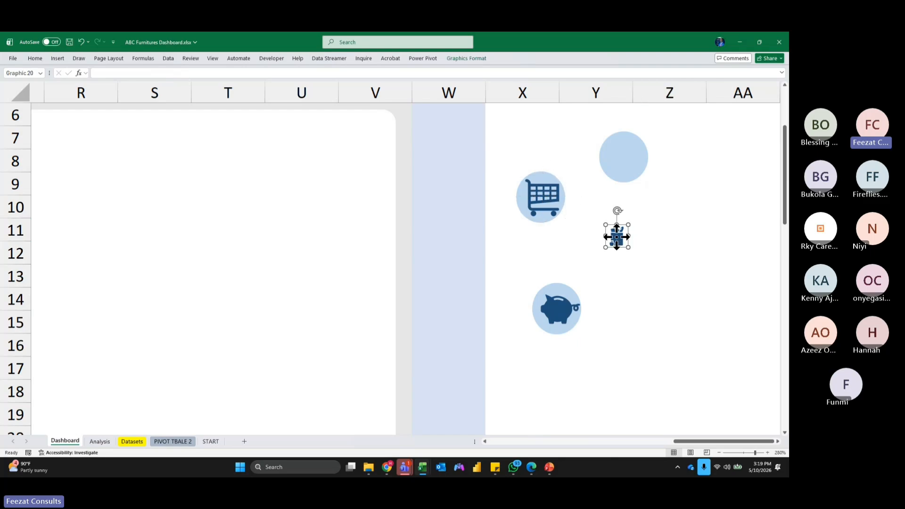
{"action": "left_click", "coordinate": [480, 58]}
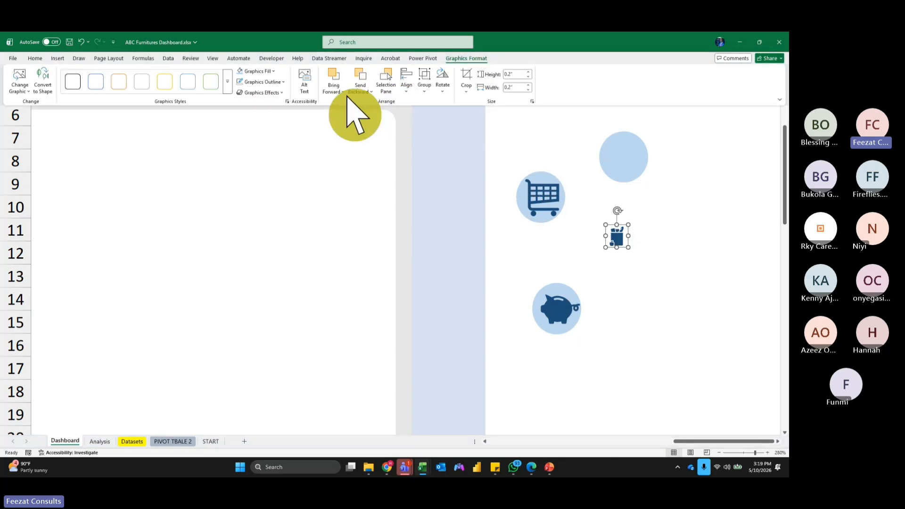
{"action": "left_click", "coordinate": [342, 91]}
{"action": "left_click", "coordinate": [351, 115]}
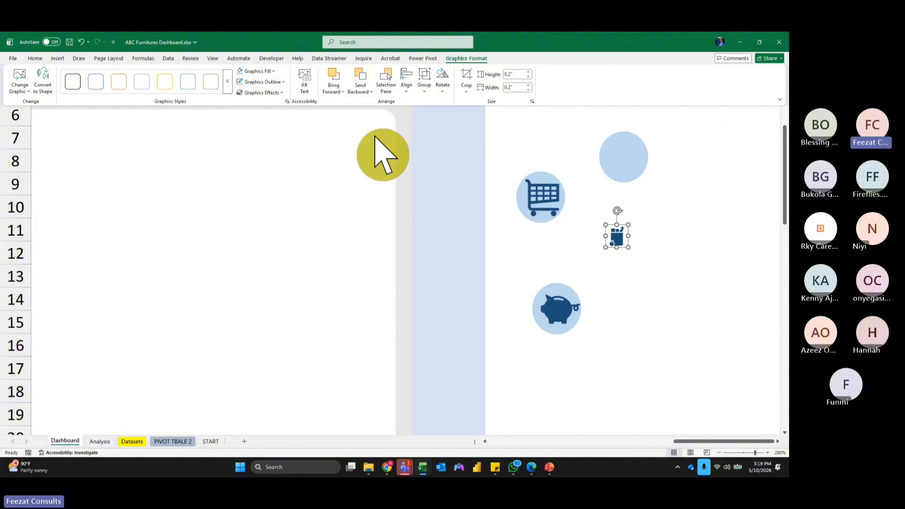
{"action": "left_click_drag", "start_coordinate": [617, 236], "coordinate": [625, 109]}
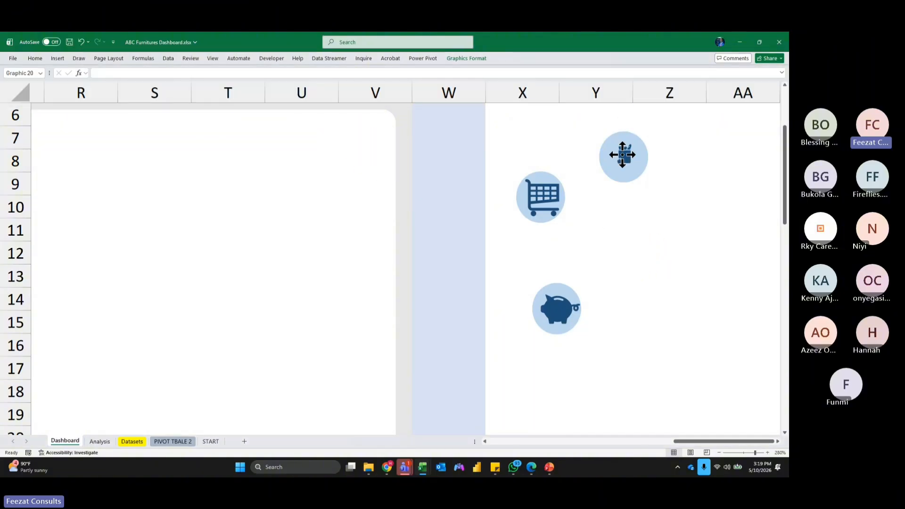
Enlarge the grocery bag icon to nearly fill its circle and center it there.
{"action": "left_click", "coordinate": [468, 59]}
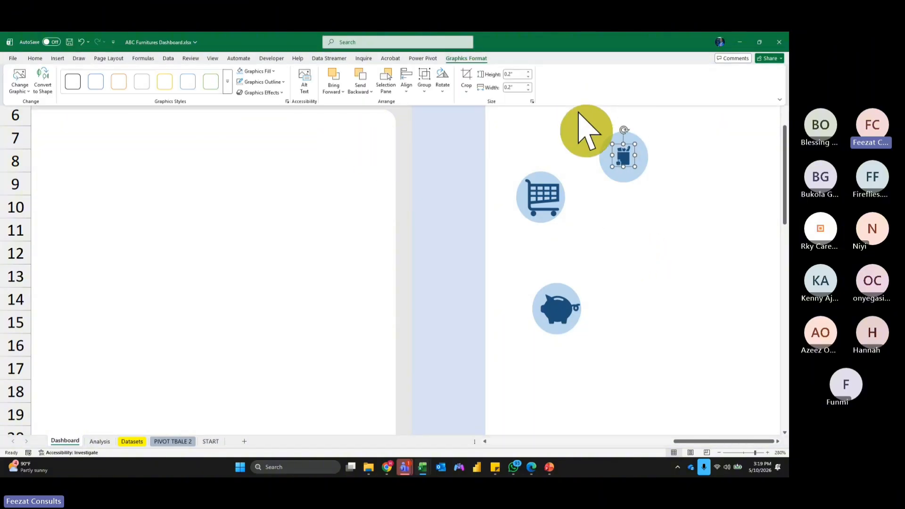
{"action": "left_click", "coordinate": [529, 84]}
{"action": "left_click", "coordinate": [644, 166]}
{"action": "left_click_drag", "start_coordinate": [633, 168], "coordinate": [628, 163]}
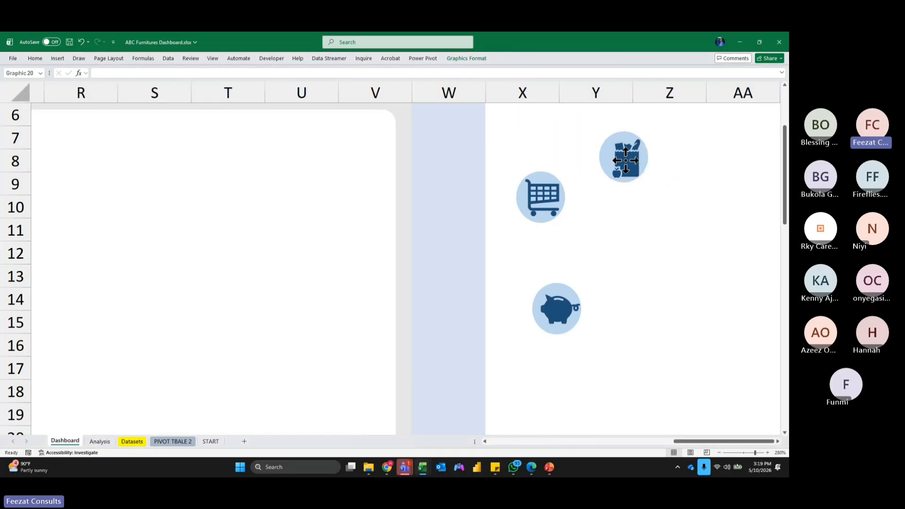
{"action": "left_click", "coordinate": [739, 167]}
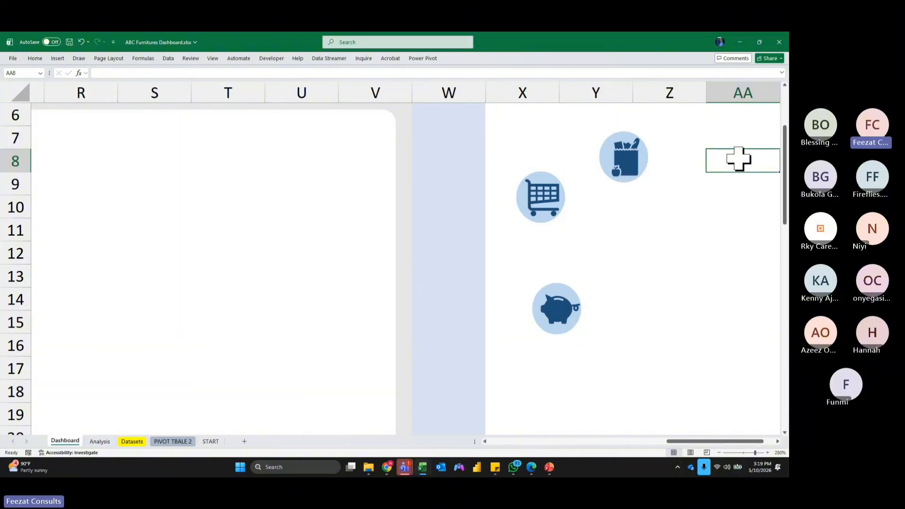
{"action": "left_click", "coordinate": [560, 311]}
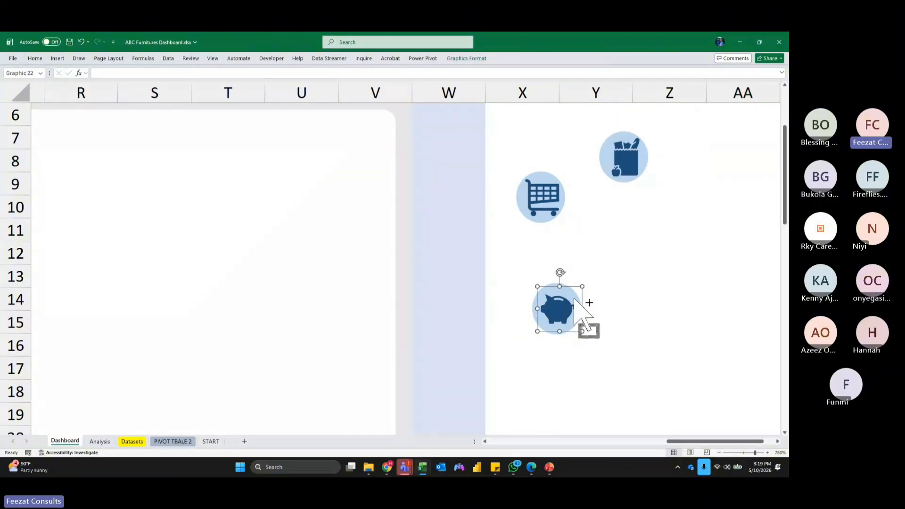
{"action": "left_click_drag", "start_coordinate": [515, 265], "coordinate": [665, 366]}
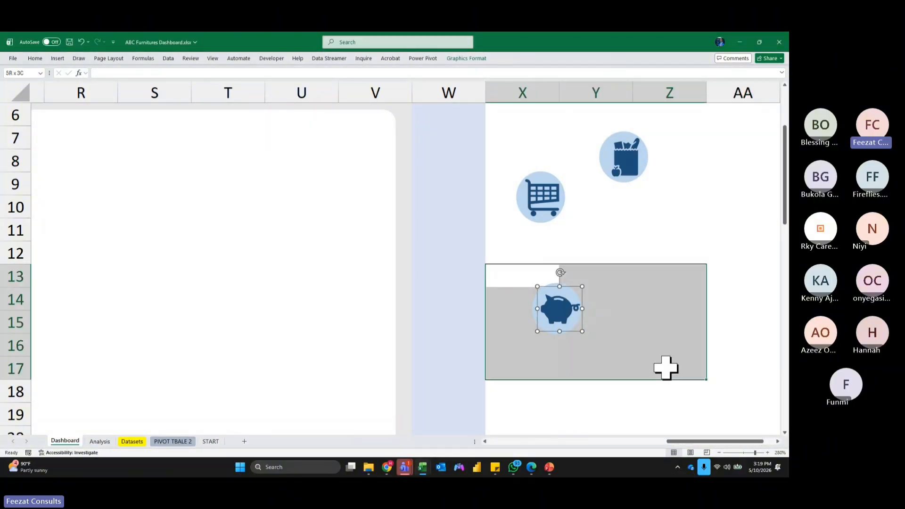
{"action": "left_click", "coordinate": [737, 277]}
{"action": "left_click", "coordinate": [671, 230]}
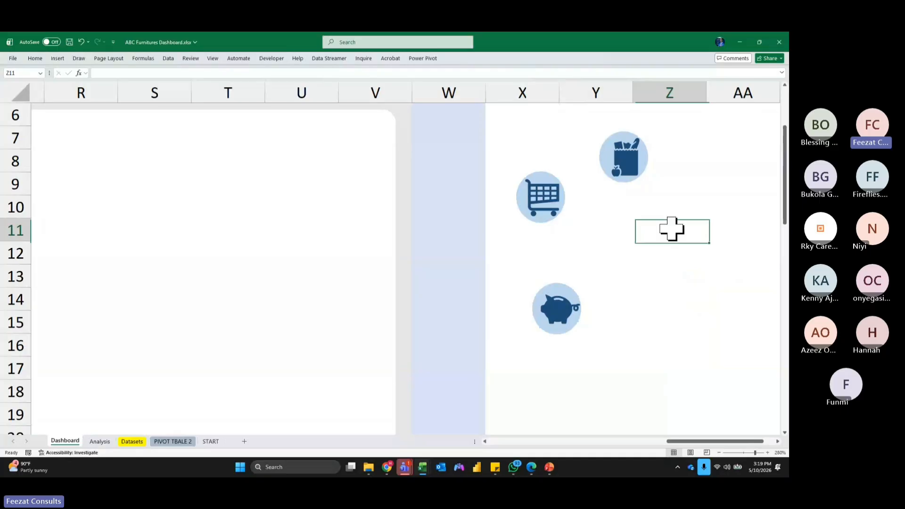
Turn on Select Objects mode and select the piggy bank icon together with its circle.
{"action": "left_click", "coordinate": [35, 58]}
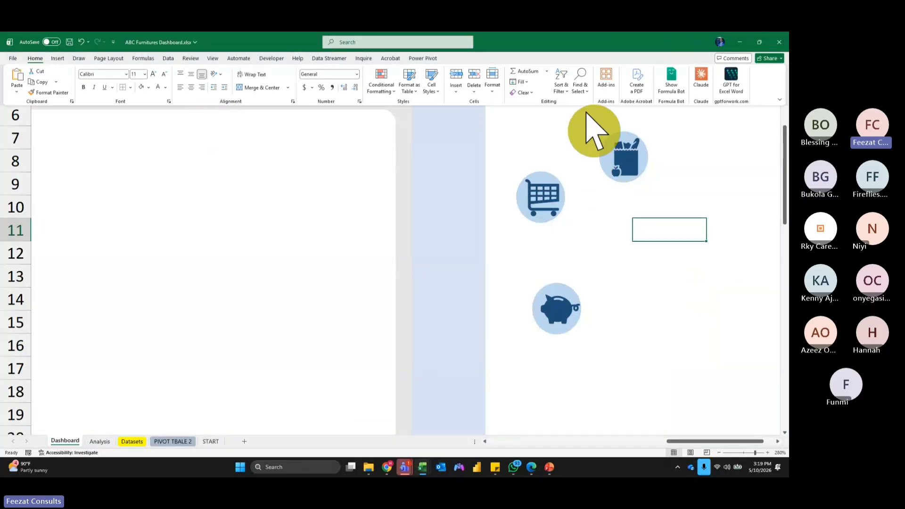
{"action": "left_click", "coordinate": [580, 88]}
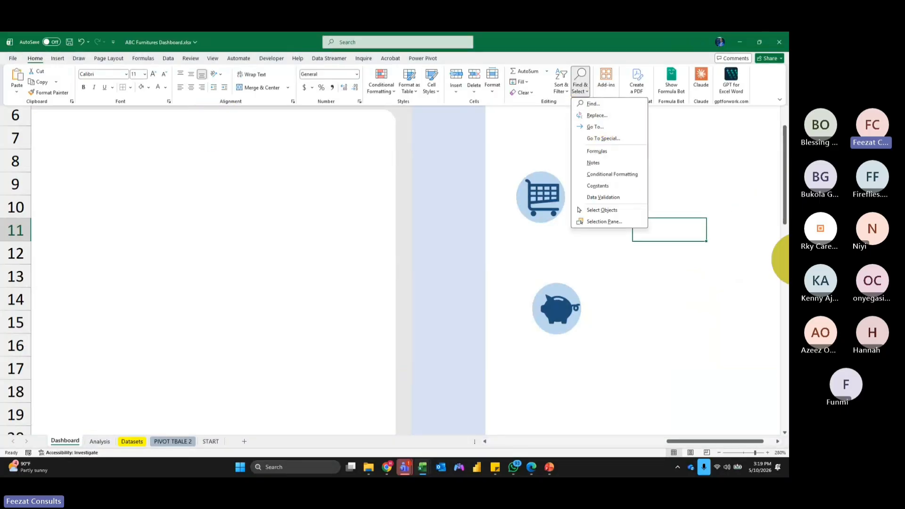
{"action": "left_click", "coordinate": [606, 209]}
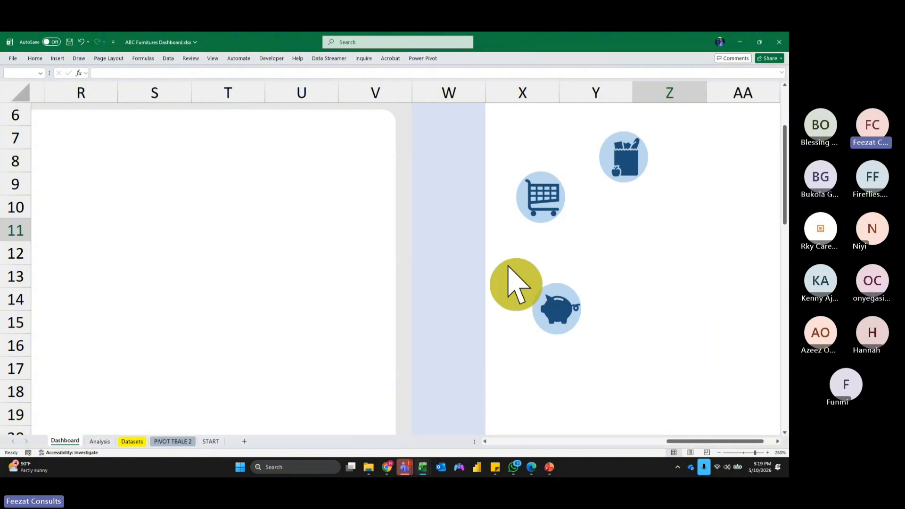
{"action": "left_click_drag", "start_coordinate": [498, 257], "coordinate": [655, 375]}
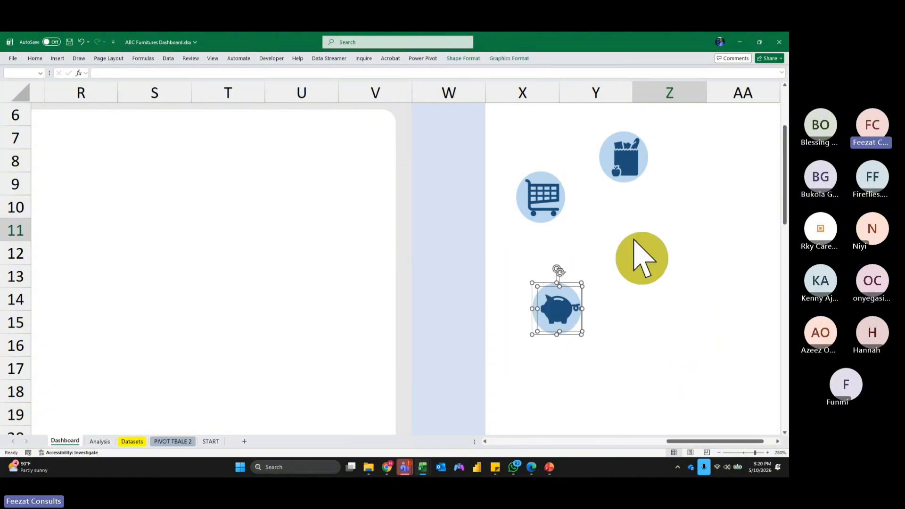
Group the piggy bank icon with its circle and shift the grouped badge slightly down and to the right.
{"action": "left_click", "coordinate": [473, 61]}
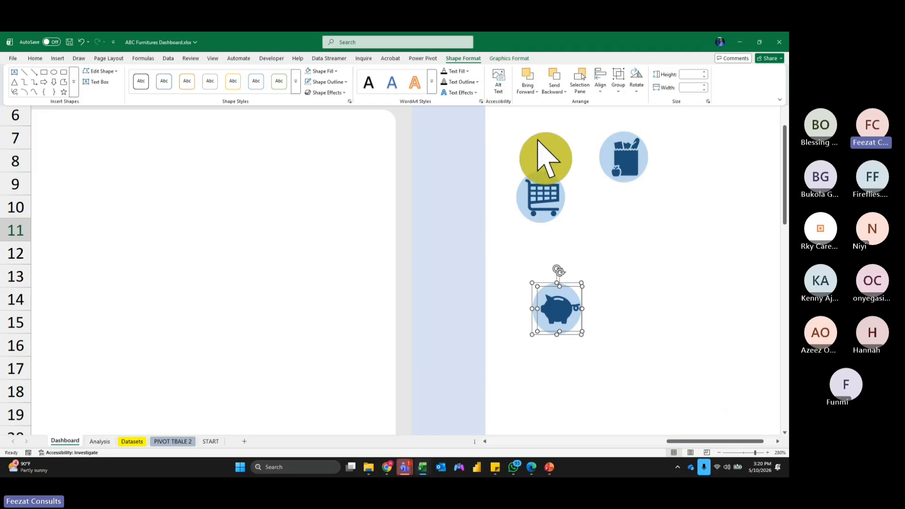
{"action": "left_click", "coordinate": [618, 90]}
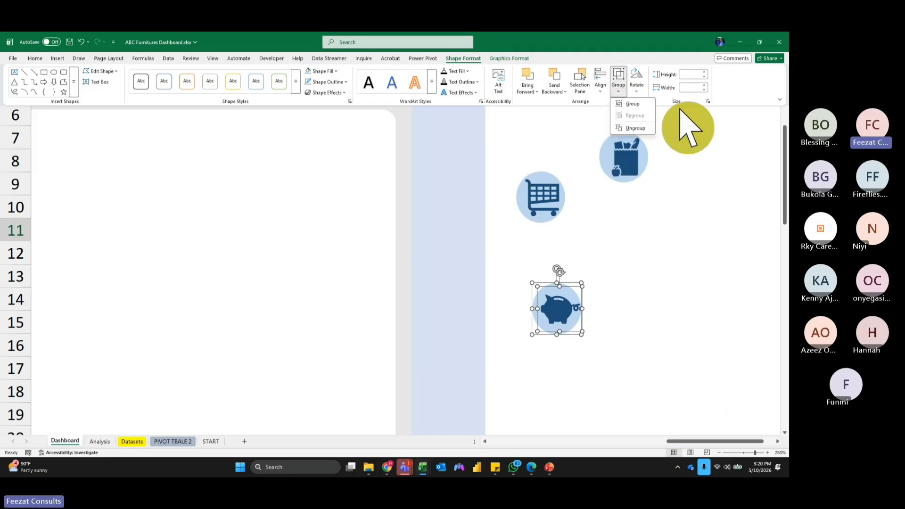
{"action": "left_click", "coordinate": [633, 105]}
{"action": "left_click_drag", "start_coordinate": [561, 323], "coordinate": [611, 313]}
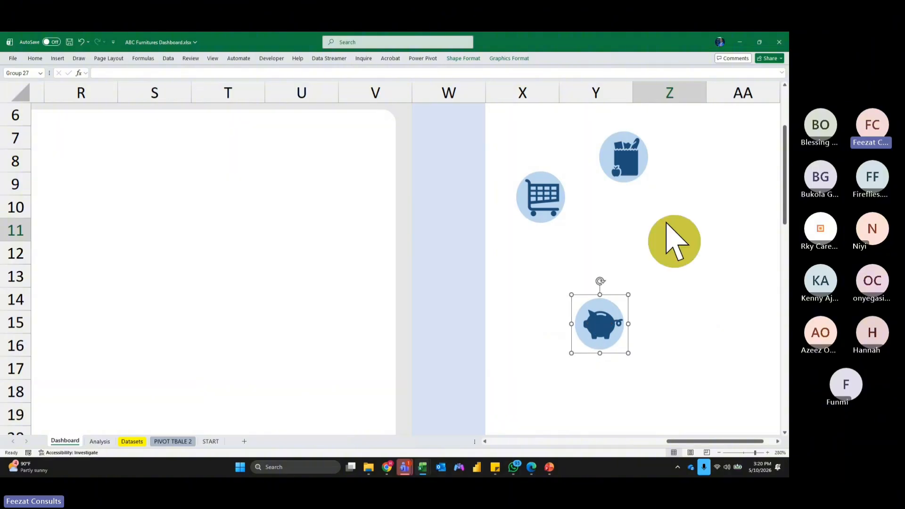
{"action": "left_click", "coordinate": [666, 224]}
{"action": "scroll", "coordinate": [654, 242], "scroll_direction": "up", "scroll_amount": 3}
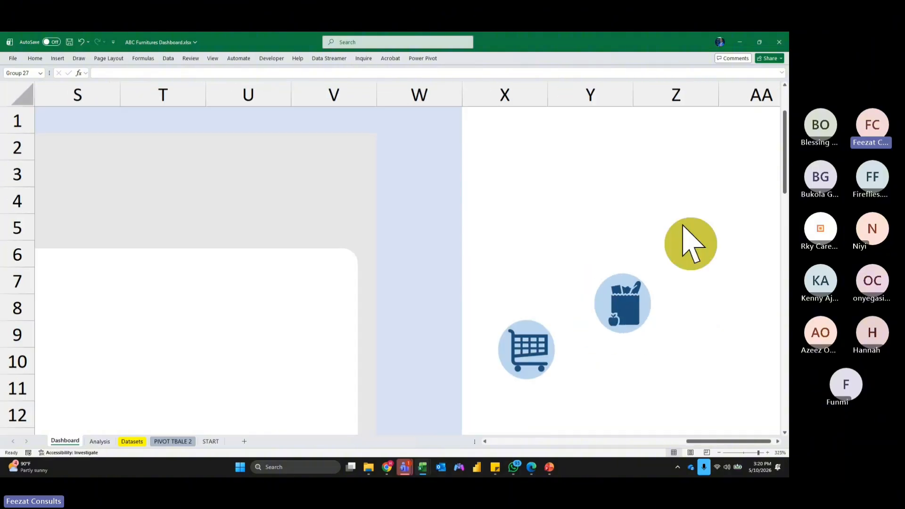
{"action": "left_click", "coordinate": [36, 58]}
{"action": "left_click", "coordinate": [565, 177]}
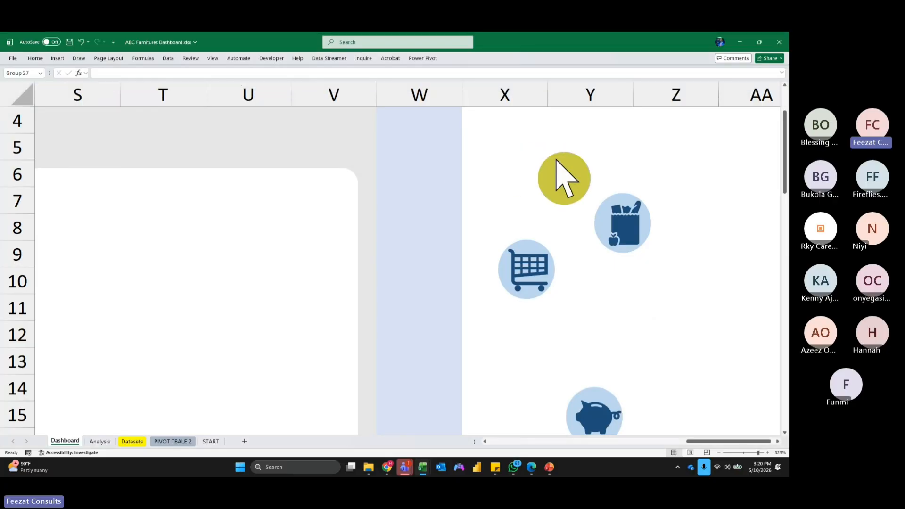
{"action": "left_click", "coordinate": [36, 58]}
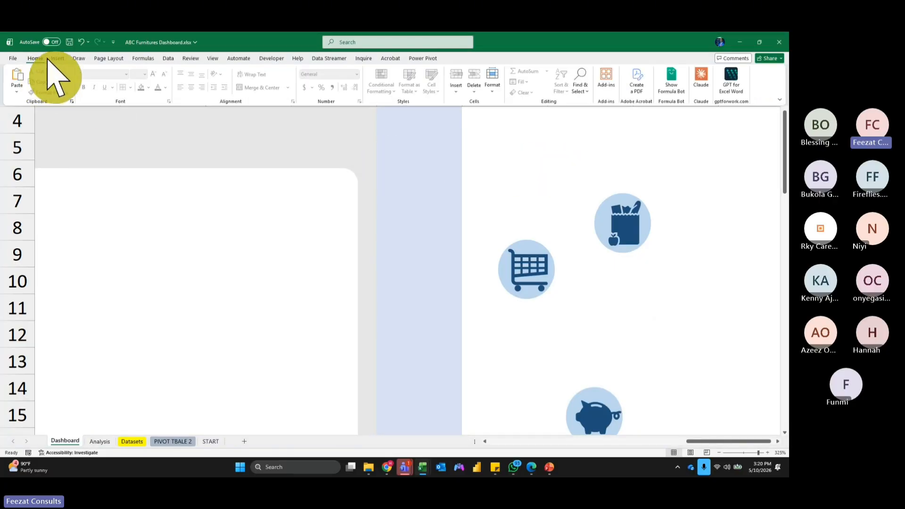
{"action": "left_click", "coordinate": [542, 224]}
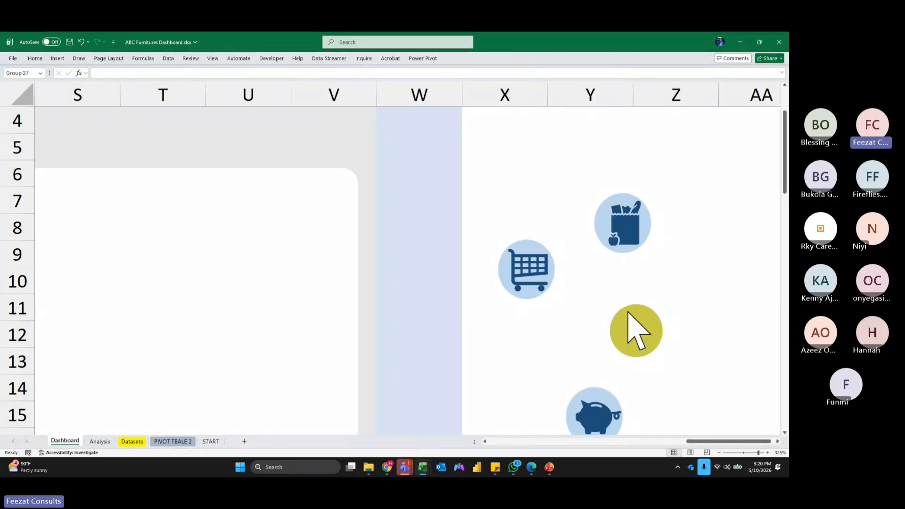
Save the workbook, and add a blank worksheet before returning to the Dashboard sheet.
{"action": "key", "text": "ctrl+s"}
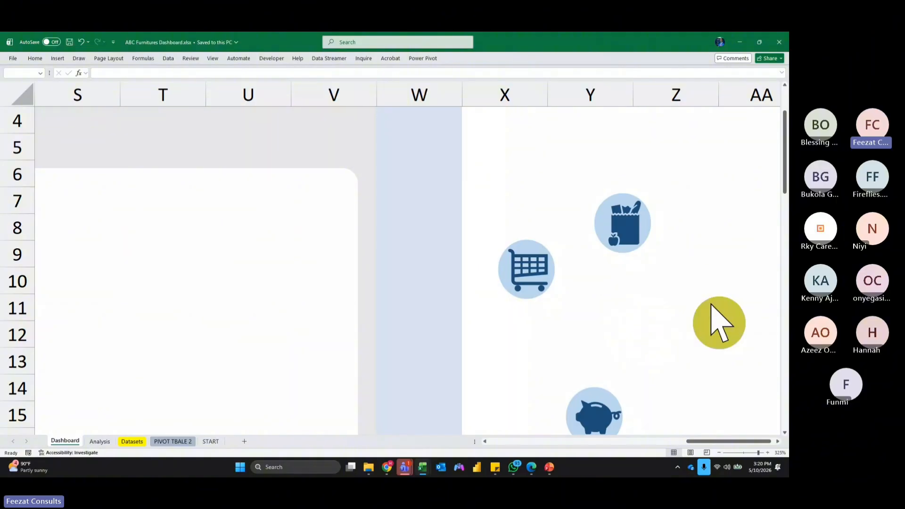
{"action": "left_click", "coordinate": [244, 441]}
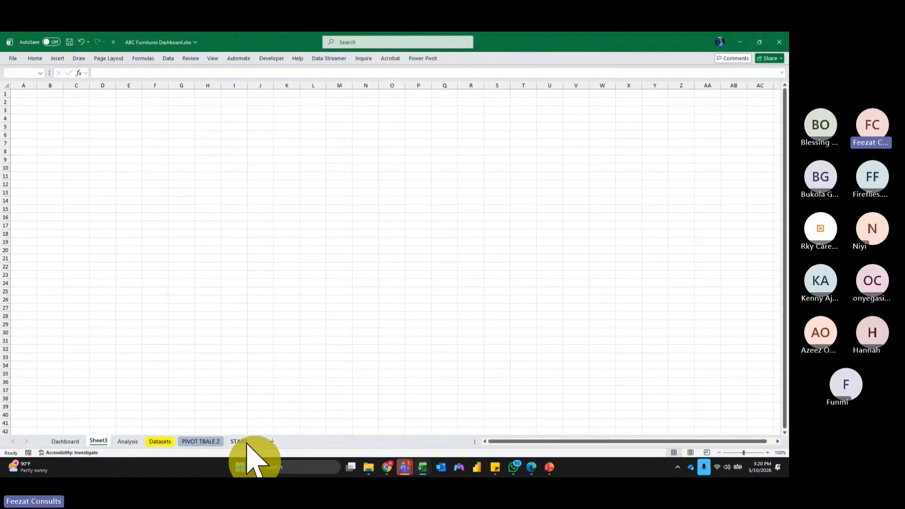
{"action": "left_click", "coordinate": [66, 441]}
{"action": "left_click", "coordinate": [527, 269]}
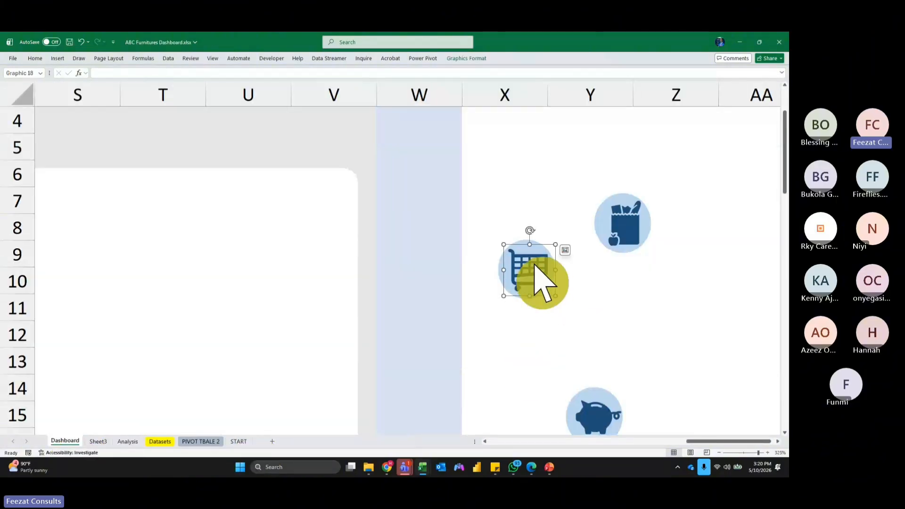
{"action": "left_click", "coordinate": [510, 207]}
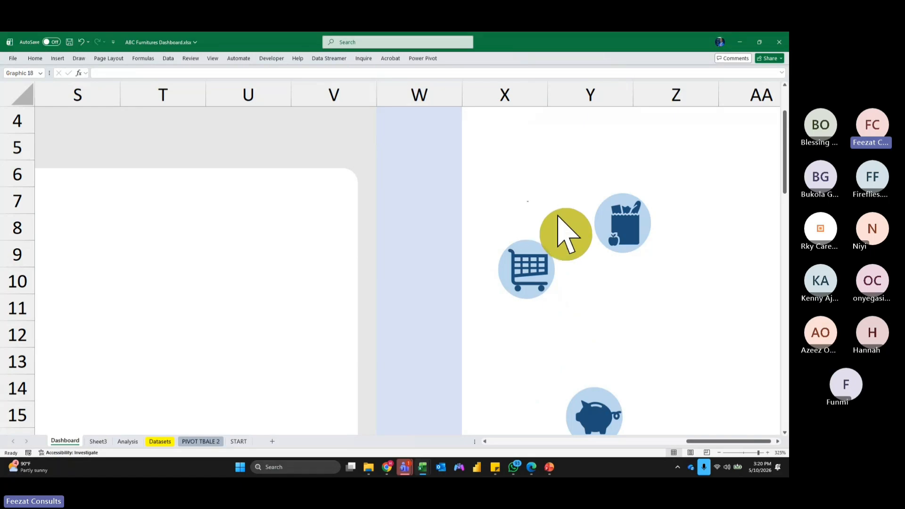
{"action": "scroll", "coordinate": [653, 356], "scroll_direction": "down", "scroll_amount": 4}
{"action": "scroll", "coordinate": [607, 328], "scroll_direction": "up", "scroll_amount": 2}
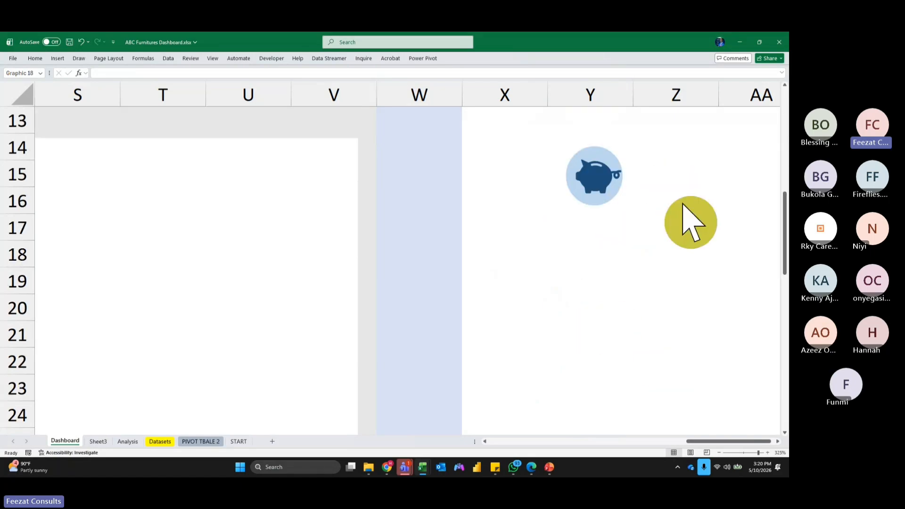
{"action": "left_click", "coordinate": [606, 290]}
{"action": "scroll", "coordinate": [679, 278], "scroll_direction": "up", "scroll_amount": 2}
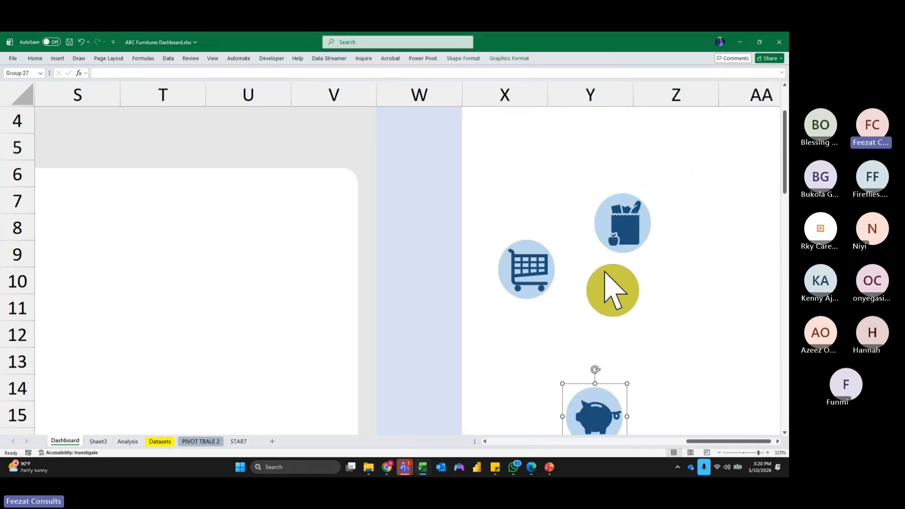
{"action": "left_click", "coordinate": [619, 299]}
{"action": "left_click", "coordinate": [35, 57]}
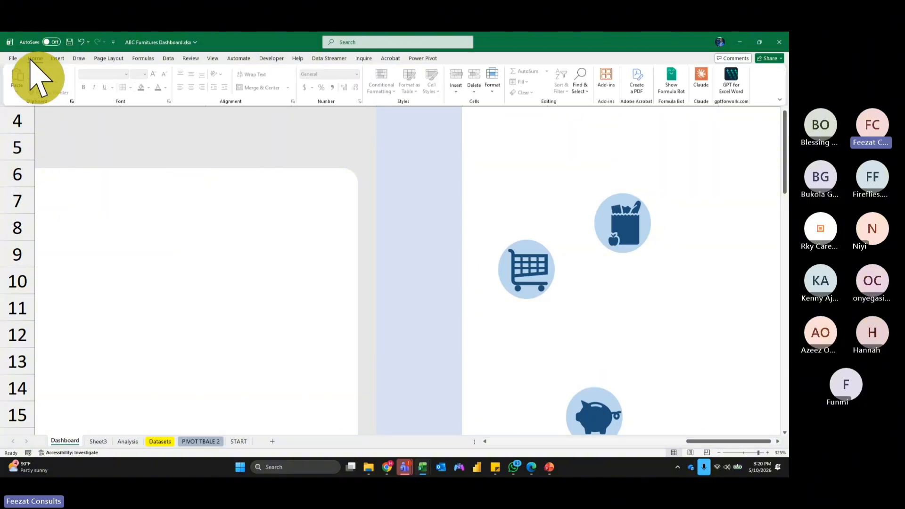
{"action": "left_click", "coordinate": [527, 208]}
{"action": "left_click", "coordinate": [535, 266]}
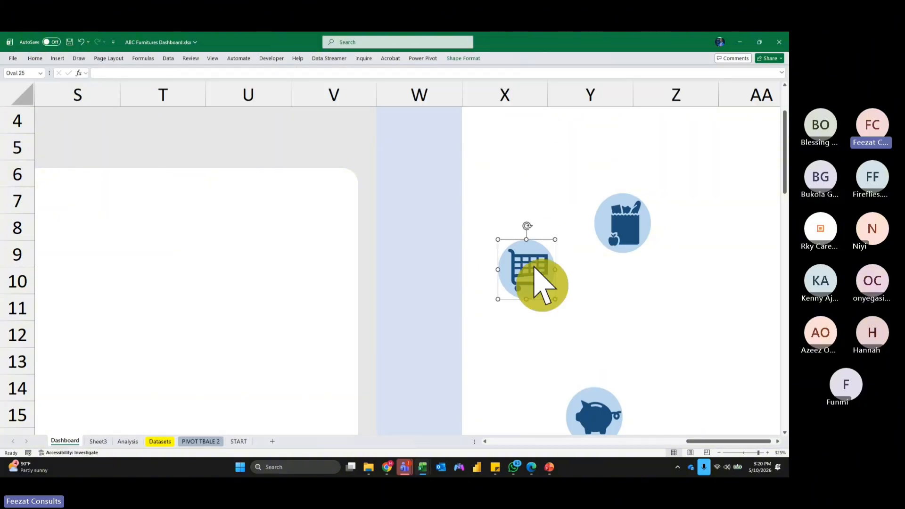
{"action": "left_click", "coordinate": [33, 59]}
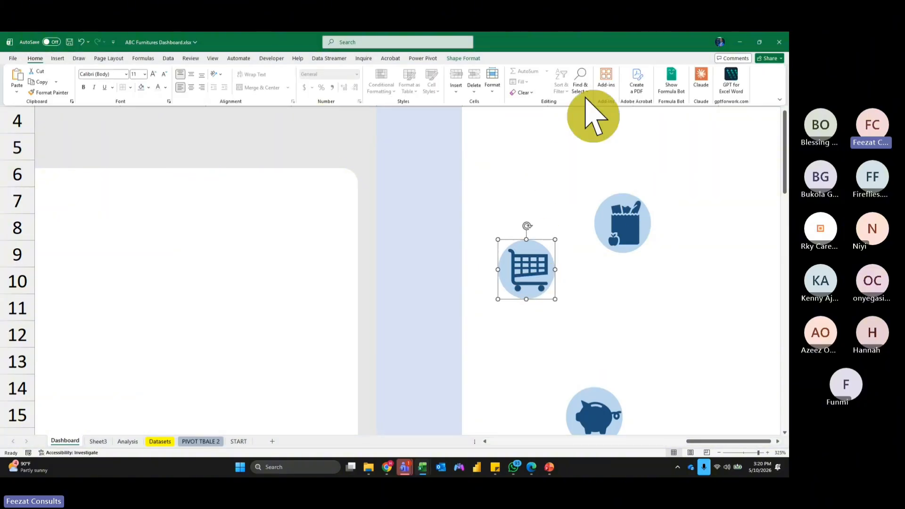
{"action": "left_click", "coordinate": [580, 80]}
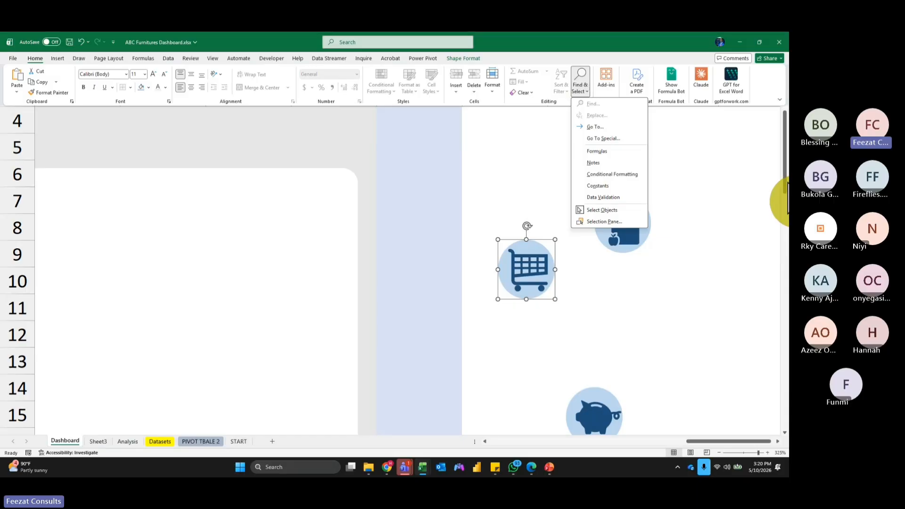
{"action": "left_click", "coordinate": [580, 210]}
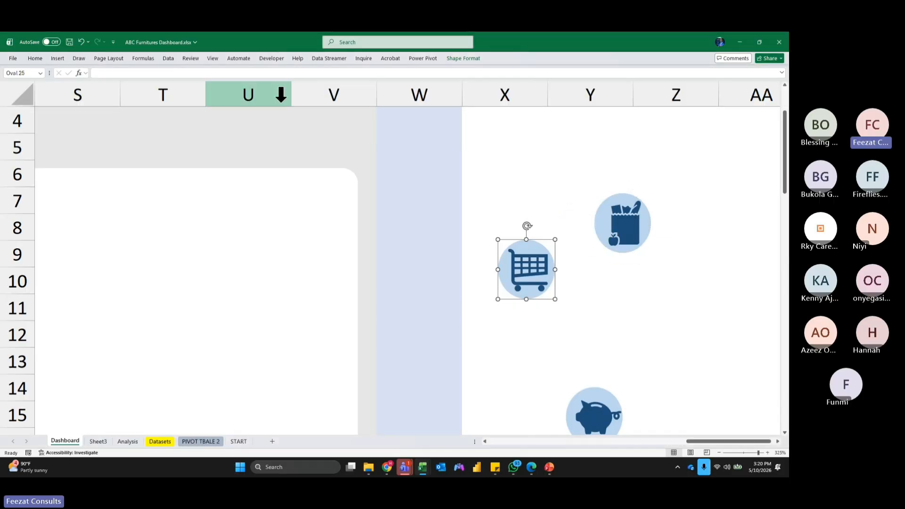
{"action": "left_click", "coordinate": [542, 167]}
Turn on Select Objects mode and group the cart icon with its circle.
{"action": "left_click", "coordinate": [36, 58]}
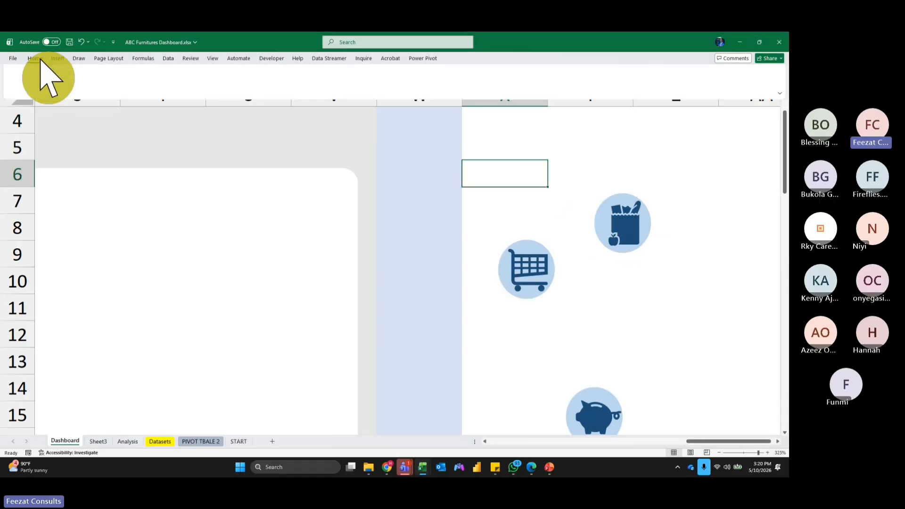
{"action": "left_click", "coordinate": [579, 89]}
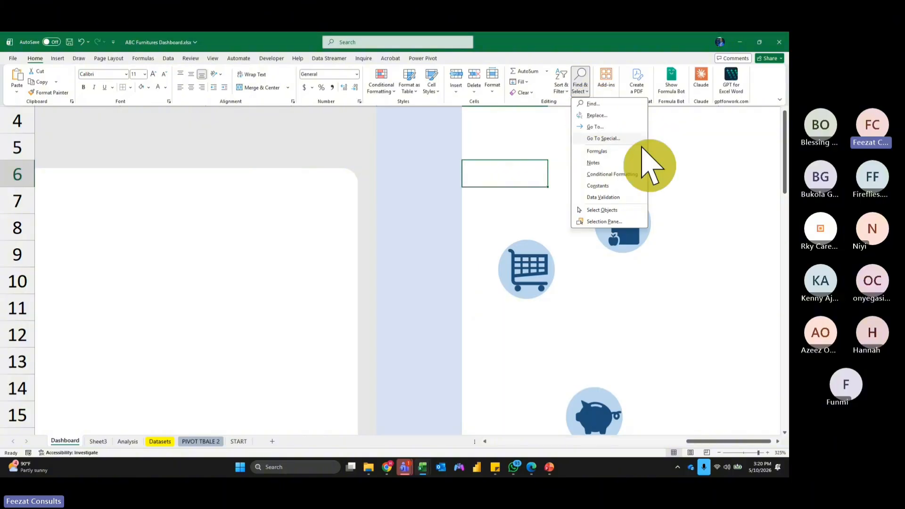
{"action": "left_click", "coordinate": [604, 212]}
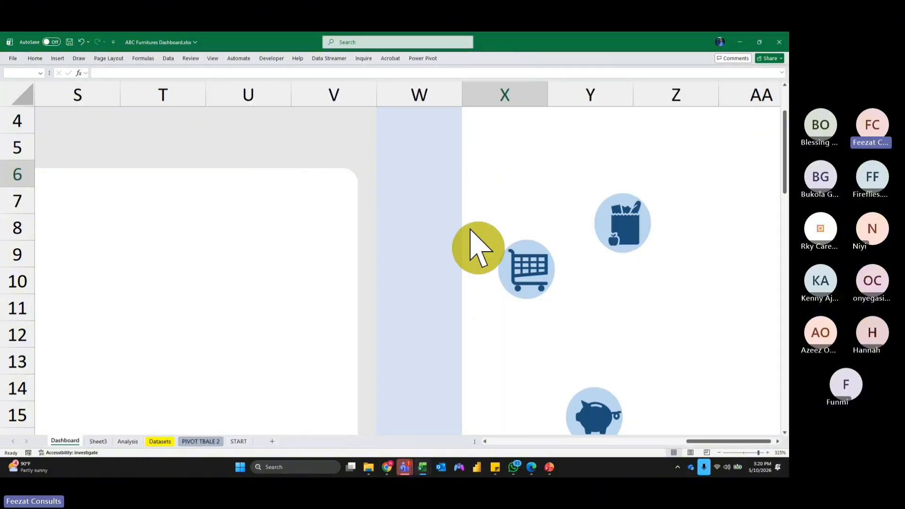
{"action": "left_click_drag", "start_coordinate": [479, 214], "coordinate": [591, 329]}
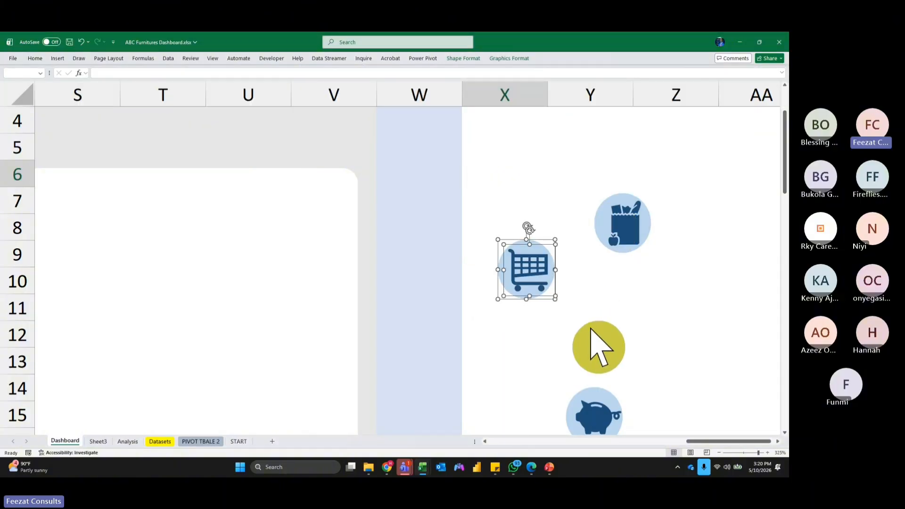
{"action": "left_click", "coordinate": [464, 58]}
{"action": "left_click", "coordinate": [617, 84]}
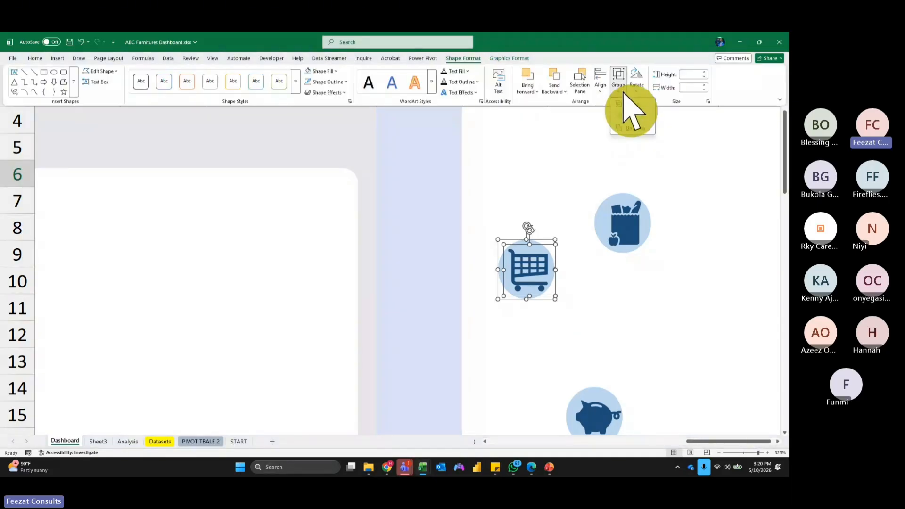
{"action": "left_click", "coordinate": [636, 105]}
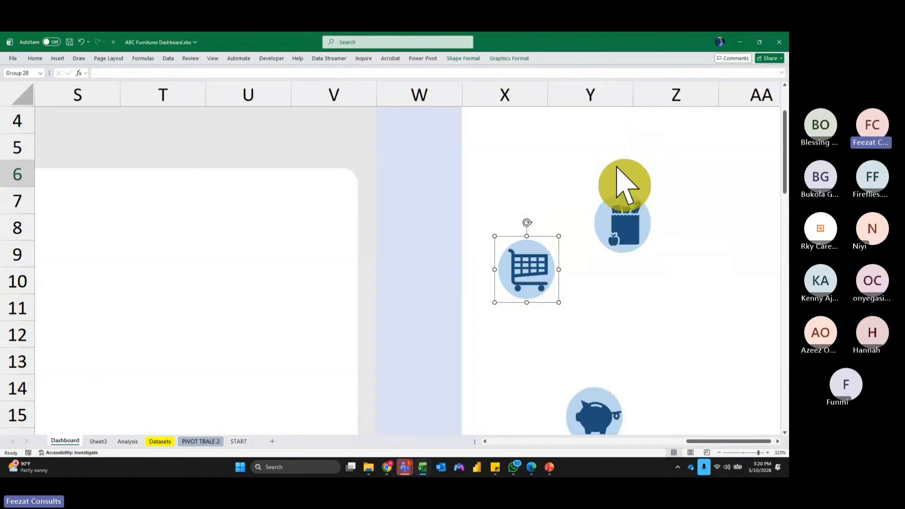
Group the grocery bag icon with its circle.
{"action": "left_click_drag", "start_coordinate": [575, 160], "coordinate": [685, 237]}
{"action": "left_click_drag", "start_coordinate": [696, 298], "coordinate": [697, 300]}
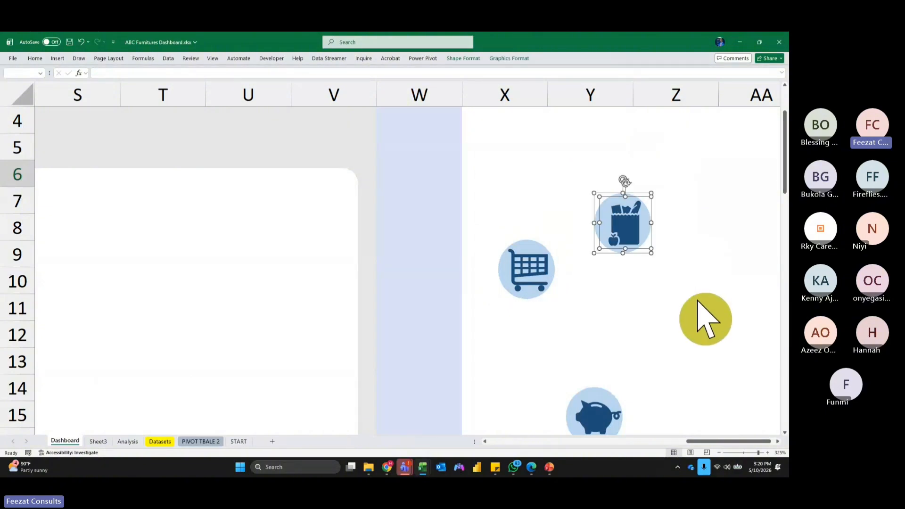
{"action": "left_click", "coordinate": [455, 58]}
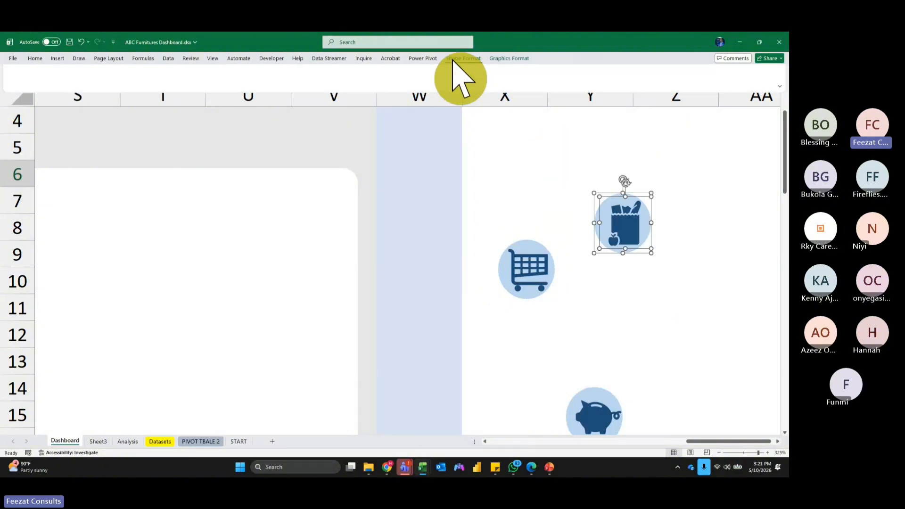
{"action": "left_click", "coordinate": [618, 85]}
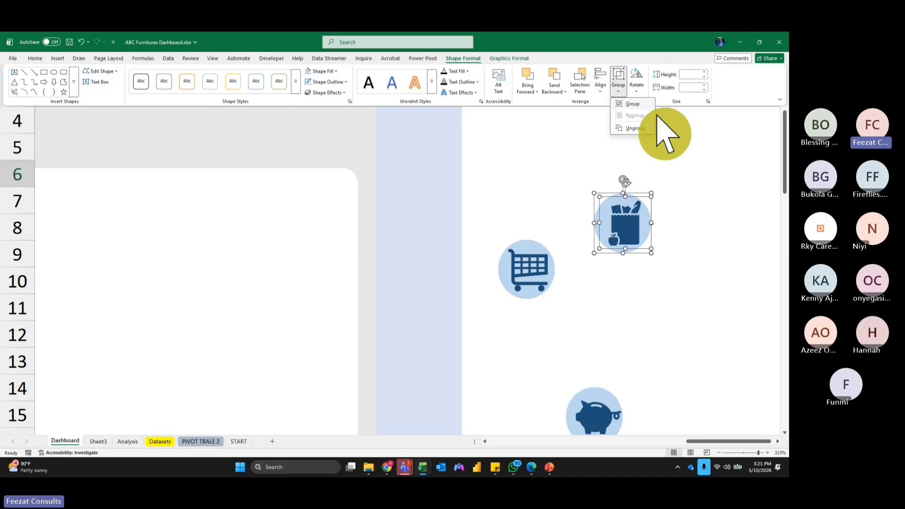
{"action": "left_click", "coordinate": [640, 104]}
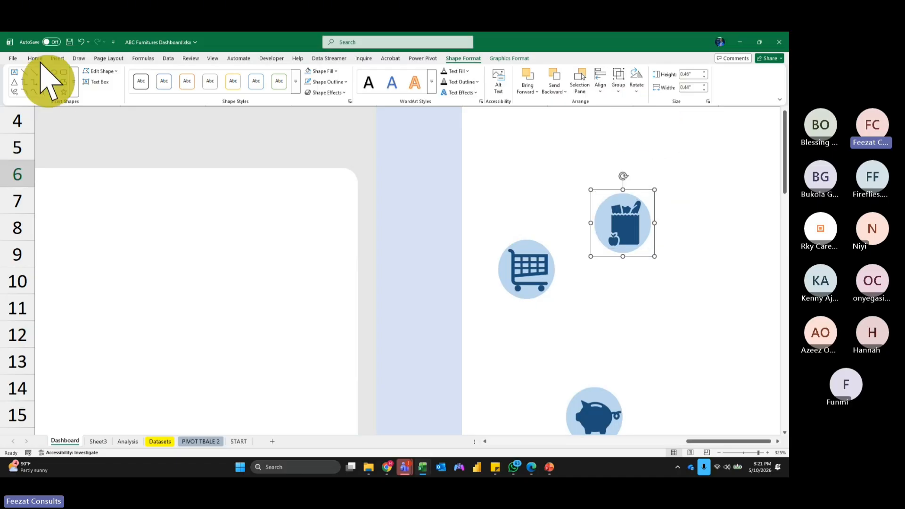
Turn off Select Objects mode and return to normal cell selection.
{"action": "left_click", "coordinate": [36, 58]}
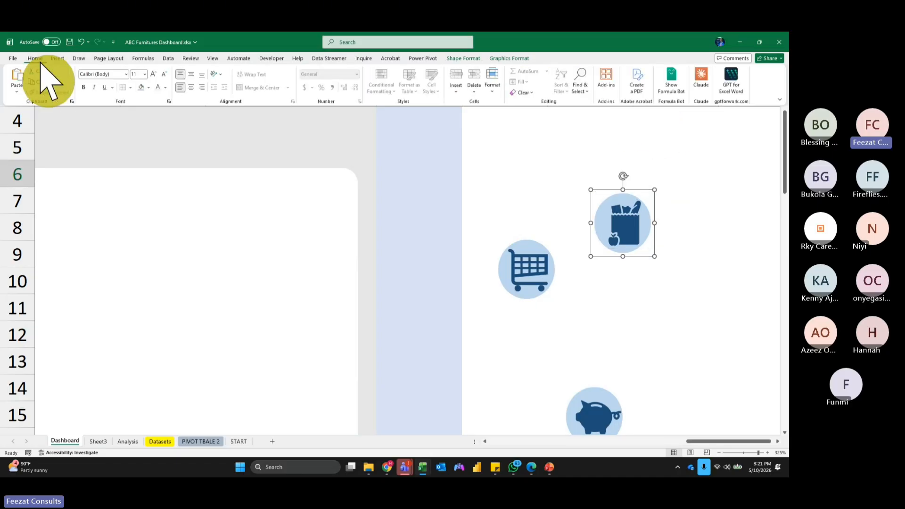
{"action": "left_click", "coordinate": [584, 87]}
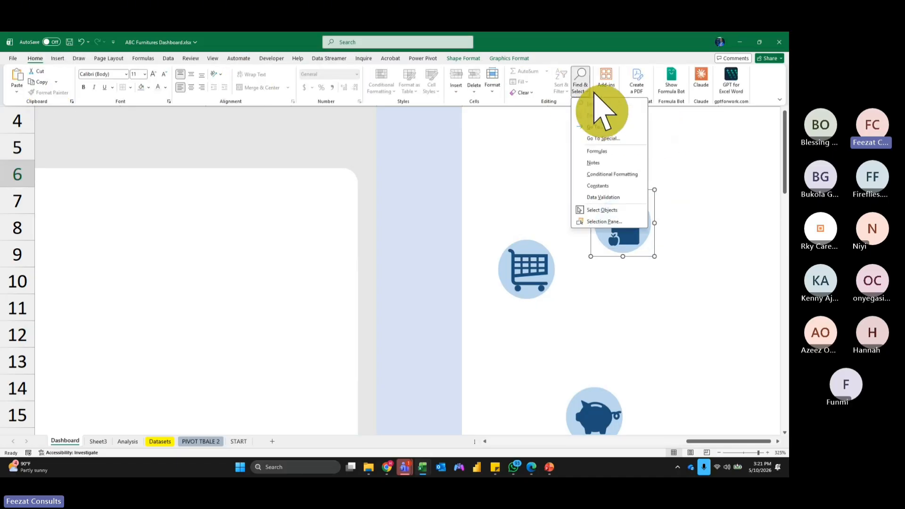
{"action": "left_click", "coordinate": [581, 210]}
{"action": "left_click", "coordinate": [726, 208]}
Move the grouped piggy bank badge onto the large white panel beside the Trans Count card.
{"action": "scroll", "coordinate": [735, 242], "scroll_direction": "down", "scroll_amount": 3, "text": "ctrl"}
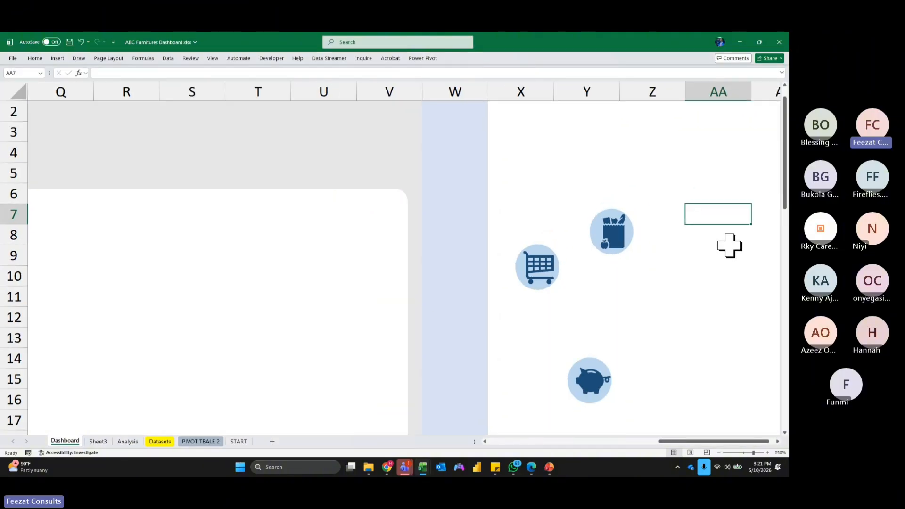
{"action": "scroll", "coordinate": [669, 443], "scroll_direction": "left", "scroll_amount": 2}
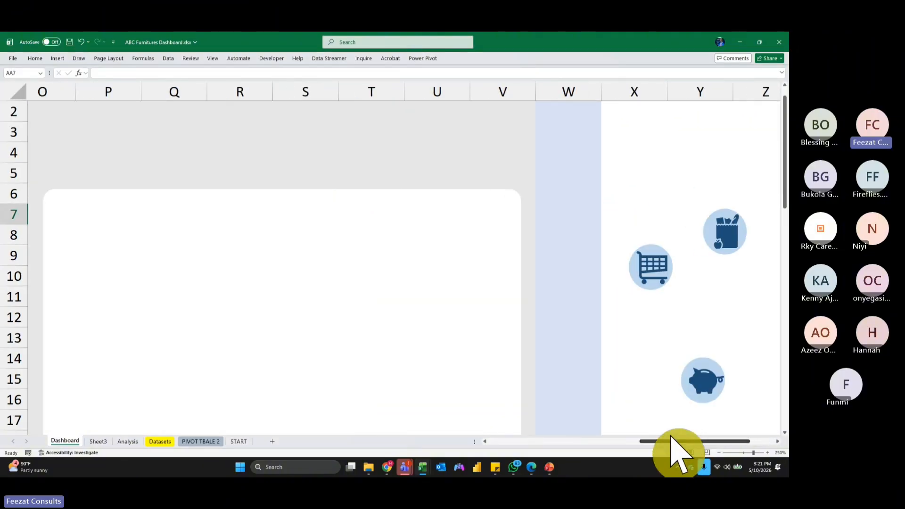
{"action": "left_click", "coordinate": [699, 381]}
{"action": "left_click_drag", "start_coordinate": [699, 381], "coordinate": [151, 236]}
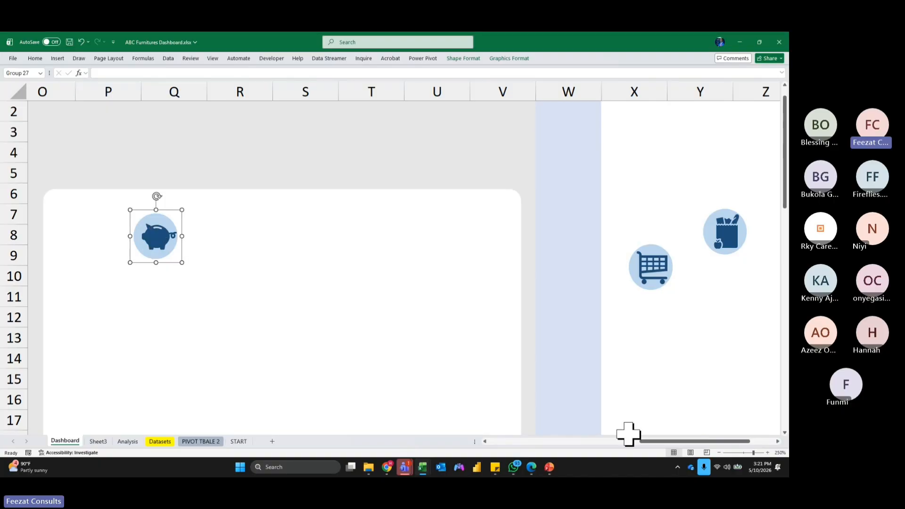
Copy the badges into the dashboard area and place the cart and grocery bag copies near the large white panel's upper edge.
{"action": "left_click", "coordinate": [653, 265]}
{"action": "left_click", "coordinate": [713, 242], "text": "ctrl"}
{"action": "left_click_drag", "start_coordinate": [712, 241], "coordinate": [301, 172]}
{"action": "left_click_drag", "start_coordinate": [649, 443], "coordinate": [587, 453]}
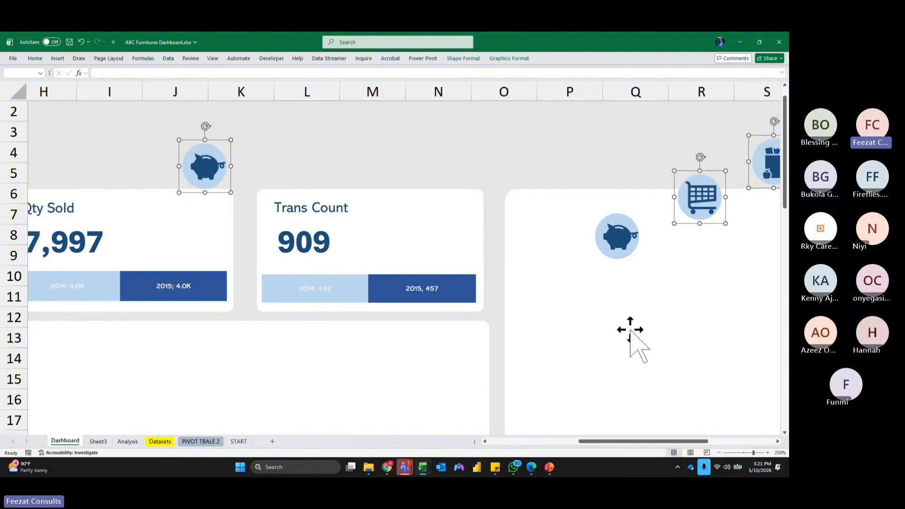
{"action": "left_click_drag", "start_coordinate": [213, 158], "coordinate": [63, 170]}
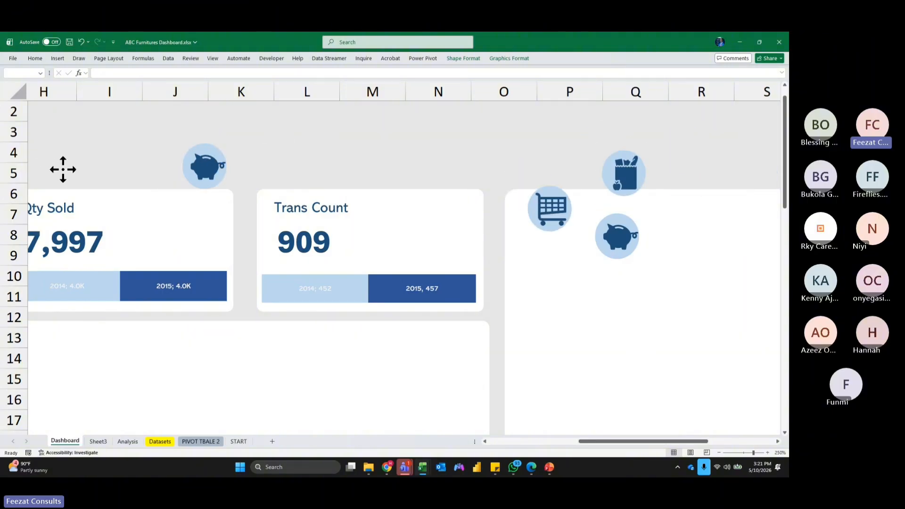
Delete the extra piggy bank badge above the Qty Sold card.
{"action": "left_click", "coordinate": [333, 127]}
{"action": "left_click", "coordinate": [196, 165]}
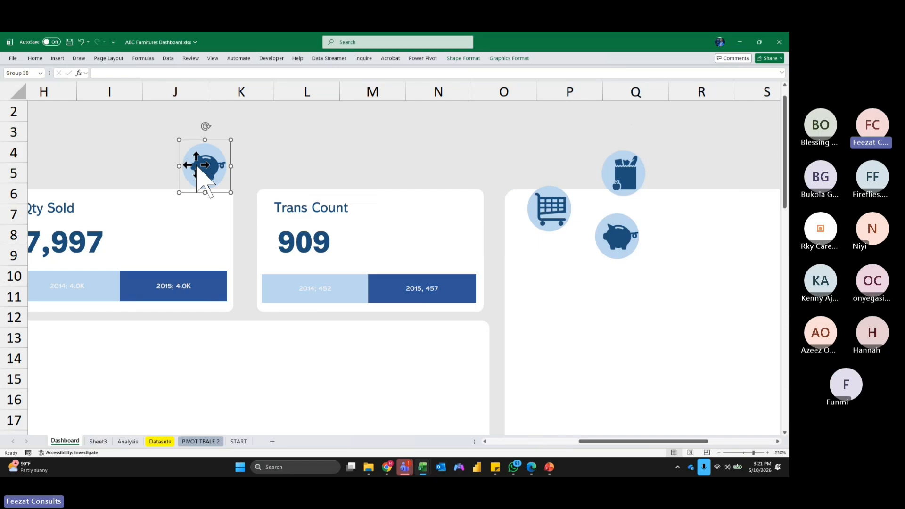
{"action": "key", "text": "Delete"}
Move the piggy bank badge into the upper-right corner of the Revenue YTD card.
{"action": "left_click", "coordinate": [625, 253]}
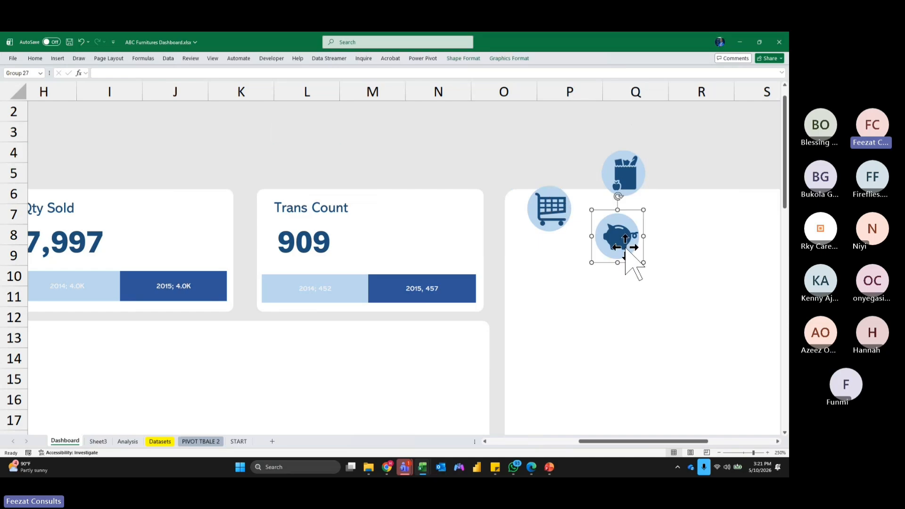
{"action": "left_click_drag", "start_coordinate": [625, 242], "coordinate": [168, 244]}
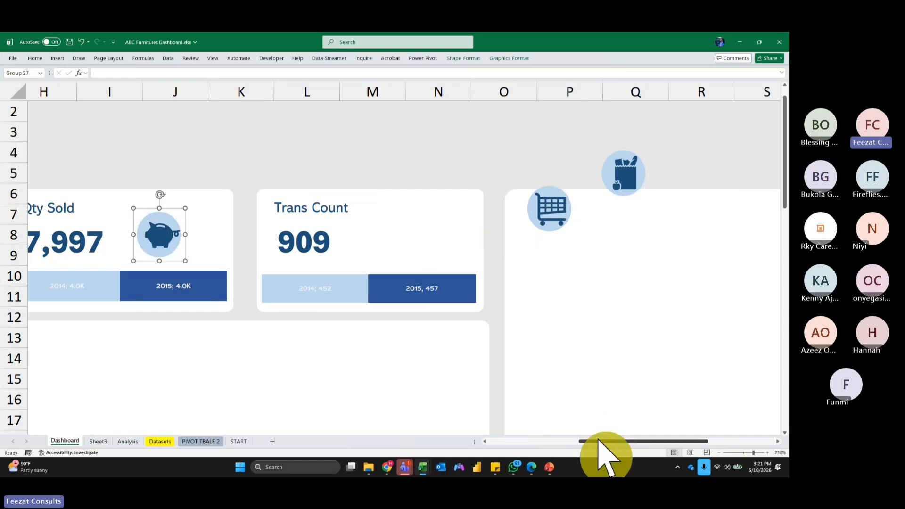
{"action": "left_click_drag", "start_coordinate": [595, 441], "coordinate": [542, 445]}
{"action": "left_click_drag", "start_coordinate": [399, 236], "coordinate": [195, 222]}
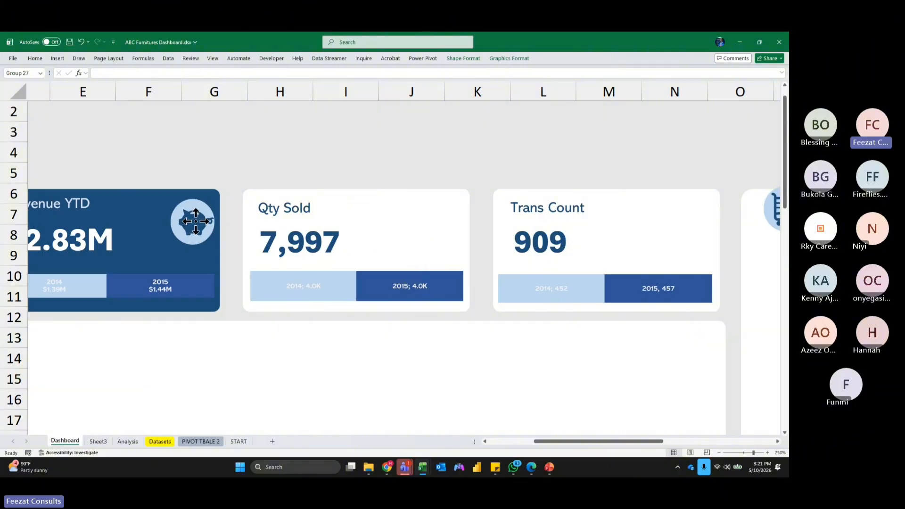
Place the cart badge in the upper-right corner of the Qty Sold card and the grocery bag badge in that of the Trans Count card.
{"action": "left_click_drag", "start_coordinate": [568, 442], "coordinate": [605, 442]}
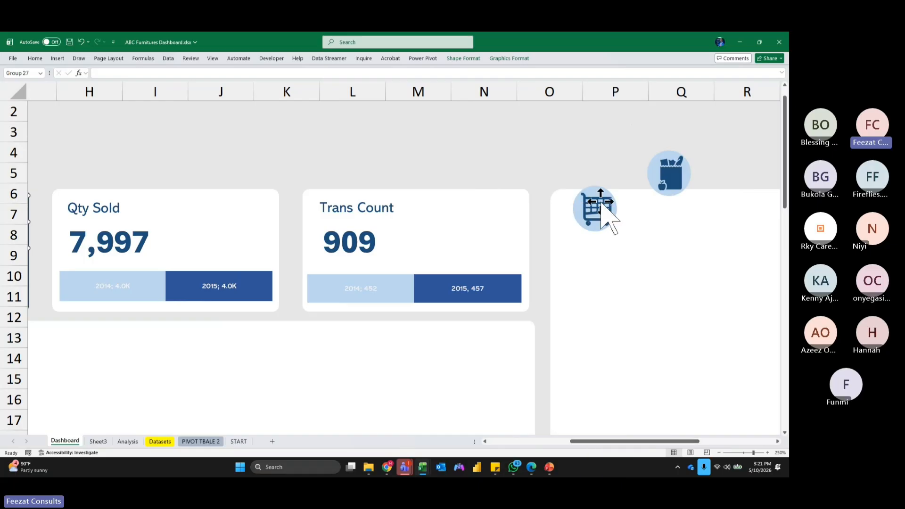
{"action": "left_click_drag", "start_coordinate": [601, 202], "coordinate": [264, 237]}
{"action": "left_click", "coordinate": [687, 198]}
{"action": "left_click_drag", "start_coordinate": [686, 198], "coordinate": [507, 225]}
{"action": "left_click_drag", "start_coordinate": [586, 441], "coordinate": [505, 441]}
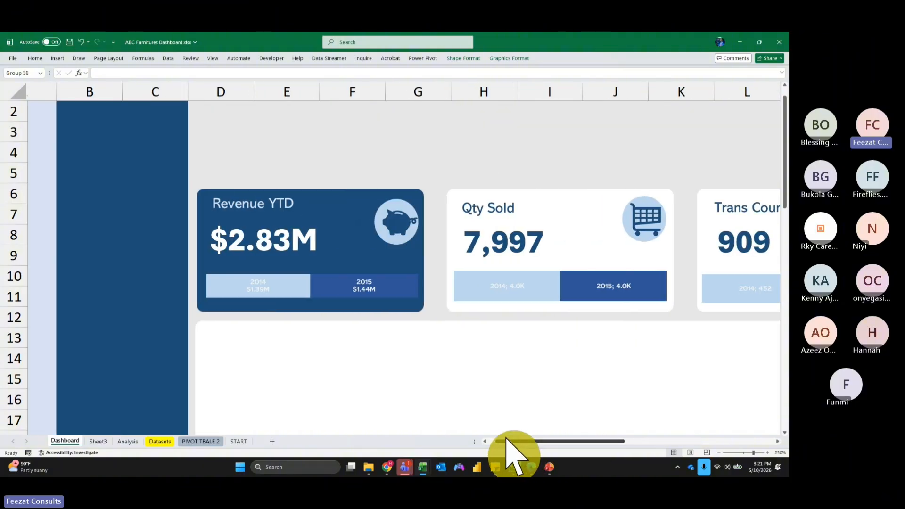
{"action": "left_click", "coordinate": [523, 149]}
Delete the leftover cart and grocery bag badges outside the dashboard in columns X and Y.
{"action": "scroll", "coordinate": [527, 148], "scroll_direction": "down", "scroll_amount": 6}
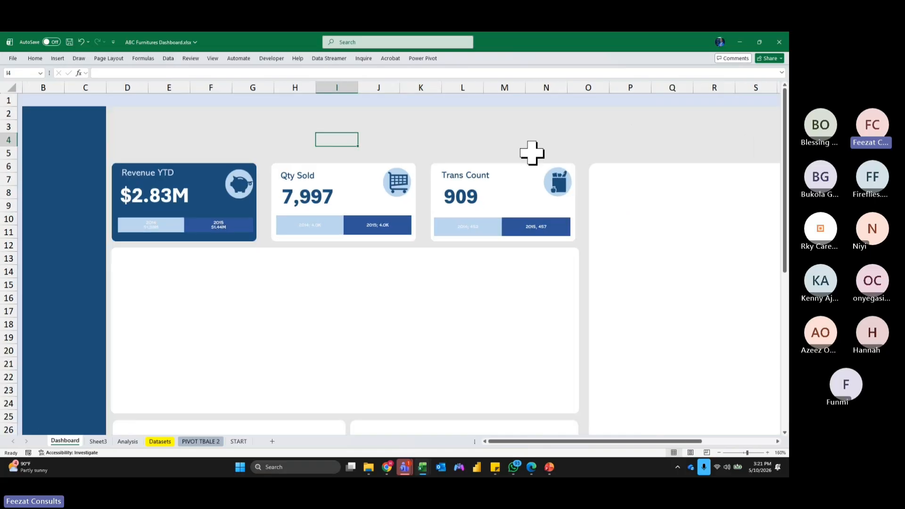
{"action": "scroll", "coordinate": [531, 153], "scroll_direction": "down", "scroll_amount": 3}
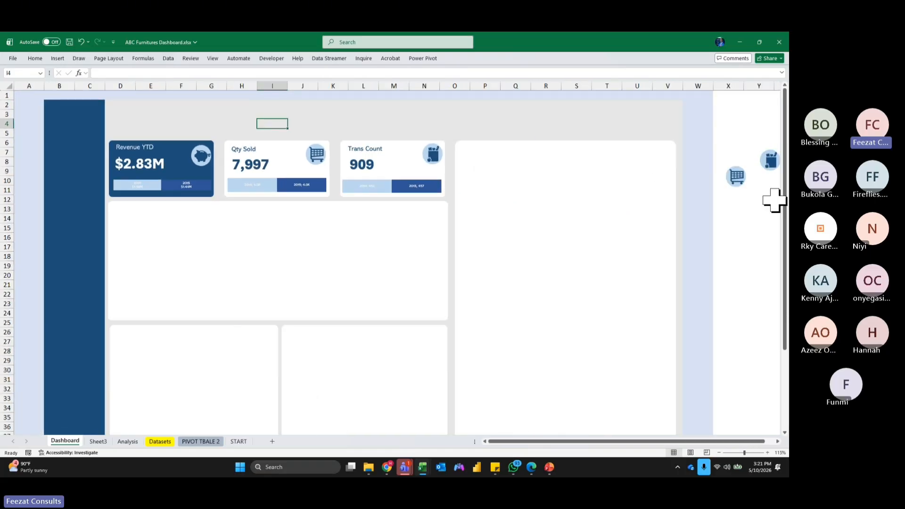
{"action": "left_click", "coordinate": [737, 177]}
{"action": "key", "text": "Delete"}
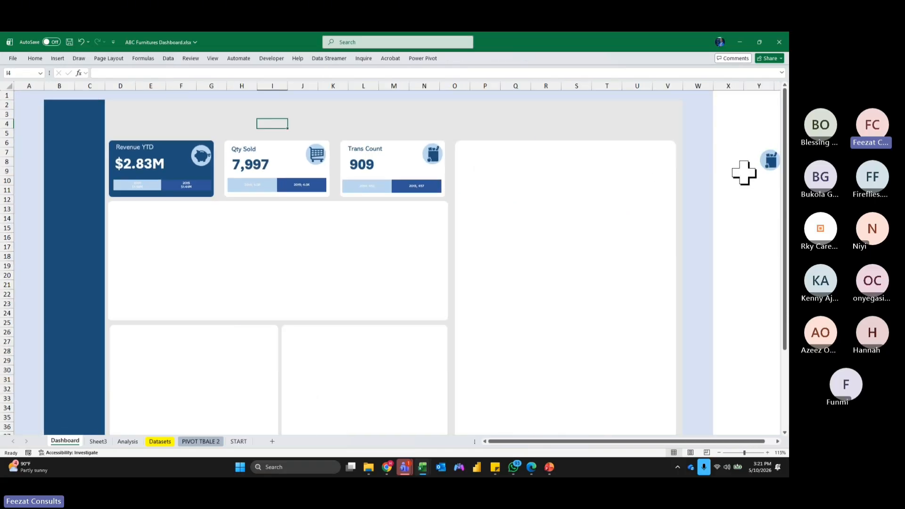
{"action": "left_click", "coordinate": [770, 160]}
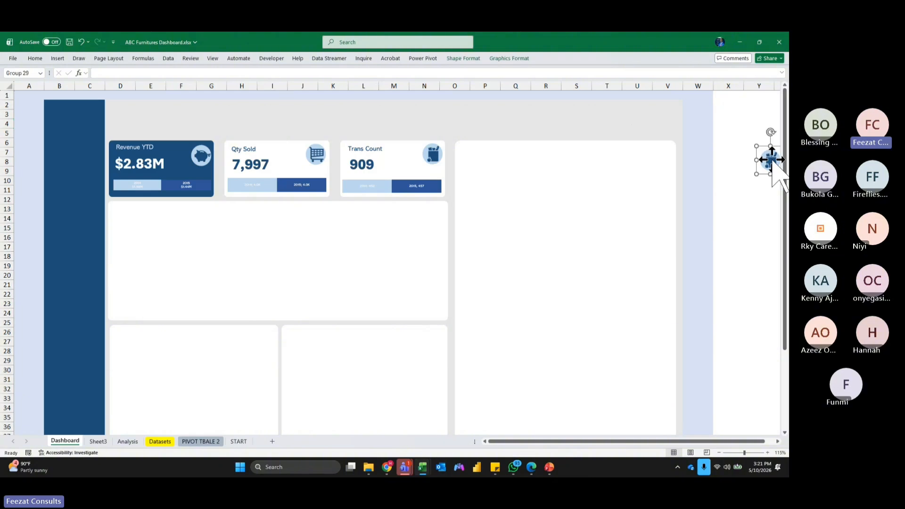
{"action": "key", "text": "Delete"}
{"action": "left_click", "coordinate": [741, 237]}
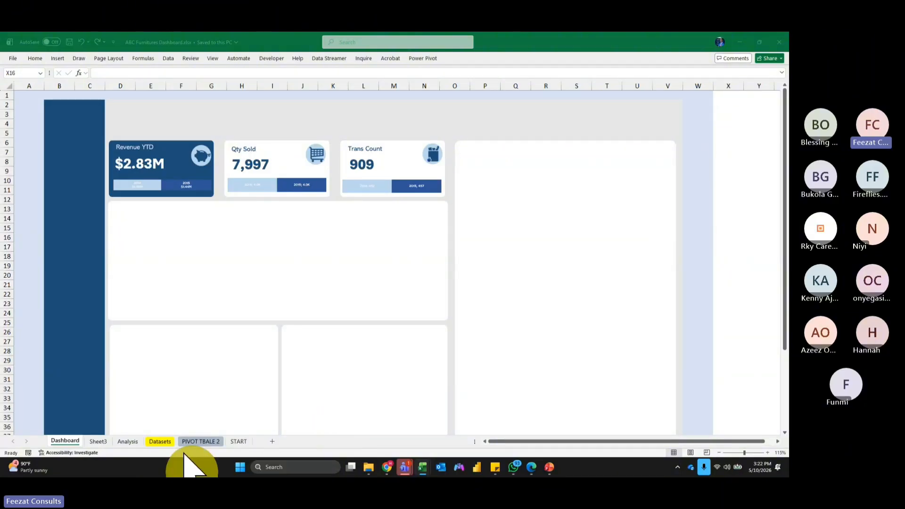
Switch to the Analysis sheet and review its sales pivot tables, from the yearly totals back to the salesperson table.
{"action": "left_click", "coordinate": [133, 444]}
{"action": "left_click", "coordinate": [133, 443]}
{"action": "scroll", "coordinate": [434, 365], "scroll_direction": "up", "scroll_amount": 2}
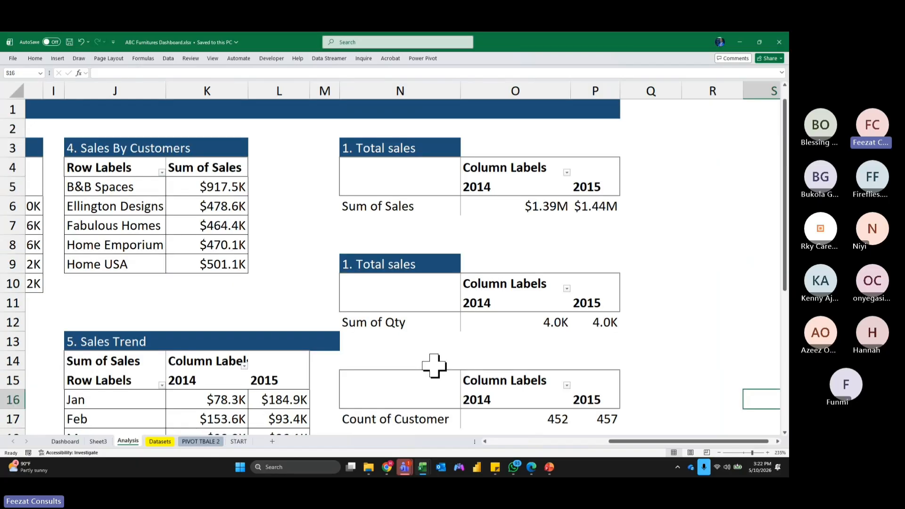
{"action": "left_click_drag", "start_coordinate": [646, 441], "coordinate": [516, 440]}
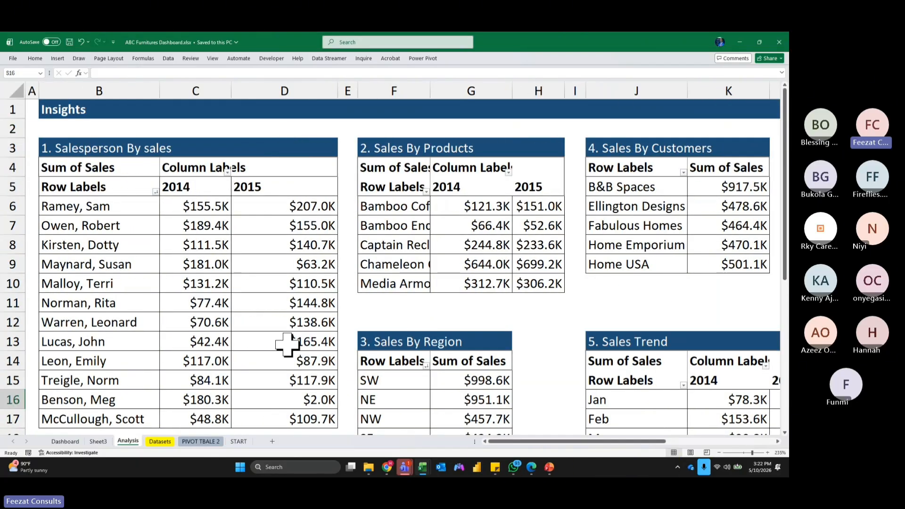
Insert a Clustered Bar PivotChart from the Salesperson By sales pivot table and move it beside the table's 2015 column.
{"action": "scroll", "coordinate": [208, 278], "scroll_direction": "down", "scroll_amount": 2}
{"action": "scroll", "coordinate": [206, 281], "scroll_direction": "up", "scroll_amount": 2}
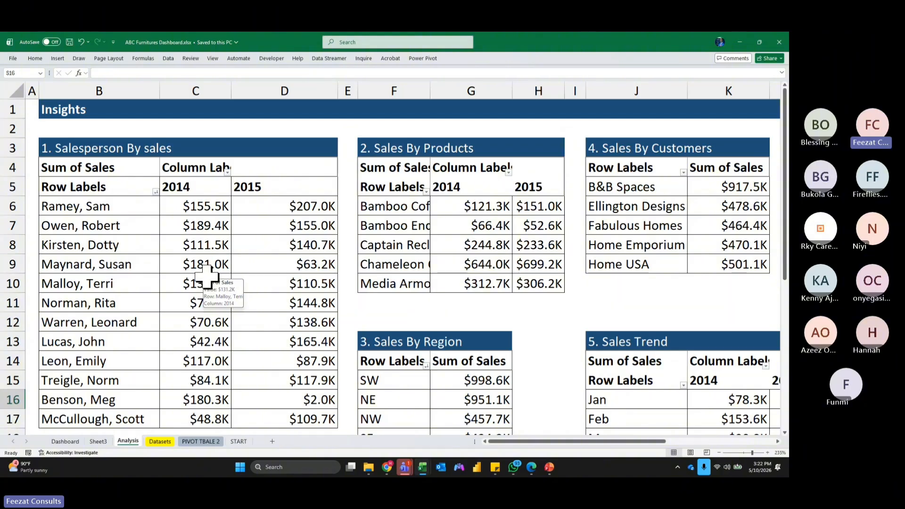
{"action": "left_click", "coordinate": [207, 276]}
{"action": "left_click", "coordinate": [469, 59]}
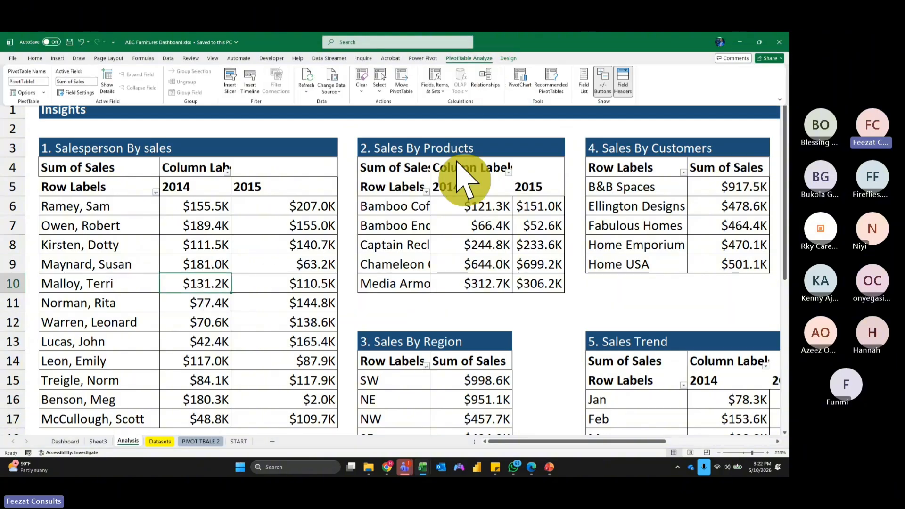
{"action": "left_click", "coordinate": [518, 81]}
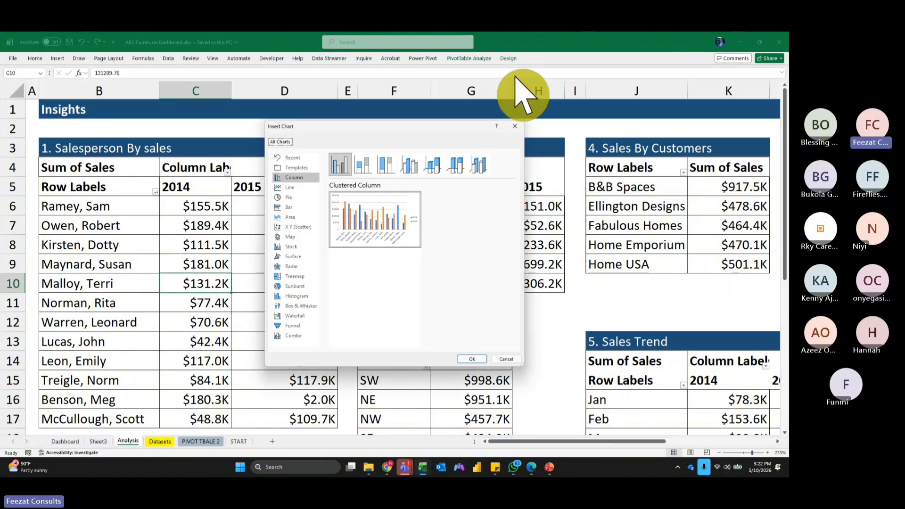
{"action": "mouse_move", "coordinate": [384, 217]}
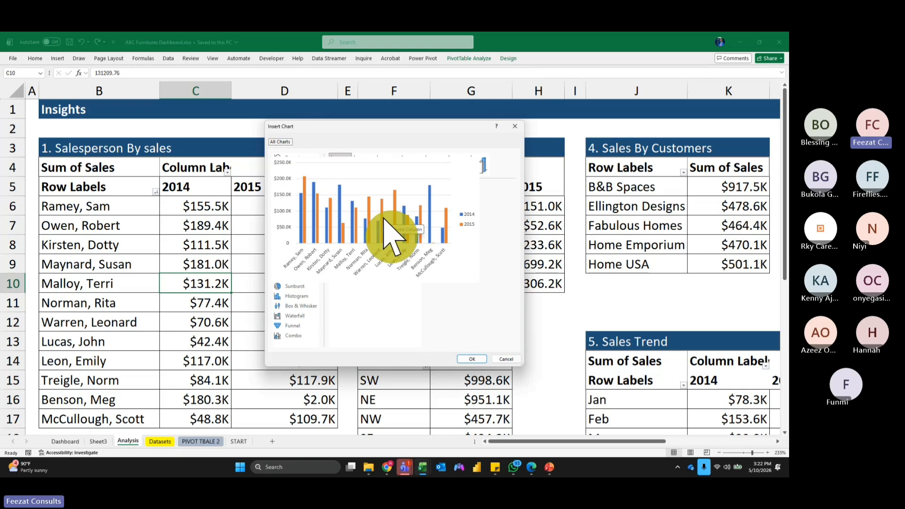
{"action": "left_click", "coordinate": [293, 209]}
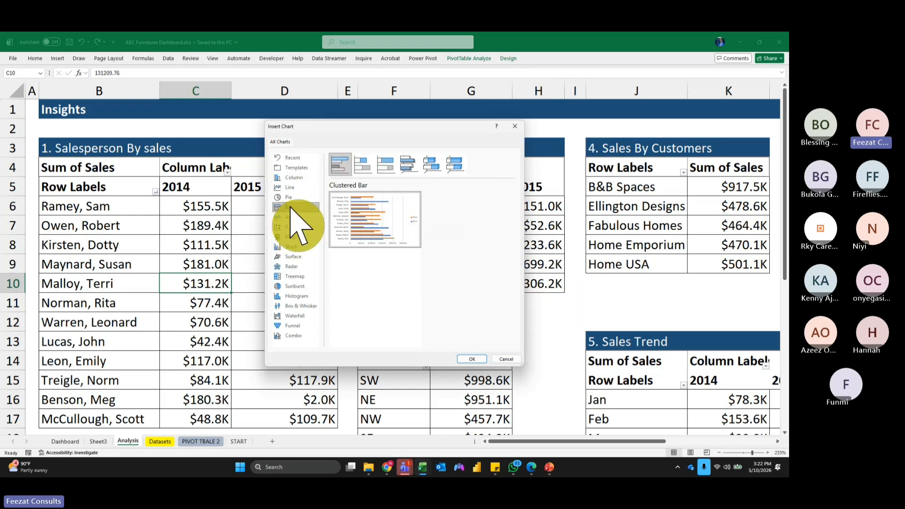
{"action": "left_click", "coordinate": [469, 360]}
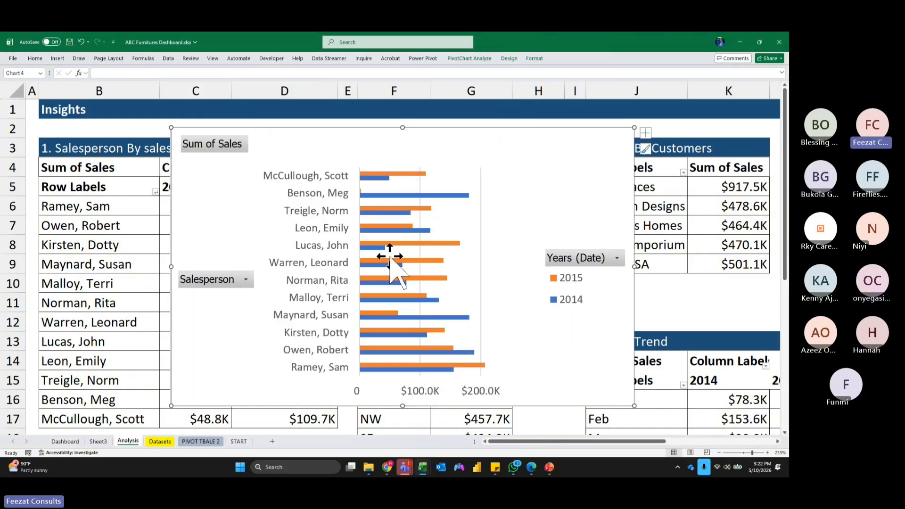
{"action": "left_click_drag", "start_coordinate": [411, 133], "coordinate": [570, 141]}
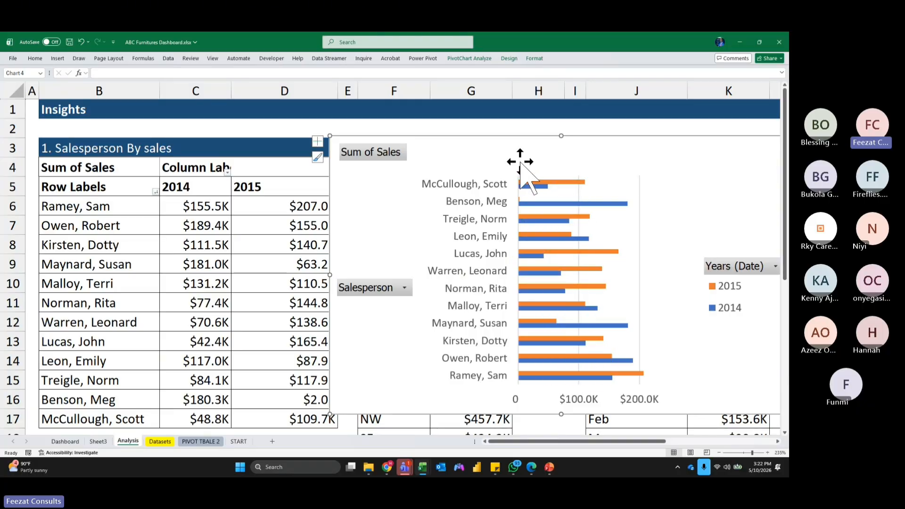
Set the chart's salesperson axis to show its categories in reverse order.
{"action": "left_click", "coordinate": [489, 185]}
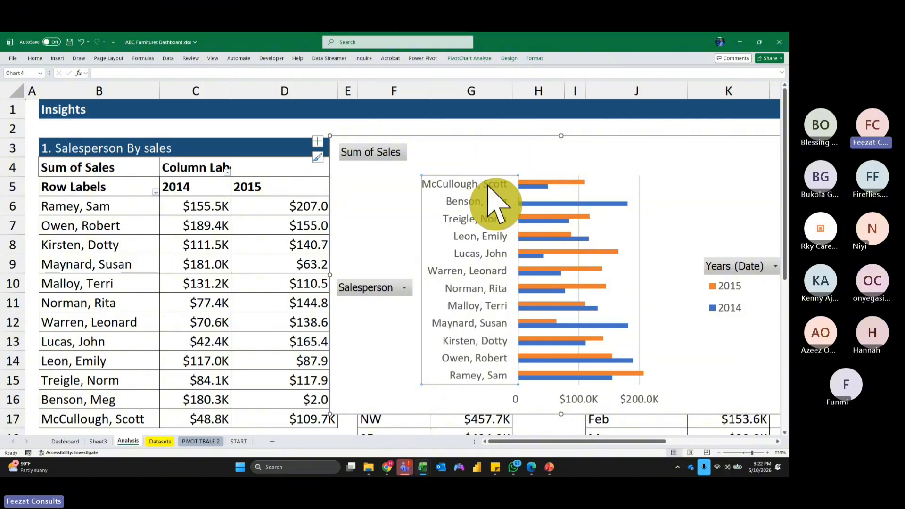
{"action": "left_click", "coordinate": [535, 58]}
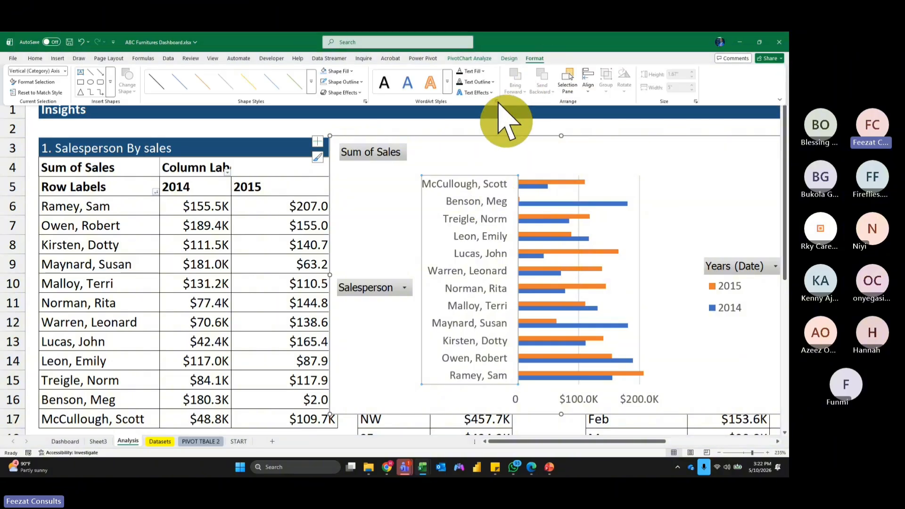
{"action": "left_click", "coordinate": [496, 102]}
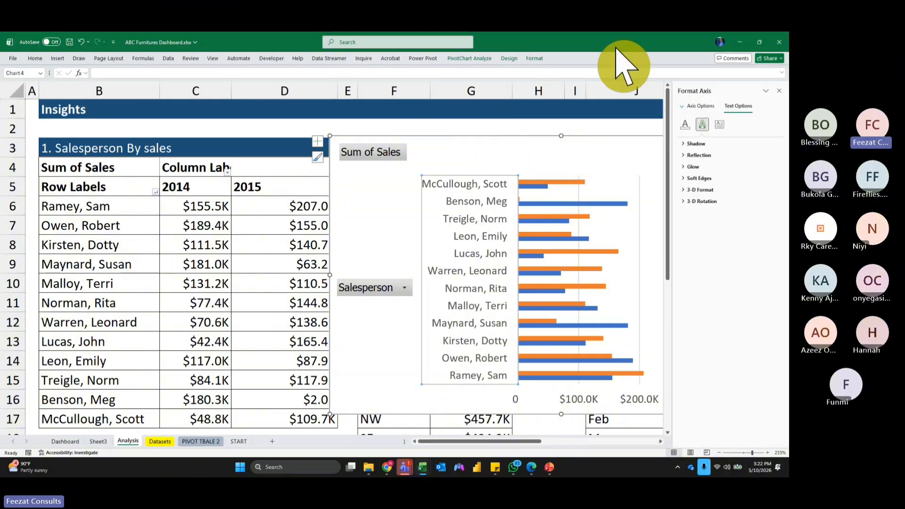
{"action": "left_click", "coordinate": [779, 90]}
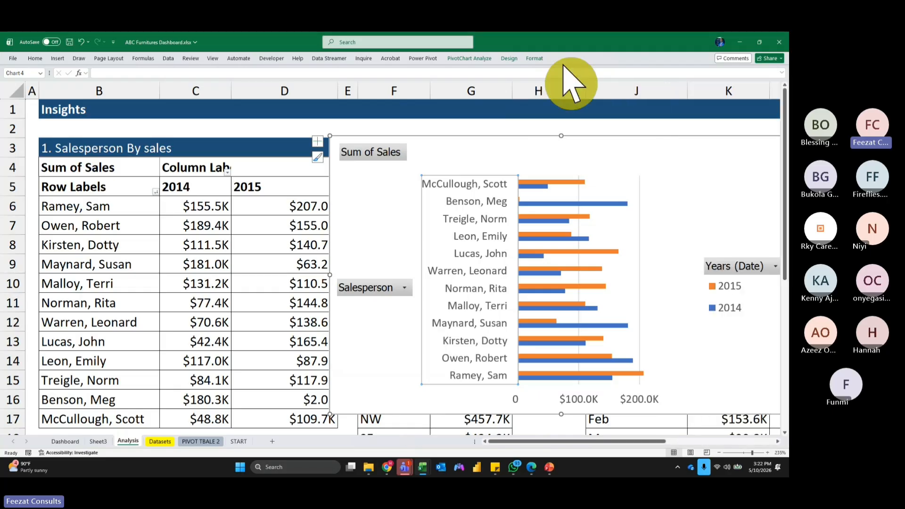
{"action": "left_click", "coordinate": [534, 58]}
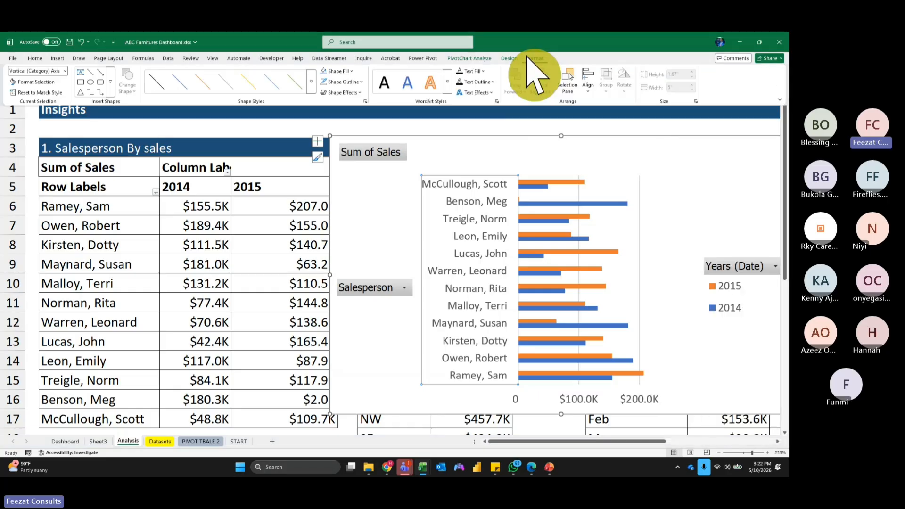
{"action": "left_click", "coordinate": [365, 102]}
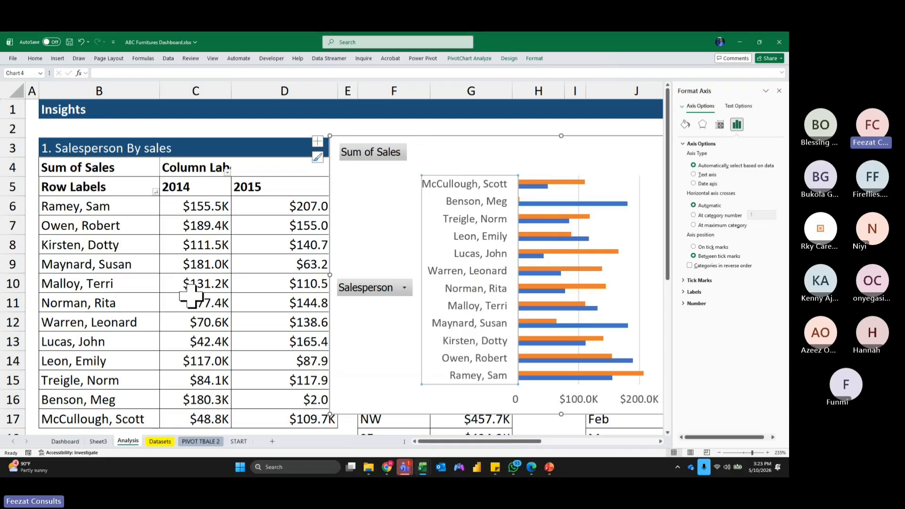
{"action": "left_click", "coordinate": [689, 266]}
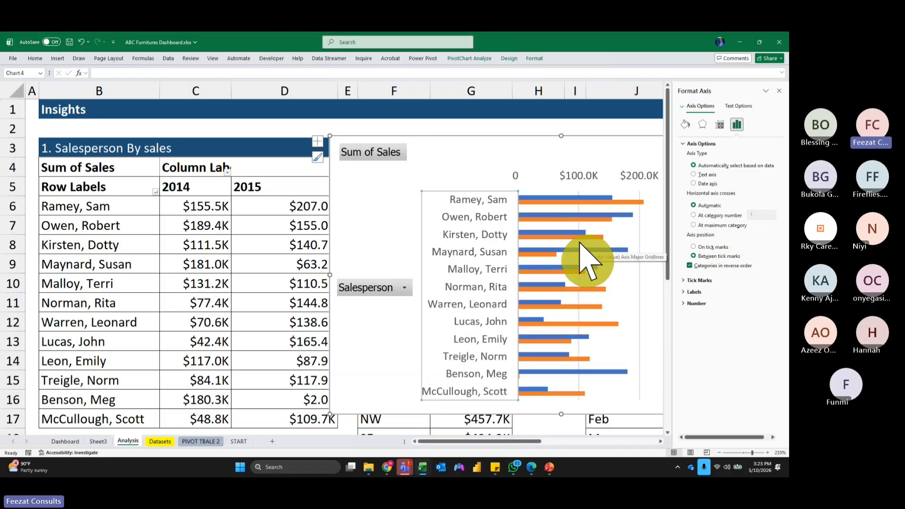
{"action": "left_click", "coordinate": [779, 90]}
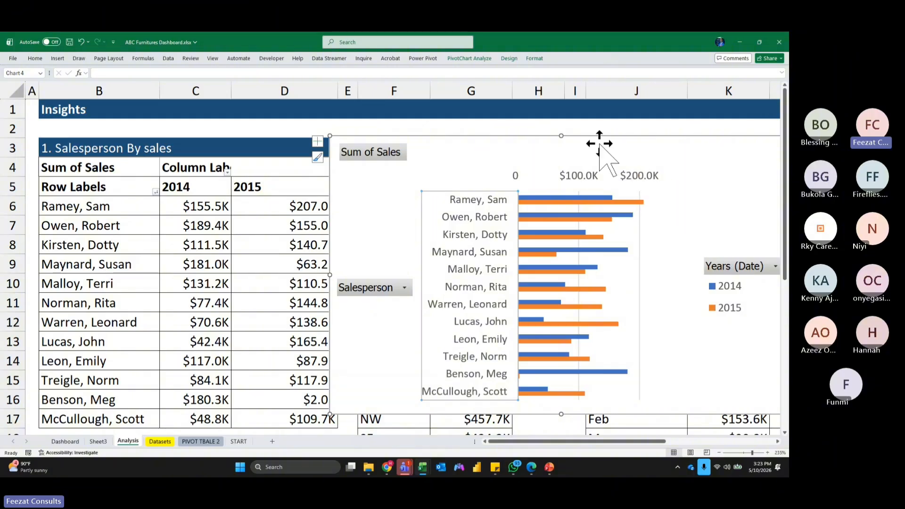
Hide all field buttons on the salesperson chart and delete its horizontal value axis.
{"action": "left_click_drag", "start_coordinate": [575, 138], "coordinate": [452, 115]}
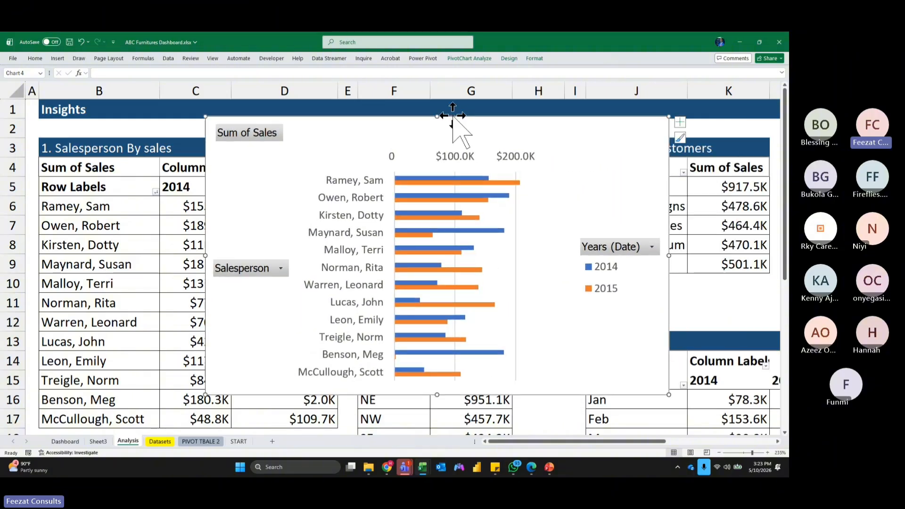
{"action": "right_click", "coordinate": [255, 135]}
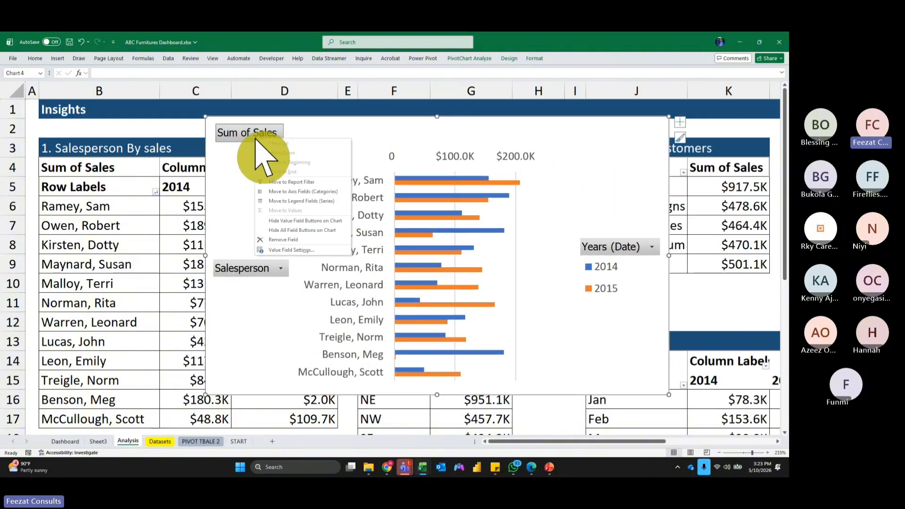
{"action": "left_click", "coordinate": [298, 231]}
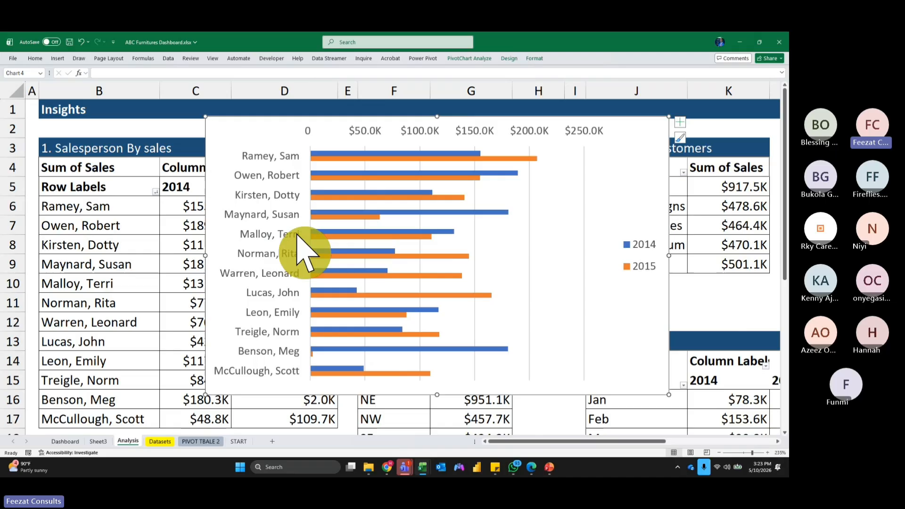
{"action": "left_click", "coordinate": [362, 131]}
{"action": "key", "text": "Delete"}
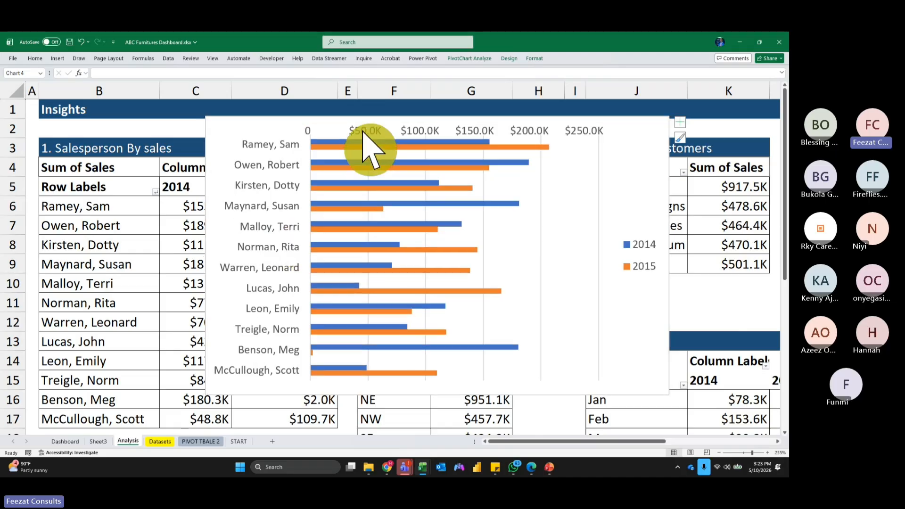
{"action": "left_click", "coordinate": [647, 256]}
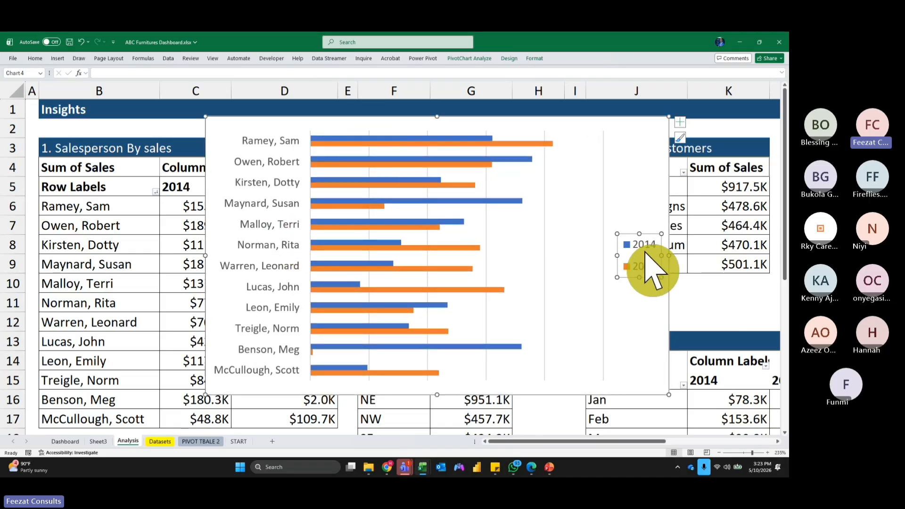
{"action": "key", "text": "Delete"}
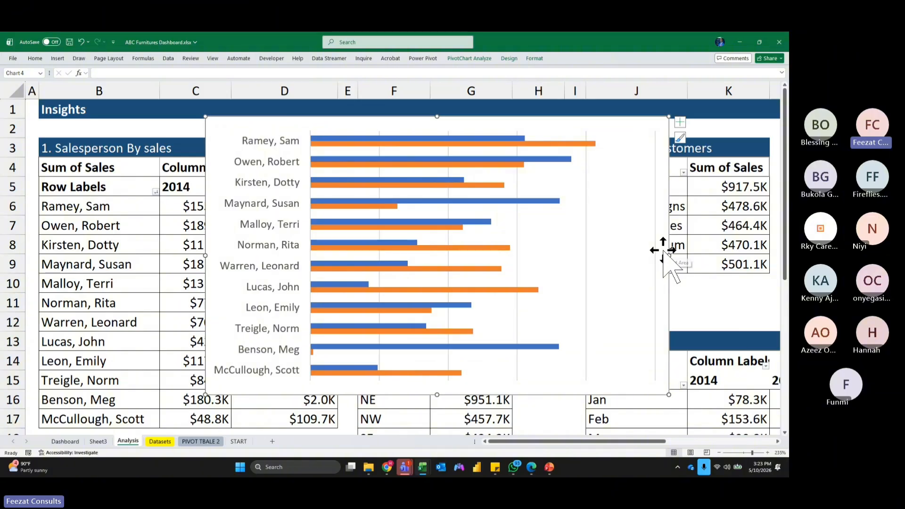
{"action": "key", "text": "ctrl+z"}
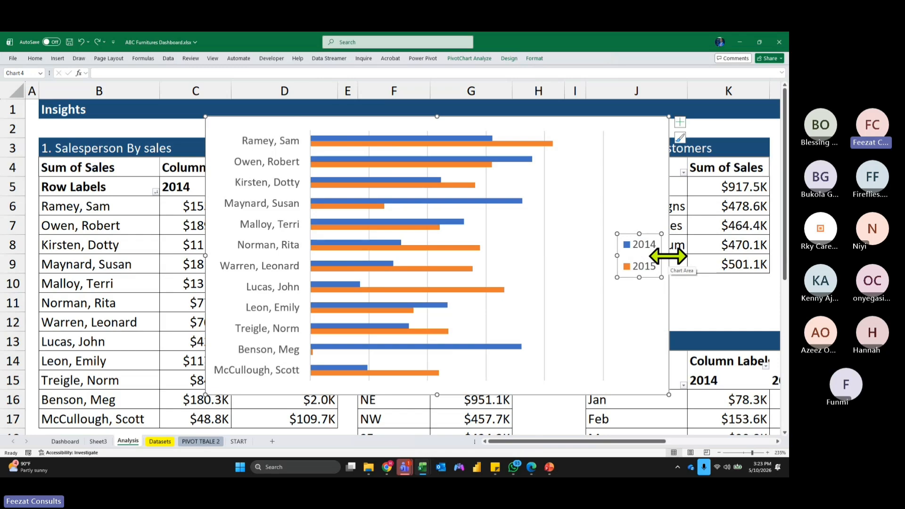
Delete the chart's vertical gridlines and set the chart area to No Fill.
{"action": "left_click", "coordinate": [546, 171]}
{"action": "key", "text": "Delete"}
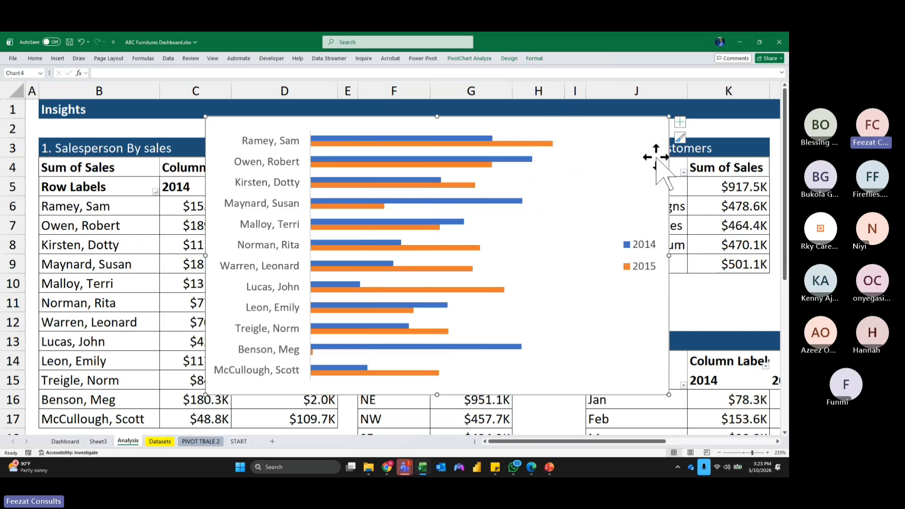
{"action": "left_click", "coordinate": [534, 58]}
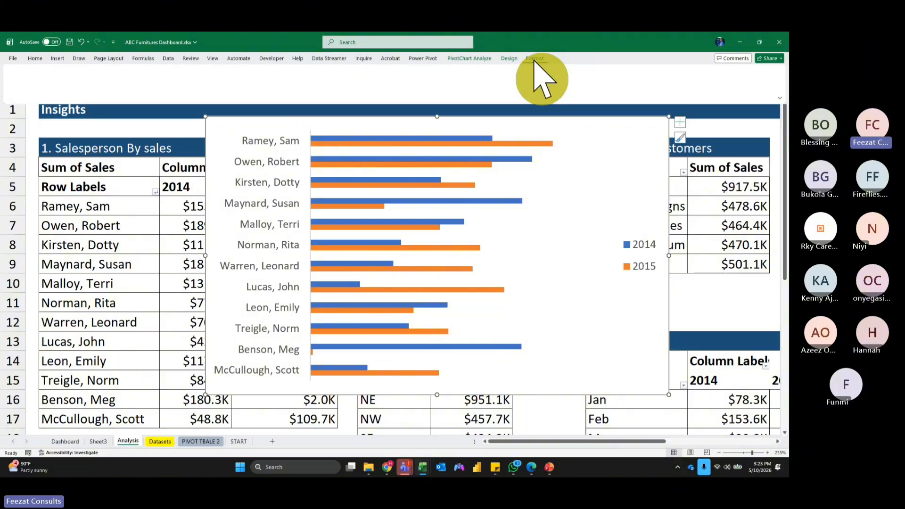
{"action": "left_click", "coordinate": [351, 71]}
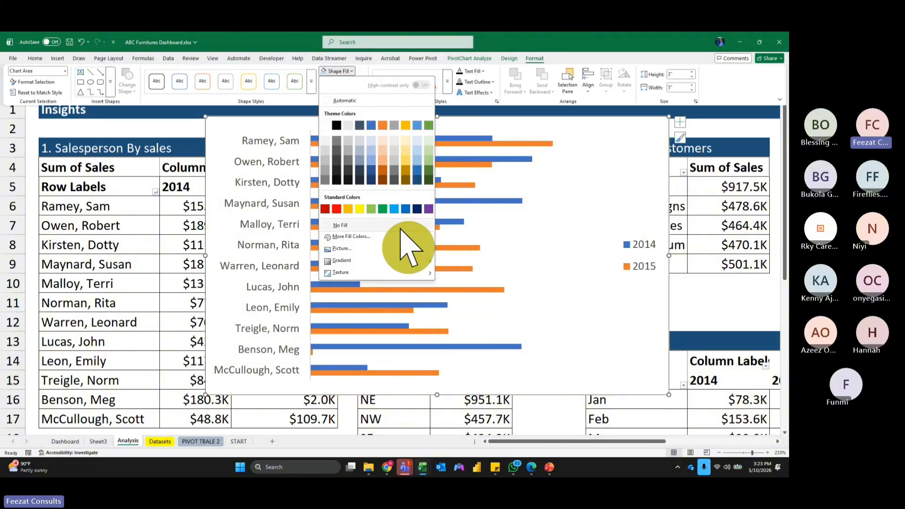
{"action": "left_click", "coordinate": [369, 226]}
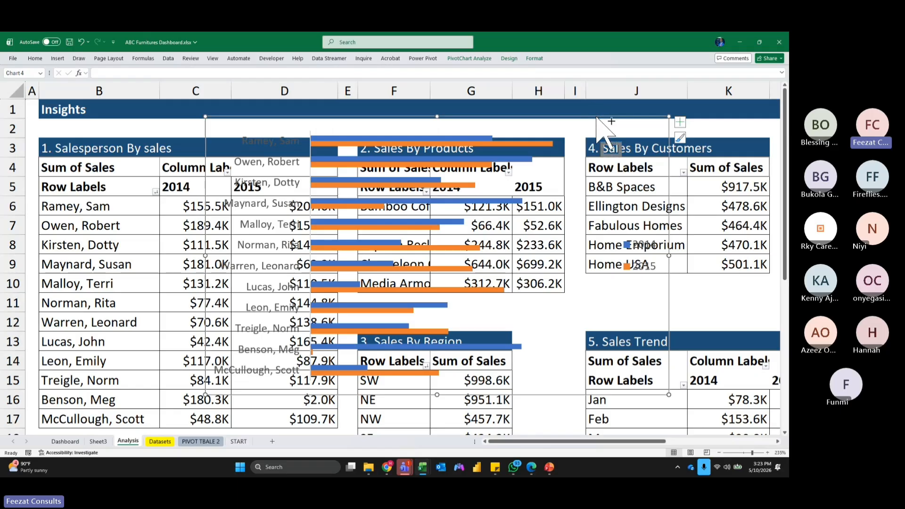
Cut the salesperson chart from the Analysis sheet, paste it on the Dashboard sheet and place it over the tall white panel.
{"action": "key", "text": "Delete"}
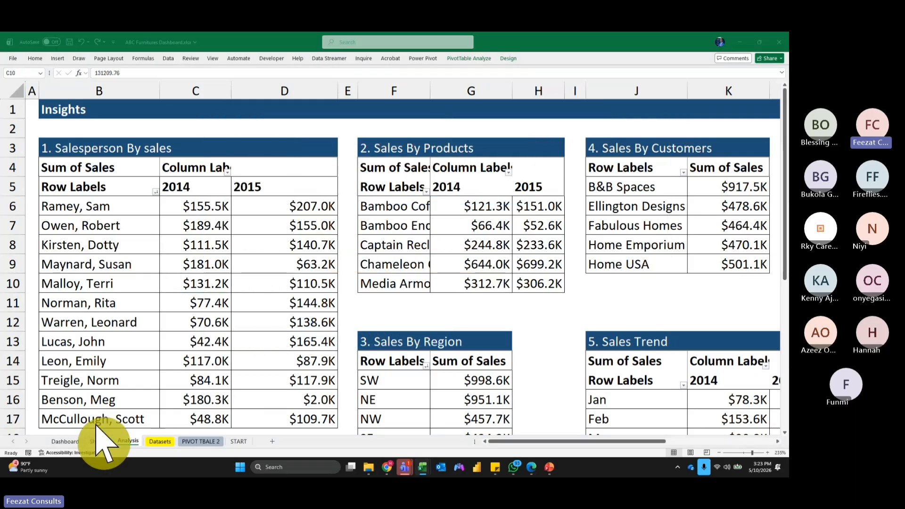
{"action": "left_click", "coordinate": [66, 441]}
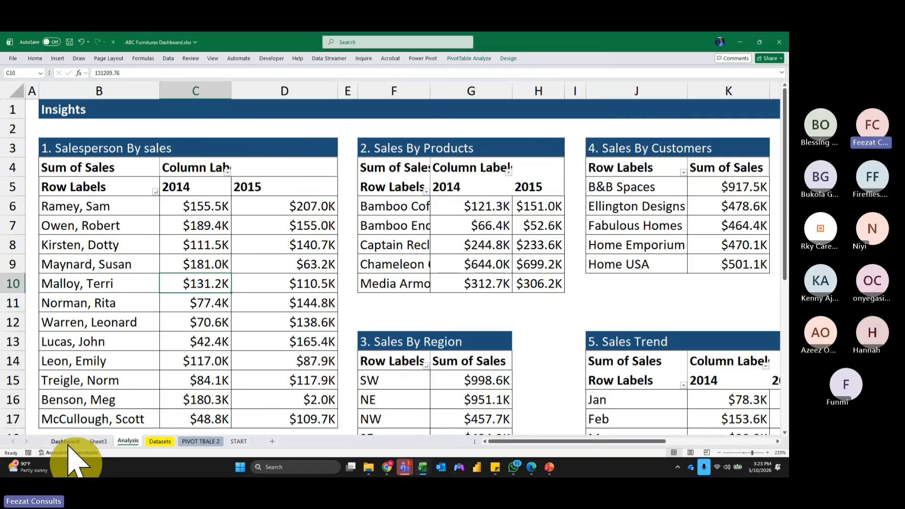
{"action": "key", "text": "ctrl+v"}
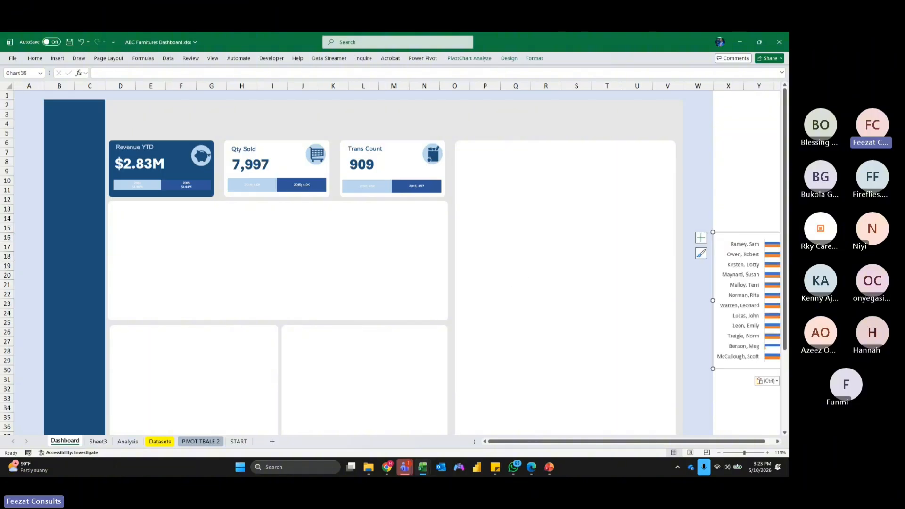
{"action": "left_click_drag", "start_coordinate": [763, 228], "coordinate": [509, 237]}
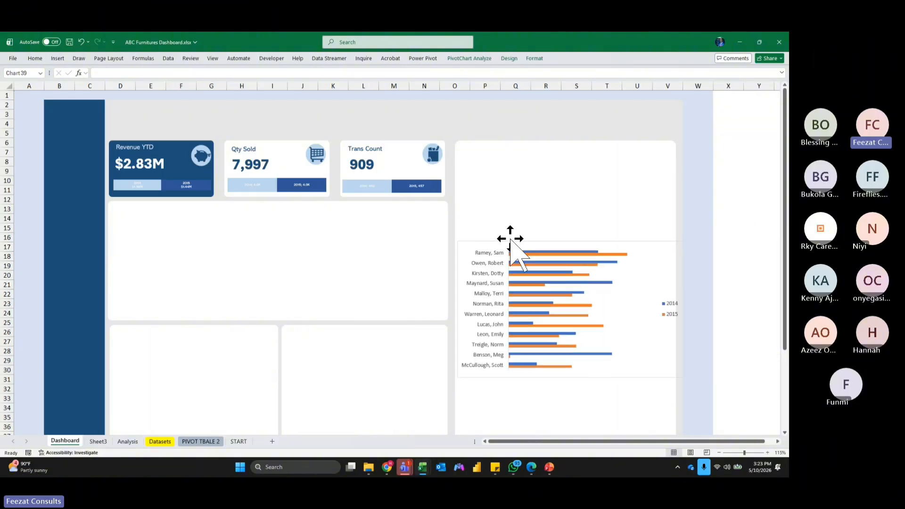
Resize the salesperson chart to the tall white panel's width, extending from row 18 down to the panel's bottom edge.
{"action": "scroll", "coordinate": [679, 189], "scroll_direction": "down", "scroll_amount": 3}
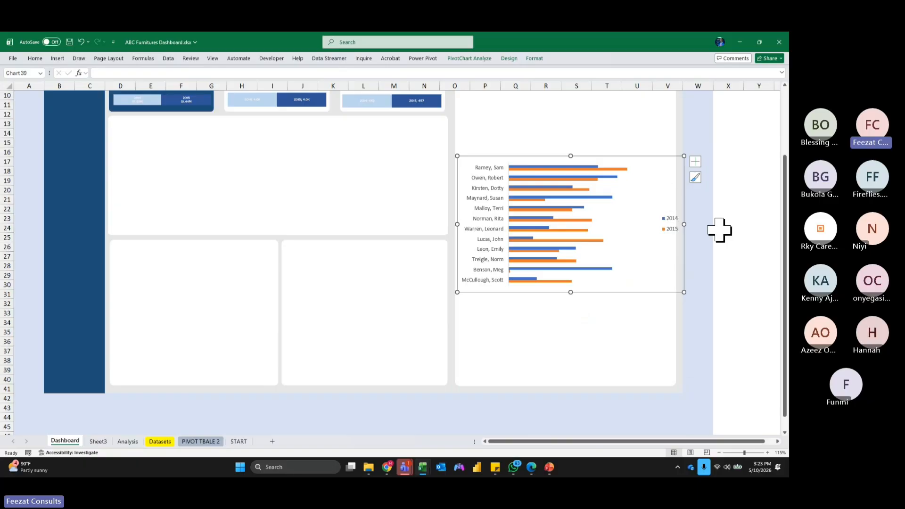
{"action": "left_click_drag", "start_coordinate": [684, 225], "coordinate": [659, 224]}
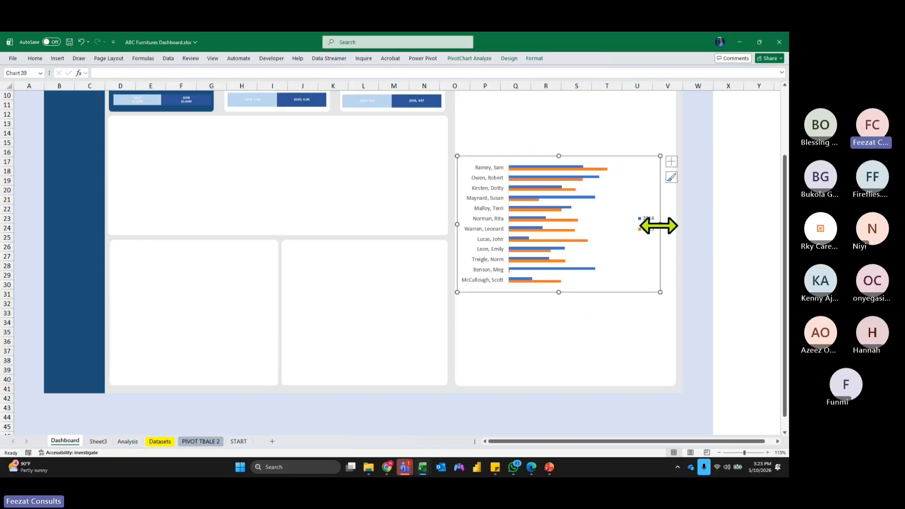
{"action": "left_click_drag", "start_coordinate": [560, 292], "coordinate": [560, 383]}
{"action": "scroll", "coordinate": [736, 326], "scroll_direction": "up", "scroll_amount": 2}
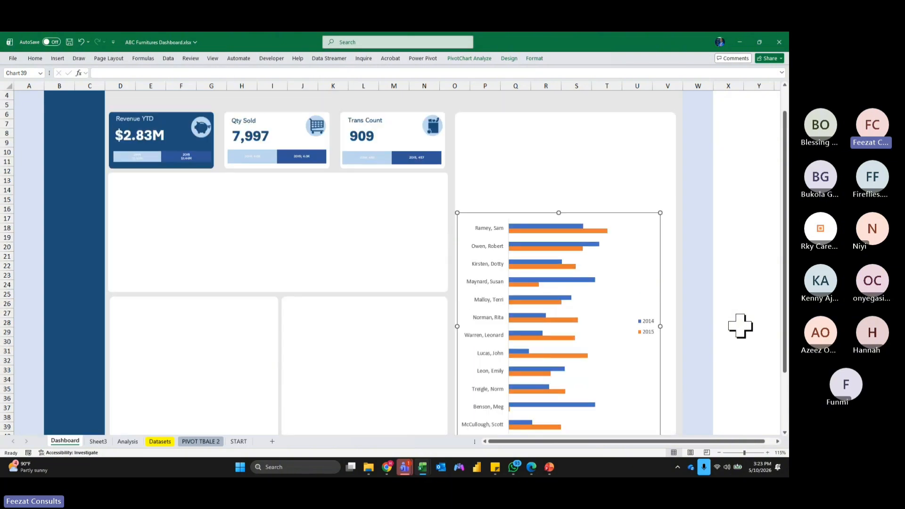
{"action": "left_click_drag", "start_coordinate": [659, 325], "coordinate": [674, 325]}
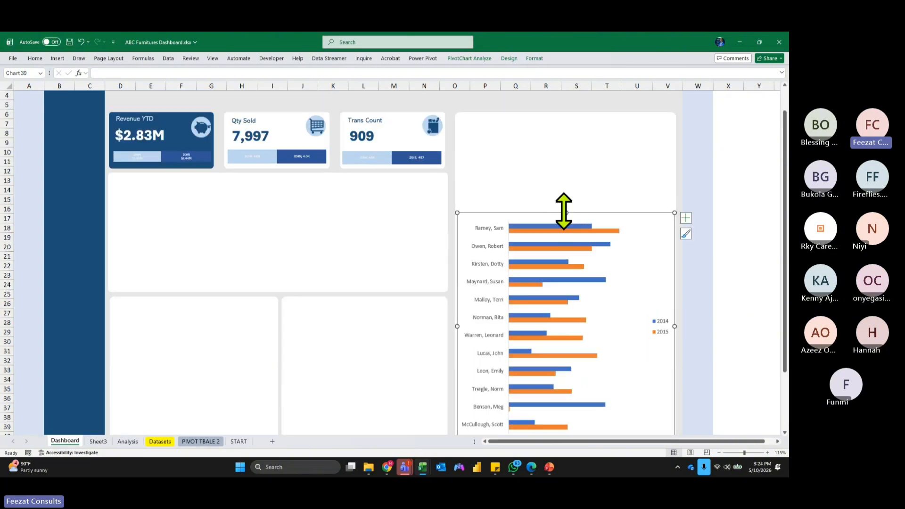
{"action": "left_click_drag", "start_coordinate": [564, 213], "coordinate": [564, 224]}
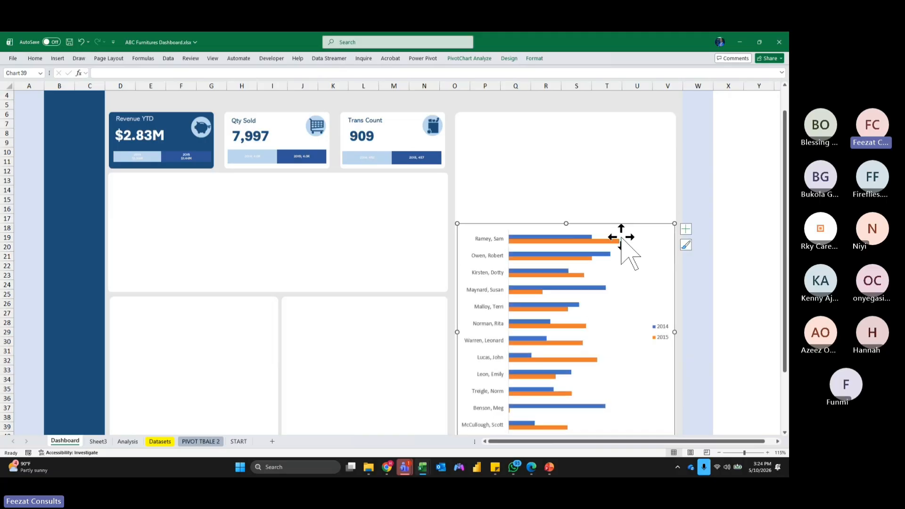
Set the salesperson chart's shape outline to No Outline so it blends into the tall white panel.
{"action": "left_click_drag", "start_coordinate": [728, 304], "coordinate": [750, 304]}
{"action": "scroll", "coordinate": [742, 311], "scroll_direction": "down", "scroll_amount": 2}
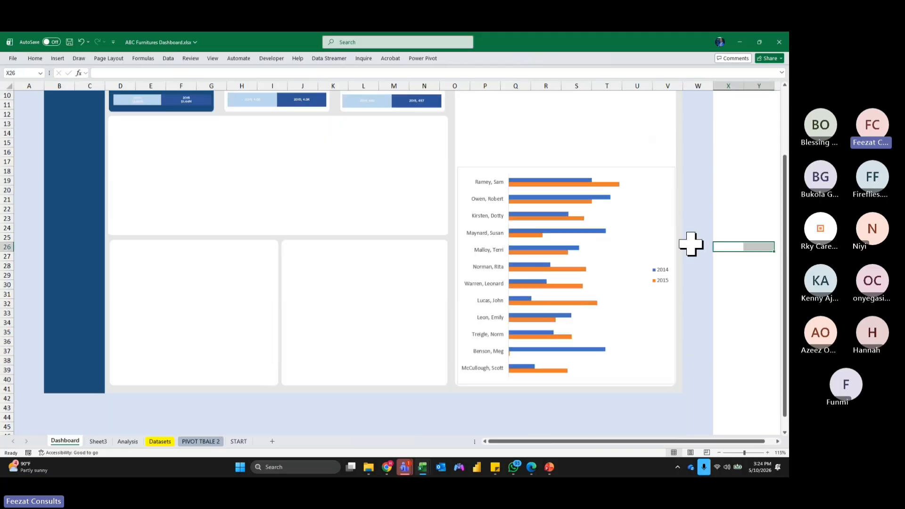
{"action": "left_click", "coordinate": [587, 168]}
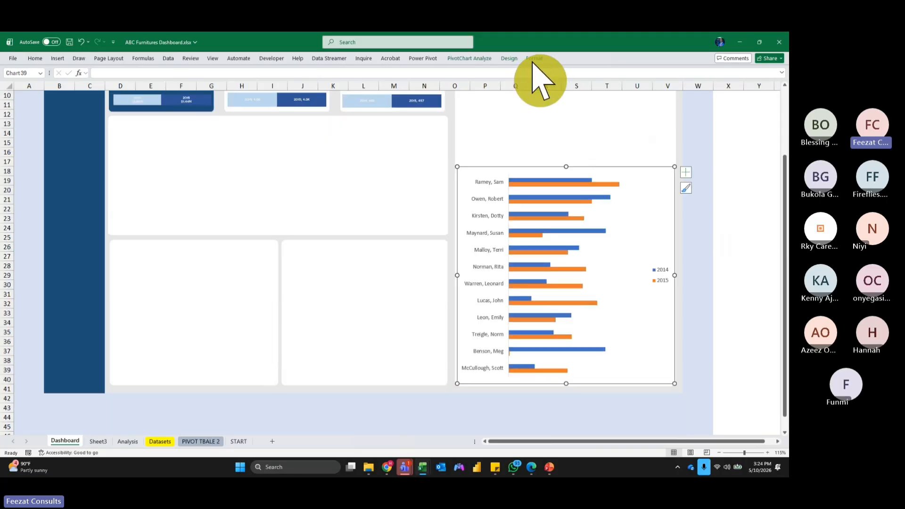
{"action": "left_click", "coordinate": [532, 59]}
{"action": "left_click", "coordinate": [355, 82]}
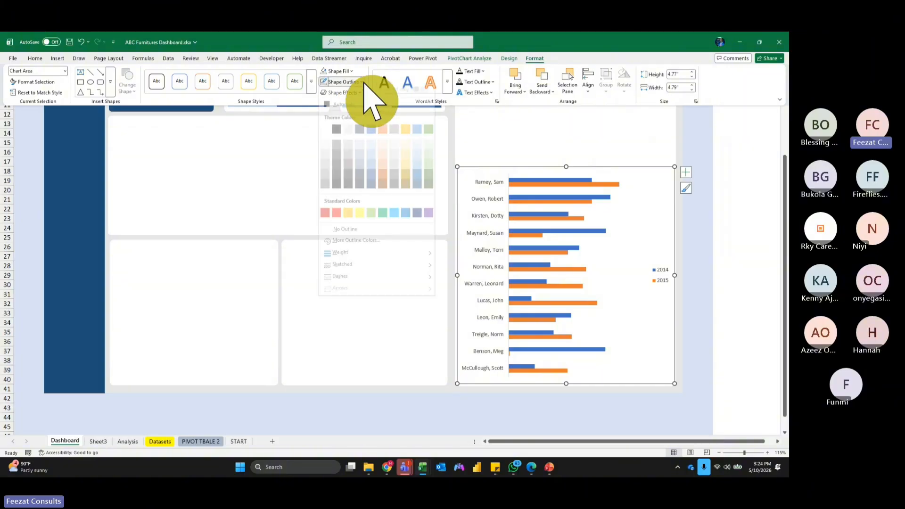
{"action": "left_click", "coordinate": [699, 279]}
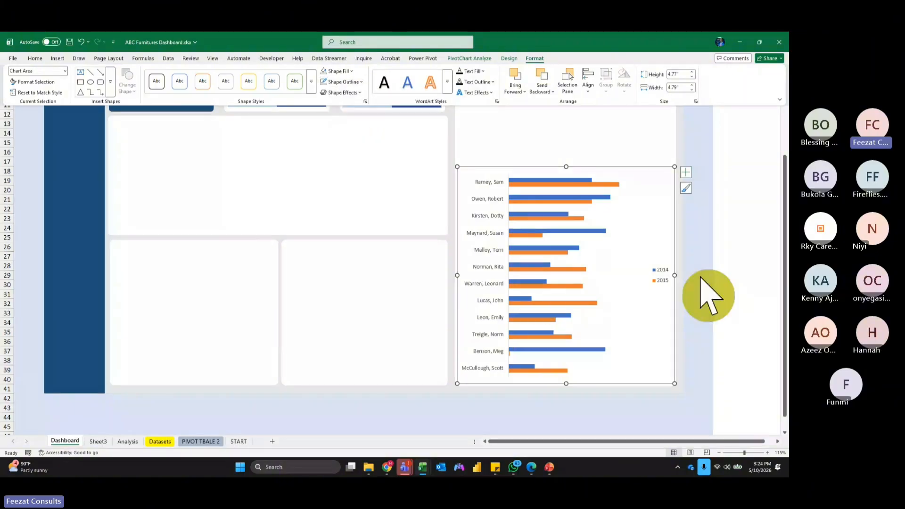
{"action": "left_click", "coordinate": [727, 283]}
{"action": "scroll", "coordinate": [734, 283], "scroll_direction": "up", "scroll_amount": 1}
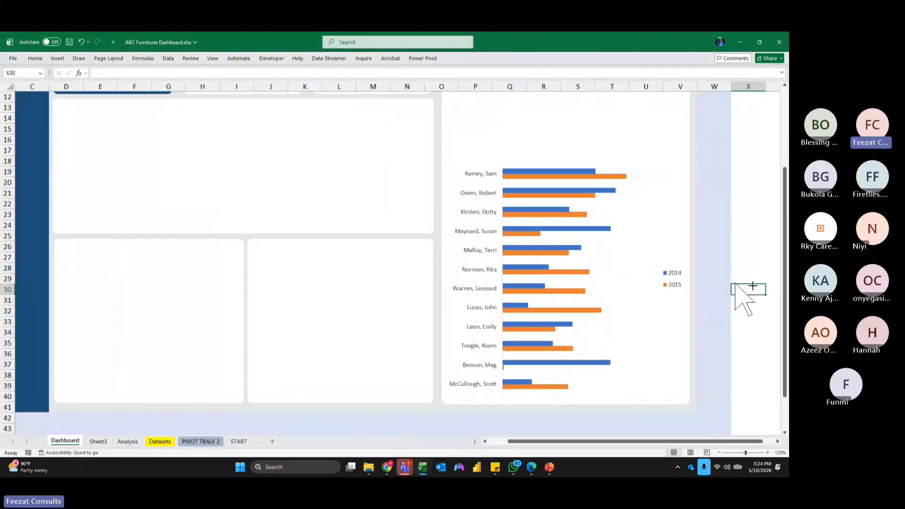
{"action": "scroll", "coordinate": [742, 285], "scroll_direction": "up", "scroll_amount": 3}
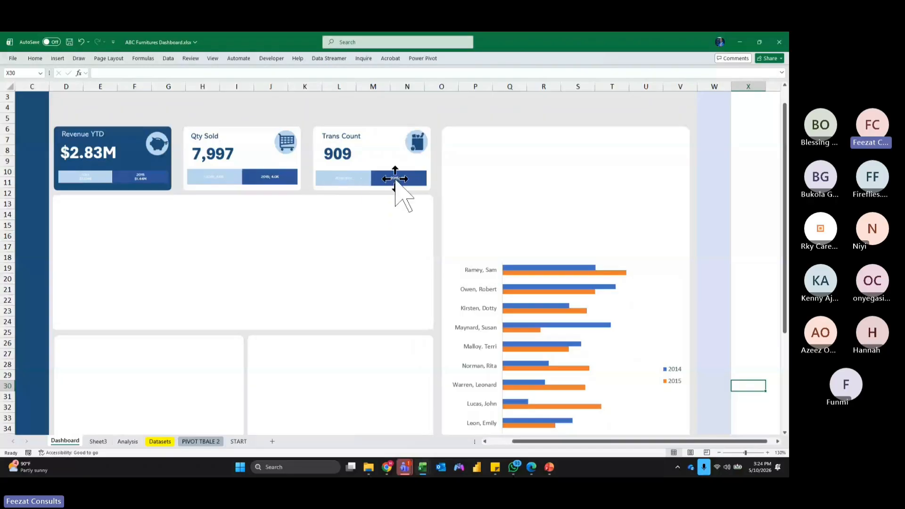
Fill the 2015 bars in the salesperson bar chart with dark blue.
{"action": "left_click", "coordinate": [355, 189]}
{"action": "scroll", "coordinate": [754, 273], "scroll_direction": "up", "scroll_amount": 1}
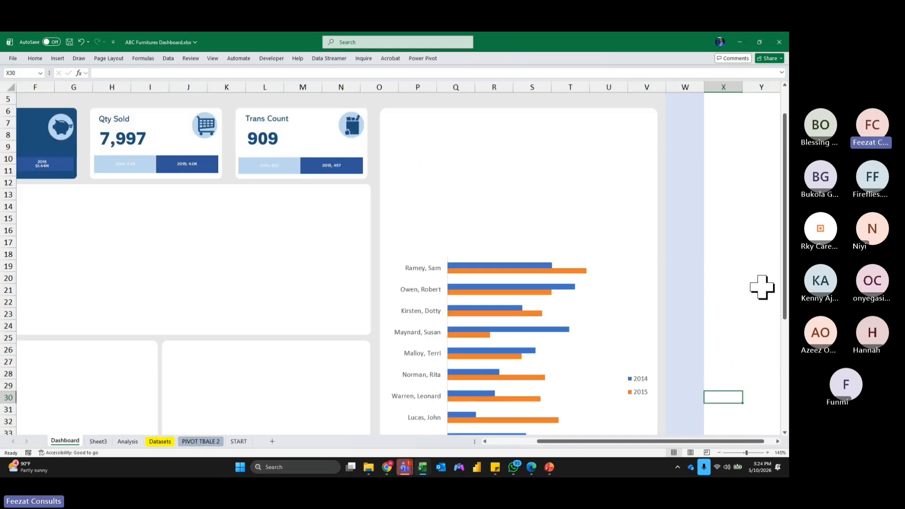
{"action": "left_click", "coordinate": [547, 291]}
{"action": "left_click", "coordinate": [527, 58]}
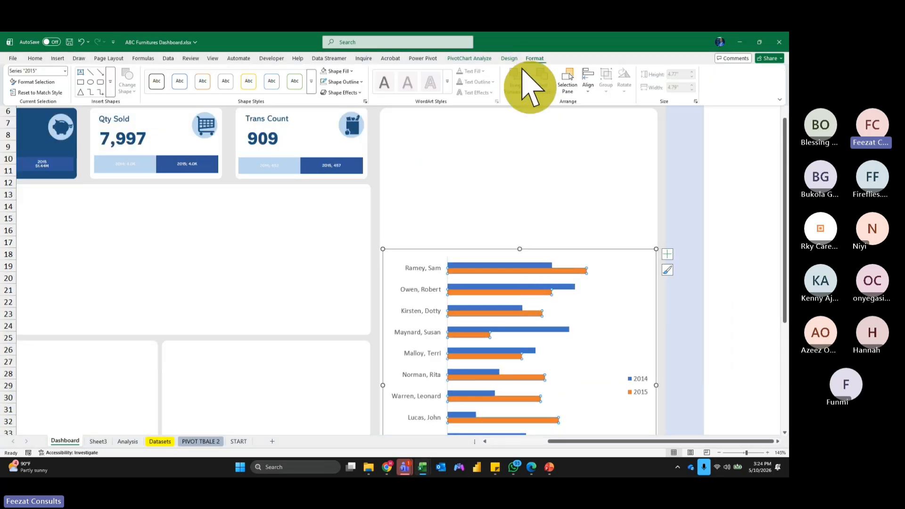
{"action": "left_click", "coordinate": [353, 71]}
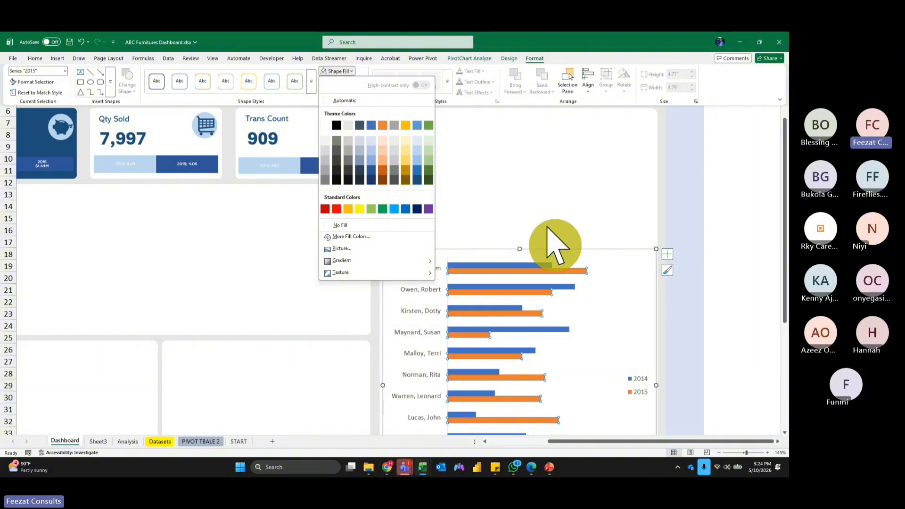
{"action": "left_click", "coordinate": [372, 170]}
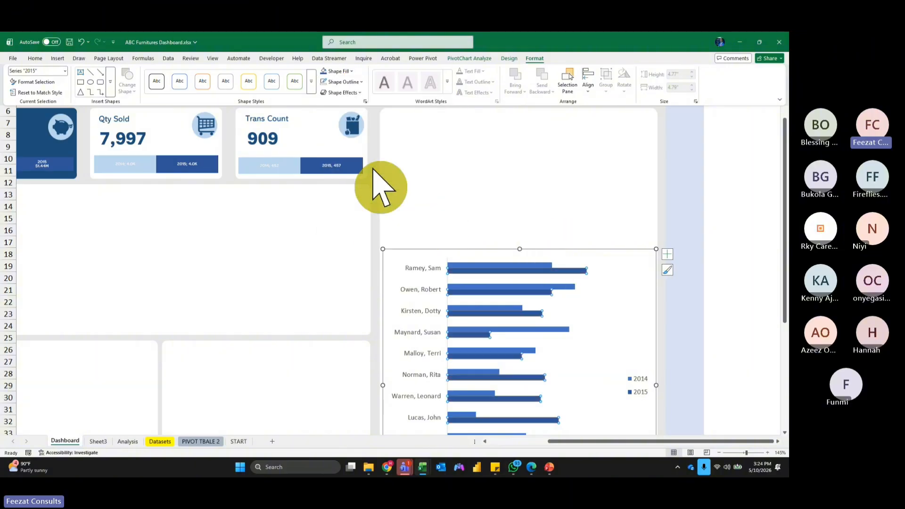
Fill the 2014 bars in the salesperson chart with light blue.
{"action": "left_click", "coordinate": [501, 271]}
{"action": "left_click", "coordinate": [501, 266]}
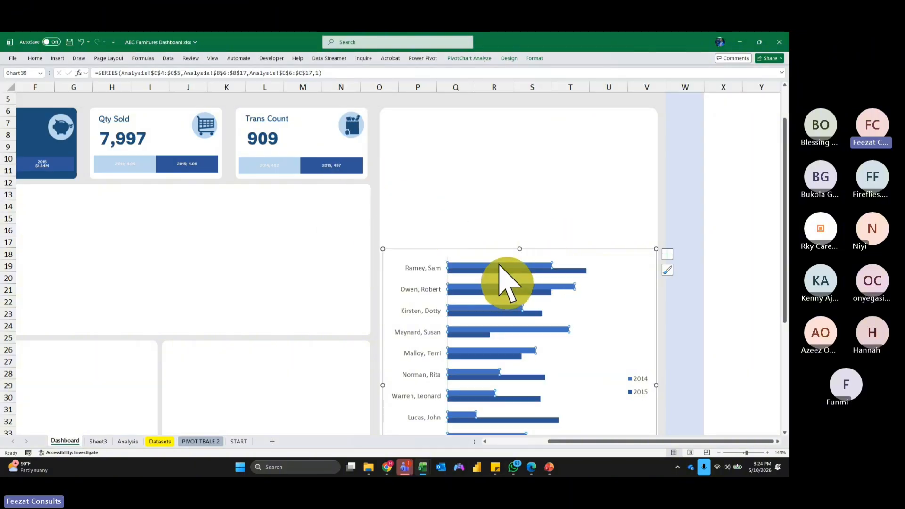
{"action": "left_click", "coordinate": [534, 59]}
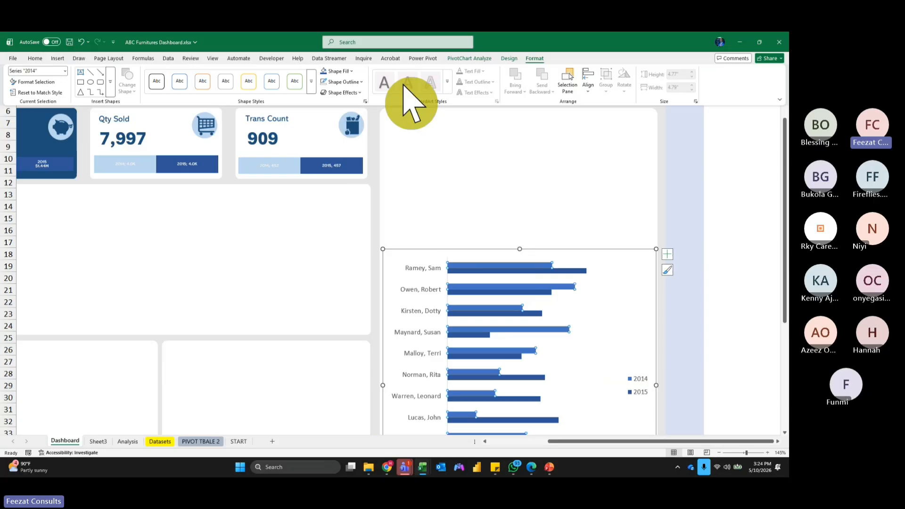
{"action": "left_click", "coordinate": [344, 71]}
{"action": "left_click", "coordinate": [417, 152]}
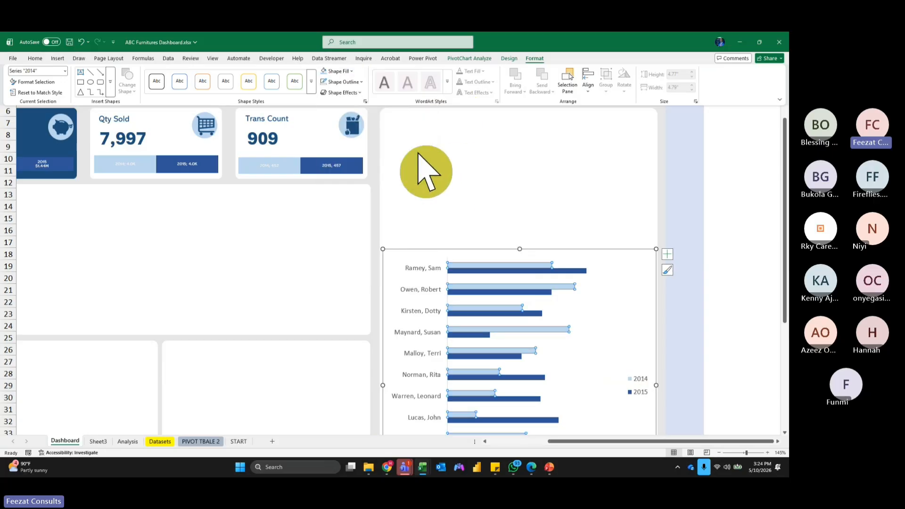
{"action": "left_click", "coordinate": [738, 281]}
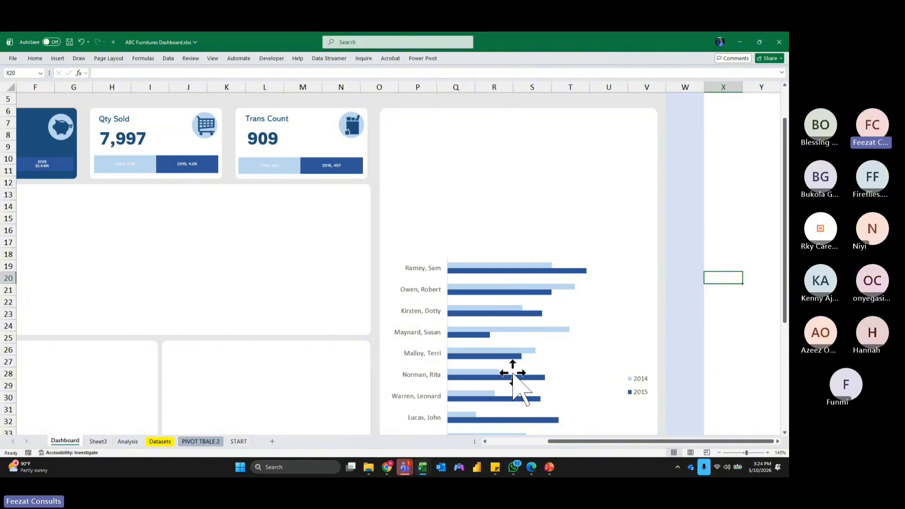
Set the salesperson chart's bar gap width to 52% and its series overlap to 22%.
{"action": "left_click", "coordinate": [541, 272]}
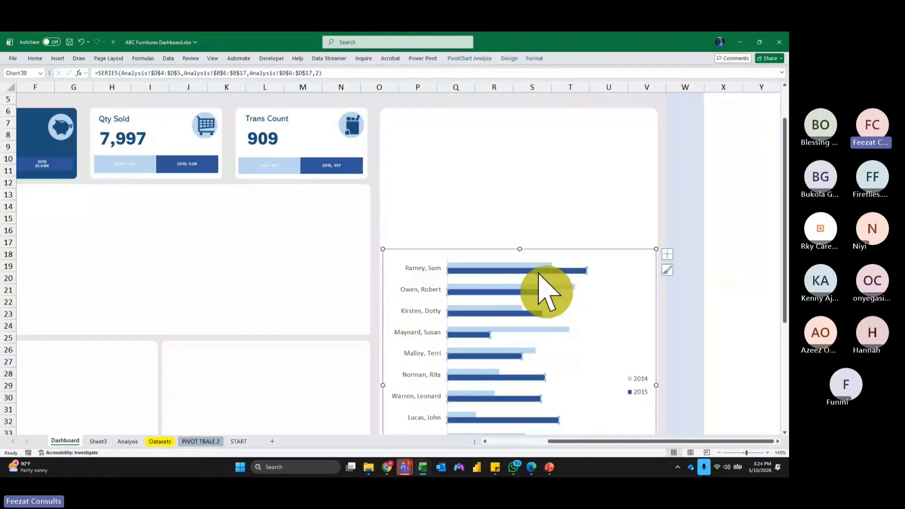
{"action": "left_click", "coordinate": [535, 58]}
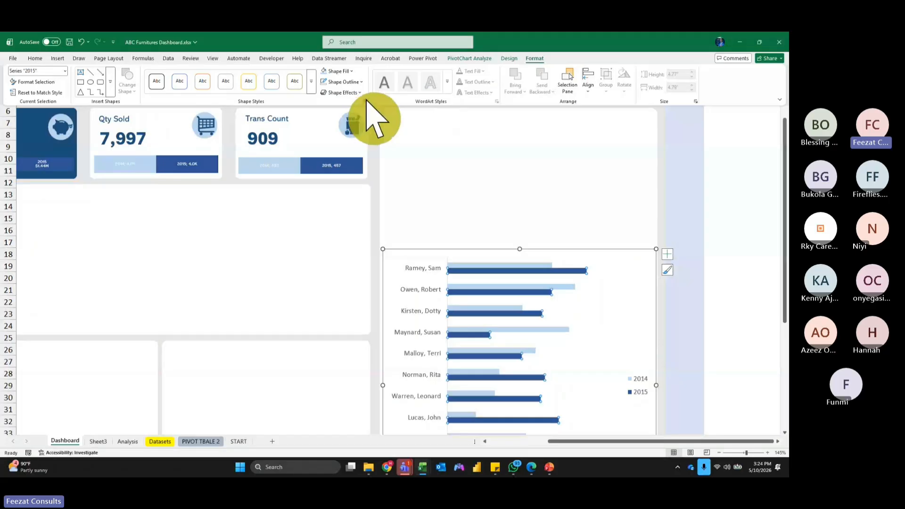
{"action": "key", "text": "ctrl+1"}
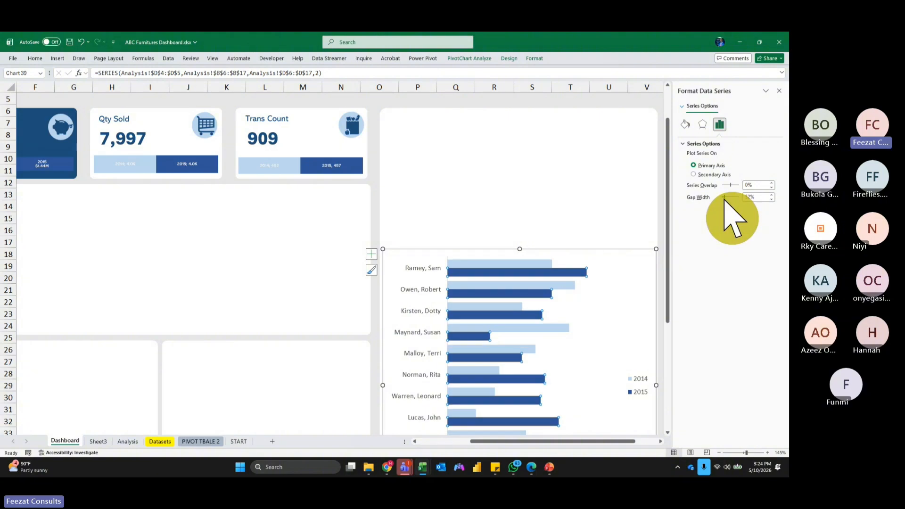
{"action": "left_click", "coordinate": [538, 262]}
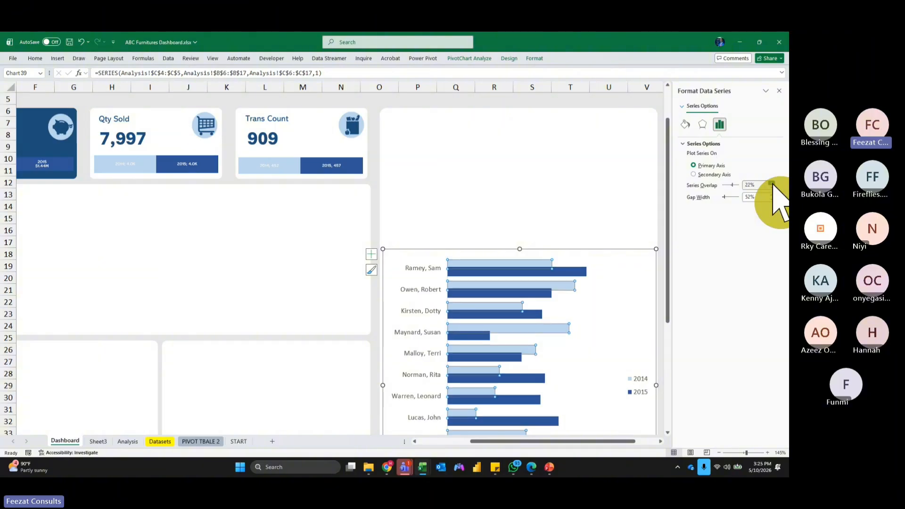
{"action": "left_click", "coordinate": [613, 186]}
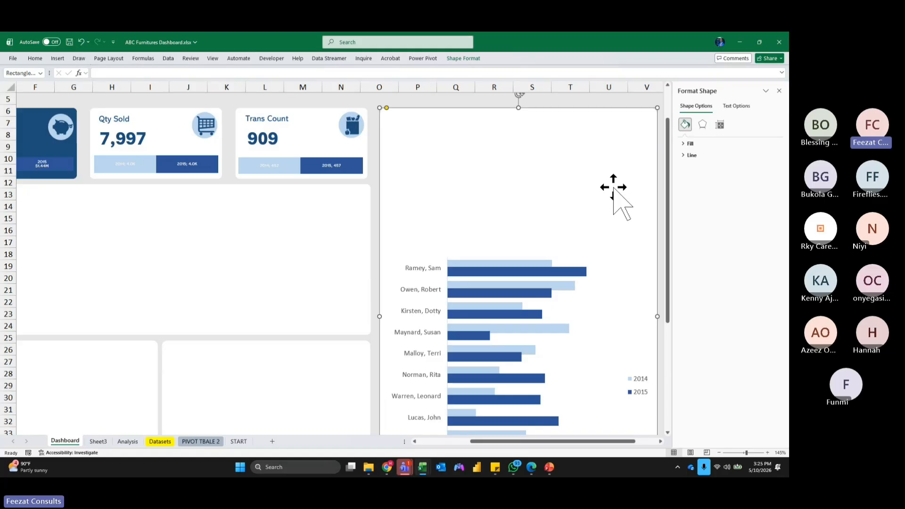
{"action": "key", "text": "ctrl+z"}
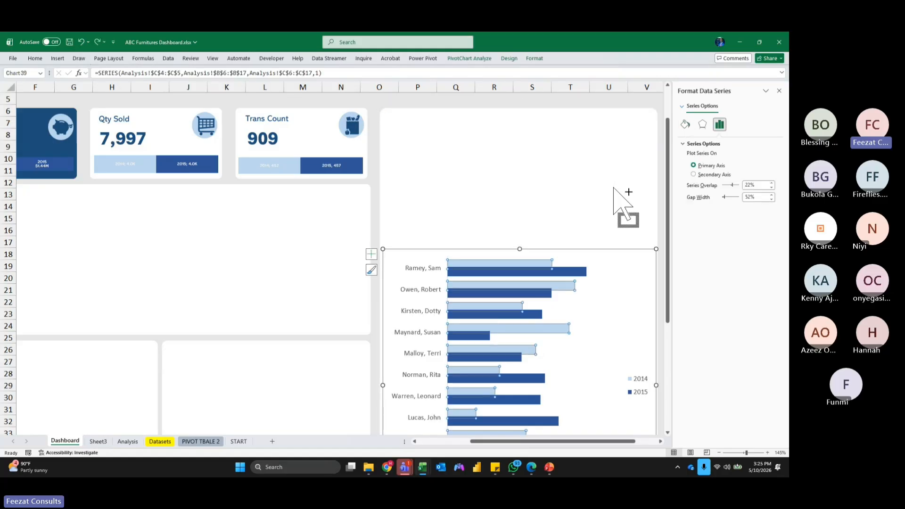
{"action": "left_click", "coordinate": [779, 90]}
{"action": "left_click", "coordinate": [738, 195]}
Increase the series overlap of the salesperson chart's bars to 29%.
{"action": "left_click", "coordinate": [580, 282]}
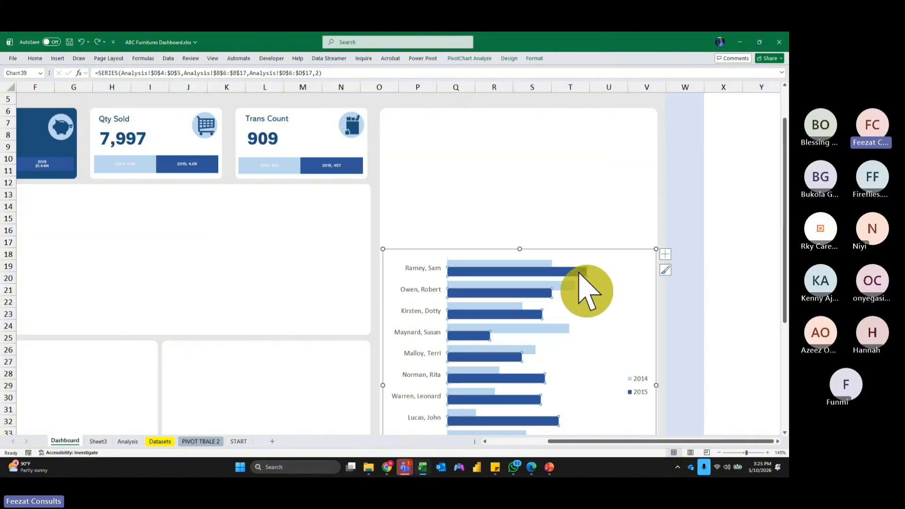
{"action": "left_click", "coordinate": [527, 264]}
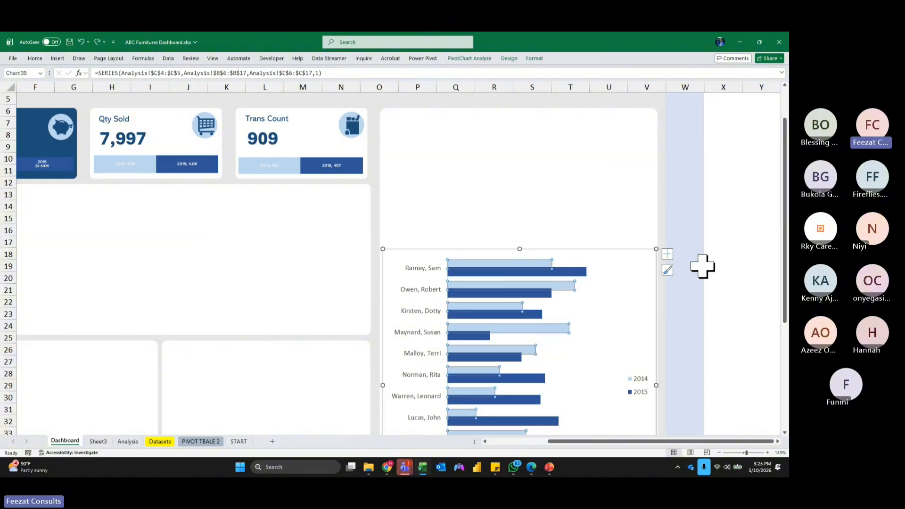
{"action": "left_click", "coordinate": [534, 58]}
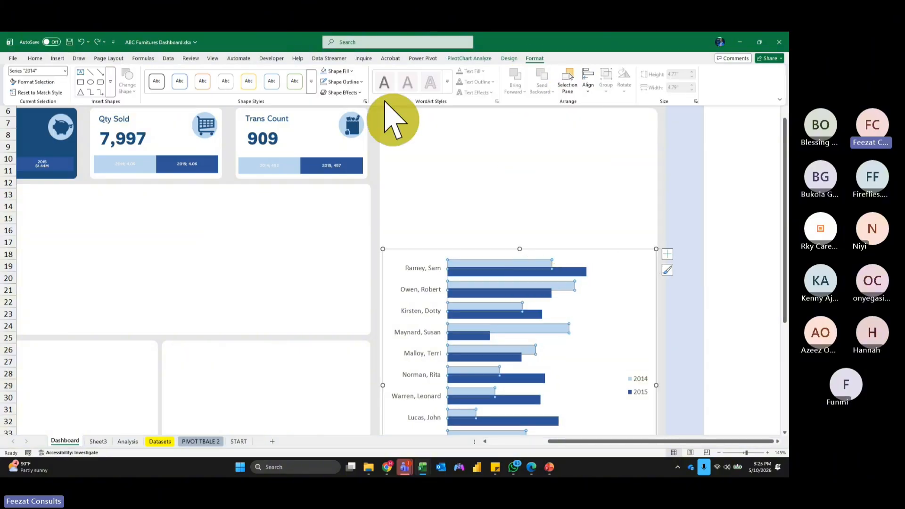
{"action": "key", "text": "ctrl+1"}
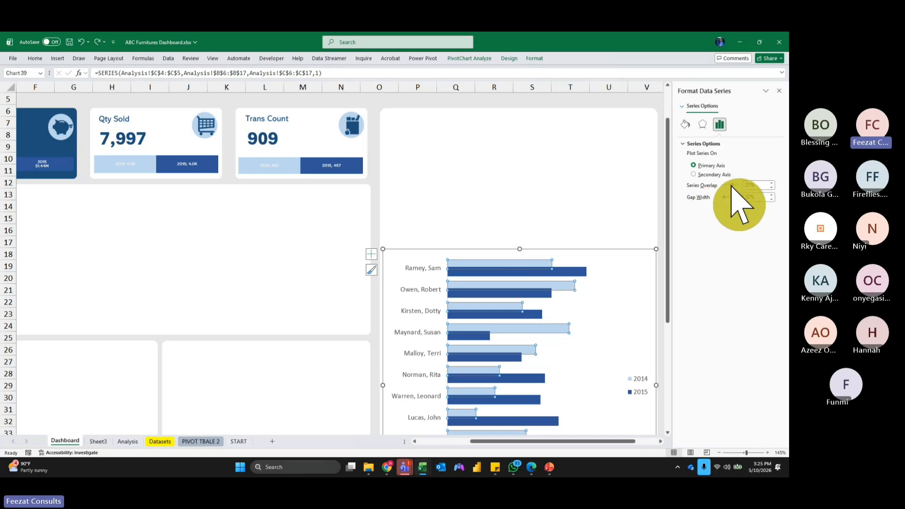
{"action": "left_click_drag", "start_coordinate": [732, 185], "coordinate": [730, 184]}
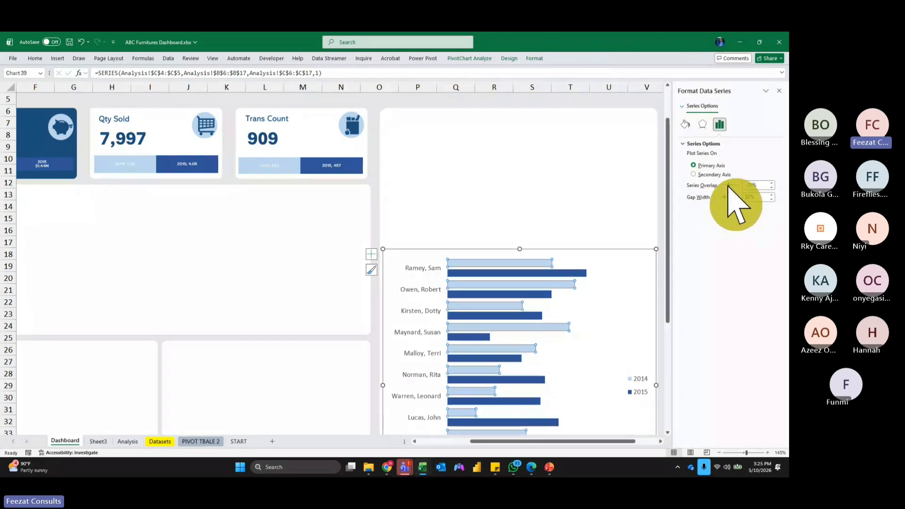
{"action": "left_click_drag", "start_coordinate": [728, 184], "coordinate": [731, 186]}
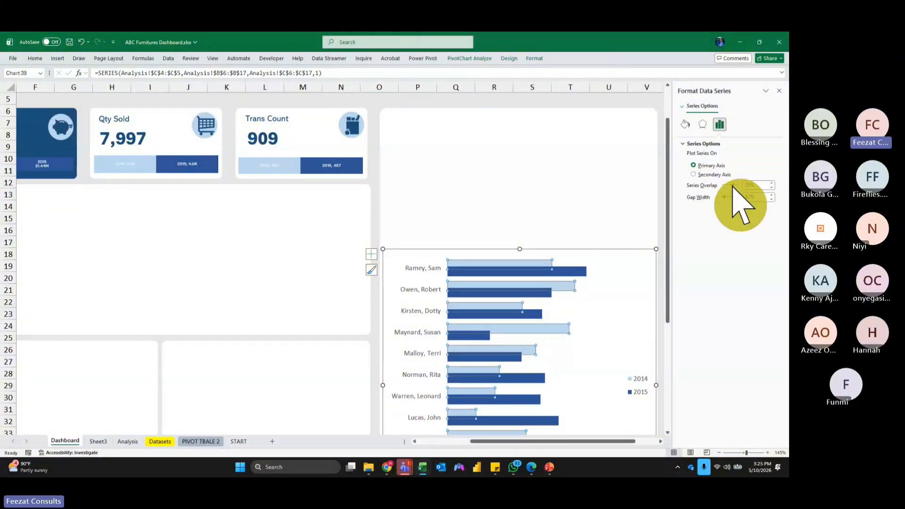
Try a solid light gray border around the 2014 bars.
{"action": "left_click", "coordinate": [684, 124]}
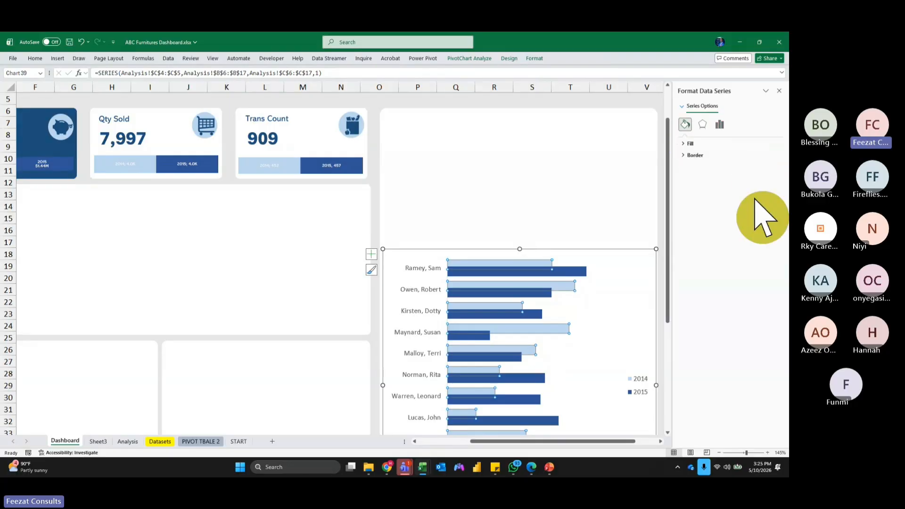
{"action": "left_click", "coordinate": [694, 155]}
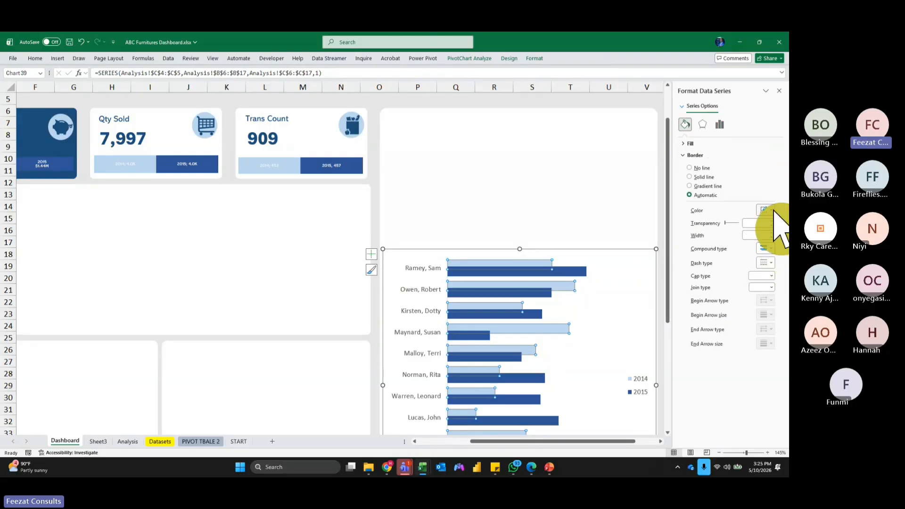
{"action": "left_click", "coordinate": [771, 210]}
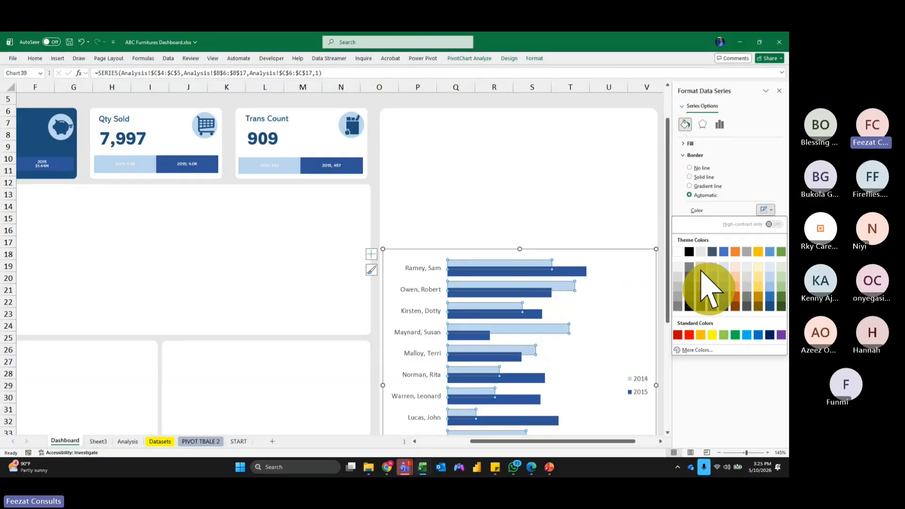
{"action": "left_click", "coordinate": [701, 272]}
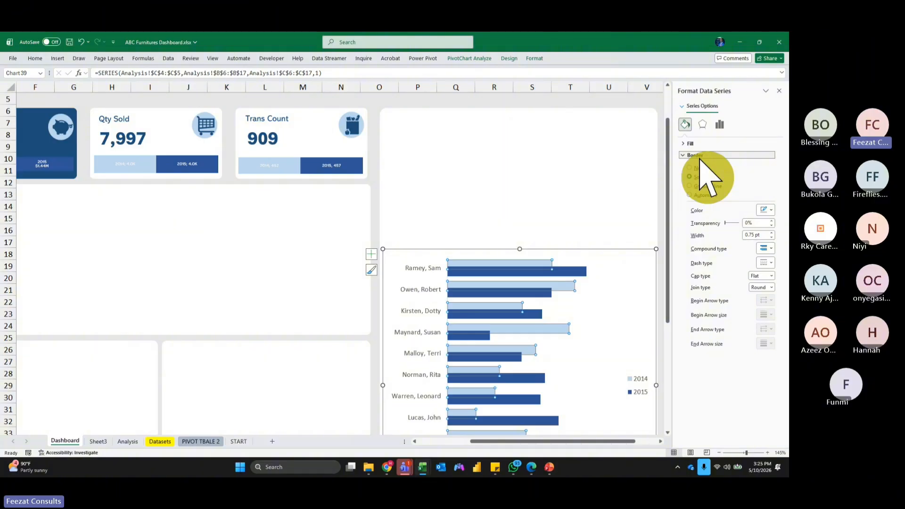
{"action": "left_click", "coordinate": [619, 162]}
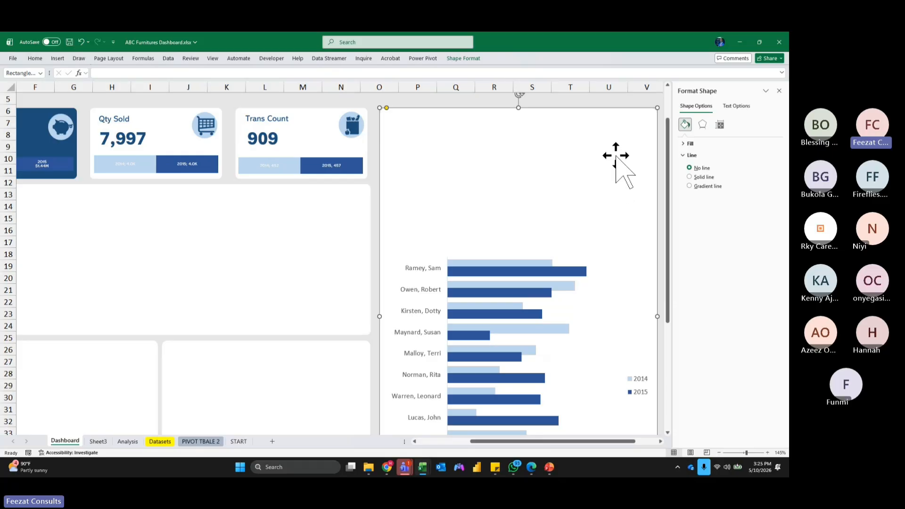
Give the 2014 bars a solid black border.
{"action": "left_click", "coordinate": [556, 285]}
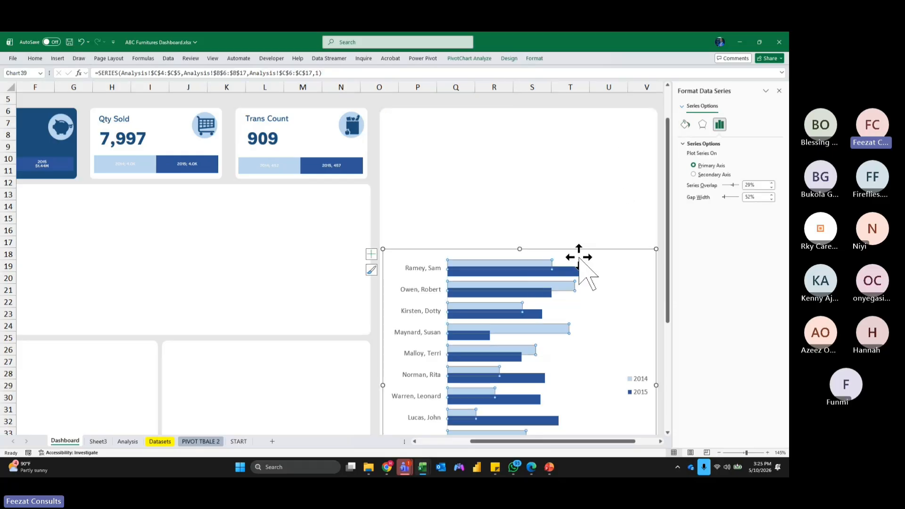
{"action": "left_click", "coordinate": [705, 131]}
{"action": "left_click", "coordinate": [685, 124]}
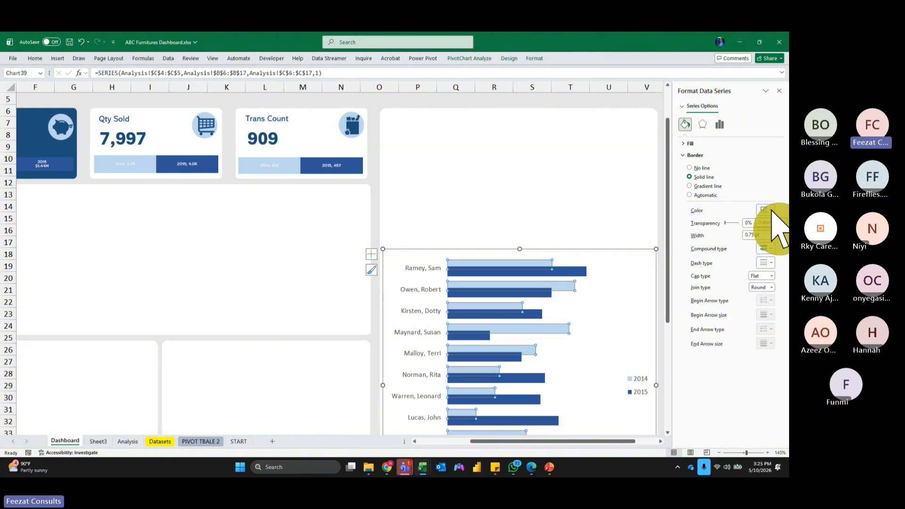
{"action": "left_click", "coordinate": [770, 210]}
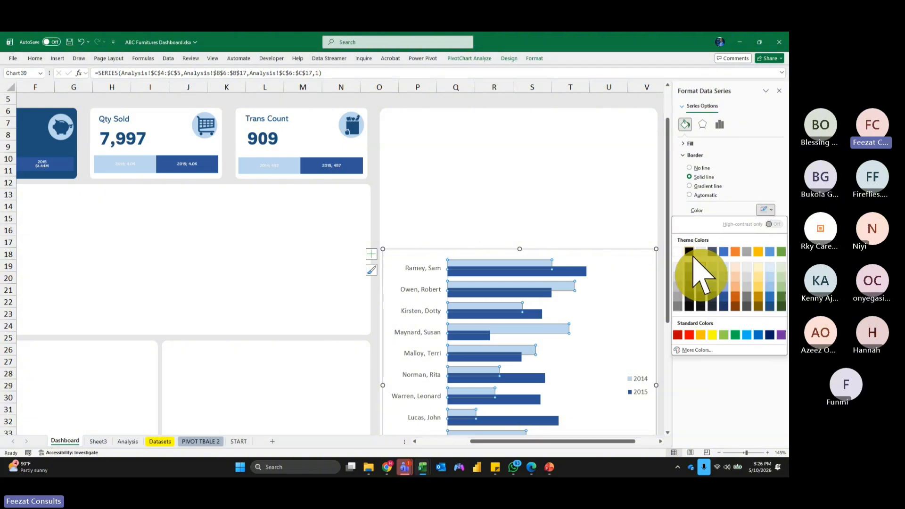
{"action": "left_click", "coordinate": [691, 255]}
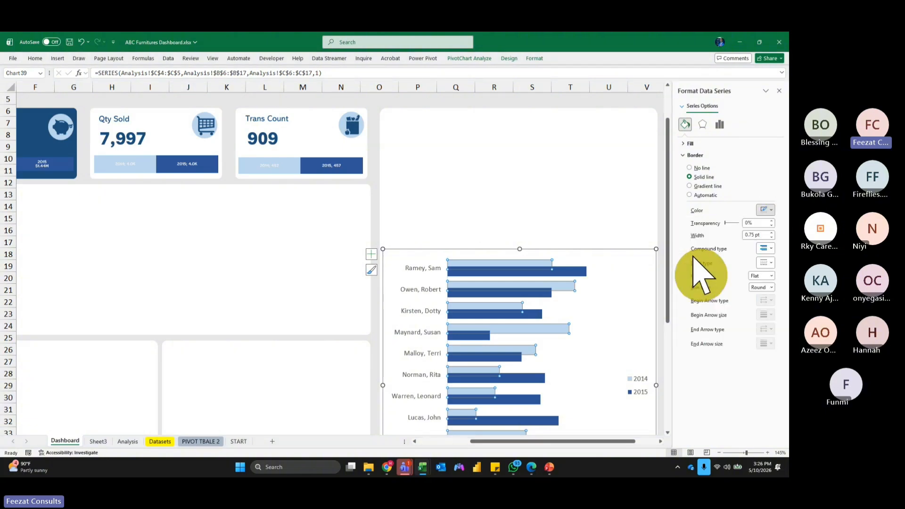
{"action": "left_click", "coordinate": [639, 189]}
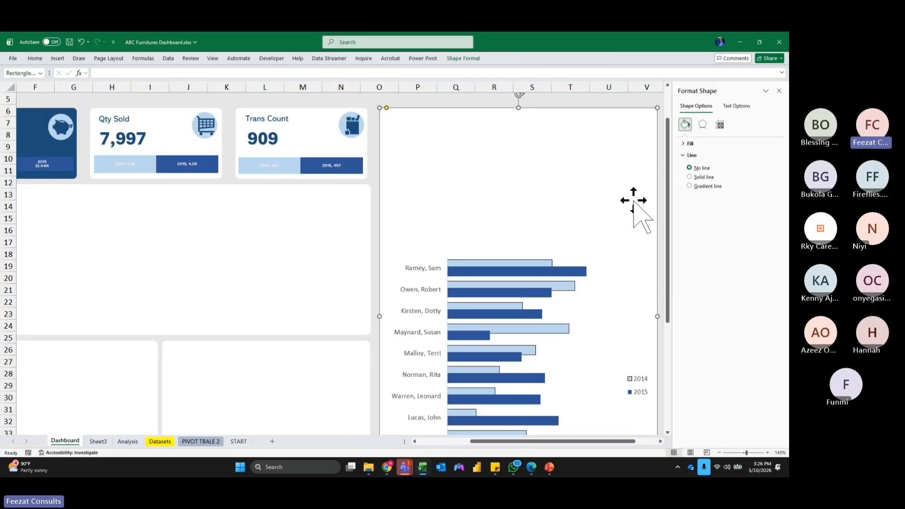
Give the 2015 bars a solid dark gray border and close the series formatting options.
{"action": "left_click", "coordinate": [516, 356]}
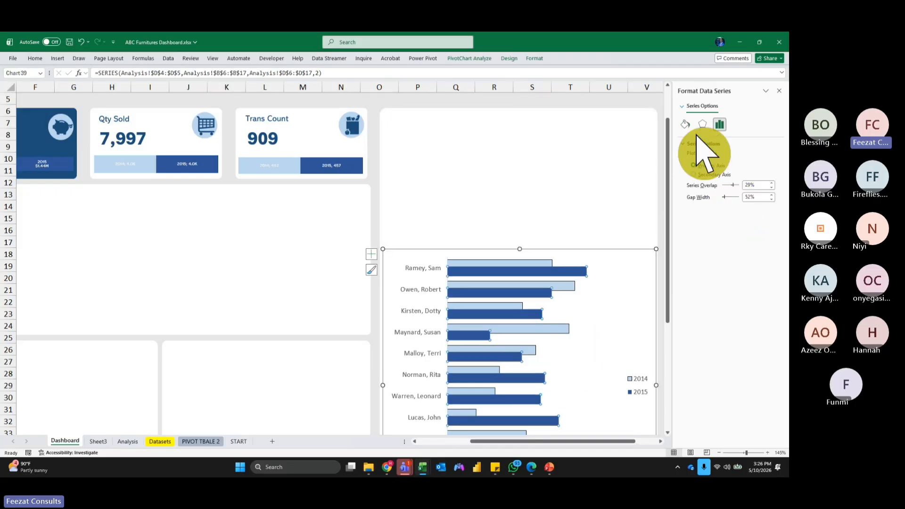
{"action": "left_click", "coordinate": [686, 125]}
{"action": "left_click", "coordinate": [772, 210]}
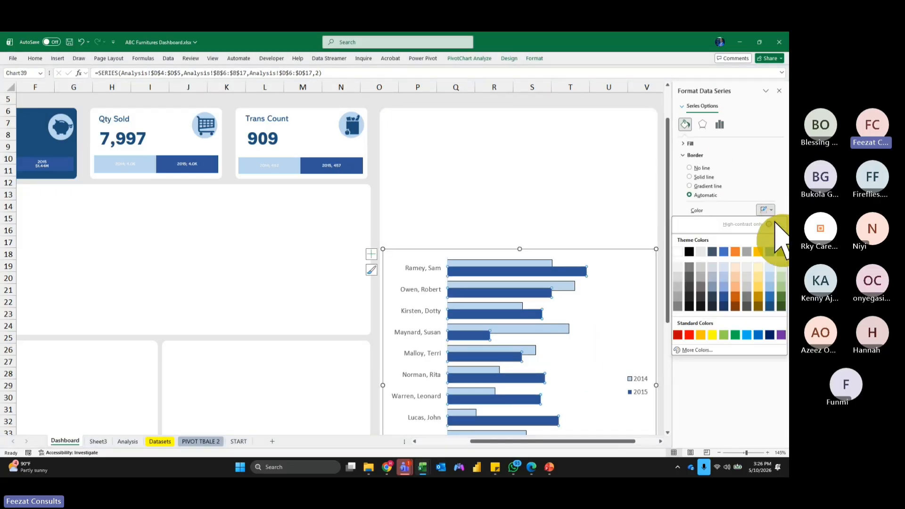
{"action": "left_click", "coordinate": [691, 281]}
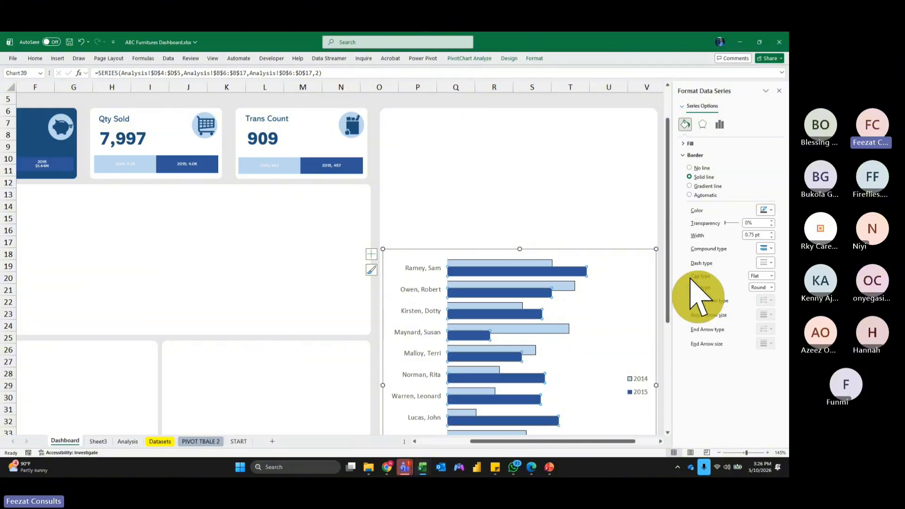
{"action": "left_click", "coordinate": [778, 90]}
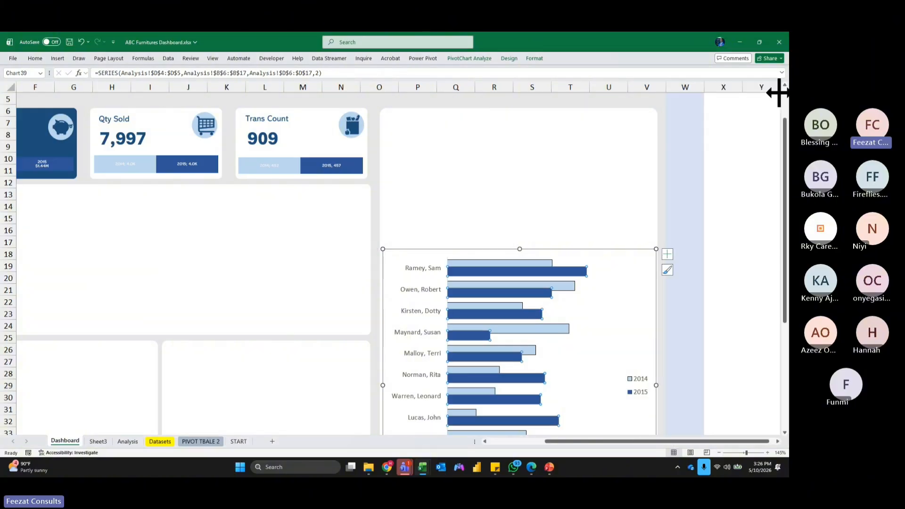
Change the border color of the 2014 bars in the salesperson chart to dark gray and close the formatting options.
{"action": "left_click", "coordinate": [556, 285]}
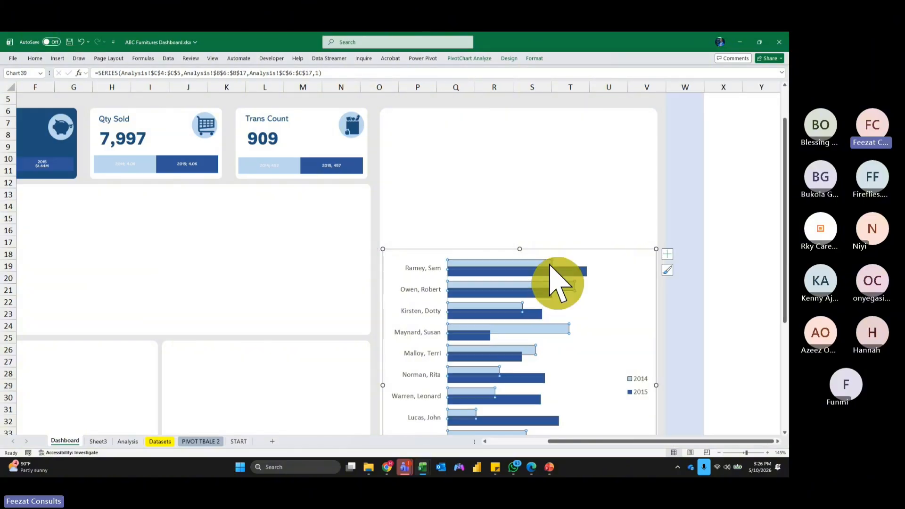
{"action": "left_click", "coordinate": [534, 58]}
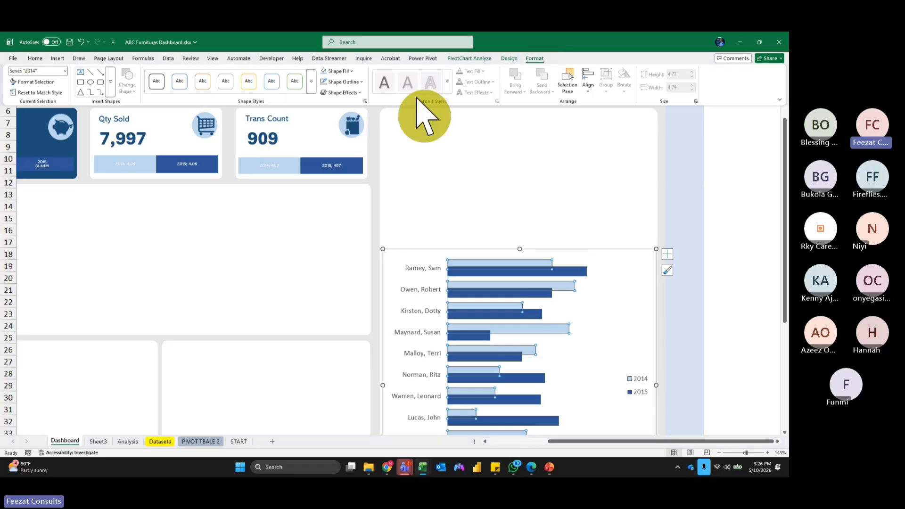
{"action": "left_click", "coordinate": [365, 100]}
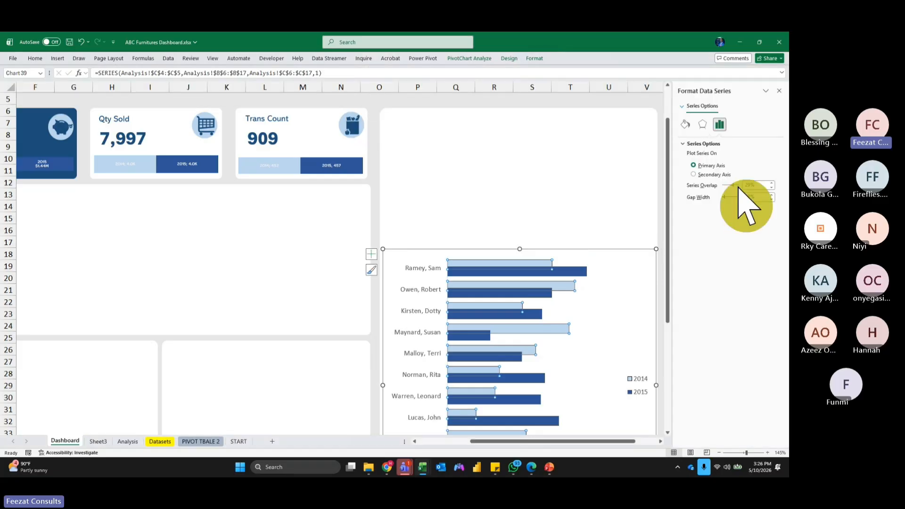
{"action": "left_click", "coordinate": [684, 124]}
{"action": "left_click", "coordinate": [765, 211]}
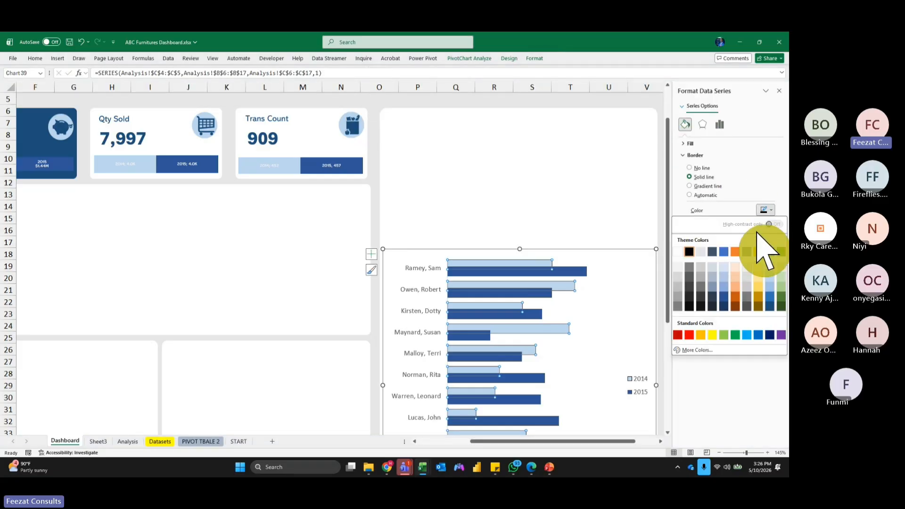
{"action": "left_click", "coordinate": [692, 278]}
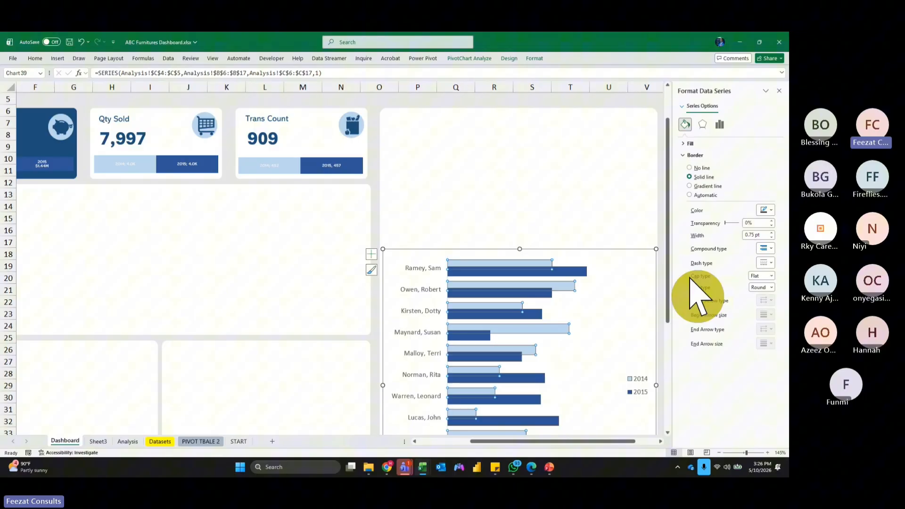
{"action": "left_click", "coordinate": [650, 203]}
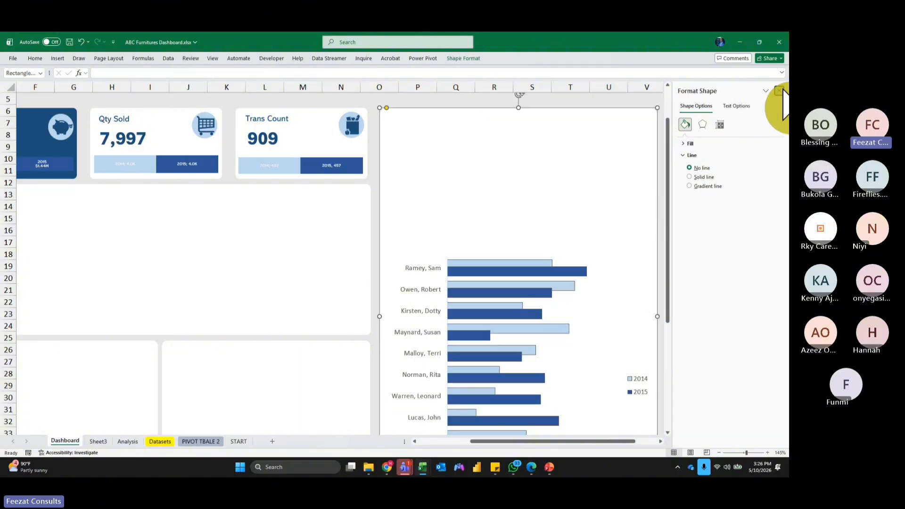
{"action": "left_click", "coordinate": [779, 91]}
Examine the salesperson chart's bars, plot area and legend from the first to the last salesperson.
{"action": "scroll", "coordinate": [741, 310], "scroll_direction": "down", "scroll_amount": 3}
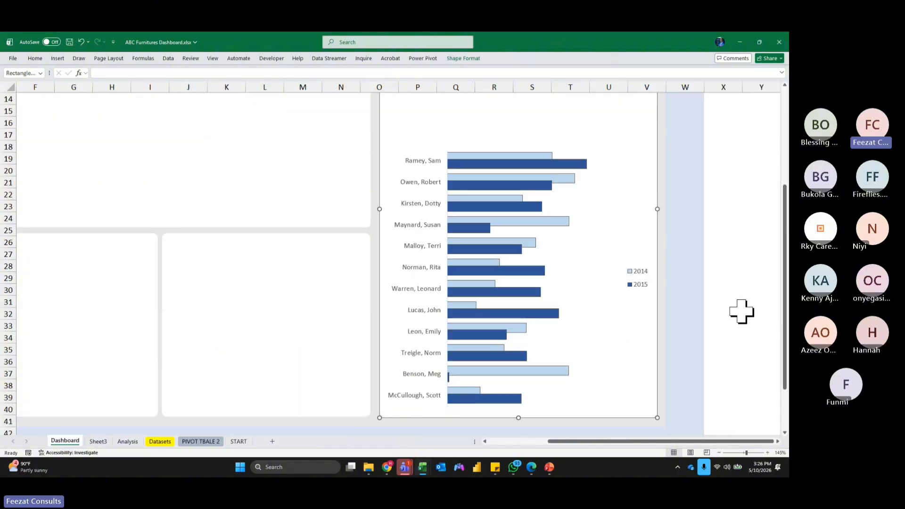
{"action": "scroll", "coordinate": [744, 311], "scroll_direction": "up", "scroll_amount": 1}
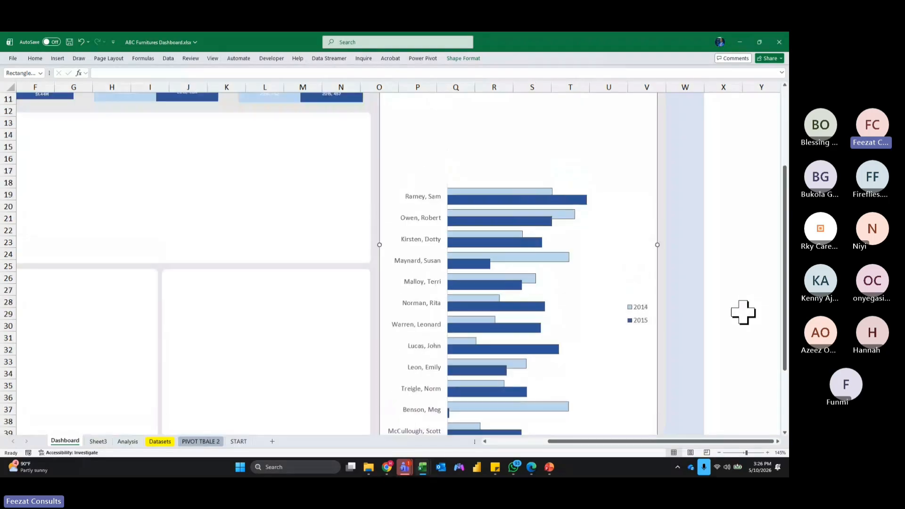
{"action": "left_click", "coordinate": [638, 312]}
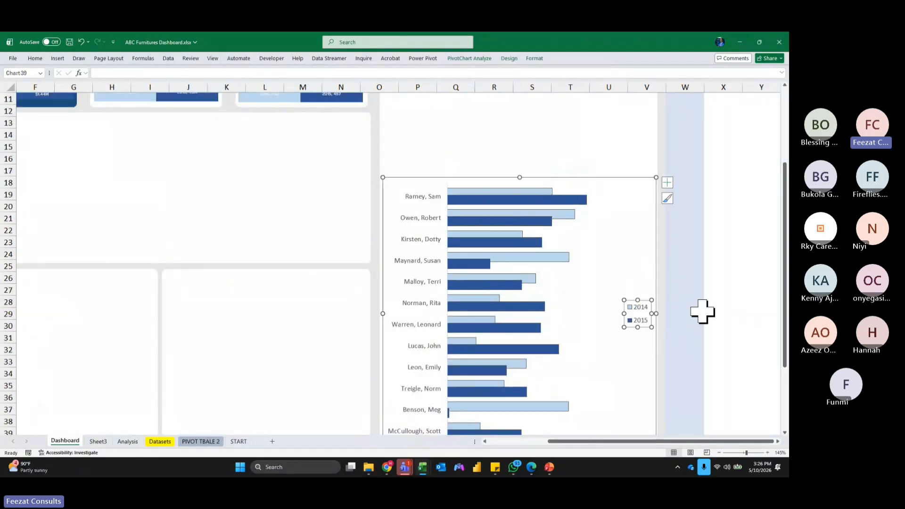
{"action": "left_click", "coordinate": [701, 311]}
{"action": "left_click", "coordinate": [568, 307]}
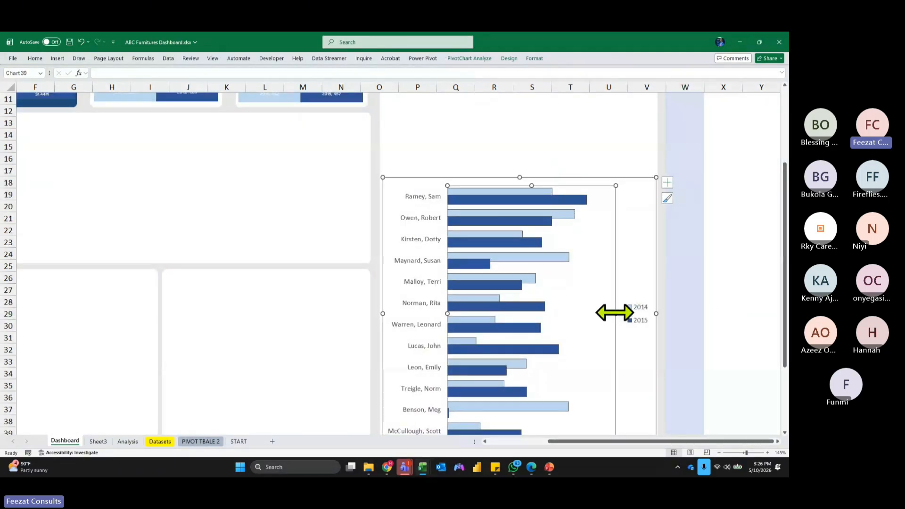
{"action": "left_click", "coordinate": [745, 314]}
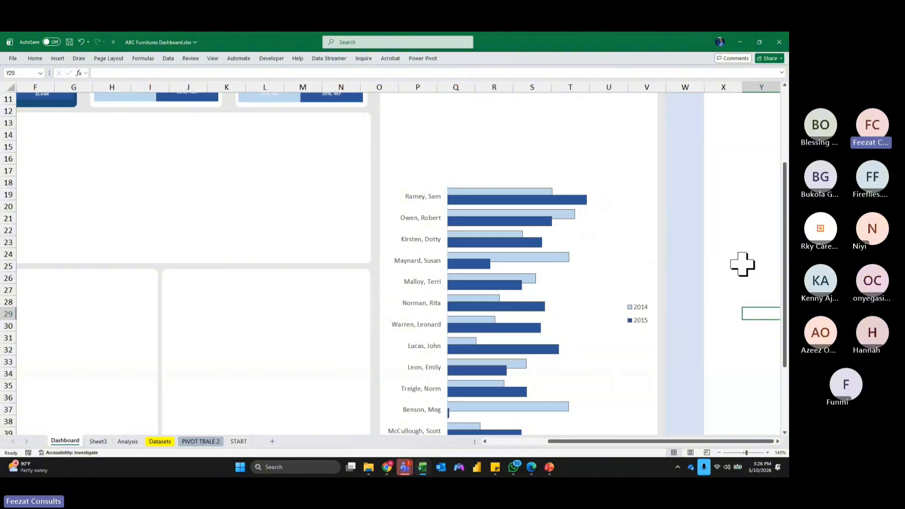
{"action": "scroll", "coordinate": [743, 264], "scroll_direction": "down", "scroll_amount": 2}
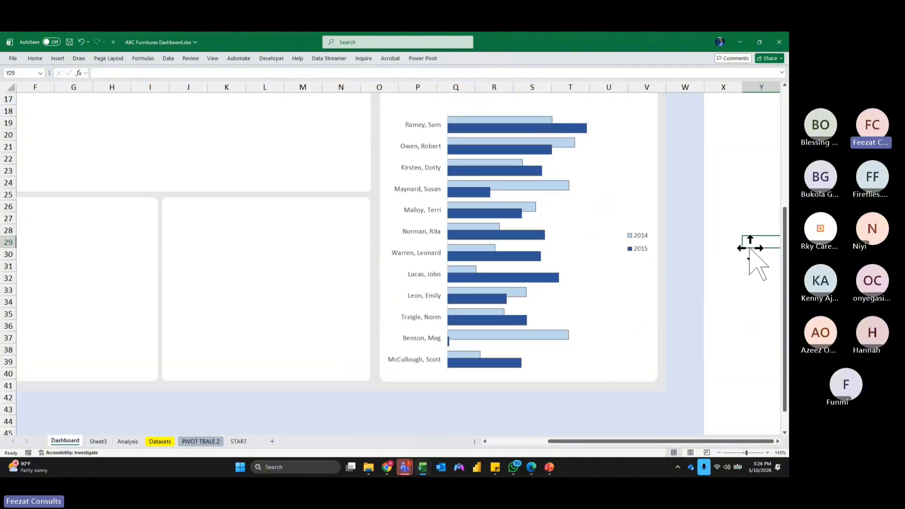
{"action": "scroll", "coordinate": [749, 249], "scroll_direction": "up", "scroll_amount": 1}
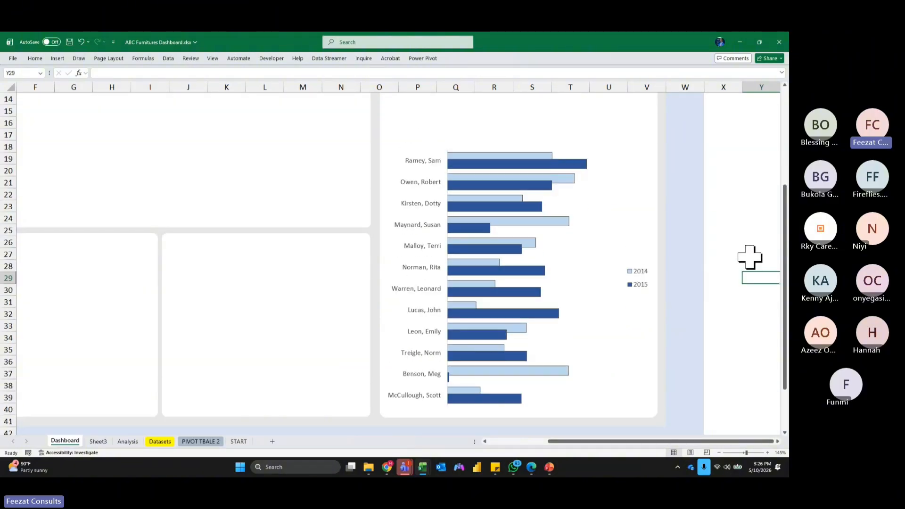
{"action": "scroll", "coordinate": [749, 257], "scroll_direction": "up", "scroll_amount": 1}
Add data labels to the salesperson chart and place them at Inside End.
{"action": "left_click", "coordinate": [607, 227]}
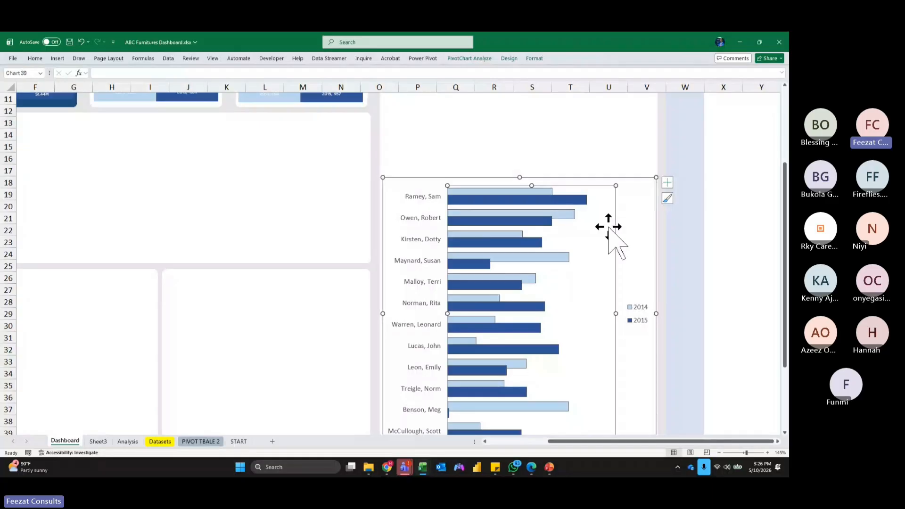
{"action": "left_click", "coordinate": [667, 182]}
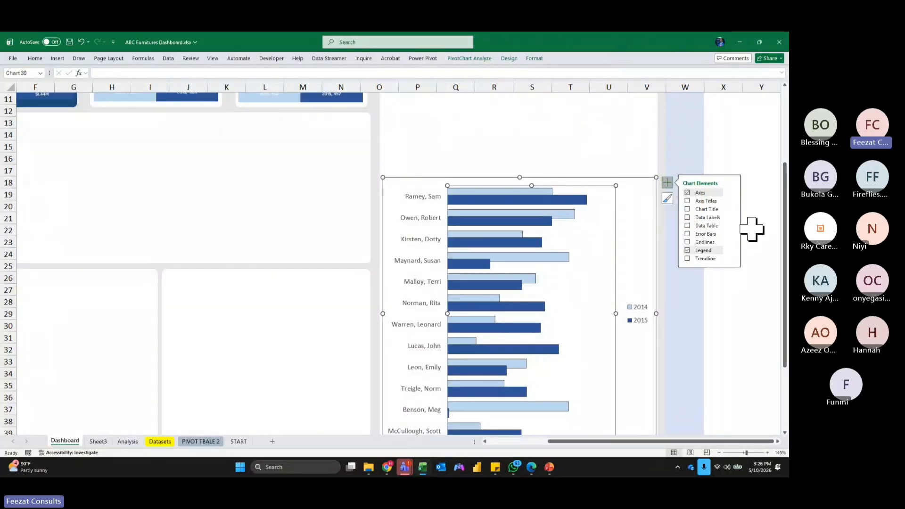
{"action": "left_click", "coordinate": [689, 218]}
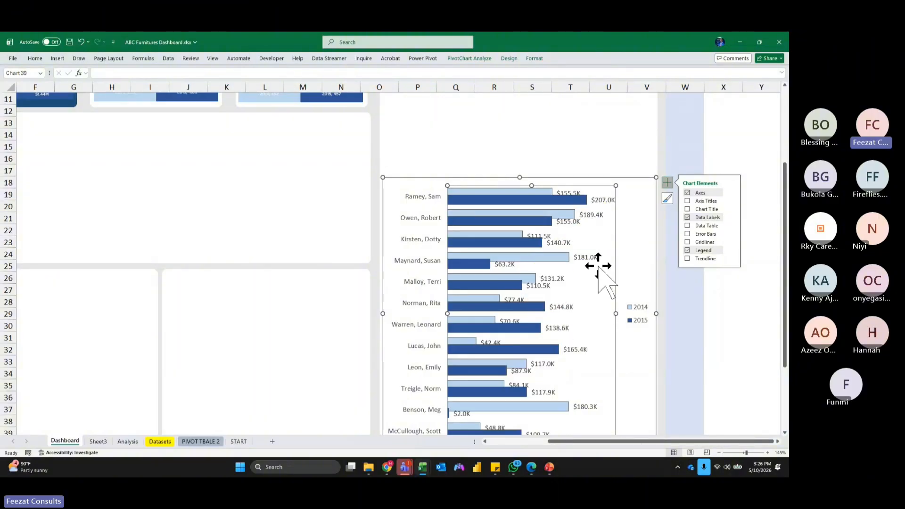
{"action": "left_click", "coordinate": [731, 218]}
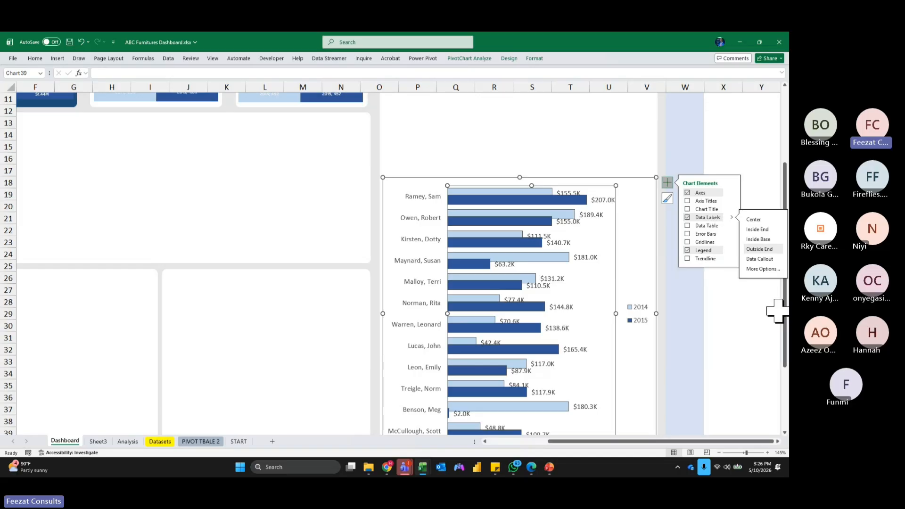
{"action": "left_click", "coordinate": [764, 229]}
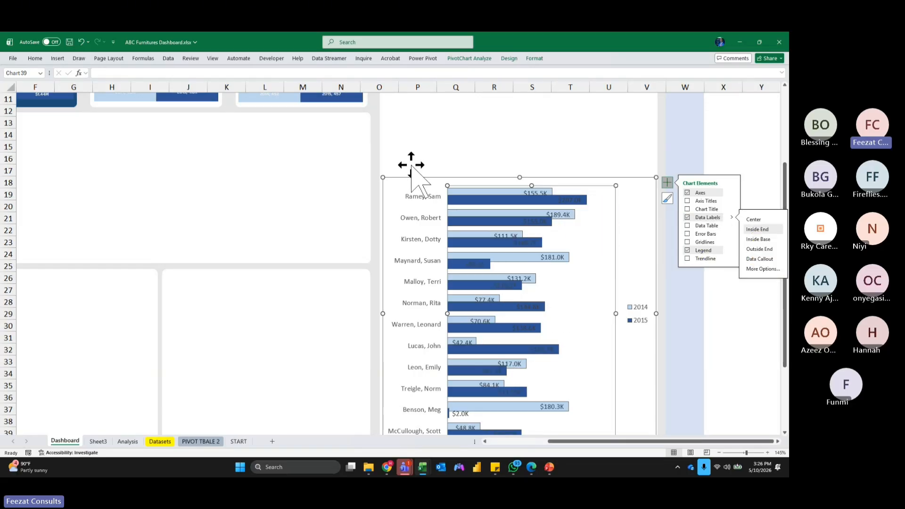
Reduce the 2015 data labels' font size to 5 and color their text light gray.
{"action": "left_click", "coordinate": [35, 58]}
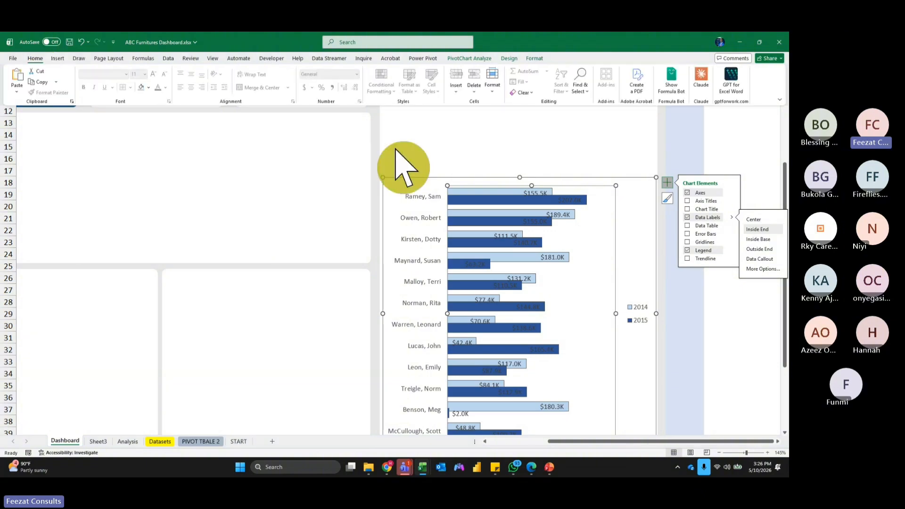
{"action": "left_click", "coordinate": [572, 200]}
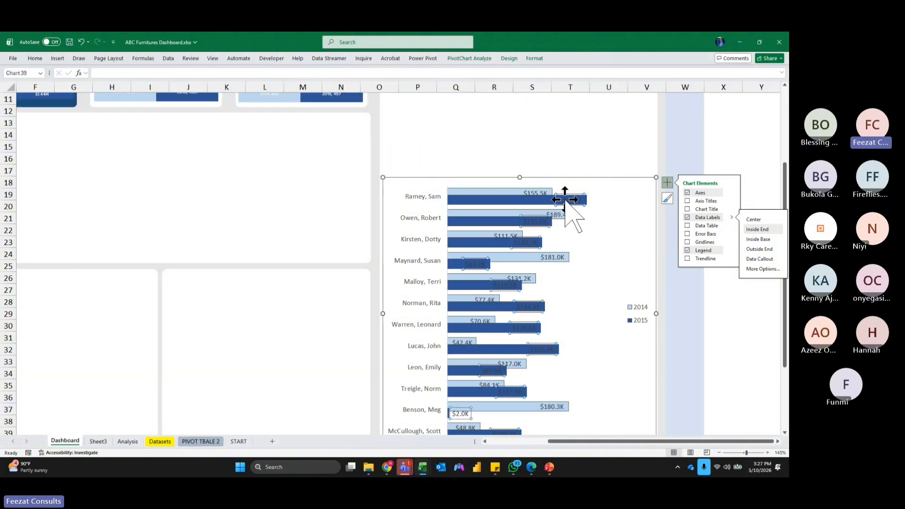
{"action": "left_click", "coordinate": [35, 60]}
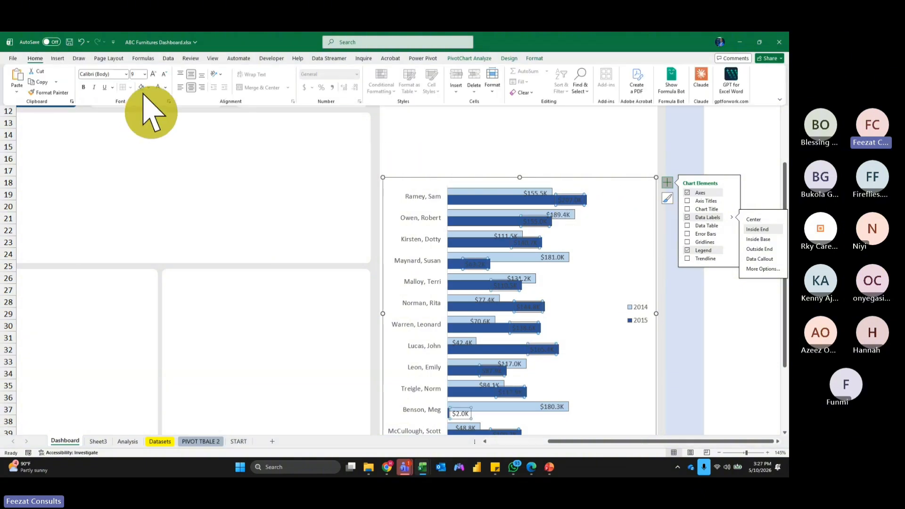
{"action": "left_click", "coordinate": [165, 74]}
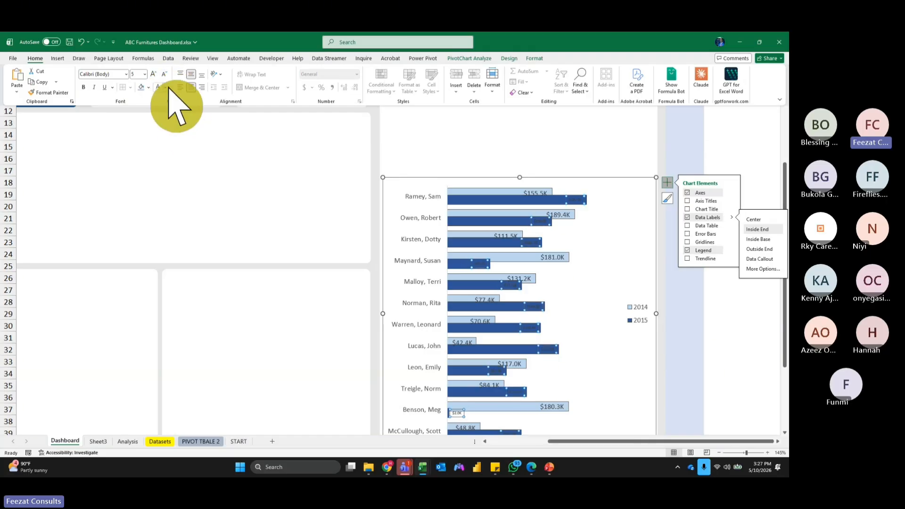
{"action": "left_click", "coordinate": [165, 88]}
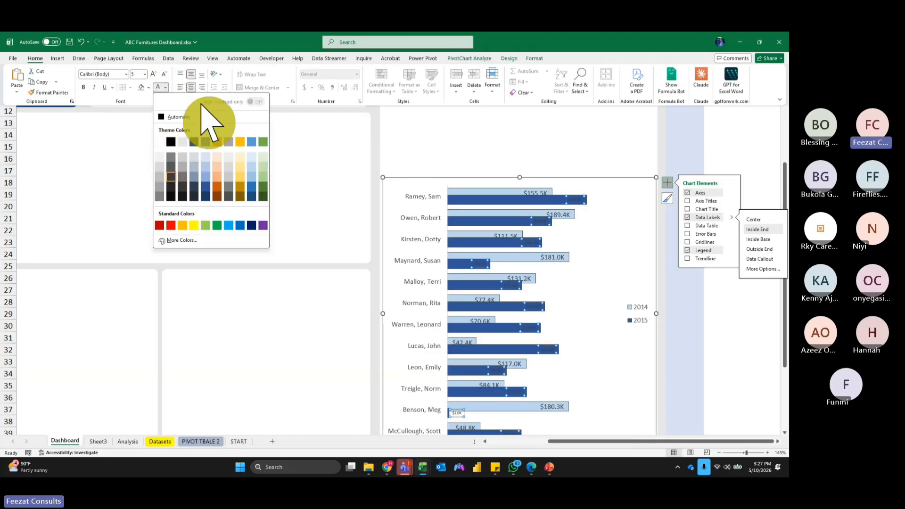
{"action": "left_click", "coordinate": [182, 164]}
Set the 2014 data labels' font size to 6, trying light gray text on them.
{"action": "left_click", "coordinate": [535, 192]}
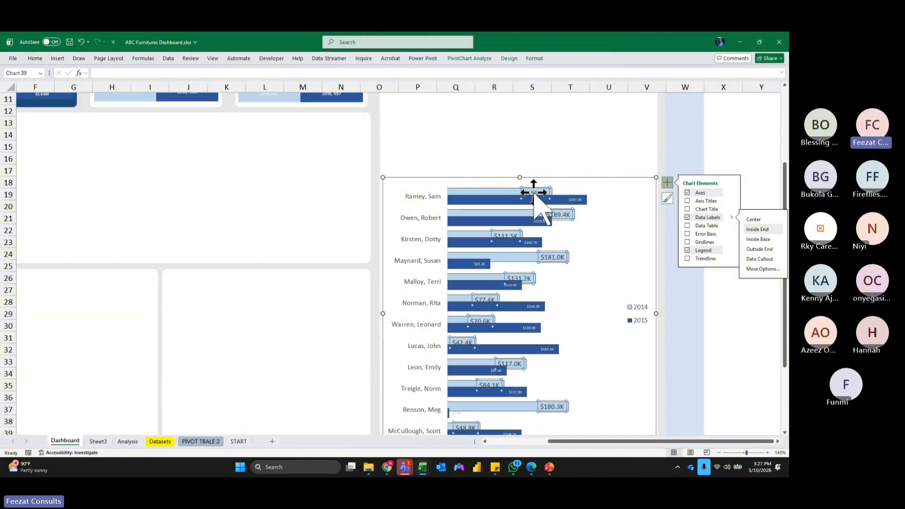
{"action": "left_click", "coordinate": [38, 60]}
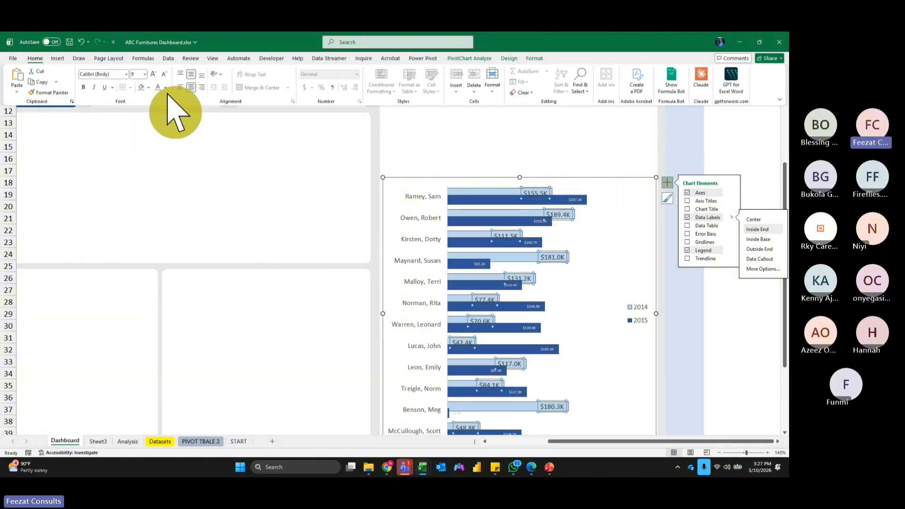
{"action": "left_click", "coordinate": [164, 74]}
{"action": "left_click", "coordinate": [164, 74]}
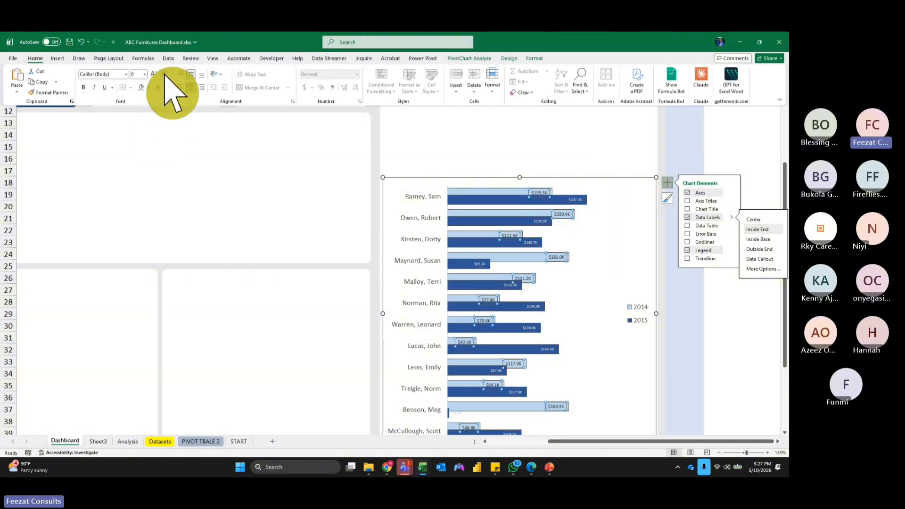
{"action": "left_click", "coordinate": [160, 89]}
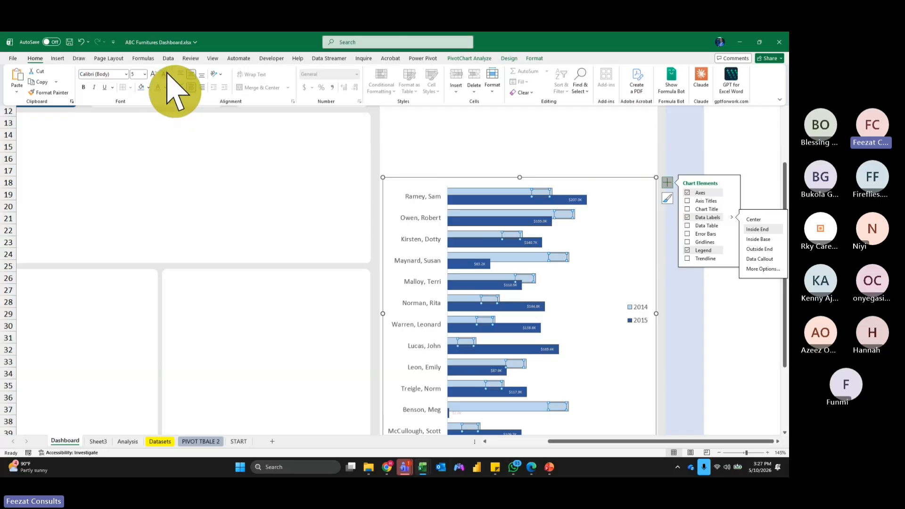
{"action": "left_click", "coordinate": [165, 74]}
{"action": "left_click", "coordinate": [153, 75]}
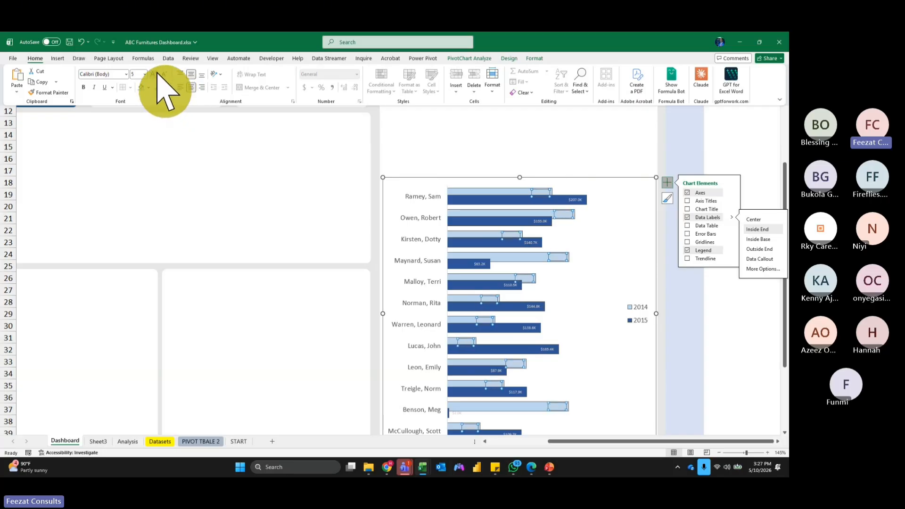
{"action": "left_click", "coordinate": [154, 75]}
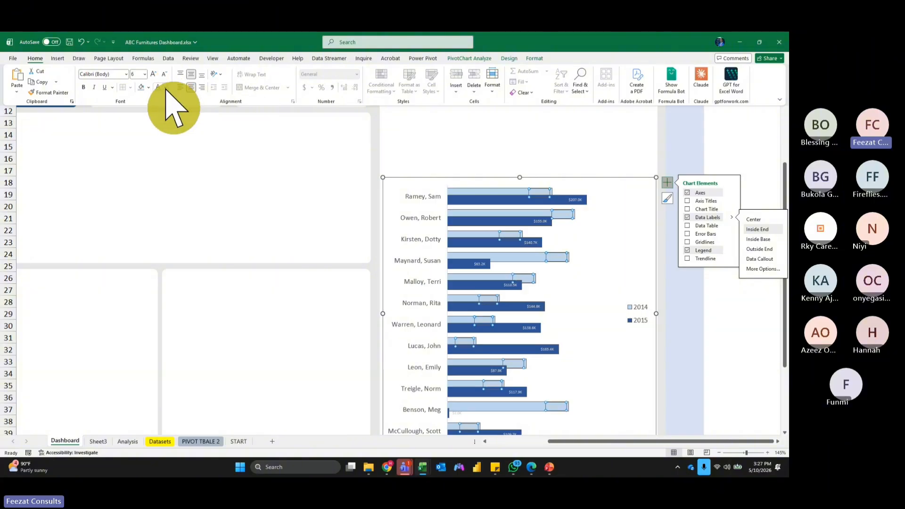
Try blue text on the 2014 data labels and settle on dark gray.
{"action": "left_click", "coordinate": [166, 87]}
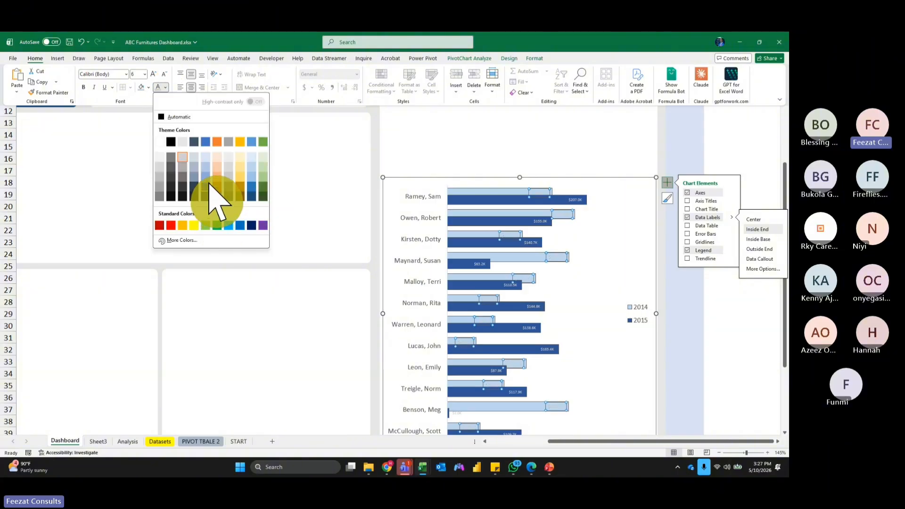
{"action": "left_click", "coordinate": [207, 182]}
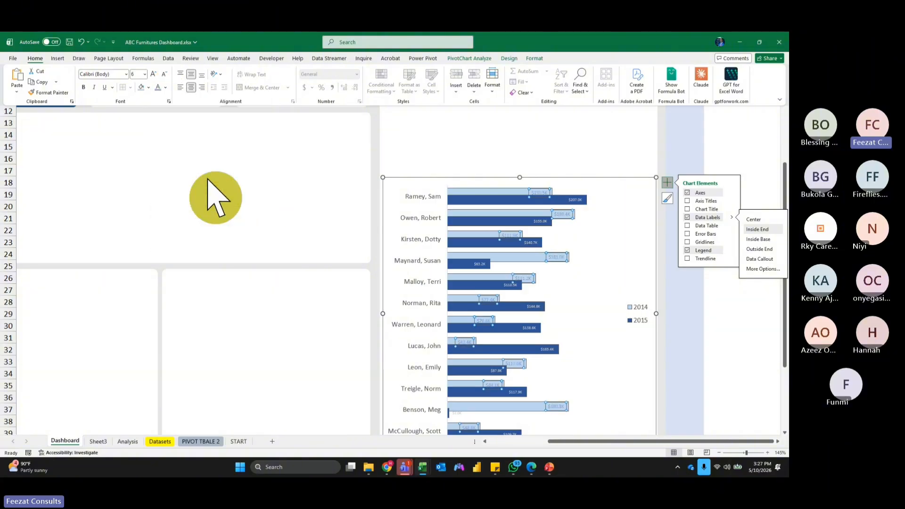
{"action": "left_click", "coordinate": [166, 88]}
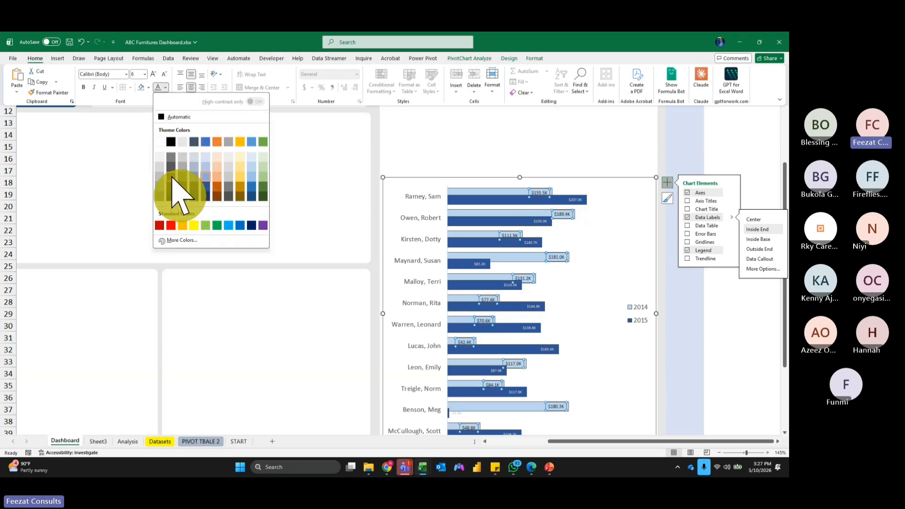
{"action": "left_click", "coordinate": [172, 178]}
Reduce the 2015 data labels' font size to 4.
{"action": "left_click", "coordinate": [577, 198]}
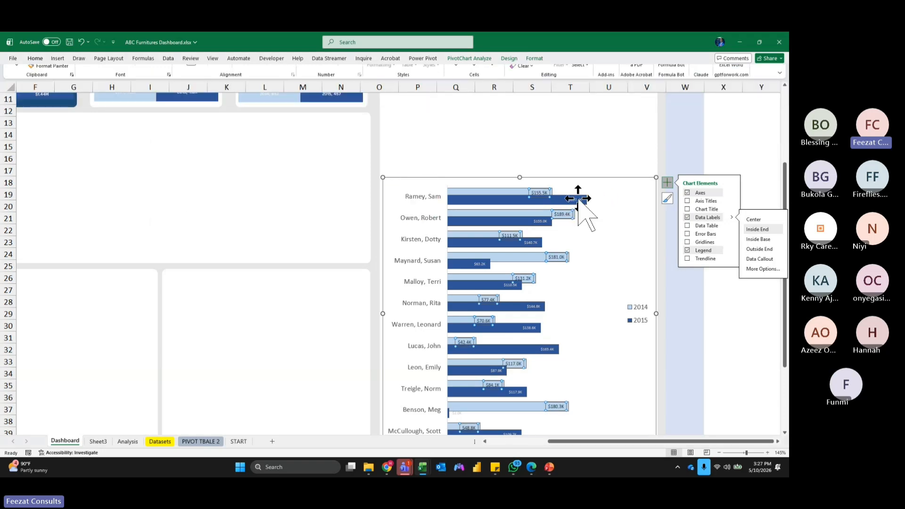
{"action": "left_click", "coordinate": [36, 58]}
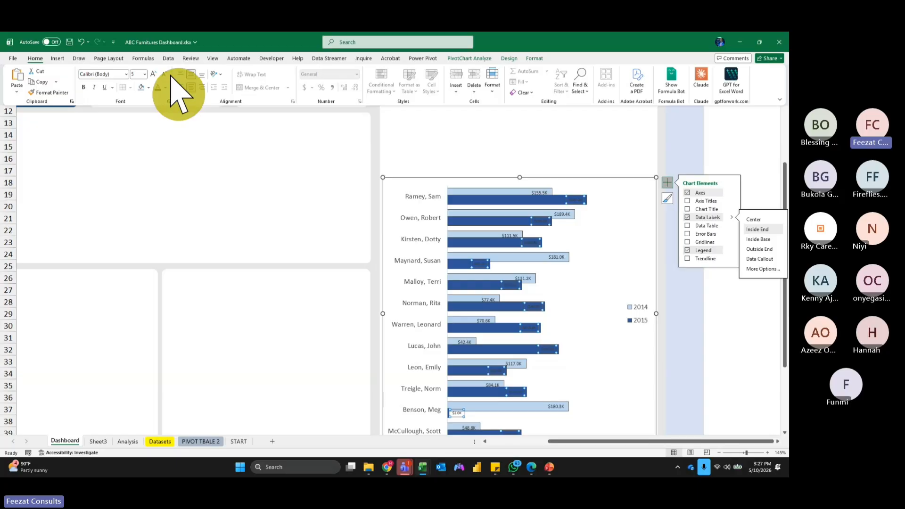
{"action": "left_click", "coordinate": [165, 74]}
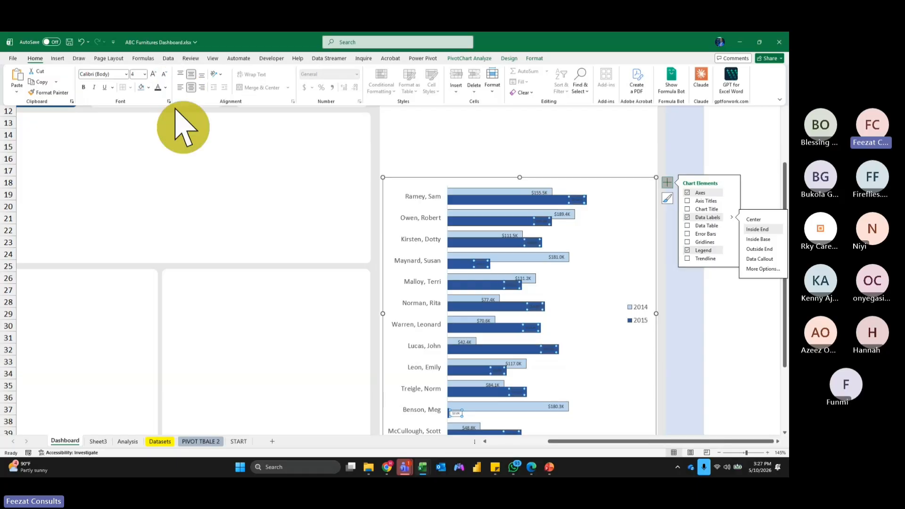
Set the 2015 data labels' font size to 5 and color their text light blue, Lighter 60%.
{"action": "left_click", "coordinate": [153, 73]}
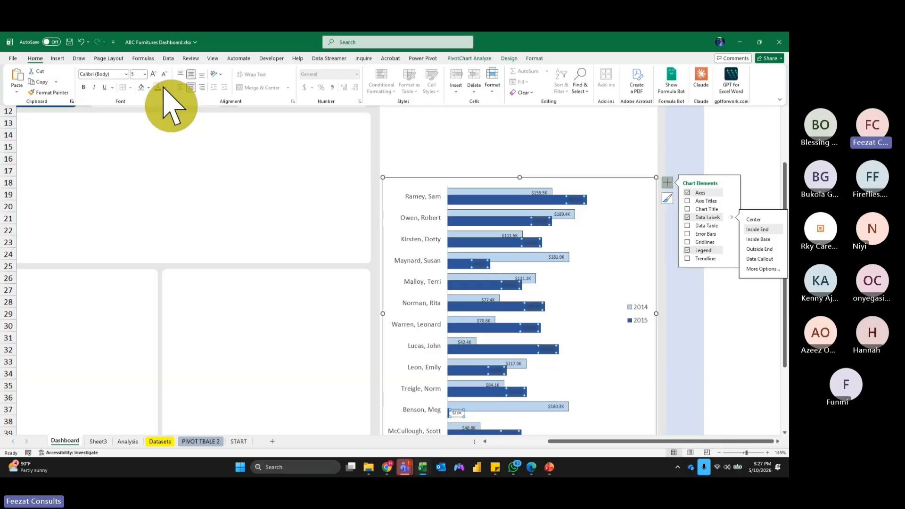
{"action": "left_click", "coordinate": [165, 88]}
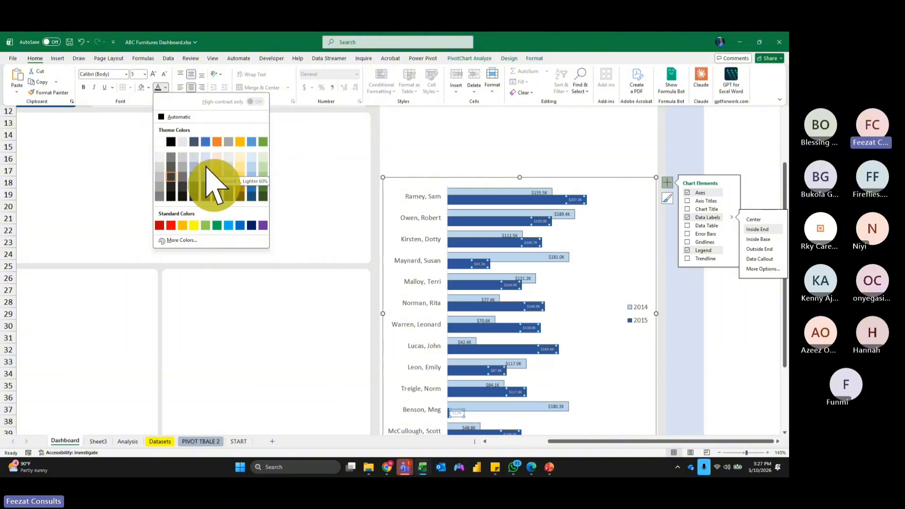
{"action": "left_click", "coordinate": [206, 168]}
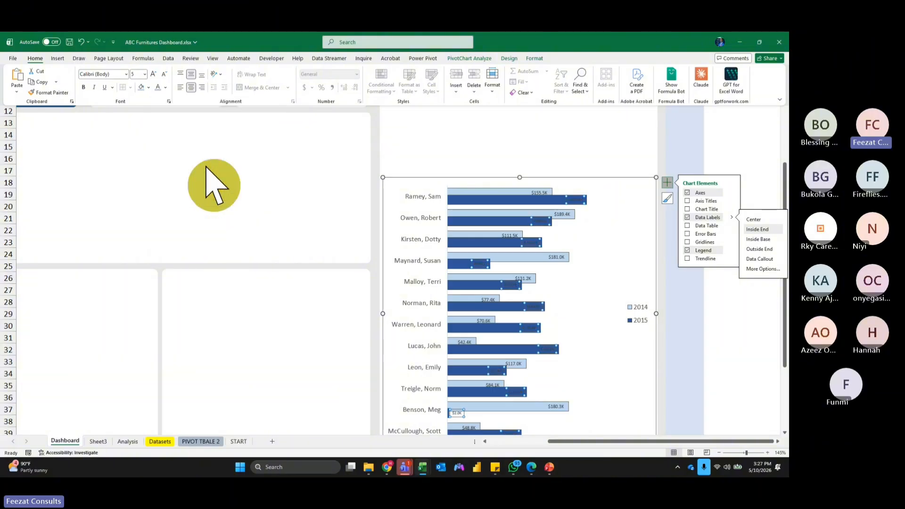
{"action": "left_click", "coordinate": [682, 138]}
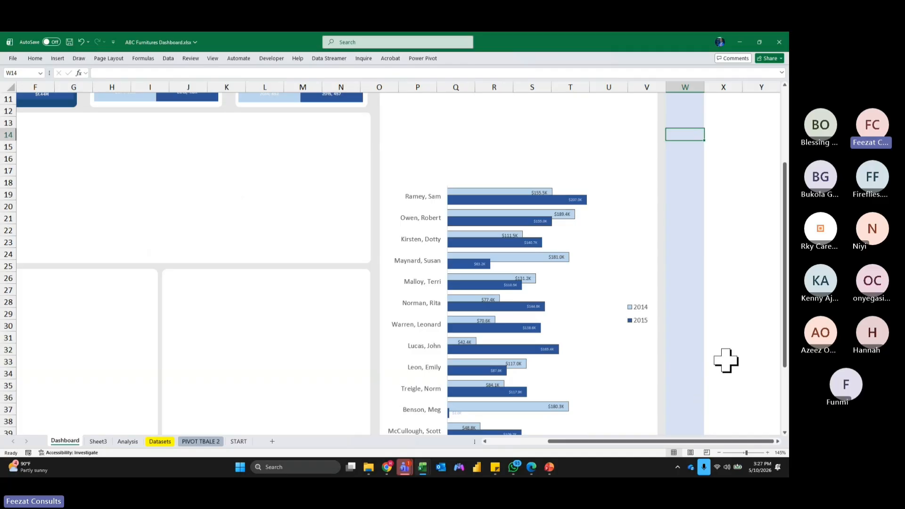
Review the formatted salesperson bar chart, its data labels and its legend on the dashboard.
{"action": "scroll", "coordinate": [726, 360], "scroll_direction": "down", "scroll_amount": 1}
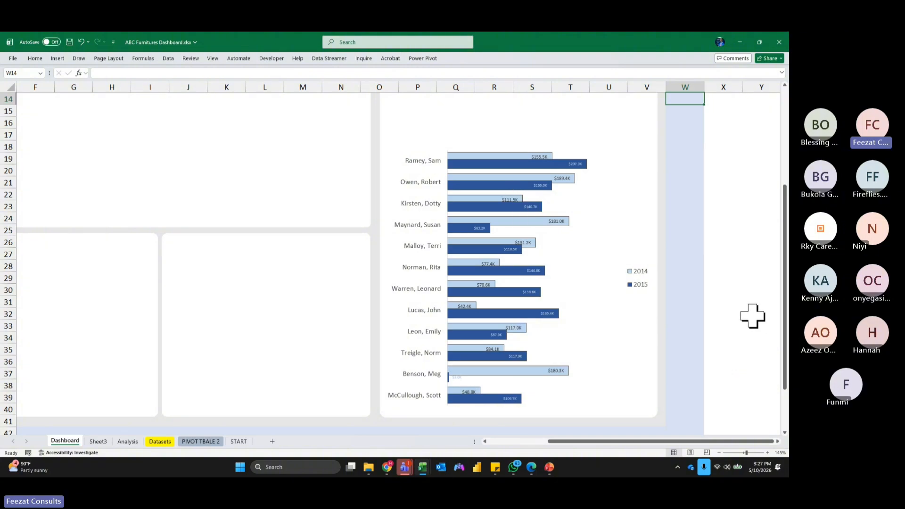
{"action": "scroll", "coordinate": [759, 326], "scroll_direction": "up", "scroll_amount": 4}
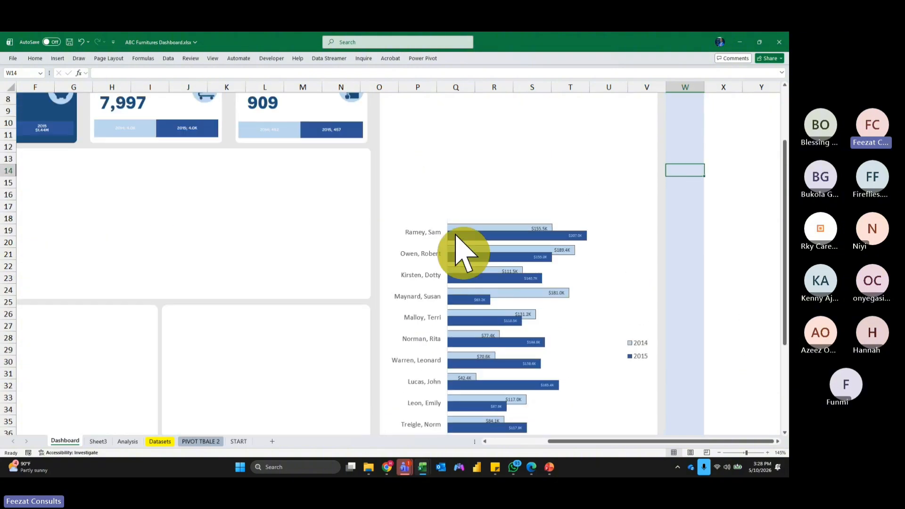
{"action": "left_click", "coordinate": [611, 308]}
{"action": "left_click", "coordinate": [754, 278]}
{"action": "scroll", "coordinate": [704, 296], "scroll_direction": "down", "scroll_amount": 2}
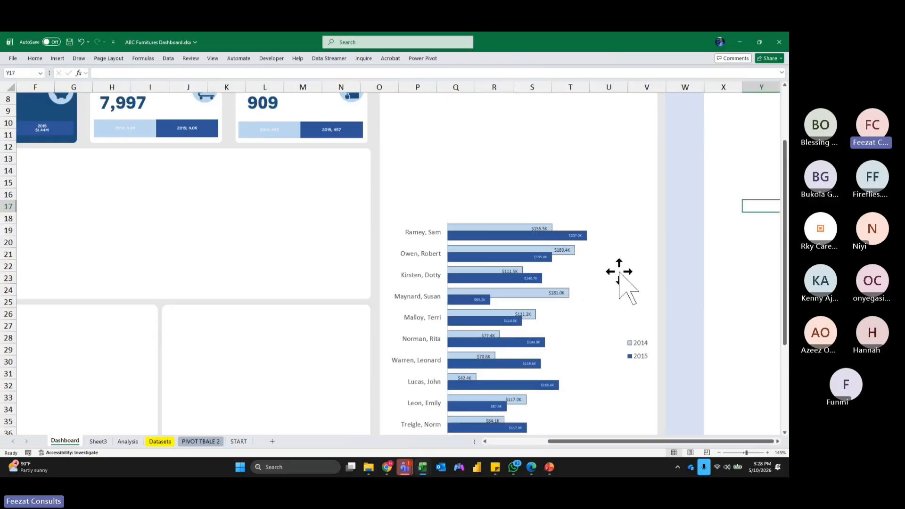
{"action": "left_click", "coordinate": [637, 348]}
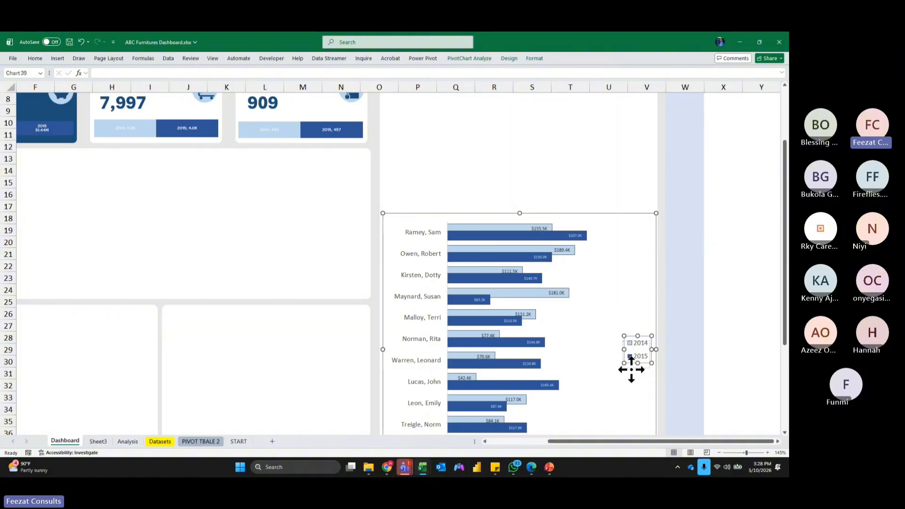
{"action": "left_click", "coordinate": [743, 317]}
{"action": "scroll", "coordinate": [706, 290], "scroll_direction": "up", "scroll_amount": 2}
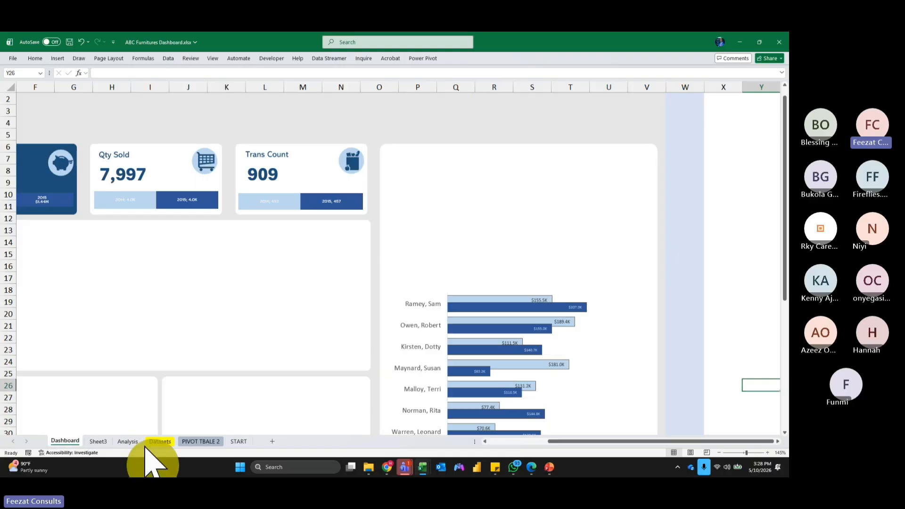
Insert a doughnut PivotChart from the Sales By Region pivot table on the Analysis sheet.
{"action": "left_click", "coordinate": [128, 442]}
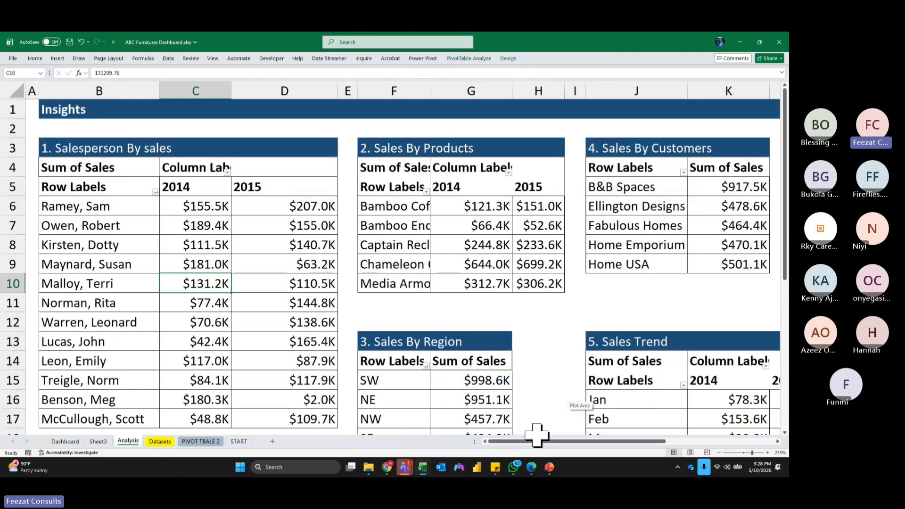
{"action": "scroll", "coordinate": [485, 337], "scroll_direction": "down", "scroll_amount": 2}
{"action": "left_click", "coordinate": [456, 285]}
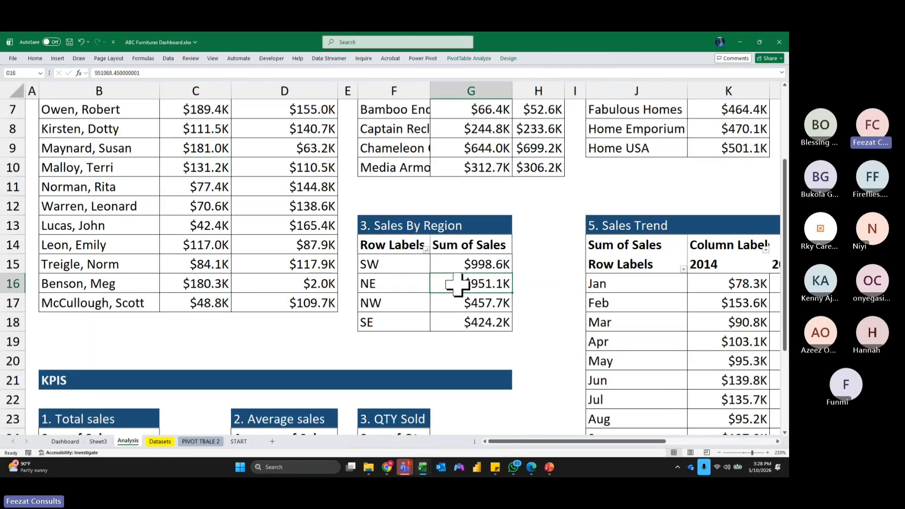
{"action": "left_click", "coordinate": [469, 58]}
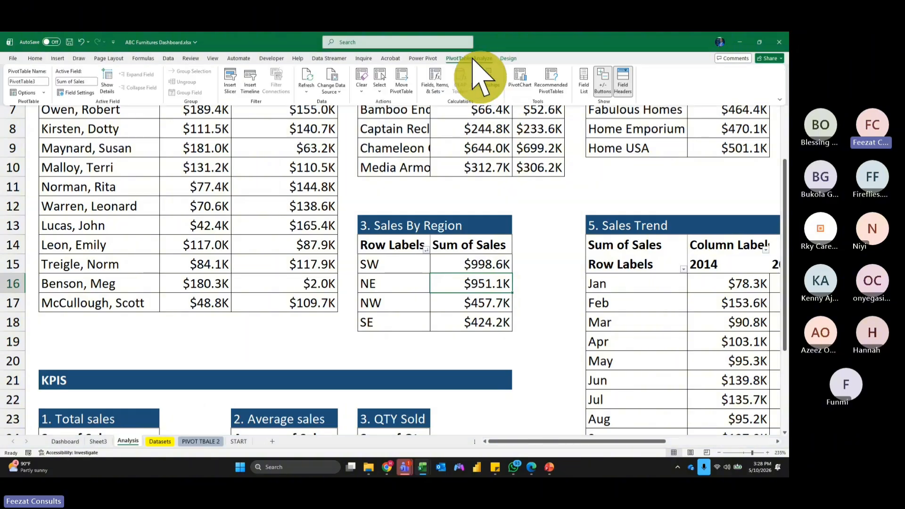
{"action": "left_click", "coordinate": [522, 83]}
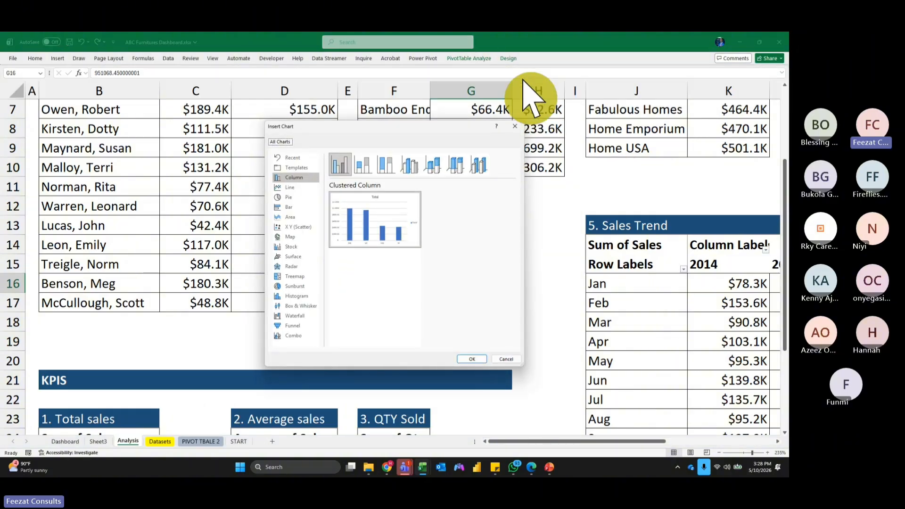
{"action": "left_click", "coordinate": [292, 198]}
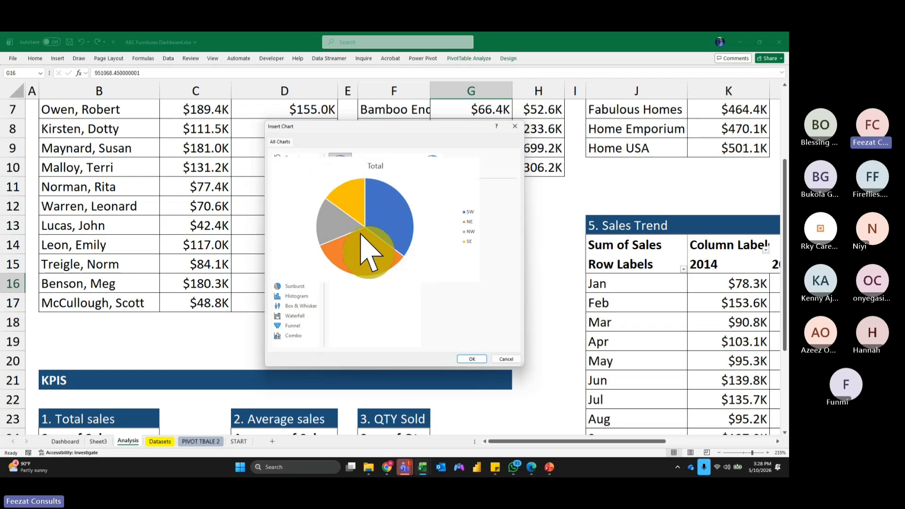
{"action": "left_click", "coordinate": [432, 165]}
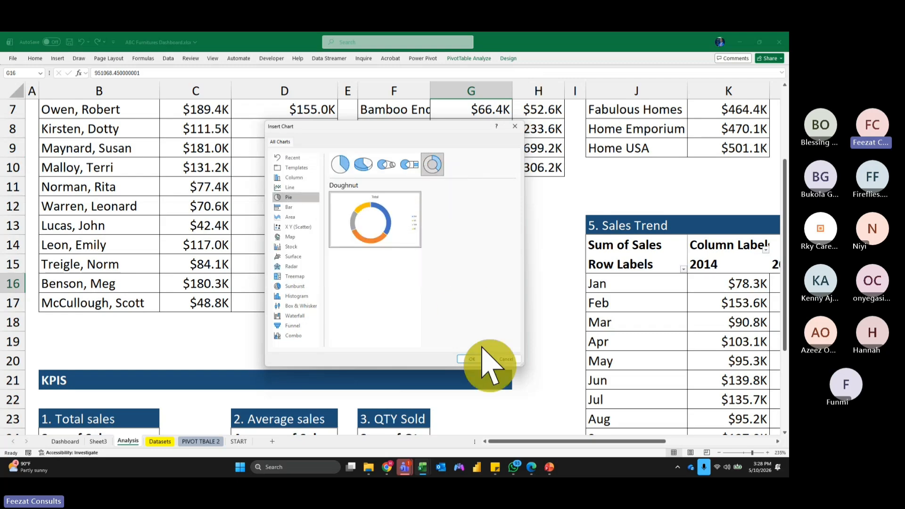
{"action": "left_click", "coordinate": [472, 359]}
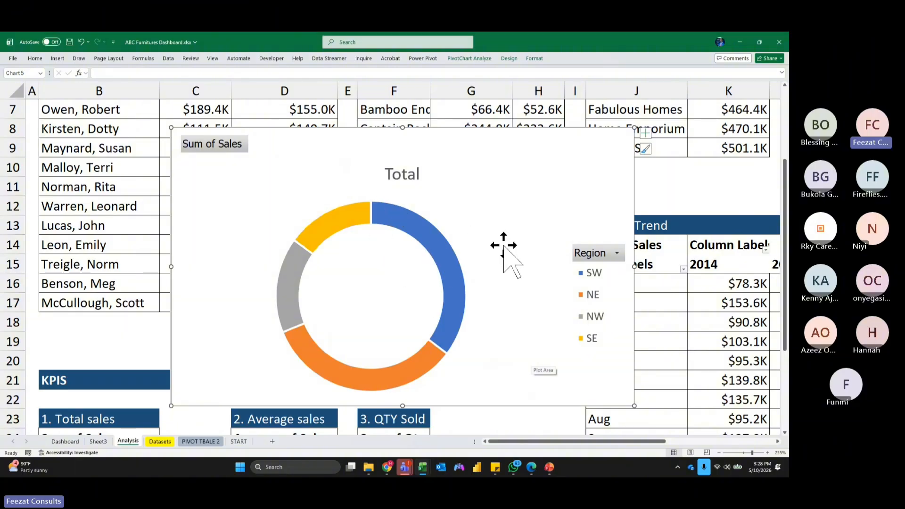
Remove the title, all field buttons and the legend from the region doughnut chart.
{"action": "left_click", "coordinate": [410, 183]}
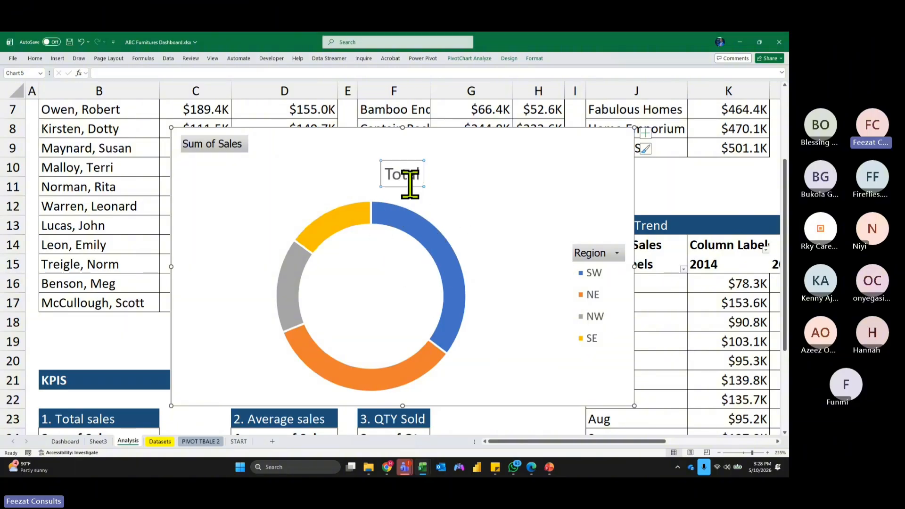
{"action": "key", "text": "Delete"}
{"action": "right_click", "coordinate": [239, 150]}
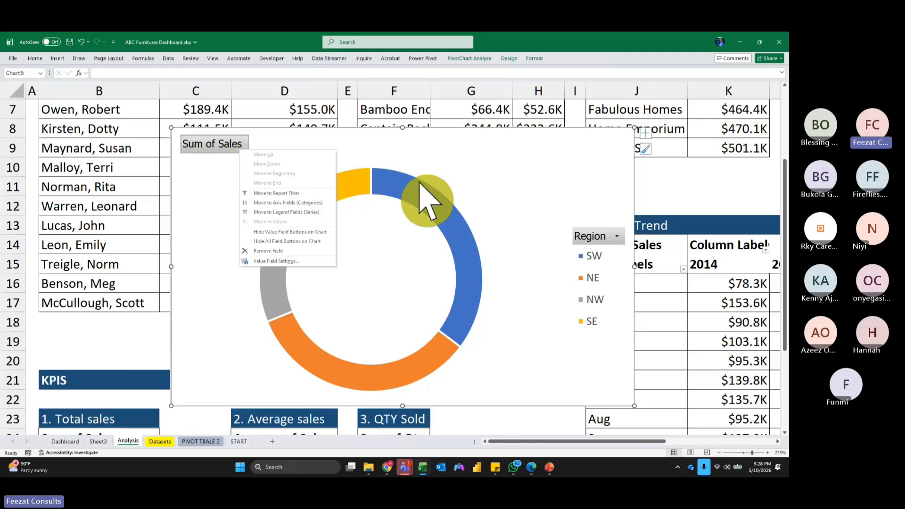
{"action": "left_click", "coordinate": [313, 240]}
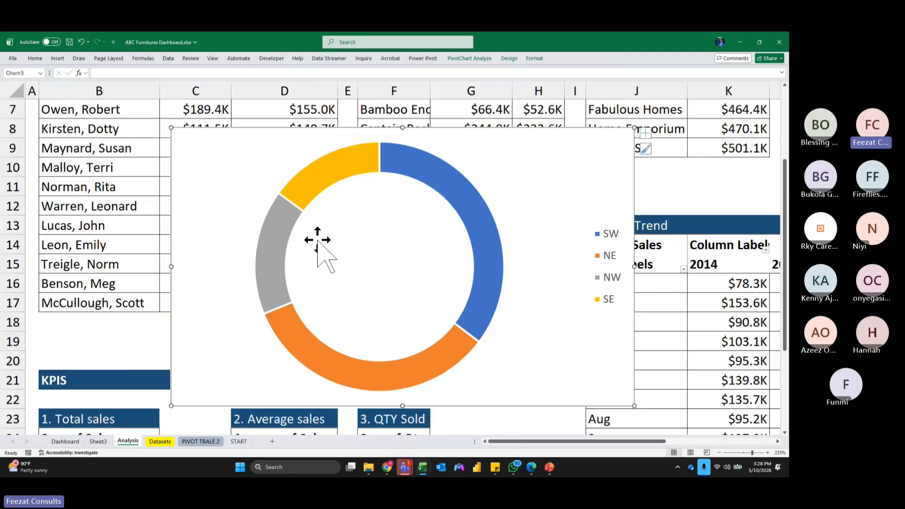
{"action": "left_click", "coordinate": [603, 240]}
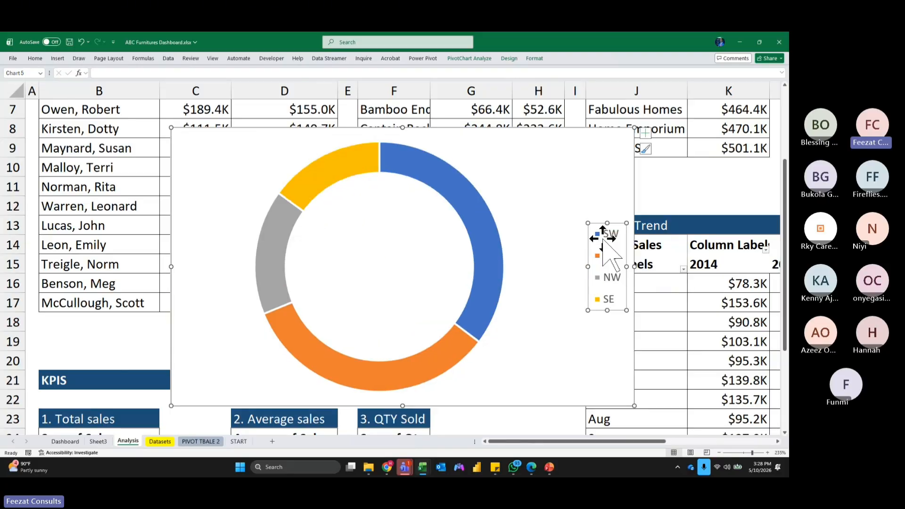
{"action": "left_click", "coordinate": [618, 242]}
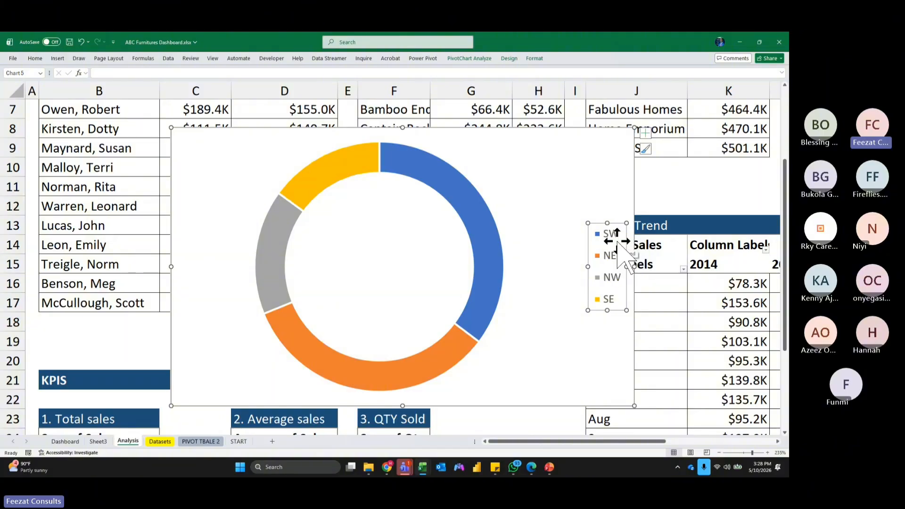
{"action": "key", "text": "Delete"}
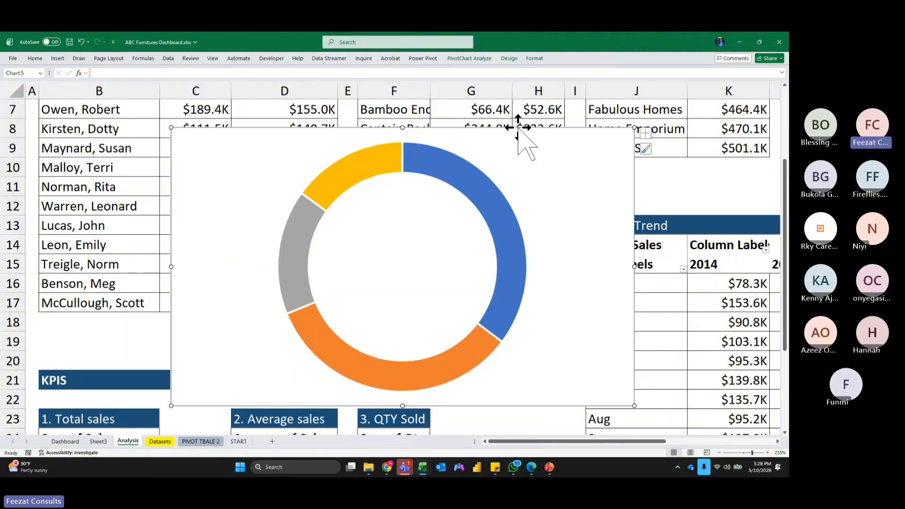
Move the region doughnut chart from the Analysis sheet to the Dashboard sheet, above the salesperson bar chart.
{"action": "key", "text": "ctrl+x"}
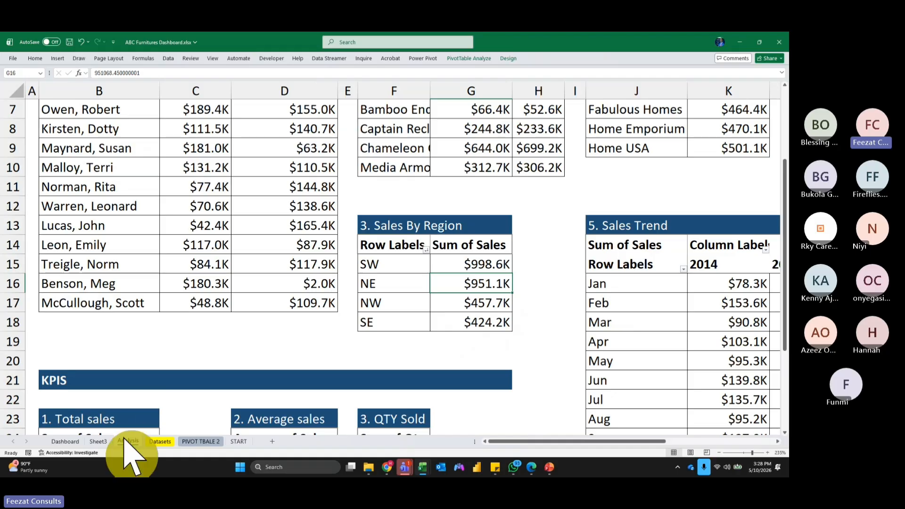
{"action": "left_click", "coordinate": [65, 441]}
{"action": "left_click", "coordinate": [478, 201]}
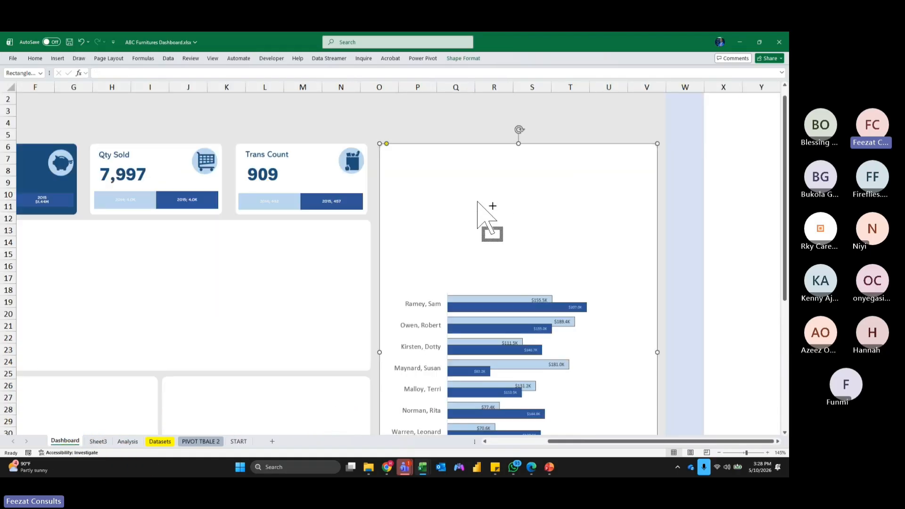
{"action": "key", "text": "ctrl+v"}
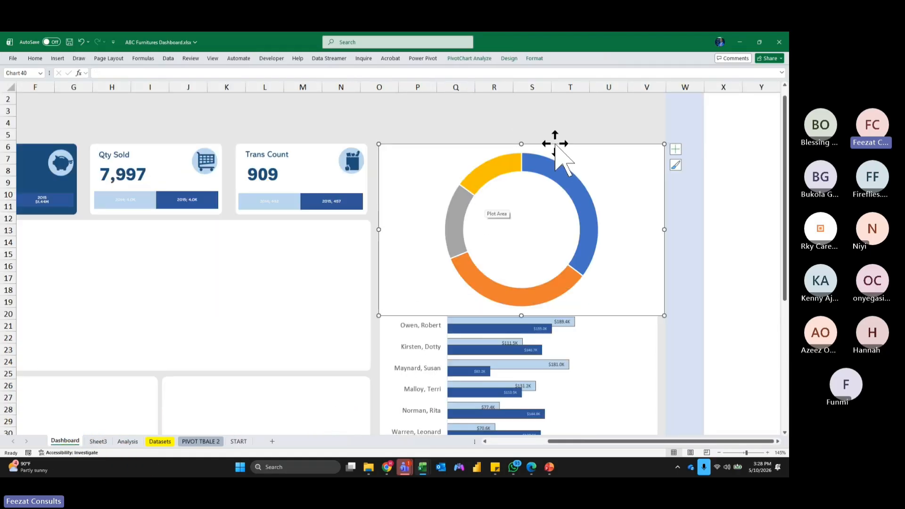
Set the doughnut chart area's shape fill to No Fill.
{"action": "left_click", "coordinate": [534, 59]}
{"action": "left_click", "coordinate": [351, 71]}
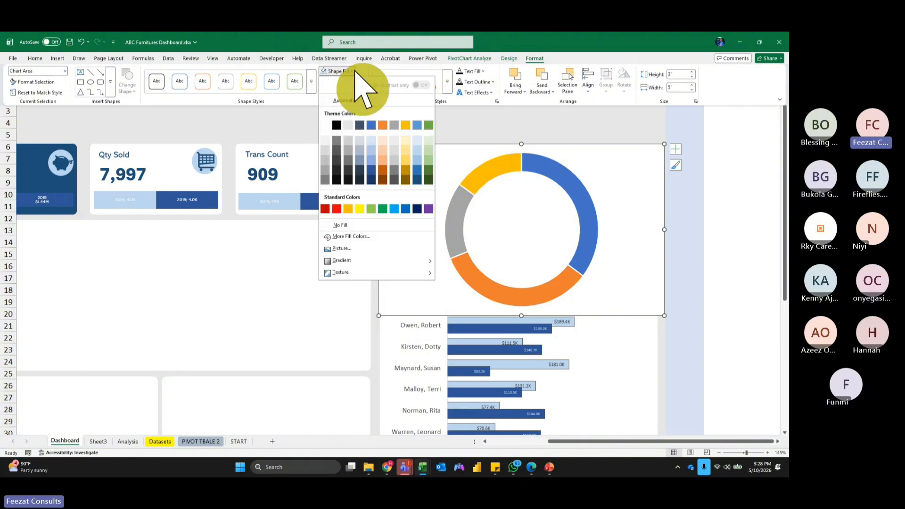
{"action": "left_click", "coordinate": [353, 226]}
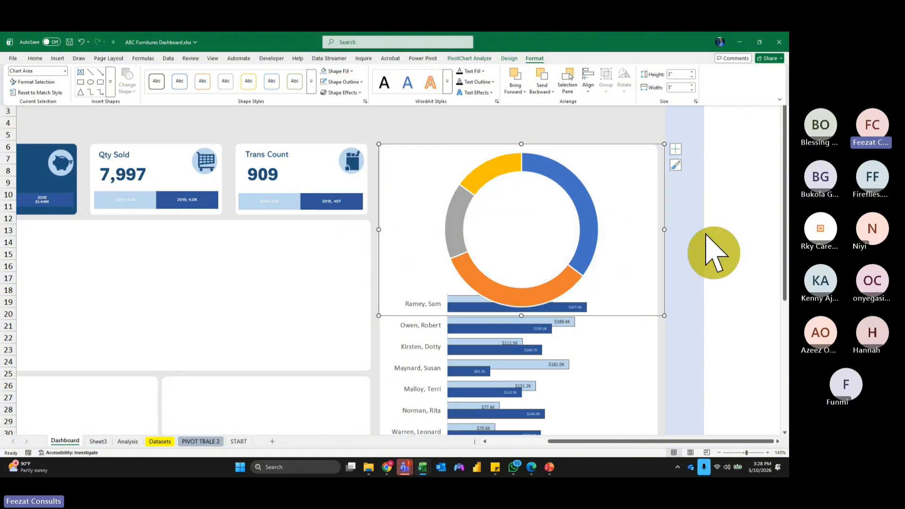
{"action": "left_click", "coordinate": [723, 231]}
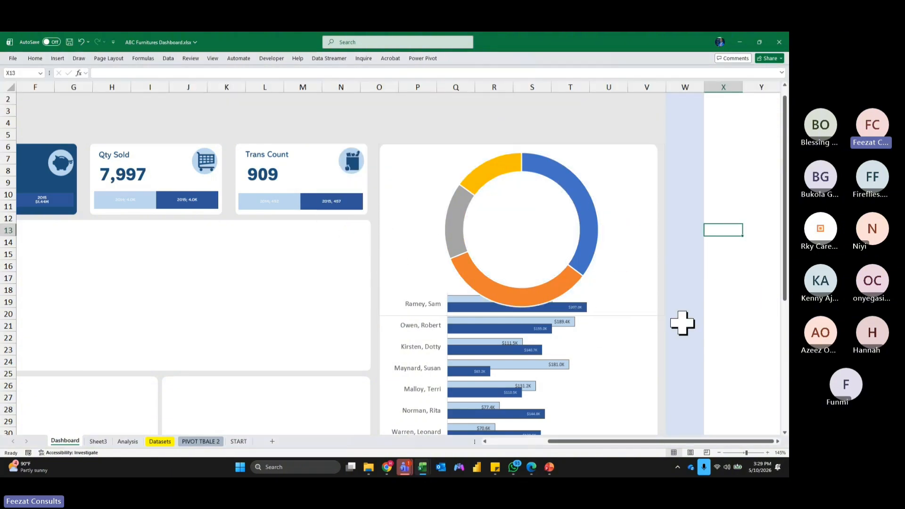
Reduce the salesperson bar chart's height from its upper edge so it starts just below the doughnut ring.
{"action": "scroll", "coordinate": [674, 316], "scroll_direction": "down", "scroll_amount": 3}
{"action": "scroll", "coordinate": [704, 303], "scroll_direction": "down", "scroll_amount": 1}
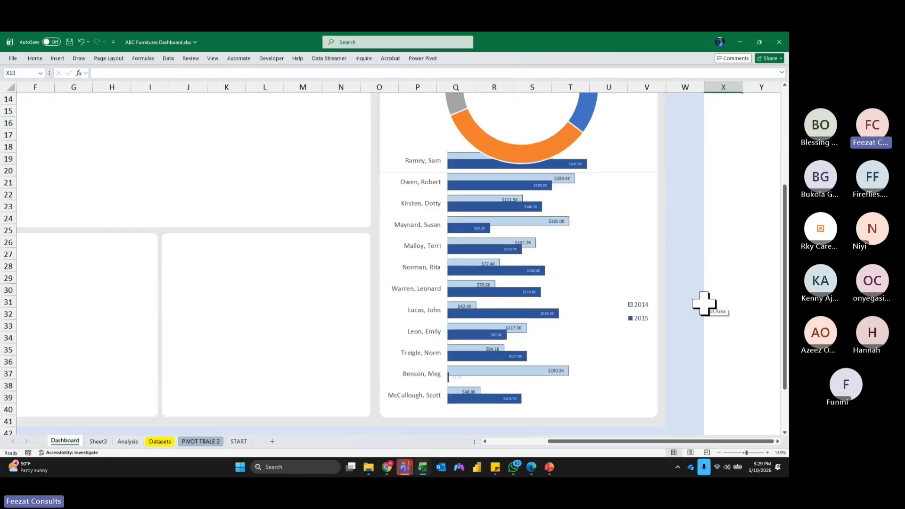
{"action": "left_click", "coordinate": [632, 226]}
{"action": "left_click", "coordinate": [542, 230]}
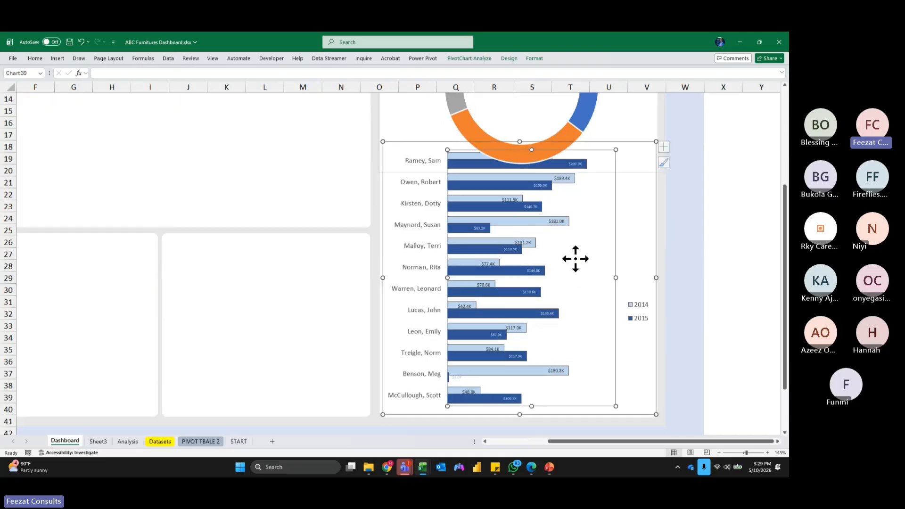
{"action": "left_click_drag", "start_coordinate": [438, 141], "coordinate": [438, 142]}
{"action": "left_click_drag", "start_coordinate": [519, 141], "coordinate": [518, 165]}
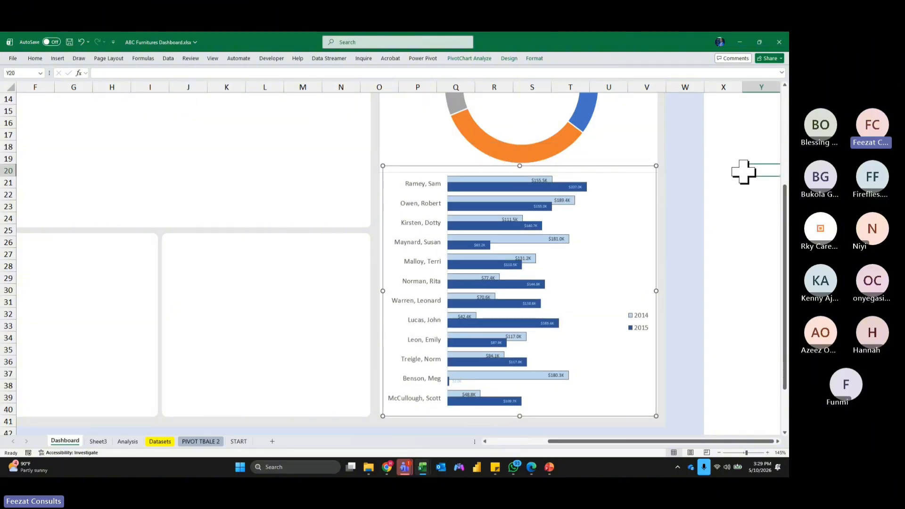
{"action": "left_click", "coordinate": [744, 171]}
{"action": "scroll", "coordinate": [750, 183], "scroll_direction": "up", "scroll_amount": 4}
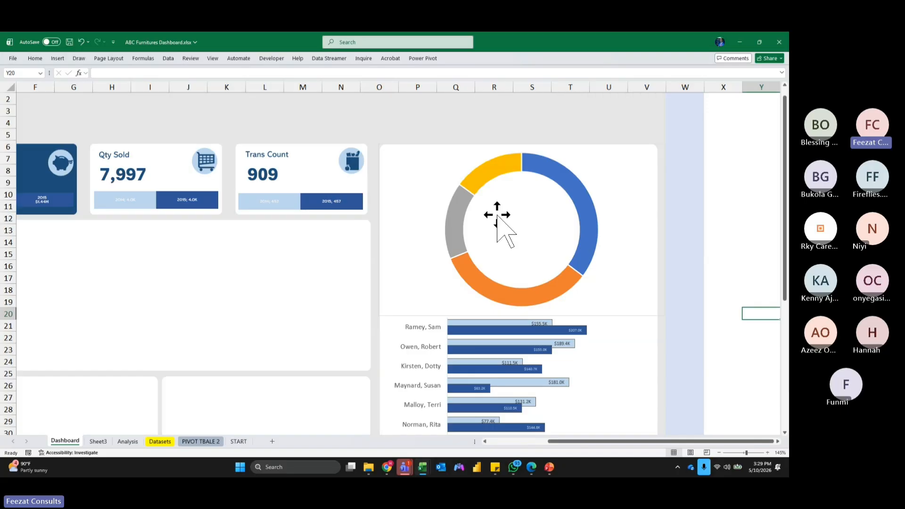
Set the region doughnut's hole size to 83% and shrink the chart slightly from its lower-left corner.
{"action": "left_click", "coordinate": [505, 216]}
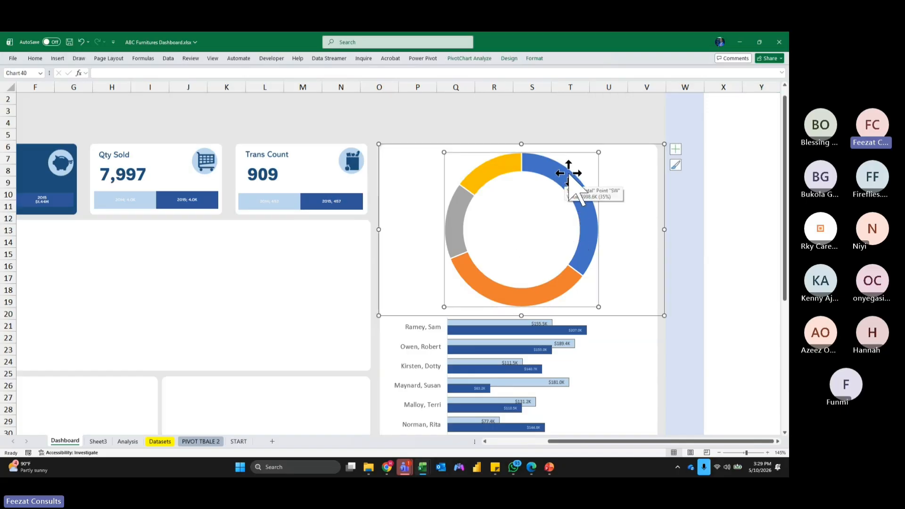
{"action": "left_click", "coordinate": [534, 58]}
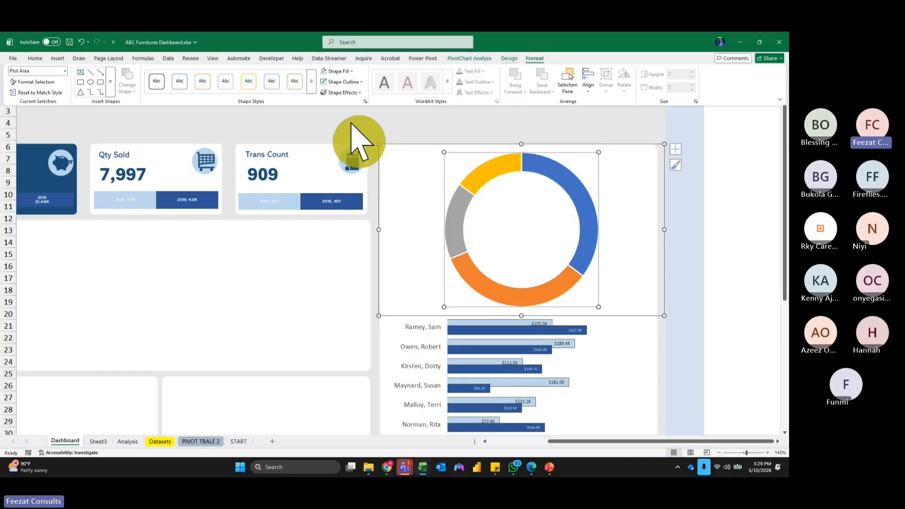
{"action": "left_click", "coordinate": [367, 101]}
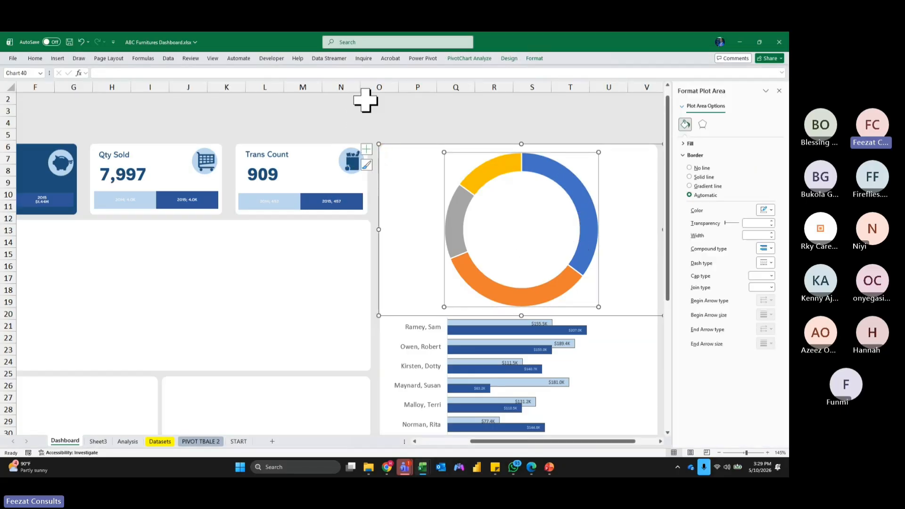
{"action": "left_click", "coordinate": [702, 124]}
{"action": "left_click", "coordinate": [571, 186]}
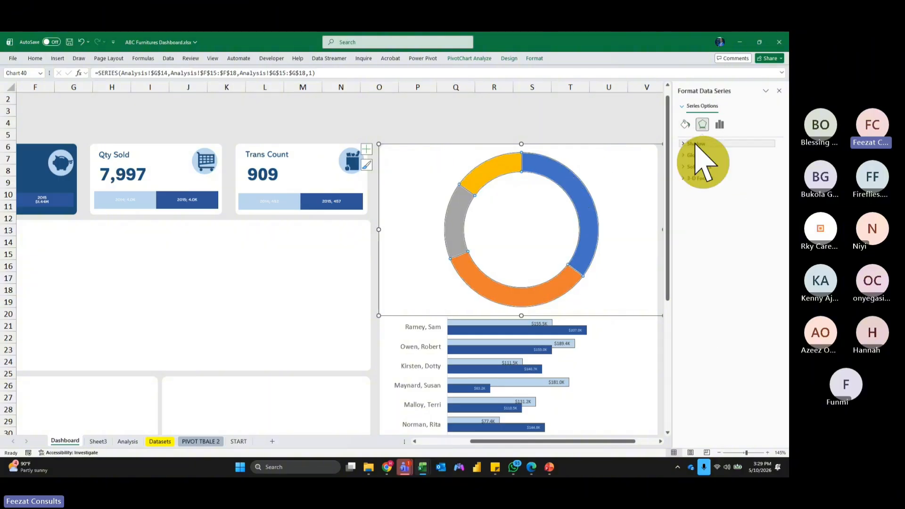
{"action": "left_click", "coordinate": [720, 125]}
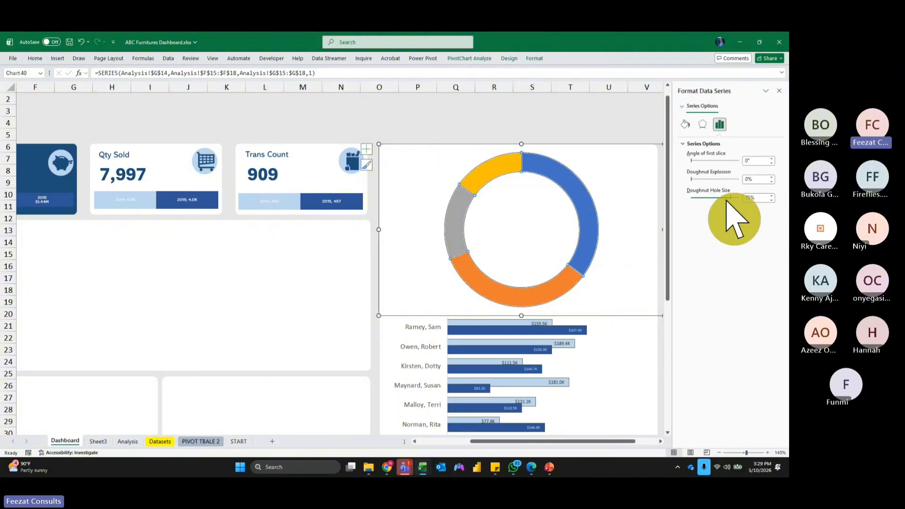
{"action": "mouse_move", "coordinate": [730, 201]}
{"action": "left_mouse_down"}
{"action": "mouse_move", "coordinate": [715, 199]}
{"action": "mouse_move", "coordinate": [732, 199]}
{"action": "left_mouse_up"}
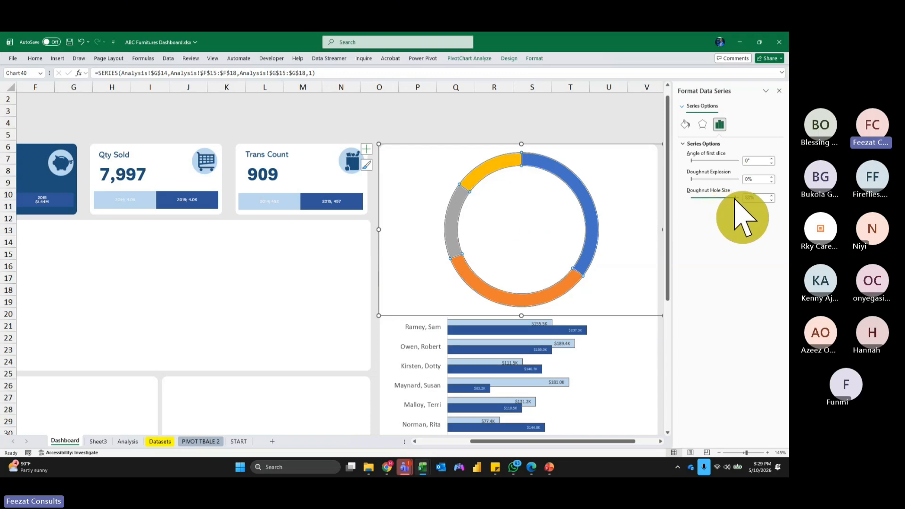
{"action": "left_click_drag", "start_coordinate": [378, 315], "coordinate": [384, 303]}
Set the border of the doughnut data series to No line.
{"action": "left_click", "coordinate": [529, 158]}
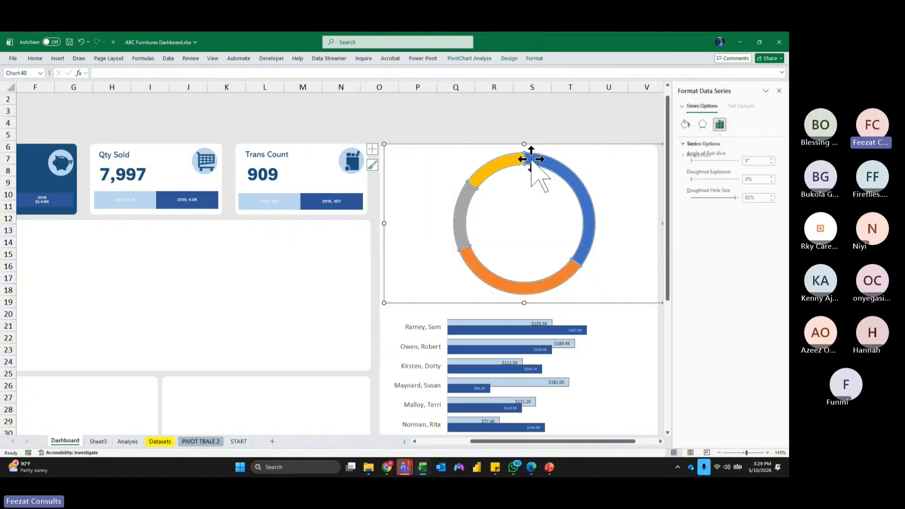
{"action": "left_click", "coordinate": [685, 124]}
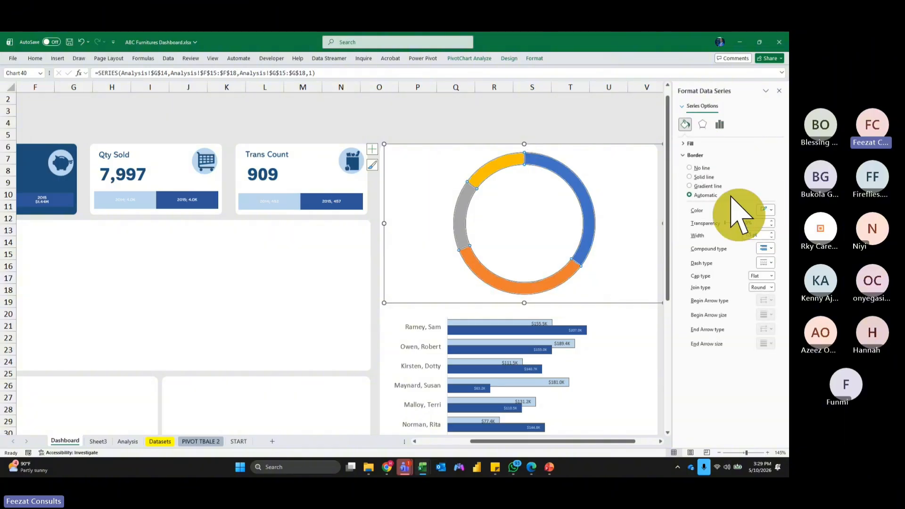
{"action": "left_click", "coordinate": [702, 167]}
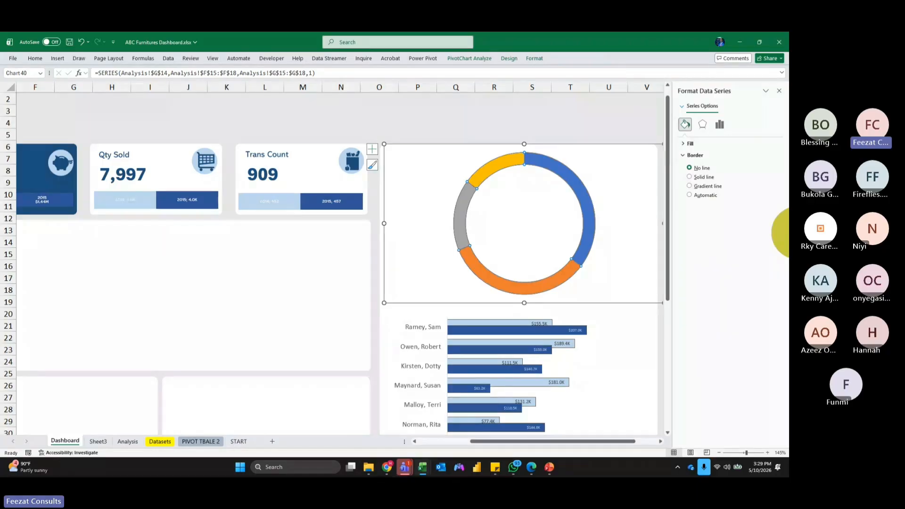
Fill the doughnut's SW slice with a darker blue and its NE slice with a very dark blue.
{"action": "left_click", "coordinate": [577, 185]}
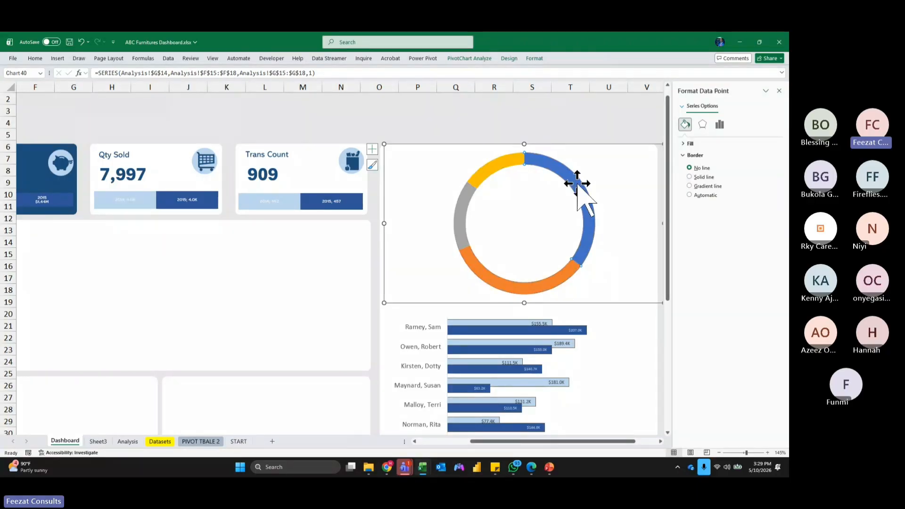
{"action": "left_click", "coordinate": [535, 59]}
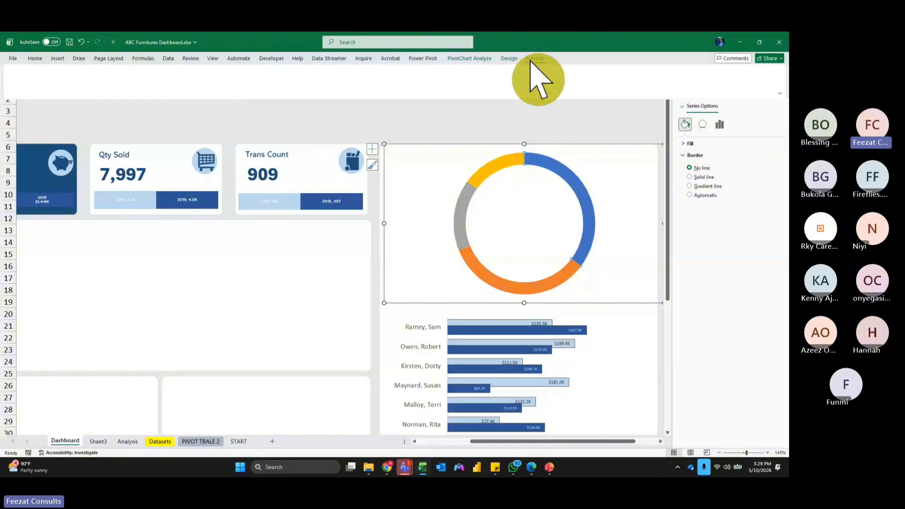
{"action": "left_click", "coordinate": [349, 71]}
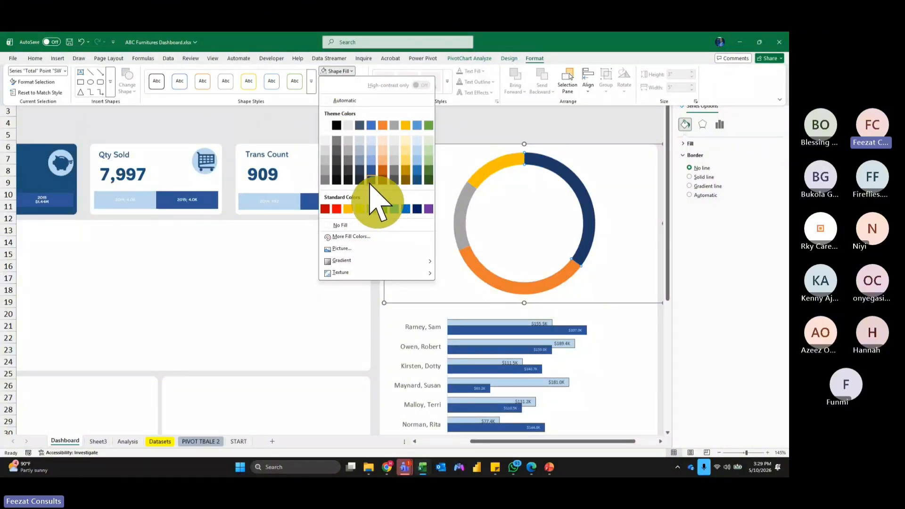
{"action": "left_click", "coordinate": [370, 172]}
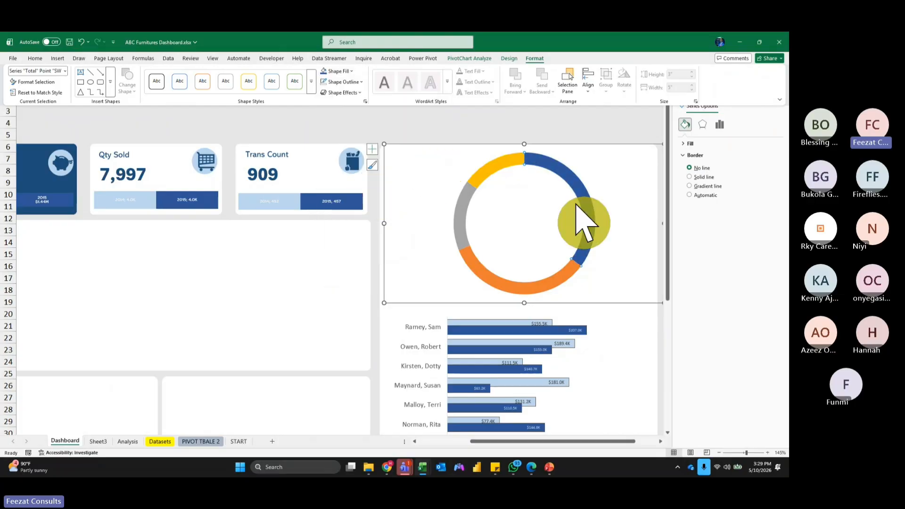
{"action": "left_click", "coordinate": [561, 275]}
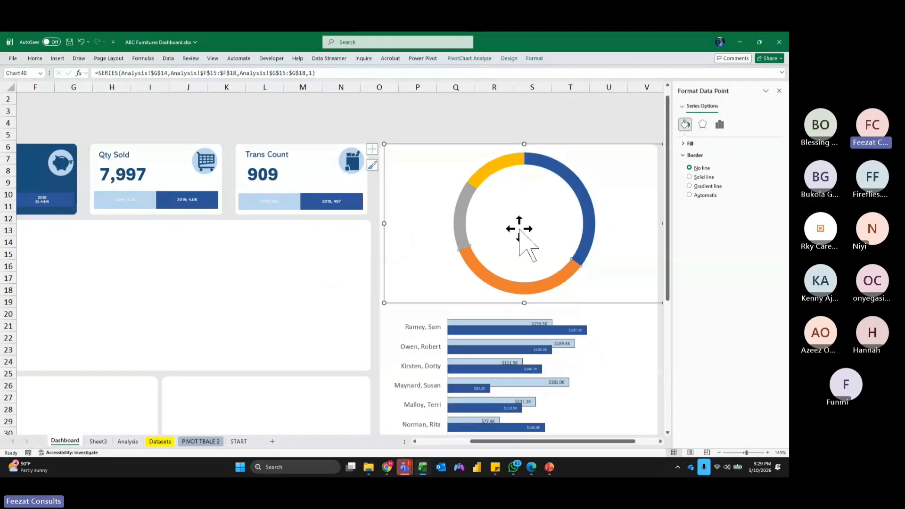
{"action": "left_click", "coordinate": [534, 58]}
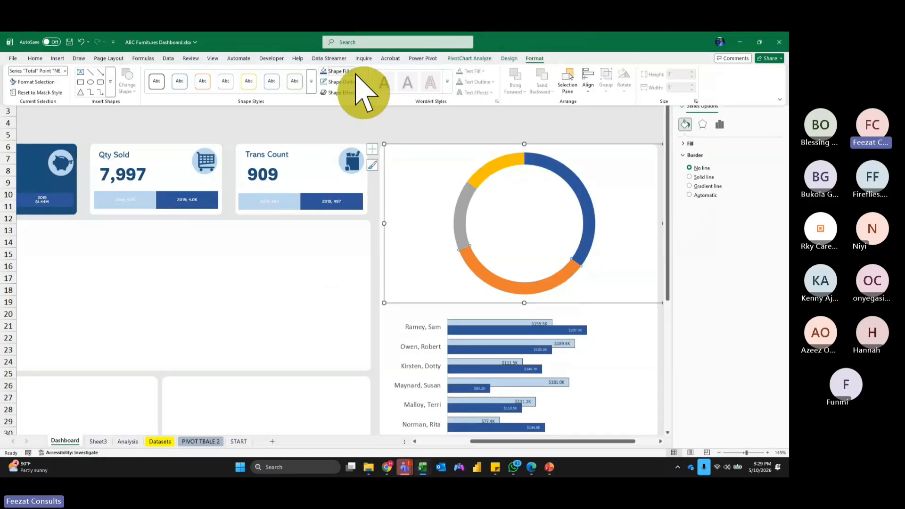
{"action": "left_click", "coordinate": [352, 71]}
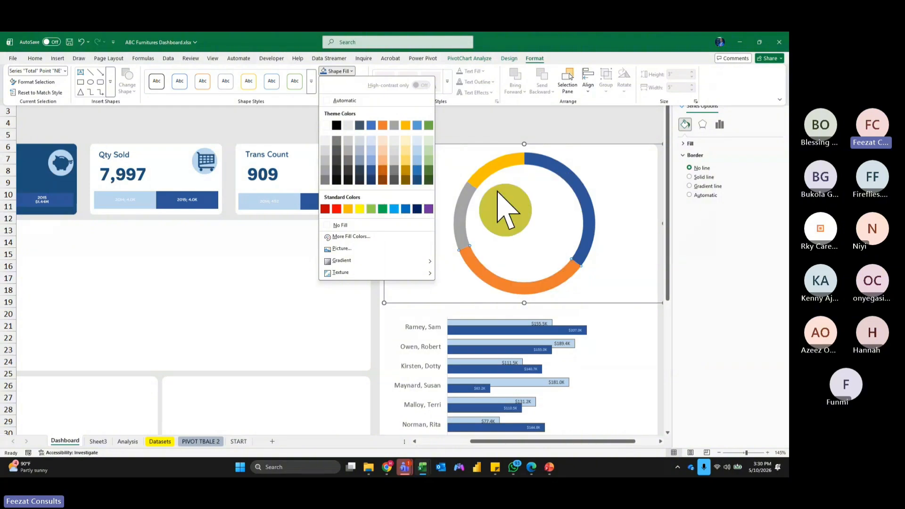
{"action": "left_click", "coordinate": [420, 181]}
Fill the doughnut's SE slice with light blue and its NW slice with the Text 2, Lighter 60% blue-gray.
{"action": "left_click", "coordinate": [506, 175]}
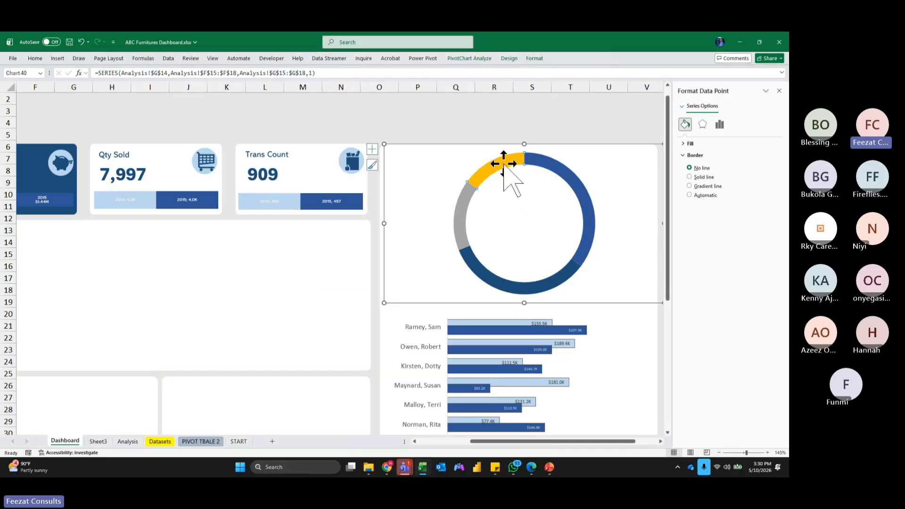
{"action": "left_click", "coordinate": [534, 59]}
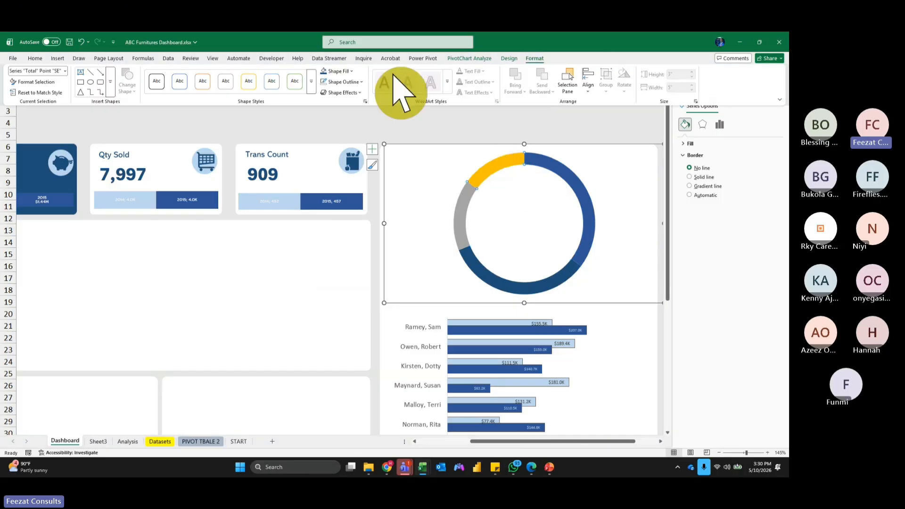
{"action": "left_click", "coordinate": [349, 72]}
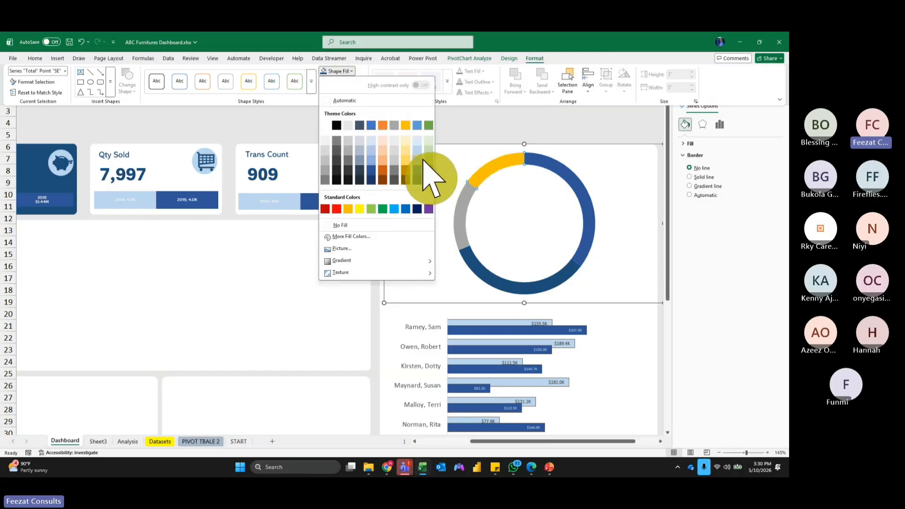
{"action": "left_click", "coordinate": [421, 161]}
{"action": "left_click", "coordinate": [464, 209]}
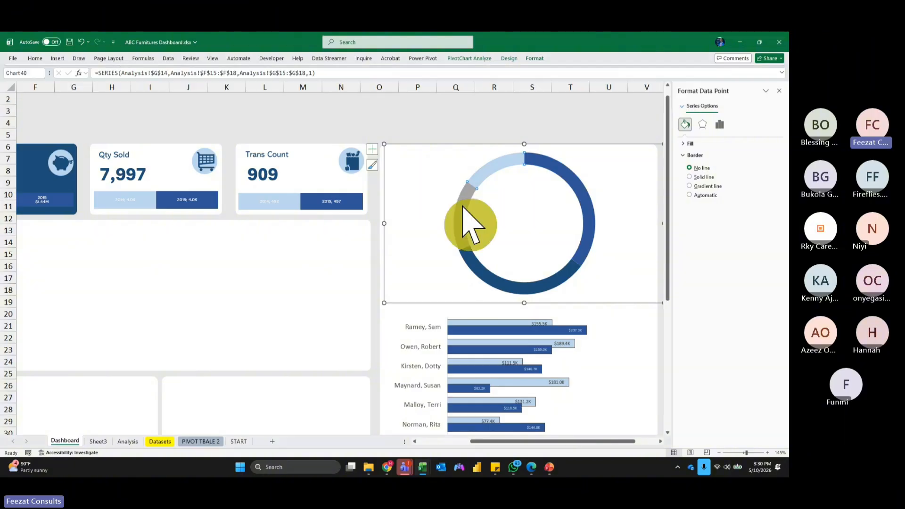
{"action": "left_click", "coordinate": [537, 58]}
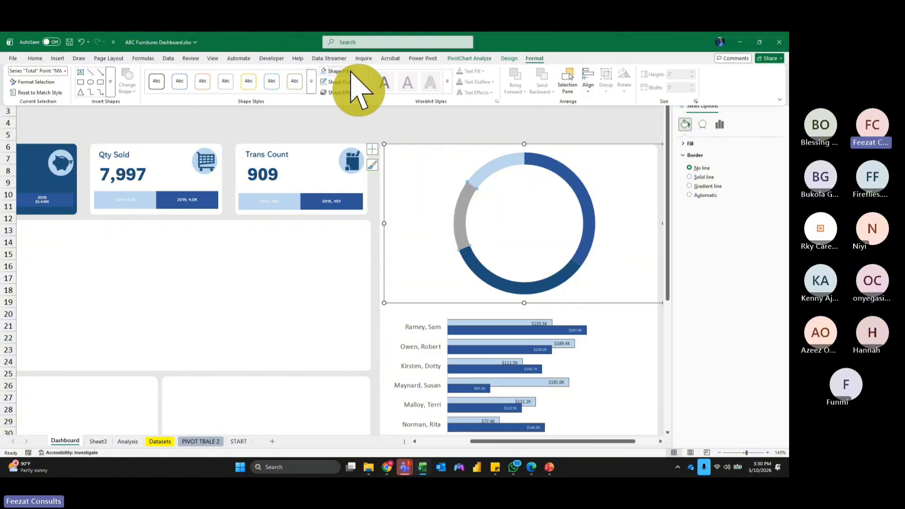
{"action": "left_click", "coordinate": [351, 73]}
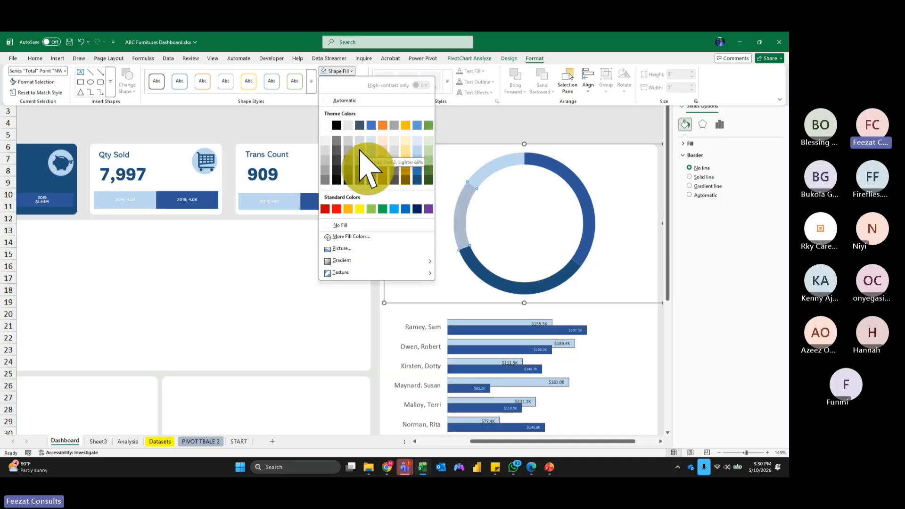
{"action": "left_click", "coordinate": [363, 167]}
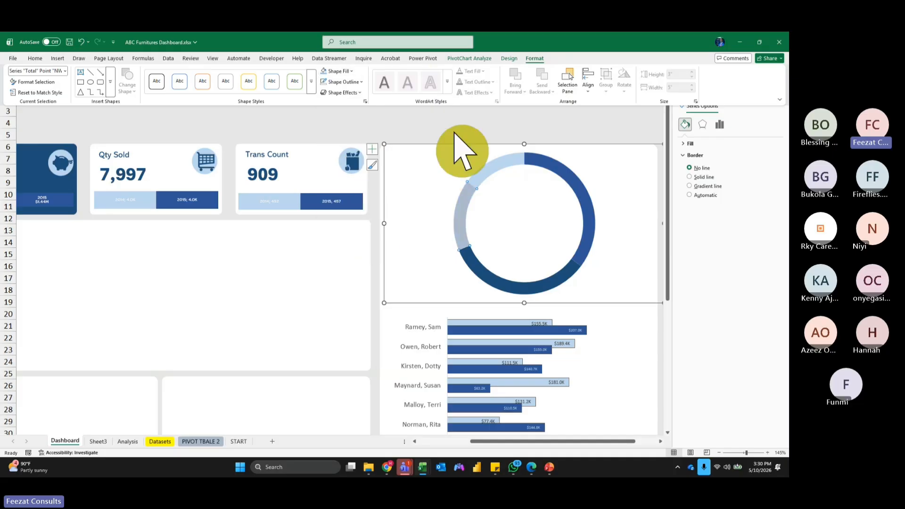
{"action": "left_click", "coordinate": [499, 111]}
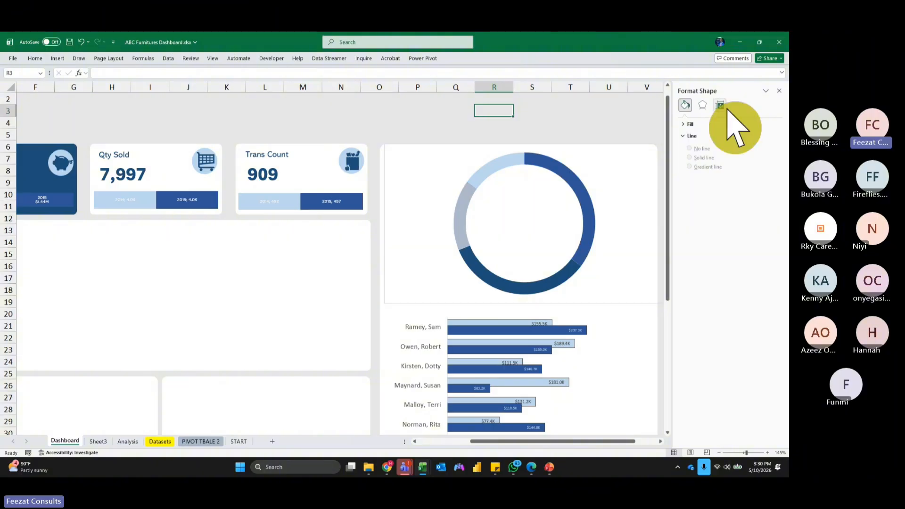
{"action": "left_click", "coordinate": [779, 91]}
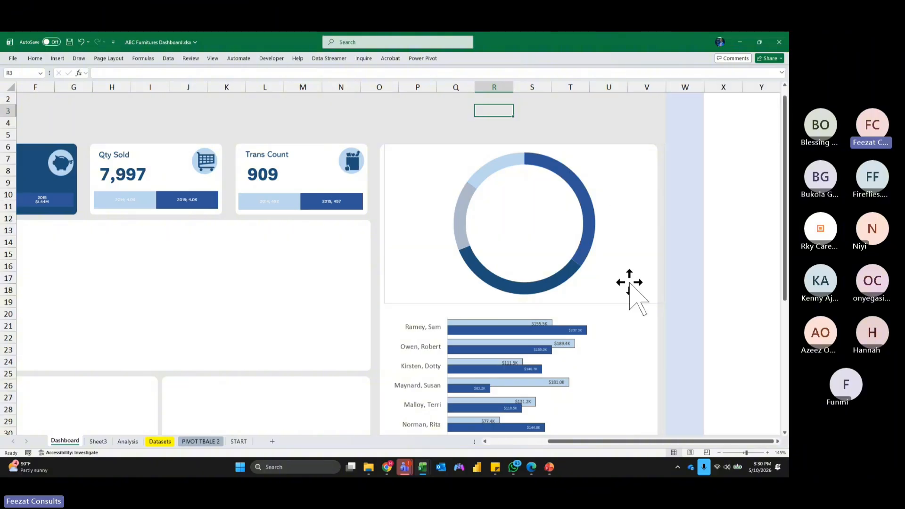
Set the doughnut chart area's shape outline to No Outline.
{"action": "left_click", "coordinate": [617, 305]}
{"action": "left_click", "coordinate": [547, 299]}
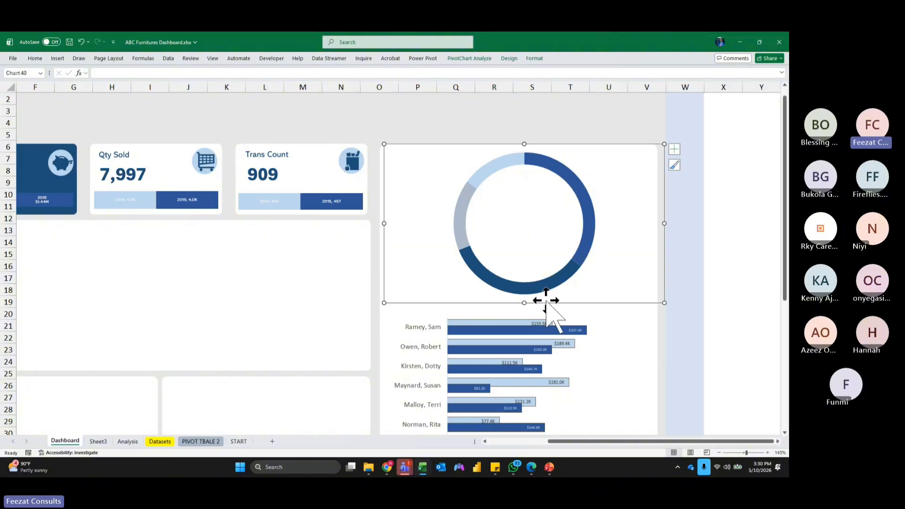
{"action": "left_click", "coordinate": [535, 58]}
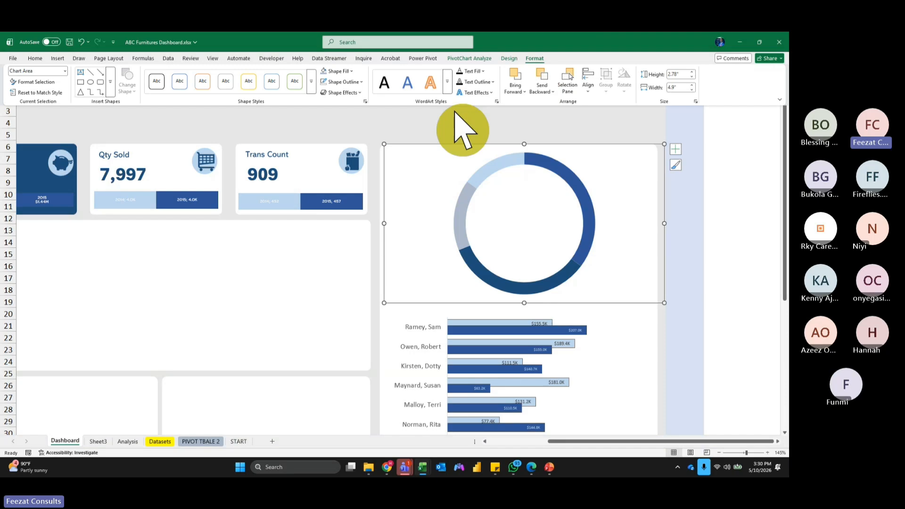
{"action": "left_click", "coordinate": [343, 82]}
{"action": "left_click", "coordinate": [363, 235]}
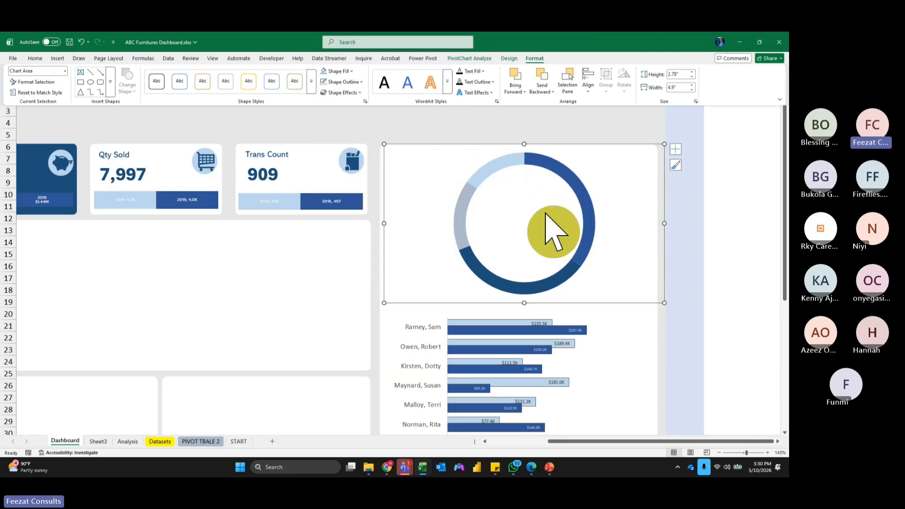
Add data labels to the region doughnut chart.
{"action": "left_click", "coordinate": [676, 149]}
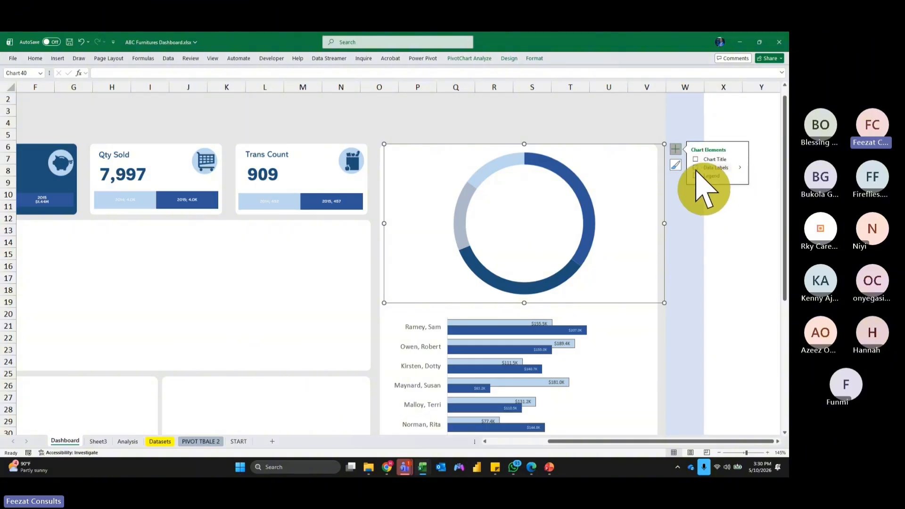
{"action": "left_click", "coordinate": [696, 169]}
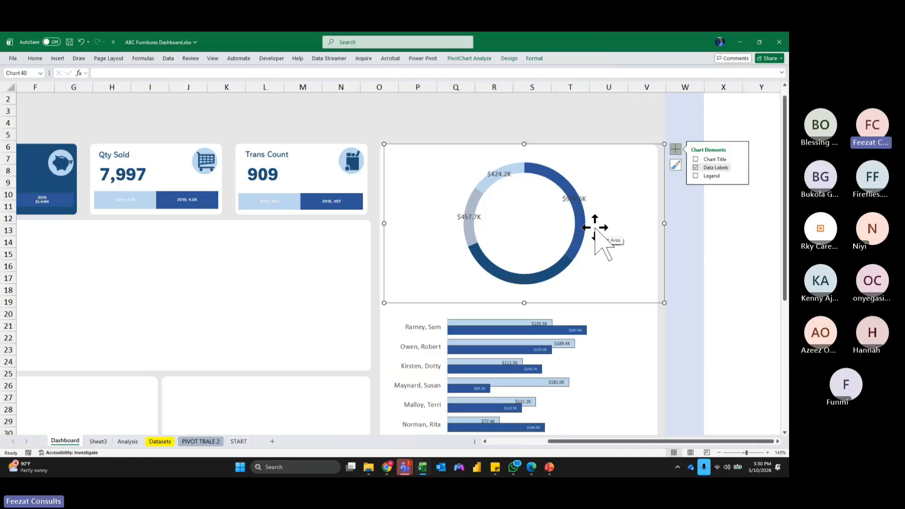
{"action": "left_click", "coordinate": [586, 224]}
{"action": "scroll", "coordinate": [586, 224], "scroll_direction": "up", "scroll_amount": 1}
Include the category name together with the value in the doughnut chart's data labels.
{"action": "left_click", "coordinate": [675, 161]}
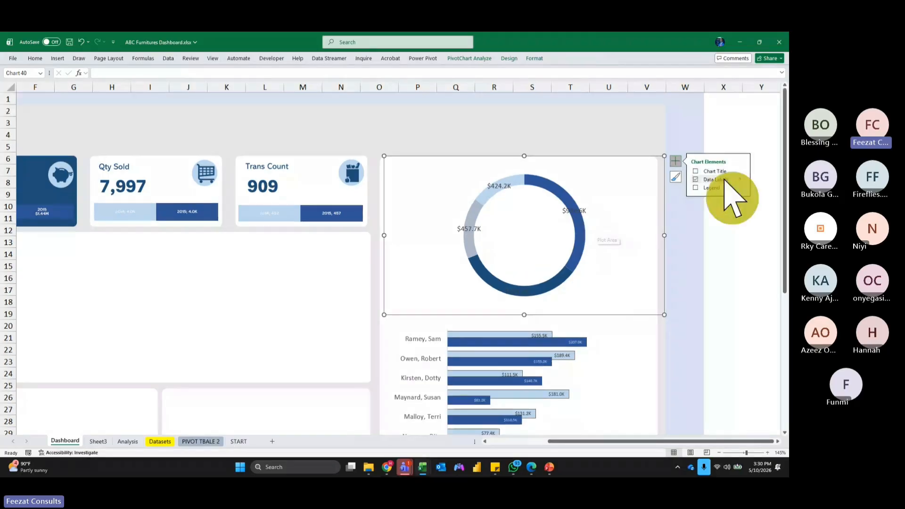
{"action": "left_click", "coordinate": [739, 180]}
{"action": "left_click", "coordinate": [669, 201]}
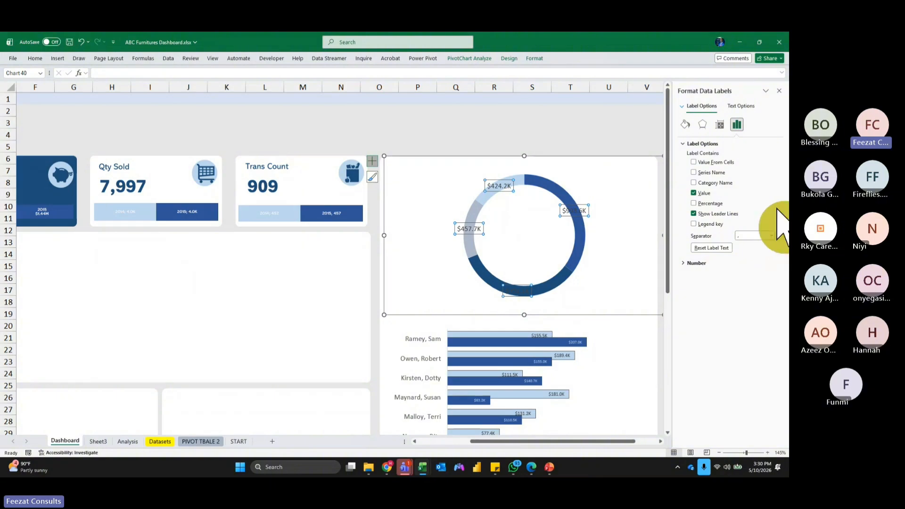
{"action": "left_click", "coordinate": [694, 172]}
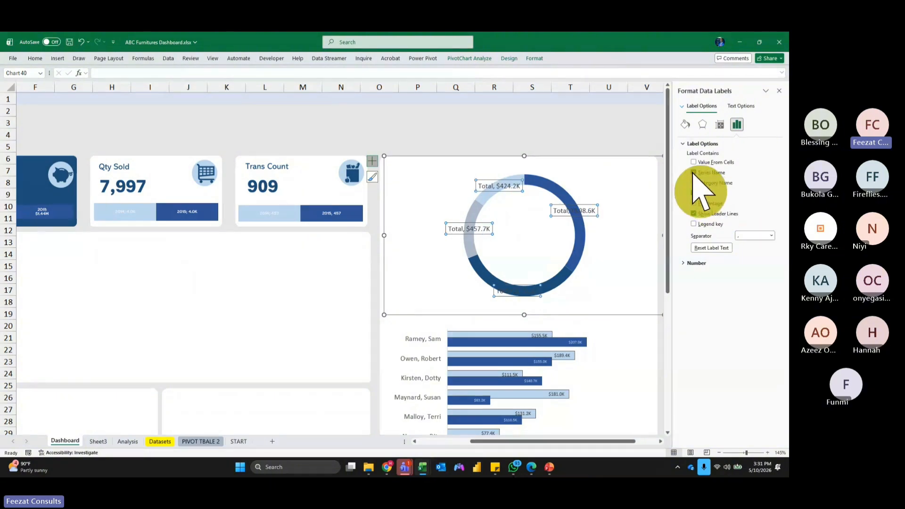
{"action": "left_click", "coordinate": [693, 172]}
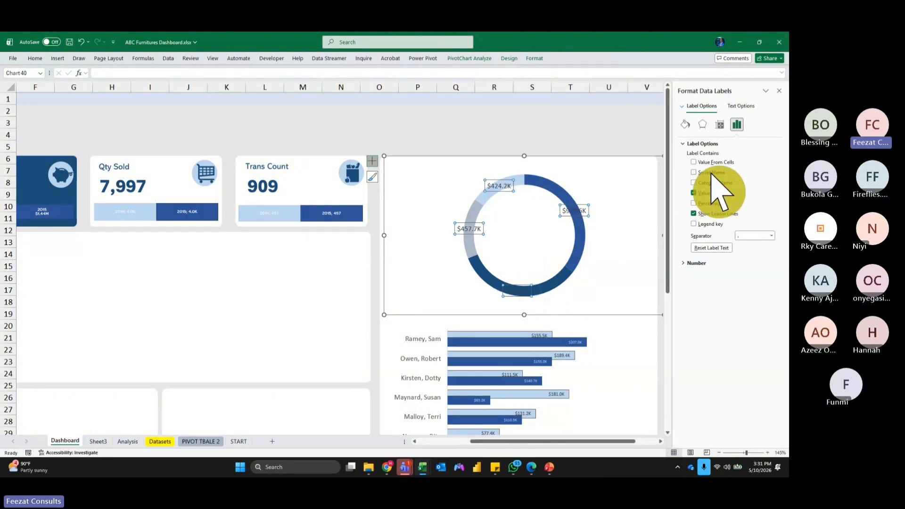
{"action": "left_click", "coordinate": [693, 182]}
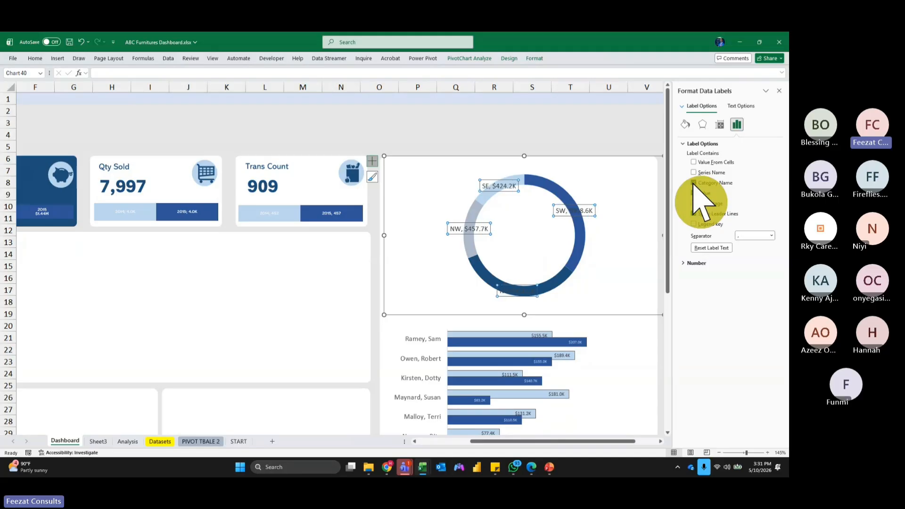
Set the doughnut data labels' separator to semicolon and their font to Abadi, one size smaller.
{"action": "left_click", "coordinate": [771, 235]}
{"action": "left_click", "coordinate": [756, 246]}
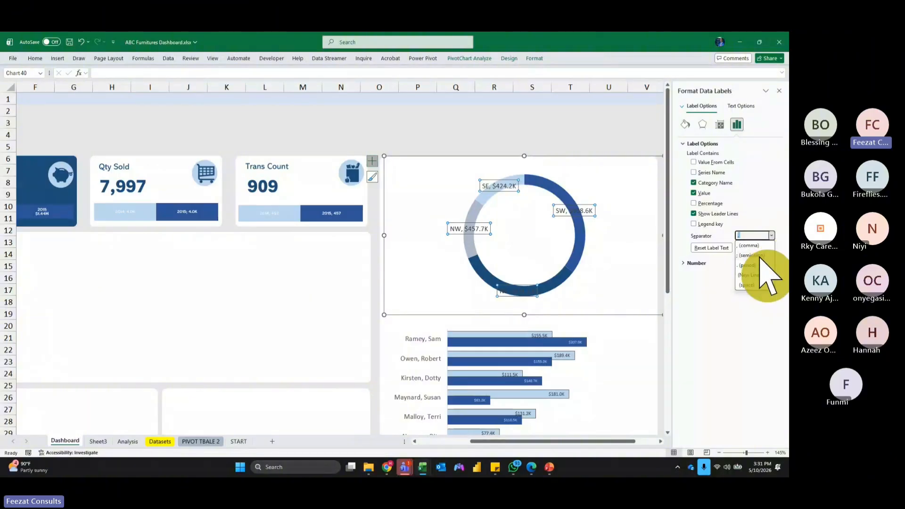
{"action": "left_click", "coordinate": [47, 60]}
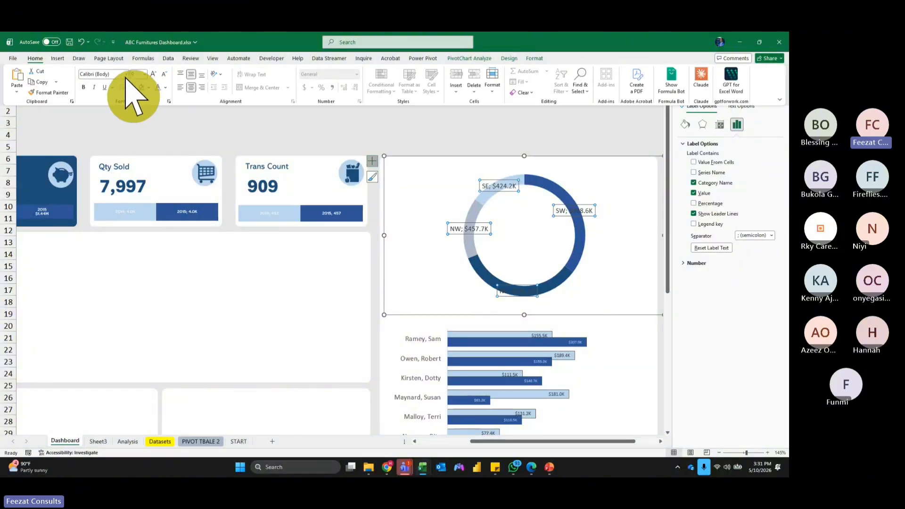
{"action": "left_click", "coordinate": [125, 74]}
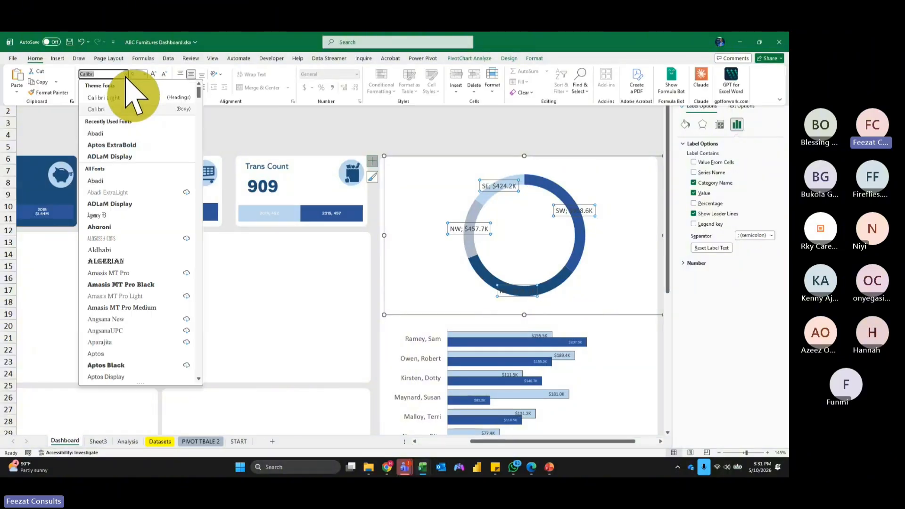
{"action": "left_click", "coordinate": [116, 134]}
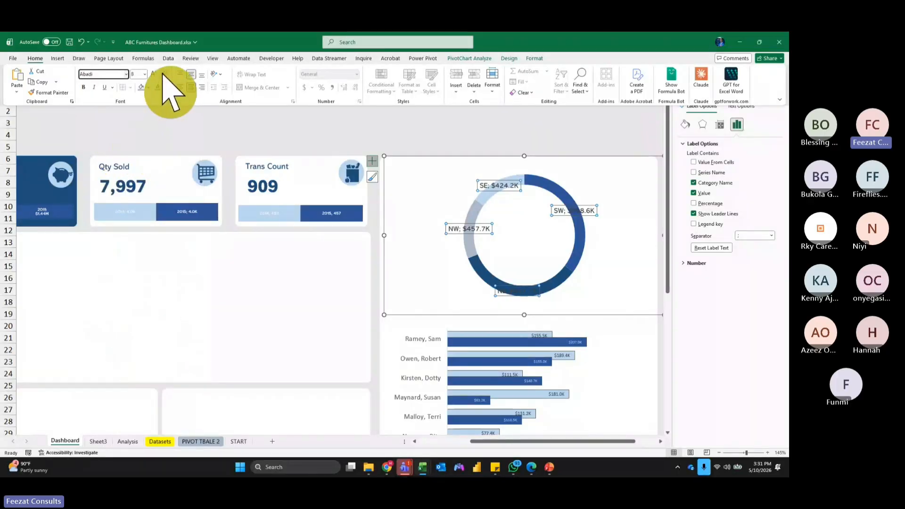
{"action": "left_click", "coordinate": [163, 74]}
{"action": "left_click", "coordinate": [624, 128]}
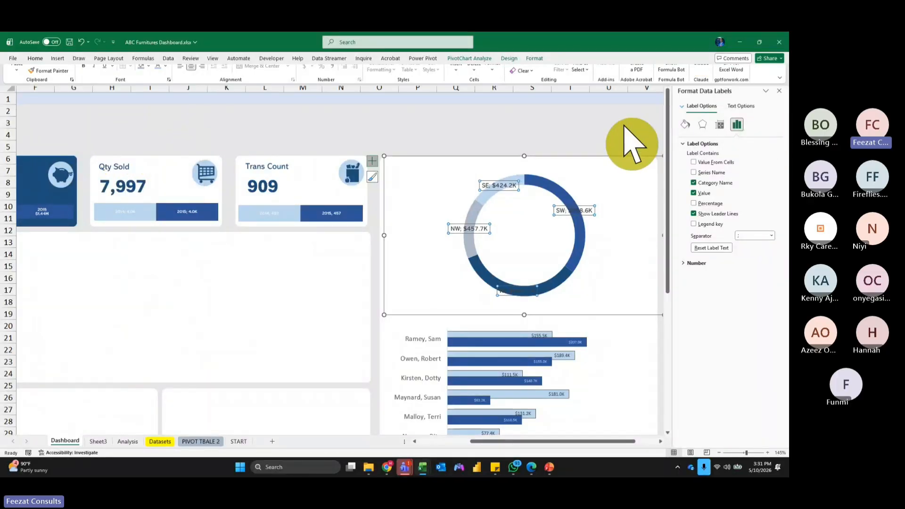
{"action": "left_click", "coordinate": [779, 90]}
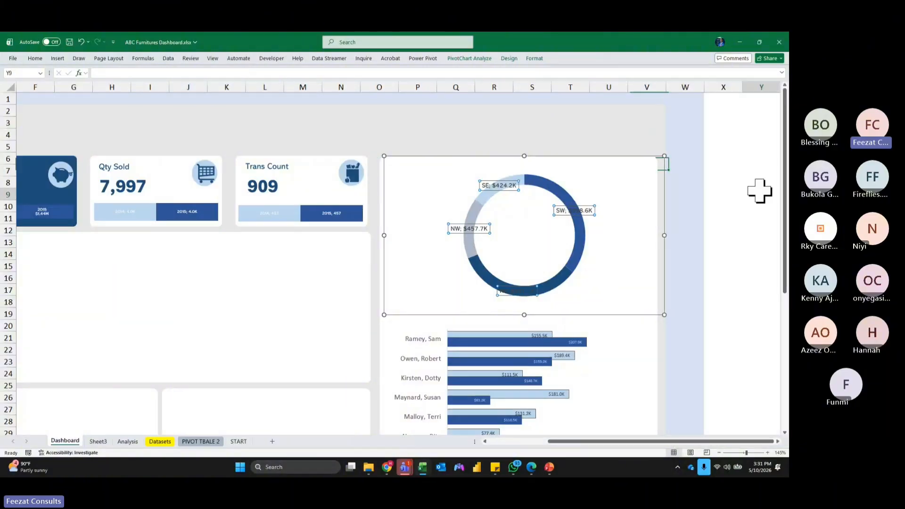
{"action": "left_click", "coordinate": [760, 190]}
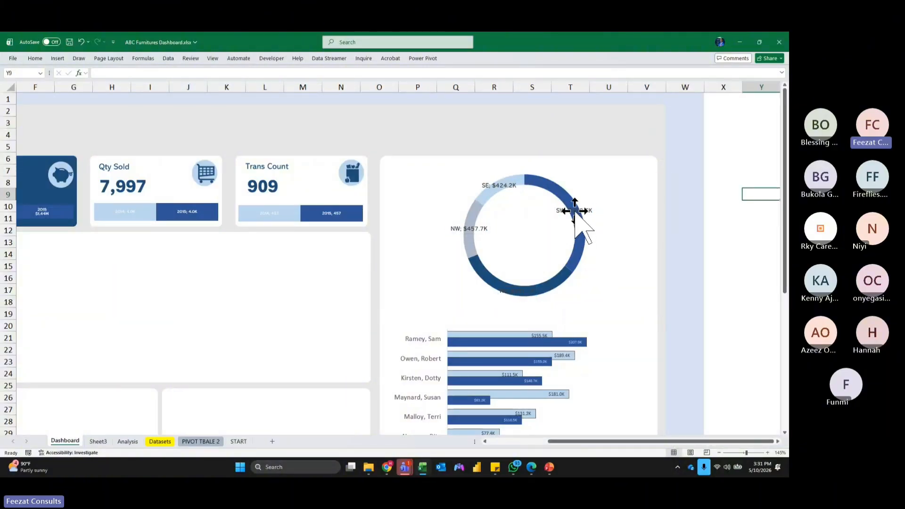
Move the doughnut's SW and NE data labels outside the ring, to its right.
{"action": "left_click", "coordinate": [574, 210]}
{"action": "left_click", "coordinate": [574, 210]}
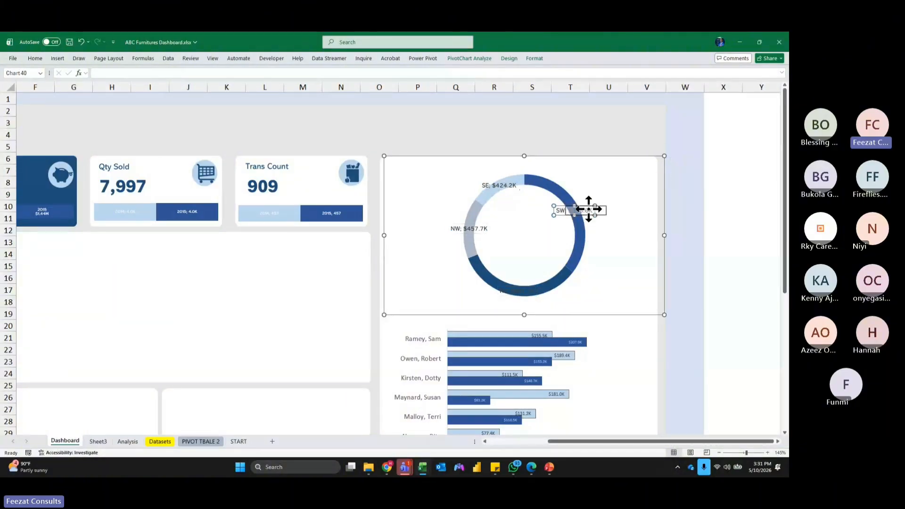
{"action": "left_click_drag", "start_coordinate": [586, 208], "coordinate": [632, 208]}
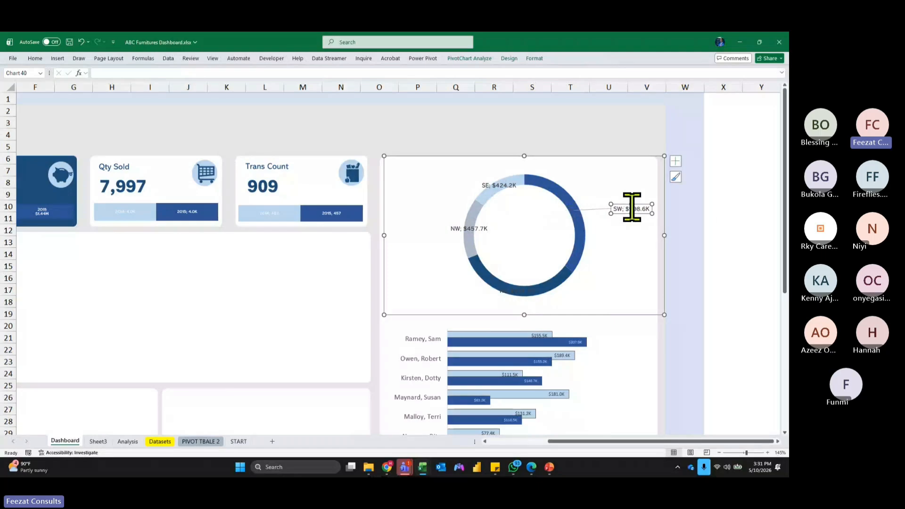
{"action": "left_click", "coordinate": [525, 291]}
{"action": "left_click_drag", "start_coordinate": [530, 297], "coordinate": [628, 297]}
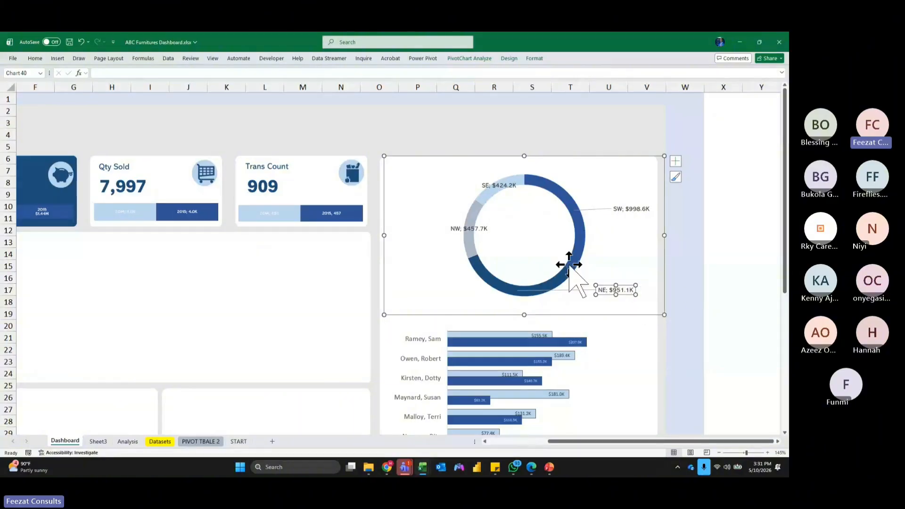
Move the doughnut's SE and NW data labels outside the ring, to its left.
{"action": "left_click", "coordinate": [490, 184]}
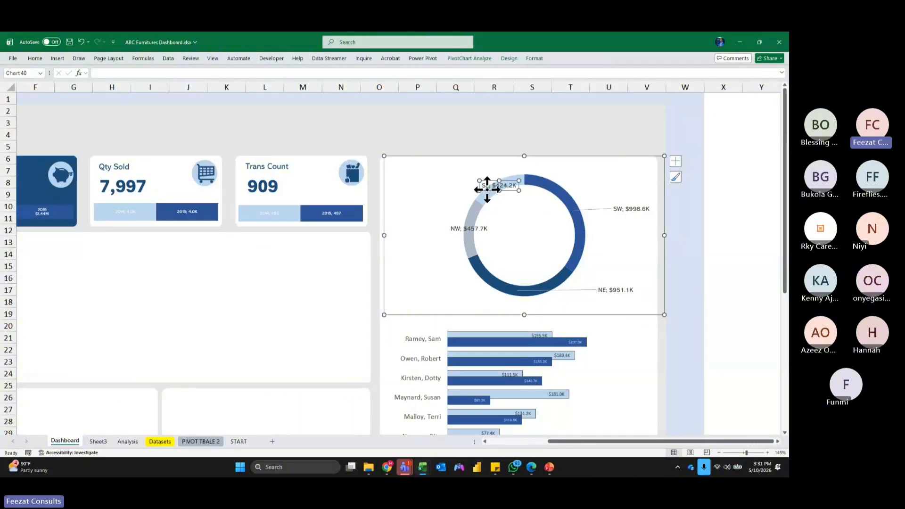
{"action": "left_click_drag", "start_coordinate": [487, 189], "coordinate": [420, 189]}
{"action": "left_click", "coordinate": [467, 229]}
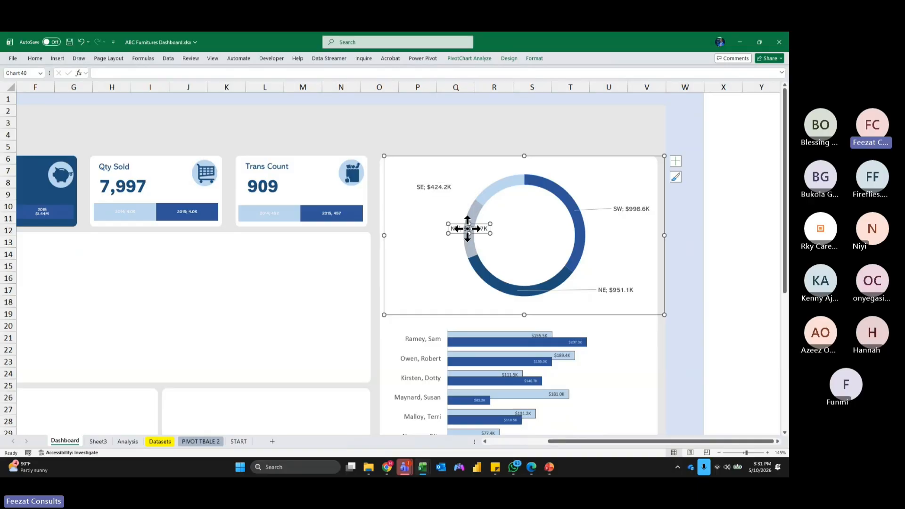
{"action": "left_click_drag", "start_coordinate": [458, 232], "coordinate": [406, 234]}
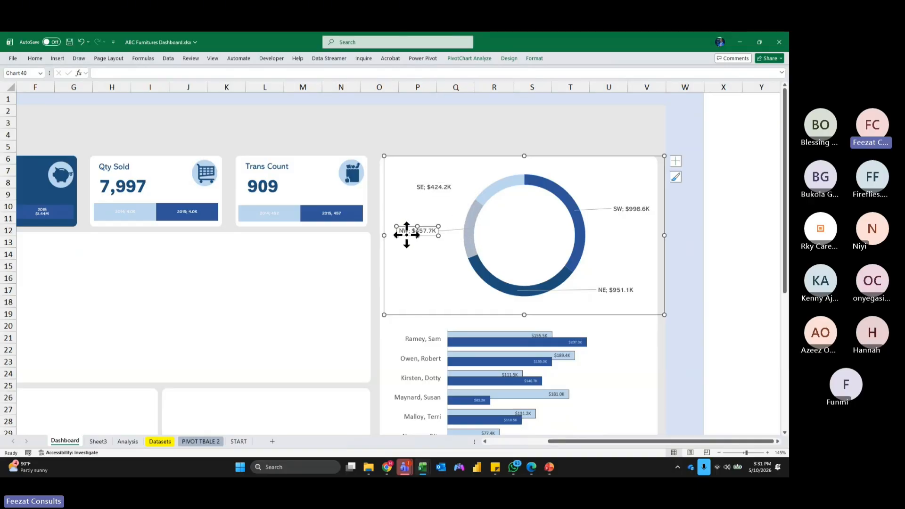
{"action": "left_click", "coordinate": [728, 253]}
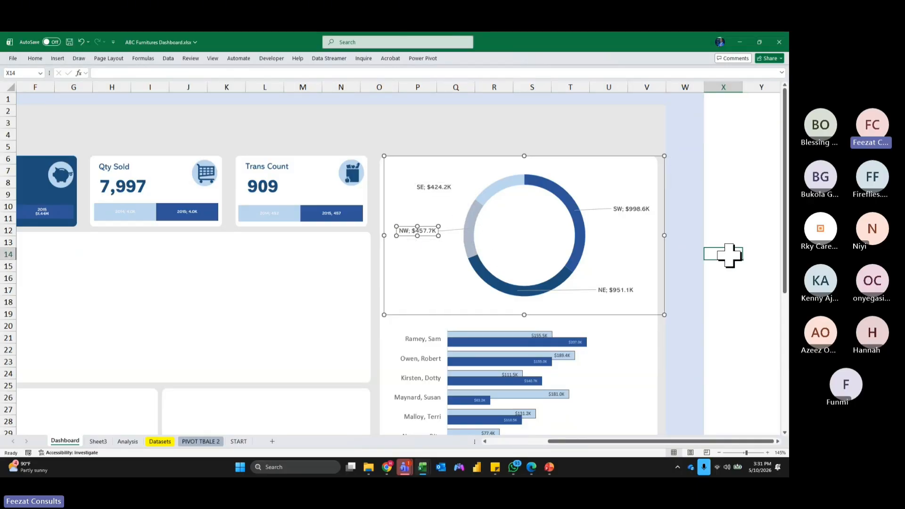
Draw a circle about 1.7" in diameter centred in the doughnut chart's hole.
{"action": "scroll", "coordinate": [716, 306], "scroll_direction": "down", "scroll_amount": 1}
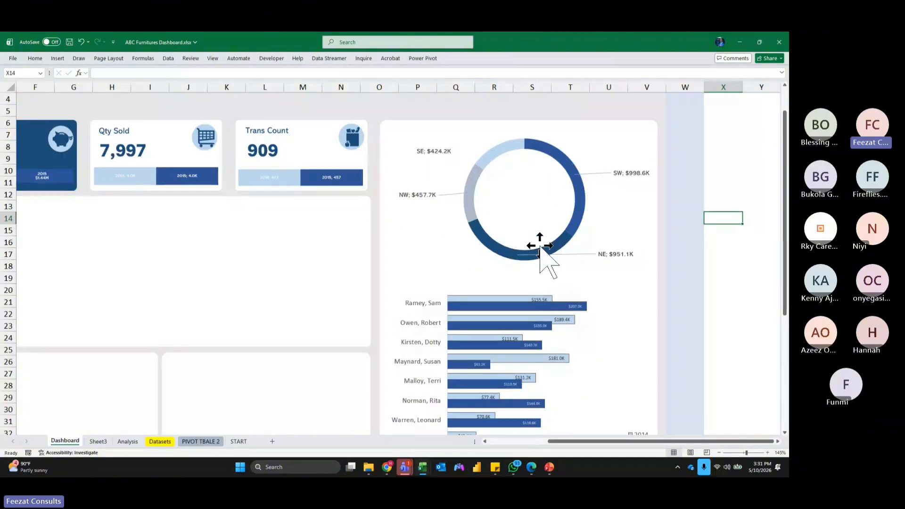
{"action": "mouse_move", "coordinate": [575, 220]}
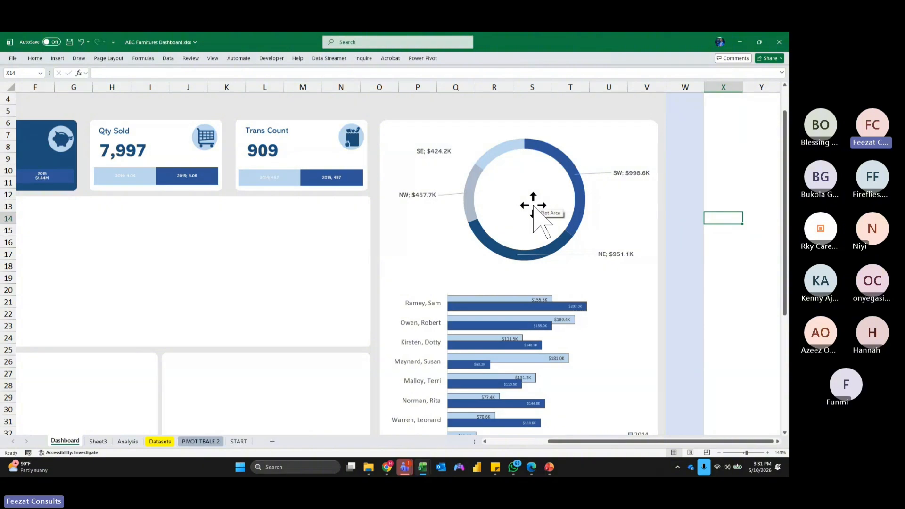
{"action": "left_click", "coordinate": [58, 59]}
{"action": "left_click", "coordinate": [140, 82]}
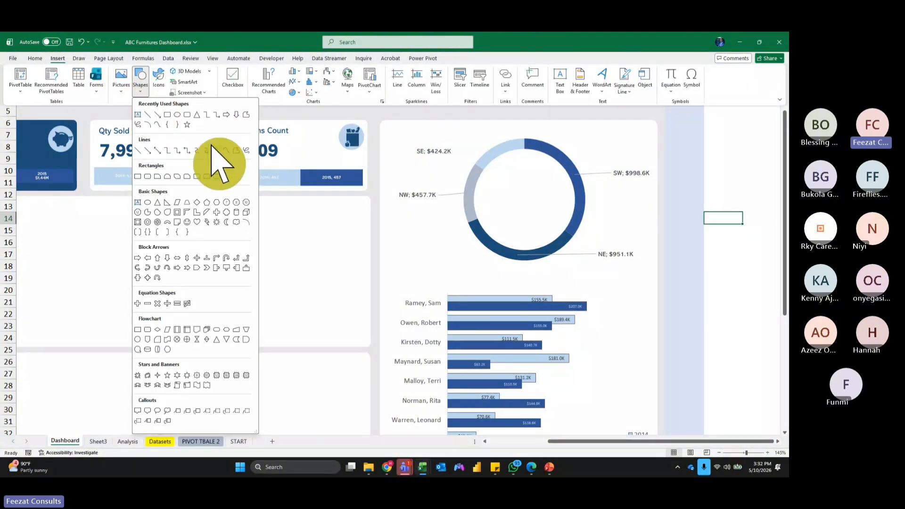
{"action": "left_click", "coordinate": [179, 115]}
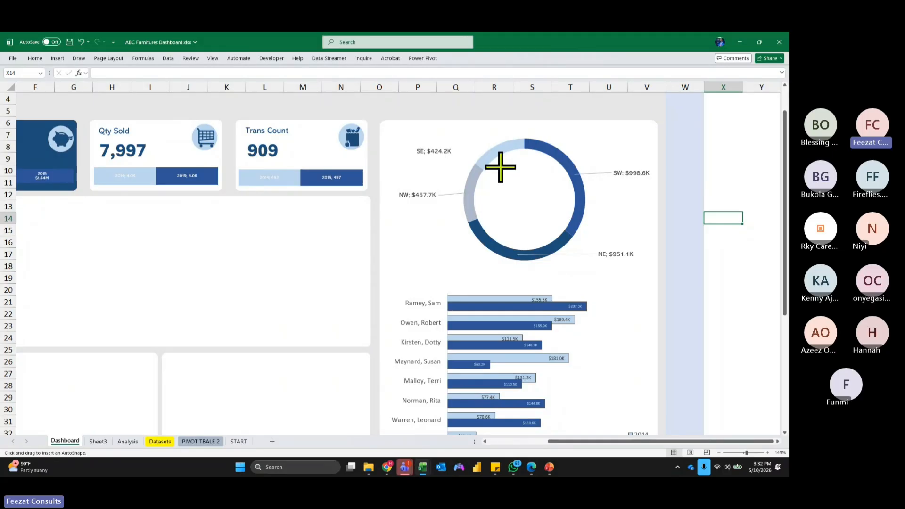
{"action": "left_click_drag", "start_coordinate": [500, 167], "coordinate": [548, 224]}
Set the new circle's shape fill to No Fill.
{"action": "left_click", "coordinate": [464, 59]}
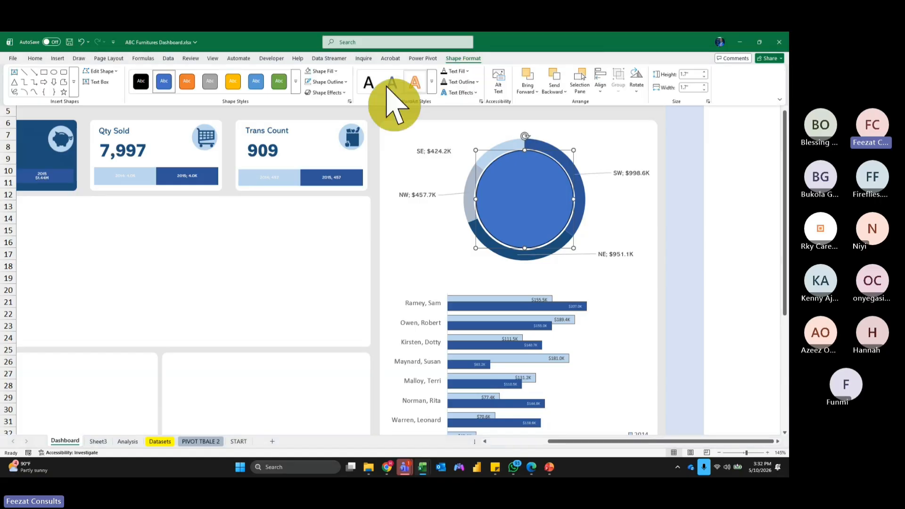
{"action": "left_click", "coordinate": [335, 71]}
{"action": "left_click", "coordinate": [334, 228]}
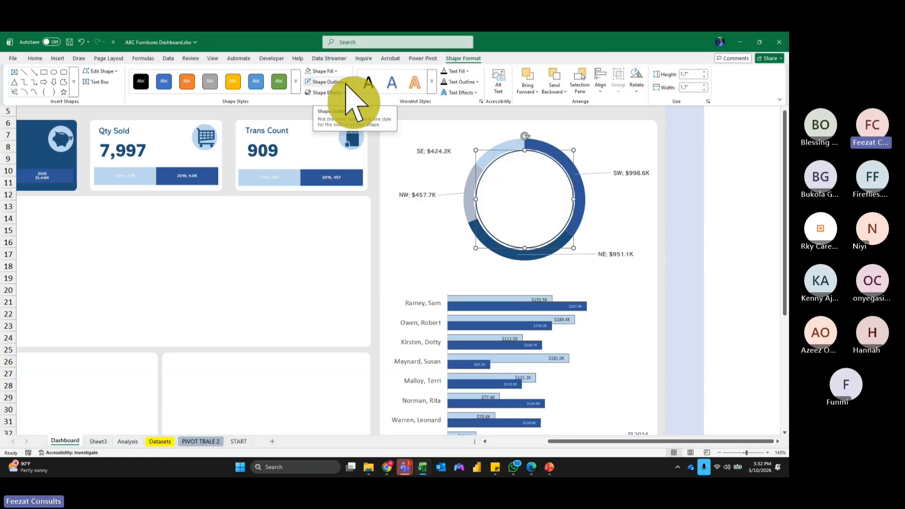
Fill the circle inside the doughnut with light blue and set its shape outline to No Outline.
{"action": "left_click", "coordinate": [336, 72]}
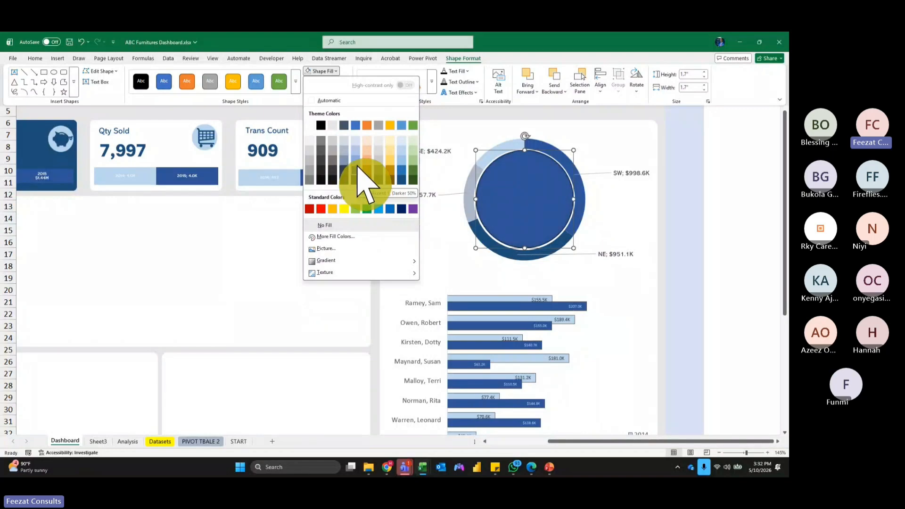
{"action": "left_click", "coordinate": [404, 150]}
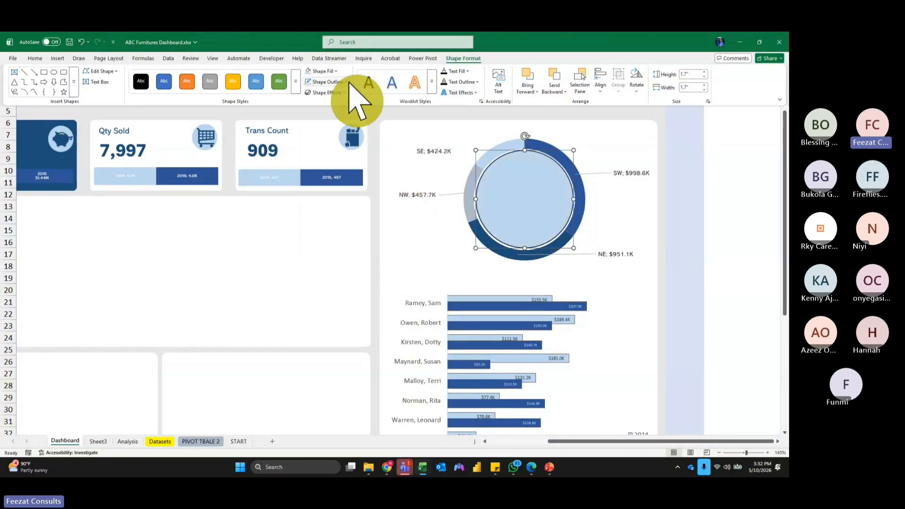
{"action": "left_click", "coordinate": [330, 81]}
{"action": "left_click", "coordinate": [334, 236]}
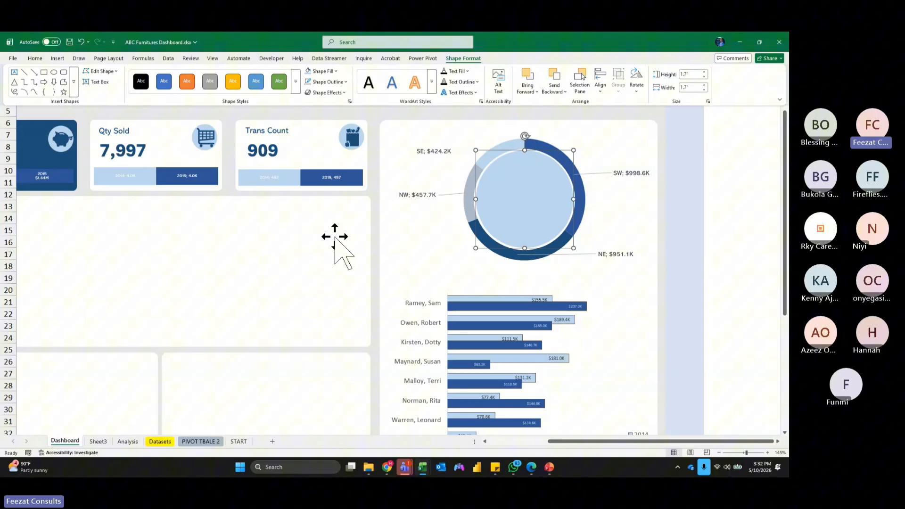
{"action": "left_click", "coordinate": [764, 229]}
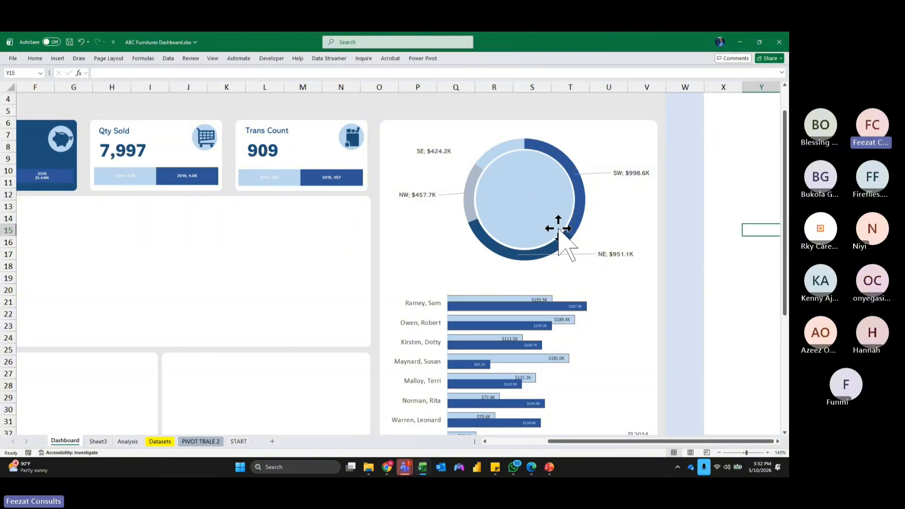
Find the Average sales KPI on the Analysis sheet and check the defined name of its value cell.
{"action": "left_click", "coordinate": [128, 441]}
{"action": "left_click", "coordinate": [177, 339]}
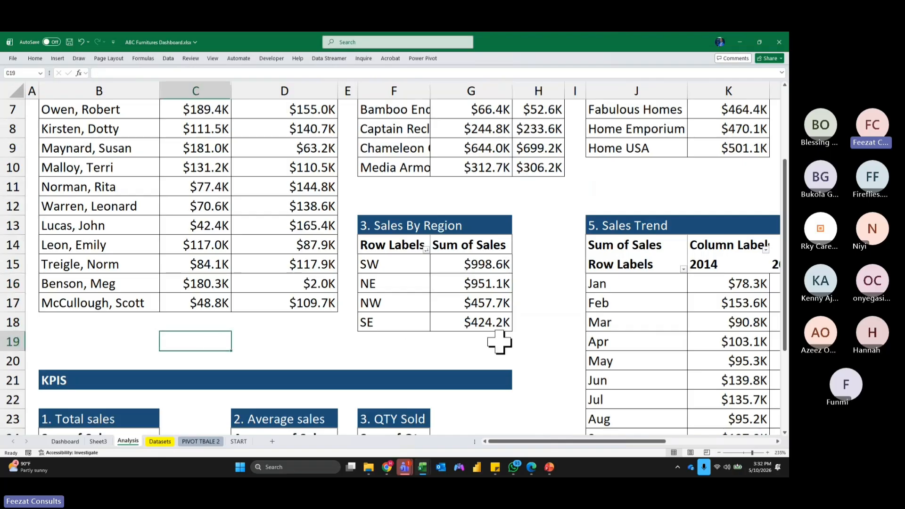
{"action": "left_click", "coordinate": [530, 340]}
{"action": "scroll", "coordinate": [536, 337], "scroll_direction": "up", "scroll_amount": 1}
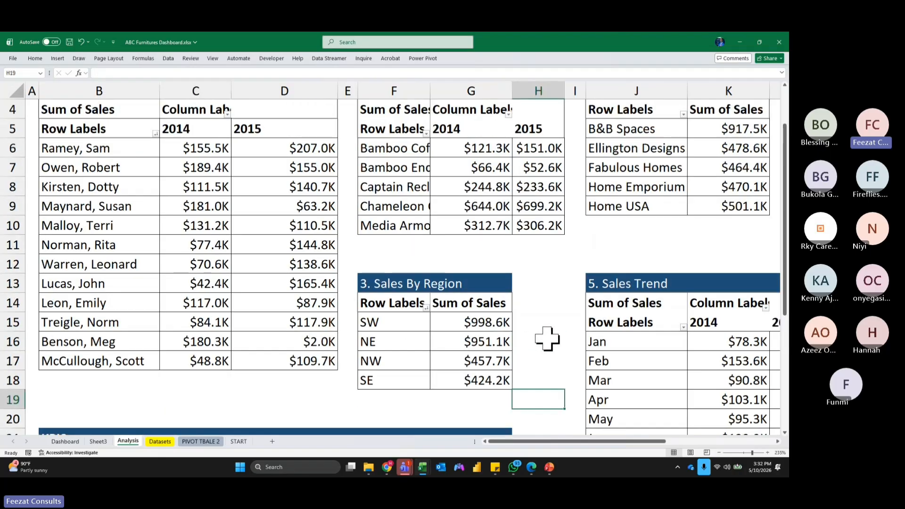
{"action": "scroll", "coordinate": [552, 335], "scroll_direction": "down", "scroll_amount": 4}
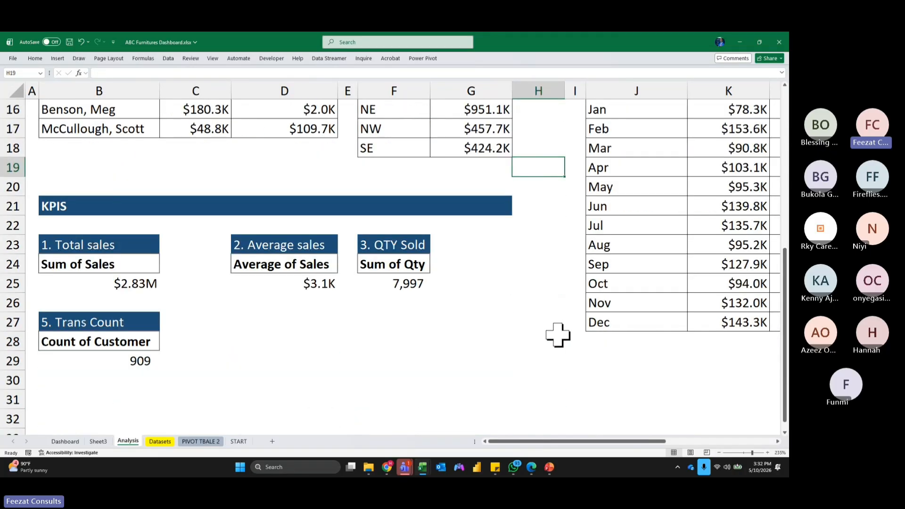
{"action": "left_click", "coordinate": [299, 286]}
{"action": "left_click", "coordinate": [28, 73]}
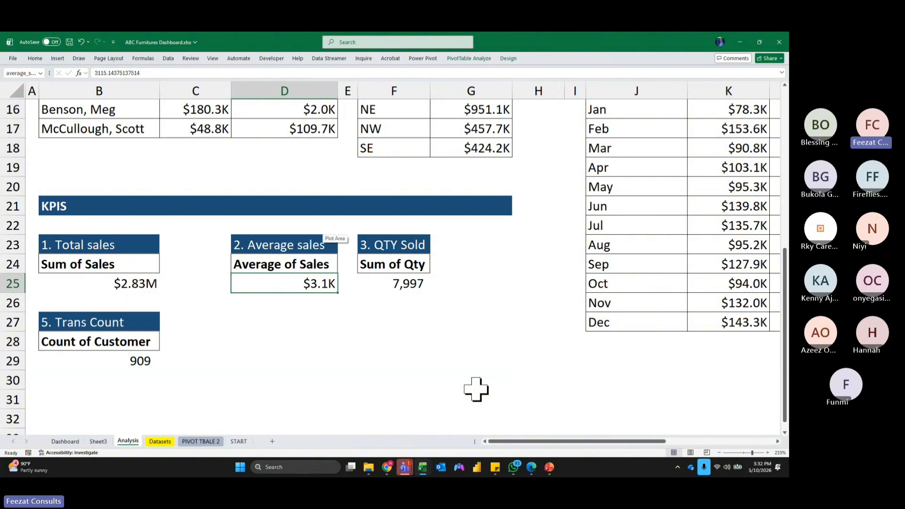
Place a copy of the Dashboard's Qty Sold value text box inside the doughnut's light blue circle.
{"action": "left_click", "coordinate": [66, 441]}
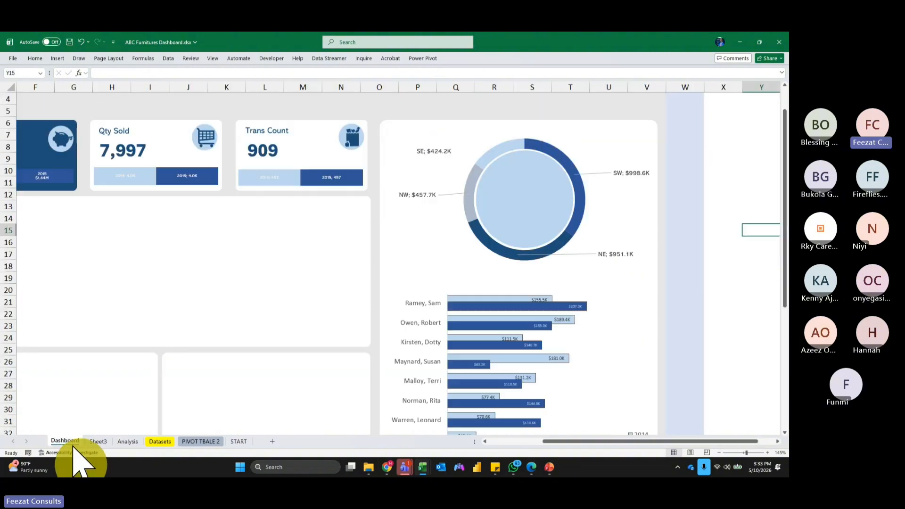
{"action": "left_click", "coordinate": [749, 164]}
{"action": "left_click", "coordinate": [135, 161]}
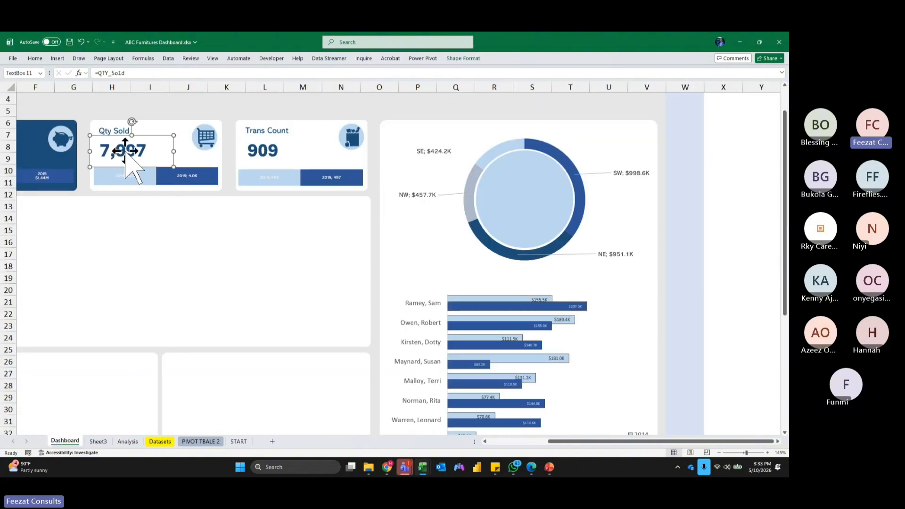
{"action": "left_click", "coordinate": [146, 166], "text": "ctrl"}
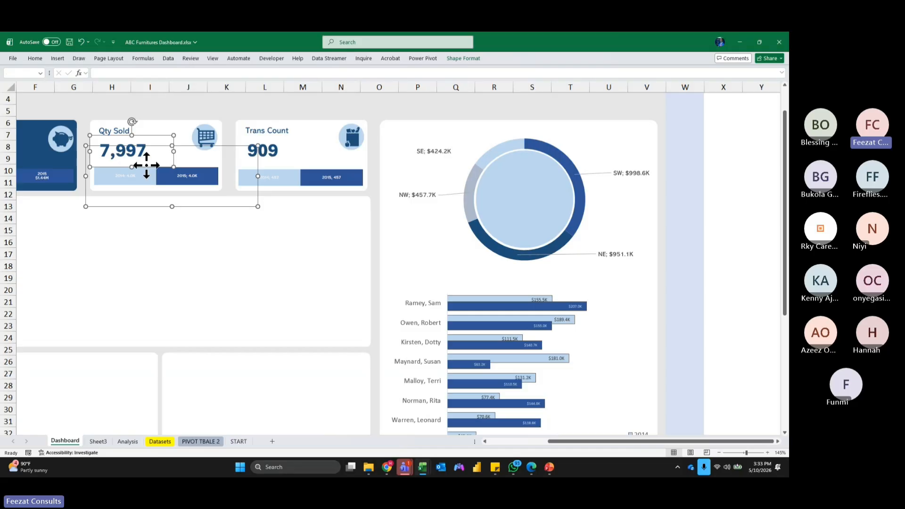
{"action": "left_click", "coordinate": [265, 109]}
{"action": "left_click", "coordinate": [150, 152]}
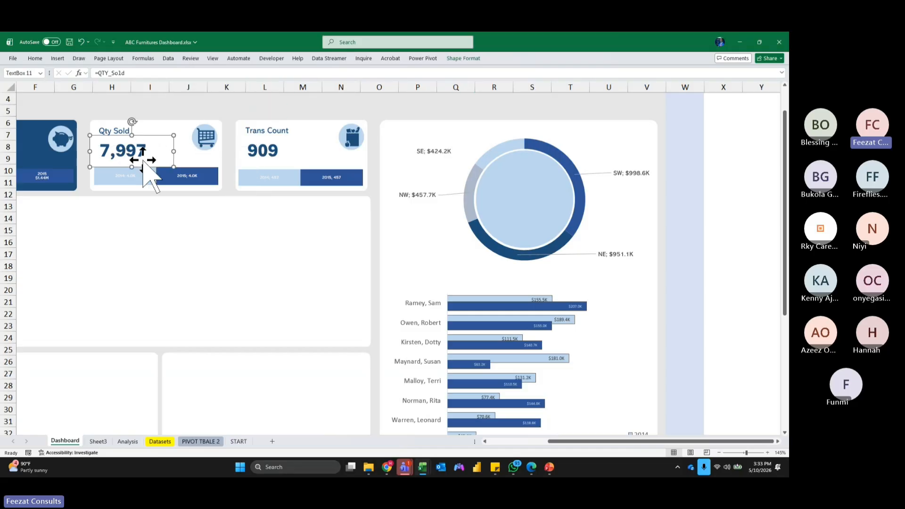
{"action": "left_click_drag", "start_coordinate": [141, 171], "coordinate": [545, 214]}
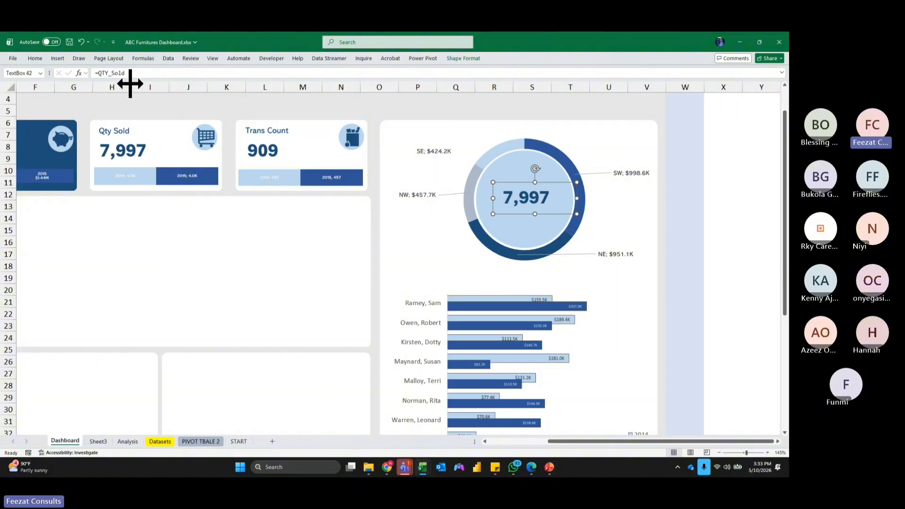
Link the text box inside the doughnut's circle to the defined name with the formula =average_sales.
{"action": "left_click_drag", "start_coordinate": [125, 73], "coordinate": [72, 94]}
{"action": "type", "text": "="}
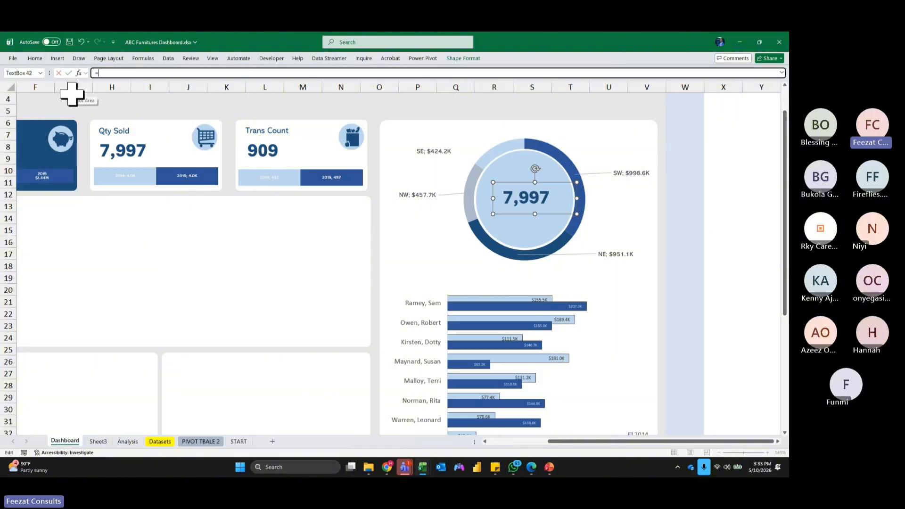
{"action": "type", "text": "ave"}
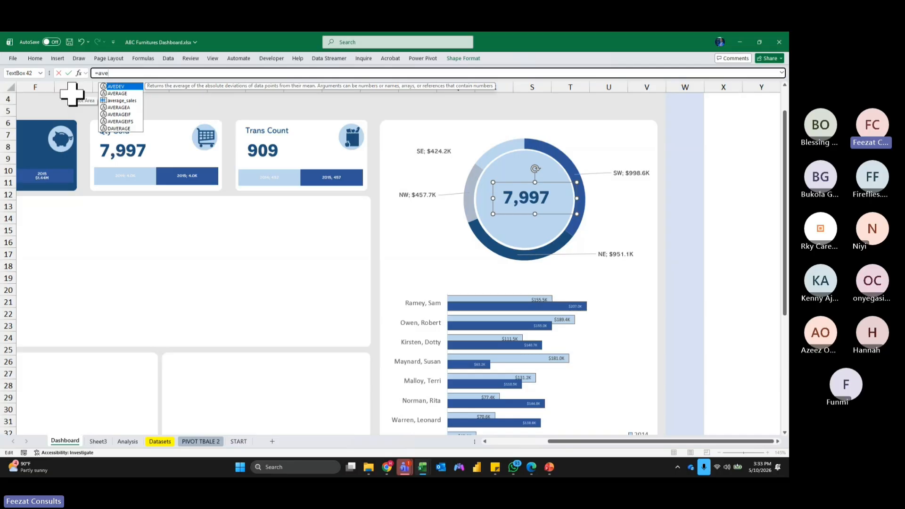
{"action": "double_click", "coordinate": [106, 101]}
{"action": "key", "text": "Return"}
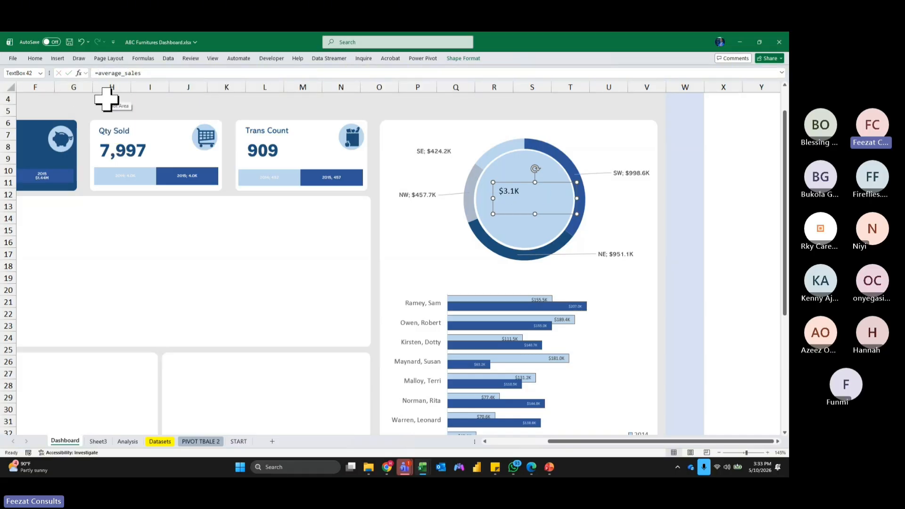
Apply the Qty Sold value's formatting to the average sales text box and position its value centrally in the circle, slightly above the middle.
{"action": "left_click", "coordinate": [135, 151]}
{"action": "left_click", "coordinate": [36, 59]}
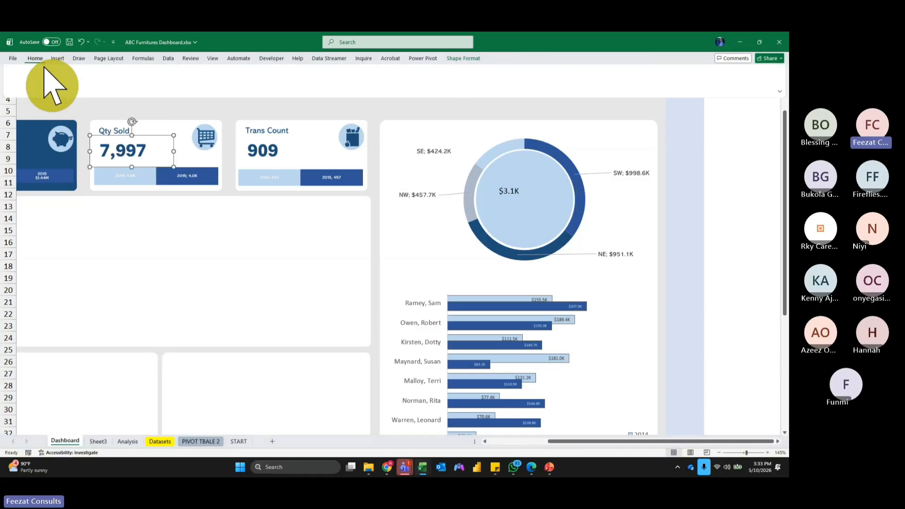
{"action": "left_click", "coordinate": [48, 77]}
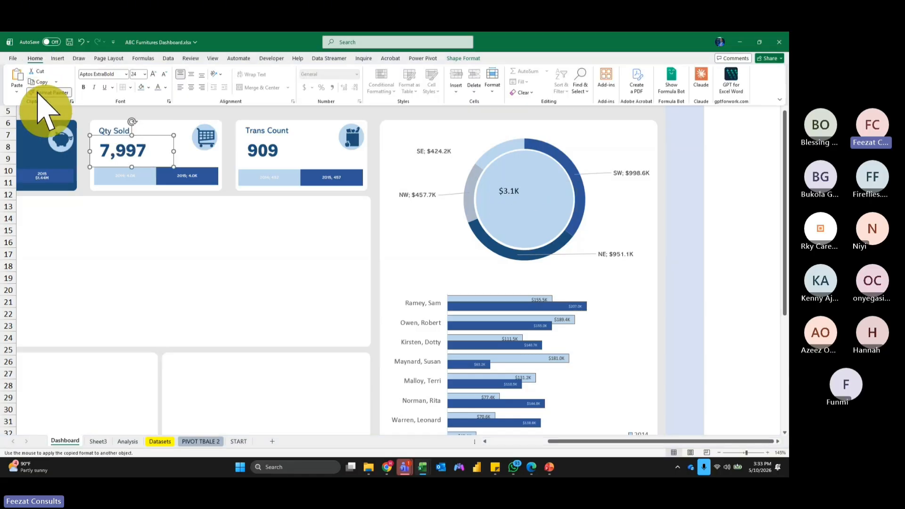
{"action": "left_click", "coordinate": [519, 200]}
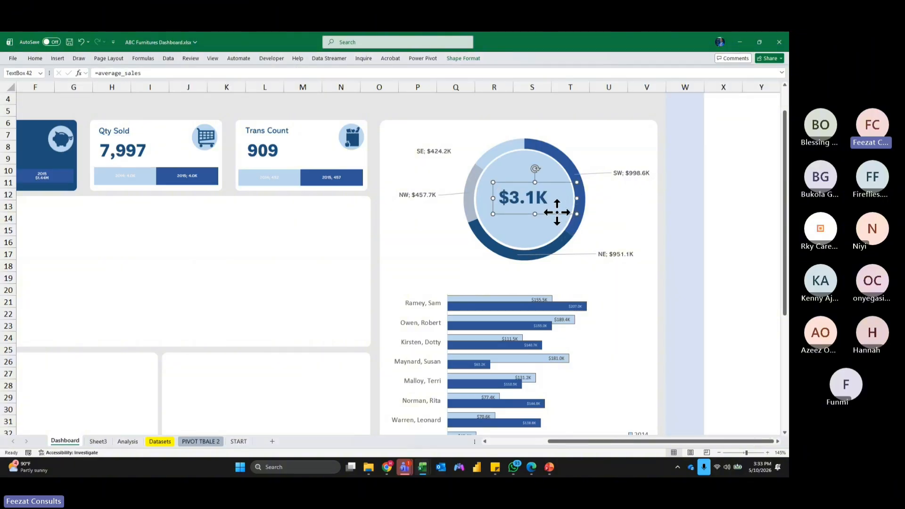
{"action": "left_click_drag", "start_coordinate": [556, 212], "coordinate": [560, 215]}
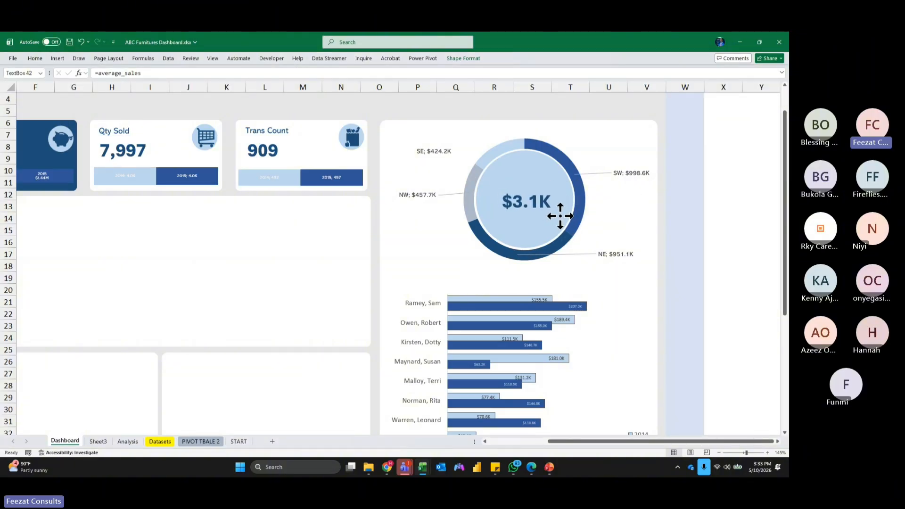
{"action": "left_click", "coordinate": [747, 217]}
{"action": "left_click", "coordinate": [529, 201]}
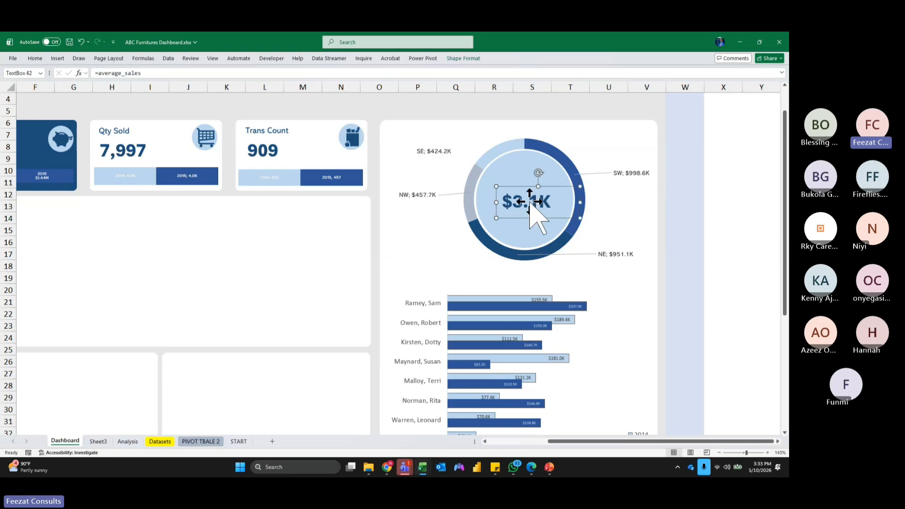
{"action": "left_click_drag", "start_coordinate": [531, 210], "coordinate": [528, 201]}
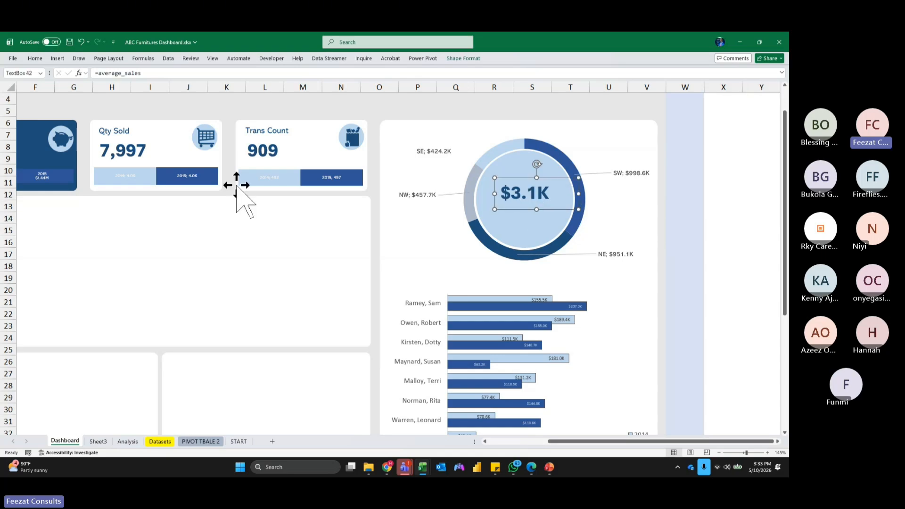
Place a copy of the Trans Count label below the average sales value in the circle and change its text to Average_Sales.
{"action": "left_click_drag", "start_coordinate": [267, 128], "coordinate": [536, 227]}
{"action": "double_click", "coordinate": [533, 221]}
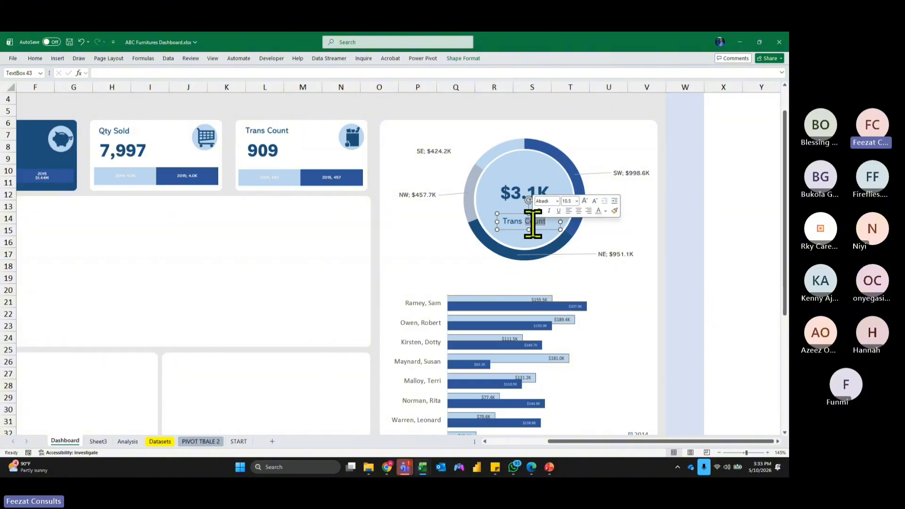
{"action": "key", "text": "ctrl+a"}
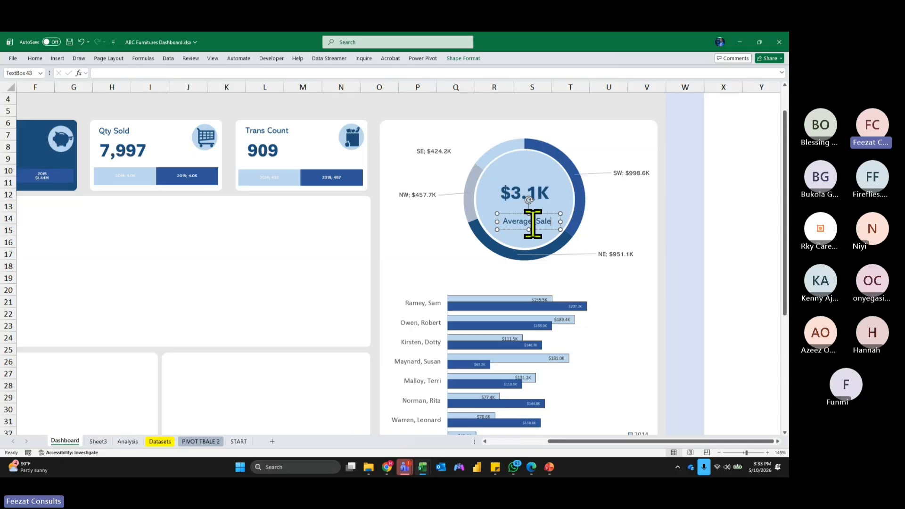
{"action": "left_click_drag", "start_coordinate": [560, 229], "coordinate": [545, 229]}
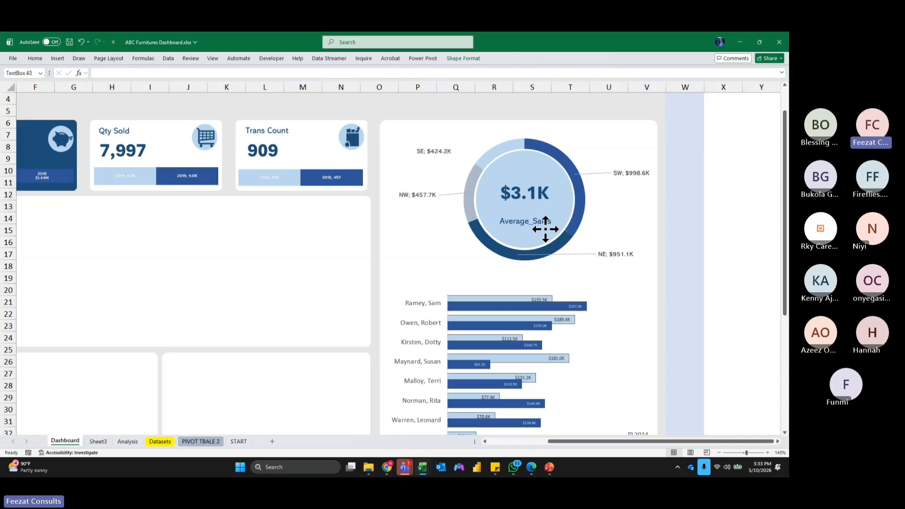
{"action": "left_click", "coordinate": [767, 230]}
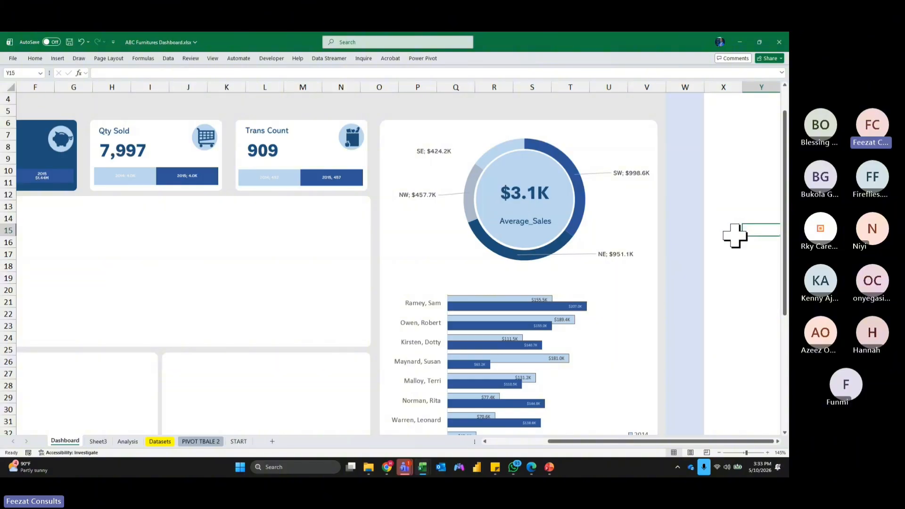
Copy the Trans Count label to the top of the doughnut chart's panel and change its text to Regional Sales Insights.
{"action": "scroll", "coordinate": [735, 234], "scroll_direction": "down", "scroll_amount": 2}
{"action": "scroll", "coordinate": [750, 232], "scroll_direction": "down", "scroll_amount": 1}
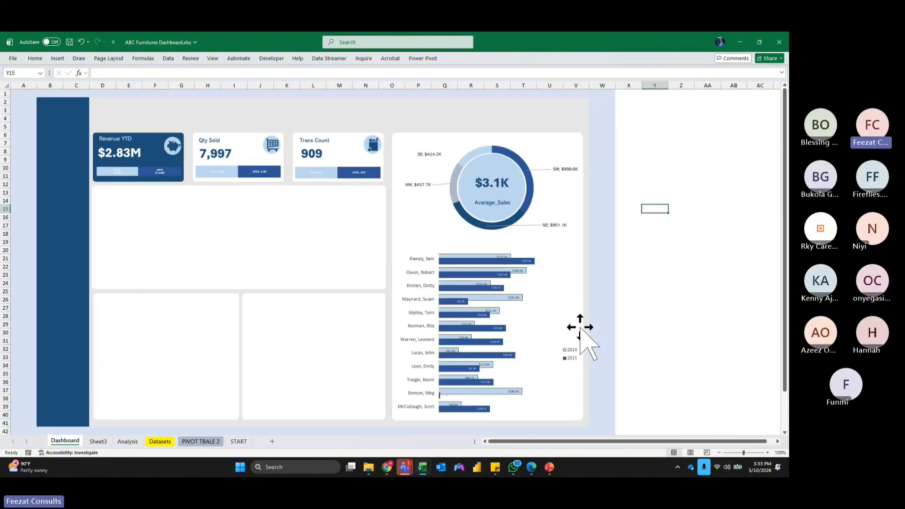
{"action": "left_click", "coordinate": [572, 299]}
{"action": "left_click", "coordinate": [681, 288]}
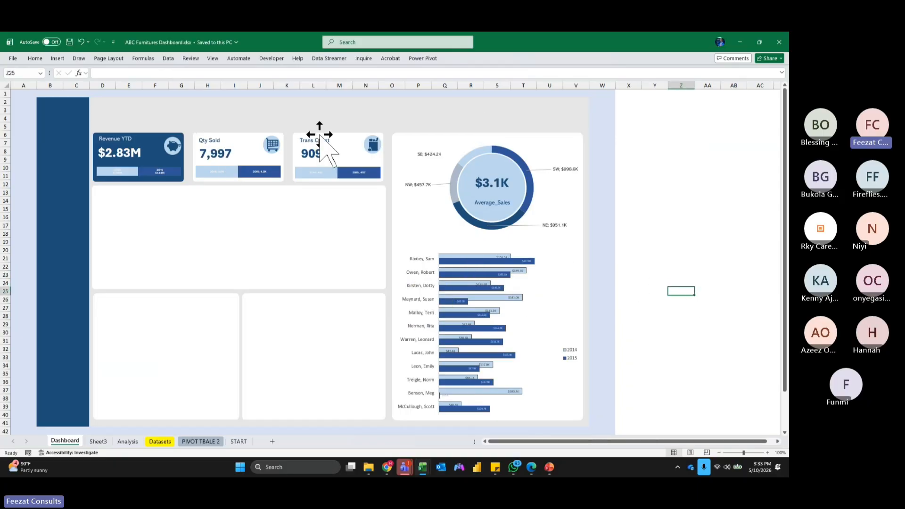
{"action": "left_click", "coordinate": [320, 138]}
{"action": "left_click", "coordinate": [313, 142]}
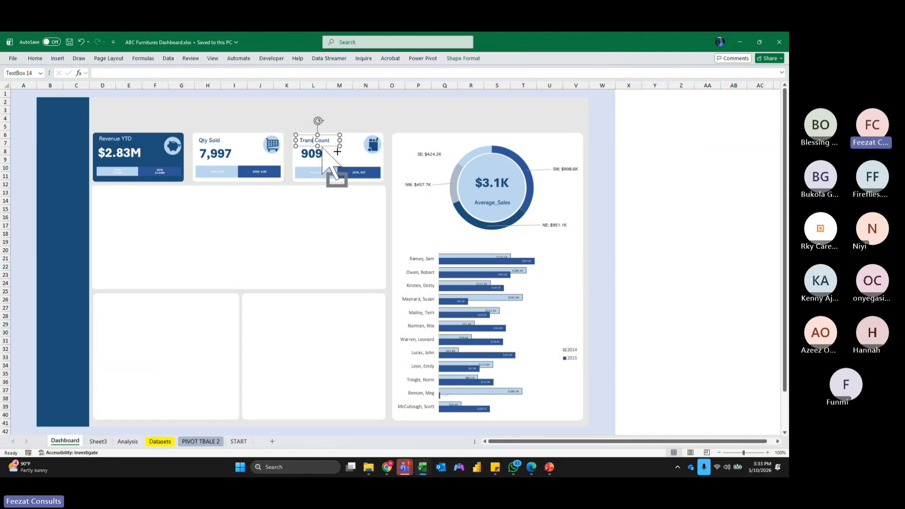
{"action": "left_click_drag", "start_coordinate": [321, 144], "coordinate": [561, 147]}
{"action": "triple_click", "coordinate": [558, 141]}
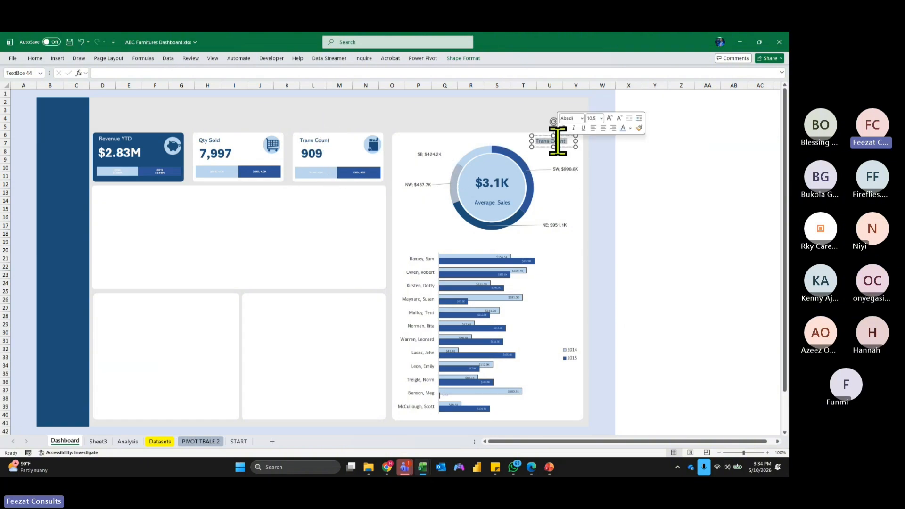
{"action": "type", "text": "Regional Sales Insights"}
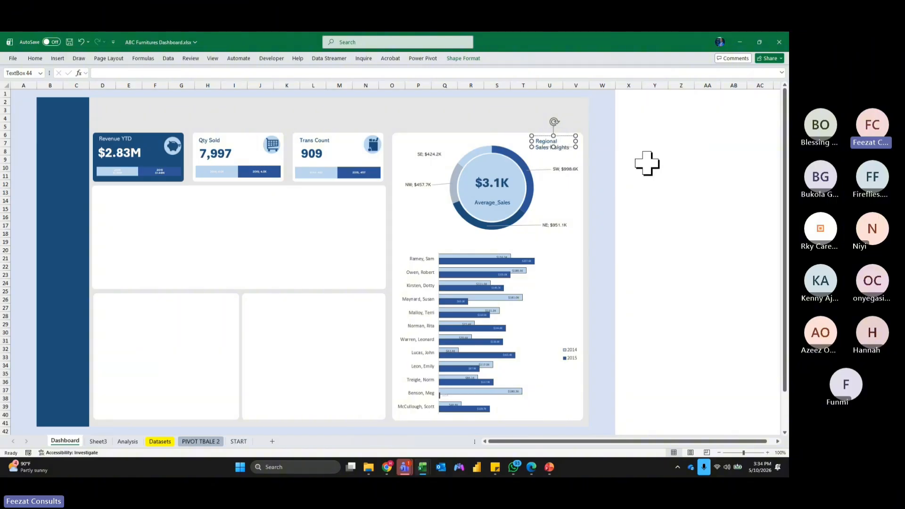
Widen the Regional Sales Insights text box to fit on one line and move it to the panel's upper-left corner.
{"action": "left_click_drag", "start_coordinate": [531, 142], "coordinate": [492, 141]}
{"action": "left_click_drag", "start_coordinate": [555, 147], "coordinate": [563, 147]}
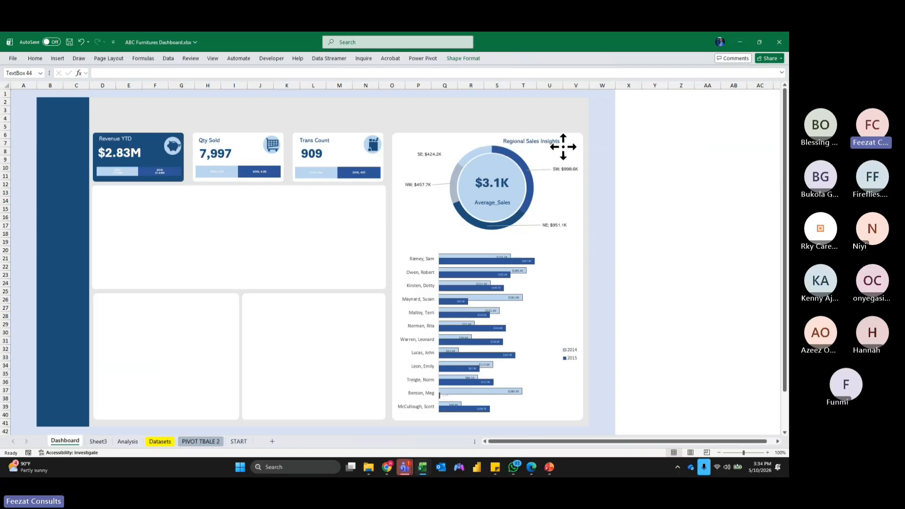
{"action": "left_click_drag", "start_coordinate": [578, 145], "coordinate": [461, 142]}
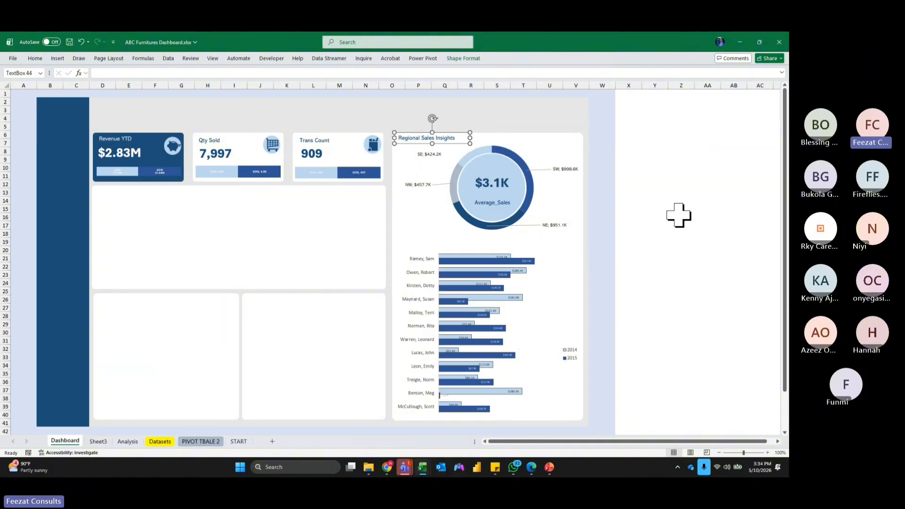
Fill the Regional Sales Insights title box with dark blue and set its font color to light blue.
{"action": "scroll", "coordinate": [679, 216], "scroll_direction": "up", "scroll_amount": 2}
{"action": "left_click", "coordinate": [461, 58]}
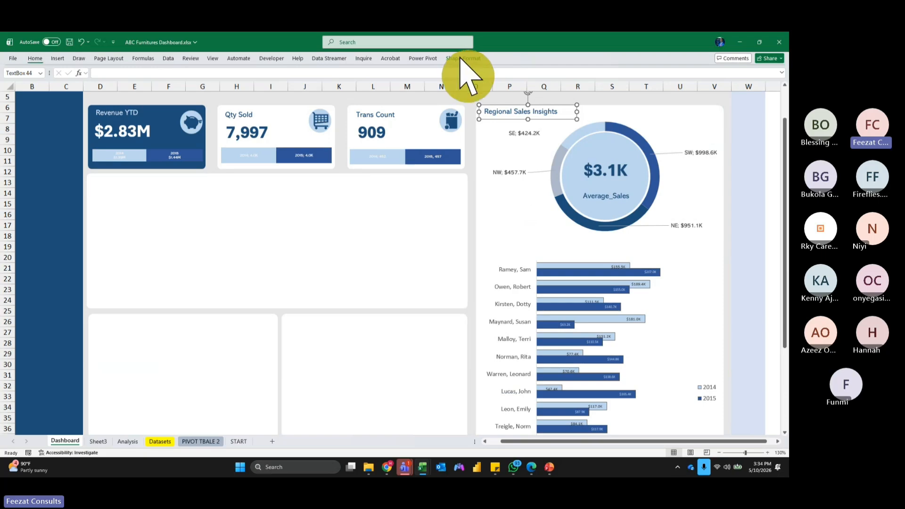
{"action": "left_click", "coordinate": [337, 71]}
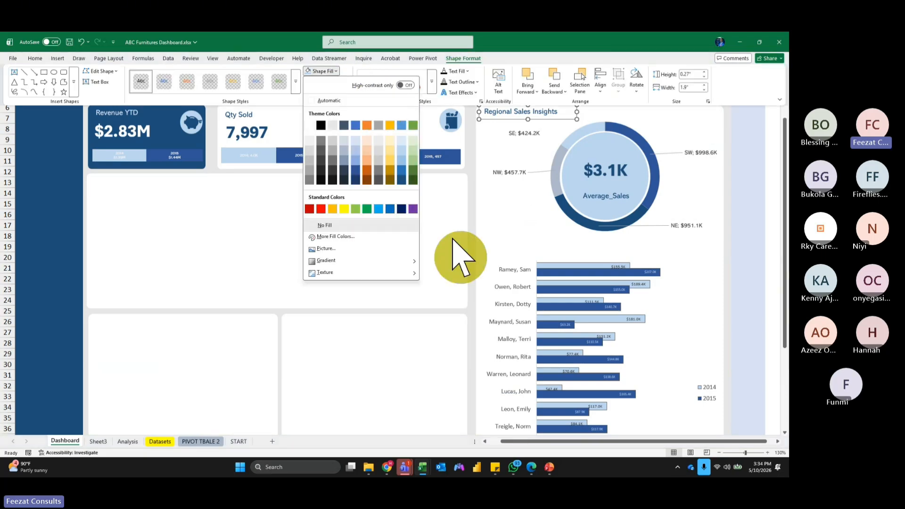
{"action": "left_click", "coordinate": [401, 180]}
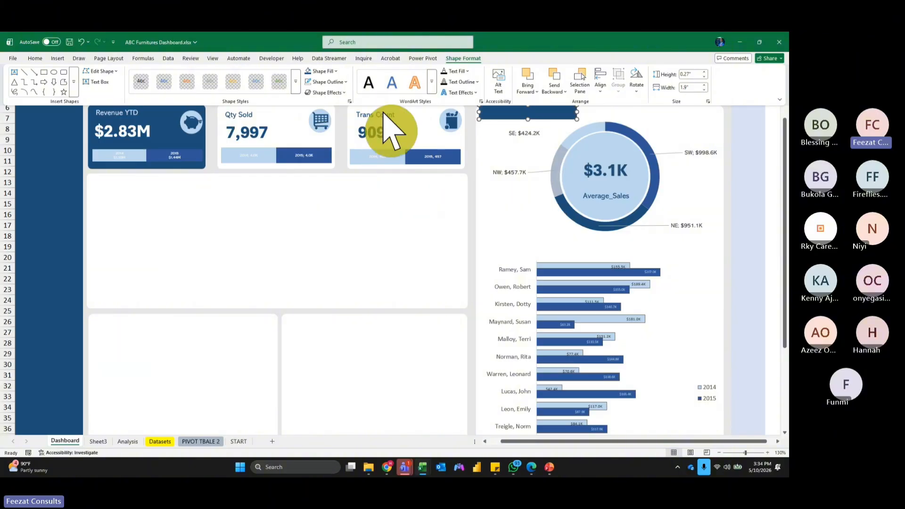
{"action": "left_click", "coordinate": [35, 59]}
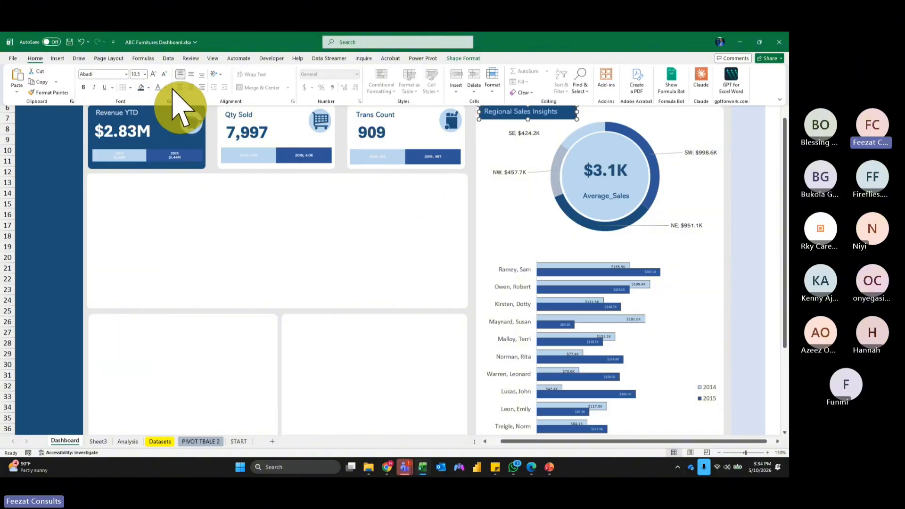
{"action": "left_click", "coordinate": [165, 87]}
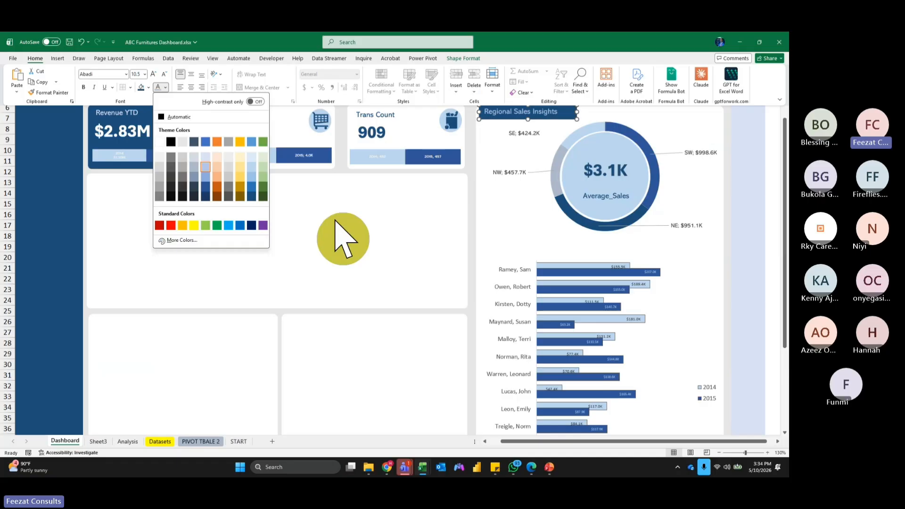
{"action": "left_click", "coordinate": [251, 172]}
{"action": "left_click", "coordinate": [748, 183]}
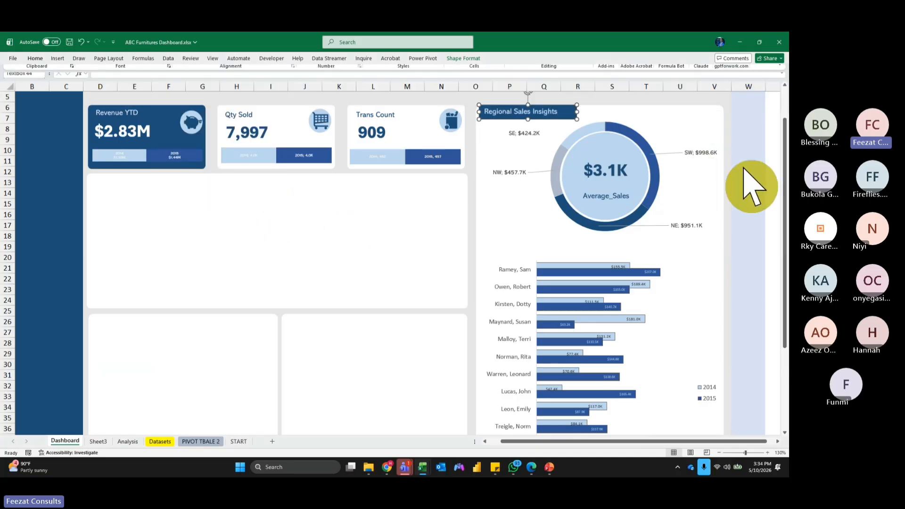
Stretch the Regional Sales Insights title box across the panel's full width and center its text horizontally.
{"action": "left_click", "coordinate": [566, 122]}
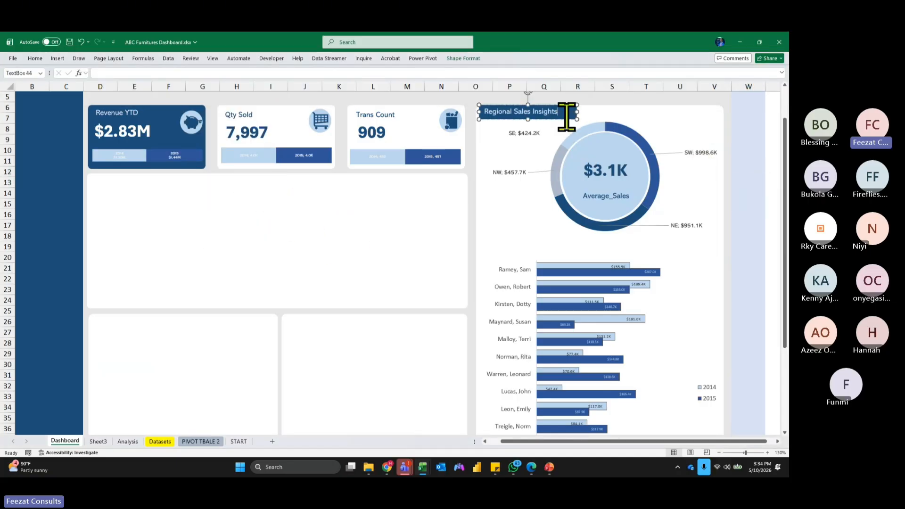
{"action": "left_click_drag", "start_coordinate": [568, 121], "coordinate": [721, 111]}
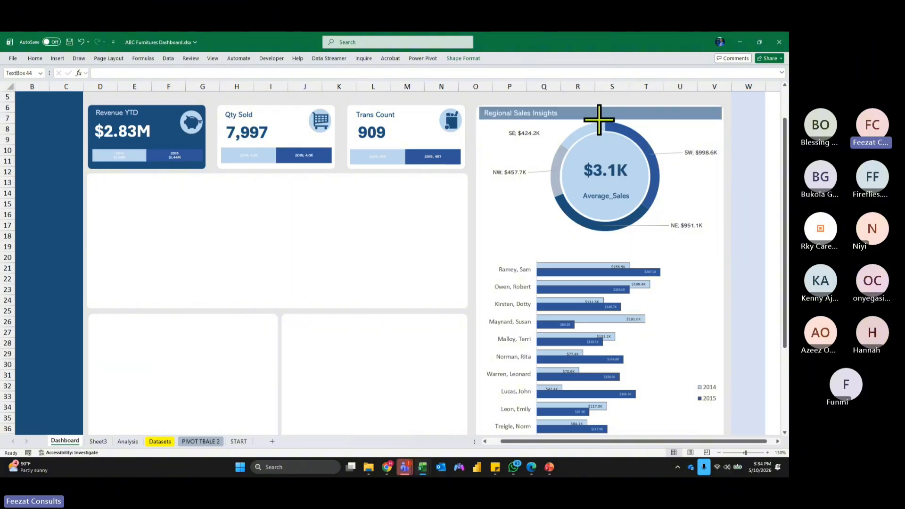
{"action": "left_click", "coordinate": [35, 58]}
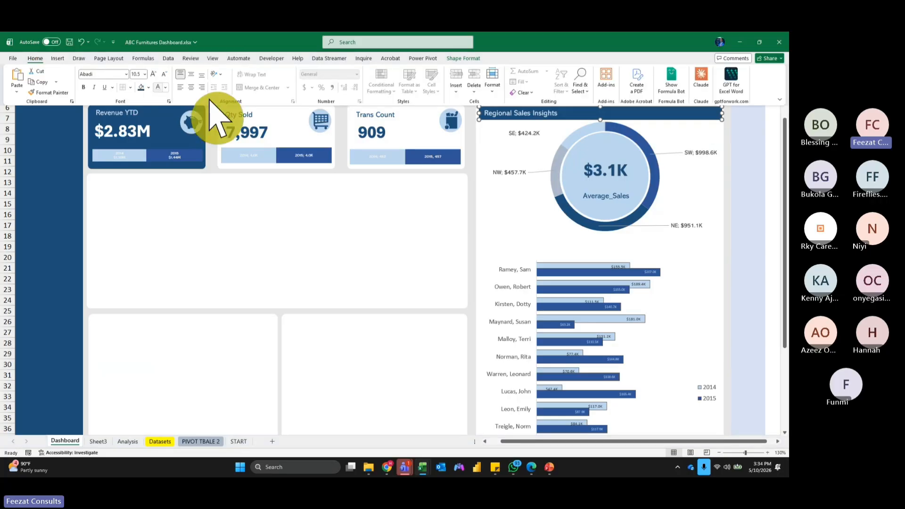
{"action": "left_click", "coordinate": [191, 87]}
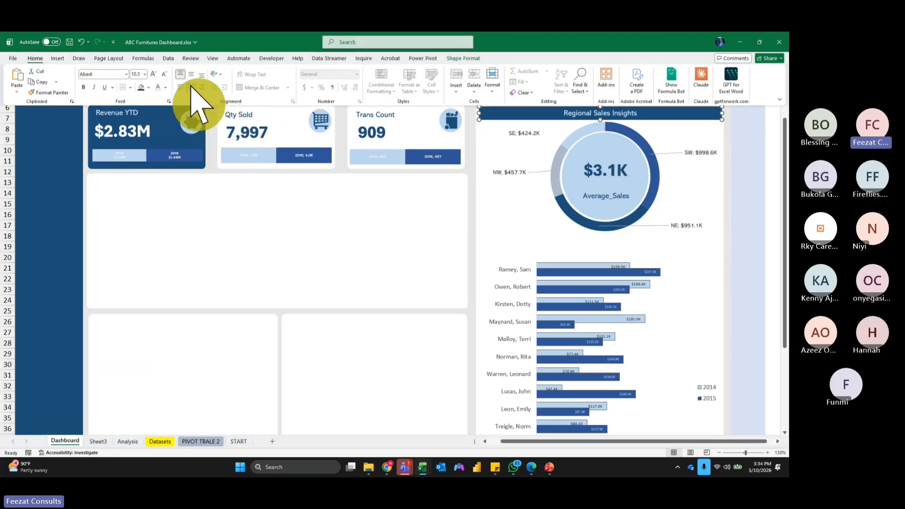
{"action": "left_click", "coordinate": [771, 192]}
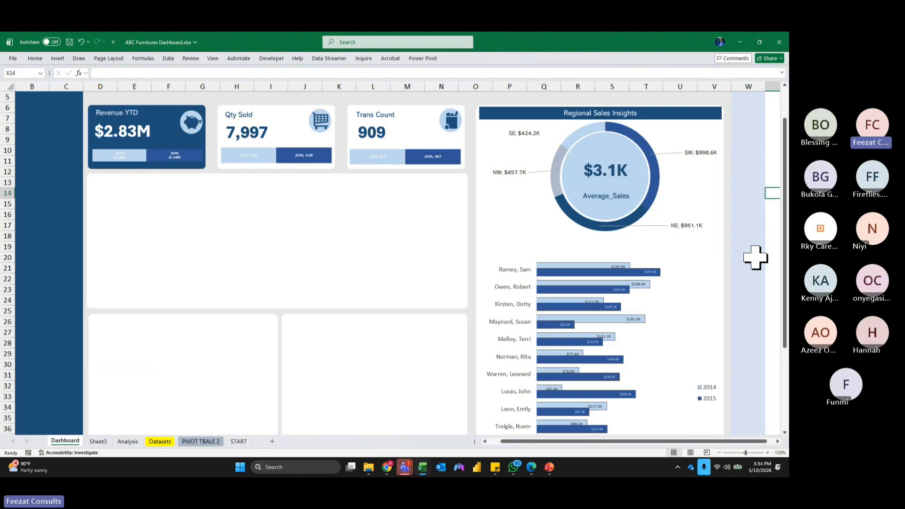
Undo the centering, widening and color changes made to the Regional Sales Insights title box.
{"action": "key", "text": "ctrl+z"}
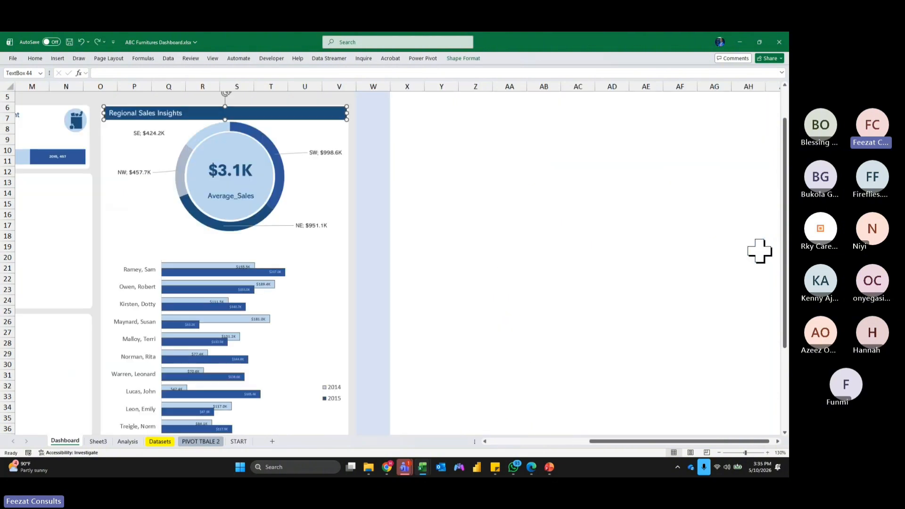
{"action": "key", "text": "ctrl+z"}
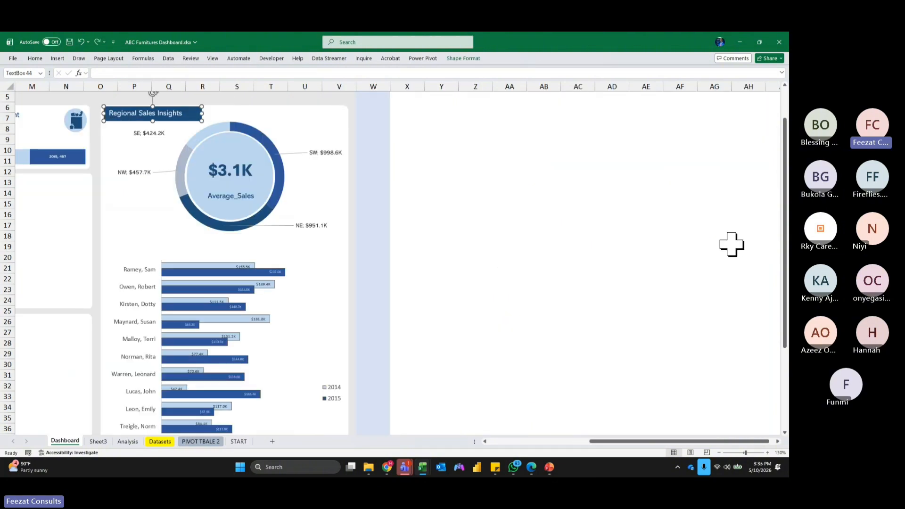
{"action": "left_click", "coordinate": [731, 244]}
{"action": "left_click_drag", "start_coordinate": [632, 441], "coordinate": [605, 443]}
{"action": "left_click", "coordinate": [319, 116]}
{"action": "left_click", "coordinate": [599, 160]}
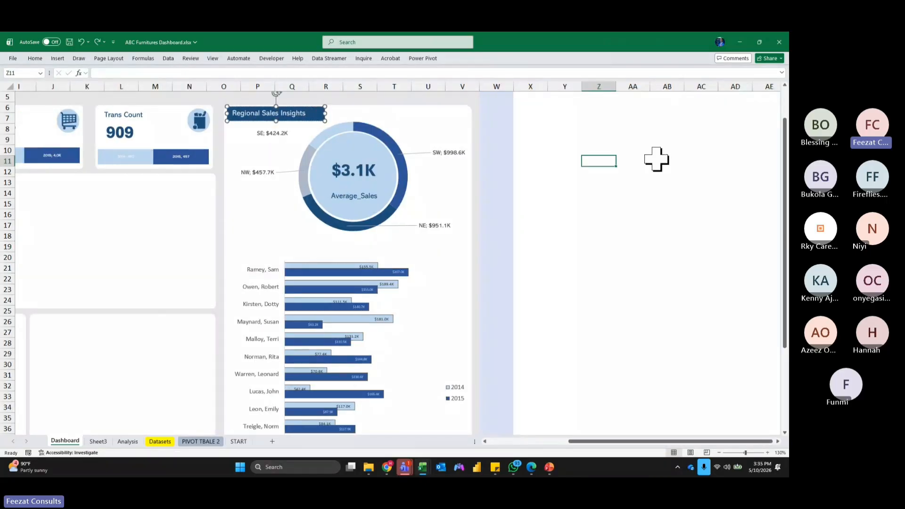
{"action": "key", "text": "ctrl+z"}
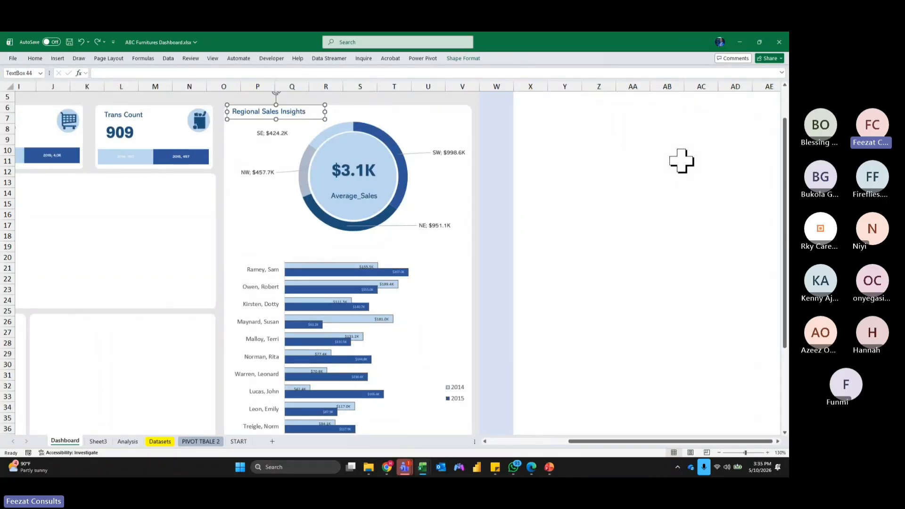
Copy the Regional Sales Insights title box to just above the salesperson bar chart and retitle it Salesperson Insights.
{"action": "left_click", "coordinate": [681, 161]}
{"action": "left_click", "coordinate": [289, 112]}
{"action": "left_click_drag", "start_coordinate": [290, 112], "coordinate": [212, 246]}
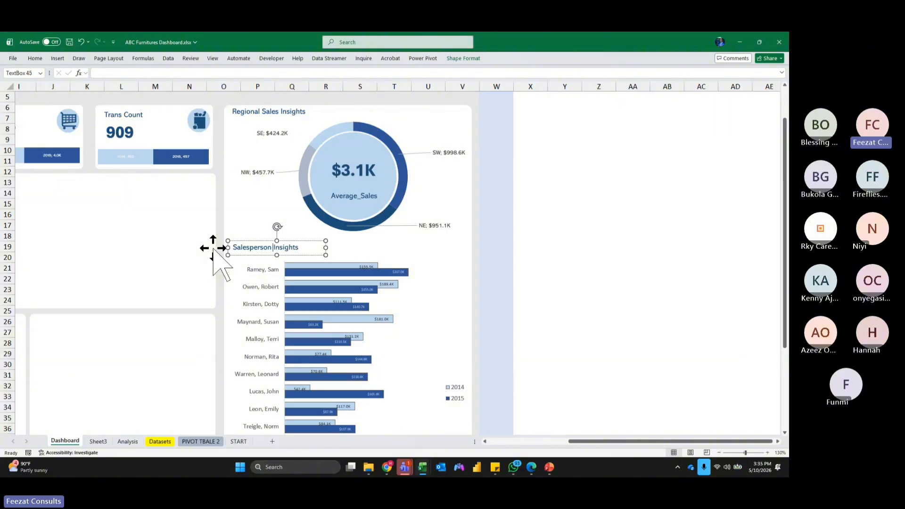
{"action": "left_click", "coordinate": [634, 300]}
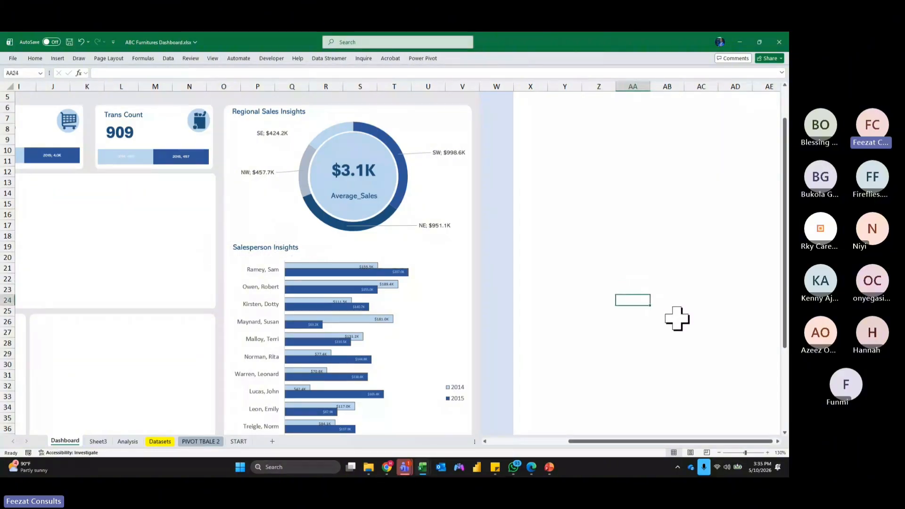
{"action": "scroll", "coordinate": [677, 319], "scroll_direction": "down", "scroll_amount": 3}
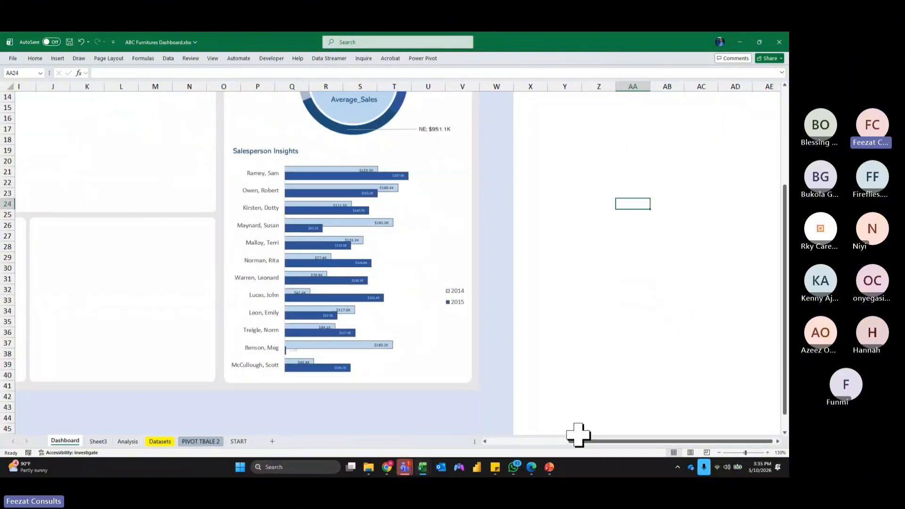
{"action": "scroll", "coordinate": [578, 434], "scroll_direction": "left", "scroll_amount": 4}
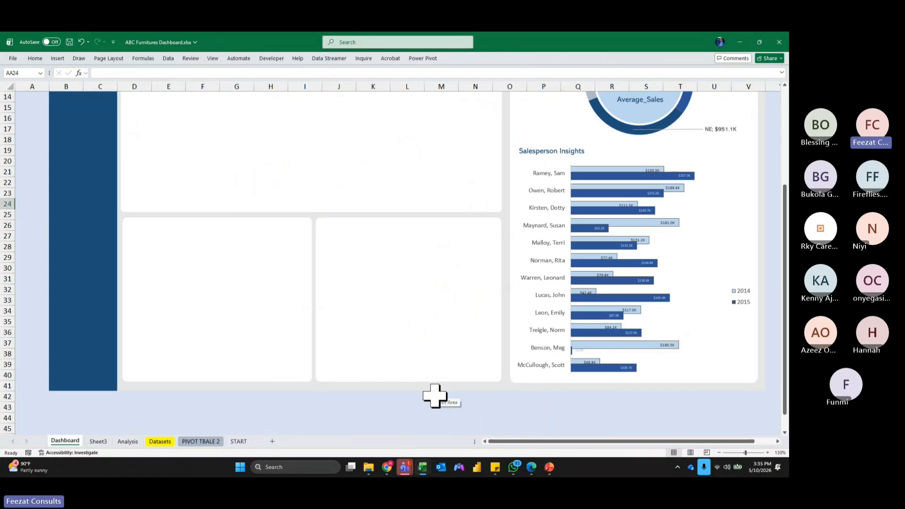
{"action": "scroll", "coordinate": [435, 395], "scroll_direction": "down", "scroll_amount": 1, "text": "ctrl"}
{"action": "scroll", "coordinate": [434, 394], "scroll_direction": "up", "scroll_amount": 2}
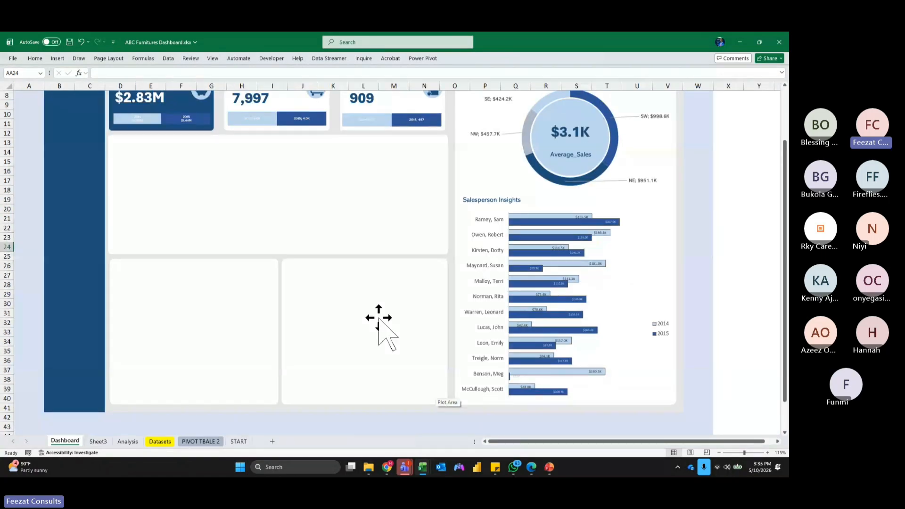
{"action": "scroll", "coordinate": [414, 334], "scroll_direction": "up", "scroll_amount": 2}
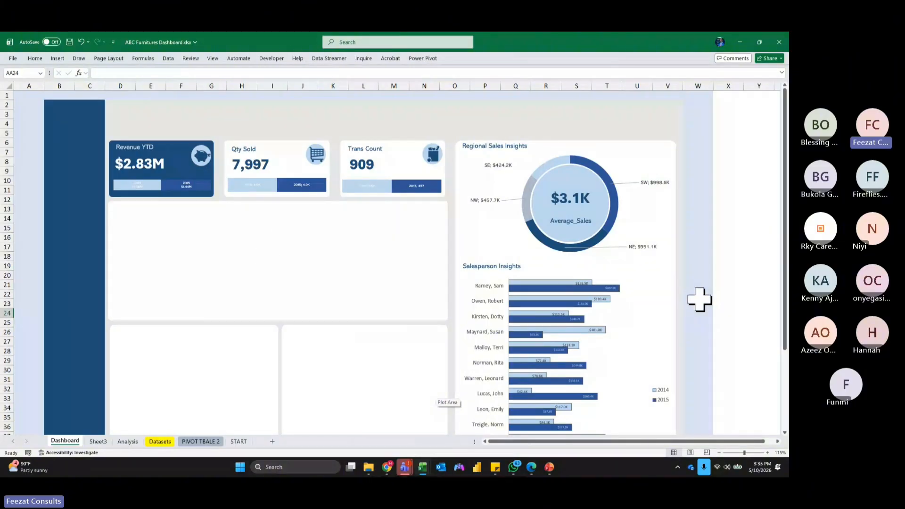
Insert a Clustered Column PivotChart from the Sales Trend PivotTable on the Analysis sheet.
{"action": "left_click", "coordinate": [131, 441]}
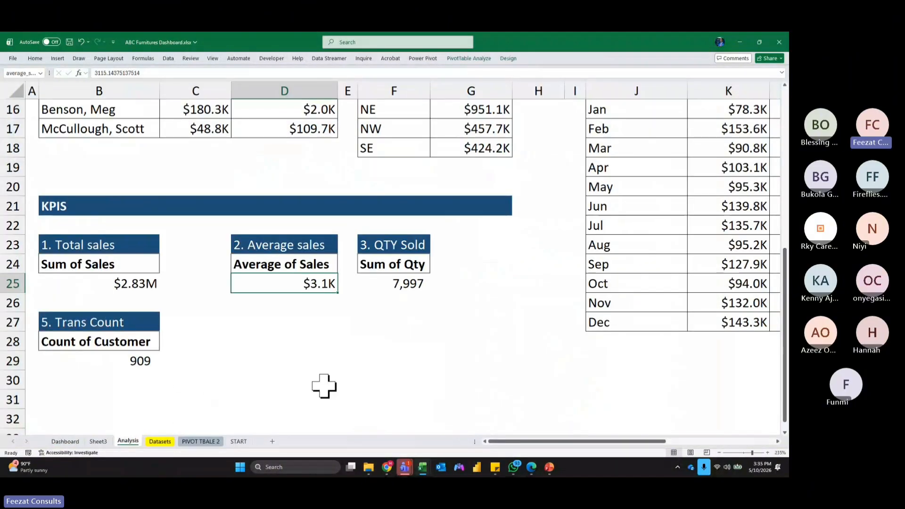
{"action": "scroll", "coordinate": [324, 386], "scroll_direction": "up", "scroll_amount": 4}
{"action": "scroll", "coordinate": [507, 310], "scroll_direction": "down", "scroll_amount": 2}
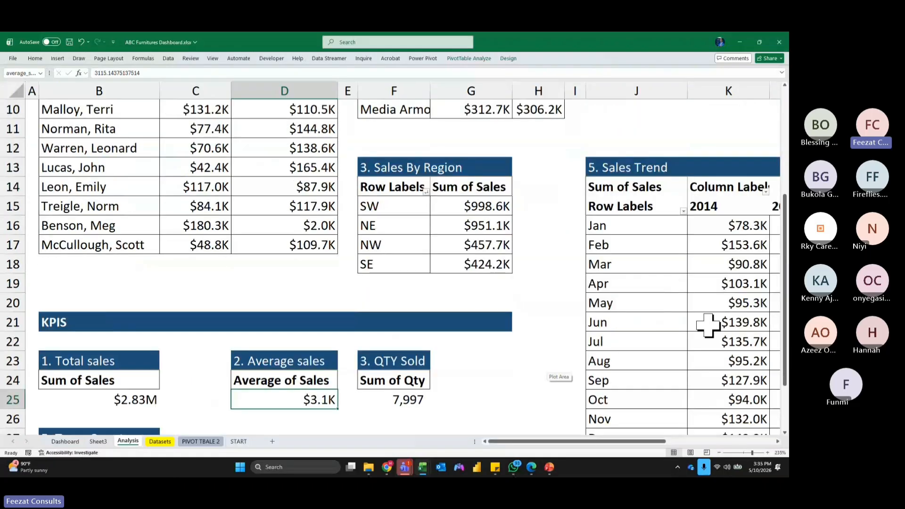
{"action": "left_click", "coordinate": [698, 301]}
{"action": "left_click_drag", "start_coordinate": [584, 441], "coordinate": [672, 438]}
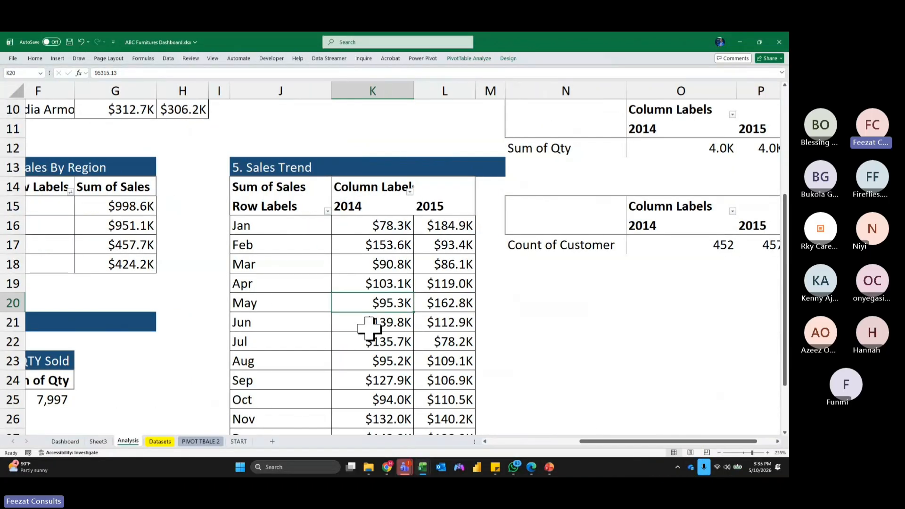
{"action": "left_click", "coordinate": [407, 322]}
{"action": "left_click", "coordinate": [469, 59]}
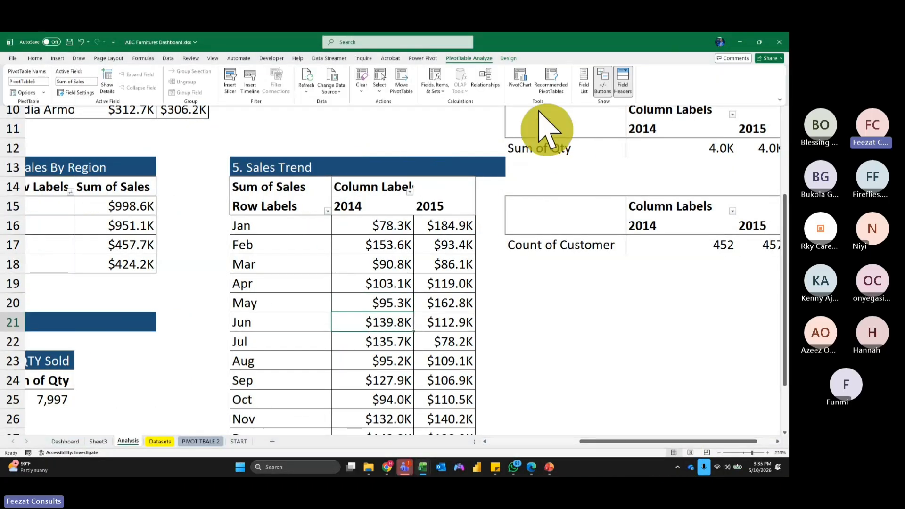
{"action": "left_click", "coordinate": [522, 83]}
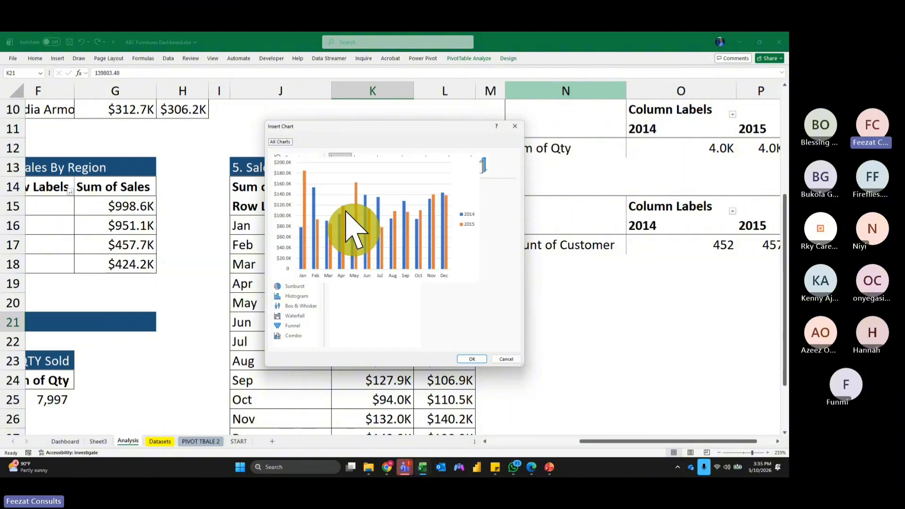
{"action": "mouse_move", "coordinate": [383, 240]}
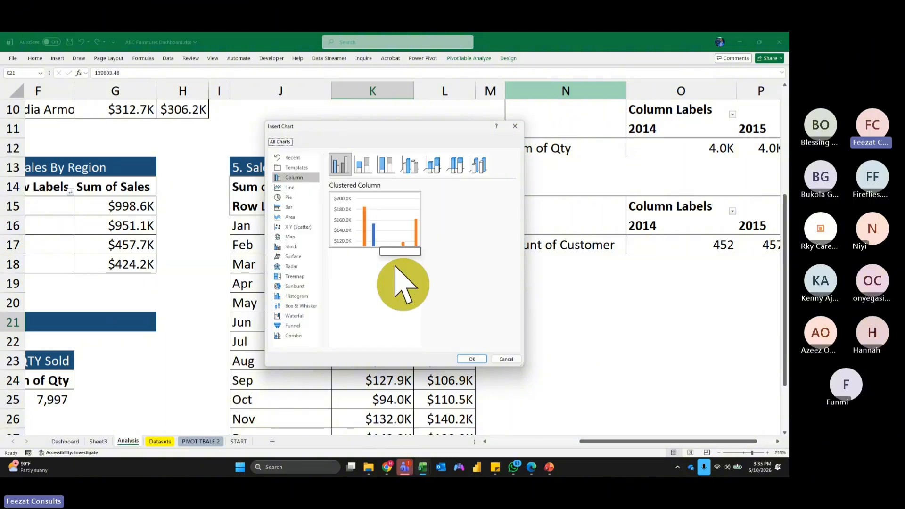
{"action": "left_click", "coordinate": [471, 359]}
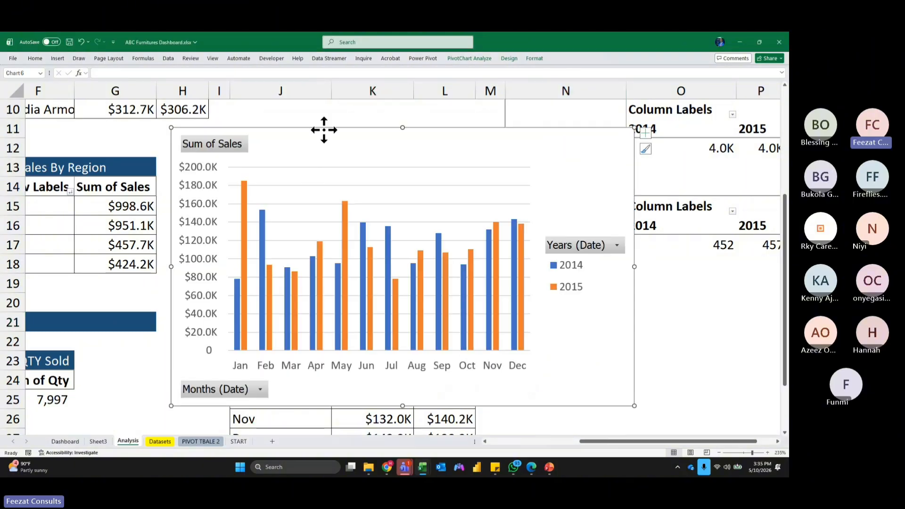
Move the new sales trend chart to the Dashboard sheet, into the wide empty panel below the KPI cards.
{"action": "key", "text": "ctrl+x"}
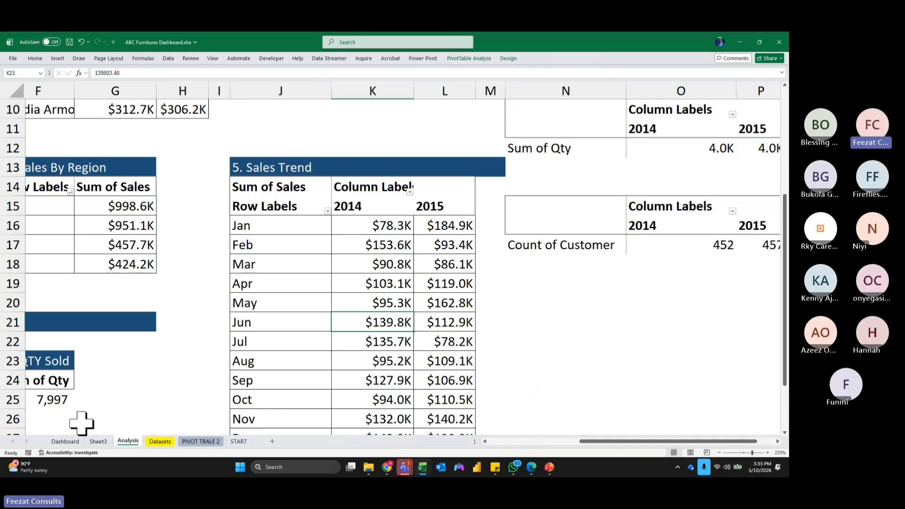
{"action": "left_click", "coordinate": [65, 441]}
{"action": "left_click", "coordinate": [176, 262]}
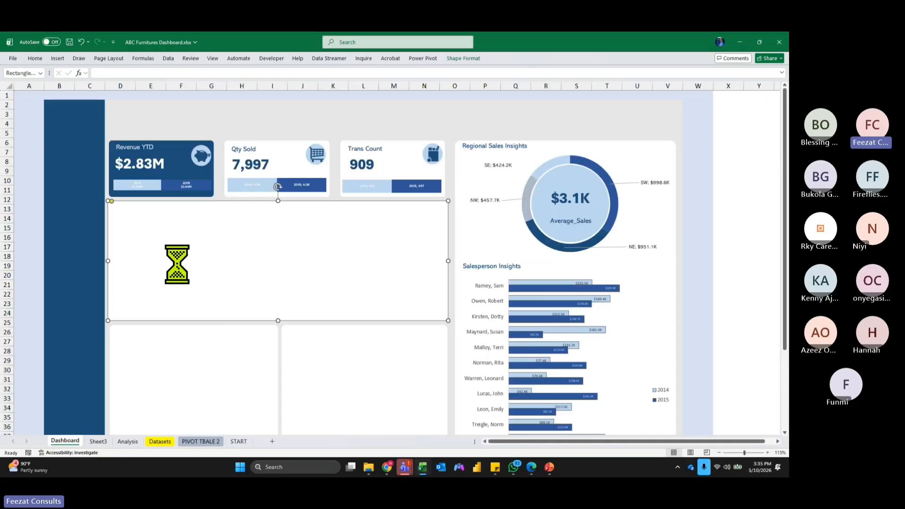
{"action": "key", "text": "ctrl+v"}
Widen the sales trend chart across most of the panel and reduce its height to about 2.84 inches.
{"action": "scroll", "coordinate": [317, 404], "scroll_direction": "up", "scroll_amount": 5}
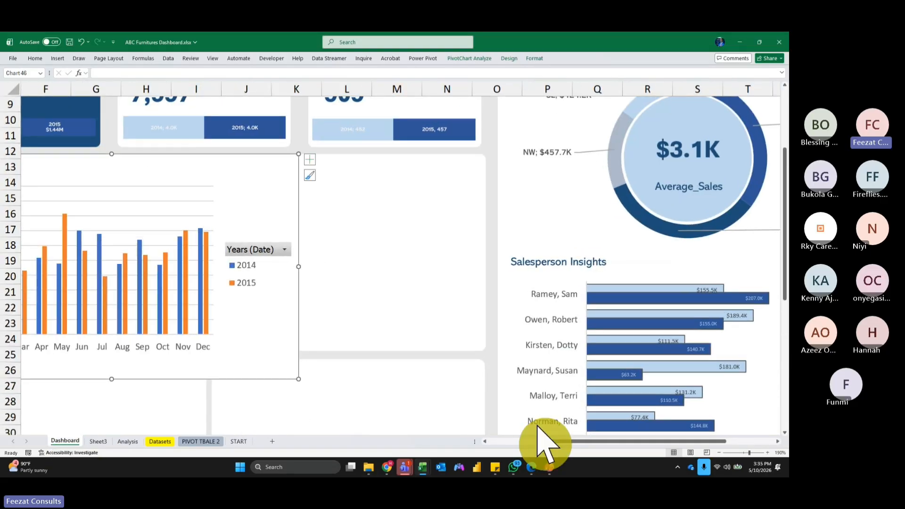
{"action": "scroll", "coordinate": [546, 438], "scroll_direction": "left", "scroll_amount": 3}
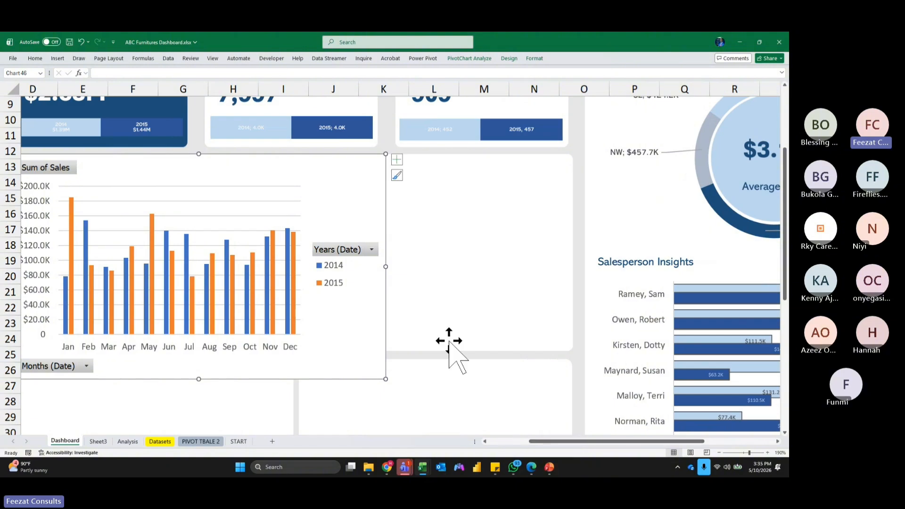
{"action": "left_click_drag", "start_coordinate": [386, 266], "coordinate": [533, 264]}
{"action": "left_click_drag", "start_coordinate": [564, 441], "coordinate": [544, 443]}
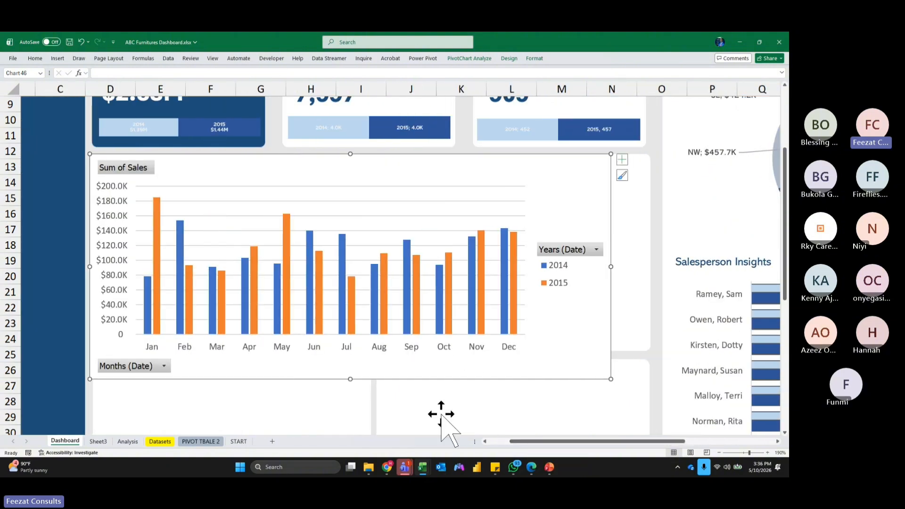
{"action": "left_click_drag", "start_coordinate": [348, 378], "coordinate": [347, 367]}
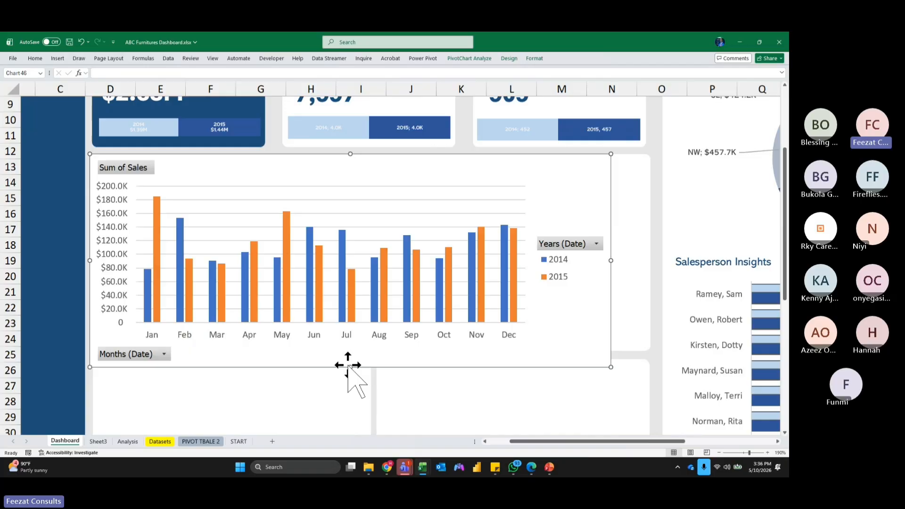
Hide all field buttons on the sales trend chart and place its legend at the chart's upper-left corner.
{"action": "right_click", "coordinate": [135, 170]}
{"action": "left_click", "coordinate": [205, 260]}
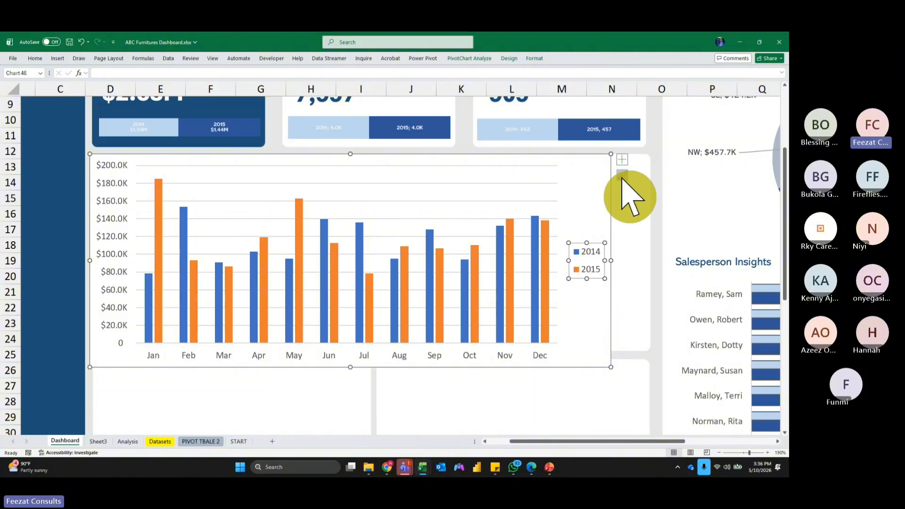
{"action": "left_click", "coordinate": [622, 160]}
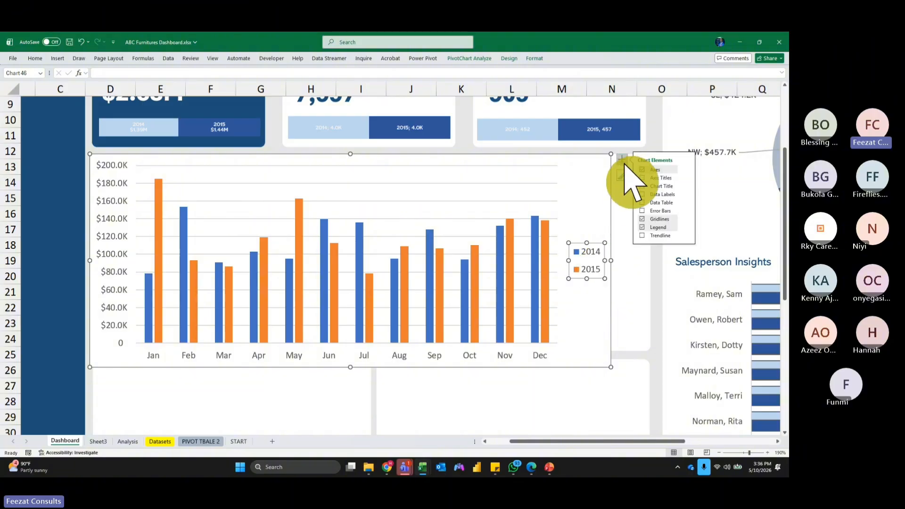
{"action": "left_click", "coordinate": [686, 227]}
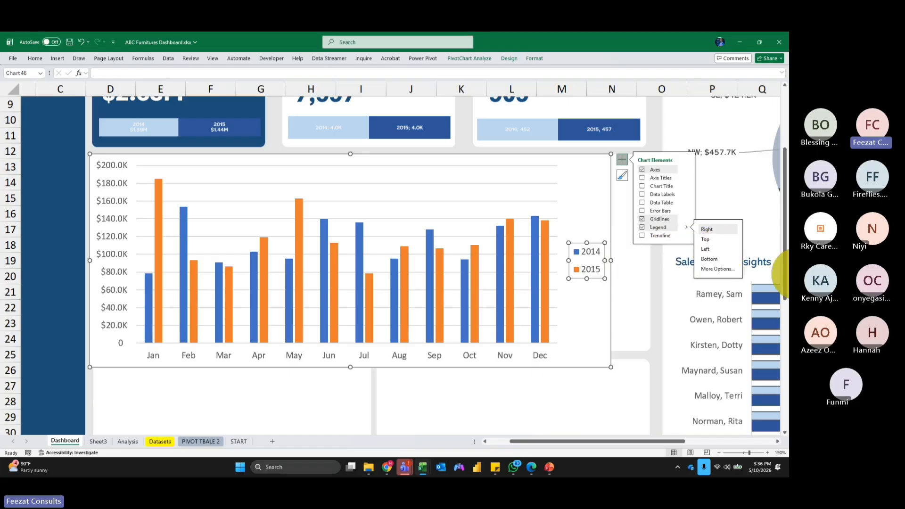
{"action": "left_click", "coordinate": [714, 240]}
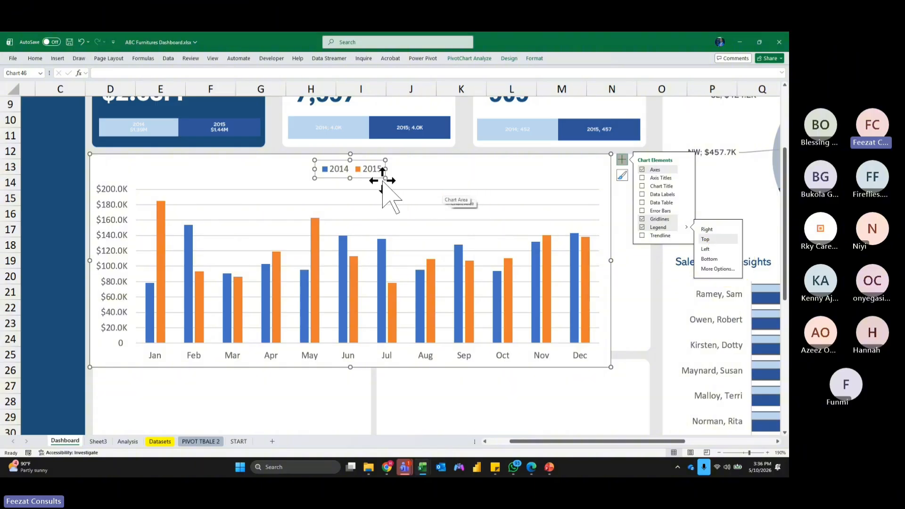
{"action": "left_click", "coordinate": [354, 178]}
{"action": "left_click_drag", "start_coordinate": [355, 178], "coordinate": [160, 177]}
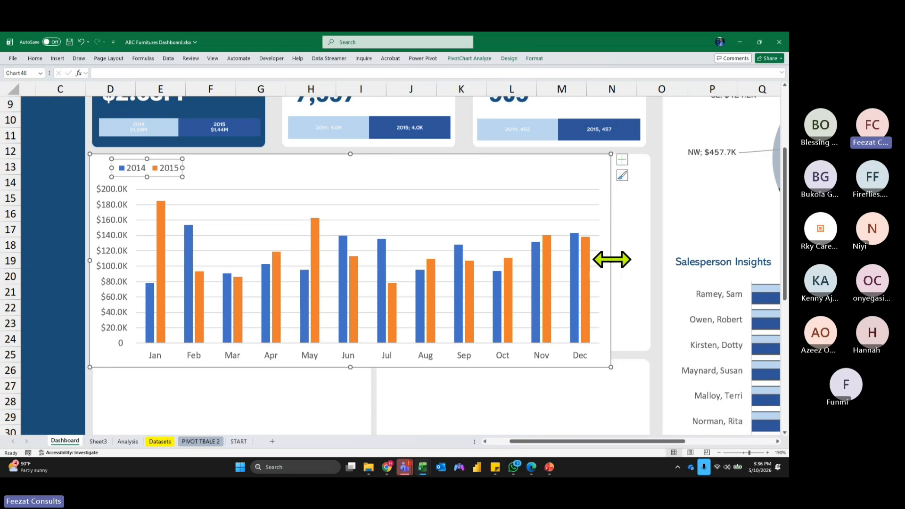
Widen the sales trend chart to about 7.43 inches and set its chart area to No Fill.
{"action": "left_click_drag", "start_coordinate": [611, 259], "coordinate": [646, 259]}
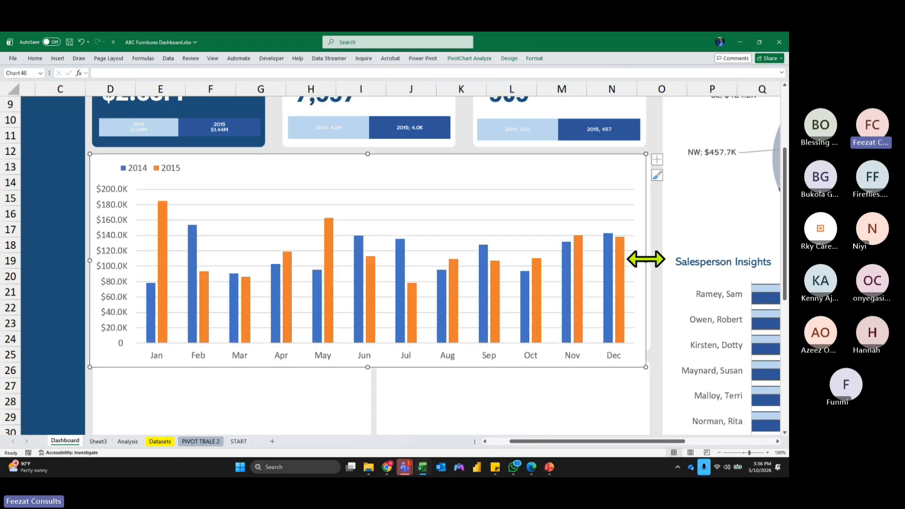
{"action": "left_click", "coordinate": [535, 58]}
{"action": "left_click", "coordinate": [353, 71]}
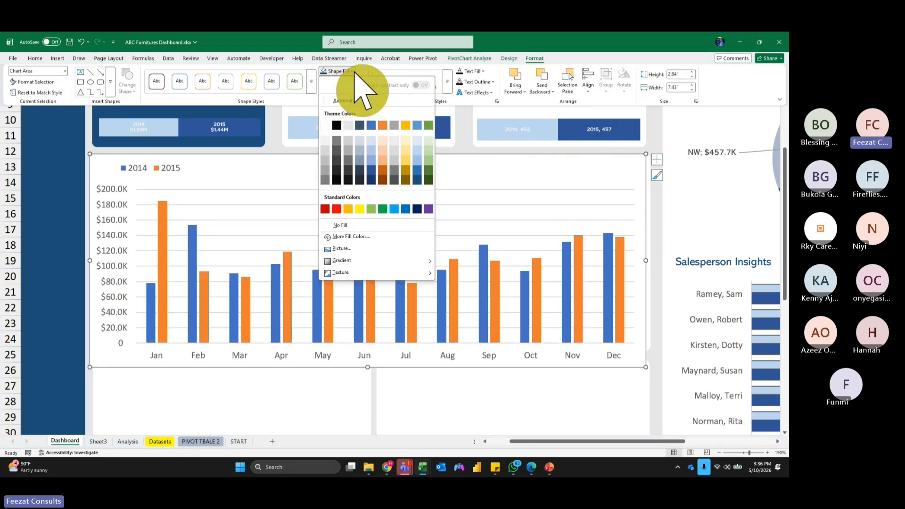
{"action": "left_click", "coordinate": [352, 225]}
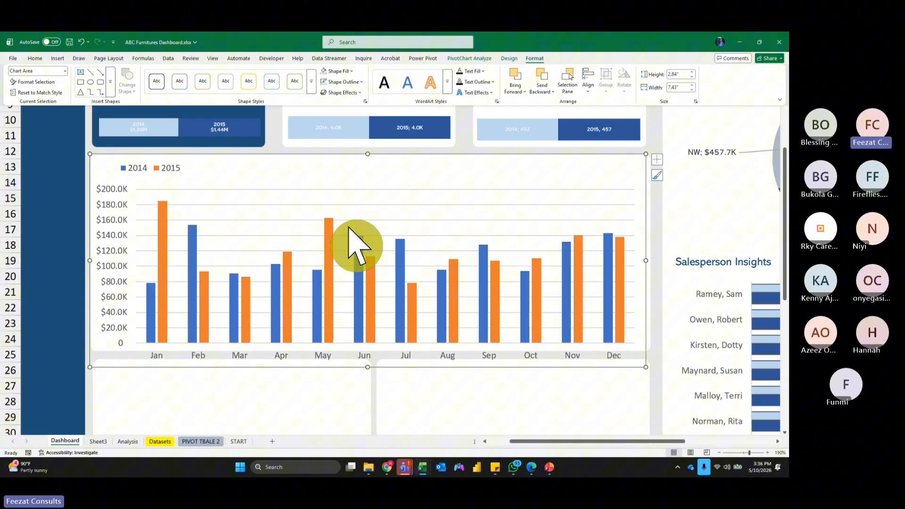
Delete the sales trend chart's gridlines and shorten the chart so it fits inside the white panel.
{"action": "left_click", "coordinate": [514, 240]}
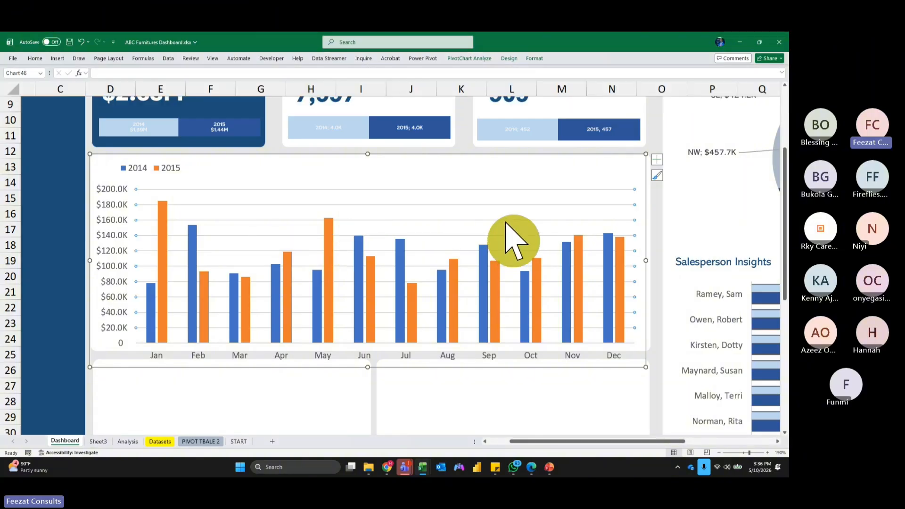
{"action": "key", "text": "Delete"}
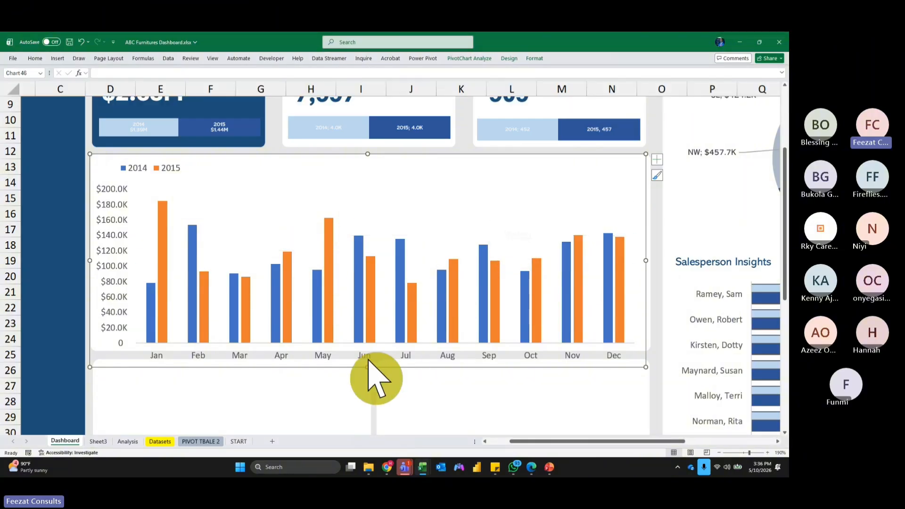
{"action": "left_click_drag", "start_coordinate": [367, 367], "coordinate": [364, 346]}
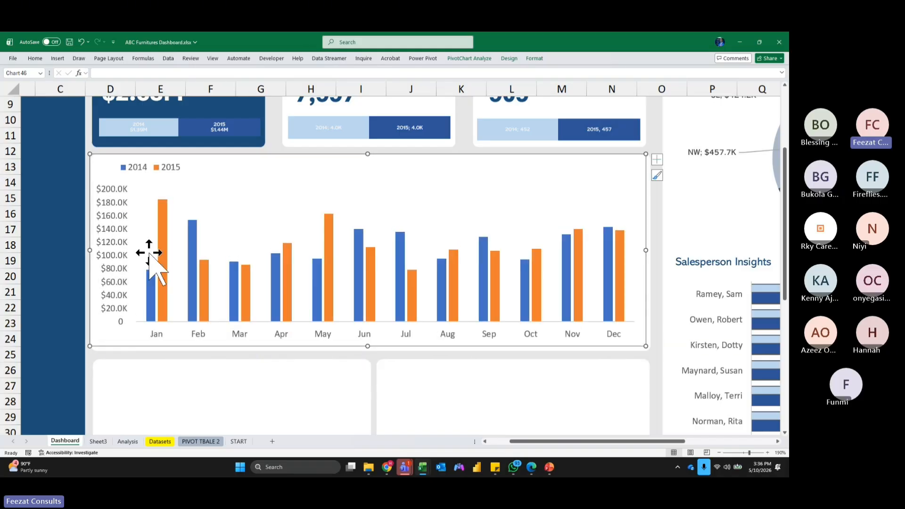
Delete the sales trend chart's vertical axis and extend the chart slightly to the panel's right edge.
{"action": "left_click", "coordinate": [119, 216]}
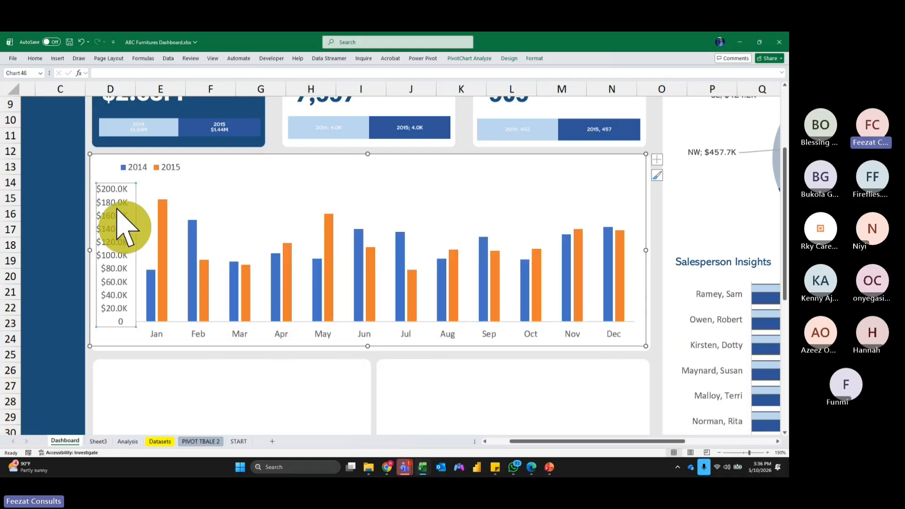
{"action": "key", "text": "Delete"}
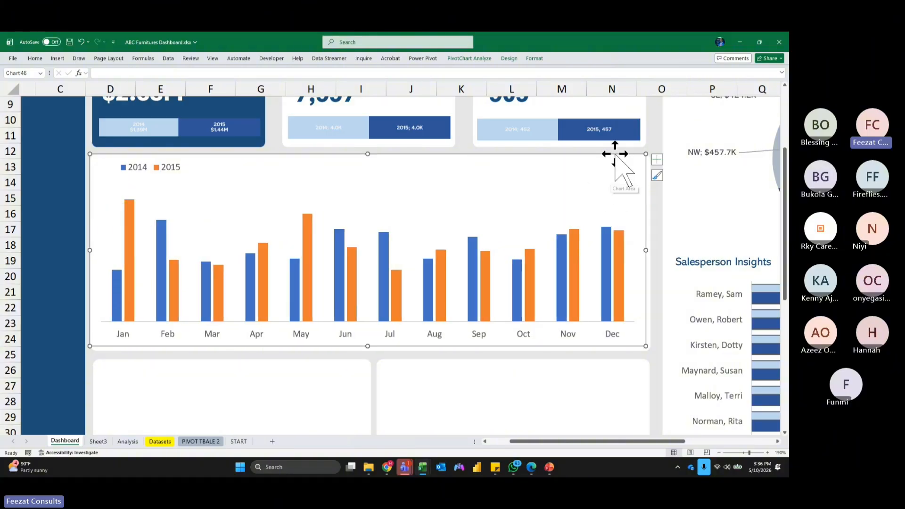
{"action": "left_click_drag", "start_coordinate": [645, 250], "coordinate": [651, 252]}
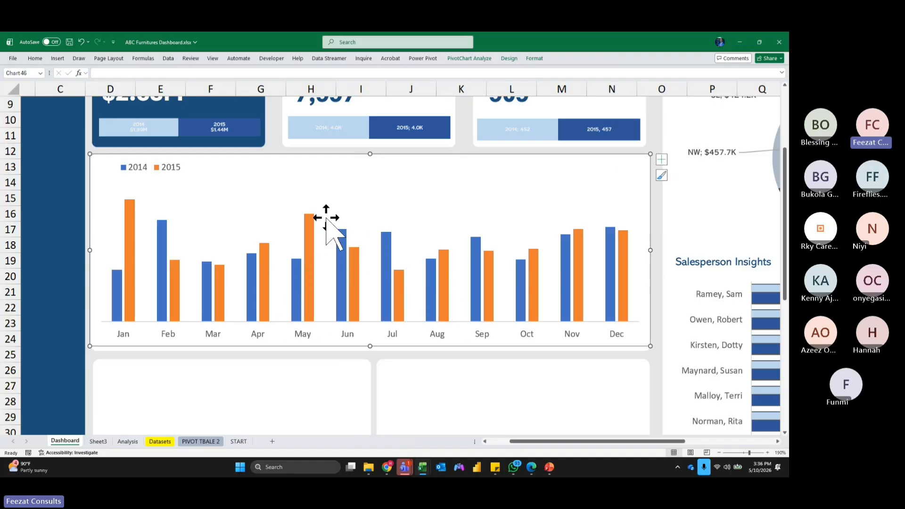
Fill the sales trend chart's 2015 columns with a dark blue theme color.
{"action": "left_click", "coordinate": [307, 227]}
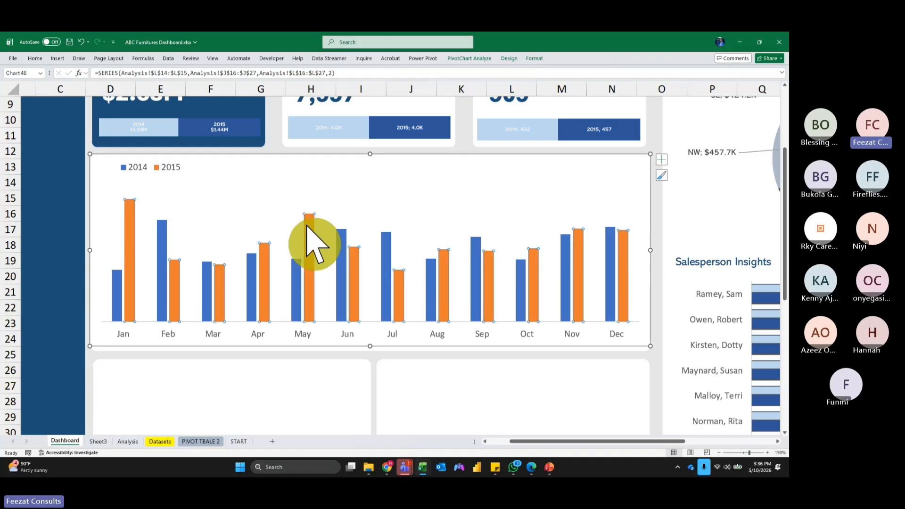
{"action": "left_click", "coordinate": [536, 58]}
{"action": "left_click", "coordinate": [350, 71]}
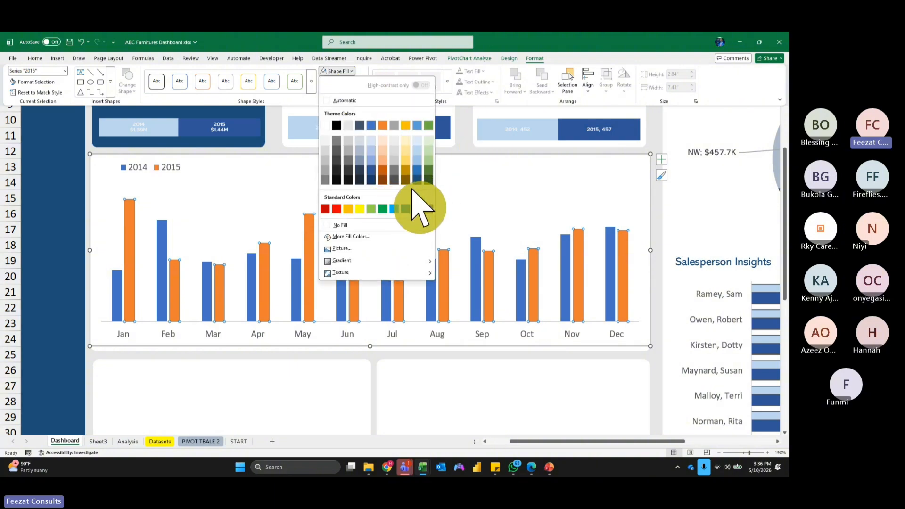
{"action": "left_click", "coordinate": [372, 171]}
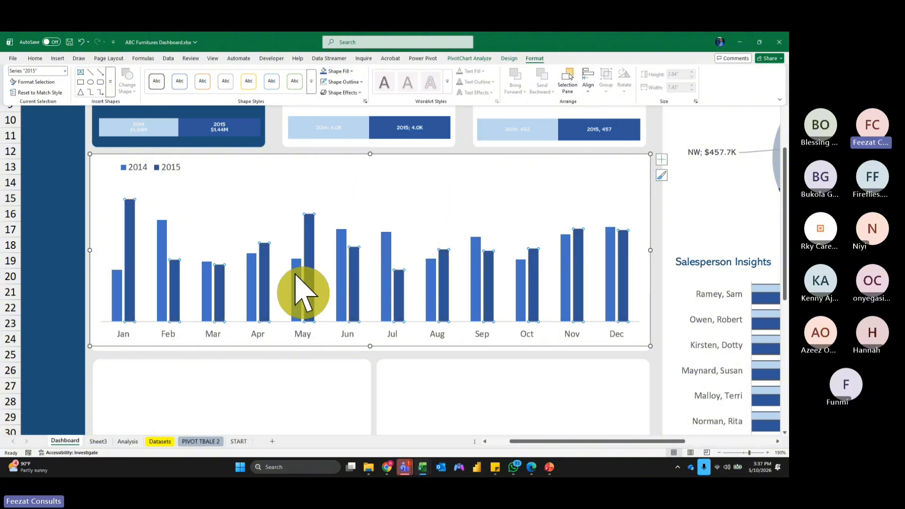
Fill the sales trend chart's 2014 columns with a light blue theme color.
{"action": "left_click", "coordinate": [298, 293]}
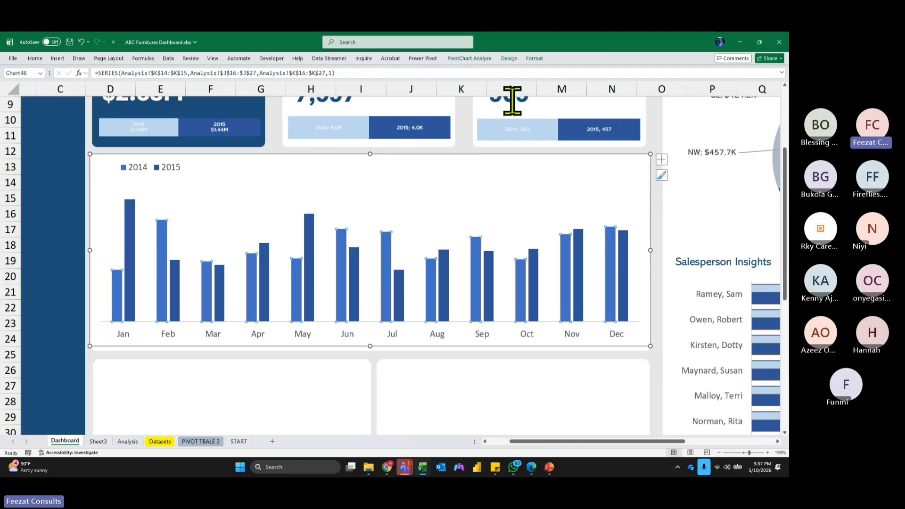
{"action": "left_click", "coordinate": [534, 58]}
{"action": "left_click", "coordinate": [346, 73]}
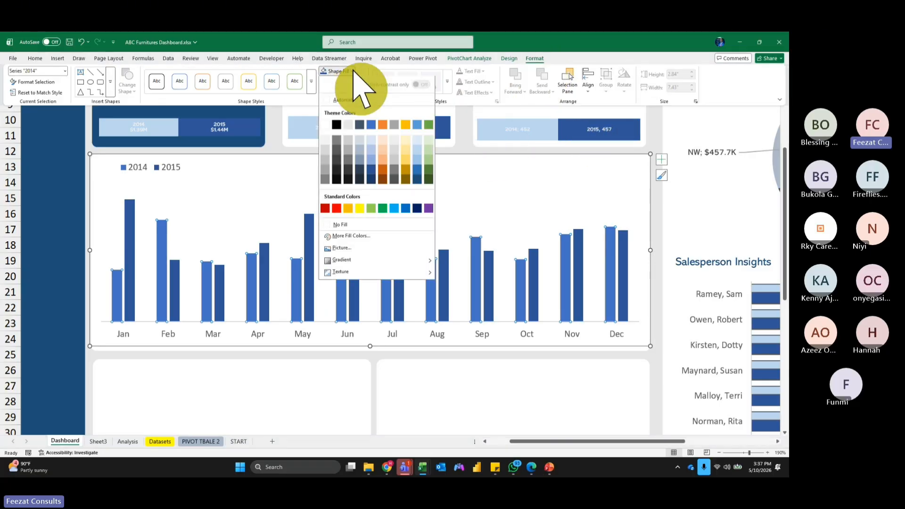
{"action": "left_click", "coordinate": [421, 161]}
Set the sales trend columns' gap width to 169% and increase the series overlap until each month's pair overlaps slightly.
{"action": "double_click", "coordinate": [310, 234]}
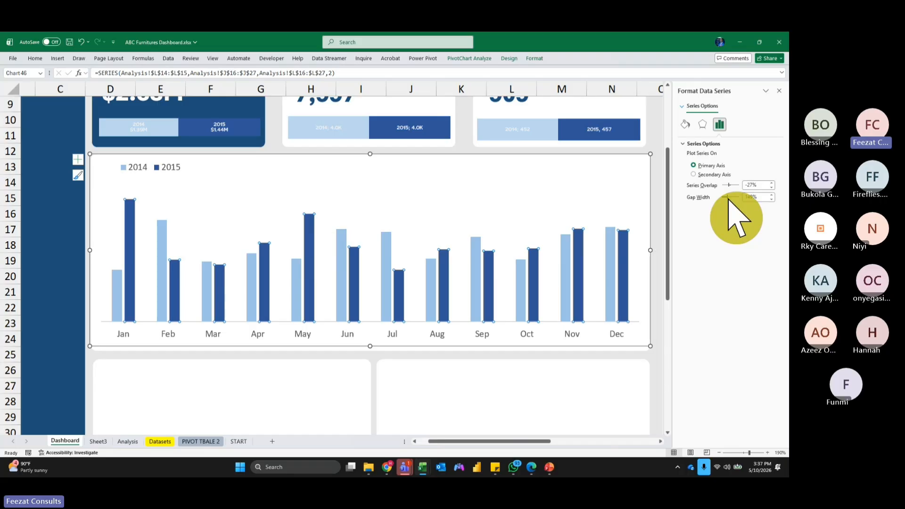
{"action": "left_click_drag", "start_coordinate": [728, 198], "coordinate": [727, 198]}
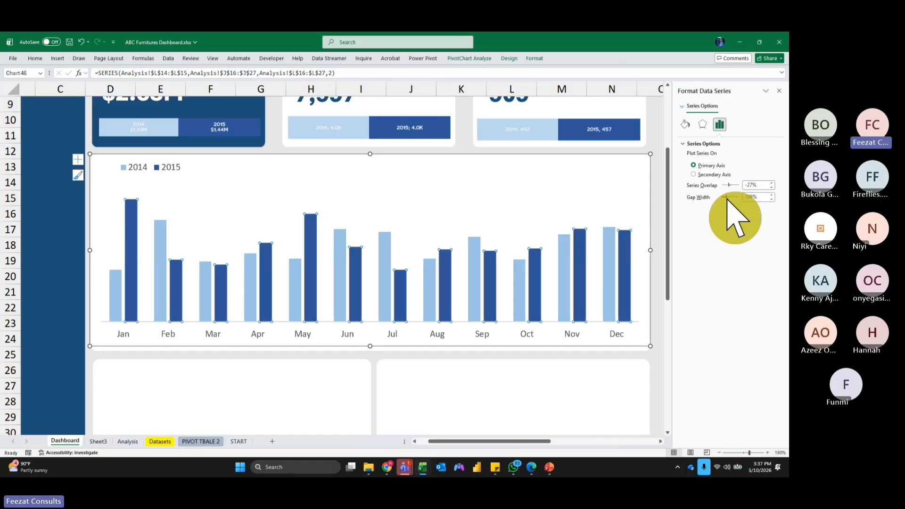
{"action": "left_click_drag", "start_coordinate": [726, 199], "coordinate": [728, 200]}
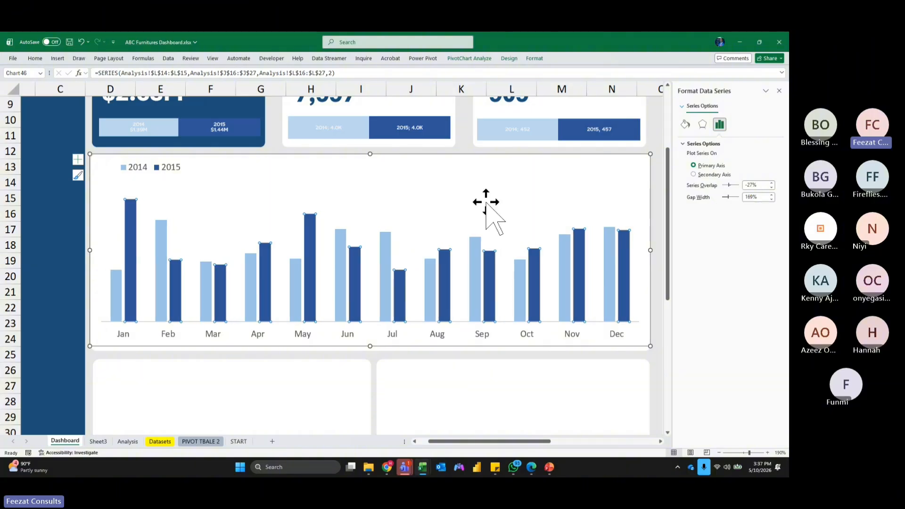
{"action": "left_click", "coordinate": [255, 286]}
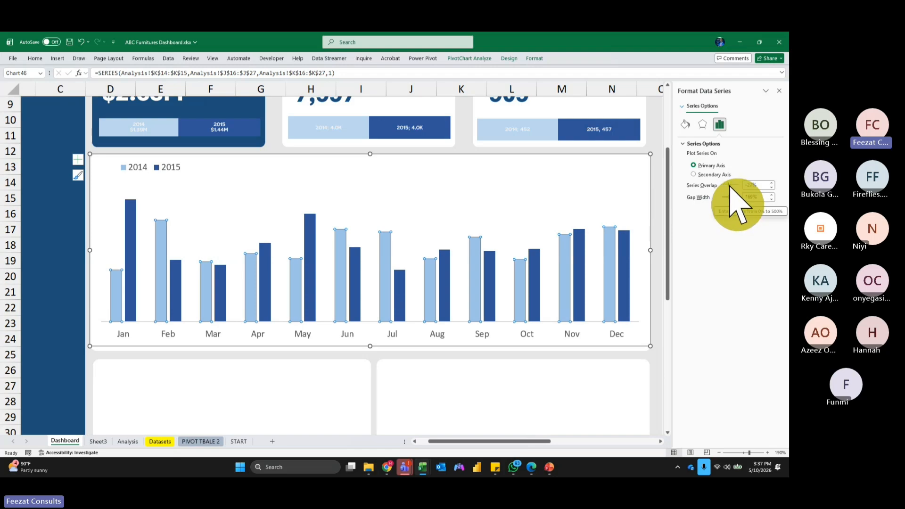
{"action": "left_click_drag", "start_coordinate": [730, 185], "coordinate": [732, 186]}
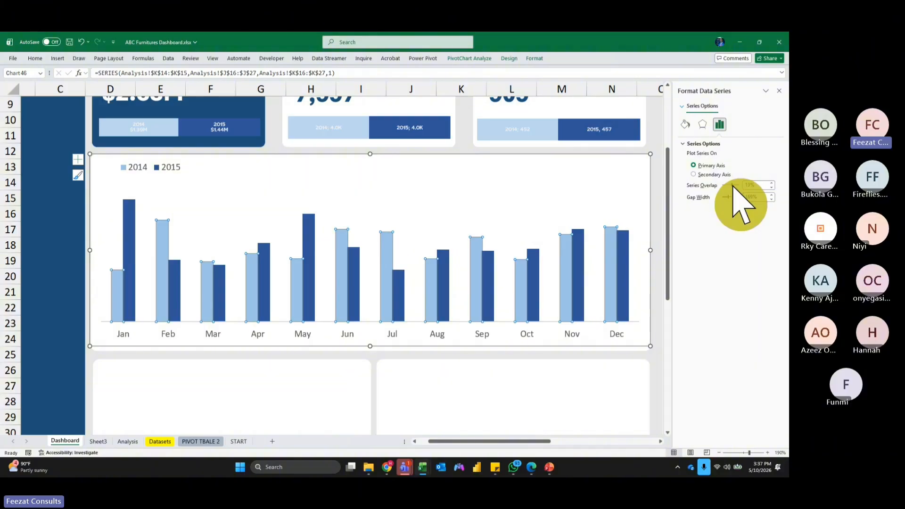
{"action": "left_click_drag", "start_coordinate": [733, 186], "coordinate": [733, 186]}
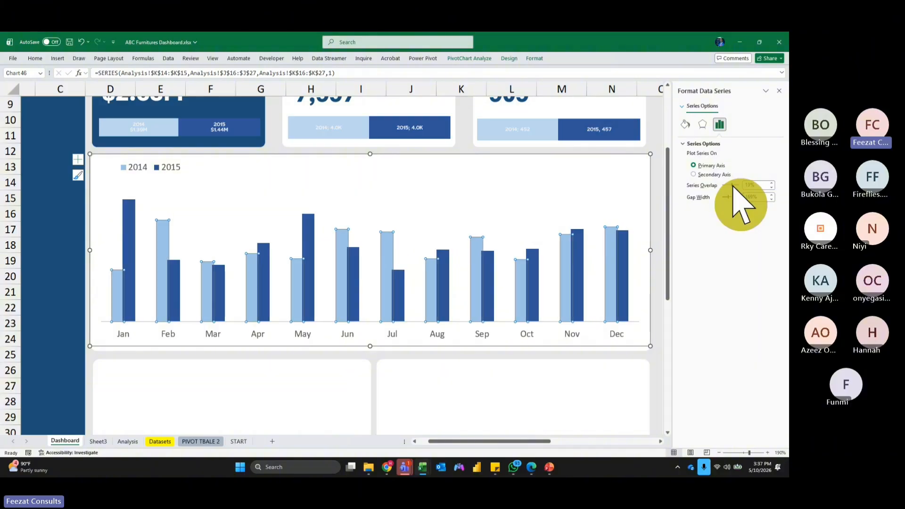
Give the sales trend chart's 2014 columns a solid grey border.
{"action": "left_click", "coordinate": [685, 124]}
{"action": "left_click", "coordinate": [769, 210]}
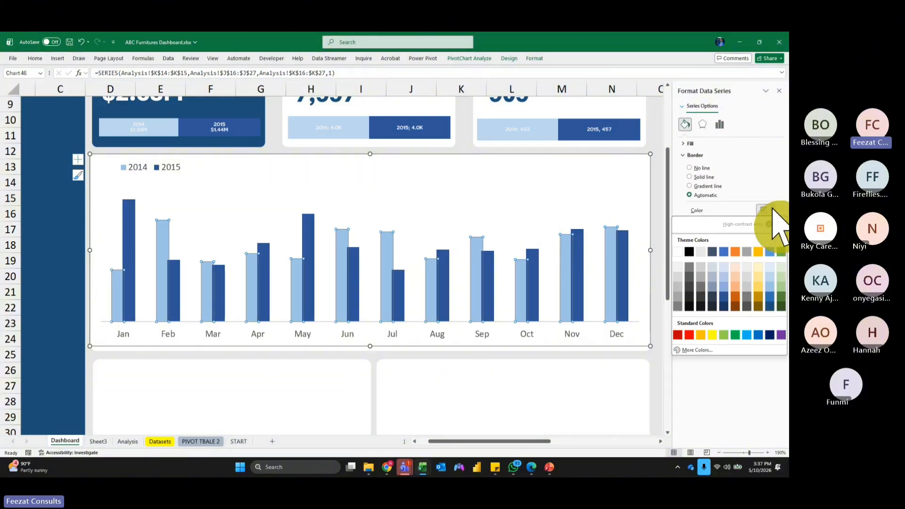
{"action": "left_click", "coordinate": [695, 281]}
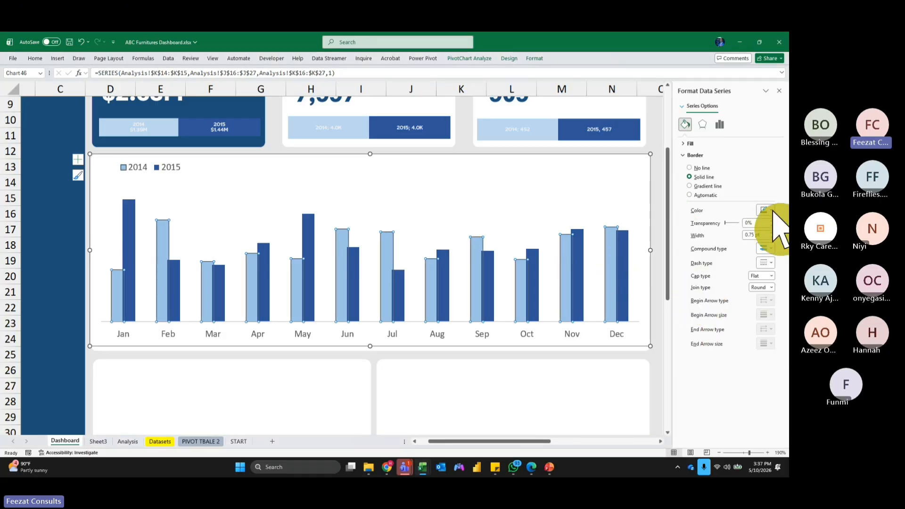
{"action": "left_click", "coordinate": [767, 210]}
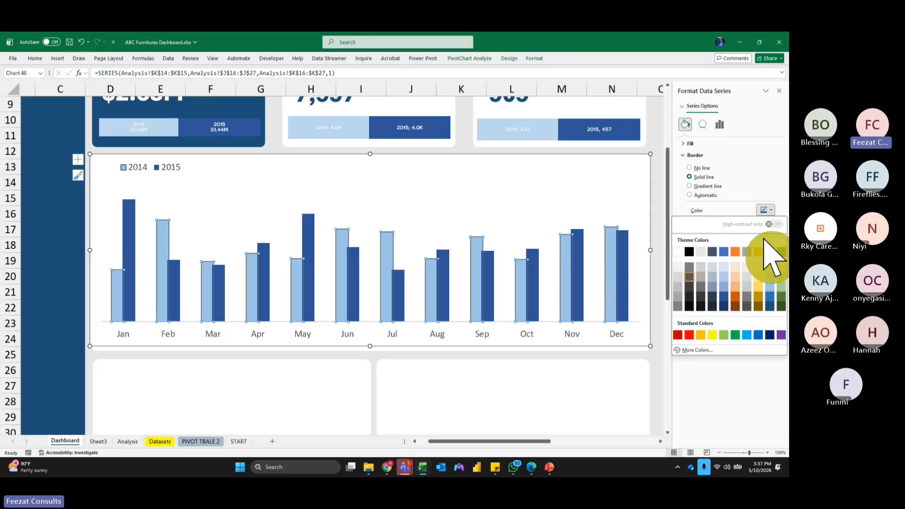
{"action": "left_click", "coordinate": [681, 301]}
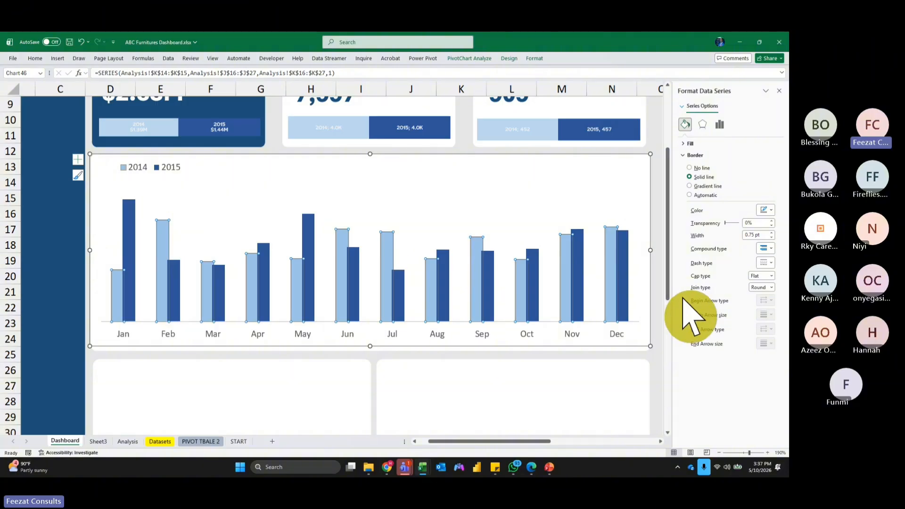
Apply a grey border to the 2015 columns as well and close the series formatting options.
{"action": "left_click", "coordinate": [577, 264]}
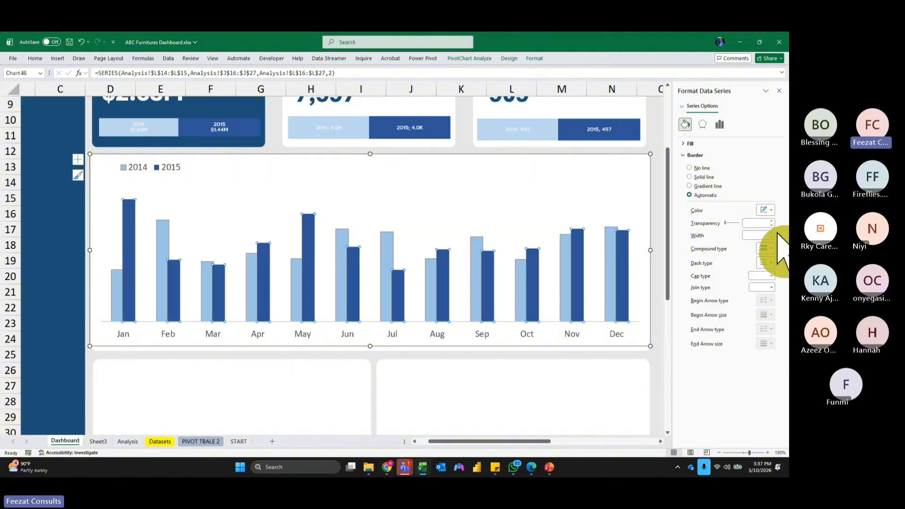
{"action": "left_click", "coordinate": [766, 210]}
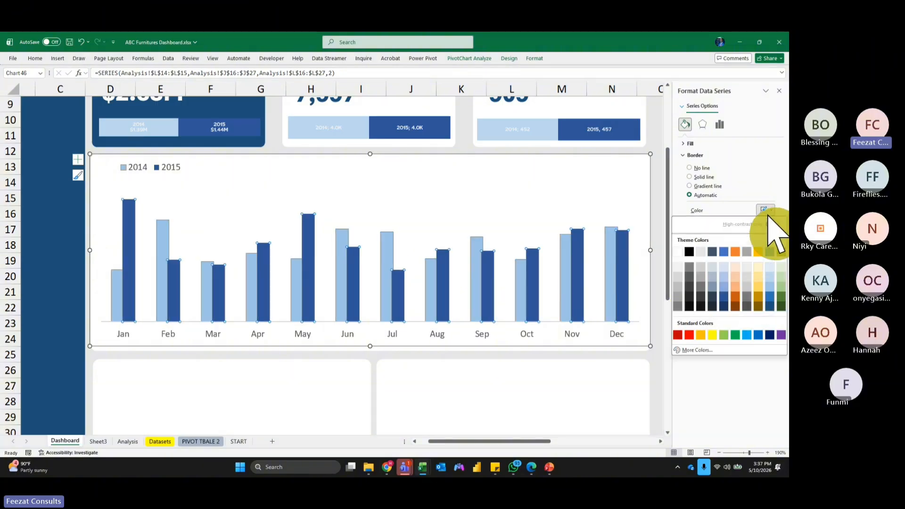
{"action": "left_click", "coordinate": [682, 289]}
{"action": "left_click", "coordinate": [779, 90]}
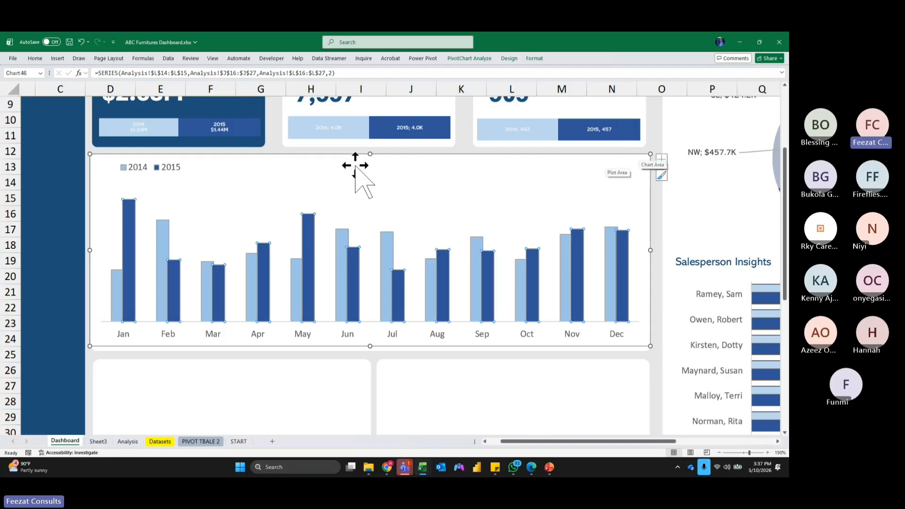
Shrink the sales trend chart to about 2.47 inches high and 7.45 inches wide so it fits inside the white panel.
{"action": "left_click_drag", "start_coordinate": [367, 154], "coordinate": [368, 157]}
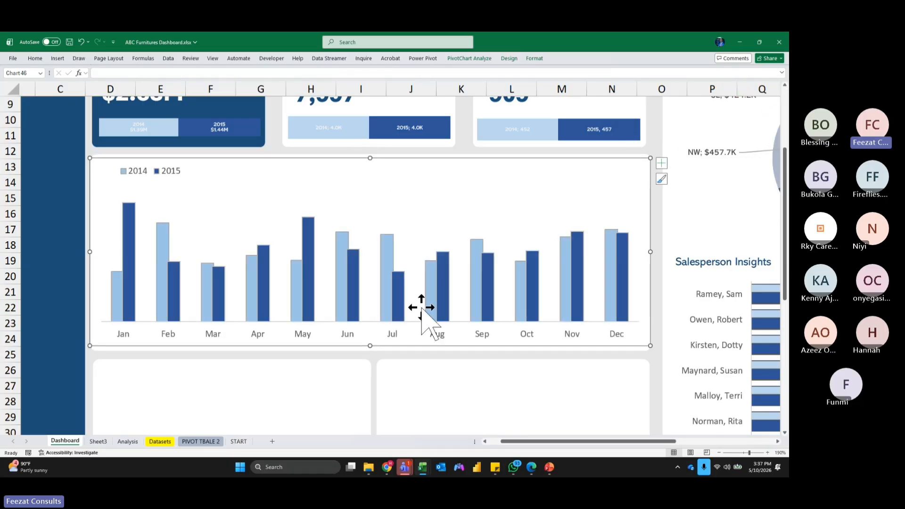
{"action": "left_click_drag", "start_coordinate": [370, 346], "coordinate": [370, 344]}
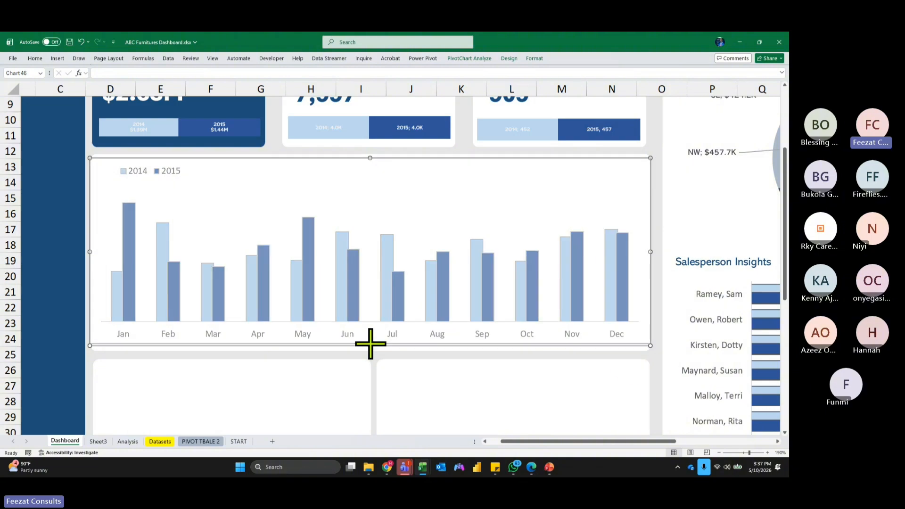
{"action": "left_click_drag", "start_coordinate": [90, 251], "coordinate": [94, 250]}
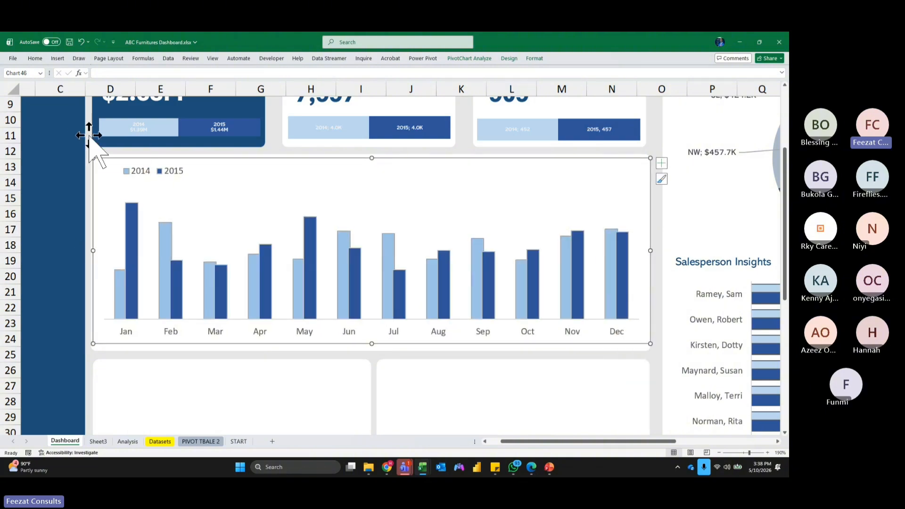
{"action": "left_click", "coordinate": [72, 135]}
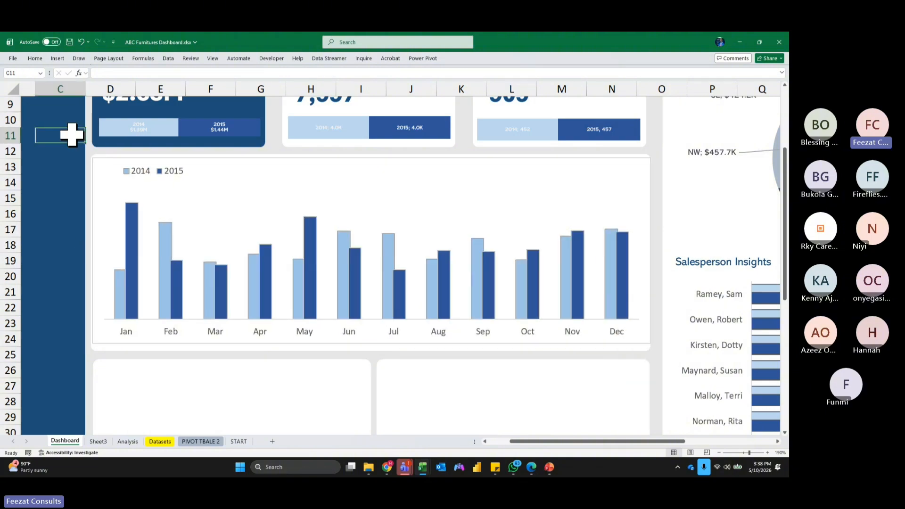
Set the sales trend chart's outline to No Outline and deselect the chart to view the whole dashboard.
{"action": "left_click", "coordinate": [500, 159]}
{"action": "left_click", "coordinate": [530, 58]}
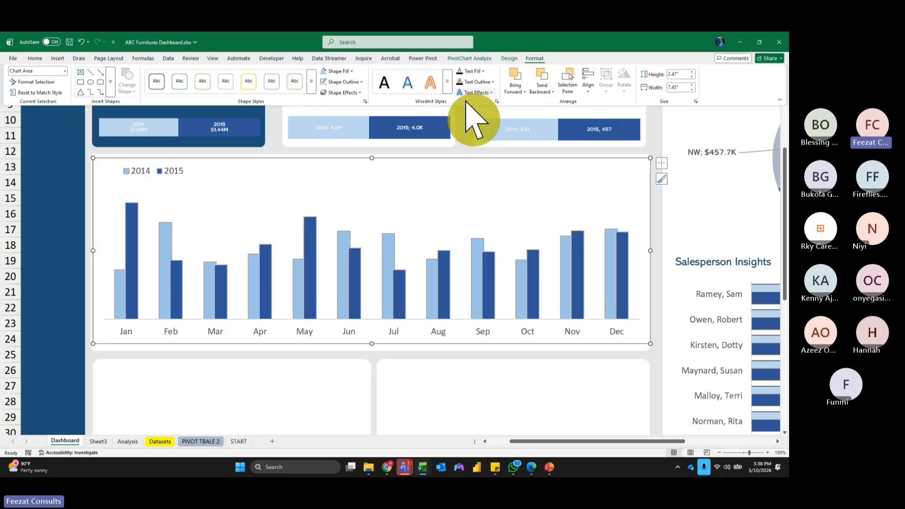
{"action": "left_click", "coordinate": [361, 81]}
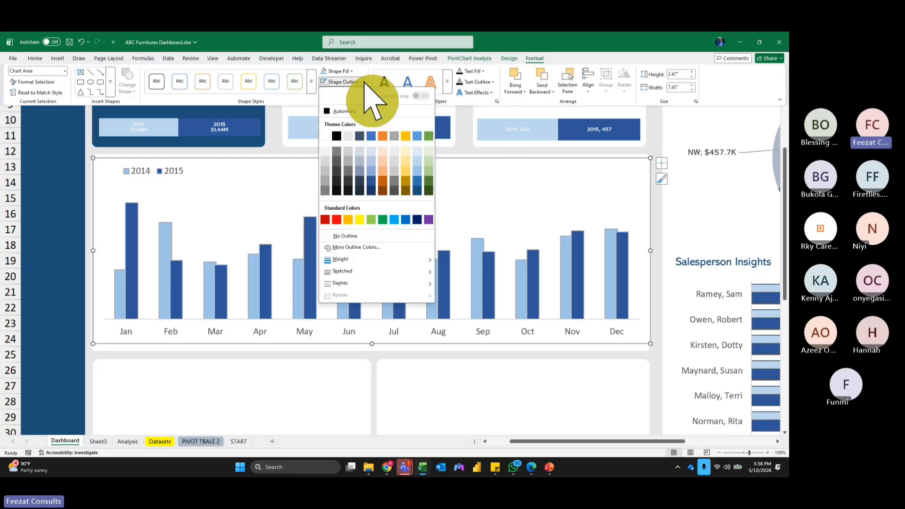
{"action": "left_click", "coordinate": [358, 235]}
{"action": "left_click", "coordinate": [78, 201]}
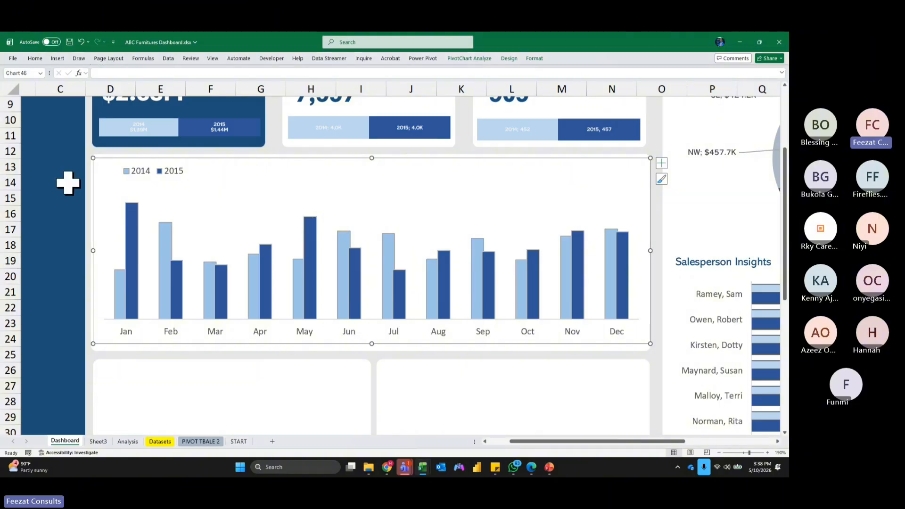
{"action": "scroll", "coordinate": [94, 189], "scroll_direction": "down", "scroll_amount": 2}
{"action": "scroll", "coordinate": [450, 197], "scroll_direction": "down", "scroll_amount": 1}
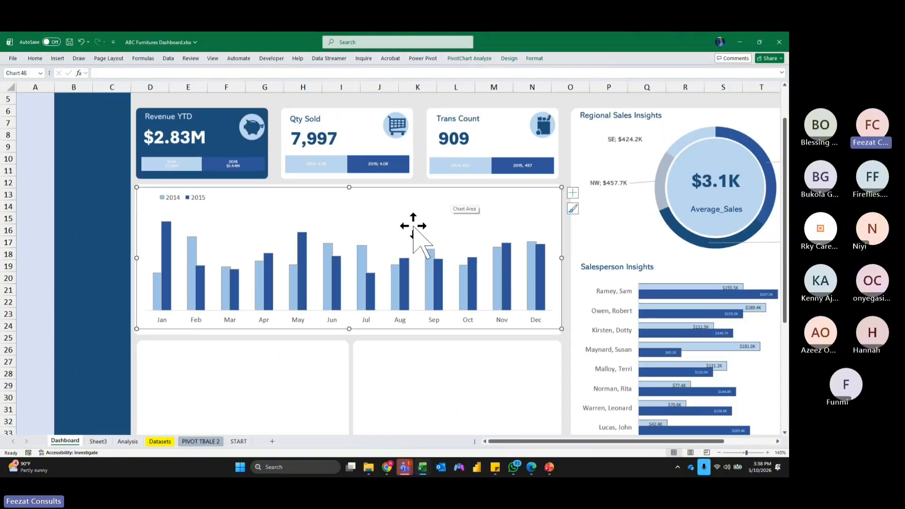
{"action": "left_click", "coordinate": [470, 324]}
{"action": "scroll", "coordinate": [504, 372], "scroll_direction": "down", "scroll_amount": 3}
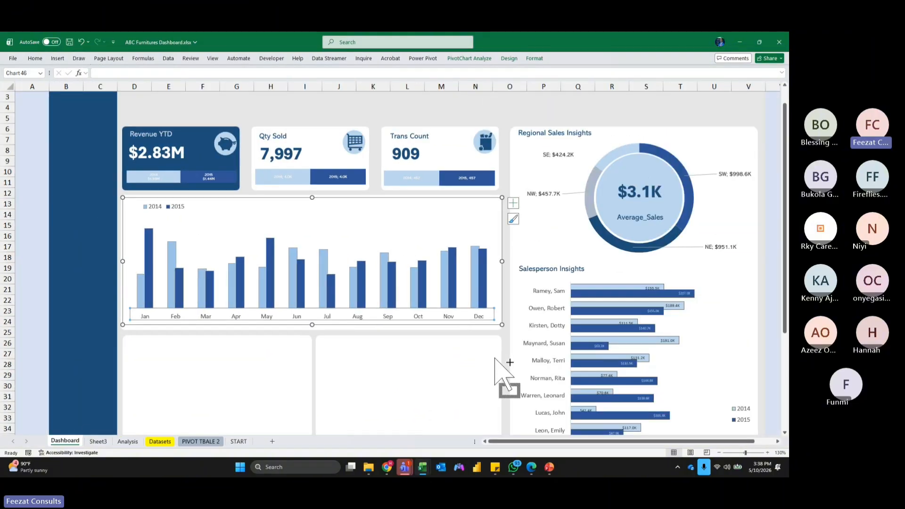
{"action": "left_click", "coordinate": [700, 317]}
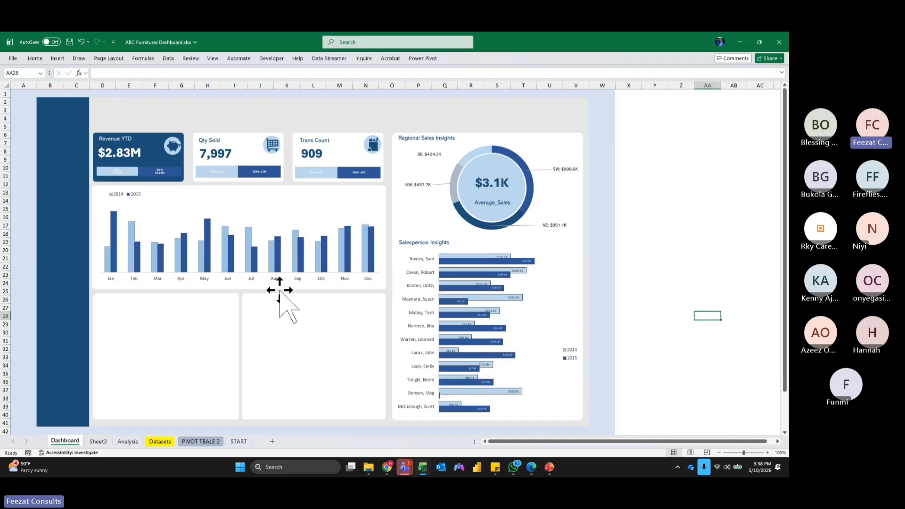
Insert a Clustered Bar PivotChart from the Sales By Products pivot table on the Analysis sheet.
{"action": "left_click", "coordinate": [128, 441]}
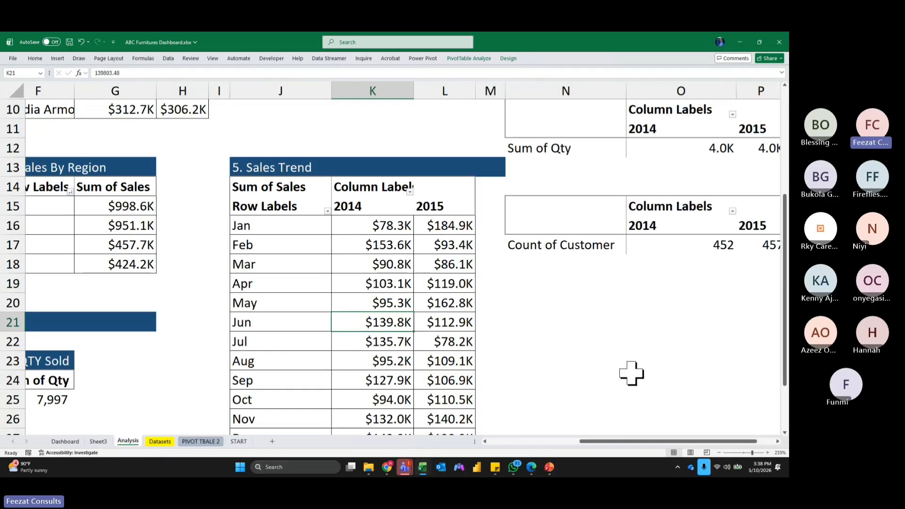
{"action": "scroll", "coordinate": [630, 372], "scroll_direction": "up", "scroll_amount": 3}
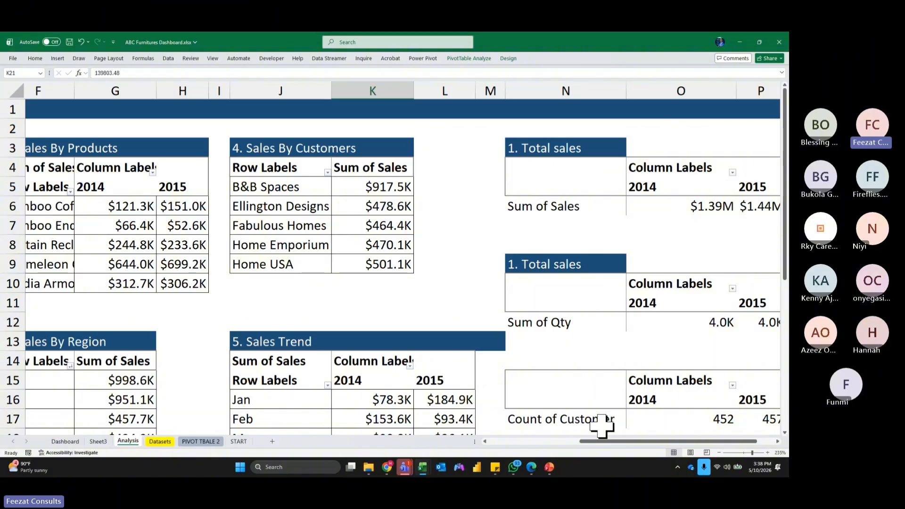
{"action": "left_click_drag", "start_coordinate": [587, 442], "coordinate": [581, 443]}
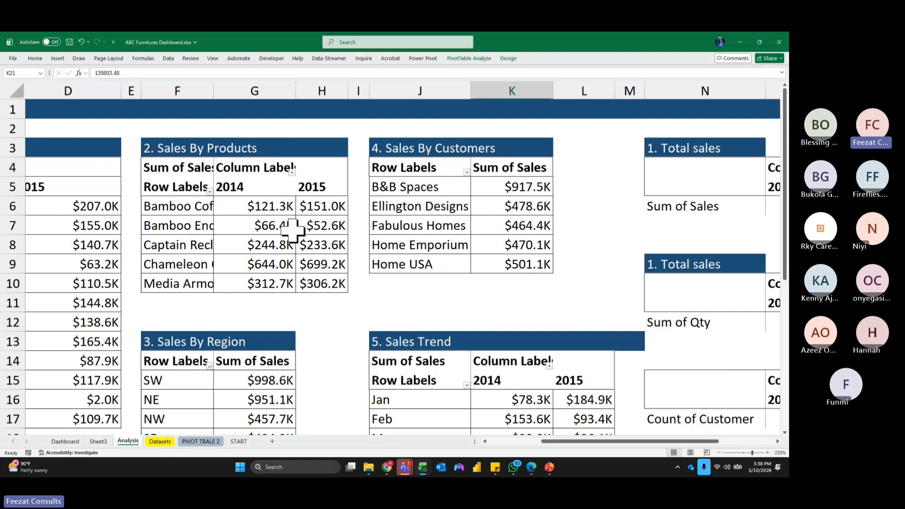
{"action": "left_click", "coordinate": [269, 211]}
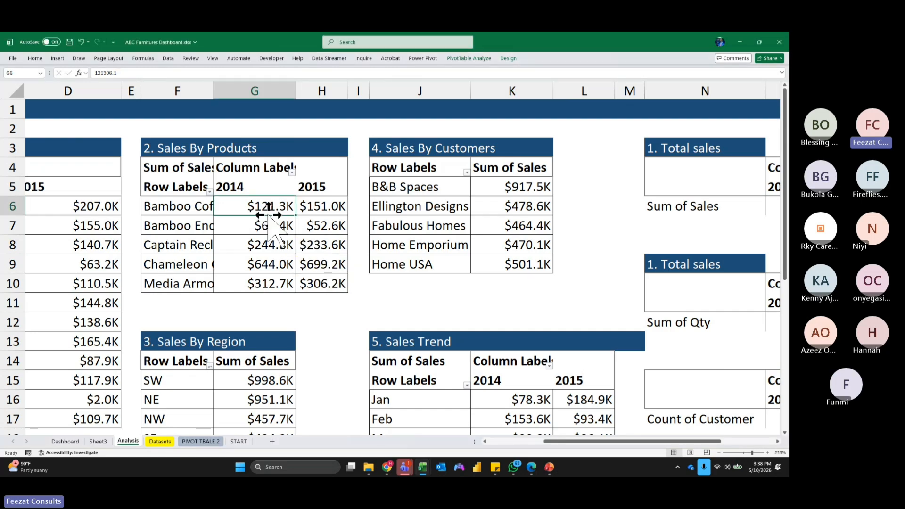
{"action": "left_click", "coordinate": [473, 60]}
{"action": "left_click", "coordinate": [519, 79]}
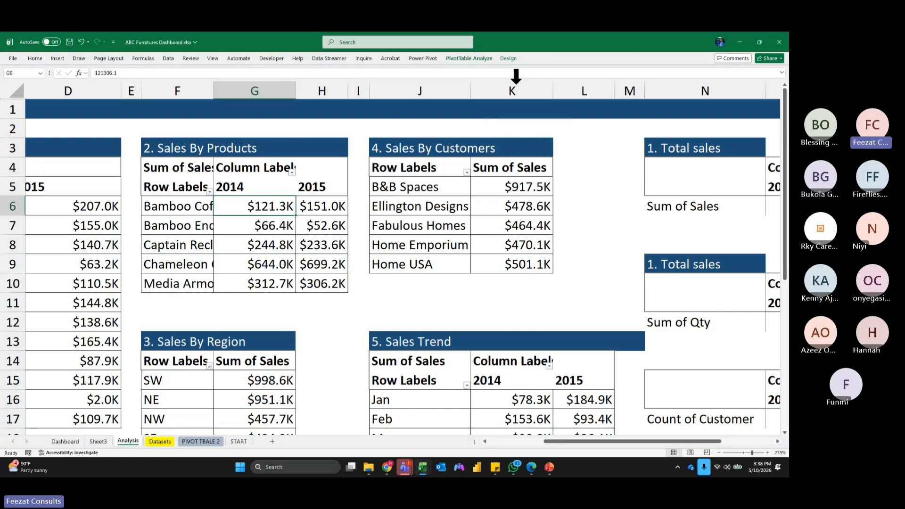
{"action": "left_click", "coordinate": [289, 208]}
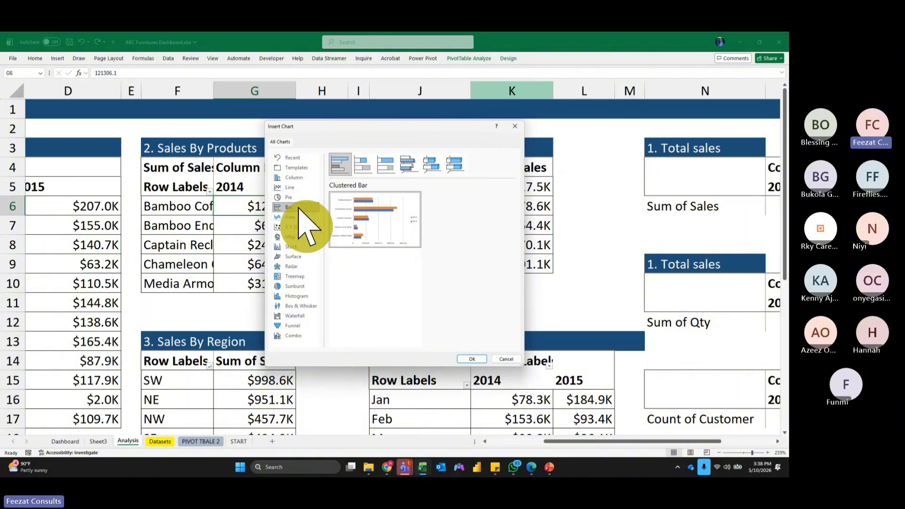
{"action": "left_click", "coordinate": [471, 359]}
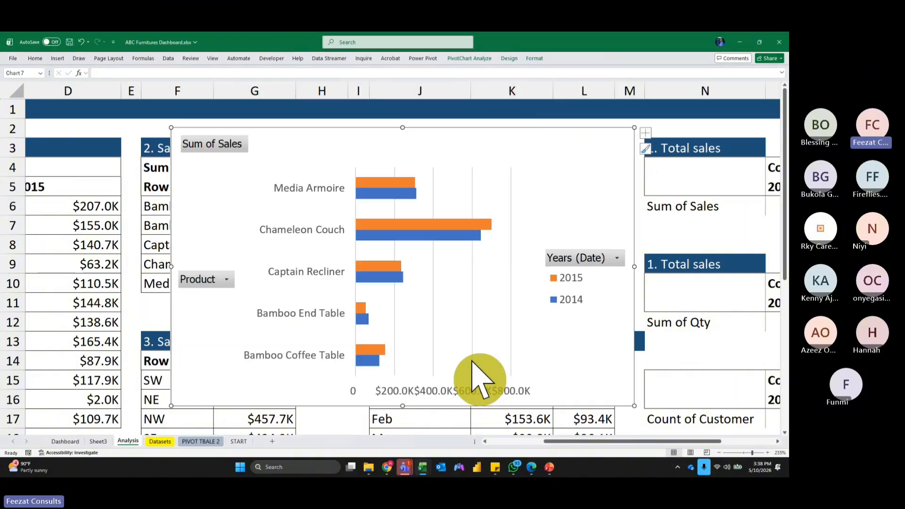
Move the sales by products chart clear of its pivot table and try to hide its Sum of Sales field button.
{"action": "left_click_drag", "start_coordinate": [331, 138], "coordinate": [485, 139]}
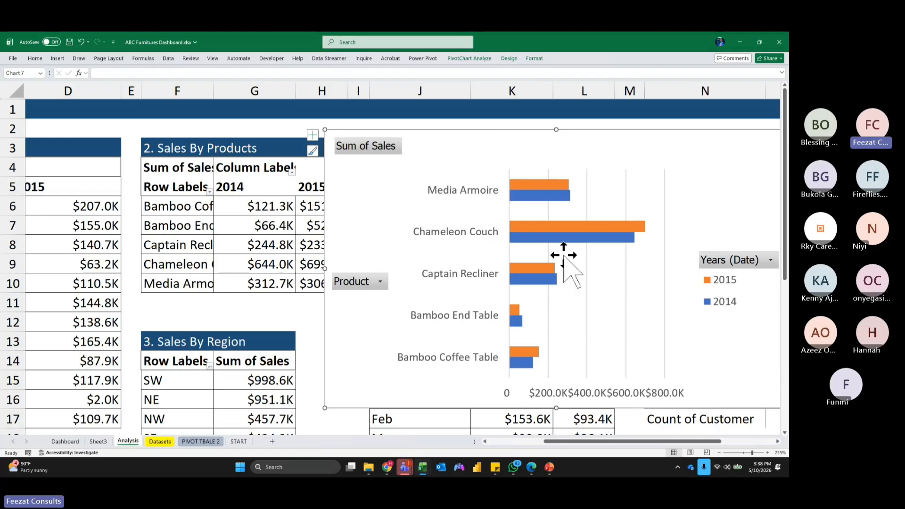
{"action": "right_click", "coordinate": [368, 148]}
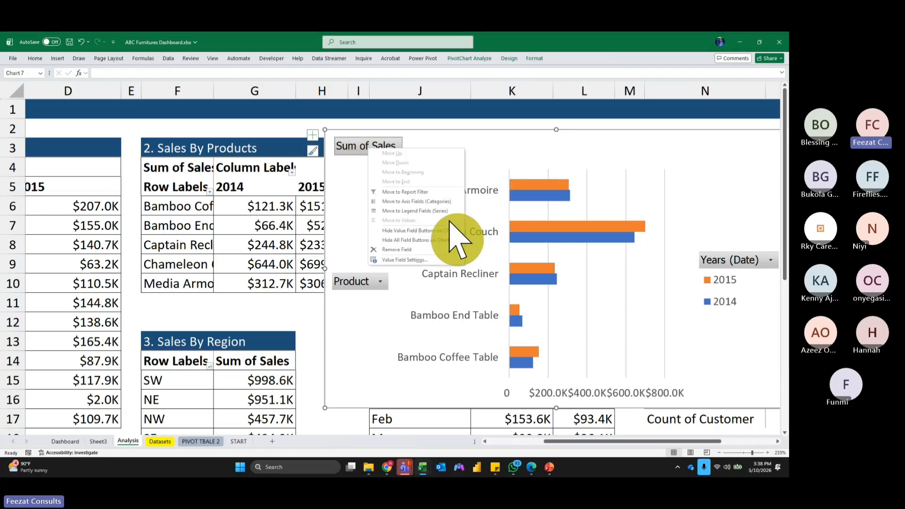
{"action": "left_click", "coordinate": [423, 248]}
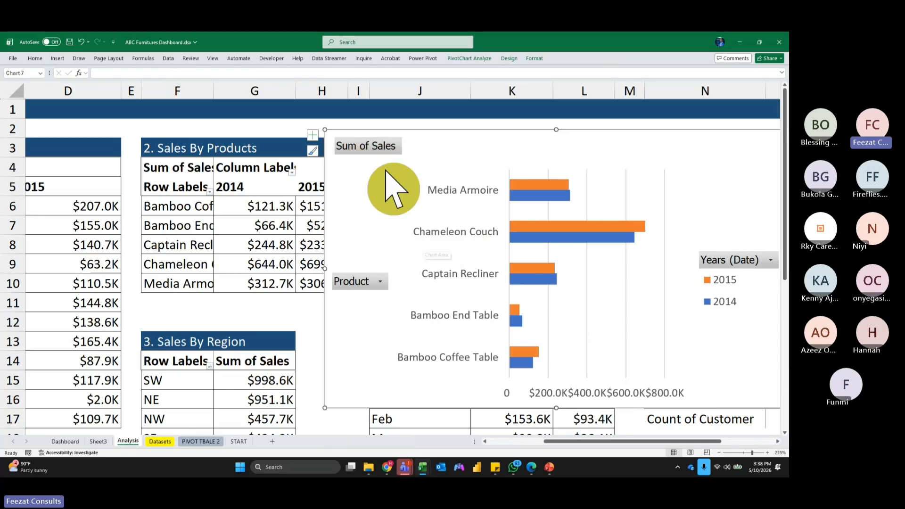
{"action": "right_click", "coordinate": [367, 141]}
{"action": "left_click", "coordinate": [354, 147]}
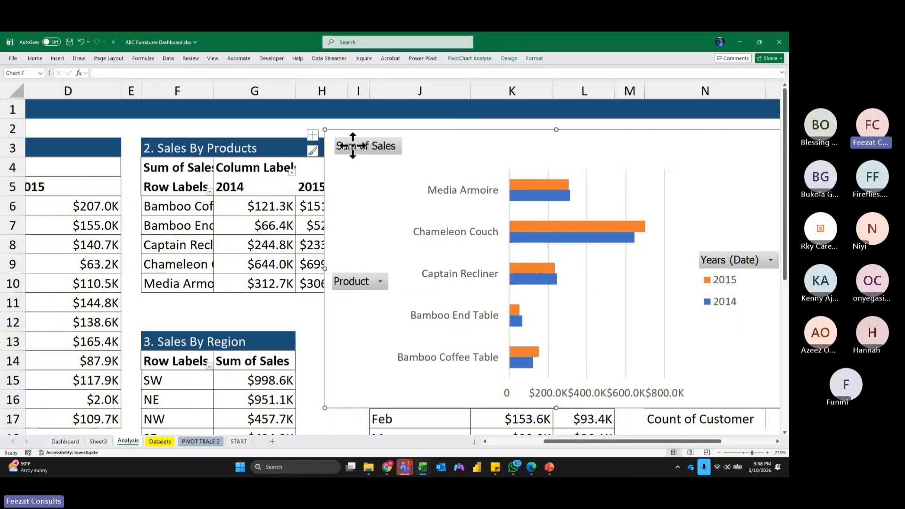
{"action": "right_click", "coordinate": [354, 146]}
{"action": "left_click", "coordinate": [331, 145]}
{"action": "right_click", "coordinate": [343, 147]}
{"action": "left_click", "coordinate": [343, 146]}
{"action": "right_click", "coordinate": [342, 145]}
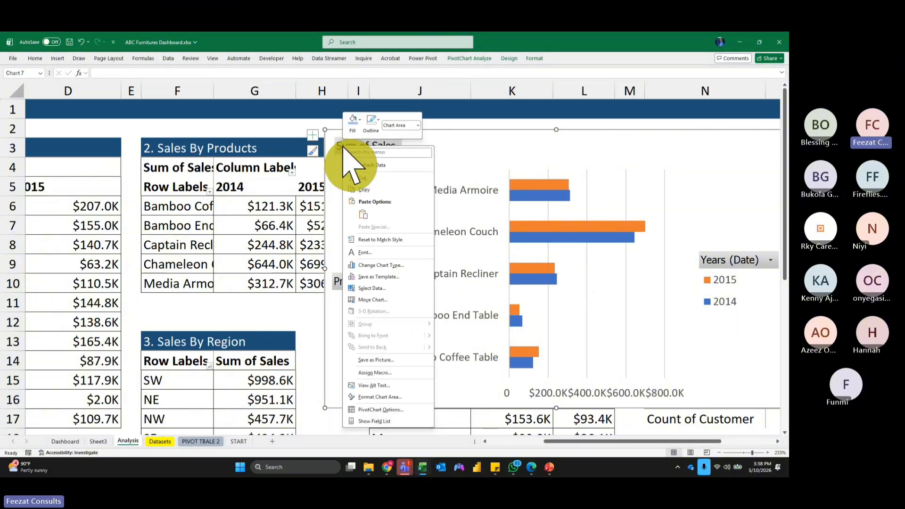
{"action": "left_click", "coordinate": [343, 147]}
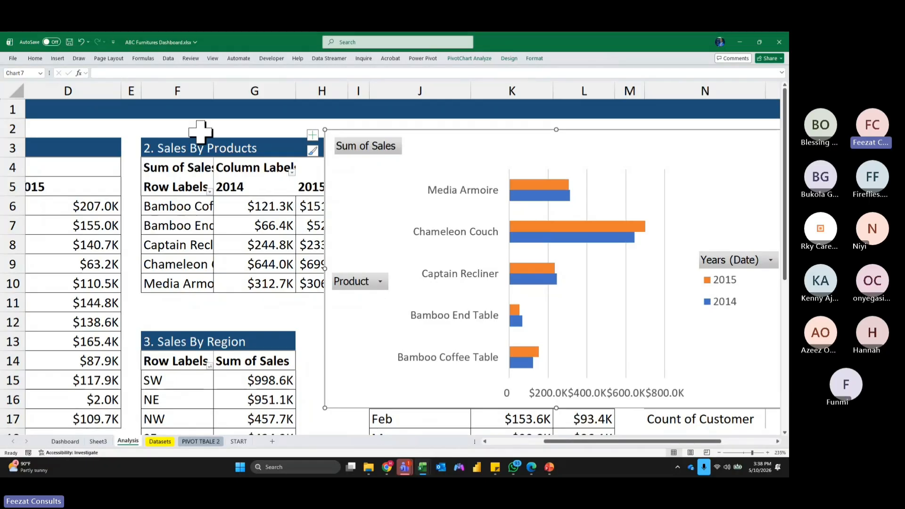
Hide all field buttons on the sales by products bar chart and delete its legend.
{"action": "right_click", "coordinate": [374, 282]}
{"action": "left_click", "coordinate": [350, 281]}
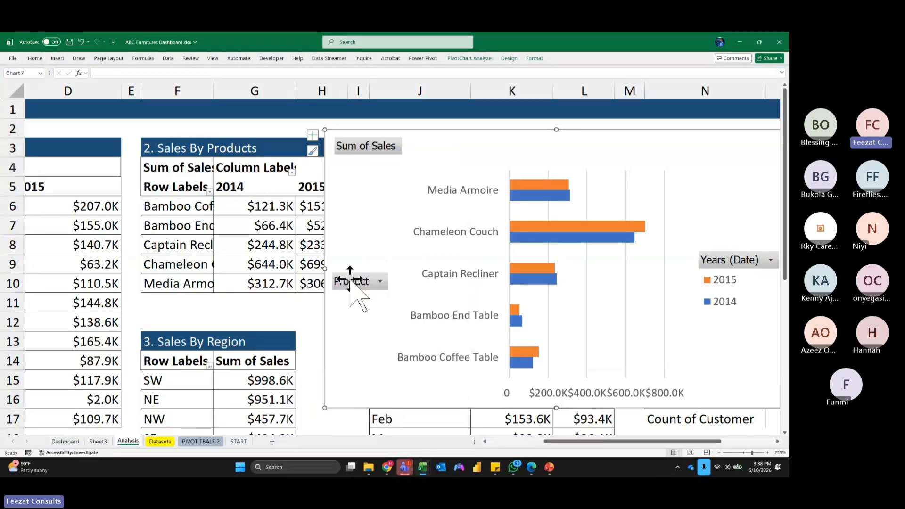
{"action": "double_click", "coordinate": [354, 278]}
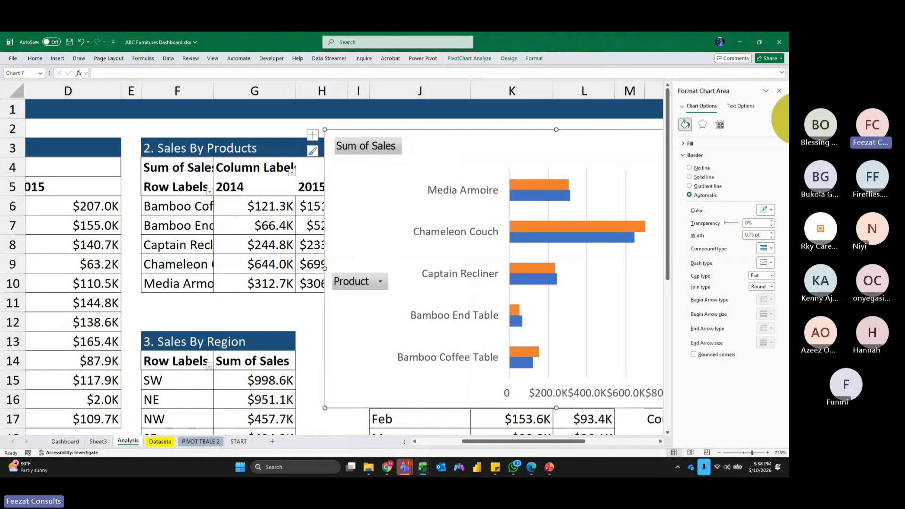
{"action": "left_click", "coordinate": [776, 89]}
{"action": "left_click_drag", "start_coordinate": [662, 132], "coordinate": [568, 130]}
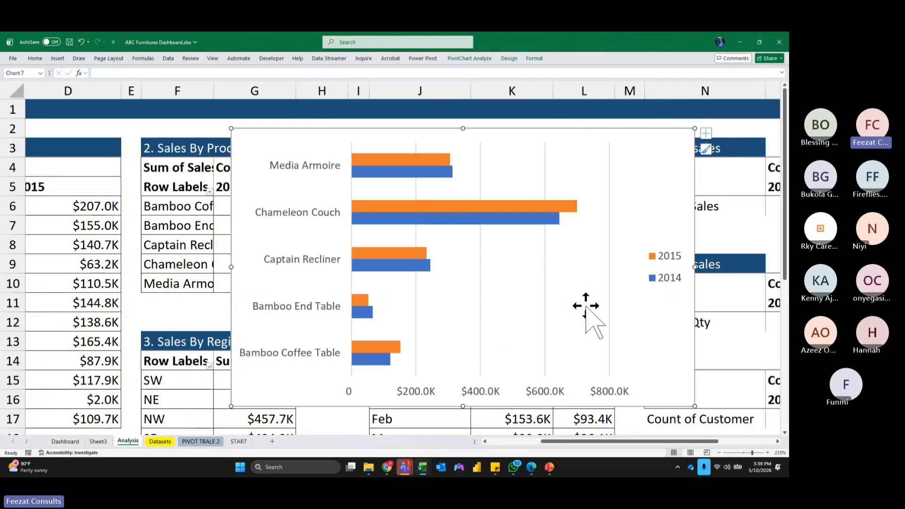
{"action": "left_click", "coordinate": [666, 256]}
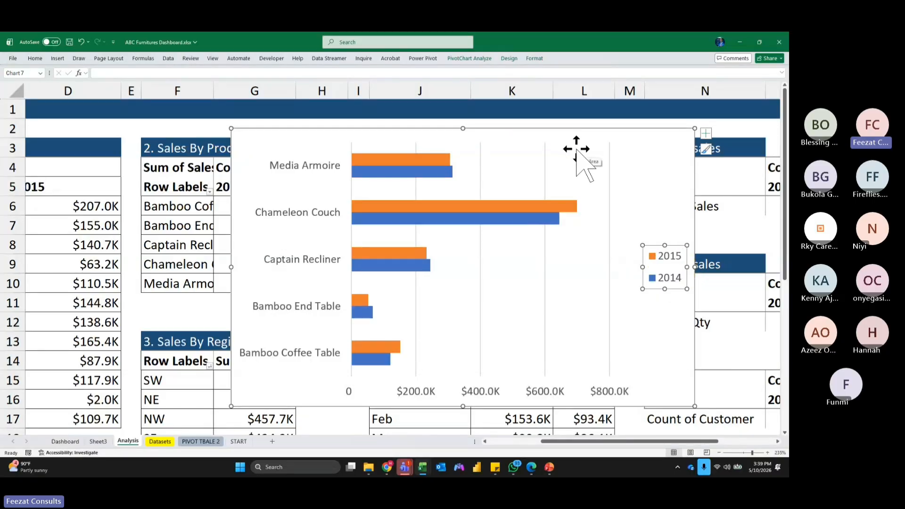
{"action": "key", "text": "Delete"}
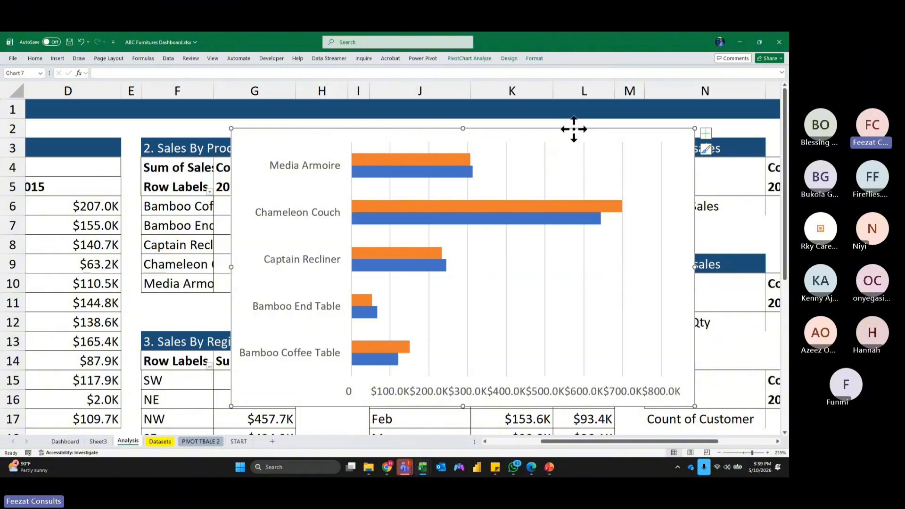
Cut the sales by products bar chart from the Analysis sheet and paste it onto the first empty white panel of the Dashboard sheet.
{"action": "key", "text": "Delete"}
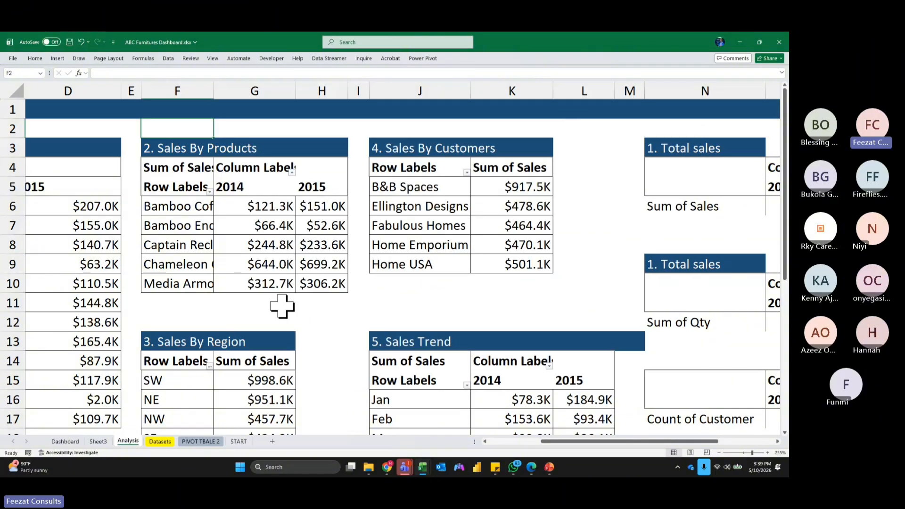
{"action": "left_click", "coordinate": [65, 441]}
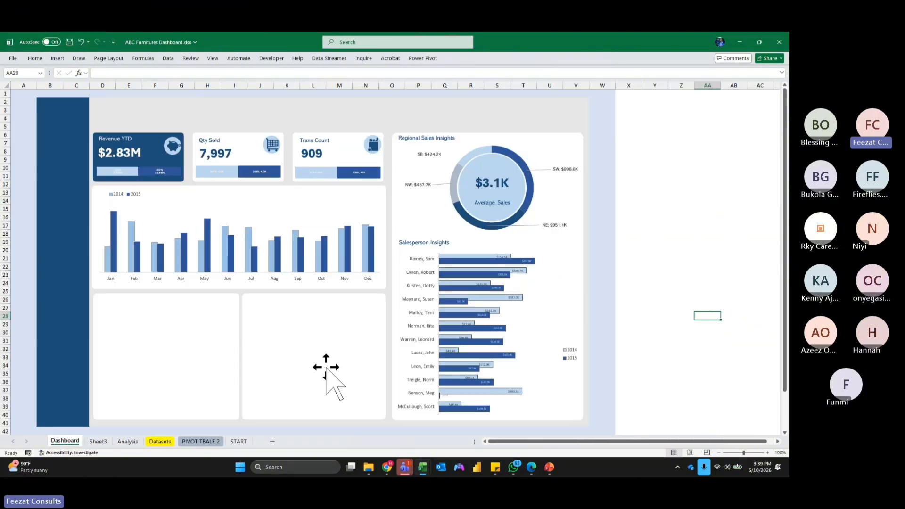
{"action": "scroll", "coordinate": [329, 377], "scroll_direction": "up", "scroll_amount": 3, "text": "ctrl"}
{"action": "scroll", "coordinate": [339, 389], "scroll_direction": "down", "scroll_amount": 4}
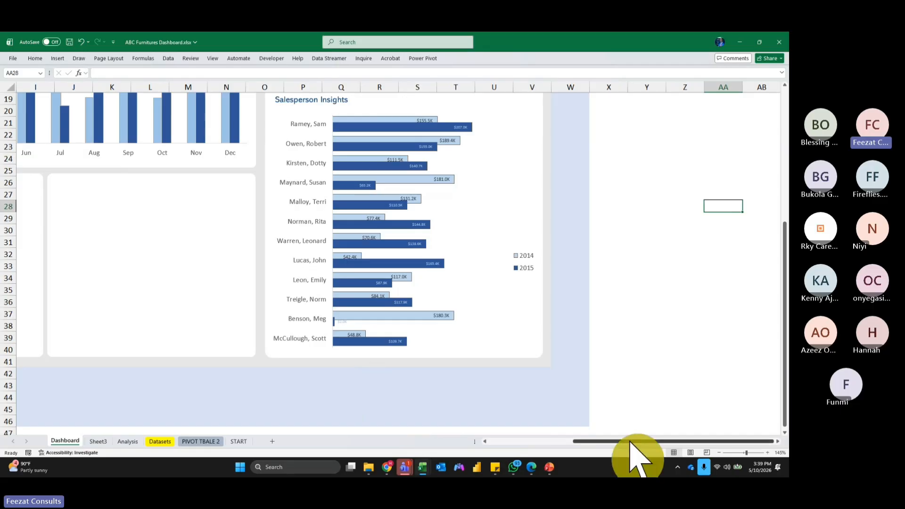
{"action": "left_click_drag", "start_coordinate": [631, 441], "coordinate": [518, 441]}
{"action": "left_click", "coordinate": [216, 203]}
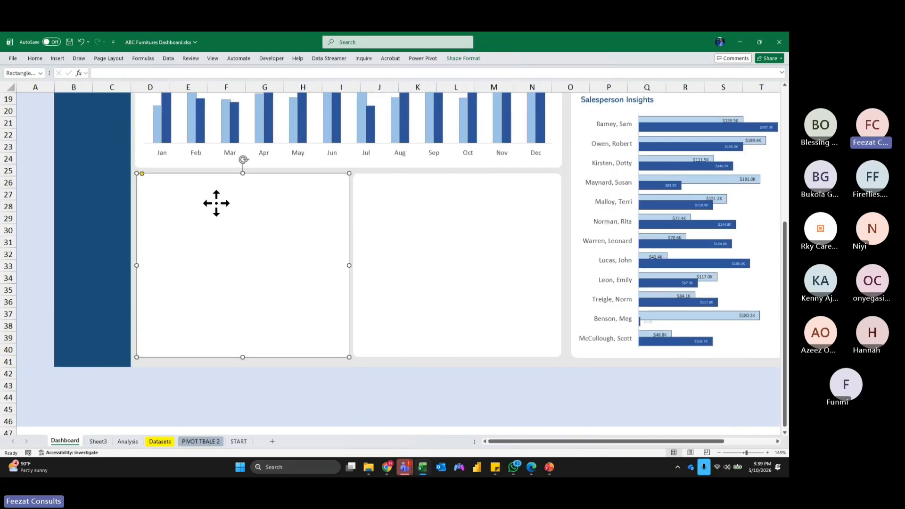
{"action": "key", "text": "ctrl+v"}
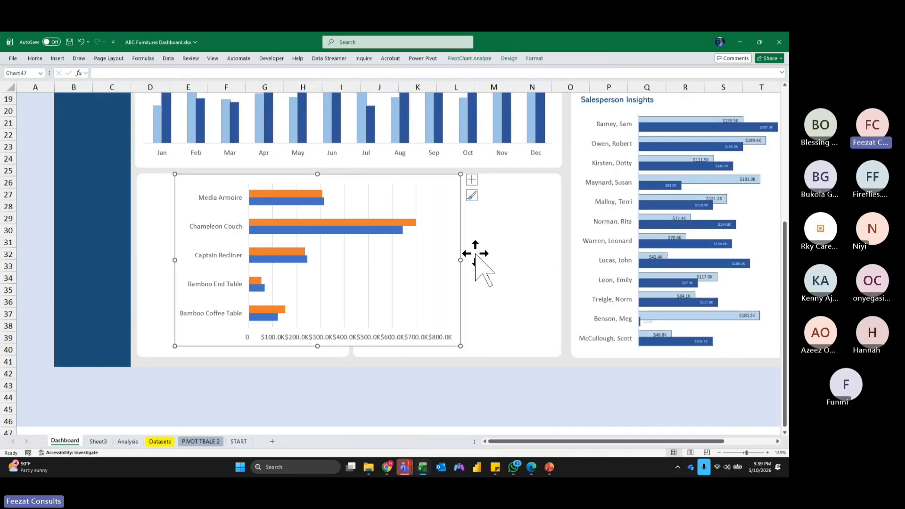
Narrow the pasted bar chart and position it inside the white panel below the monthly sales trend chart.
{"action": "left_click_drag", "start_coordinate": [408, 175], "coordinate": [385, 184]}
{"action": "left_click_drag", "start_coordinate": [436, 267], "coordinate": [354, 267]}
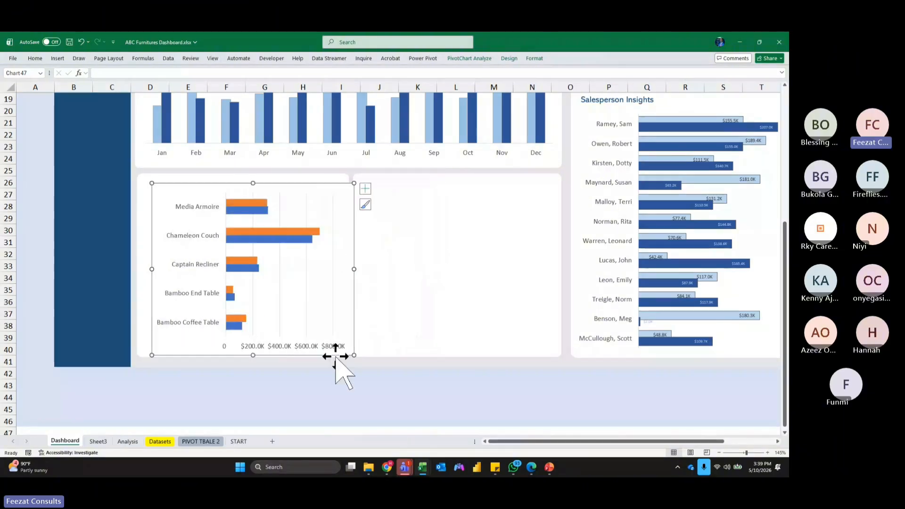
{"action": "scroll", "coordinate": [300, 419], "scroll_direction": "up", "scroll_amount": 3}
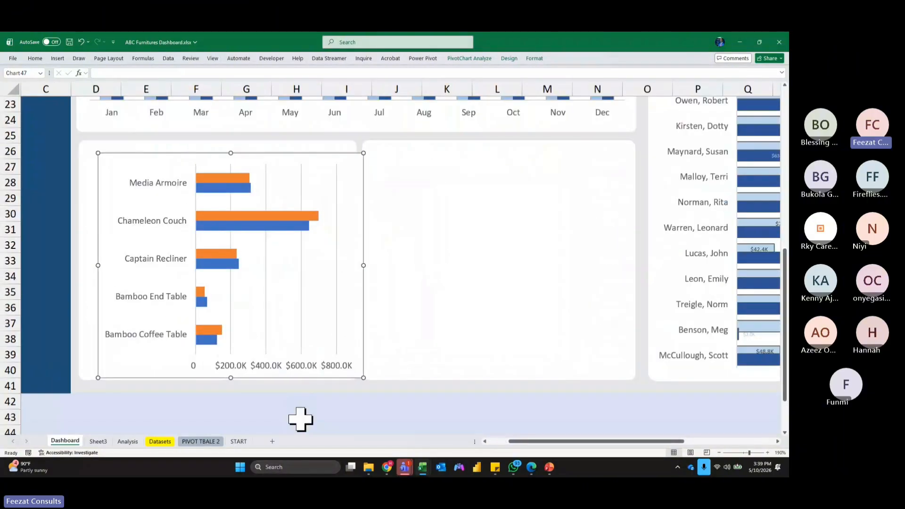
{"action": "left_click", "coordinate": [258, 151]}
{"action": "left_click", "coordinate": [322, 398]}
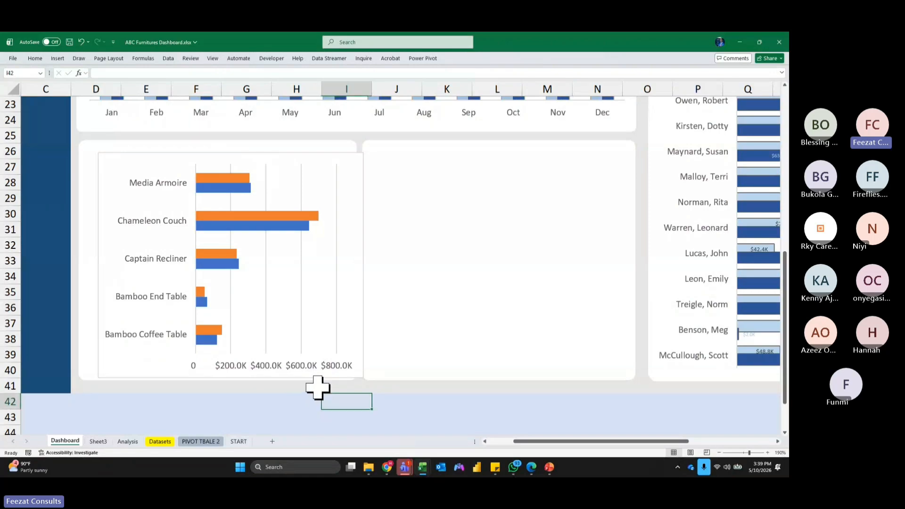
{"action": "double_click", "coordinate": [314, 377]}
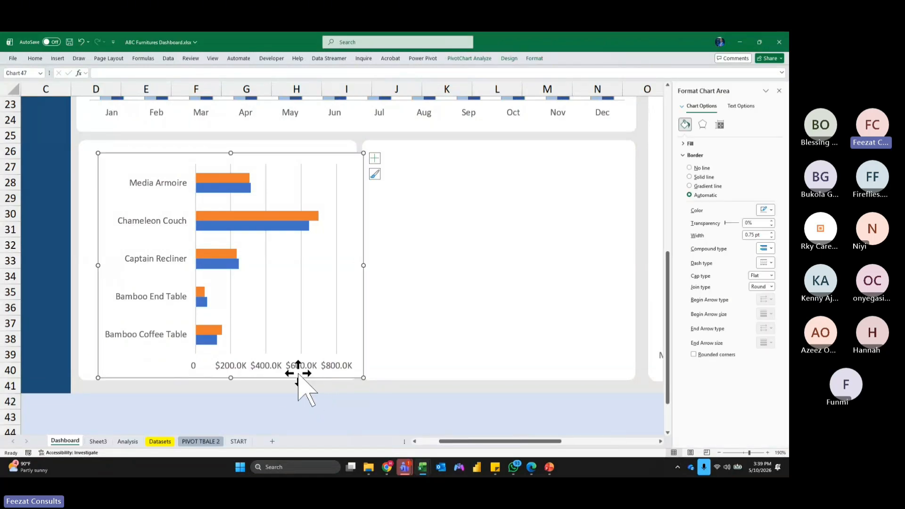
{"action": "left_click_drag", "start_coordinate": [286, 376], "coordinate": [272, 370]}
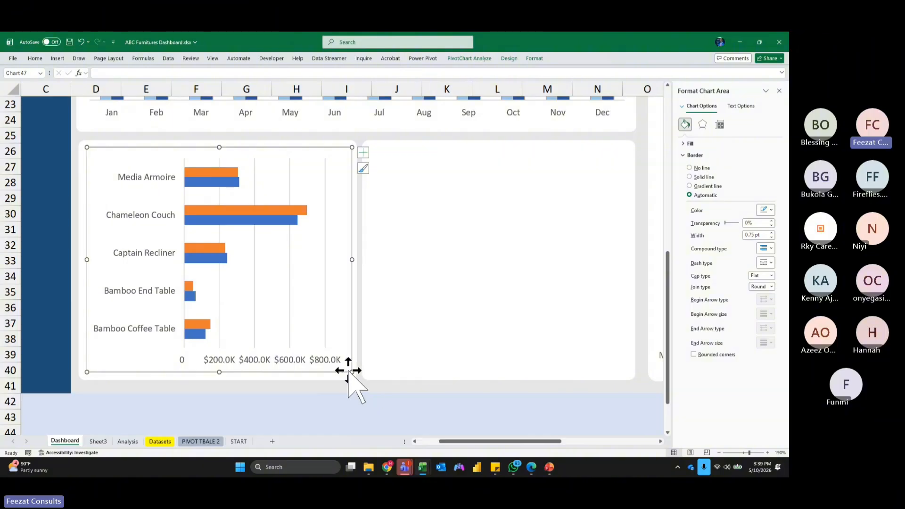
Delete the horizontal value axis and the vertical gridlines from the sales by products bar chart.
{"action": "left_click", "coordinate": [313, 360]}
{"action": "key", "text": "Delete"}
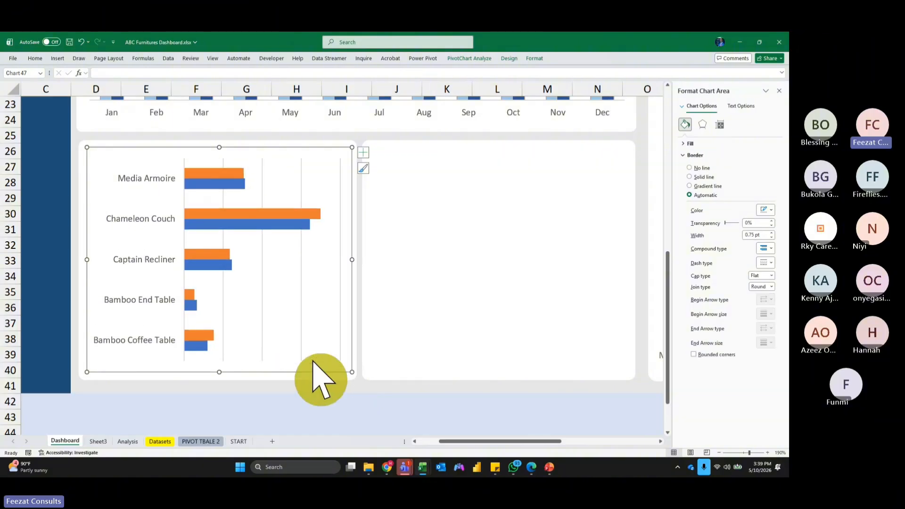
{"action": "left_click", "coordinate": [301, 254]}
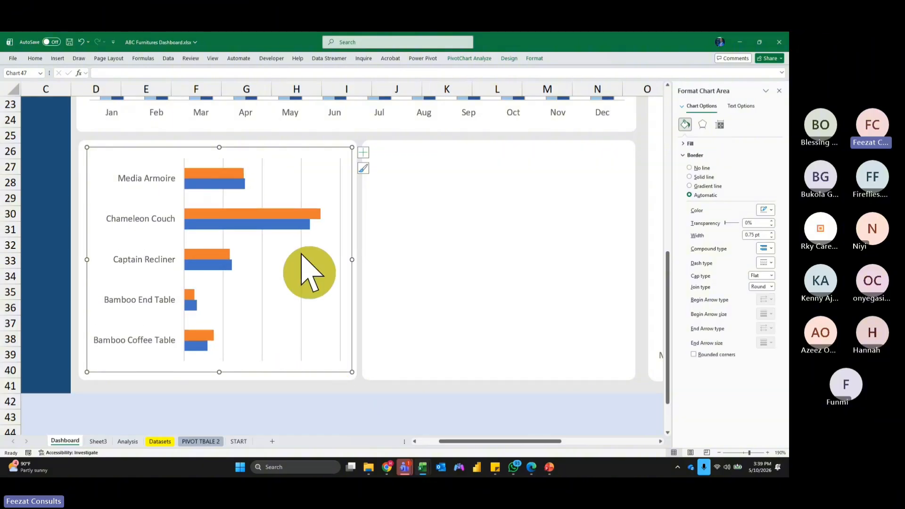
{"action": "key", "text": "Delete"}
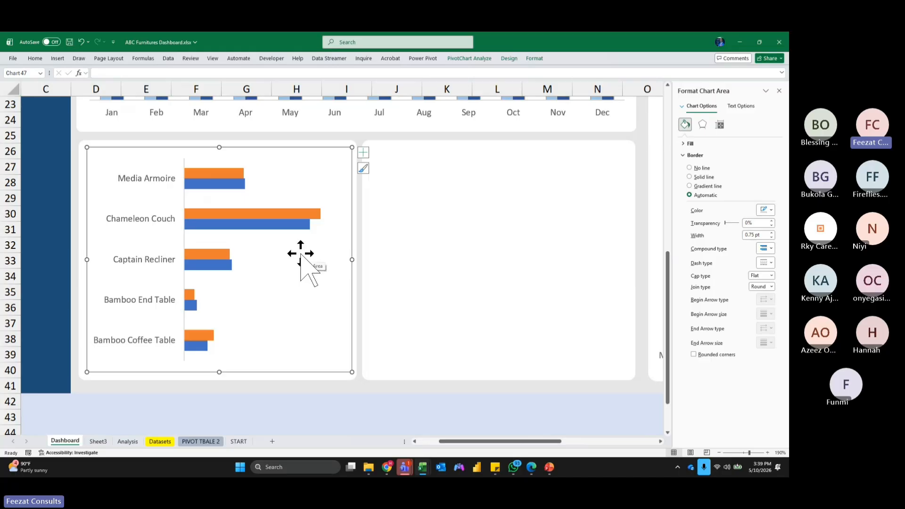
Resize the bar chart to about 3.08 inches high and 3.58 inches wide, with No Fill and No Outline.
{"action": "left_click_drag", "start_coordinate": [88, 373], "coordinate": [84, 375]}
{"action": "left_click_drag", "start_coordinate": [352, 145], "coordinate": [353, 143]}
{"action": "left_click", "coordinate": [537, 59]}
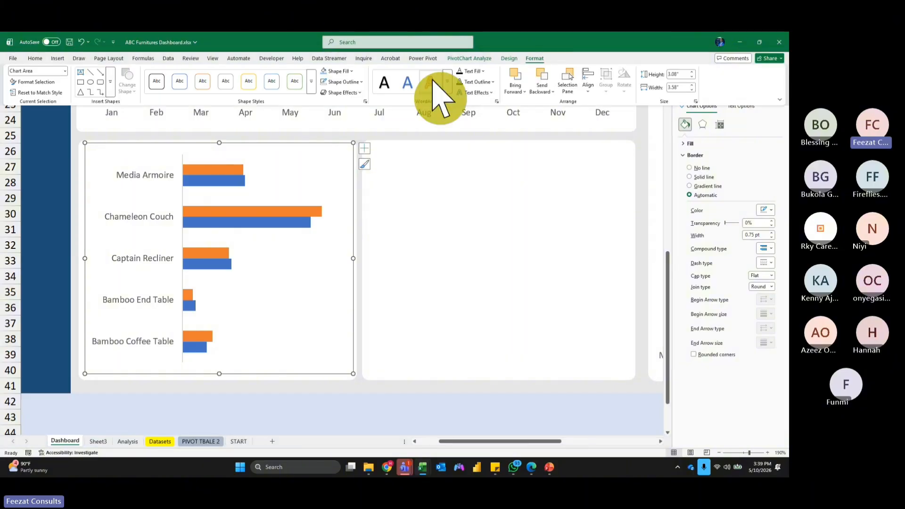
{"action": "left_click", "coordinate": [351, 71]}
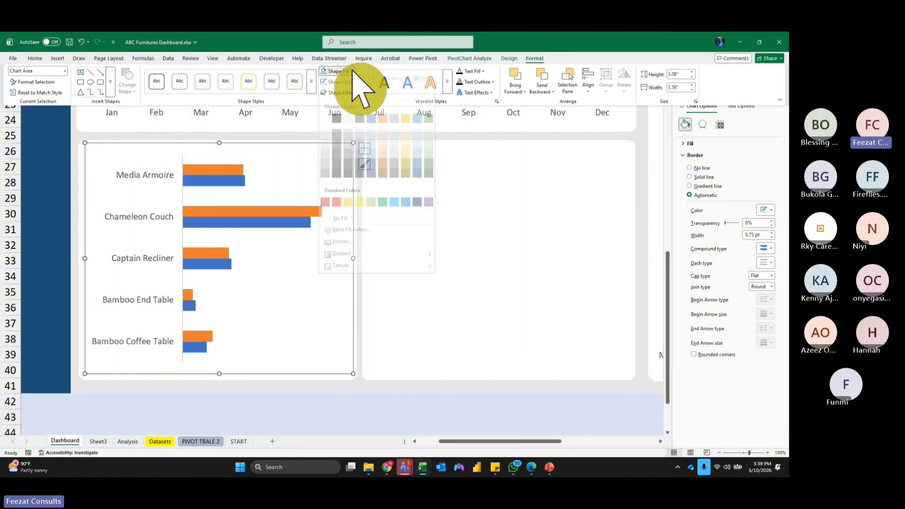
{"action": "left_click", "coordinate": [344, 220]}
{"action": "left_click", "coordinate": [356, 81]}
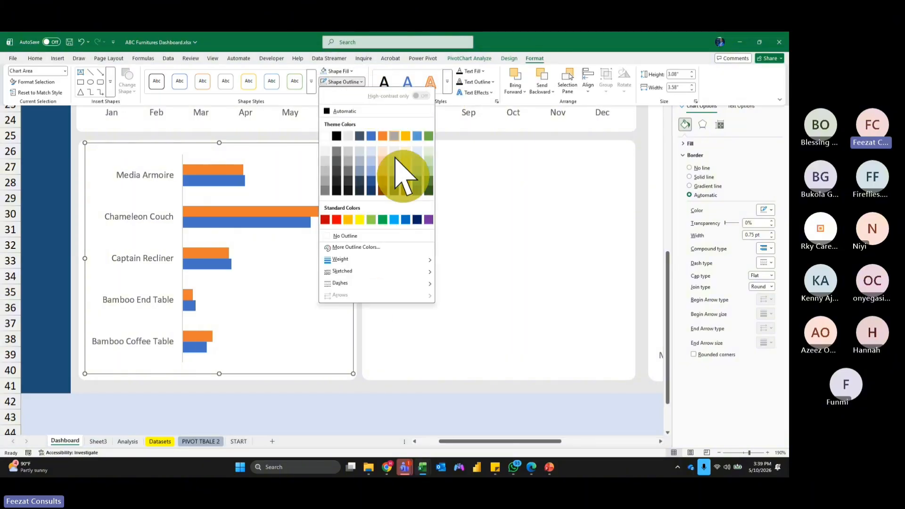
{"action": "left_click", "coordinate": [351, 234]}
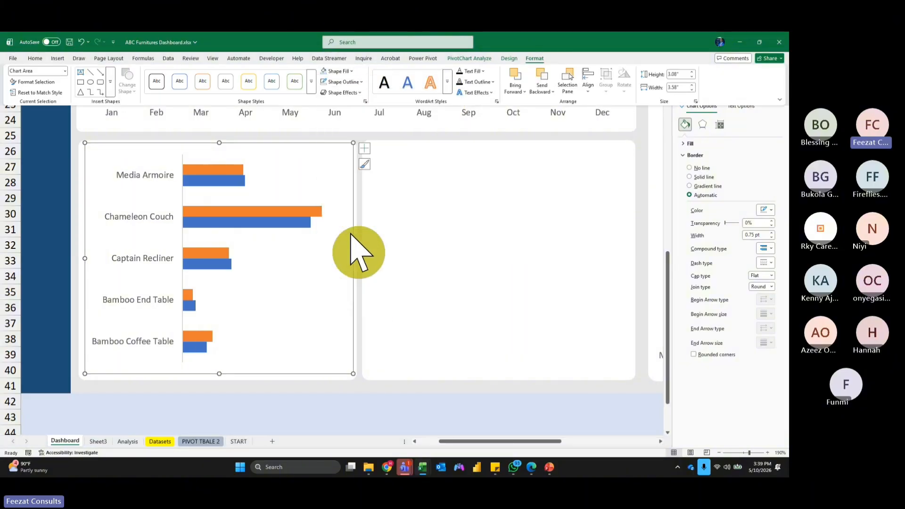
Add data labels to the bar chart and set the orange 2015 series labels to size 5 in the Abadi font.
{"action": "left_click", "coordinate": [365, 148]}
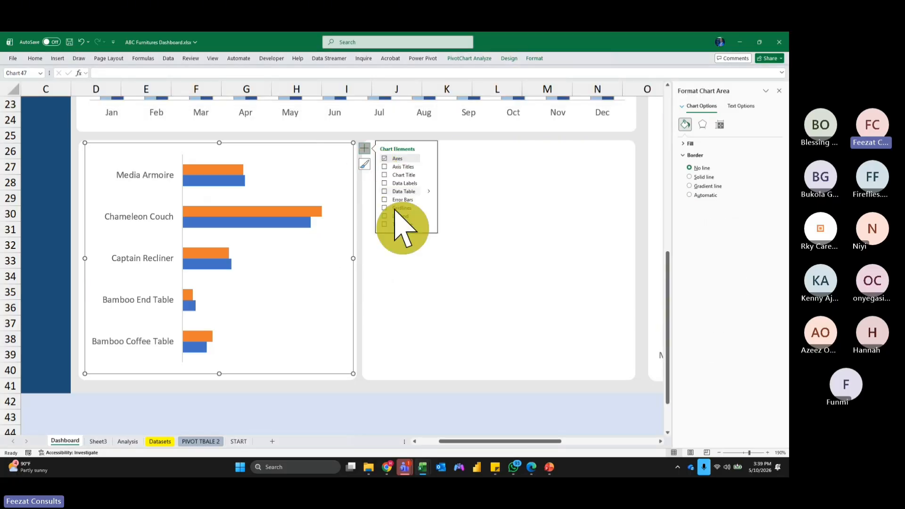
{"action": "left_click", "coordinate": [385, 183]}
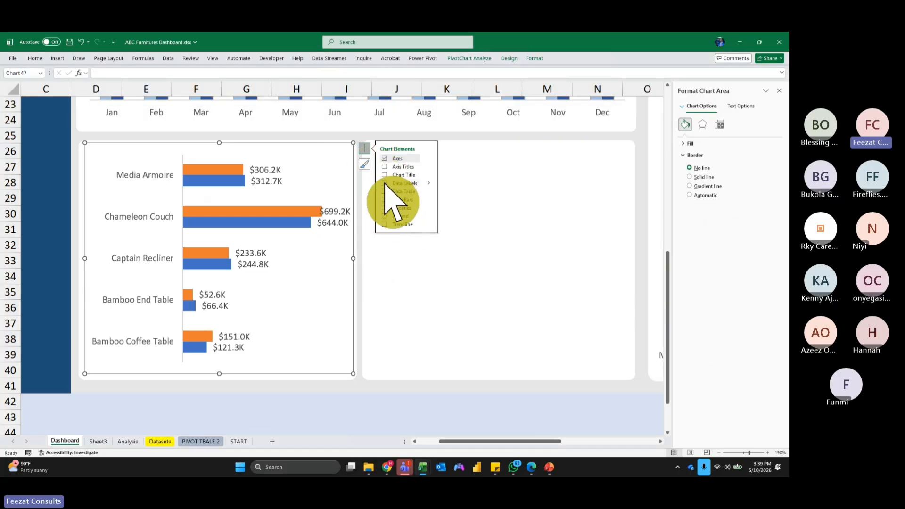
{"action": "left_click", "coordinate": [263, 170]}
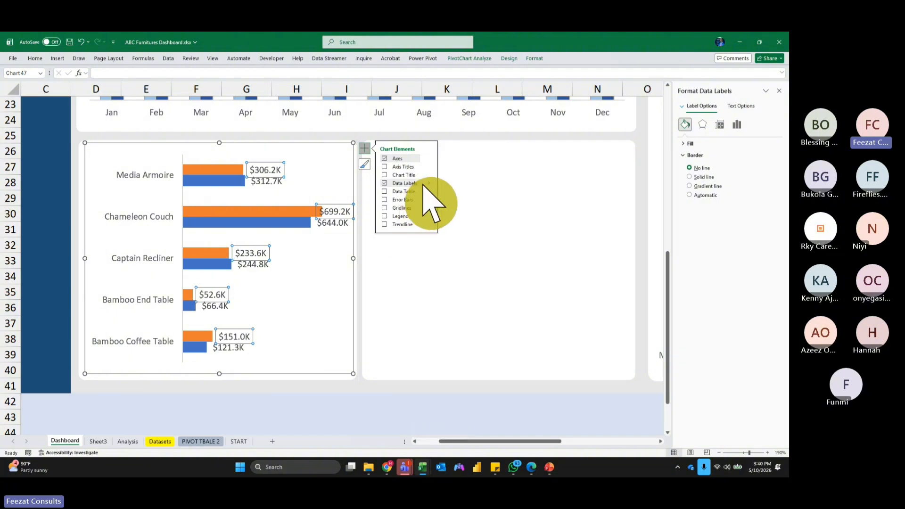
{"action": "left_click", "coordinate": [36, 59]}
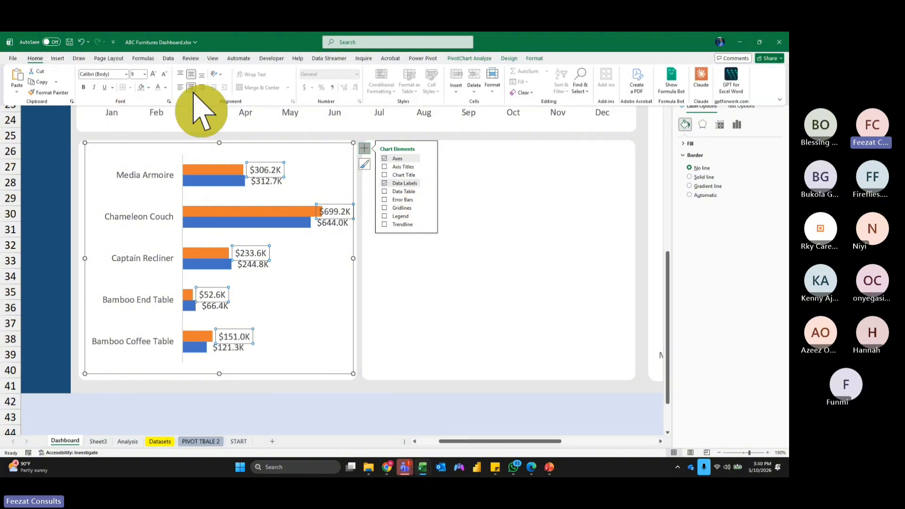
{"action": "left_click", "coordinate": [161, 74]}
{"action": "left_click", "coordinate": [161, 74]}
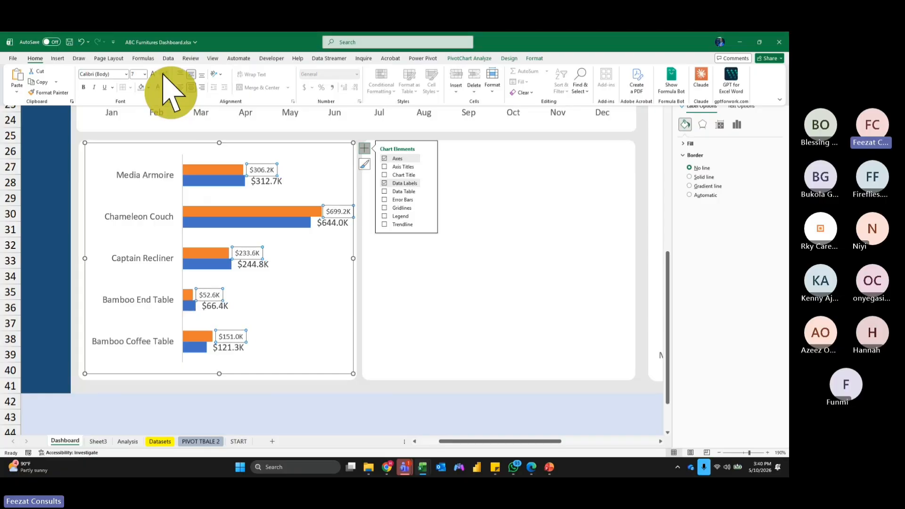
{"action": "left_click", "coordinate": [162, 74]}
{"action": "left_click", "coordinate": [162, 75]}
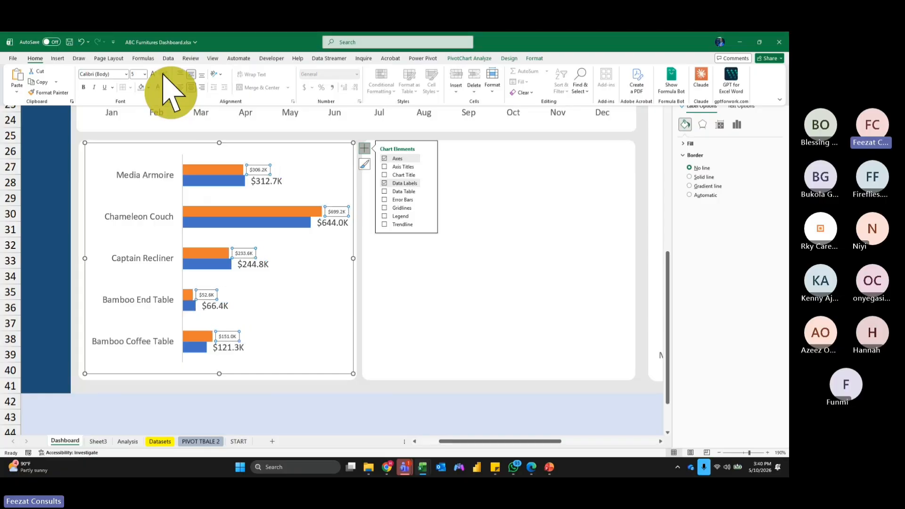
{"action": "left_click", "coordinate": [126, 74]}
{"action": "left_click", "coordinate": [115, 134]}
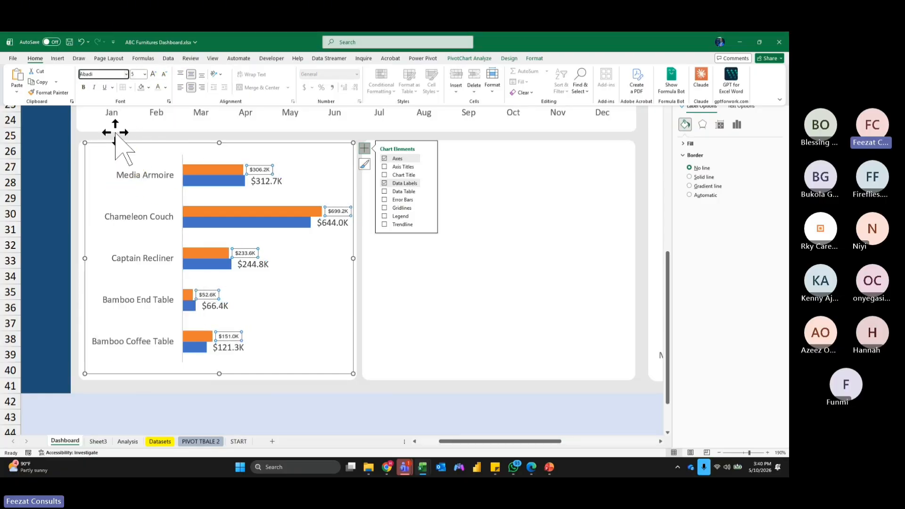
Set the blue 2014 series labels to Abadi size 5 and place the data labels of both series at Inside End.
{"action": "left_click", "coordinate": [426, 184]}
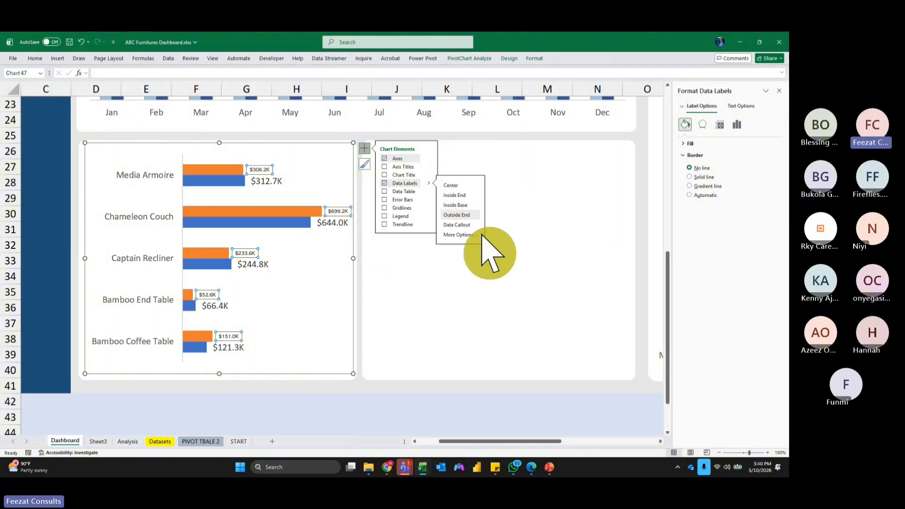
{"action": "left_click", "coordinate": [460, 196]}
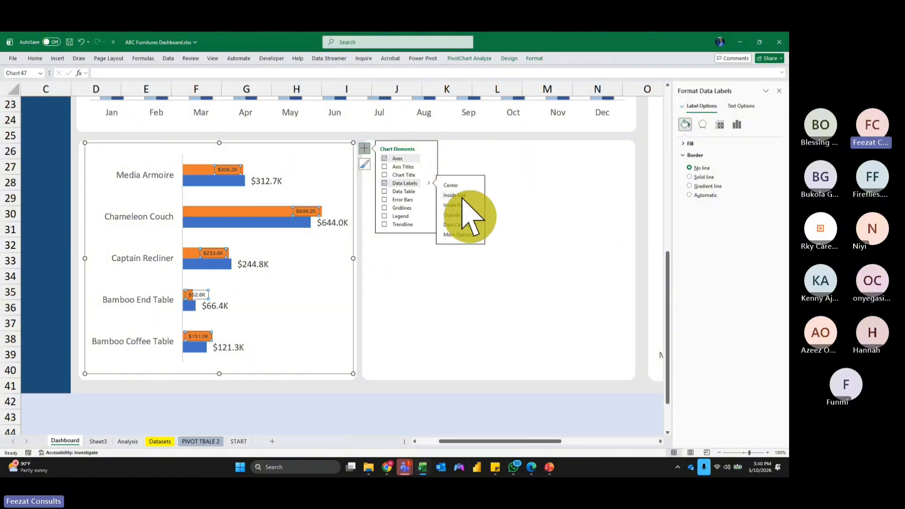
{"action": "left_click", "coordinate": [264, 182]}
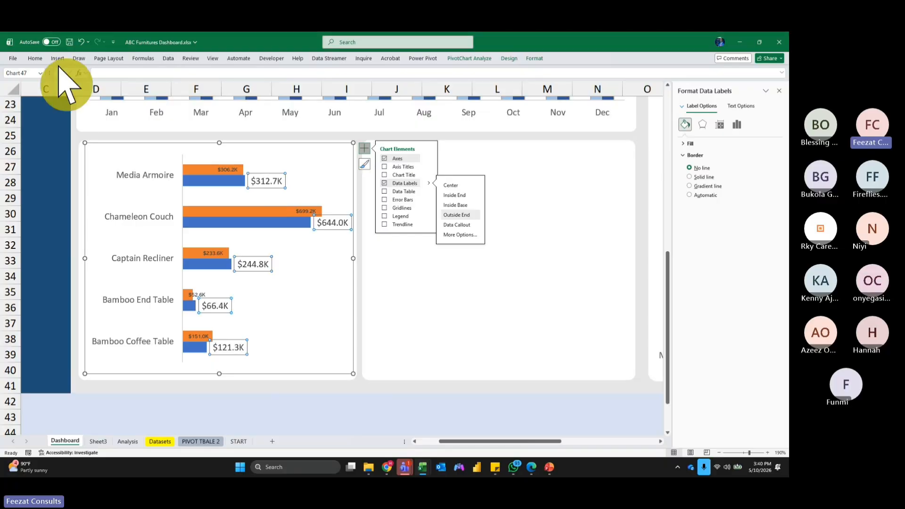
{"action": "left_click", "coordinate": [35, 58]}
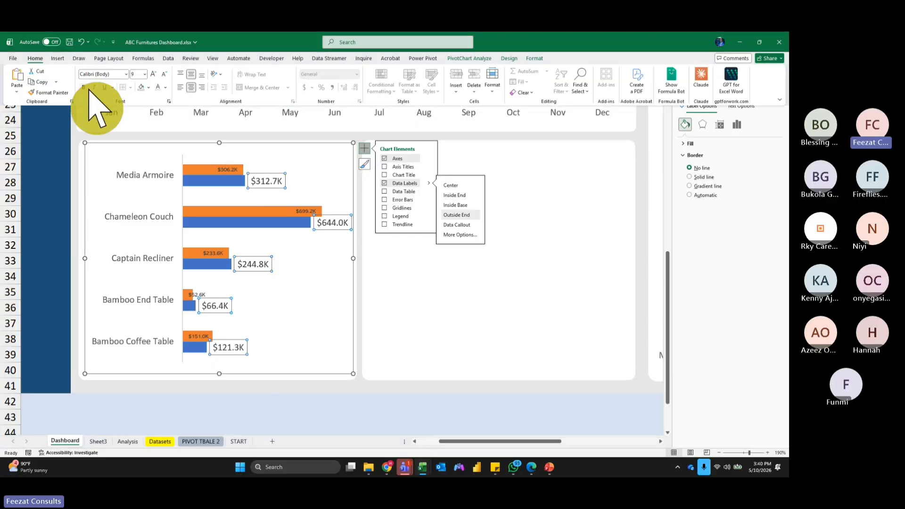
{"action": "left_click", "coordinate": [128, 74]}
{"action": "left_click", "coordinate": [111, 132]}
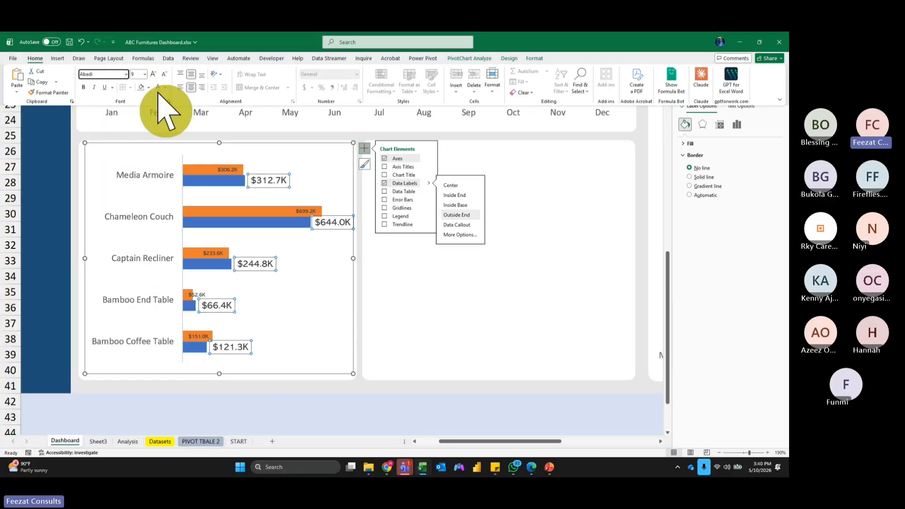
{"action": "left_click", "coordinate": [164, 74]}
{"action": "left_click", "coordinate": [164, 74]}
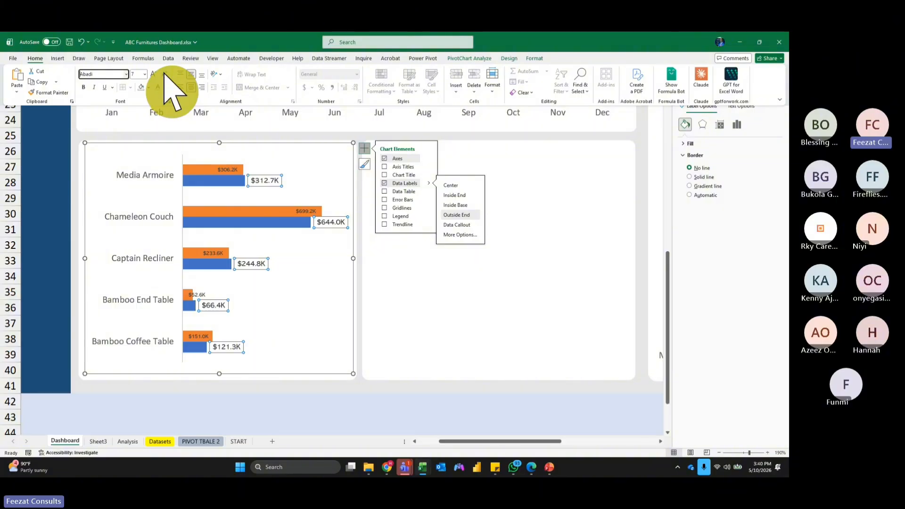
{"action": "left_click", "coordinate": [164, 74]}
{"action": "left_click", "coordinate": [164, 74]}
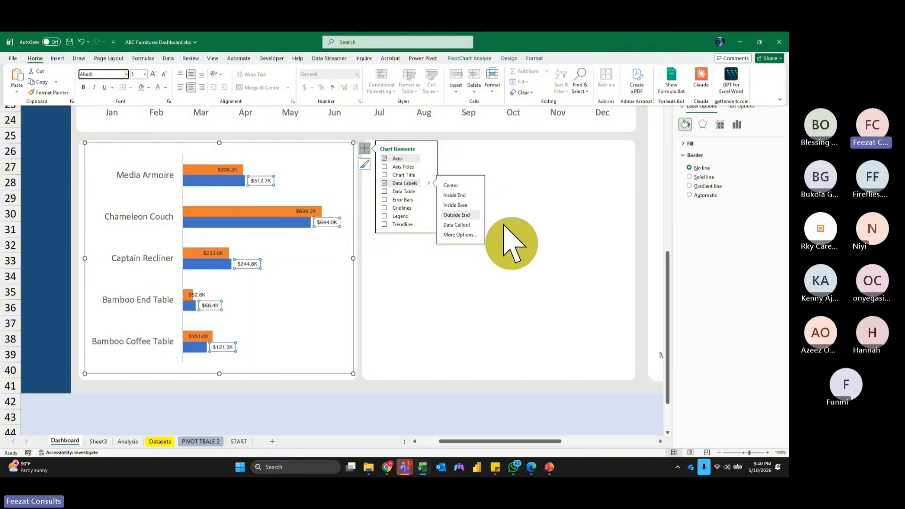
{"action": "left_click", "coordinate": [458, 197]}
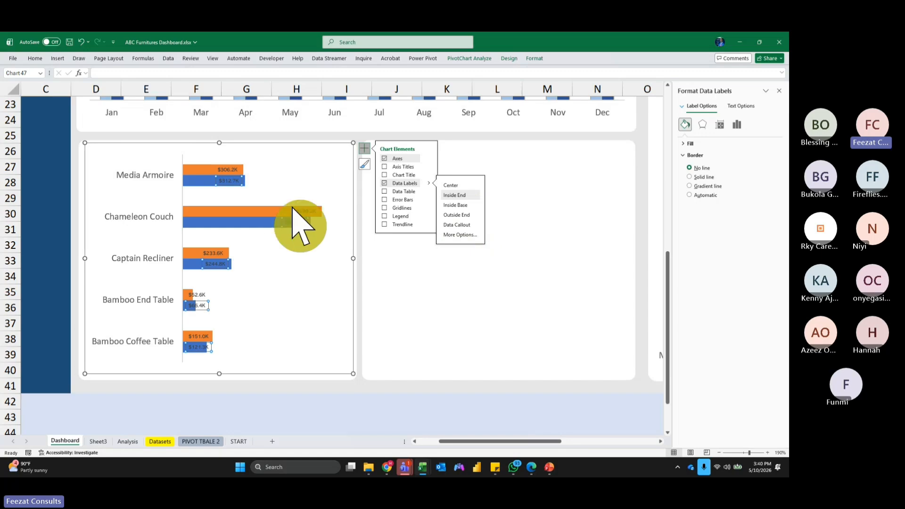
Fill the orange 2015 series bars with dark blue.
{"action": "left_click", "coordinate": [268, 217]}
{"action": "left_click", "coordinate": [268, 208]}
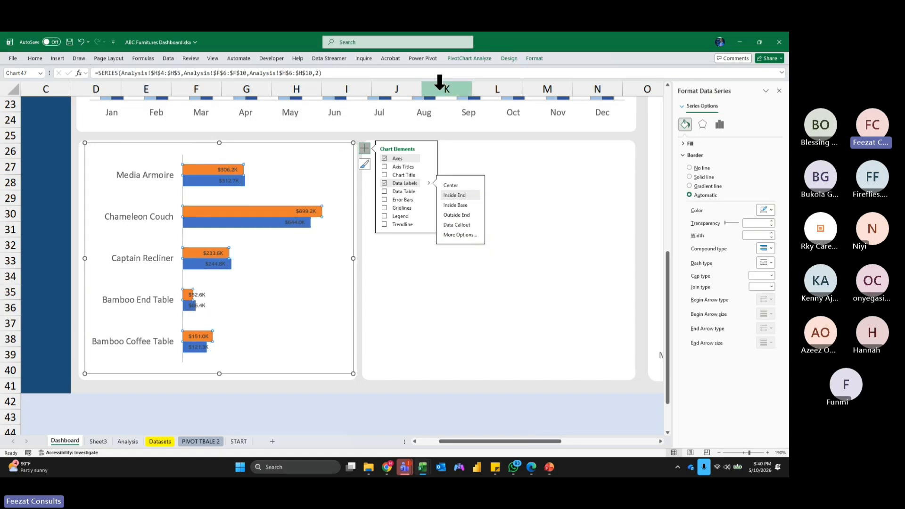
{"action": "left_click", "coordinate": [535, 59]}
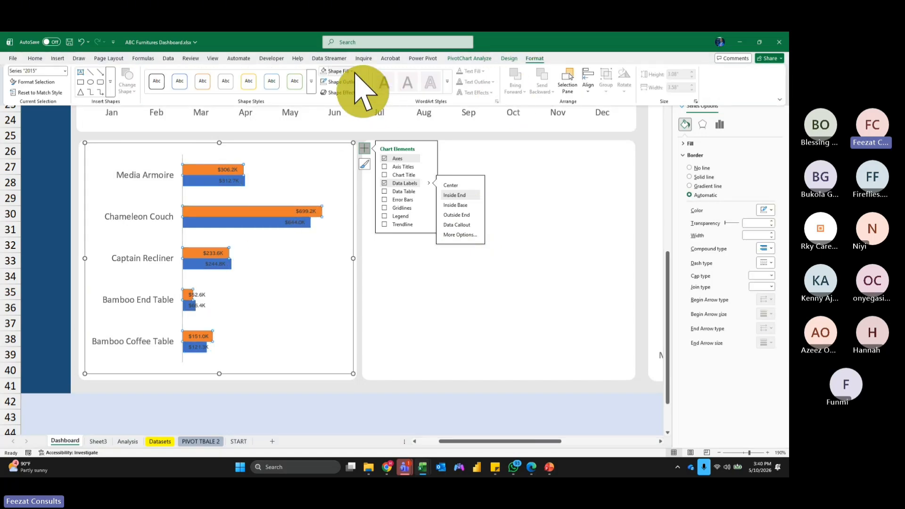
{"action": "left_click", "coordinate": [346, 72]}
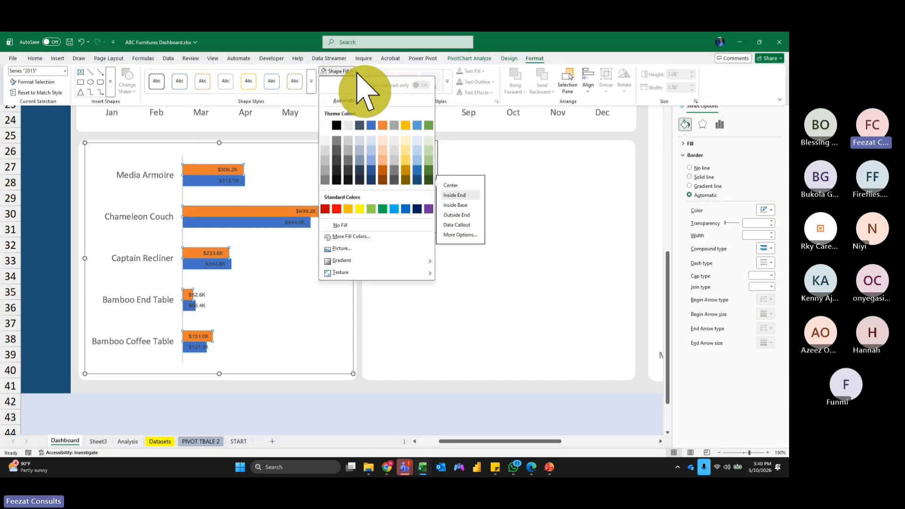
{"action": "left_click", "coordinate": [371, 169]}
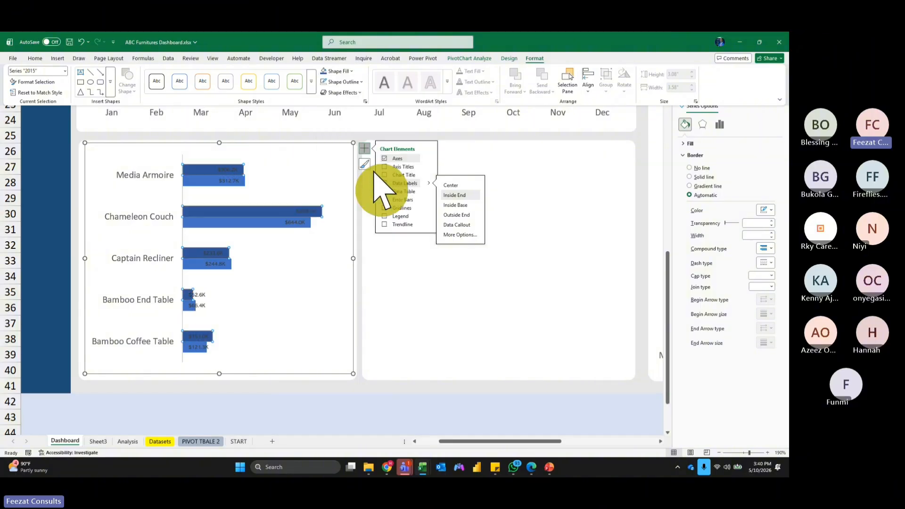
Fill the 2014 series bars with light blue.
{"action": "left_click", "coordinate": [271, 222]}
{"action": "left_click", "coordinate": [534, 59]}
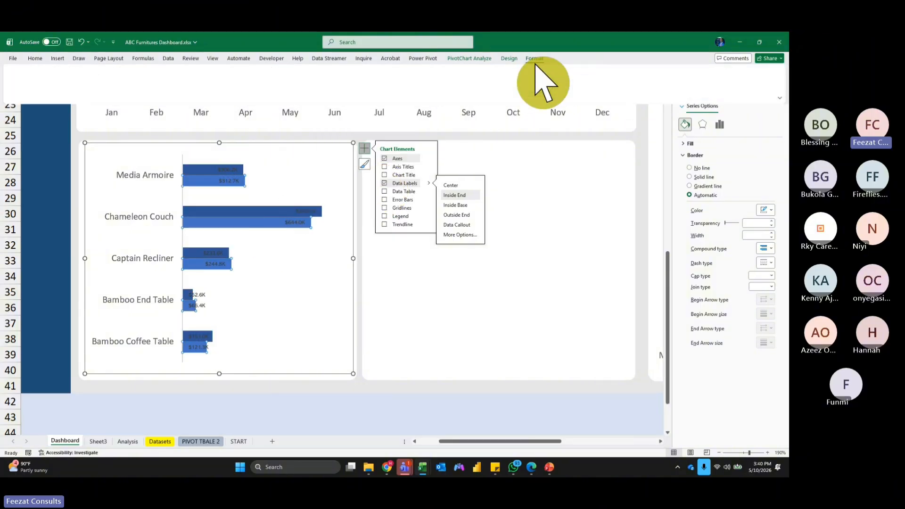
{"action": "left_click", "coordinate": [352, 71]}
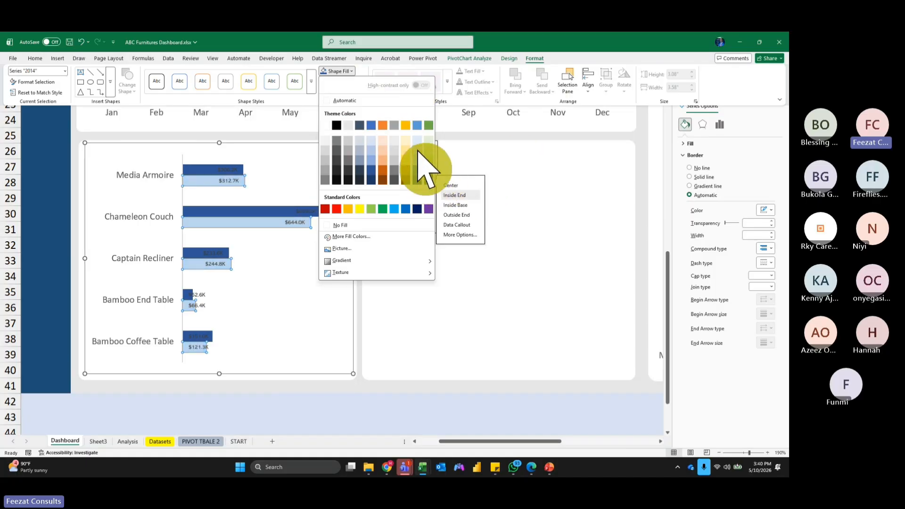
{"action": "left_click", "coordinate": [418, 155]}
{"action": "left_click", "coordinate": [318, 165]}
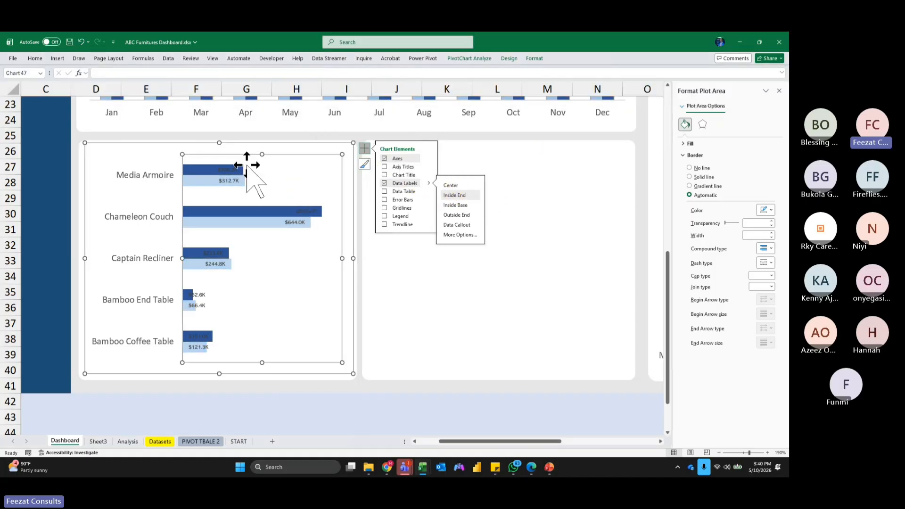
{"action": "left_click", "coordinate": [151, 153]}
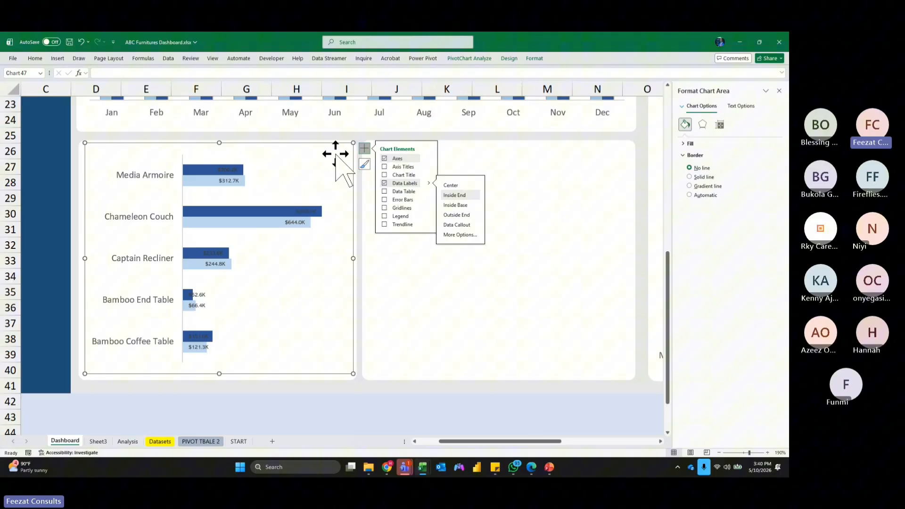
{"action": "left_click", "coordinate": [355, 123]}
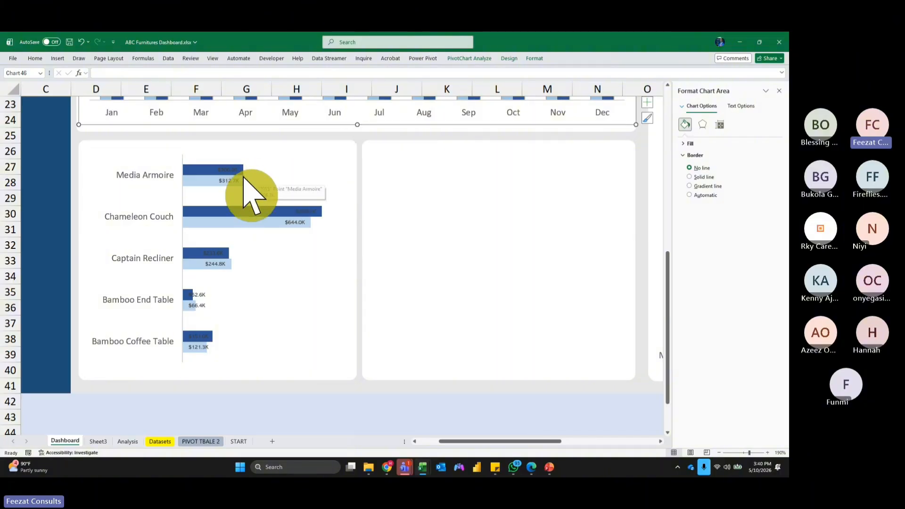
Try different gap widths for the bar chart's series, ending with slightly thicker bars.
{"action": "left_click", "coordinate": [241, 172]}
{"action": "left_click", "coordinate": [204, 169]}
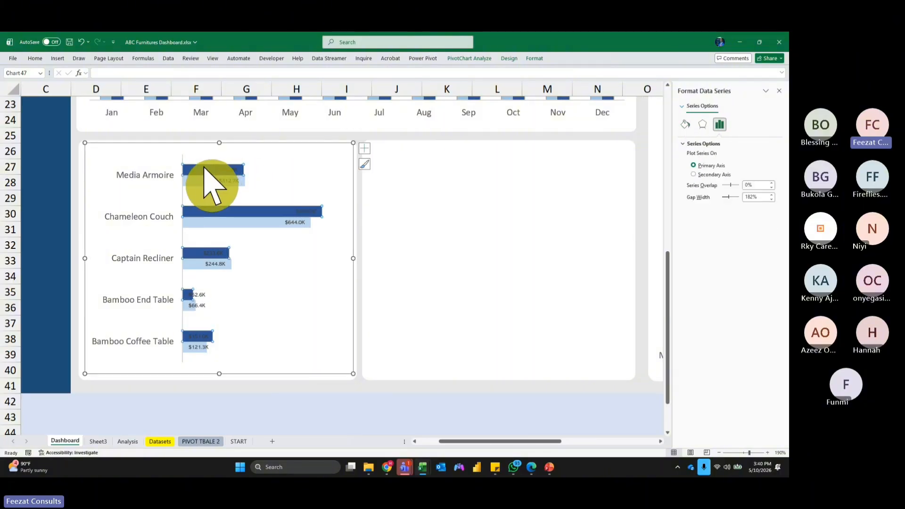
{"action": "left_click", "coordinate": [364, 148]}
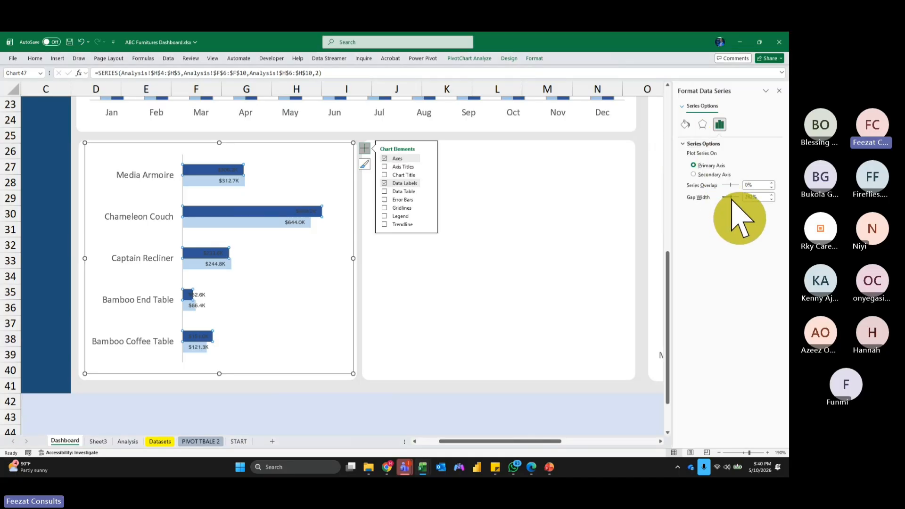
{"action": "left_click_drag", "start_coordinate": [732, 198], "coordinate": [733, 198]}
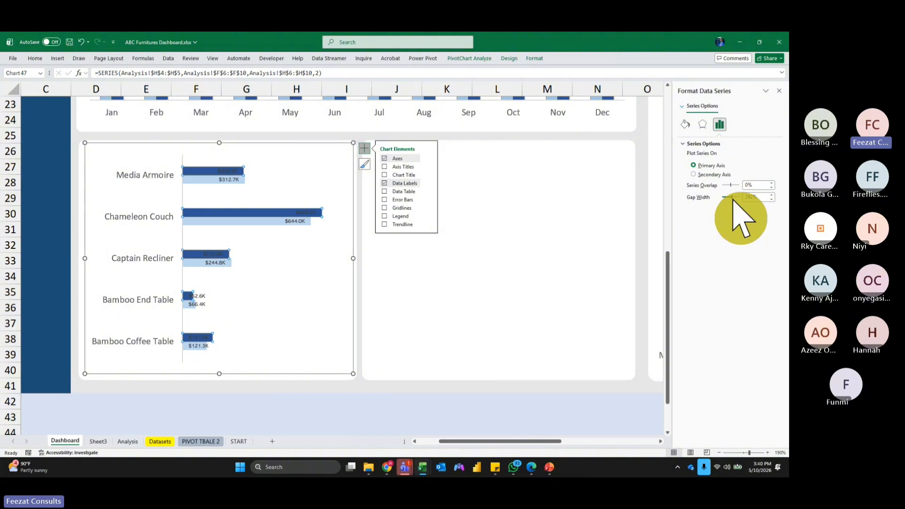
{"action": "left_click_drag", "start_coordinate": [736, 199], "coordinate": [736, 198]}
{"action": "left_click_drag", "start_coordinate": [736, 199], "coordinate": [732, 199]}
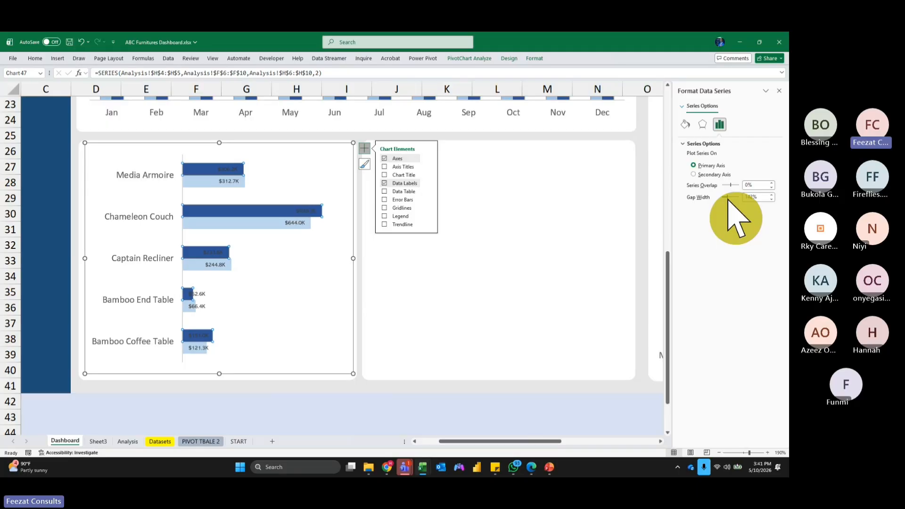
Set the series overlap to 32% and give the light blue 2014 bars a solid grey border.
{"action": "left_click", "coordinate": [239, 185]}
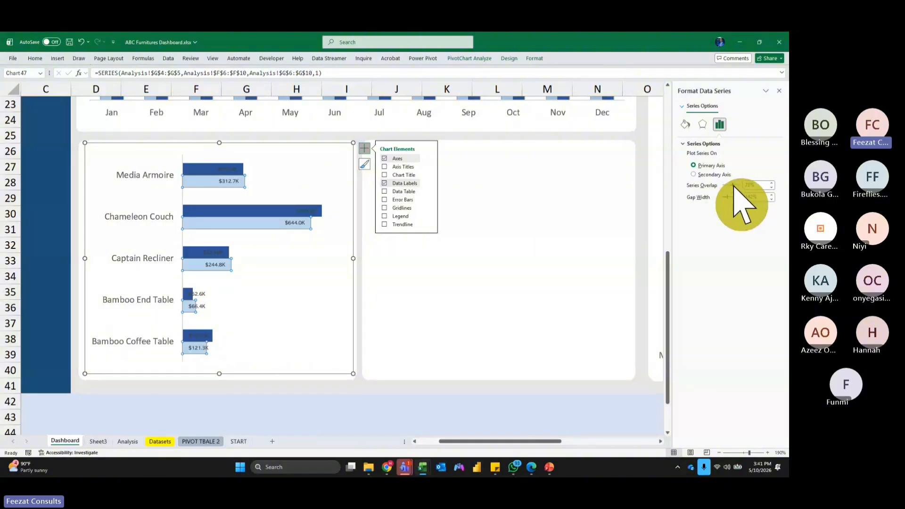
{"action": "left_click_drag", "start_coordinate": [734, 186], "coordinate": [735, 185]}
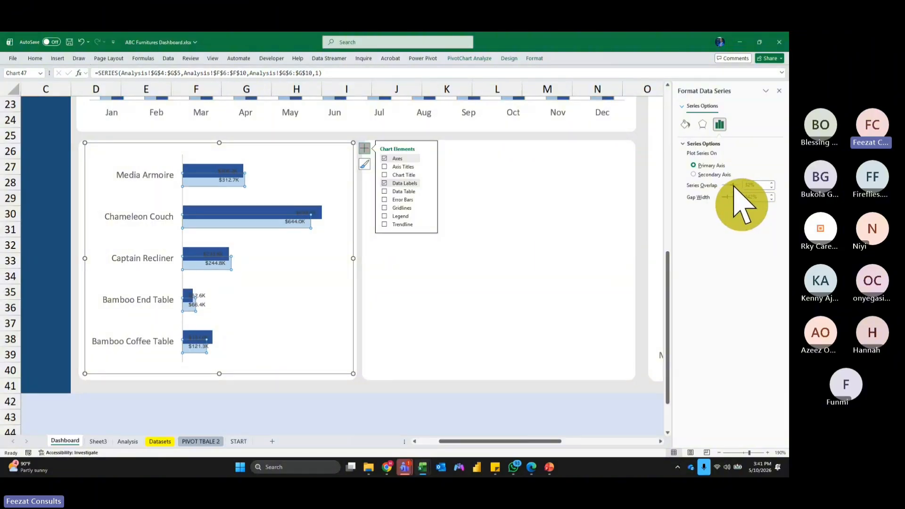
{"action": "left_click", "coordinate": [684, 125]}
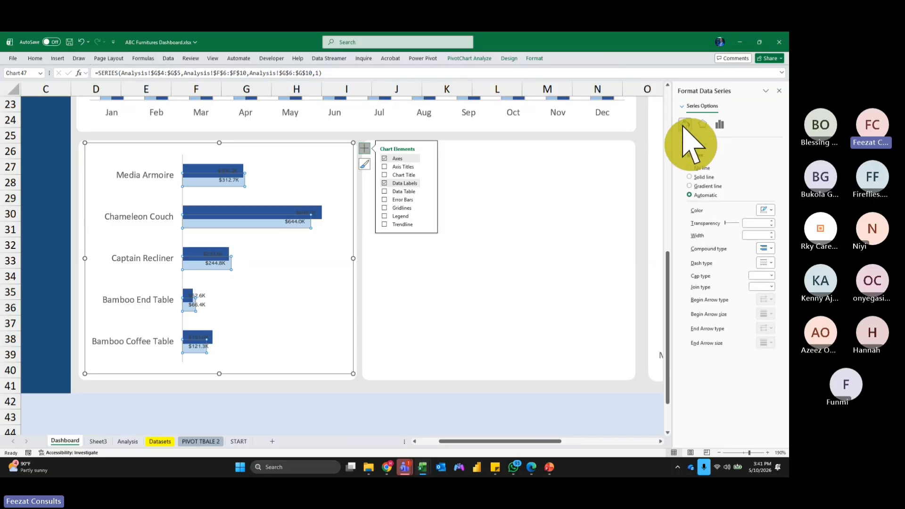
{"action": "left_click", "coordinate": [772, 209]}
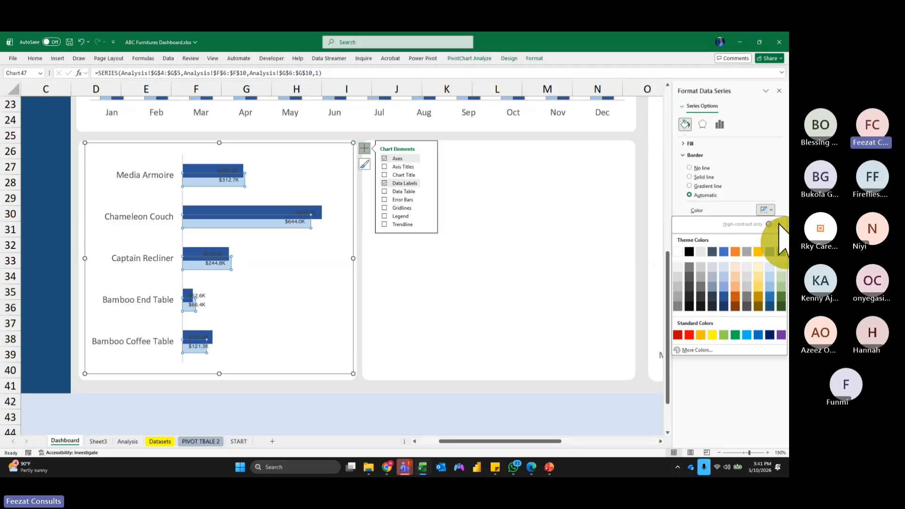
{"action": "left_click", "coordinate": [680, 297]}
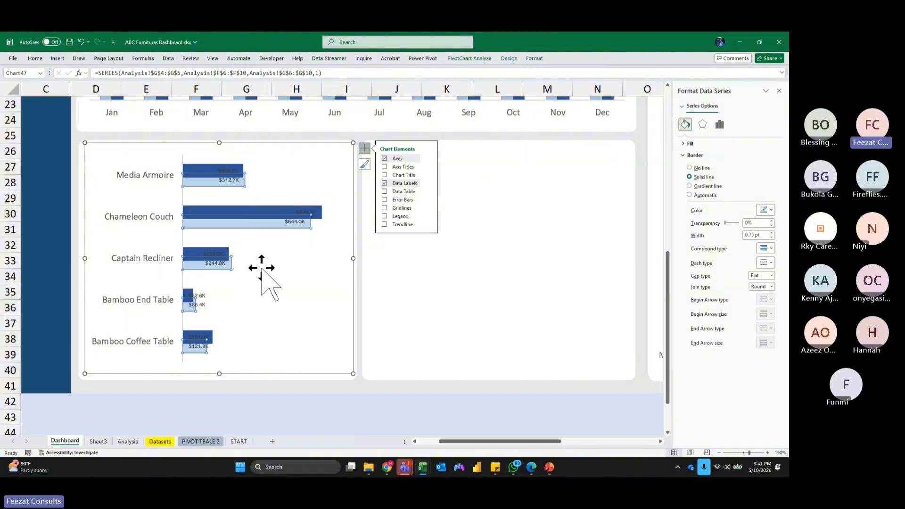
{"action": "left_click", "coordinate": [263, 272]}
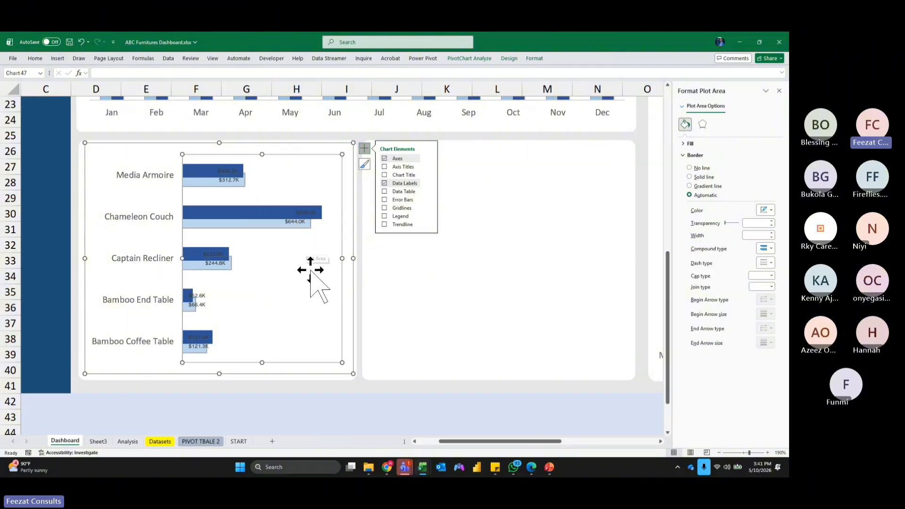
Change the font color of the dark blue 2015 series data labels to white.
{"action": "left_click", "coordinate": [228, 171]}
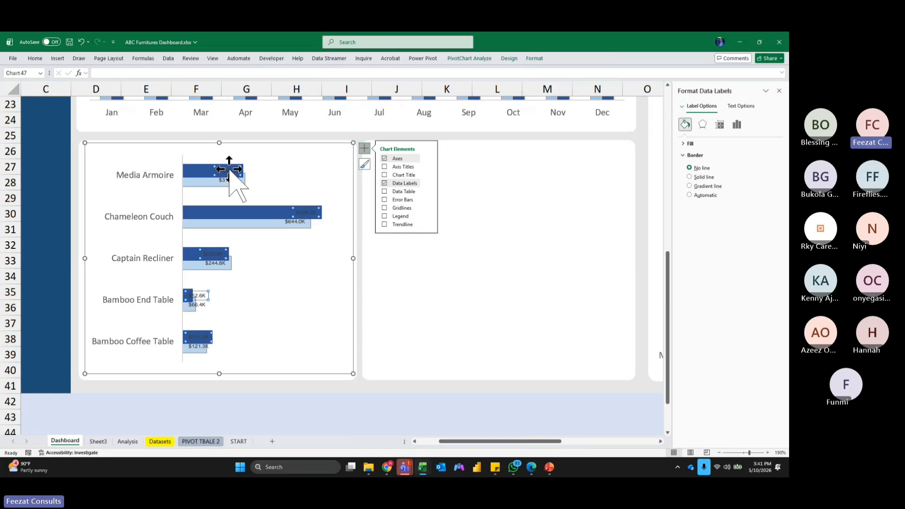
{"action": "left_click", "coordinate": [37, 60]}
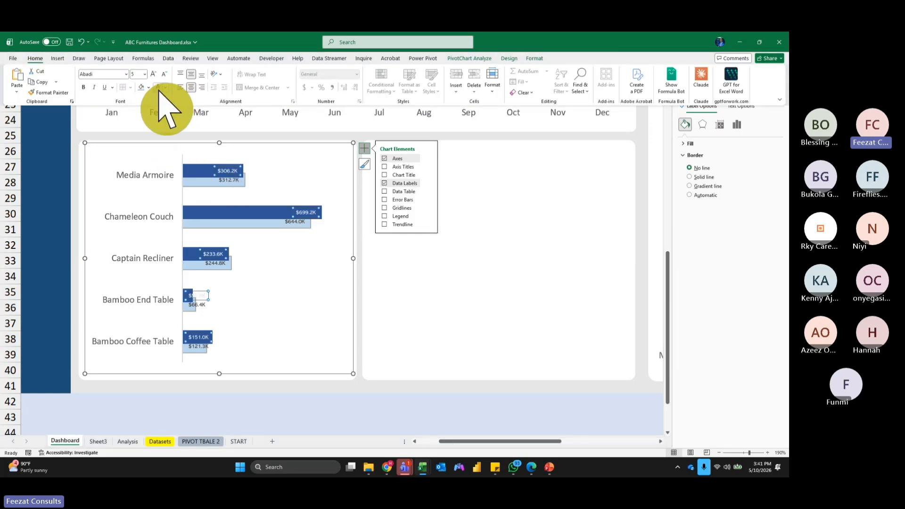
{"action": "left_click", "coordinate": [312, 266]}
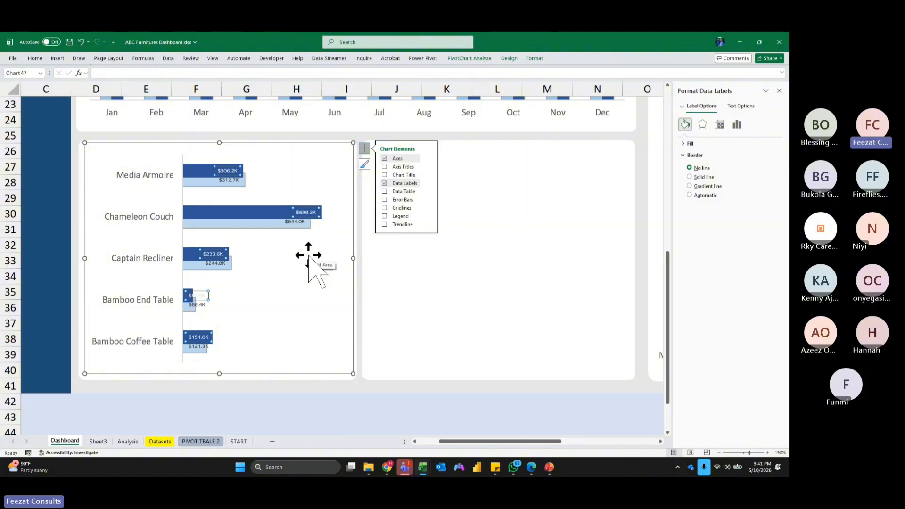
{"action": "left_click", "coordinate": [309, 256]}
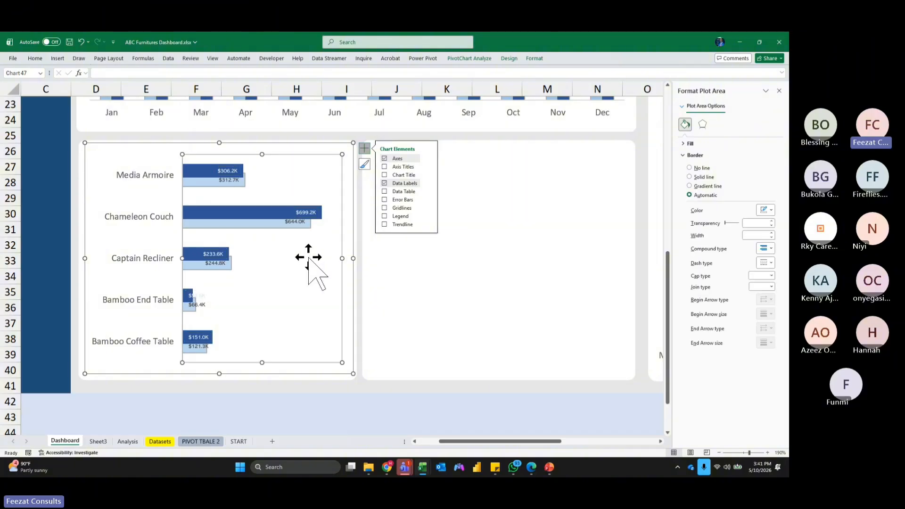
{"action": "left_click", "coordinate": [217, 133]}
{"action": "left_click", "coordinate": [211, 311]}
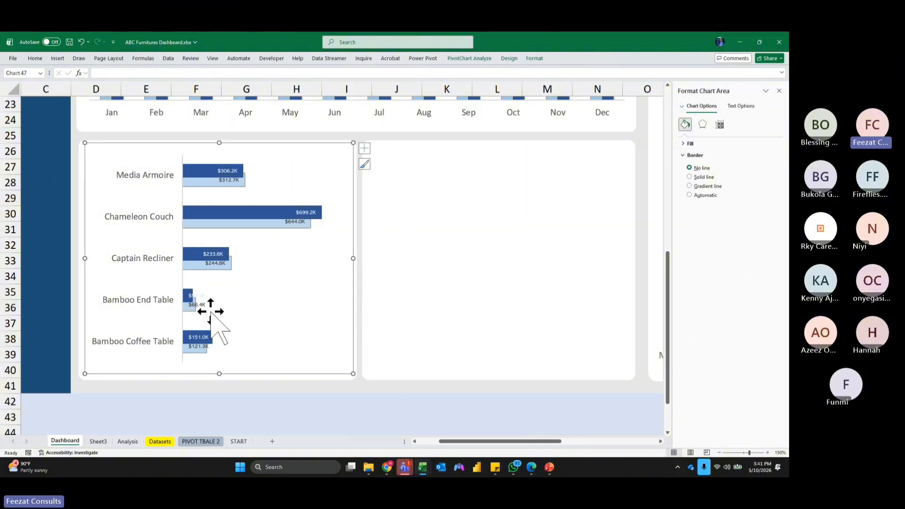
{"action": "left_click", "coordinate": [315, 420]}
{"action": "left_click", "coordinate": [273, 377]}
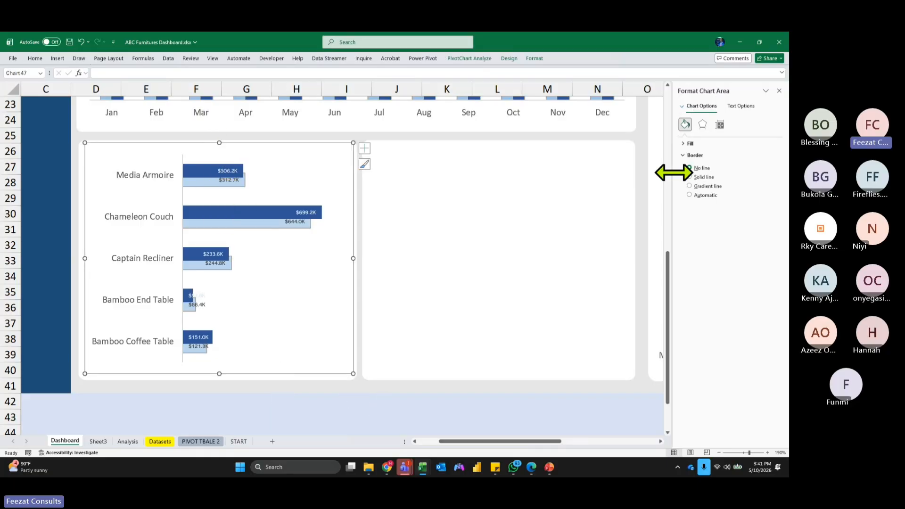
Reduce the gap width of the bar chart's series to thicken the bars, and deselect the chart.
{"action": "left_click", "coordinate": [201, 174]}
{"action": "left_click", "coordinate": [720, 126]}
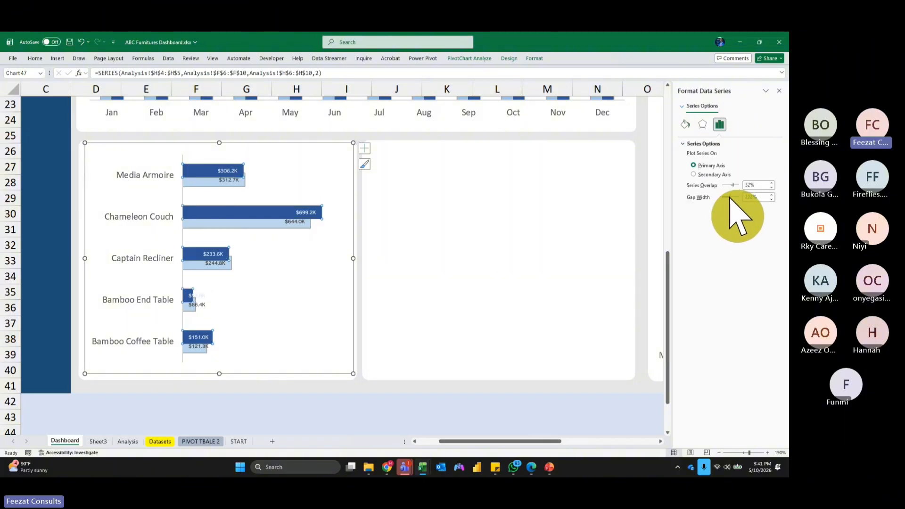
{"action": "left_click_drag", "start_coordinate": [729, 197], "coordinate": [724, 196]}
{"action": "left_click", "coordinate": [450, 410]}
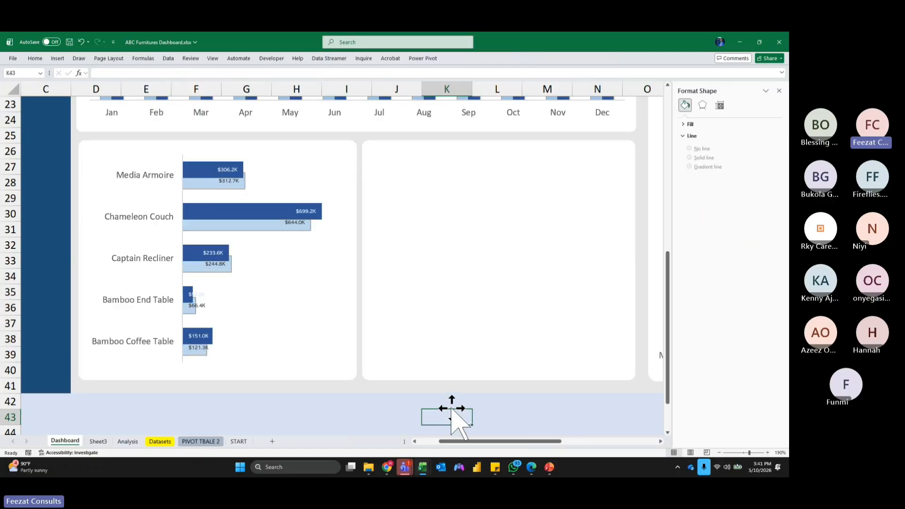
On the Analysis sheet, add the Years (Date) field to the columns of the Sales By Customers PivotTable.
{"action": "scroll", "coordinate": [456, 406], "scroll_direction": "up", "scroll_amount": 5}
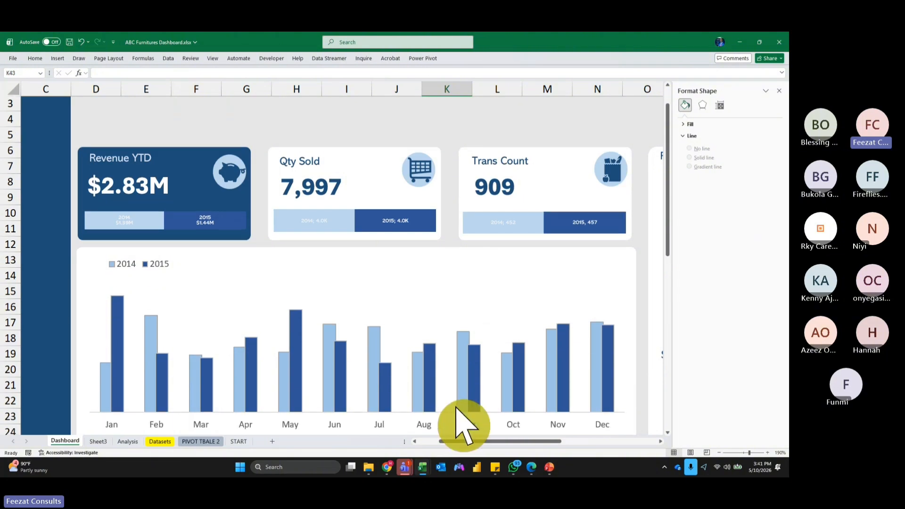
{"action": "scroll", "coordinate": [488, 394], "scroll_direction": "down", "scroll_amount": 3}
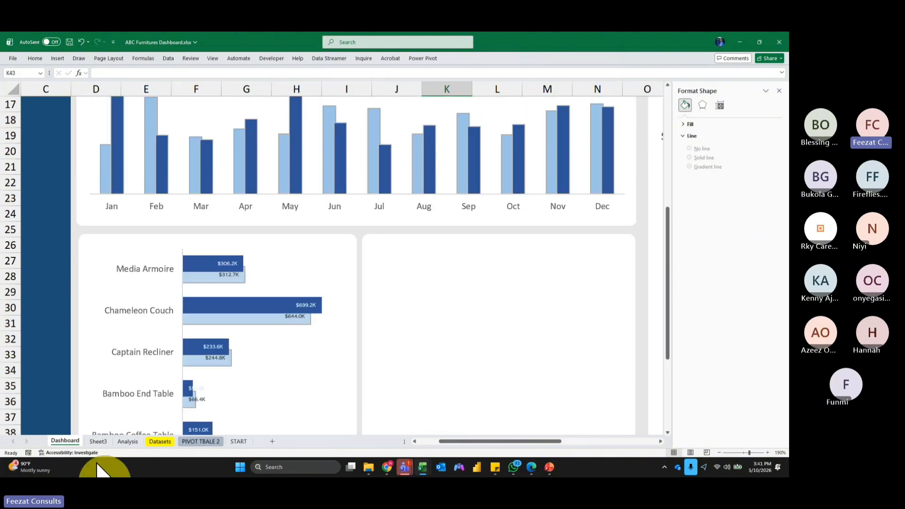
{"action": "left_click", "coordinate": [128, 442]}
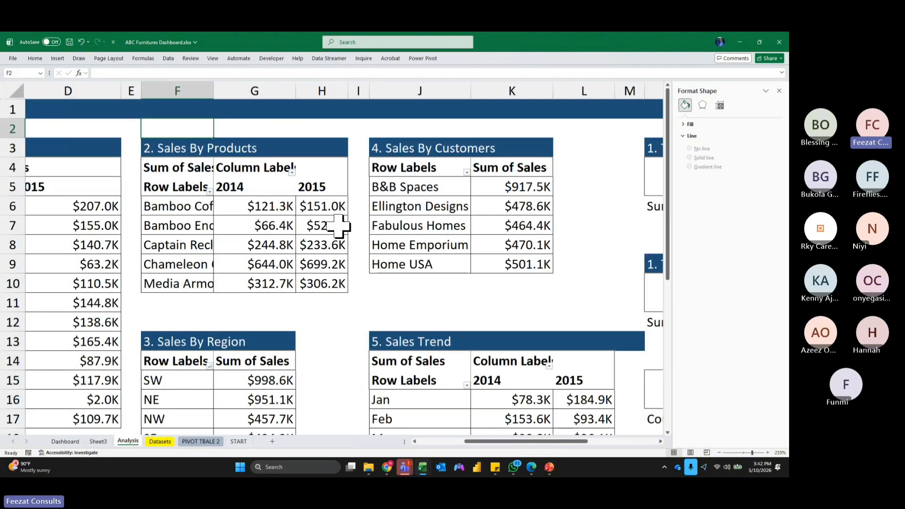
{"action": "left_click", "coordinate": [446, 227]}
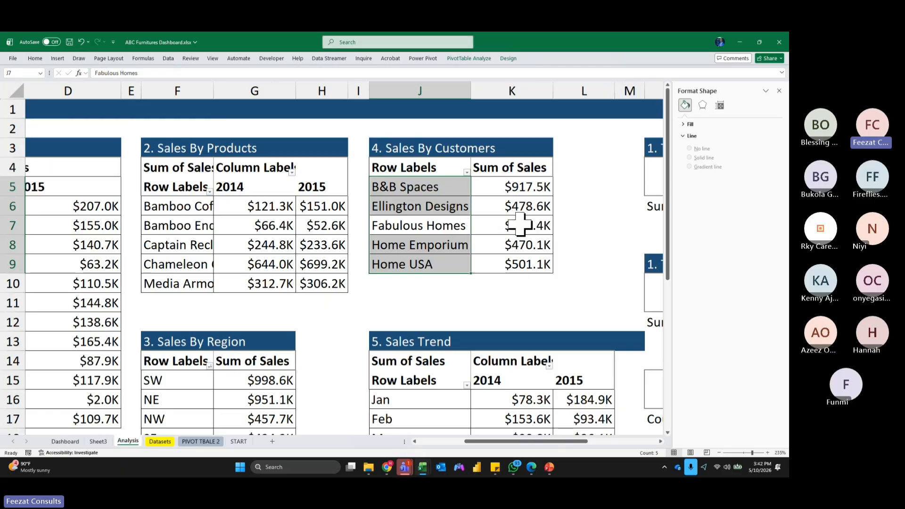
{"action": "left_click", "coordinate": [473, 220]}
{"action": "left_click", "coordinate": [778, 90]}
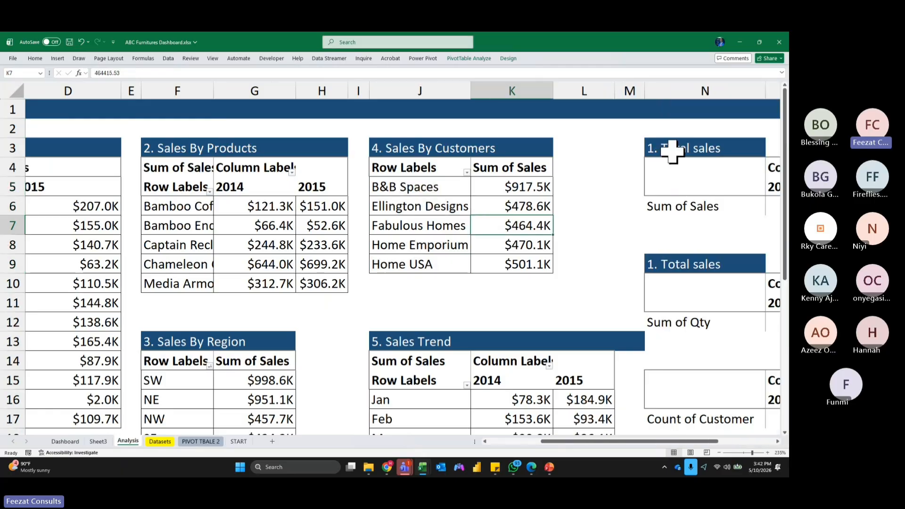
{"action": "left_click", "coordinate": [436, 198]}
{"action": "right_click", "coordinate": [442, 208]}
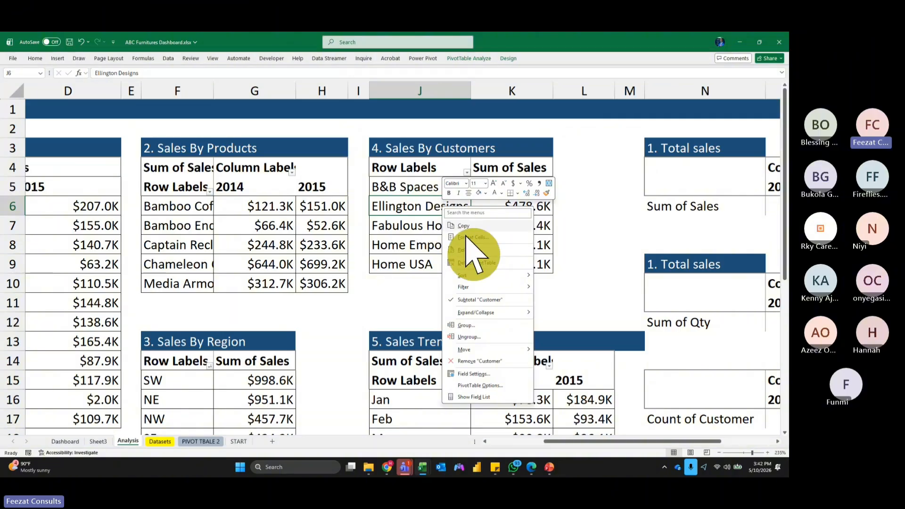
{"action": "left_click", "coordinate": [476, 396]}
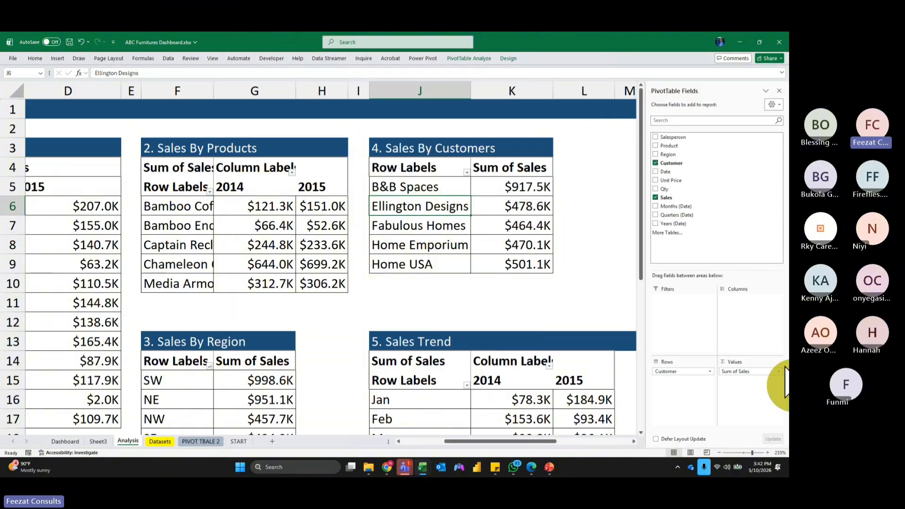
{"action": "left_click_drag", "start_coordinate": [679, 223], "coordinate": [743, 314]}
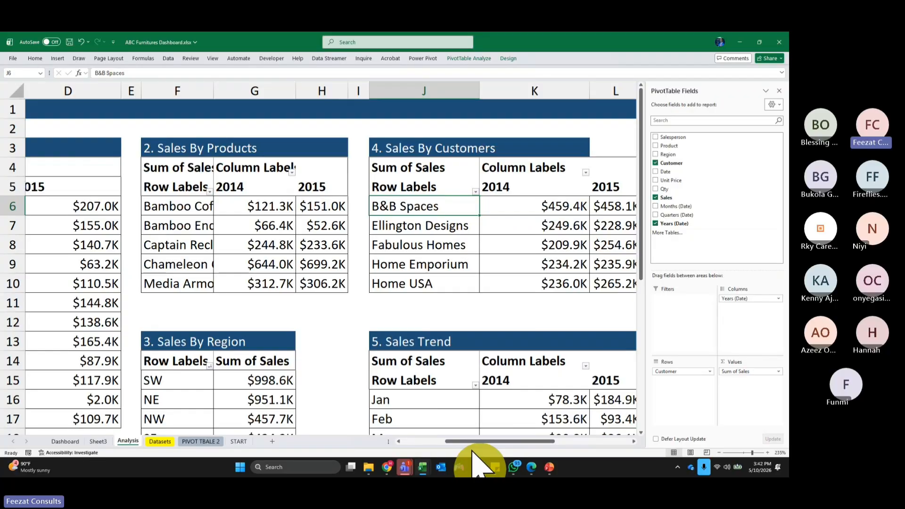
Insert a clustered column PivotChart based on the Sales By Customers PivotTable.
{"action": "left_click_drag", "start_coordinate": [472, 442], "coordinate": [492, 442]}
{"action": "left_click", "coordinate": [403, 266]}
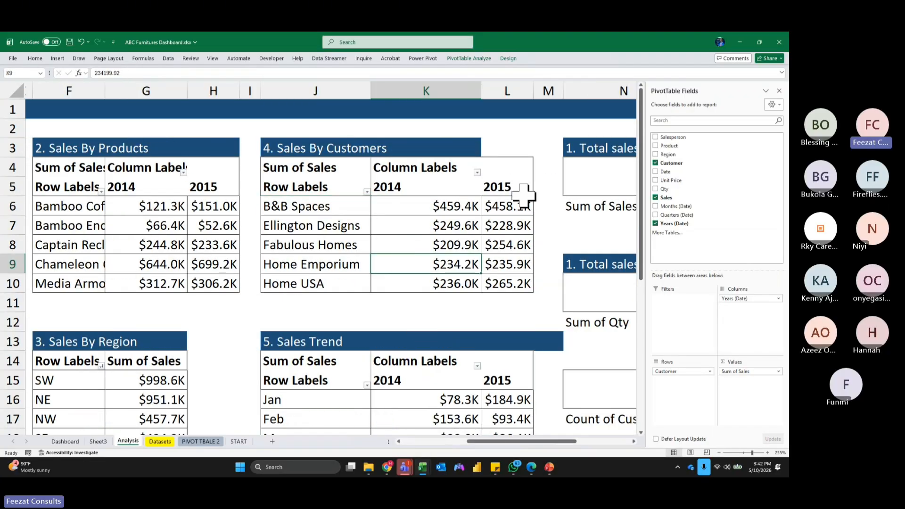
{"action": "left_click", "coordinate": [460, 59]}
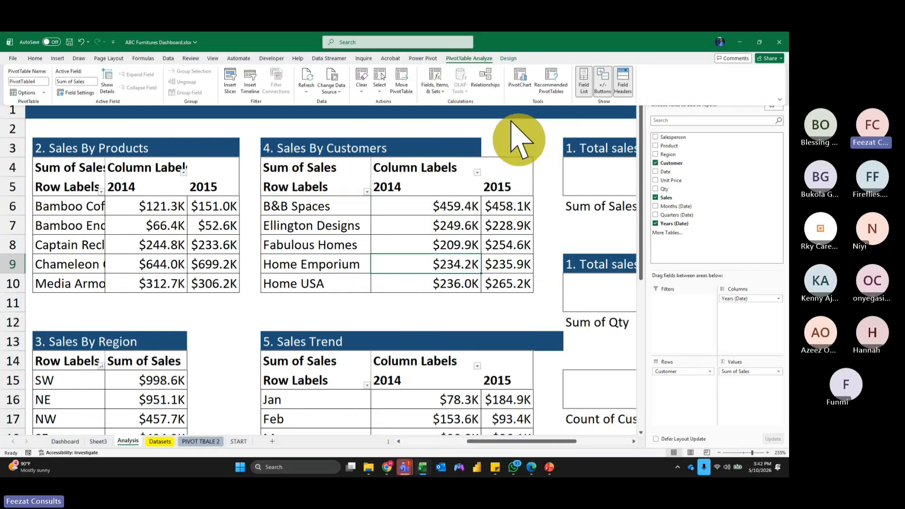
{"action": "left_click", "coordinate": [520, 82]}
{"action": "mouse_move", "coordinate": [391, 238]}
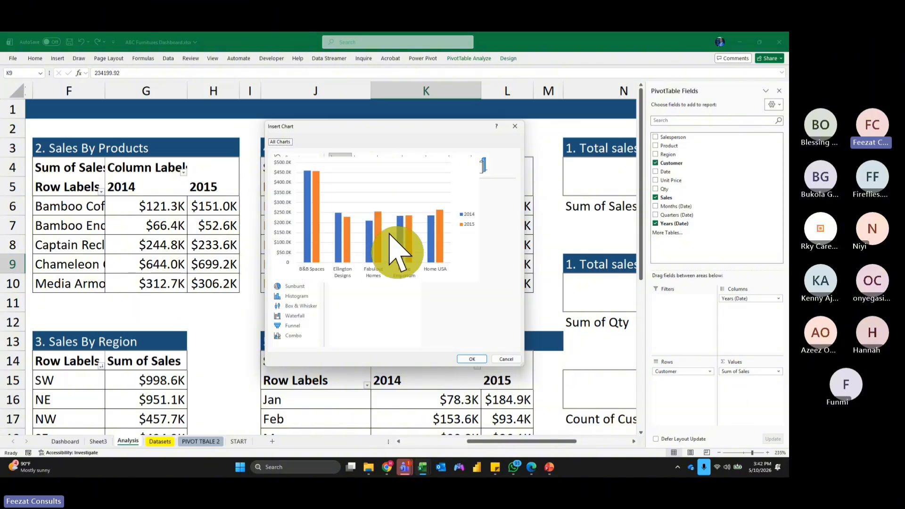
{"action": "left_click", "coordinate": [471, 358]}
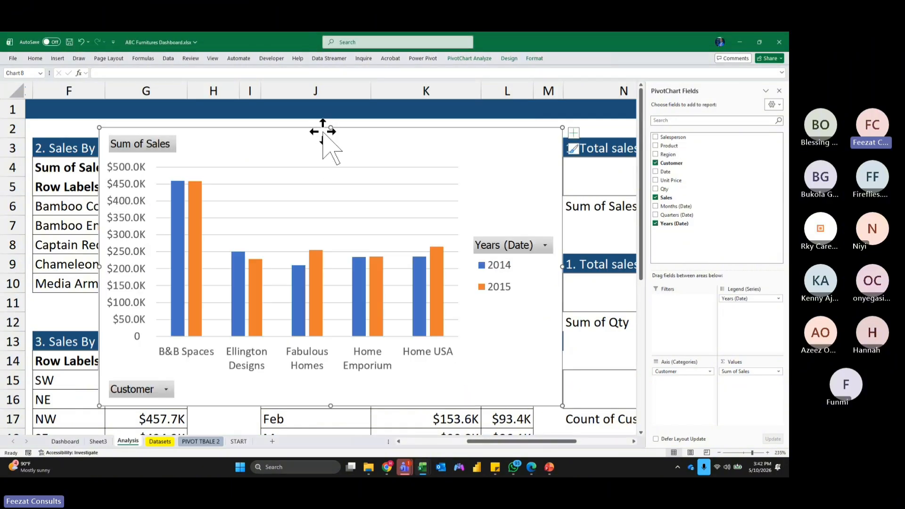
Move the customer sales chart from the Analysis sheet to the empty card on the Dashboard sheet.
{"action": "key", "text": "ctrl+x"}
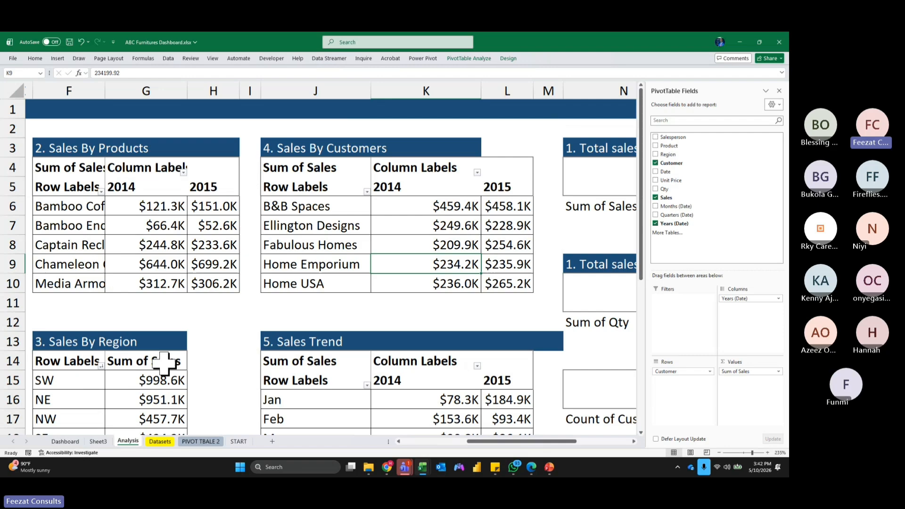
{"action": "left_click", "coordinate": [65, 441]}
{"action": "scroll", "coordinate": [565, 325], "scroll_direction": "down", "scroll_amount": 4}
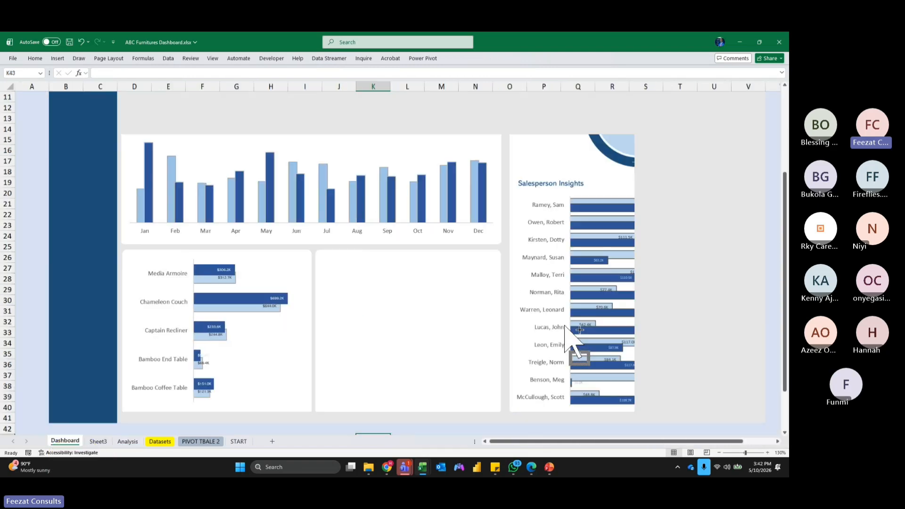
{"action": "left_click", "coordinate": [419, 273]}
{"action": "key", "text": "ctrl+v"}
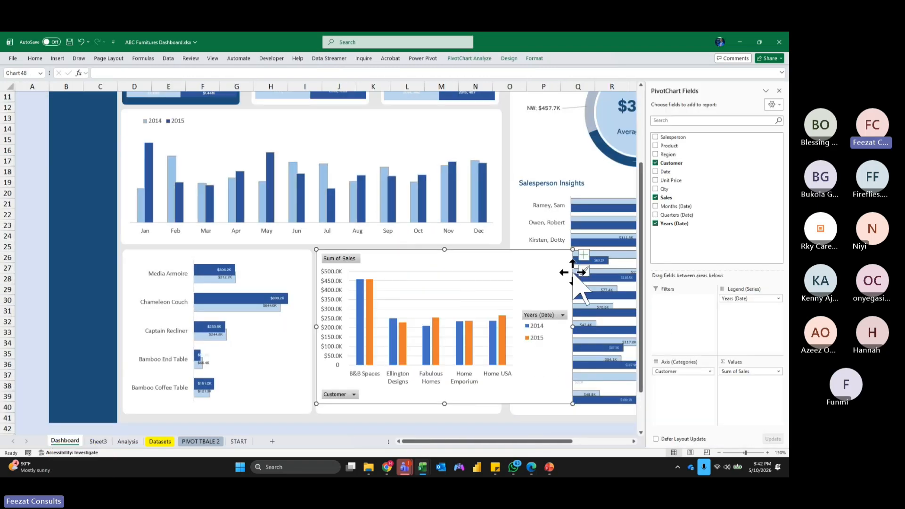
Hide all field buttons on the customer sales chart and delete its legend.
{"action": "right_click", "coordinate": [341, 259]}
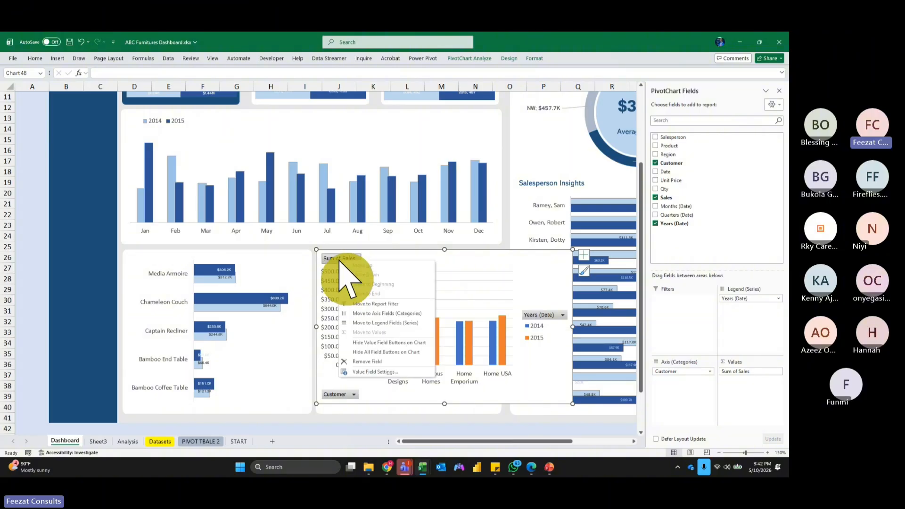
{"action": "left_click", "coordinate": [382, 352]}
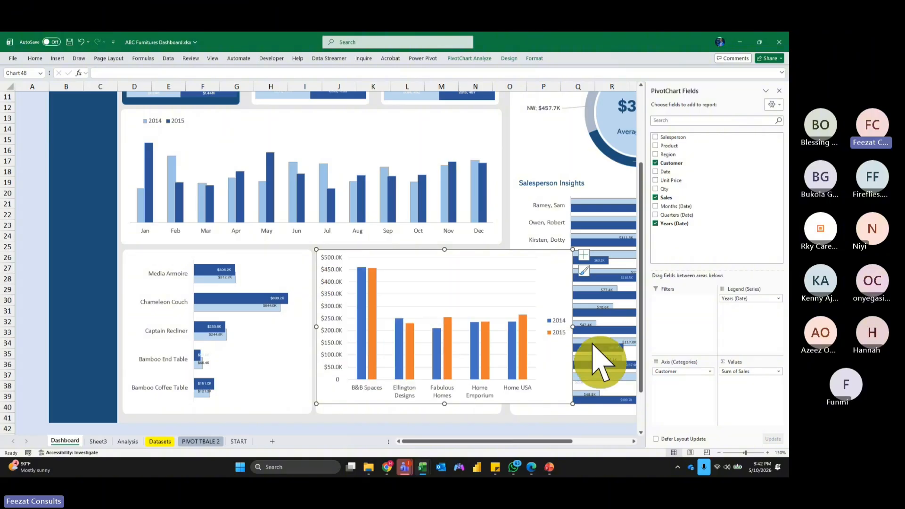
{"action": "key", "text": "Delete"}
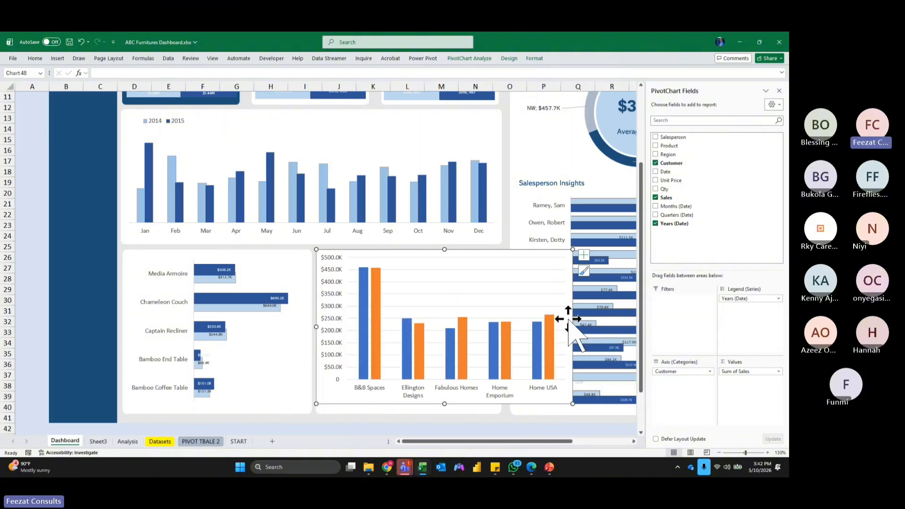
Resize the customer sales chart in width and height to fit inside its white card.
{"action": "left_click_drag", "start_coordinate": [571, 327], "coordinate": [499, 326]}
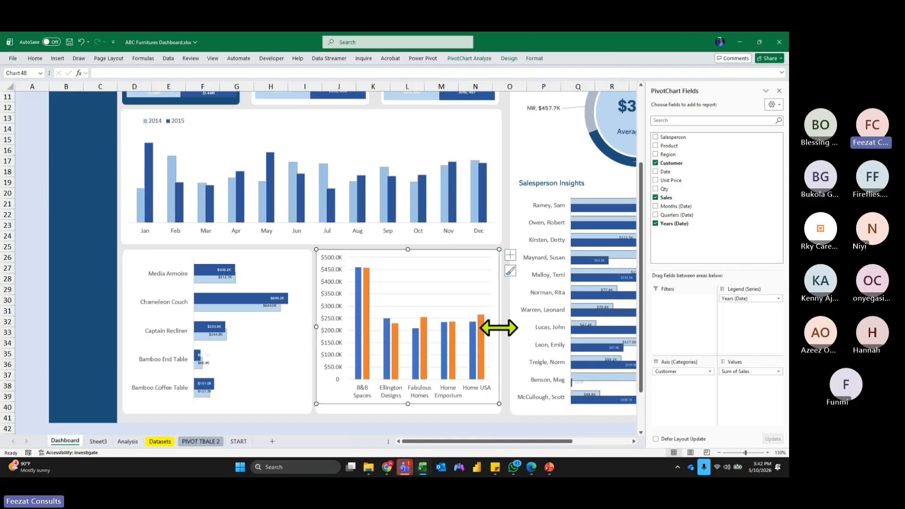
{"action": "left_click_drag", "start_coordinate": [408, 250], "coordinate": [407, 256]}
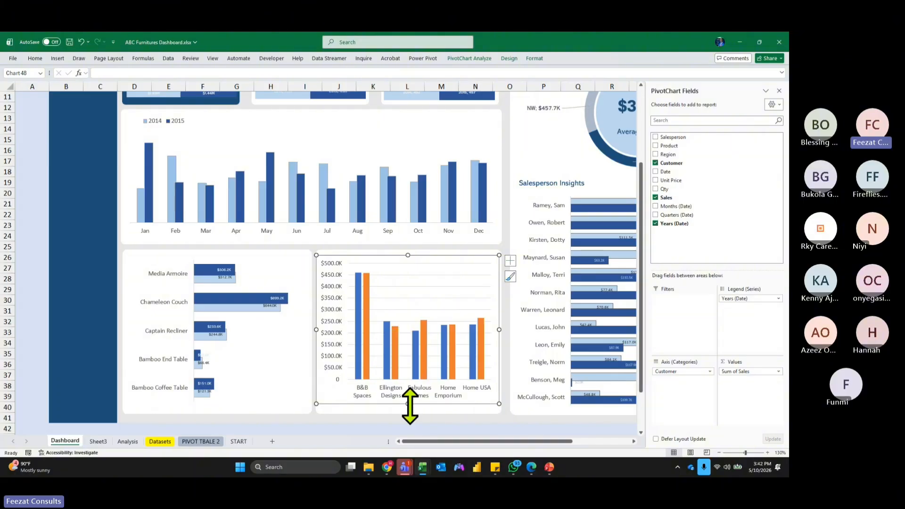
{"action": "left_click_drag", "start_coordinate": [410, 403], "coordinate": [410, 409]}
Remove the fill from the customer sales chart's chart area and delete its horizontal gridlines.
{"action": "scroll", "coordinate": [490, 417], "scroll_direction": "up", "scroll_amount": 5, "text": "ctrl"}
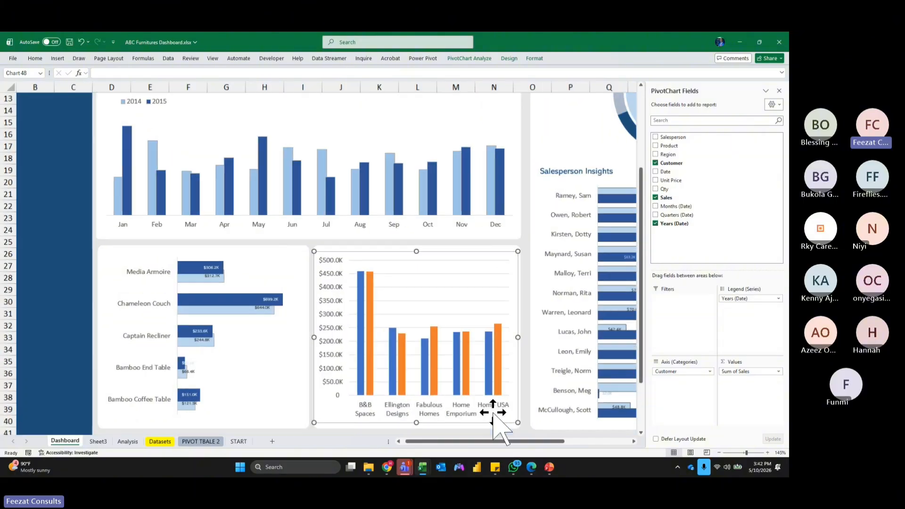
{"action": "scroll", "coordinate": [499, 417], "scroll_direction": "up", "scroll_amount": 4, "text": "ctrl"}
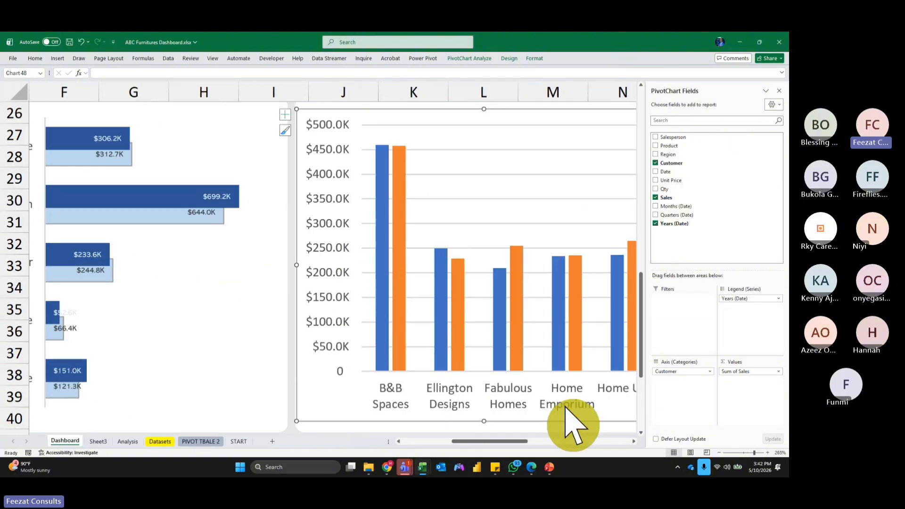
{"action": "left_click", "coordinate": [780, 91]}
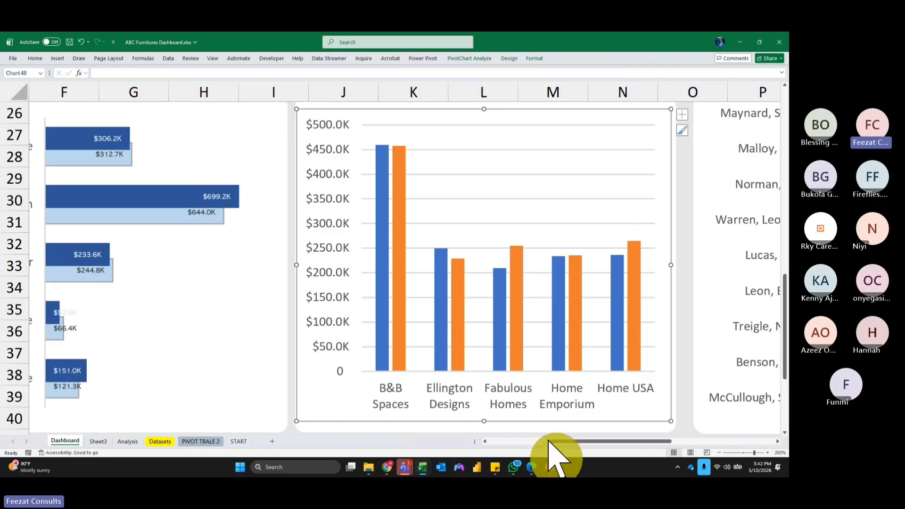
{"action": "left_click_drag", "start_coordinate": [549, 441], "coordinate": [642, 456]}
{"action": "left_click", "coordinate": [535, 58]}
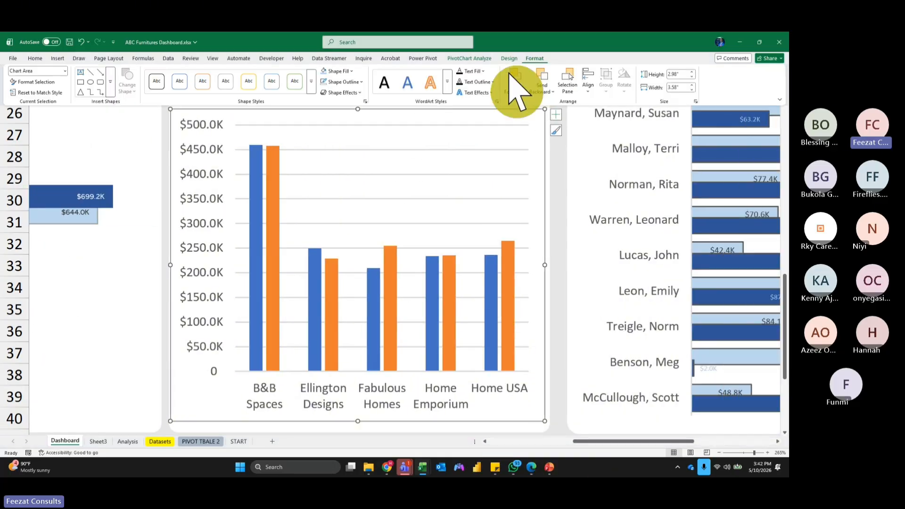
{"action": "left_click", "coordinate": [347, 71]}
{"action": "left_click", "coordinate": [352, 226]}
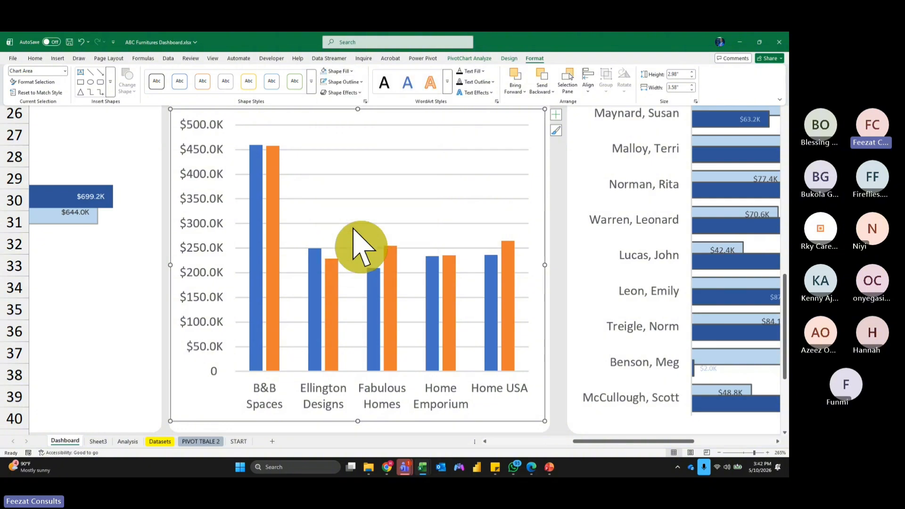
{"action": "left_click", "coordinate": [378, 175]}
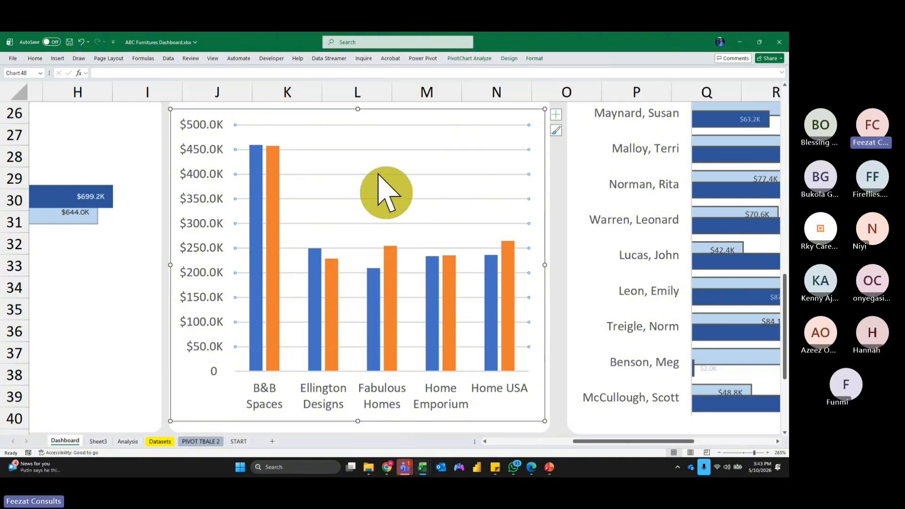
{"action": "key", "text": "Delete"}
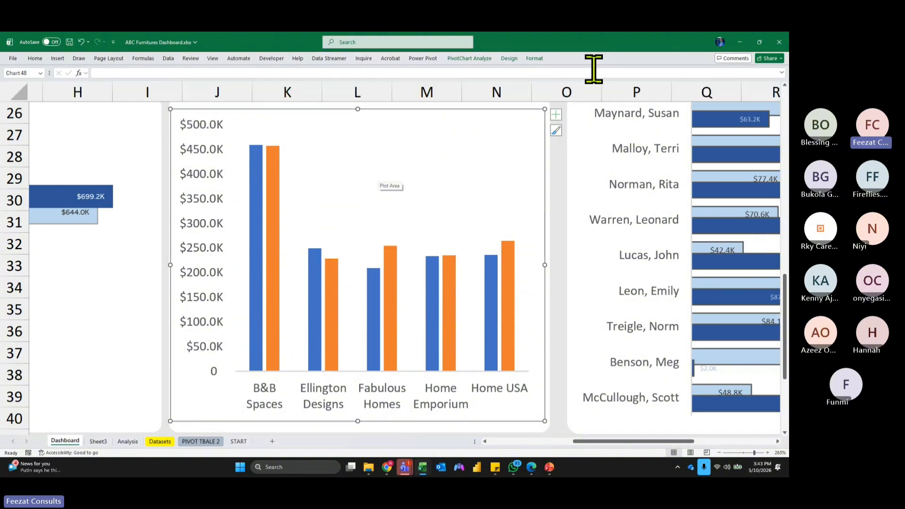
{"action": "left_click", "coordinate": [537, 60]}
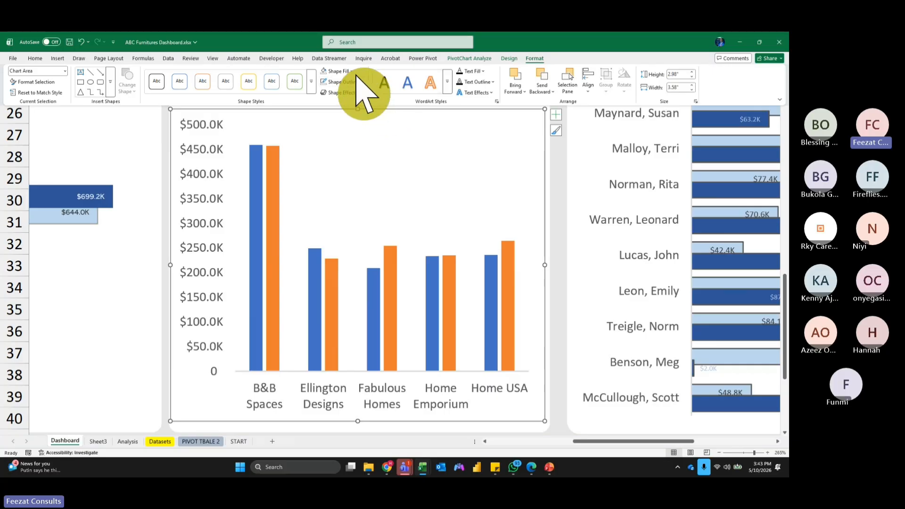
{"action": "left_click", "coordinate": [355, 73]}
{"action": "left_click", "coordinate": [333, 221]}
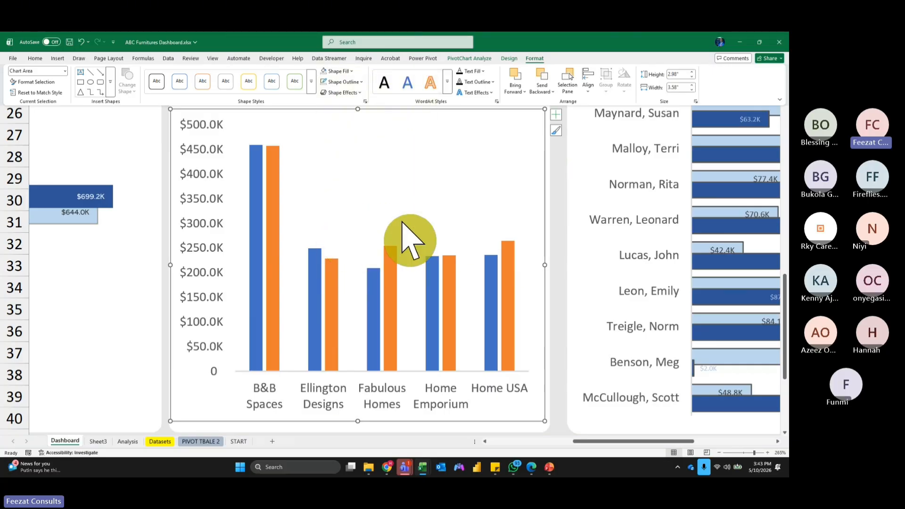
Set the gap width of the customer sales chart's series to 99%.
{"action": "left_click", "coordinate": [277, 194]}
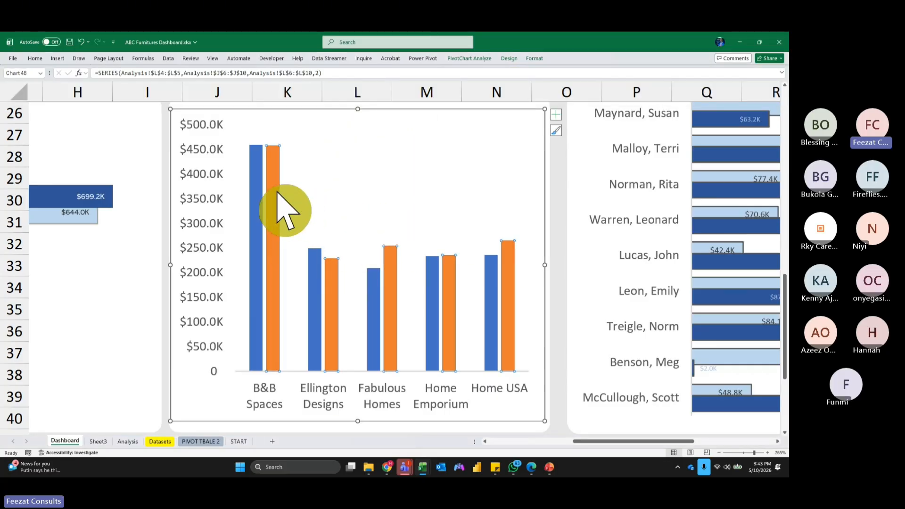
{"action": "double_click", "coordinate": [280, 200]}
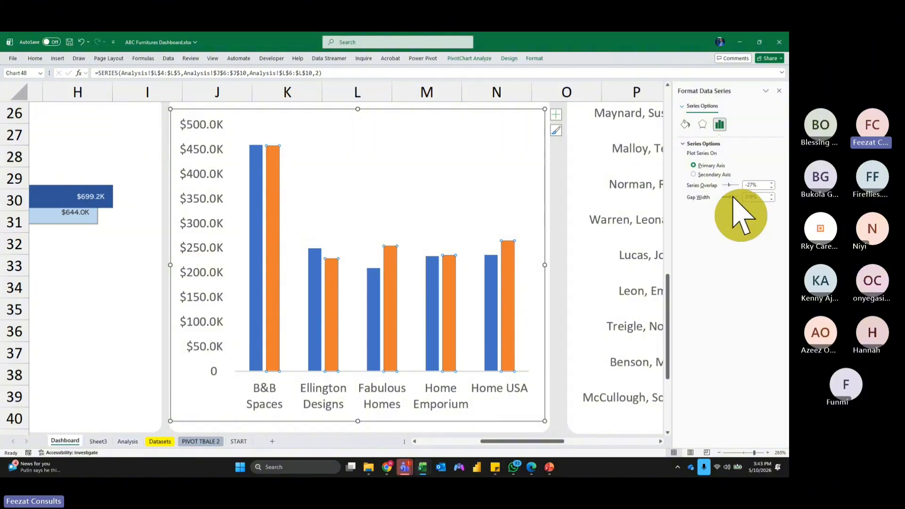
{"action": "left_click_drag", "start_coordinate": [733, 197], "coordinate": [726, 199]}
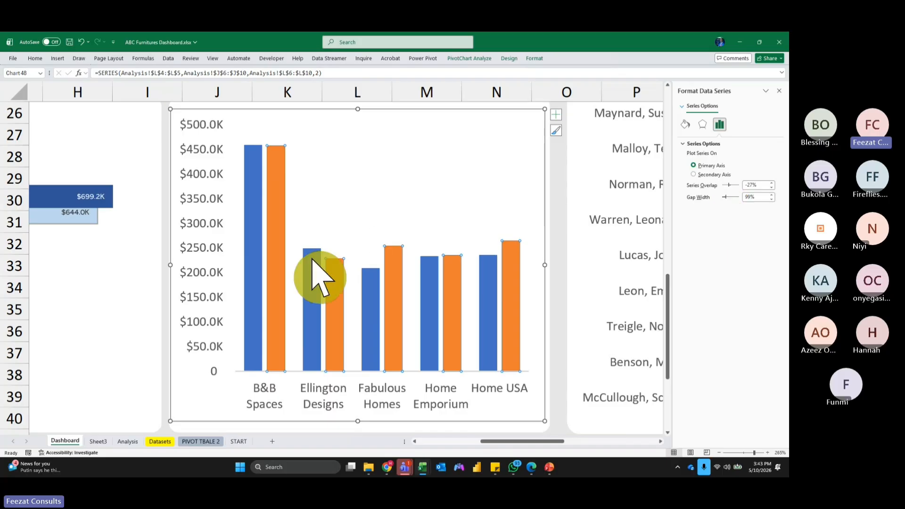
Fill the orange 2015 series of the customer sales chart with a dark blue theme color.
{"action": "left_click", "coordinate": [535, 58]}
{"action": "left_click", "coordinate": [351, 71]}
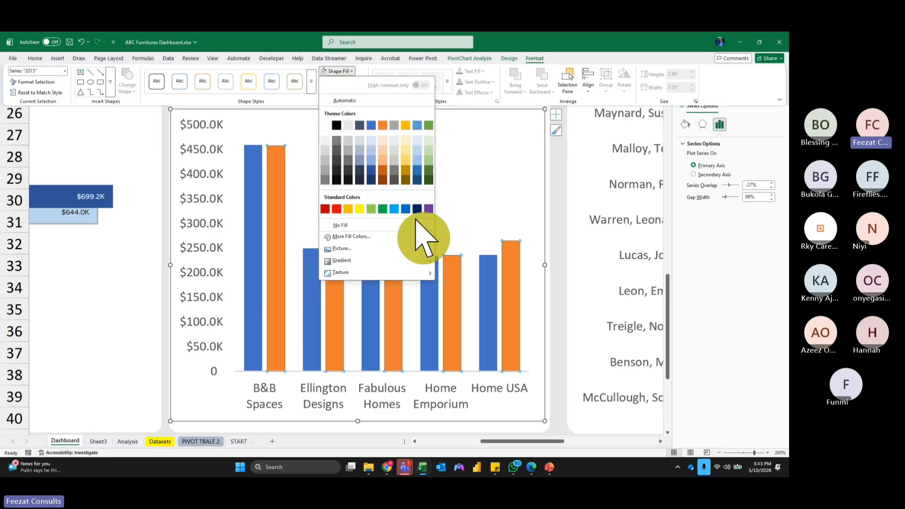
{"action": "left_click", "coordinate": [371, 168]}
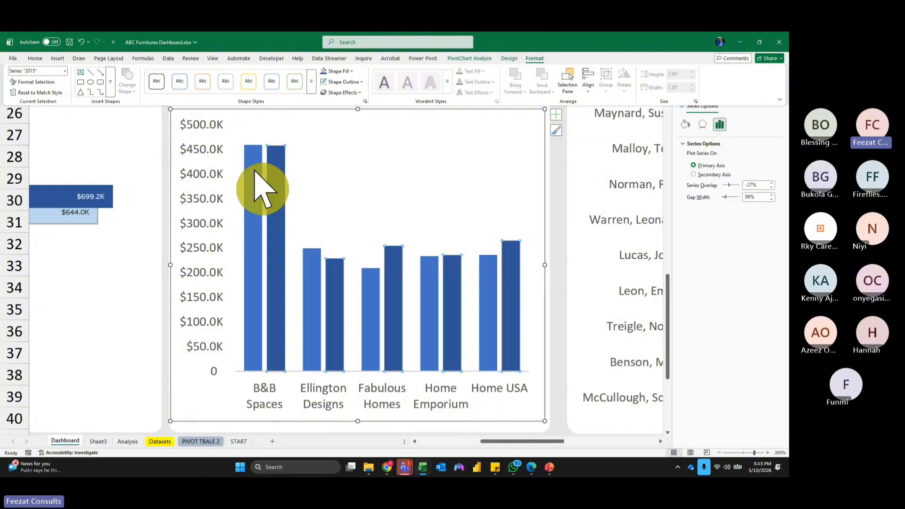
Fill the customer sales chart's 2014 series with a light blue theme color and increase the series overlap until the paired columns touch.
{"action": "left_click", "coordinate": [258, 186]}
{"action": "left_click", "coordinate": [535, 58]}
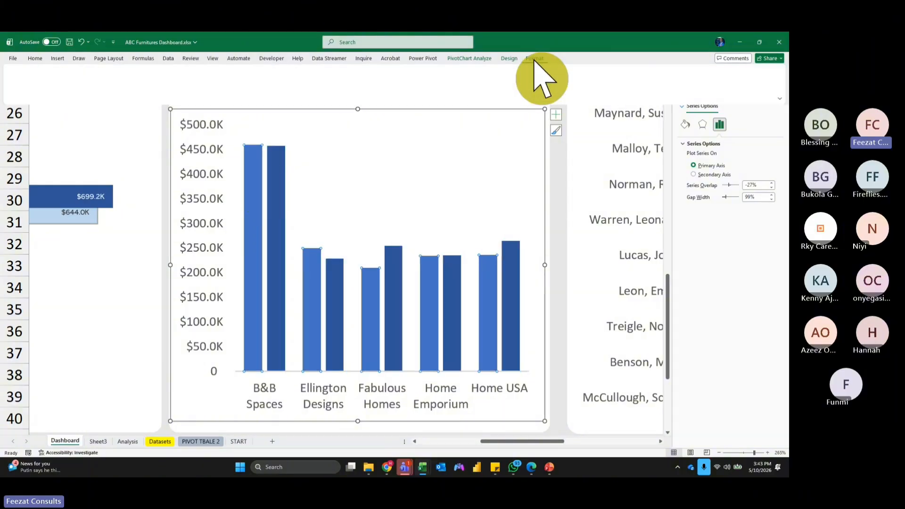
{"action": "left_click", "coordinate": [351, 71]}
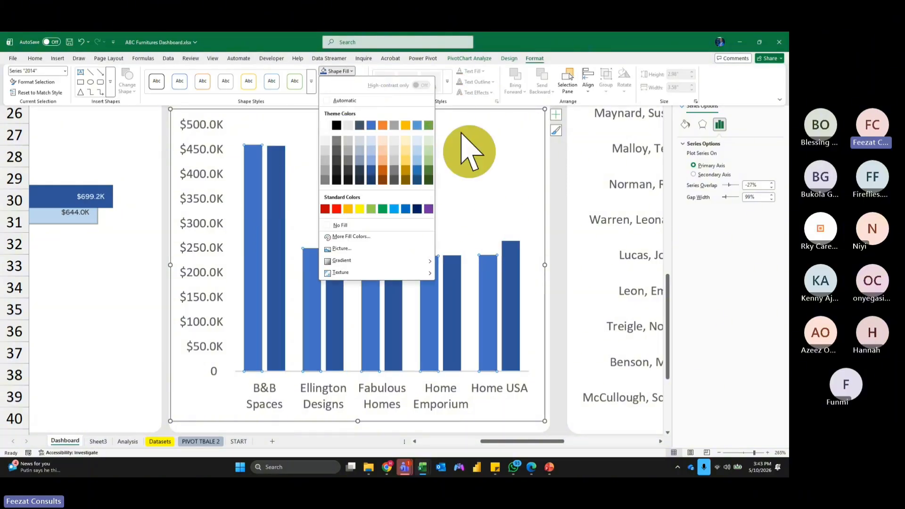
{"action": "left_click", "coordinate": [418, 152]}
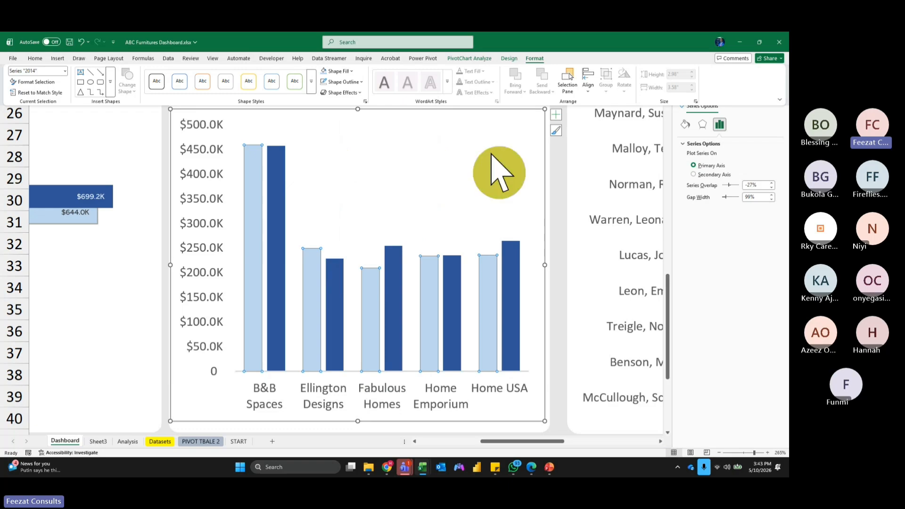
{"action": "left_click", "coordinate": [730, 185]}
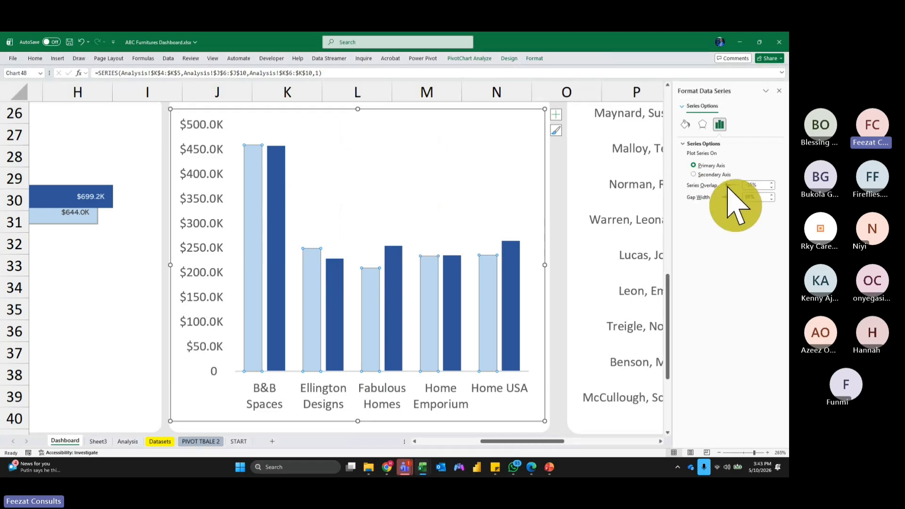
{"action": "left_click_drag", "start_coordinate": [730, 186], "coordinate": [733, 186]}
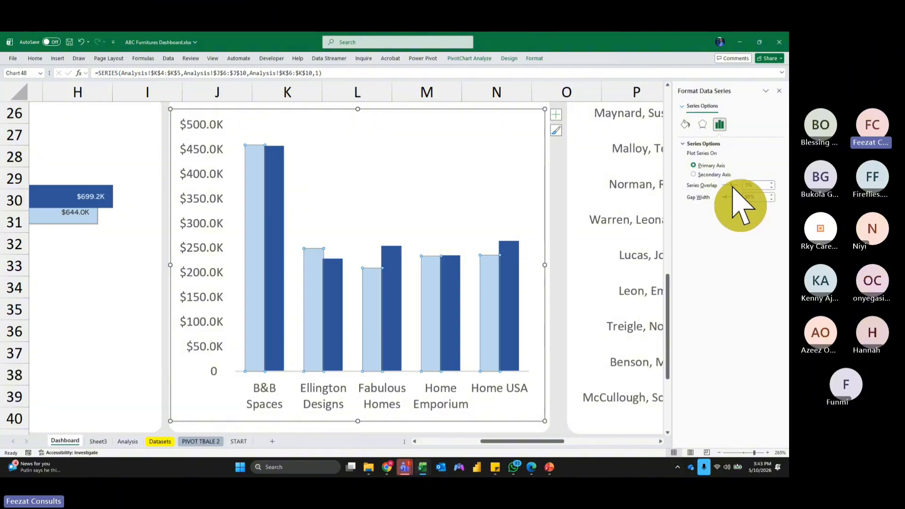
Outline both the 2014 and 2015 series of the customer sales chart with a solid dark gray theme color border.
{"action": "left_click", "coordinate": [685, 124]}
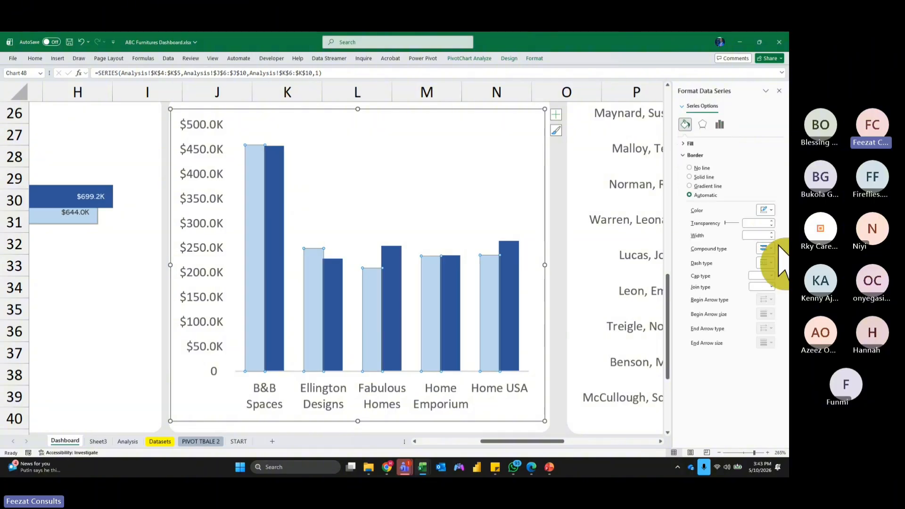
{"action": "left_click", "coordinate": [767, 210]}
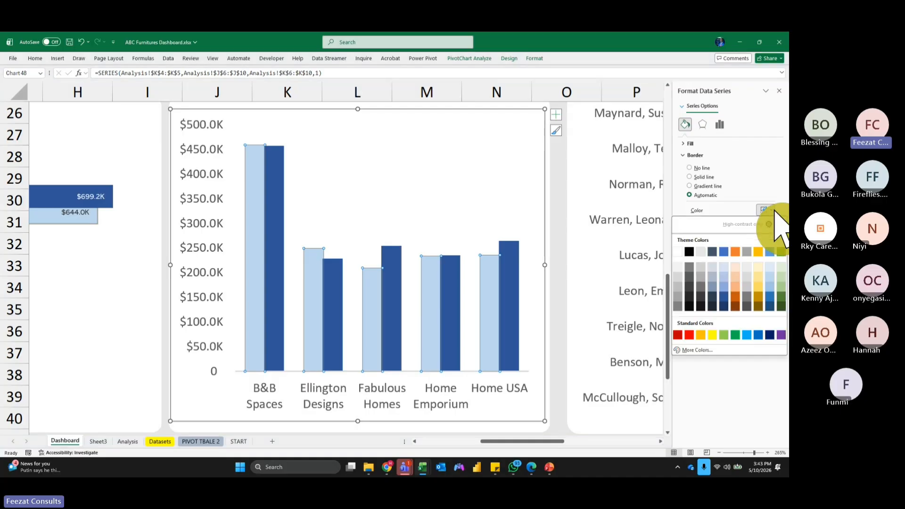
{"action": "key", "text": "Escape"}
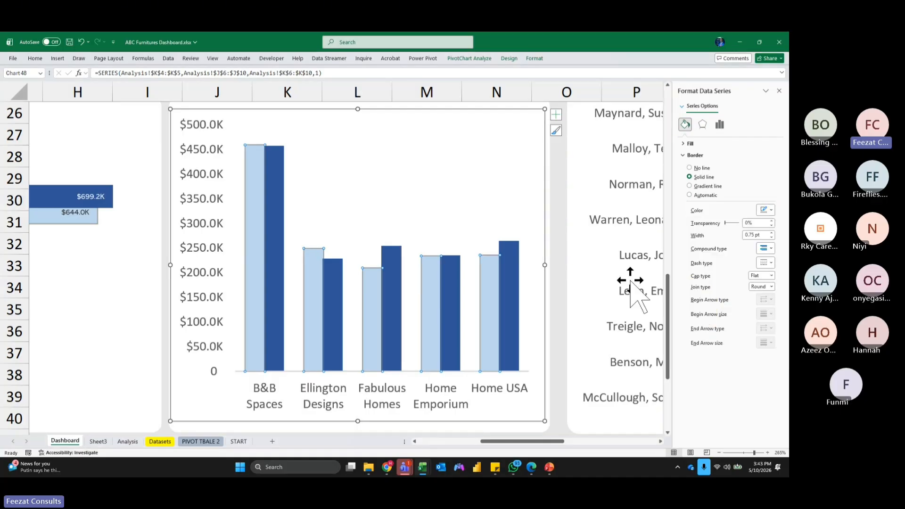
{"action": "double_click", "coordinate": [514, 274]}
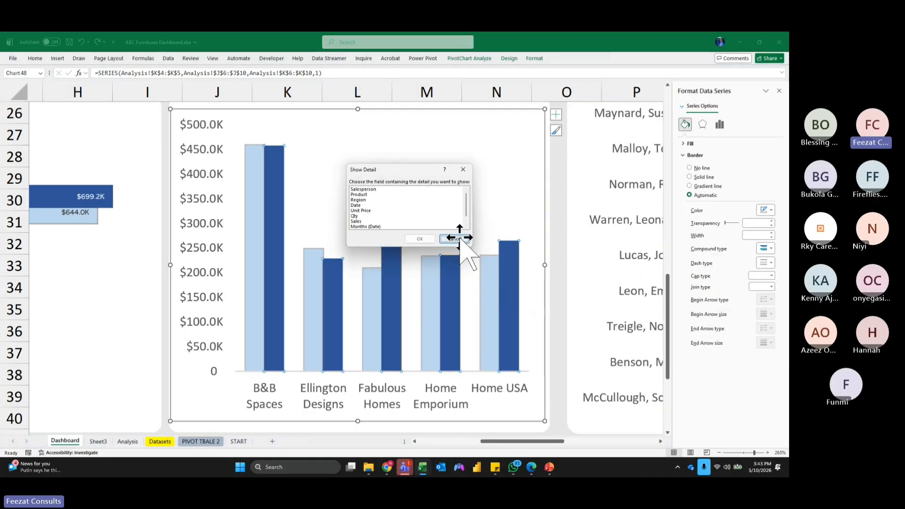
{"action": "left_click", "coordinate": [460, 238]}
{"action": "left_click", "coordinate": [768, 211]}
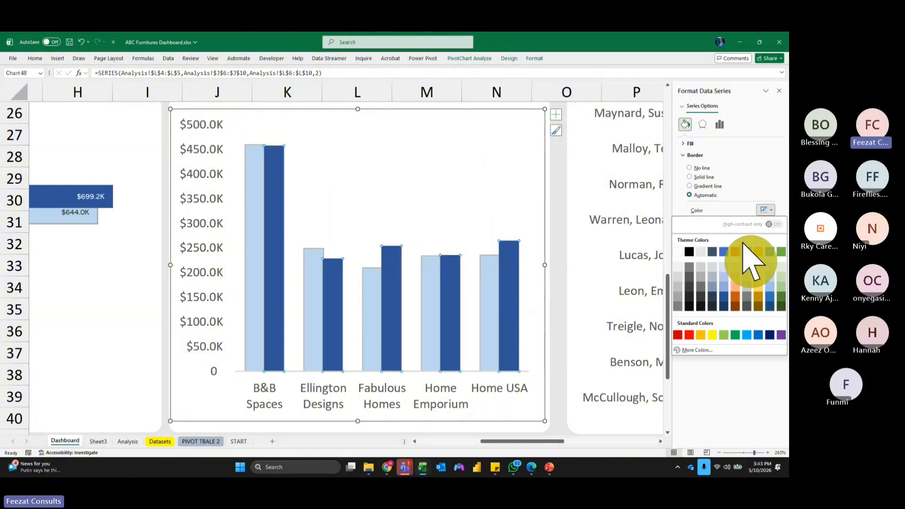
{"action": "left_click", "coordinate": [695, 310]}
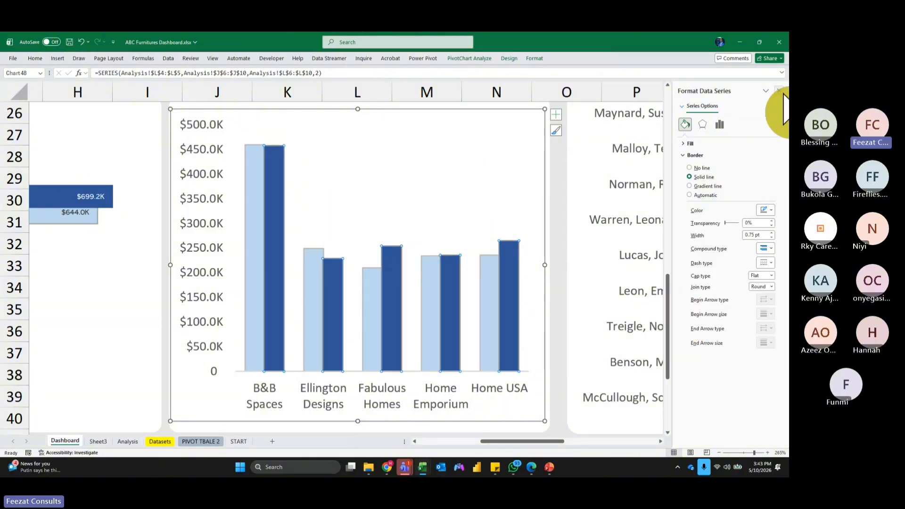
Add data labels to both the dark blue and light blue series of the customer column chart.
{"action": "left_click", "coordinate": [779, 91]}
{"action": "left_click", "coordinate": [555, 114]}
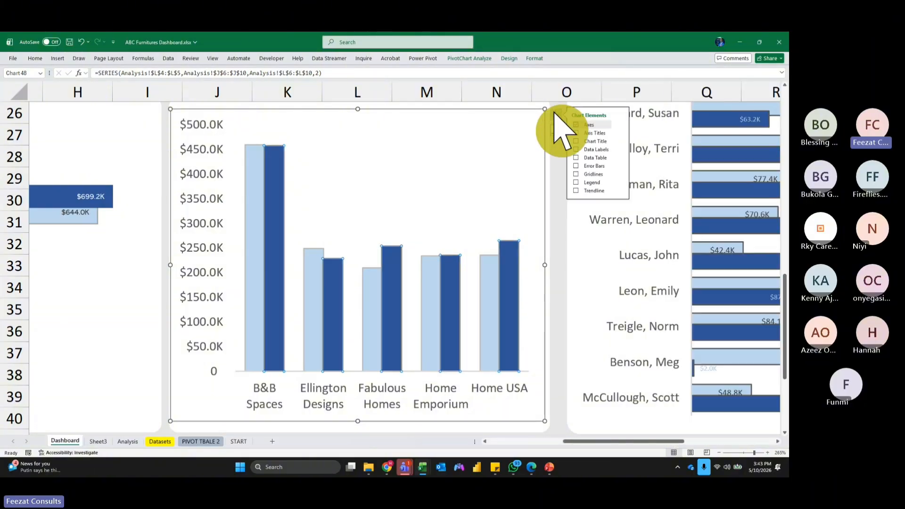
{"action": "left_click", "coordinate": [576, 150]}
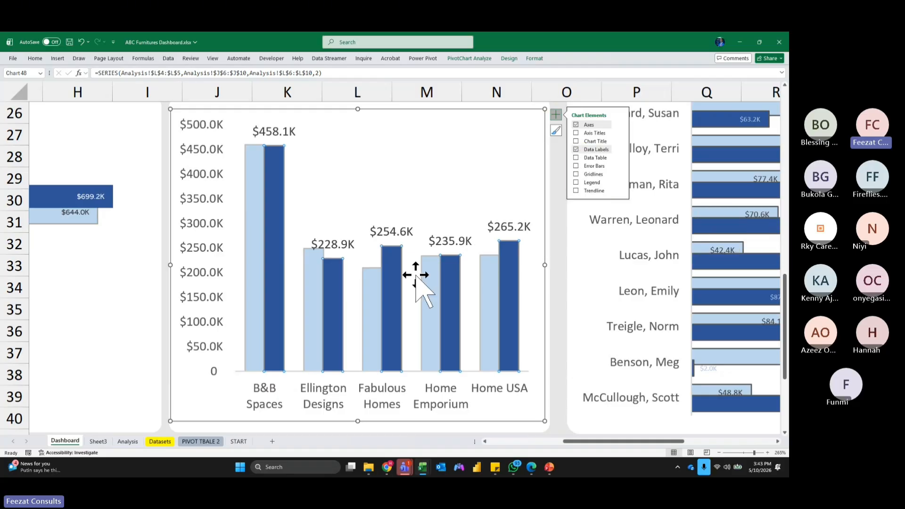
{"action": "left_click", "coordinate": [435, 277]}
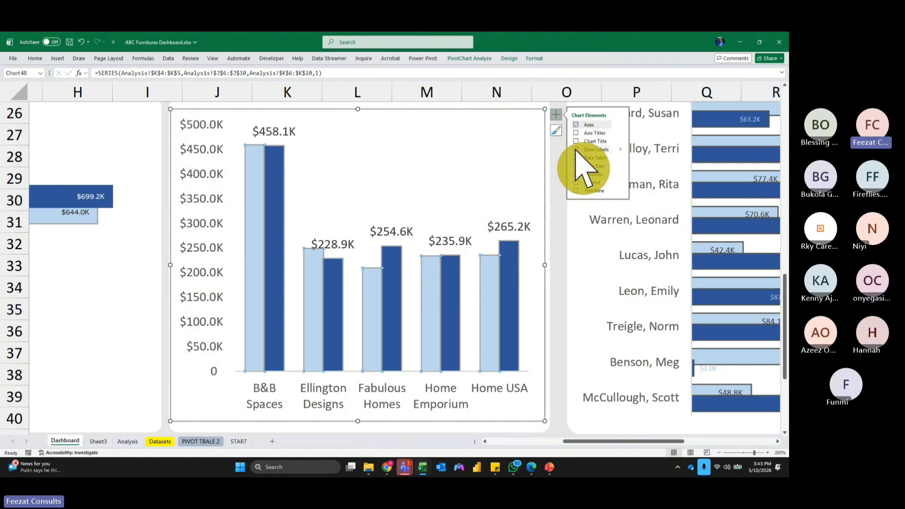
{"action": "left_click", "coordinate": [576, 149]}
Format the dark blue series' data labels in the Abadi font at a smaller size and position them at Inside End.
{"action": "left_click", "coordinate": [250, 131]}
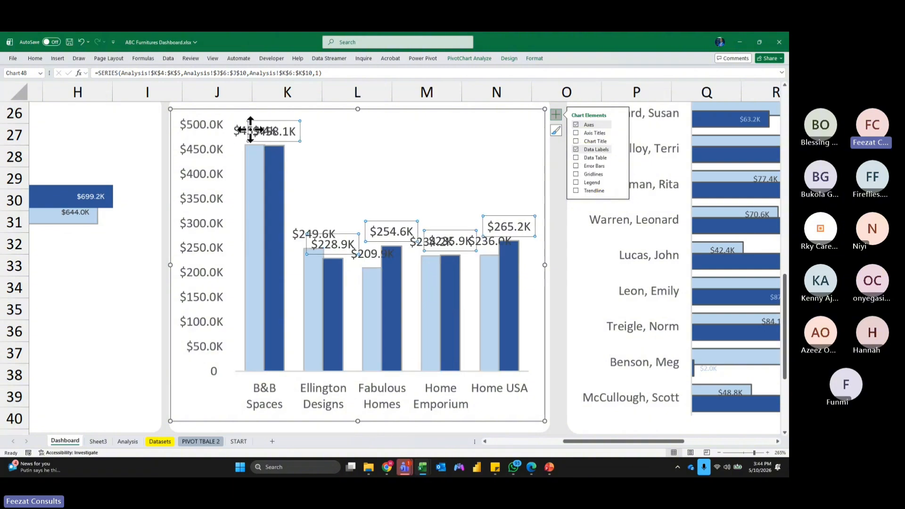
{"action": "left_click", "coordinate": [35, 58]}
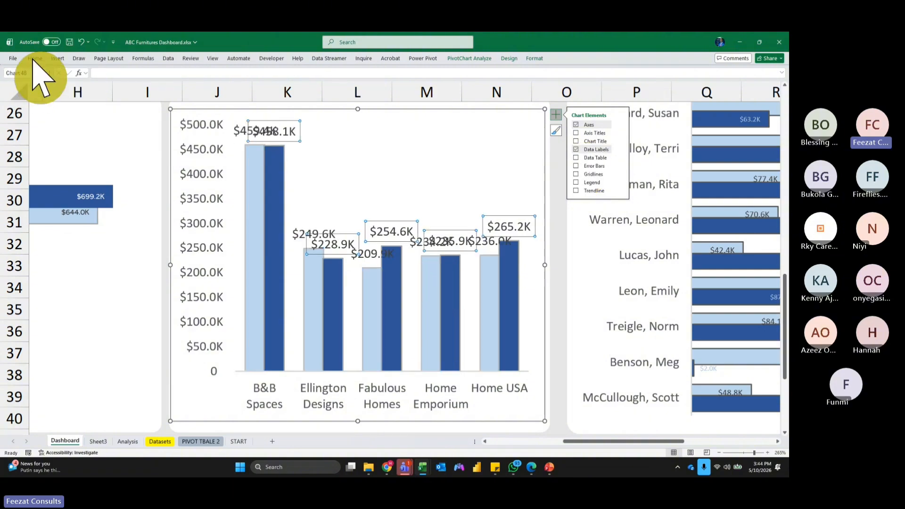
{"action": "left_click", "coordinate": [126, 74]}
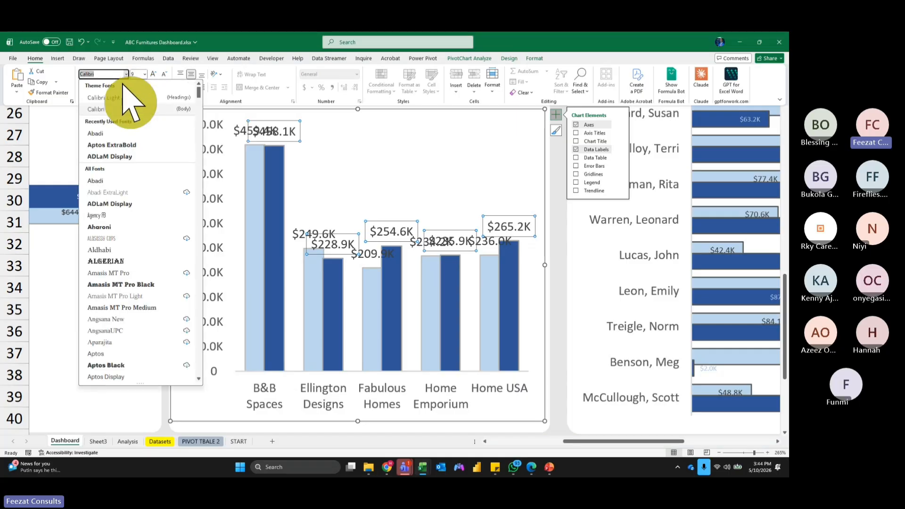
{"action": "left_click", "coordinate": [111, 134]}
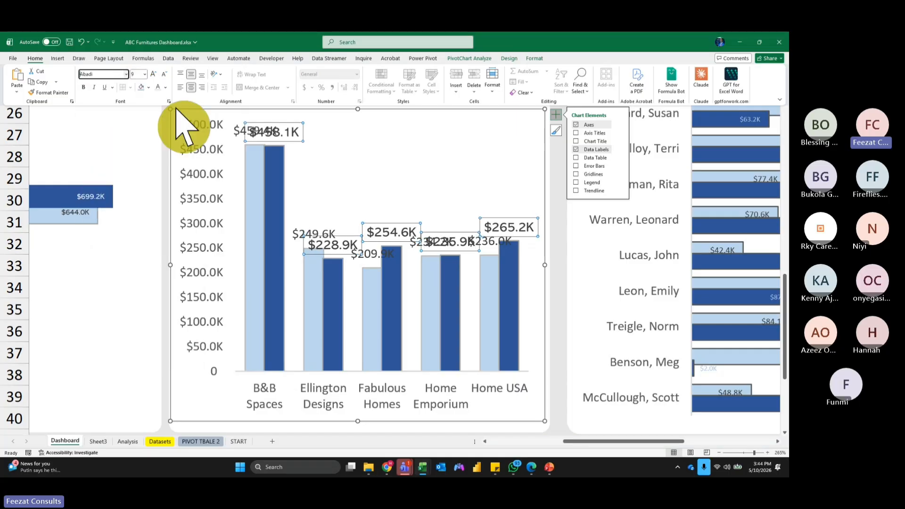
{"action": "left_click", "coordinate": [163, 74]}
{"action": "left_click", "coordinate": [164, 74]}
{"action": "left_click", "coordinate": [164, 74]}
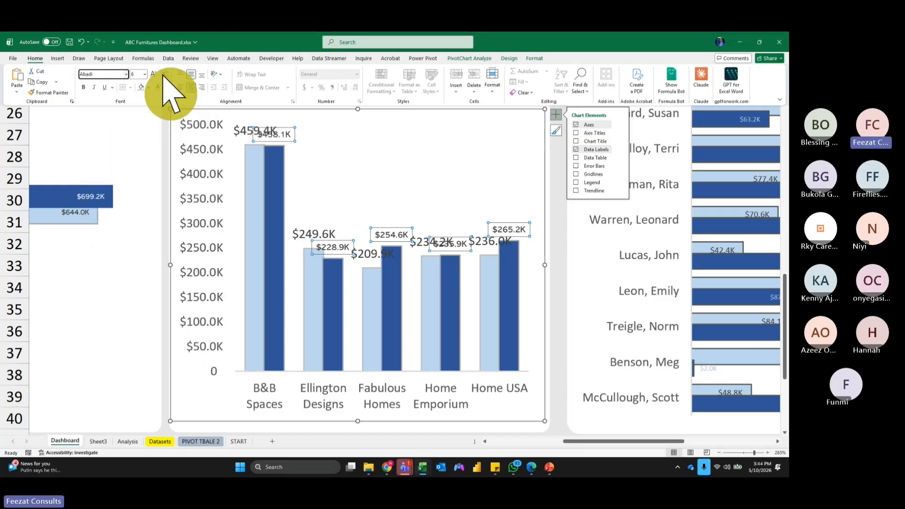
{"action": "left_click", "coordinate": [164, 74]}
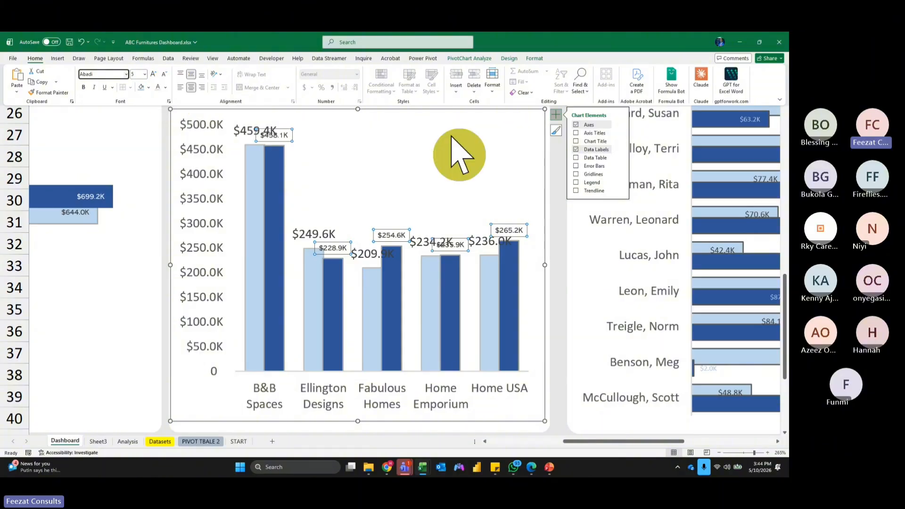
{"action": "left_click", "coordinate": [622, 151]}
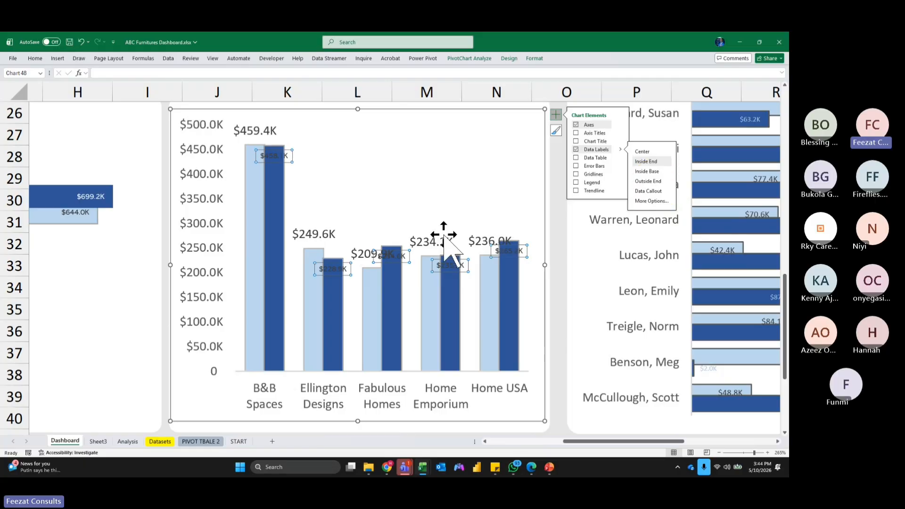
Remove the data labels from both series of the customer column chart.
{"action": "left_click", "coordinate": [443, 241]}
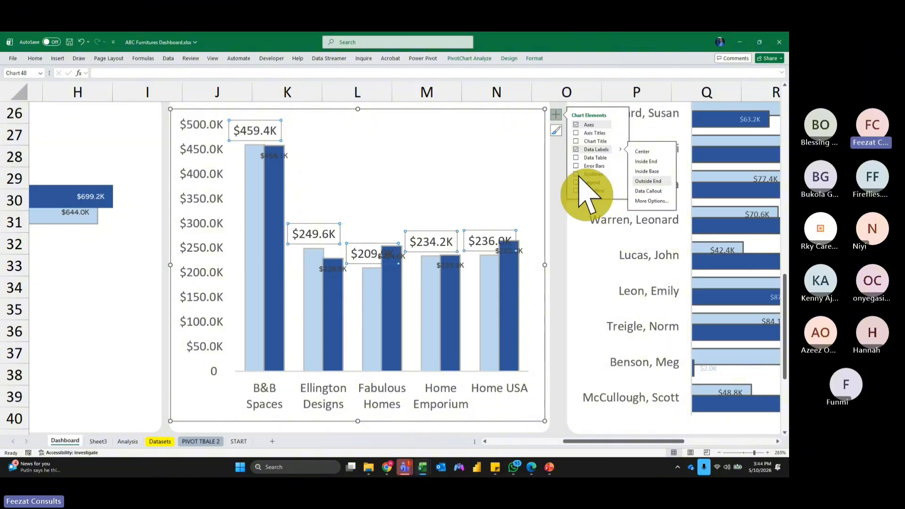
{"action": "left_click", "coordinate": [576, 149]}
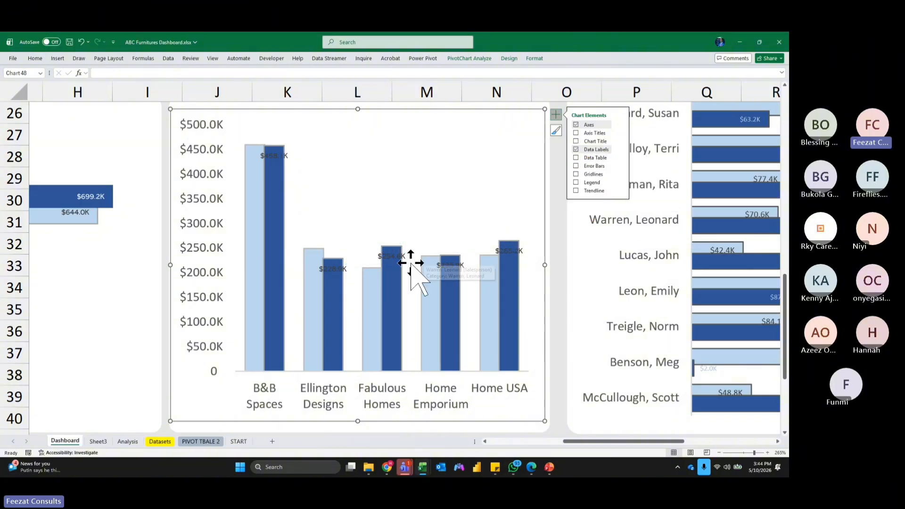
{"action": "left_click", "coordinate": [395, 256]}
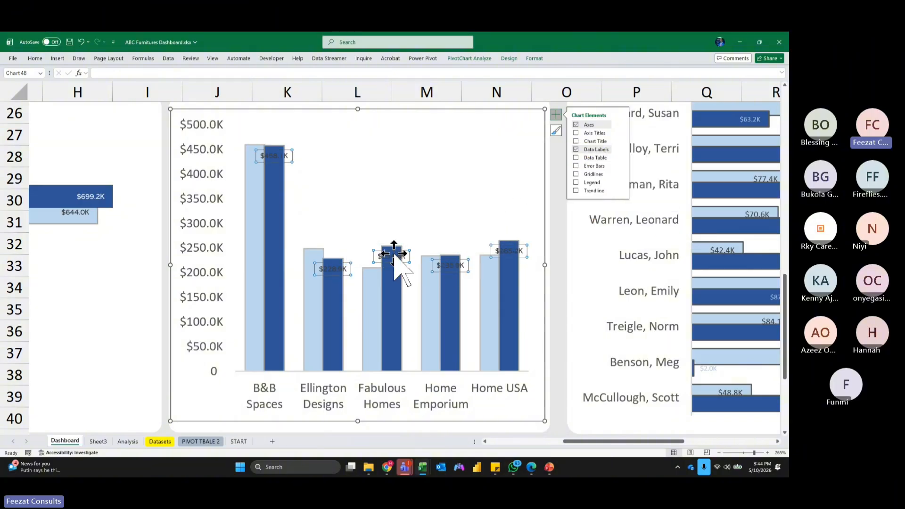
{"action": "left_click", "coordinate": [578, 149]}
Delete the vertical value axis from the customer column chart.
{"action": "left_click", "coordinate": [227, 190]}
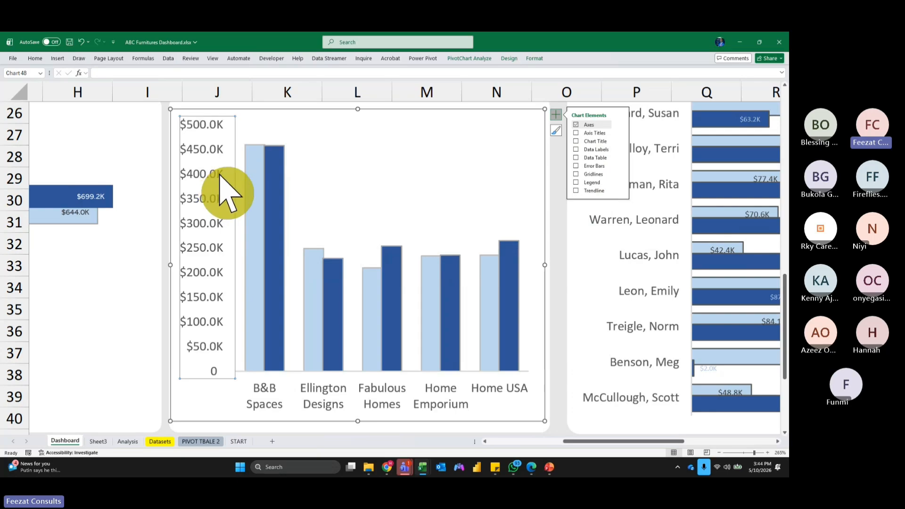
{"action": "left_click", "coordinate": [235, 176]}
{"action": "key", "text": "Delete"}
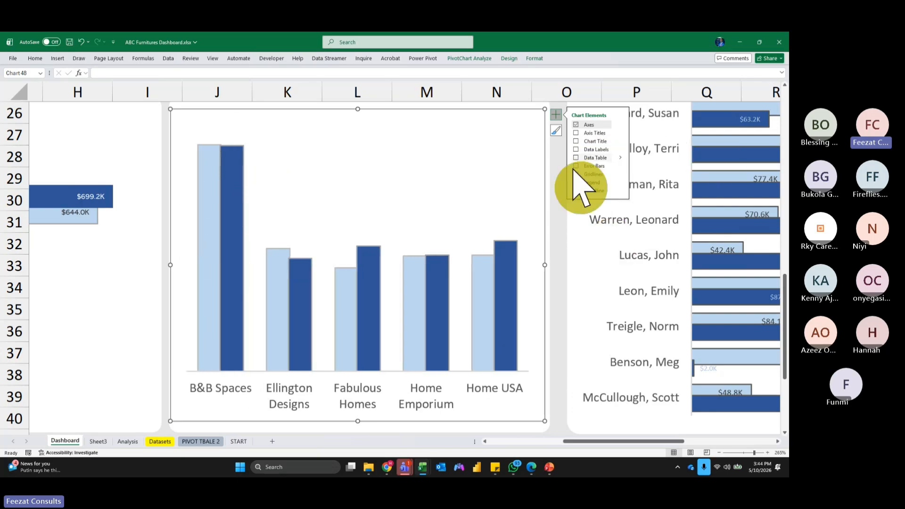
Remove the outline around the customer column chart's chart area and deselect the chart.
{"action": "left_click", "coordinate": [571, 211]}
{"action": "left_click", "coordinate": [546, 162]}
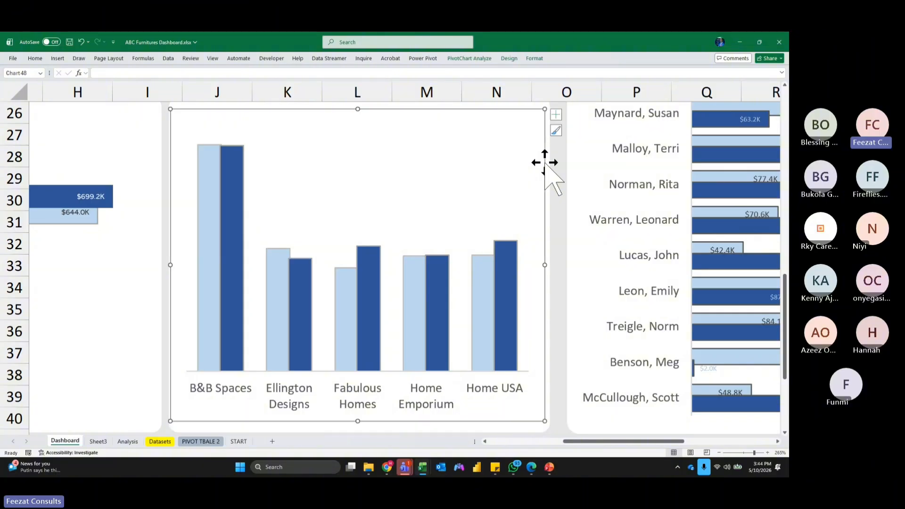
{"action": "left_click", "coordinate": [534, 58]}
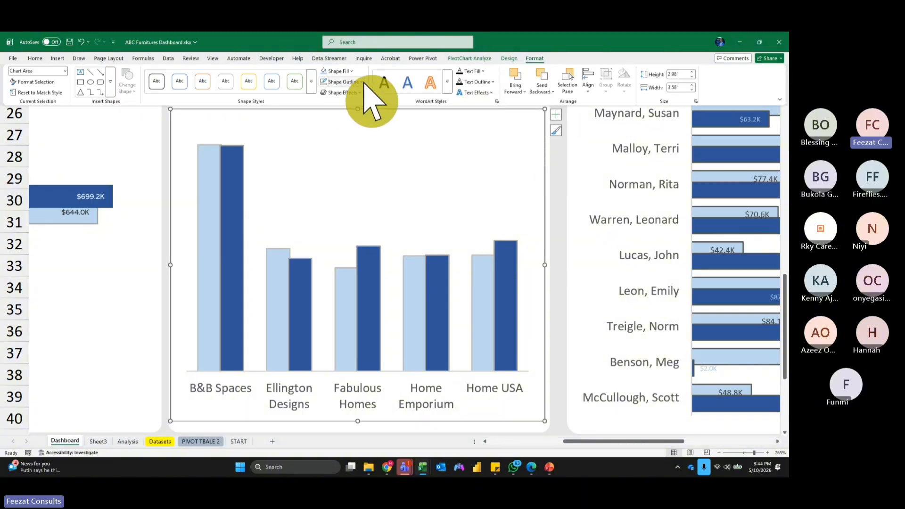
{"action": "left_click", "coordinate": [361, 82]}
{"action": "left_click", "coordinate": [372, 237]}
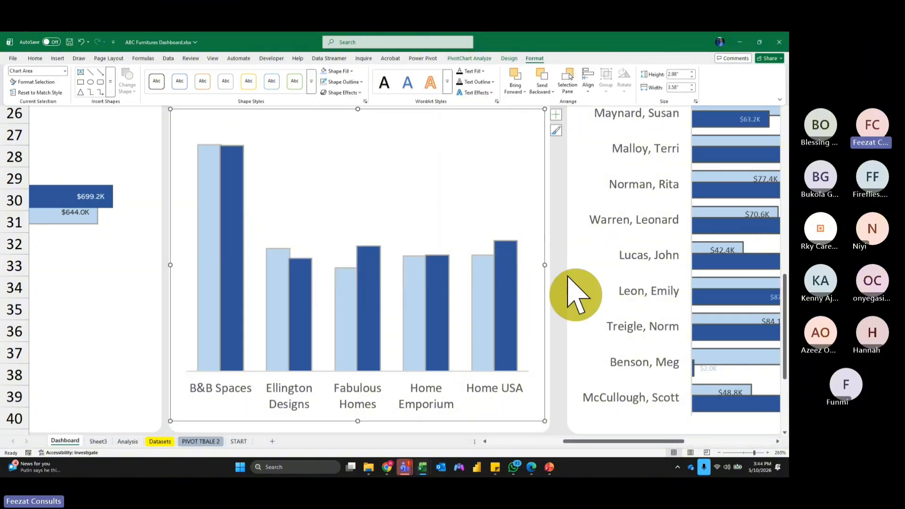
{"action": "scroll", "coordinate": [561, 279], "scroll_direction": "down", "scroll_amount": 2}
{"action": "scroll", "coordinate": [560, 302], "scroll_direction": "down", "scroll_amount": 5}
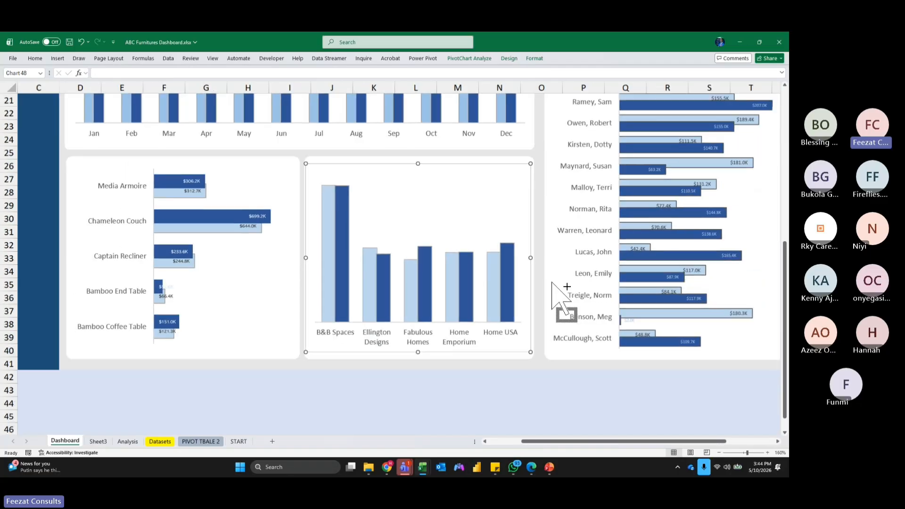
{"action": "left_click", "coordinate": [565, 417]}
Duplicate the "Regional Sales Insights" heading onto the customer column chart and change its text to "Customer Insights".
{"action": "scroll", "coordinate": [687, 398], "scroll_direction": "down", "scroll_amount": 1}
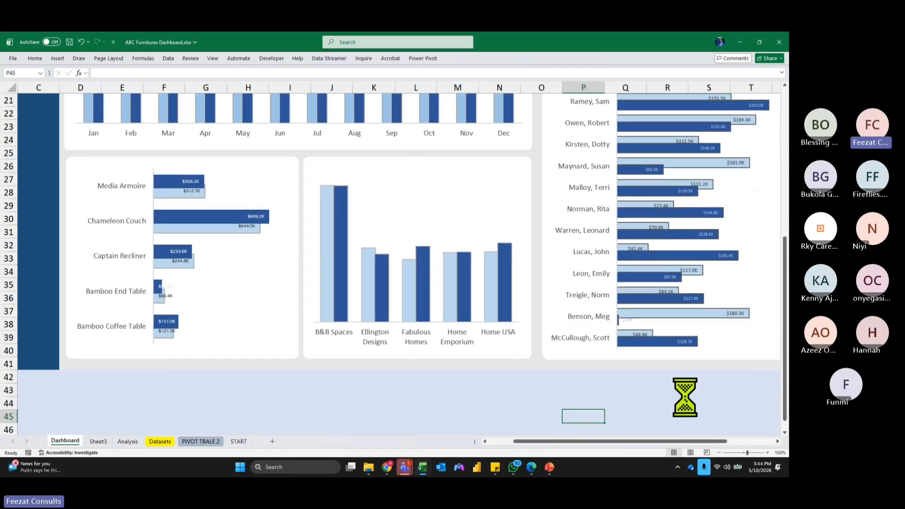
{"action": "scroll", "coordinate": [689, 398], "scroll_direction": "up", "scroll_amount": 4}
{"action": "scroll", "coordinate": [689, 397], "scroll_direction": "down", "scroll_amount": 3}
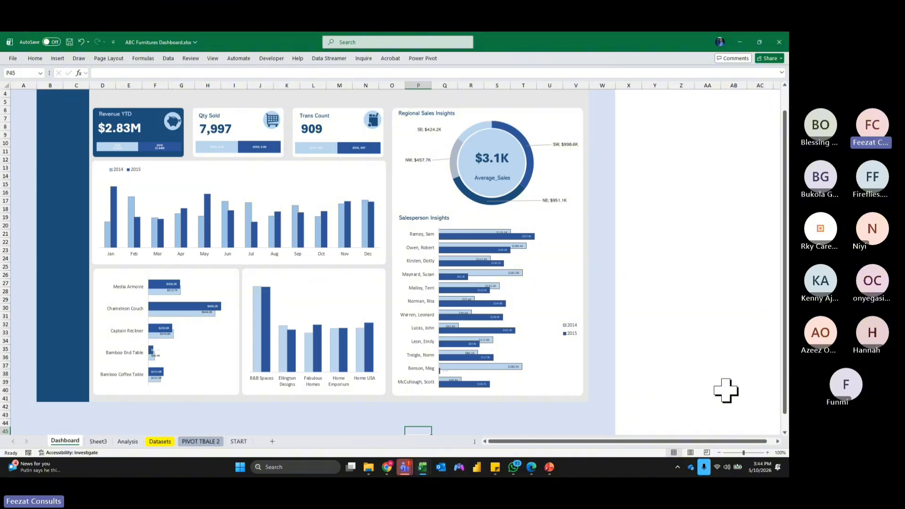
{"action": "scroll", "coordinate": [725, 370], "scroll_direction": "up", "scroll_amount": 1}
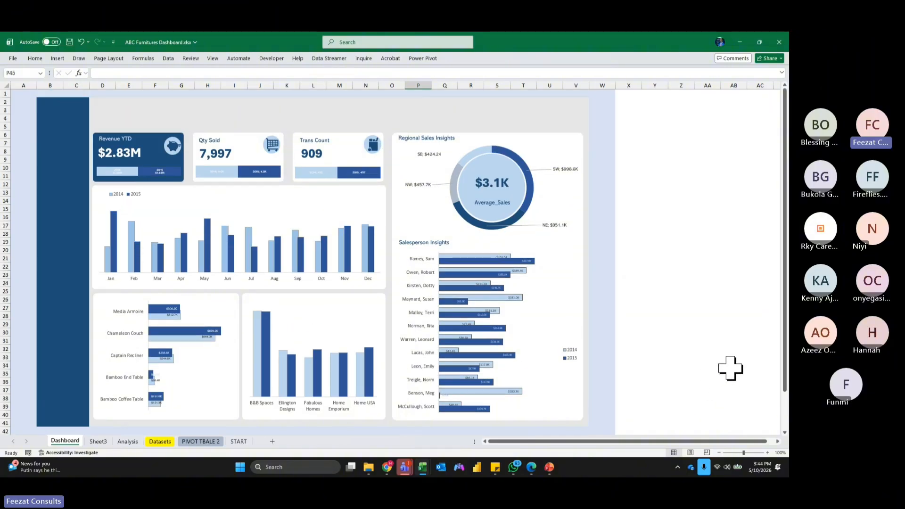
{"action": "left_click", "coordinate": [410, 138]}
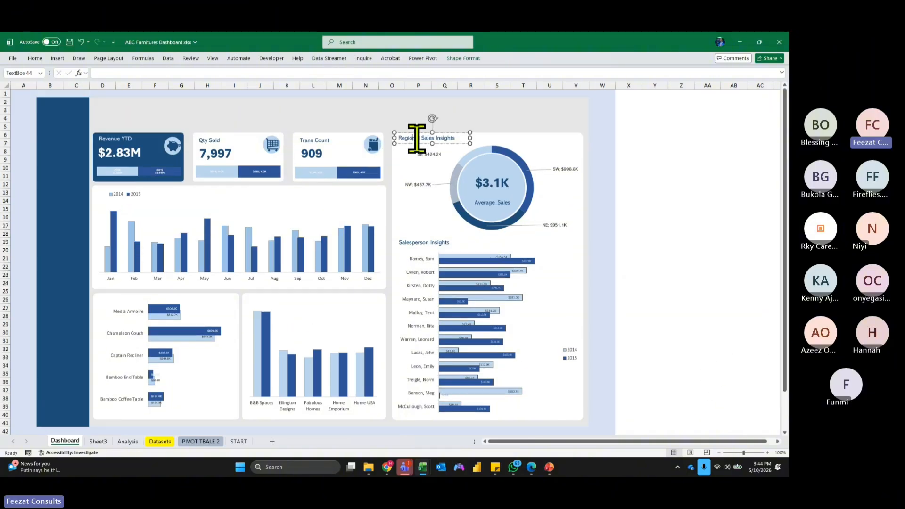
{"action": "left_click_drag", "start_coordinate": [421, 144], "coordinate": [342, 310], "text": "ctrl"}
{"action": "double_click", "coordinate": [340, 305]}
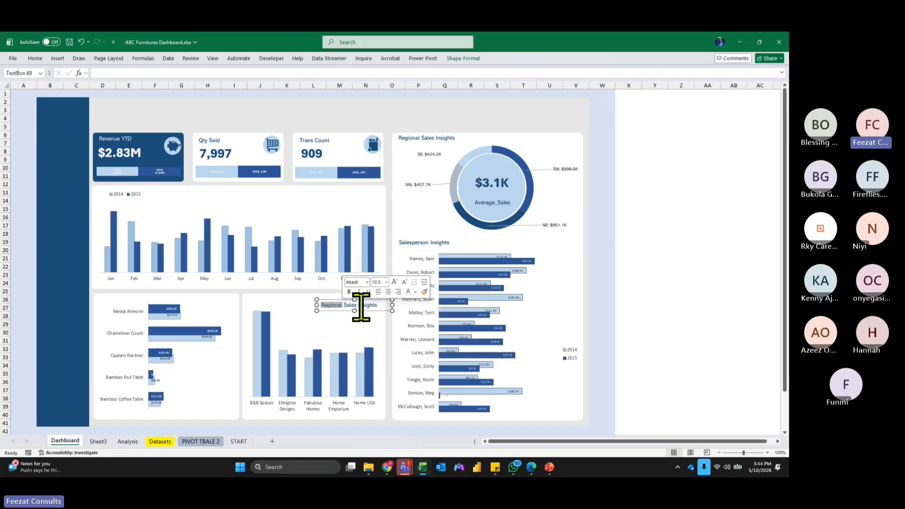
{"action": "key", "text": "ctrl+a"}
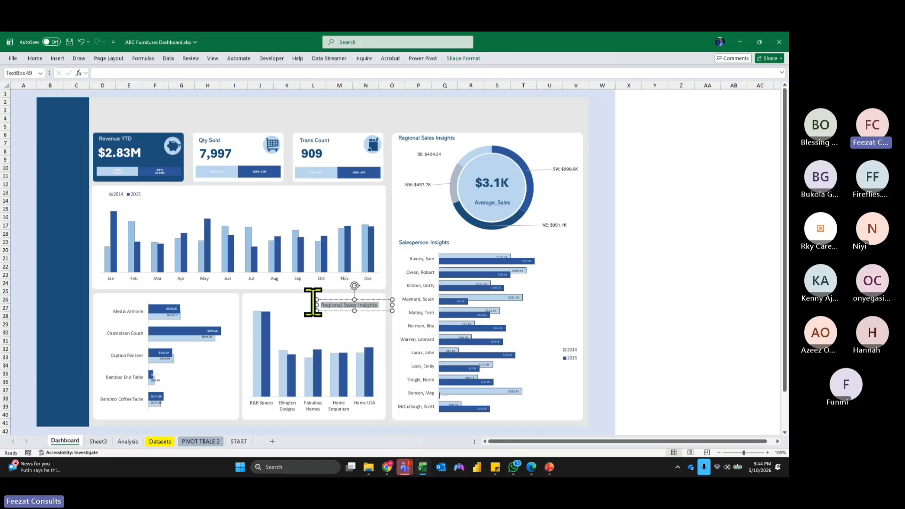
{"action": "left_click", "coordinate": [357, 304]}
{"action": "left_click_drag", "start_coordinate": [358, 304], "coordinate": [311, 303]}
{"action": "type", "text": "Customer"}
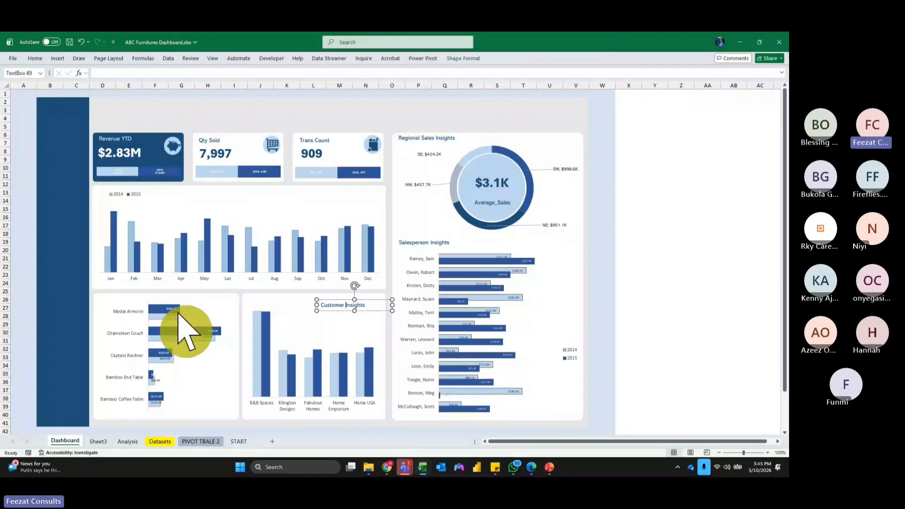
Copy the "Customer Insights" heading onto the product bar chart and change its text to "Products Insights".
{"action": "left_click_drag", "start_coordinate": [336, 312], "coordinate": [187, 304]}
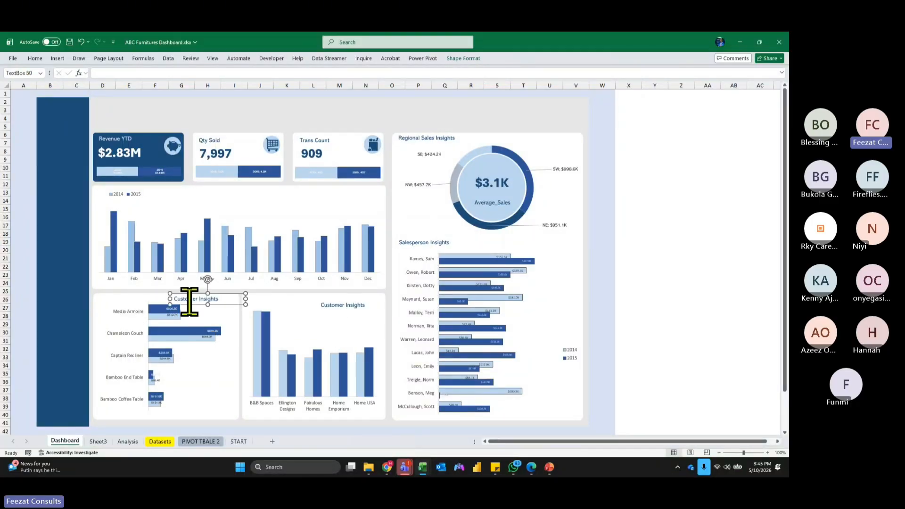
{"action": "double_click", "coordinate": [188, 298]}
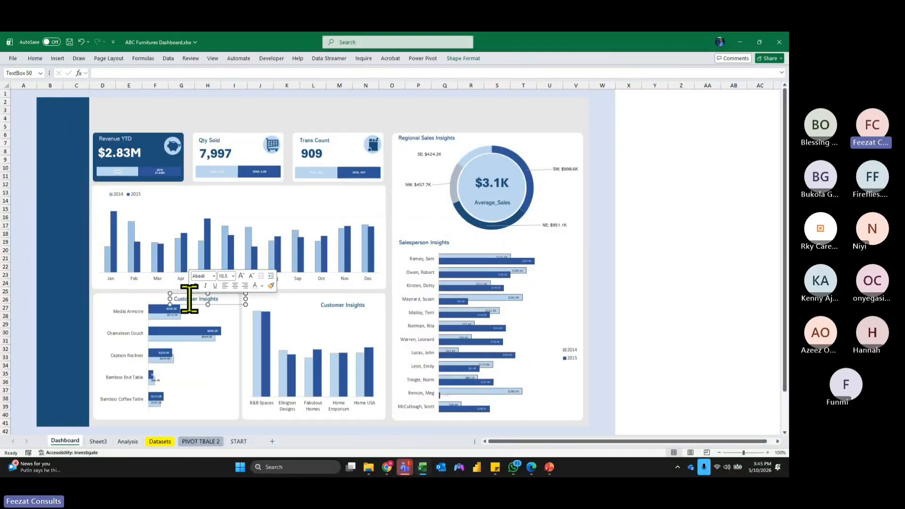
{"action": "left_click", "coordinate": [258, 314]}
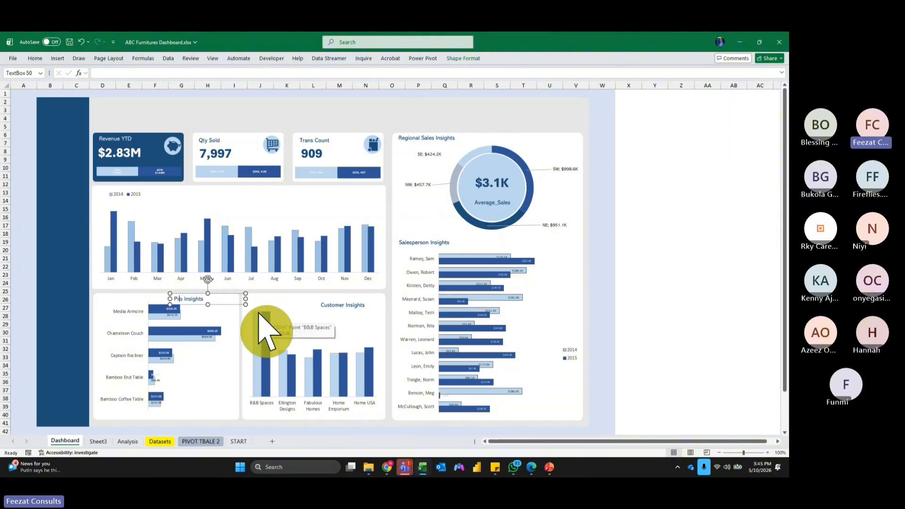
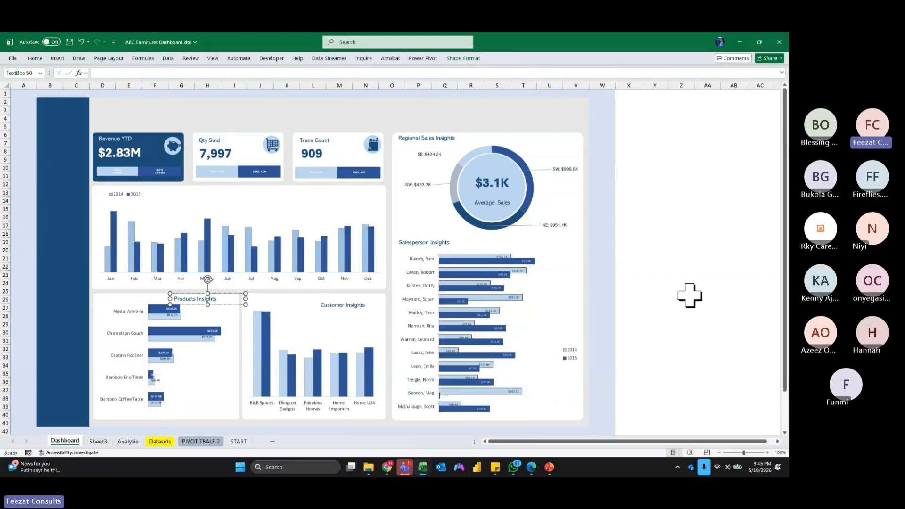
{"action": "left_click", "coordinate": [655, 266]}
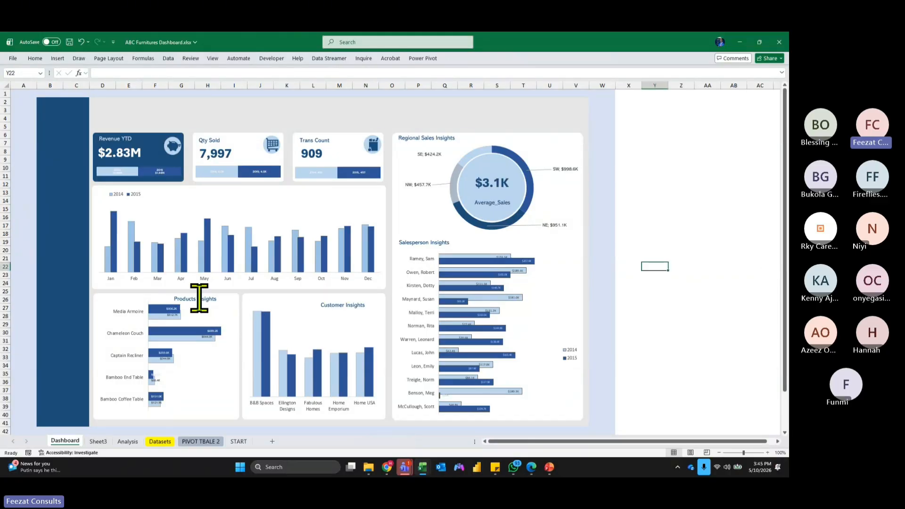
Align the "Products Insights" and "Customer Insights" headings with the upper-right corners of their chart cards.
{"action": "left_click", "coordinate": [199, 298]}
{"action": "mouse_move", "coordinate": [234, 303]}
{"action": "left_mouse_down"}
{"action": "mouse_move", "coordinate": [144, 307]}
{"action": "mouse_move", "coordinate": [243, 303]}
{"action": "left_mouse_up"}
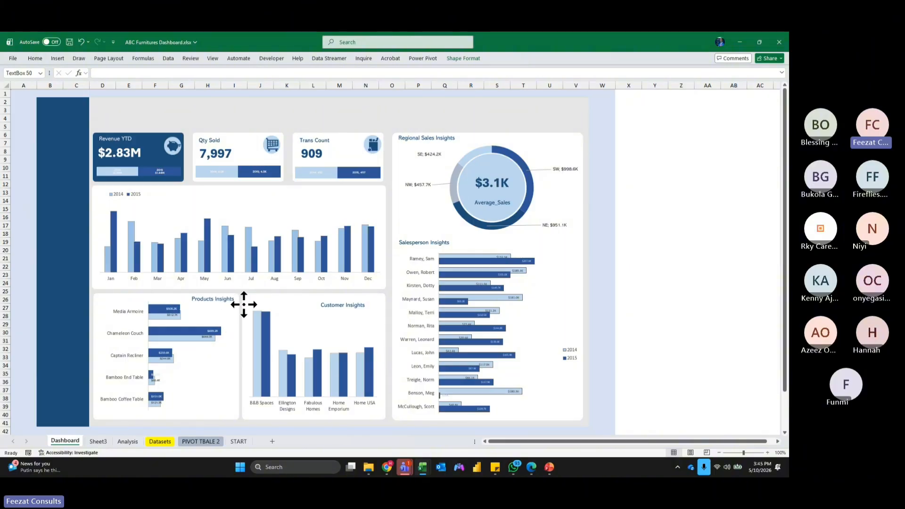
{"action": "left_click", "coordinate": [347, 305]}
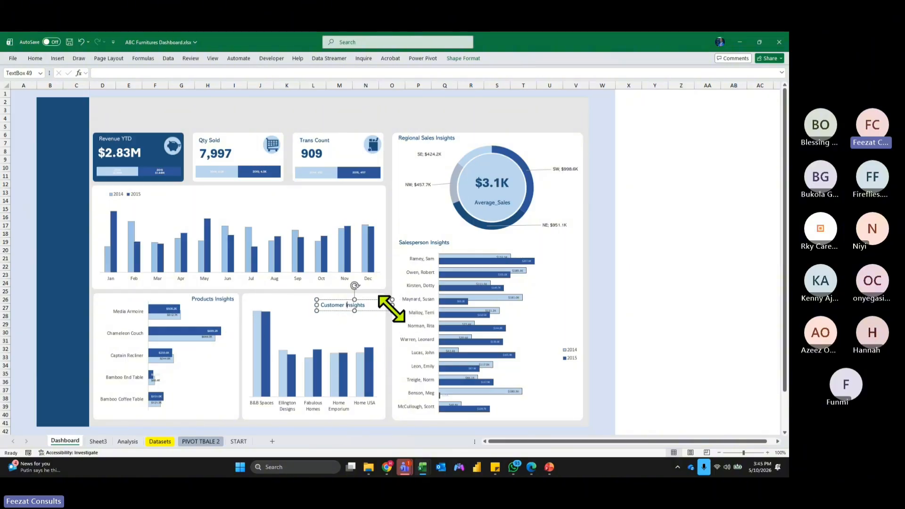
{"action": "left_click_drag", "start_coordinate": [392, 305], "coordinate": [375, 308]}
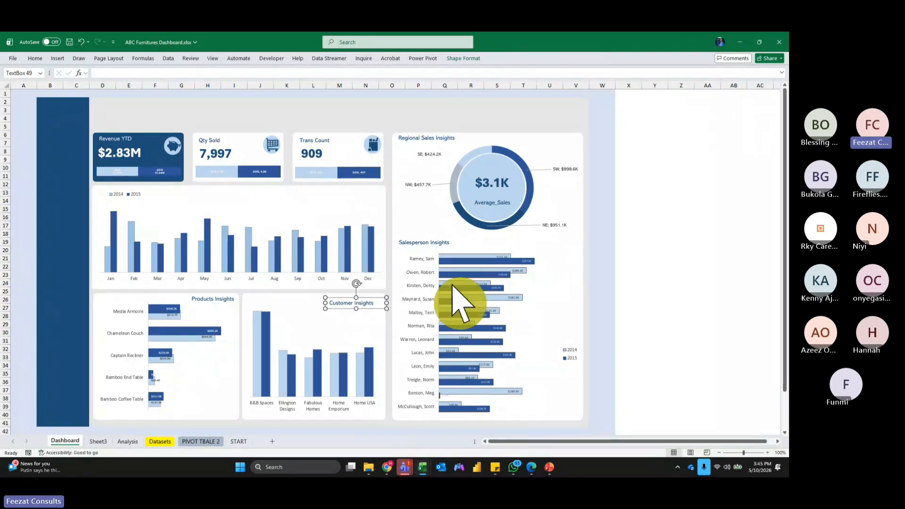
{"action": "left_click", "coordinate": [733, 282]}
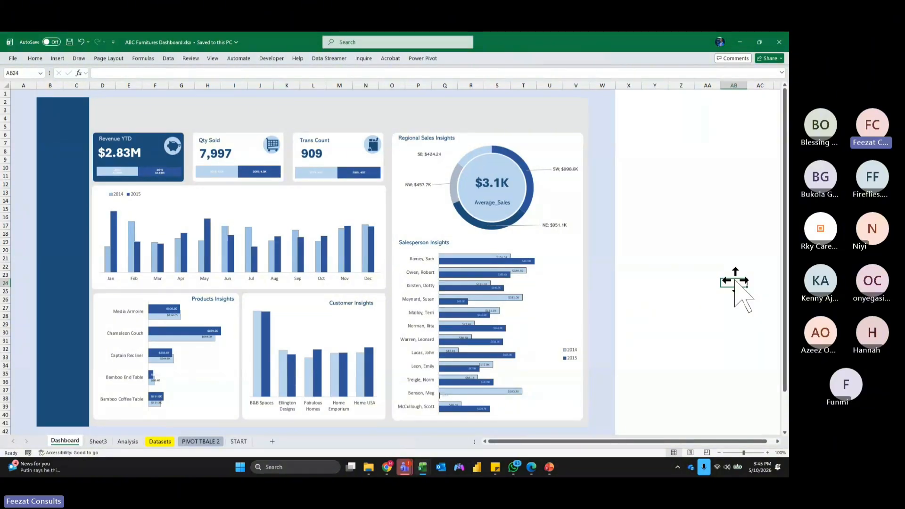
Paste the copied analyst profile card with photo, name and job title, and place it in the dashboard header's upper-right corner.
{"action": "key", "text": "alt+Tab"}
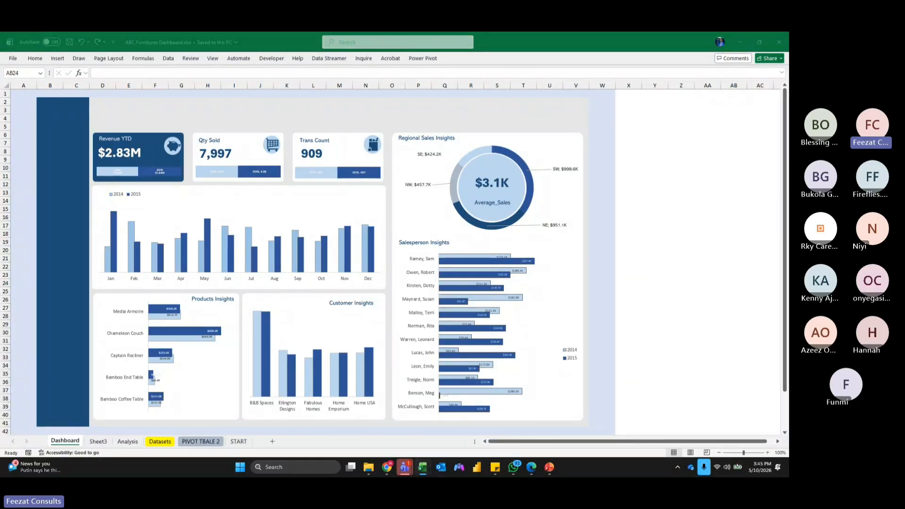
{"action": "left_click", "coordinate": [57, 398]}
{"action": "key", "text": "ctrl+v"}
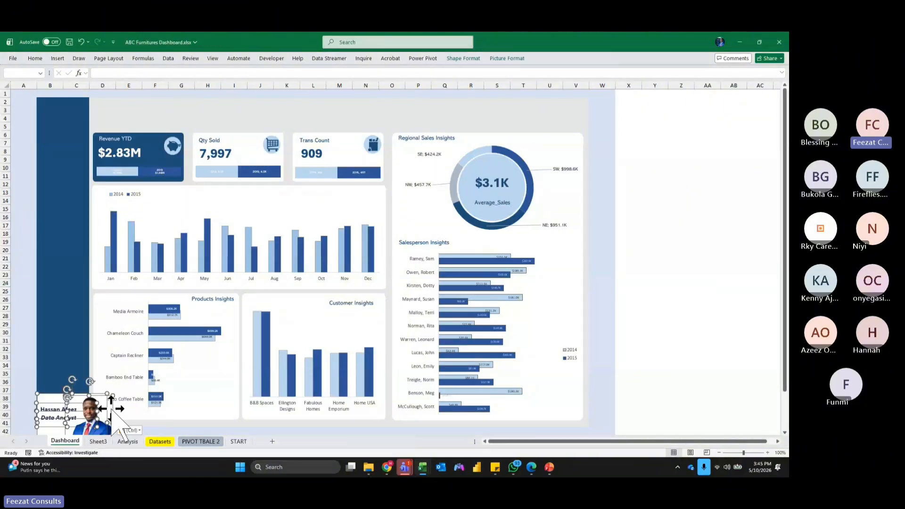
{"action": "scroll", "coordinate": [678, 290], "scroll_direction": "down", "scroll_amount": 2}
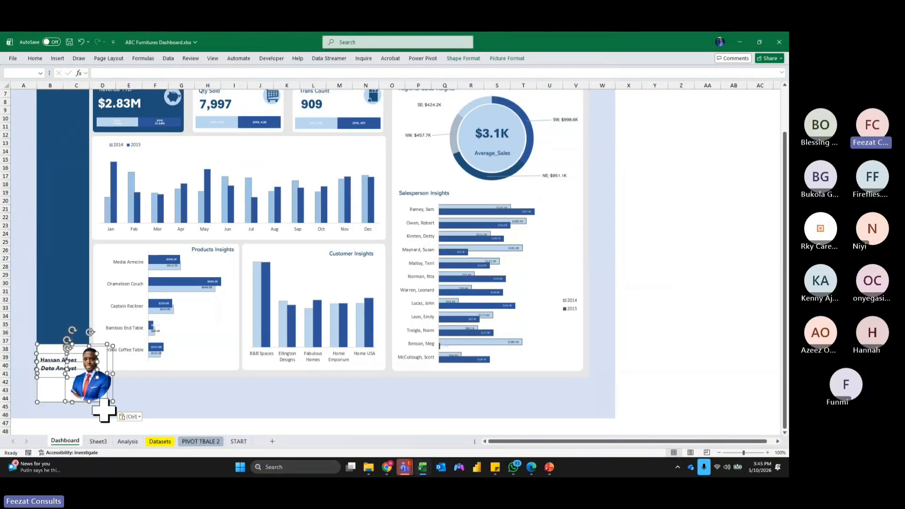
{"action": "scroll", "coordinate": [630, 311], "scroll_direction": "up", "scroll_amount": 1}
{"action": "scroll", "coordinate": [631, 309], "scroll_direction": "up", "scroll_amount": 1}
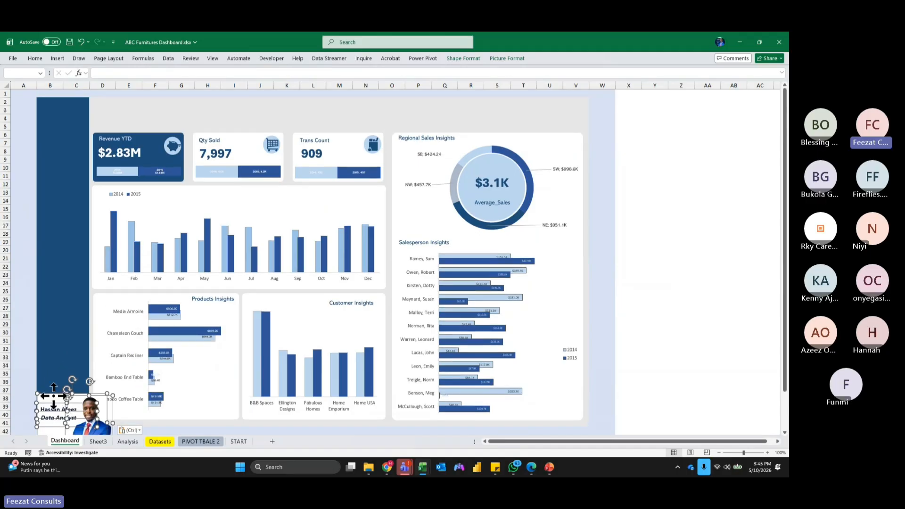
{"action": "left_click_drag", "start_coordinate": [53, 396], "coordinate": [524, 96]}
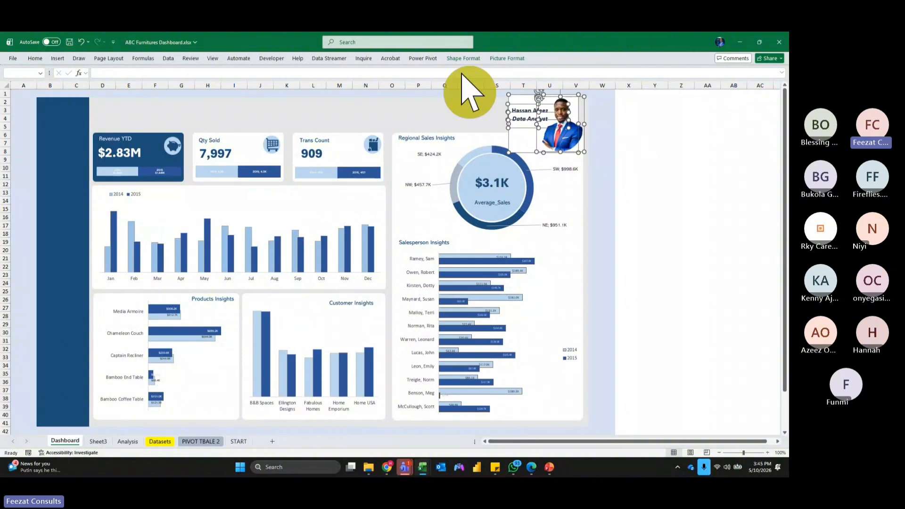
Group the pasted profile card's photo, text boxes and background shape.
{"action": "left_click", "coordinate": [463, 58]}
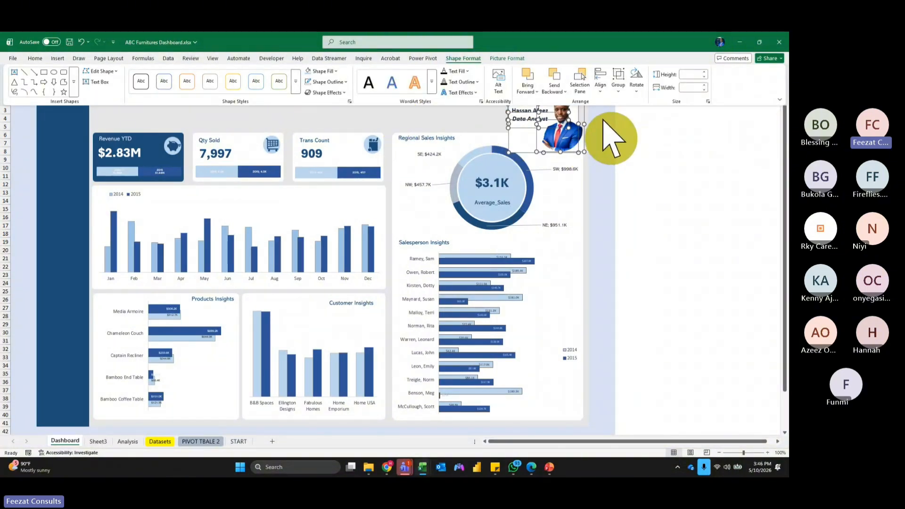
{"action": "left_click", "coordinate": [619, 87]}
{"action": "left_click", "coordinate": [630, 107]}
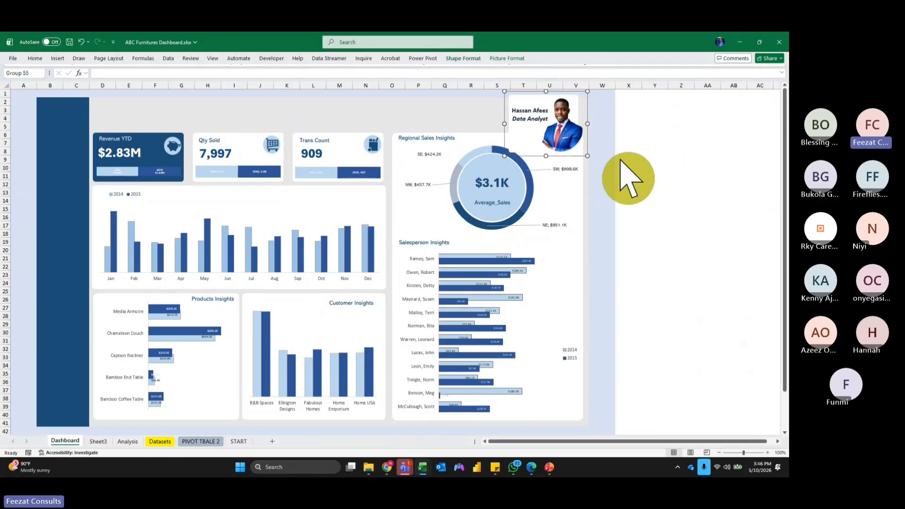
Resize the grouped profile card to make it smaller in the dashboard header.
{"action": "left_click_drag", "start_coordinate": [504, 156], "coordinate": [520, 131]}
{"action": "left_click", "coordinate": [733, 151]}
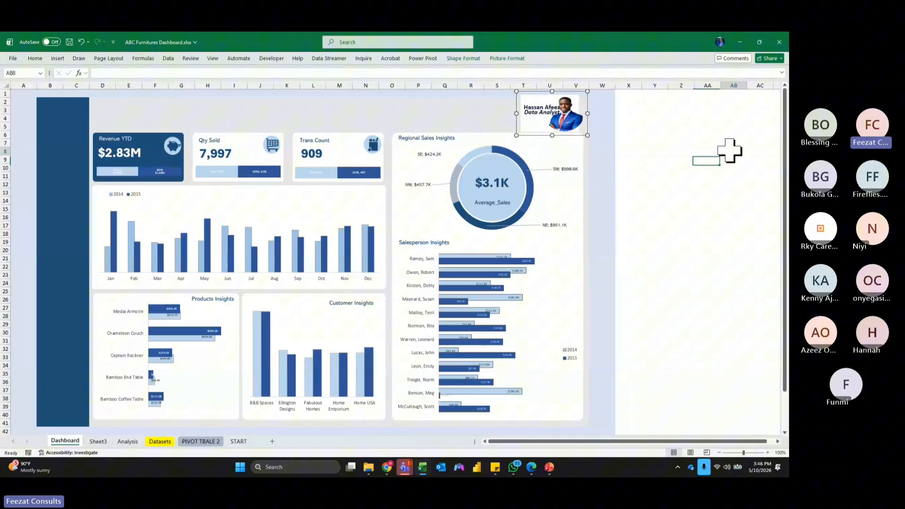
{"action": "left_click", "coordinate": [563, 110]}
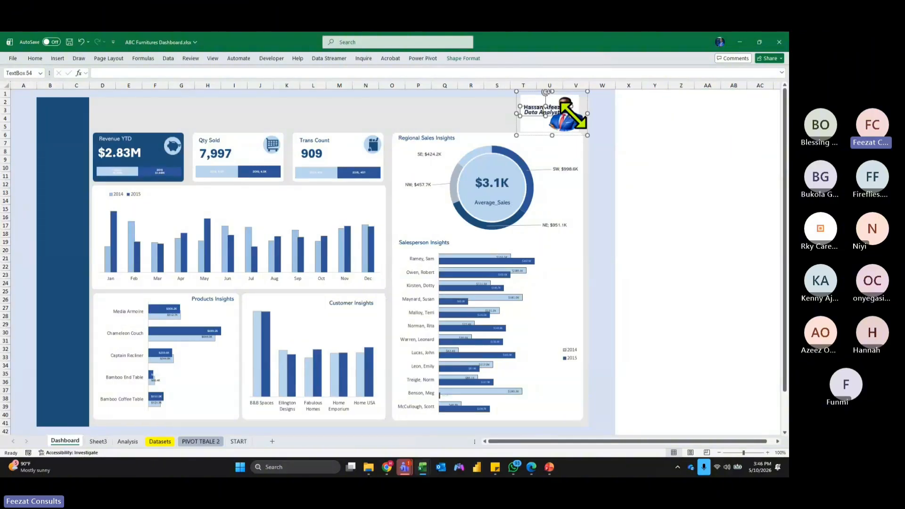
{"action": "mouse_move", "coordinate": [586, 136]}
{"action": "left_mouse_down"}
{"action": "mouse_move", "coordinate": [574, 138]}
{"action": "mouse_move", "coordinate": [584, 138]}
{"action": "left_mouse_up"}
{"action": "left_click", "coordinate": [689, 142]}
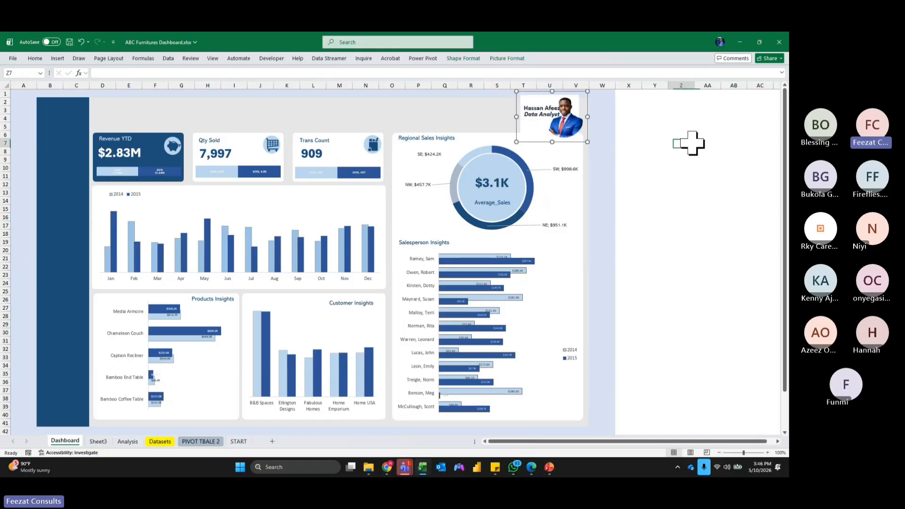
{"action": "left_click", "coordinate": [571, 135]}
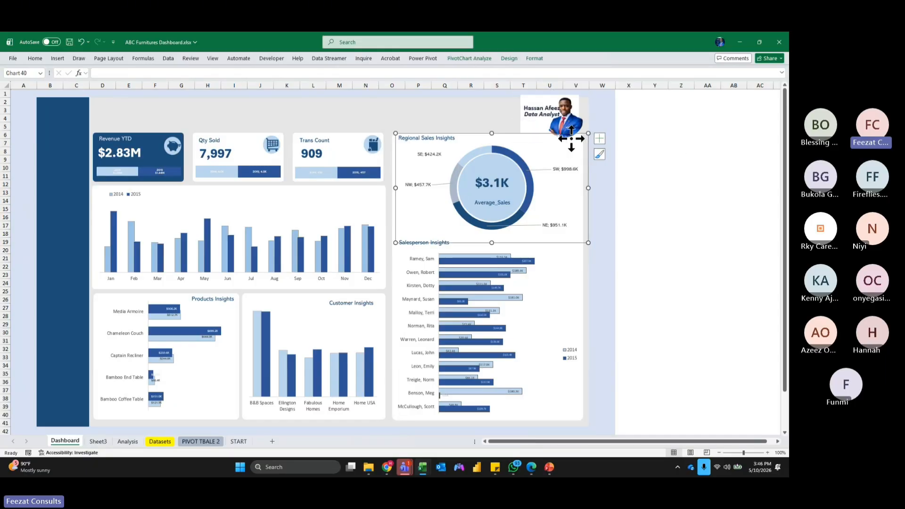
{"action": "left_click", "coordinate": [702, 142]}
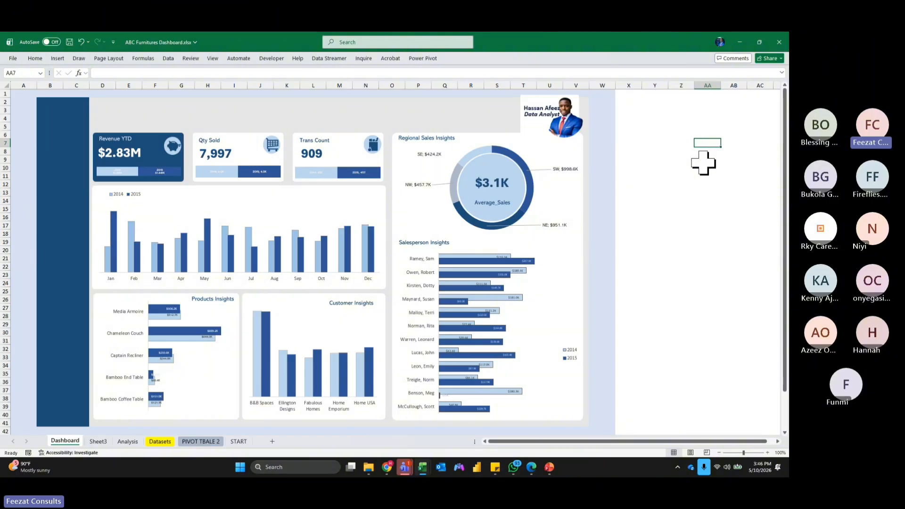
Shrink the profile card to fit above the Regional Sales Insights chart, enlarge its job title text box and adjust the card's width.
{"action": "left_click", "coordinate": [584, 140]}
{"action": "left_click_drag", "start_coordinate": [517, 141], "coordinate": [537, 119]}
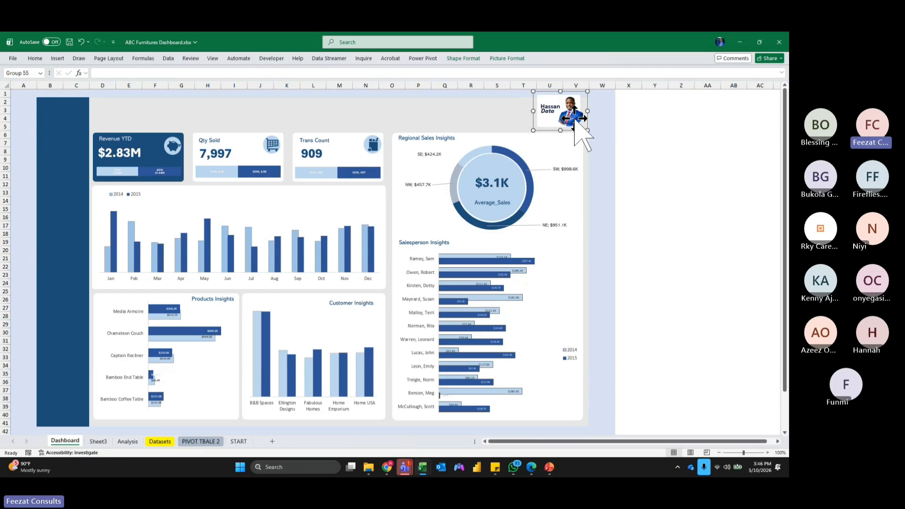
{"action": "left_click", "coordinate": [741, 142]}
{"action": "left_click", "coordinate": [552, 109]}
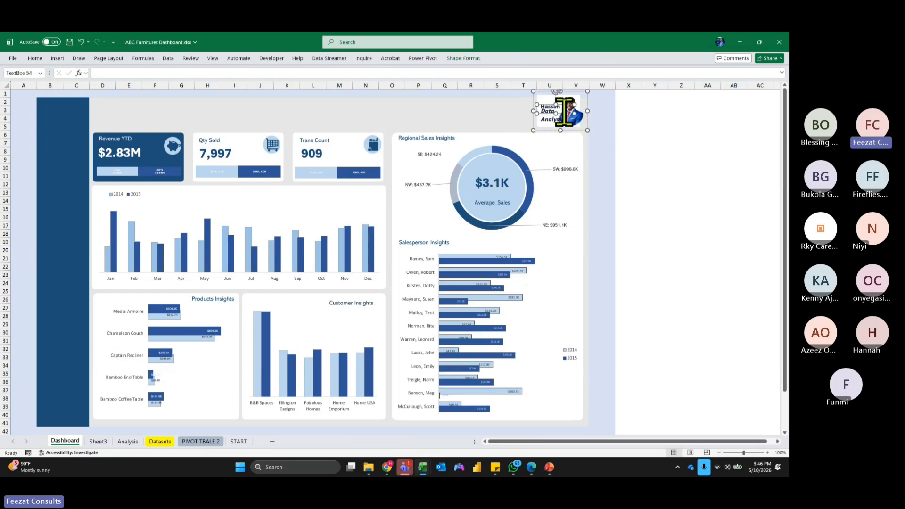
{"action": "left_click_drag", "start_coordinate": [556, 113], "coordinate": [556, 123]}
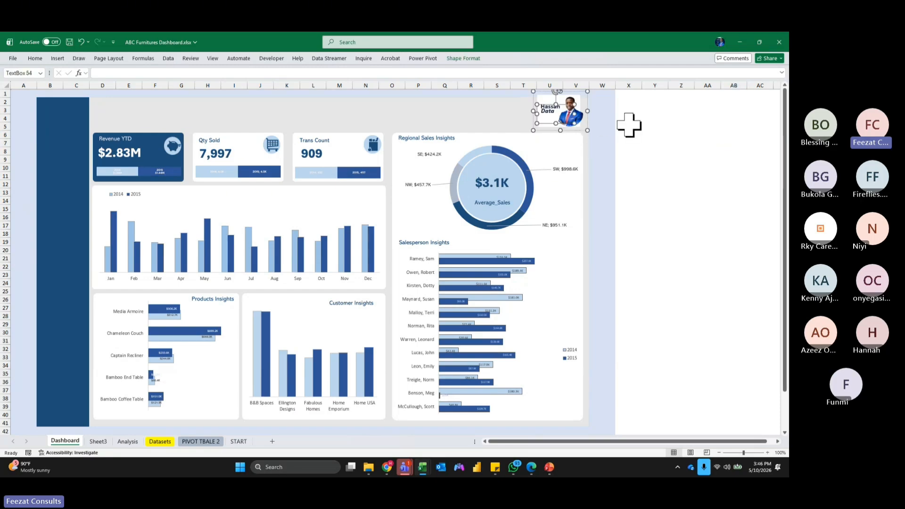
{"action": "left_click", "coordinate": [530, 111]}
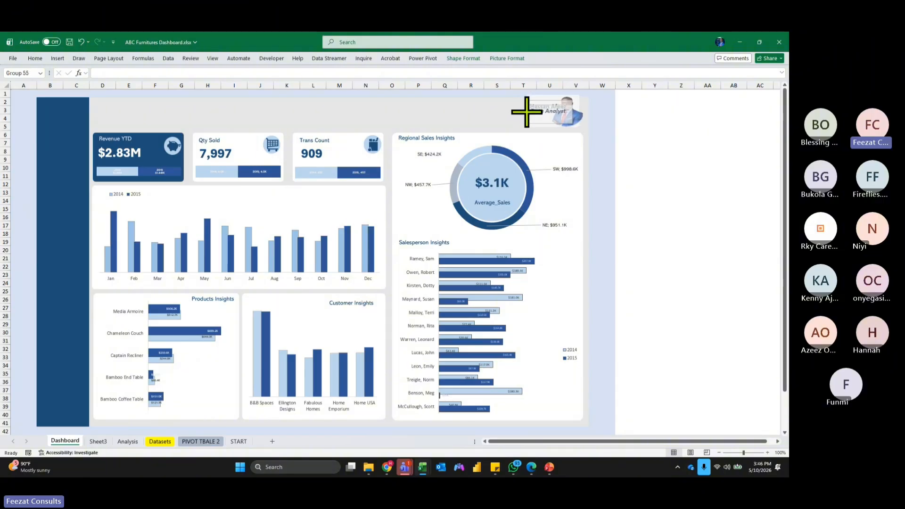
{"action": "left_click_drag", "start_coordinate": [527, 112], "coordinate": [528, 113]}
{"action": "left_click", "coordinate": [654, 118]}
Remove the "Data Analyst" text from its separate text box on the profile card.
{"action": "left_click", "coordinate": [560, 116]}
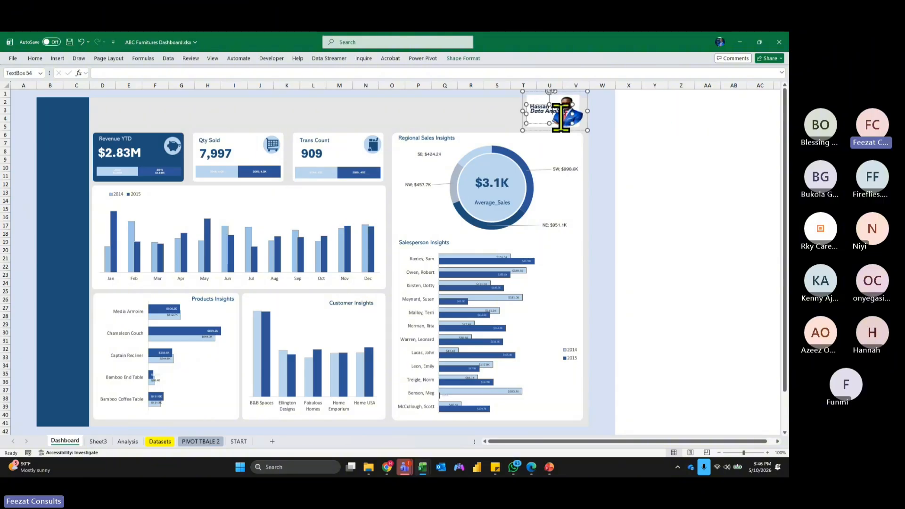
{"action": "left_click_drag", "start_coordinate": [572, 113], "coordinate": [554, 112]}
{"action": "triple_click", "coordinate": [547, 109]}
{"action": "type", "text": "H"}
{"action": "left_click", "coordinate": [651, 155]}
{"action": "double_click", "coordinate": [551, 107]}
Ungroup the profile card into separate shapes.
{"action": "left_click", "coordinate": [459, 59]}
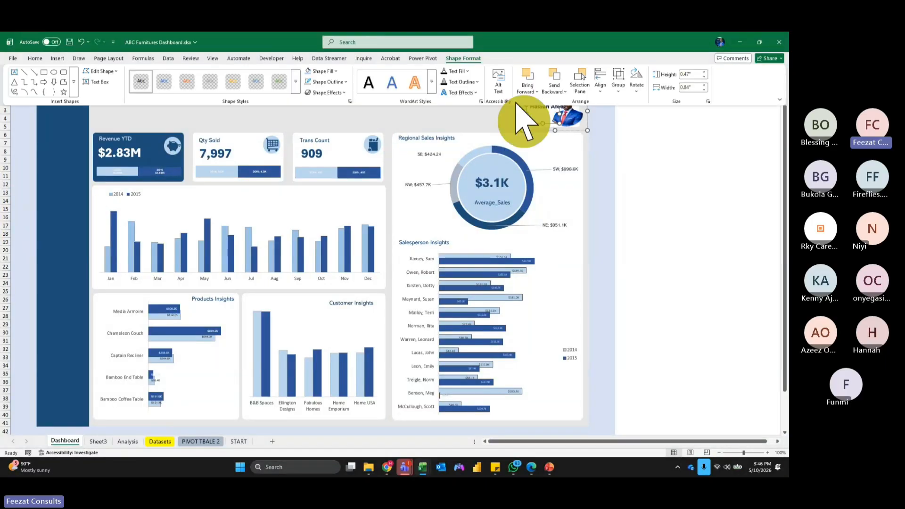
{"action": "left_click", "coordinate": [617, 85]}
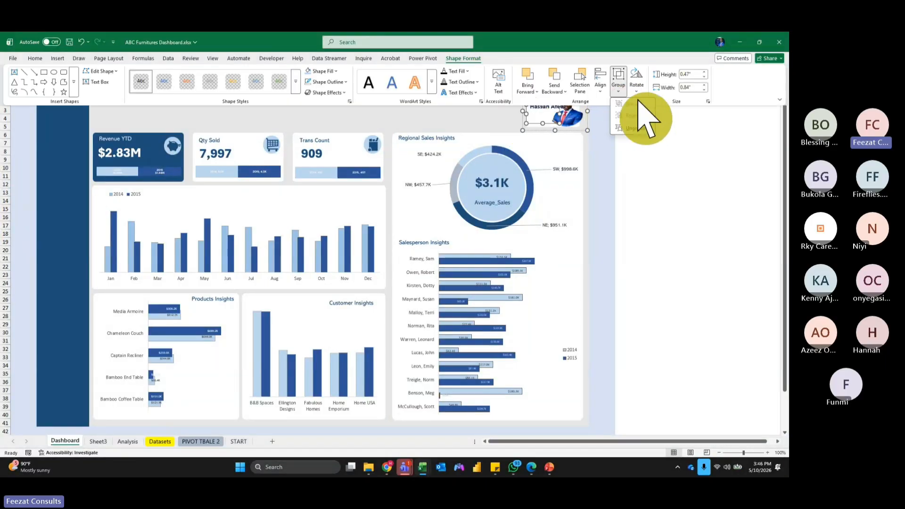
{"action": "left_click", "coordinate": [688, 152]}
Shorten the name in the profile card's name text box and add "Data Analyst" beneath it.
{"action": "left_click", "coordinate": [551, 104]}
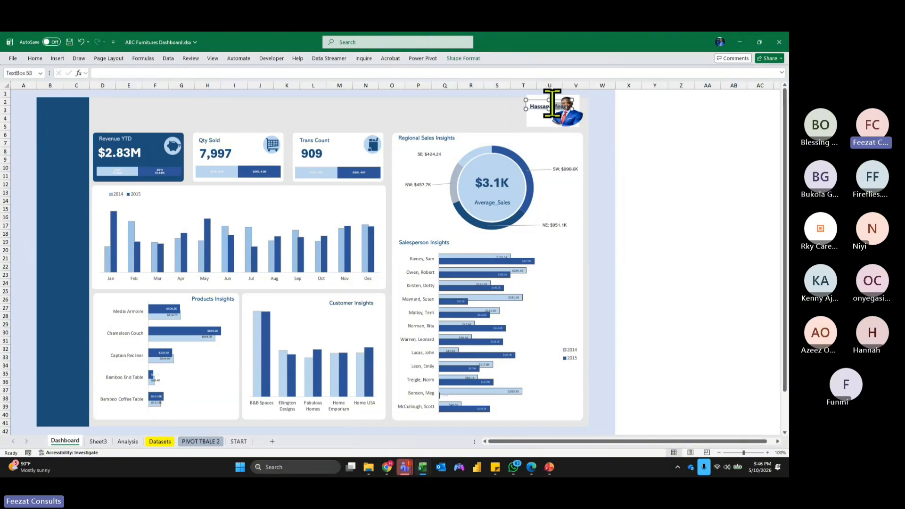
{"action": "double_click", "coordinate": [552, 105]}
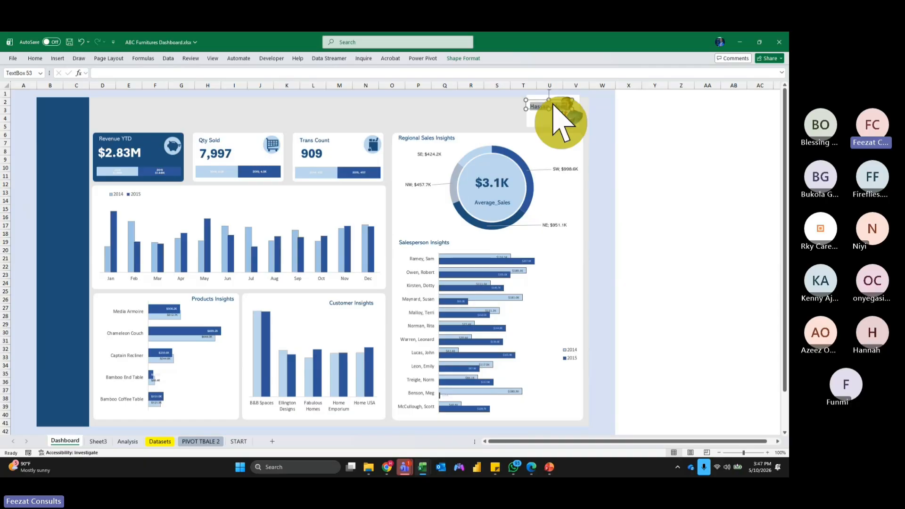
{"action": "key", "text": "BackSpace"}
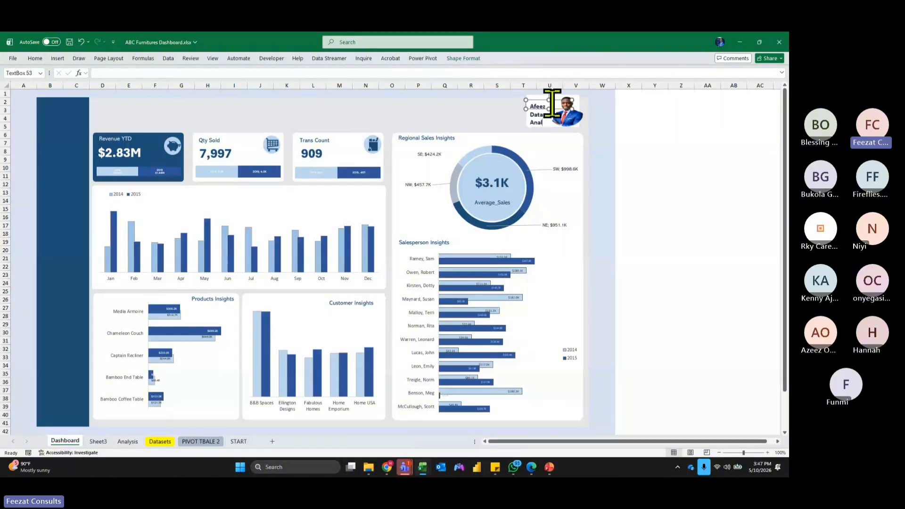
{"action": "left_click", "coordinate": [707, 151]}
{"action": "left_click", "coordinate": [759, 176]}
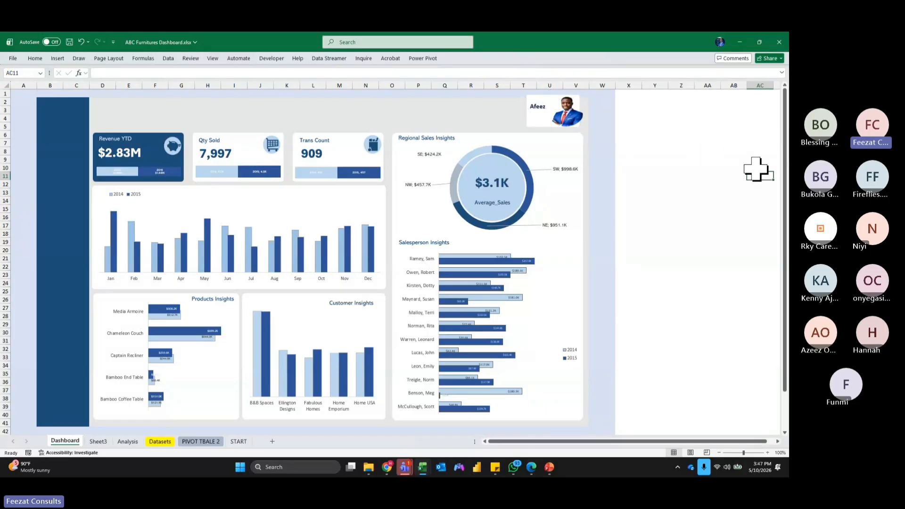
Increase the height of the text box holding the name and job title on the profile card.
{"action": "left_click", "coordinate": [559, 118]}
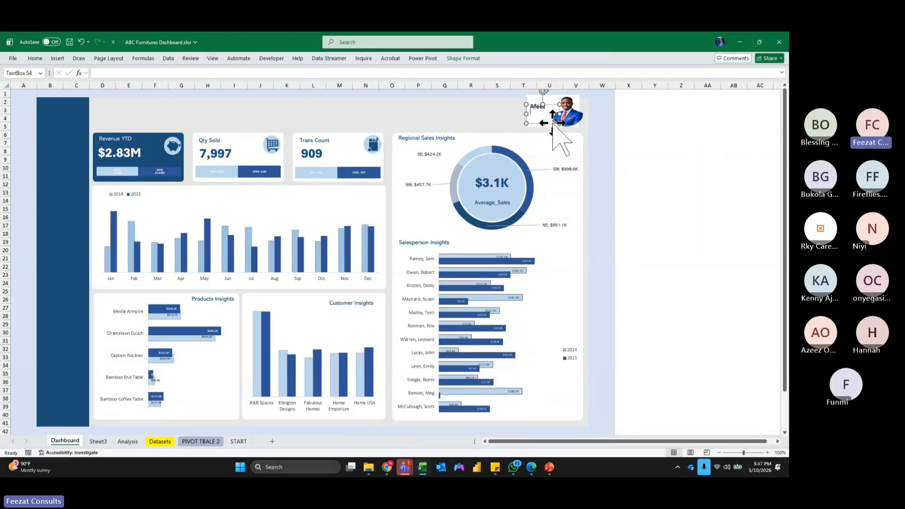
{"action": "left_click", "coordinate": [548, 105]}
{"action": "left_click_drag", "start_coordinate": [549, 108], "coordinate": [549, 126]}
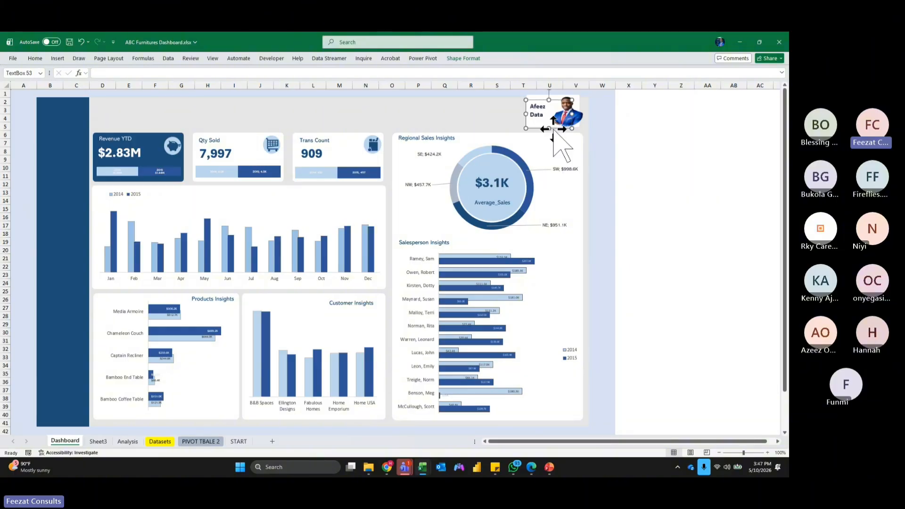
{"action": "left_click", "coordinate": [703, 135]}
Enlarge the profile card's white background rectangle and the photo slightly to fit the header height.
{"action": "left_click", "coordinate": [576, 123]}
{"action": "left_click", "coordinate": [537, 124]}
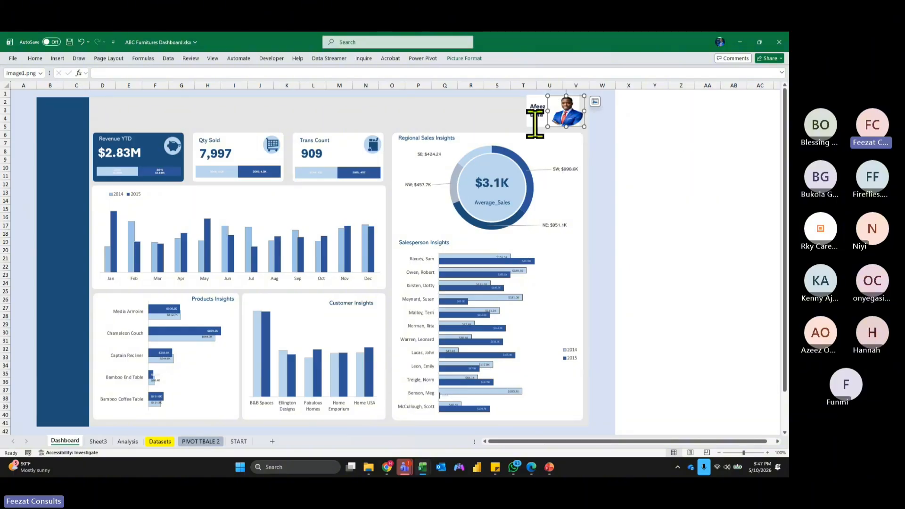
{"action": "left_click", "coordinate": [534, 95]}
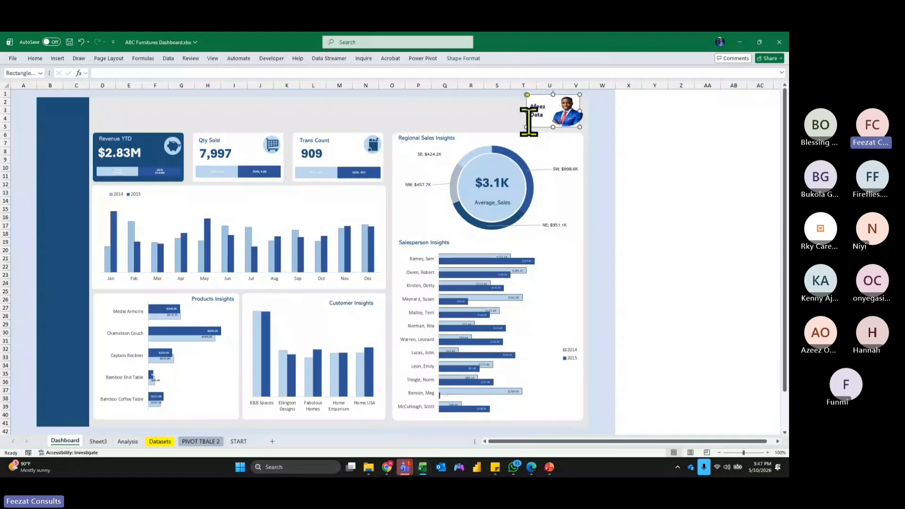
{"action": "left_click_drag", "start_coordinate": [526, 126], "coordinate": [523, 131]}
{"action": "left_click", "coordinate": [569, 117]}
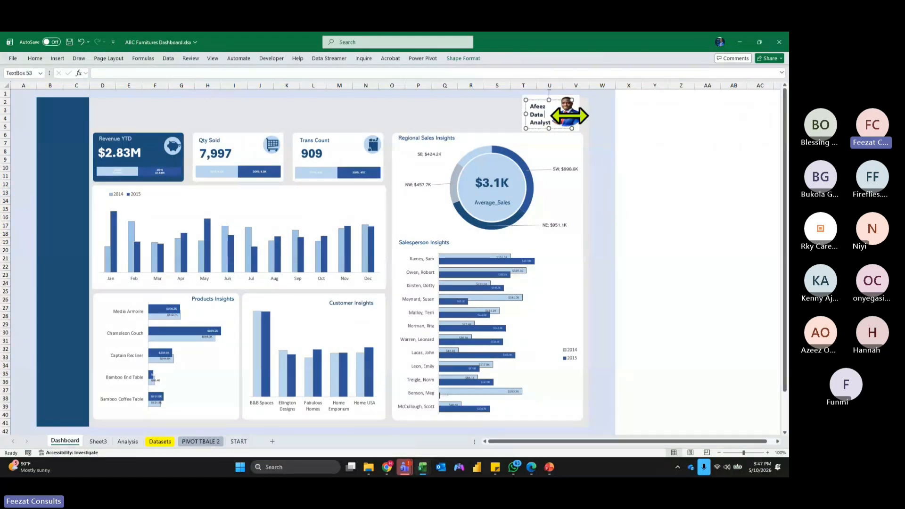
{"action": "left_click", "coordinate": [577, 107]}
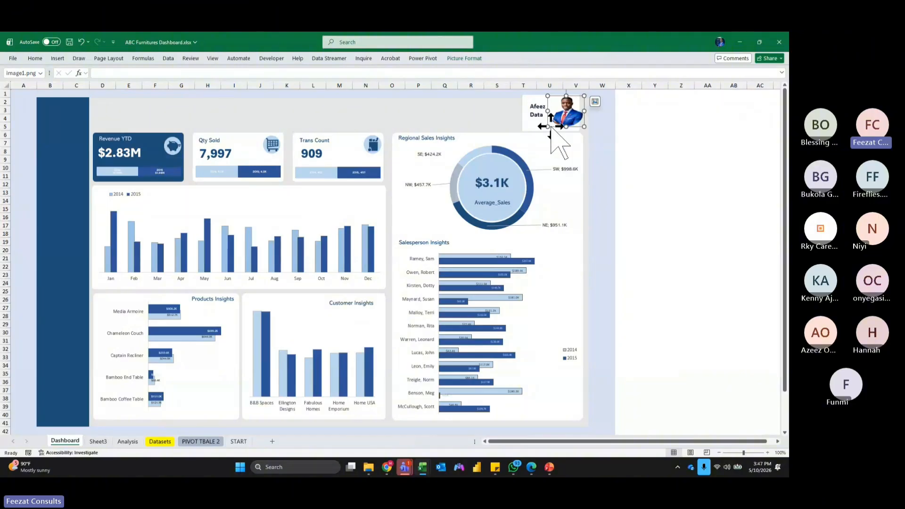
{"action": "left_click_drag", "start_coordinate": [548, 126], "coordinate": [548, 132]}
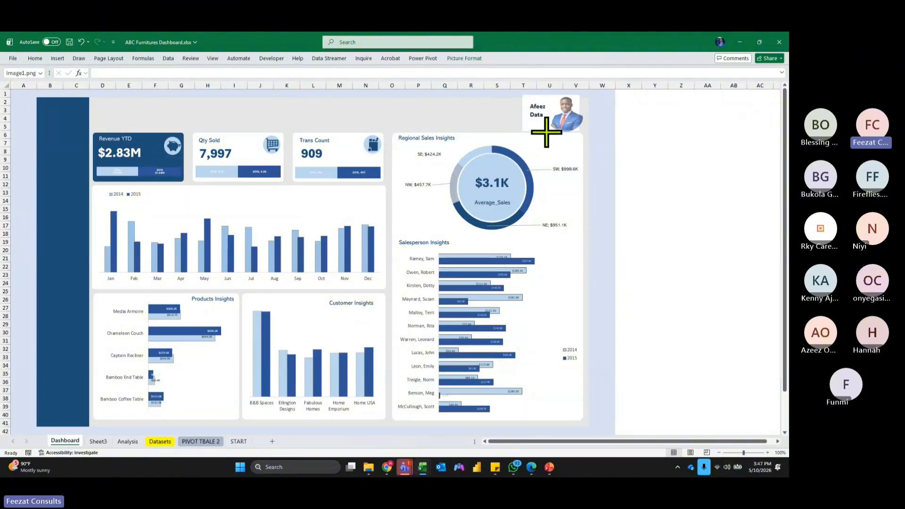
Clear the leftover empty text box away from the profile card.
{"action": "left_click", "coordinate": [681, 134]}
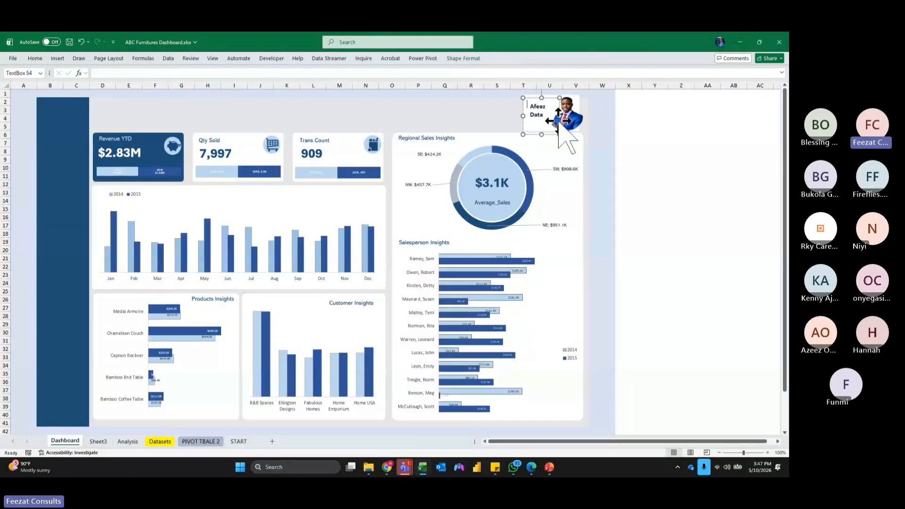
{"action": "left_click_drag", "start_coordinate": [559, 116], "coordinate": [683, 156]}
{"action": "left_click", "coordinate": [699, 126]}
{"action": "left_click", "coordinate": [564, 118]}
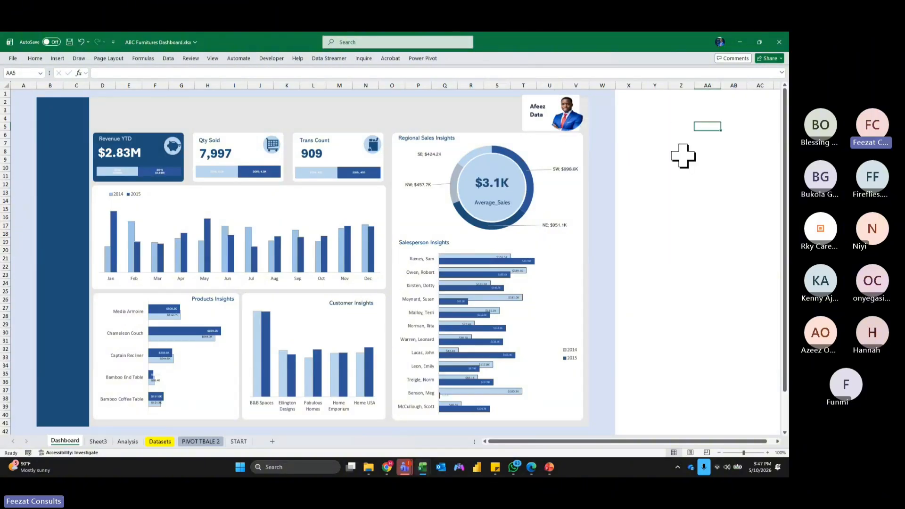
Set the profile name and job title text to font size 6 and widen their text box beyond the photo.
{"action": "double_click", "coordinate": [537, 115]}
{"action": "left_click_drag", "start_coordinate": [548, 128], "coordinate": [548, 134]}
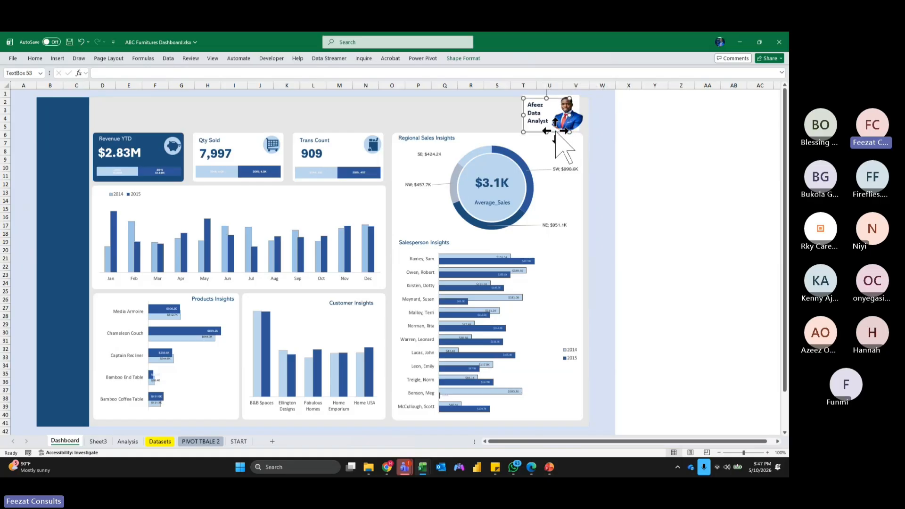
{"action": "left_click", "coordinate": [549, 113]}
{"action": "left_click", "coordinate": [35, 58]}
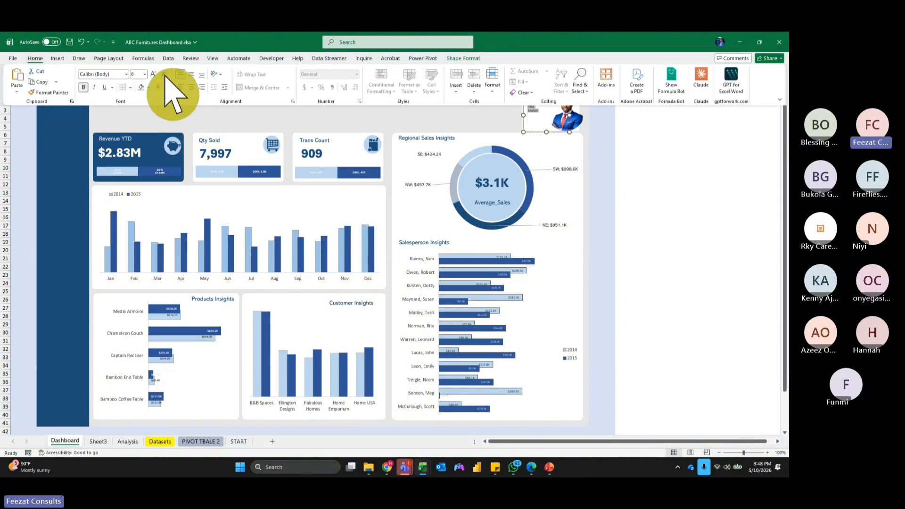
{"action": "left_click", "coordinate": [667, 136]}
{"action": "left_click_drag", "start_coordinate": [569, 115], "coordinate": [654, 115]}
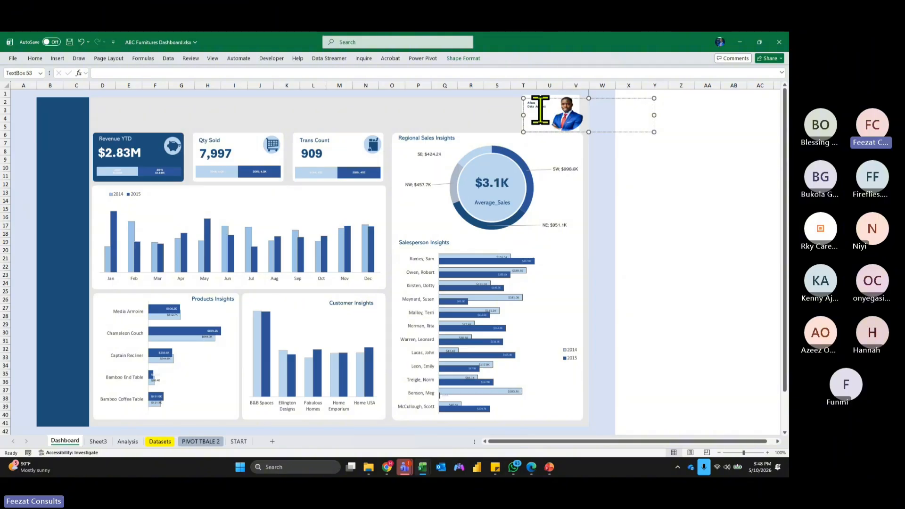
Move the name and job title text box down the profile card and set its text to Abadi, size 8.
{"action": "left_click_drag", "start_coordinate": [596, 134], "coordinate": [597, 154]}
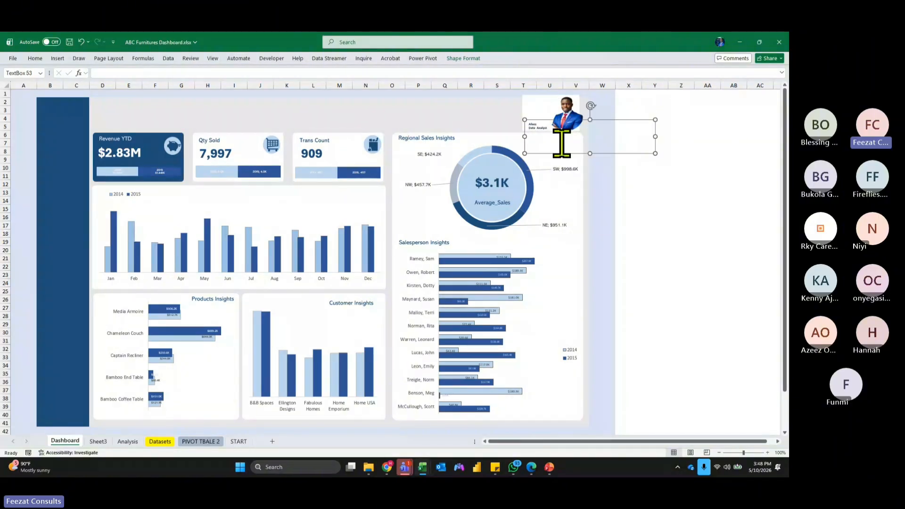
{"action": "double_click", "coordinate": [535, 128]}
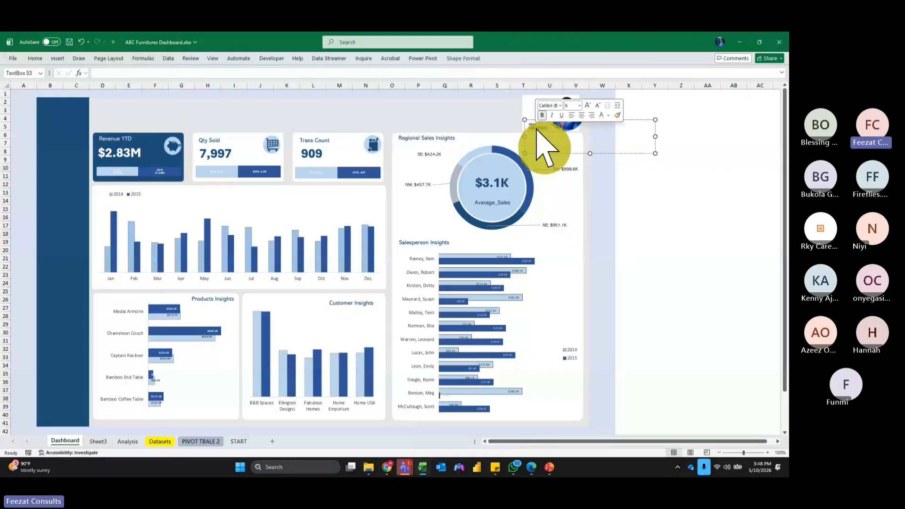
{"action": "left_click", "coordinate": [39, 59]}
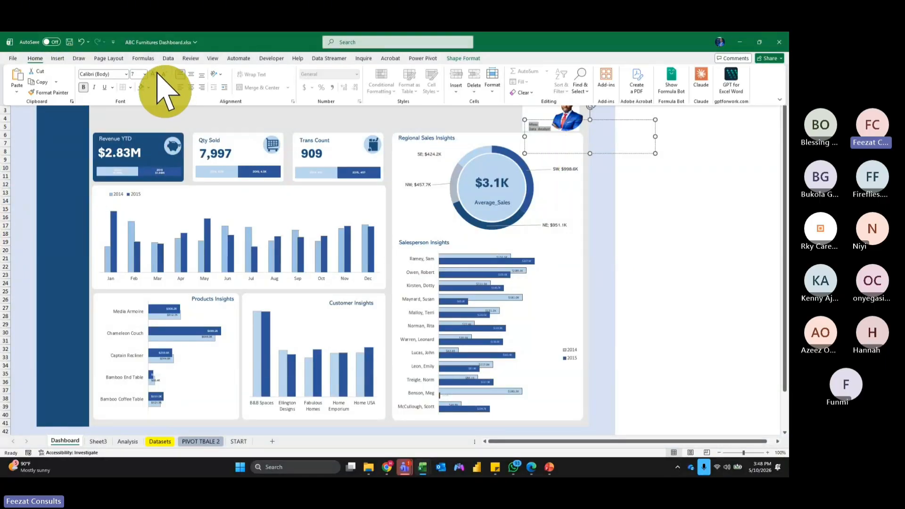
{"action": "left_click", "coordinate": [126, 74]}
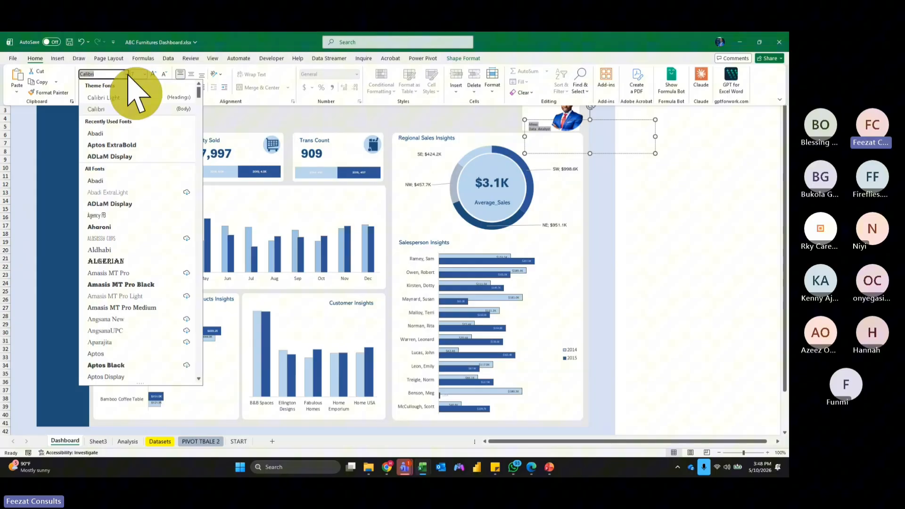
{"action": "left_click", "coordinate": [121, 133]}
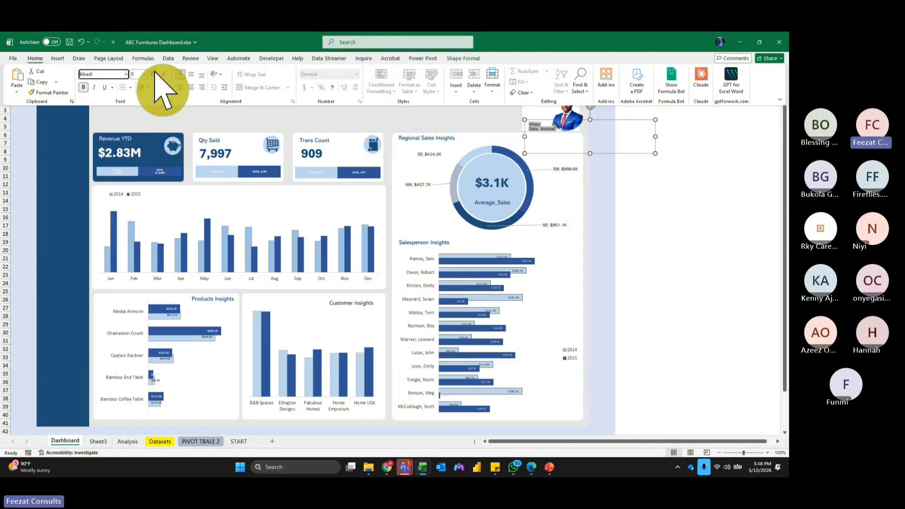
{"action": "left_click", "coordinate": [621, 125]}
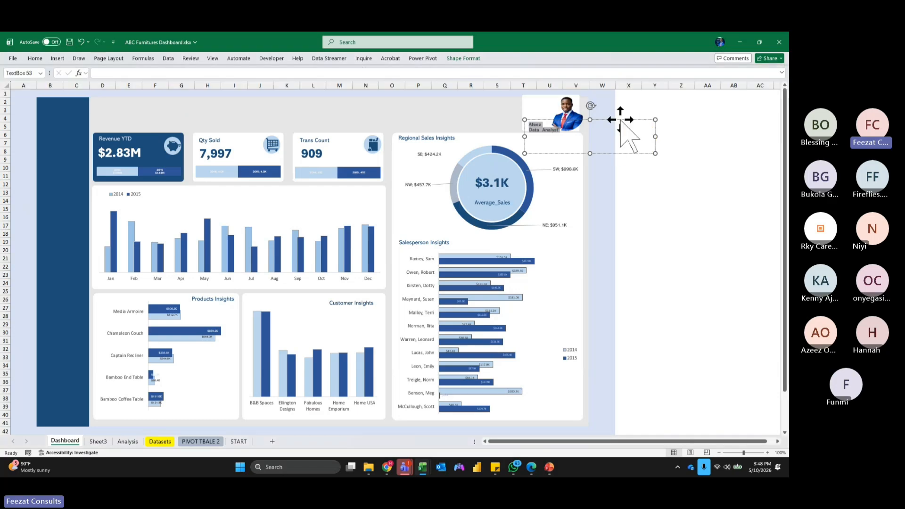
{"action": "left_click", "coordinate": [706, 134]}
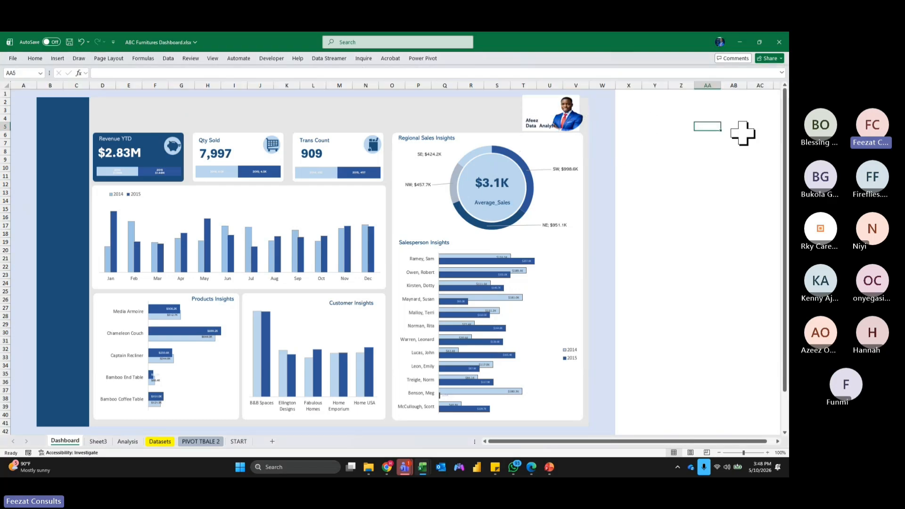
{"action": "left_click", "coordinate": [734, 135]}
Fill the profile card's background rectangle with the theme's light gray to match the dashboard header.
{"action": "left_click", "coordinate": [546, 97]}
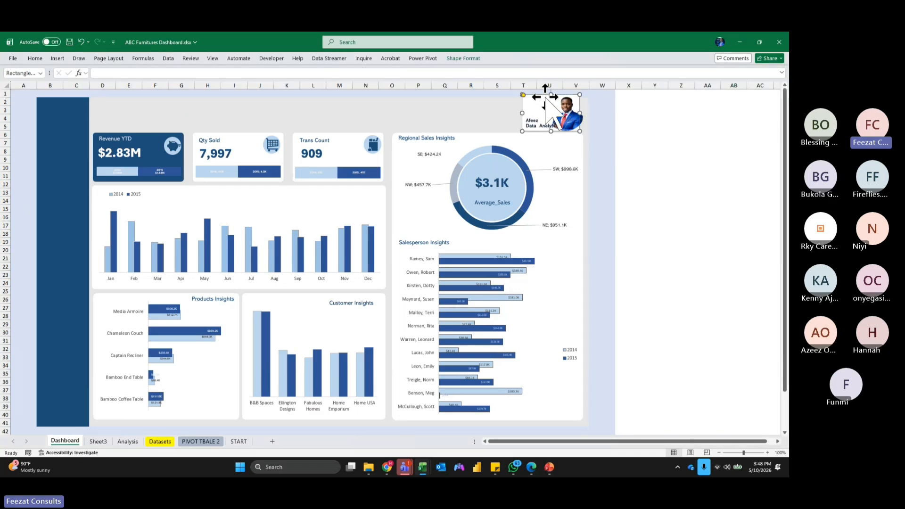
{"action": "left_click", "coordinate": [439, 120]}
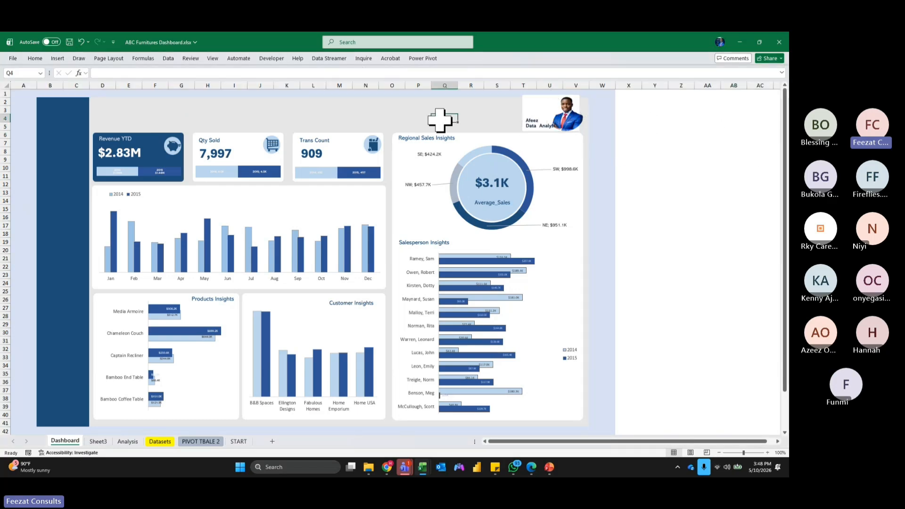
{"action": "left_click", "coordinate": [541, 96]}
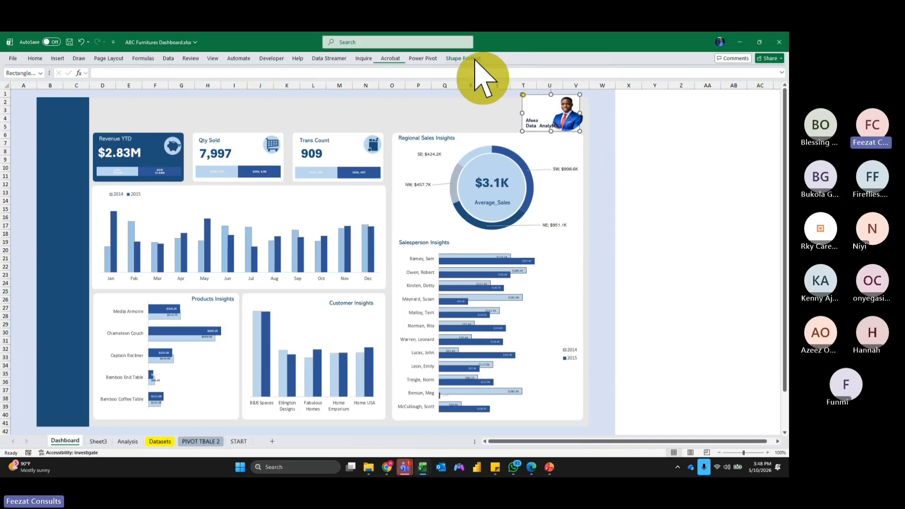
{"action": "left_click", "coordinate": [464, 58]}
{"action": "left_click", "coordinate": [334, 71]}
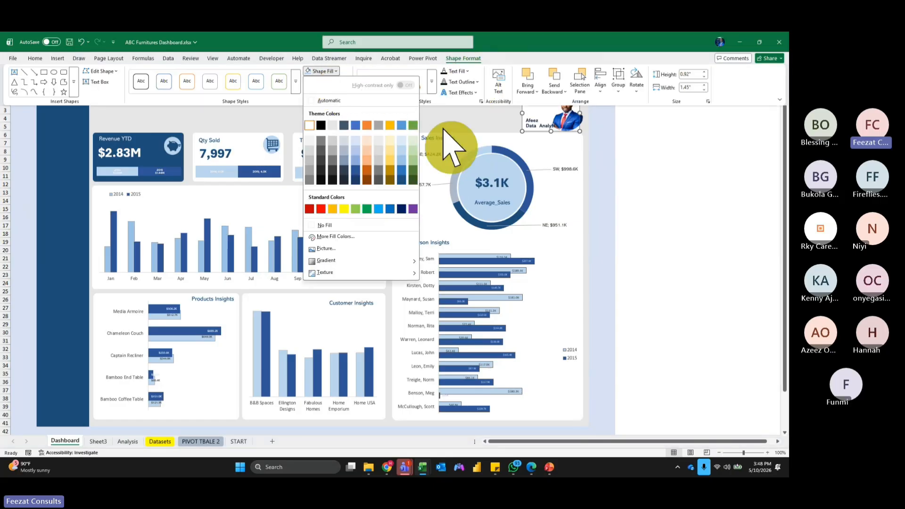
{"action": "left_click", "coordinate": [334, 127]}
{"action": "left_click", "coordinate": [637, 130]}
{"action": "left_click", "coordinate": [683, 137]}
{"action": "left_click", "coordinate": [700, 142]}
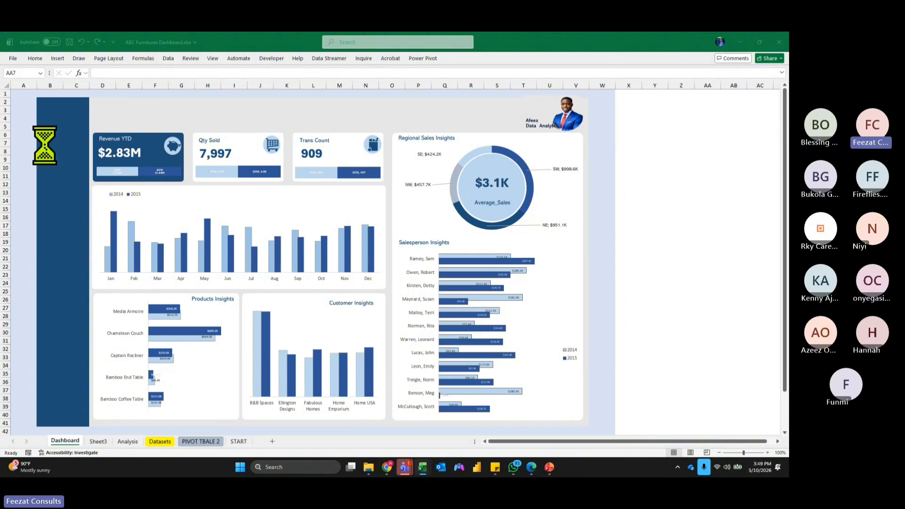
Paste the copied "SALES PERFORMANCE REPORT" text box and place it in the header above the Revenue YTD card.
{"action": "left_click", "coordinate": [186, 115]}
{"action": "key", "text": "ctrl+v"}
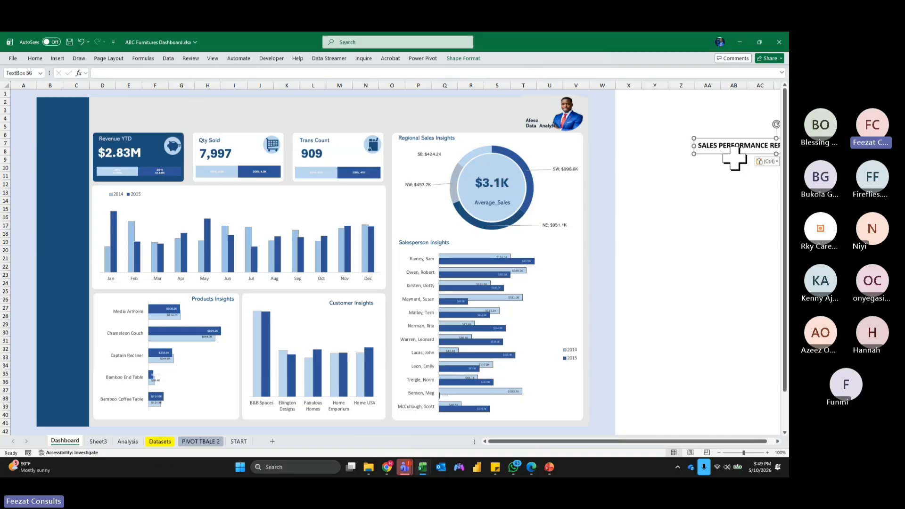
{"action": "left_click_drag", "start_coordinate": [730, 145], "coordinate": [133, 120]}
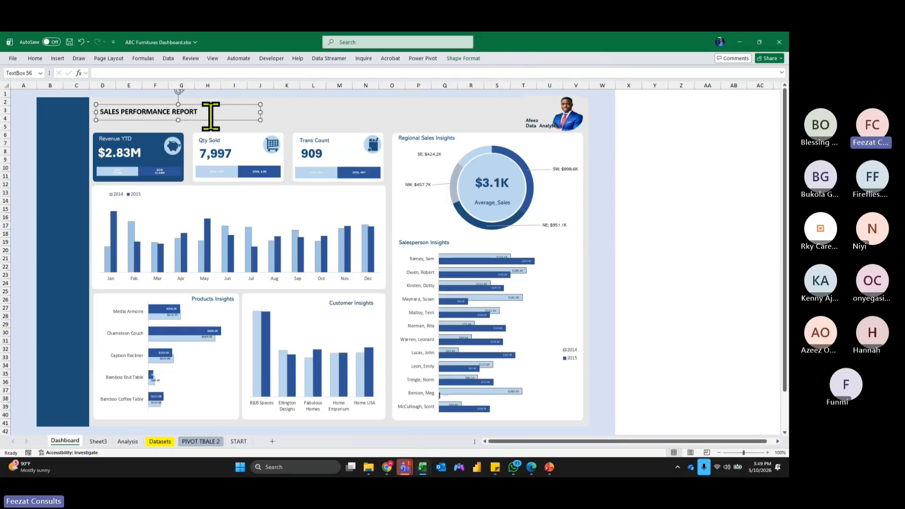
Format the report title in Aptos ExtraBold, size 18, with a dark blue font color.
{"action": "left_click_drag", "start_coordinate": [206, 121], "coordinate": [100, 112]}
{"action": "left_click", "coordinate": [34, 58]}
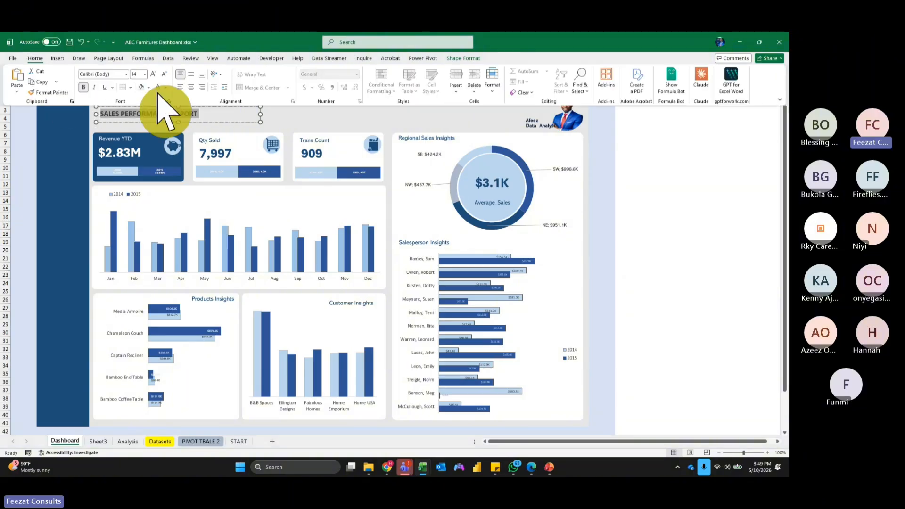
{"action": "left_click", "coordinate": [126, 74]}
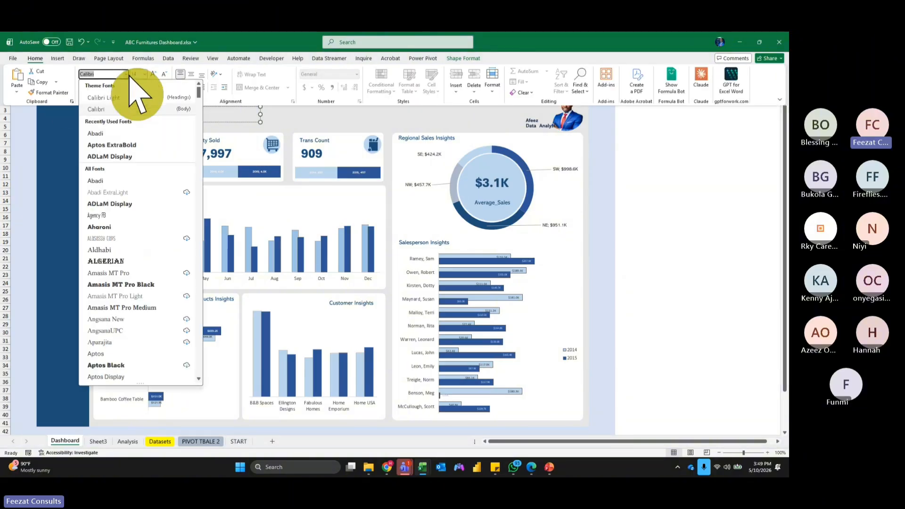
{"action": "left_click", "coordinate": [128, 145]}
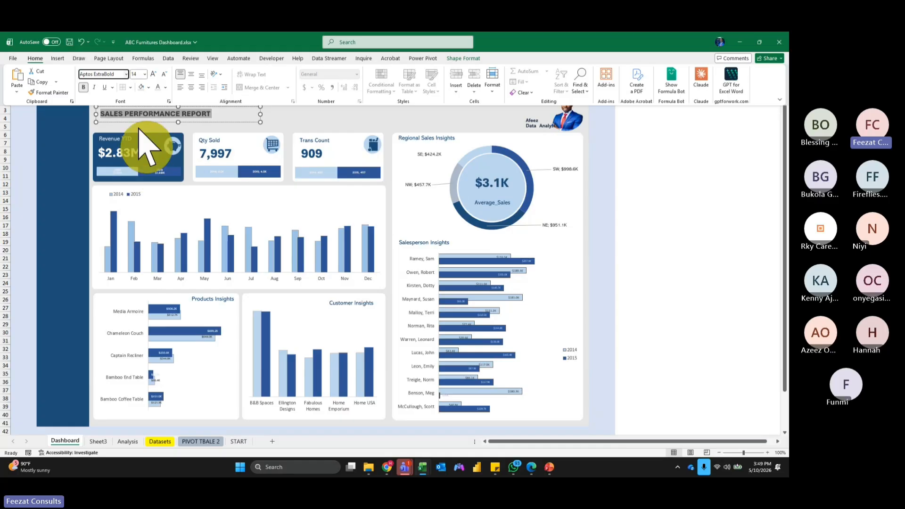
{"action": "left_click", "coordinate": [154, 74]}
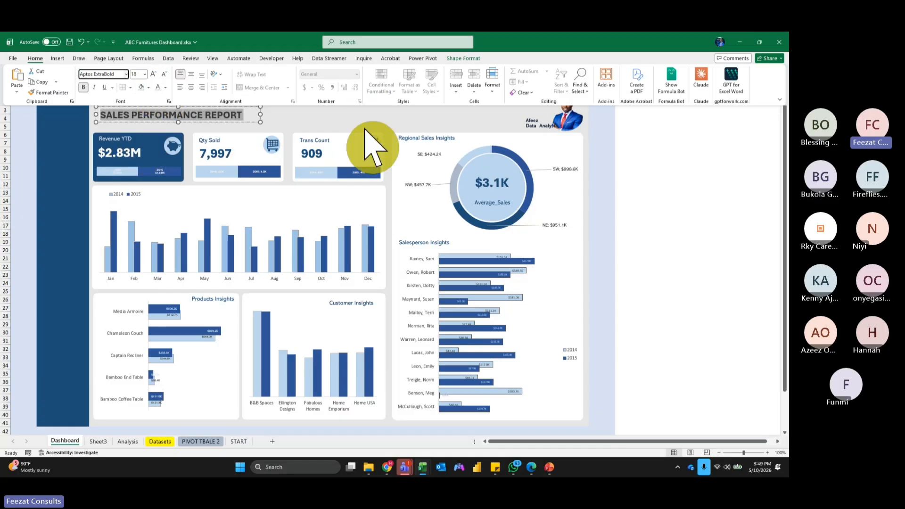
{"action": "left_click", "coordinate": [165, 87]}
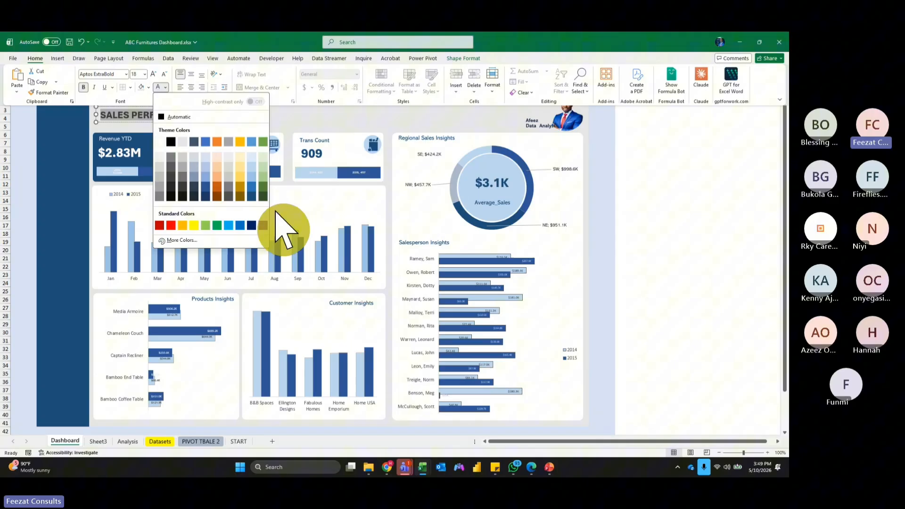
{"action": "left_click", "coordinate": [252, 198]}
{"action": "left_click", "coordinate": [682, 194]}
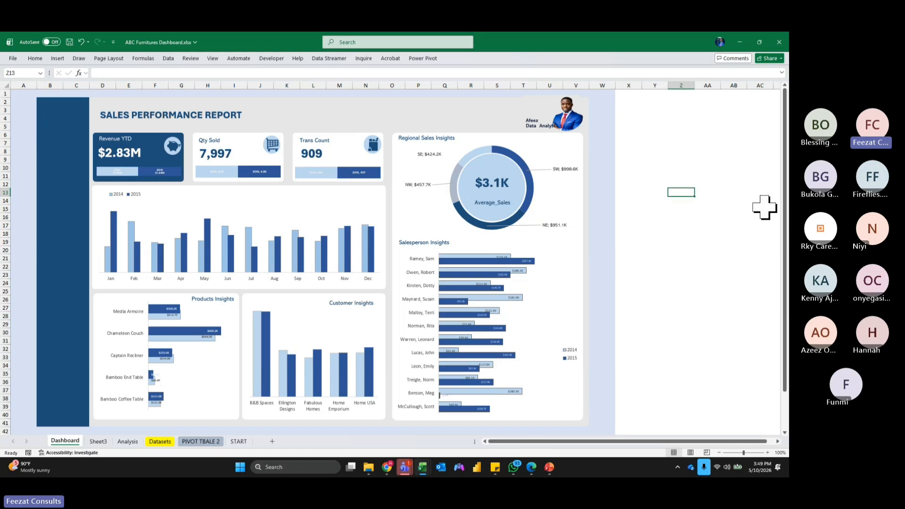
Switch to Chrome, search Google for "logo design" in a new tab, and look through the results.
{"action": "left_click", "coordinate": [58, 60]}
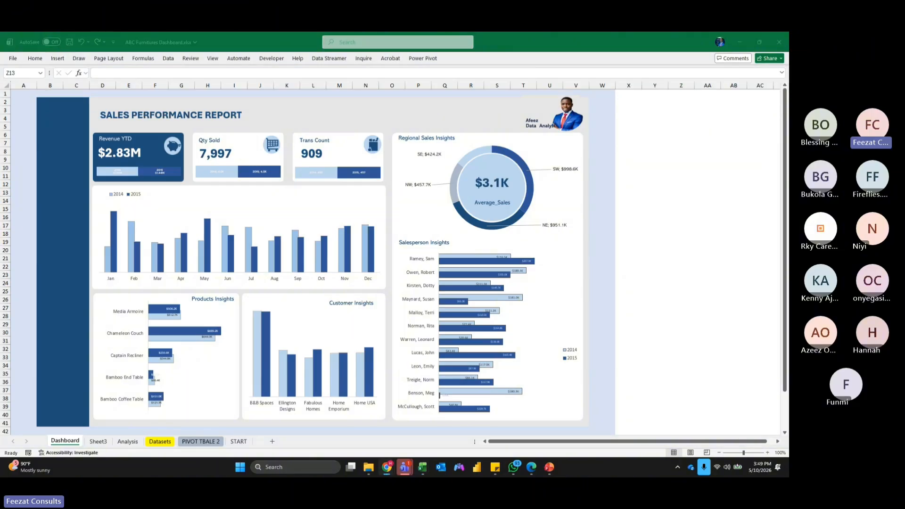
{"action": "left_click_drag", "start_coordinate": [0, 197], "coordinate": [555, 143]}
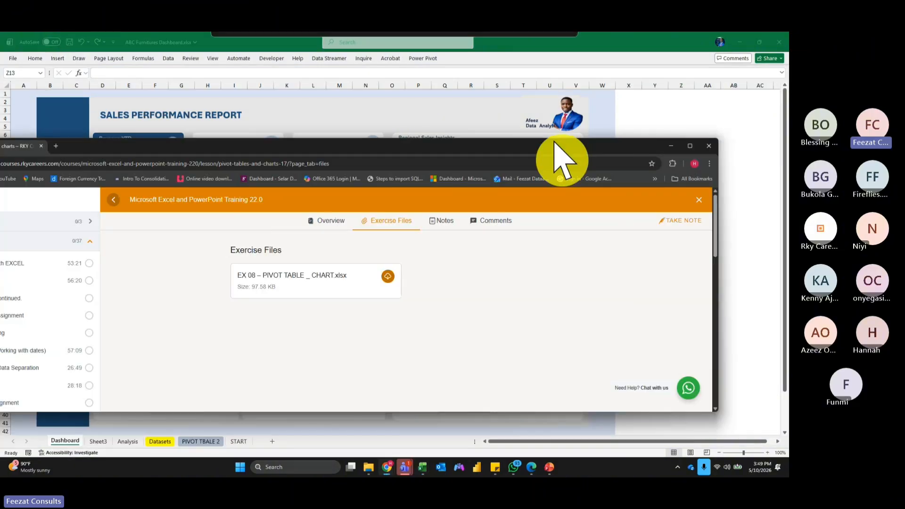
{"action": "left_click", "coordinate": [693, 145]}
{"action": "left_click", "coordinate": [120, 40]}
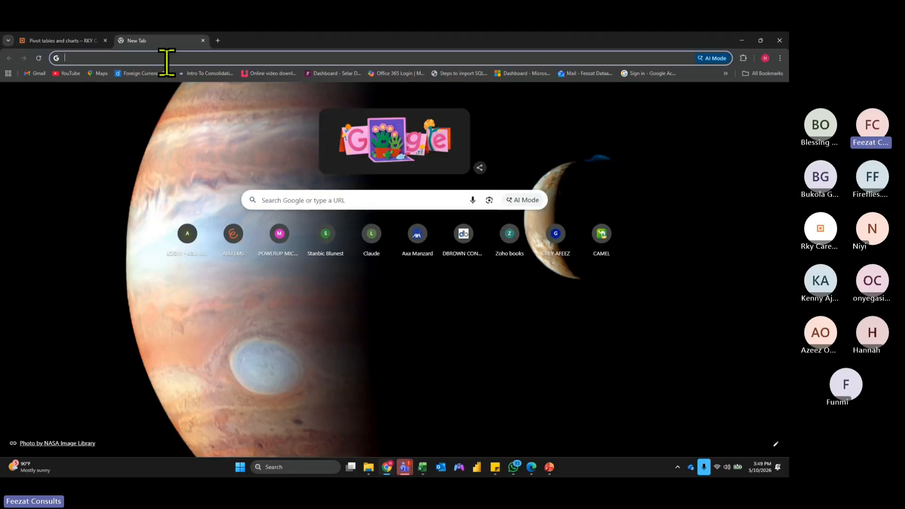
{"action": "left_click", "coordinate": [169, 63]}
{"action": "type", "text": "lo"}
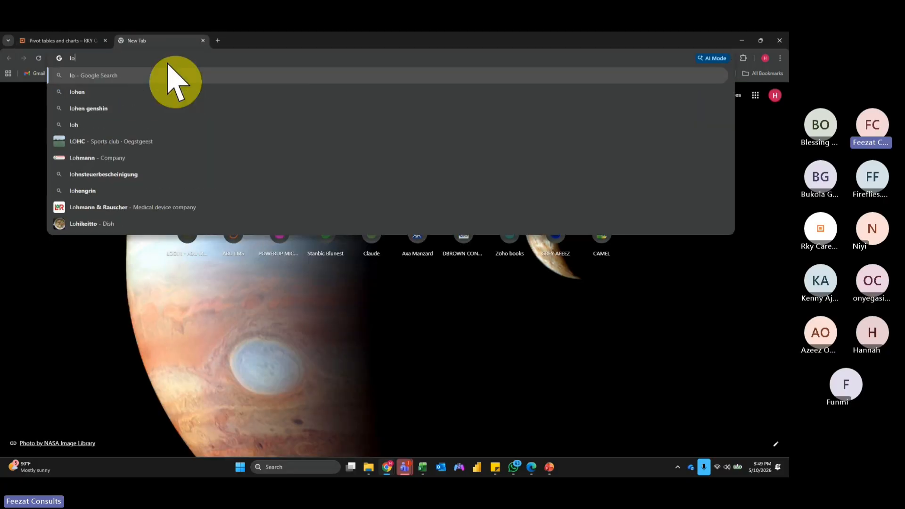
{"action": "type", "text": "go des"}
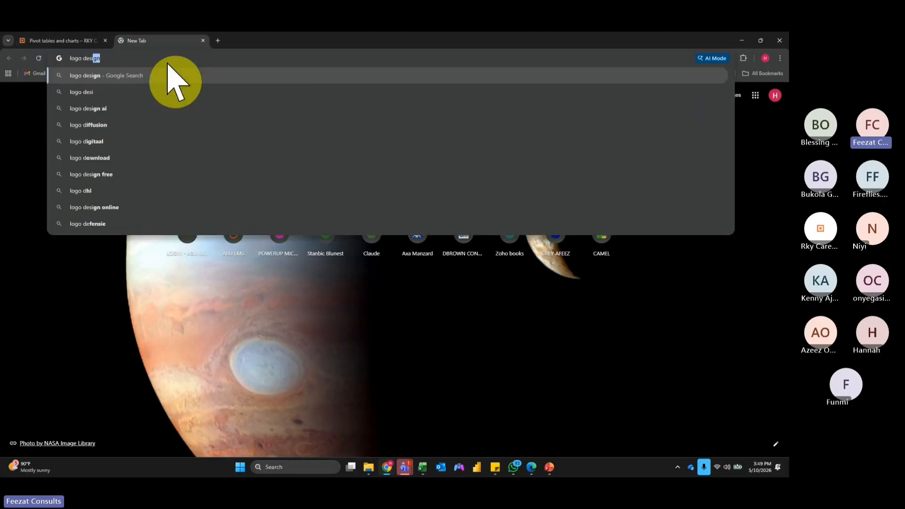
{"action": "type", "text": "ign"}
{"action": "key", "text": "Return"}
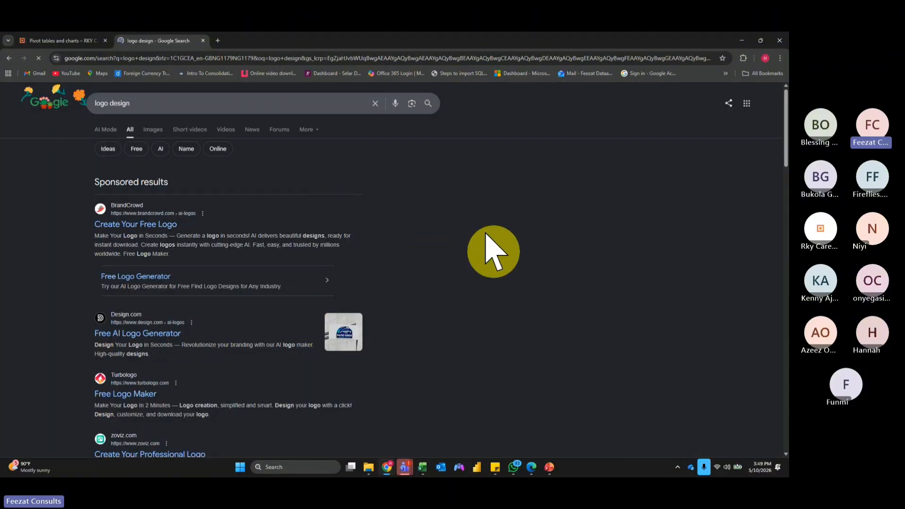
{"action": "scroll", "coordinate": [490, 245], "scroll_direction": "down", "scroll_amount": 5}
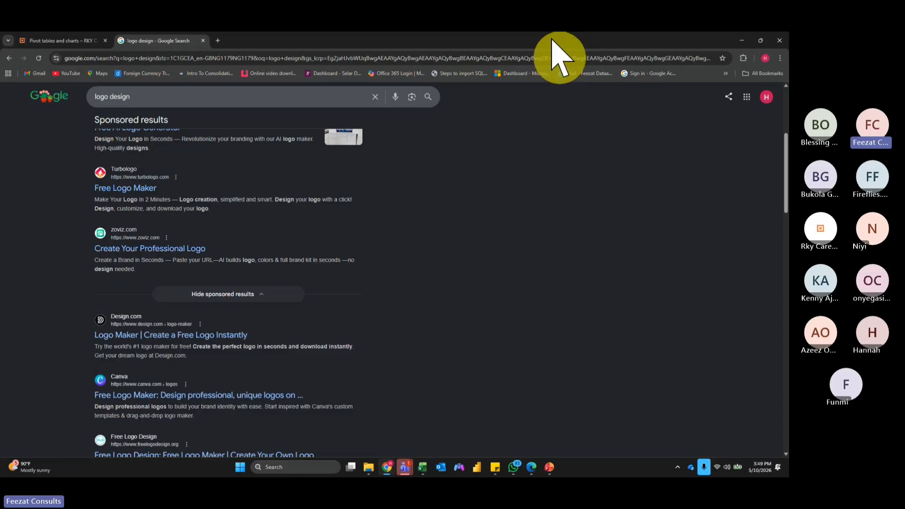
{"action": "left_click", "coordinate": [741, 41]}
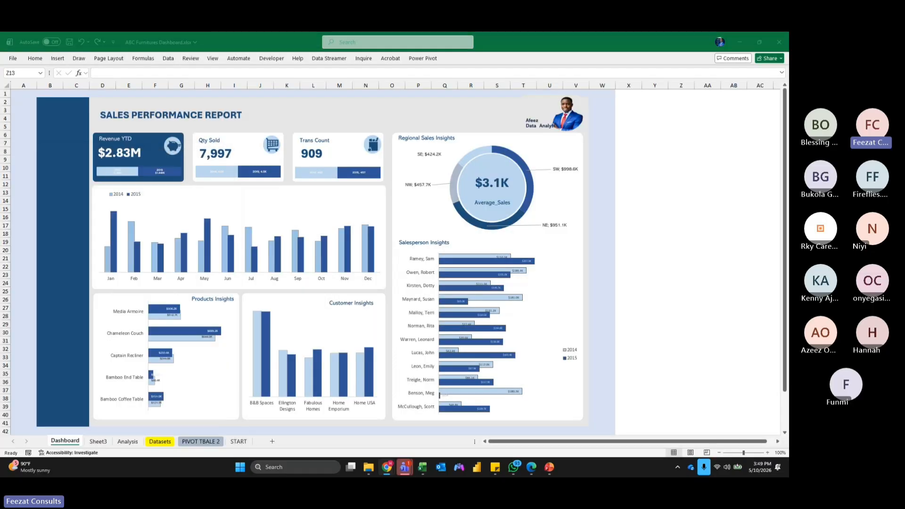
Switch back to Excel and draw a bevel shape about 0.89" high and 1.05" wide on the blank cells beside the dashboard.
{"action": "left_click", "coordinate": [679, 193]}
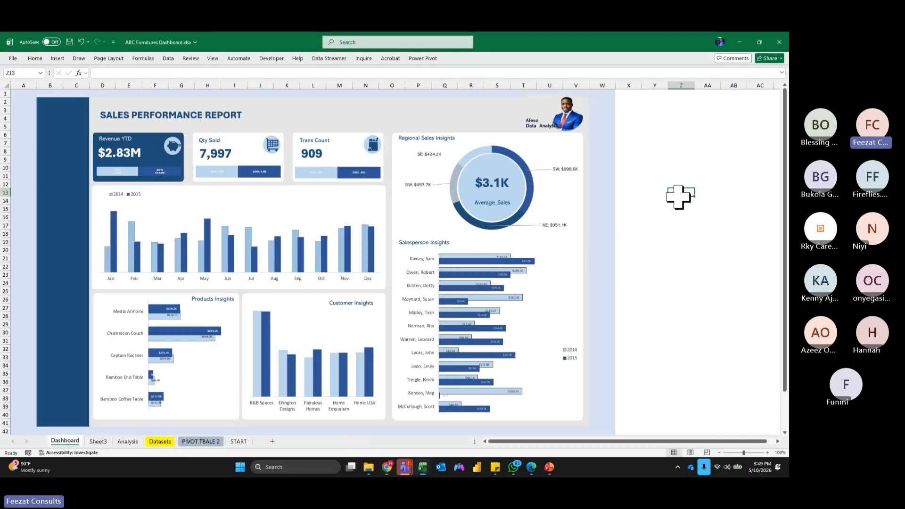
{"action": "left_click", "coordinate": [60, 59]}
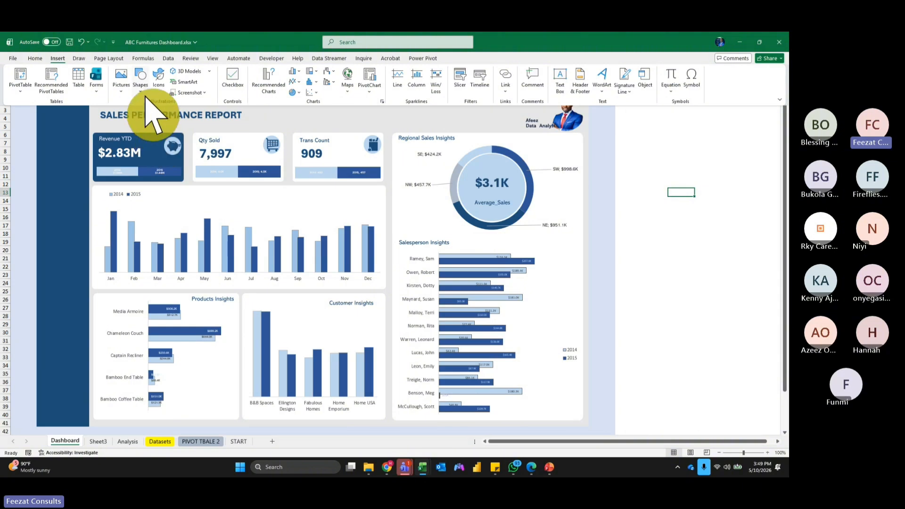
{"action": "left_click", "coordinate": [140, 81]}
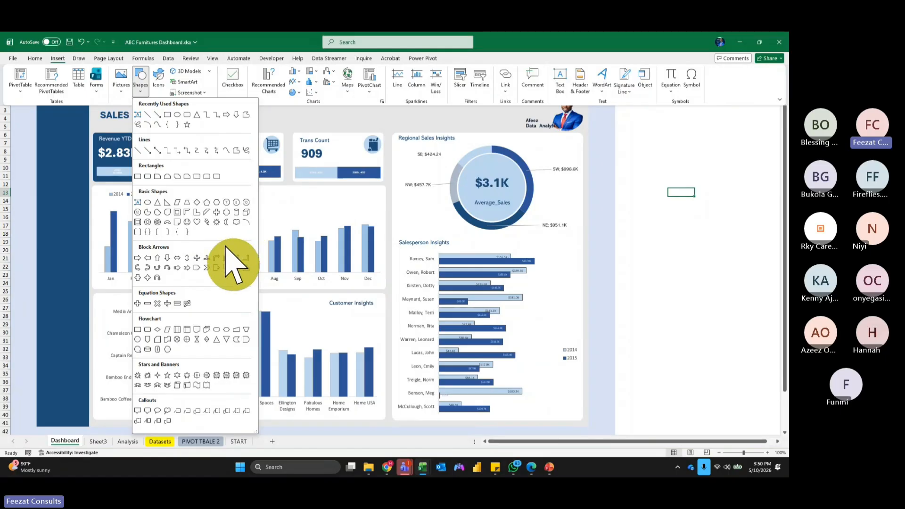
{"action": "left_click", "coordinate": [139, 223]}
{"action": "left_click_drag", "start_coordinate": [644, 203], "coordinate": [662, 231]}
{"action": "left_click", "coordinate": [760, 266]}
{"action": "left_click", "coordinate": [689, 258]}
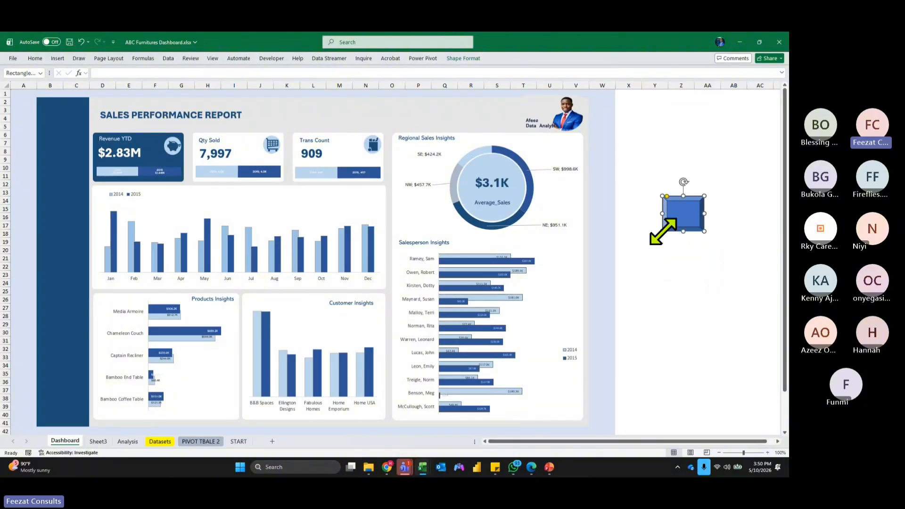
Change the bevel shape's fill to a darker blue theme color.
{"action": "left_click", "coordinate": [464, 58]}
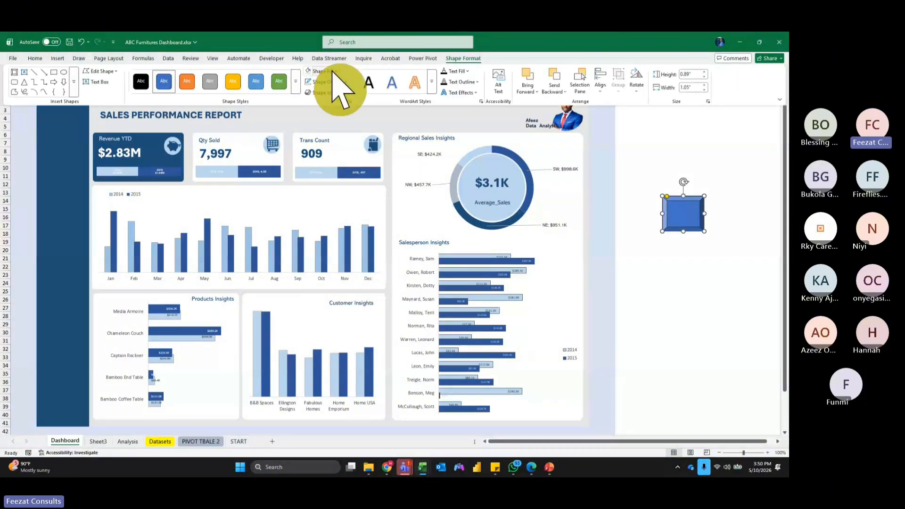
{"action": "left_click", "coordinate": [337, 71]}
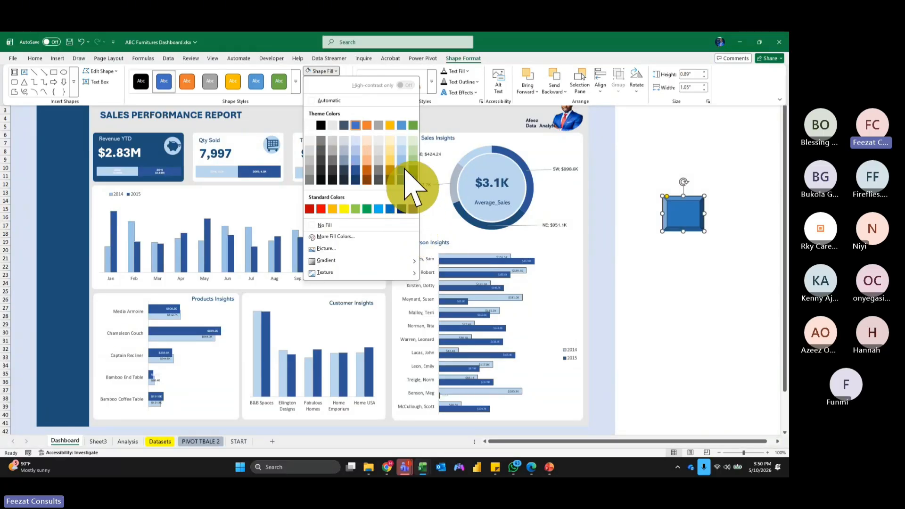
{"action": "key", "text": "Escape"}
{"action": "key", "text": "Escape"}
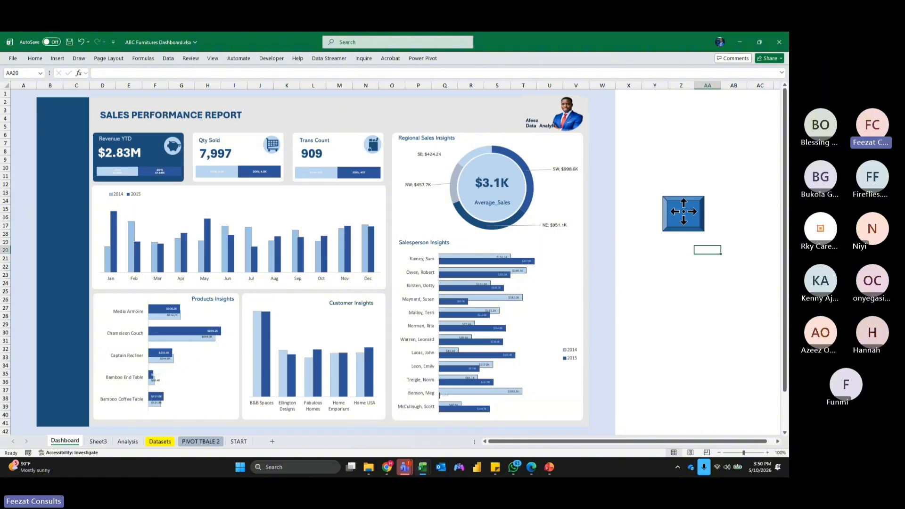
Move the bevel shape onto the upper end of the dark blue sidebar and label it "ABC Inc" using a copy of the Qty Sold text box.
{"action": "left_click_drag", "start_coordinate": [683, 210], "coordinate": [64, 122]}
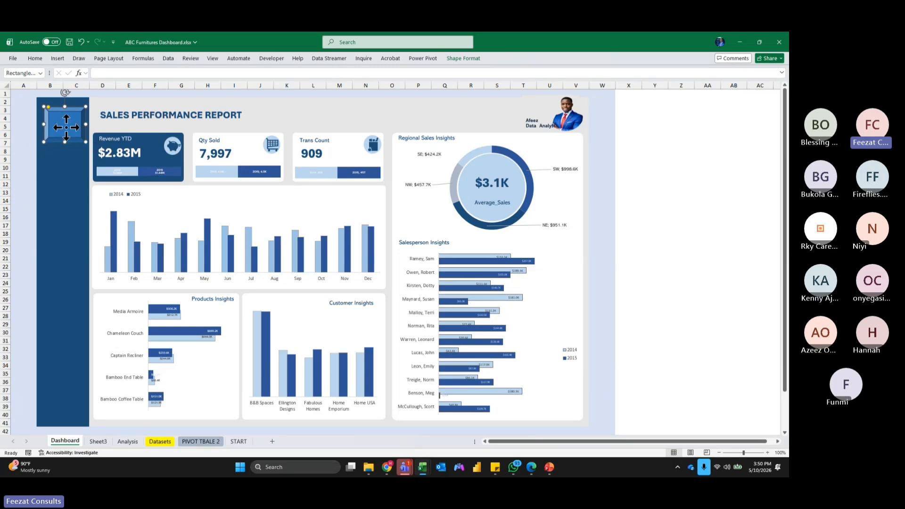
{"action": "left_click", "coordinate": [123, 157]}
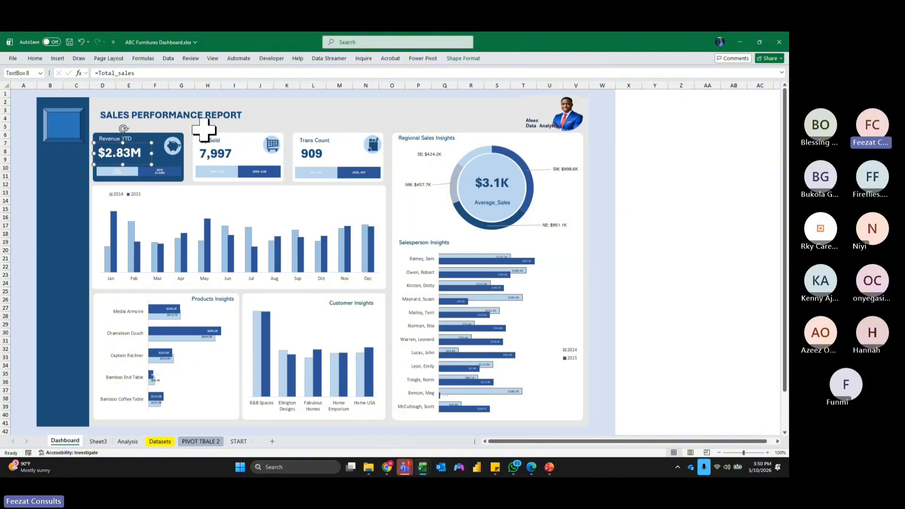
{"action": "left_click", "coordinate": [222, 141]}
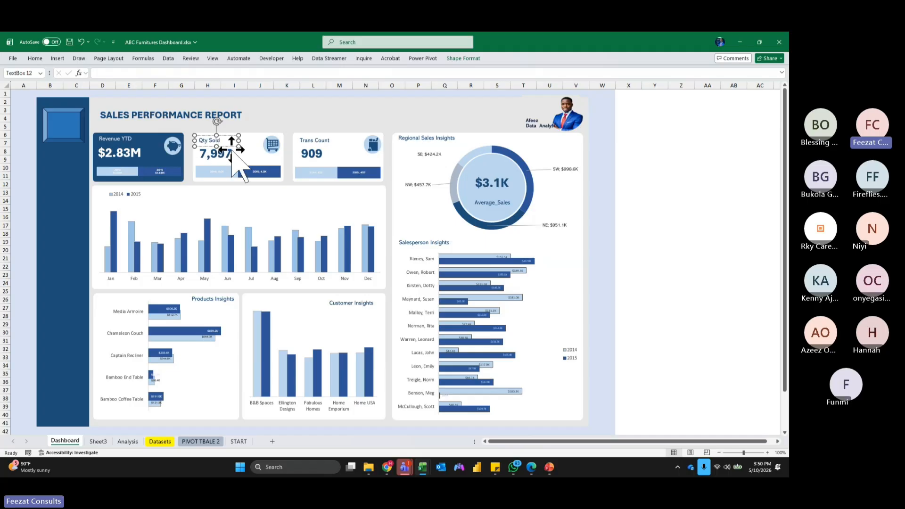
{"action": "left_click_drag", "start_coordinate": [231, 148], "coordinate": [83, 130]}
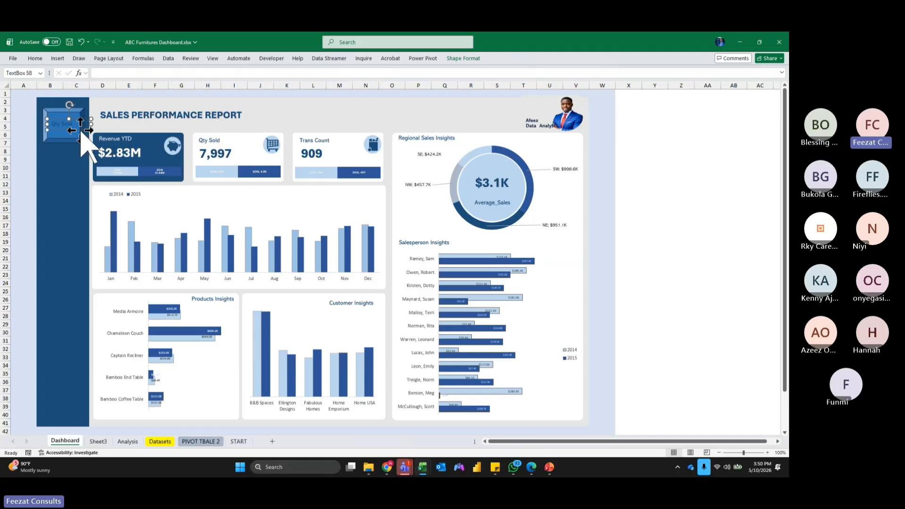
{"action": "triple_click", "coordinate": [70, 126]}
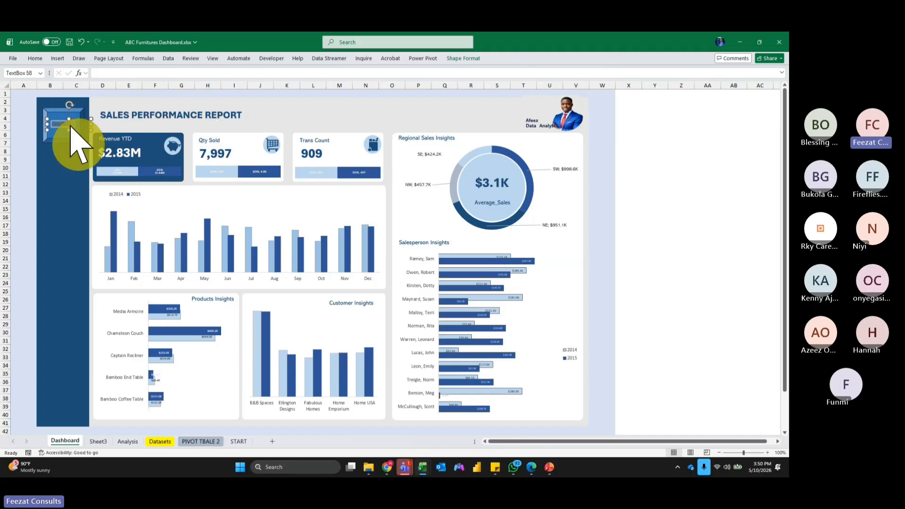
{"action": "type", "text": "ABC Inc"}
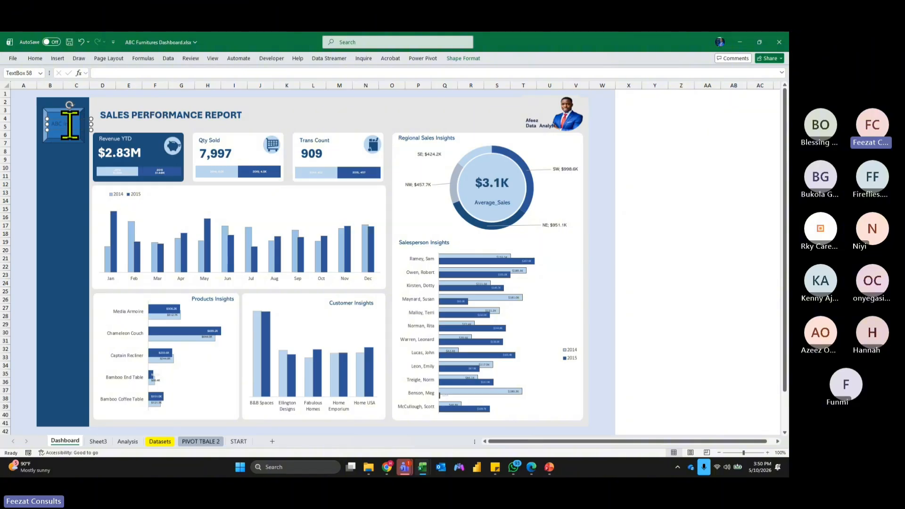
{"action": "left_click", "coordinate": [687, 240]}
Change the font color of the ABC Inc label to white.
{"action": "scroll", "coordinate": [690, 264], "scroll_direction": "up", "scroll_amount": 5}
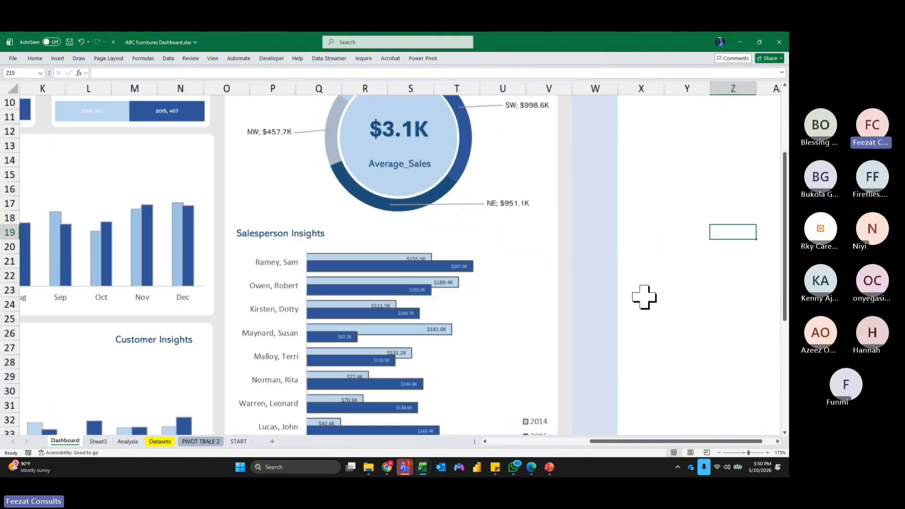
{"action": "left_click_drag", "start_coordinate": [641, 441], "coordinate": [441, 443]}
{"action": "scroll", "coordinate": [242, 297], "scroll_direction": "up", "scroll_amount": 3}
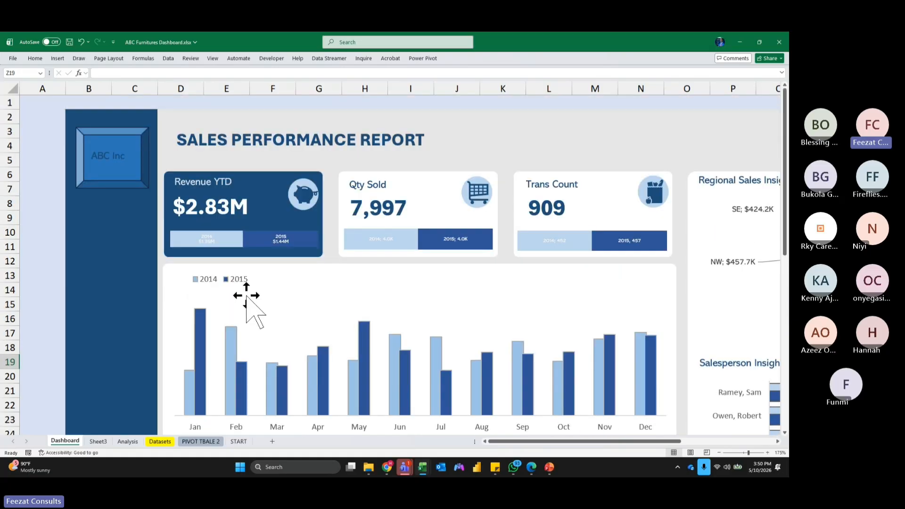
{"action": "left_click", "coordinate": [112, 156]}
{"action": "left_click_drag", "start_coordinate": [131, 155], "coordinate": [82, 155]}
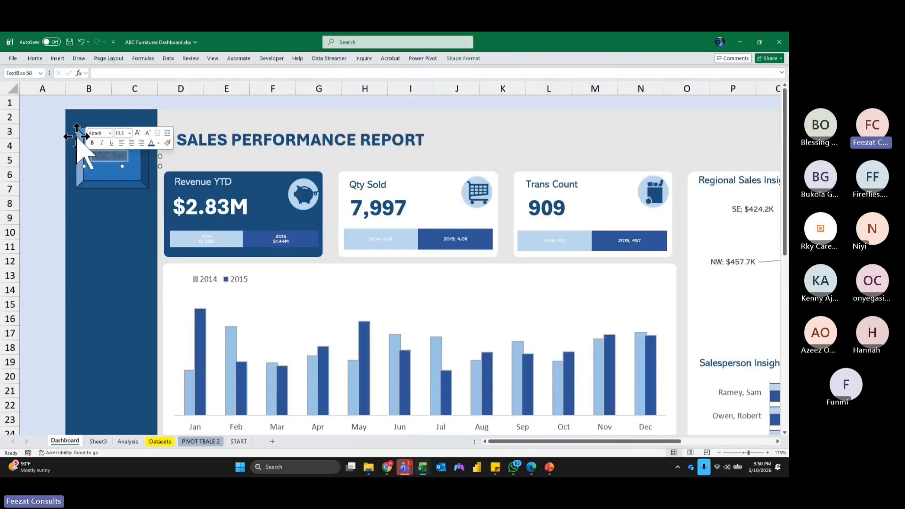
{"action": "left_click", "coordinate": [35, 58]}
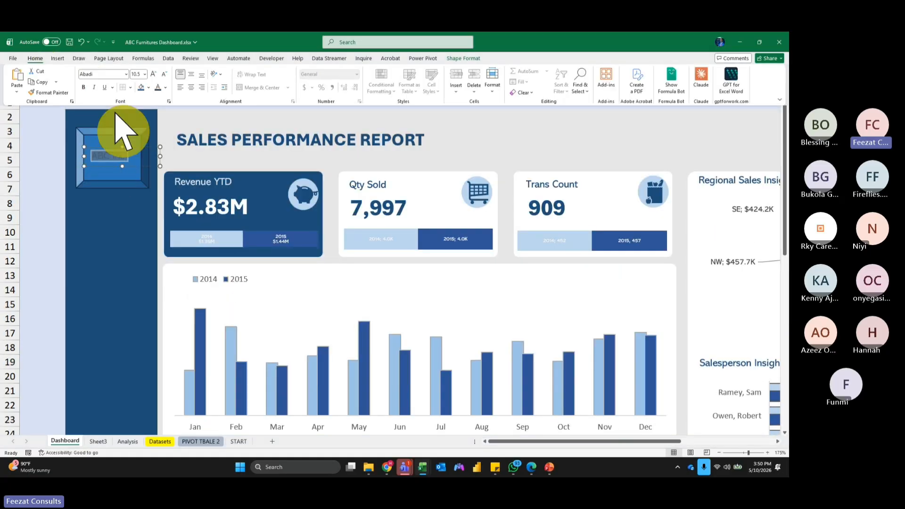
{"action": "left_click", "coordinate": [165, 88]}
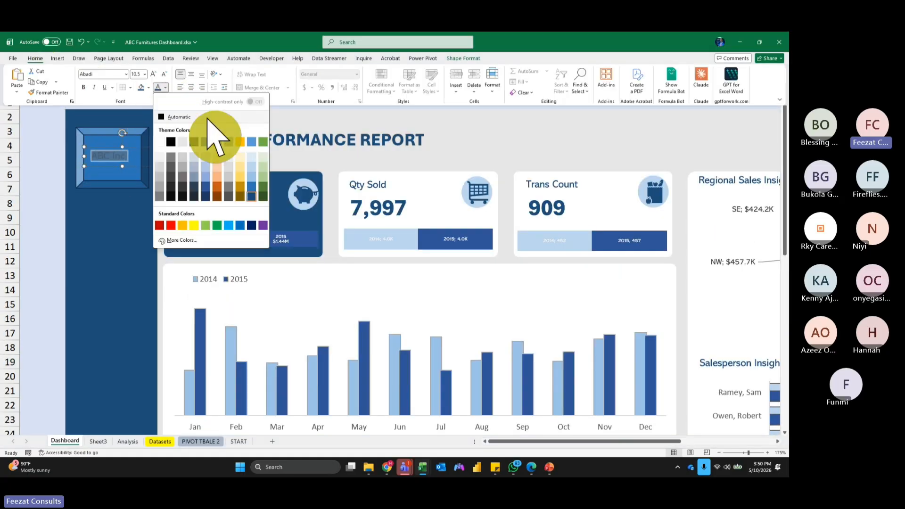
{"action": "left_click", "coordinate": [161, 143]}
Fill the bevel shape behind the ABC Inc label with the darkest shade of the blue theme color.
{"action": "left_click", "coordinate": [107, 130]}
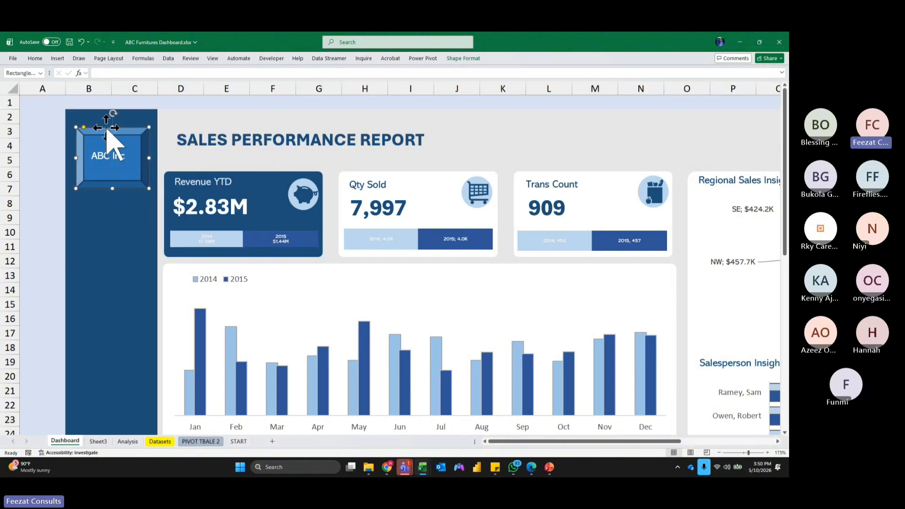
{"action": "left_click", "coordinate": [38, 58]}
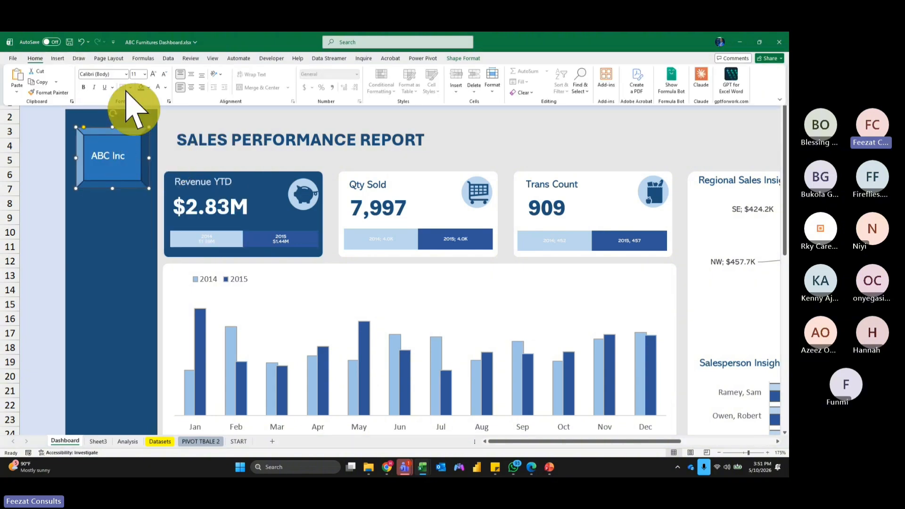
{"action": "left_click", "coordinate": [473, 59]}
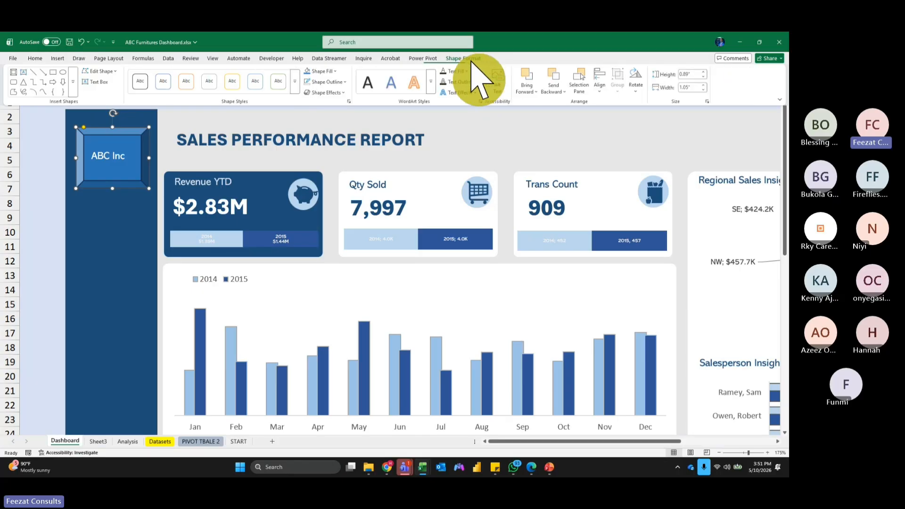
{"action": "left_click", "coordinate": [335, 71]}
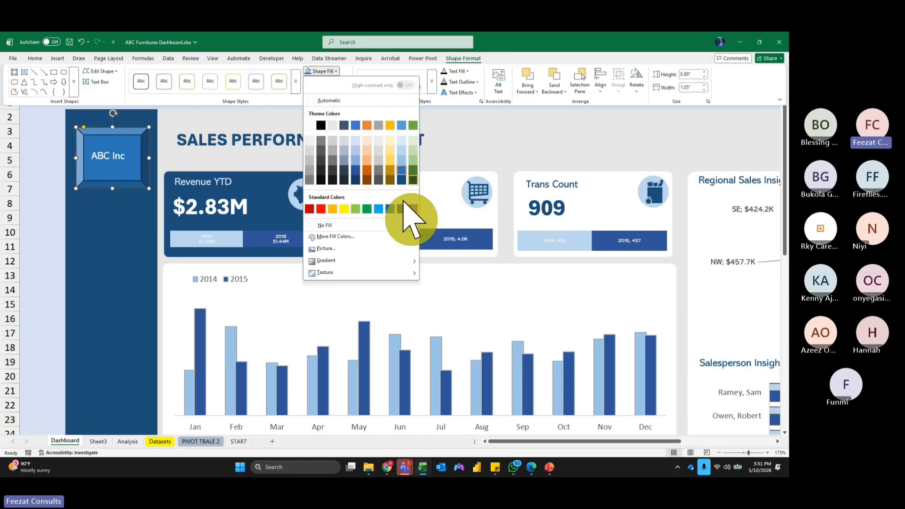
{"action": "left_click", "coordinate": [357, 182]}
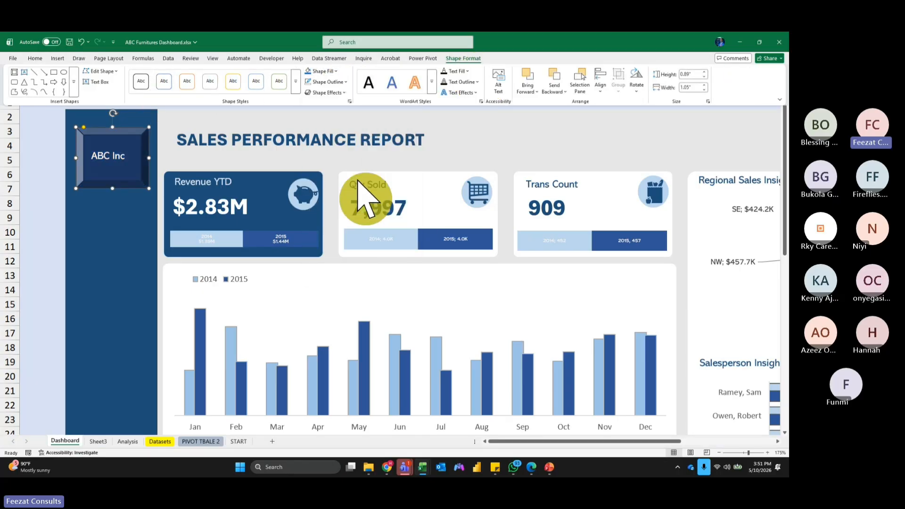
Enlarge the bevel shape slightly and reposition it so it sits centered across the sidebar's width.
{"action": "left_click", "coordinate": [146, 135]}
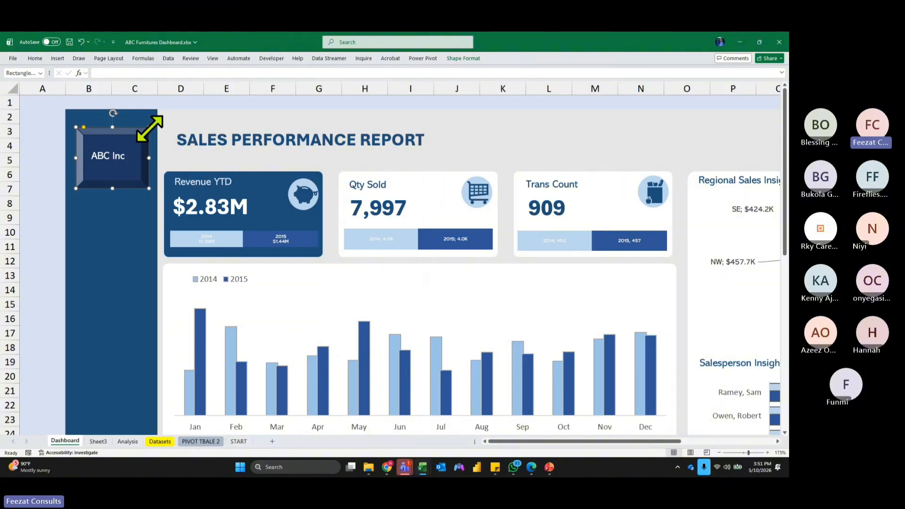
{"action": "left_click_drag", "start_coordinate": [149, 125], "coordinate": [157, 123]}
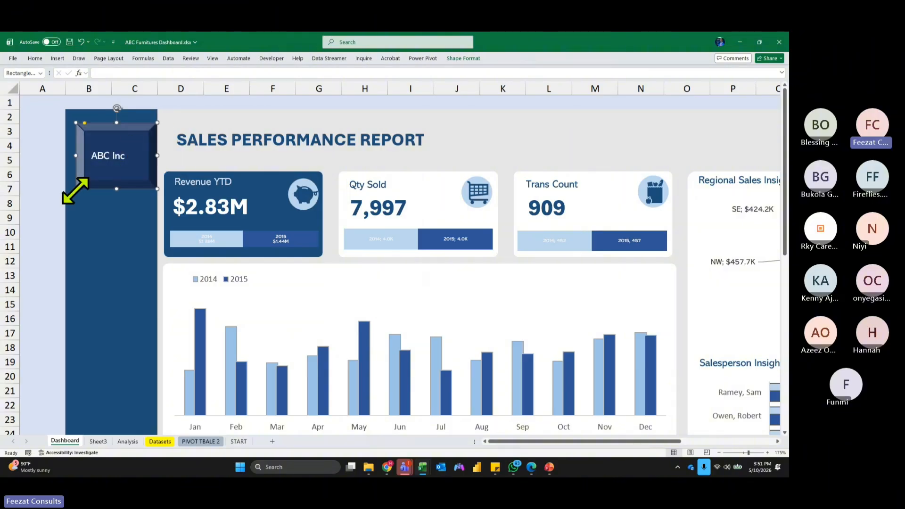
{"action": "left_click_drag", "start_coordinate": [112, 179], "coordinate": [108, 182]}
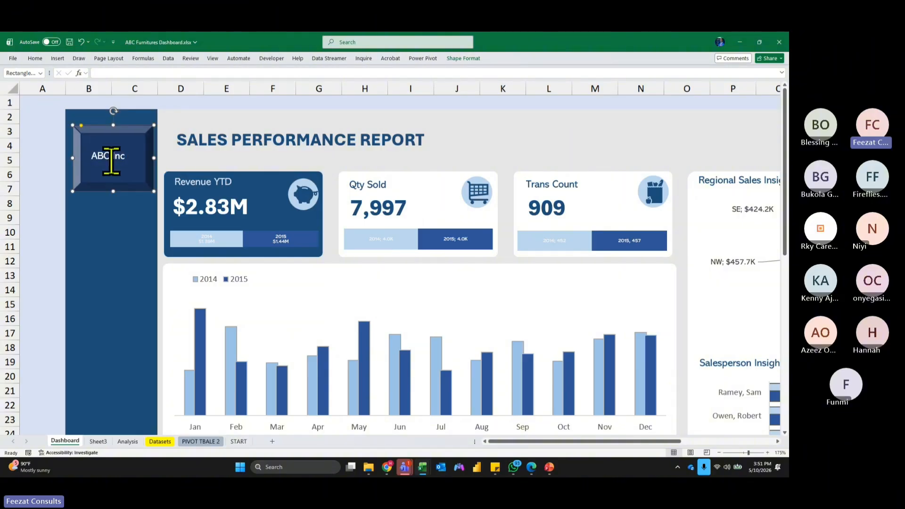
Enlarge the ABC Inc text to one size step below 16 points and shift its text box slightly left to center it on the bevel.
{"action": "left_click", "coordinate": [112, 159]}
{"action": "triple_click", "coordinate": [112, 158]}
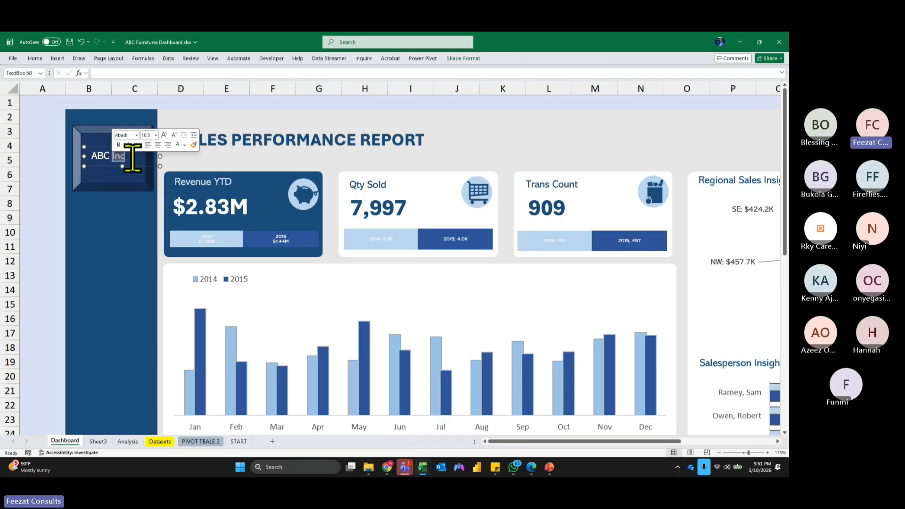
{"action": "left_click", "coordinate": [131, 158]}
{"action": "triple_click", "coordinate": [131, 158]}
{"action": "left_click", "coordinate": [35, 58]}
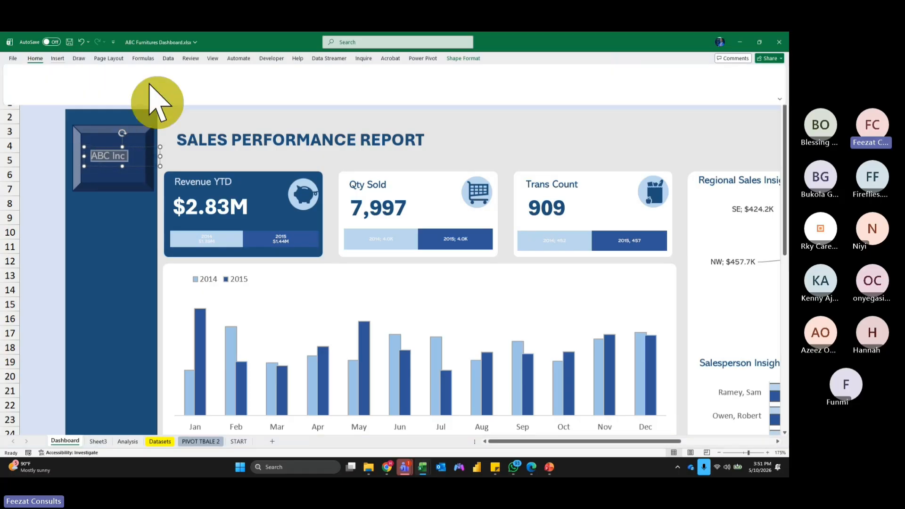
{"action": "left_click", "coordinate": [154, 74]}
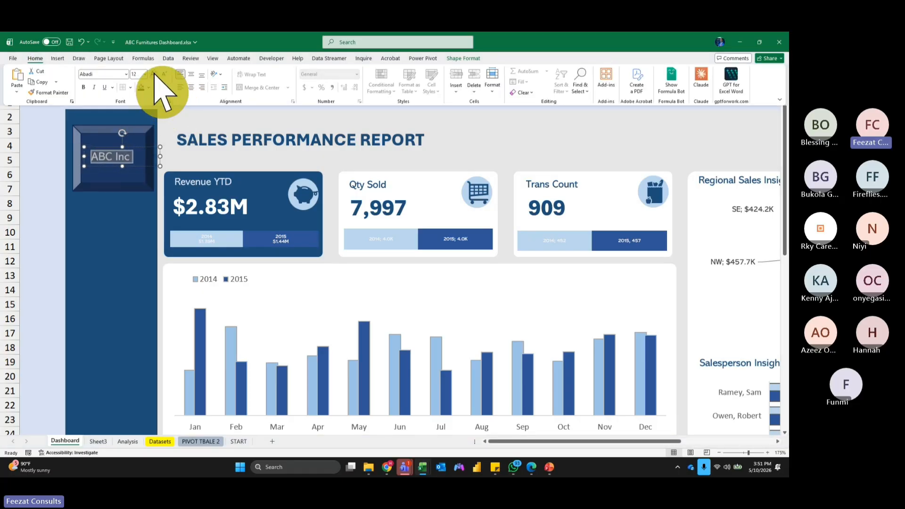
{"action": "left_click", "coordinate": [154, 74]}
{"action": "left_click", "coordinate": [155, 74]}
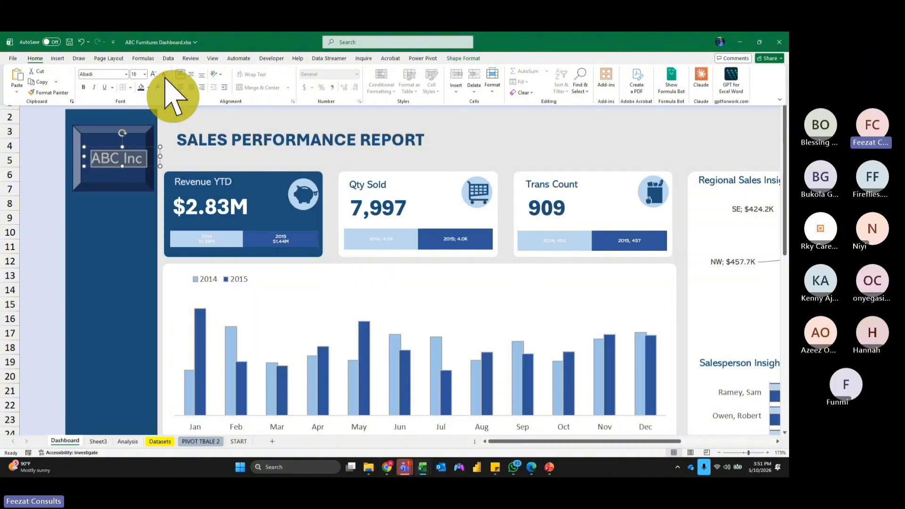
{"action": "left_click", "coordinate": [163, 74]}
{"action": "left_click", "coordinate": [143, 167]}
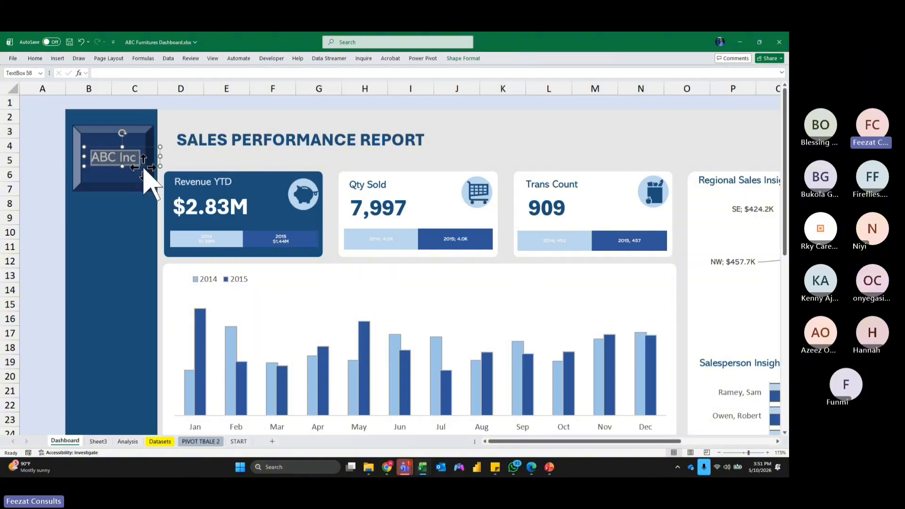
{"action": "left_click_drag", "start_coordinate": [140, 168], "coordinate": [141, 168]}
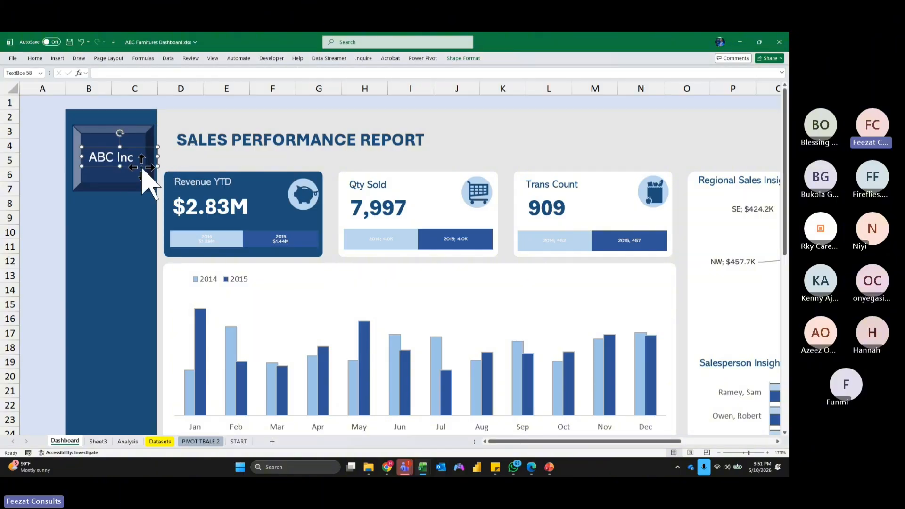
Save the workbook and review the whole dashboard with the ABC Inc logo in place.
{"action": "left_click", "coordinate": [560, 100]}
{"action": "scroll", "coordinate": [566, 101], "scroll_direction": "down", "scroll_amount": 4}
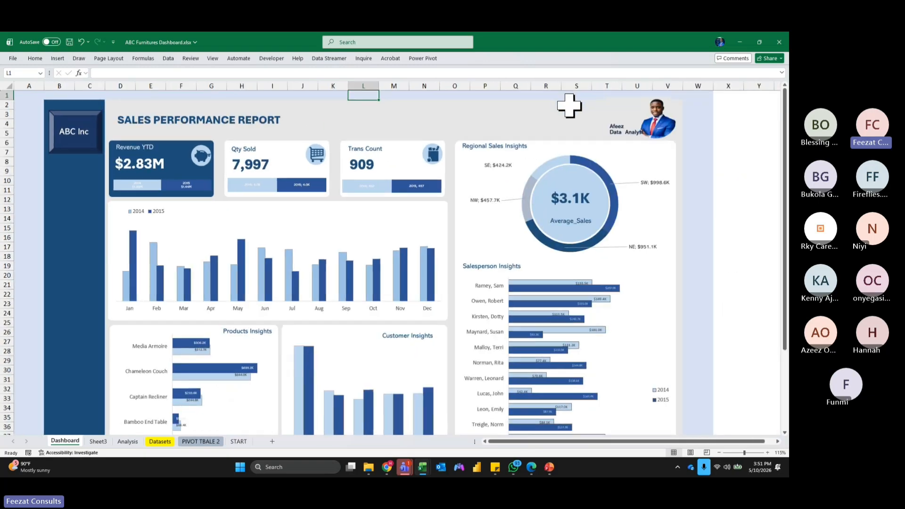
{"action": "left_click", "coordinate": [728, 180]}
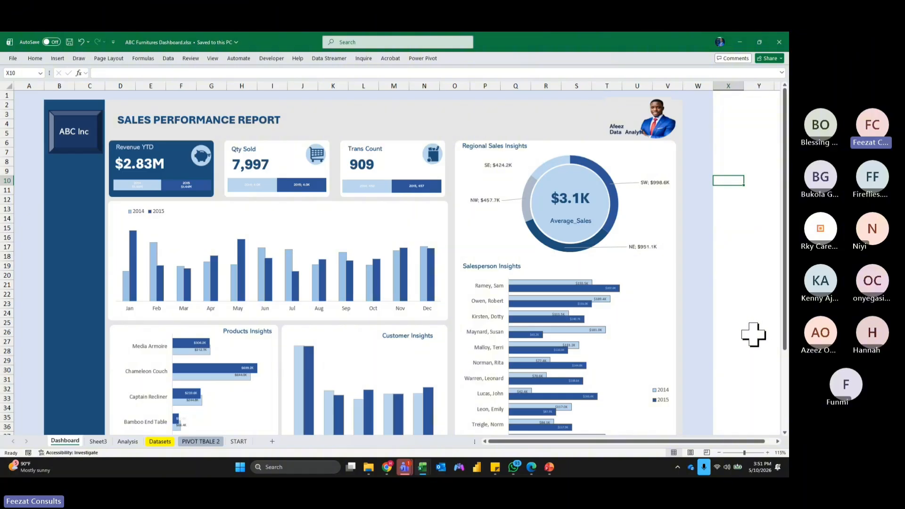
{"action": "scroll", "coordinate": [753, 335], "scroll_direction": "down", "scroll_amount": 3}
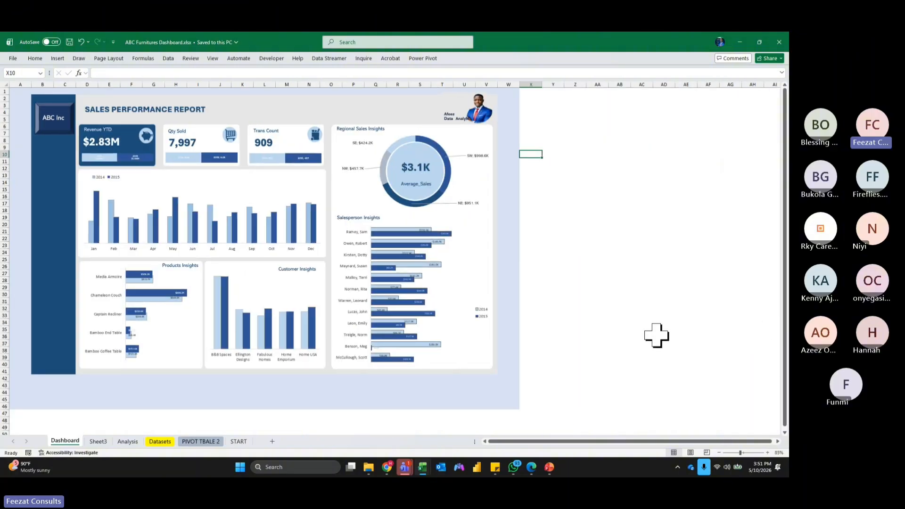
{"action": "scroll", "coordinate": [680, 335], "scroll_direction": "up", "scroll_amount": 1}
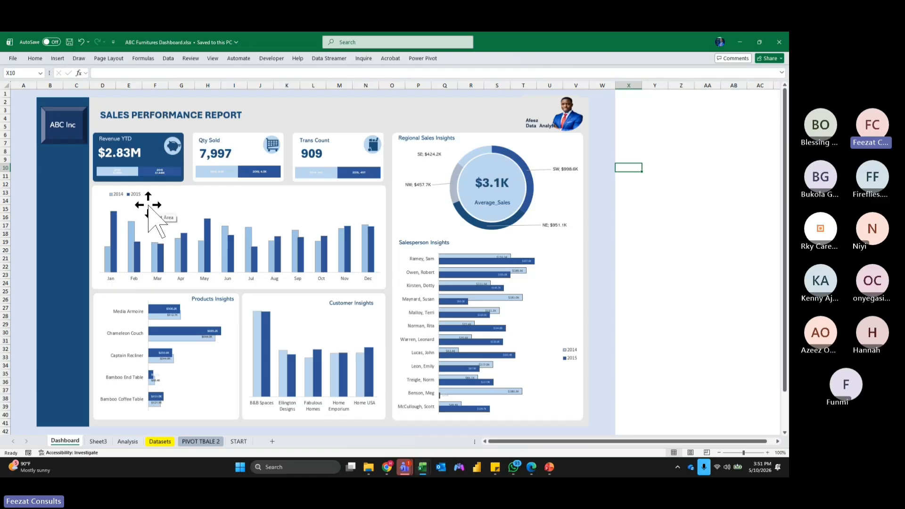
{"action": "left_click", "coordinate": [707, 282]}
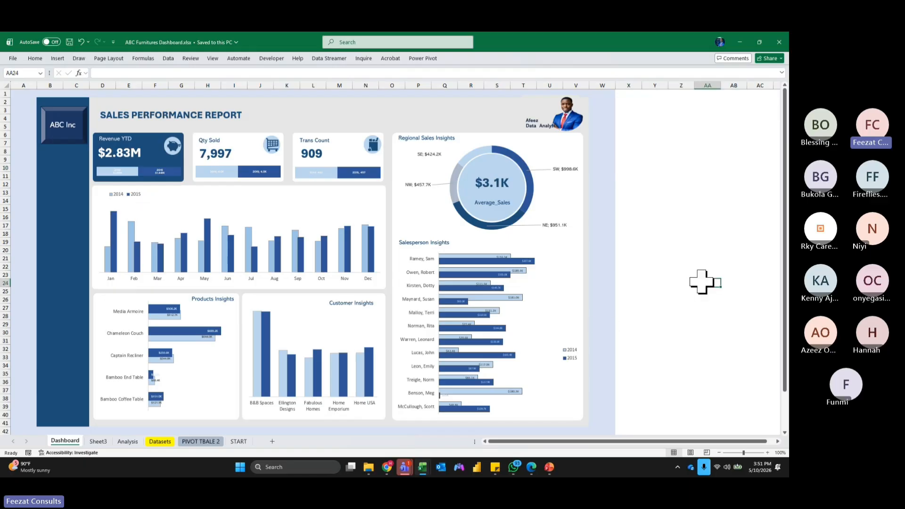
Fine-tune the ABC Inc label's position by moving it slightly up and to the left on the bevel.
{"action": "left_click", "coordinate": [60, 135]}
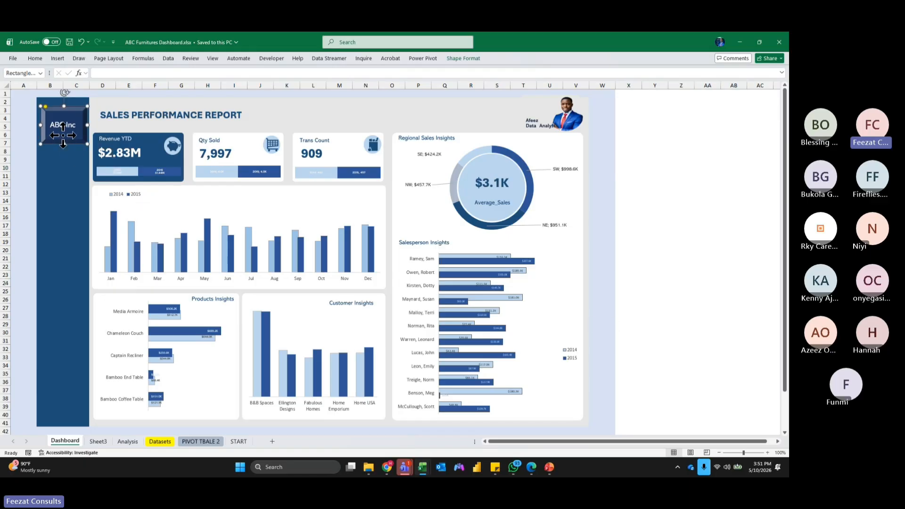
{"action": "left_click", "coordinate": [67, 124]}
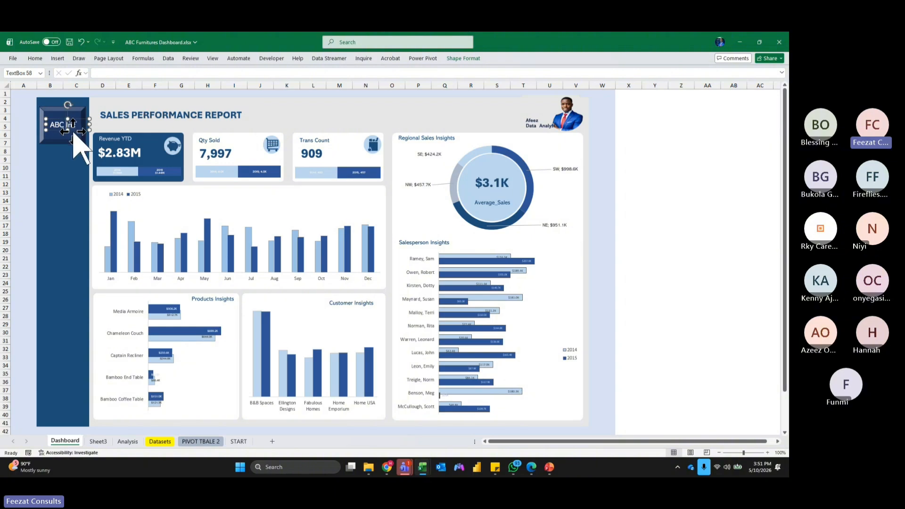
{"action": "left_click_drag", "start_coordinate": [73, 131], "coordinate": [69, 128]}
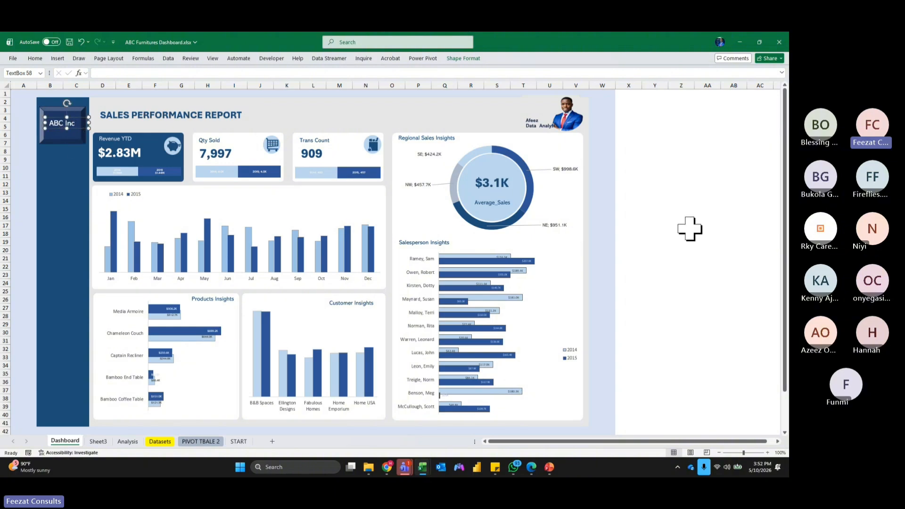
{"action": "left_click", "coordinate": [684, 250]}
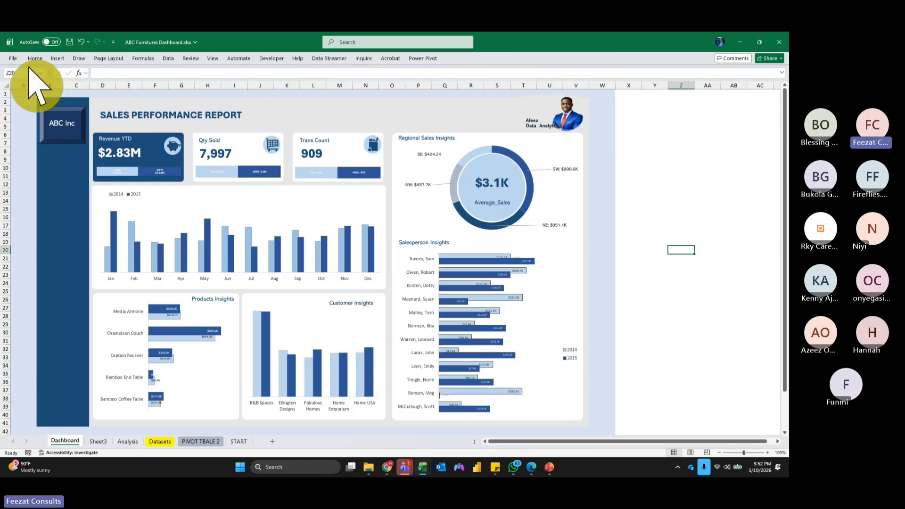
Draw a rounded rectangle about 0.38" high and 1.2" wide in the sidebar below the ABC Inc logo.
{"action": "left_click", "coordinate": [57, 58]}
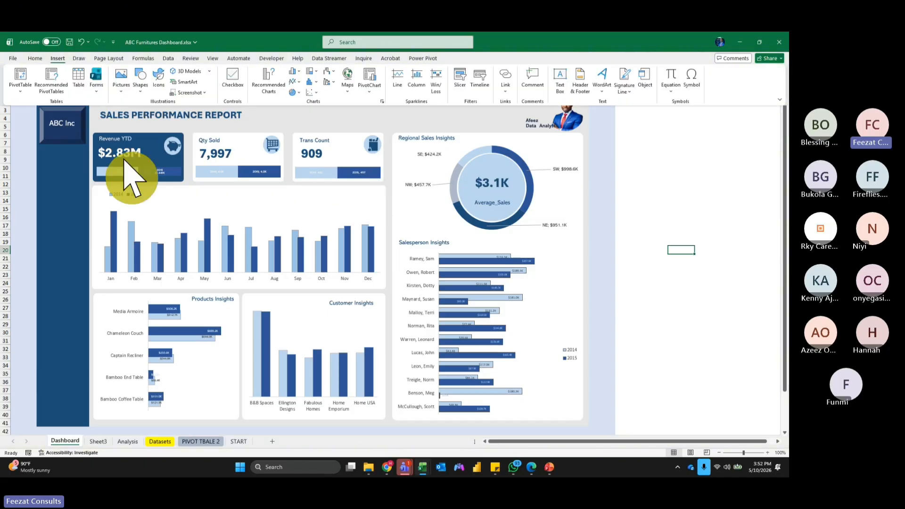
{"action": "left_click", "coordinate": [140, 79]}
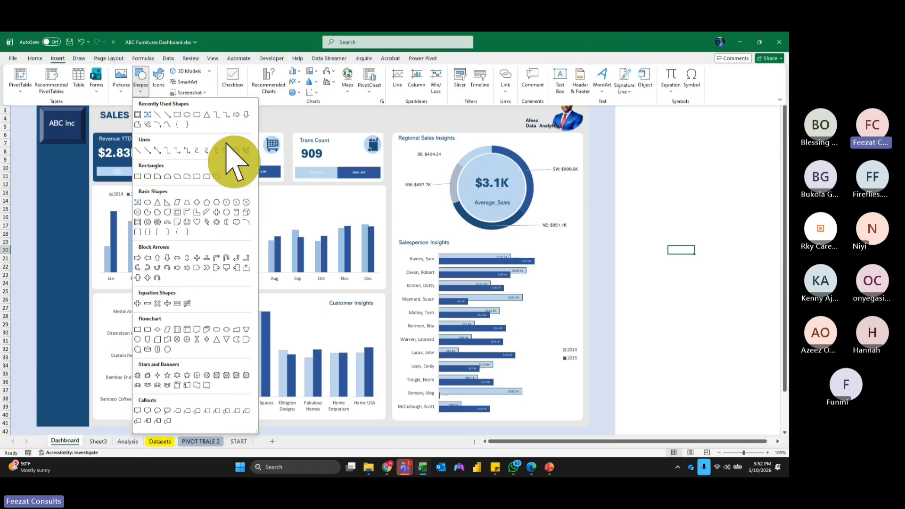
{"action": "left_click", "coordinate": [196, 114]}
{"action": "mouse_move", "coordinate": [44, 165]}
{"action": "left_mouse_down"}
{"action": "mouse_move", "coordinate": [69, 163]}
{"action": "mouse_move", "coordinate": [81, 179]}
{"action": "mouse_move", "coordinate": [73, 165]}
{"action": "mouse_move", "coordinate": [39, 169]}
{"action": "mouse_move", "coordinate": [86, 170]}
{"action": "left_mouse_up"}
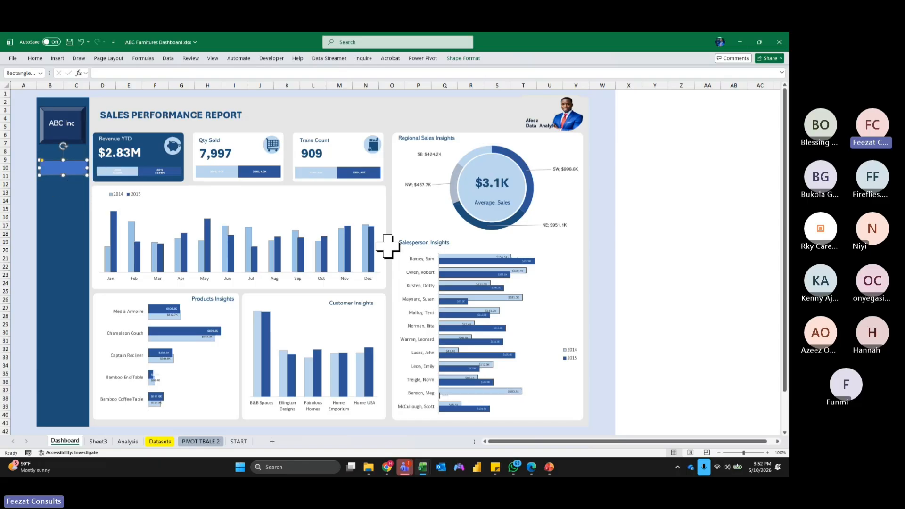
Remove the rounded rectangle's outline and fill it with the darkest shade of the blue theme color.
{"action": "scroll", "coordinate": [678, 302], "scroll_direction": "up", "scroll_amount": 4}
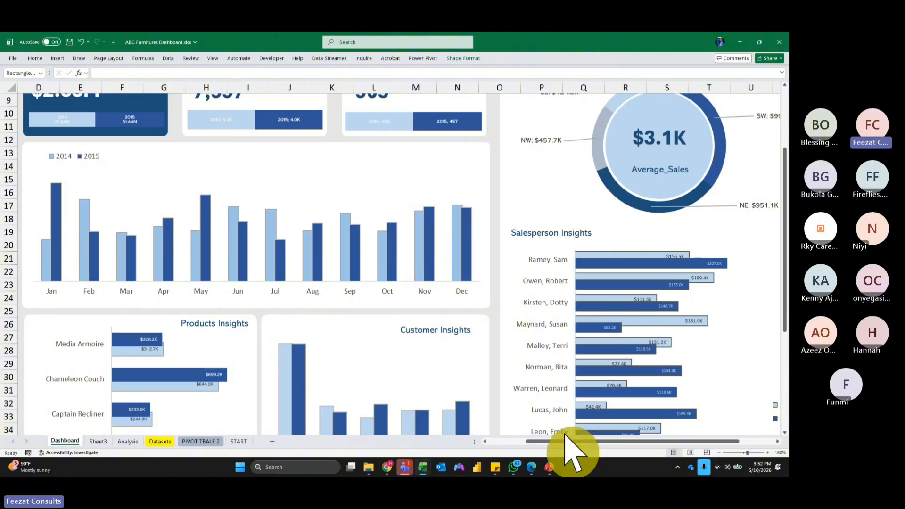
{"action": "left_click_drag", "start_coordinate": [565, 441], "coordinate": [448, 442]}
{"action": "scroll", "coordinate": [124, 197], "scroll_direction": "up", "scroll_amount": 2}
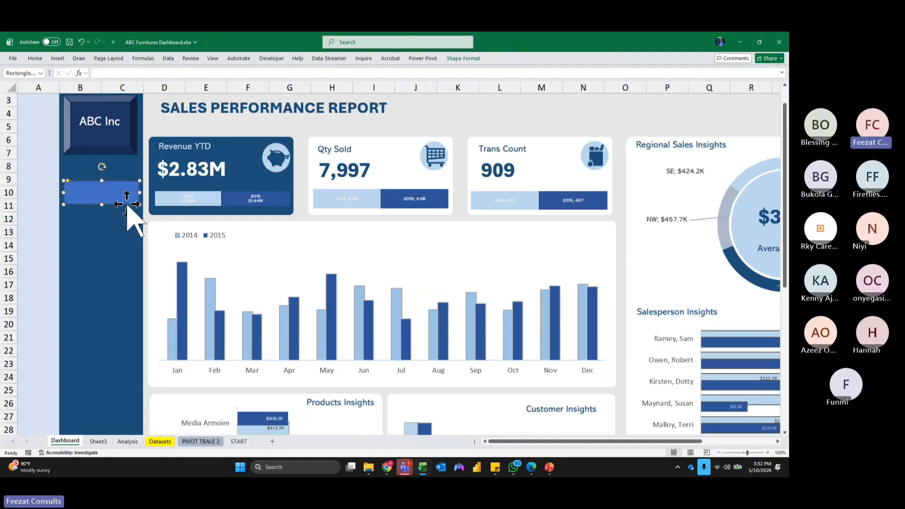
{"action": "left_click", "coordinate": [463, 58]}
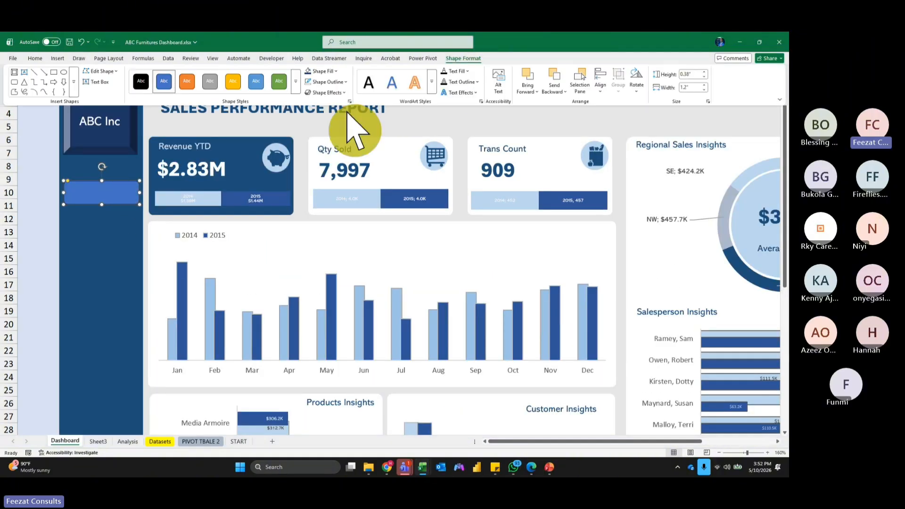
{"action": "left_click", "coordinate": [346, 82]}
{"action": "left_click", "coordinate": [352, 239]}
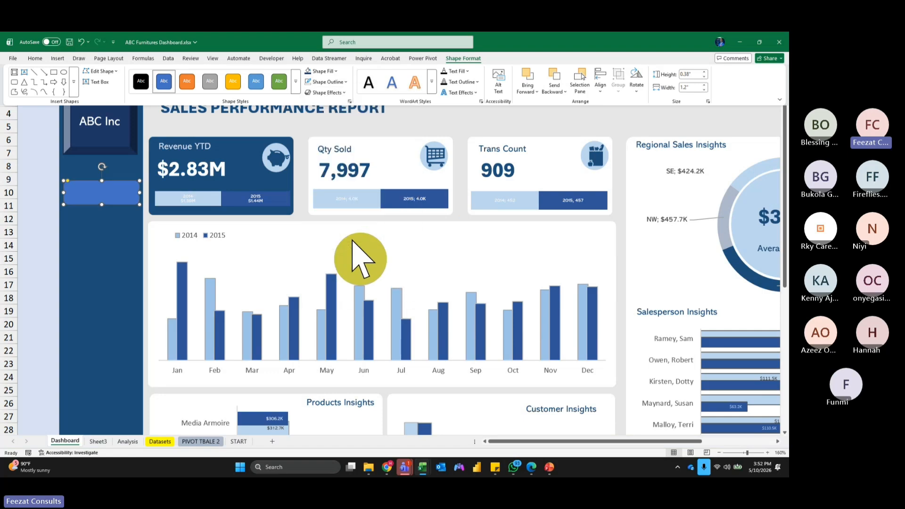
{"action": "left_click", "coordinate": [336, 71]}
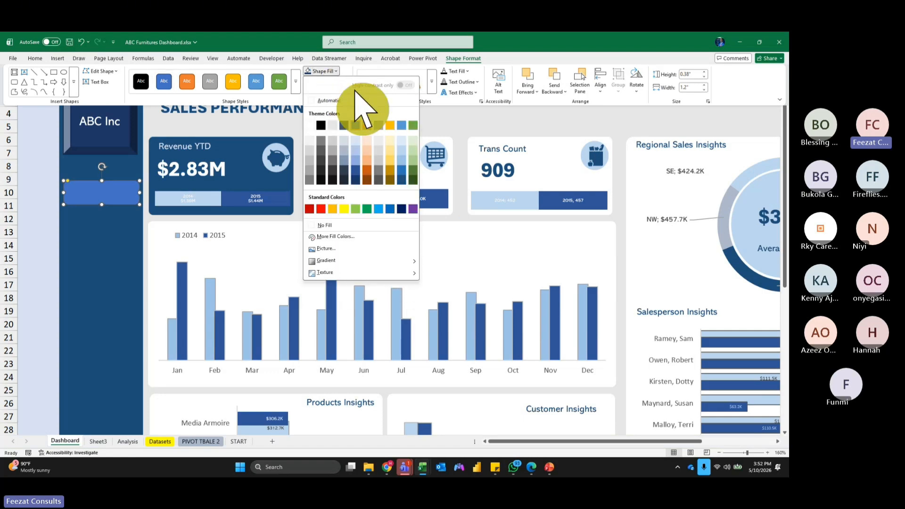
{"action": "left_click", "coordinate": [355, 180]}
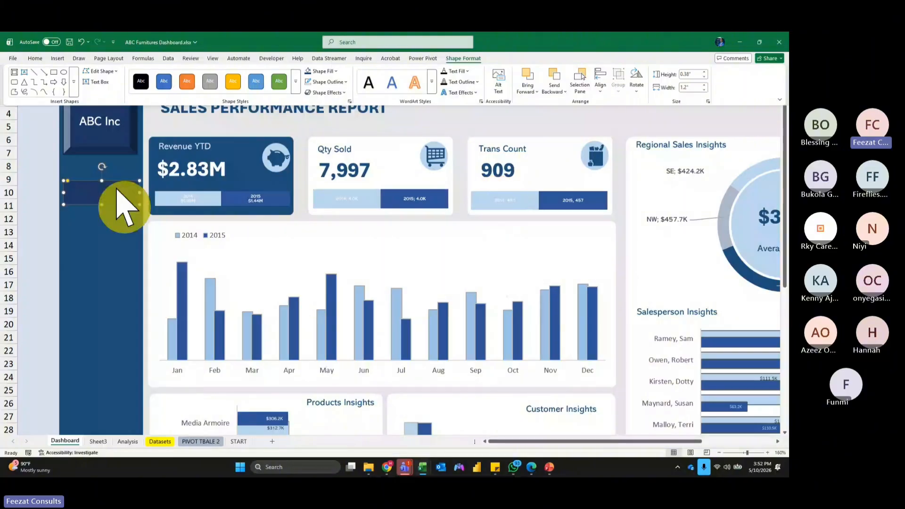
Duplicate the dark blue rounded rectangle twice, stacking the copies below it in the sidebar as menu buttons.
{"action": "left_click", "coordinate": [115, 196]}
{"action": "left_click_drag", "start_coordinate": [114, 196], "coordinate": [113, 278]}
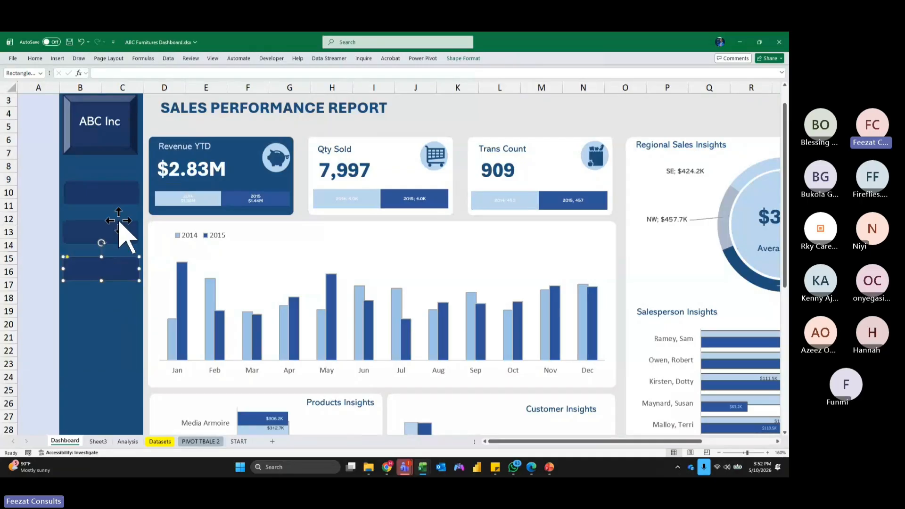
Fill the top sidebar button light blue and label the three buttons Dashboard, Insights and Datasets from top to bottom.
{"action": "left_click", "coordinate": [118, 198]}
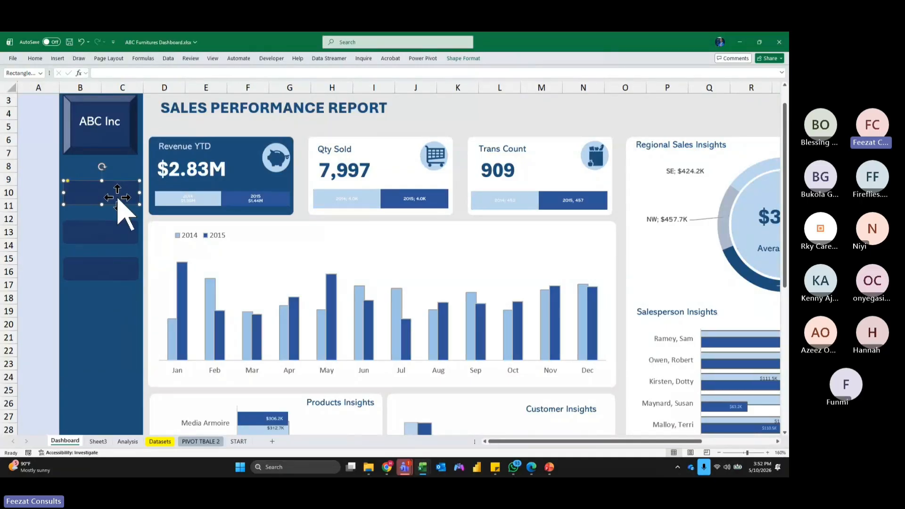
{"action": "left_click", "coordinate": [463, 58]}
{"action": "left_click", "coordinate": [329, 71]}
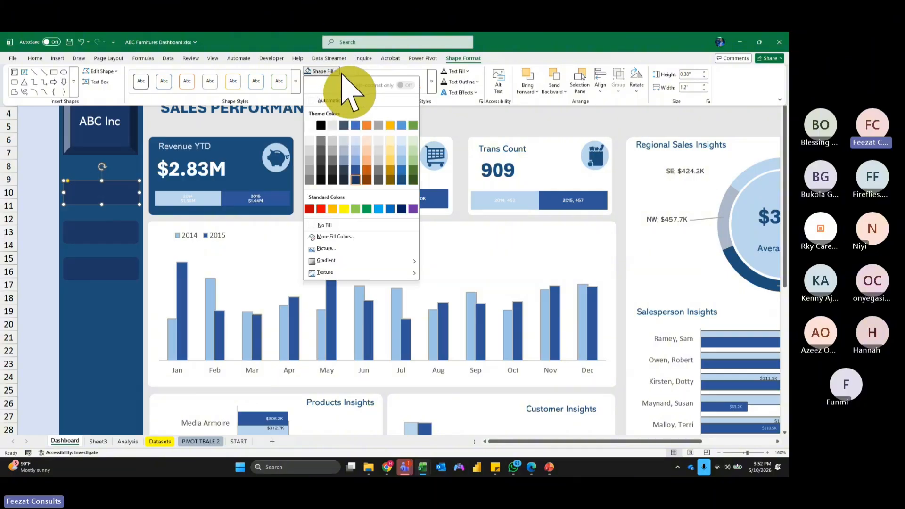
{"action": "left_click", "coordinate": [401, 161]}
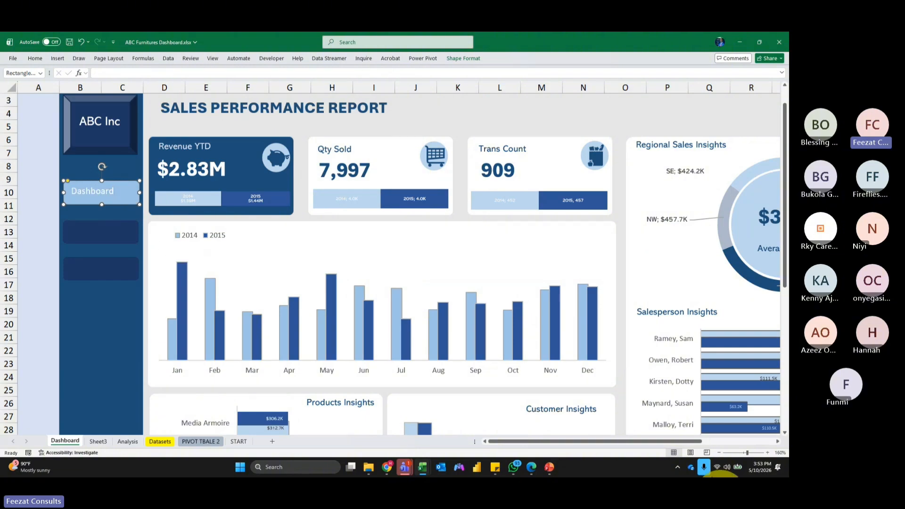
{"action": "left_click", "coordinate": [115, 239]}
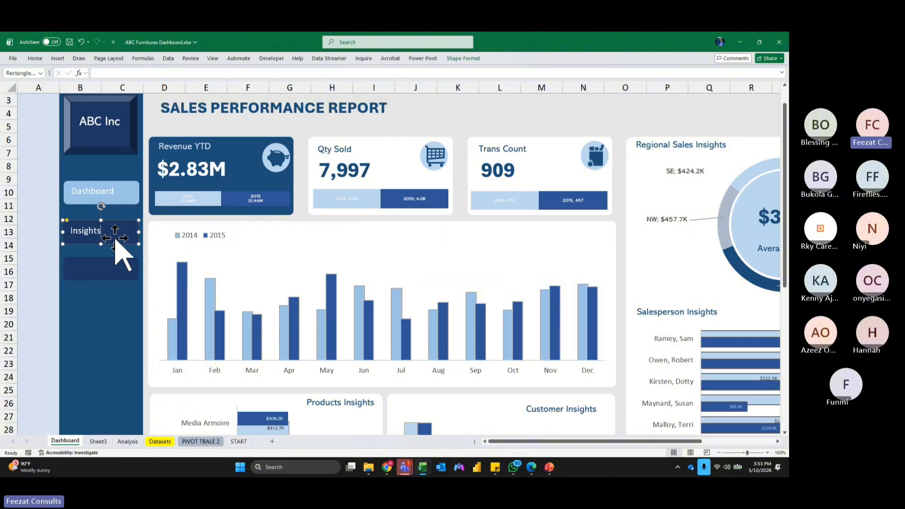
{"action": "left_click", "coordinate": [119, 267]}
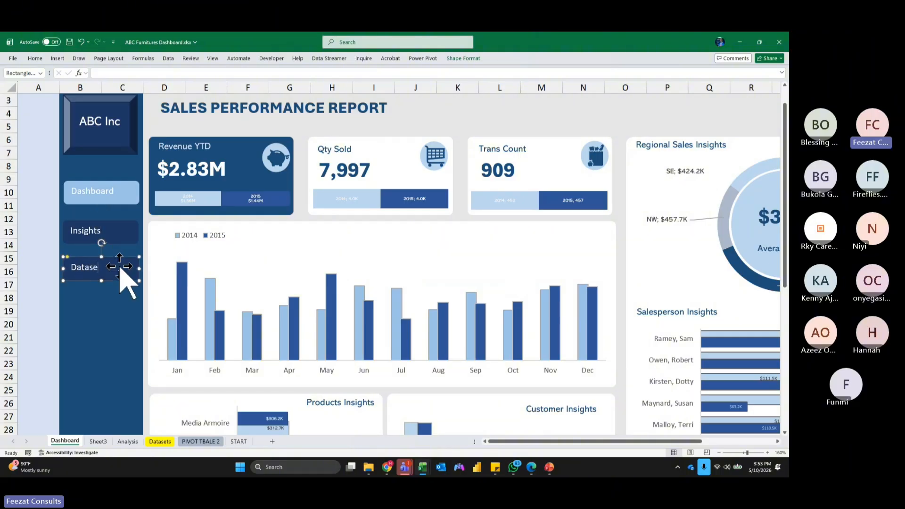
Set the labels of all three sidebar buttons in the Abadi font and enlarge their text slightly.
{"action": "left_click", "coordinate": [123, 234], "text": "ctrl"}
{"action": "left_click", "coordinate": [125, 197], "text": "ctrl"}
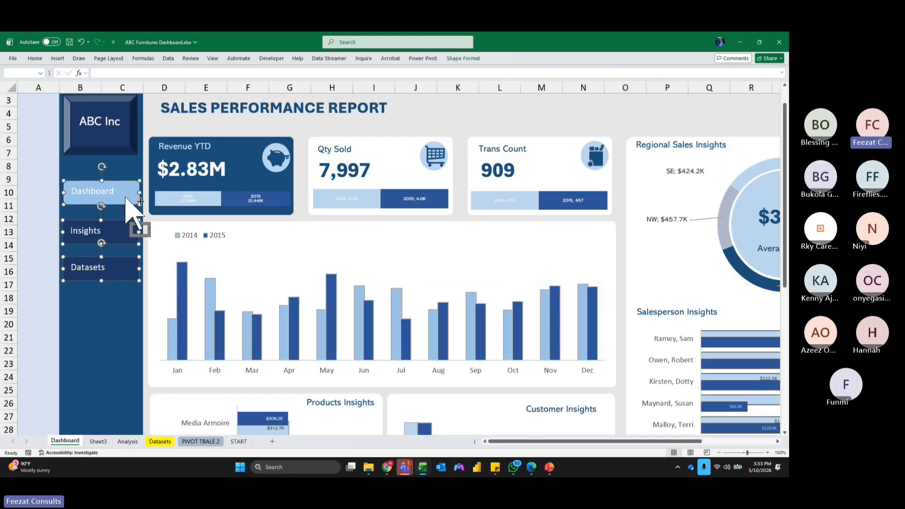
{"action": "left_click", "coordinate": [36, 58]}
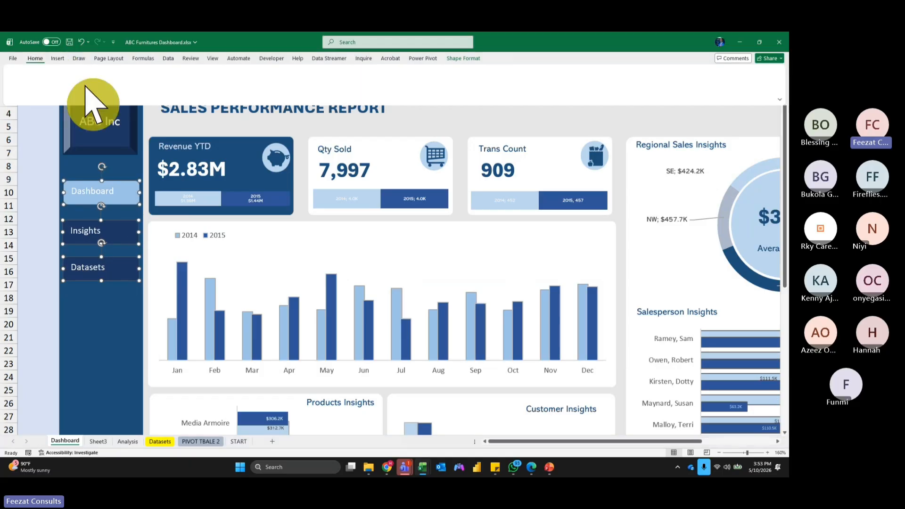
{"action": "left_click", "coordinate": [126, 74]}
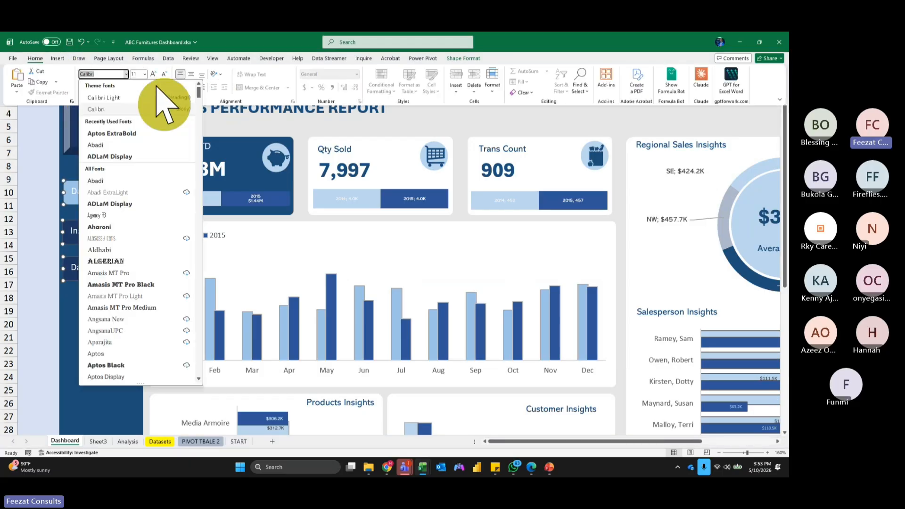
{"action": "left_click", "coordinate": [103, 180]}
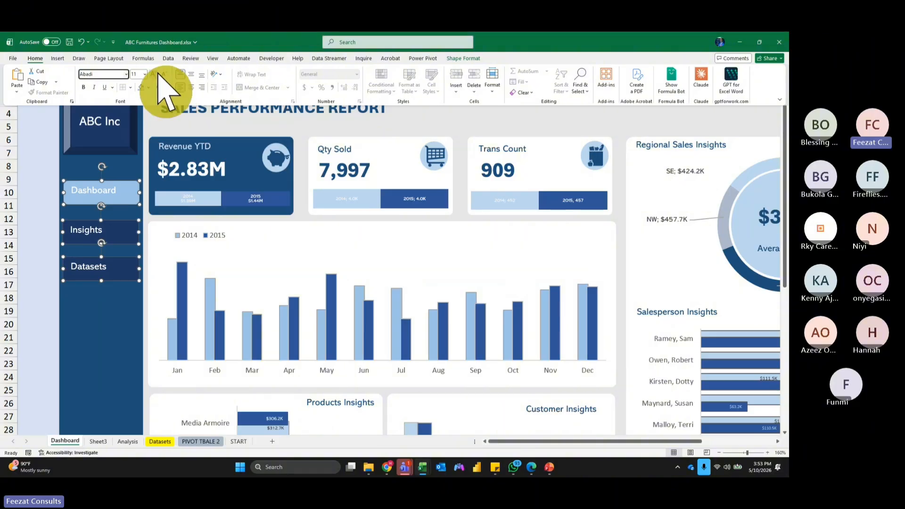
{"action": "left_click", "coordinate": [44, 152]}
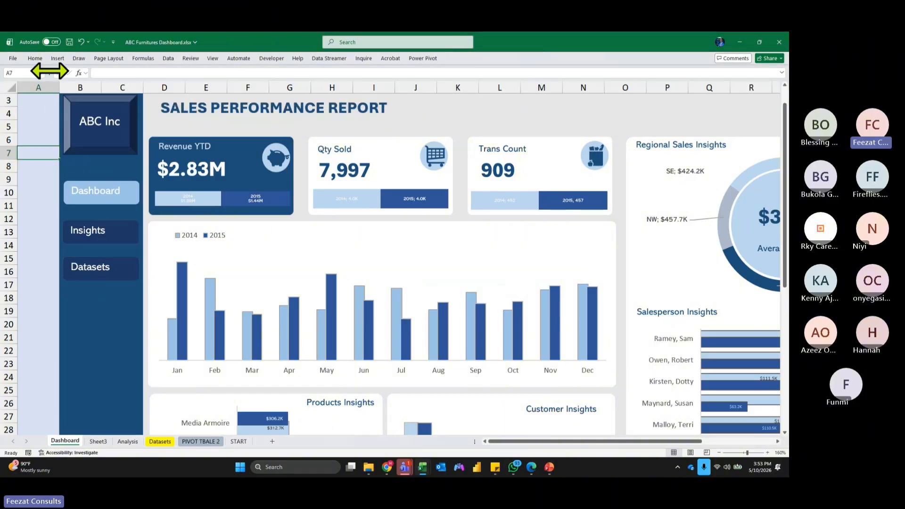
Search the stock icons for "analysis" and select the solid magnifying-glass chart icon.
{"action": "left_click", "coordinate": [58, 58]}
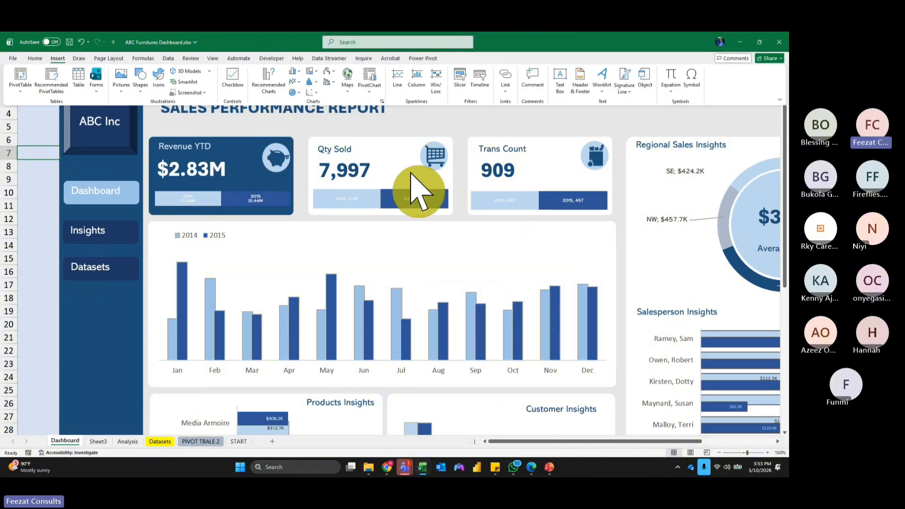
{"action": "left_click", "coordinate": [160, 76]}
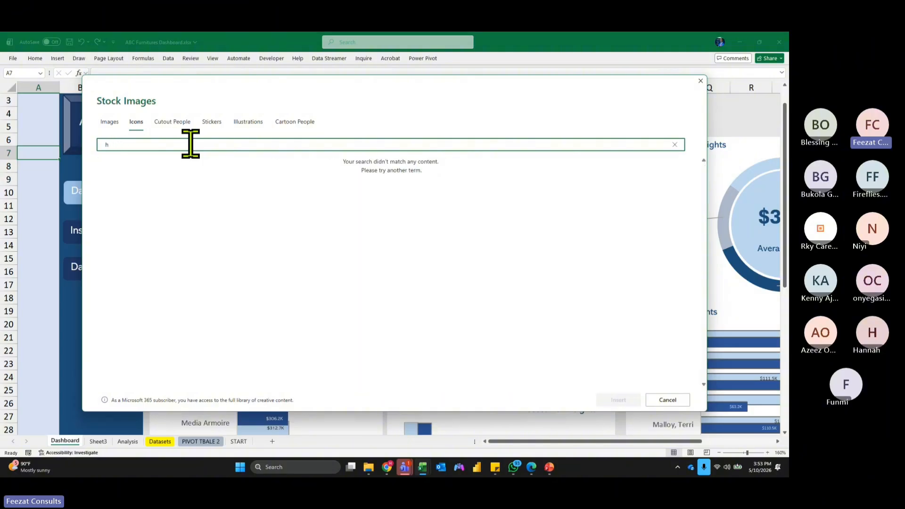
{"action": "key", "text": "BackSpace"}
{"action": "type", "text": "insght"}
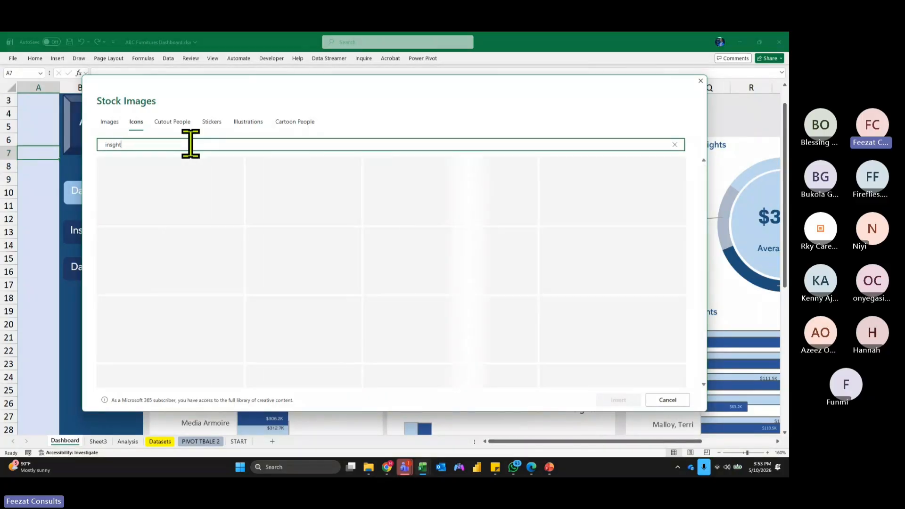
{"action": "type", "text": "s"}
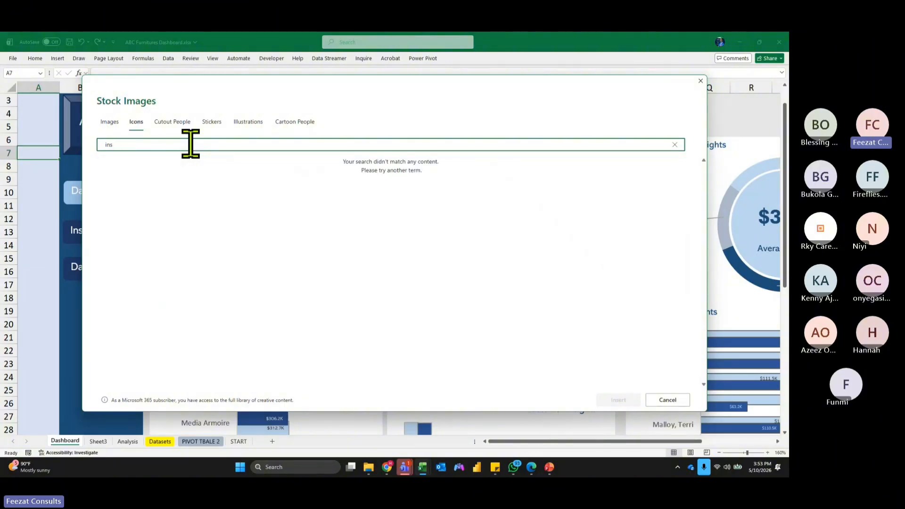
{"action": "key", "text": "BackSpace"}
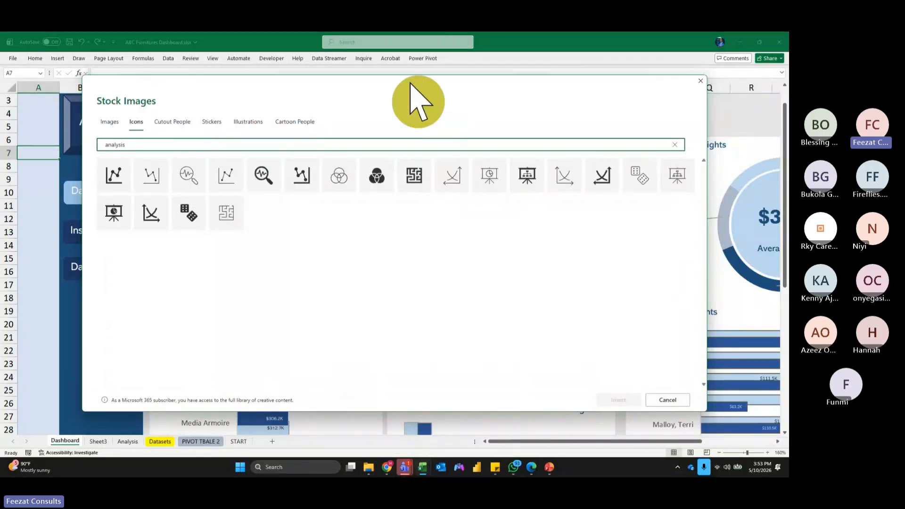
{"action": "left_click_drag", "start_coordinate": [422, 99], "coordinate": [509, 108]}
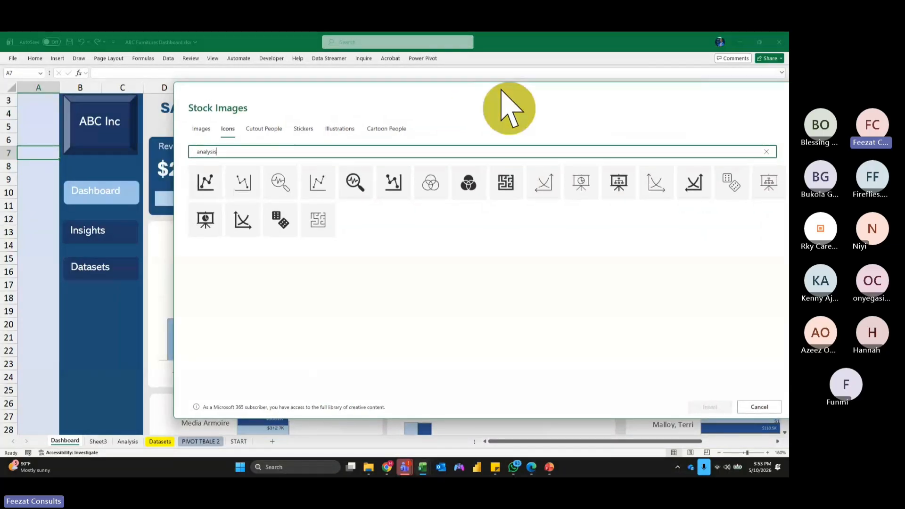
{"action": "left_click", "coordinate": [354, 182]}
Search the stock icons for "data", add the solid database and server icons to the selection, and insert all three icons.
{"action": "double_click", "coordinate": [227, 151]}
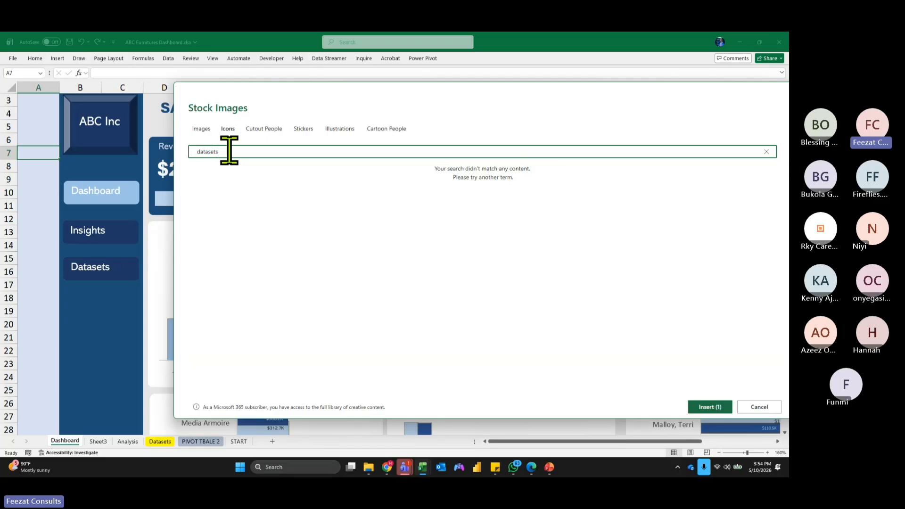
{"action": "key", "text": "BackSpace"}
{"action": "key", "text": "BackSpace"}
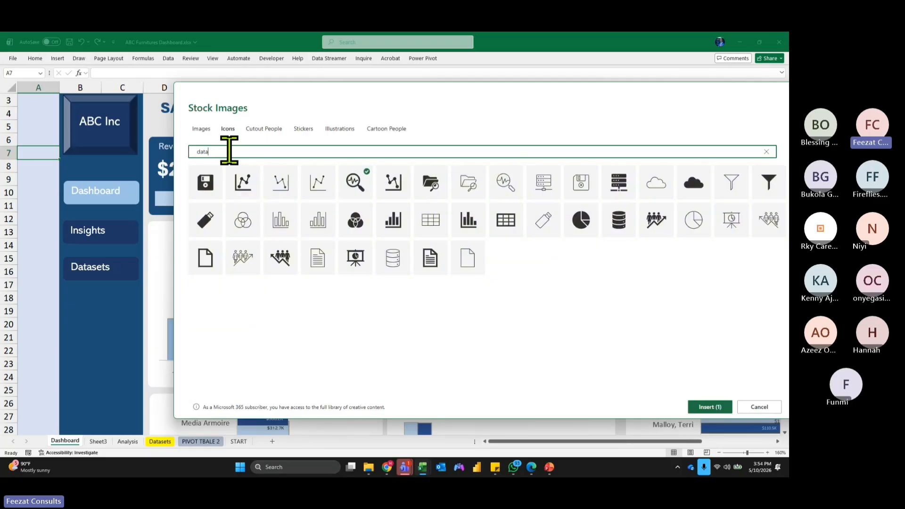
{"action": "left_click", "coordinate": [618, 220]}
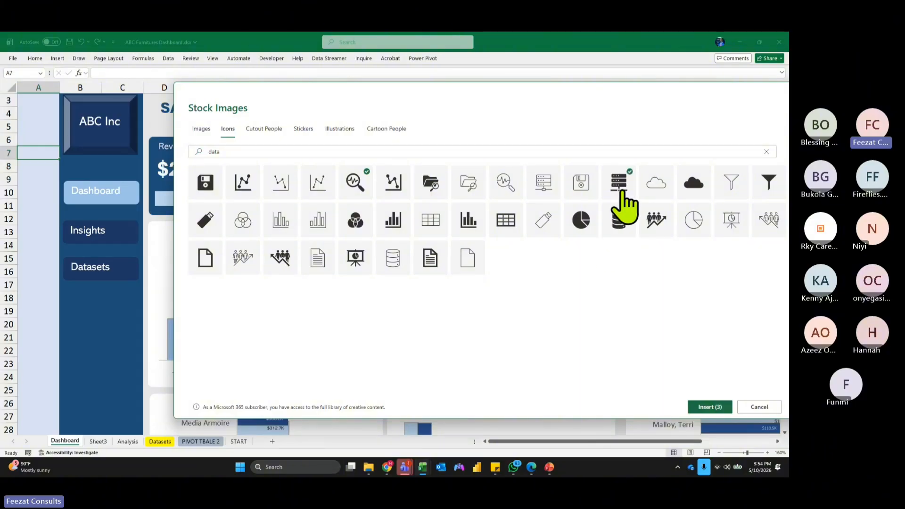
{"action": "left_click", "coordinate": [708, 407]}
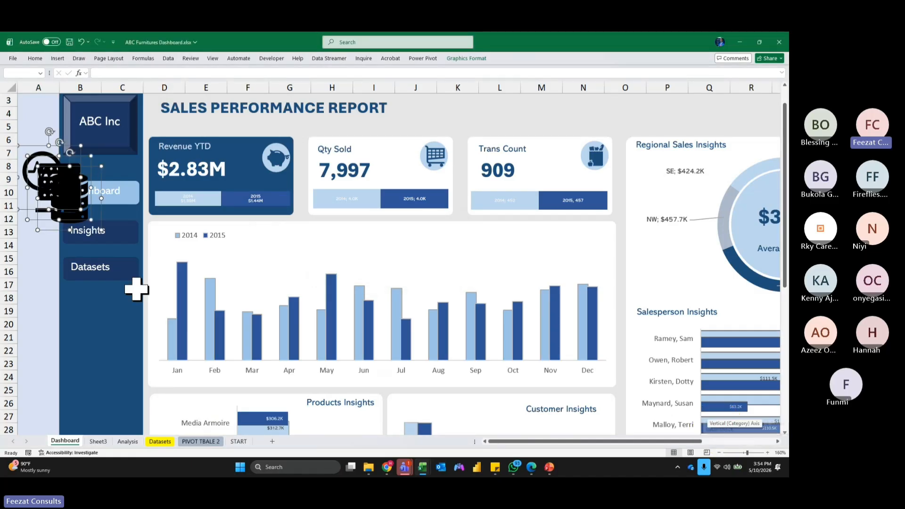
Shrink the three inserted icons together to 0.4" high and 0.4" wide.
{"action": "left_click", "coordinate": [458, 59]}
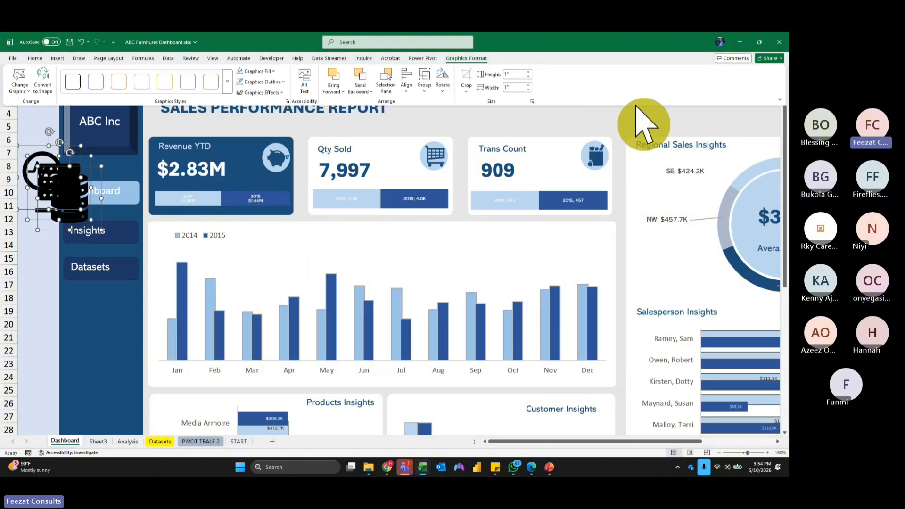
{"action": "left_click", "coordinate": [530, 90]}
{"action": "left_click", "coordinate": [529, 90]}
{"action": "left_click", "coordinate": [529, 90]}
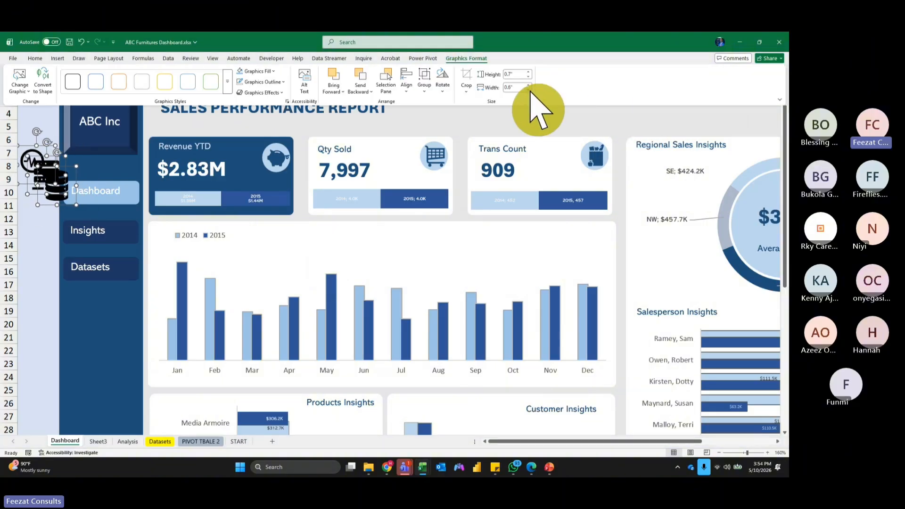
{"action": "left_click", "coordinate": [529, 90]}
{"action": "left_click", "coordinate": [529, 90]}
{"action": "left_click", "coordinate": [44, 172]}
{"action": "left_click_drag", "start_coordinate": [43, 171], "coordinate": [101, 208]}
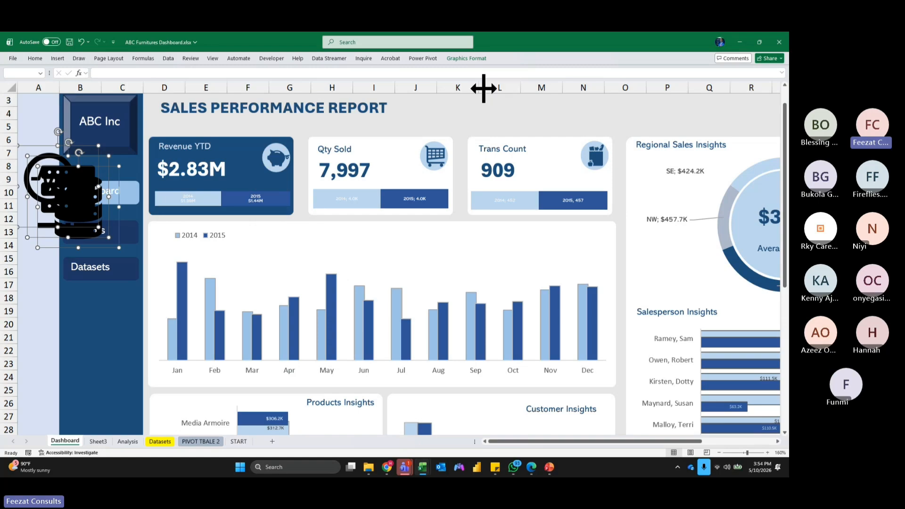
{"action": "key", "text": "ctrl+z"}
Reduce the three selected icons further to 0.2" high and 0.2" wide.
{"action": "left_click", "coordinate": [480, 59]}
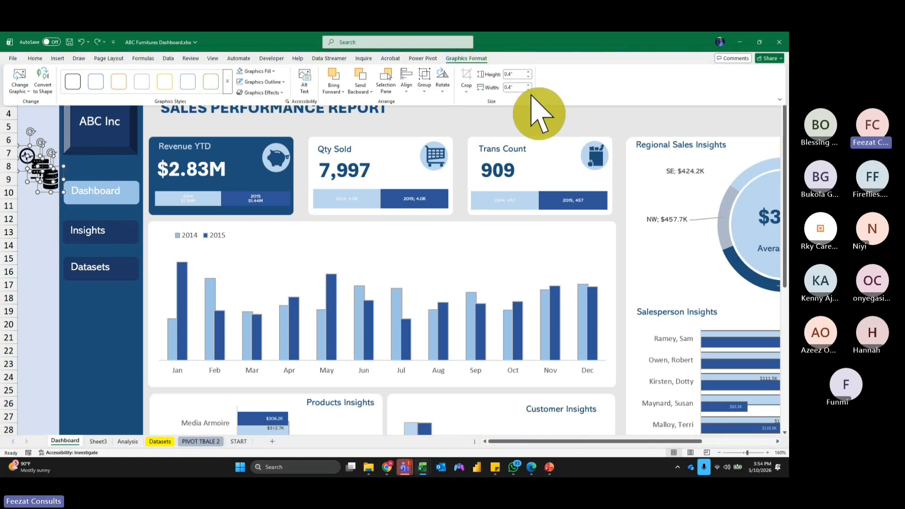
{"action": "left_click", "coordinate": [529, 90]}
{"action": "left_click", "coordinate": [529, 90]}
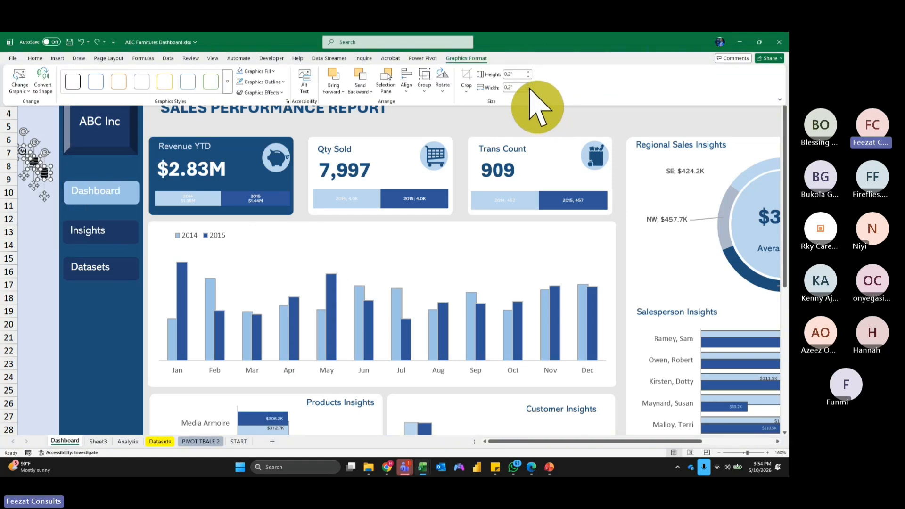
Move the database icon onto the Datasets button and enlarge it to 0.3" high and 0.3" wide.
{"action": "left_click", "coordinate": [31, 217]}
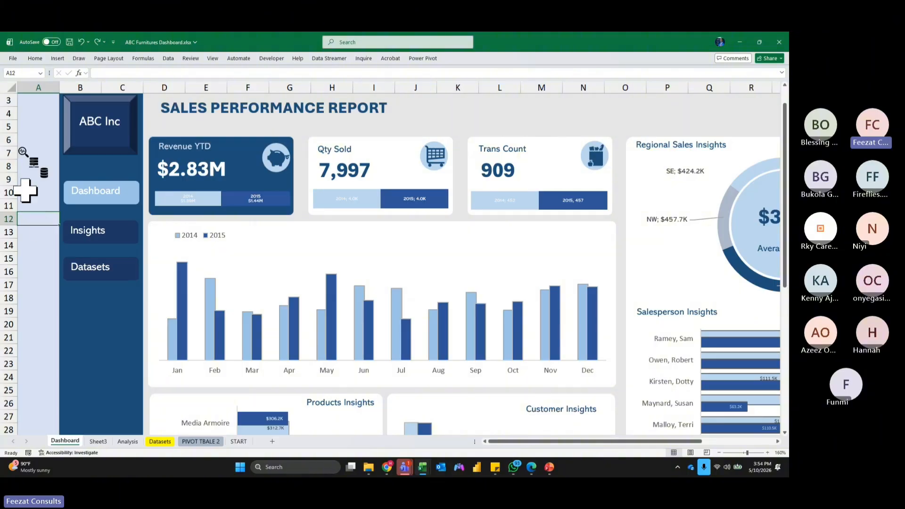
{"action": "left_click", "coordinate": [43, 174]}
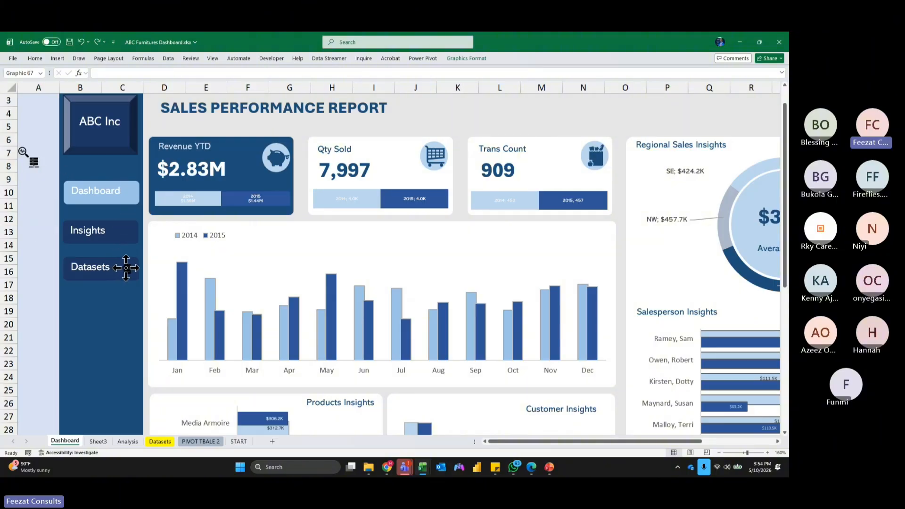
{"action": "left_click", "coordinate": [467, 58]}
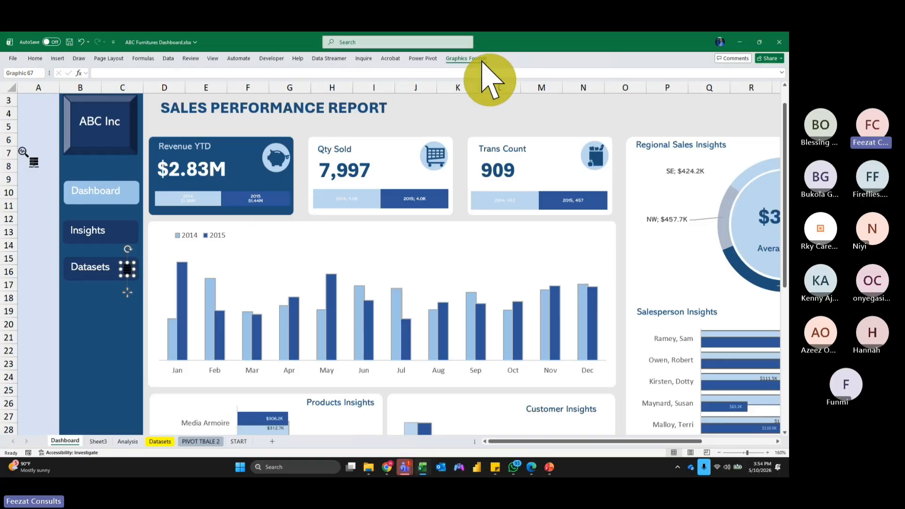
{"action": "left_click", "coordinate": [529, 73]}
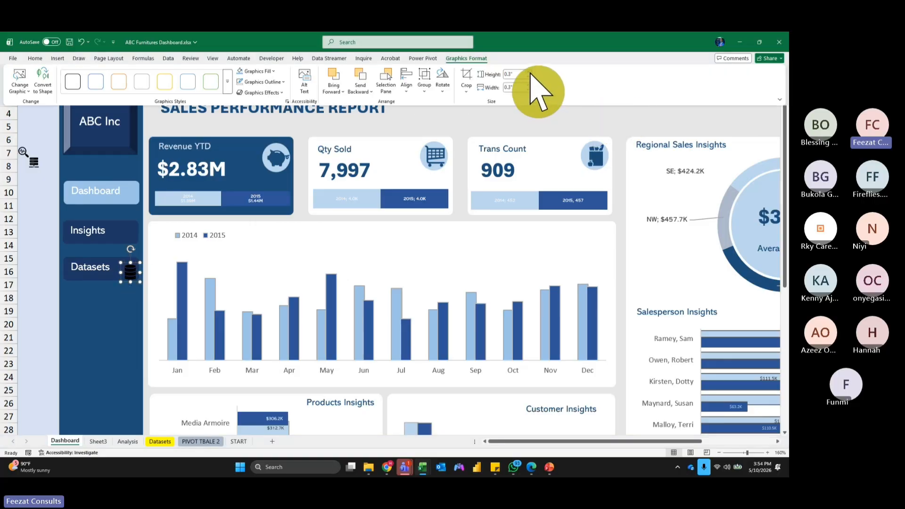
Nudge the database icon up so it sits vertically centred on the Datasets button.
{"action": "left_click", "coordinate": [130, 271]}
{"action": "left_click_drag", "start_coordinate": [128, 273], "coordinate": [128, 270]}
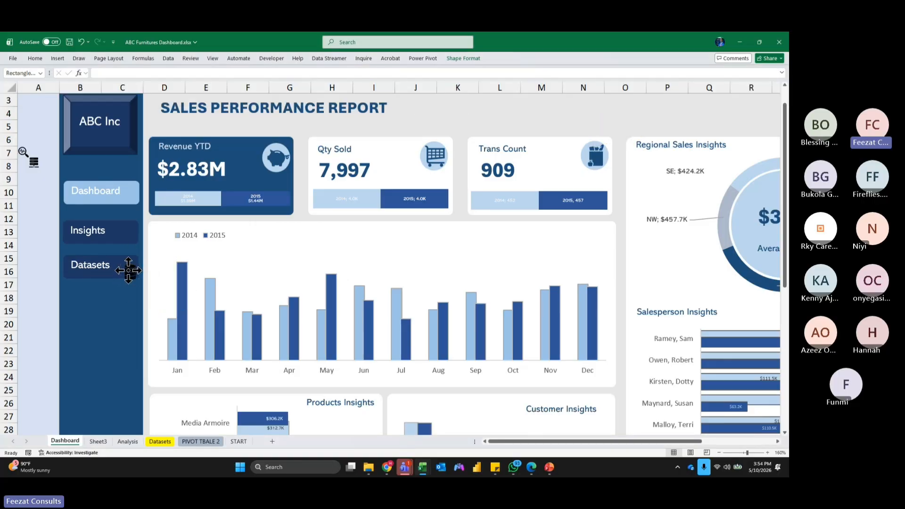
{"action": "left_click", "coordinate": [24, 296]}
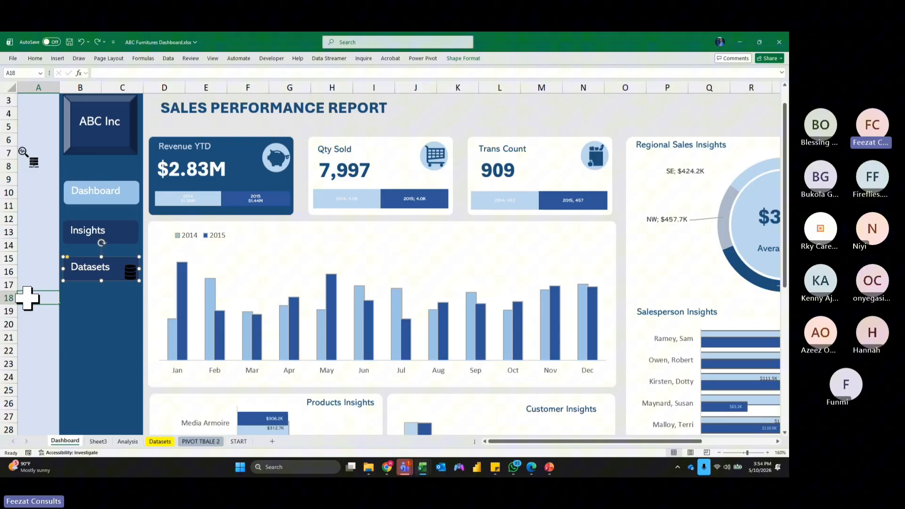
{"action": "left_click", "coordinate": [132, 273]}
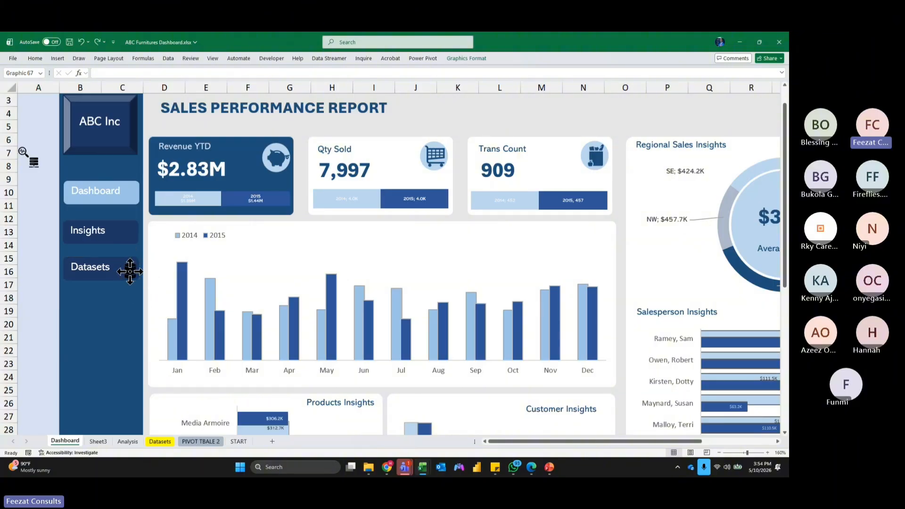
Fill the database icon with the gray Background 2, Darker 50% theme color.
{"action": "left_click", "coordinate": [466, 59]}
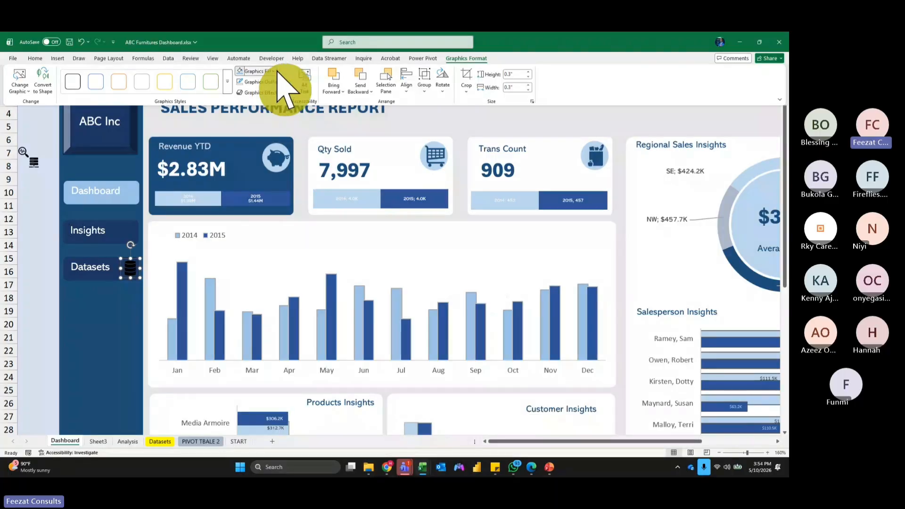
{"action": "left_click", "coordinate": [260, 71]}
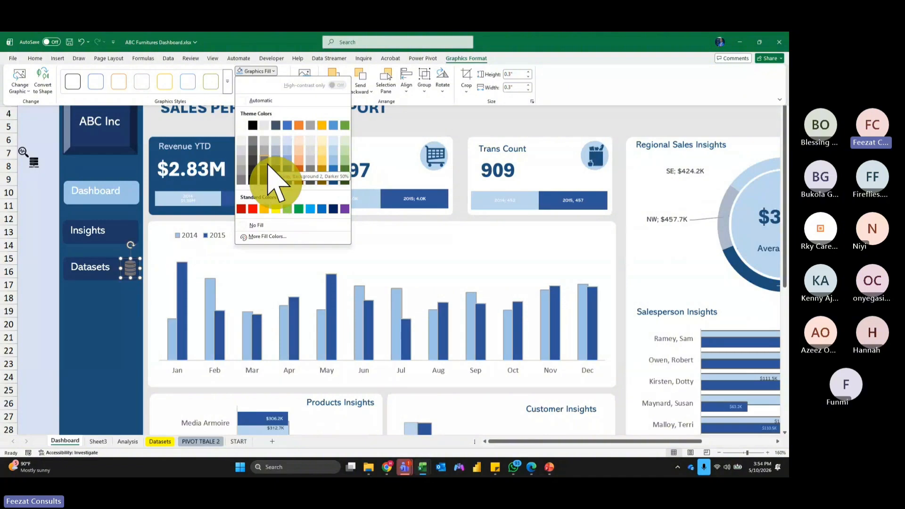
{"action": "left_click", "coordinate": [268, 165]}
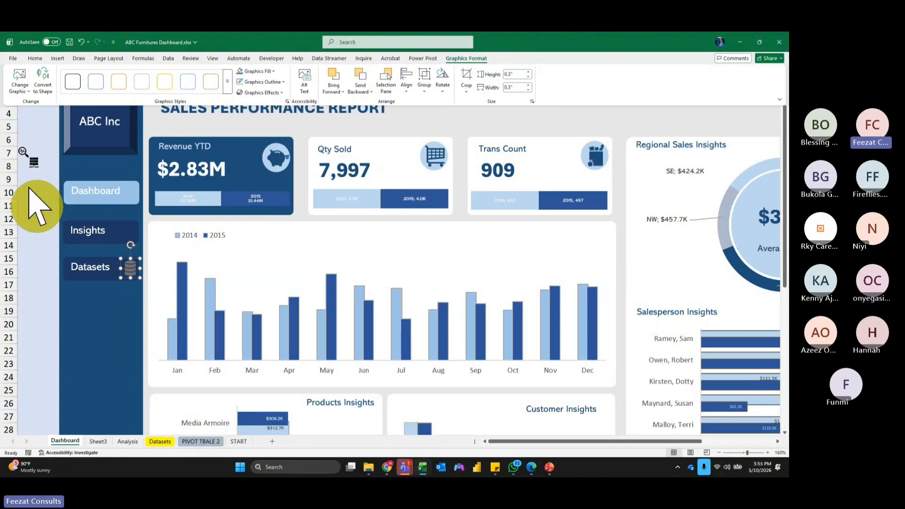
Place the server icon on the Dashboard button at 0.3" by 0.3" and give it the same gray fill.
{"action": "left_click", "coordinate": [32, 162]}
{"action": "left_click_drag", "start_coordinate": [34, 164], "coordinate": [131, 191]}
{"action": "left_click", "coordinate": [466, 58]}
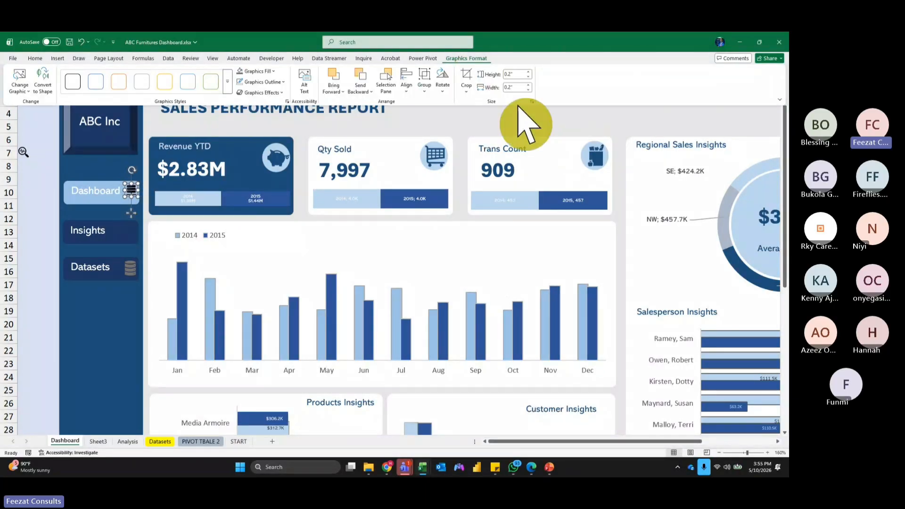
{"action": "left_click", "coordinate": [529, 85]}
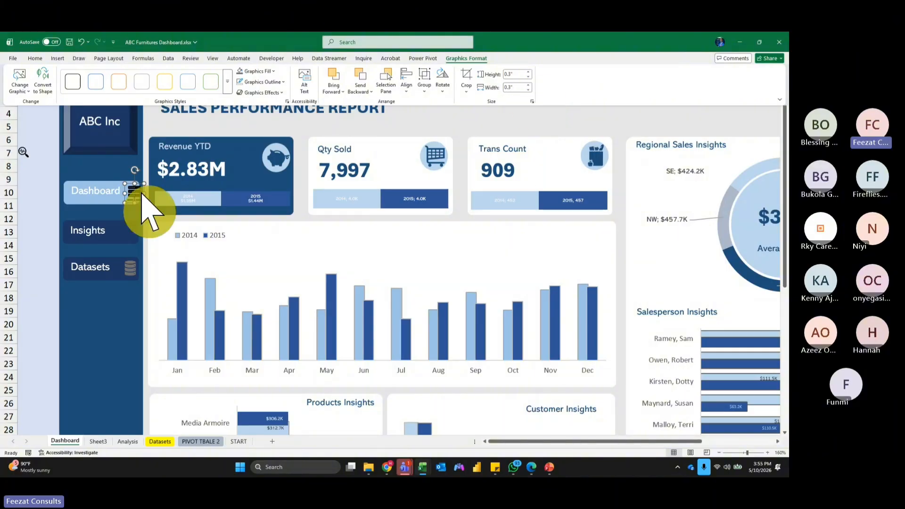
{"action": "left_click", "coordinate": [132, 192]}
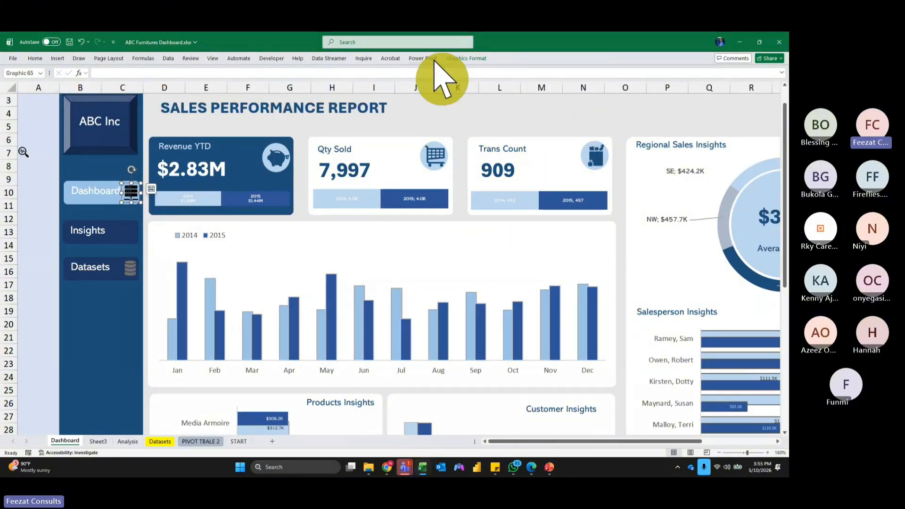
{"action": "left_click", "coordinate": [466, 58]}
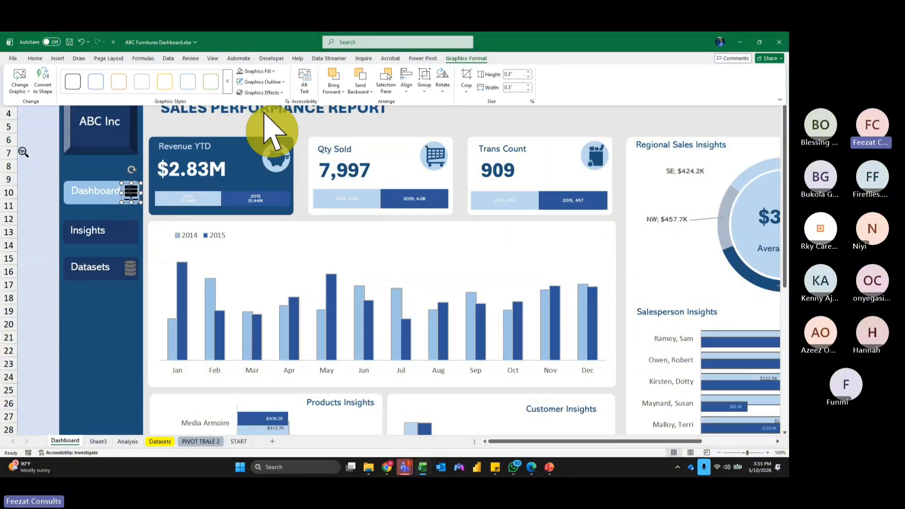
{"action": "left_click", "coordinate": [240, 72]}
Place the magnifying-glass chart icon on the Insights button at 0.3" by 0.3" with the same gray fill.
{"action": "left_click", "coordinate": [20, 150]}
{"action": "left_click", "coordinate": [22, 151]}
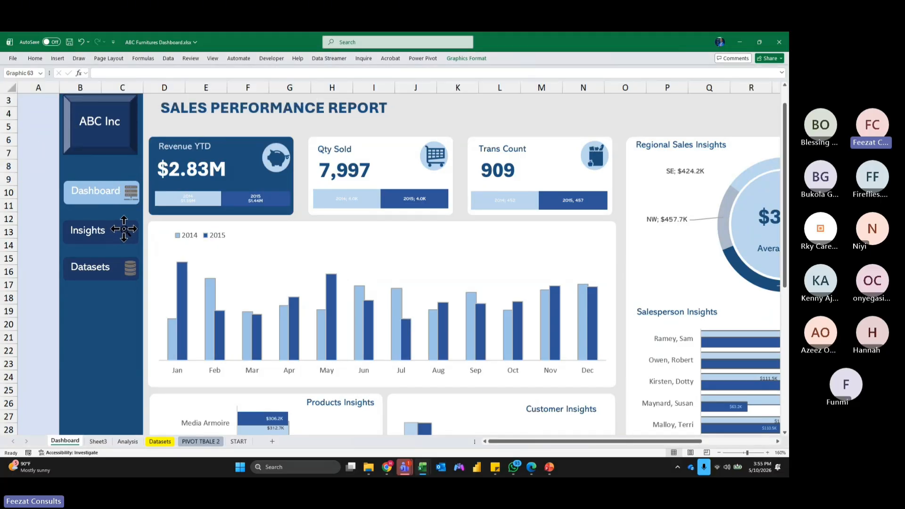
{"action": "left_click_drag", "start_coordinate": [124, 229], "coordinate": [125, 230]}
{"action": "left_click", "coordinate": [467, 58]}
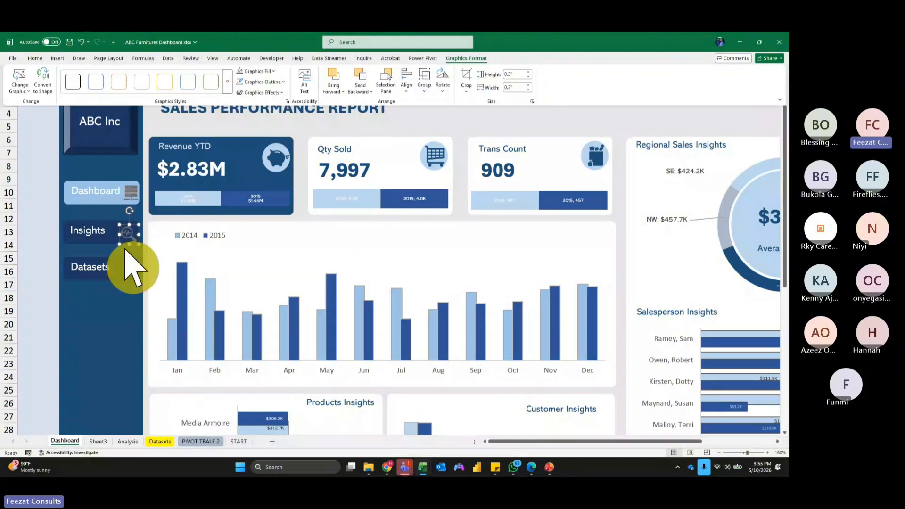
{"action": "left_click", "coordinate": [38, 209]}
Middle-align the text of the Dashboard, Insights and Datasets buttons vertically and set its font size to 11.
{"action": "left_click", "coordinate": [112, 227]}
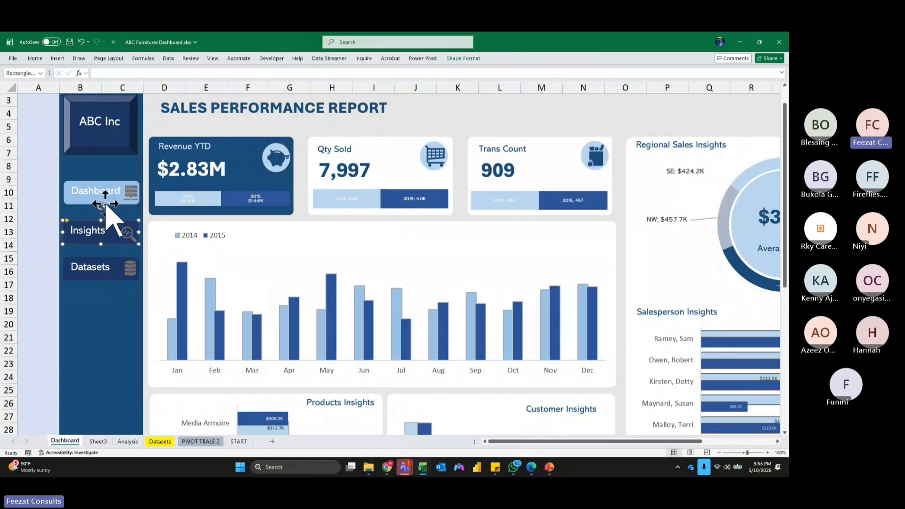
{"action": "left_click", "coordinate": [101, 267], "text": "shift"}
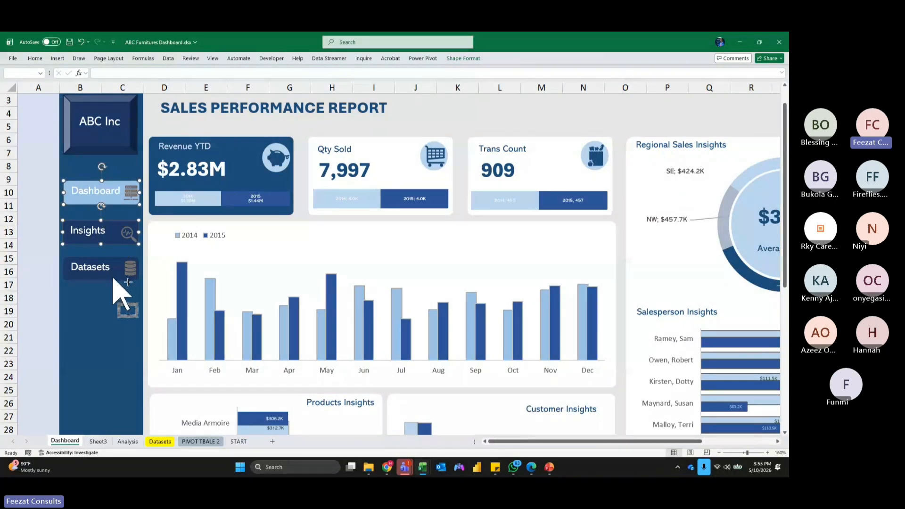
{"action": "left_click", "coordinate": [35, 58]}
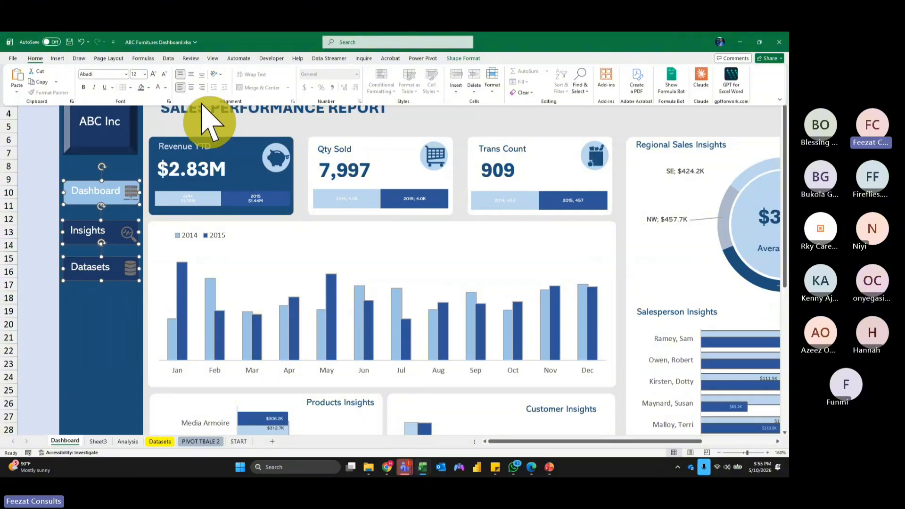
{"action": "left_click", "coordinate": [192, 74]}
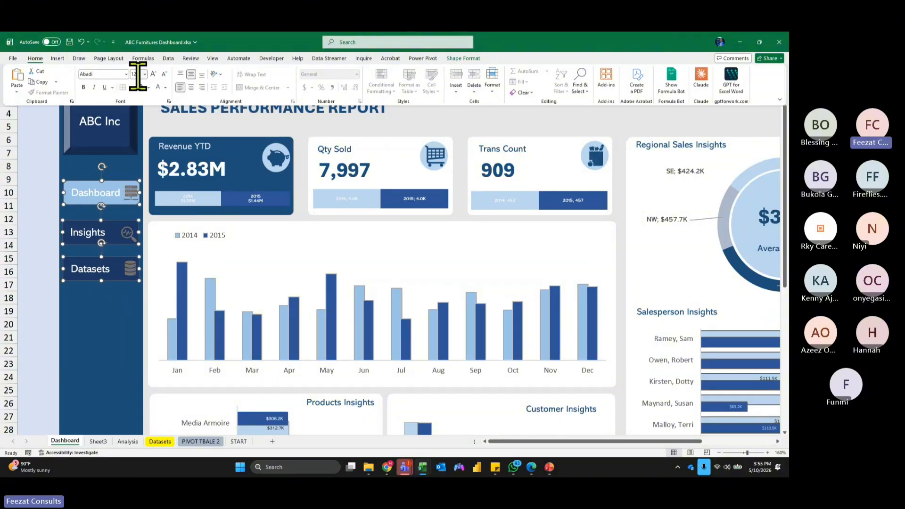
{"action": "type", "text": "11"}
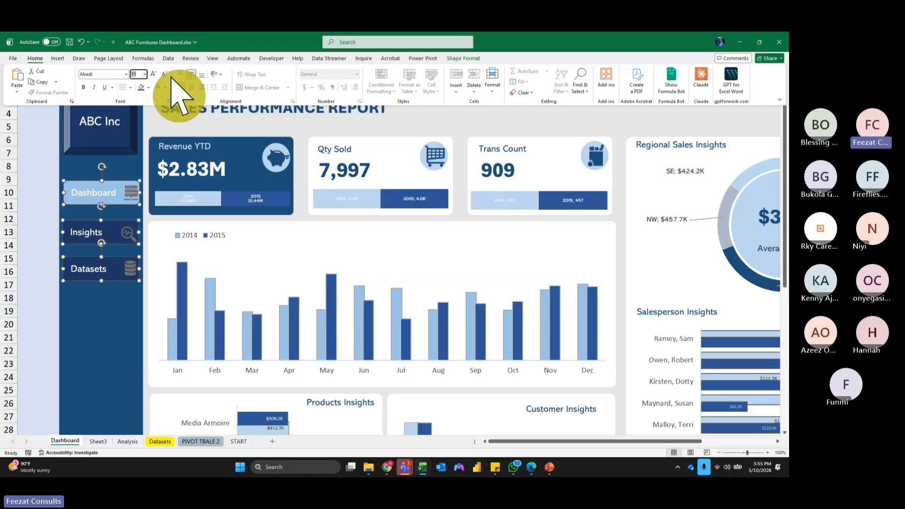
{"action": "left_click", "coordinate": [122, 311]}
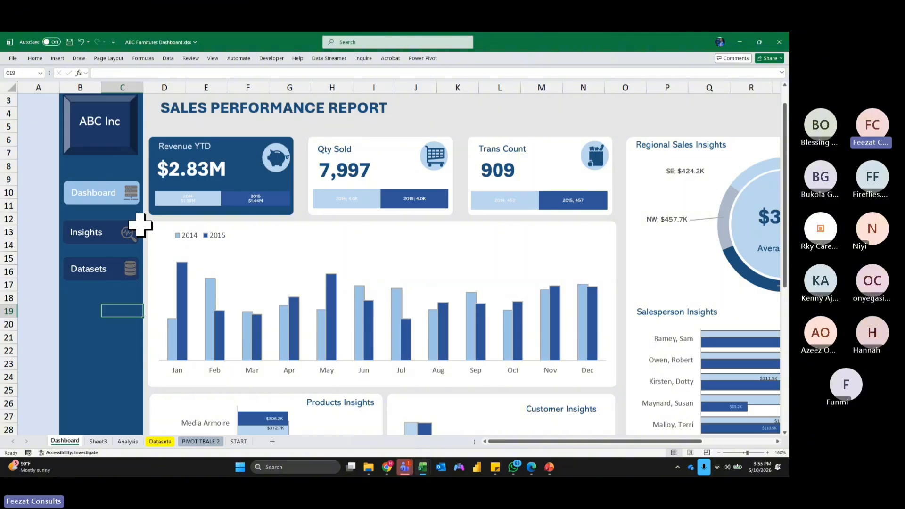
Try to group the Dashboard button with its server icon.
{"action": "left_click", "coordinate": [122, 192], "text": "ctrl"}
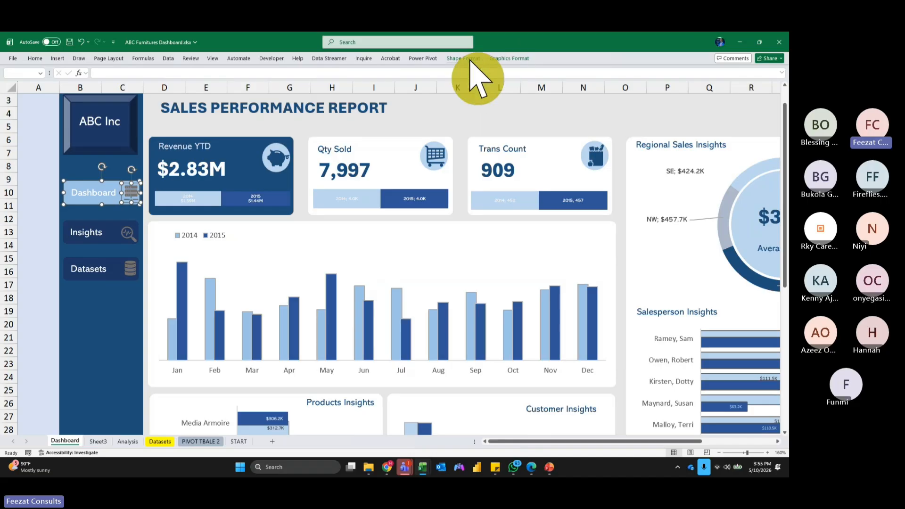
{"action": "left_click", "coordinate": [462, 59]}
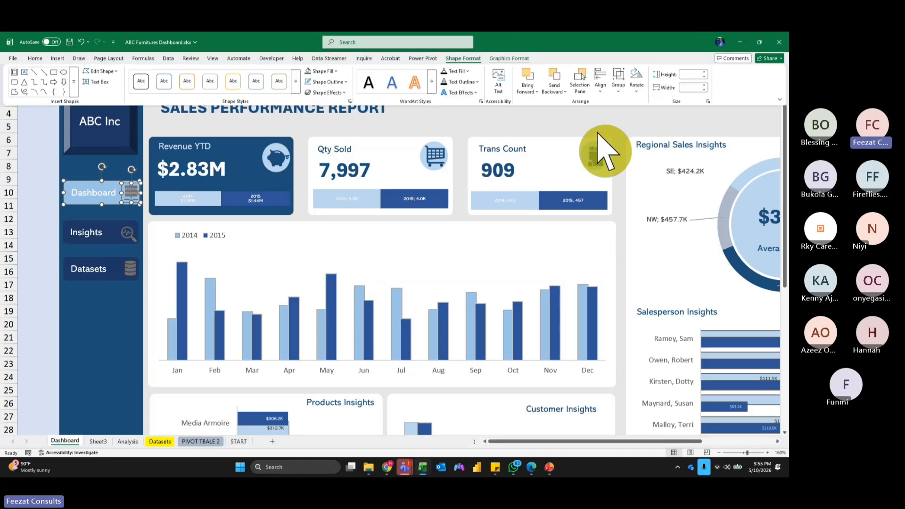
{"action": "left_click", "coordinate": [618, 84]}
Group the Insights button with its magnifying-glass chart icon.
{"action": "left_click", "coordinate": [96, 233]}
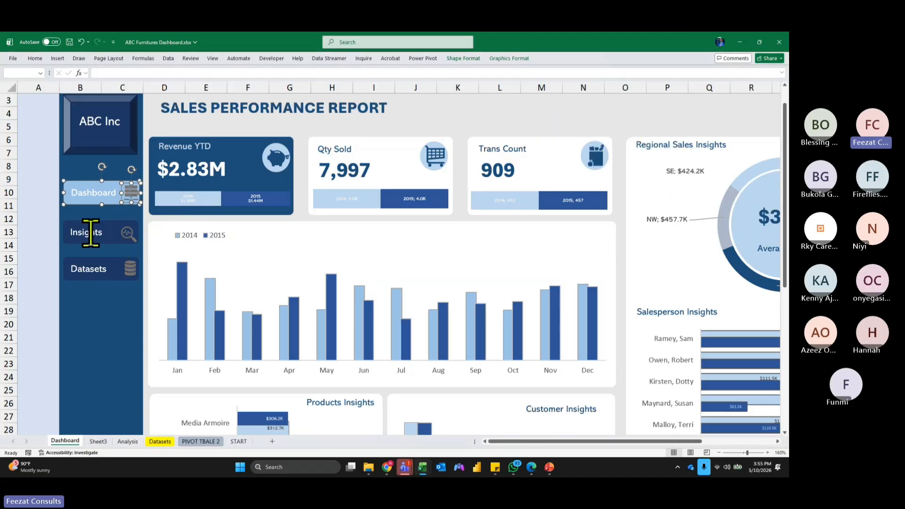
{"action": "left_click", "coordinate": [126, 247]}
{"action": "left_click", "coordinate": [129, 234]}
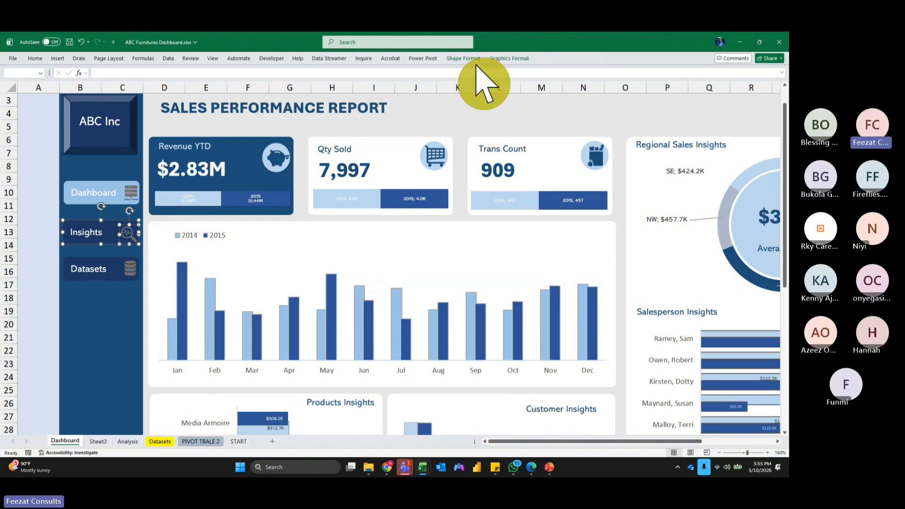
{"action": "left_click", "coordinate": [509, 59]}
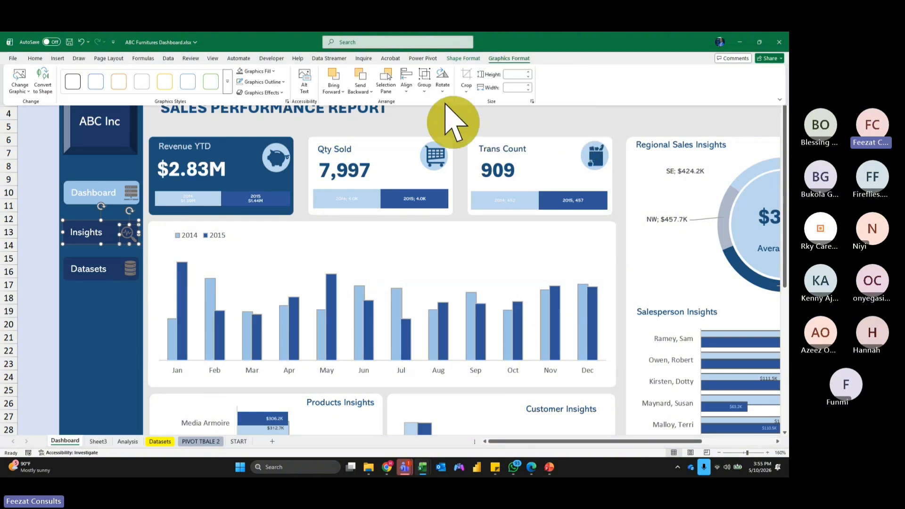
{"action": "left_click", "coordinate": [464, 58]}
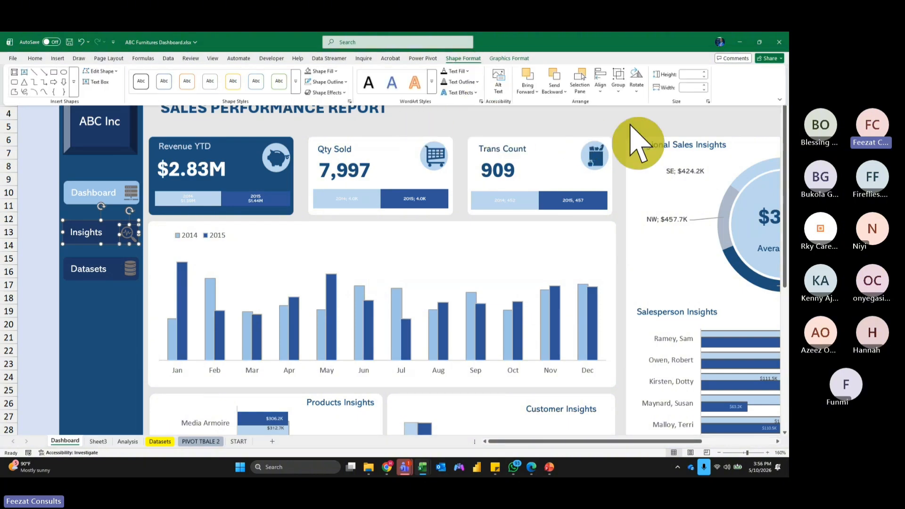
{"action": "left_click", "coordinate": [617, 81]}
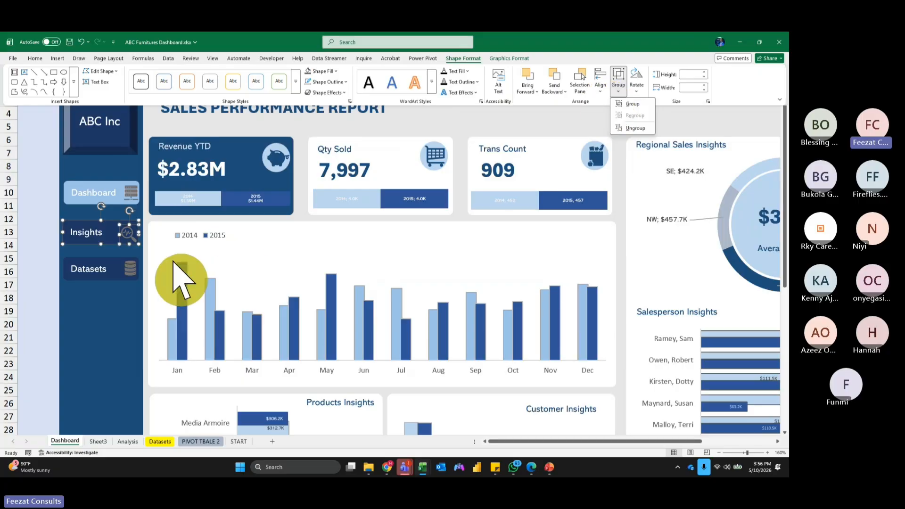
{"action": "left_click", "coordinate": [629, 104]}
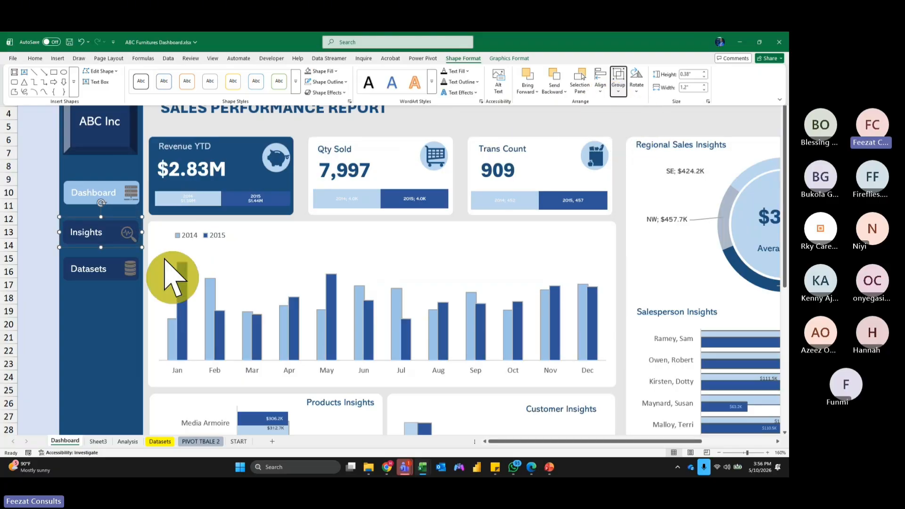
Group the Datasets button with its database icon and deselect the group.
{"action": "left_click", "coordinate": [97, 272]}
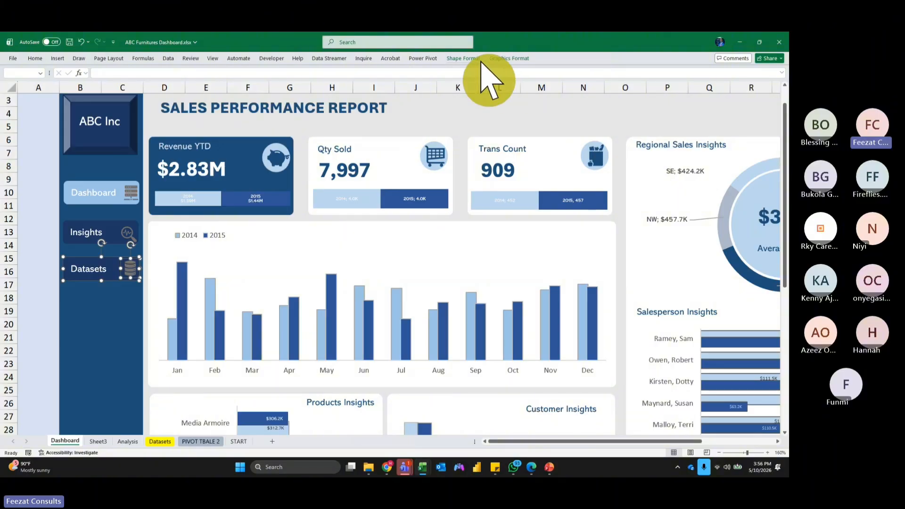
{"action": "left_click", "coordinate": [463, 59]}
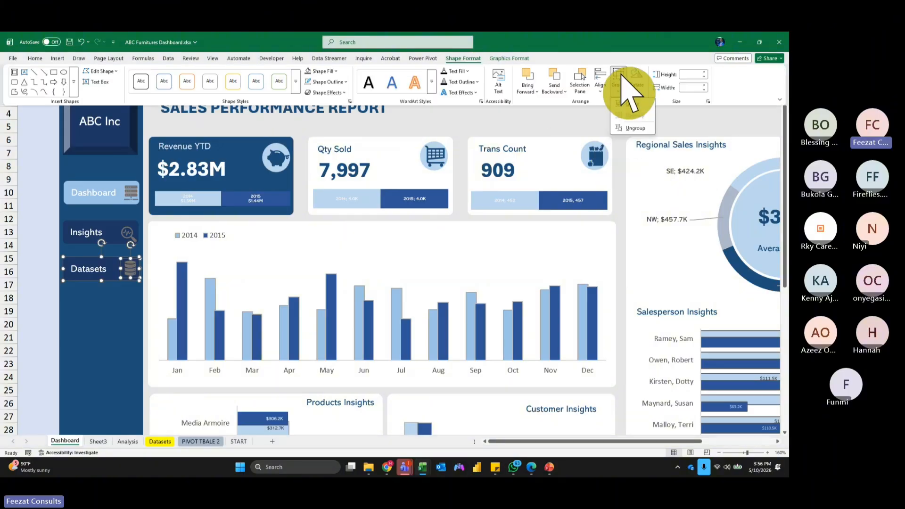
{"action": "scroll", "coordinate": [617, 129], "scroll_direction": "down", "scroll_amount": 4}
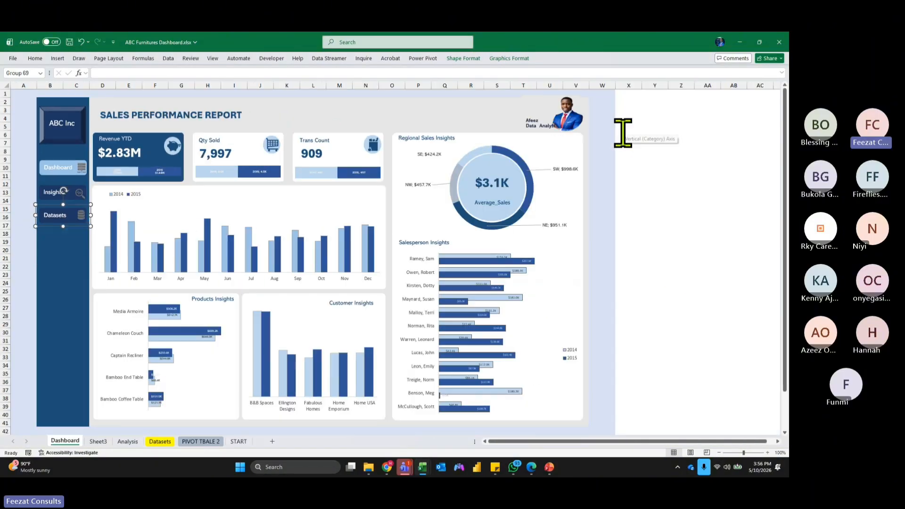
{"action": "left_click", "coordinate": [671, 218]}
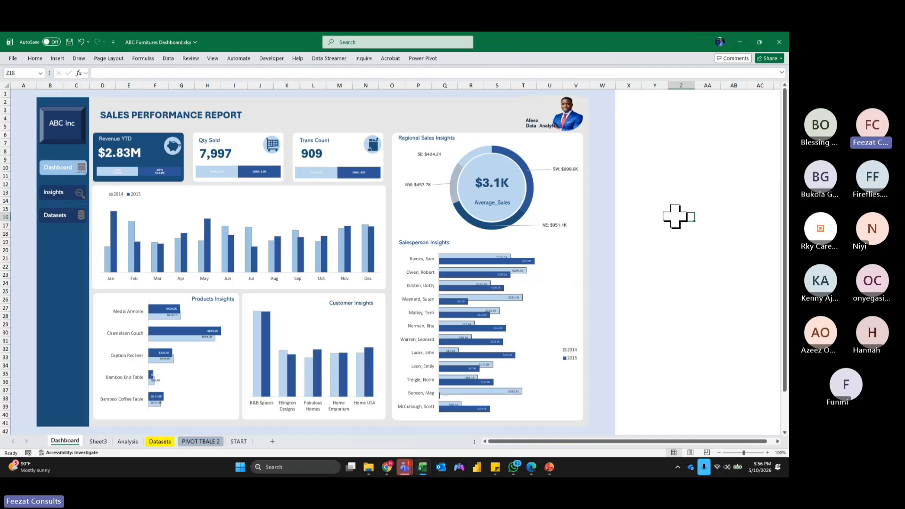
{"action": "left_click", "coordinate": [80, 171]}
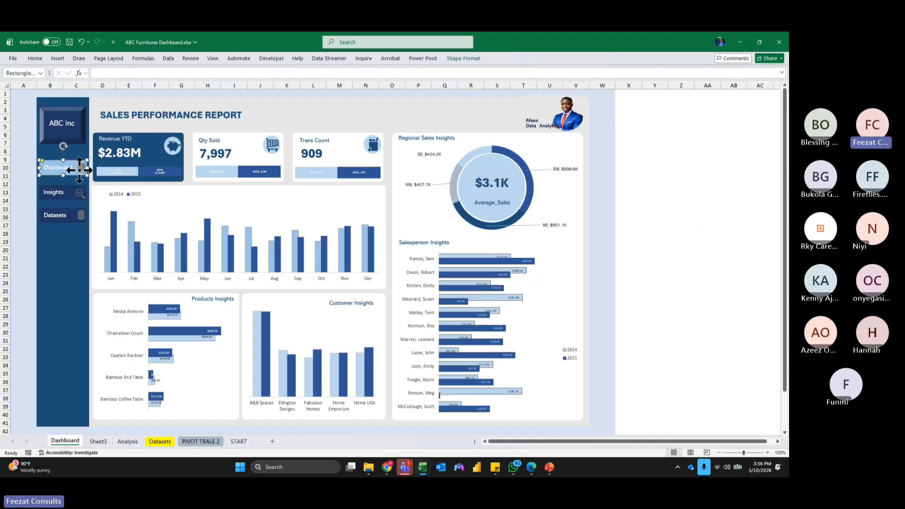
{"action": "right_click", "coordinate": [80, 170]}
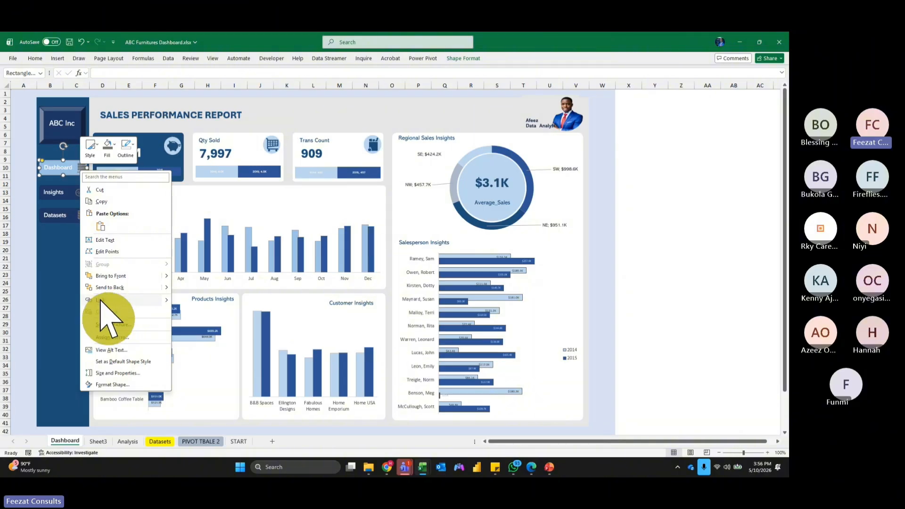
{"action": "left_click", "coordinate": [100, 301]}
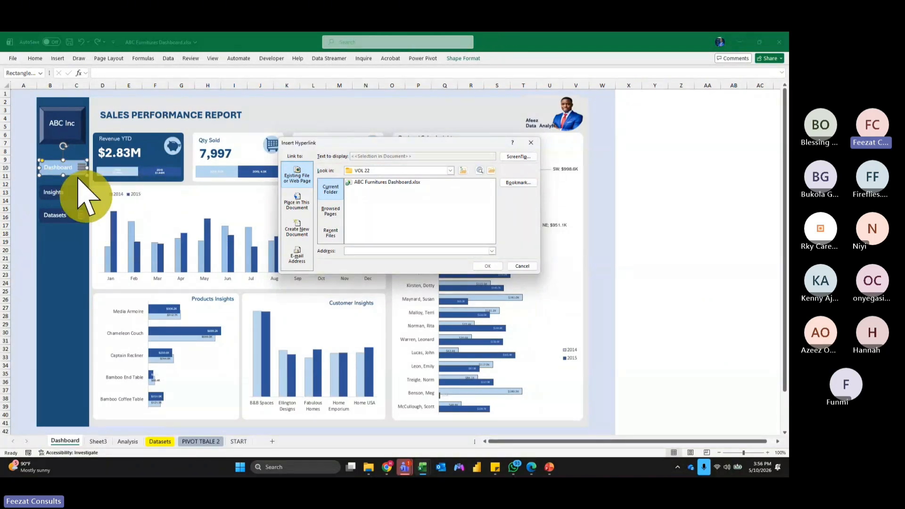
{"action": "left_click", "coordinate": [518, 267]}
{"action": "left_click", "coordinate": [717, 267]}
Link the Insights button group to cell A1 of the Analysis sheet in this workbook.
{"action": "left_click", "coordinate": [70, 190]}
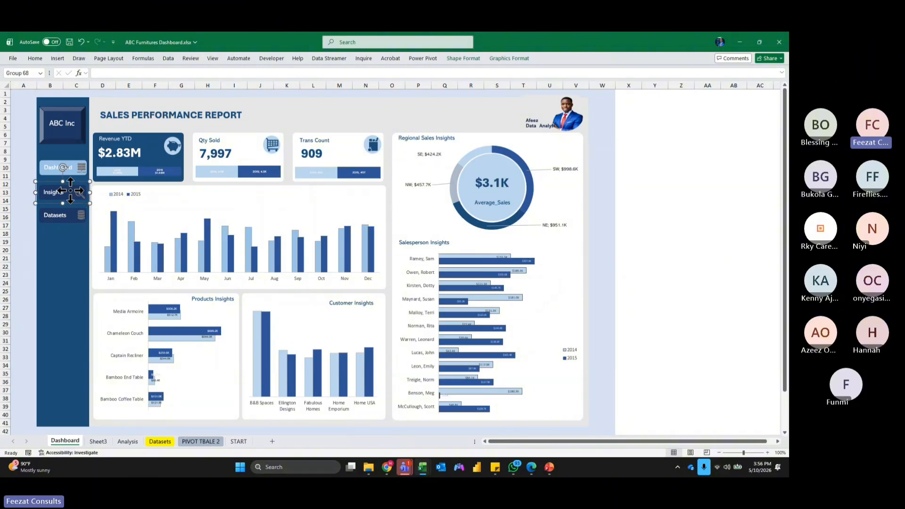
{"action": "right_click", "coordinate": [70, 191]}
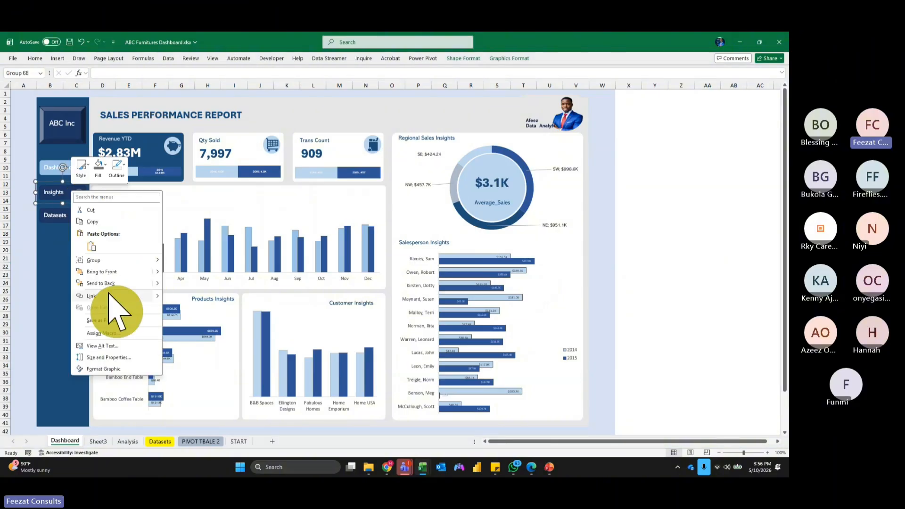
{"action": "left_click", "coordinate": [99, 311]}
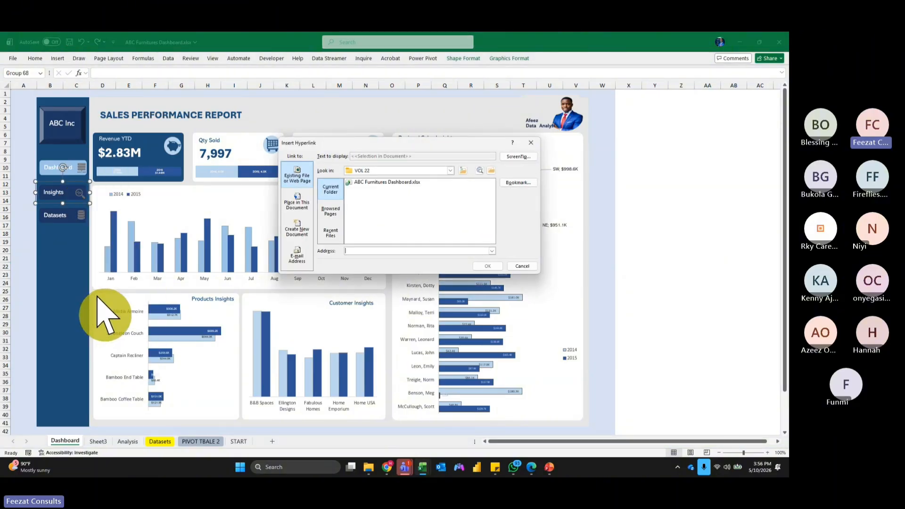
{"action": "left_click", "coordinate": [296, 201]}
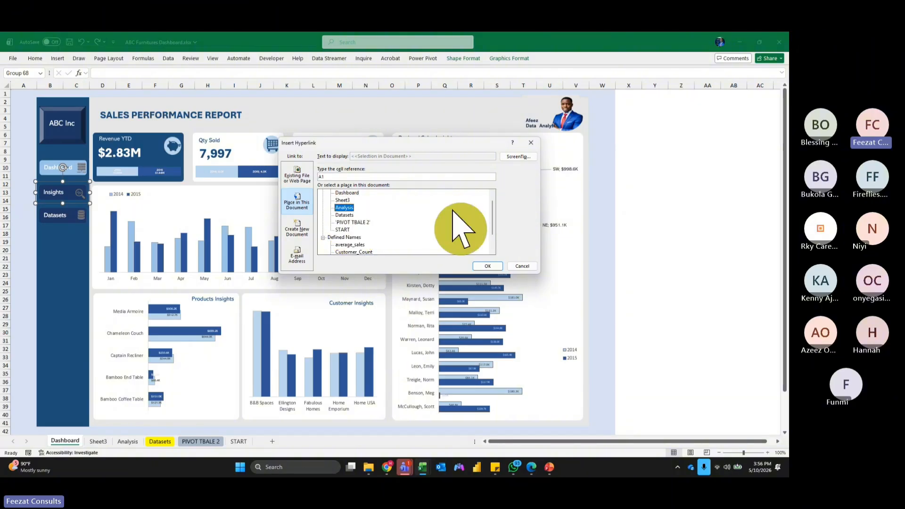
{"action": "left_click", "coordinate": [486, 266]}
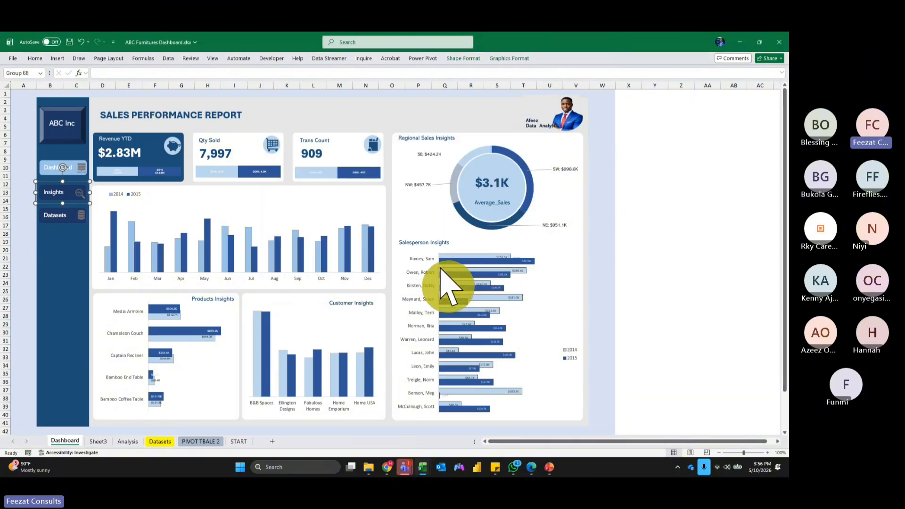
Link the Datasets button group to cell A1 of the Datasets sheet and deselect the group.
{"action": "right_click", "coordinate": [74, 218]}
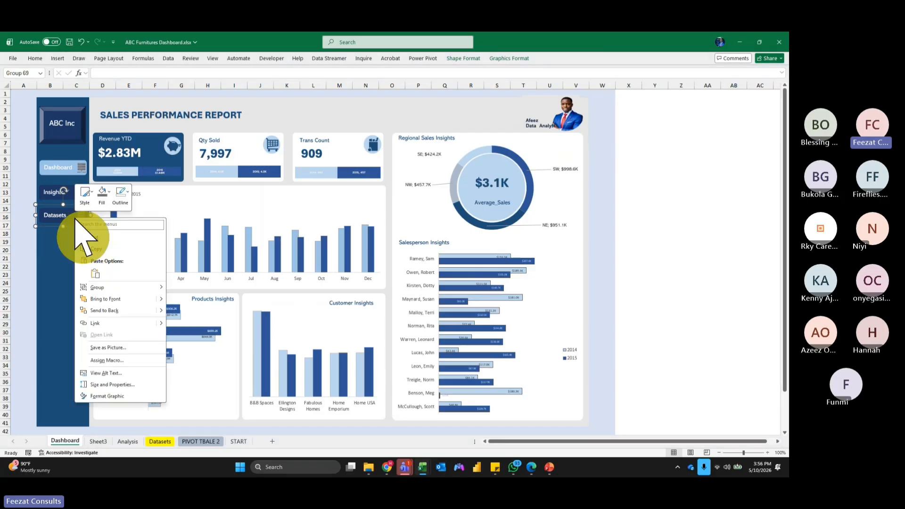
{"action": "left_click", "coordinate": [99, 323]}
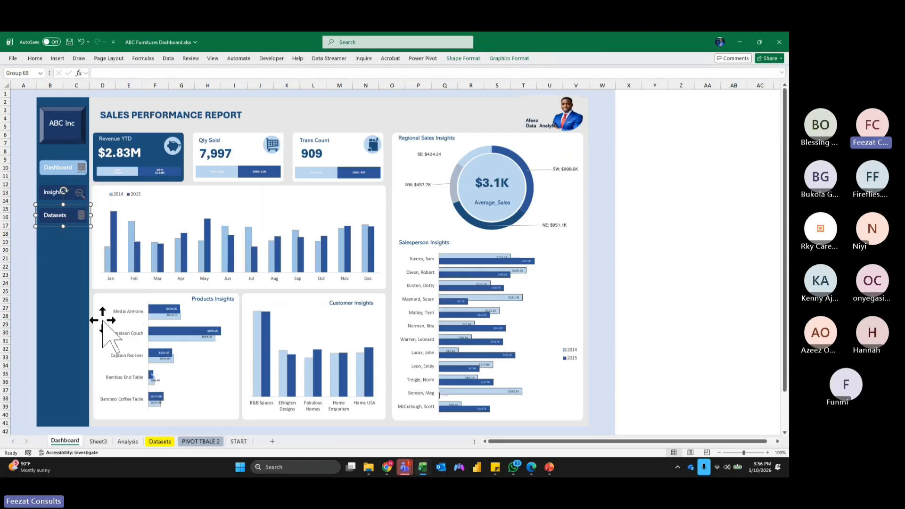
{"action": "left_click", "coordinate": [346, 215]}
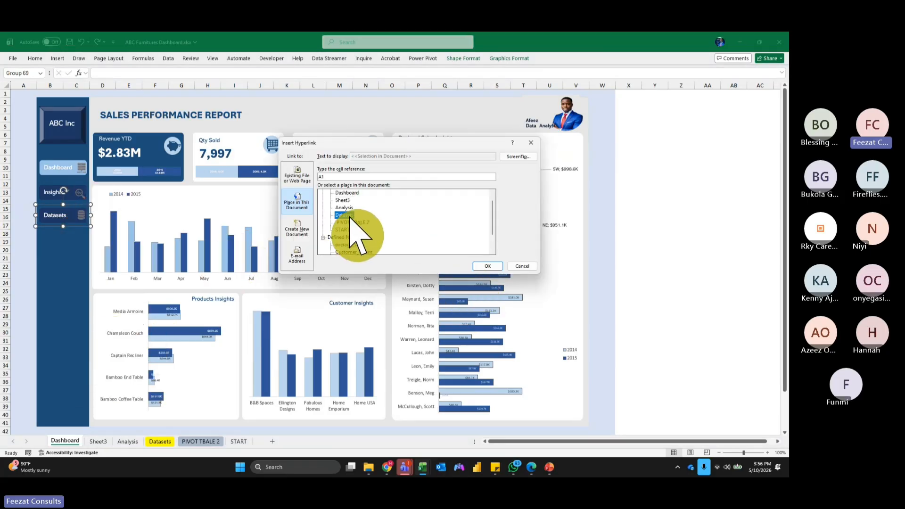
{"action": "left_click", "coordinate": [488, 265]}
{"action": "left_click", "coordinate": [657, 268]}
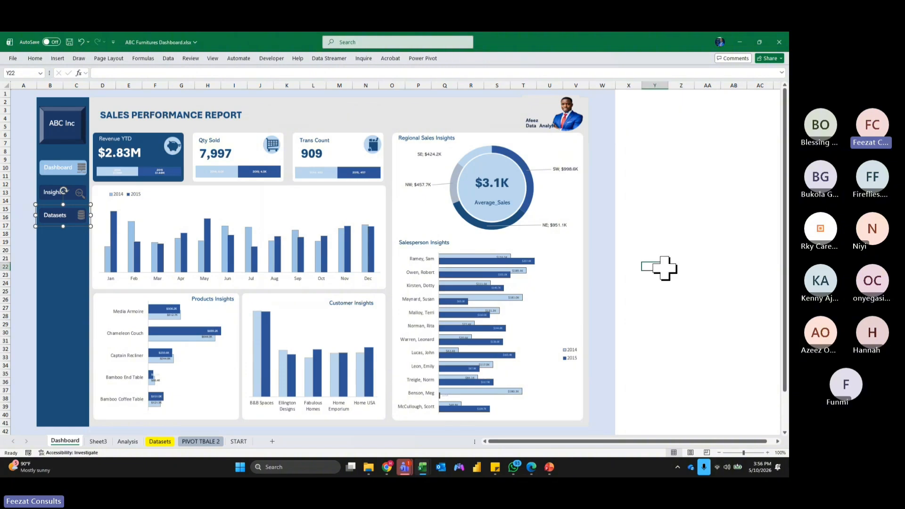
Delete the empty worksheet Sheet3 from the workbook.
{"action": "left_click", "coordinate": [99, 442]}
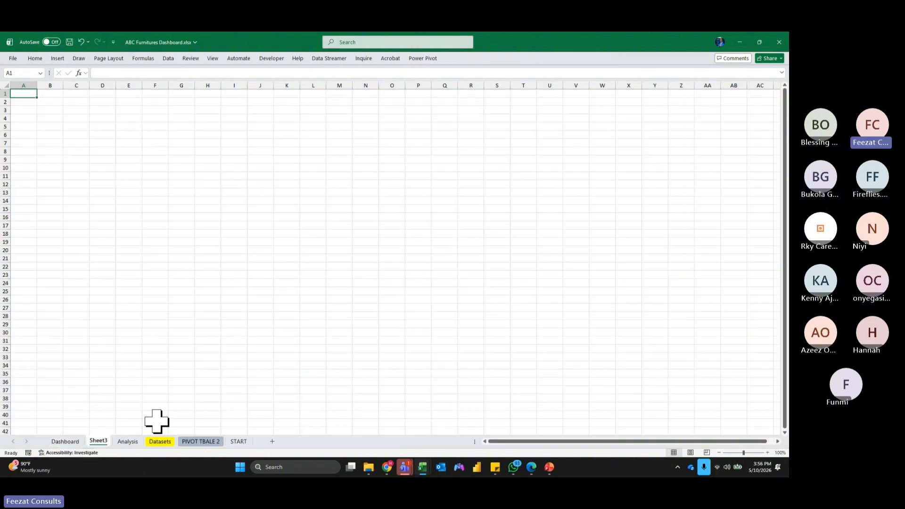
{"action": "right_click", "coordinate": [99, 442]}
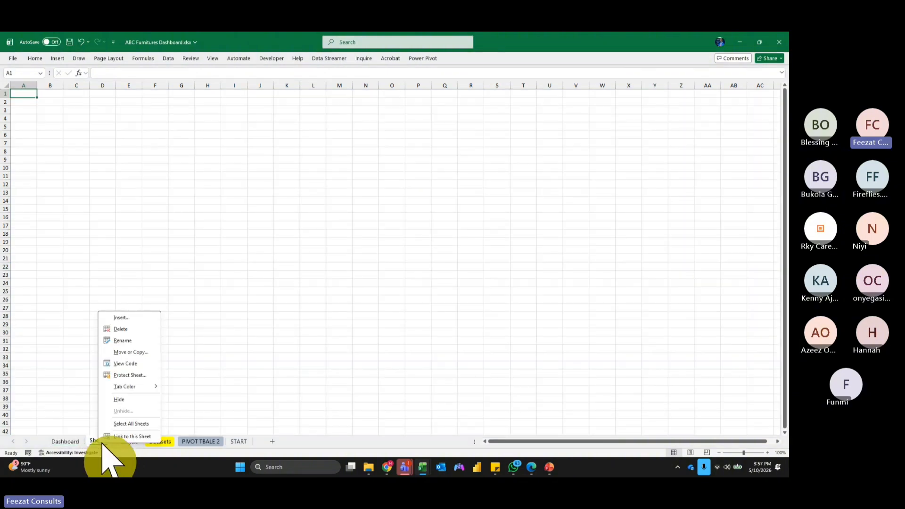
{"action": "left_click", "coordinate": [123, 329]}
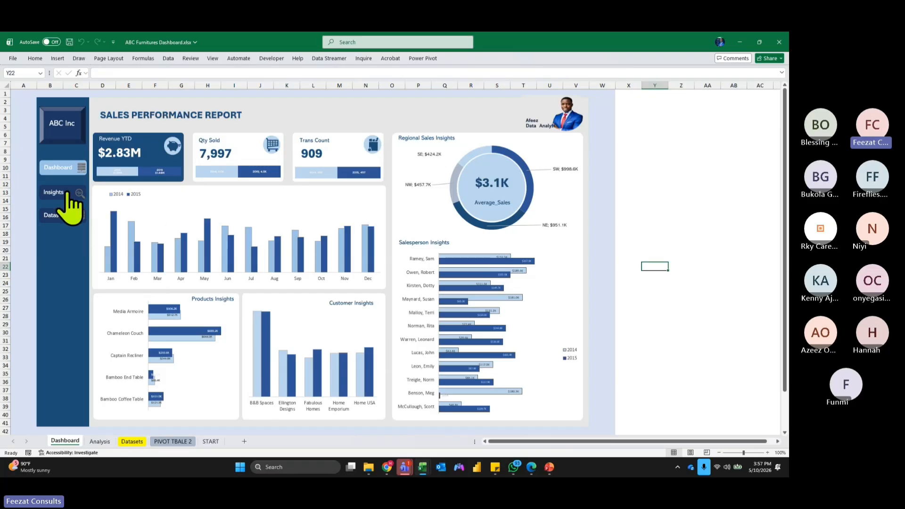
Test the Insights button's link and return to the Dashboard sheet.
{"action": "left_click", "coordinate": [66, 193]}
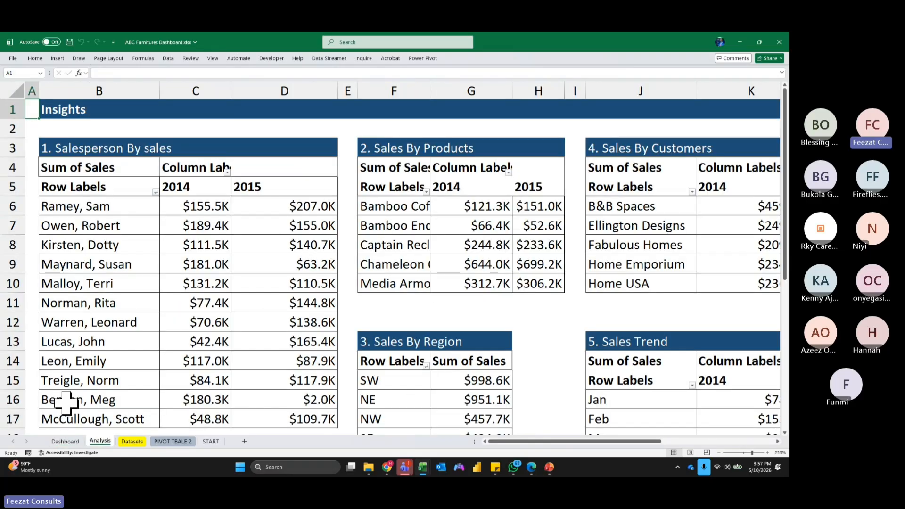
{"action": "left_click", "coordinate": [65, 440]}
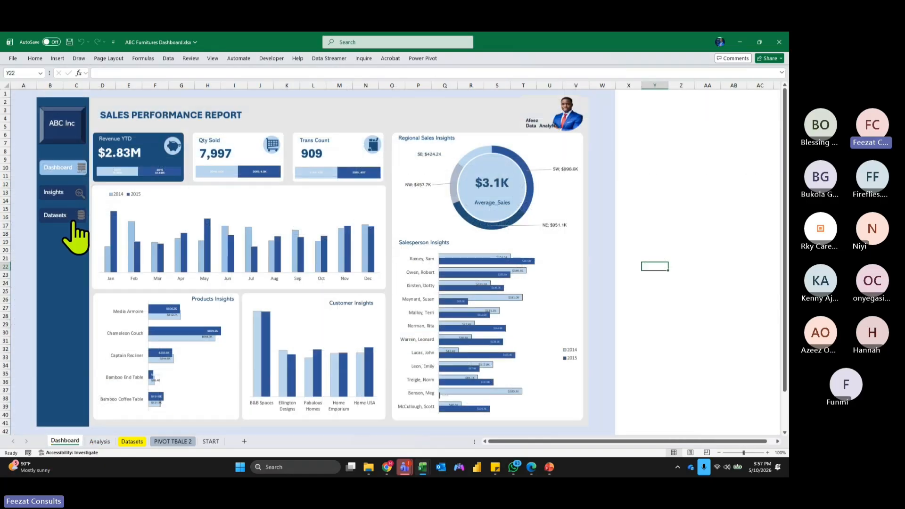
Copy the Dashboard, Insights and Datasets buttons onto the Analysis sheet and make its header row 1 taller.
{"action": "right_click", "coordinate": [71, 219]}
{"action": "left_click", "coordinate": [58, 193], "text": "ctrl"}
{"action": "left_click", "coordinate": [58, 164], "text": "ctrl"}
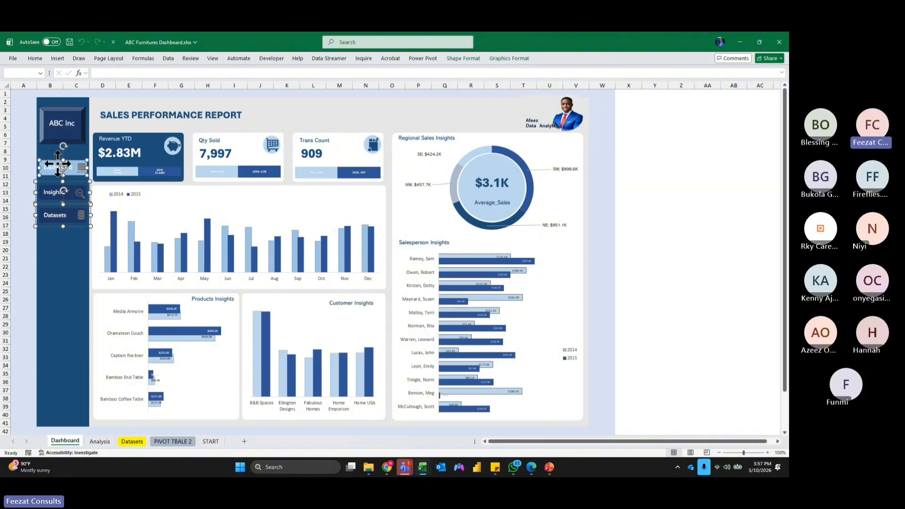
{"action": "right_click", "coordinate": [57, 164]}
{"action": "left_click", "coordinate": [88, 196]}
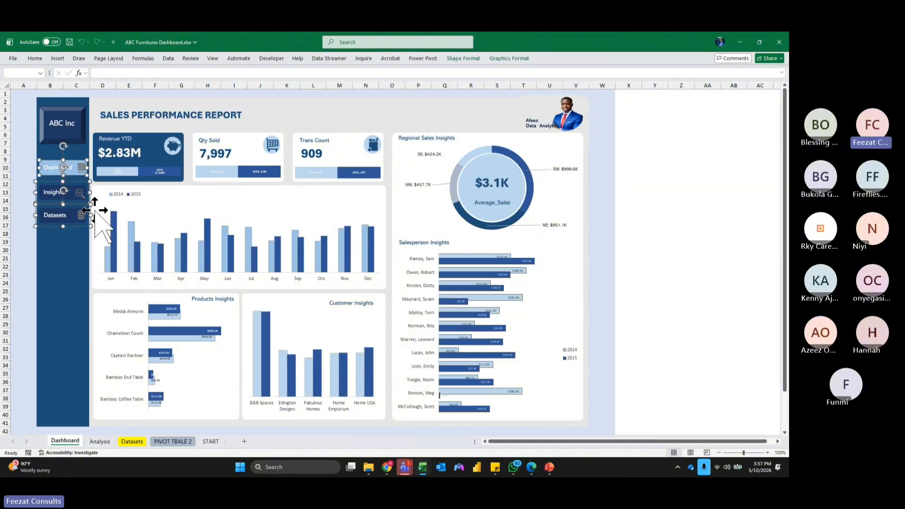
{"action": "left_click", "coordinate": [99, 441]}
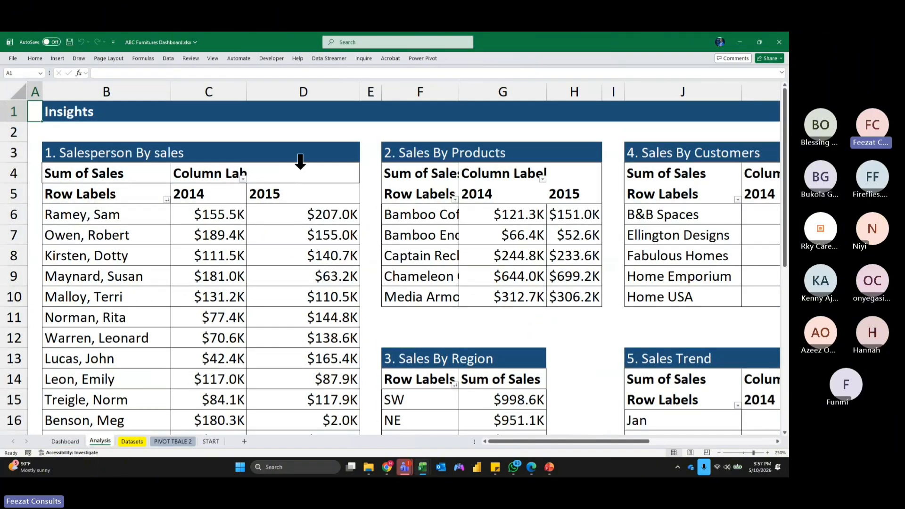
{"action": "left_click", "coordinate": [321, 138]}
{"action": "key", "text": "ctrl+v"}
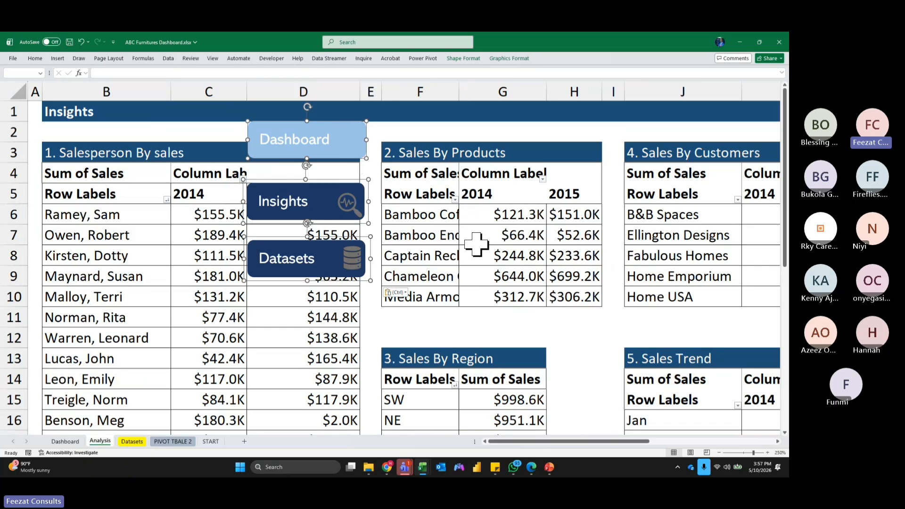
{"action": "left_click_drag", "start_coordinate": [17, 121], "coordinate": [16, 152]}
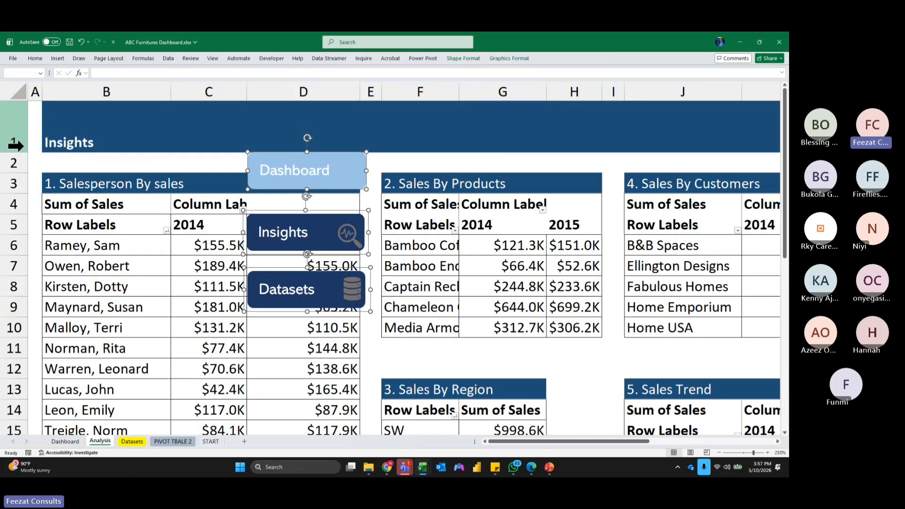
{"action": "left_click", "coordinate": [494, 163]}
Move the pasted Dashboard button into header row 1 of the Analysis sheet and make it slightly smaller.
{"action": "left_click", "coordinate": [354, 163]}
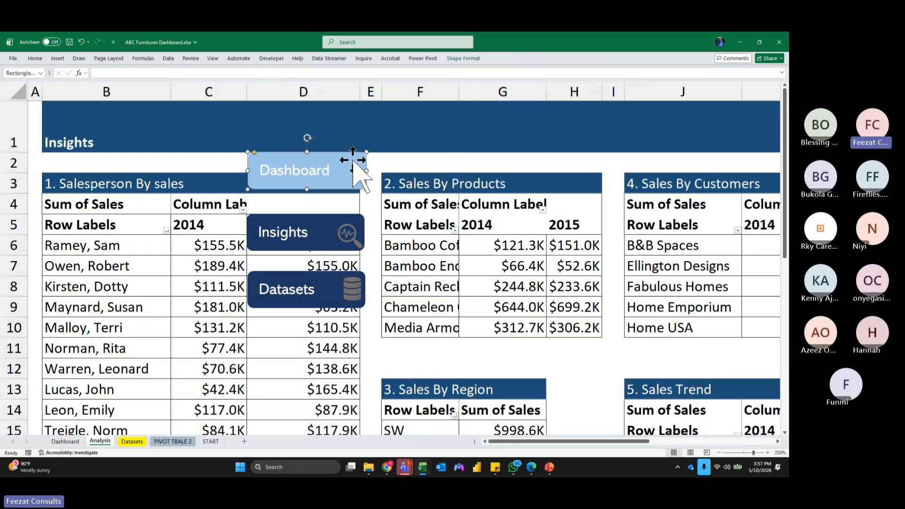
{"action": "left_click_drag", "start_coordinate": [322, 152], "coordinate": [221, 113]}
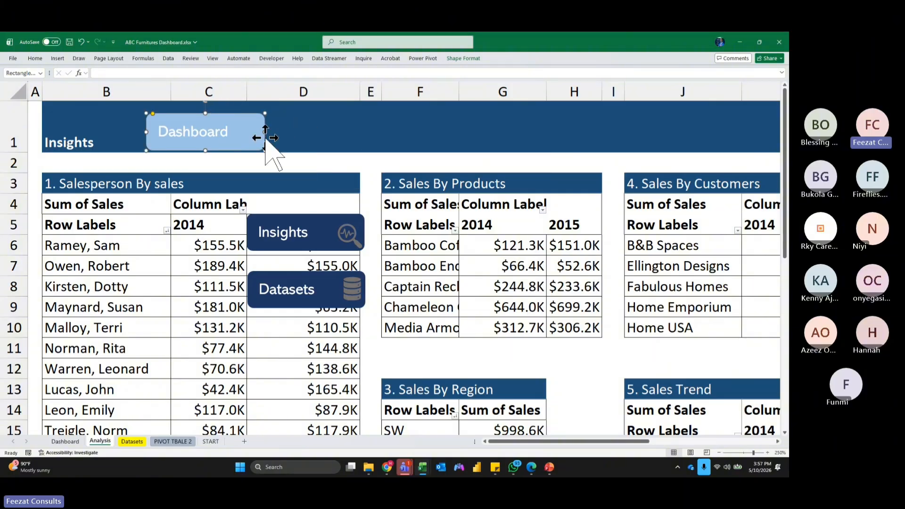
{"action": "left_click_drag", "start_coordinate": [265, 151], "coordinate": [254, 140]}
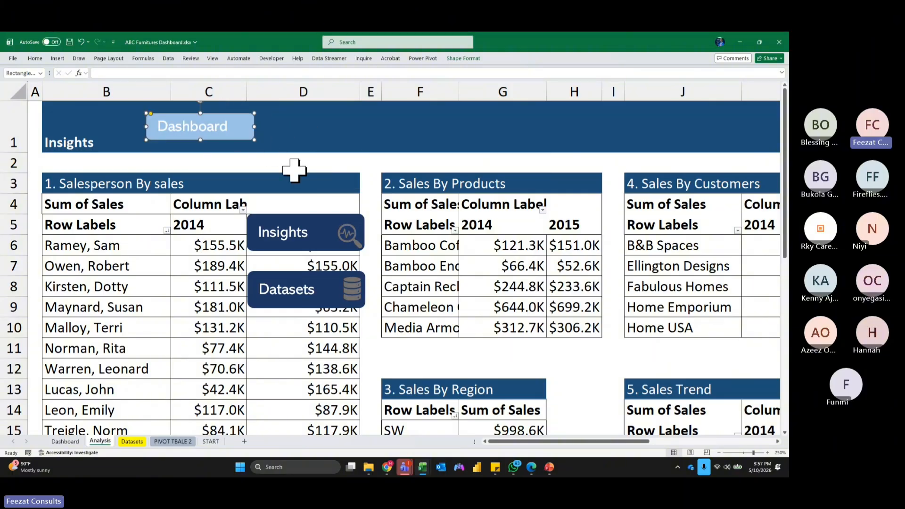
Move the pasted Insights and Datasets buttons side by side into header row 1, to the right of the Dashboard button.
{"action": "right_click", "coordinate": [336, 215]}
{"action": "key", "text": "Escape"}
{"action": "key", "text": "Escape"}
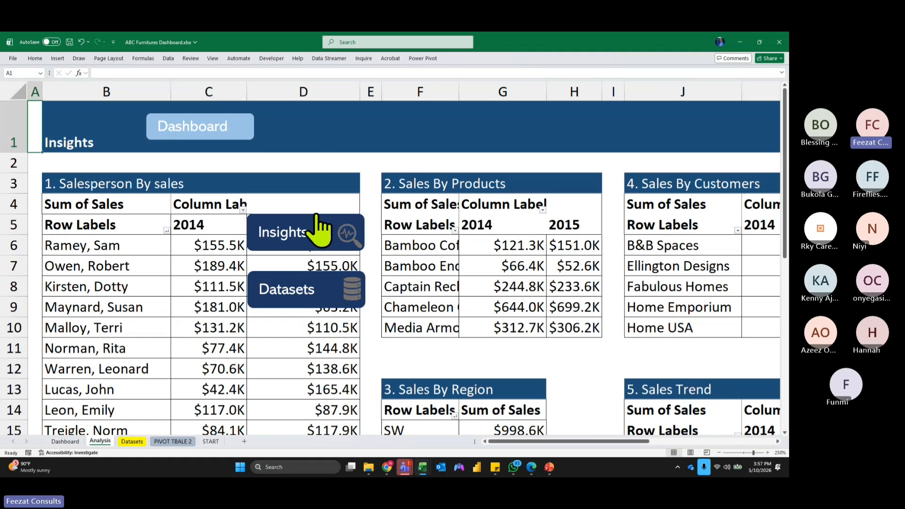
{"action": "right_click", "coordinate": [301, 248]}
{"action": "left_click", "coordinate": [283, 257]}
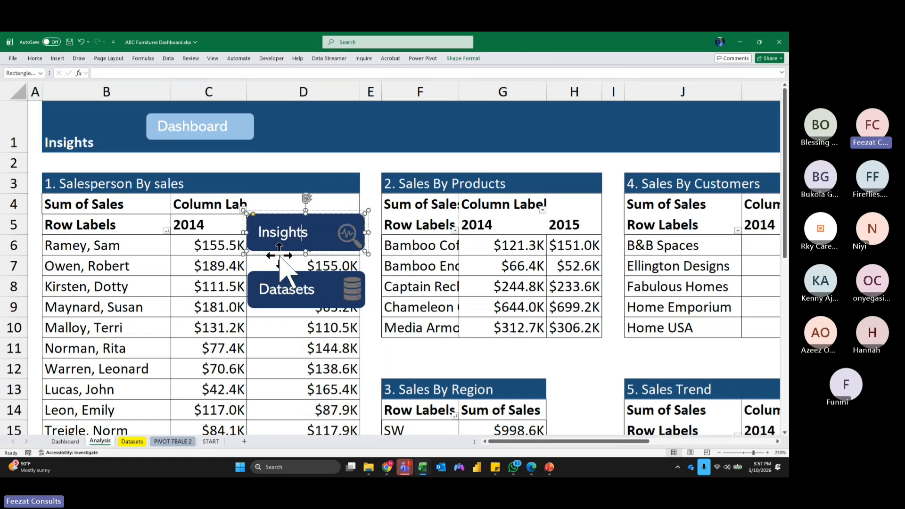
{"action": "left_click_drag", "start_coordinate": [282, 253], "coordinate": [323, 147]}
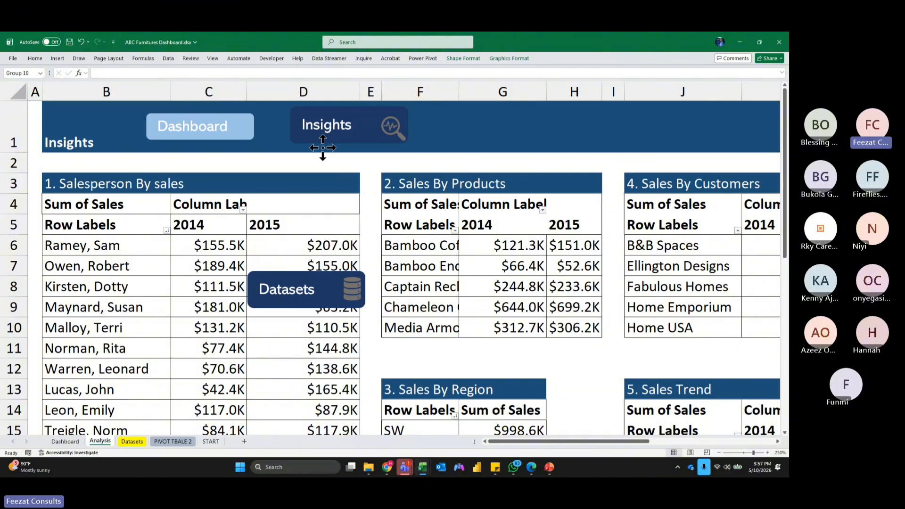
{"action": "left_click", "coordinate": [308, 288], "text": "ctrl"}
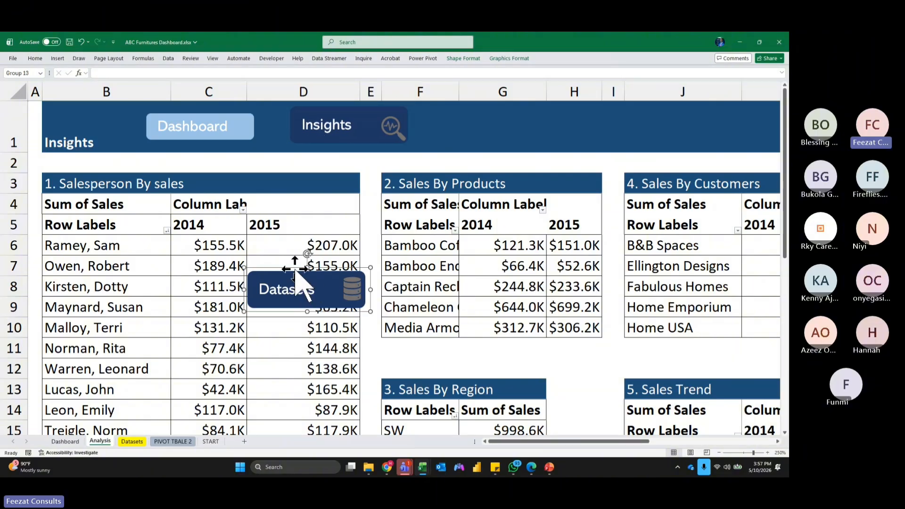
{"action": "left_click_drag", "start_coordinate": [294, 268], "coordinate": [477, 103]}
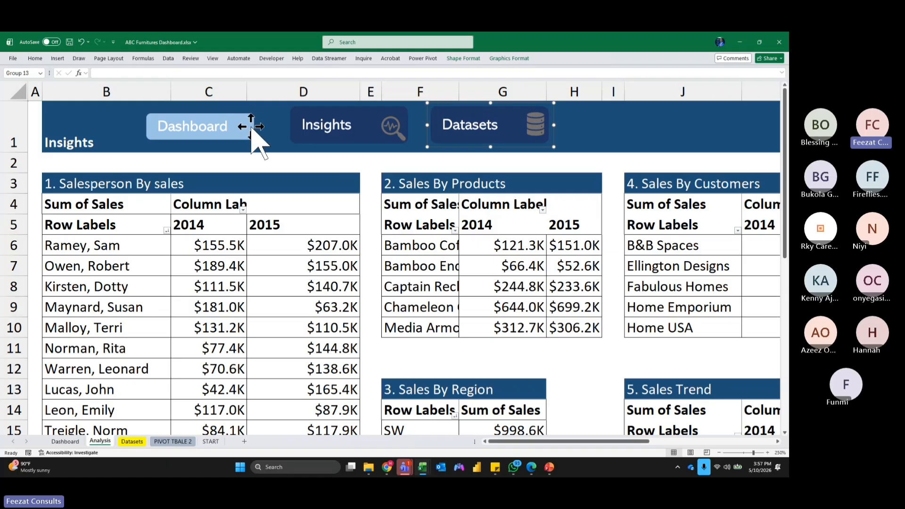
Remove the Dashboard button from the Analysis sheet and group the Dashboard sheet's Dashboard button with its server icon.
{"action": "key", "text": "ctrl+x"}
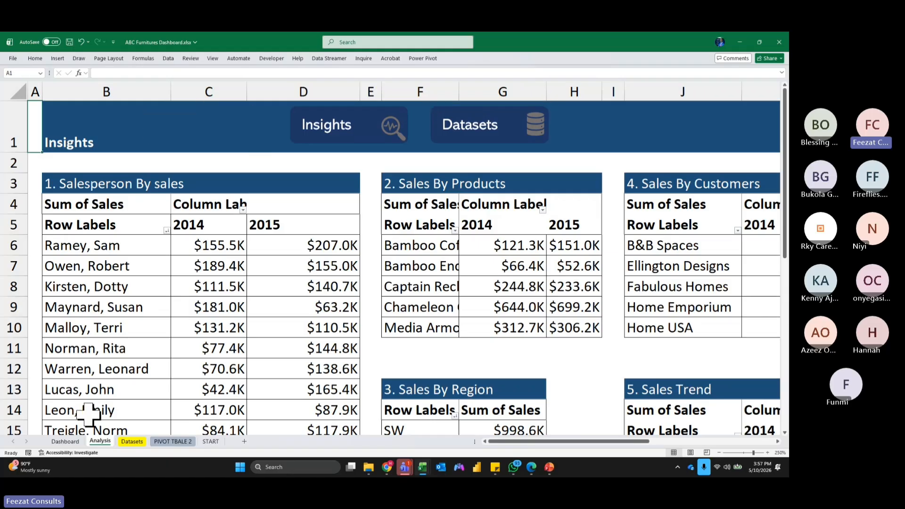
{"action": "left_click", "coordinate": [65, 441]}
{"action": "key", "text": "ctrl+v"}
{"action": "left_click", "coordinate": [24, 242]}
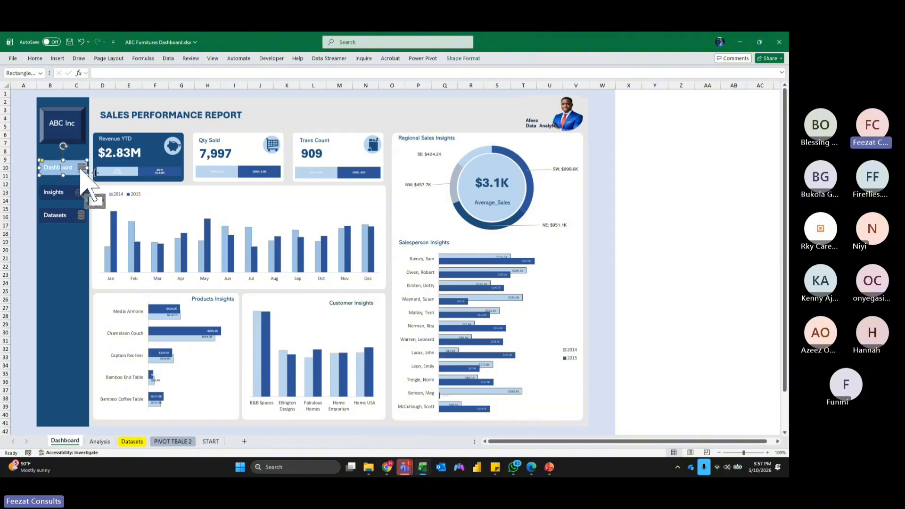
{"action": "left_click", "coordinate": [474, 59]}
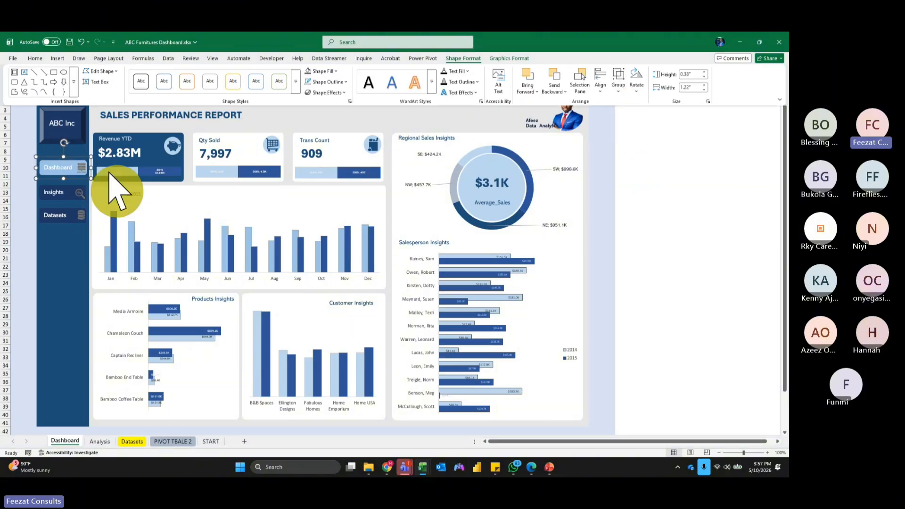
Copy the grouped Dashboard button from the Dashboard sheet into the Analysis sheet's header row 1, placing it left of the Insights button.
{"action": "right_click", "coordinate": [77, 165]}
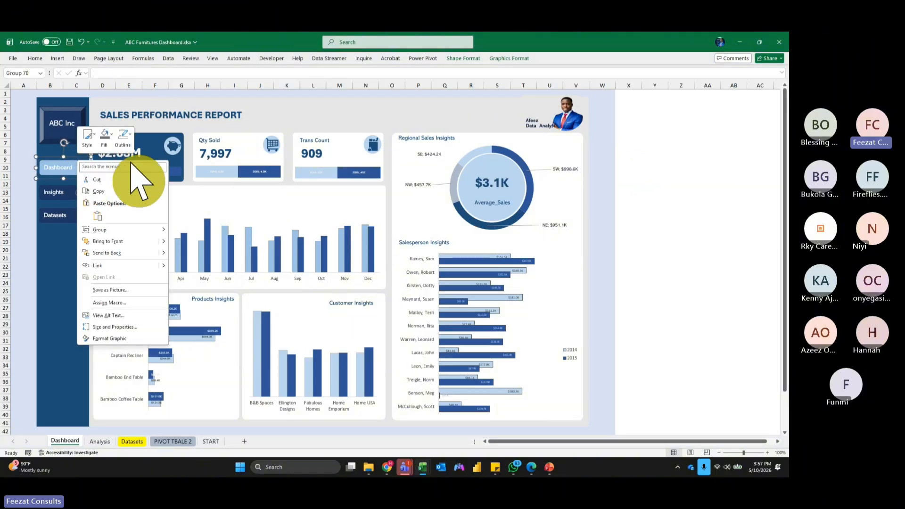
{"action": "left_click", "coordinate": [106, 191]}
{"action": "left_click", "coordinate": [105, 443]}
{"action": "left_click", "coordinate": [196, 129]}
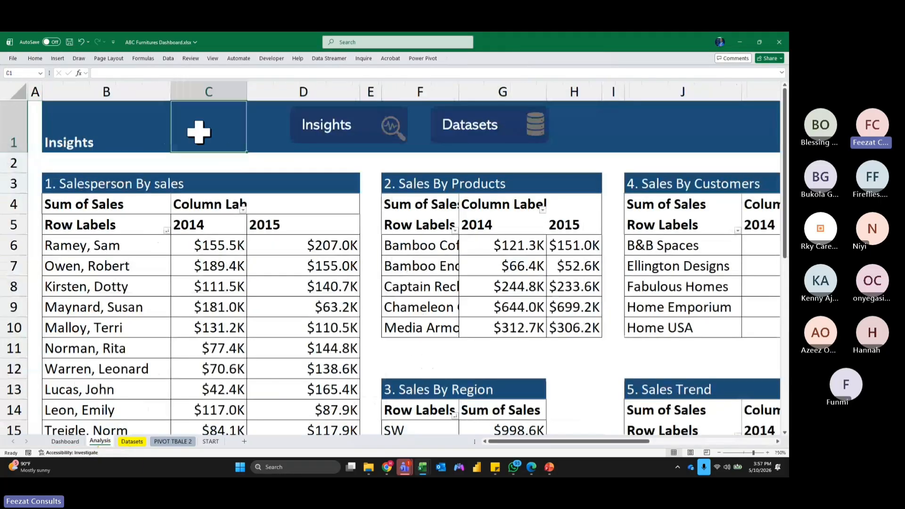
{"action": "key", "text": "ctrl+v"}
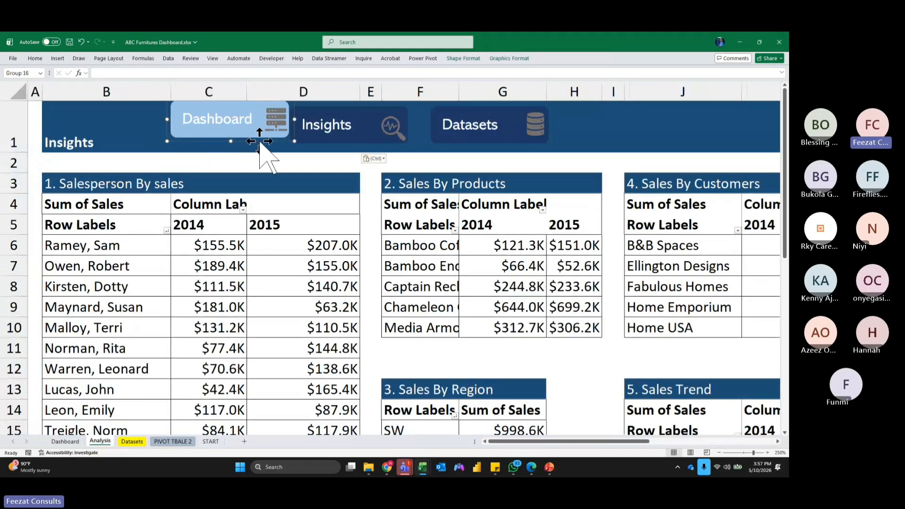
{"action": "left_click_drag", "start_coordinate": [259, 141], "coordinate": [248, 147]}
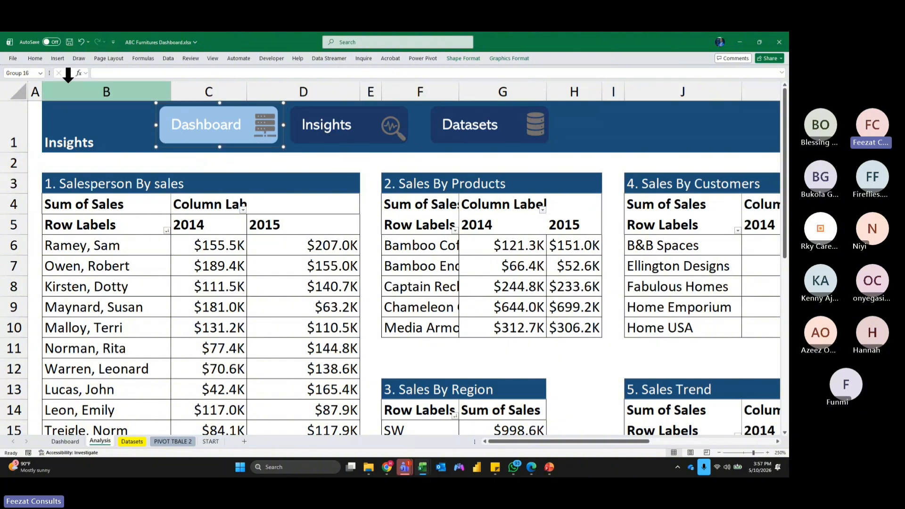
{"action": "left_click", "coordinate": [34, 58]}
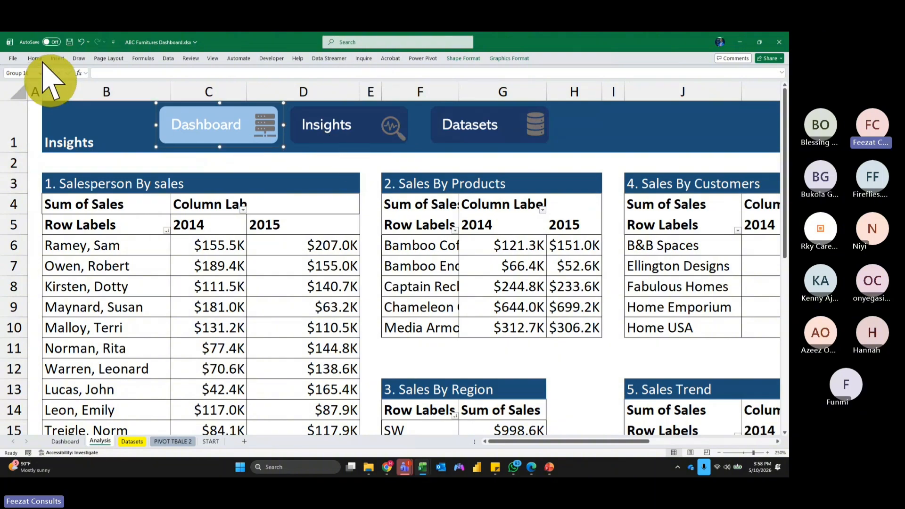
Fill the Insights button group in the Analysis sheet's header row with light blue.
{"action": "left_click", "coordinate": [371, 145]}
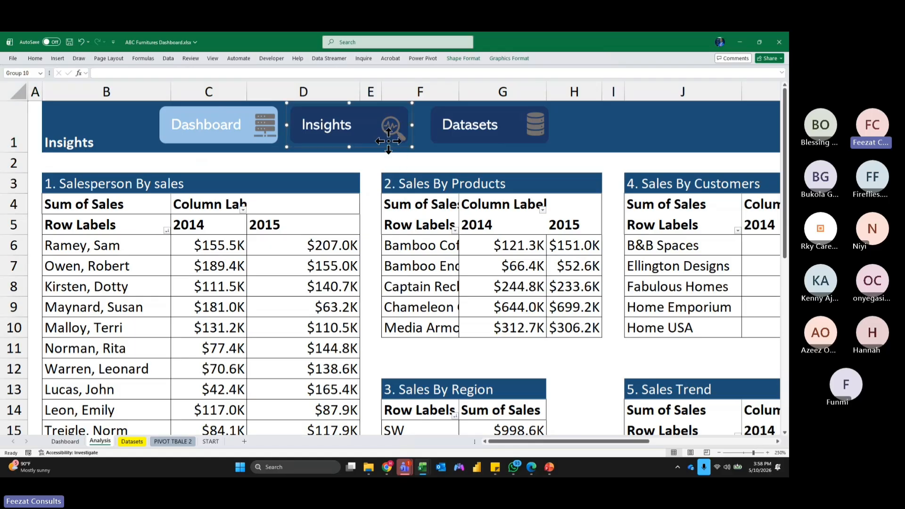
{"action": "right_click", "coordinate": [390, 126]}
{"action": "key", "text": "Escape"}
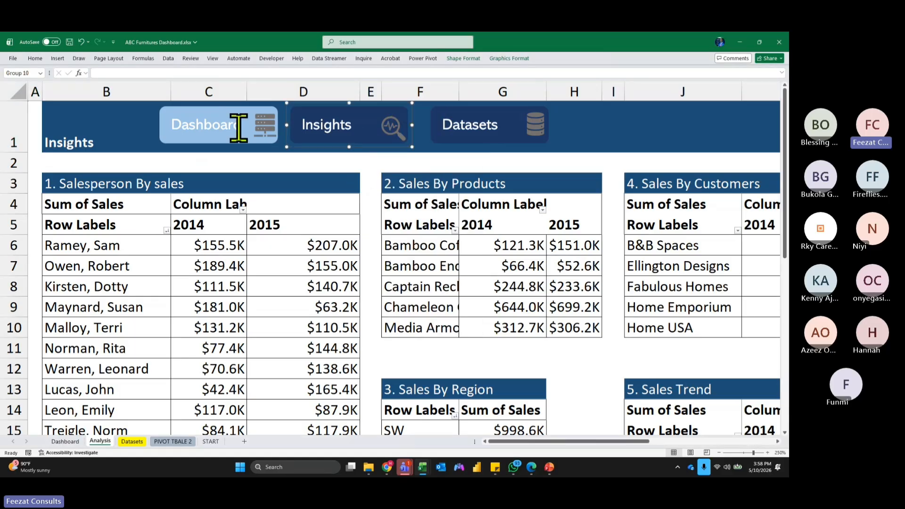
{"action": "left_click", "coordinate": [511, 58]}
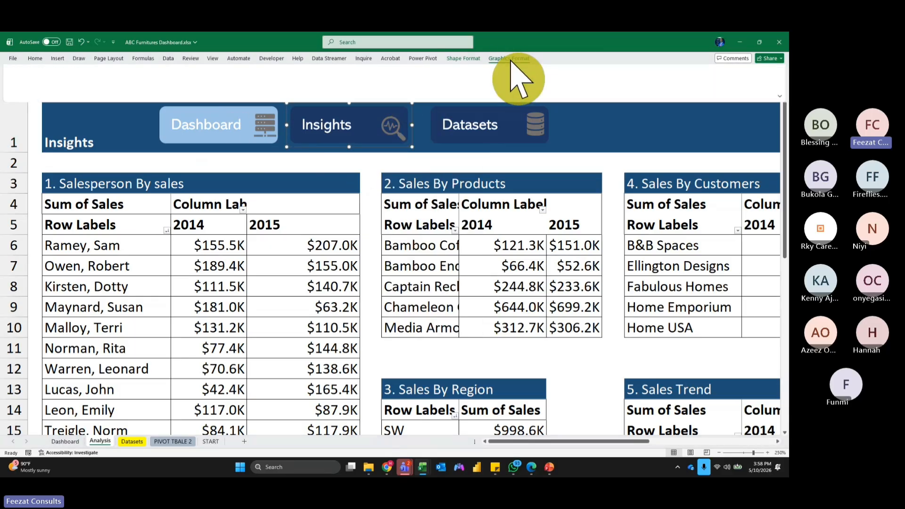
{"action": "left_click", "coordinate": [470, 61]}
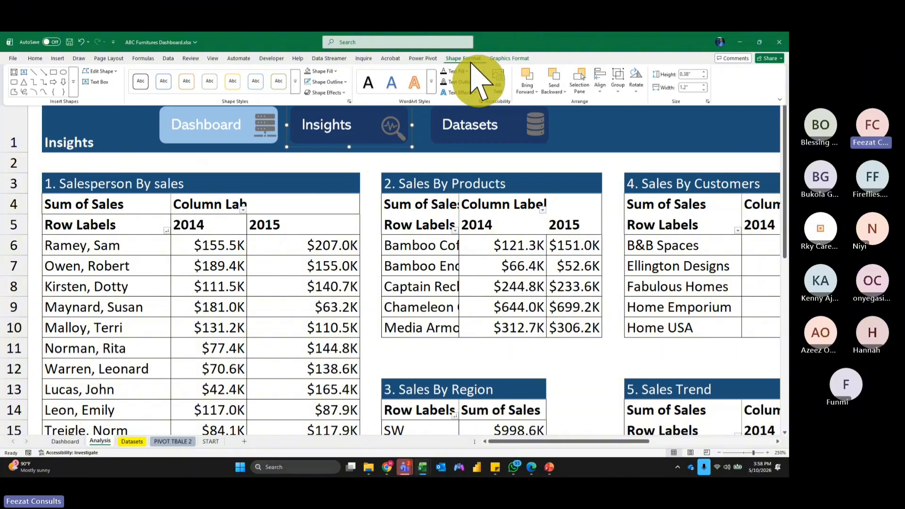
{"action": "left_click", "coordinate": [340, 71]}
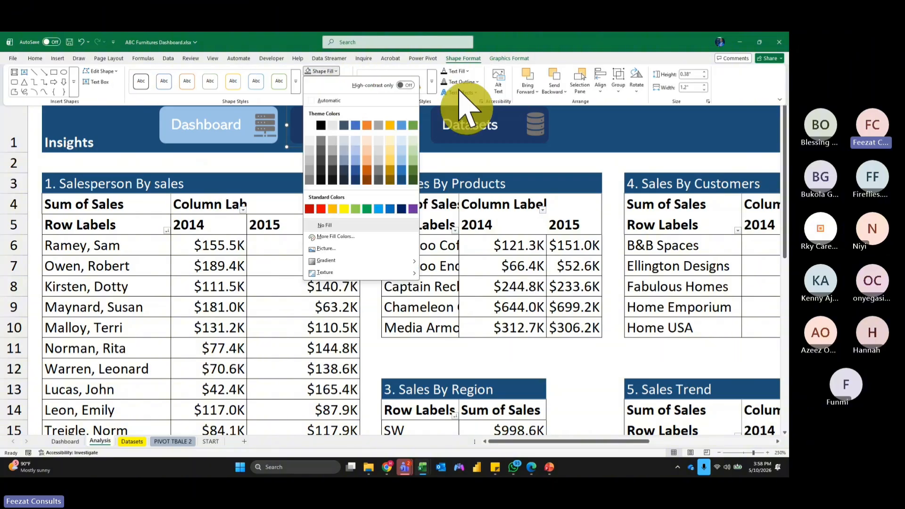
{"action": "left_click", "coordinate": [411, 176]}
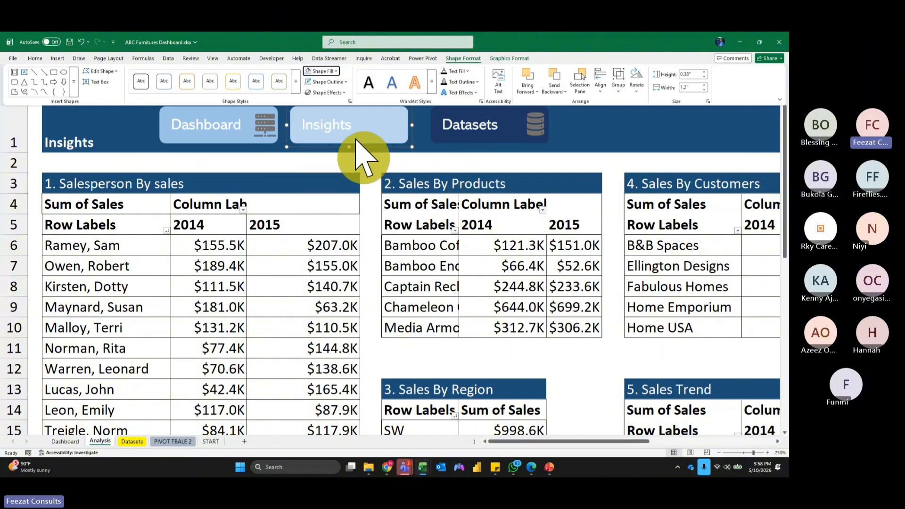
{"action": "key", "text": "ctrl+F1"}
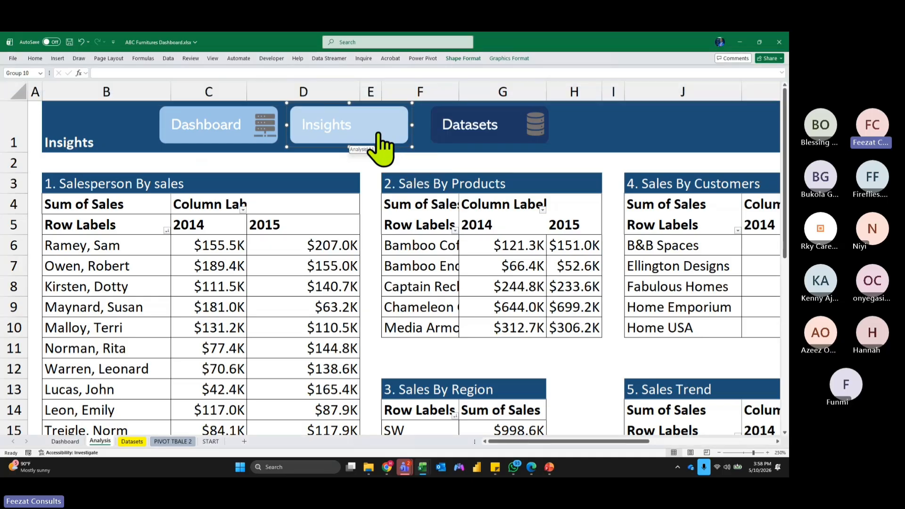
{"action": "right_click", "coordinate": [392, 127]}
{"action": "left_click", "coordinate": [392, 126]}
{"action": "left_click", "coordinate": [393, 127]}
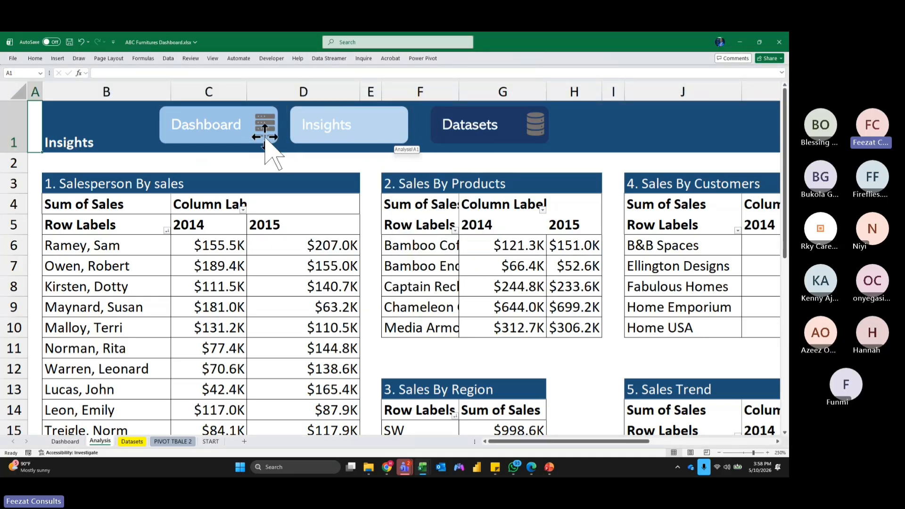
Fill the Dashboard button group in the Analysis header row with the dark blue that matches the header.
{"action": "left_click", "coordinate": [238, 141]}
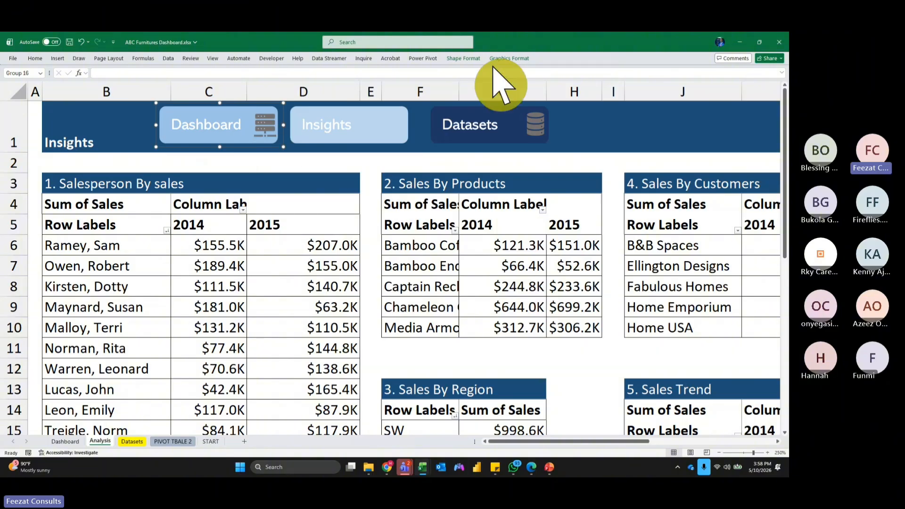
{"action": "left_click", "coordinate": [463, 59]}
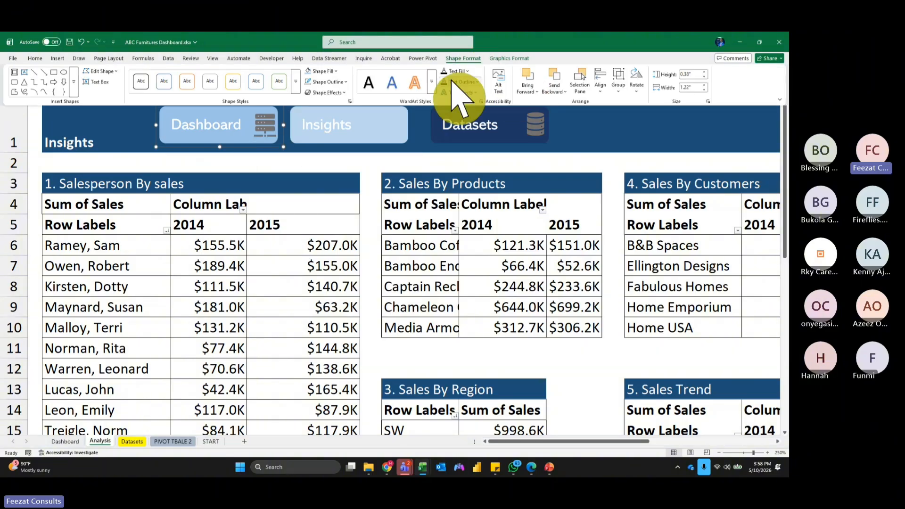
{"action": "left_click", "coordinate": [335, 71]}
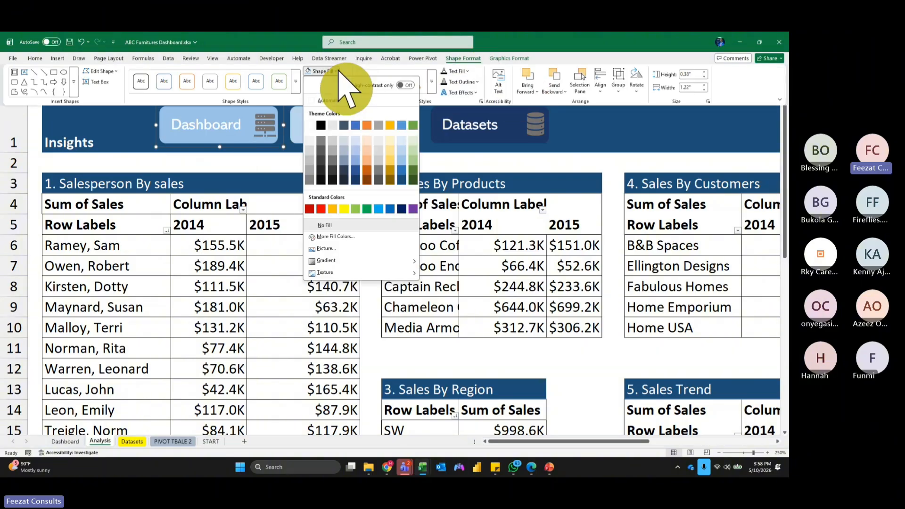
{"action": "left_click", "coordinate": [404, 182]}
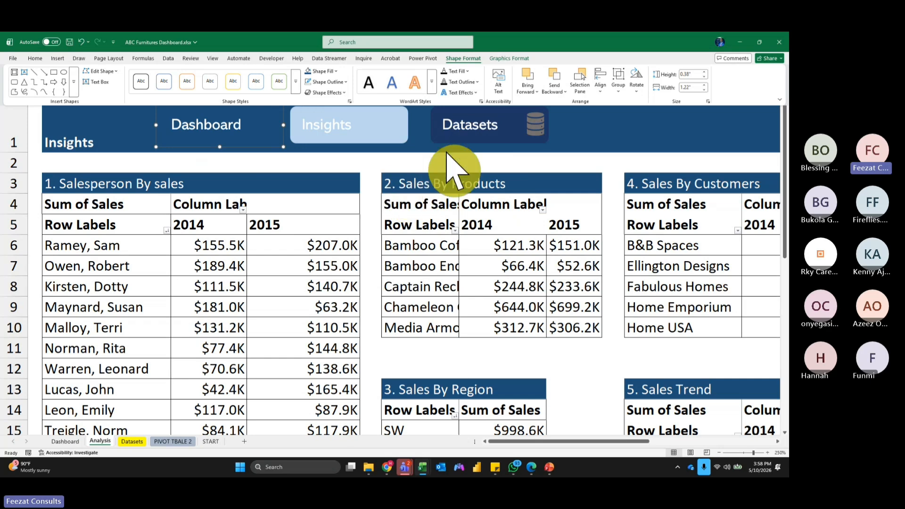
{"action": "left_click", "coordinate": [640, 117]}
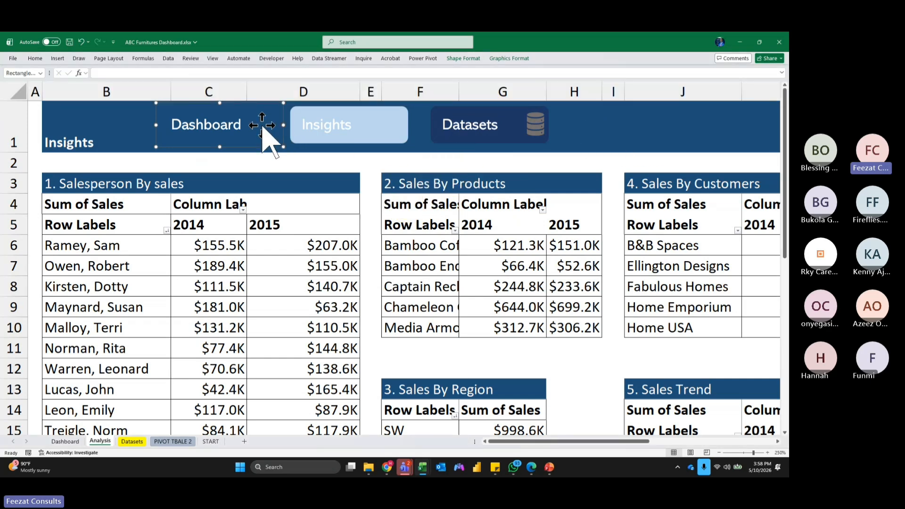
Ungroup the Dashboard button and its server icon in the Analysis sheet's header row.
{"action": "left_click", "coordinate": [463, 58]}
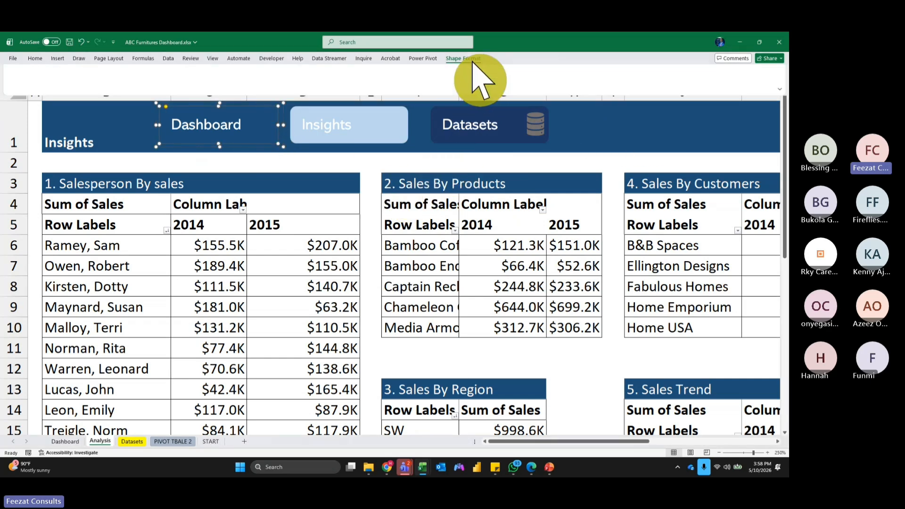
{"action": "left_click", "coordinate": [618, 86]}
{"action": "left_click", "coordinate": [634, 126]}
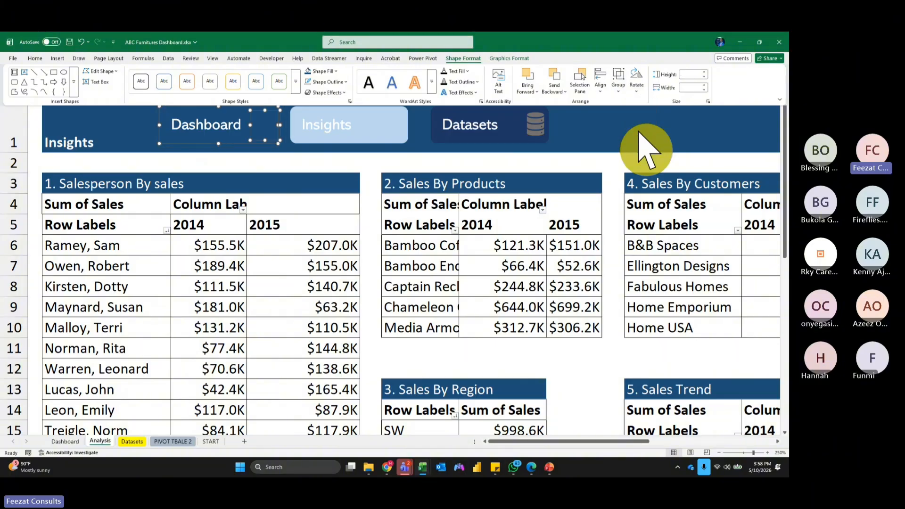
{"action": "left_click", "coordinate": [698, 121]}
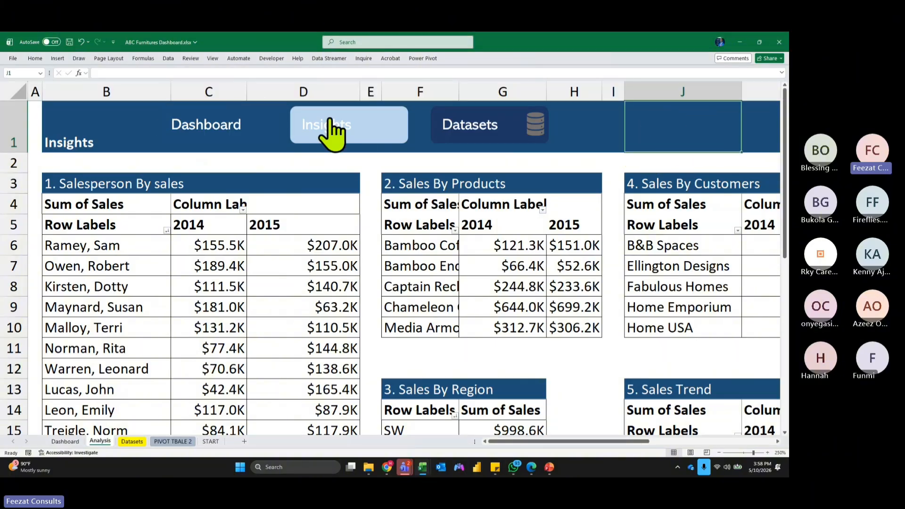
Fill the server icon beside the Dashboard label with light grey.
{"action": "left_click", "coordinate": [269, 127]}
{"action": "left_click", "coordinate": [468, 58]}
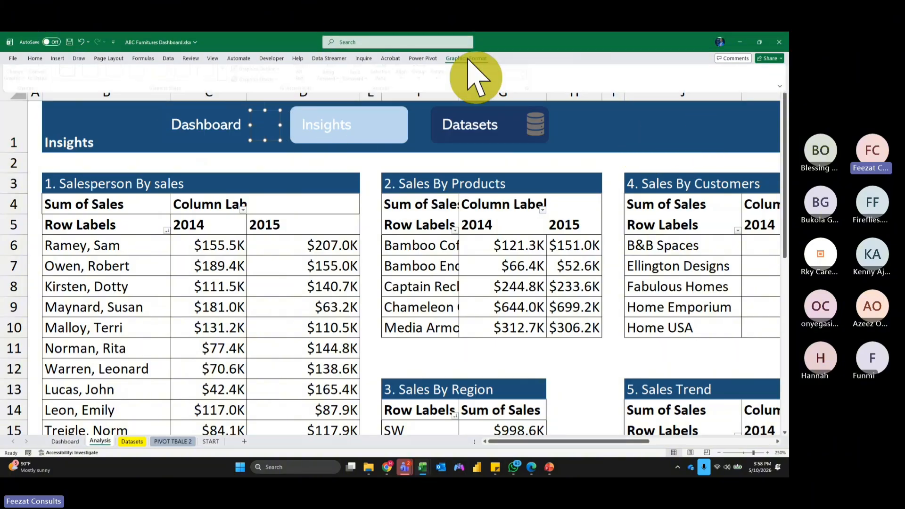
{"action": "left_click", "coordinate": [272, 72]}
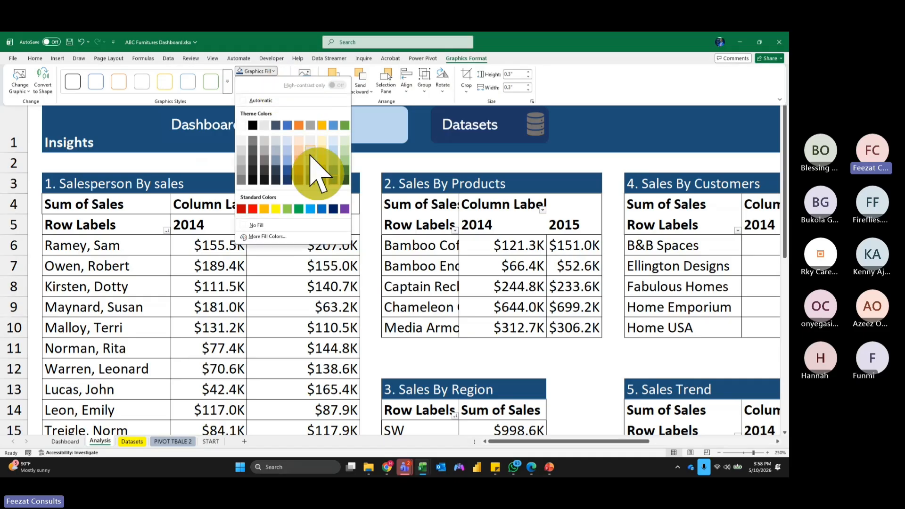
{"action": "left_click", "coordinate": [243, 173]}
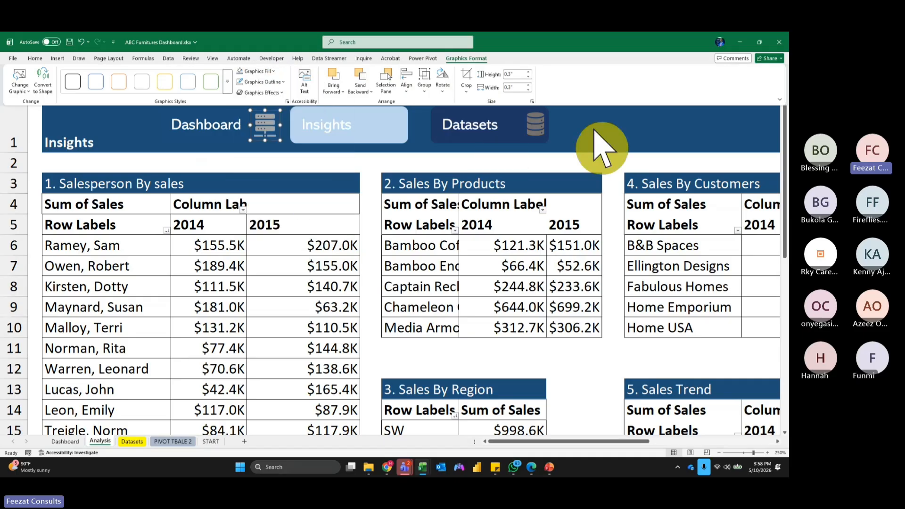
Ungroup the Insights button and its magnifier icon on the Analysis sheet.
{"action": "right_click", "coordinate": [398, 139]}
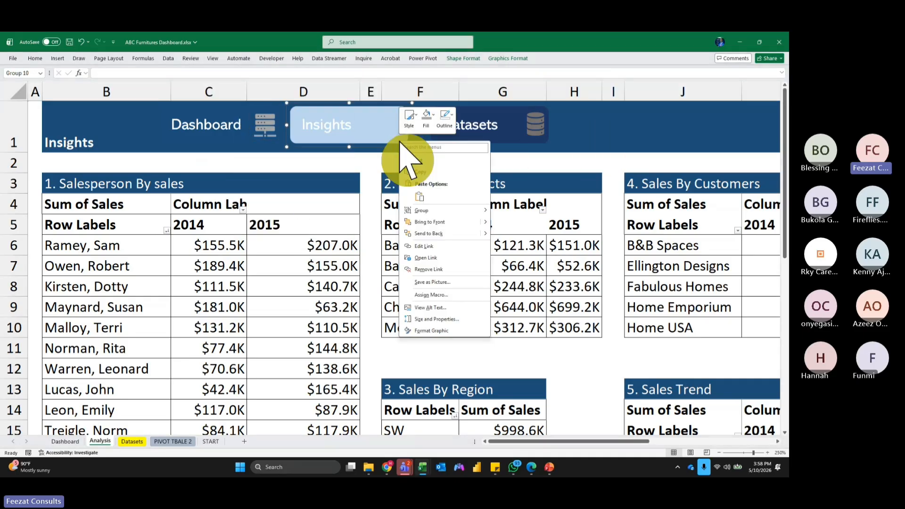
{"action": "key", "text": "Escape"}
{"action": "left_click", "coordinate": [473, 59]}
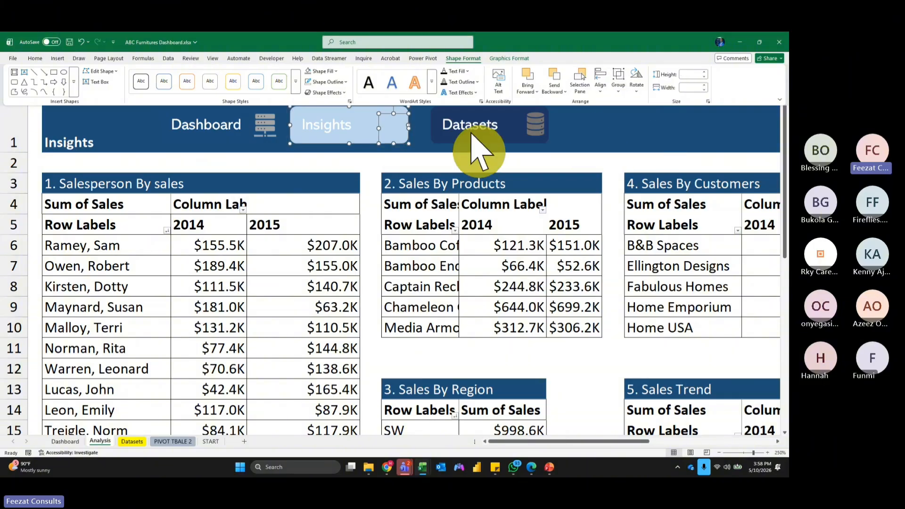
Try a grey fill on the Insights button and its icon together, and undo it.
{"action": "left_click", "coordinate": [393, 134]}
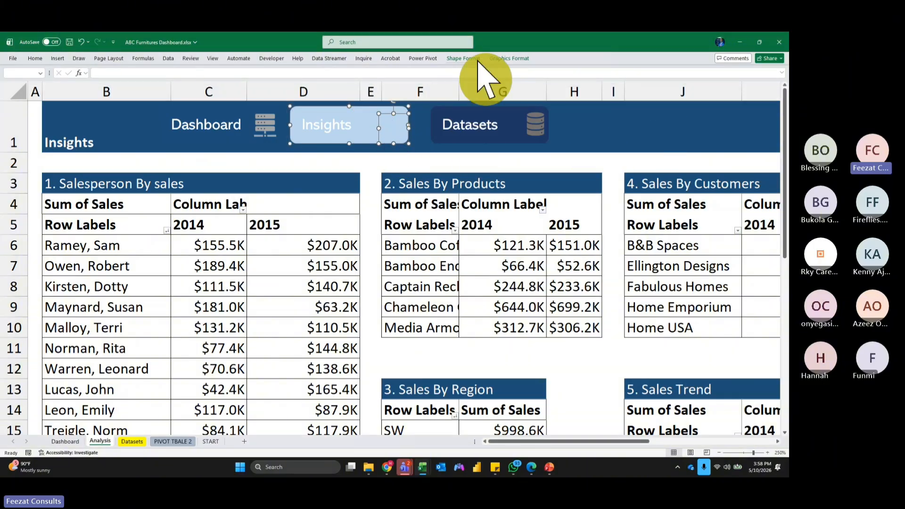
{"action": "left_click", "coordinate": [461, 60]}
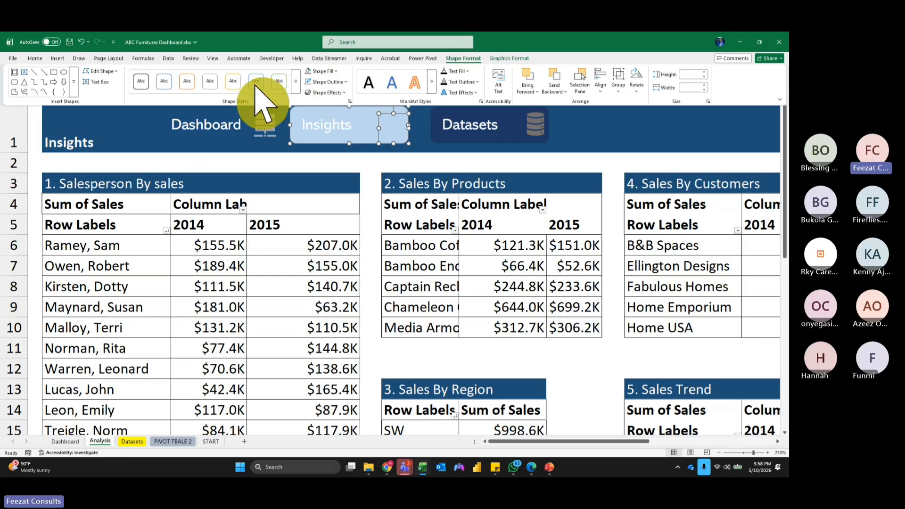
{"action": "left_click", "coordinate": [310, 72]}
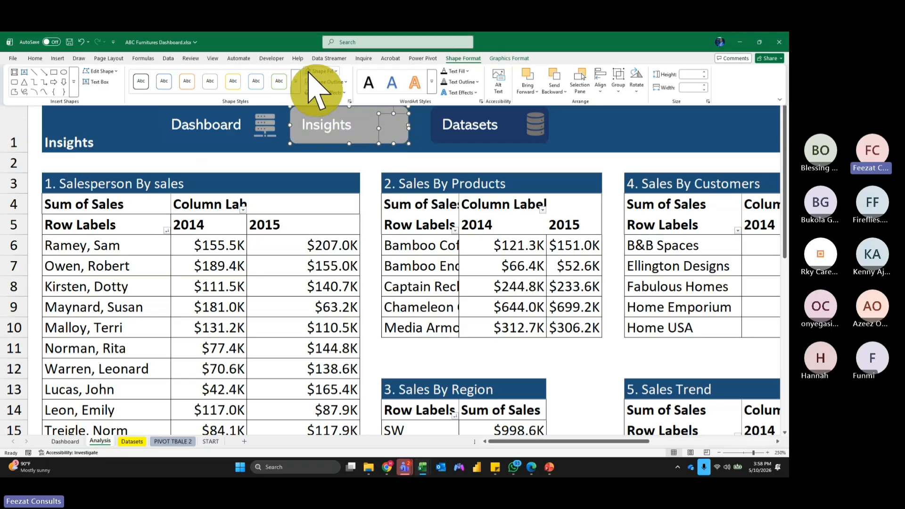
{"action": "key", "text": "ctrl+z"}
{"action": "left_click", "coordinate": [721, 122]}
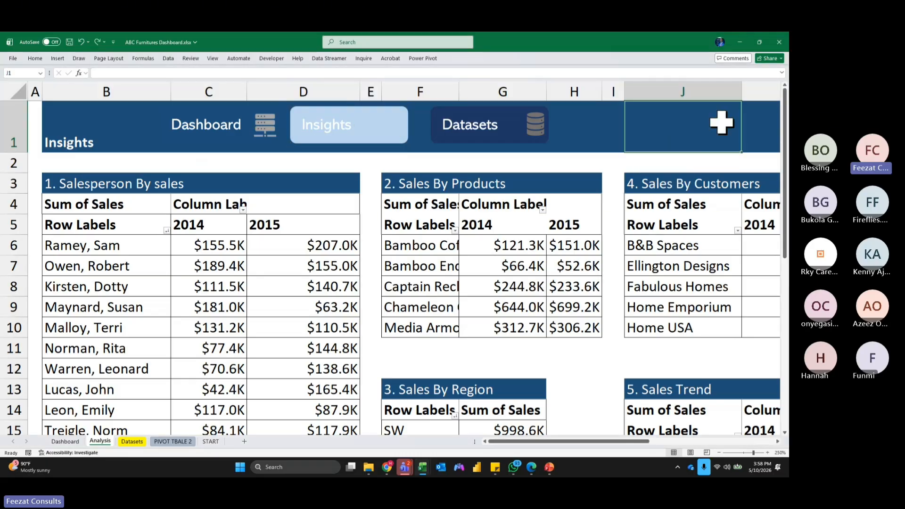
{"action": "left_click", "coordinate": [399, 137]}
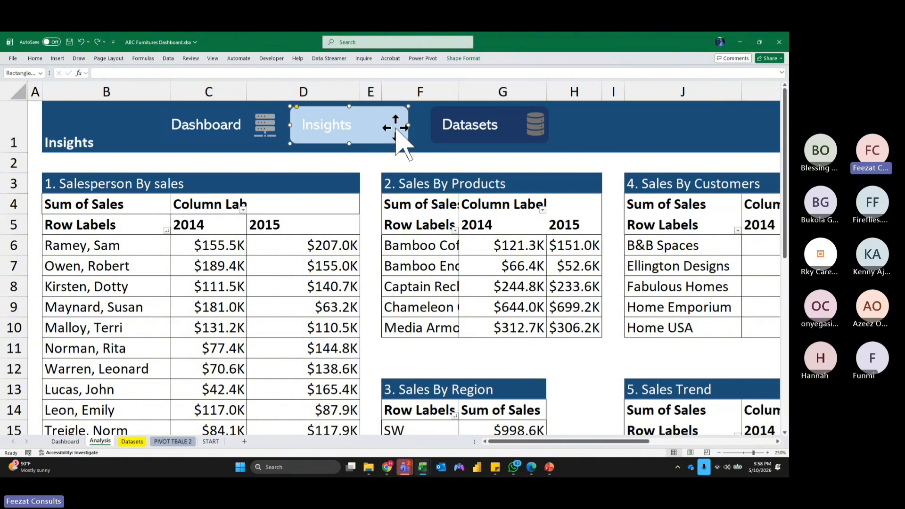
{"action": "left_click", "coordinate": [459, 58]}
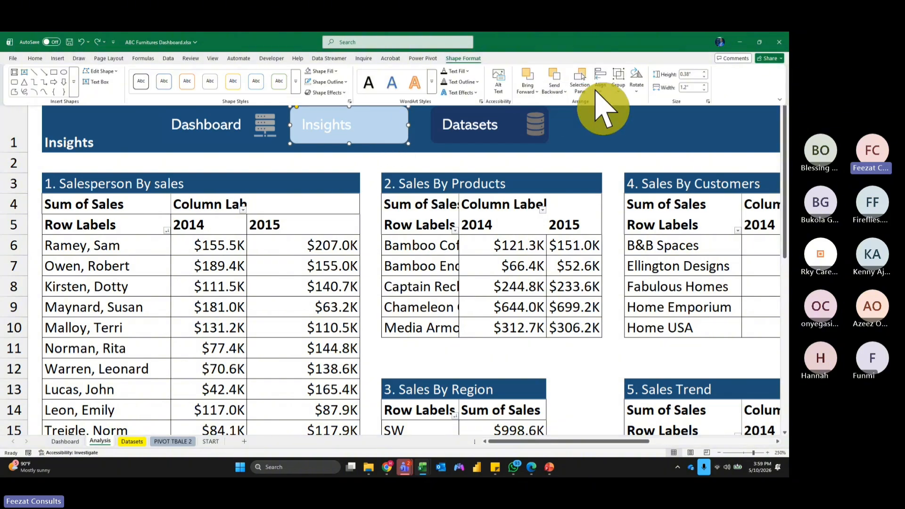
{"action": "left_click", "coordinate": [598, 84]}
{"action": "left_click", "coordinate": [618, 87]}
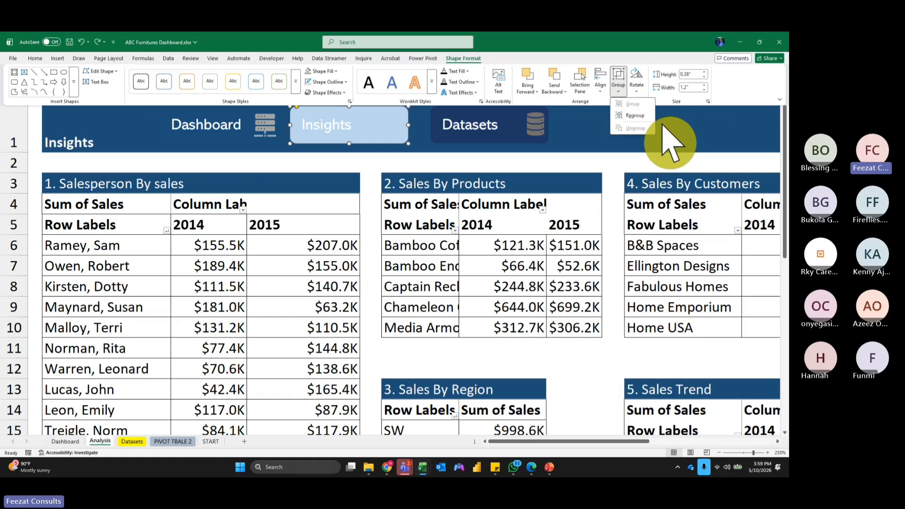
{"action": "left_click", "coordinate": [705, 107]}
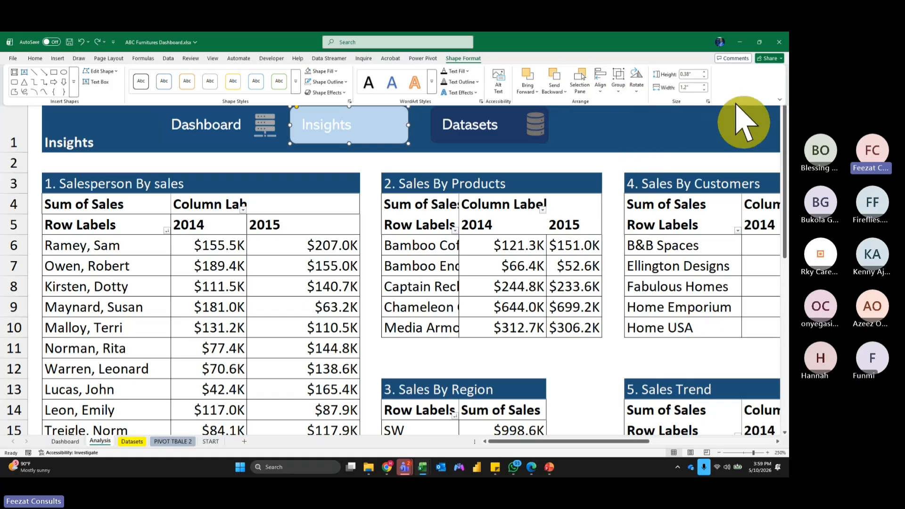
{"action": "left_click", "coordinate": [742, 122]}
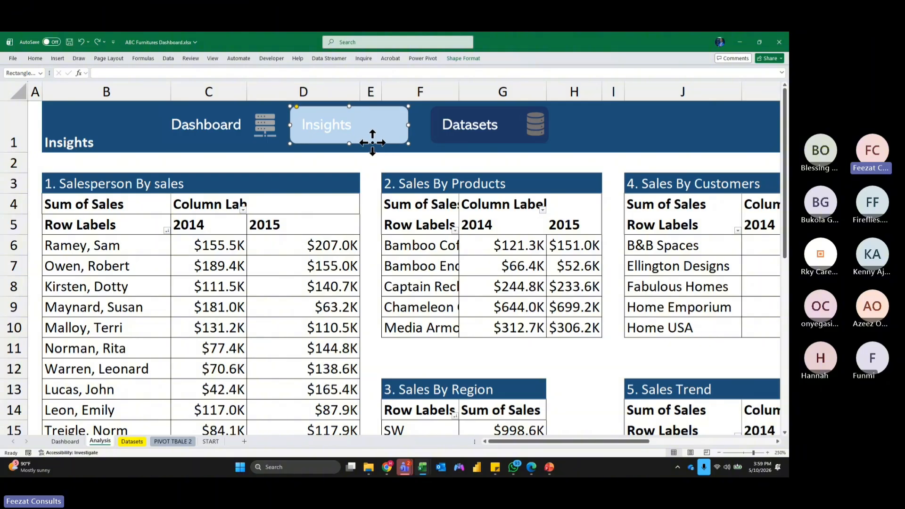
Fill the magnifier icon on the Analysis sheet's Insights button with grey, leaving the button's own fill alone.
{"action": "left_click", "coordinate": [425, 141]}
{"action": "left_click", "coordinate": [394, 124]}
{"action": "left_click", "coordinate": [466, 59]}
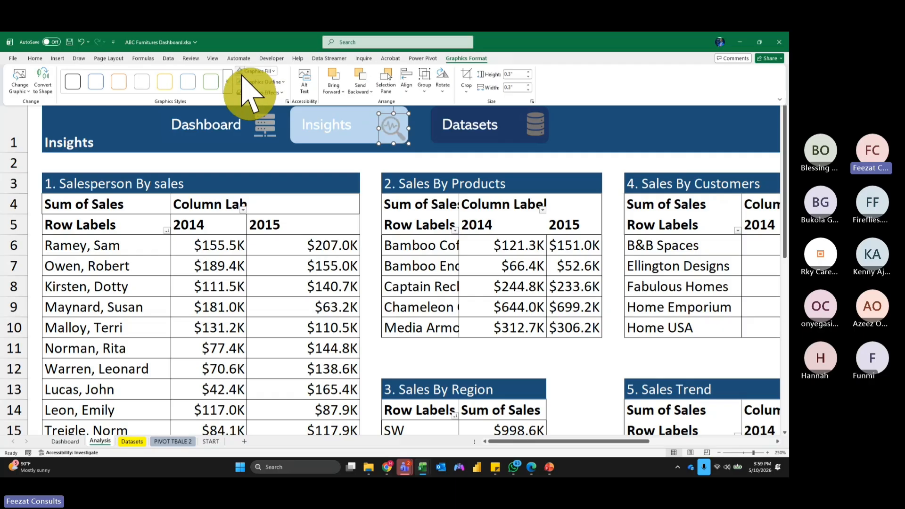
{"action": "left_click", "coordinate": [637, 121]}
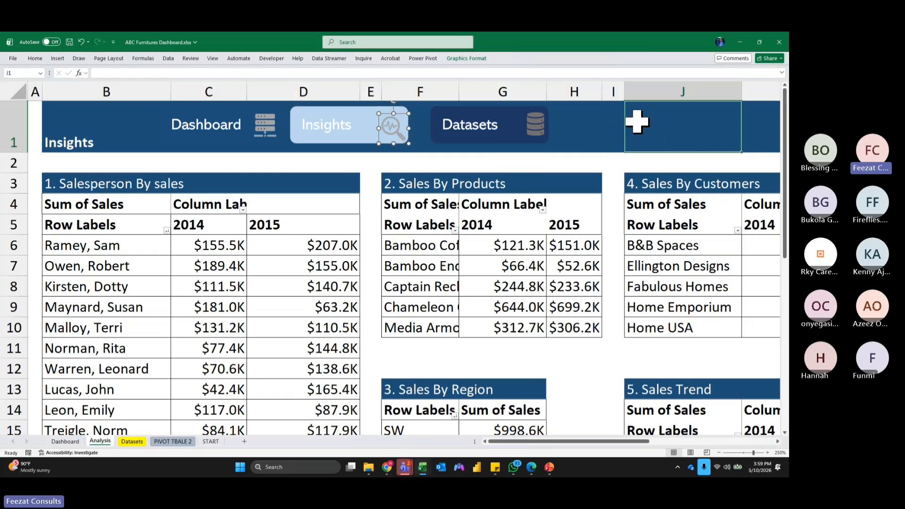
Group the Insights button with its magnifier icon on the Analysis sheet.
{"action": "left_click", "coordinate": [395, 127]}
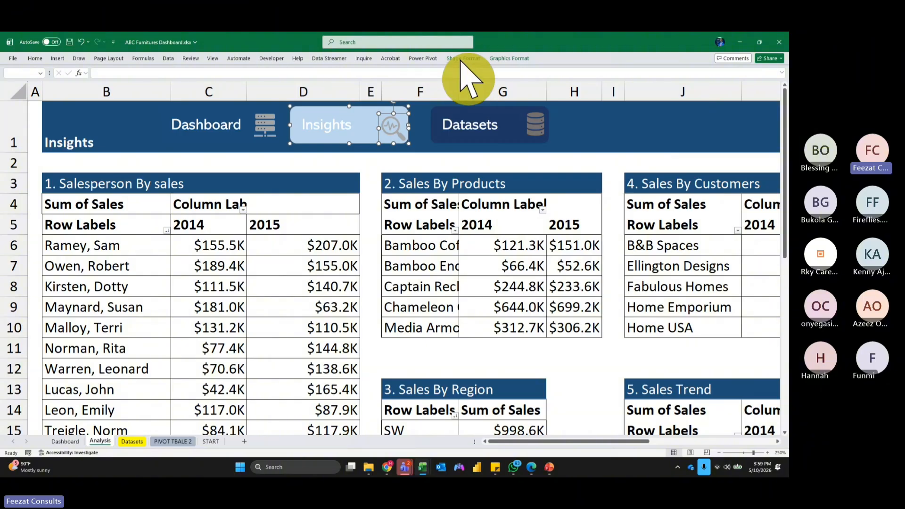
{"action": "left_click", "coordinate": [463, 58]}
{"action": "left_click", "coordinate": [618, 86]}
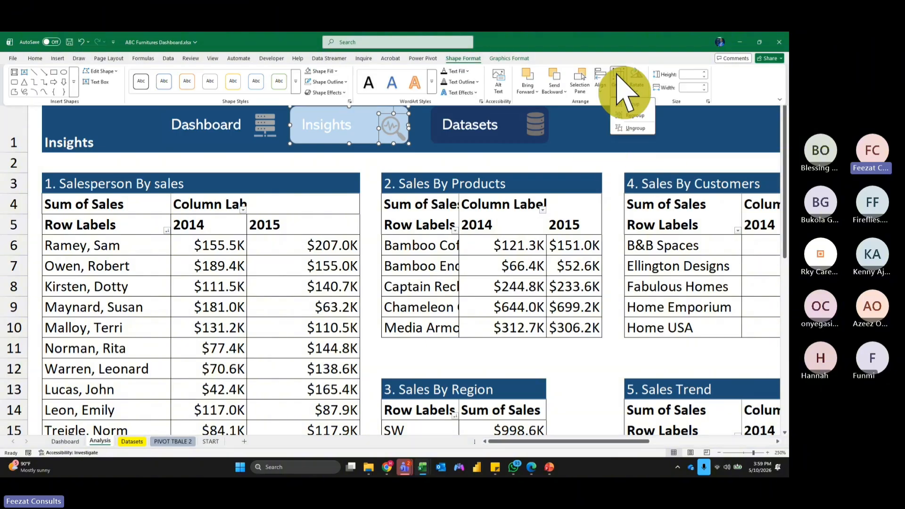
{"action": "left_click", "coordinate": [640, 118]}
Fill the Dashboard button shape on the Analysis sheet with dark navy blue to match the Datasets button.
{"action": "left_click", "coordinate": [330, 137]}
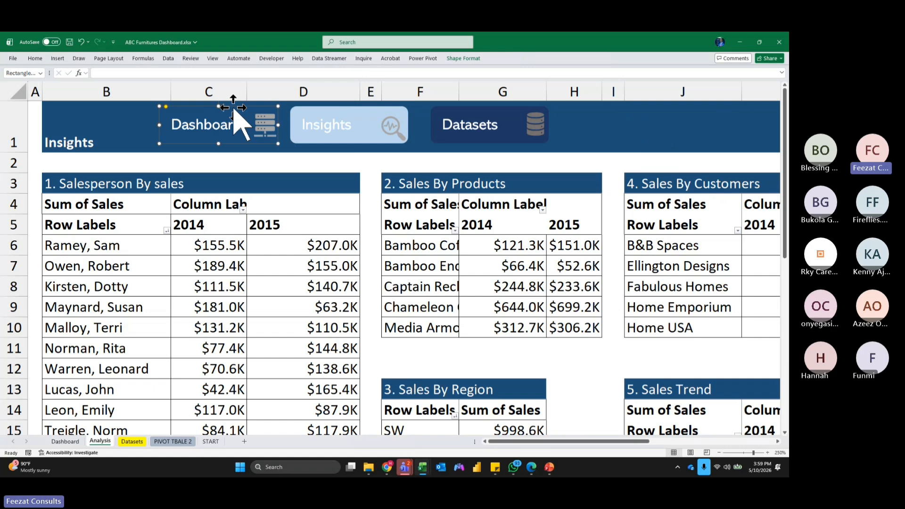
{"action": "left_click", "coordinate": [463, 59]}
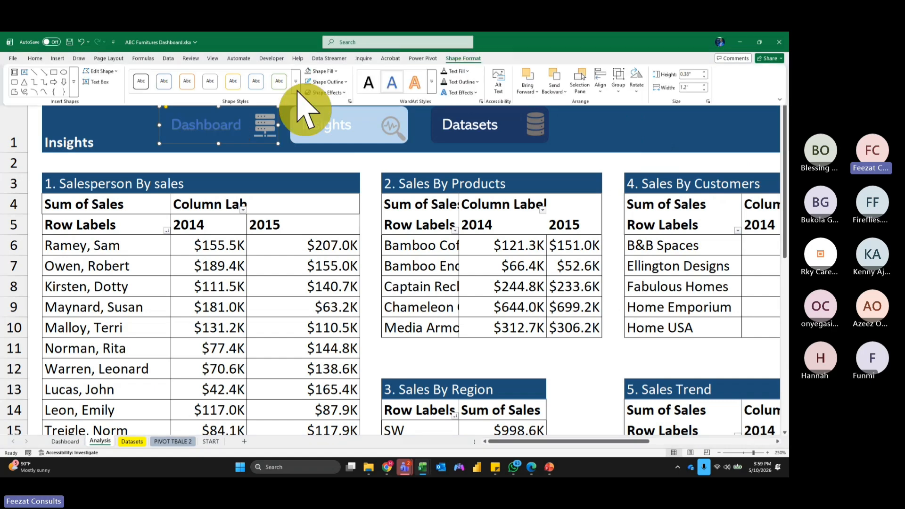
{"action": "left_click", "coordinate": [335, 71]}
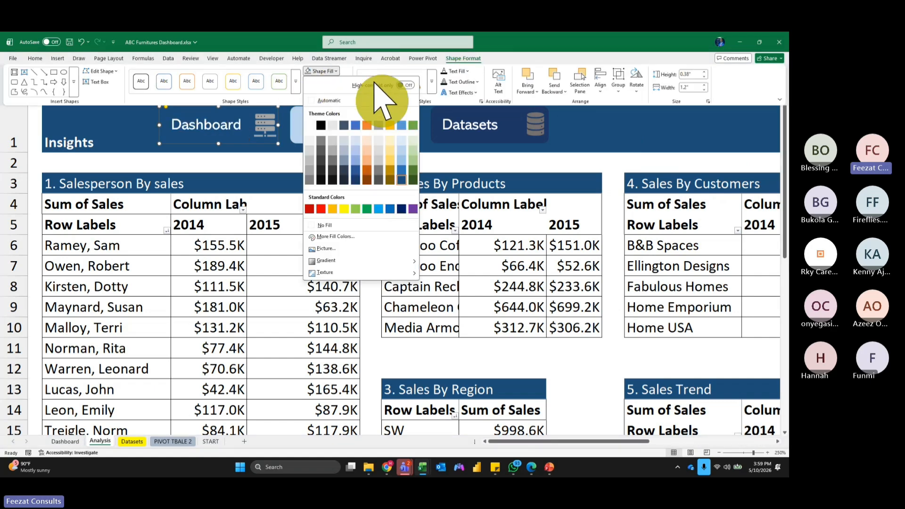
{"action": "left_click", "coordinate": [358, 181]}
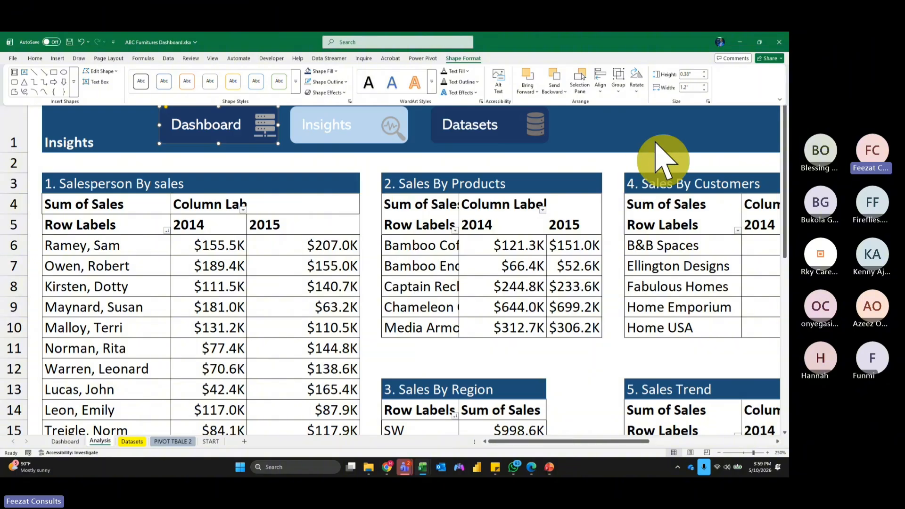
{"action": "left_click", "coordinate": [633, 138]}
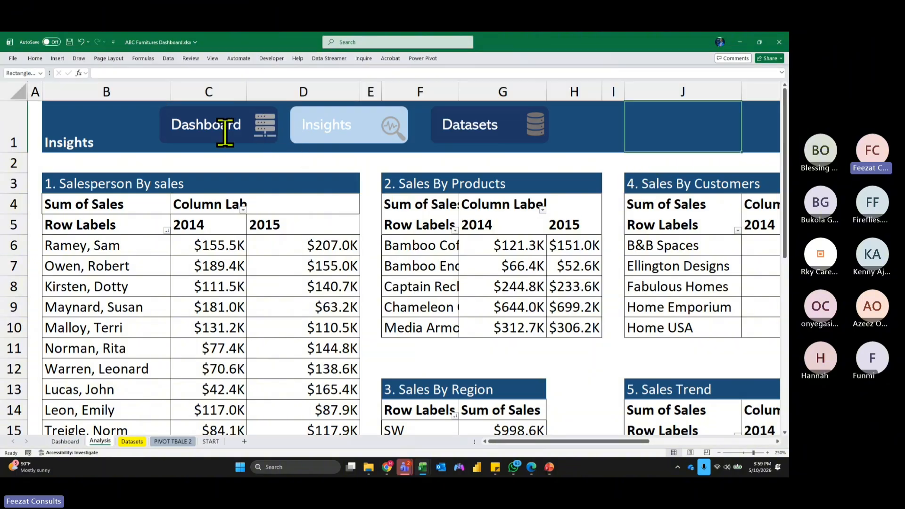
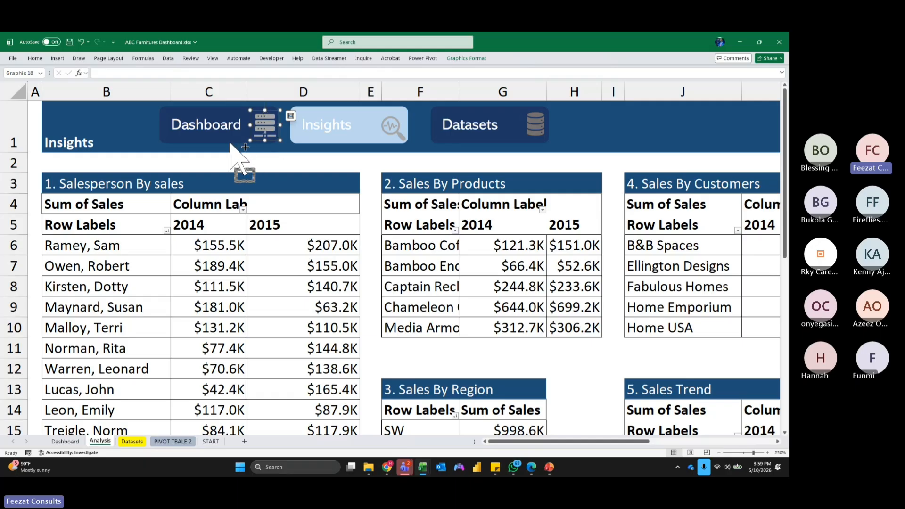
Group the Dashboard button with its server icon and link the group to cell A1 of the Dashboard sheet.
{"action": "left_click", "coordinate": [462, 59]}
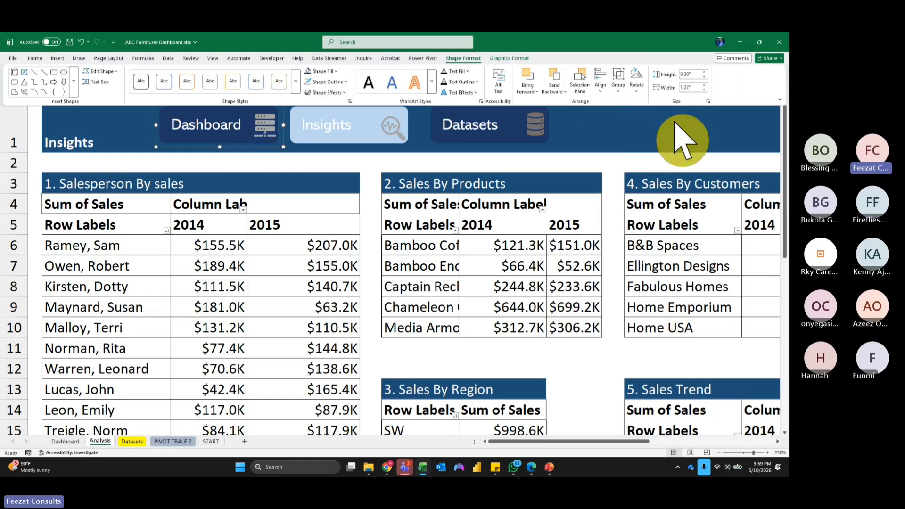
{"action": "left_click", "coordinate": [221, 150]}
{"action": "right_click", "coordinate": [228, 138]}
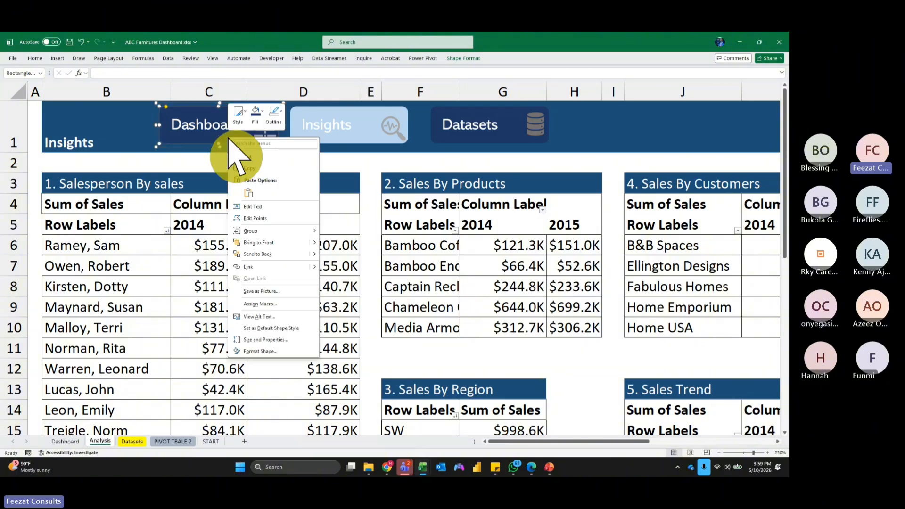
{"action": "left_click", "coordinate": [187, 145]}
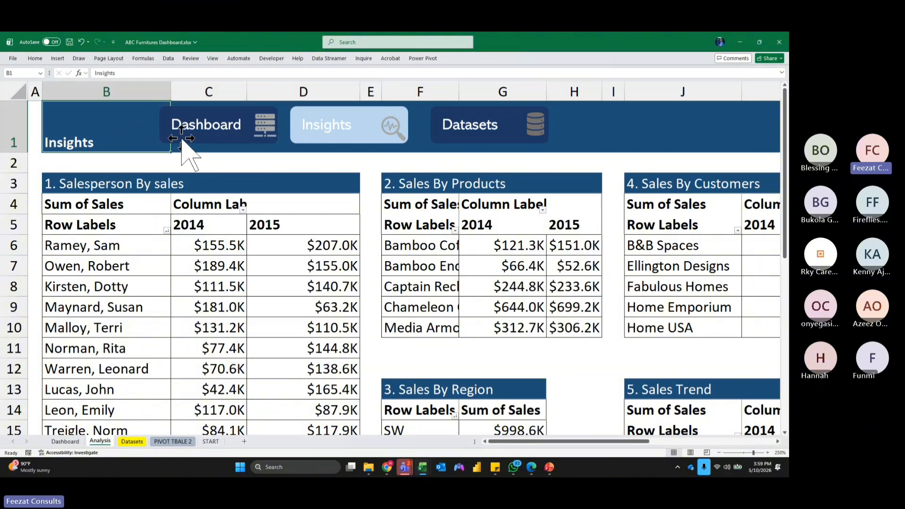
{"action": "left_click", "coordinate": [182, 140]}
{"action": "right_click", "coordinate": [181, 139]}
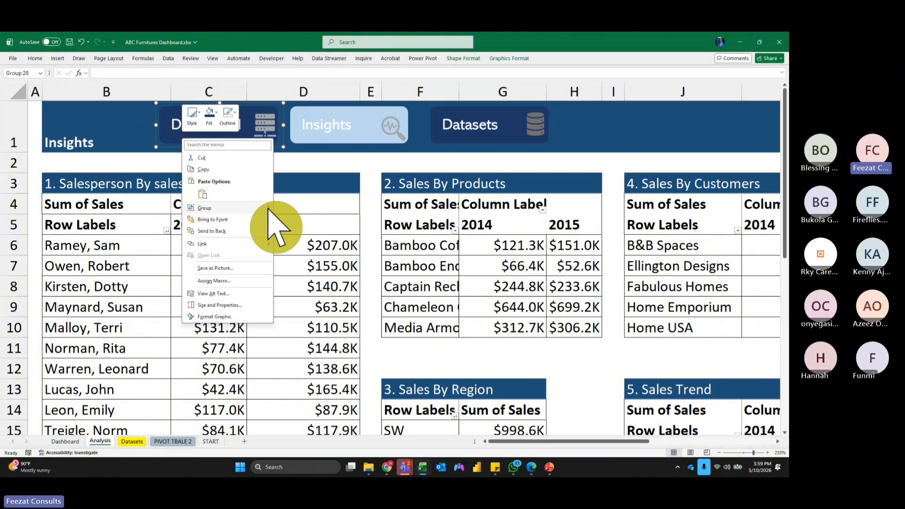
{"action": "left_click", "coordinate": [221, 260]}
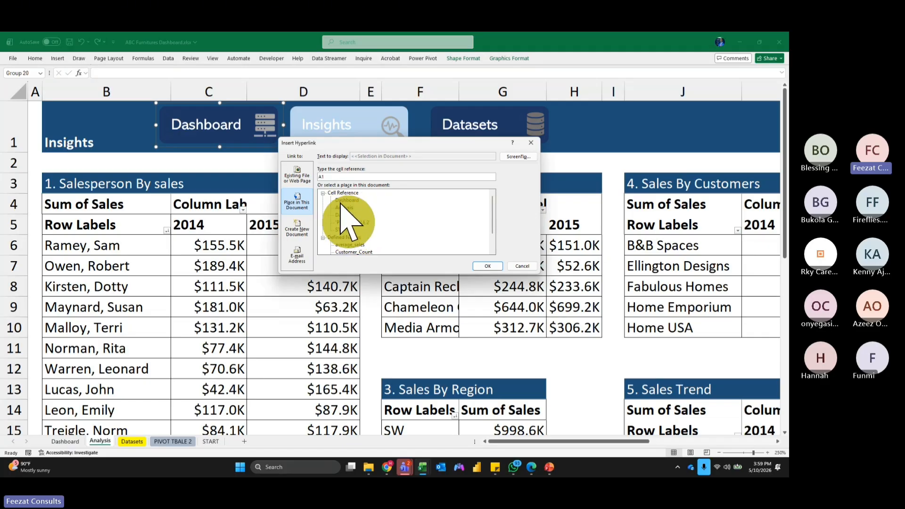
{"action": "left_click", "coordinate": [487, 266]}
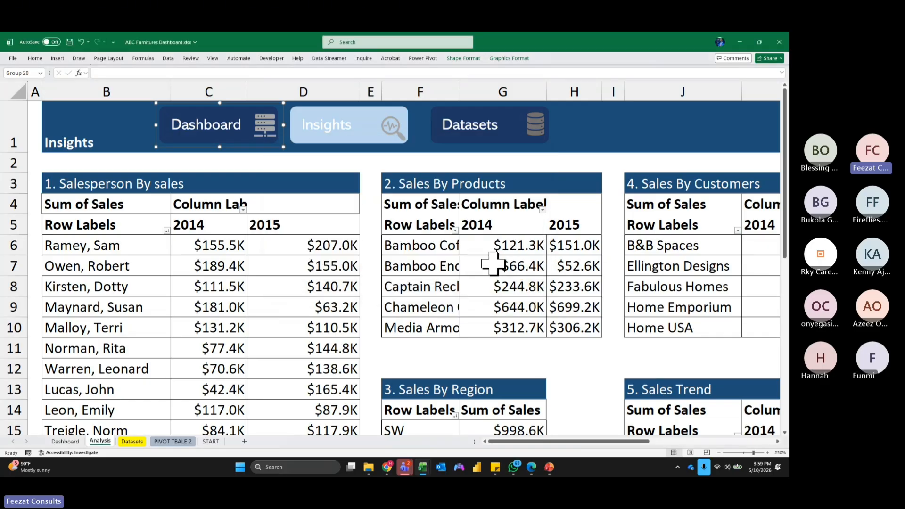
{"action": "left_click", "coordinate": [621, 111]}
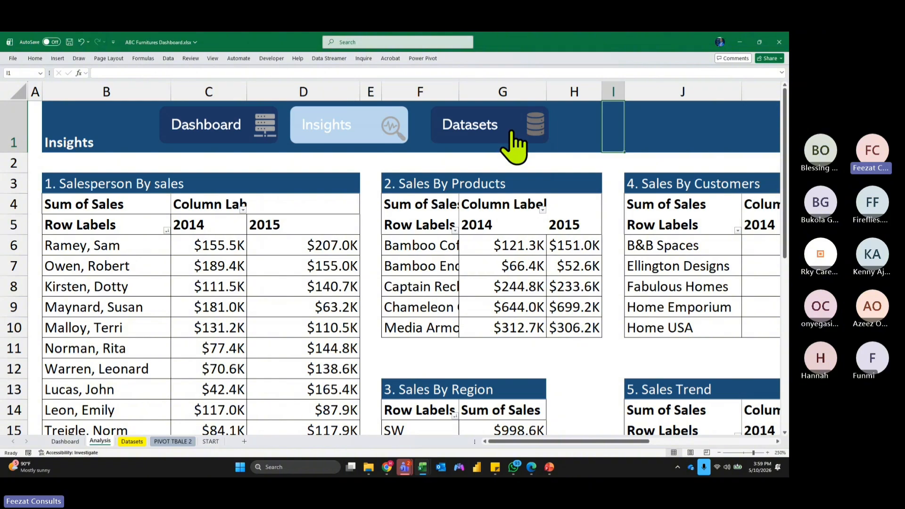
Insert a blank row at the top of the Datasets sheet and make row 1 taller for the navigation buttons.
{"action": "left_click", "coordinate": [511, 135]}
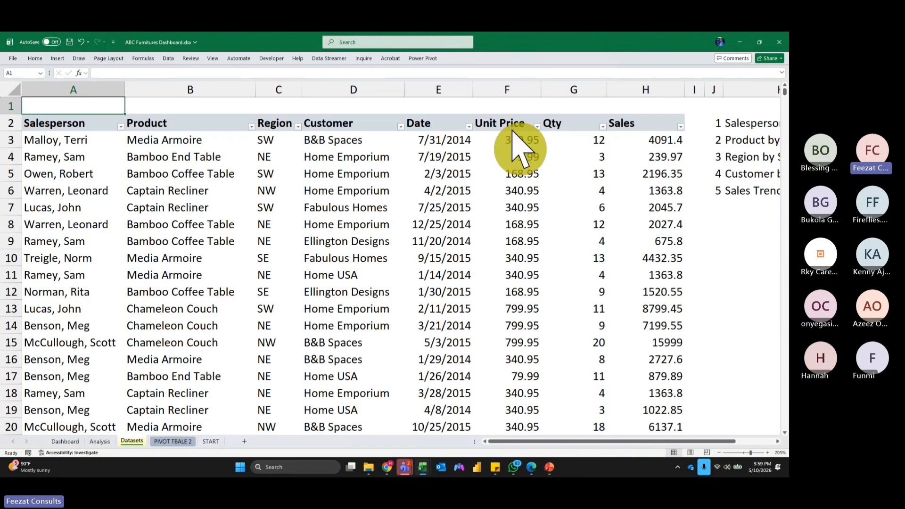
{"action": "right_click", "coordinate": [9, 108]}
{"action": "left_click", "coordinate": [62, 186]}
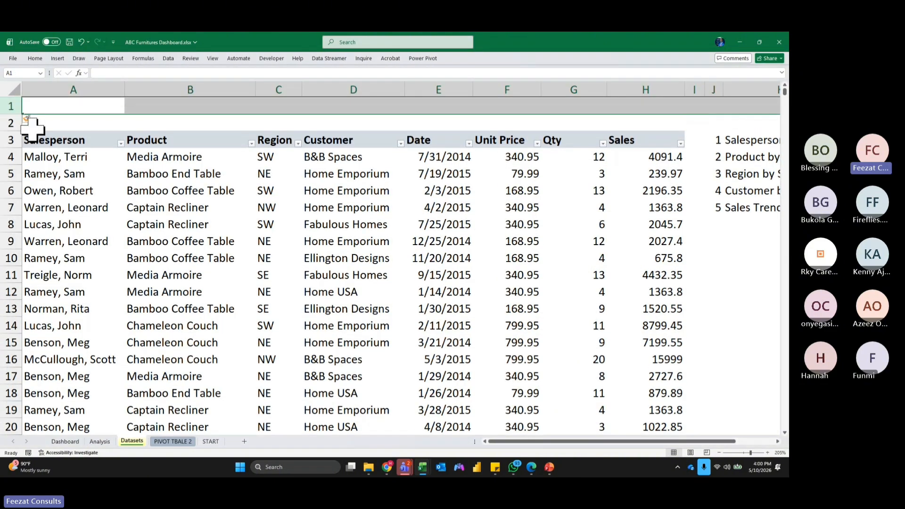
{"action": "mouse_move", "coordinate": [13, 117]}
{"action": "left_mouse_down"}
{"action": "mouse_move", "coordinate": [20, 142]}
{"action": "mouse_move", "coordinate": [20, 131]}
{"action": "left_mouse_up"}
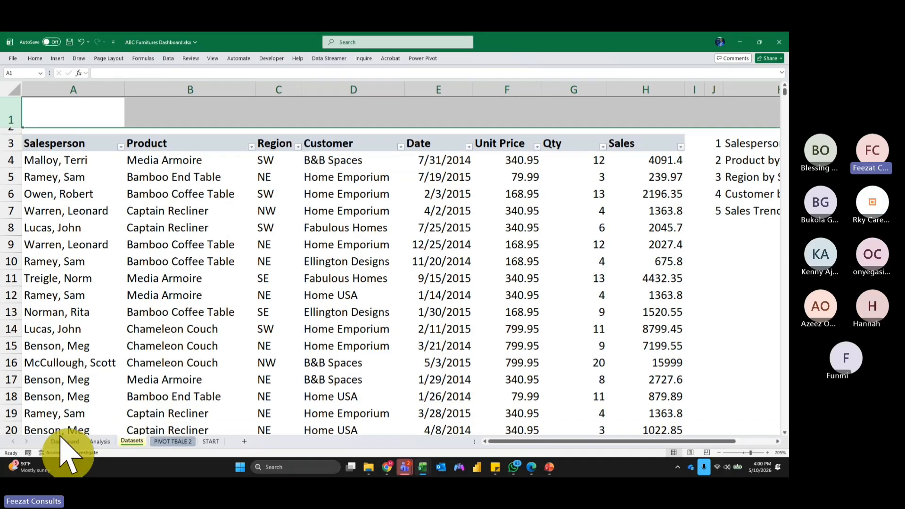
Copy the Dashboard, Insights and Datasets buttons from the Analysis sheet and paste them at cell B1 of the Datasets sheet.
{"action": "left_click", "coordinate": [100, 441]}
{"action": "left_click", "coordinate": [688, 130]}
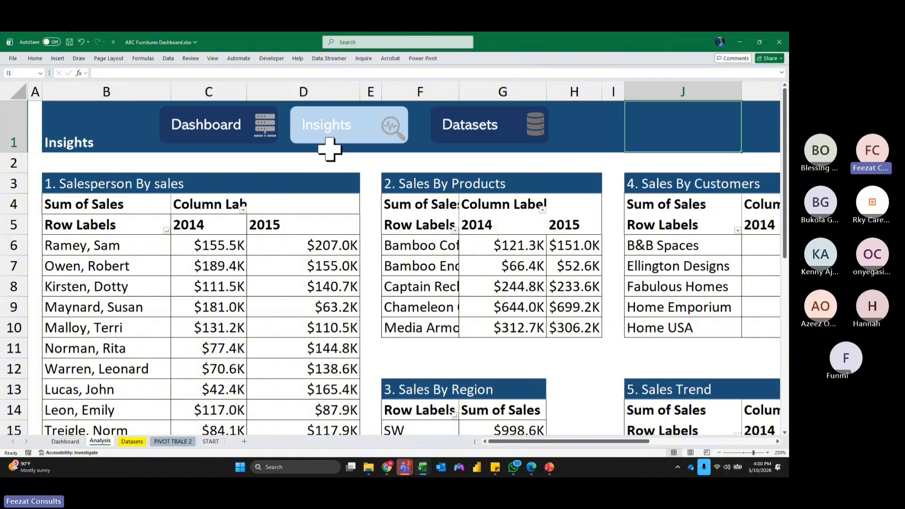
{"action": "right_click", "coordinate": [277, 141]}
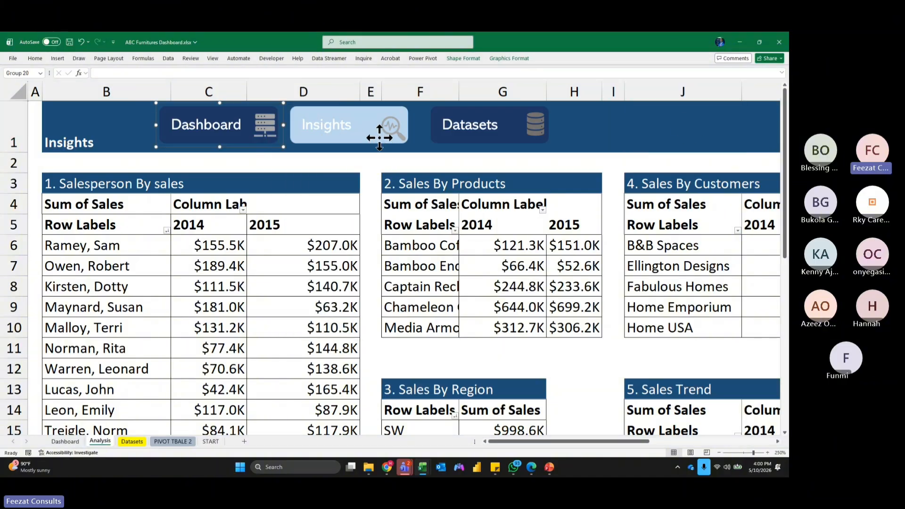
{"action": "right_click", "coordinate": [378, 134]}
{"action": "right_click", "coordinate": [480, 138], "text": "ctrl"}
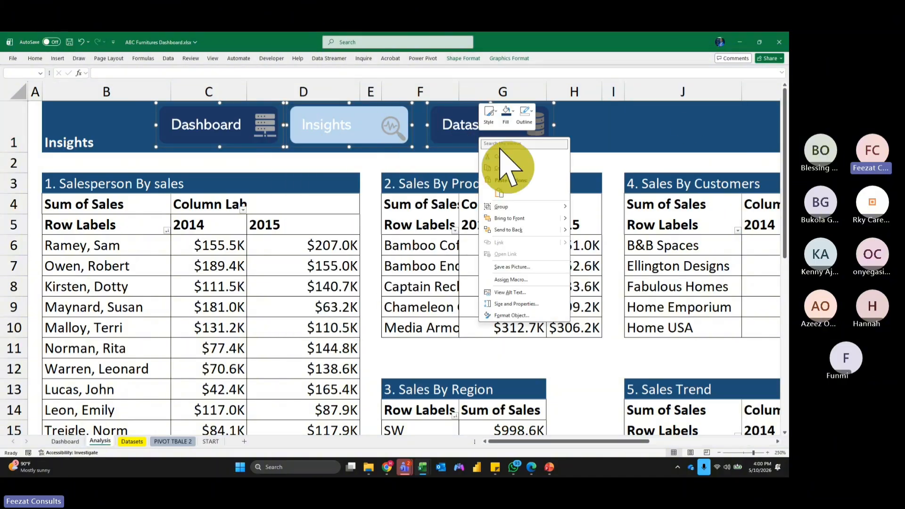
{"action": "key", "text": "Escape"}
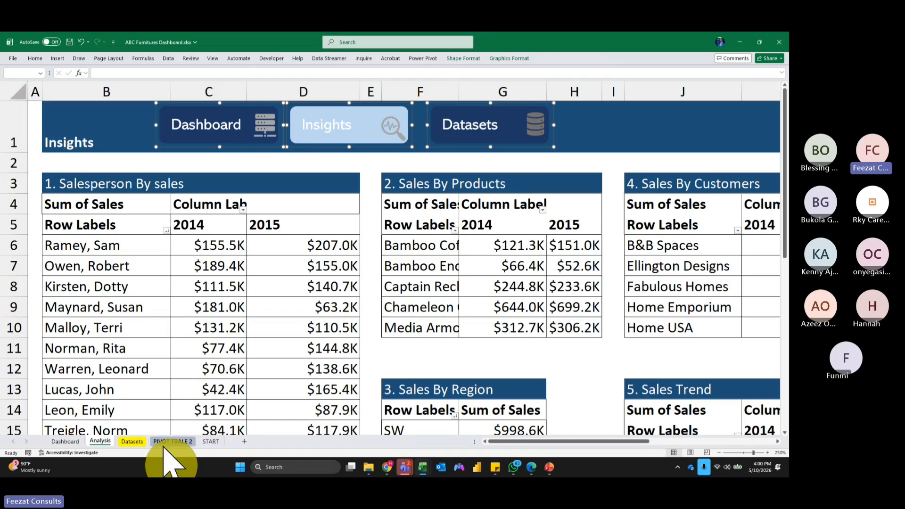
{"action": "left_click", "coordinate": [132, 442]}
{"action": "left_click", "coordinate": [168, 111]}
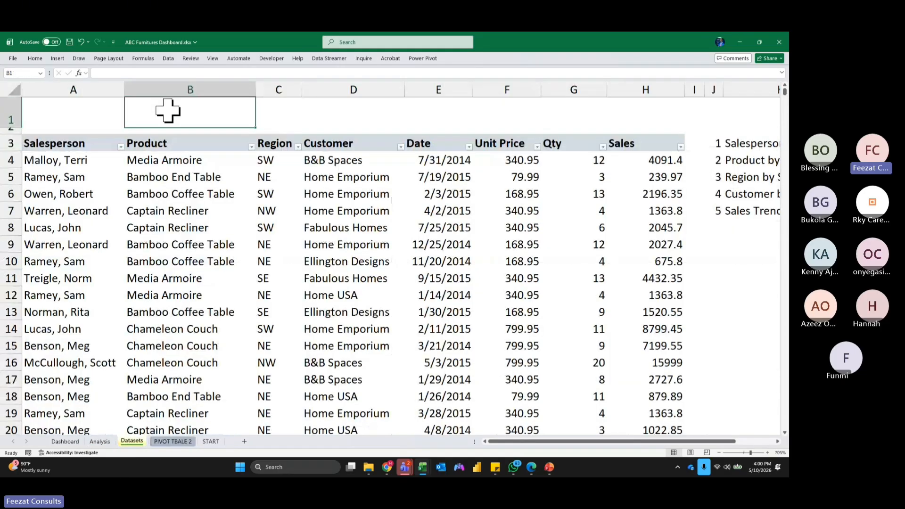
{"action": "key", "text": "ctrl+v"}
{"action": "left_click", "coordinate": [571, 110]}
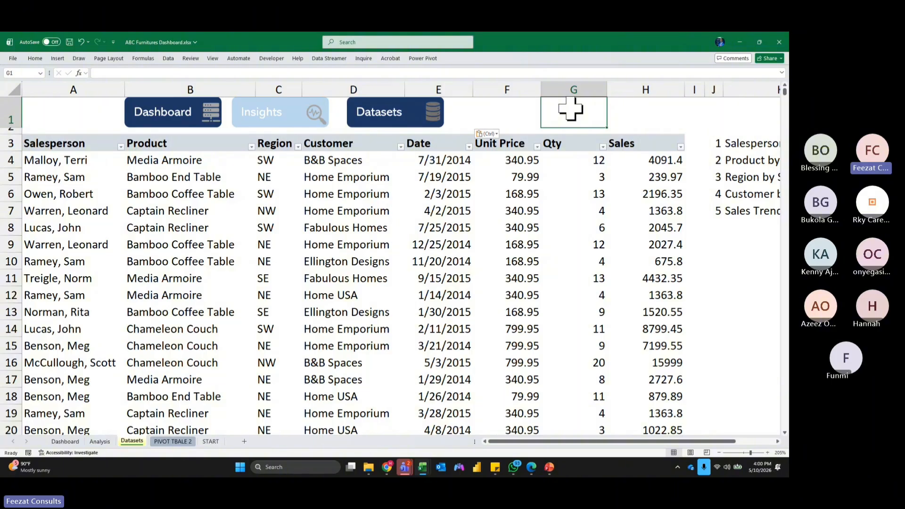
Insert a row above the buttons on the Datasets sheet, collapse it to a thin strip and adjust the button row's height.
{"action": "left_click", "coordinate": [9, 116]}
{"action": "right_click", "coordinate": [10, 113]}
{"action": "left_click", "coordinate": [36, 194]}
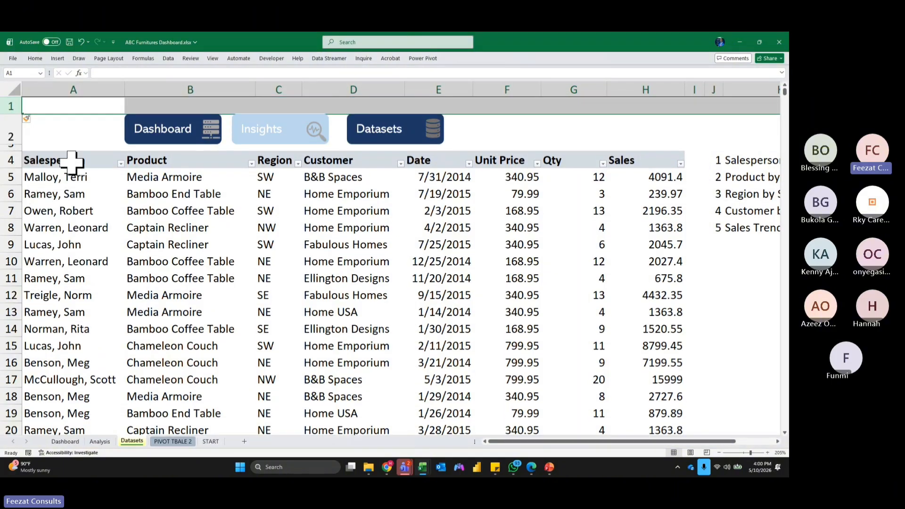
{"action": "left_click_drag", "start_coordinate": [20, 114], "coordinate": [18, 101]}
{"action": "left_click_drag", "start_coordinate": [11, 132], "coordinate": [12, 130]}
{"action": "left_click", "coordinate": [62, 121]}
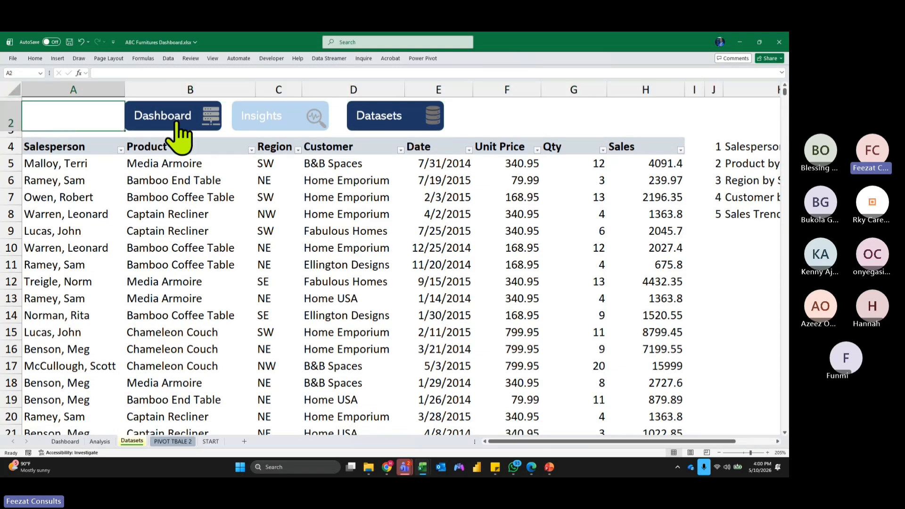
Ungroup the Insights button and its icon on the Datasets sheet, and fill the button shape with dark navy blue.
{"action": "right_click", "coordinate": [300, 125]}
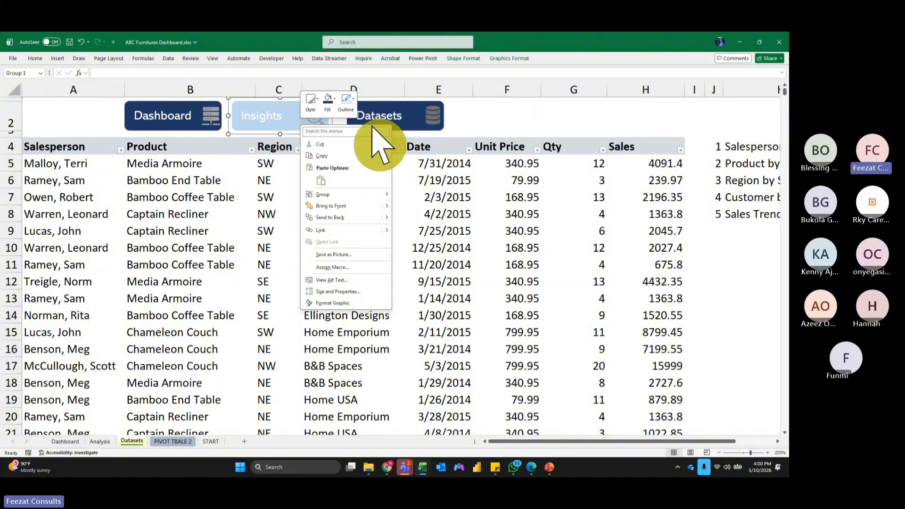
{"action": "left_click", "coordinate": [503, 84]}
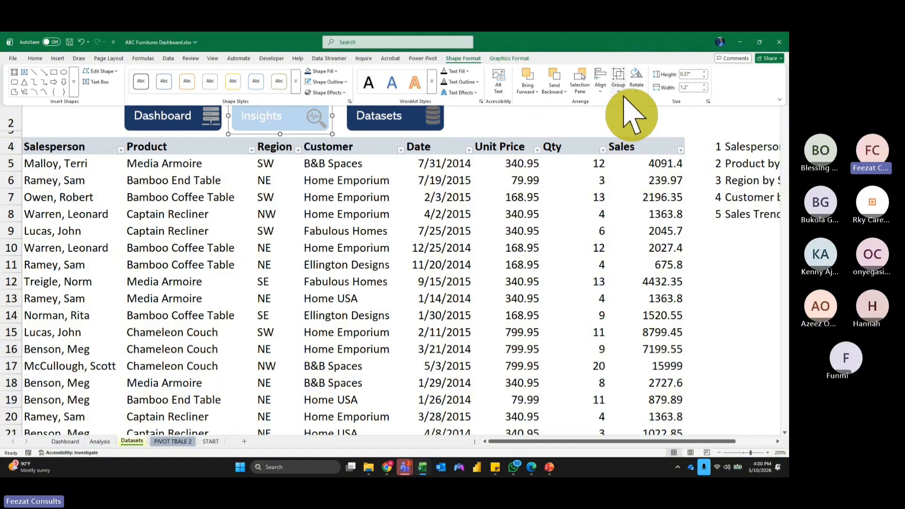
{"action": "left_click", "coordinate": [618, 85]}
{"action": "left_click", "coordinate": [601, 125]}
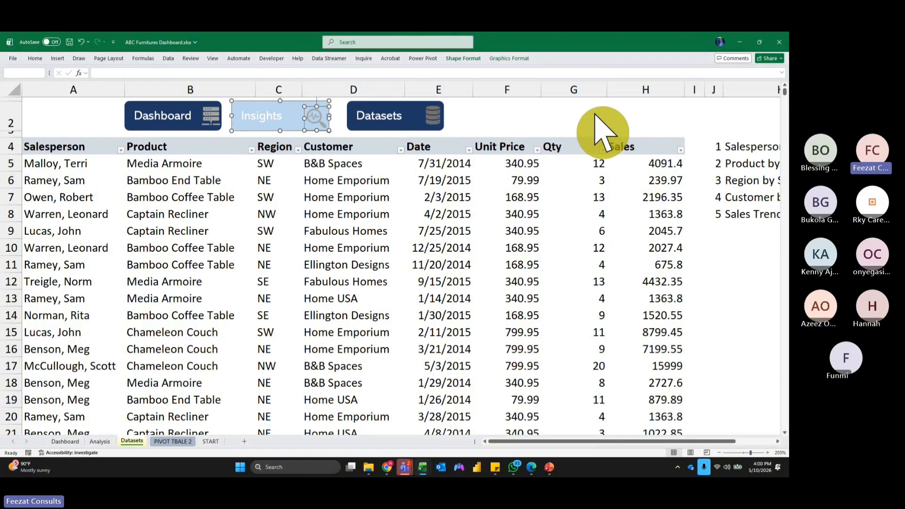
{"action": "left_click", "coordinate": [308, 113]}
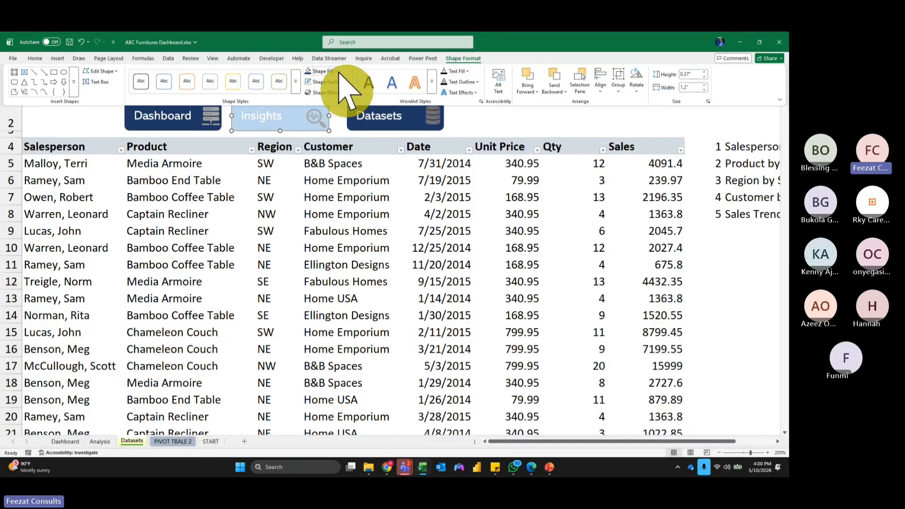
{"action": "left_click", "coordinate": [307, 72]}
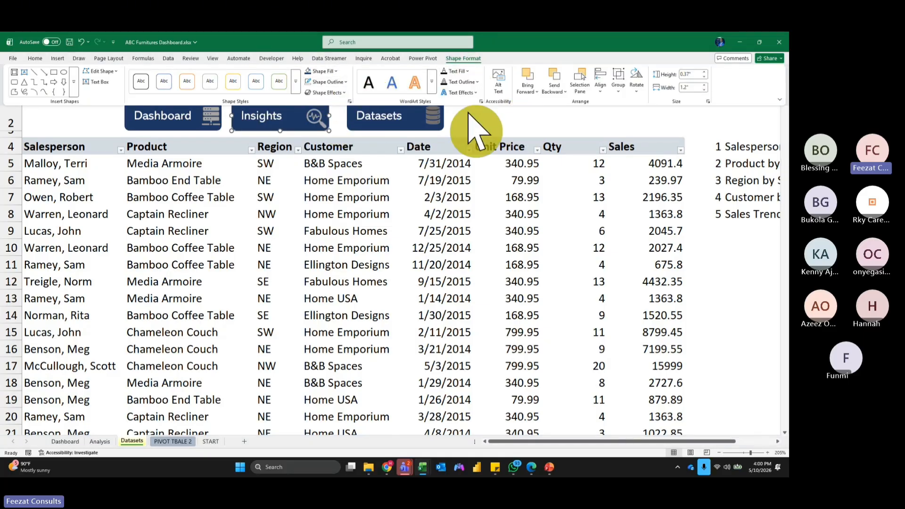
Ungroup the Datasets button and its icon on the Datasets sheet, and fill the button shape with light blue.
{"action": "left_click", "coordinate": [437, 120]}
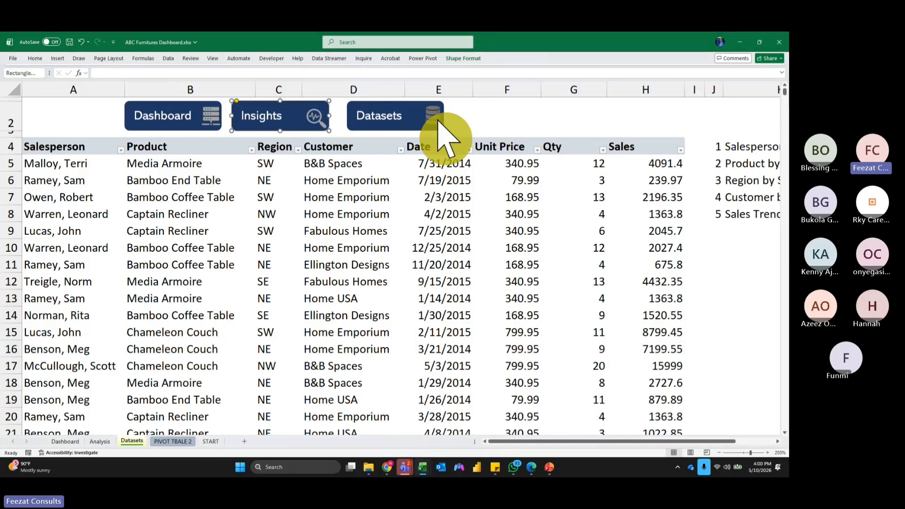
{"action": "right_click", "coordinate": [413, 126]}
{"action": "left_click", "coordinate": [472, 60]}
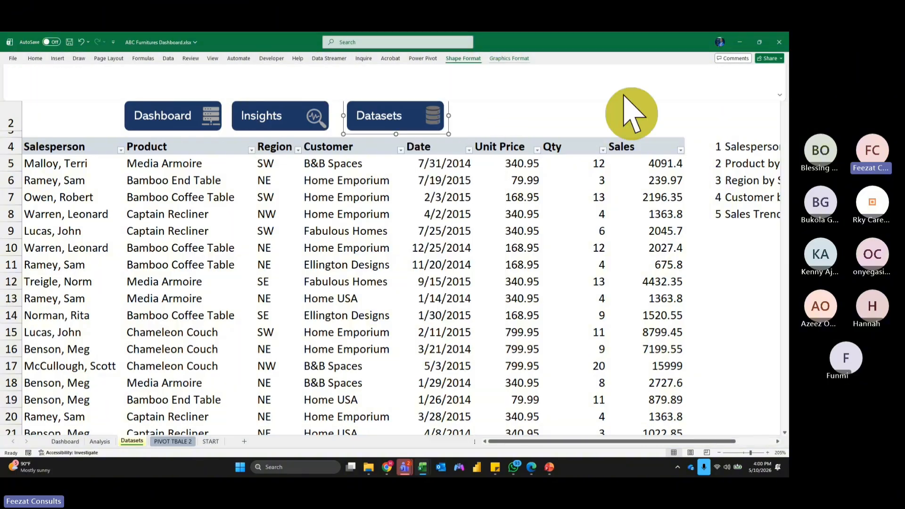
{"action": "left_click", "coordinate": [618, 81]}
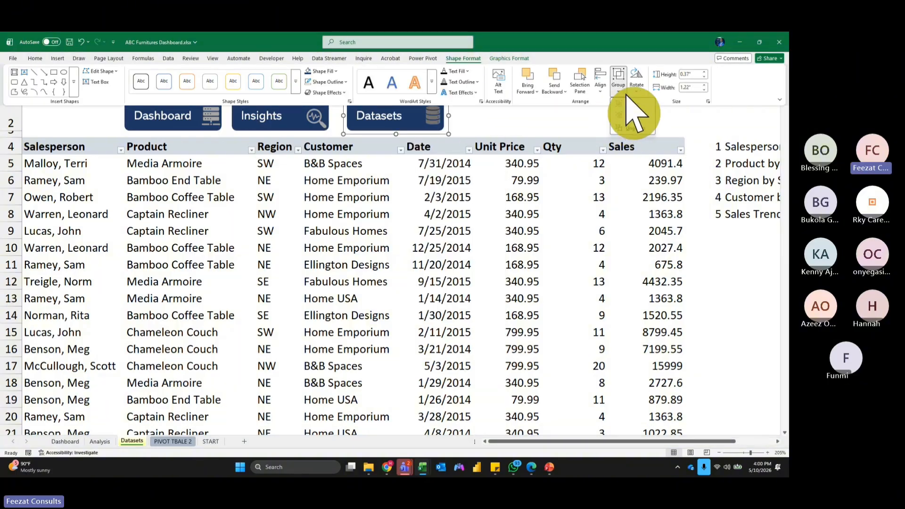
{"action": "left_click", "coordinate": [644, 130]}
{"action": "left_click", "coordinate": [619, 128]}
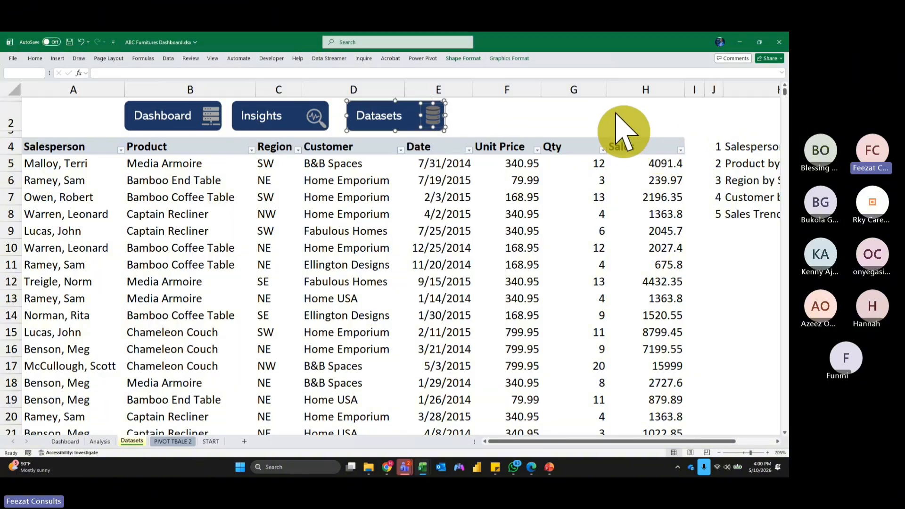
{"action": "left_click", "coordinate": [415, 115]}
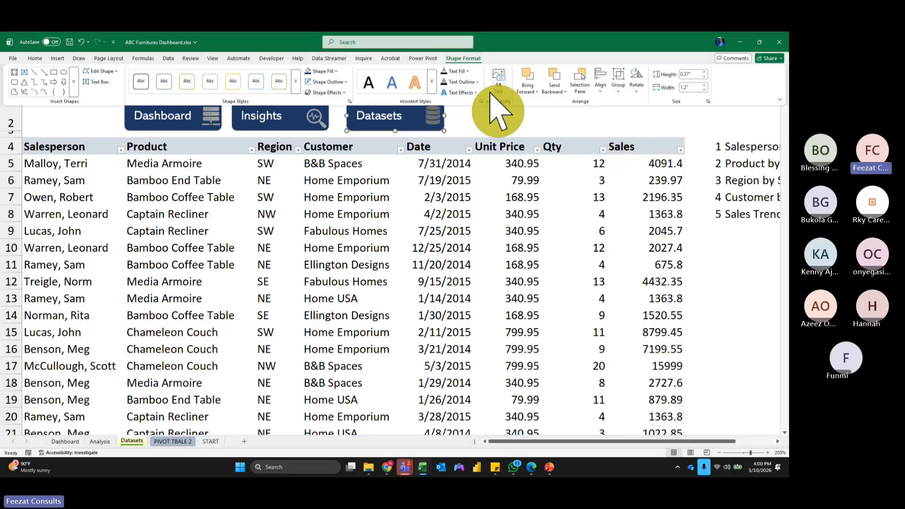
{"action": "left_click", "coordinate": [336, 71]}
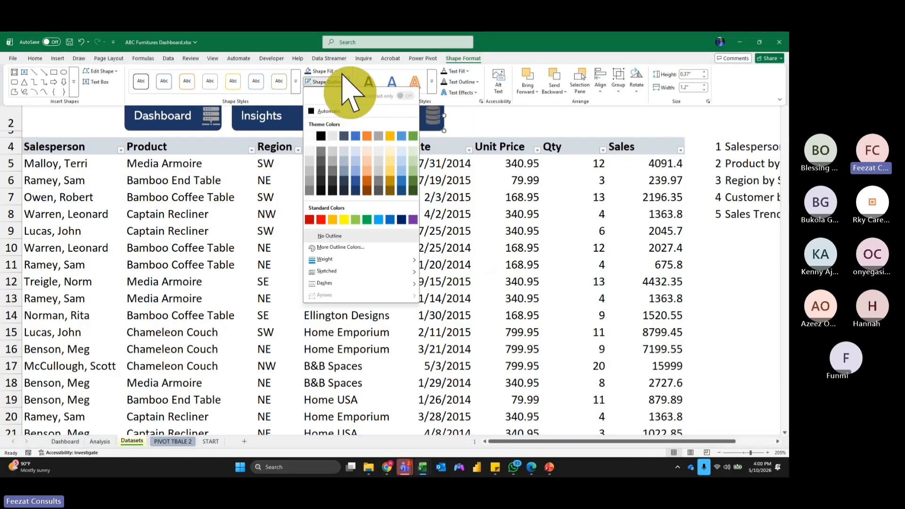
{"action": "left_click", "coordinate": [401, 159]}
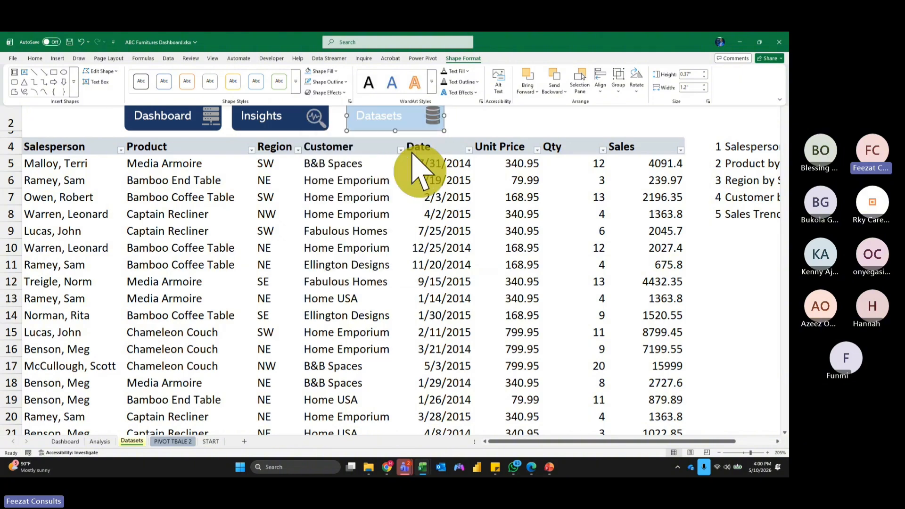
{"action": "left_click", "coordinate": [576, 112]}
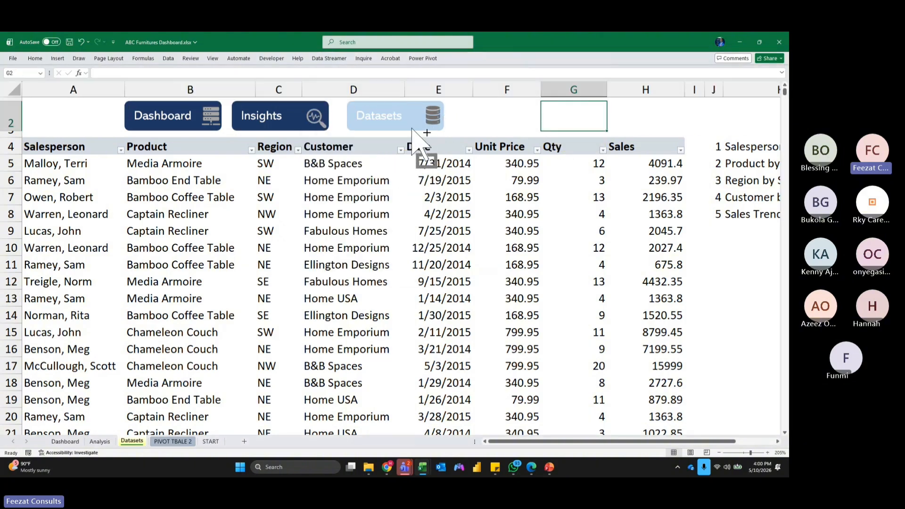
Link the Insights button on the Datasets sheet to cell A1 of the Analysis sheet in this workbook.
{"action": "left_click", "coordinate": [300, 124]}
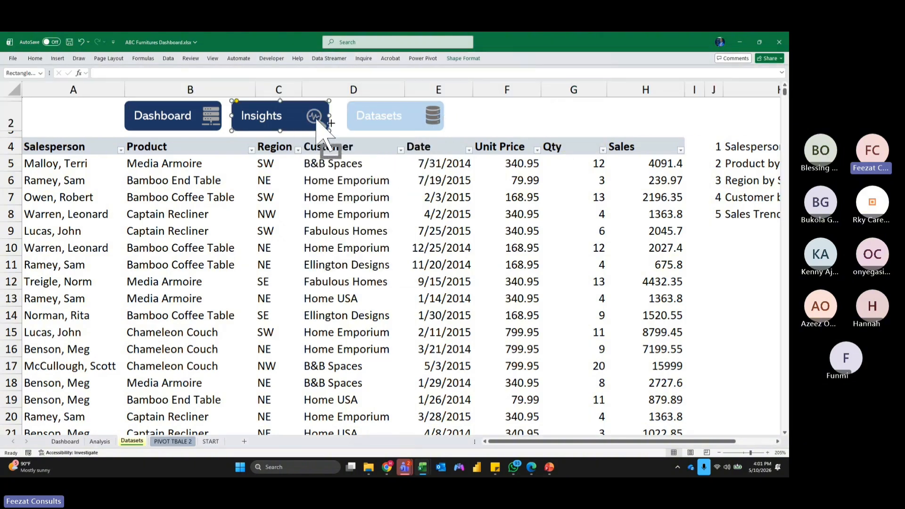
{"action": "key", "text": "Escape"}
{"action": "left_click", "coordinate": [280, 123]}
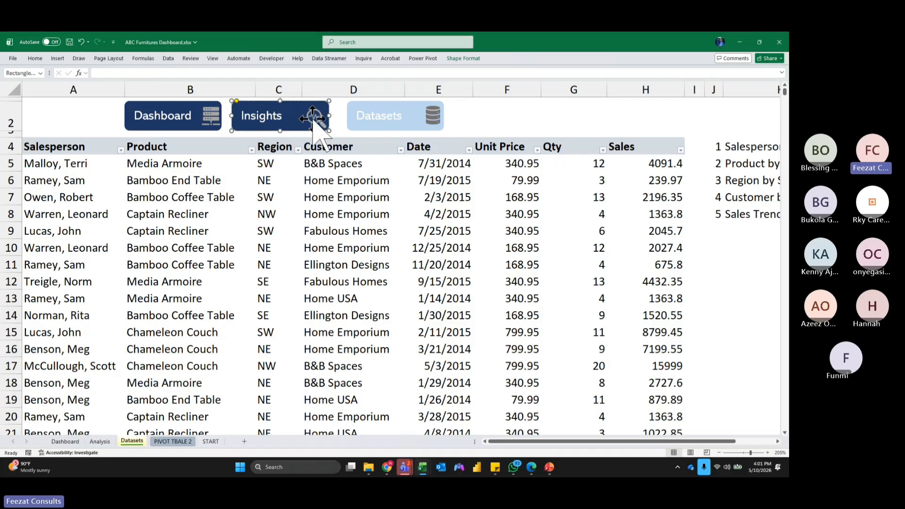
{"action": "left_click", "coordinate": [501, 100]}
{"action": "left_click", "coordinate": [280, 125]}
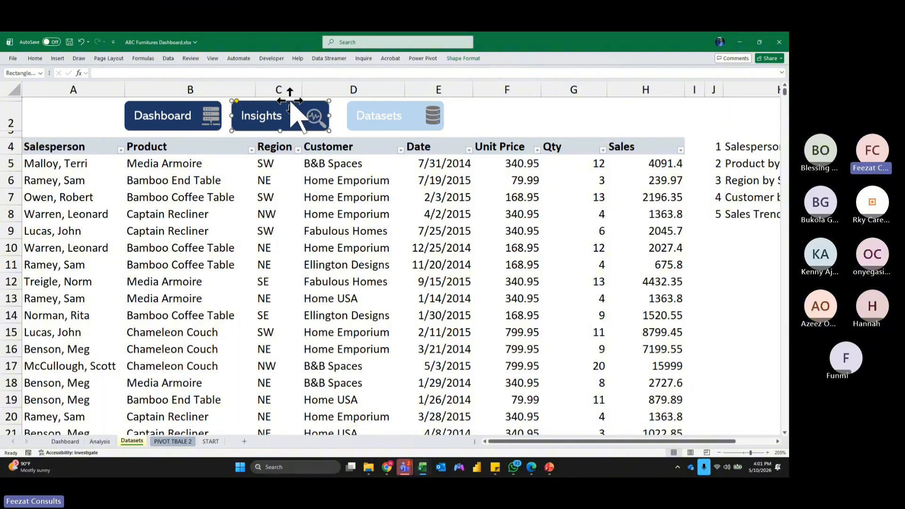
{"action": "right_click", "coordinate": [294, 126]}
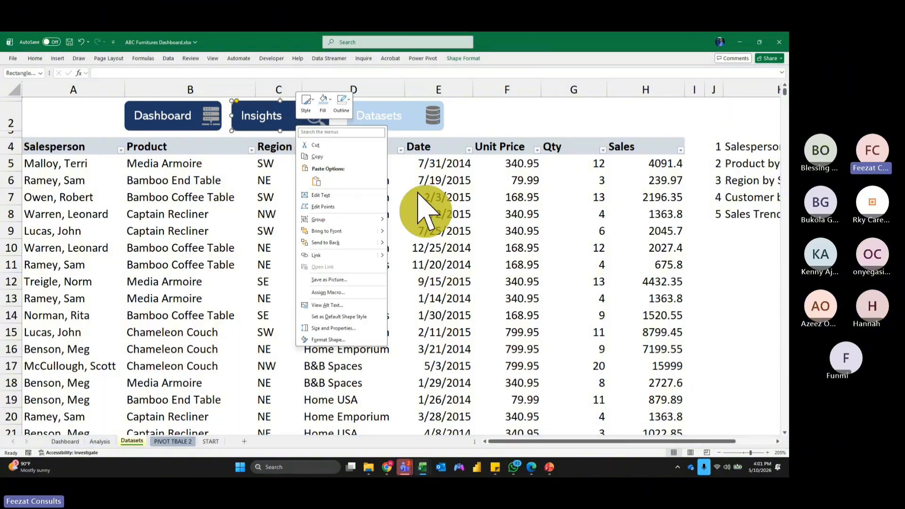
{"action": "left_click", "coordinate": [325, 255]}
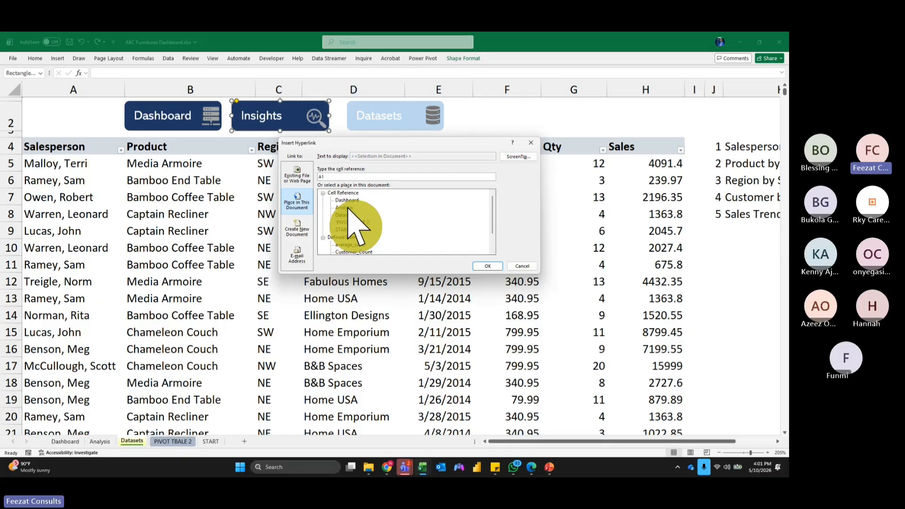
{"action": "left_click", "coordinate": [348, 207]}
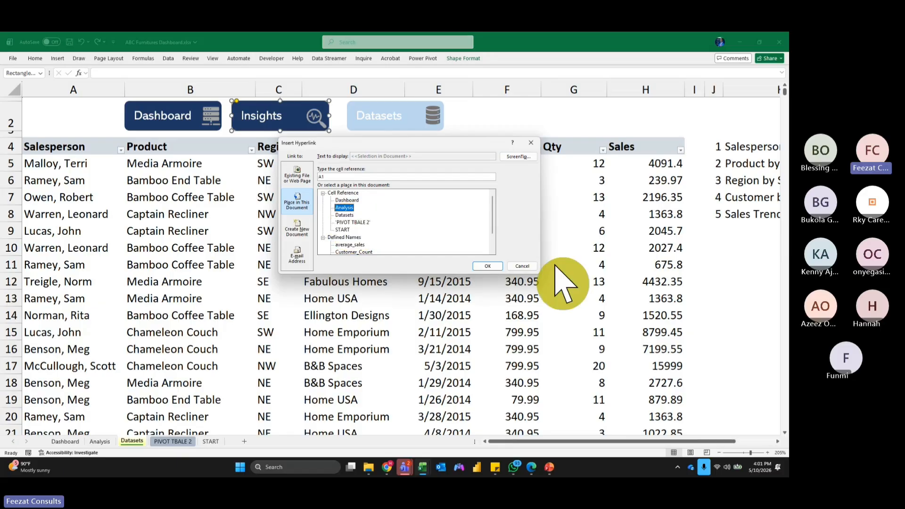
{"action": "left_click", "coordinate": [487, 265]}
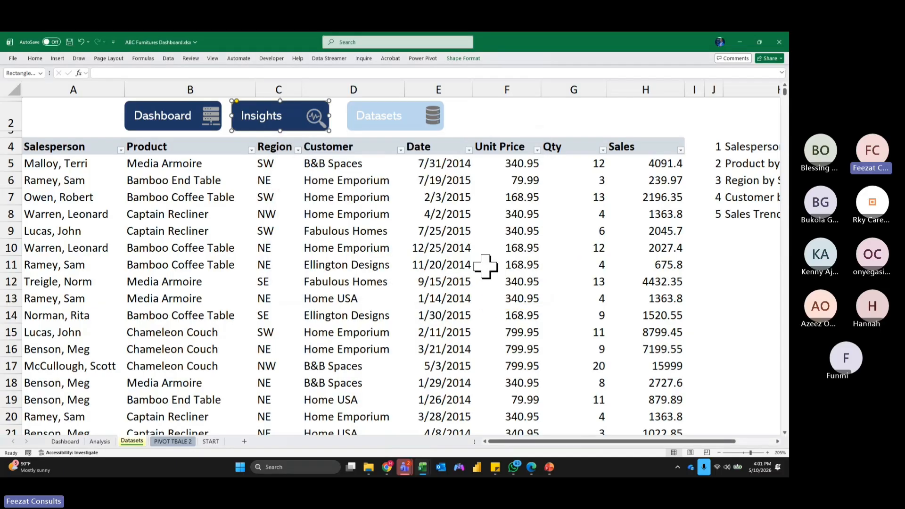
{"action": "left_click", "coordinate": [410, 118]}
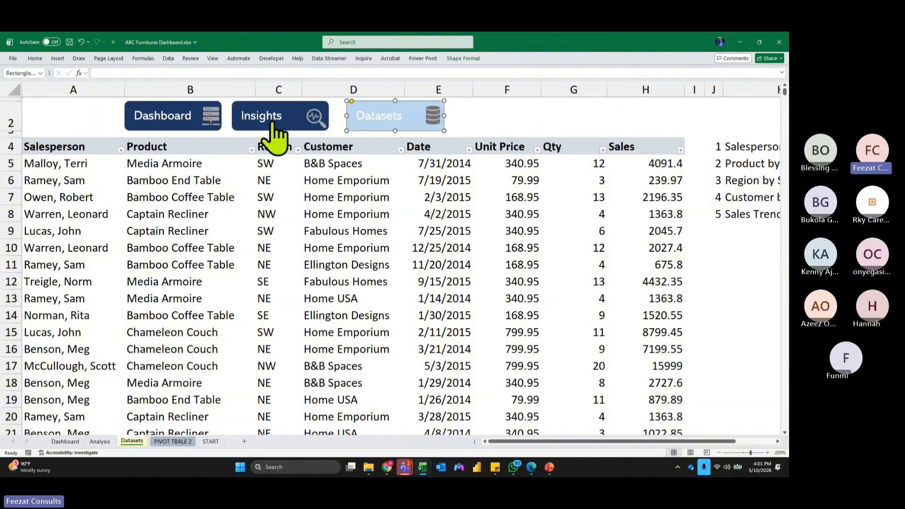
{"action": "left_click", "coordinate": [494, 122]}
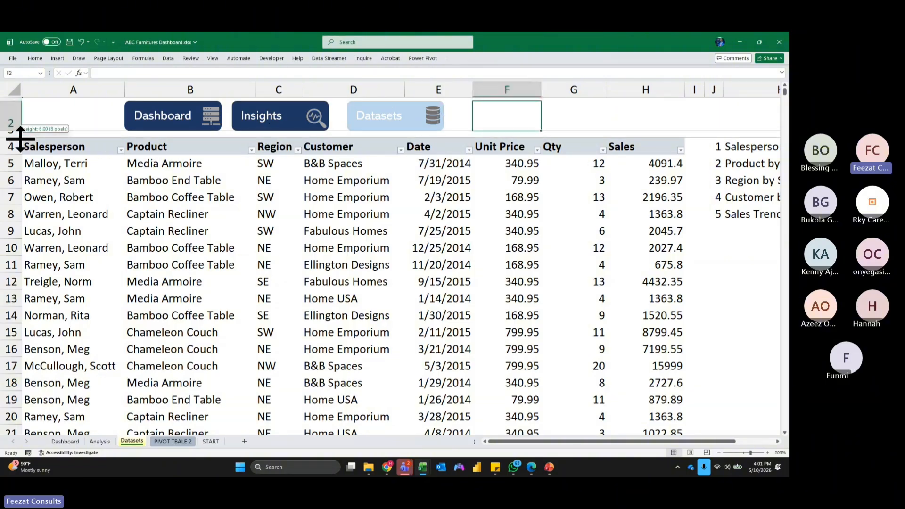
Fill the data table's header row A4:H4 with dark blue and make its text white.
{"action": "left_click", "coordinate": [714, 229]}
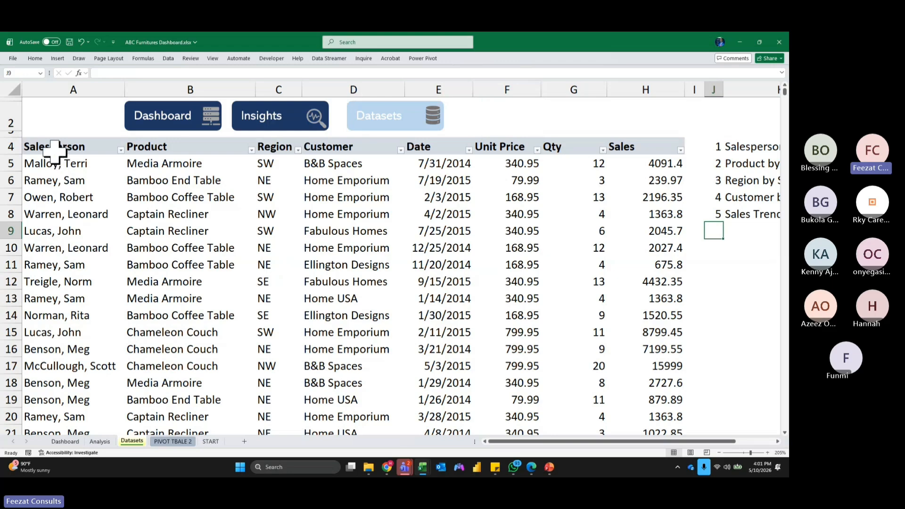
{"action": "left_click_drag", "start_coordinate": [56, 147], "coordinate": [651, 141]}
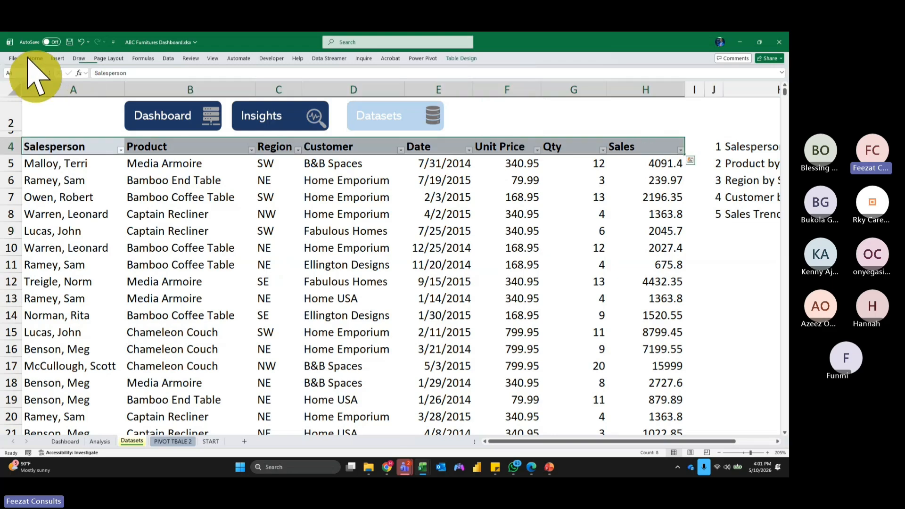
{"action": "left_click", "coordinate": [35, 58]}
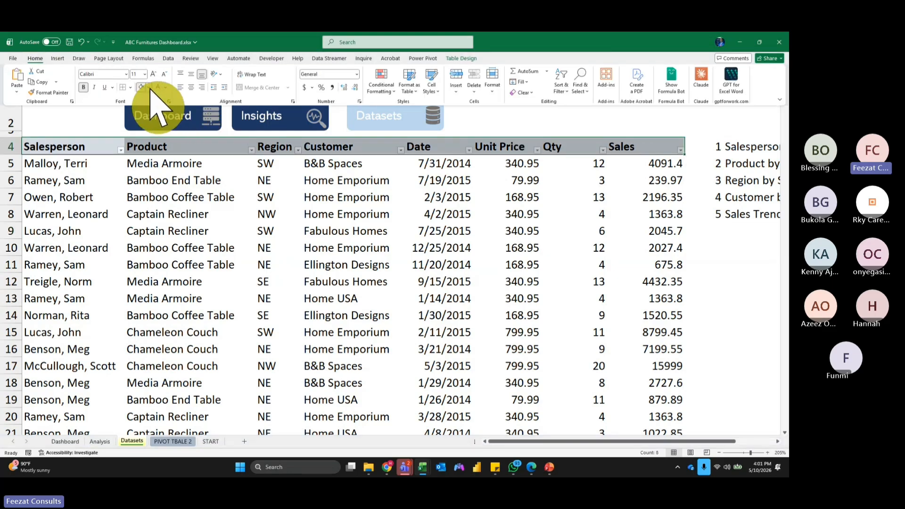
{"action": "left_click", "coordinate": [149, 88]}
{"action": "left_click", "coordinate": [236, 213]}
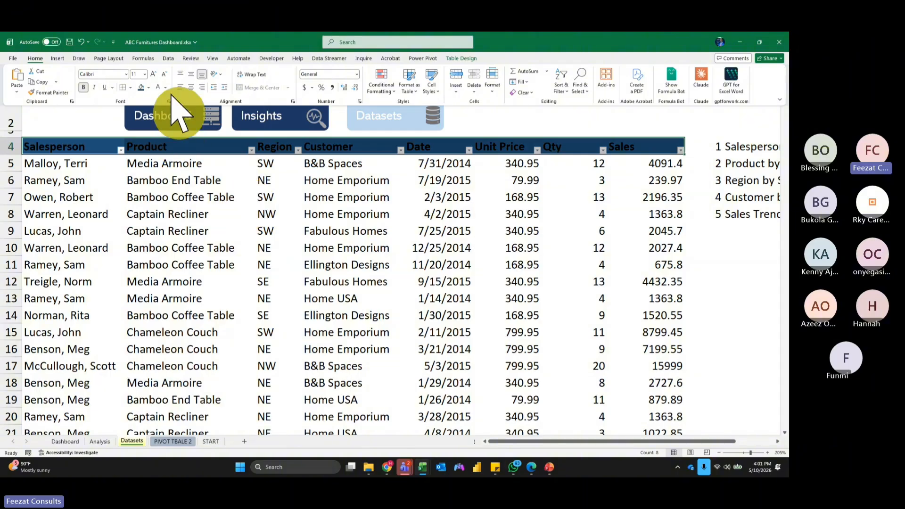
{"action": "left_click", "coordinate": [736, 232]}
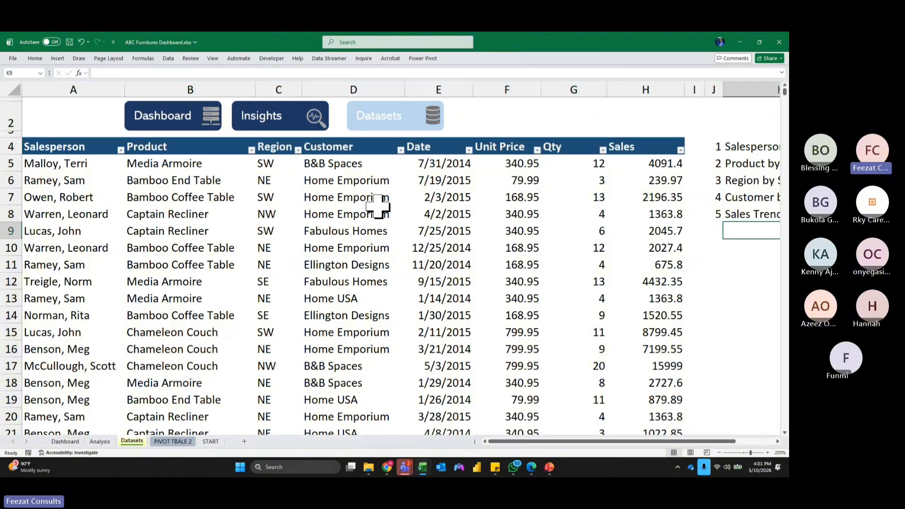
Apply all borders to the entire sales table from the header row through its last record.
{"action": "left_click", "coordinate": [59, 150]}
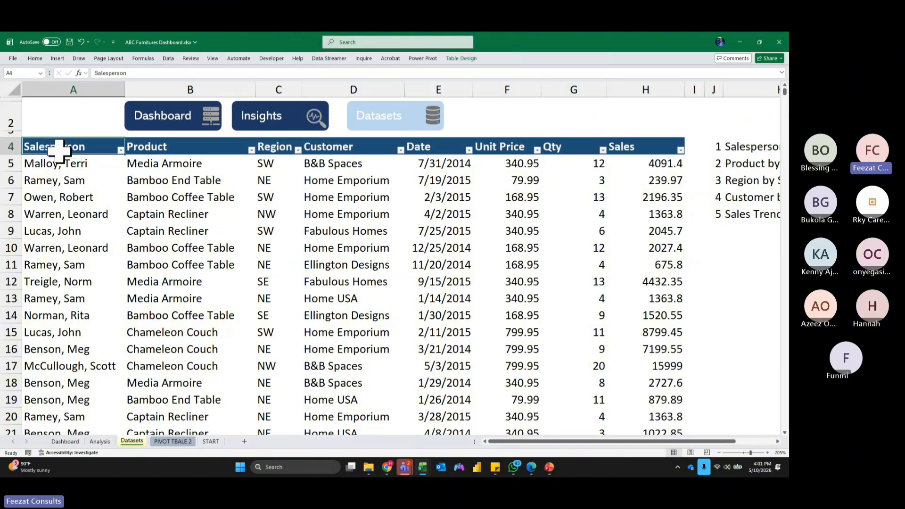
{"action": "key", "text": "ctrl+shift+Right"}
{"action": "key", "text": "ctrl+shift+Down"}
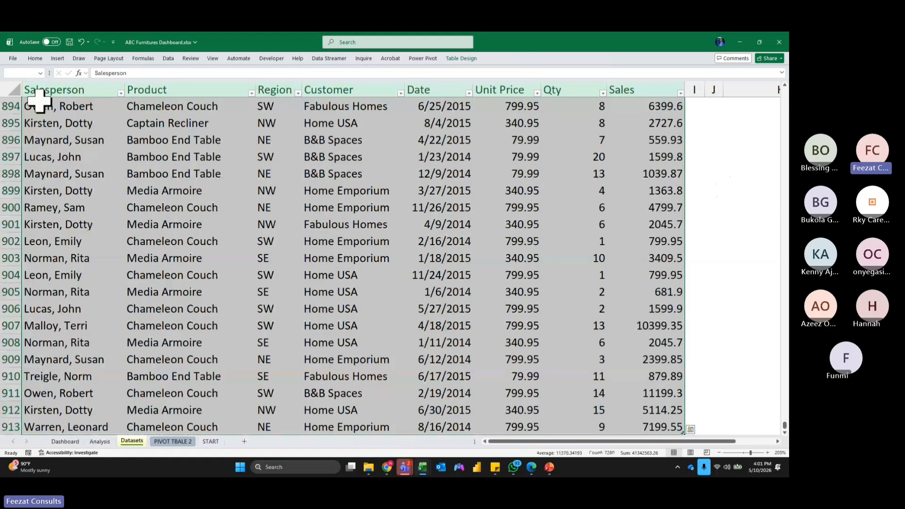
{"action": "left_click", "coordinate": [35, 58]}
{"action": "left_click", "coordinate": [134, 87]}
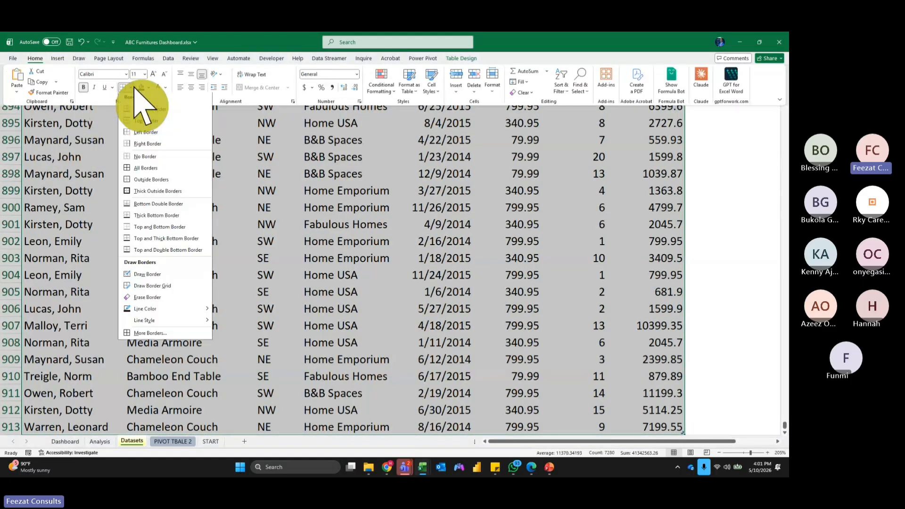
{"action": "left_click", "coordinate": [145, 168]}
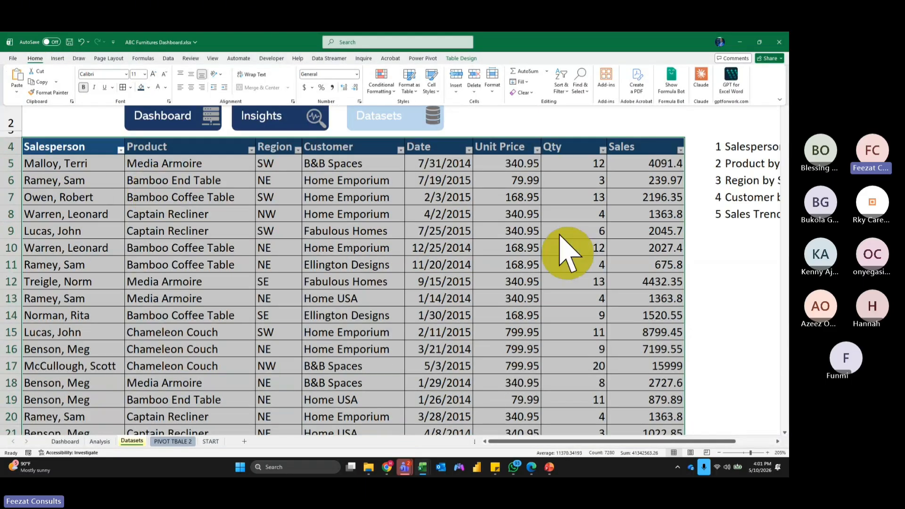
{"action": "left_click", "coordinate": [768, 298]}
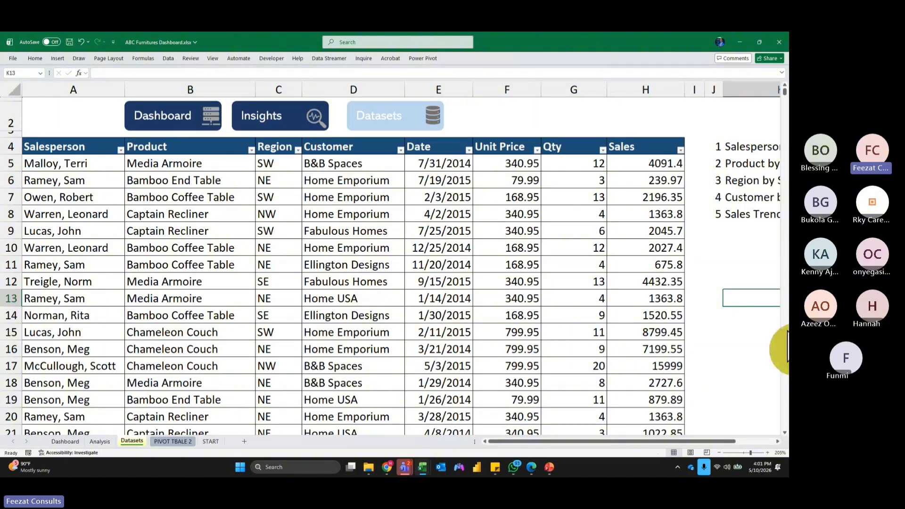
{"action": "scroll", "coordinate": [783, 348], "scroll_direction": "down", "scroll_amount": 6}
{"action": "scroll", "coordinate": [289, 384], "scroll_direction": "up", "scroll_amount": 6}
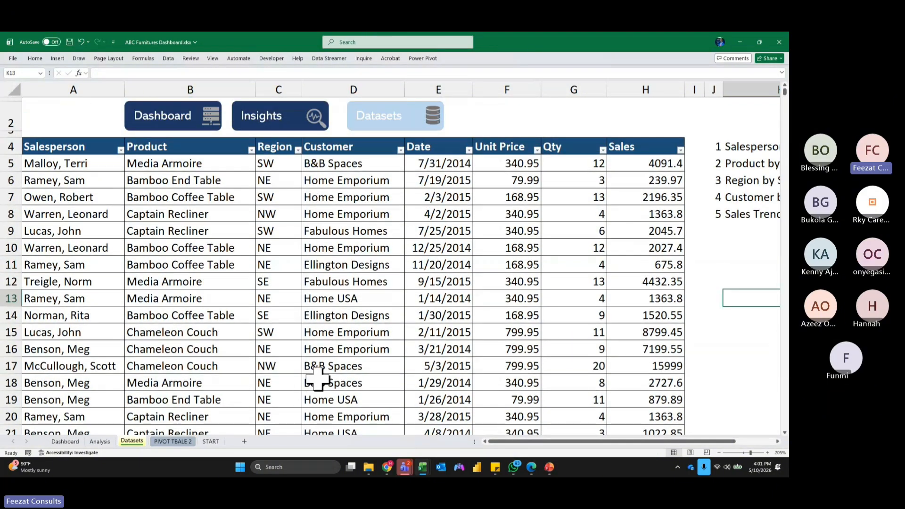
Test the Dashboard, Insights and Datasets buttons by navigating between the Dashboard, Analysis and Datasets sheets.
{"action": "left_click", "coordinate": [382, 118]}
{"action": "left_click", "coordinate": [291, 118]}
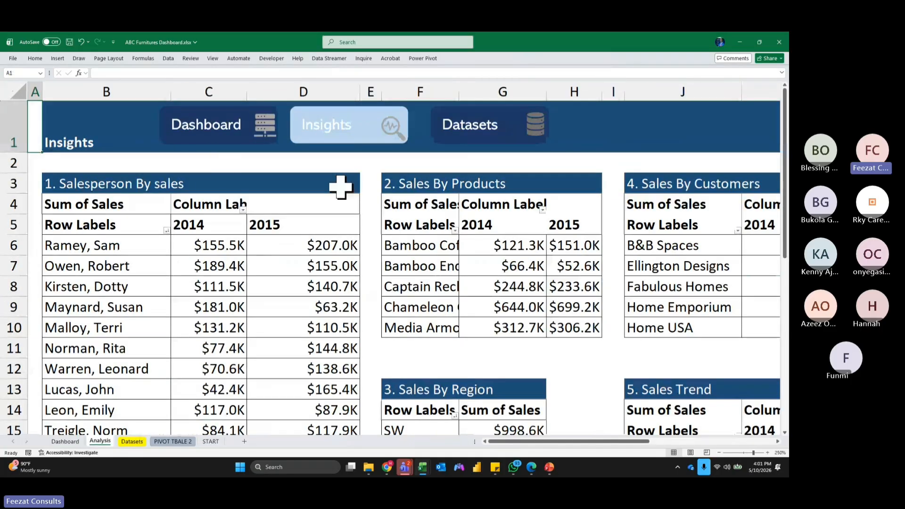
{"action": "left_click", "coordinate": [224, 141]}
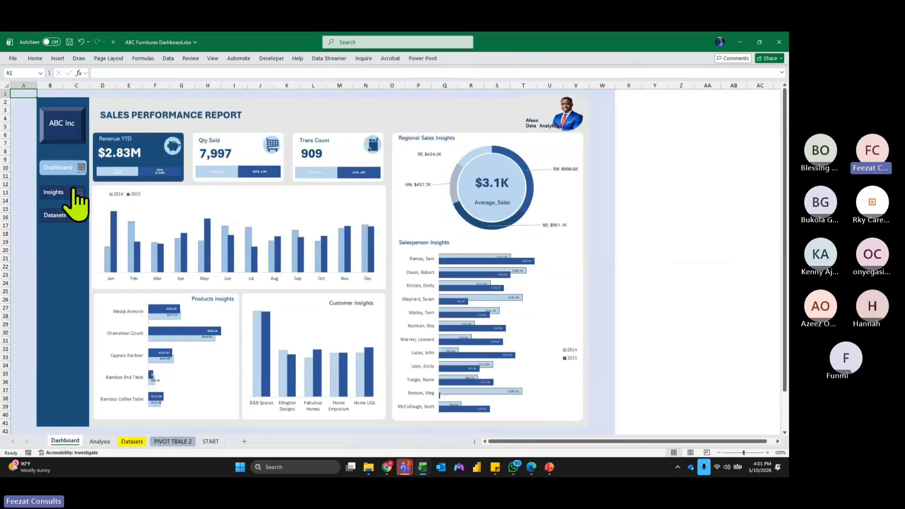
{"action": "left_click", "coordinate": [59, 194]}
{"action": "left_click", "coordinate": [344, 128]}
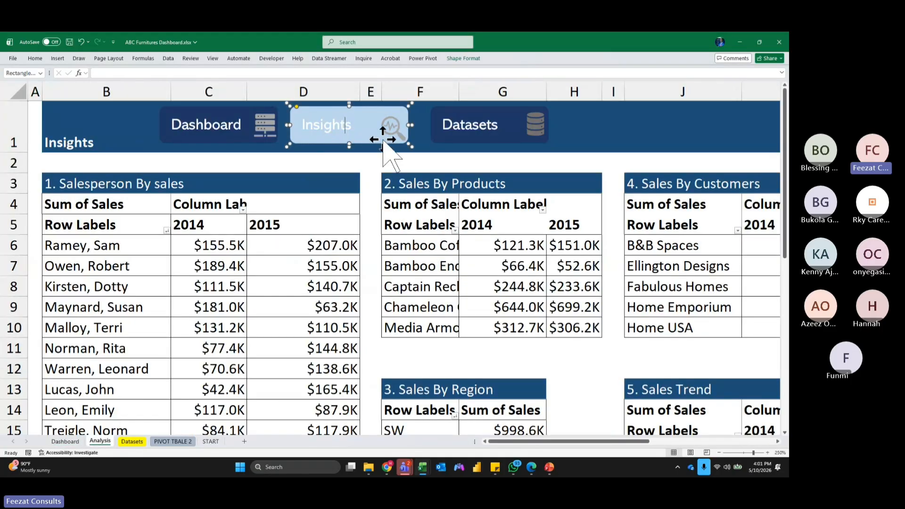
{"action": "left_click", "coordinate": [505, 136]}
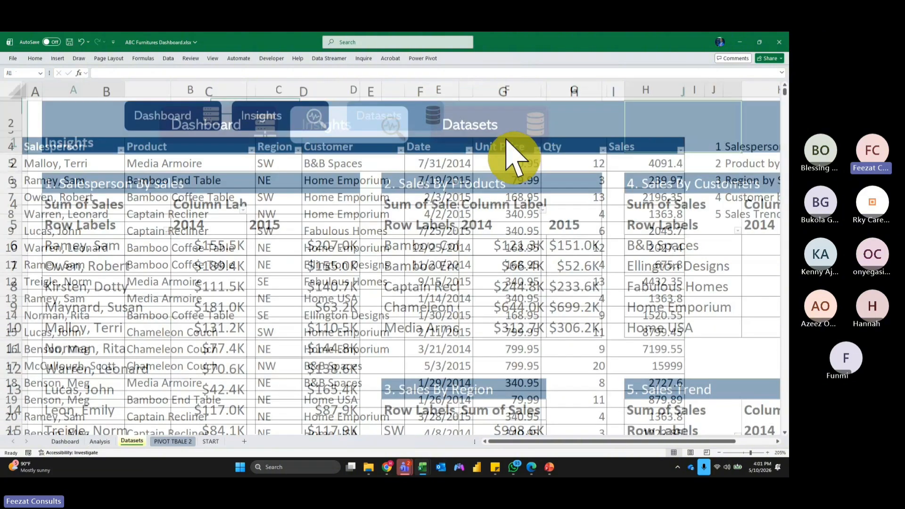
{"action": "left_click", "coordinate": [163, 124]}
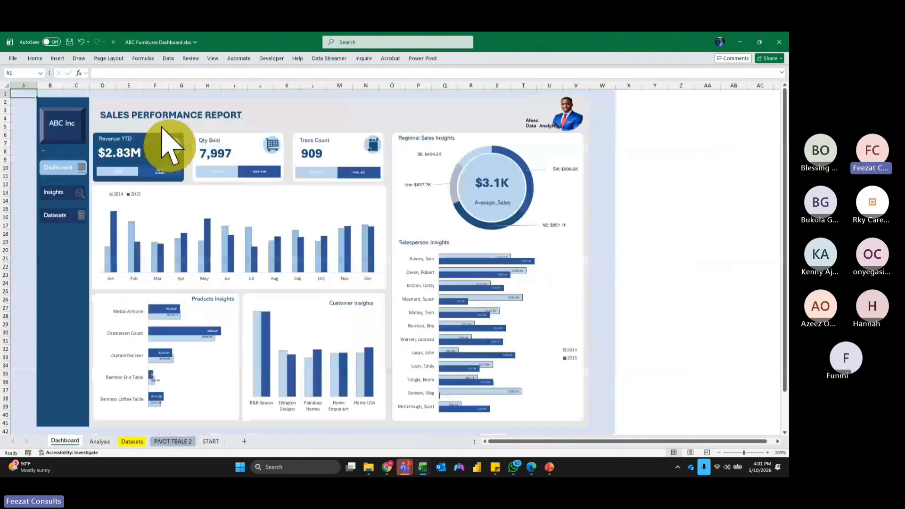
{"action": "left_click", "coordinate": [57, 217]}
{"action": "left_click", "coordinate": [412, 118], "text": "ctrl"}
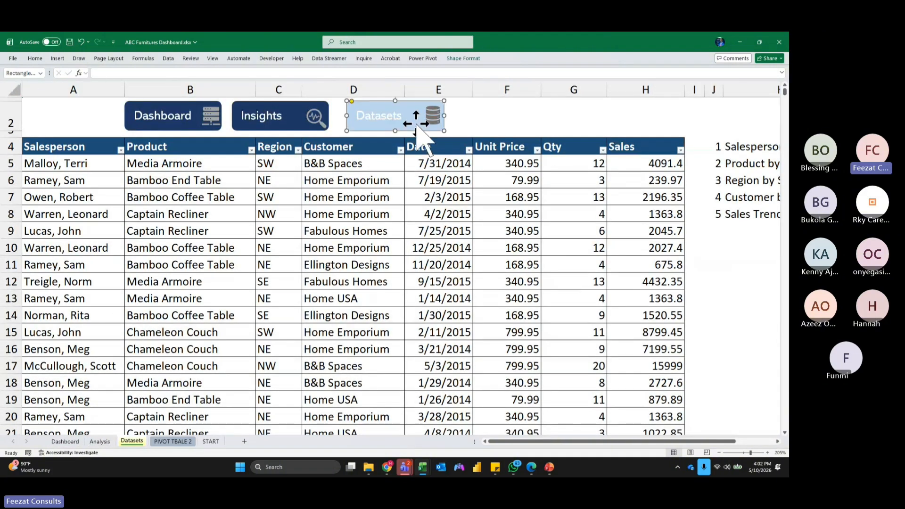
{"action": "left_click", "coordinate": [304, 123]}
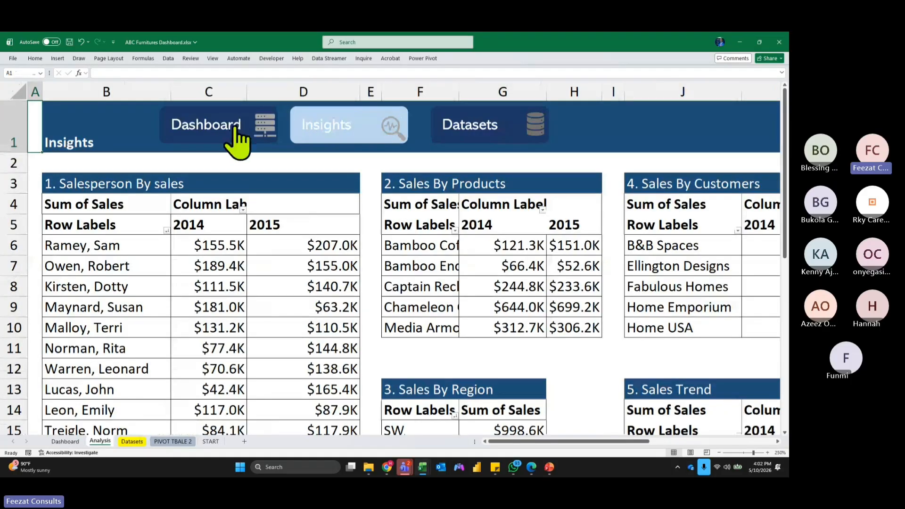
Return to the Dashboard sheet, paste the copied icons-and-profile picture and place it at the foot of the dark blue sidebar.
{"action": "left_click", "coordinate": [234, 128]}
{"action": "left_click", "coordinate": [705, 258]}
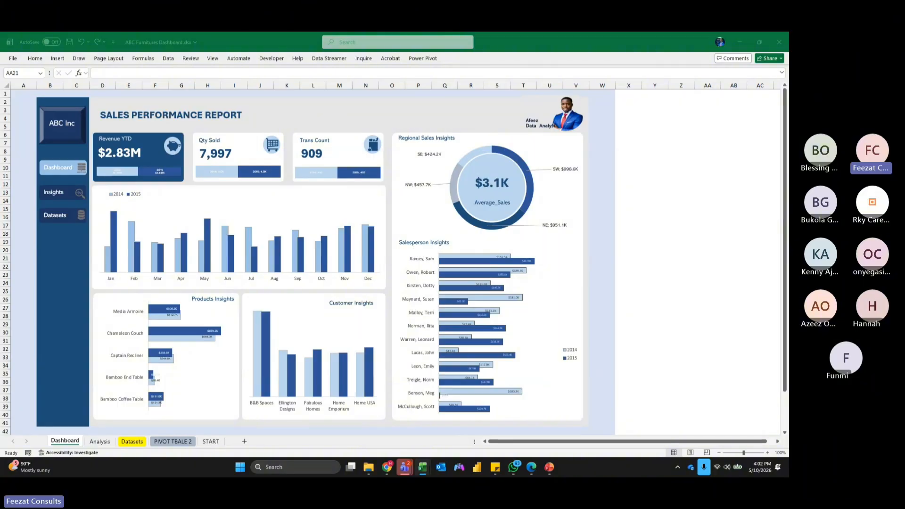
{"action": "left_click", "coordinate": [63, 410]}
{"action": "key", "text": "ctrl+v"}
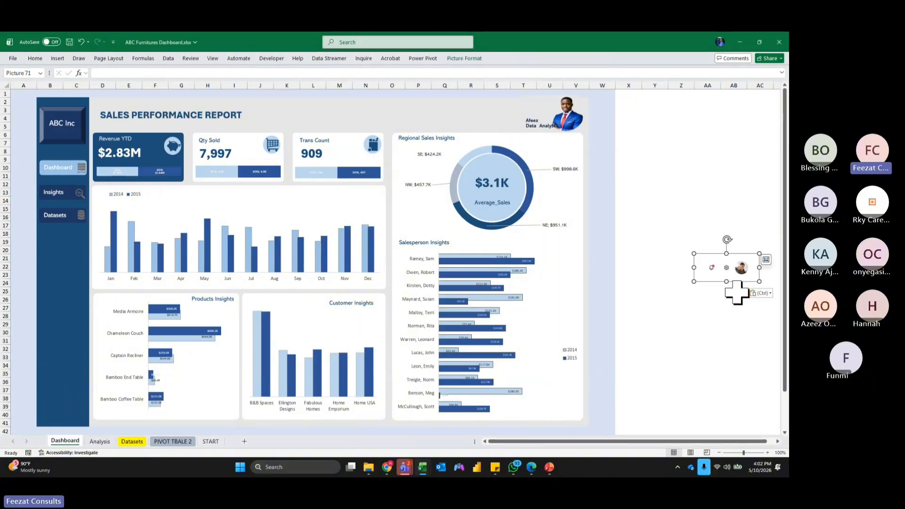
{"action": "left_click_drag", "start_coordinate": [735, 266], "coordinate": [71, 397]}
{"action": "left_click", "coordinate": [644, 308]}
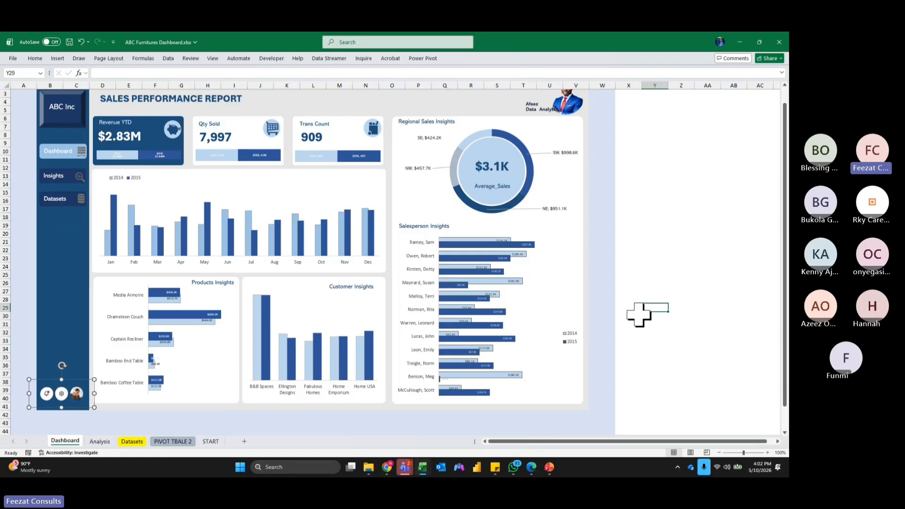
{"action": "scroll", "coordinate": [643, 321], "scroll_direction": "up", "scroll_amount": 1}
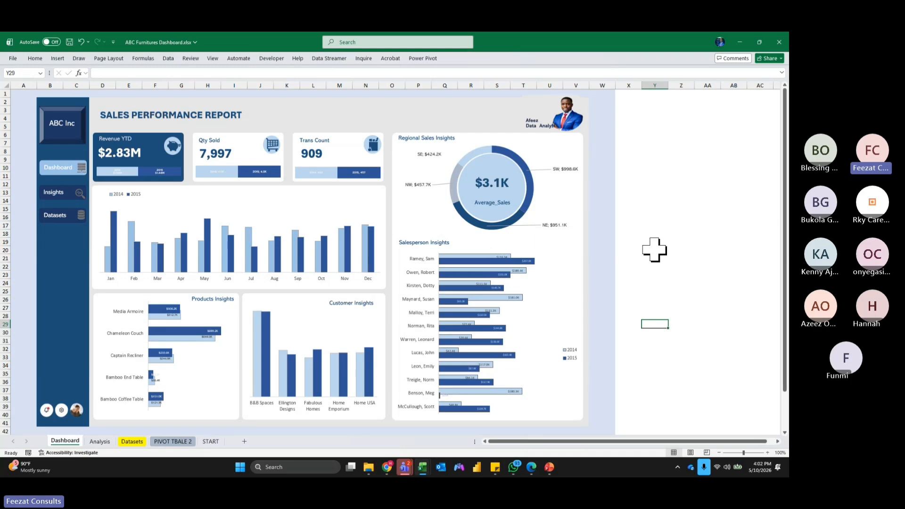
Select all objects on the dashboard with Select Objects and save them as the PNG picture ABC SALES DASHBOARD in Downloads.
{"action": "left_click", "coordinate": [41, 58]}
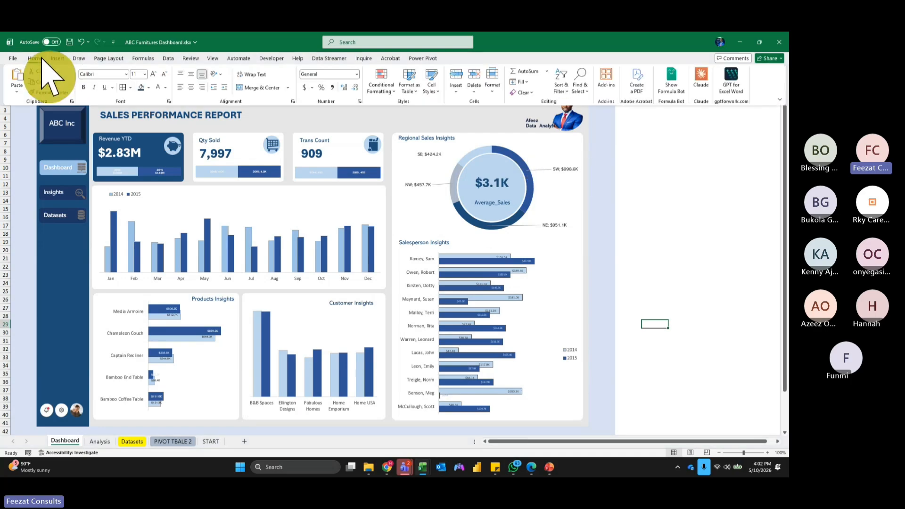
{"action": "left_click", "coordinate": [582, 89]}
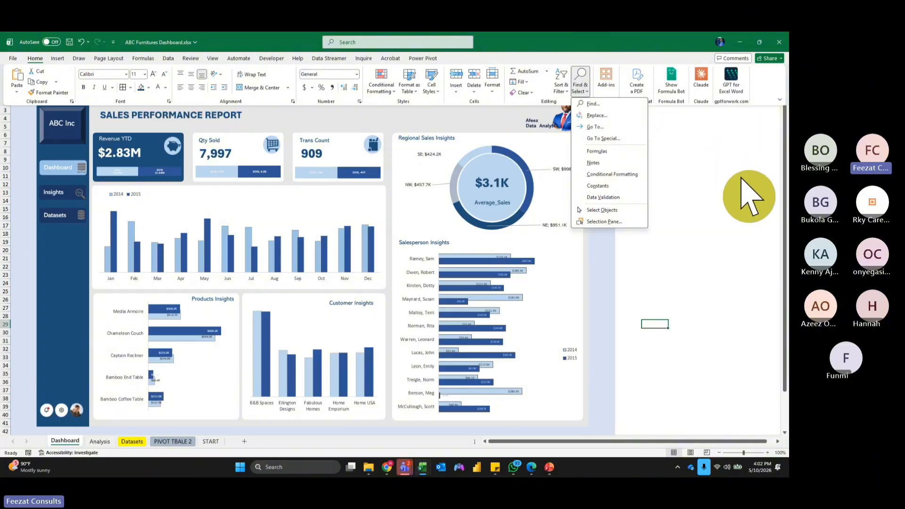
{"action": "left_click", "coordinate": [620, 233]}
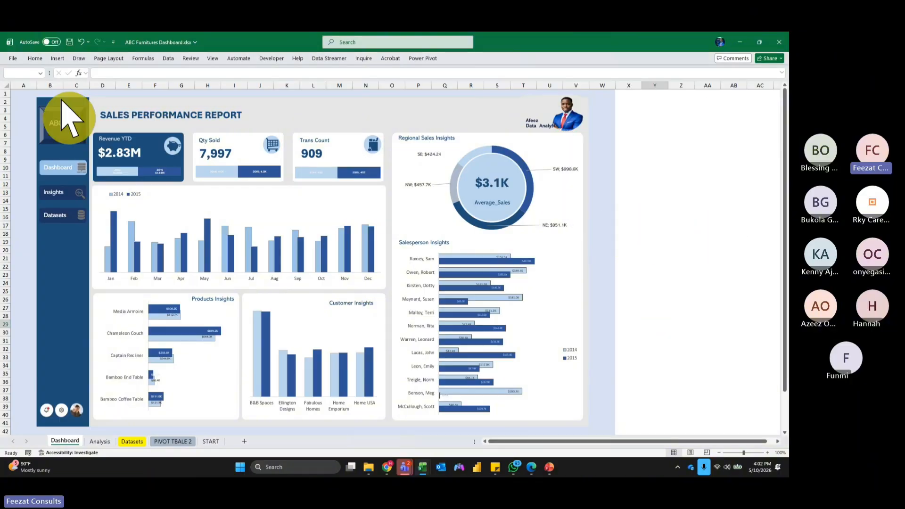
{"action": "left_click_drag", "start_coordinate": [20, 90], "coordinate": [607, 403]}
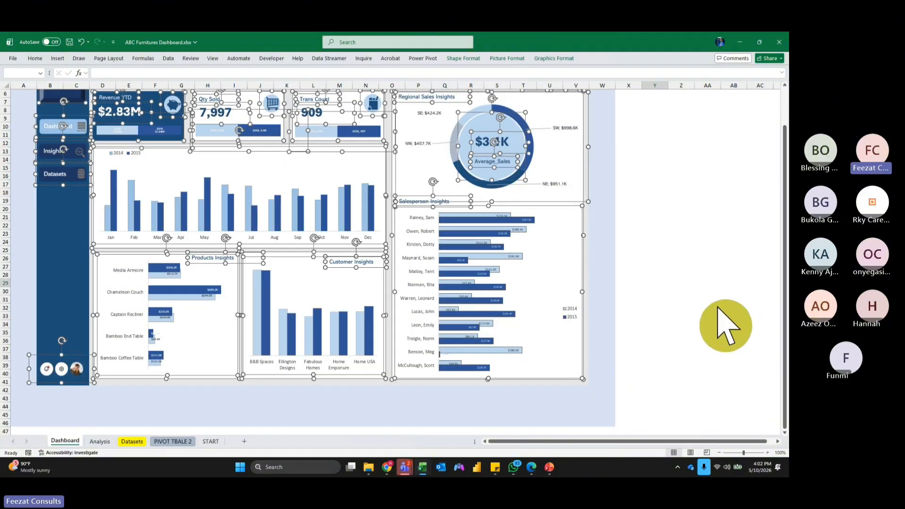
{"action": "scroll", "coordinate": [726, 326], "scroll_direction": "up", "scroll_amount": 2}
{"action": "right_click", "coordinate": [579, 159]}
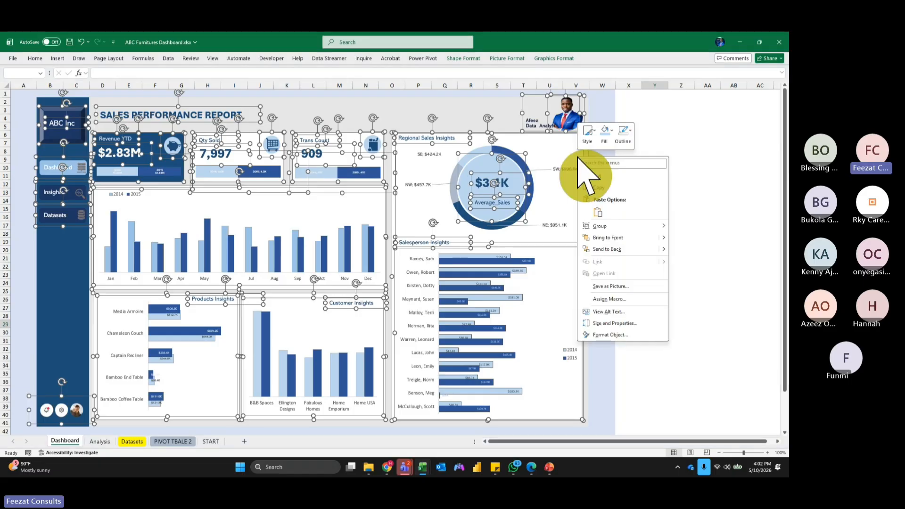
{"action": "left_click", "coordinate": [619, 287]}
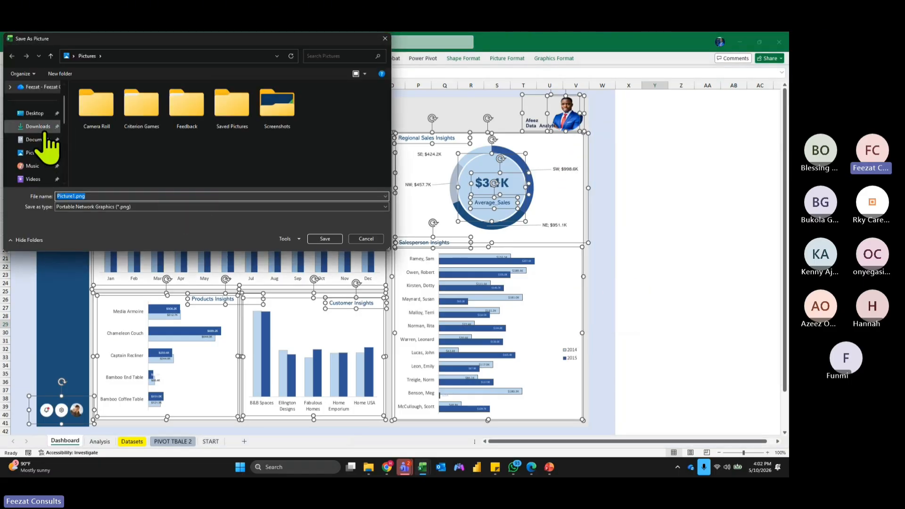
{"action": "left_click", "coordinate": [38, 127]}
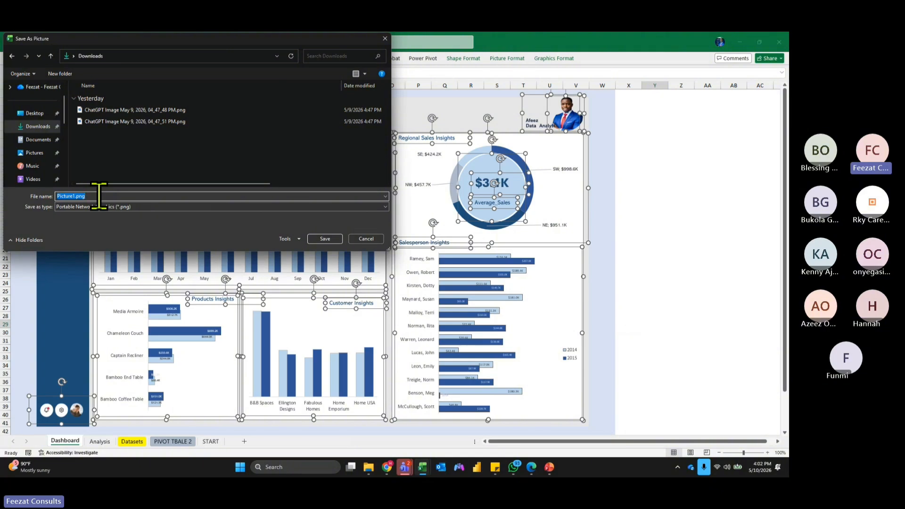
{"action": "type", "text": "ABC SALES DASHBOARD"}
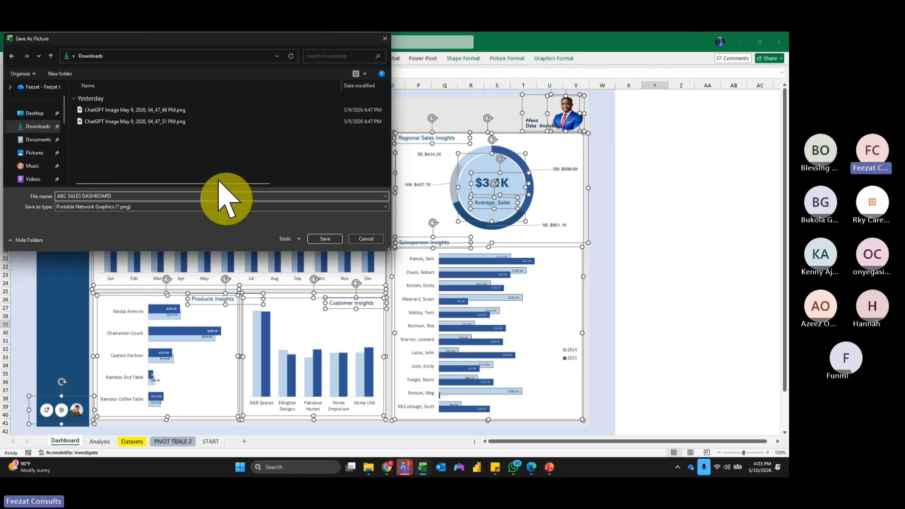
{"action": "left_click", "coordinate": [325, 238]}
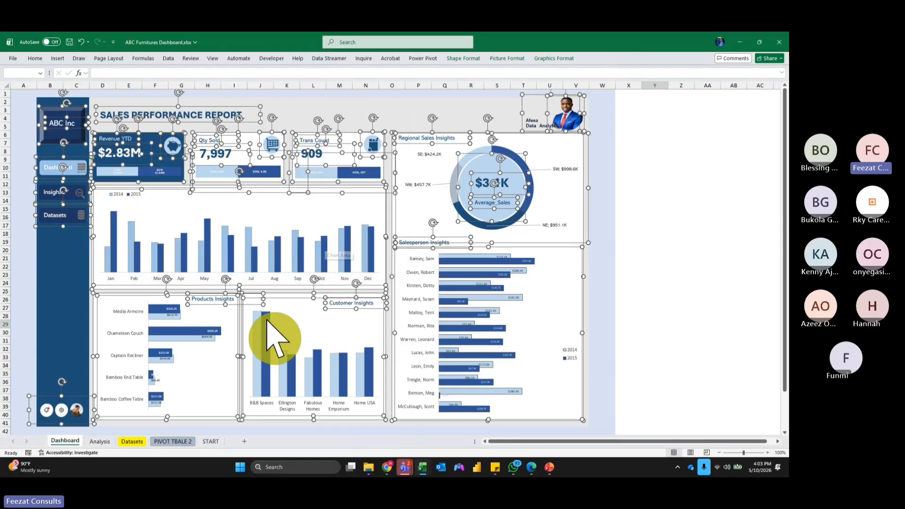
Open ABC SALES DASHBOARD.png from Downloads in File Explorer to examine the exported picture full size, and return to the Dashboard sheet.
{"action": "key", "text": "alt+Tab"}
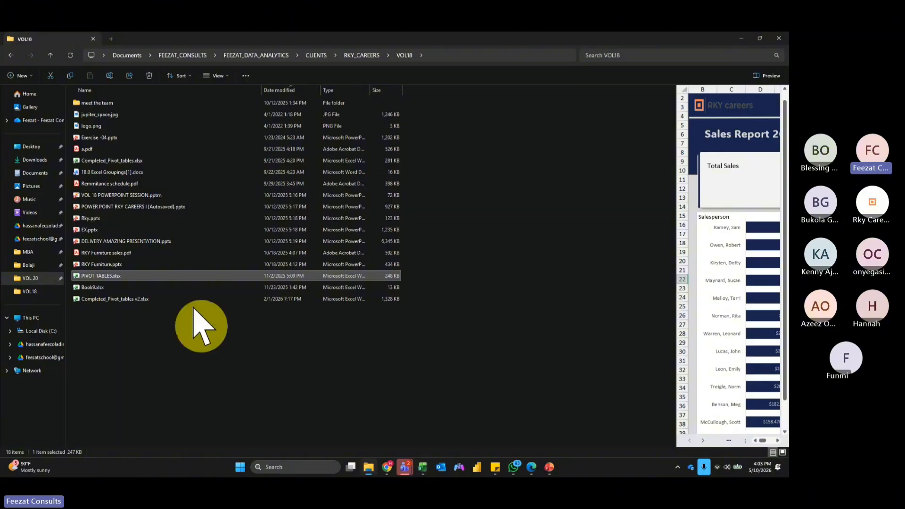
{"action": "left_click", "coordinate": [42, 161]}
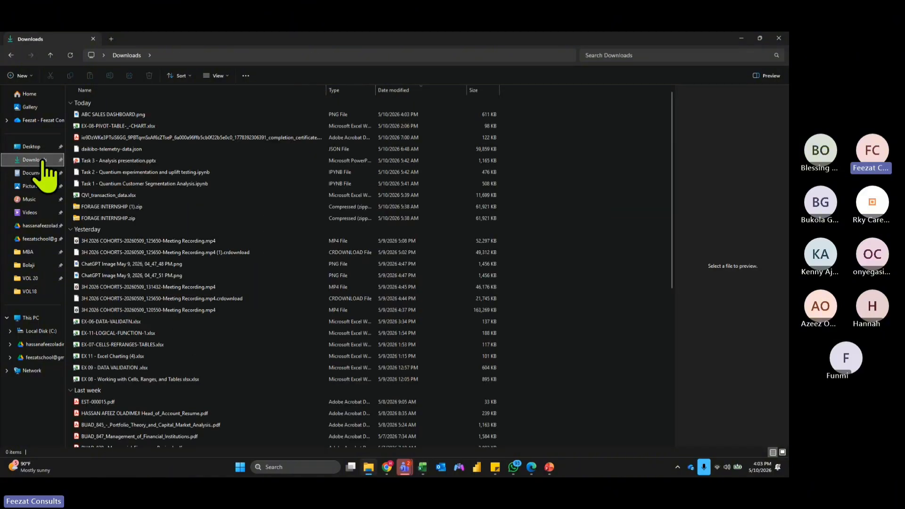
{"action": "left_click", "coordinate": [119, 115]}
{"action": "double_click", "coordinate": [117, 114]}
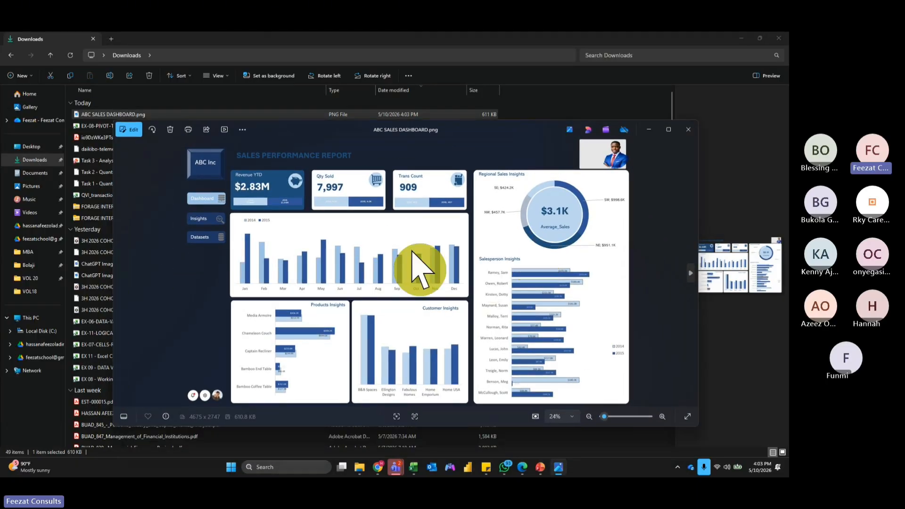
{"action": "left_click", "coordinate": [669, 129]}
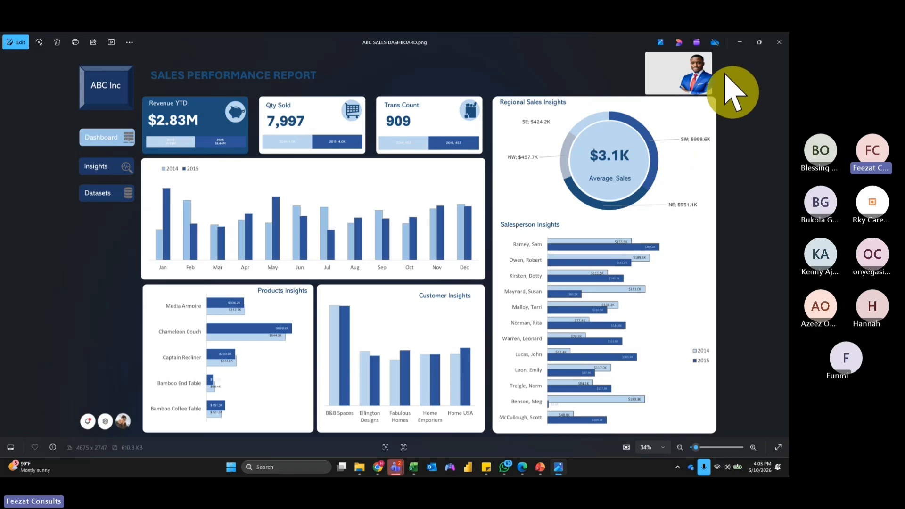
{"action": "left_click", "coordinate": [746, 43]}
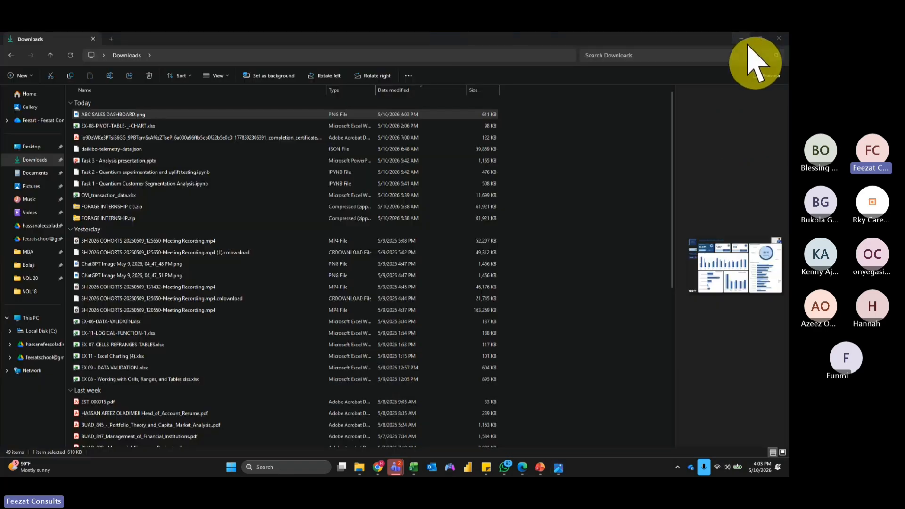
{"action": "left_click", "coordinate": [737, 41]}
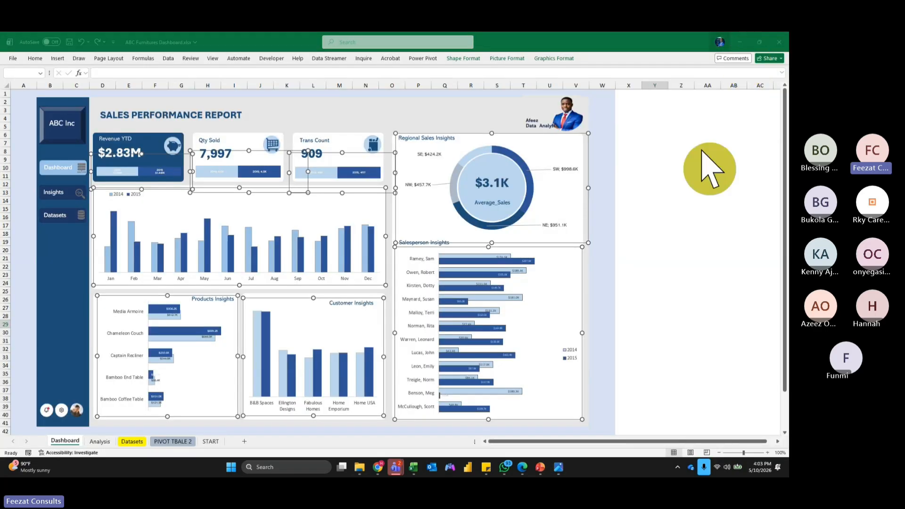
{"action": "left_click", "coordinate": [725, 189]}
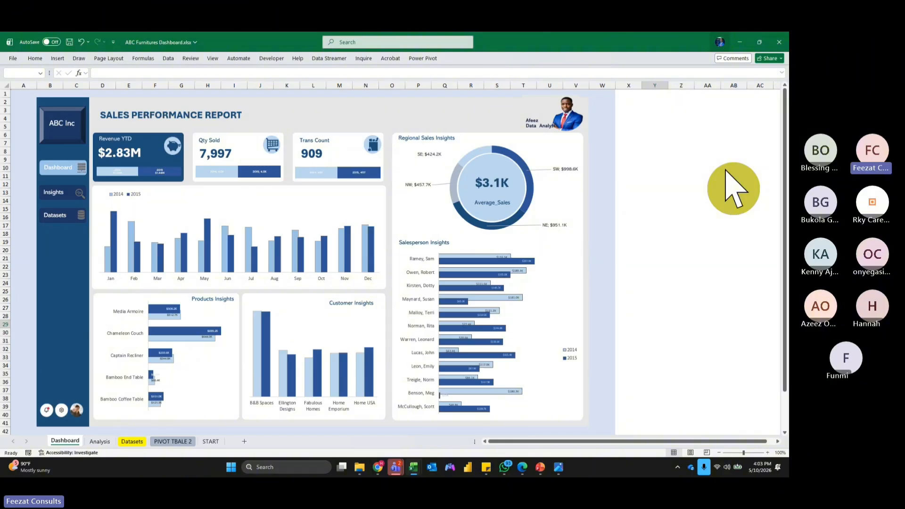
Capture a rectangular screen snip of the whole sales dashboard, from its sidebar to its outer edge.
{"action": "key", "text": "super+shift+s"}
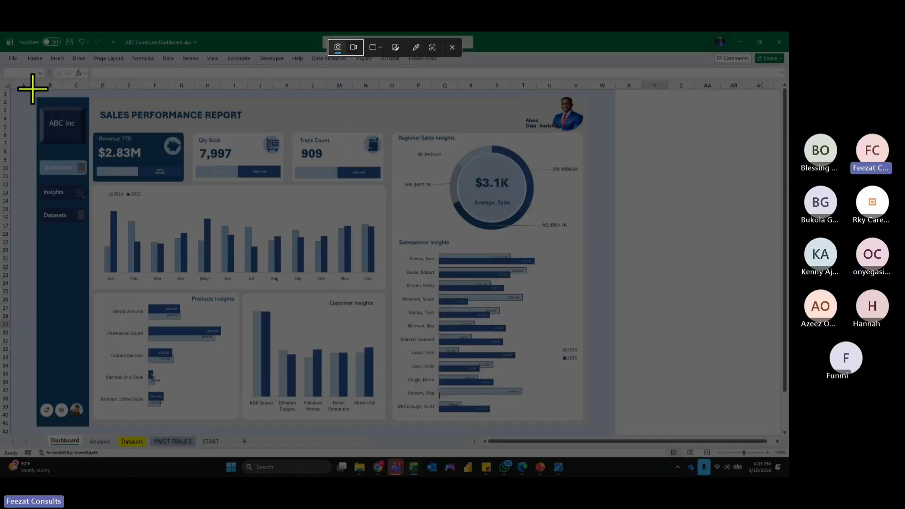
{"action": "left_click_drag", "start_coordinate": [32, 88], "coordinate": [596, 433]}
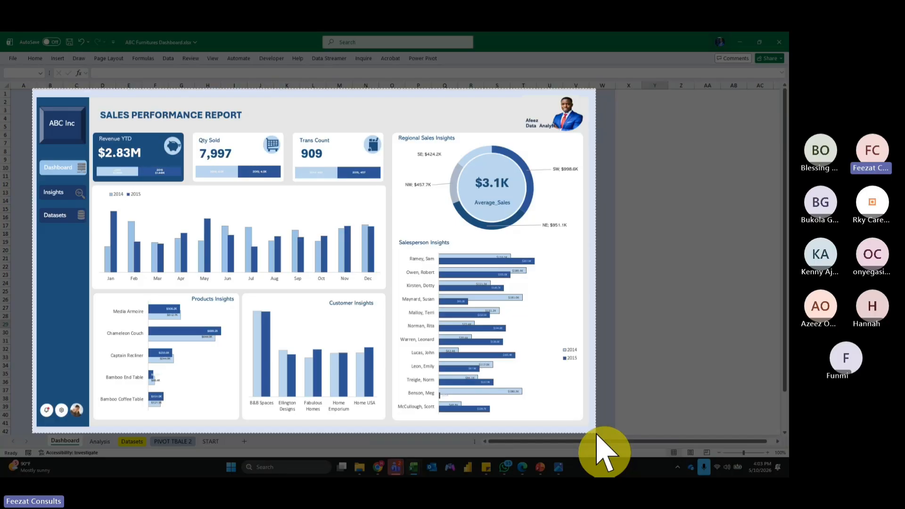
{"action": "left_click_drag", "start_coordinate": [597, 433], "coordinate": [596, 432]}
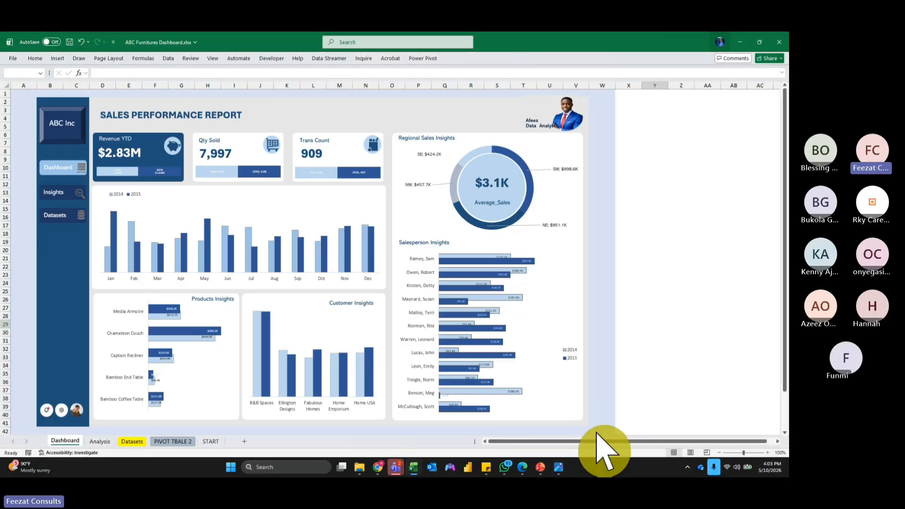
Switch to WhatsApp, move its window off the shared screen and return to the dashboard workbook.
{"action": "left_click", "coordinate": [505, 466]}
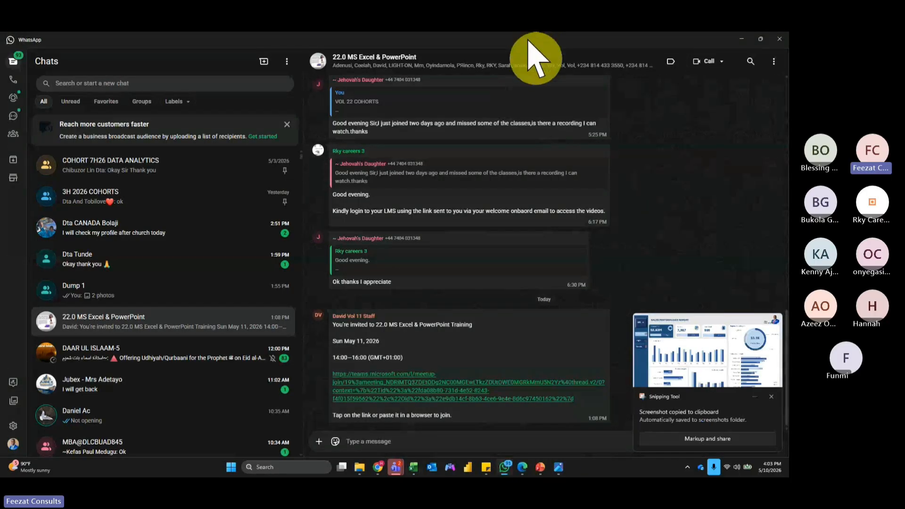
{"action": "left_click_drag", "start_coordinate": [528, 38], "coordinate": [0, 179]}
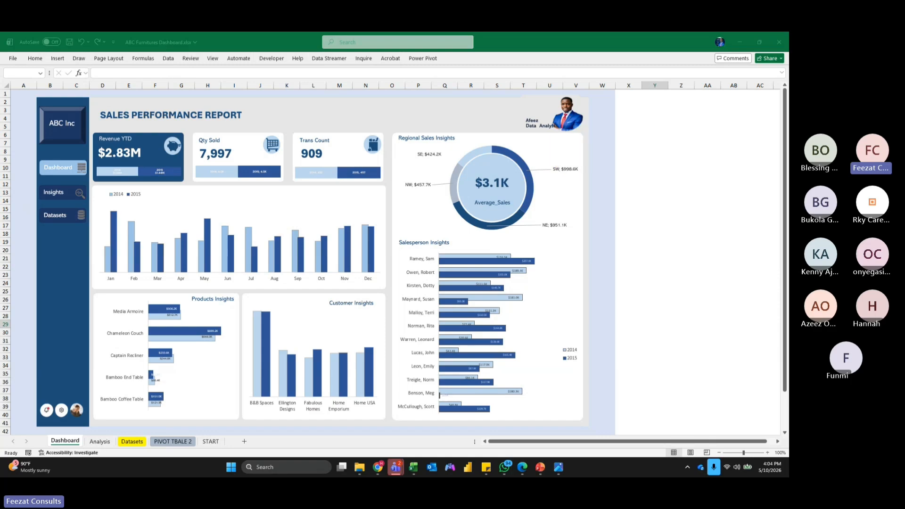
{"action": "key", "text": "alt+Tab"}
Open the Analysis sheet and zoom out to 145% to fit its pivot tables across the window.
{"action": "left_click", "coordinate": [104, 444]}
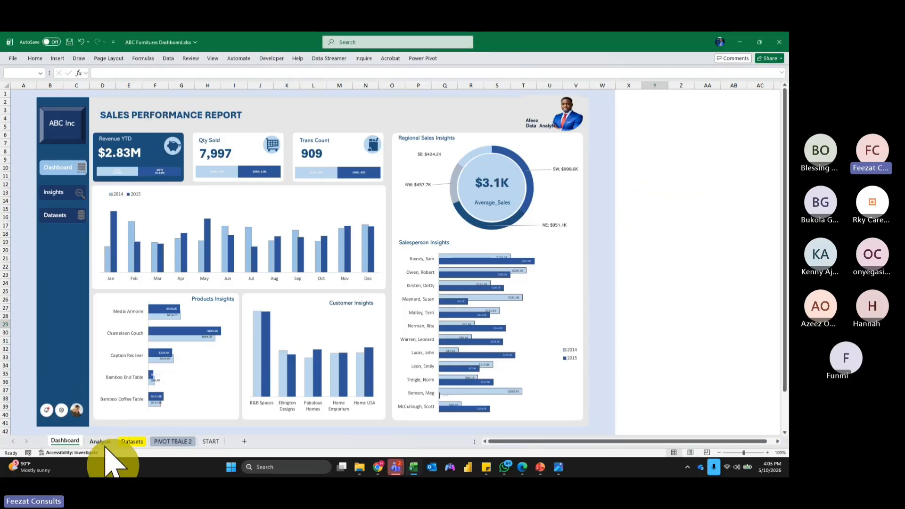
{"action": "left_click", "coordinate": [101, 442]}
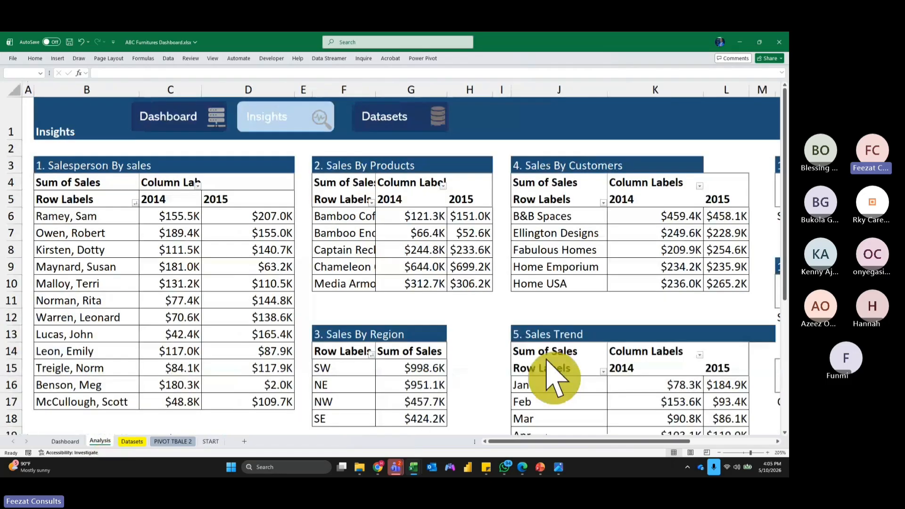
{"action": "scroll", "coordinate": [554, 374], "scroll_direction": "down", "scroll_amount": 4, "text": "ctrl"}
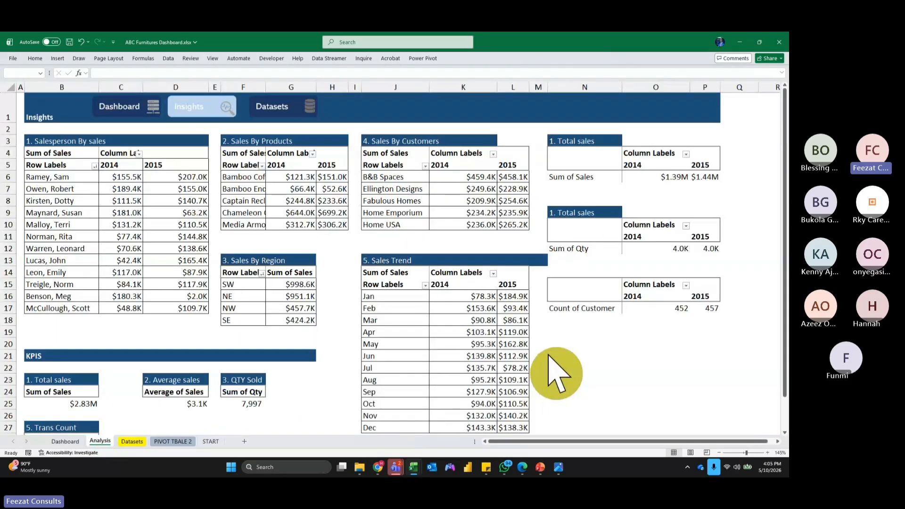
Open the Datasets sheet and set its zoom to 100%.
{"action": "left_click", "coordinate": [132, 441]}
{"action": "scroll", "coordinate": [485, 303], "scroll_direction": "down", "scroll_amount": 3, "text": "ctrl"}
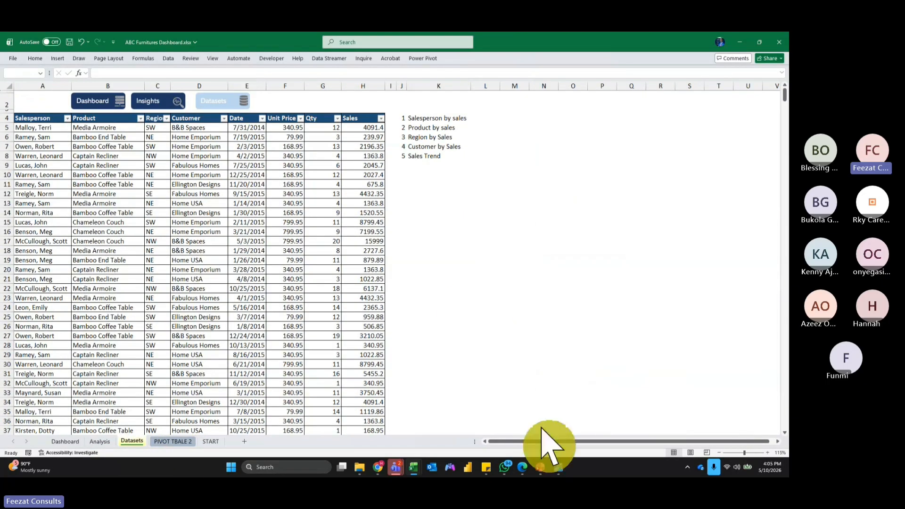
{"action": "scroll", "coordinate": [549, 410], "scroll_direction": "down", "scroll_amount": 3, "text": "ctrl"}
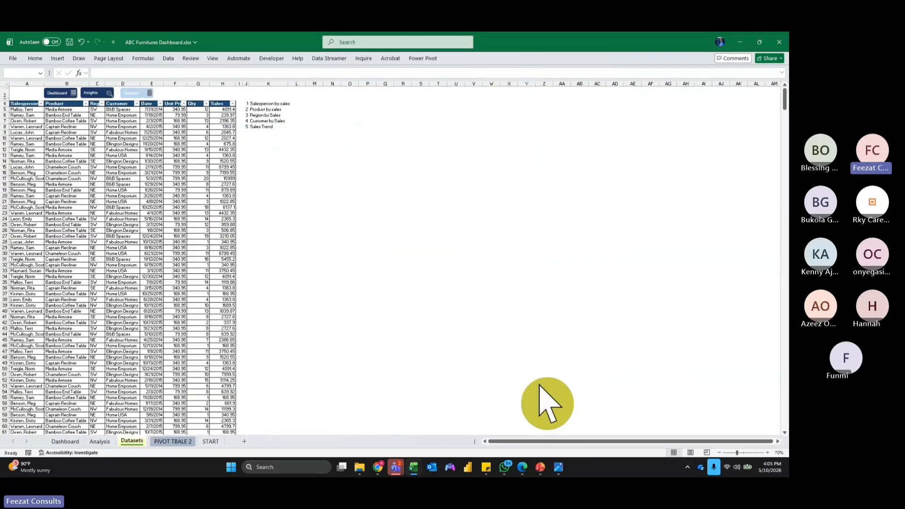
{"action": "scroll", "coordinate": [541, 388], "scroll_direction": "up", "scroll_amount": 4, "text": "ctrl"}
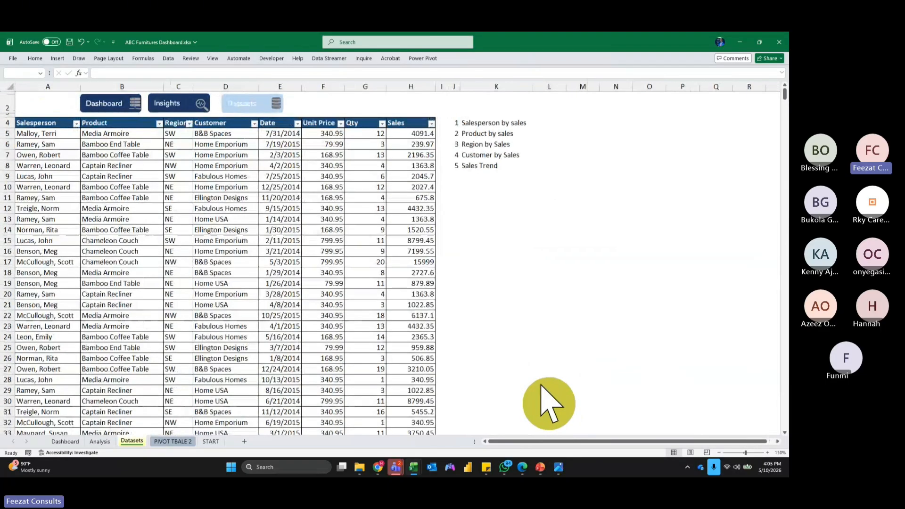
{"action": "left_click", "coordinate": [718, 452]}
{"action": "left_click", "coordinate": [718, 453]}
{"action": "left_click", "coordinate": [719, 453]}
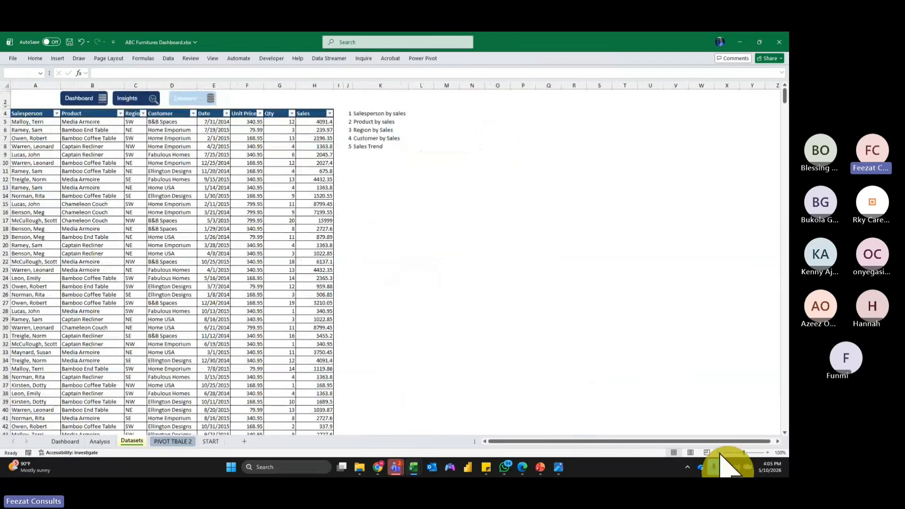
Reopen the Analysis sheet and set its zoom to 100%.
{"action": "left_click", "coordinate": [100, 441]}
{"action": "scroll", "coordinate": [666, 404], "scroll_direction": "down", "scroll_amount": 4, "text": "ctrl"}
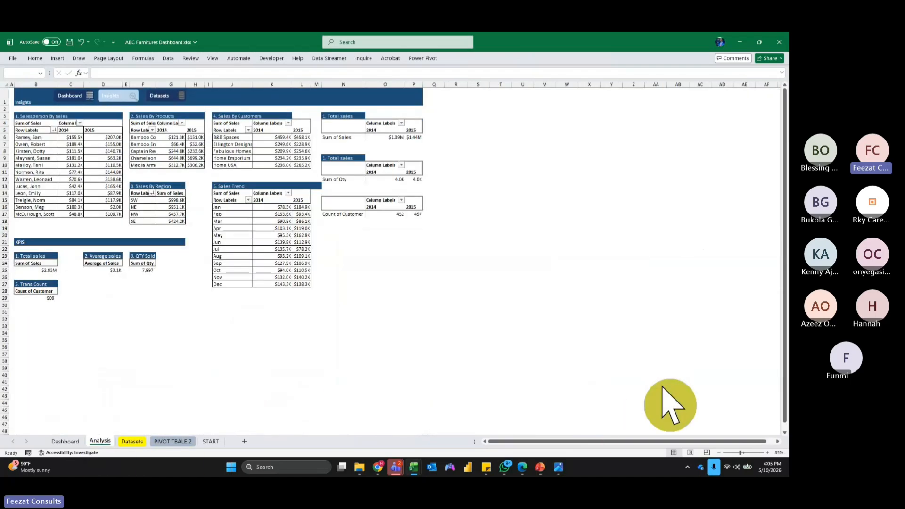
{"action": "scroll", "coordinate": [669, 405], "scroll_direction": "up", "scroll_amount": 2, "text": "ctrl"}
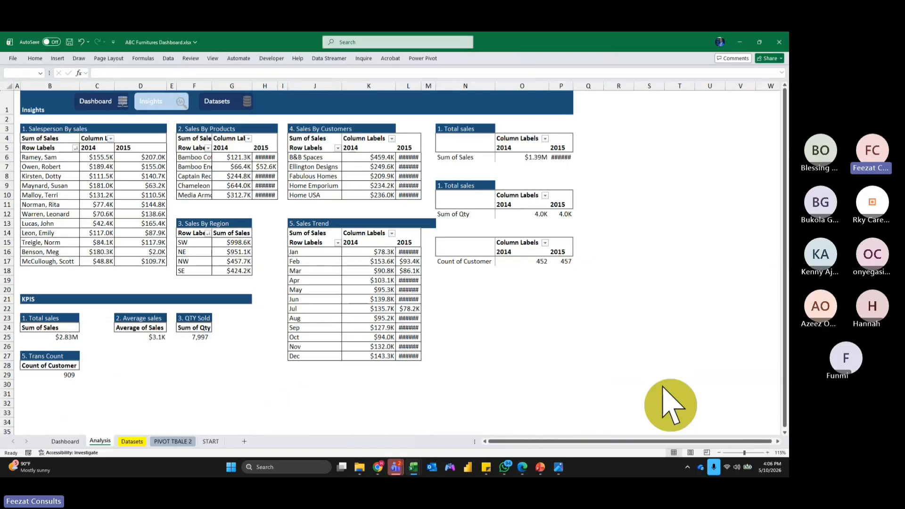
{"action": "scroll", "coordinate": [663, 388], "scroll_direction": "down", "scroll_amount": 1, "text": "ctrl"}
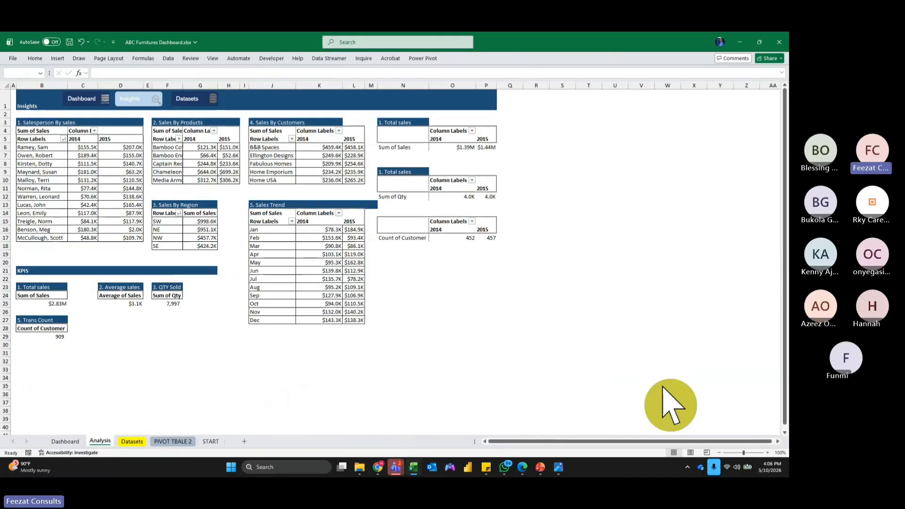
Review the Dashboard, Analysis and Datasets sheets in turn, then return to the Dashboard sheet.
{"action": "left_click", "coordinate": [71, 440]}
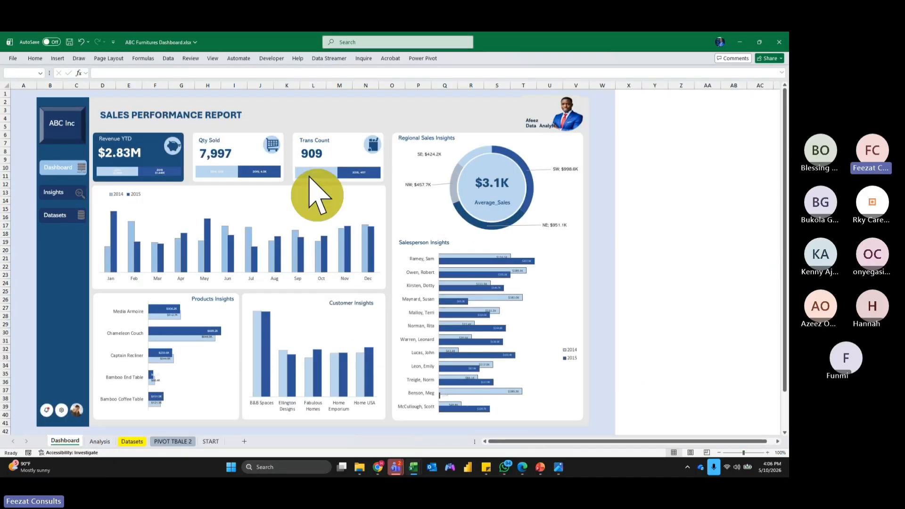
{"action": "left_click", "coordinate": [101, 442]}
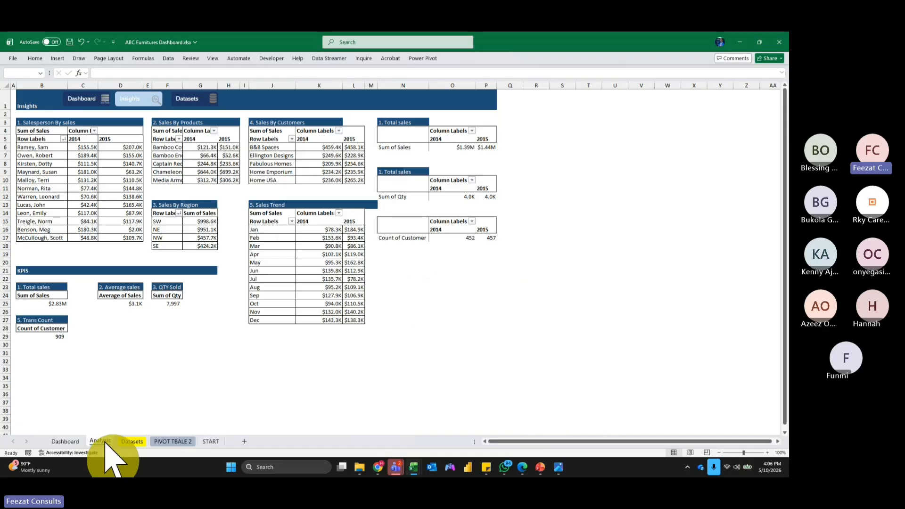
{"action": "left_click", "coordinate": [135, 442]}
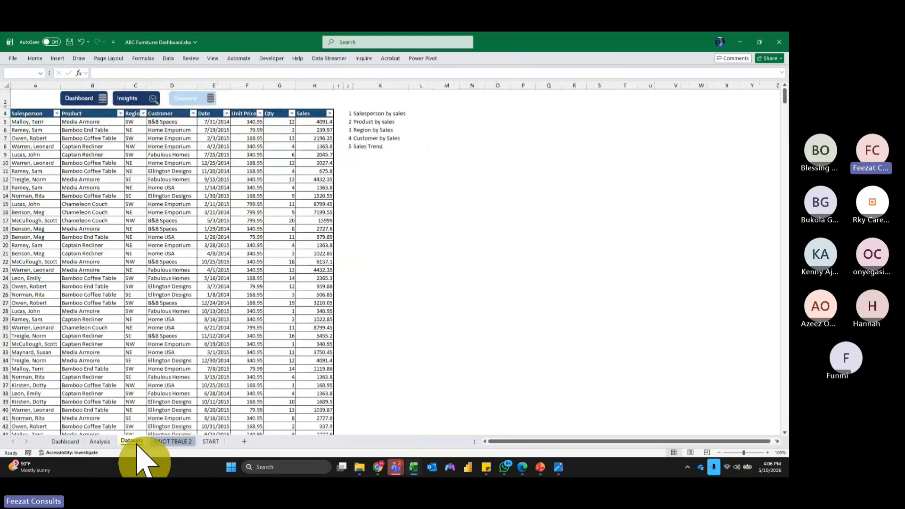
{"action": "left_click", "coordinate": [66, 442]}
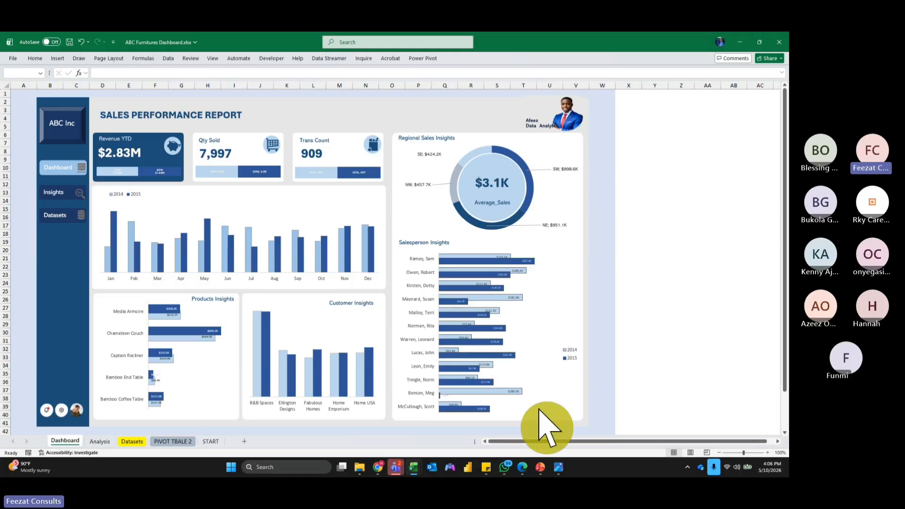
{"action": "left_click", "coordinate": [499, 264]}
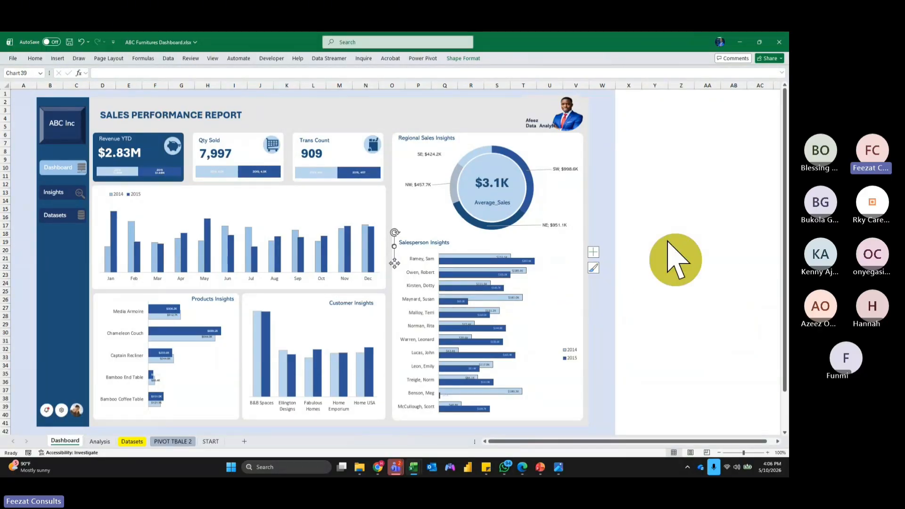
{"action": "left_click", "coordinate": [394, 263]}
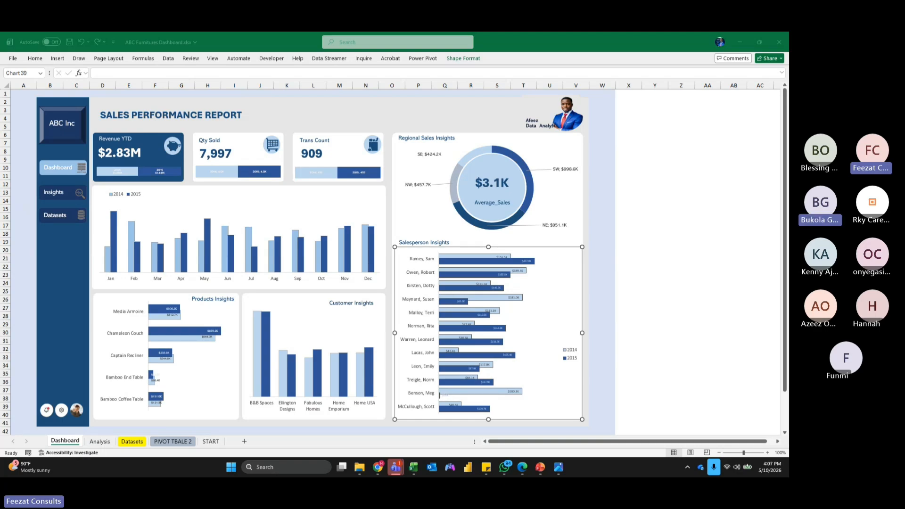
{"action": "left_click", "coordinate": [699, 284]}
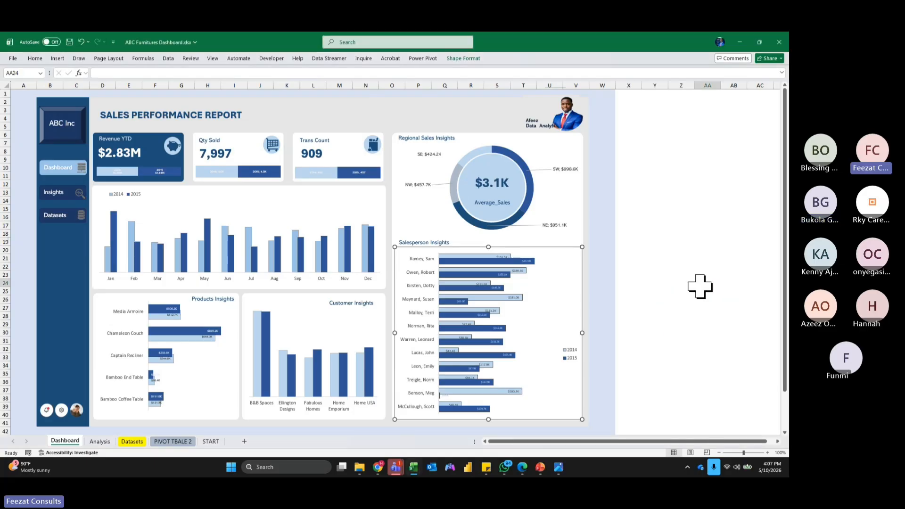